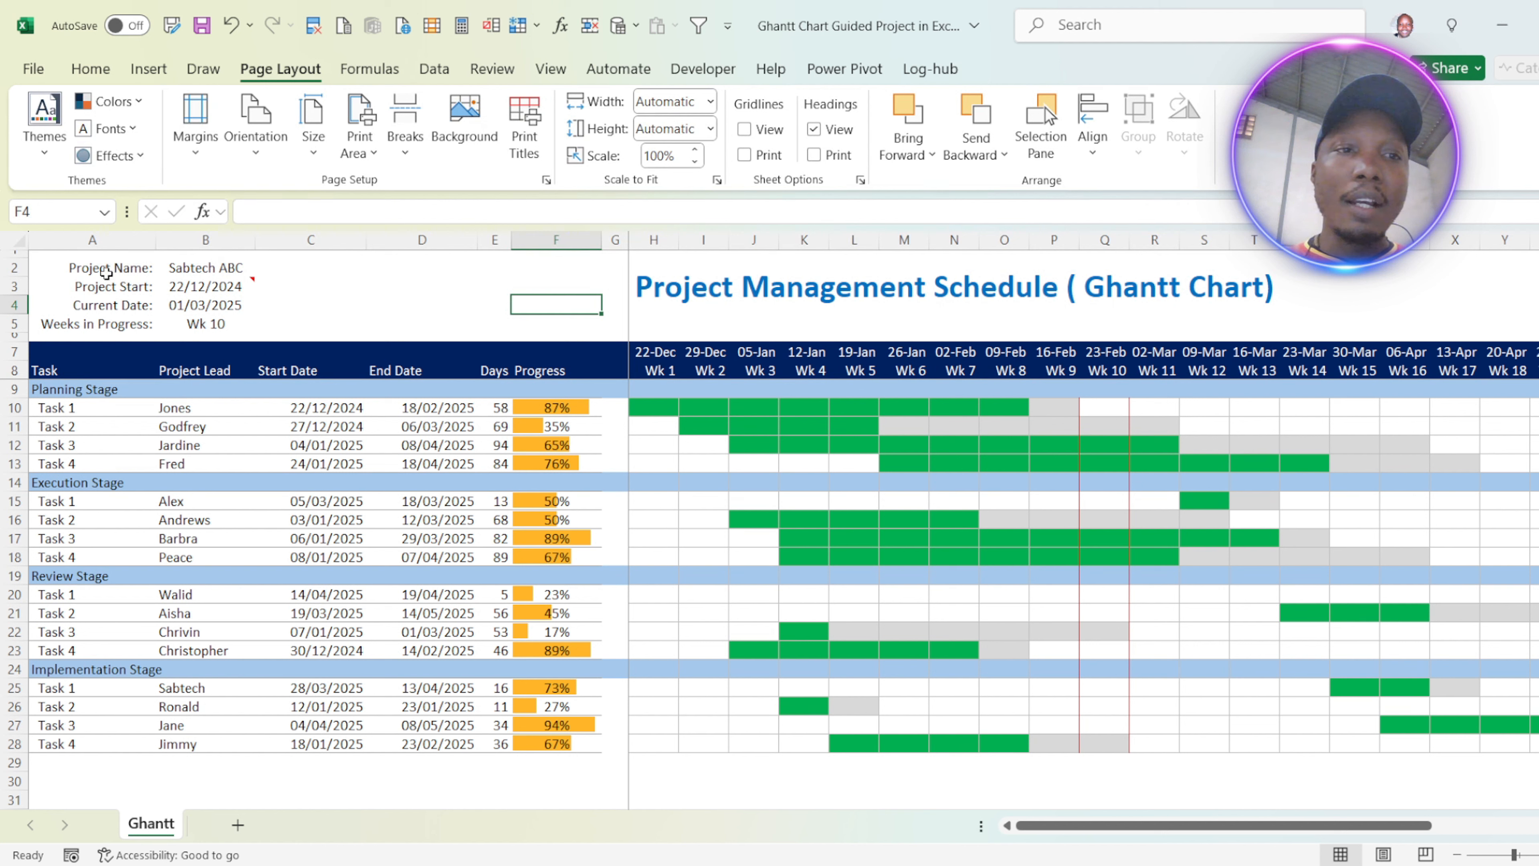
Step: Examine the project details block and the task table's columns, including the formulas for weeks in progress and days
left_click_drag(104, 269, 217, 312)
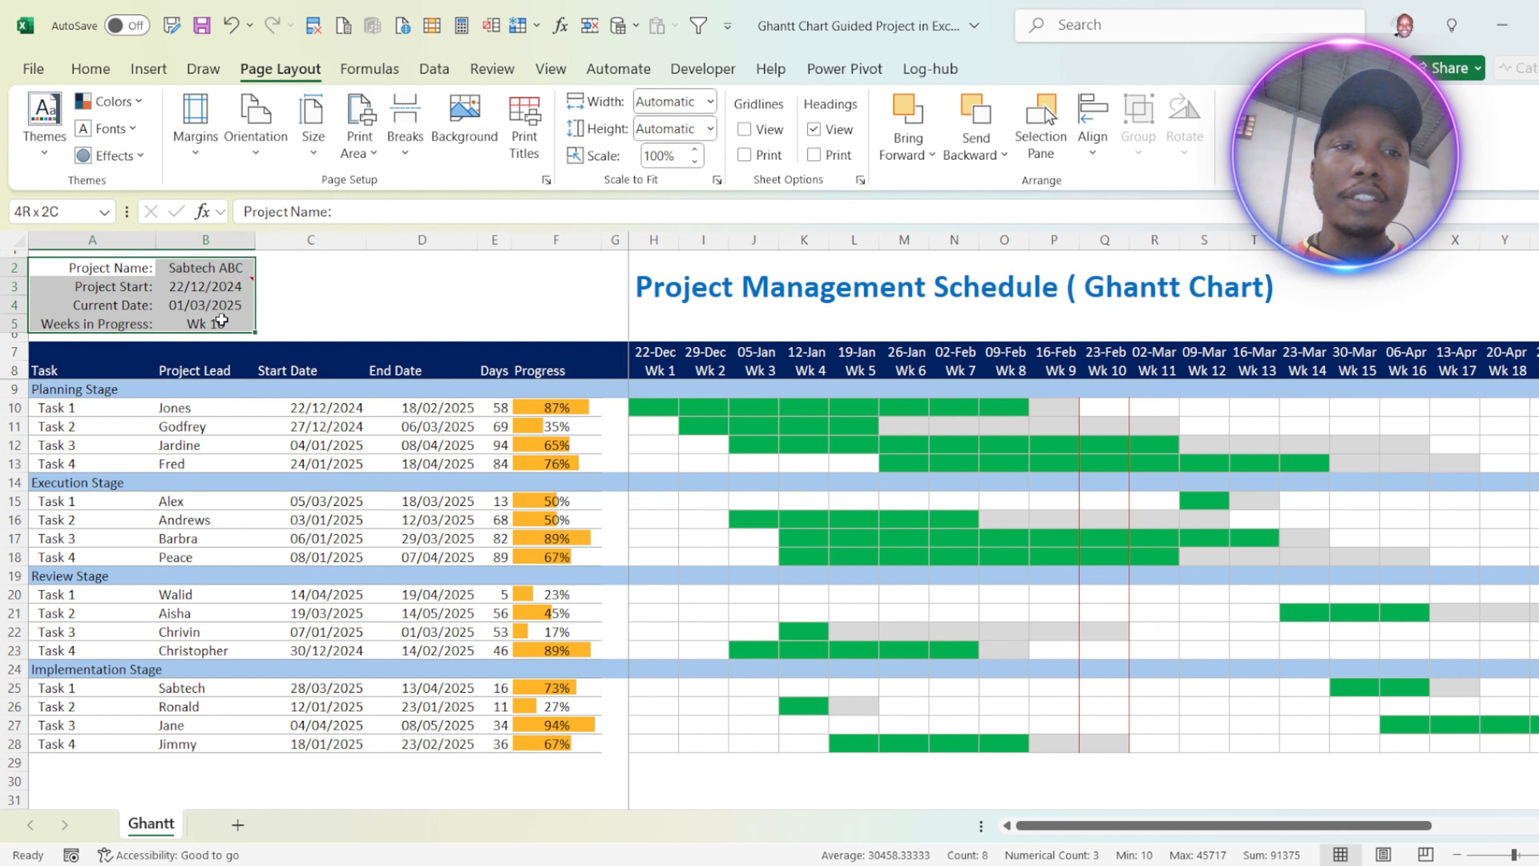
left_click(219, 277)
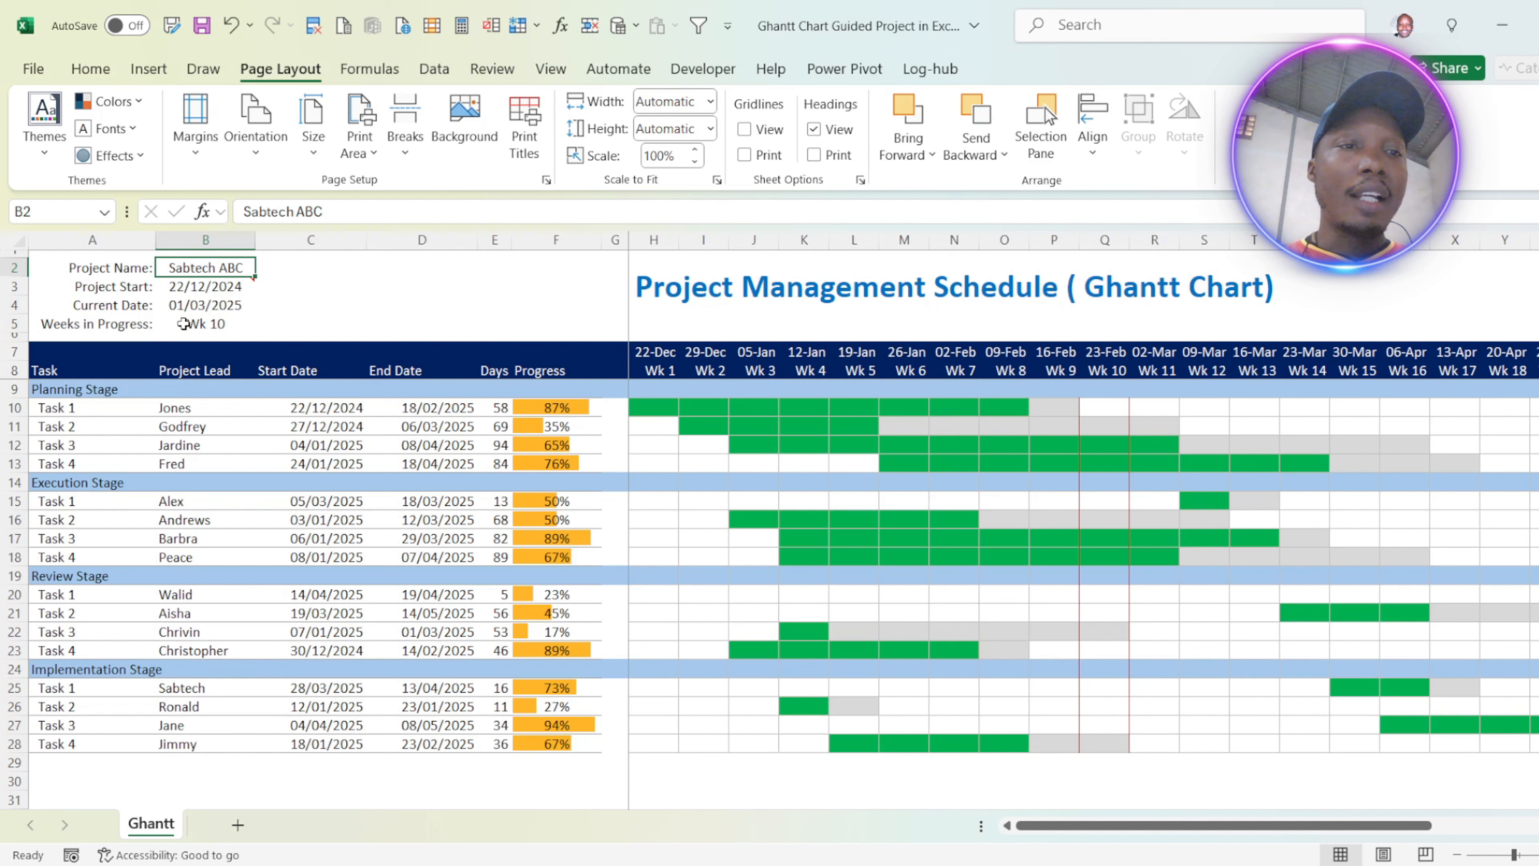
left_click(212, 327)
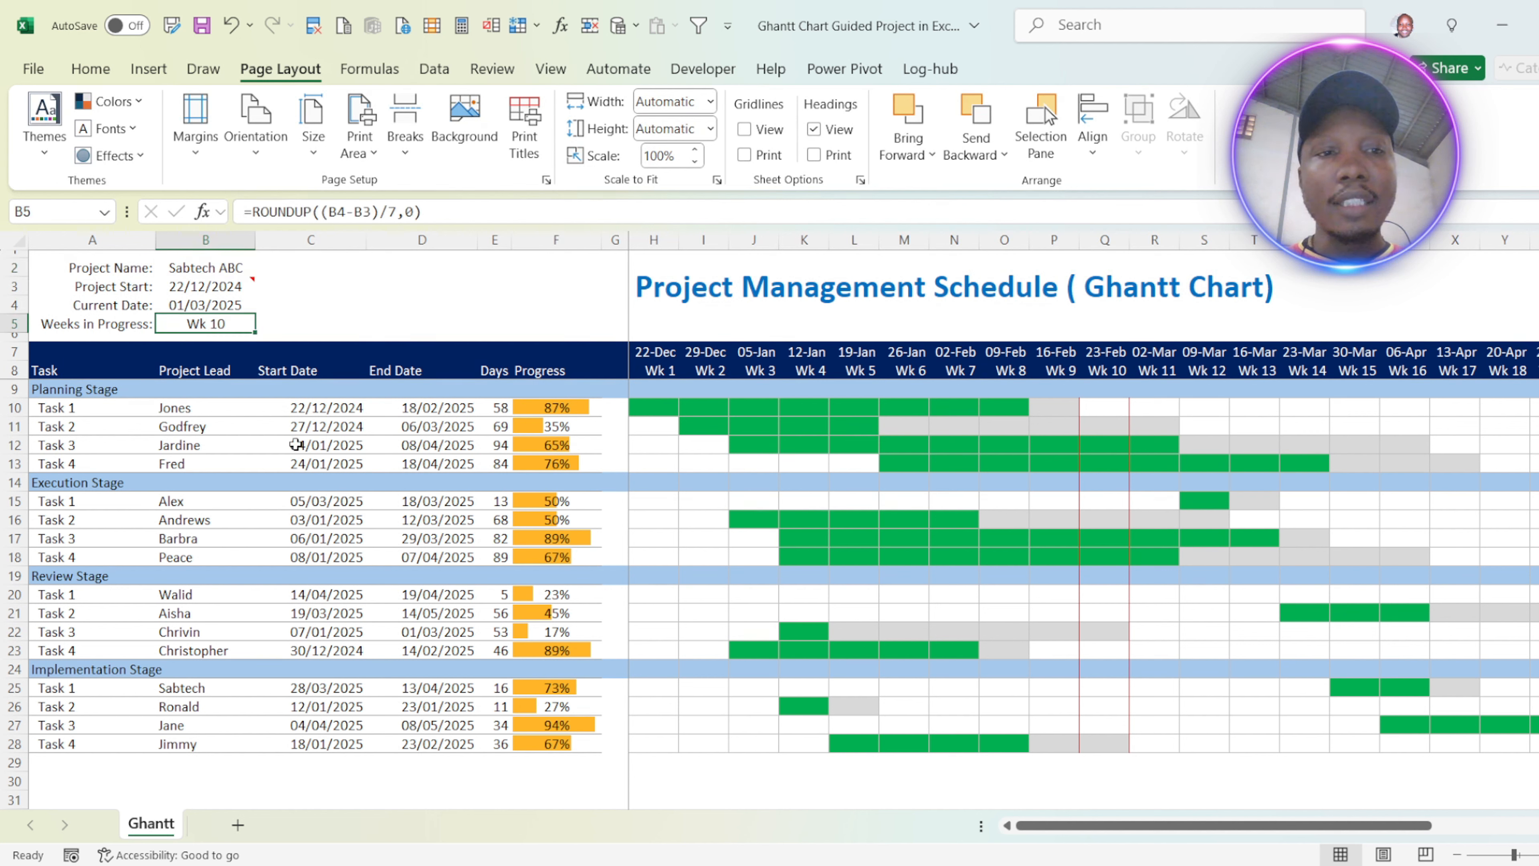
left_click_drag(93, 366, 78, 595)
left_click_drag(203, 372, 198, 745)
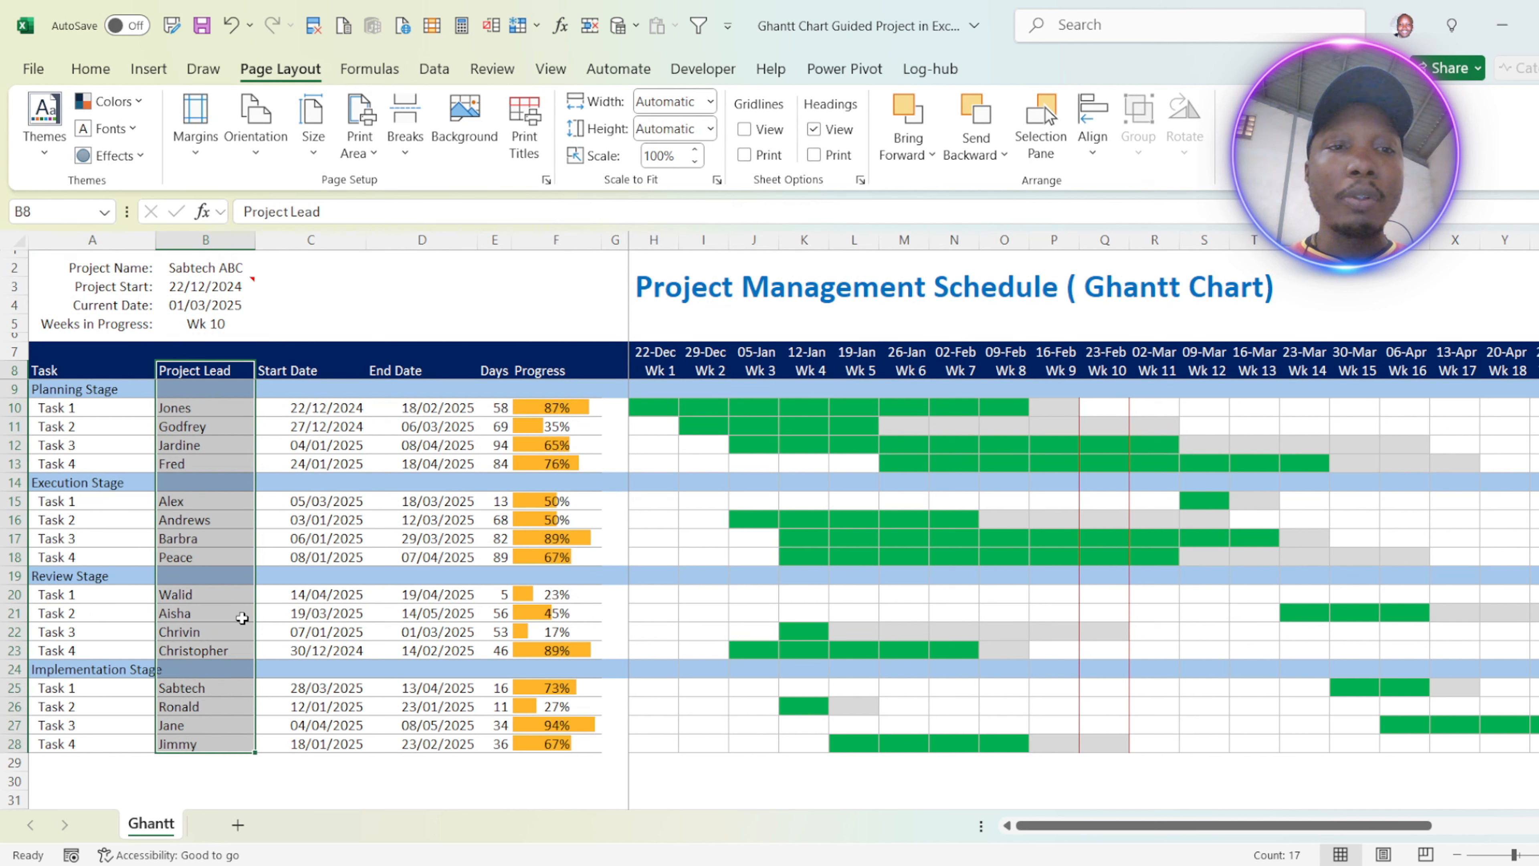
left_click(307, 373)
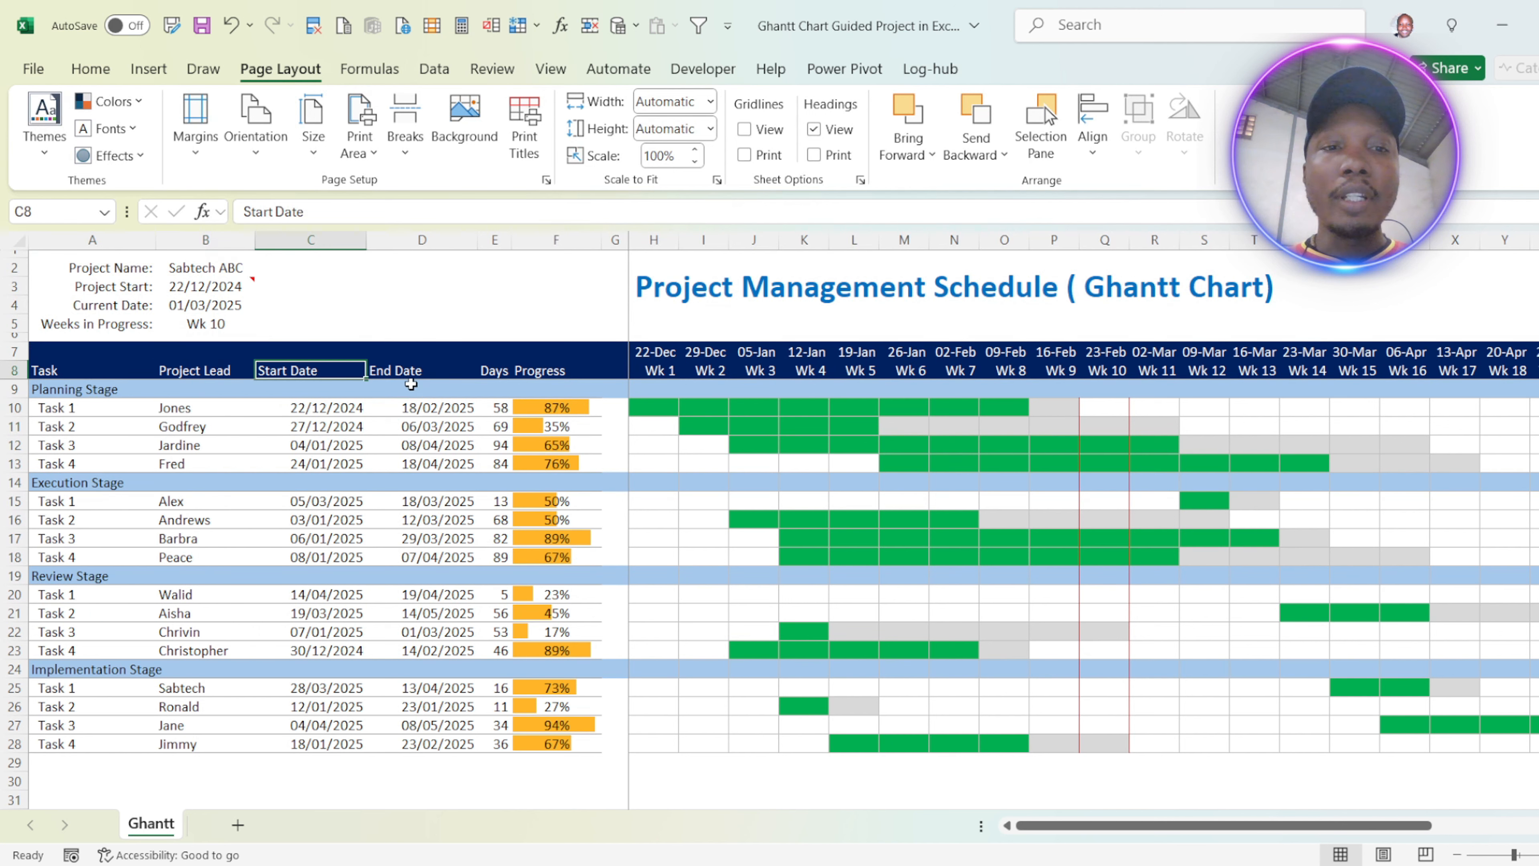
left_click(412, 373)
left_click(541, 369)
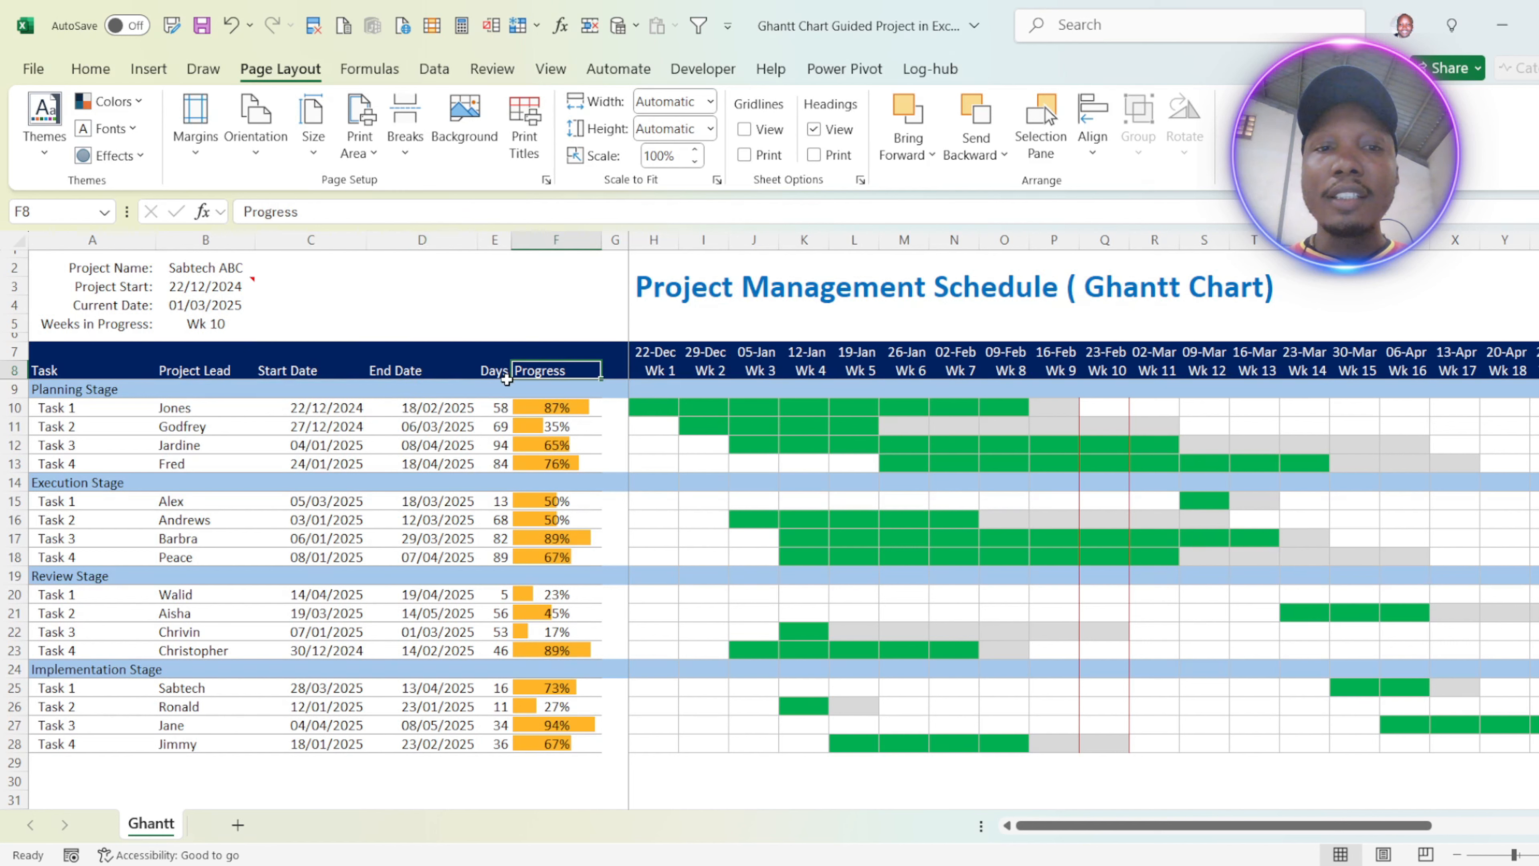
left_click(494, 371)
left_click(494, 388)
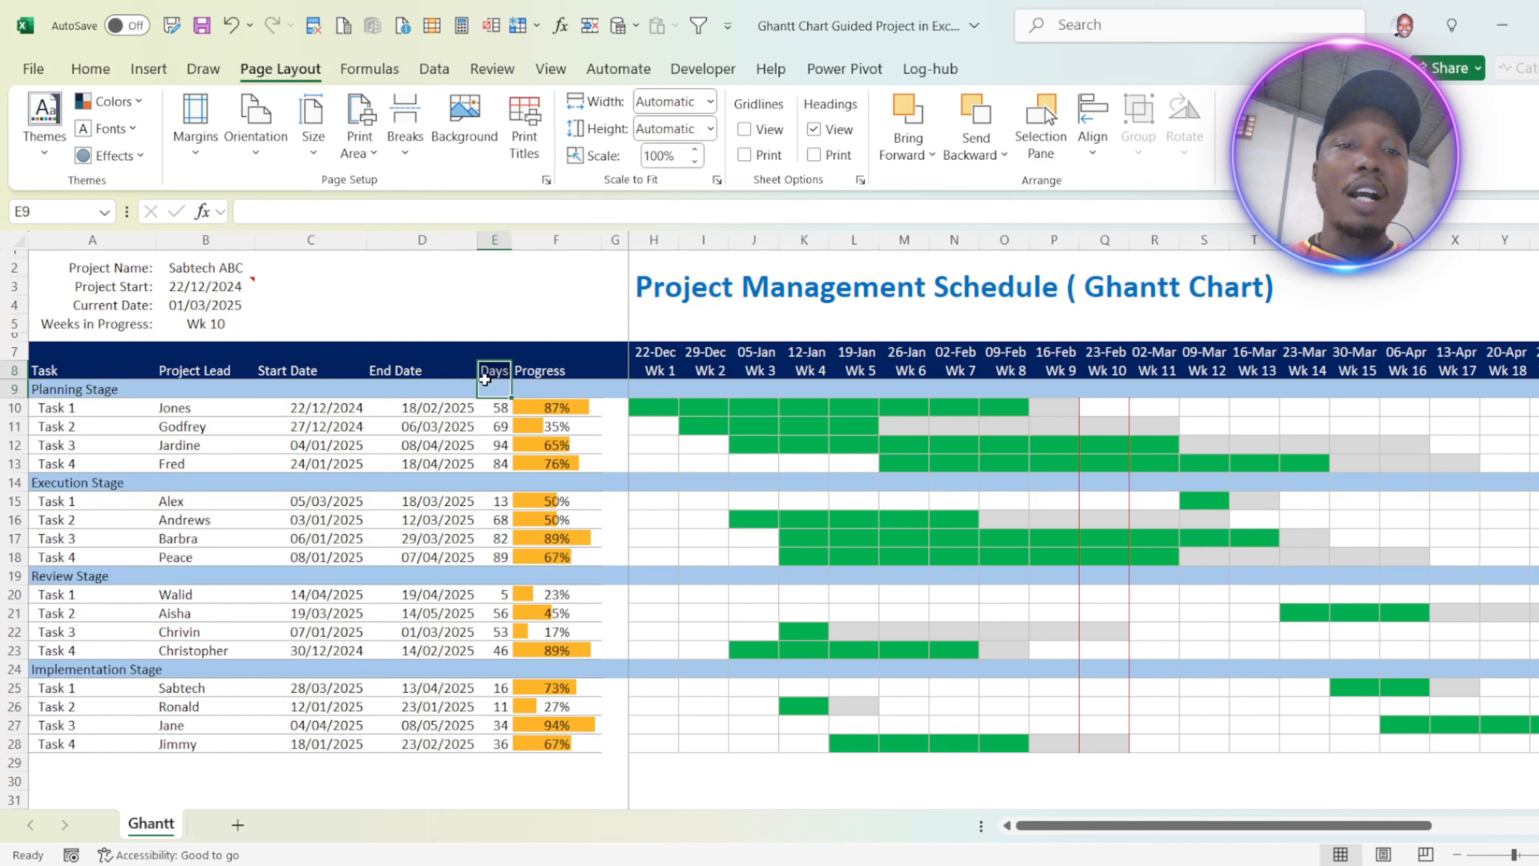
left_click(501, 407)
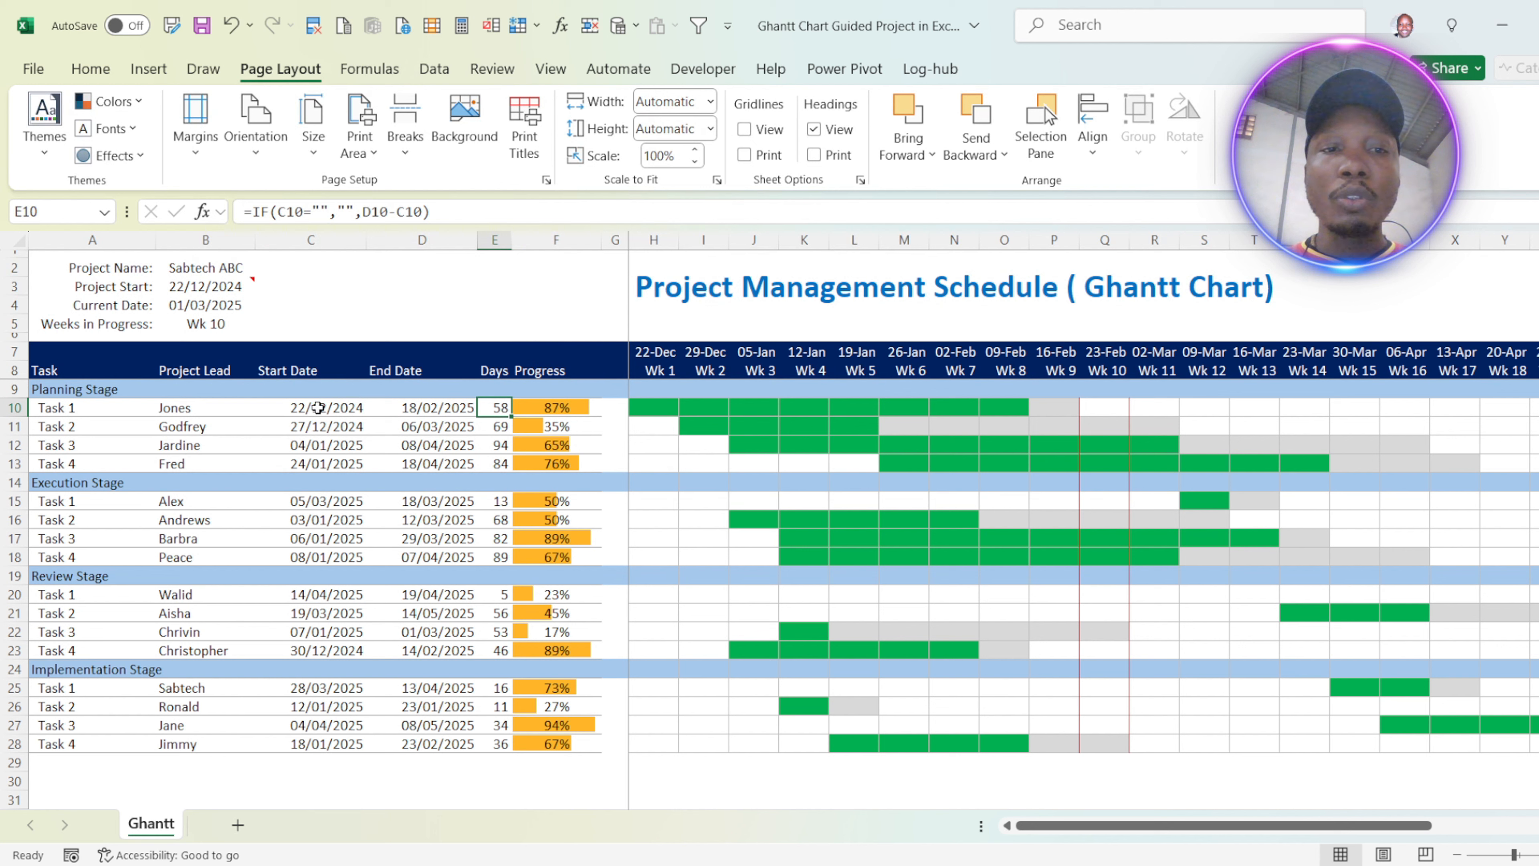
left_click_drag(321, 406, 427, 424)
left_click(554, 368)
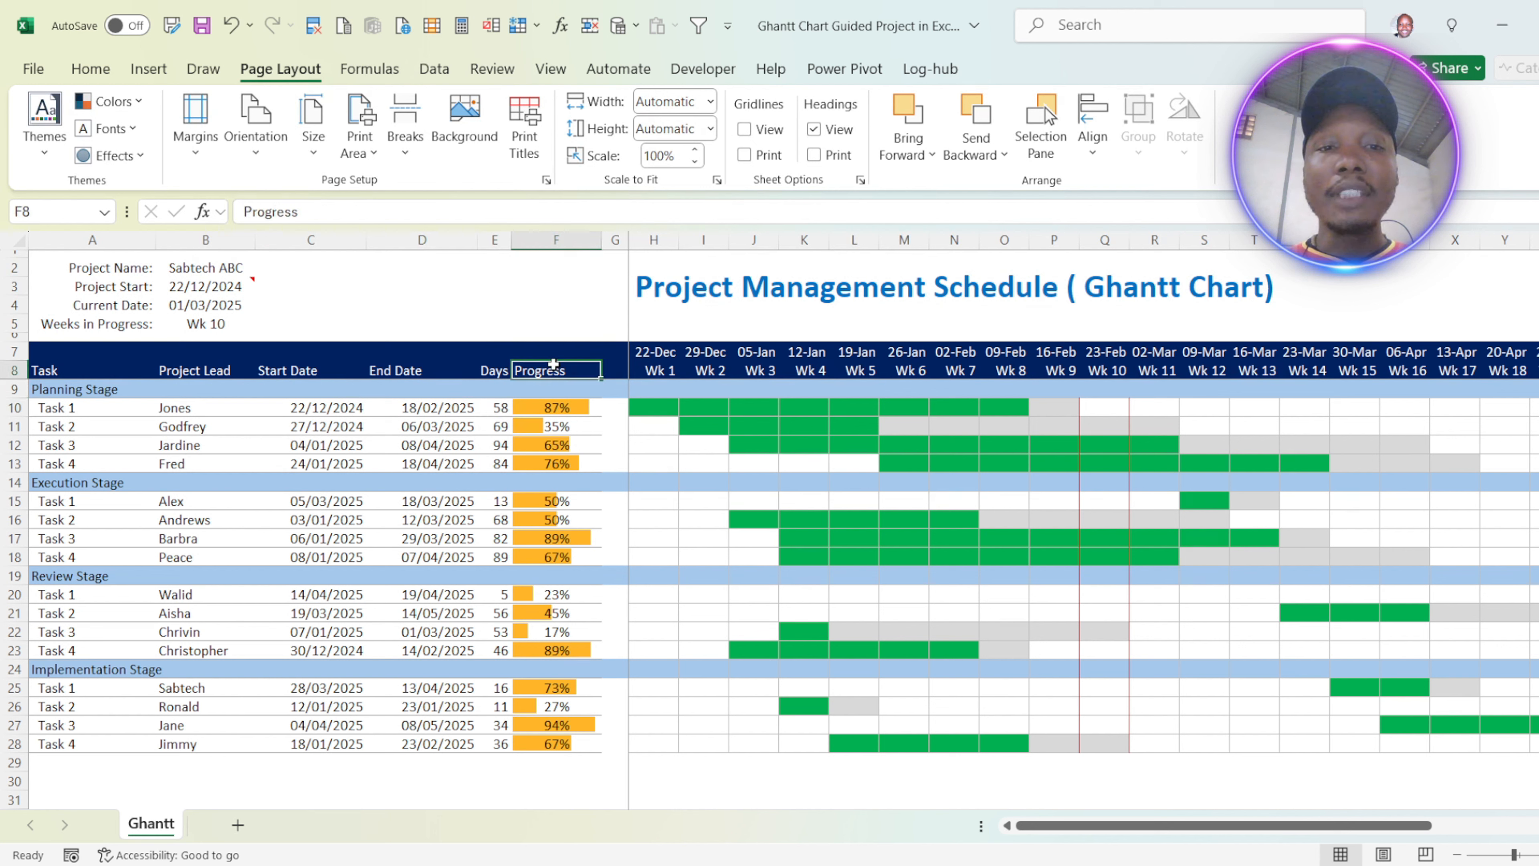
left_click(555, 399)
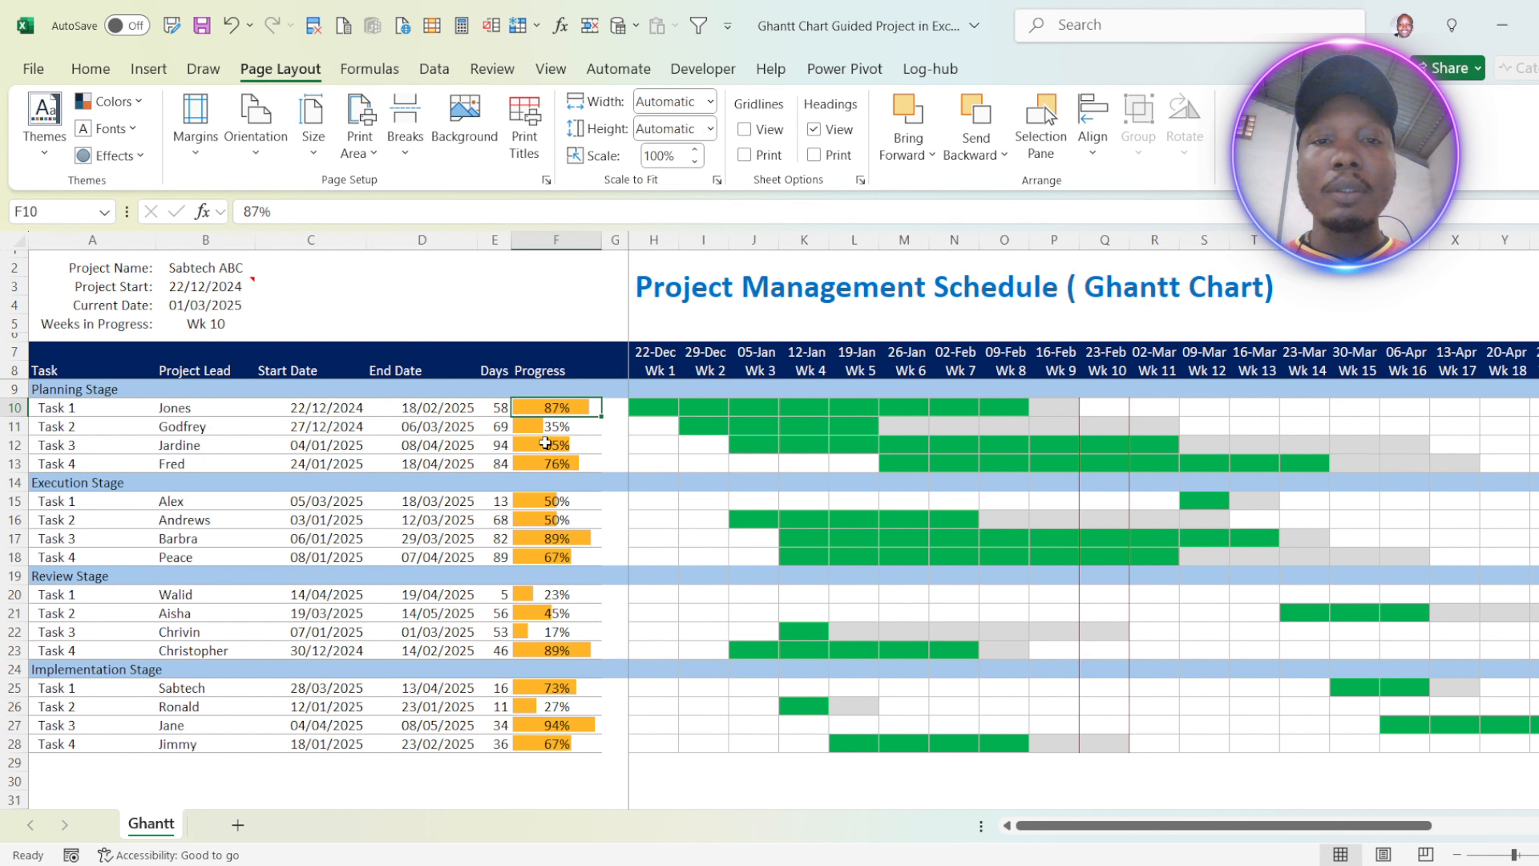
Step: Examine the weekly dates in the timeline header and the completed and remaining parts of the first Planning Stage task's bar
left_click_drag(649, 352, 1114, 358)
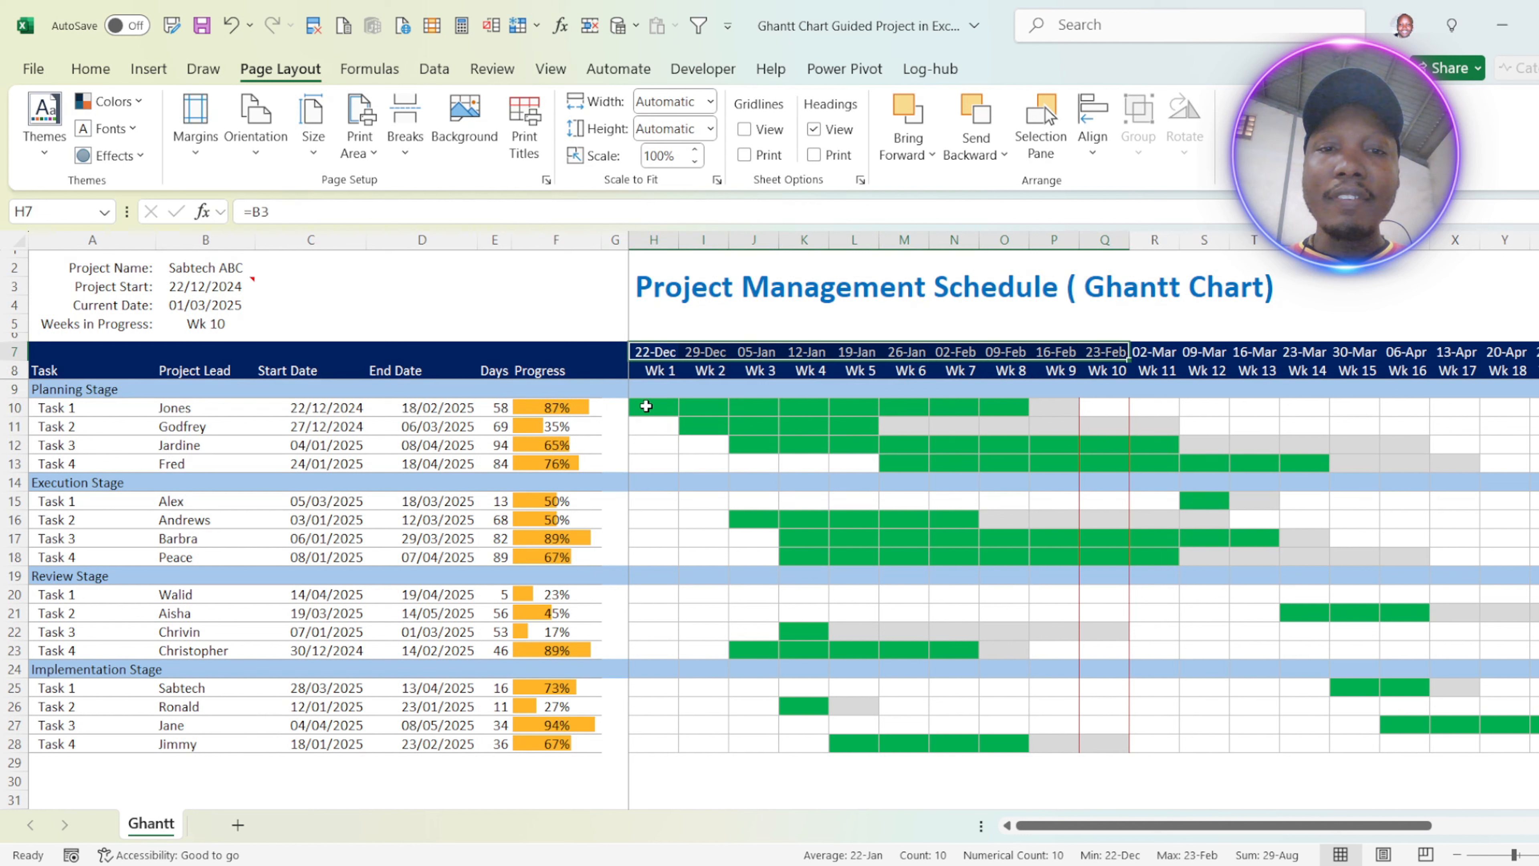
left_click_drag(644, 405, 1049, 405)
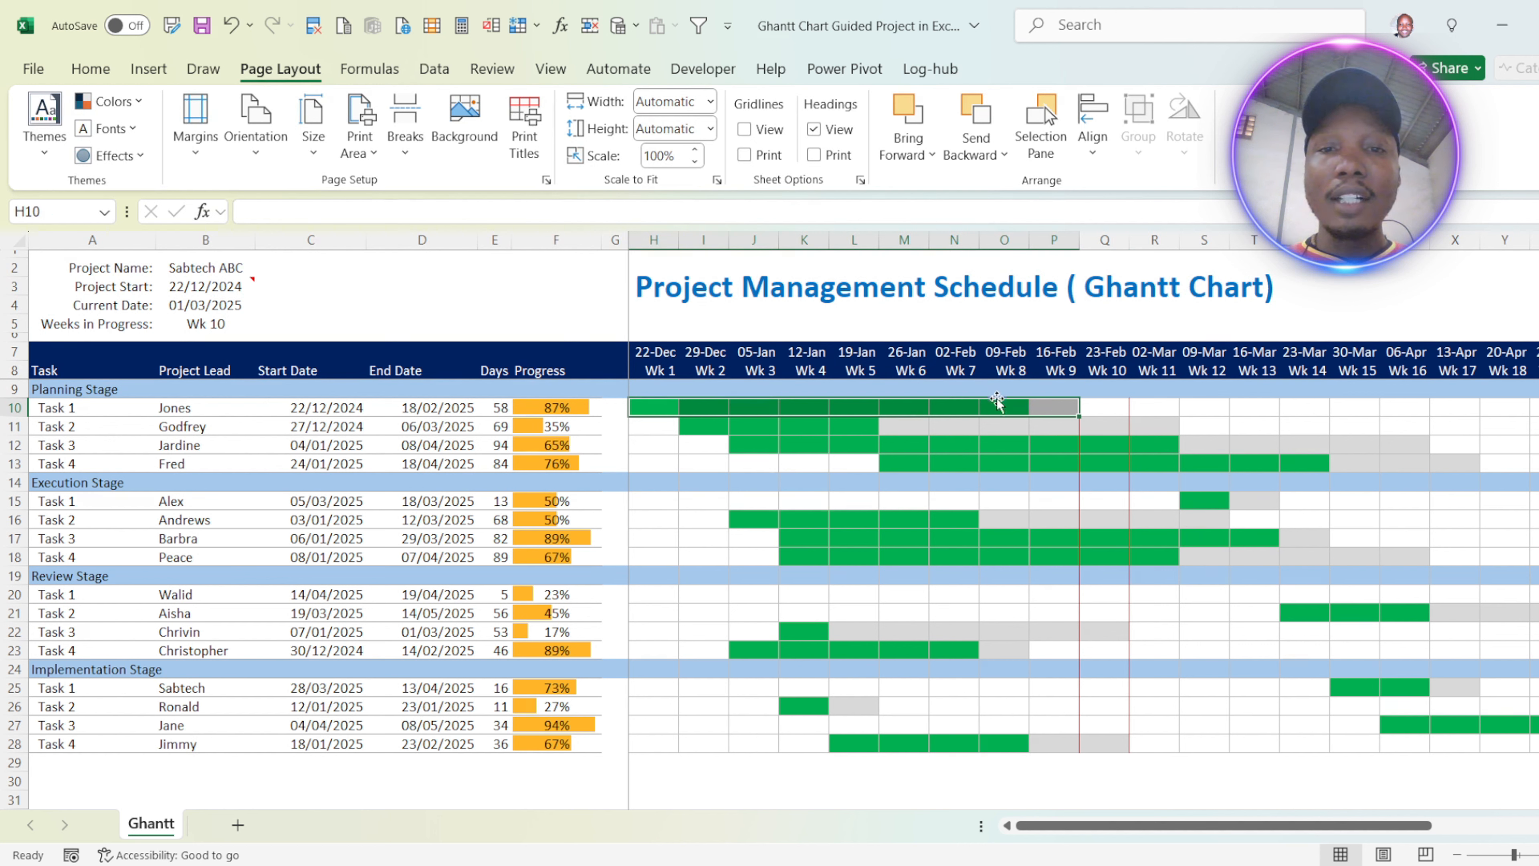
left_click(667, 407)
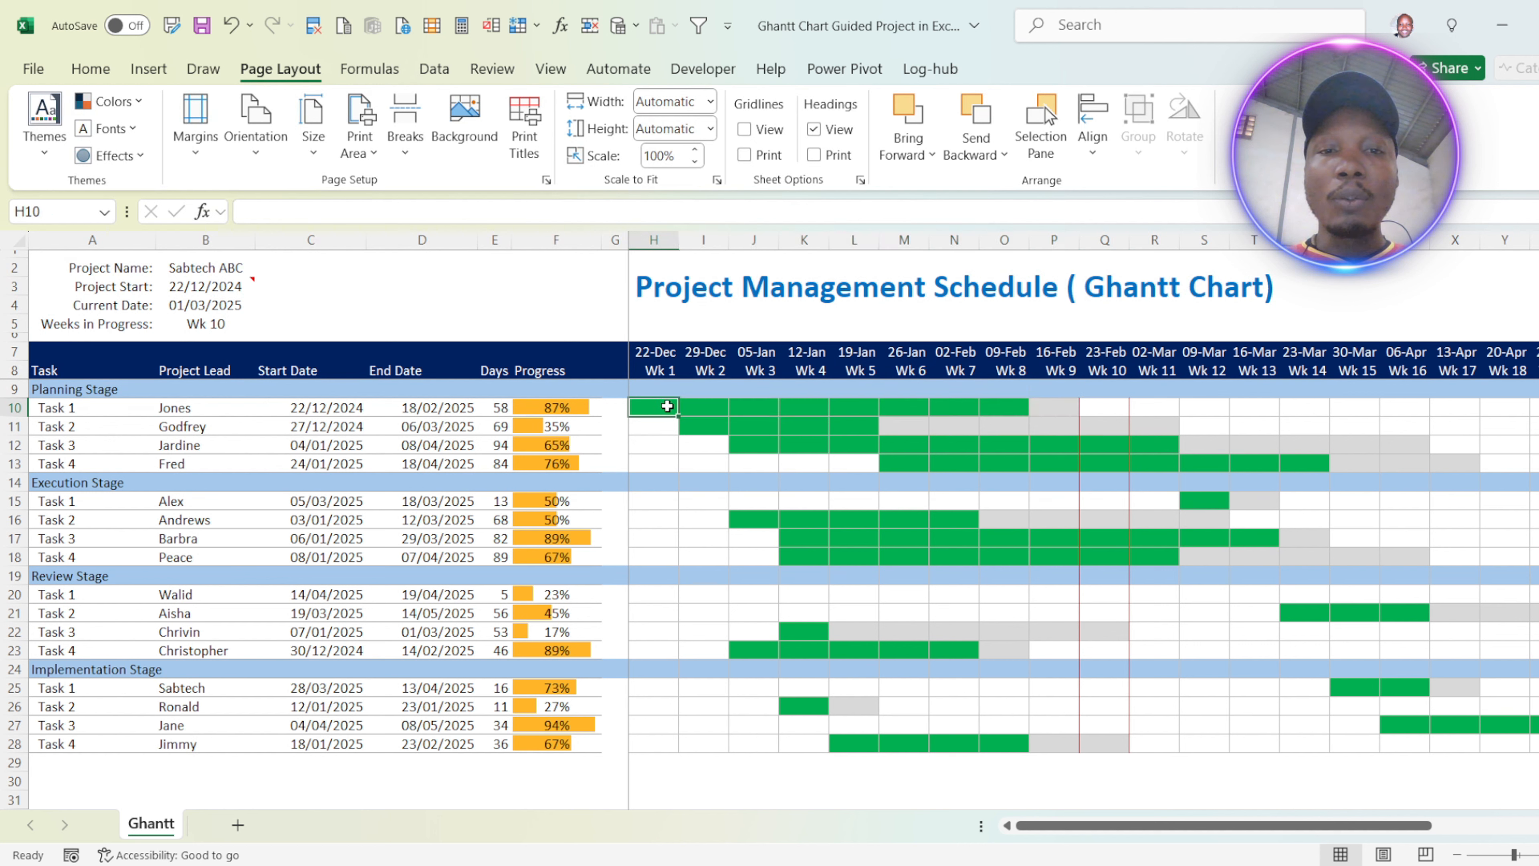
left_click_drag(1002, 406, 646, 402)
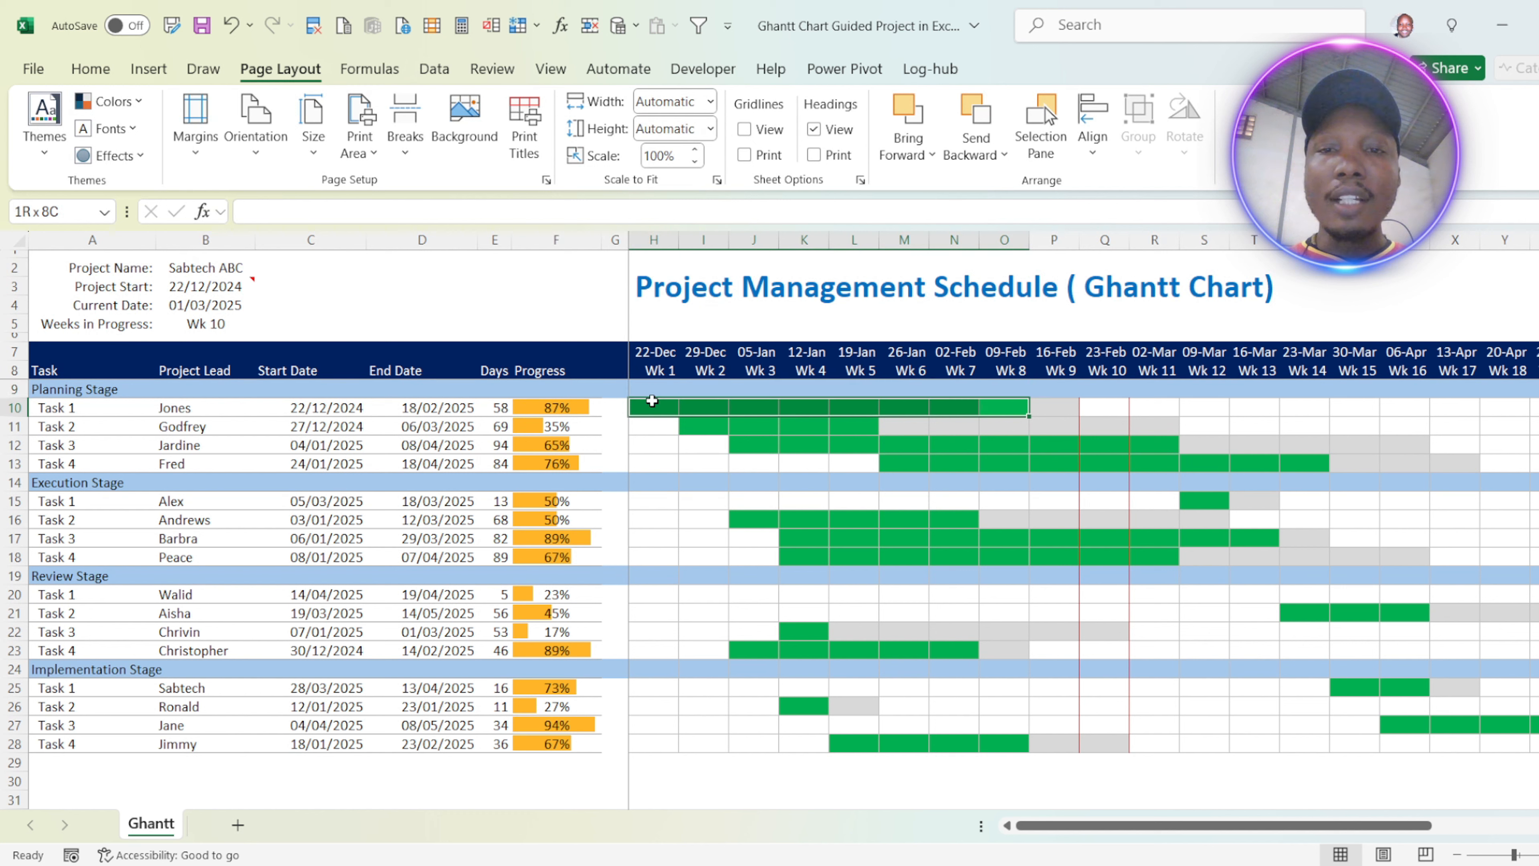
left_click(1051, 407)
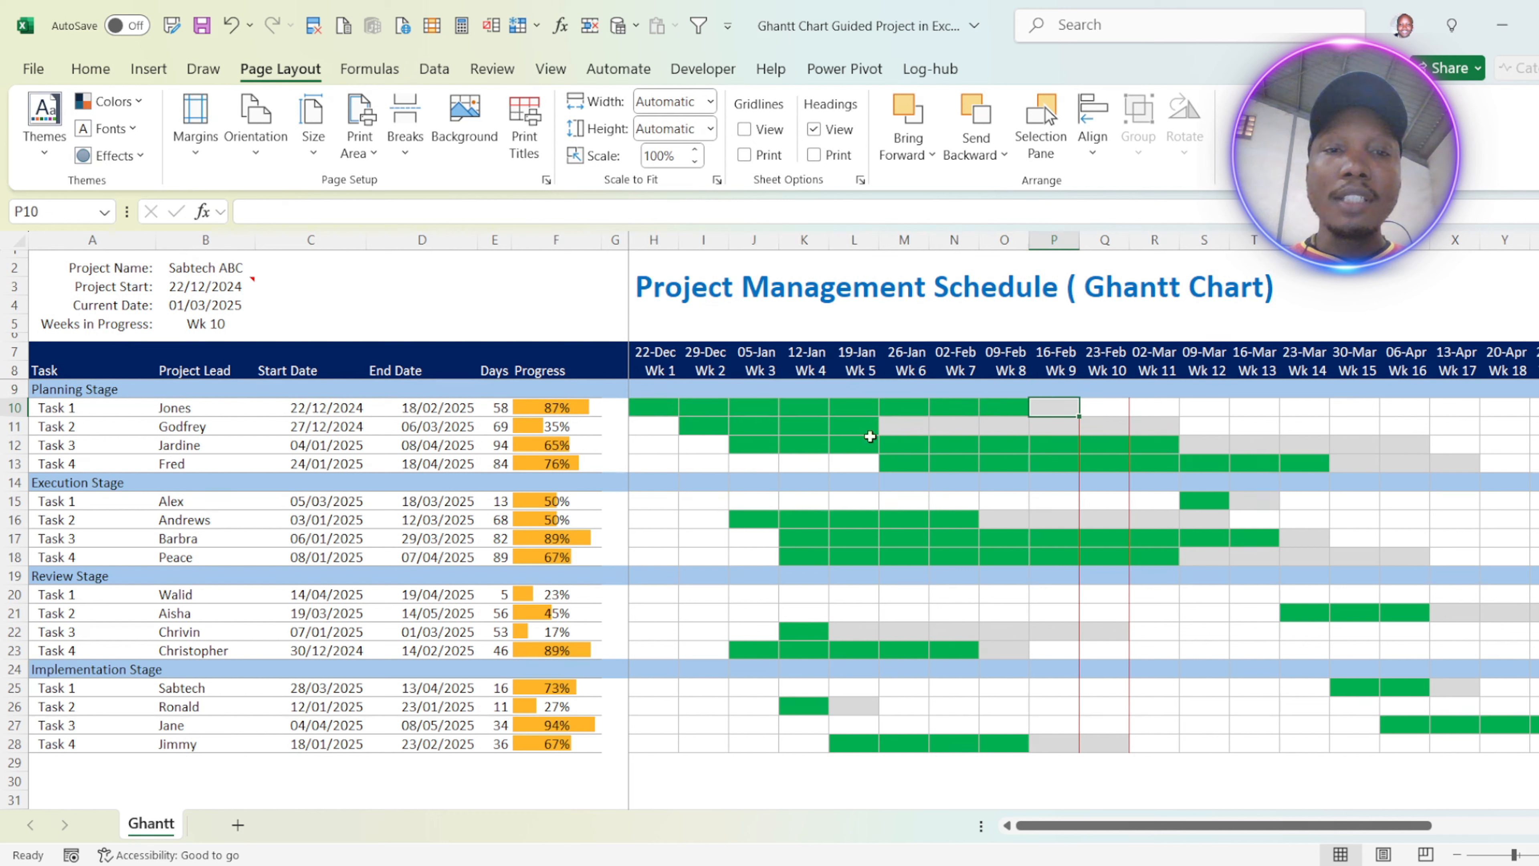
Step: Set the progress of Task 1 in the Planning Stage to 50%
left_click(595, 406)
type("50")
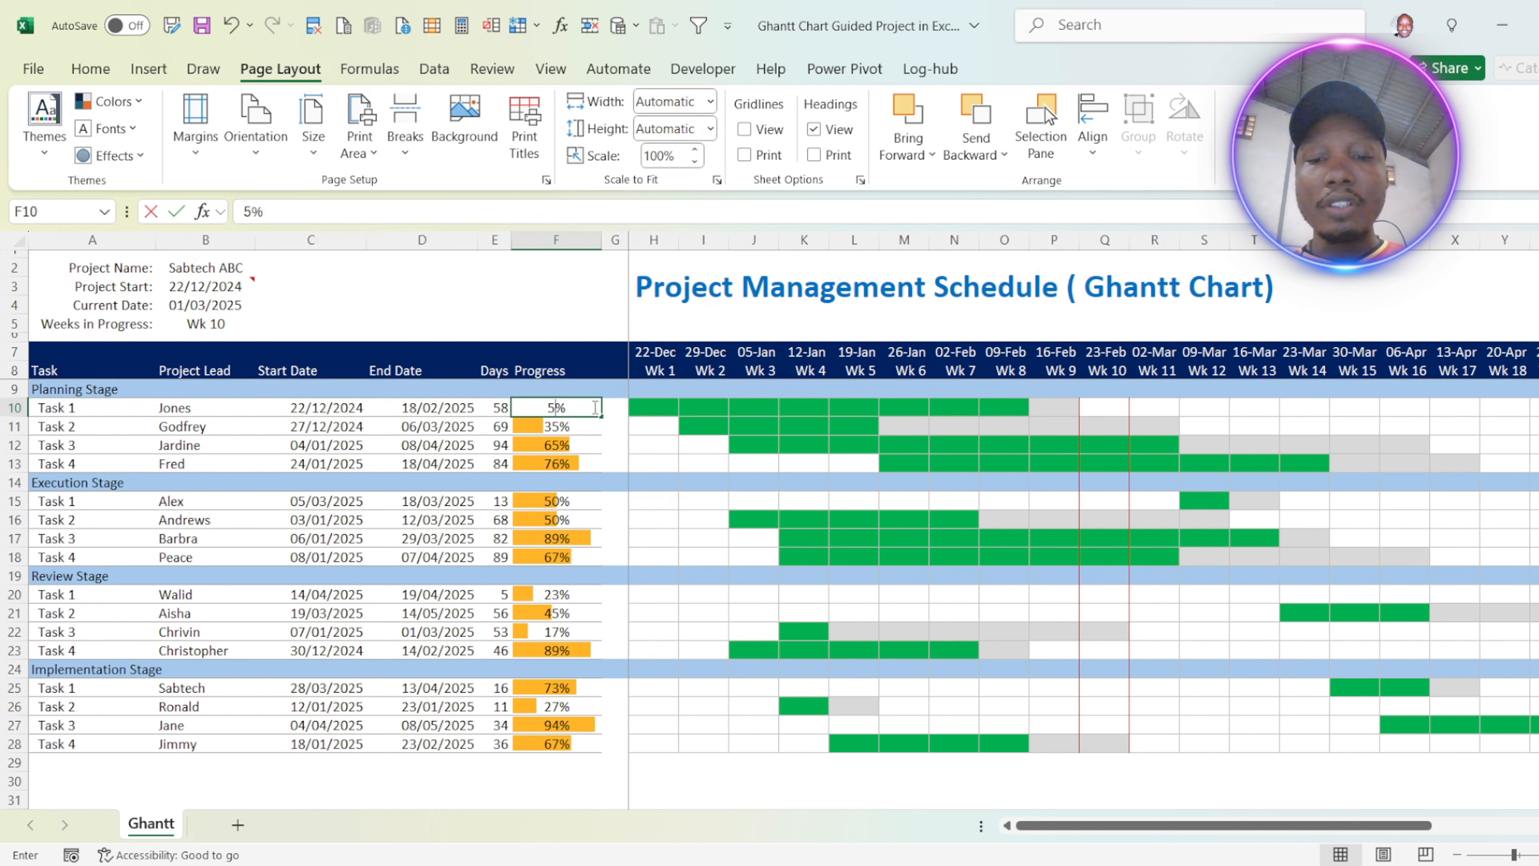
key("Return")
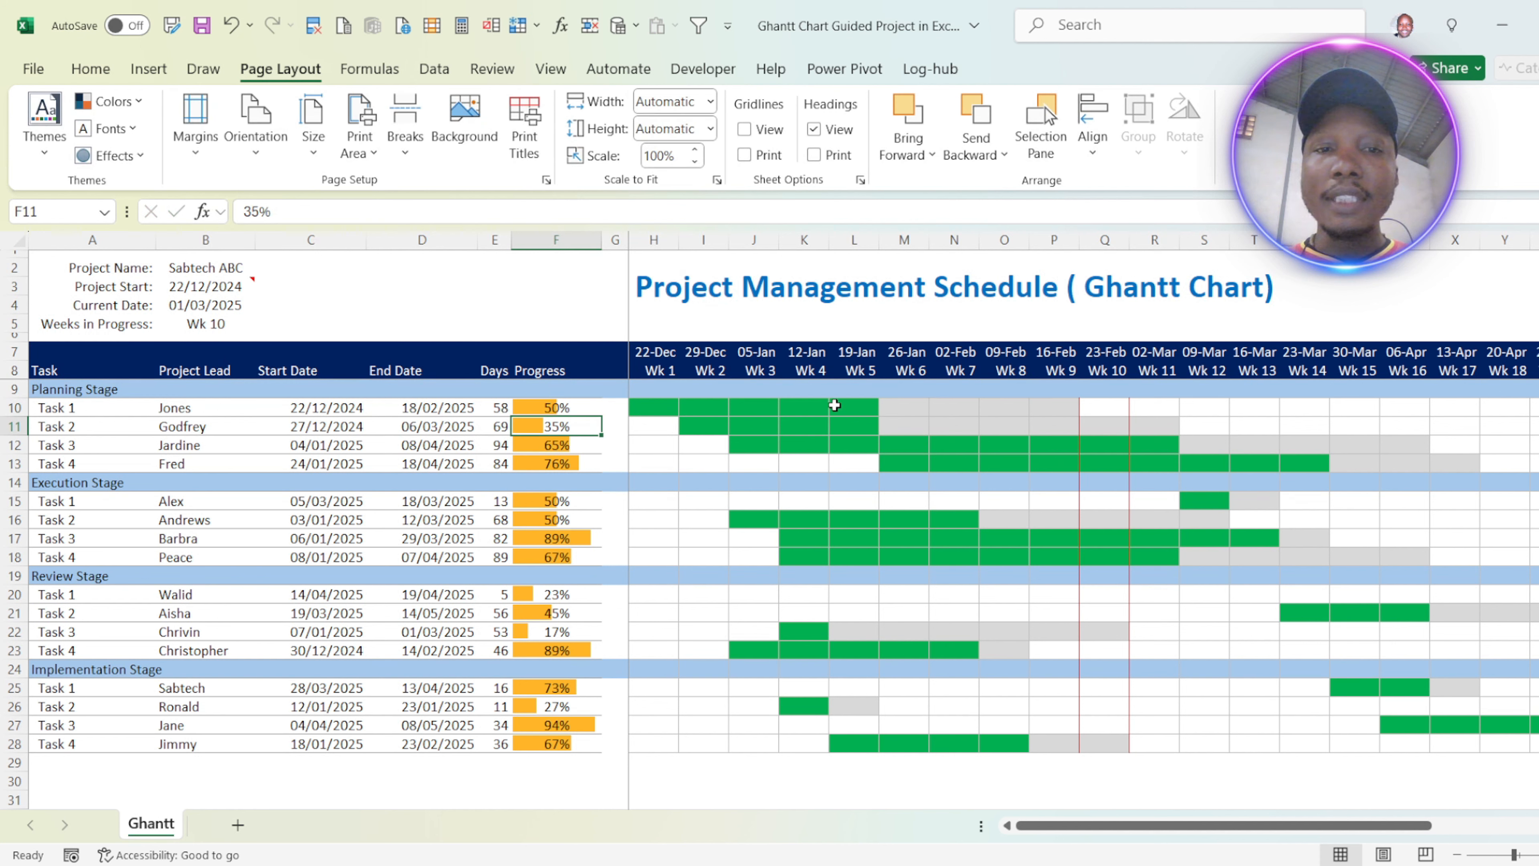
Step: Change the progress of Task 1 in the Planning Stage to 34%
left_click(609, 407)
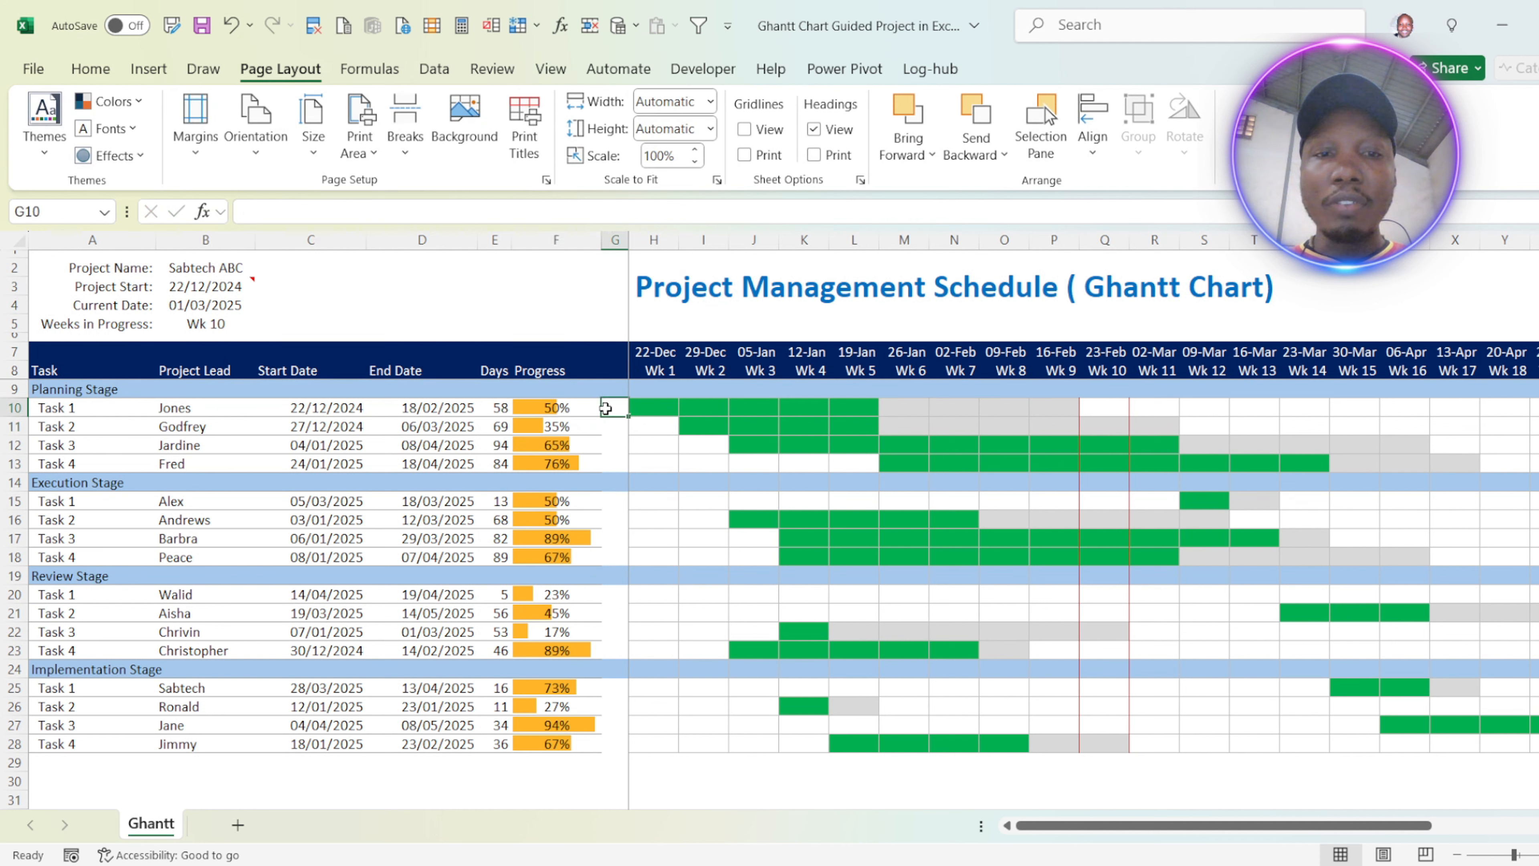
left_click(558, 407)
type("34")
key("Return")
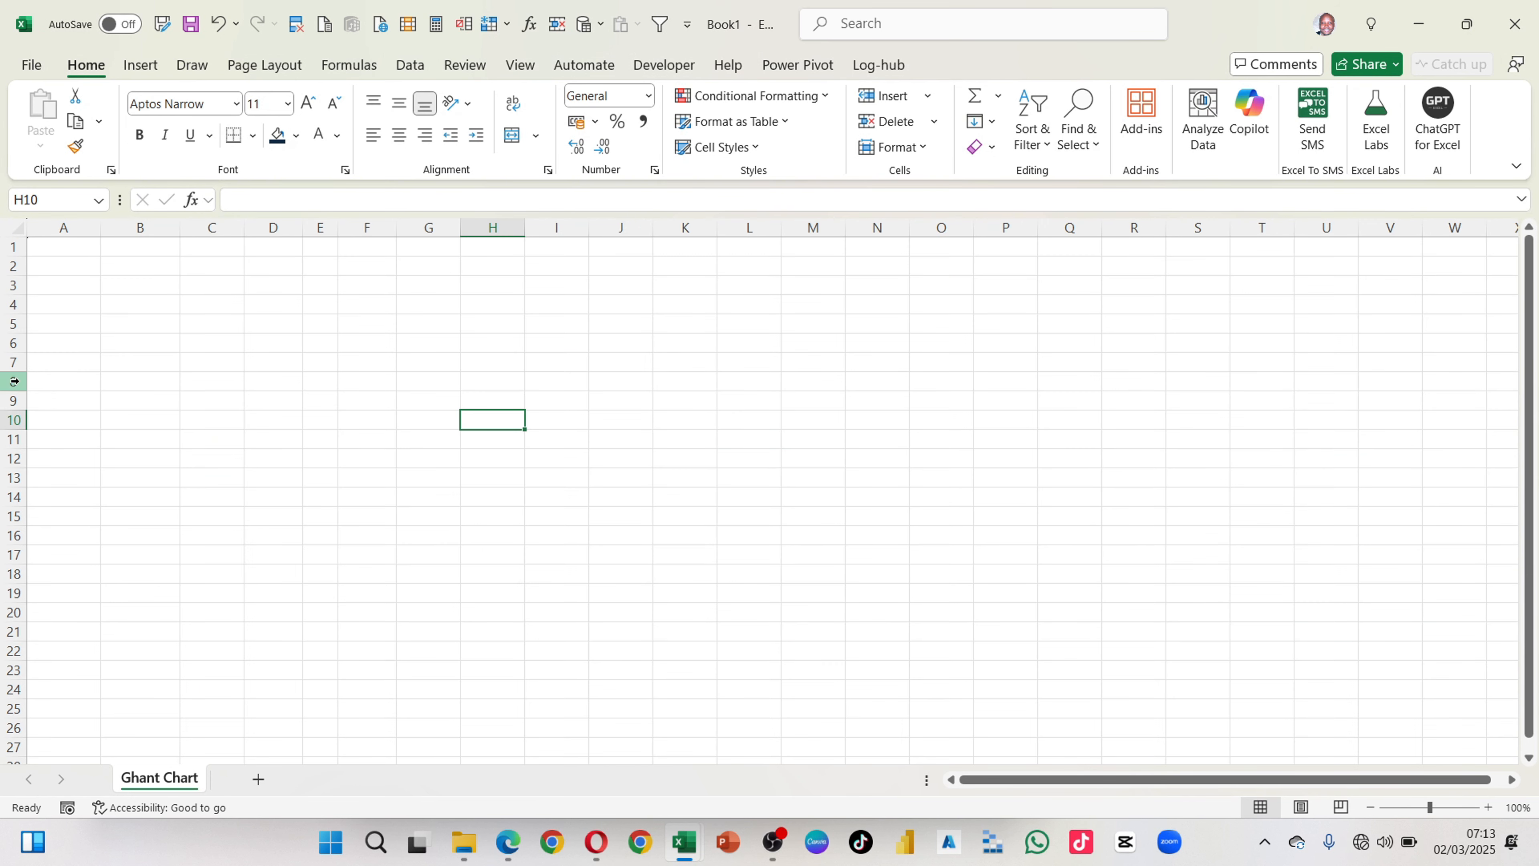
Step: In the blank Ghant Chart sheet, enter the headers Task, Project Lead and Start Date in cells A8 to C8
left_click(70, 381)
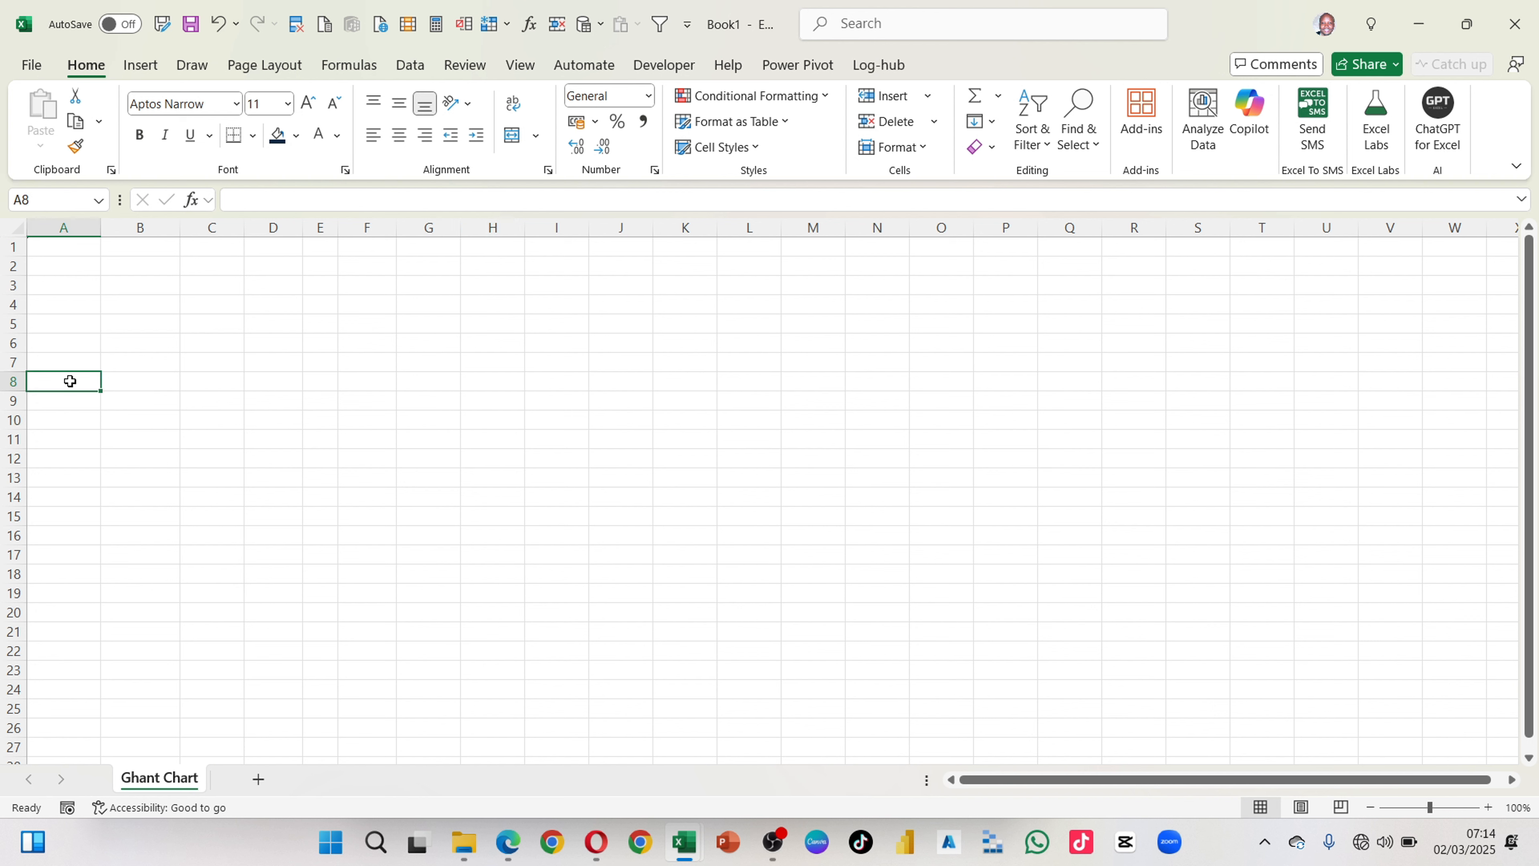
type("Task")
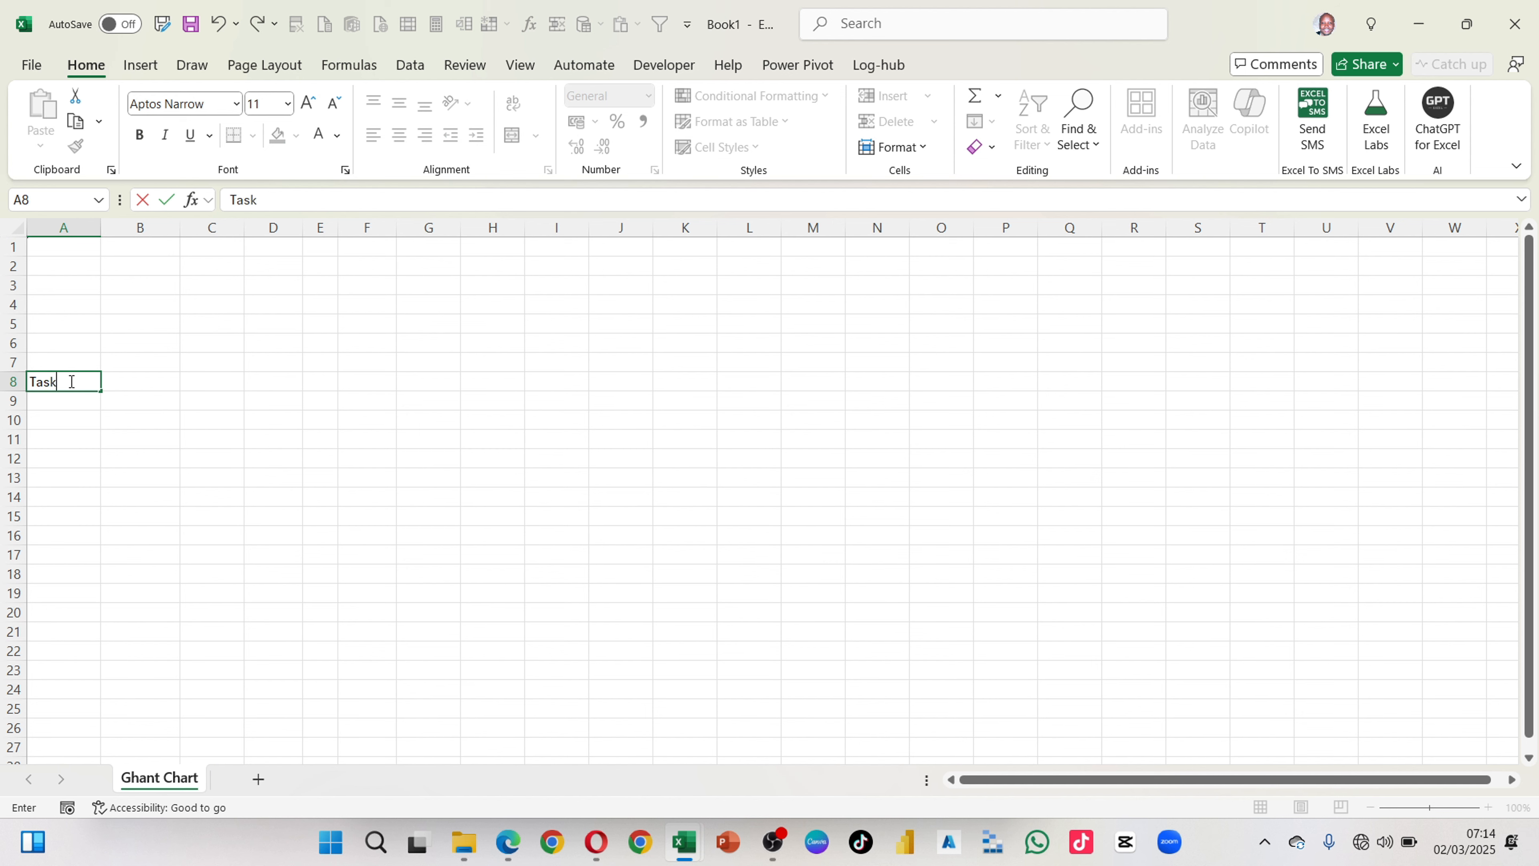
key("Tab")
type("Pr")
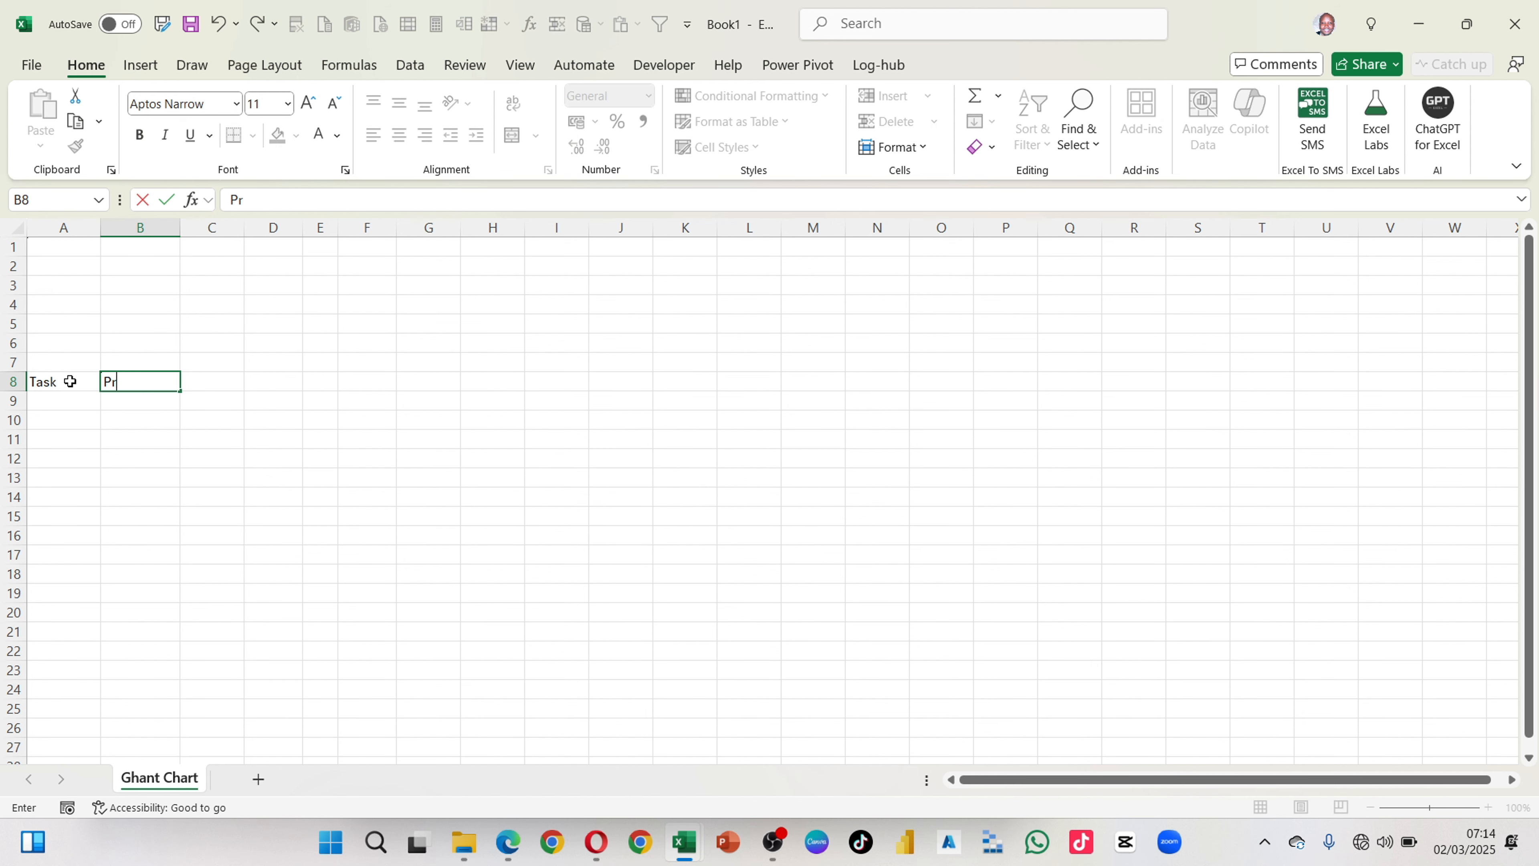
type("oject Lead")
key("Tab")
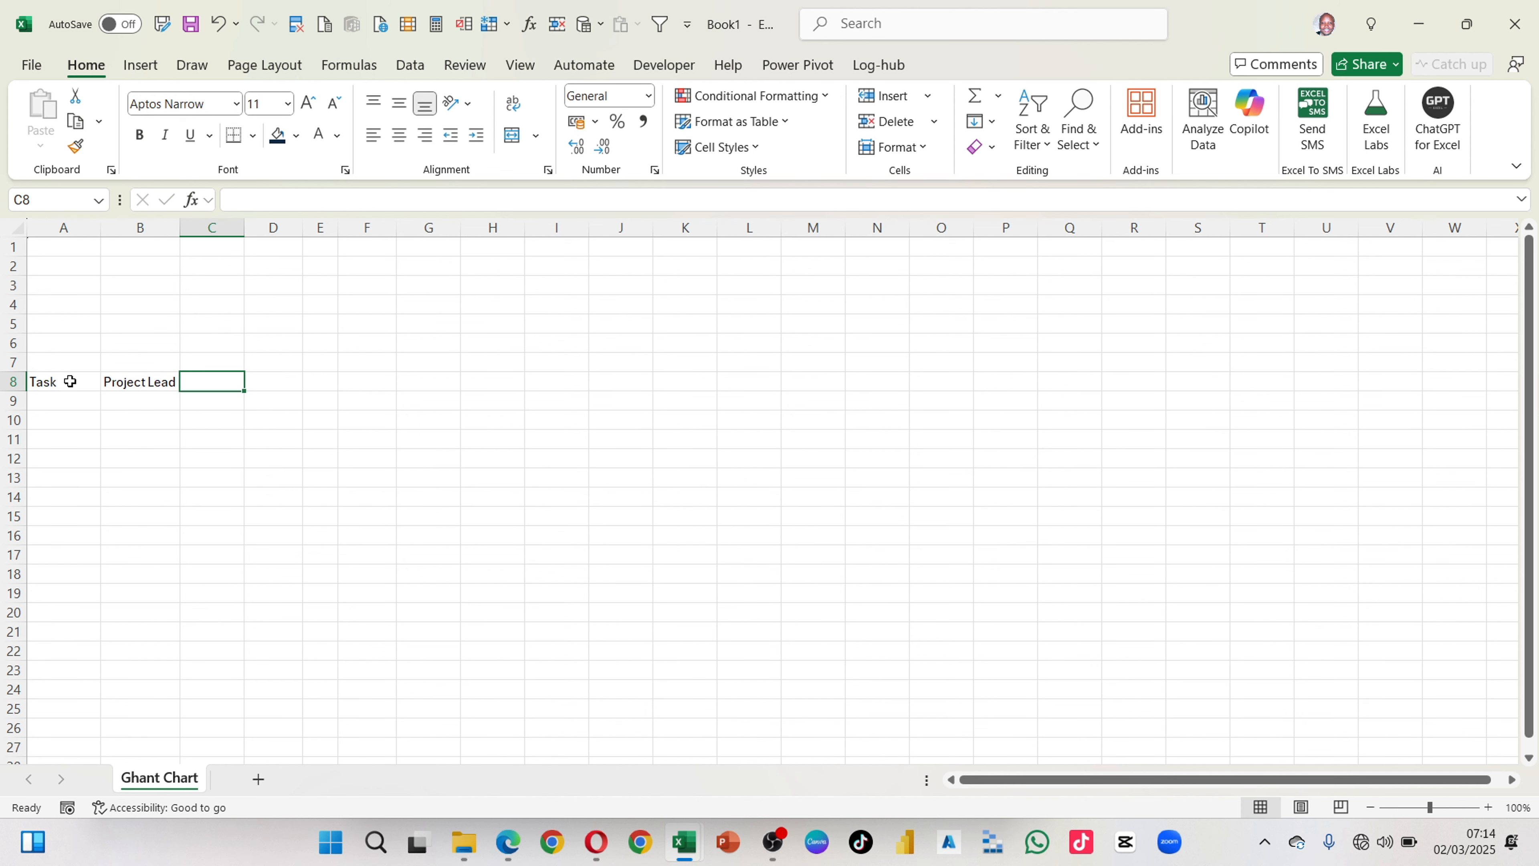
type("Start Date")
key("Tab")
key("Down")
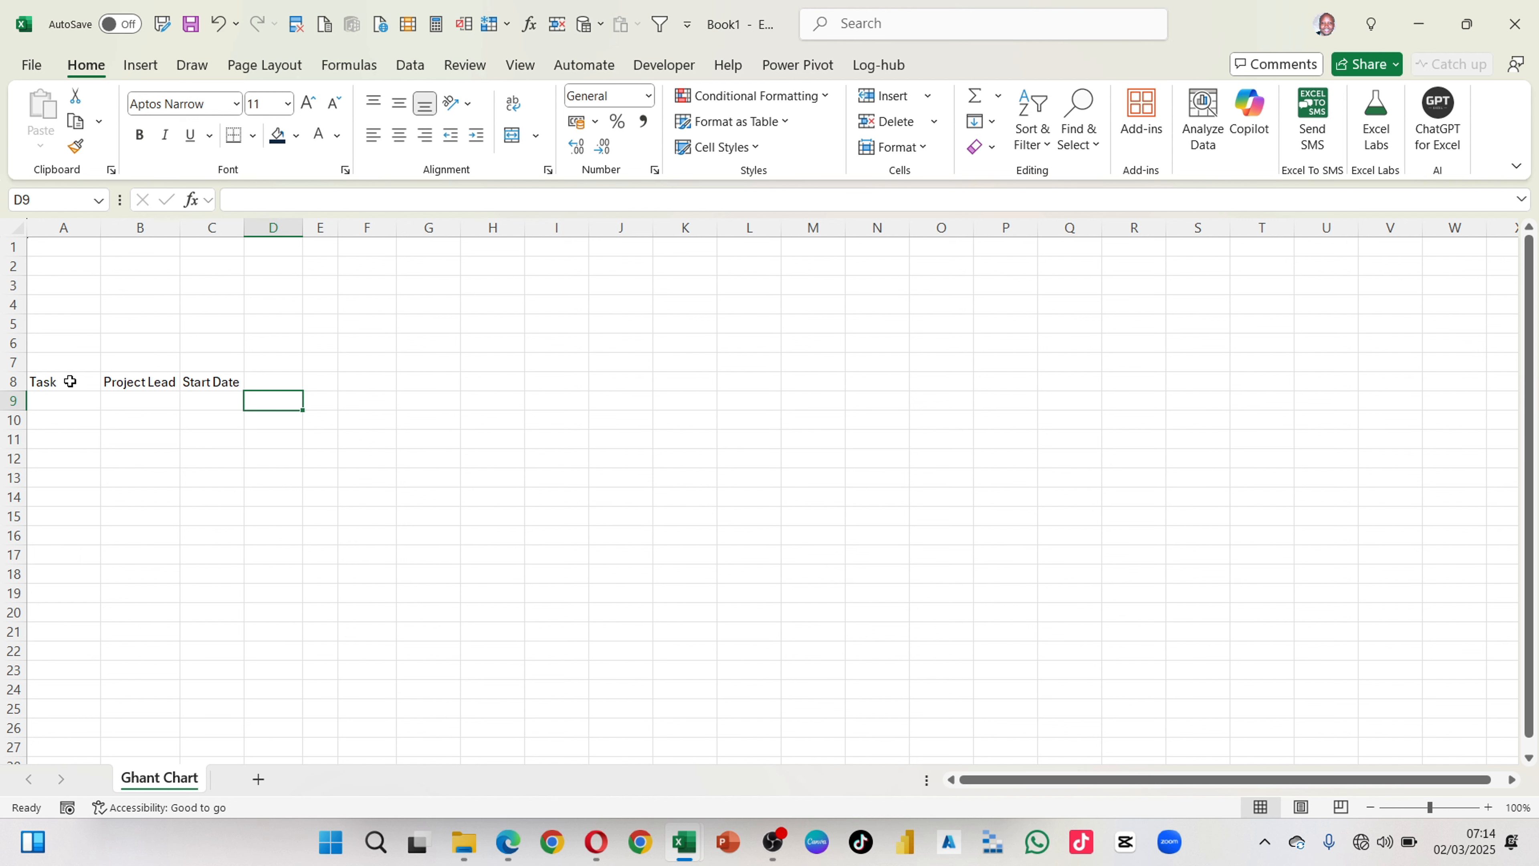
Step: Continue the header row with End Date, Days and Progress in cells D8 to F8
key("Up")
type("End Date")
key("Tab")
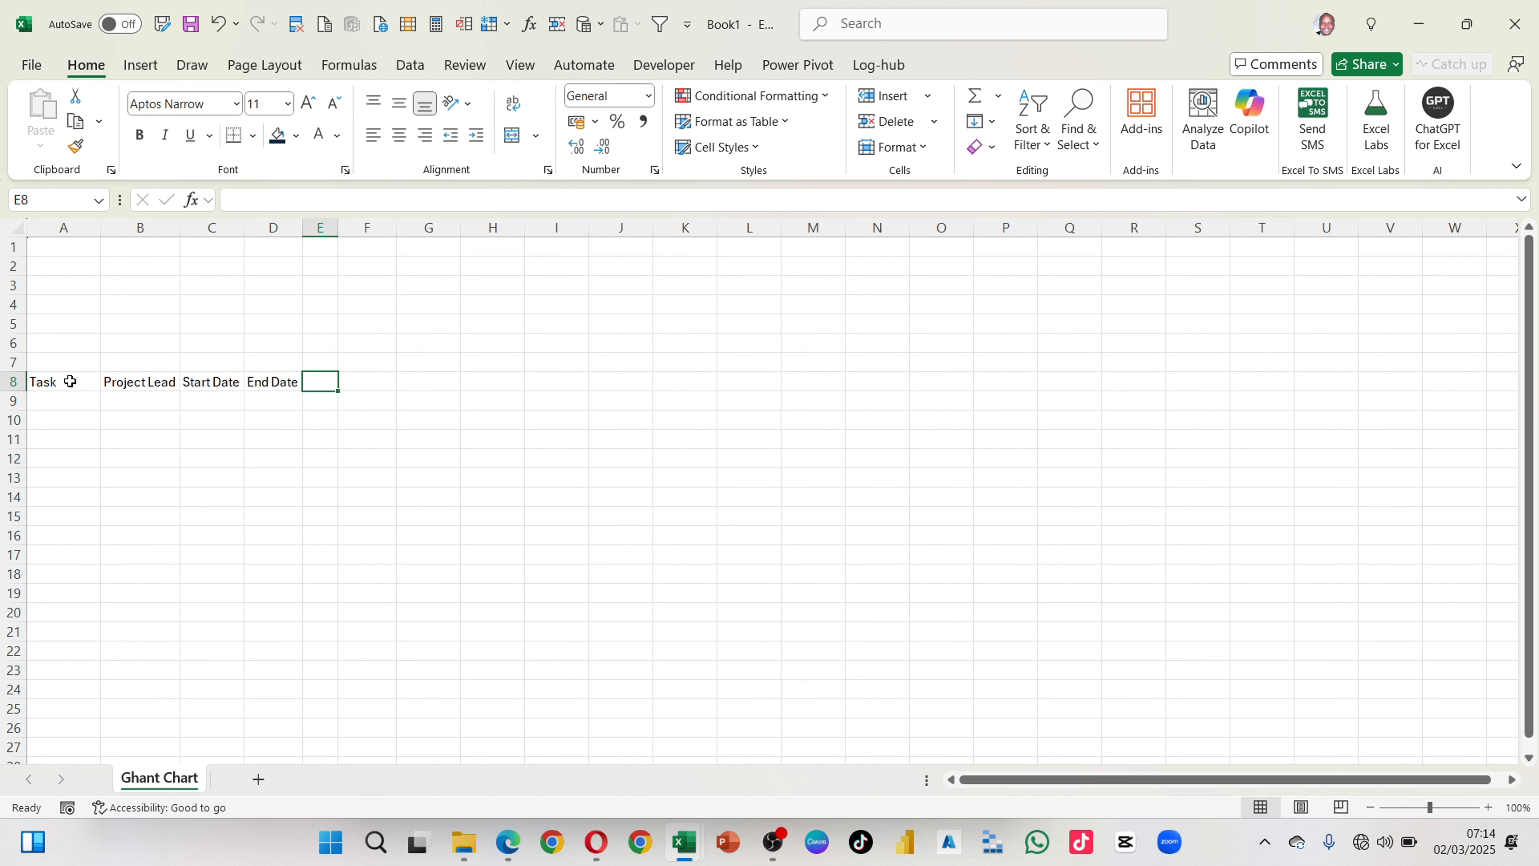
type("Days")
key("Tab")
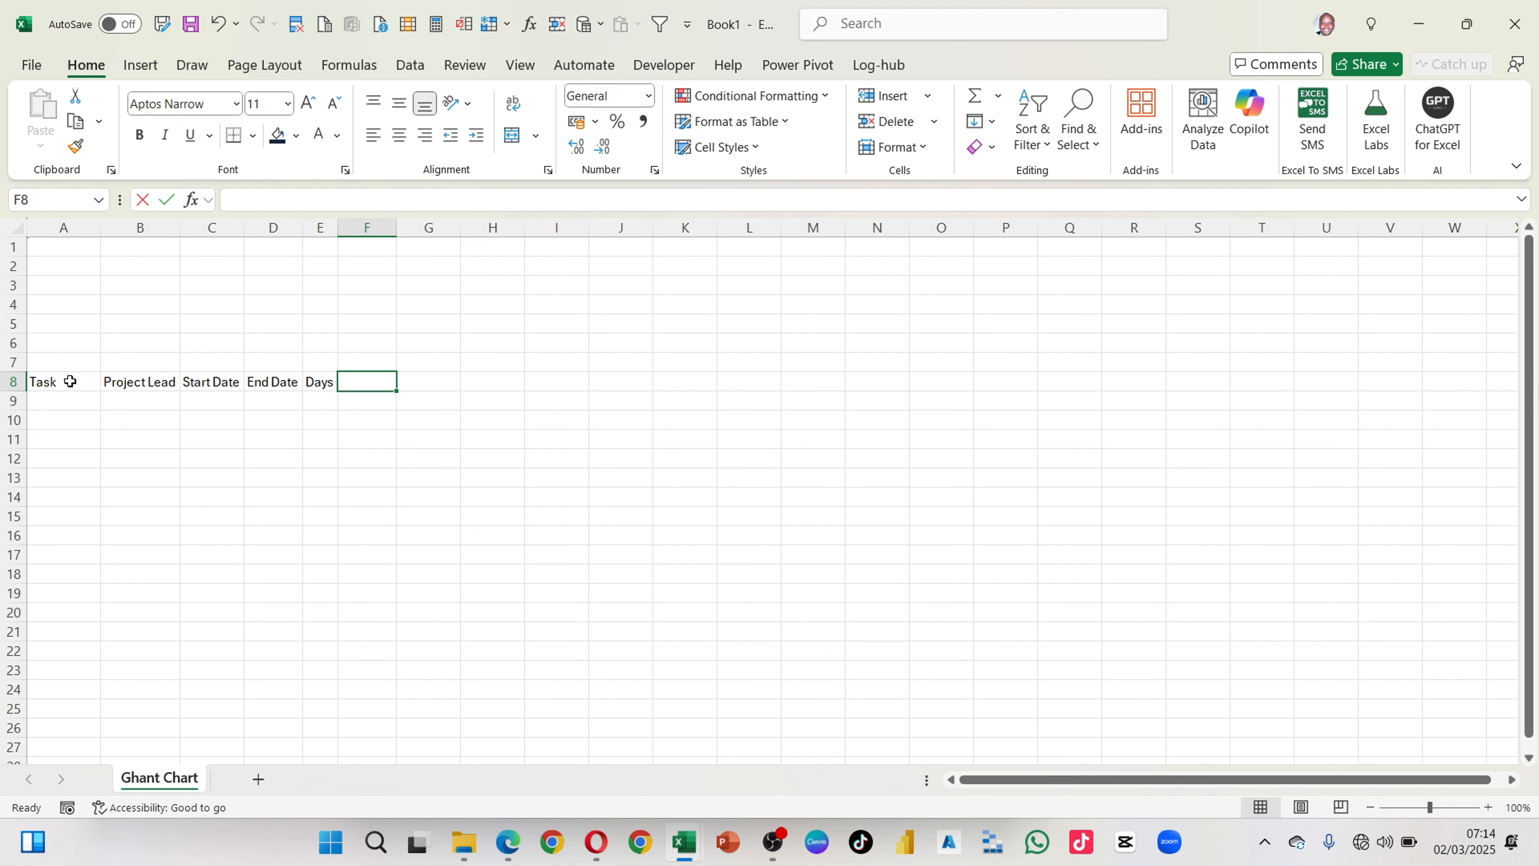
type("Progress")
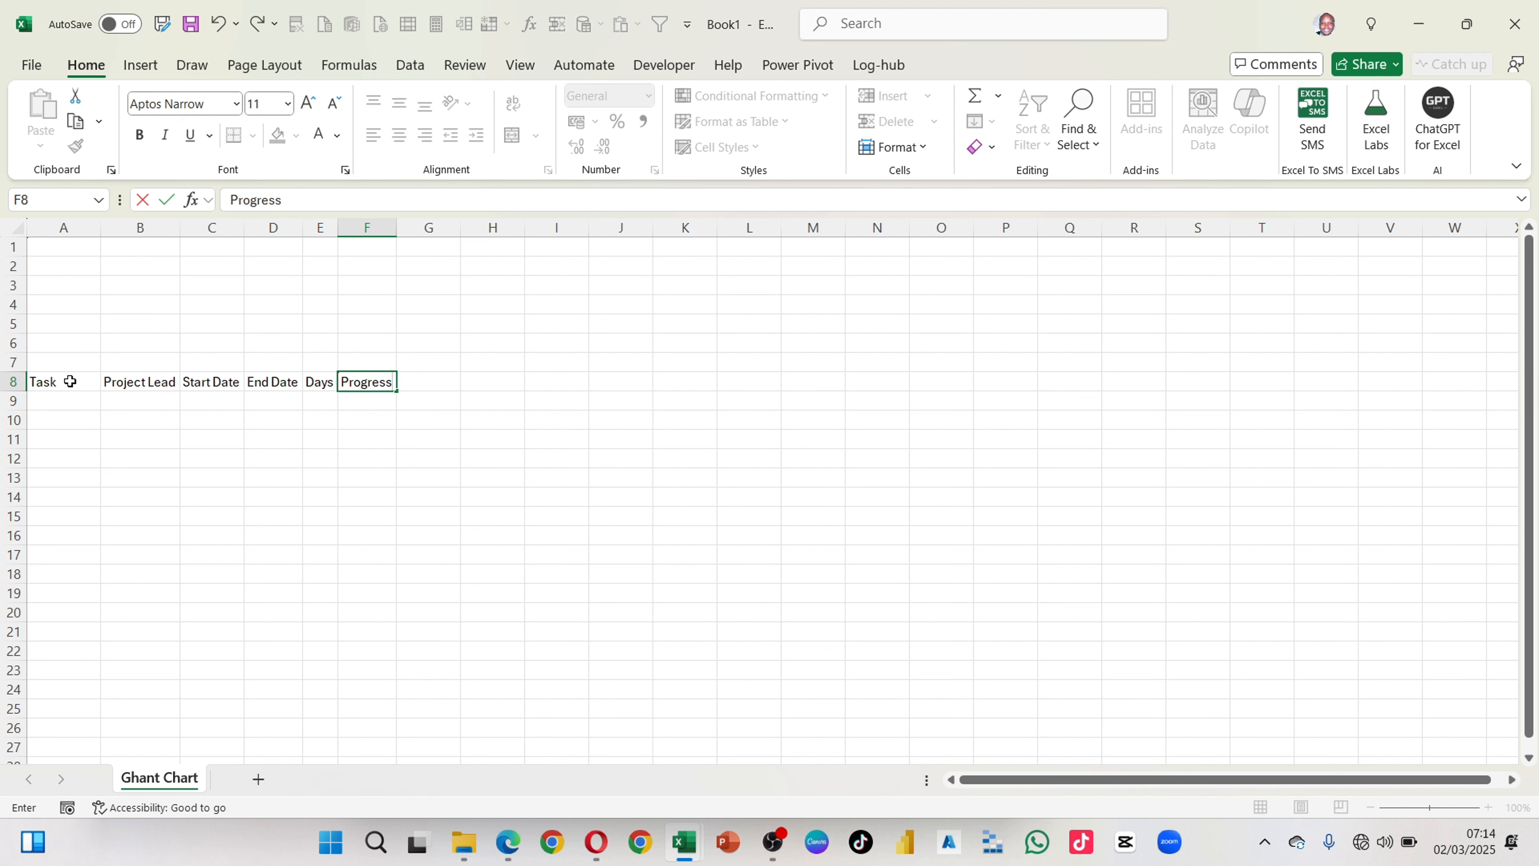
key("Tab")
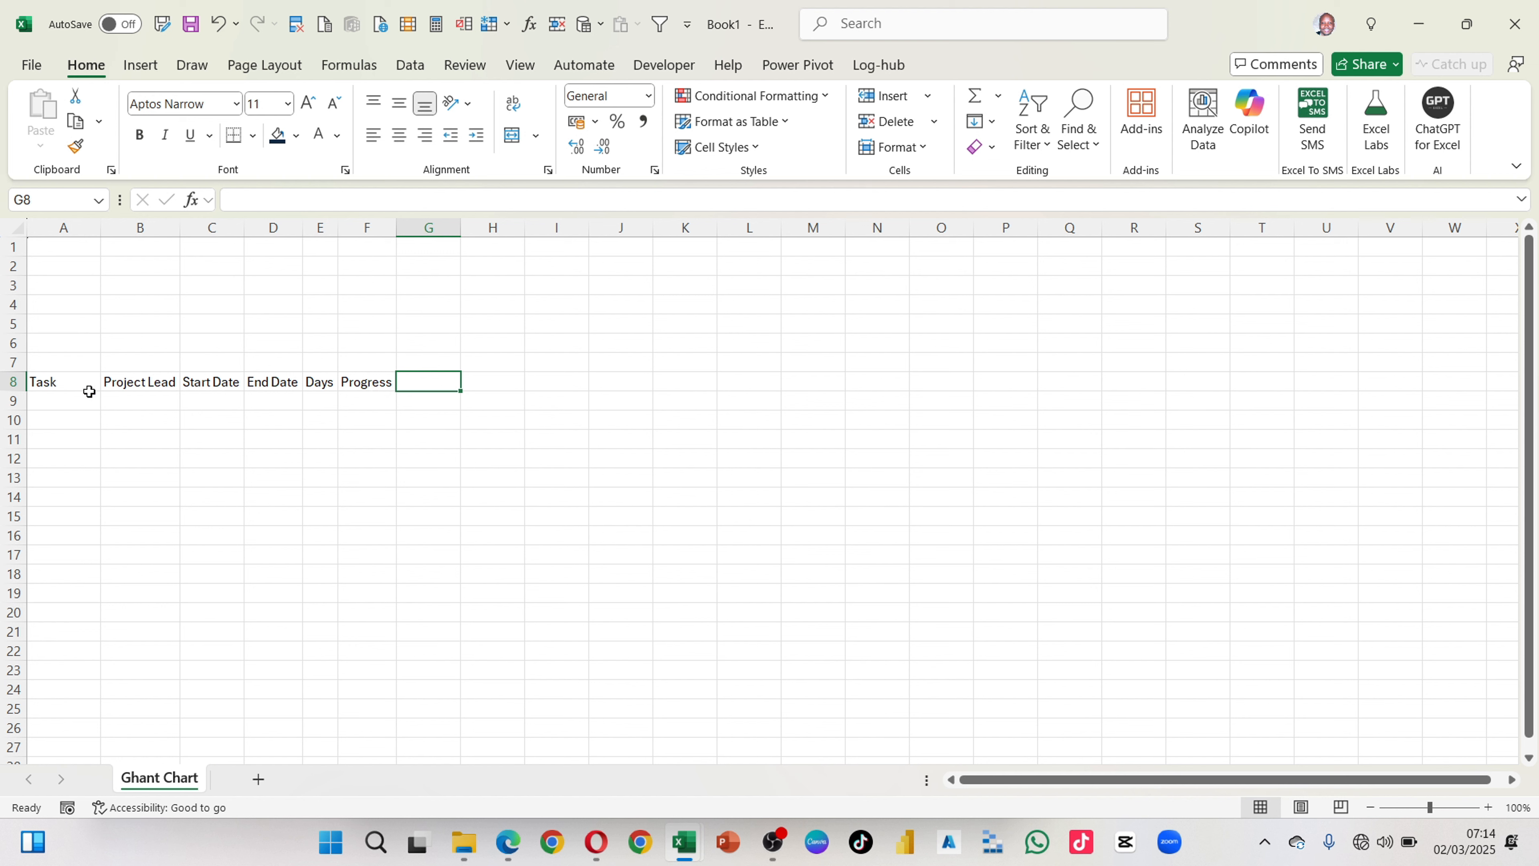
Step: Fill the entire rows 7 and 8 with Black, Text 1, Lighter 5%
left_click(377, 405)
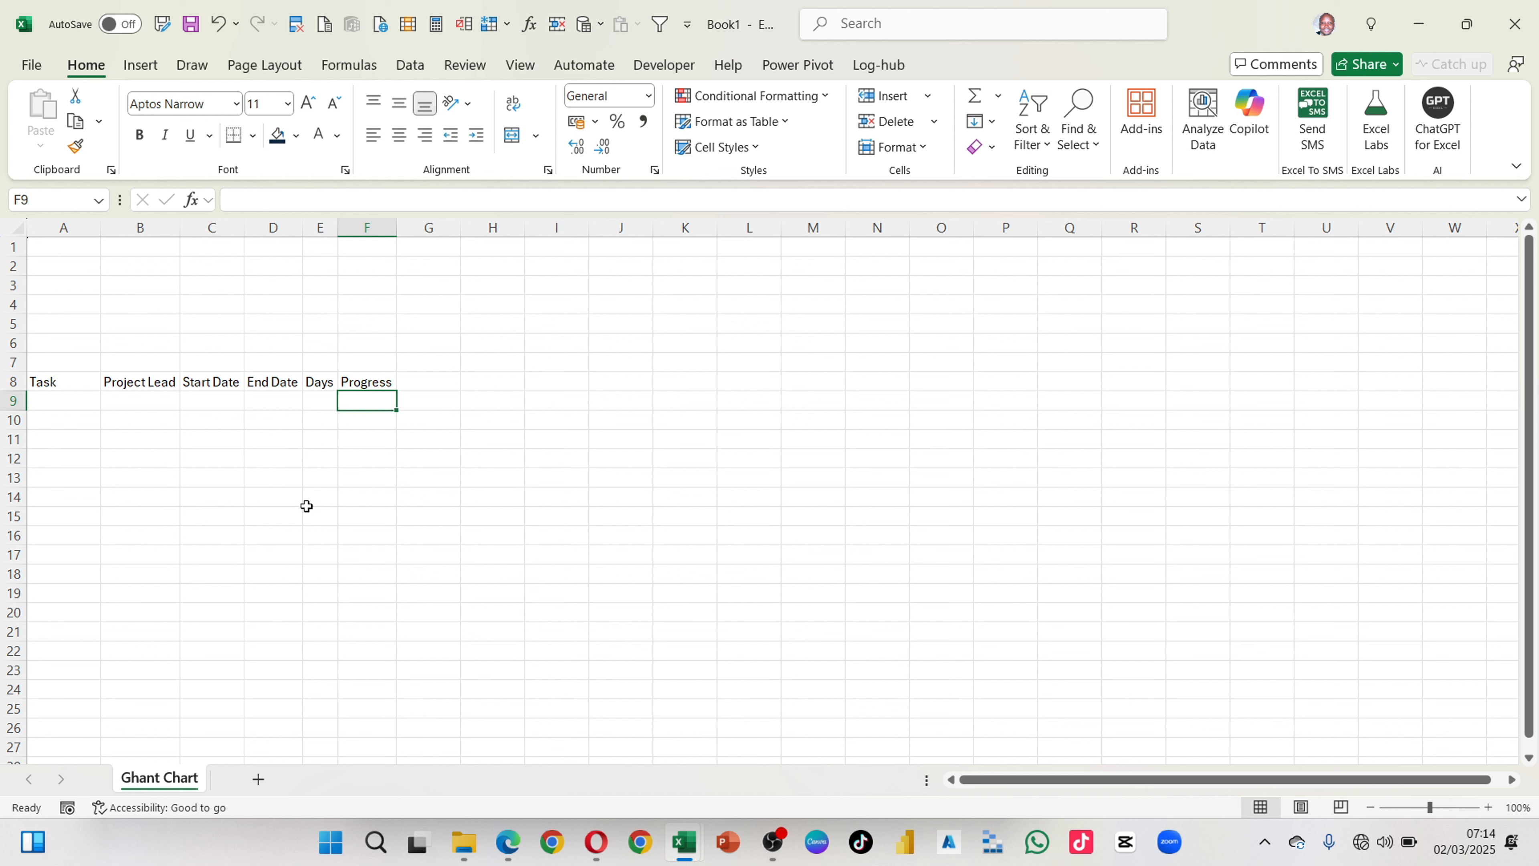
left_click(13, 362)
left_click_drag(13, 361, 13, 381)
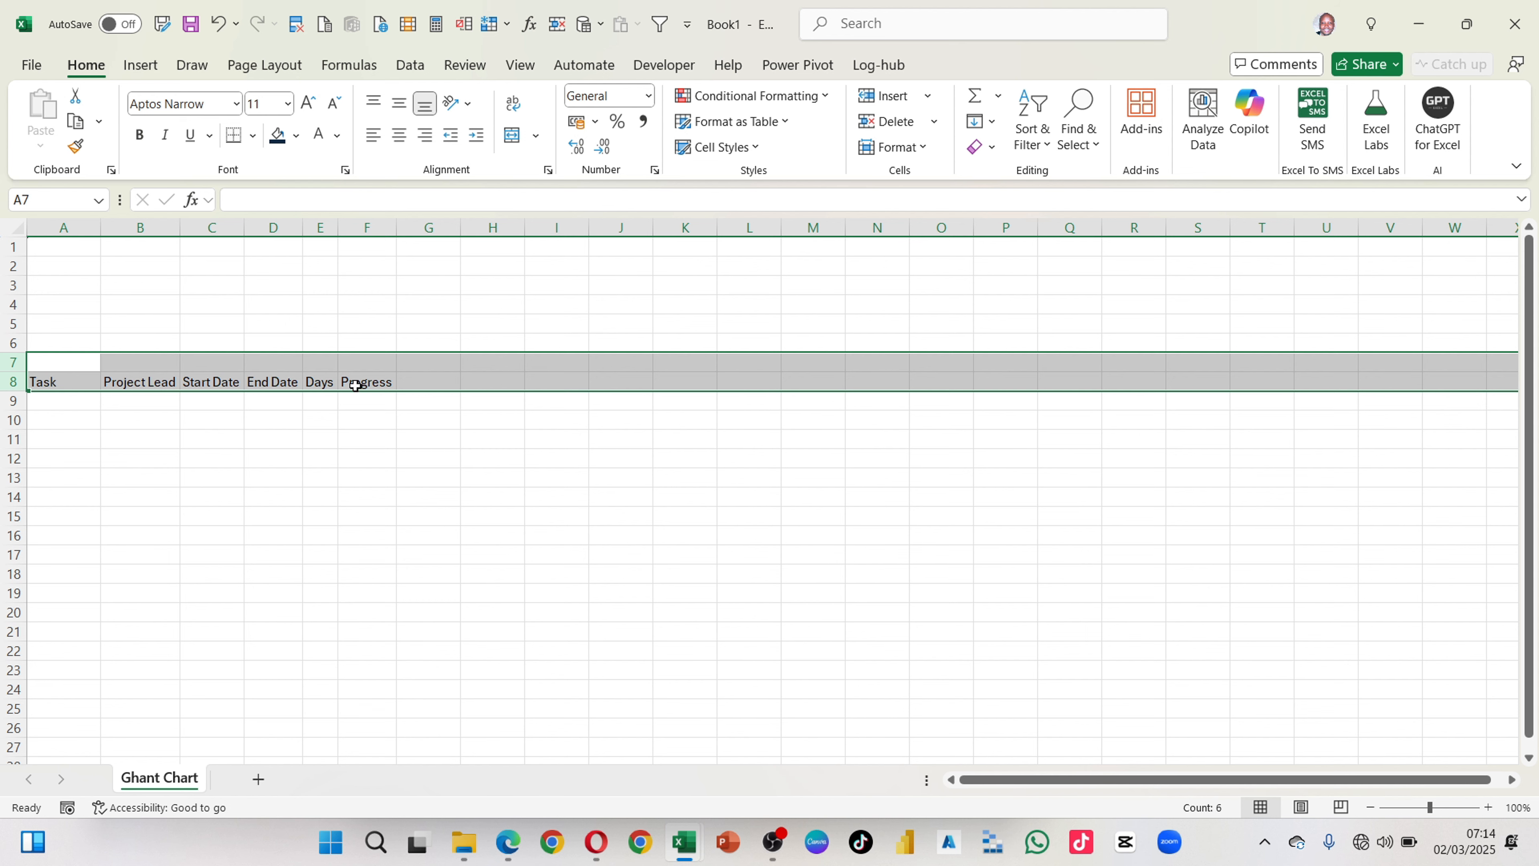
left_click(911, 383)
left_click(297, 135)
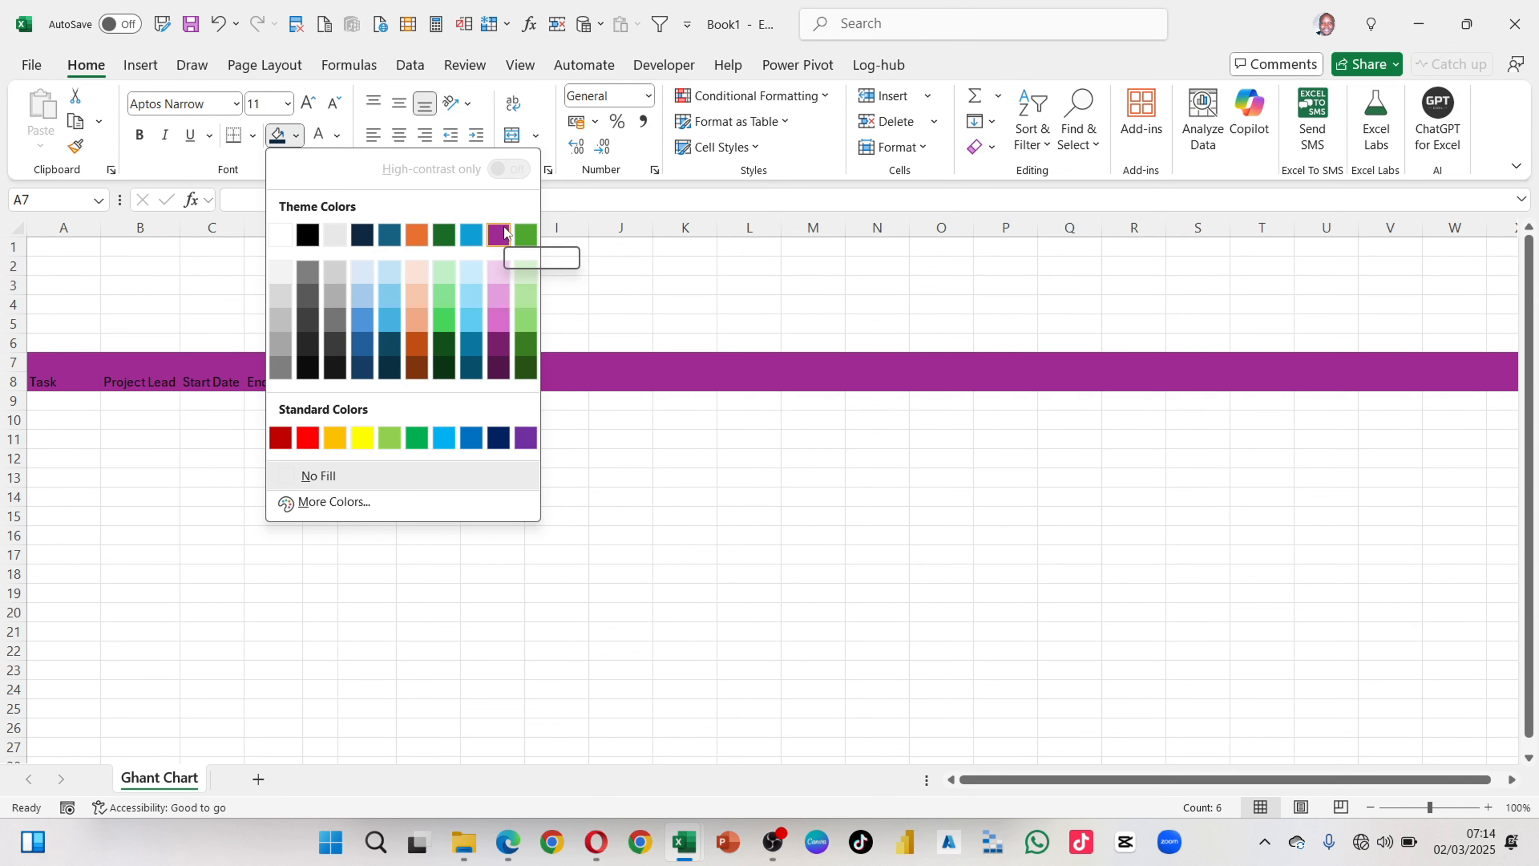
left_click(307, 370)
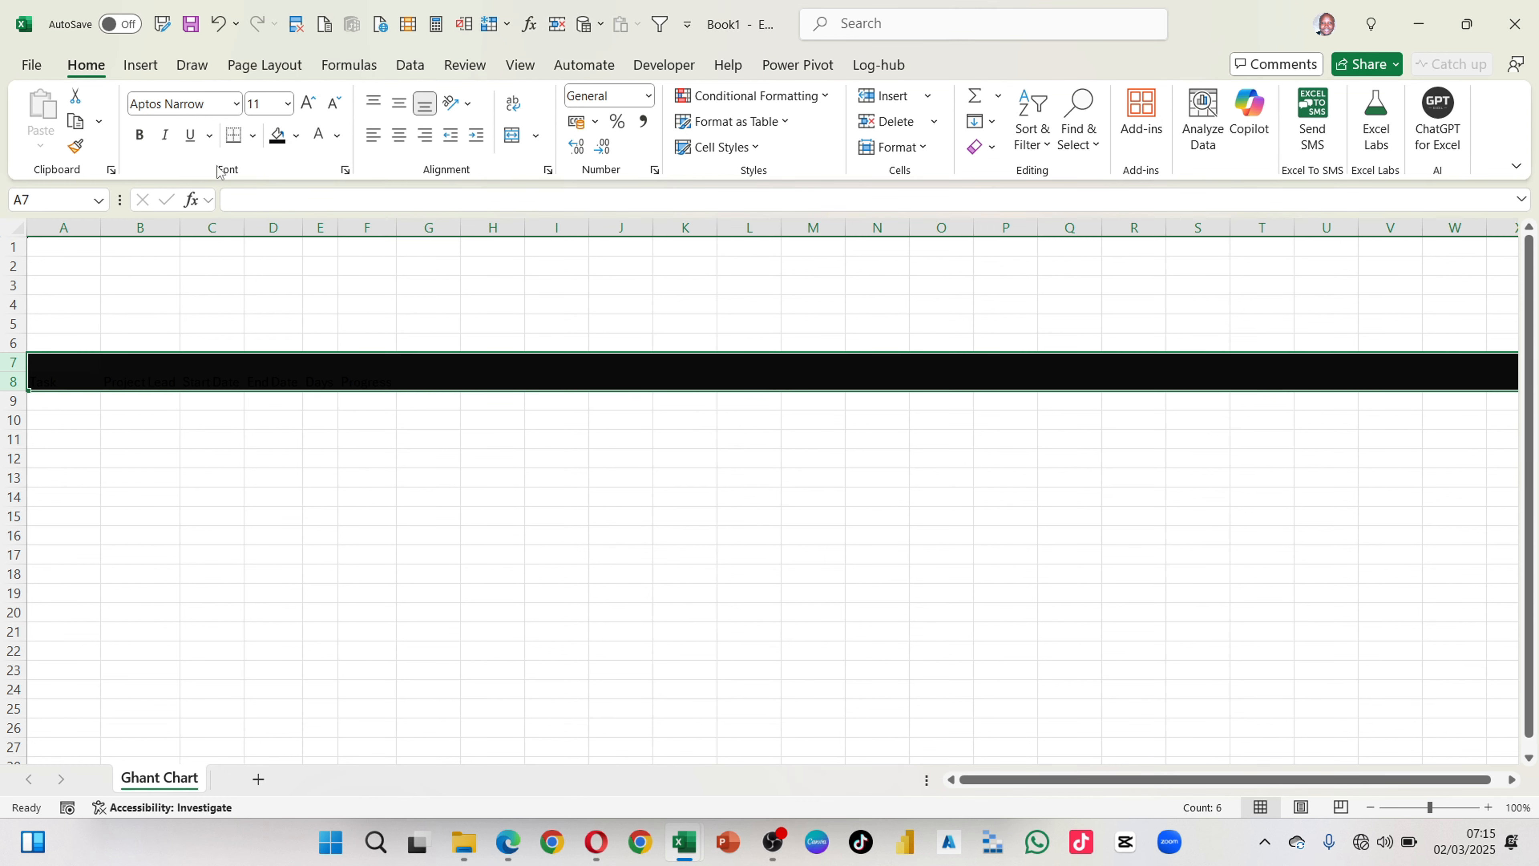
Step: Set the font colour of rows 7 and 8 to white and change their fill to the darkest plum shade
left_click(338, 137)
left_click(321, 265)
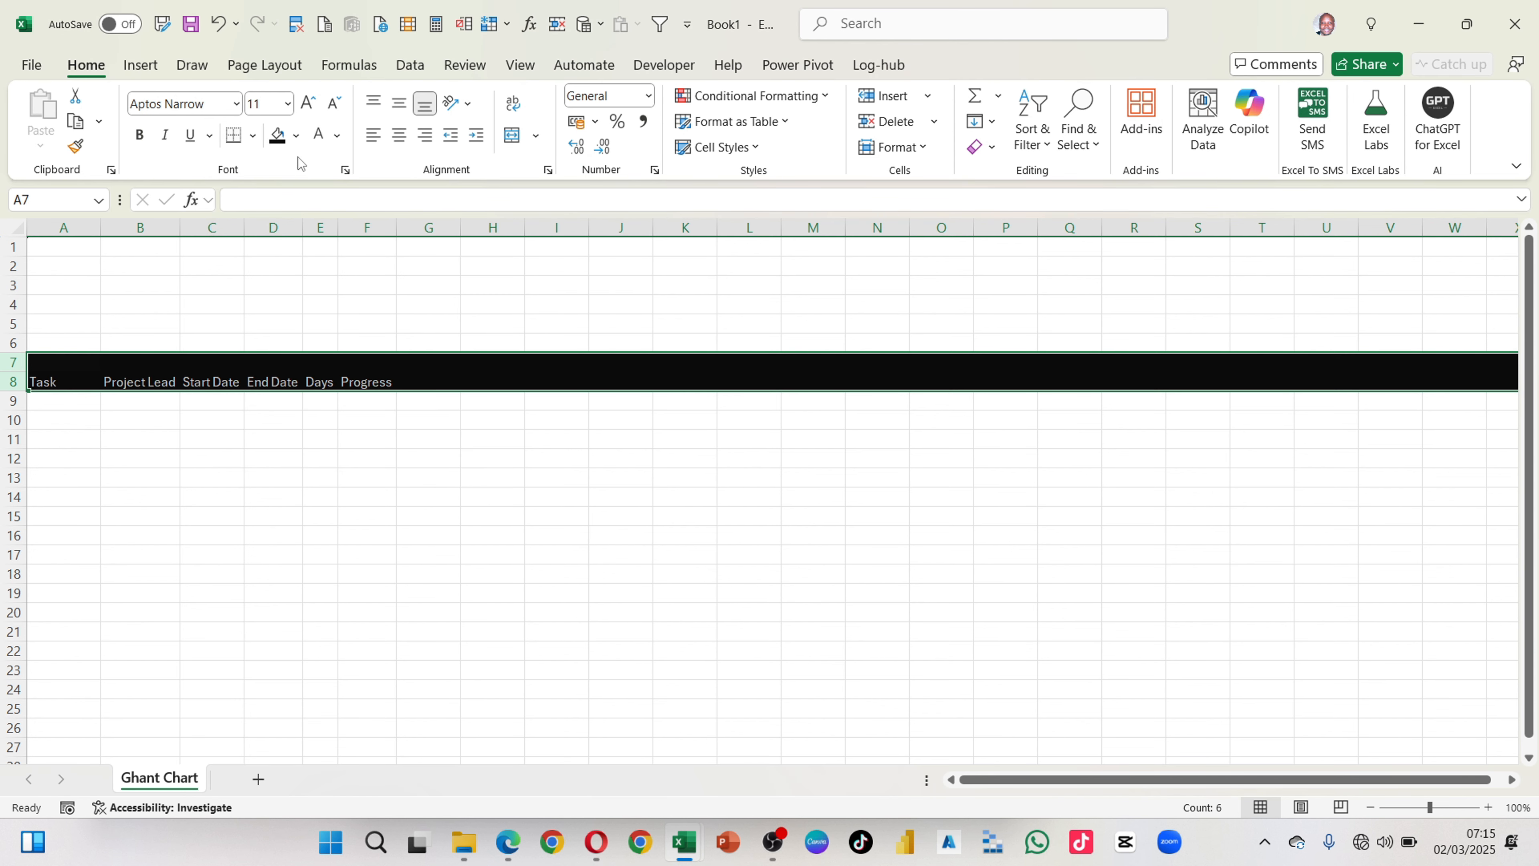
left_click(296, 135)
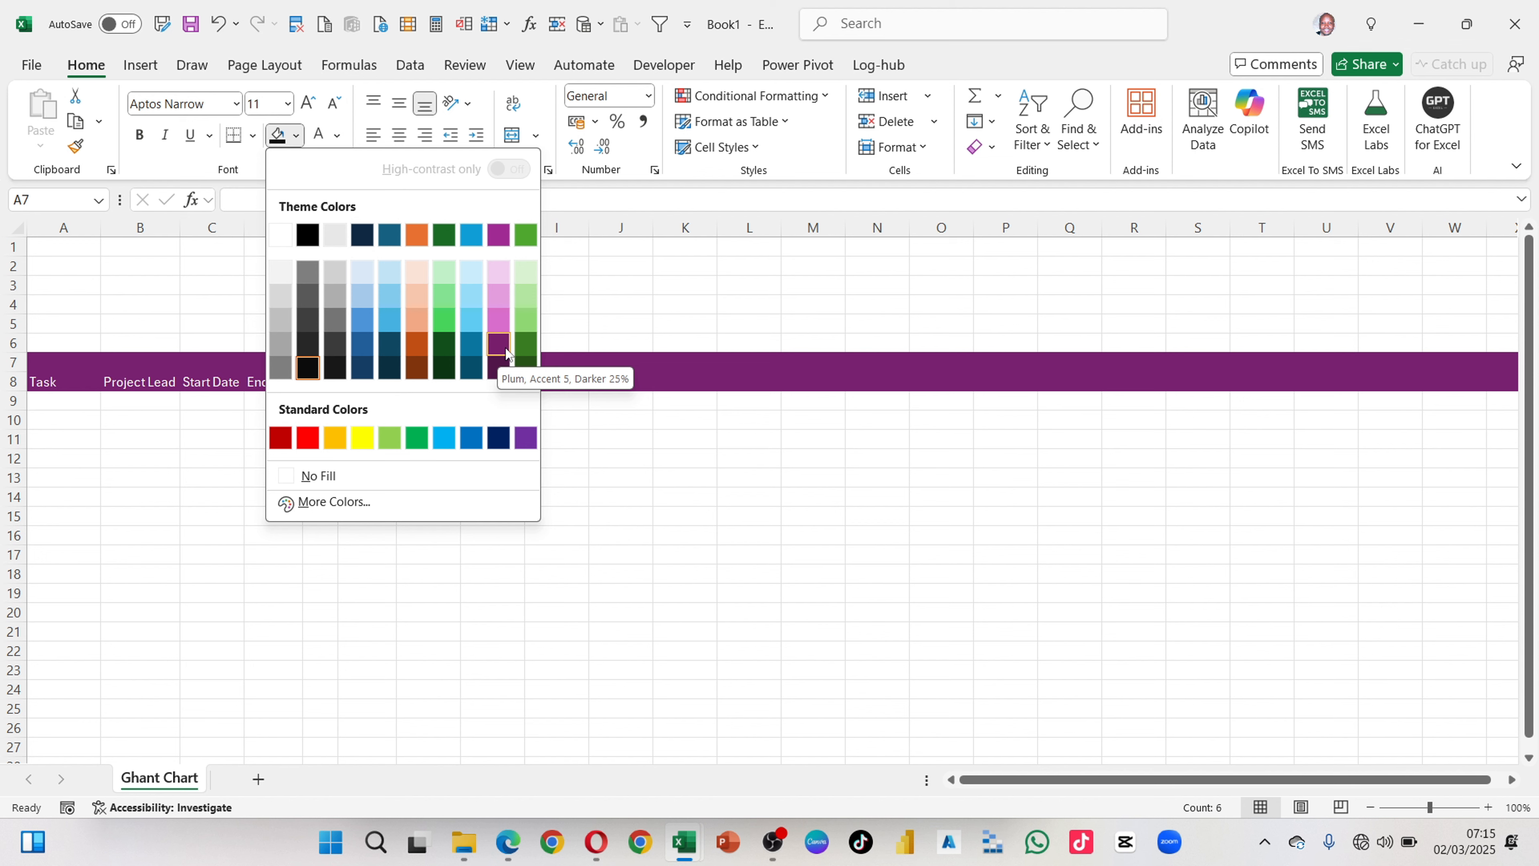
left_click(497, 368)
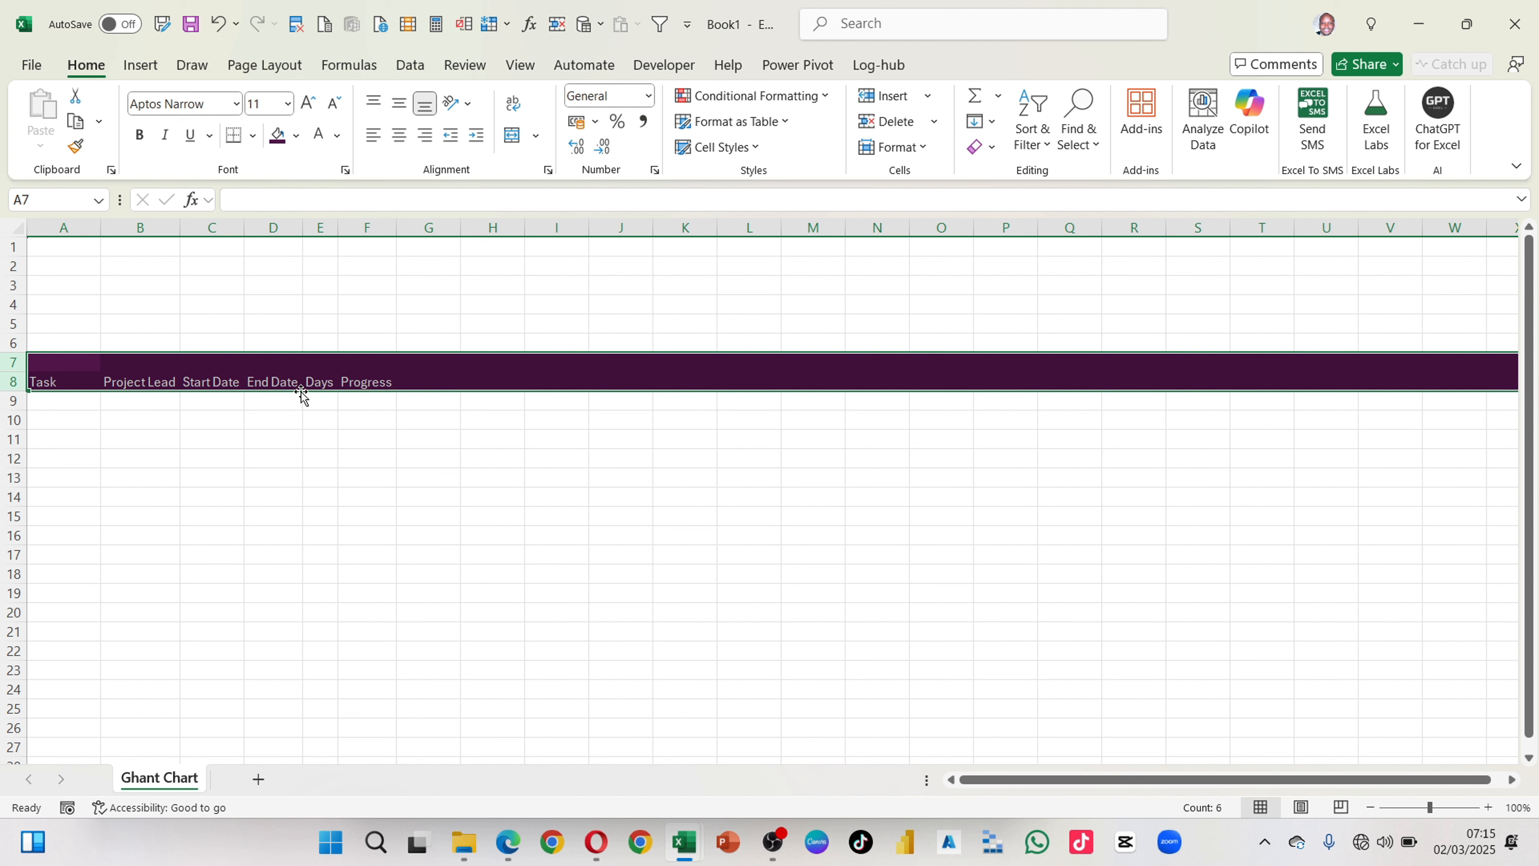
Step: Copy the Planning, Execution, Review and Implementation Stage names from the finished Ghantt example workbook into the Ghant Chart sheet, starting at cell A9
left_click(260, 437)
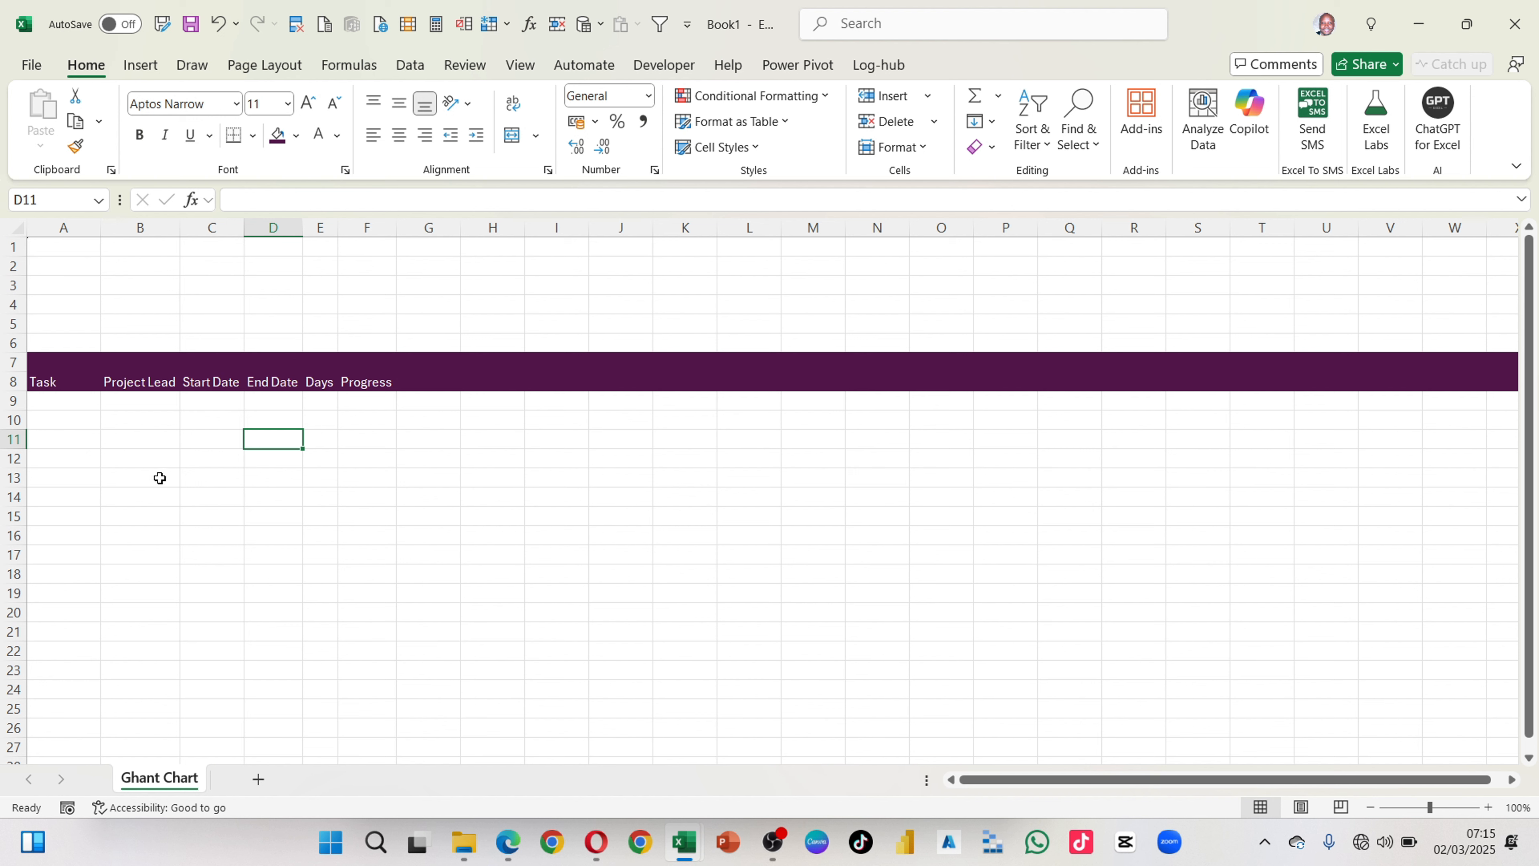
left_click(69, 403)
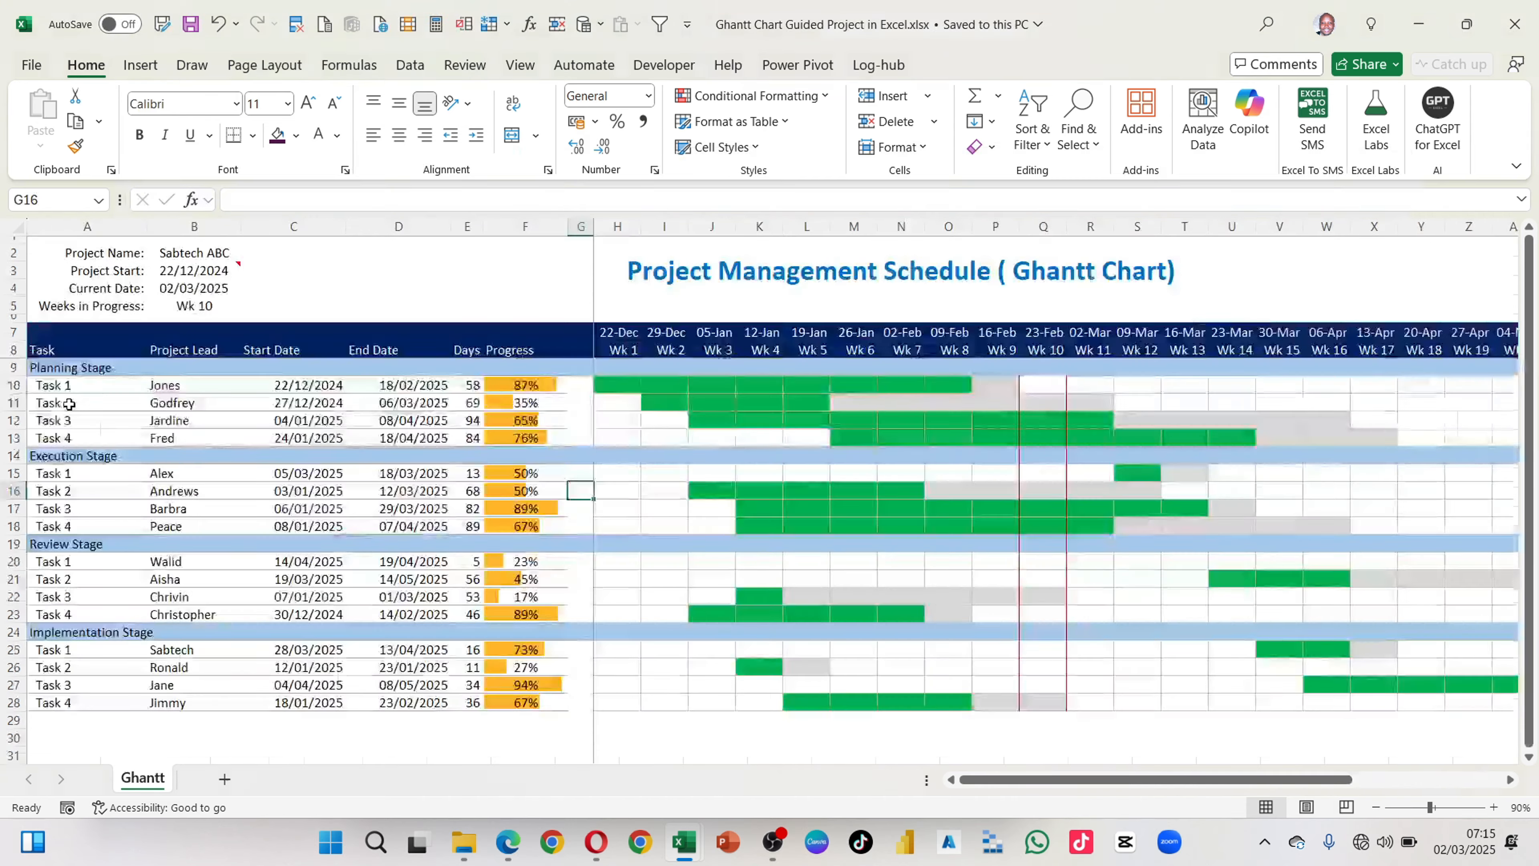
left_click(81, 367)
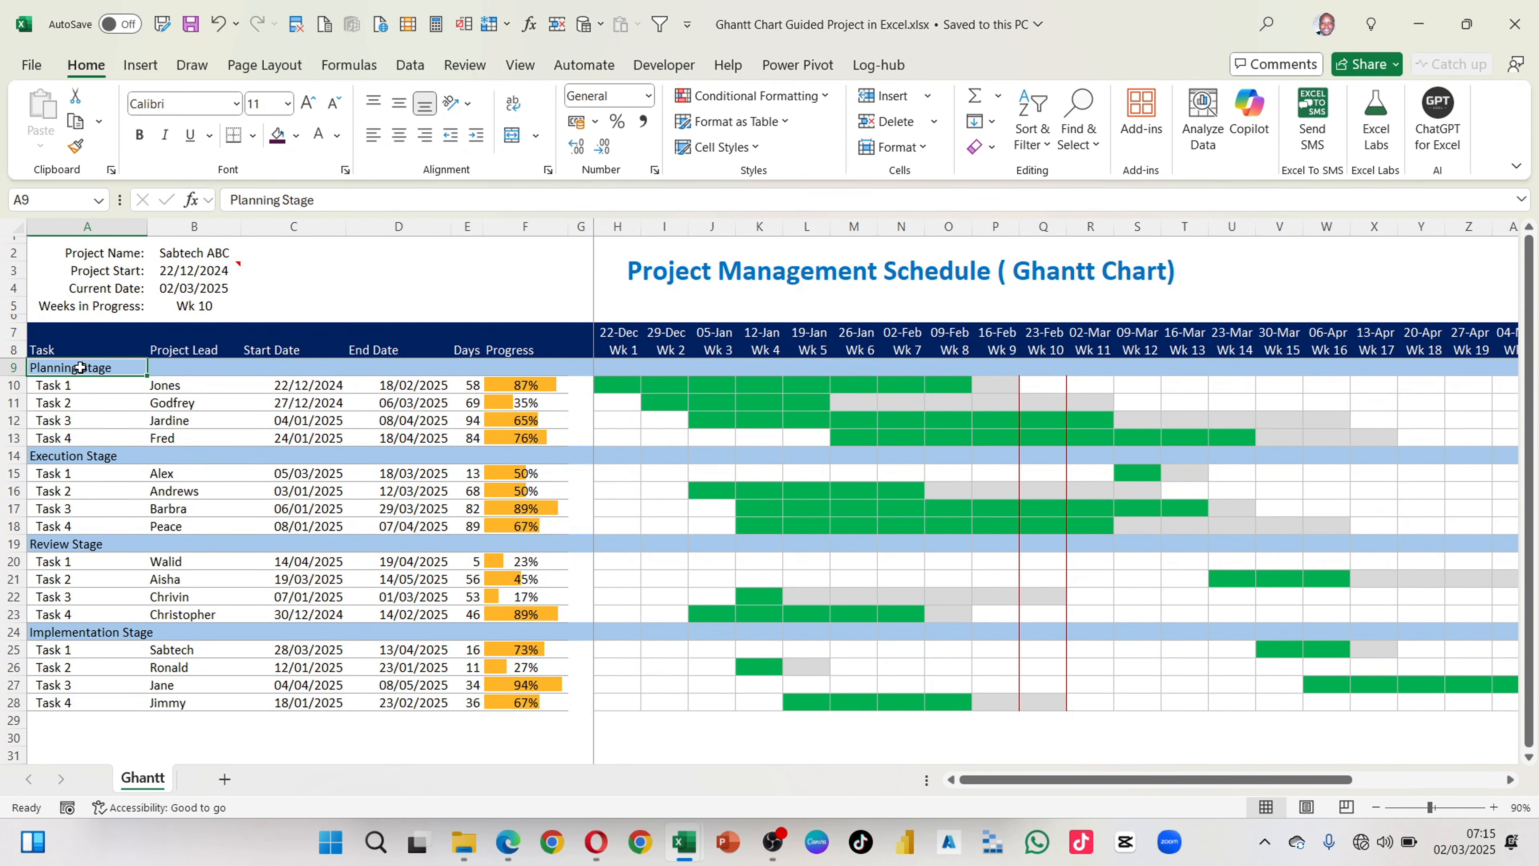
left_click(60, 456, "ctrl")
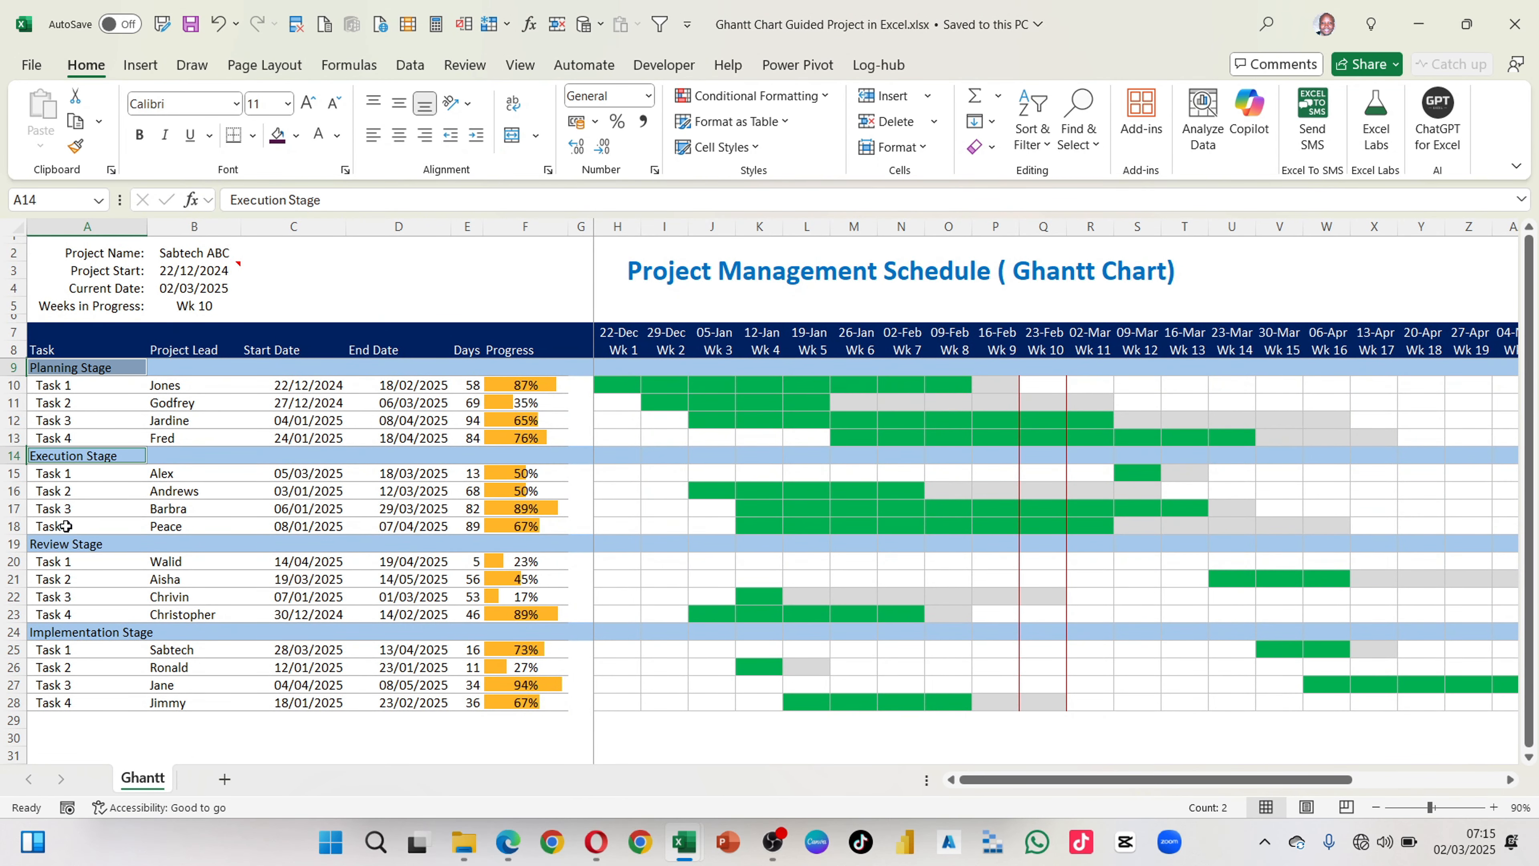
left_click(66, 549, "ctrl")
left_click(68, 631, "ctrl")
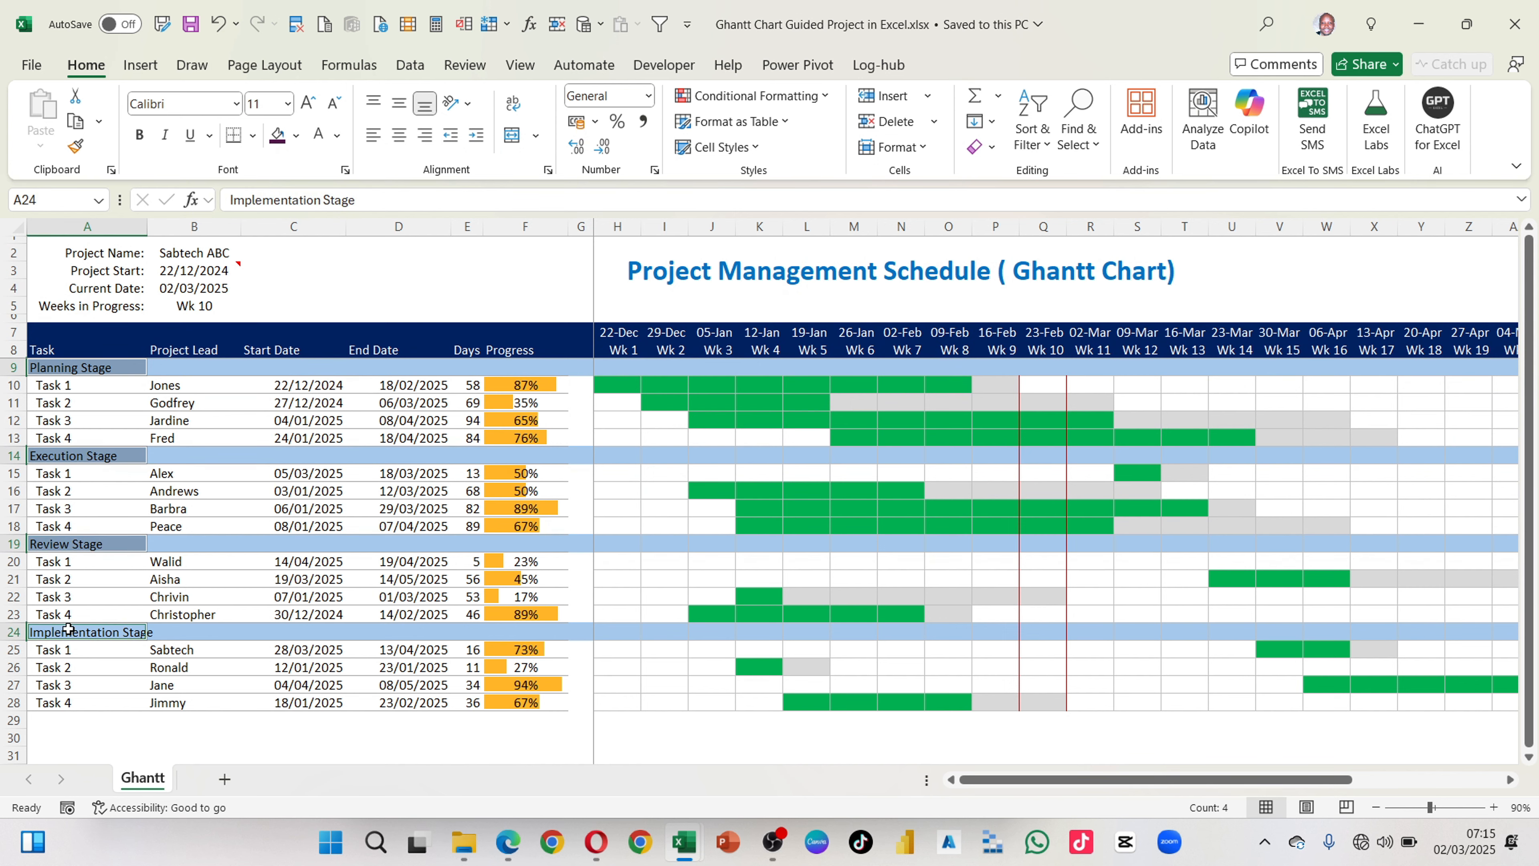
key("ctrl+c")
key("alt+Tab")
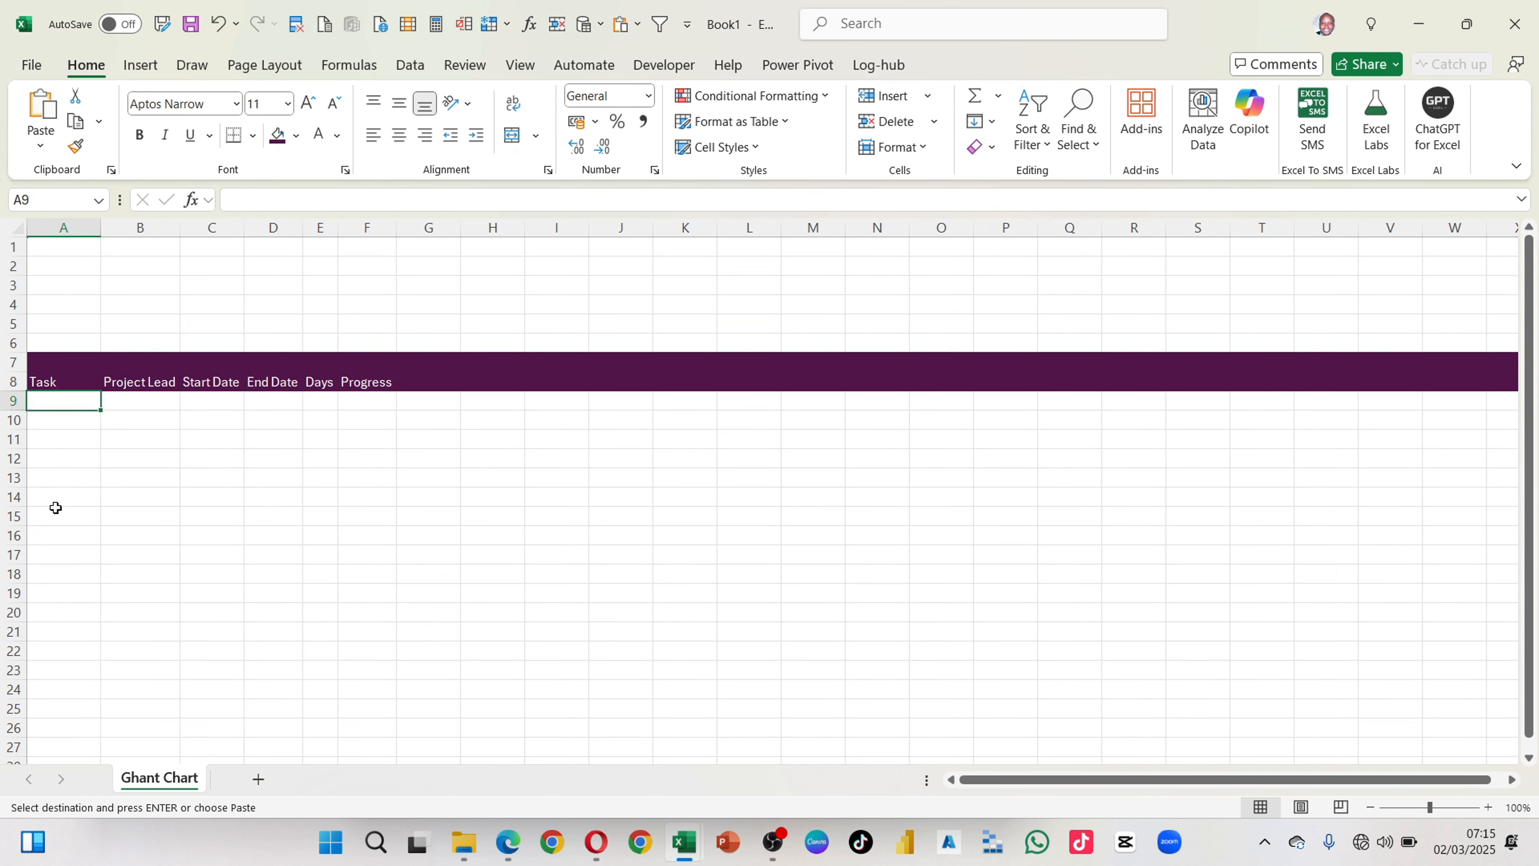
key("ctrl+v")
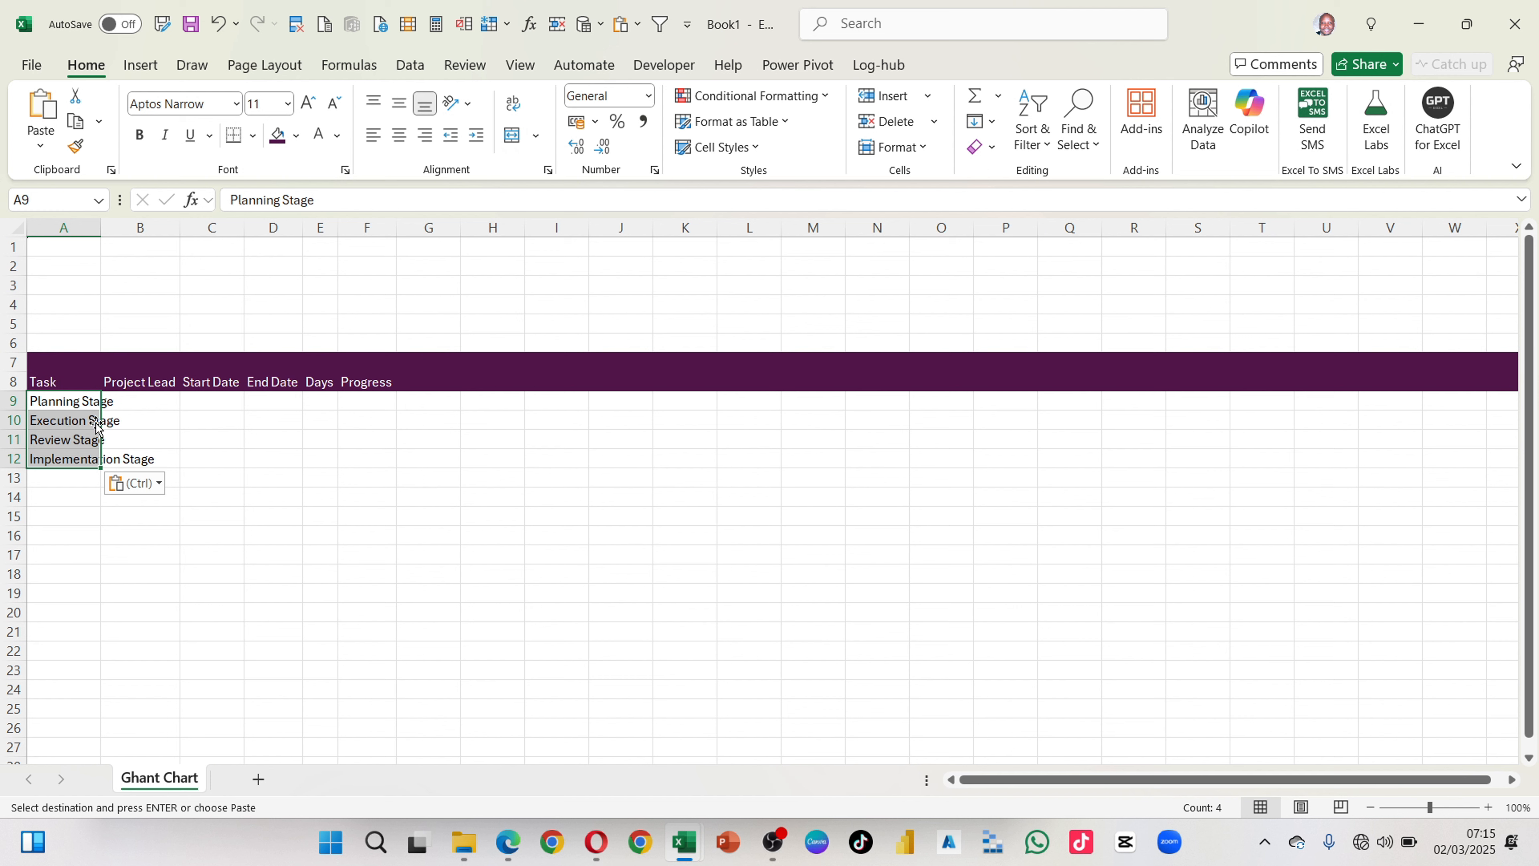
Step: Insert four blank rows above the Execution Stage row
left_click(84, 424)
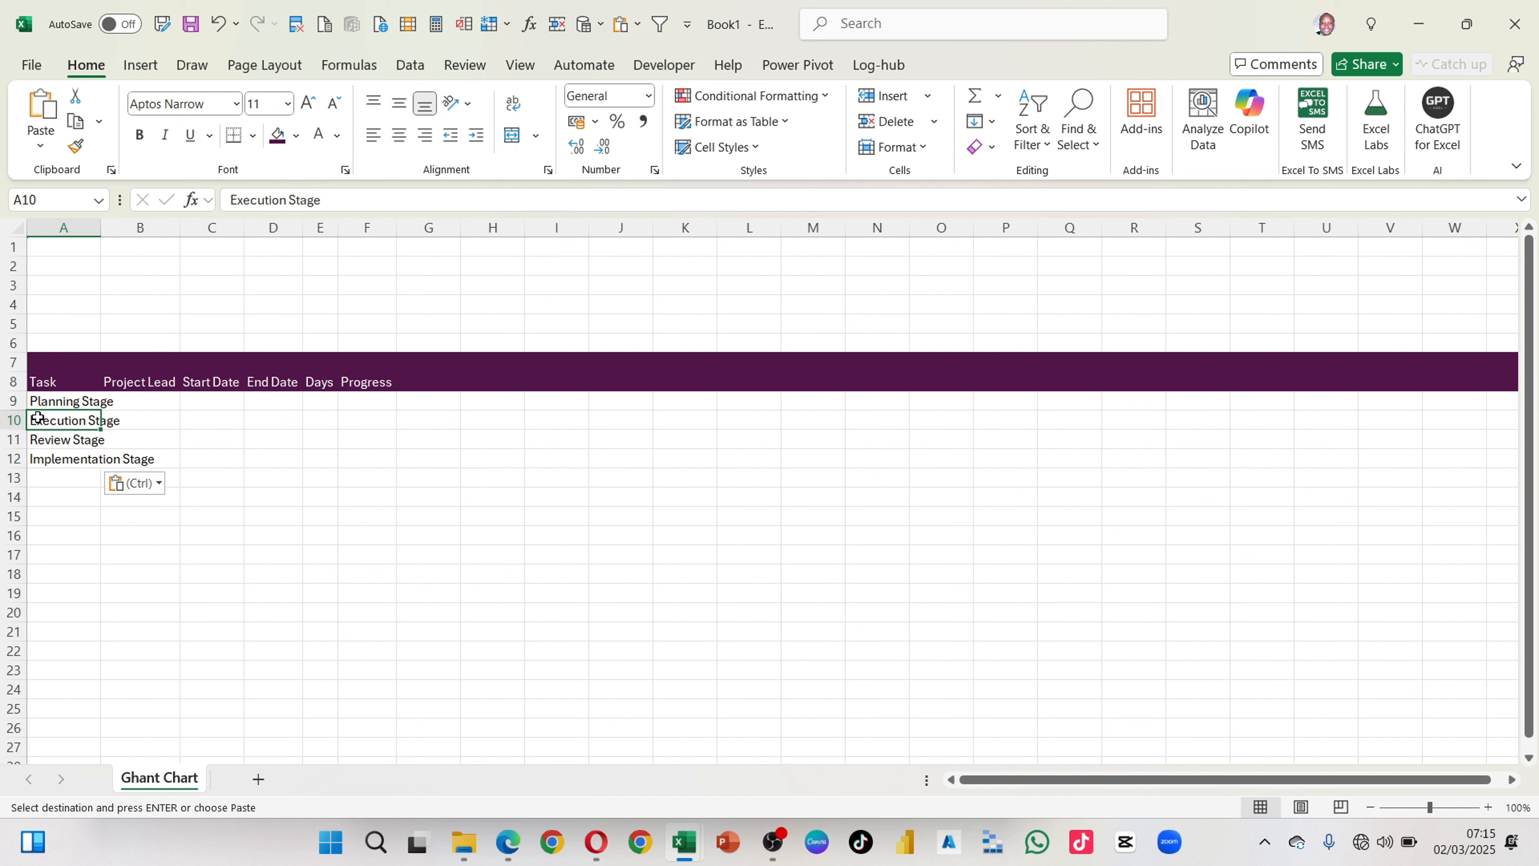
left_click(13, 420)
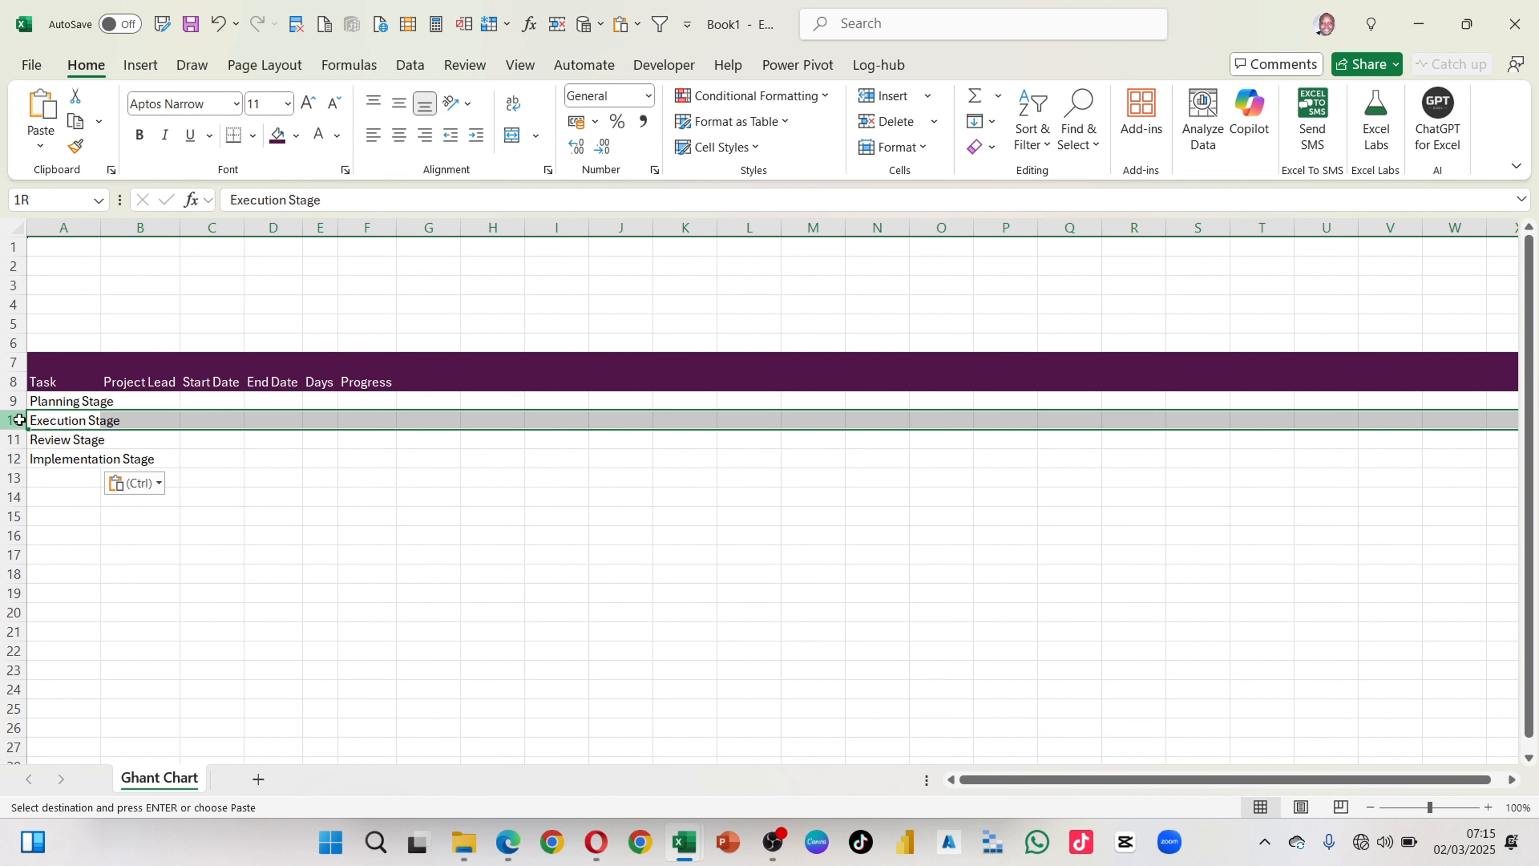
left_click(888, 101)
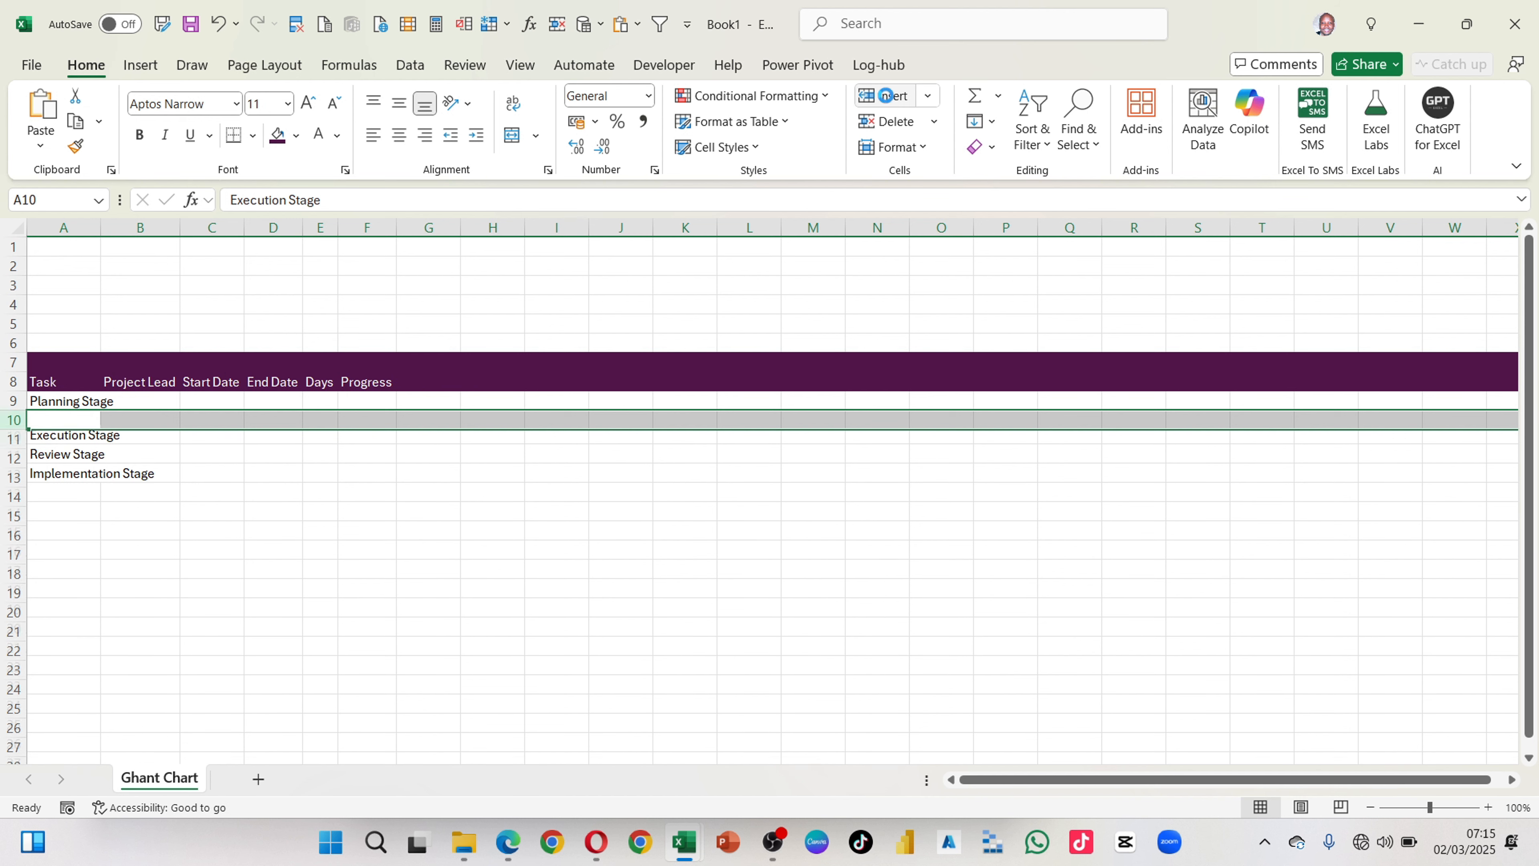
left_click(888, 100)
left_click(888, 101)
left_click(887, 101)
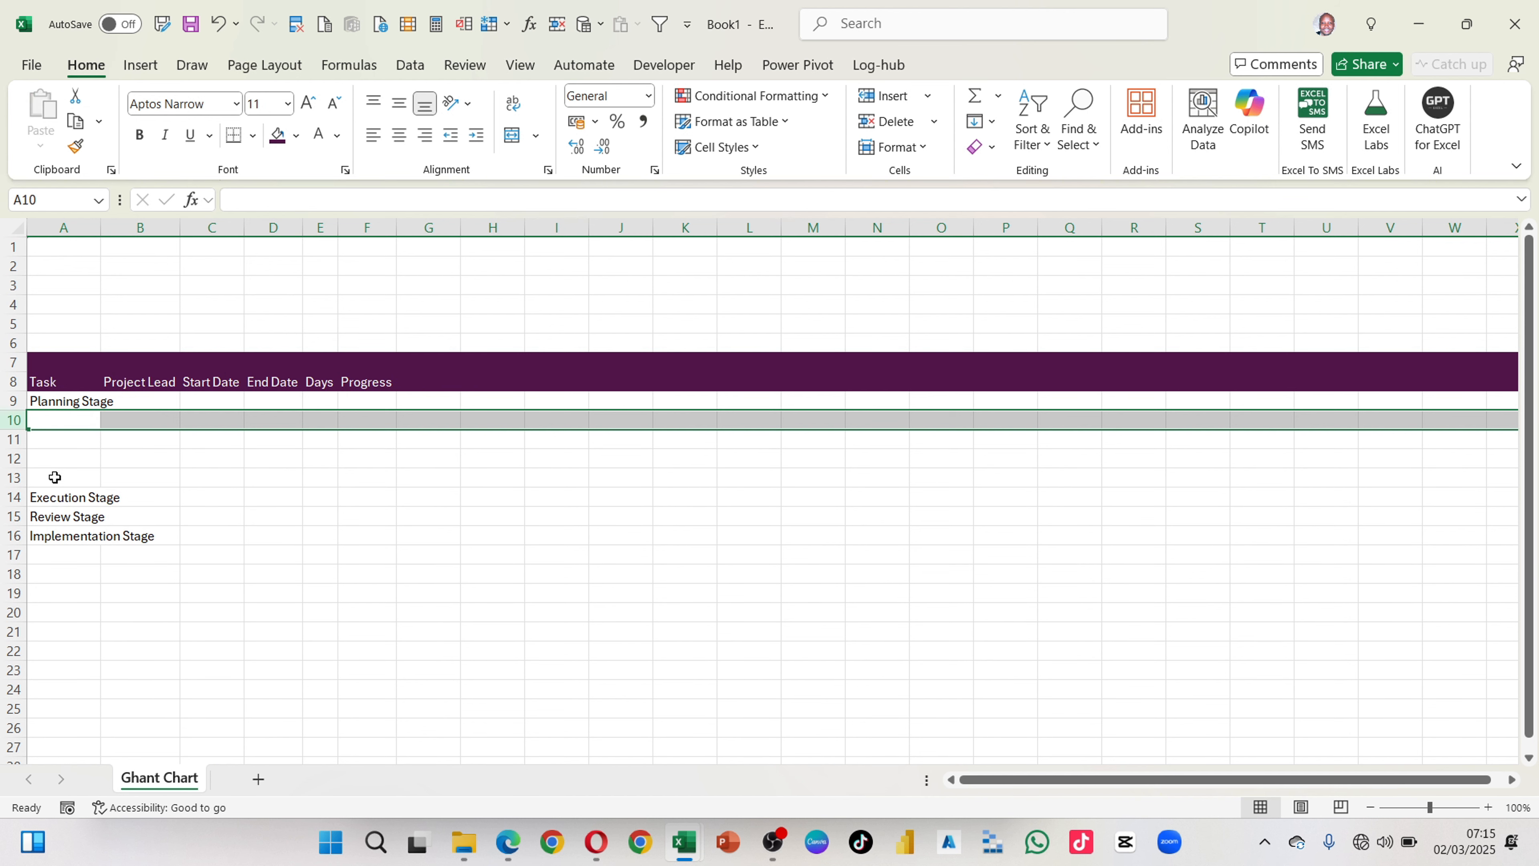
Step: Insert four blank rows above the Review Stage row
left_click(14, 516)
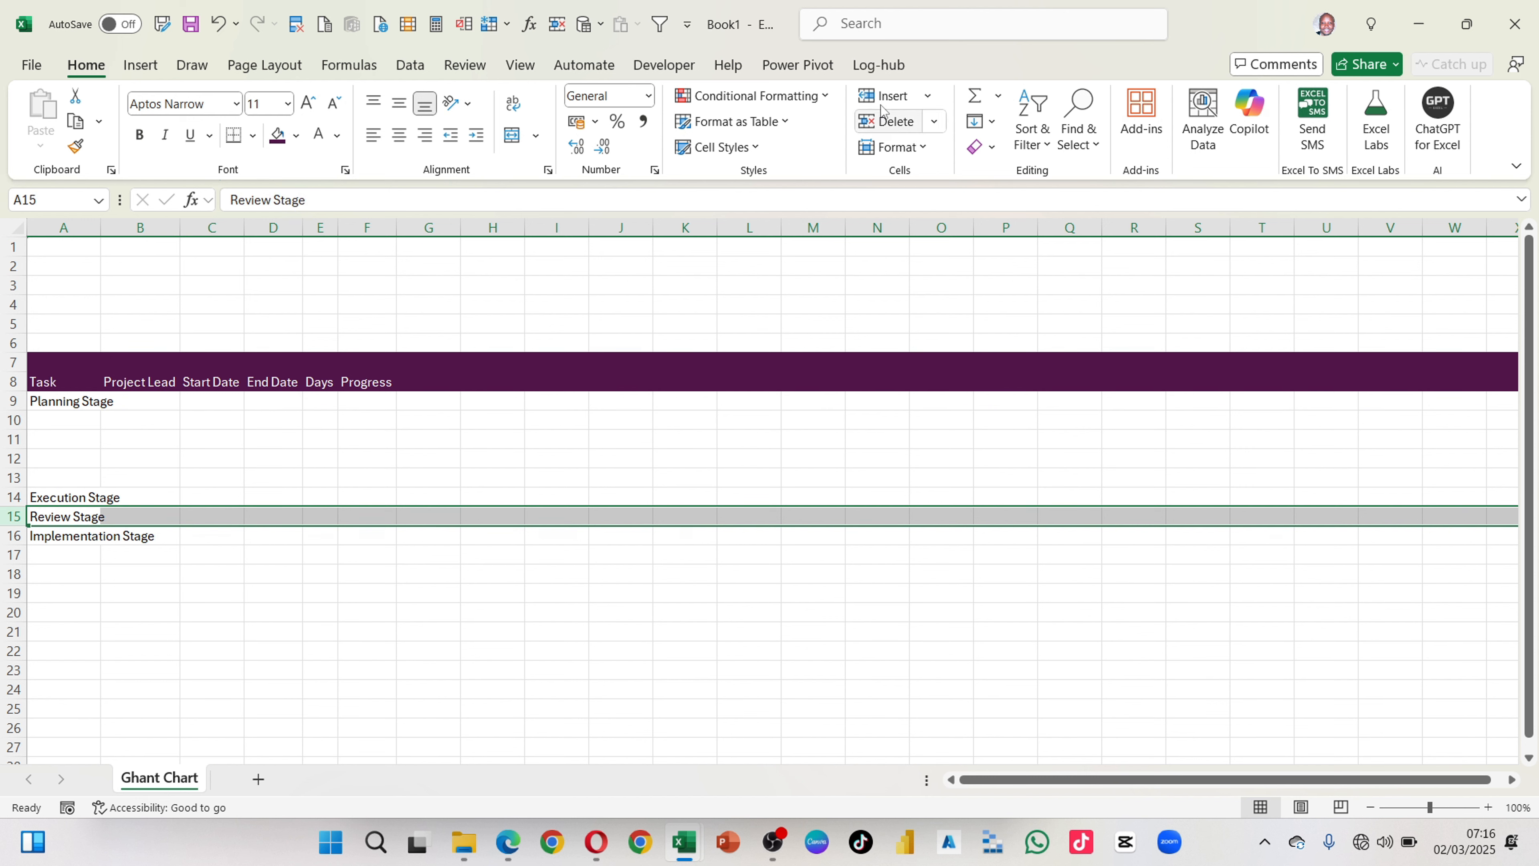
left_click(872, 97)
left_click(872, 97)
left_click(872, 97)
left_click(873, 97)
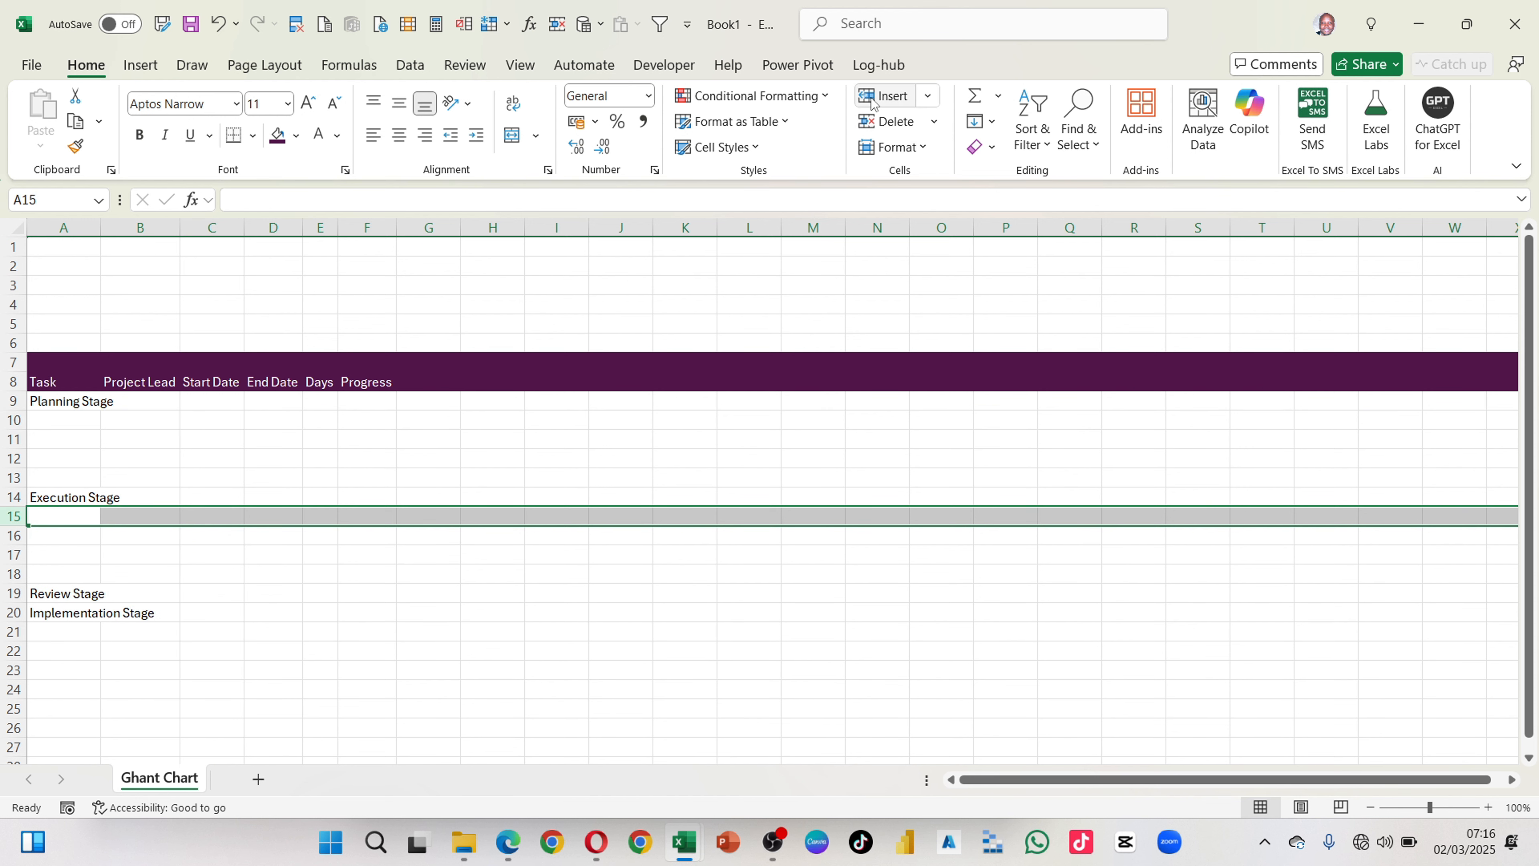
Step: Enter Task 1 in cell A10 and fill the series down to Task 4 in A13
left_click(75, 421)
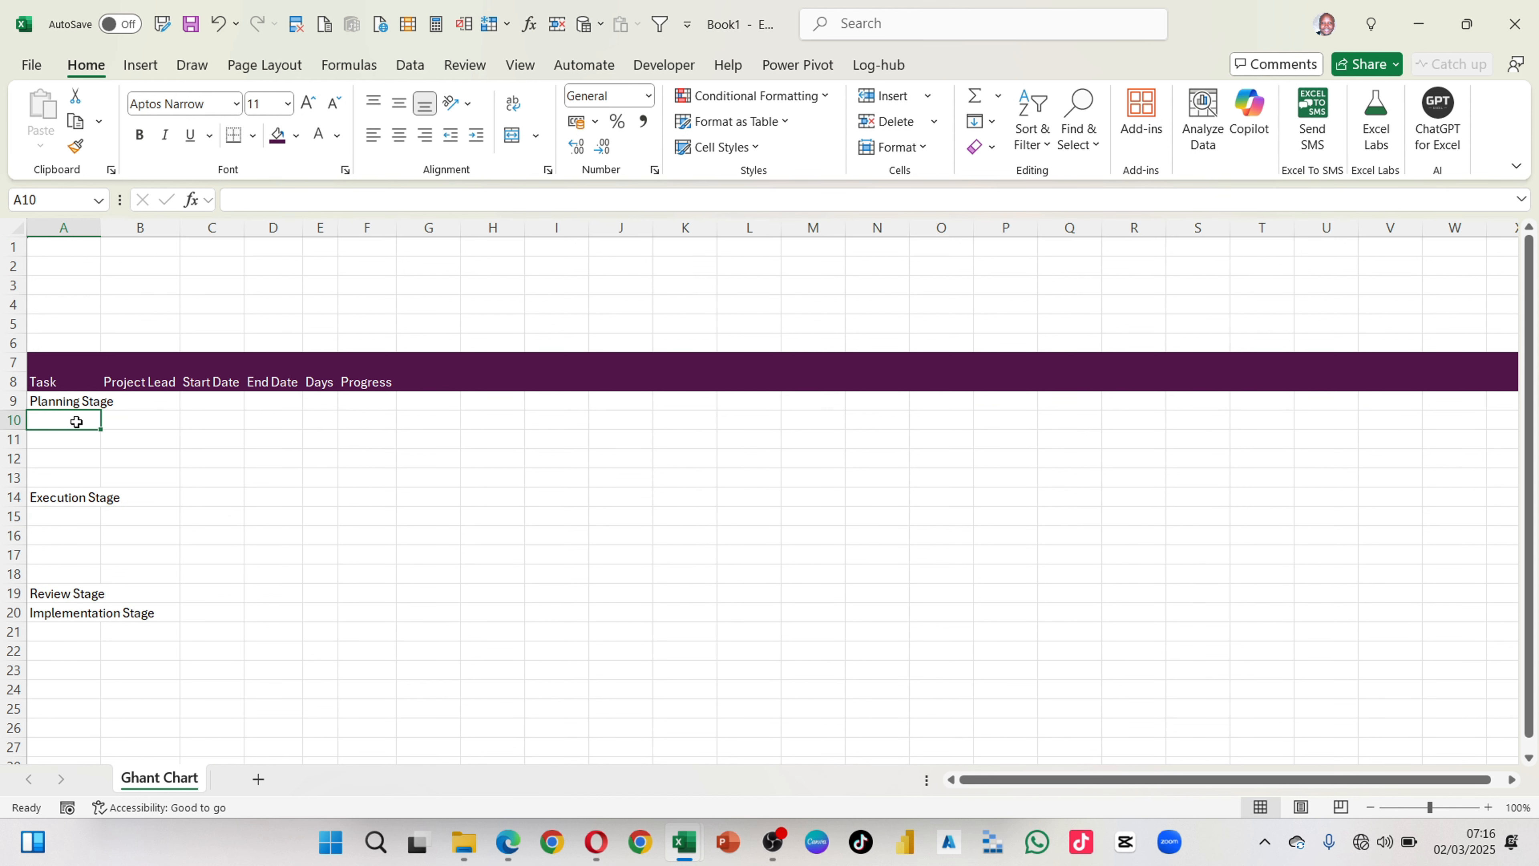
type("Task 1")
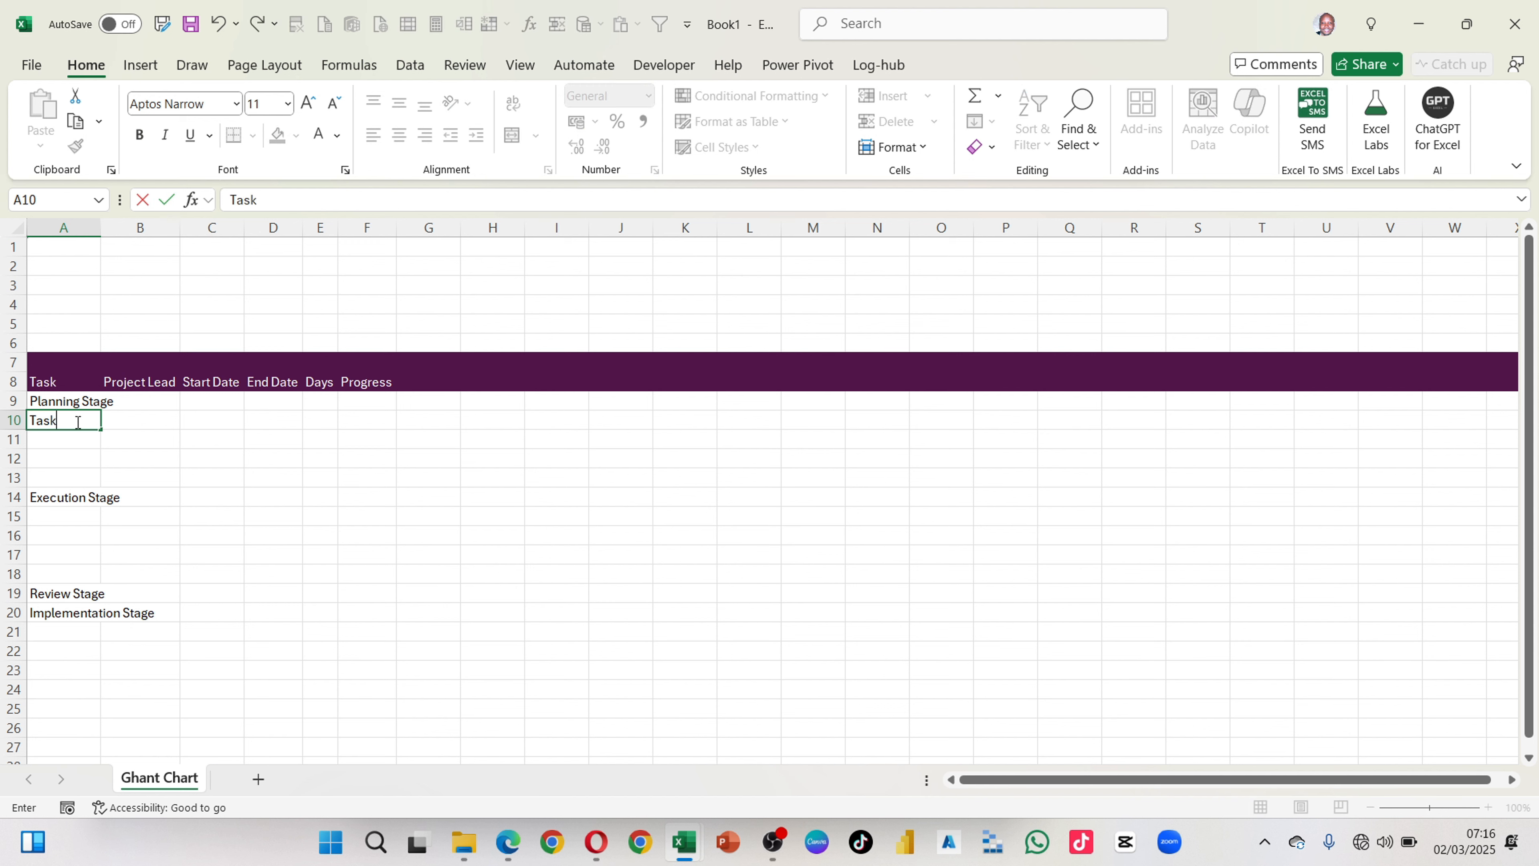
left_click(122, 435)
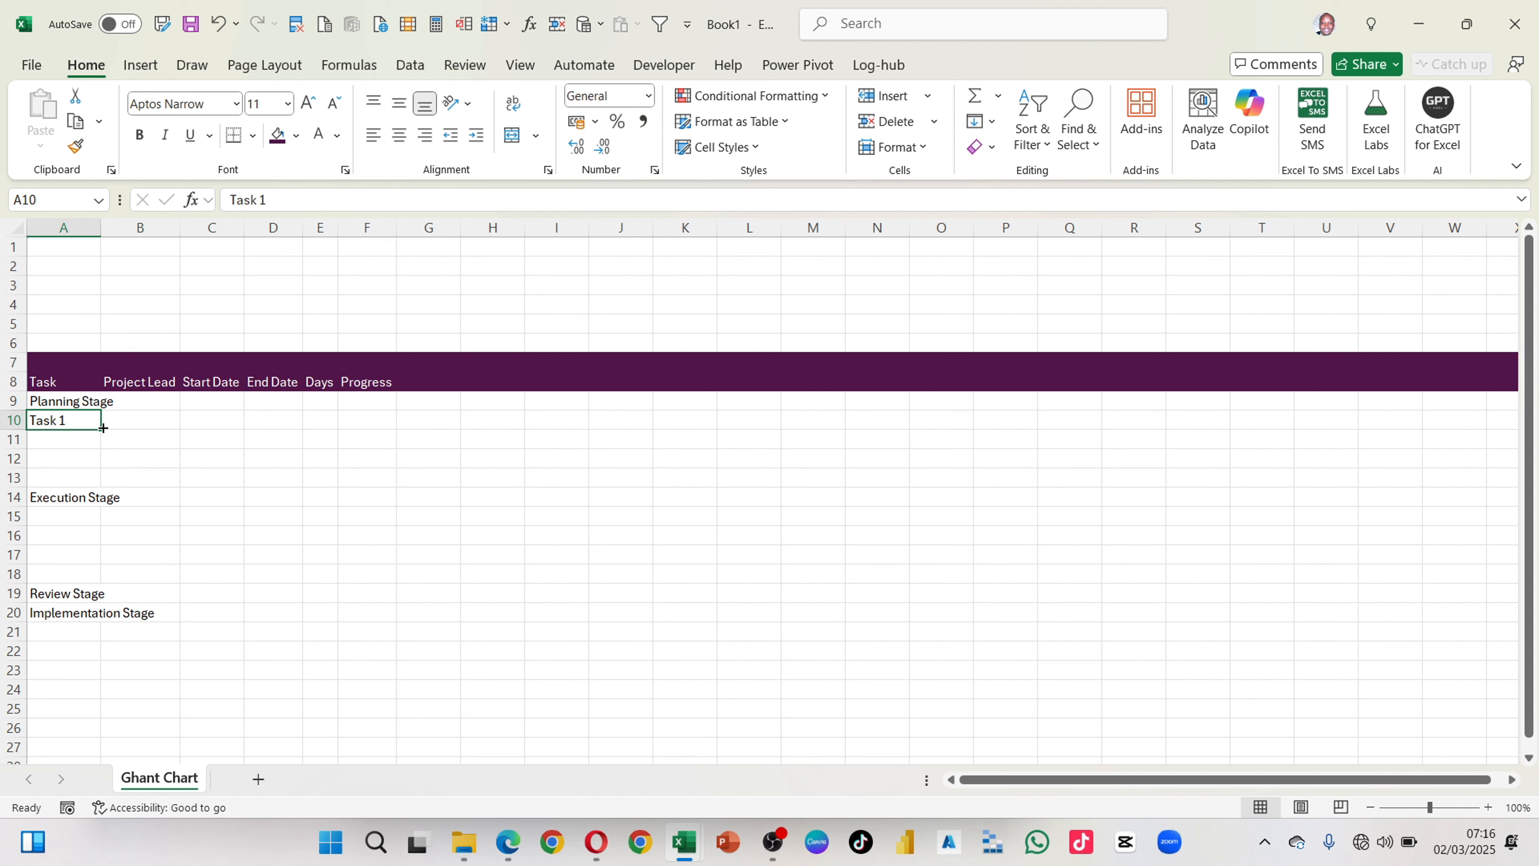
left_click_drag(103, 428, 101, 483)
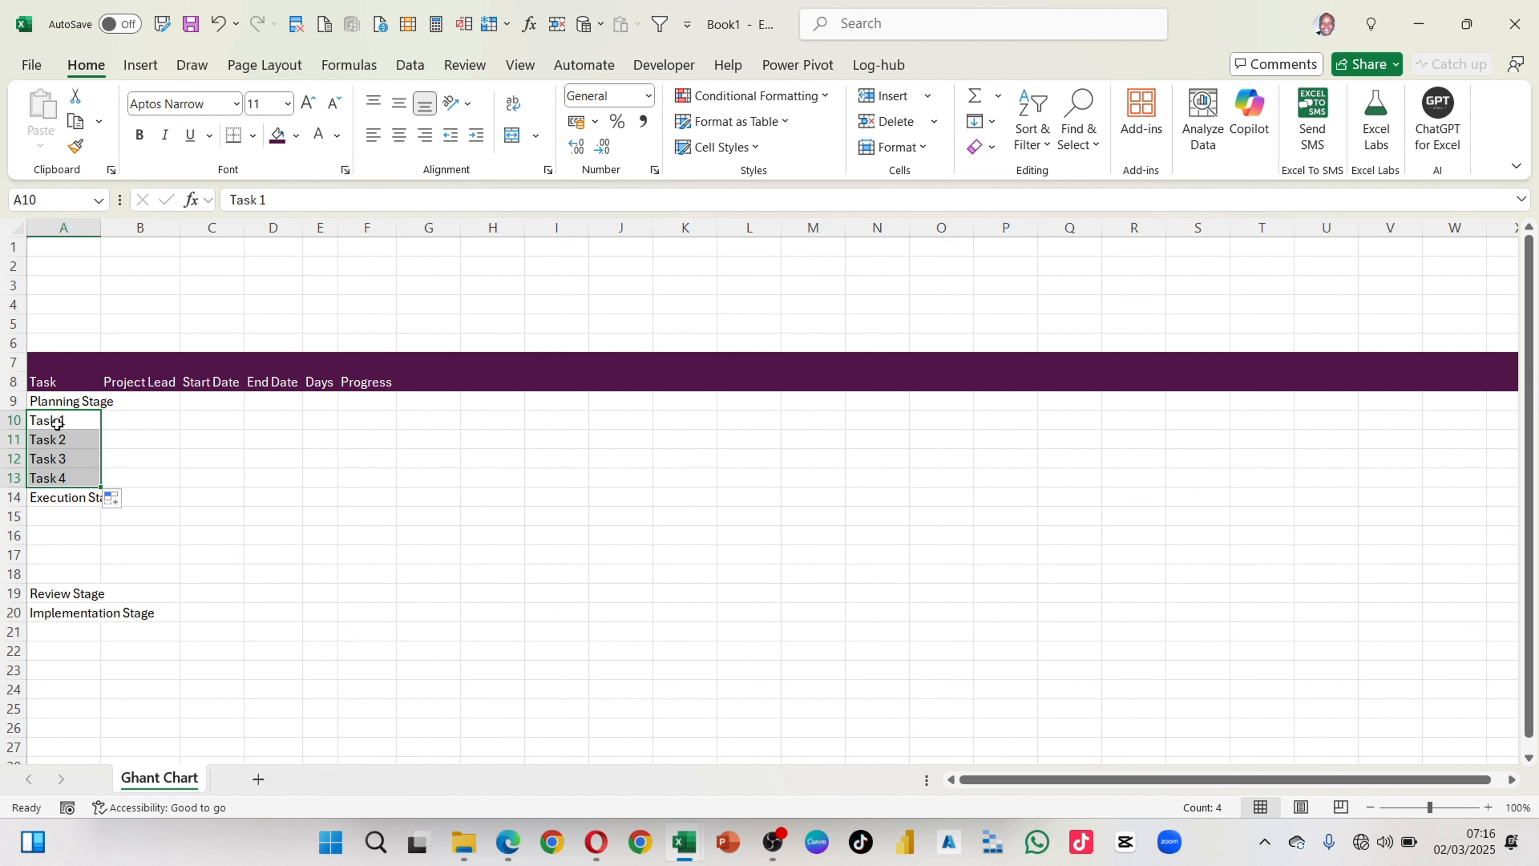
Step: Insert four blank rows above the Implementation Stage row
left_click(6, 613)
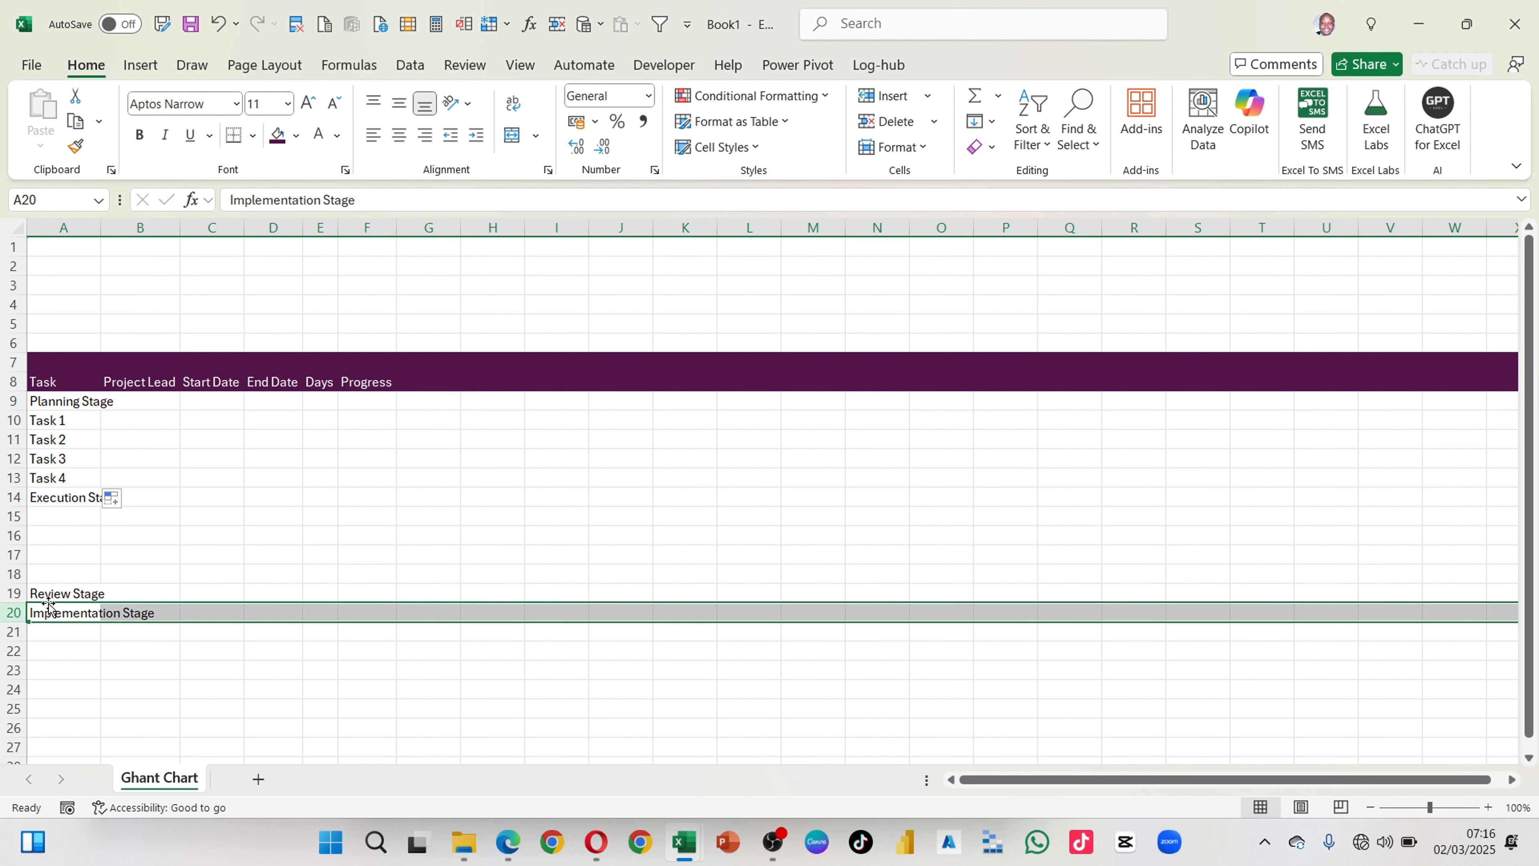
left_click_drag(51, 604, 58, 703)
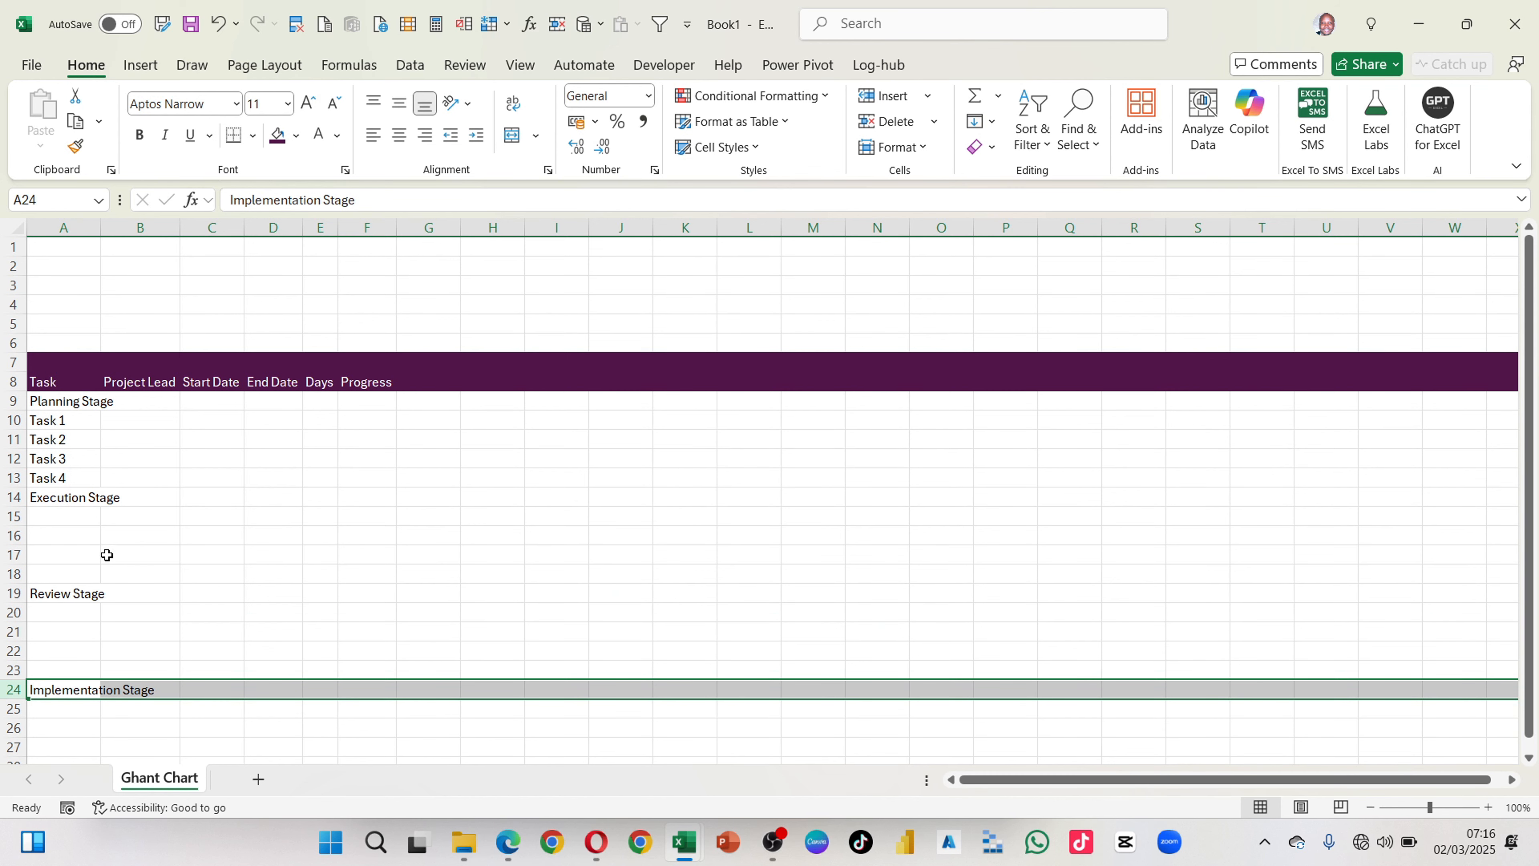
Step: Copy Task 1 to Task 4 from the Planning Stage to cells A15, A20 and A25 under the other three stages
left_click_drag(58, 422, 63, 479)
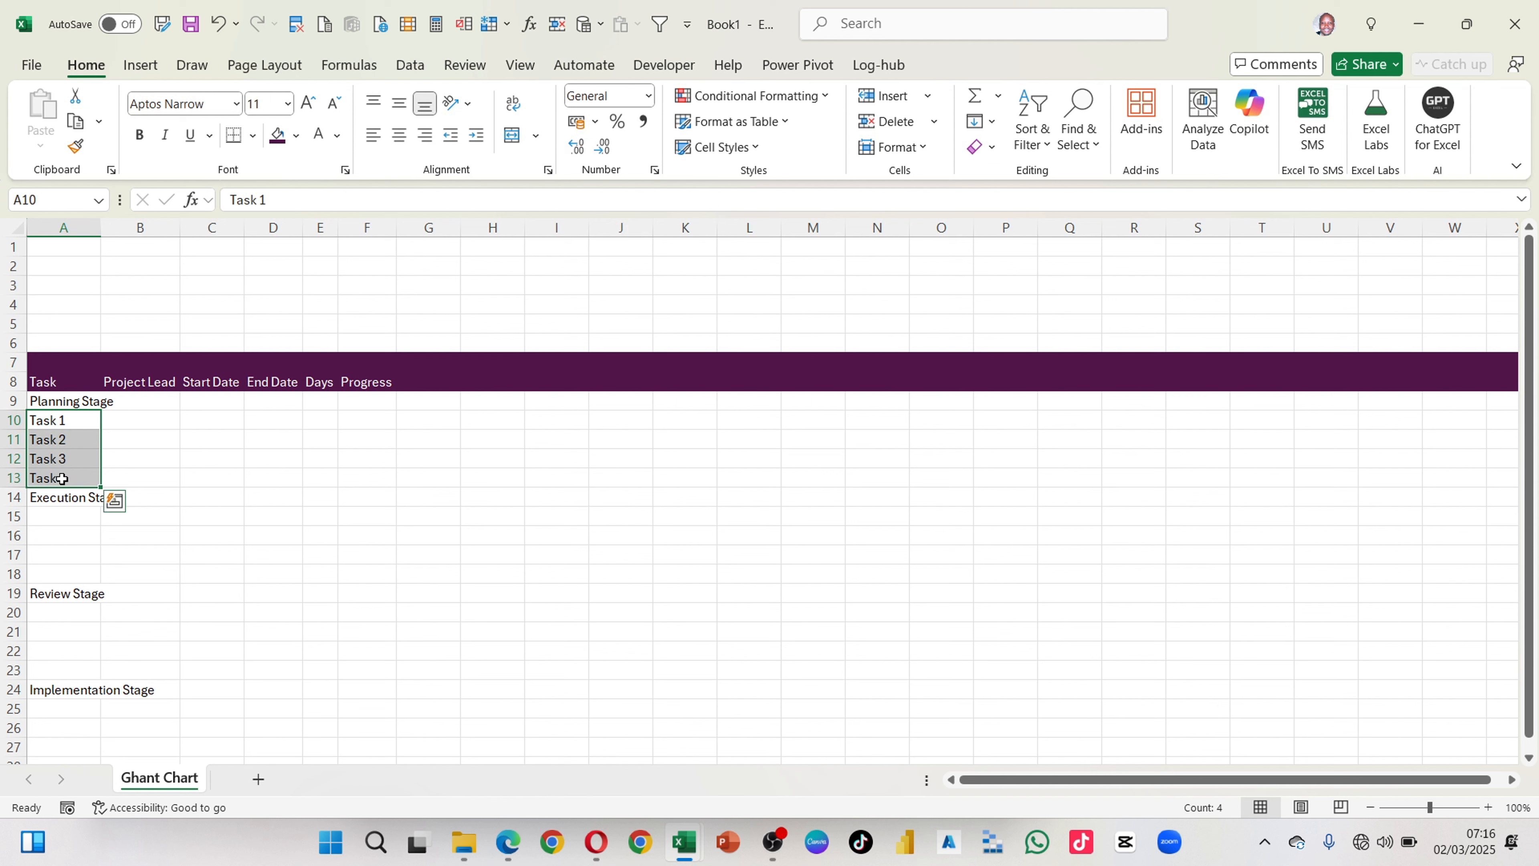
key("ctrl+c")
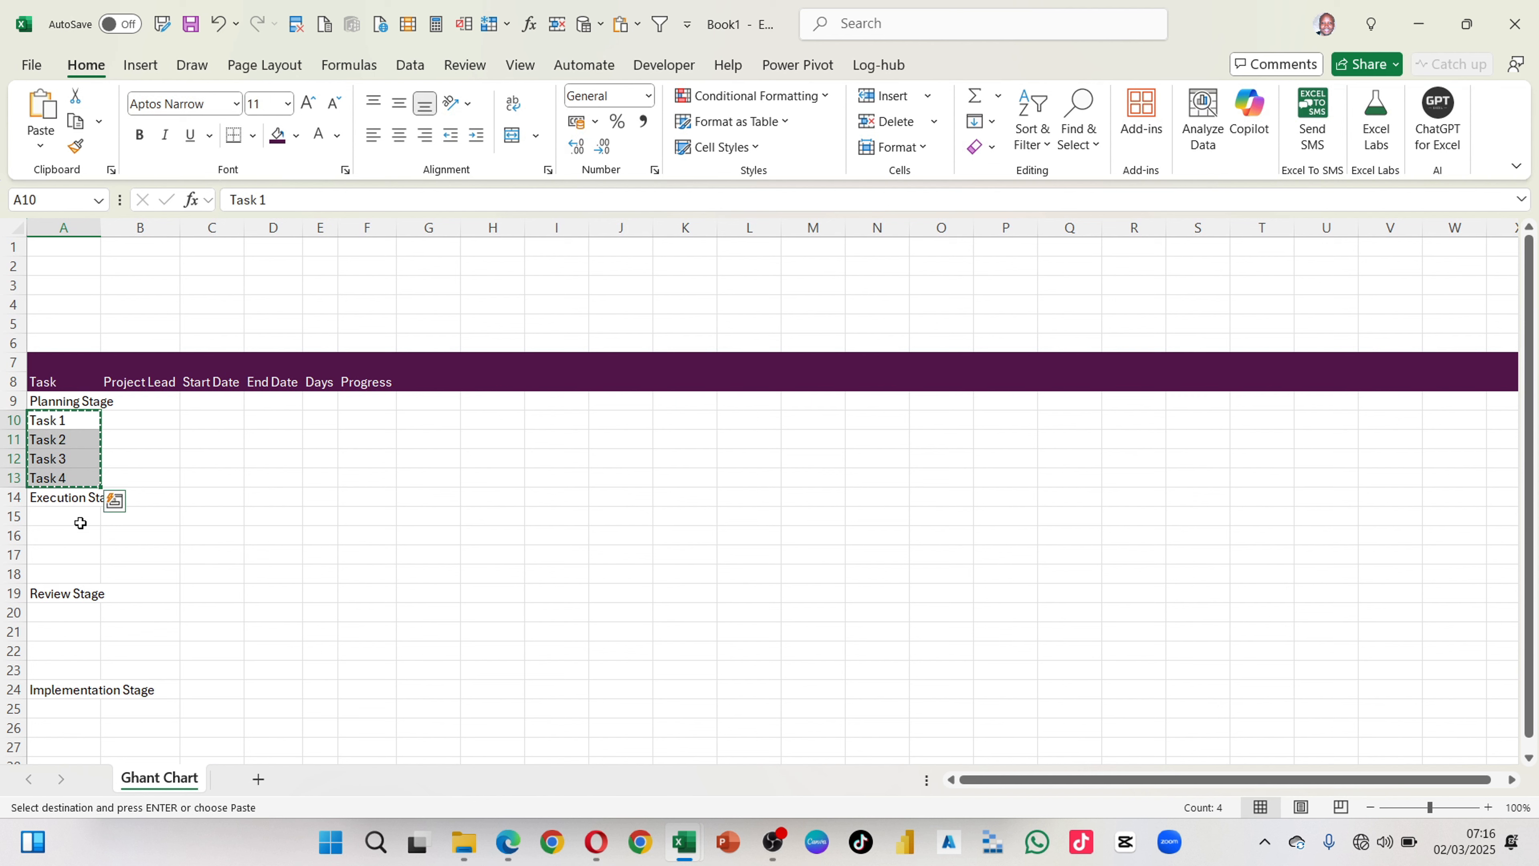
left_click(80, 522)
key("ctrl+v")
left_click(68, 620)
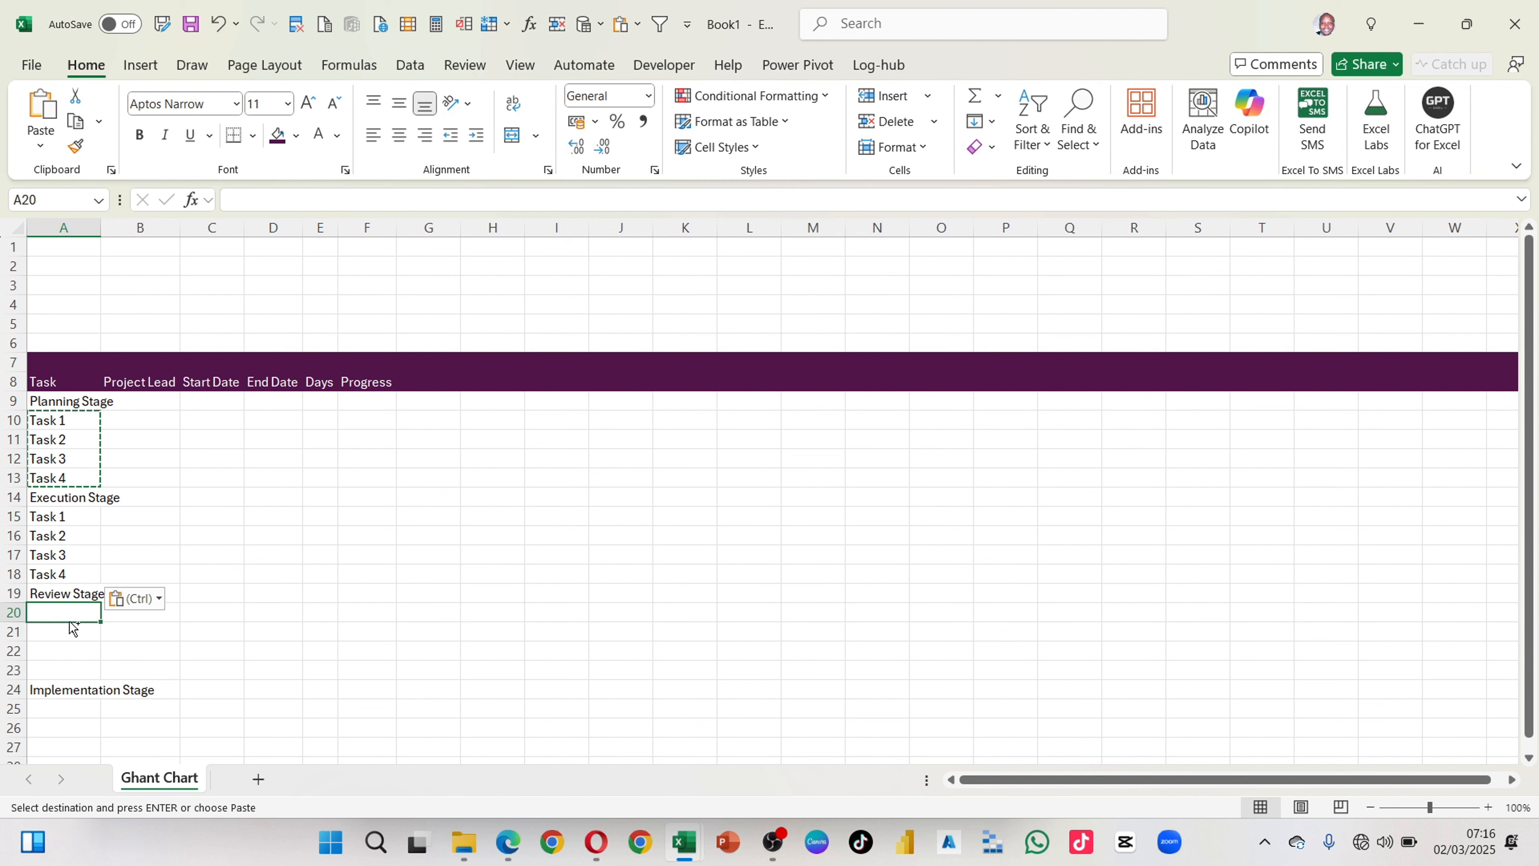
key("ctrl+v")
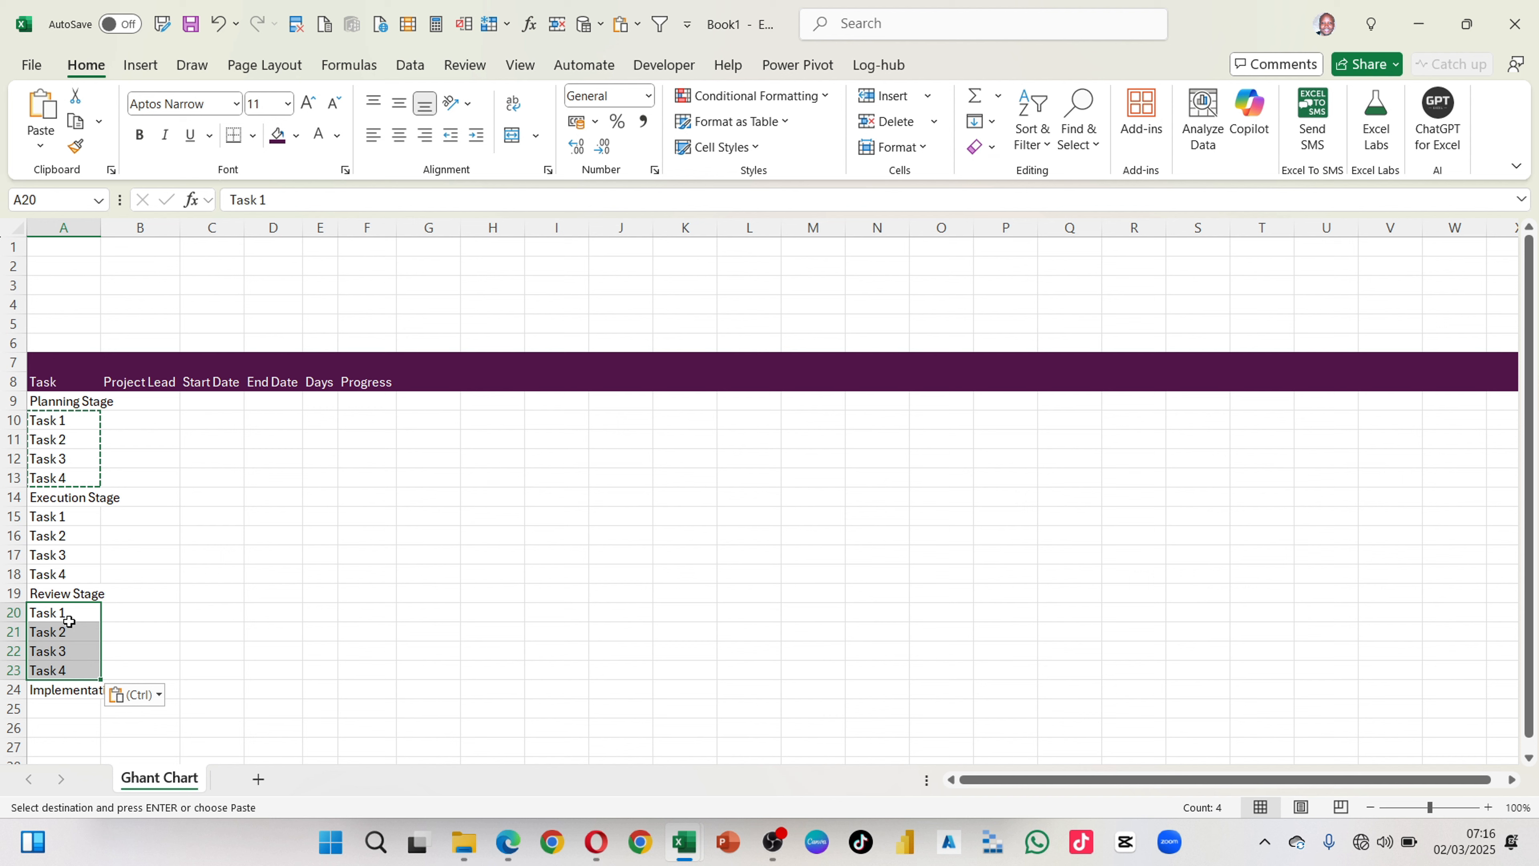
left_click(52, 707)
key("ctrl+v")
scroll(159, 626, "down", 2)
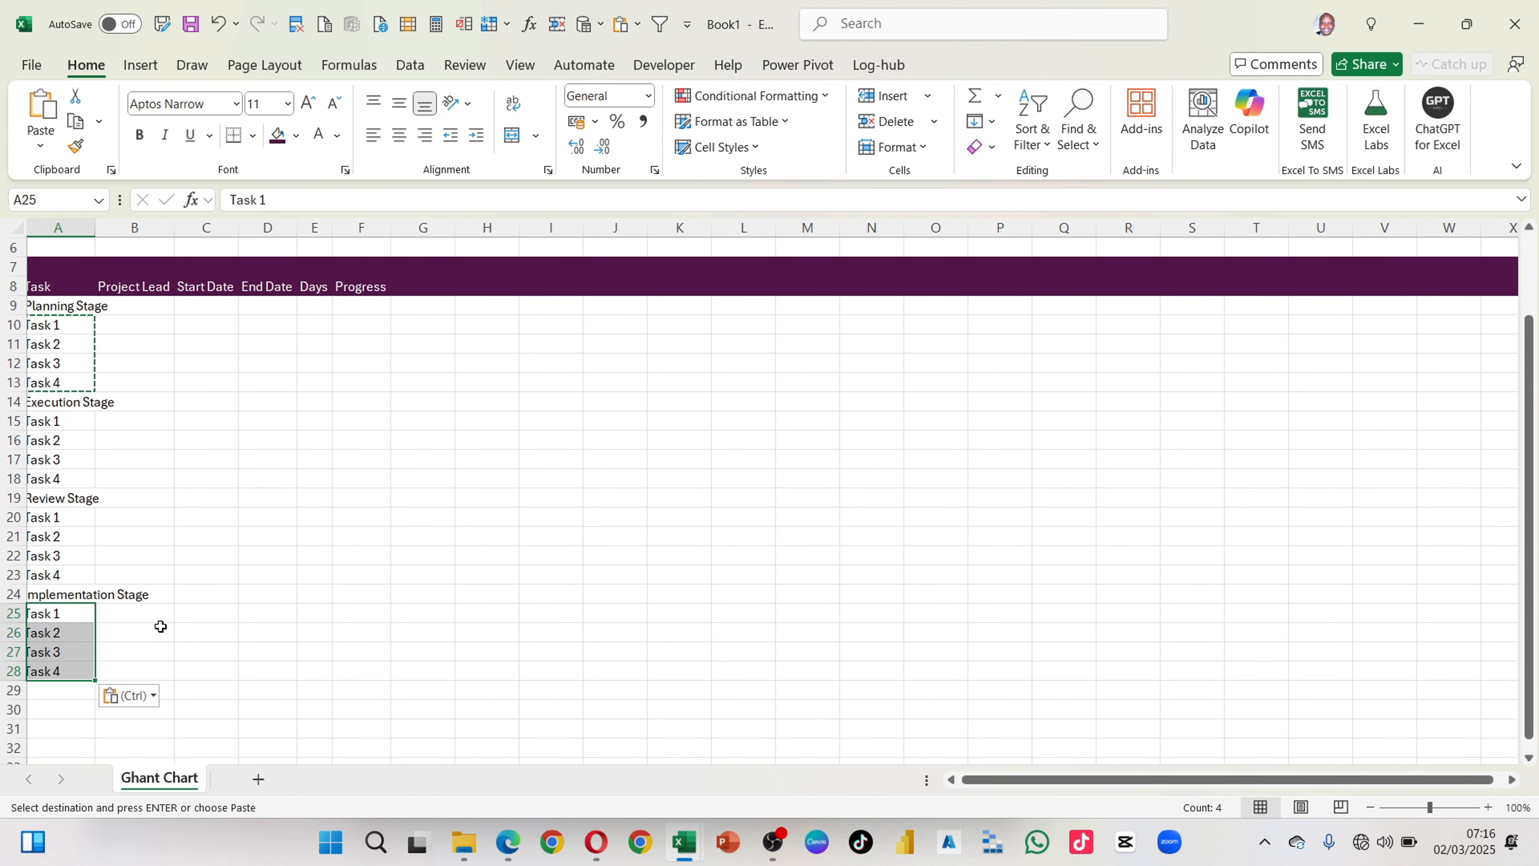
scroll(160, 627, "left", 1)
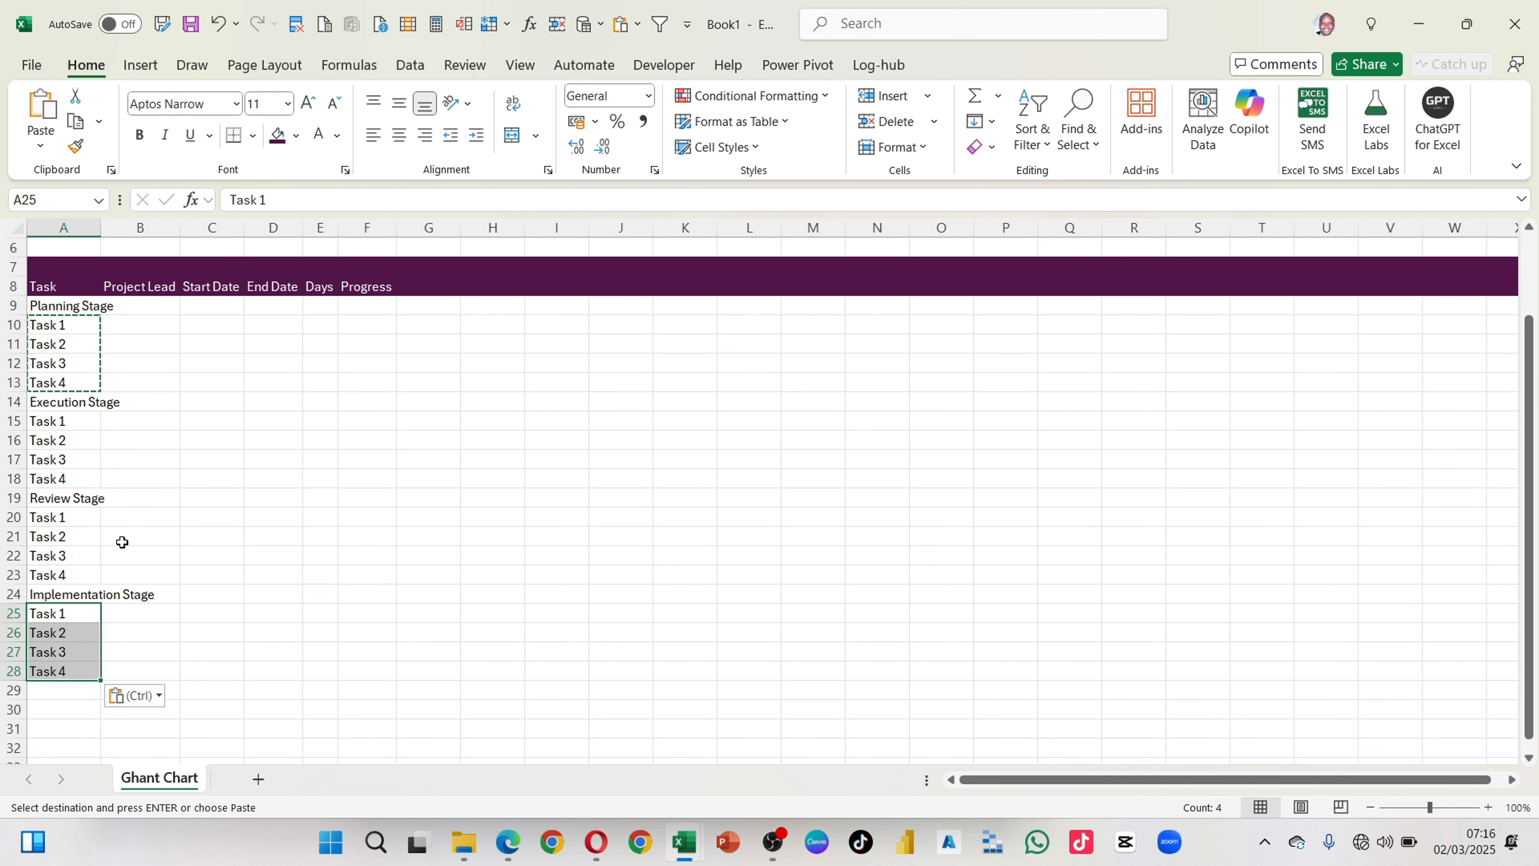
Step: Auto-fit column A to the width of its longest stage name
scroll(58, 465, "up", 1)
scroll(58, 464, "up", 1)
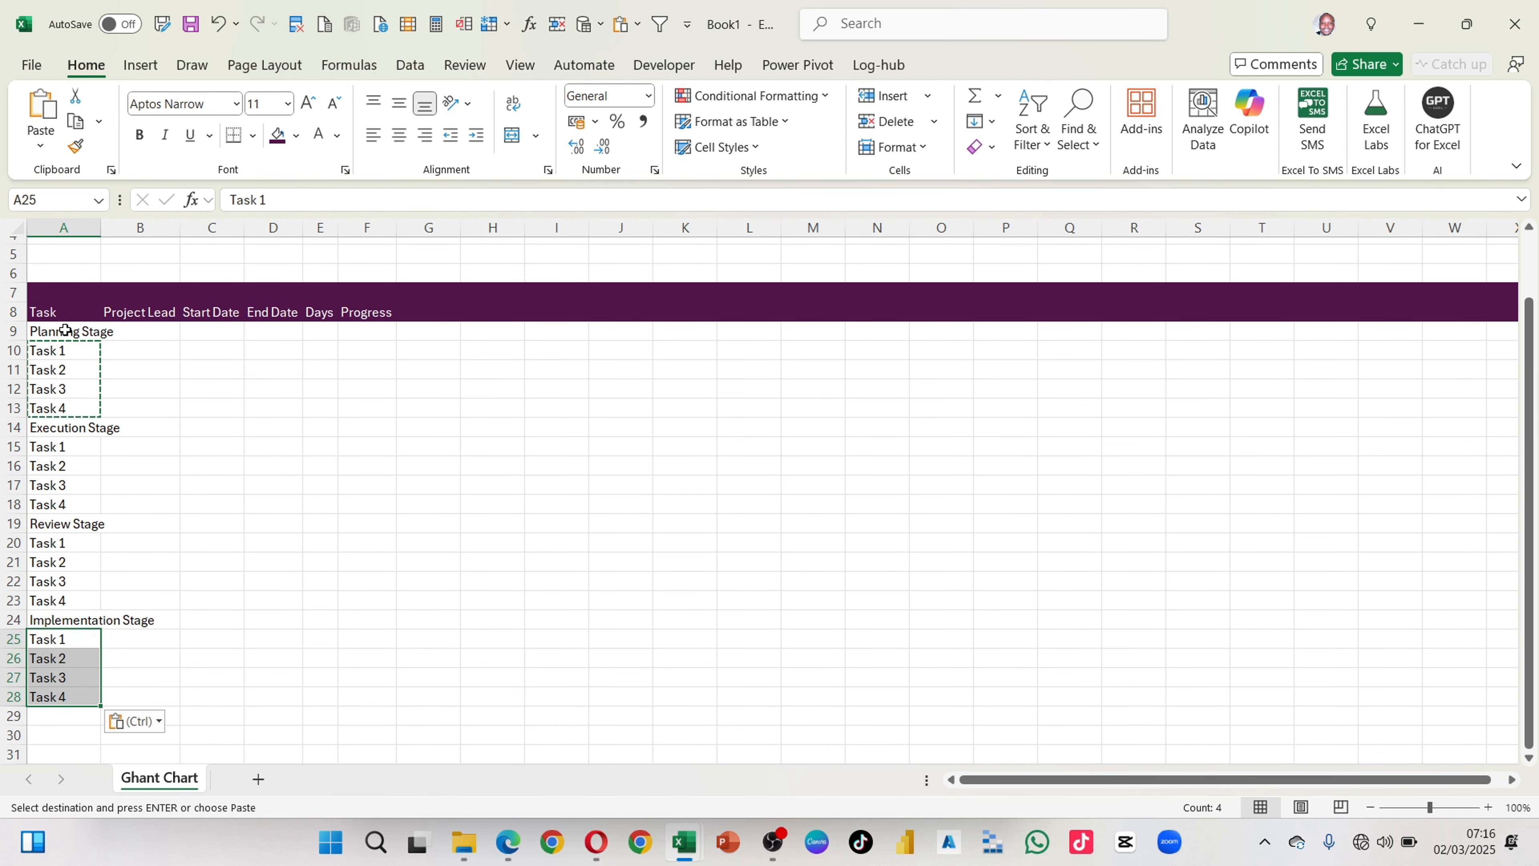
left_click(14, 332)
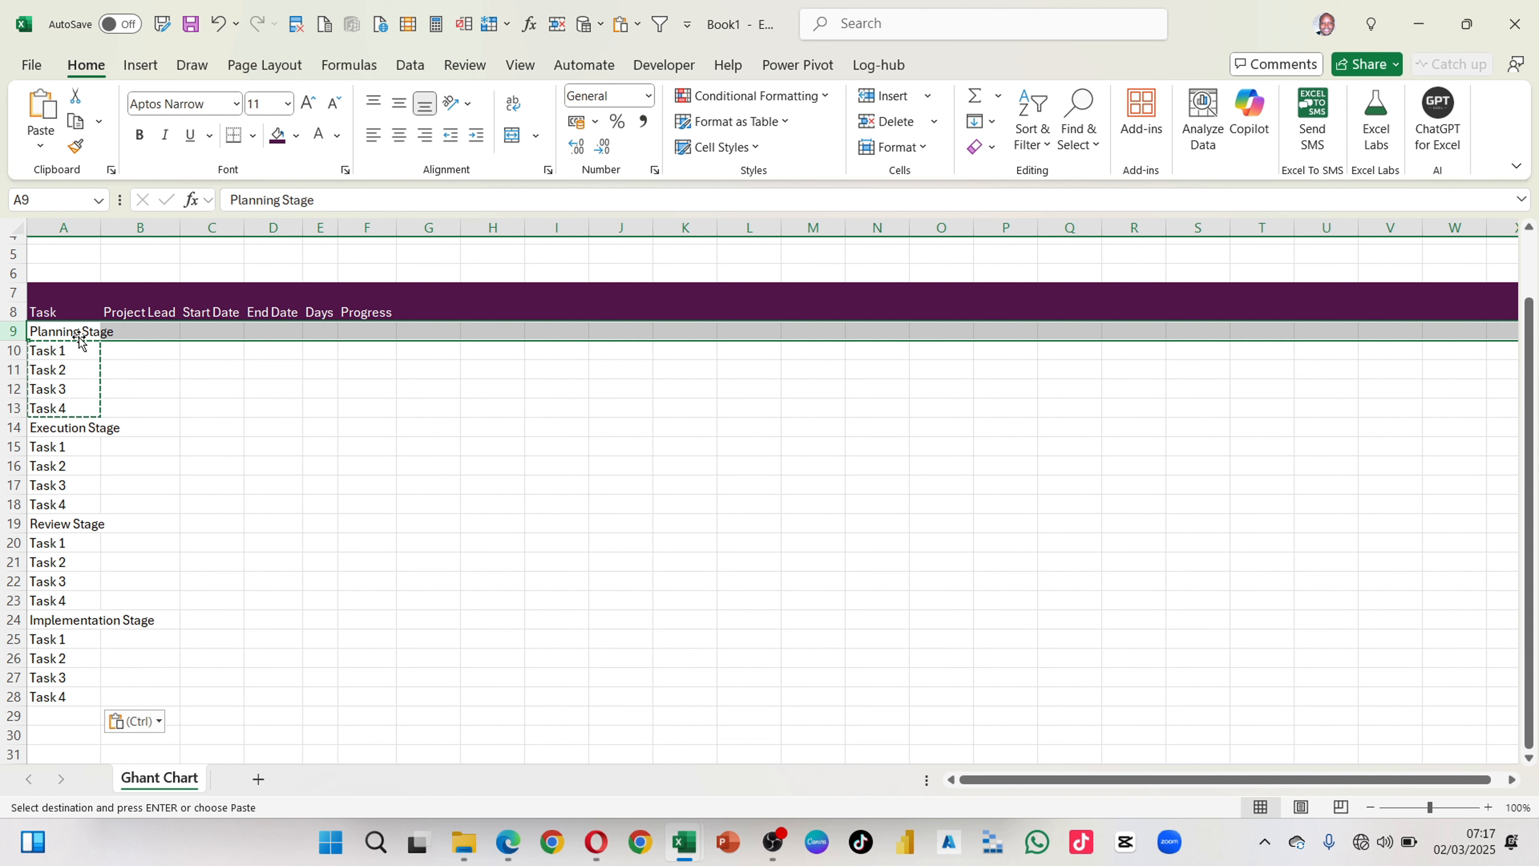
left_click(165, 386)
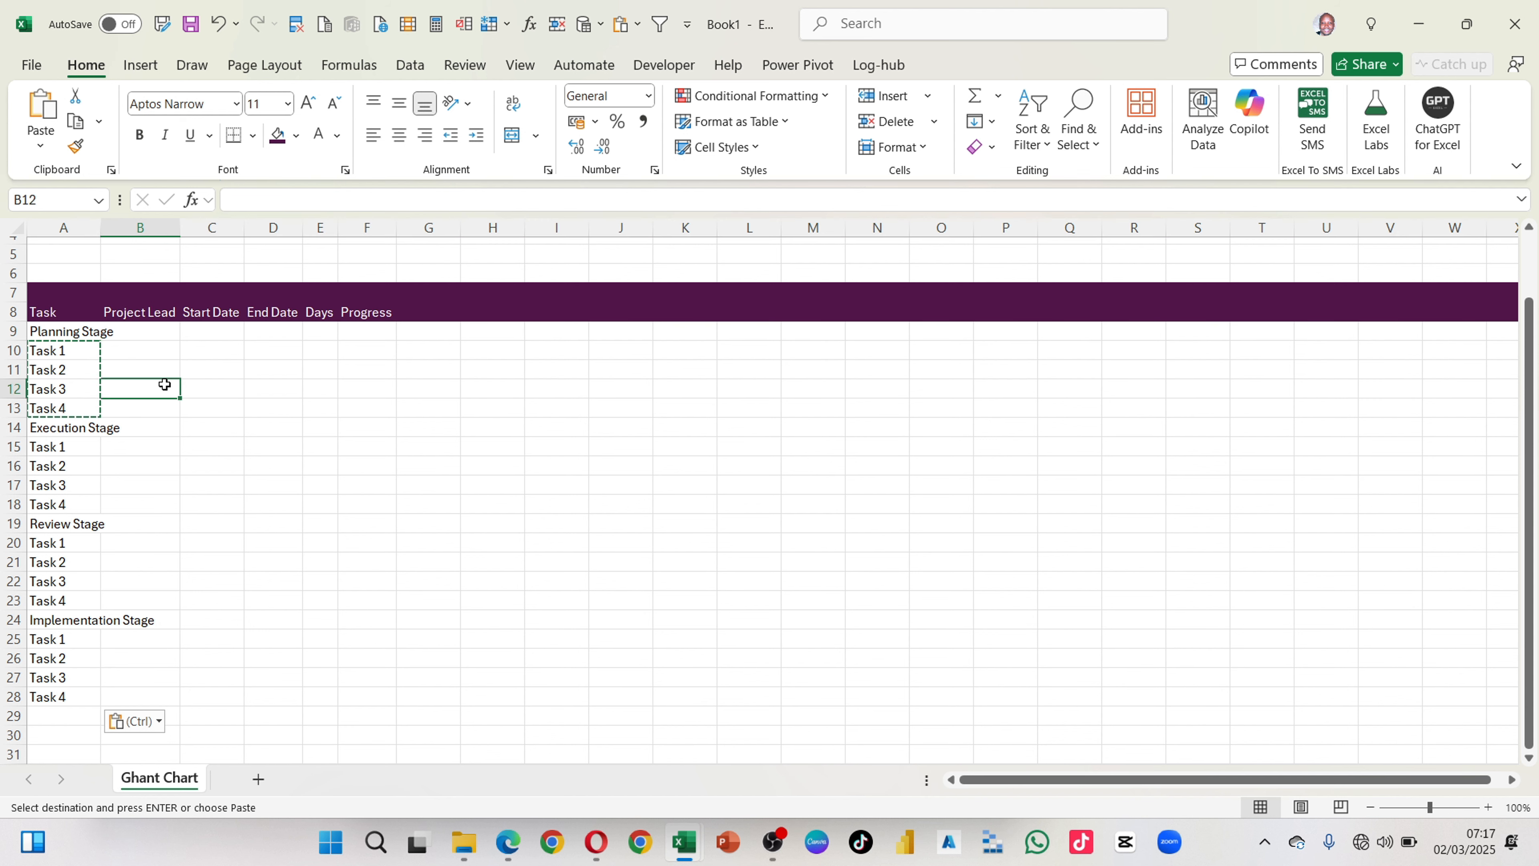
double_click(100, 220)
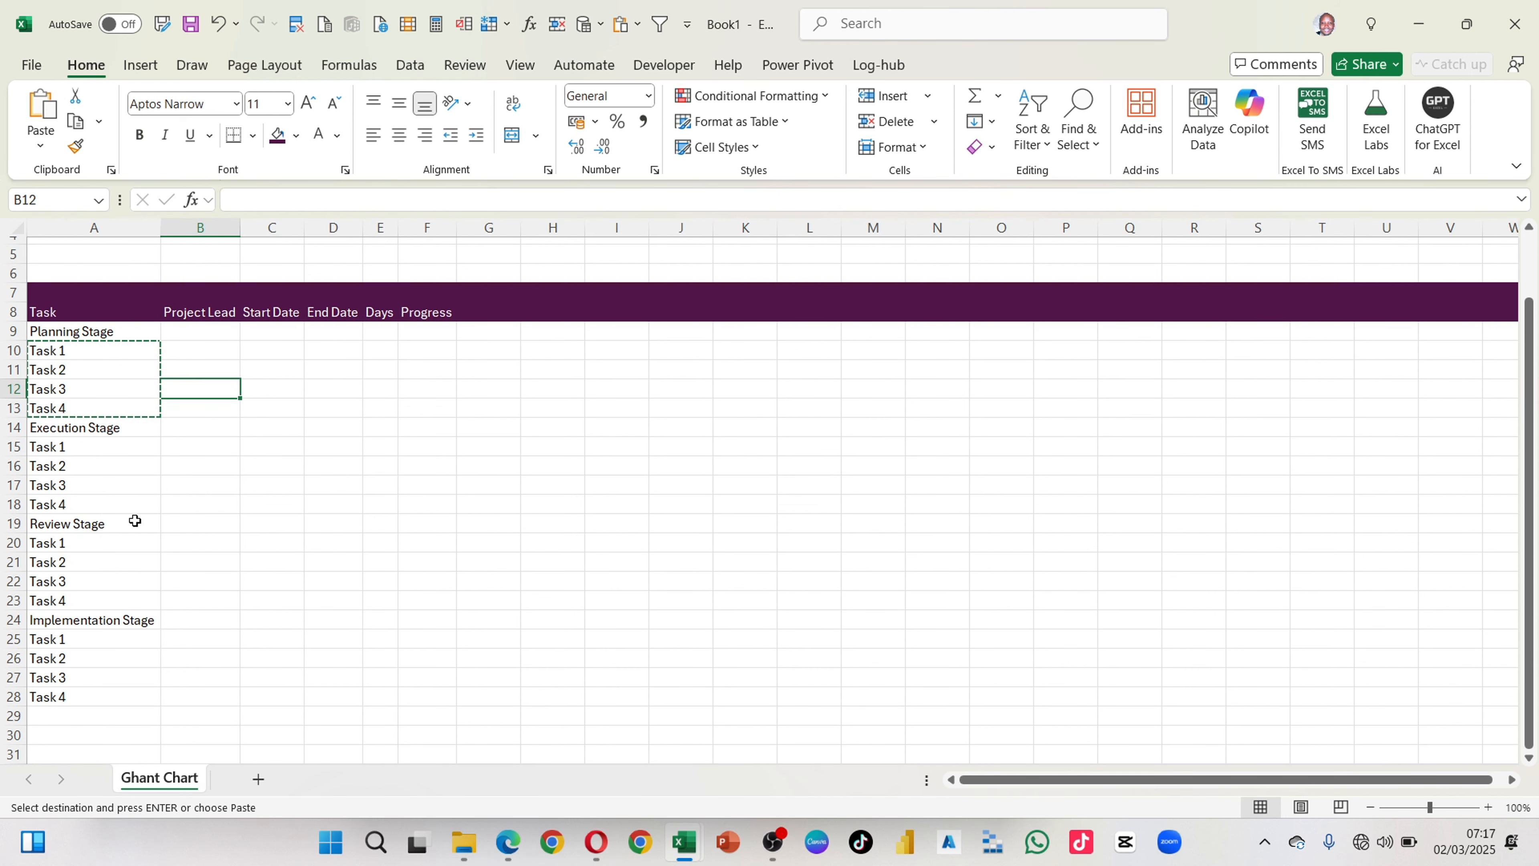
left_click(179, 503)
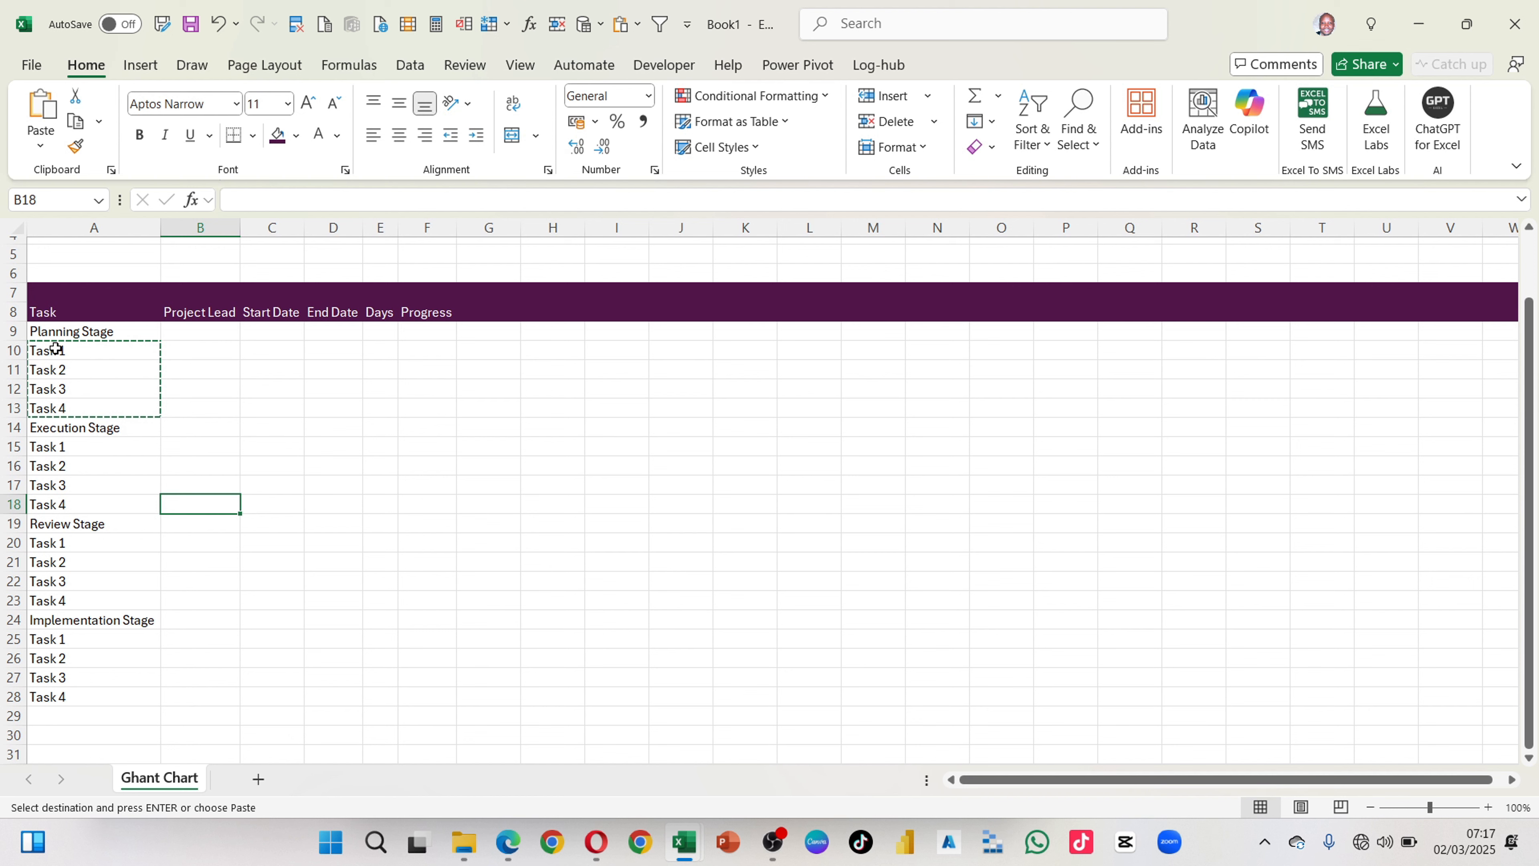
Step: Increase the indent of Task 1 to Task 4 under Planning Stage by two levels
left_click_drag(55, 349, 58, 409)
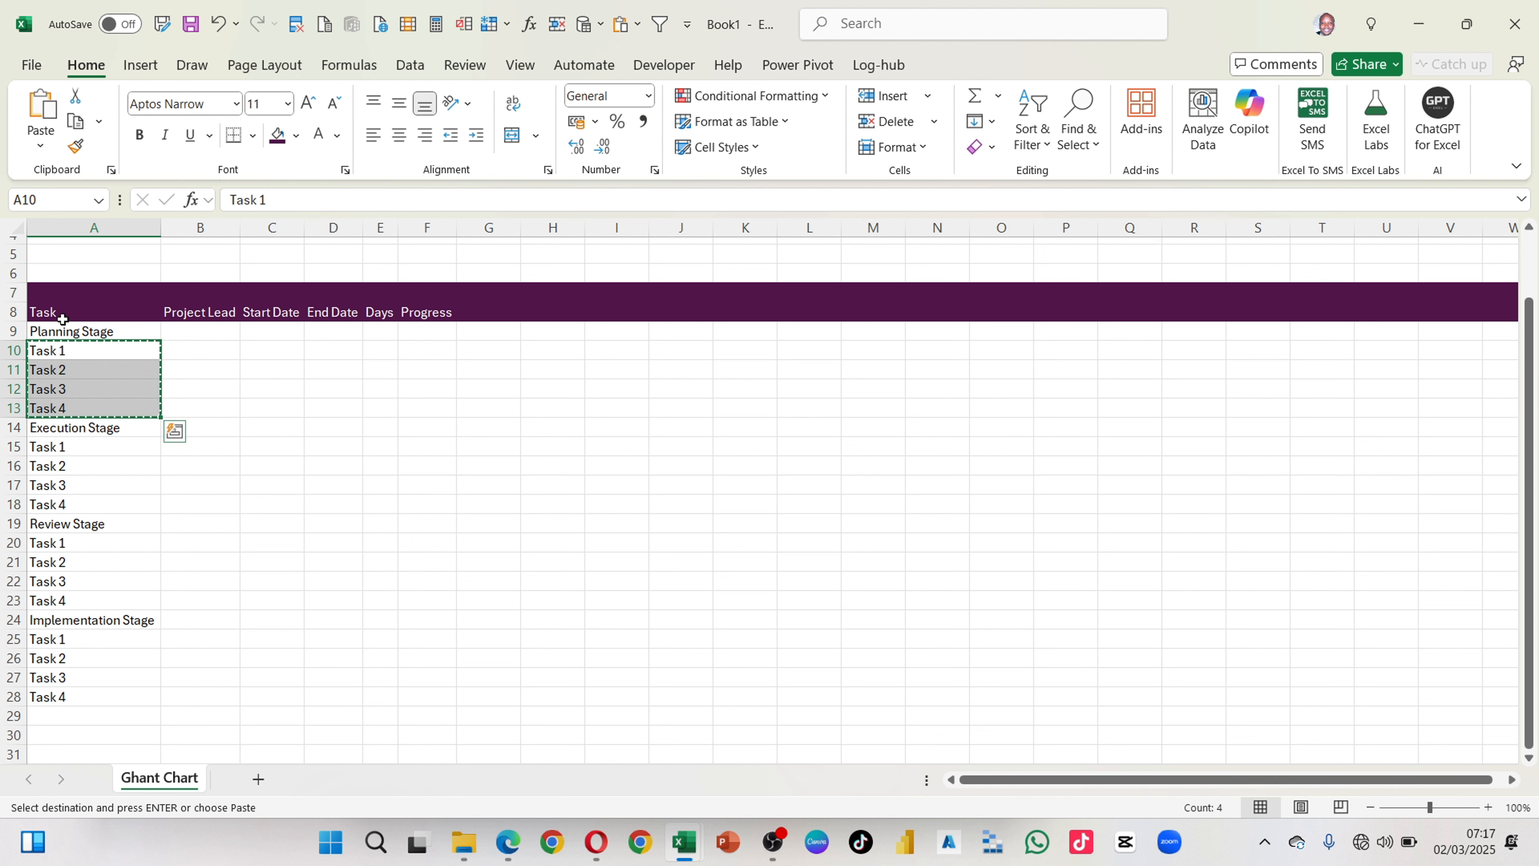
left_click(477, 136)
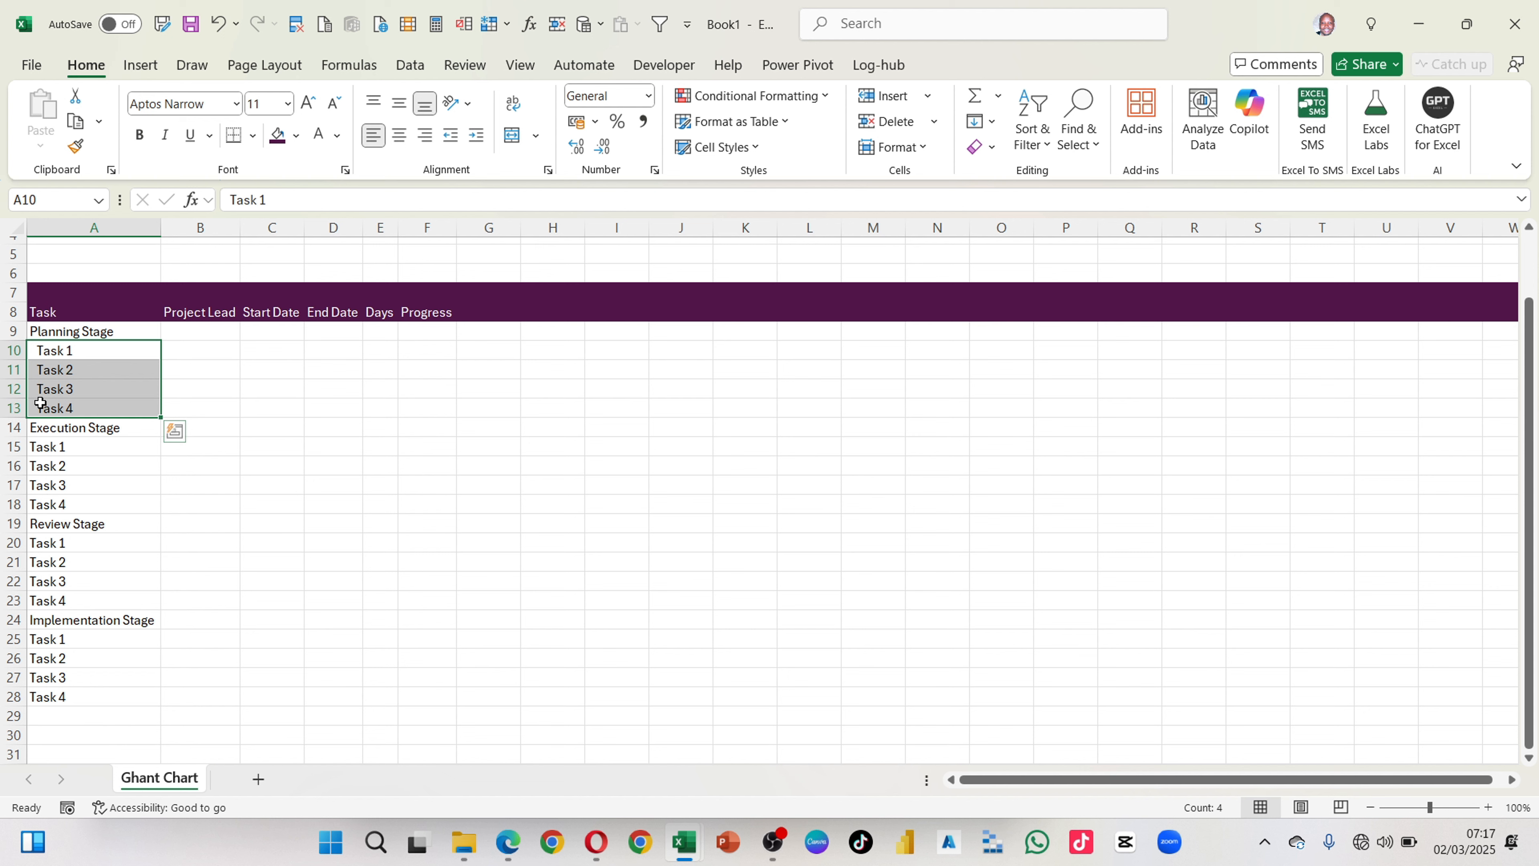
left_click(476, 135)
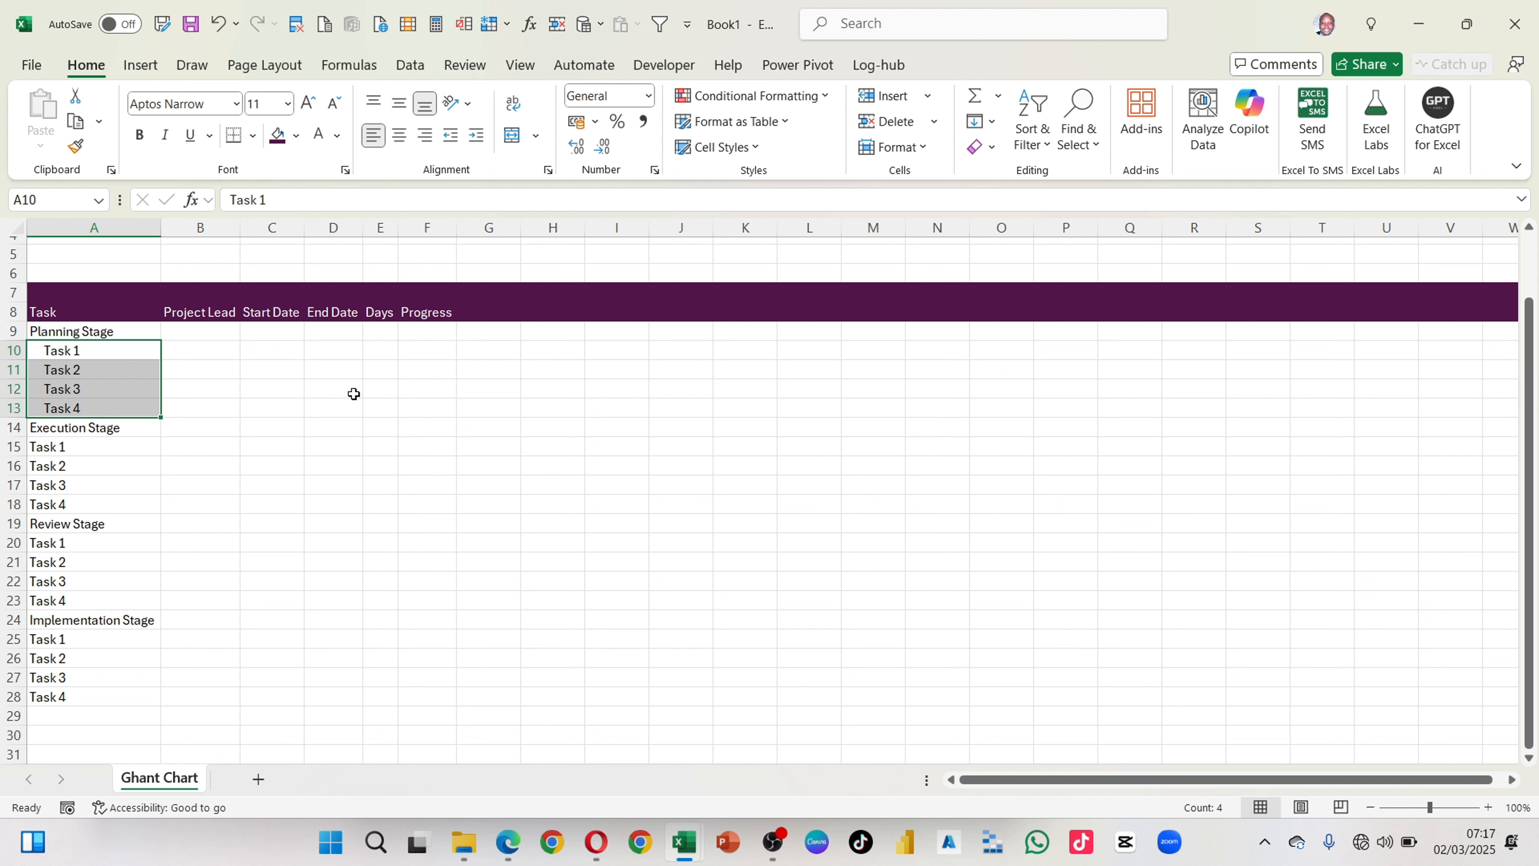
left_click(308, 493)
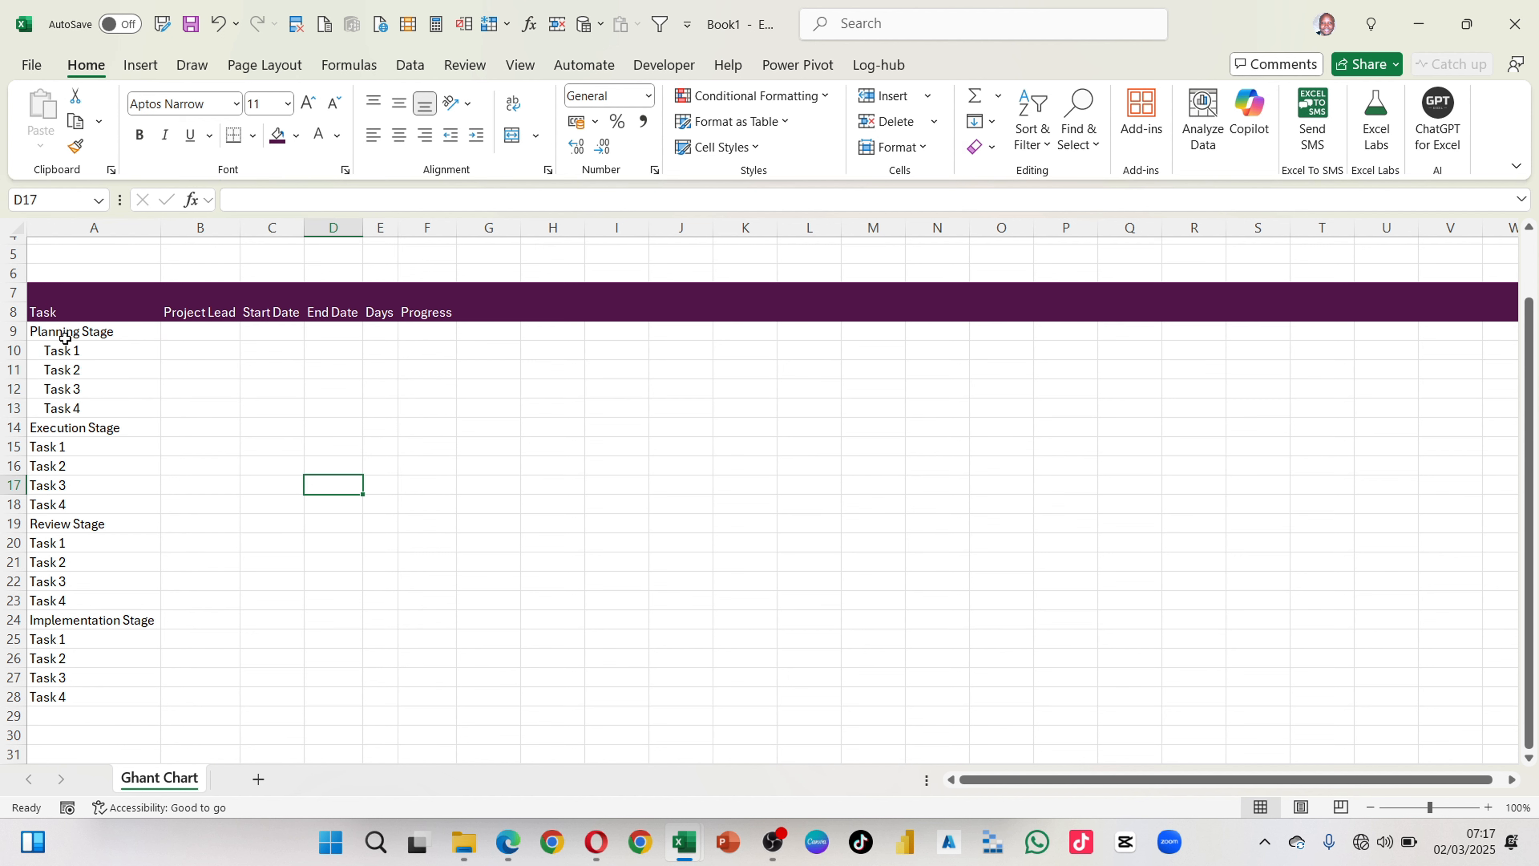
Step: Decrease the indent of the Planning Stage tasks by one level and copy their formatting to the tasks under the other three stages
left_click_drag(58, 357, 55, 412)
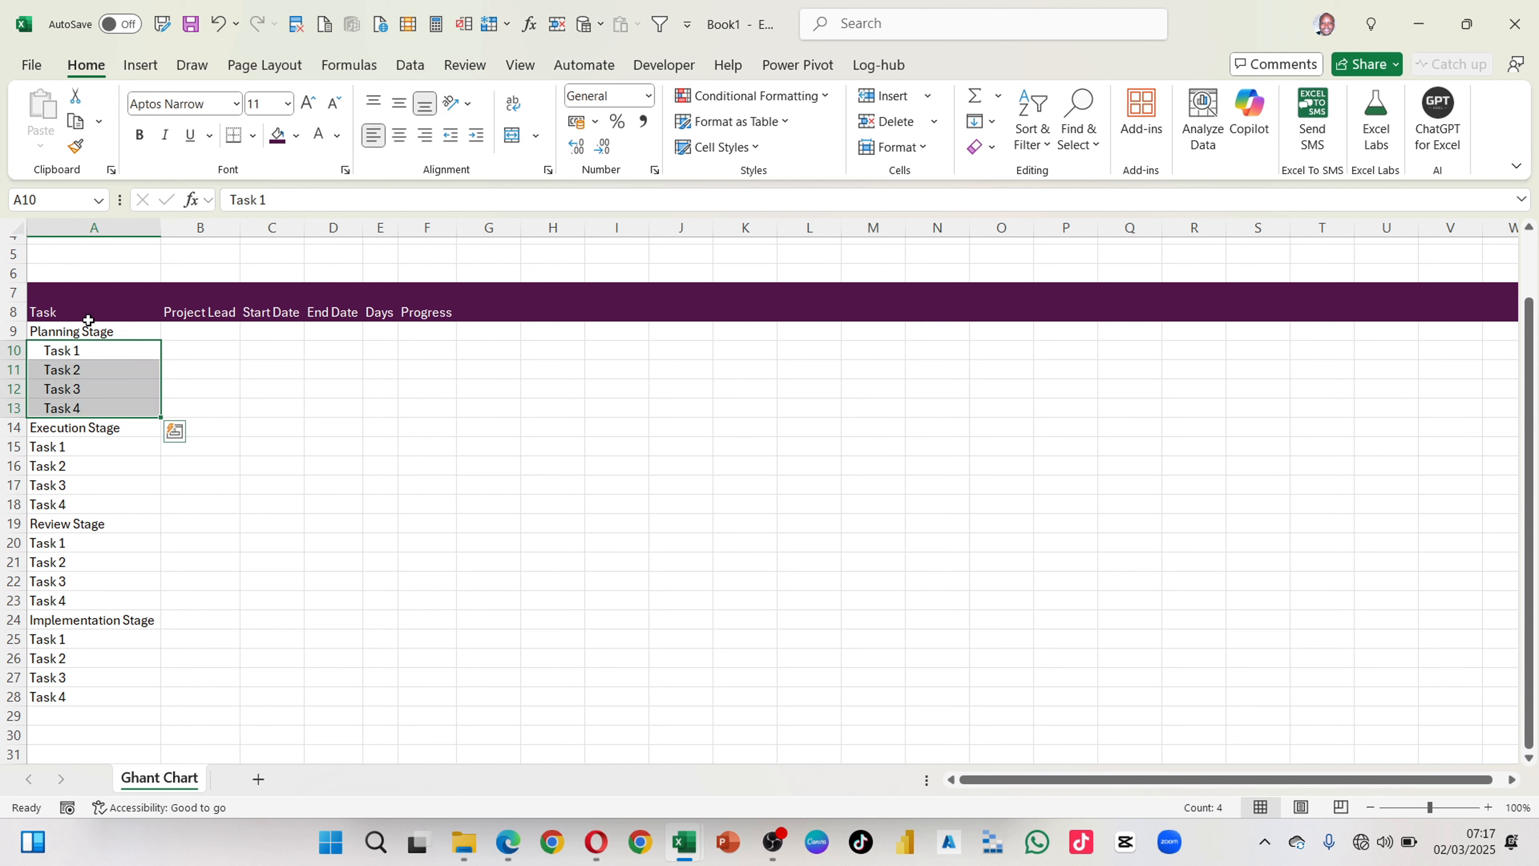
left_click(447, 142)
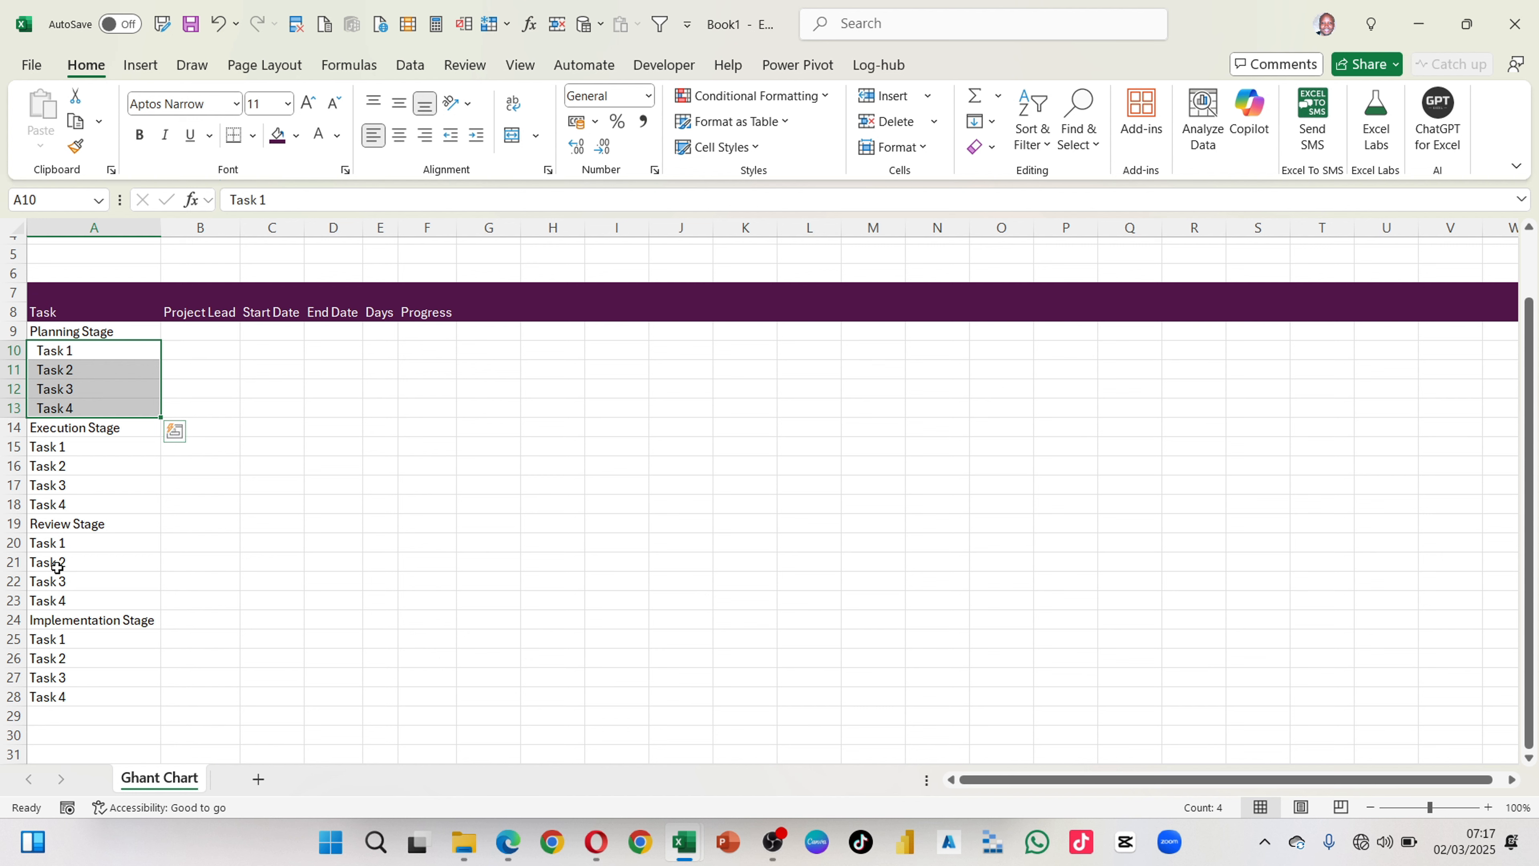
left_click(76, 149)
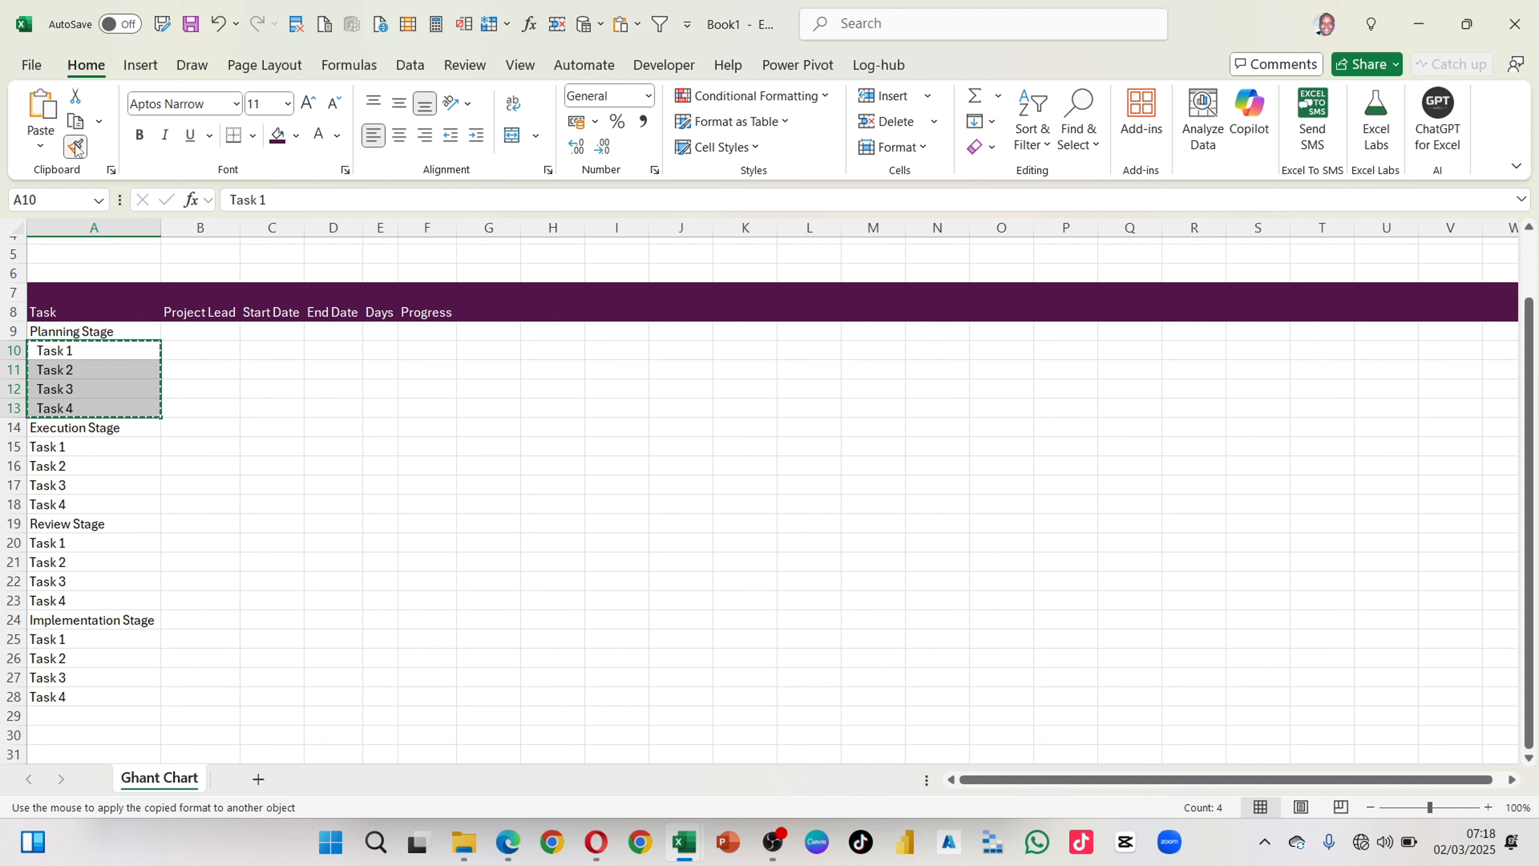
left_click_drag(55, 447, 60, 696)
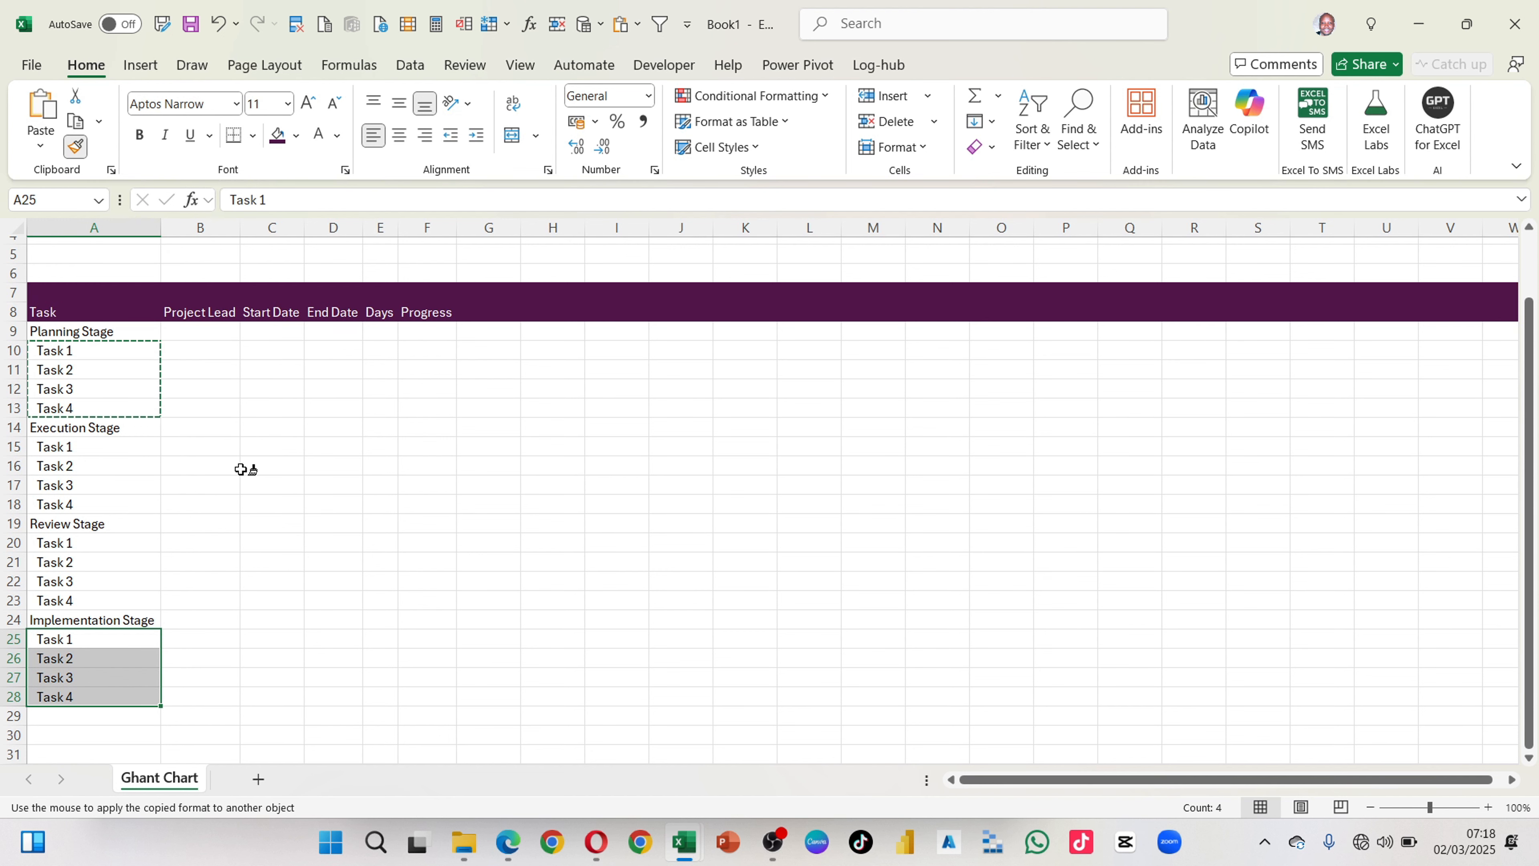
key("Escape")
left_click(193, 473)
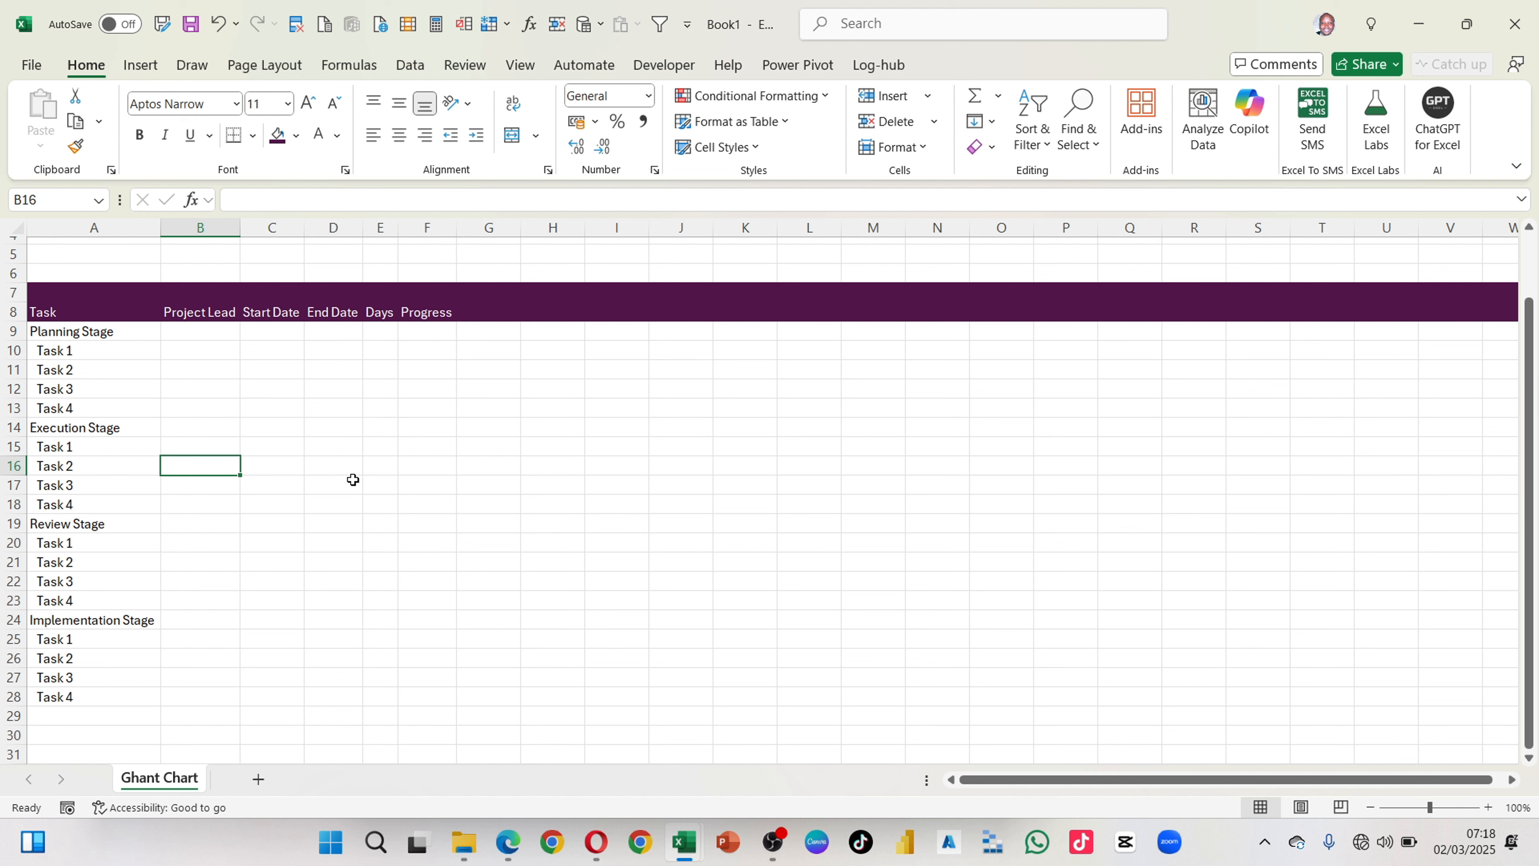
Step: Format the Planning Stage row with a light plum fill and bold, dark plum text at font size 12
left_click(9, 331)
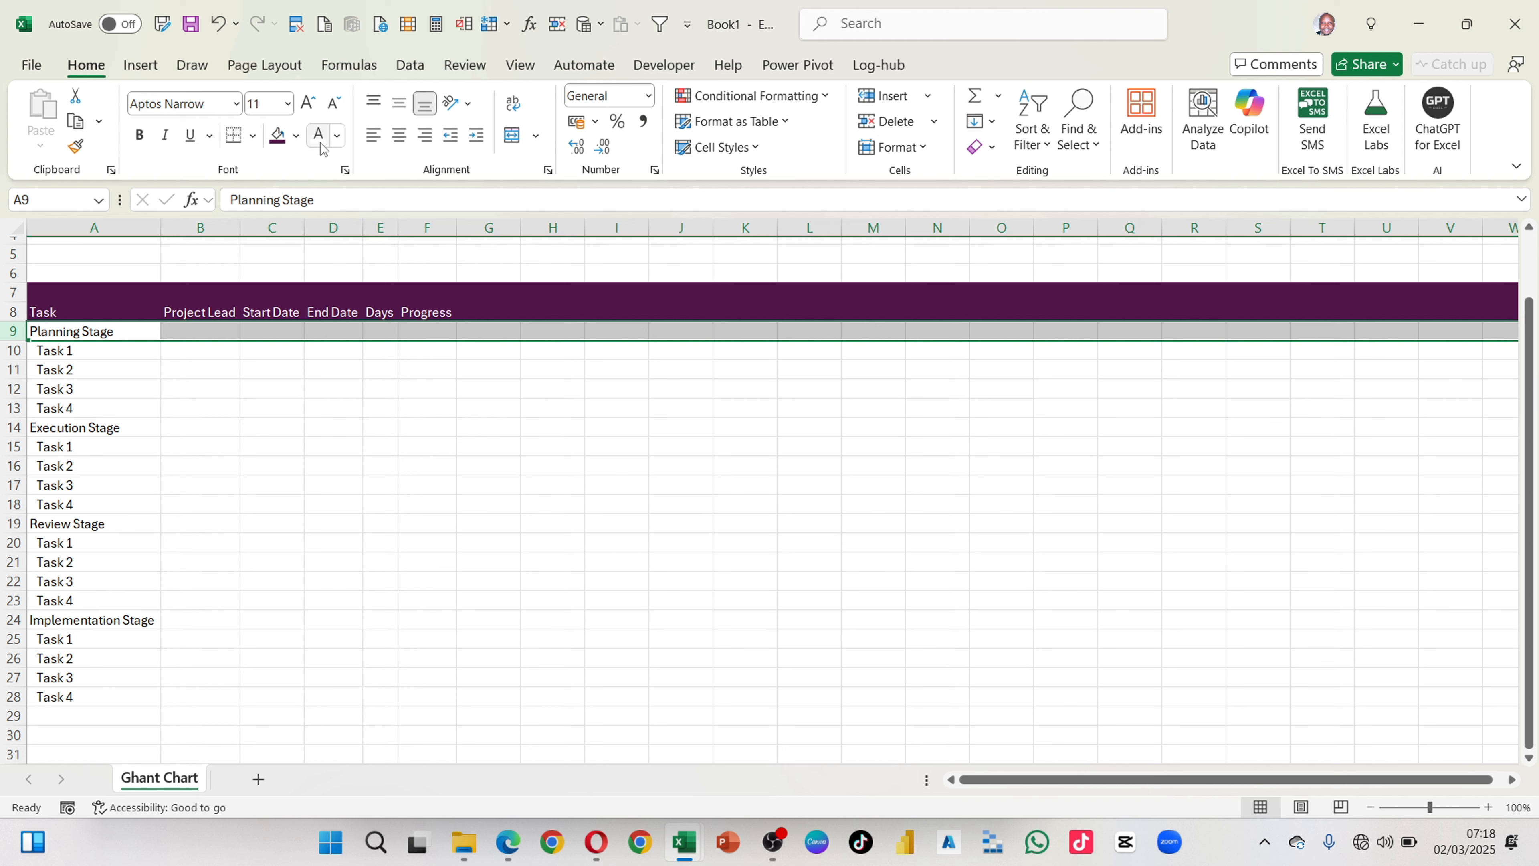
left_click(295, 135)
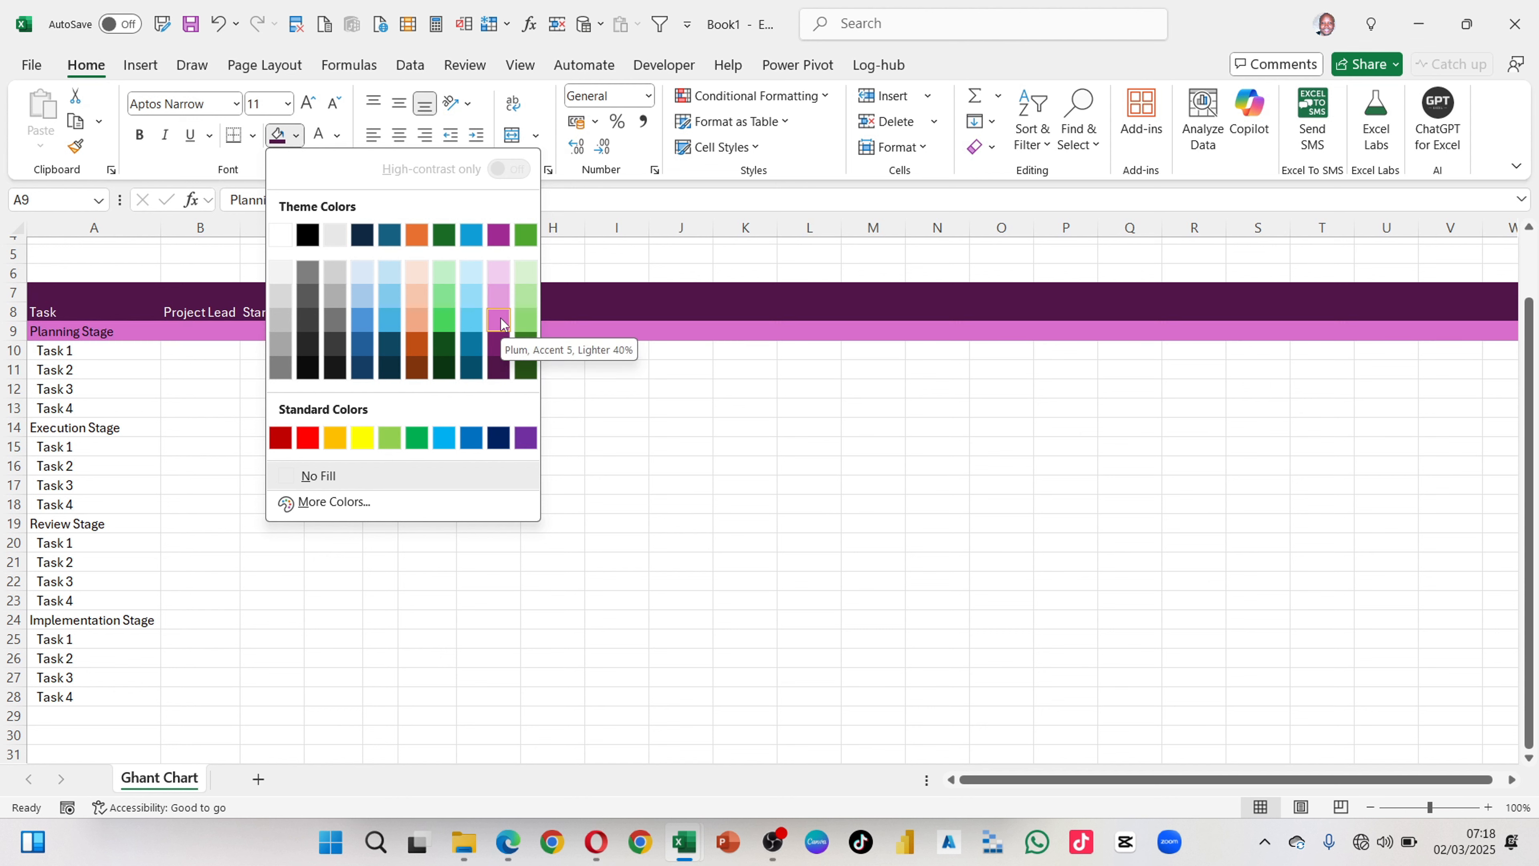
left_click(501, 288)
key("ctrl+b")
left_click(337, 134)
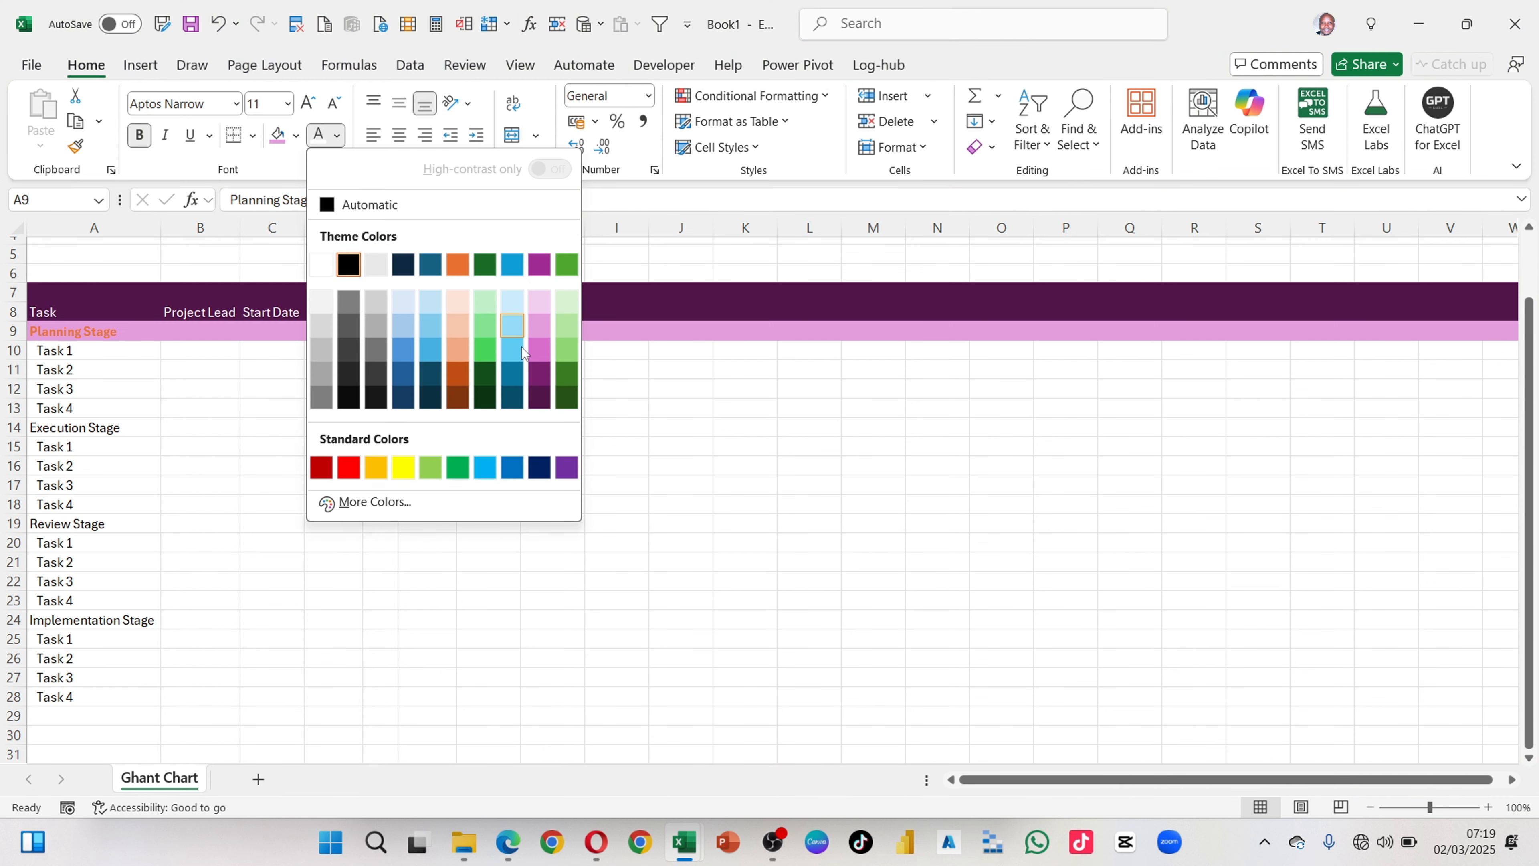
left_click(539, 398)
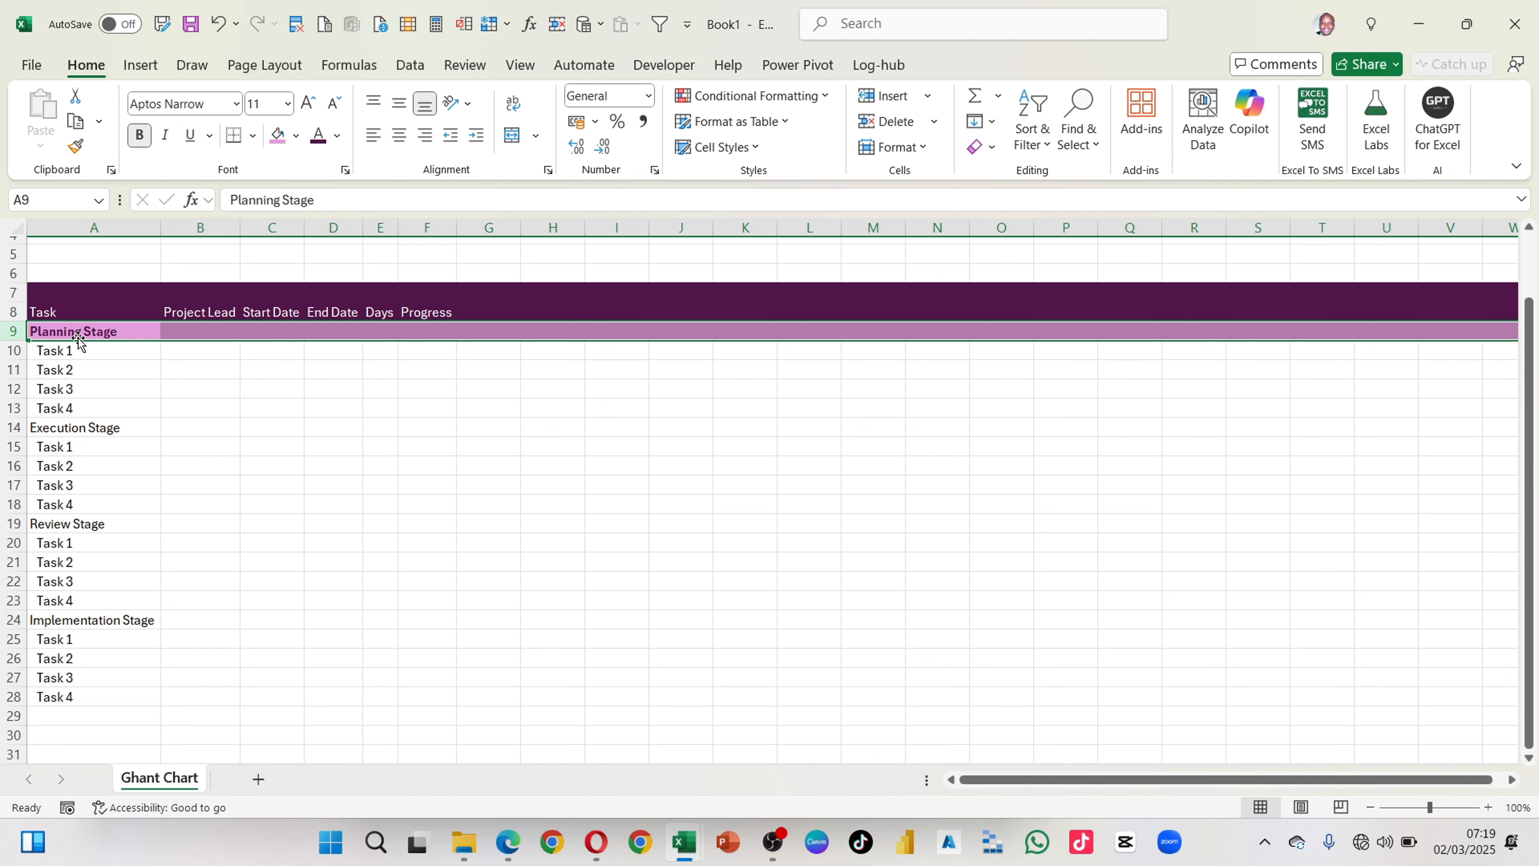
left_click(308, 103)
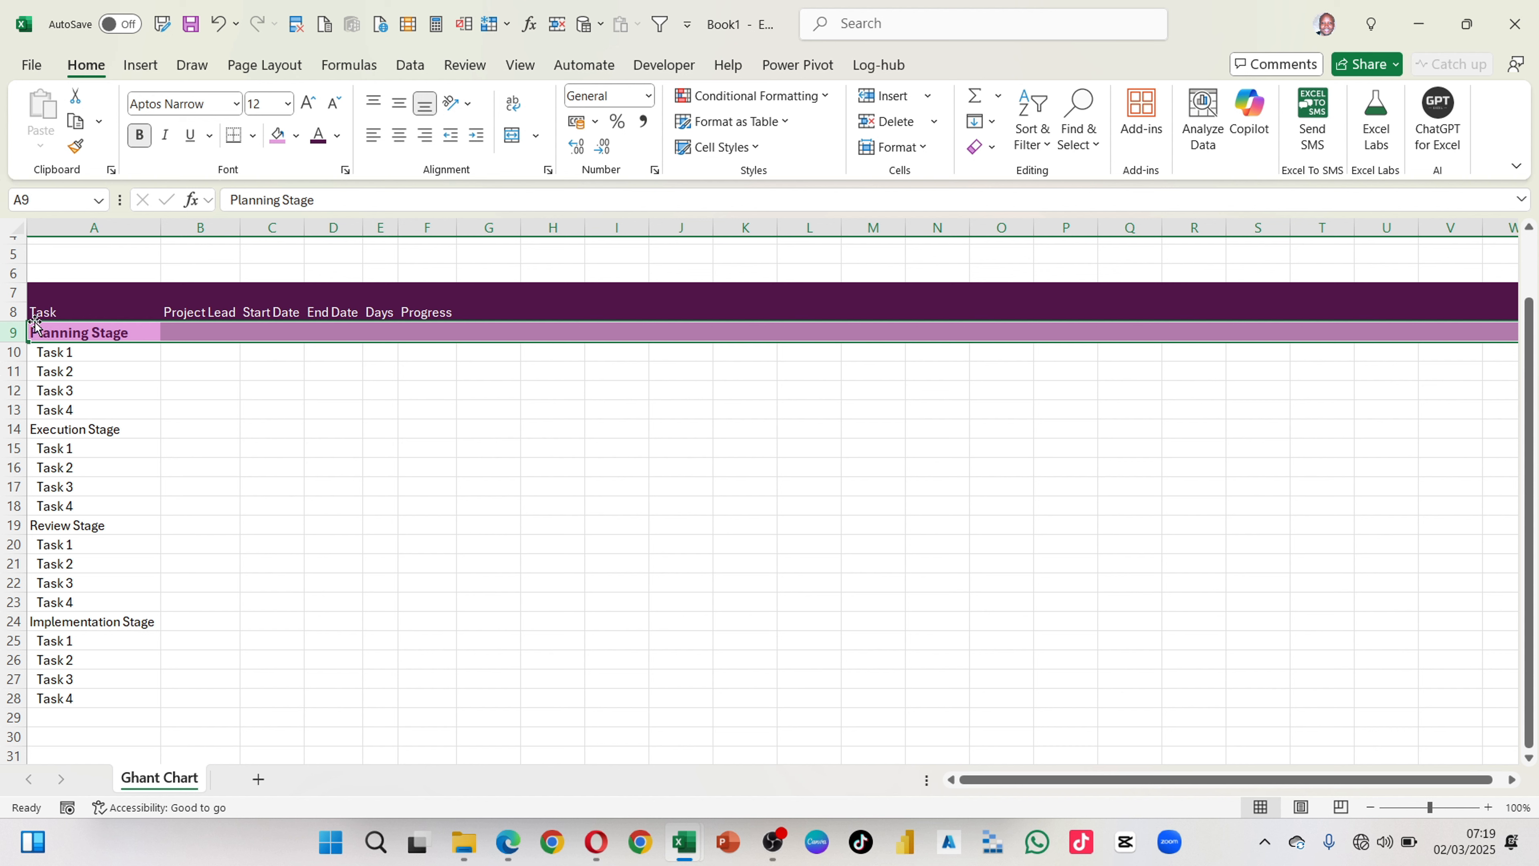
Step: Copy the Planning Stage row's formatting to the Execution Stage, Review Stage and Implementation Stage rows
left_click(76, 148)
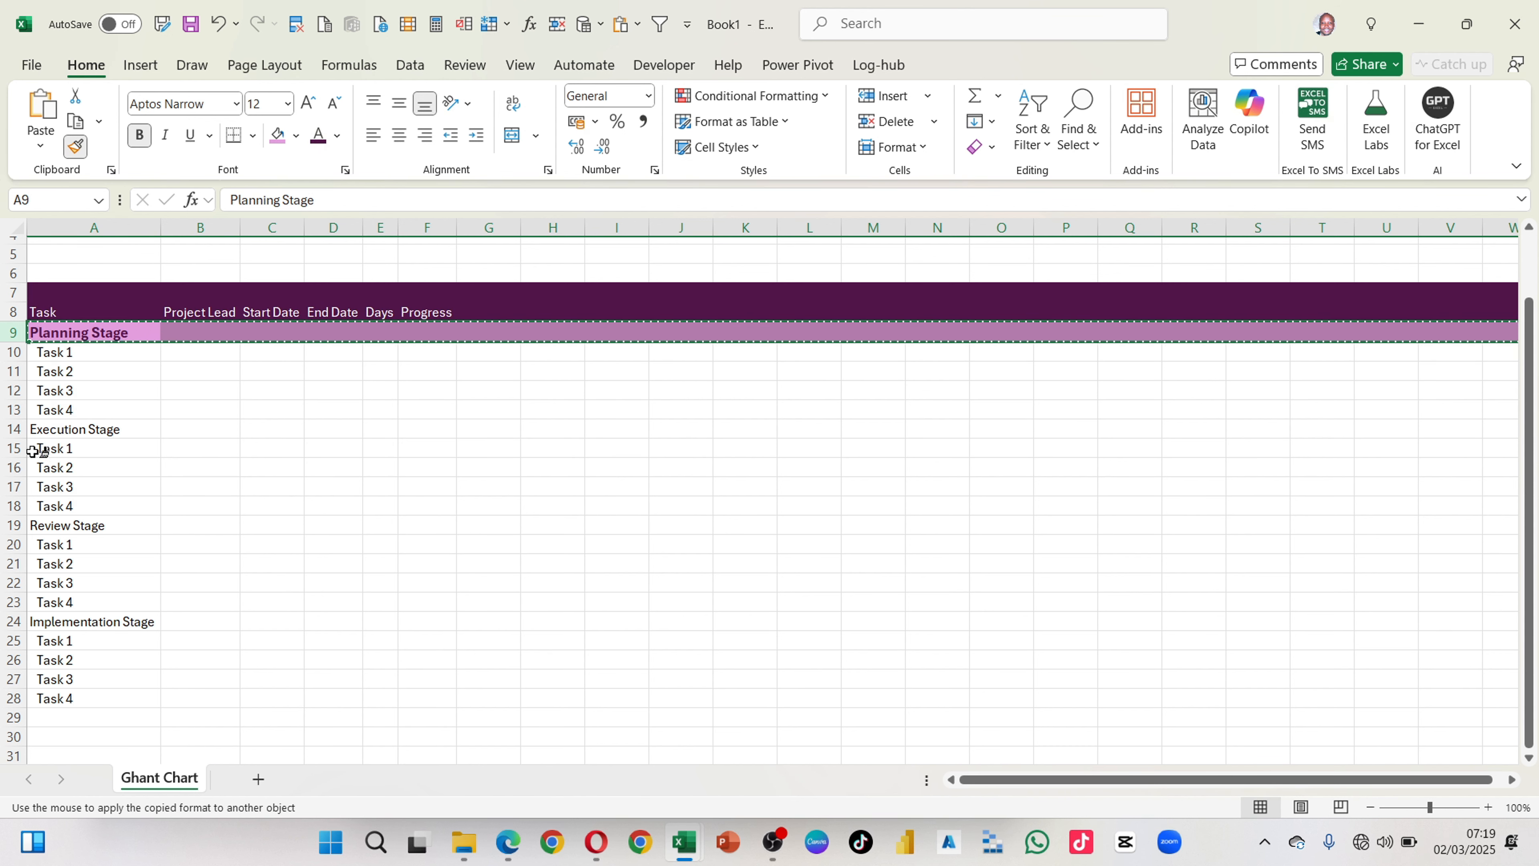
left_click(12, 427)
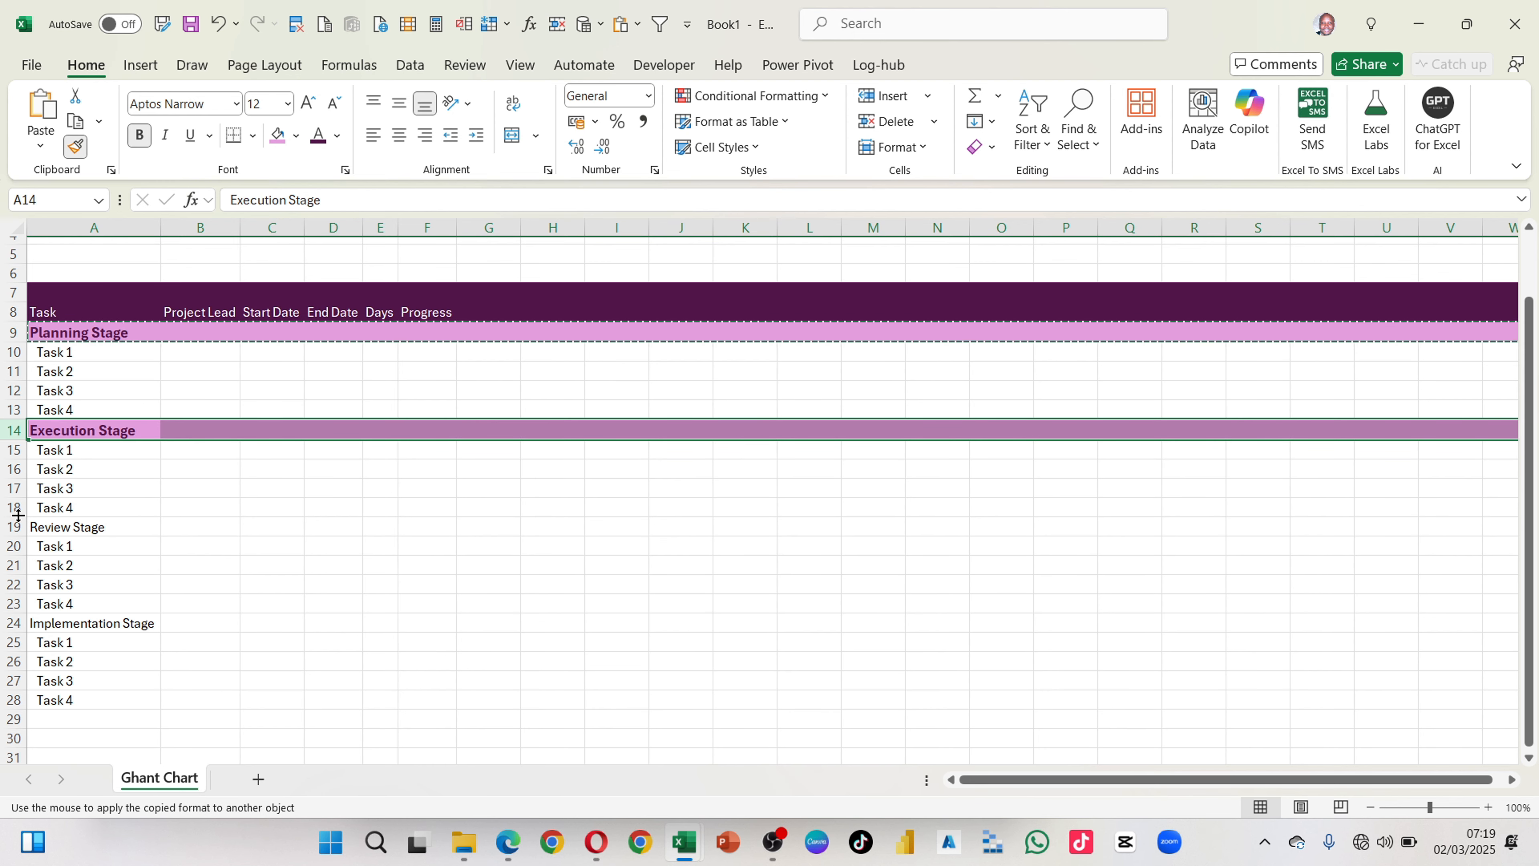
left_click(6, 527)
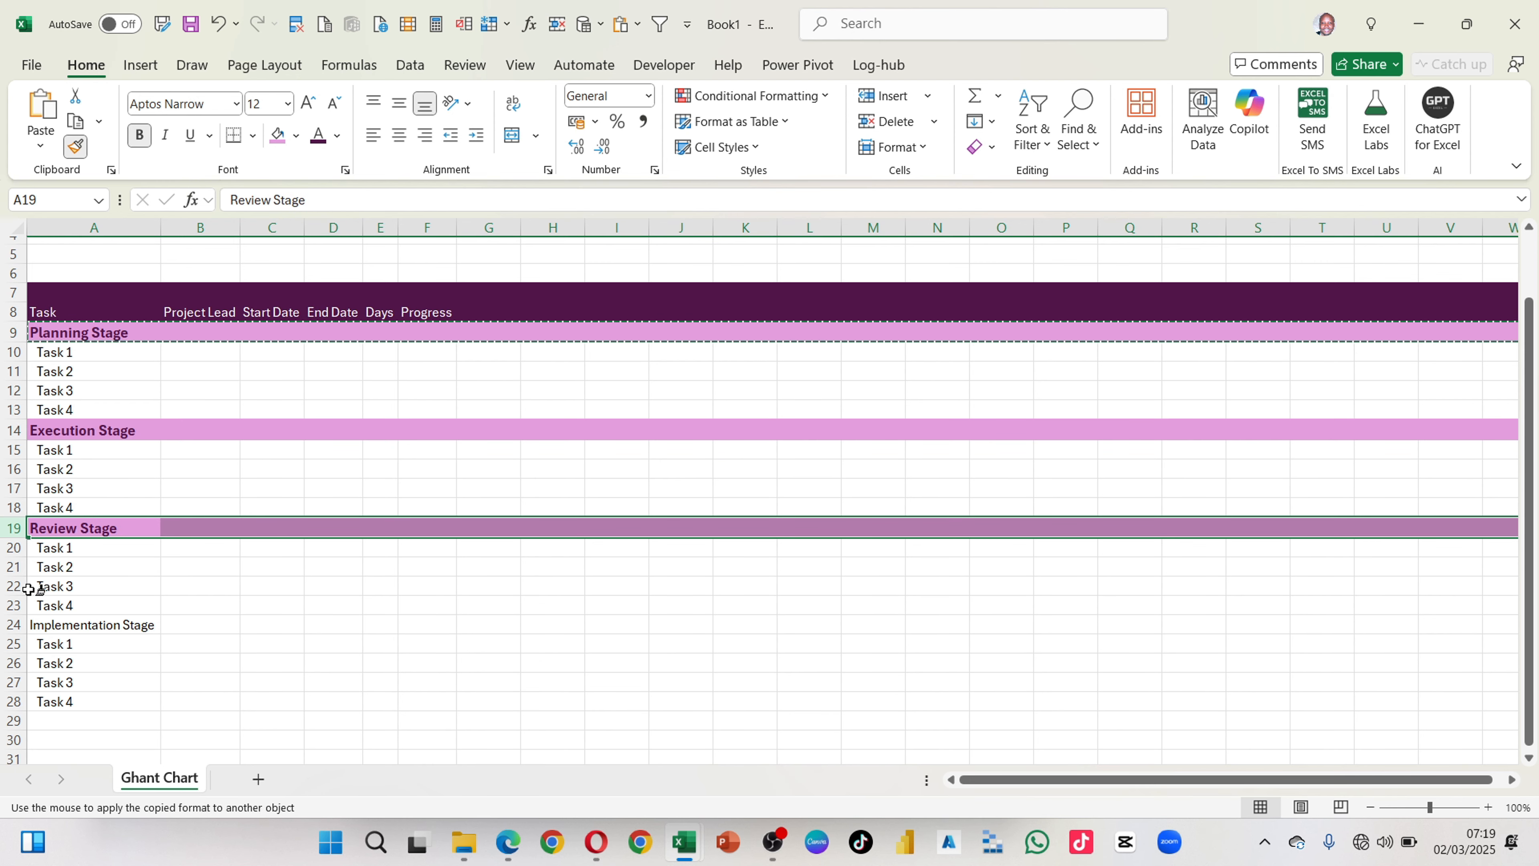
left_click(11, 624)
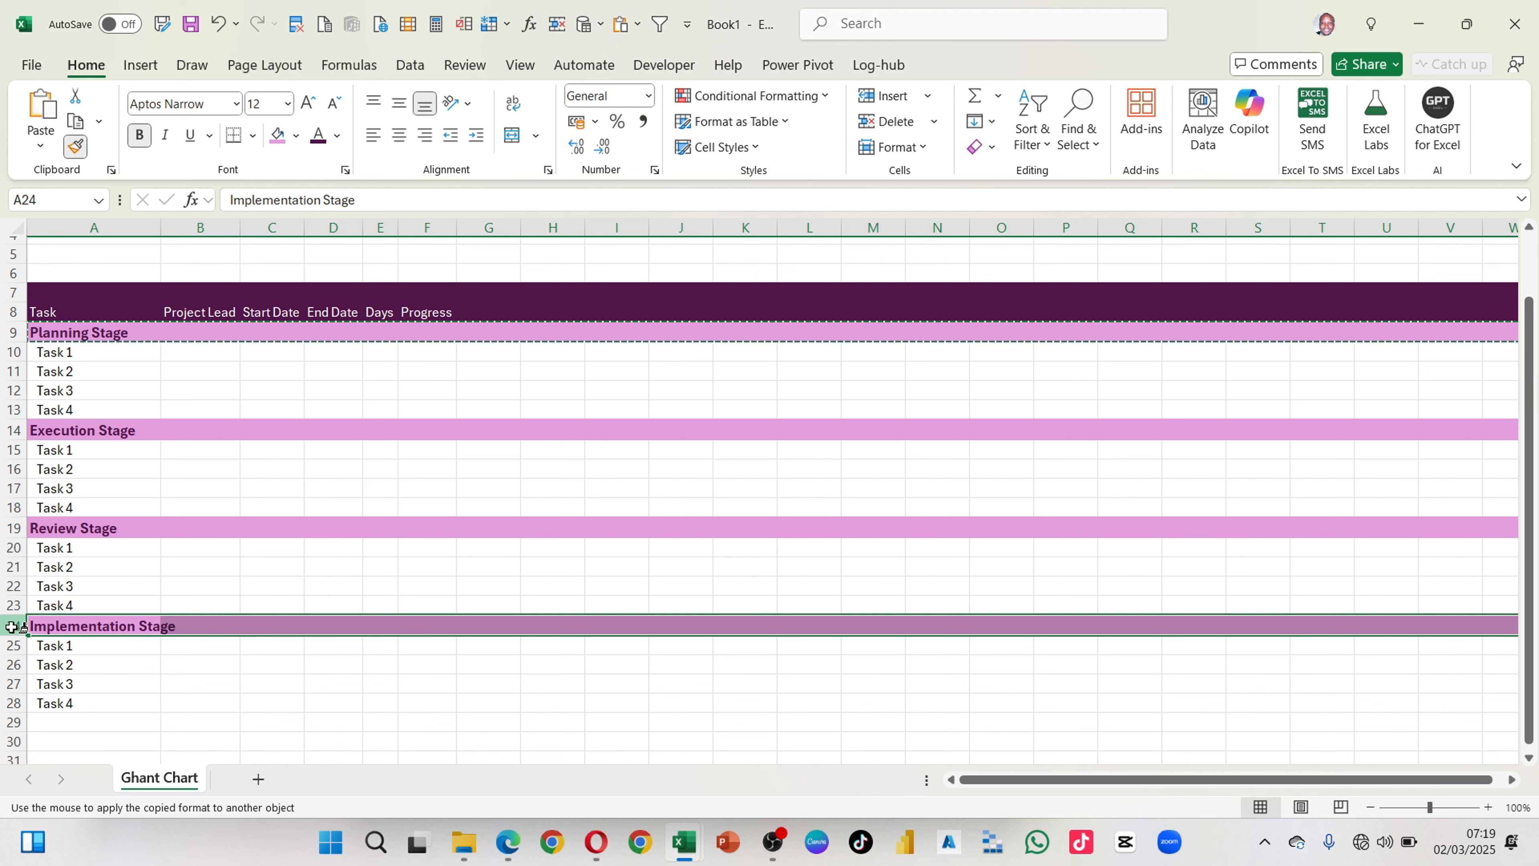
key("Escape")
Step: Copy the four labels from Project Name to Weeks in Progress from the finished example workbook into A2:A5 of the new sheet
scroll(337, 452, "up", 2)
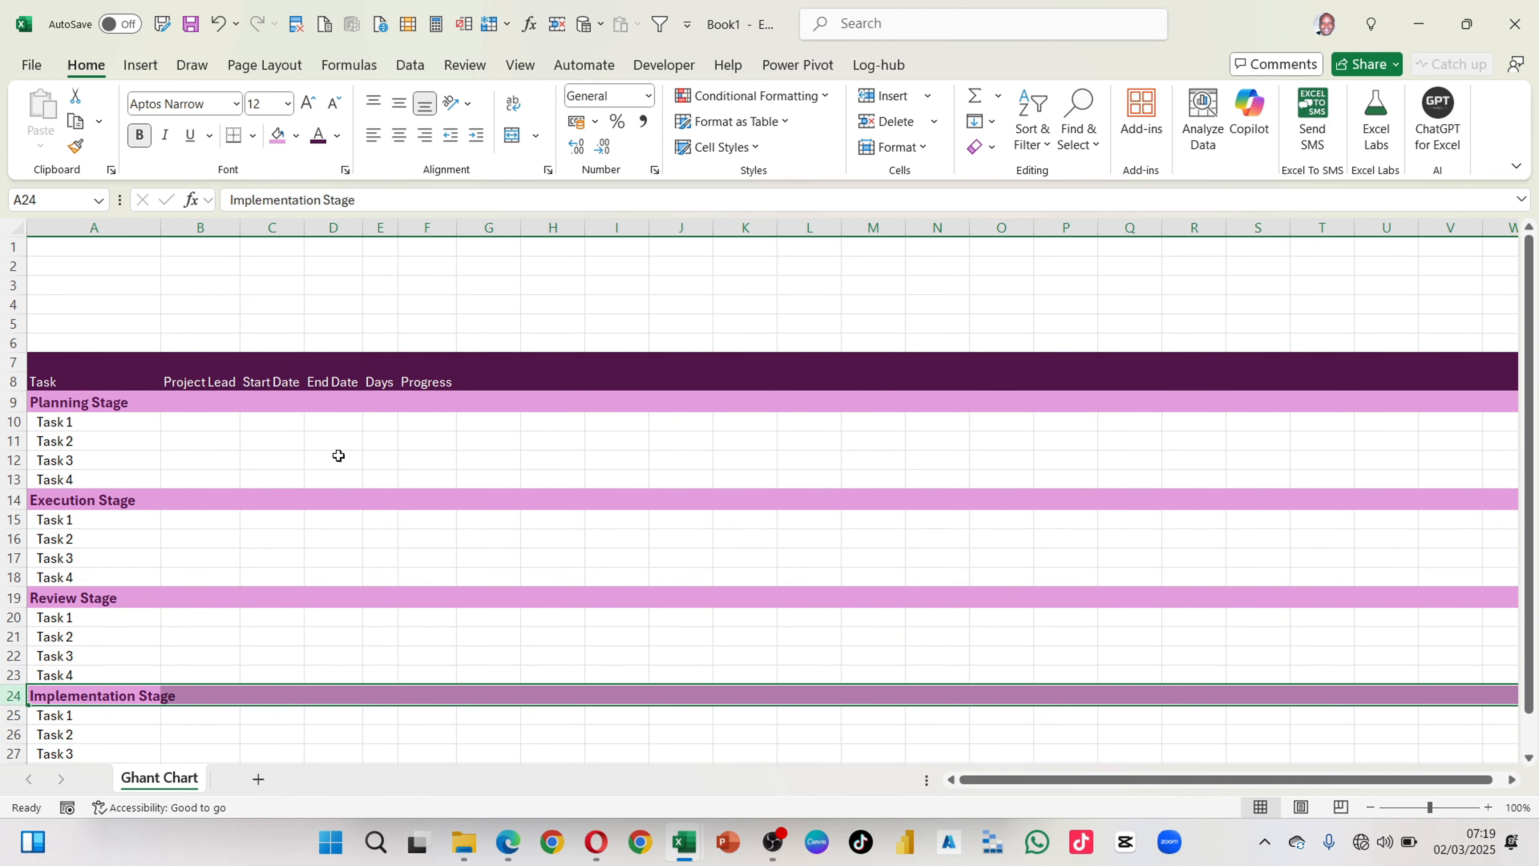
scroll(164, 576, "down", 4)
scroll(171, 569, "up", 2)
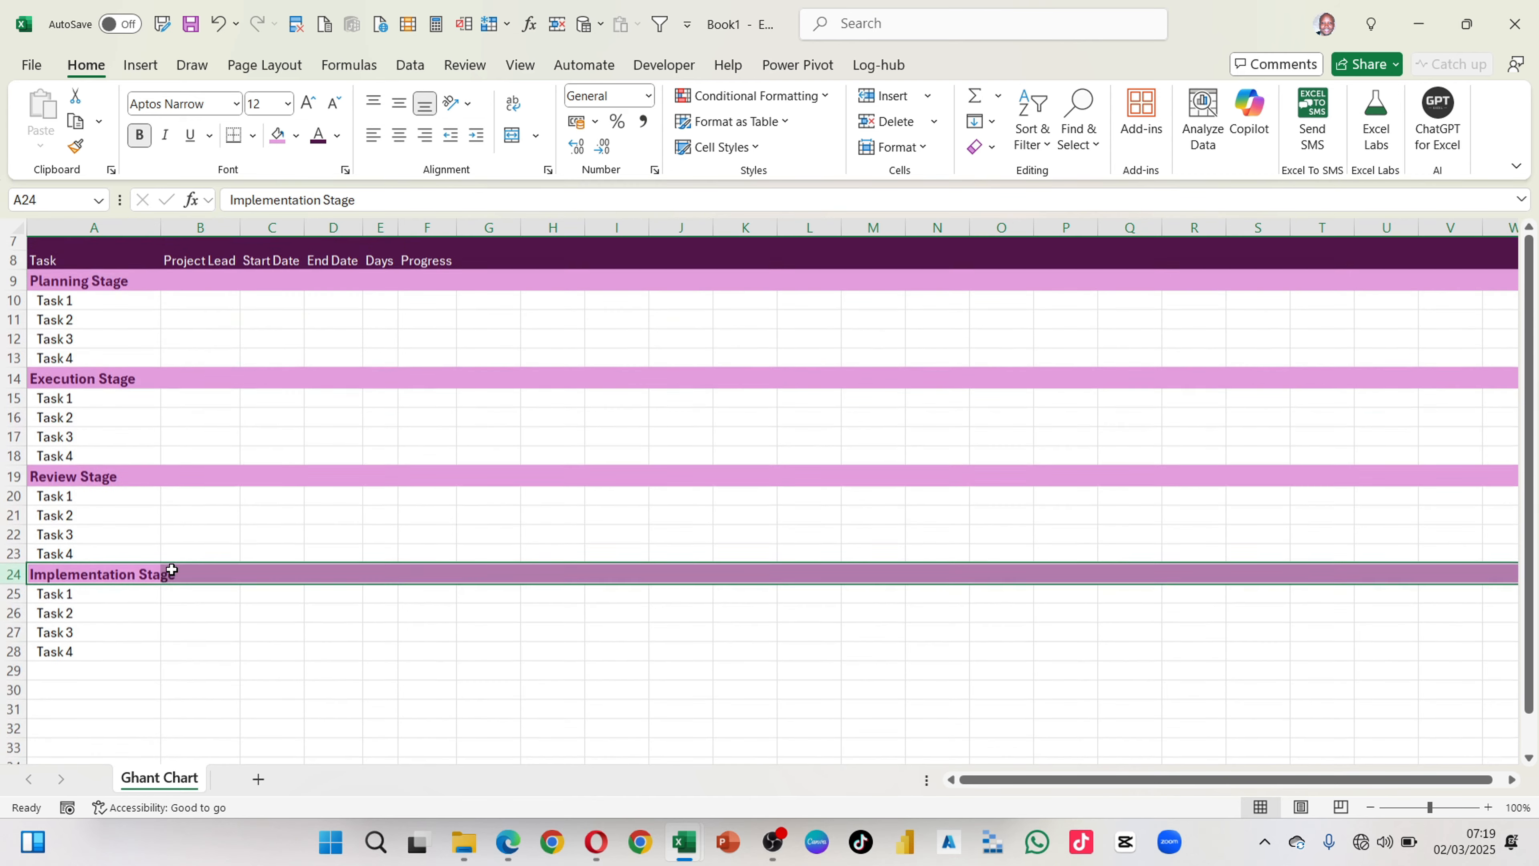
scroll(172, 569, "up", 1)
scroll(172, 569, "up", 2)
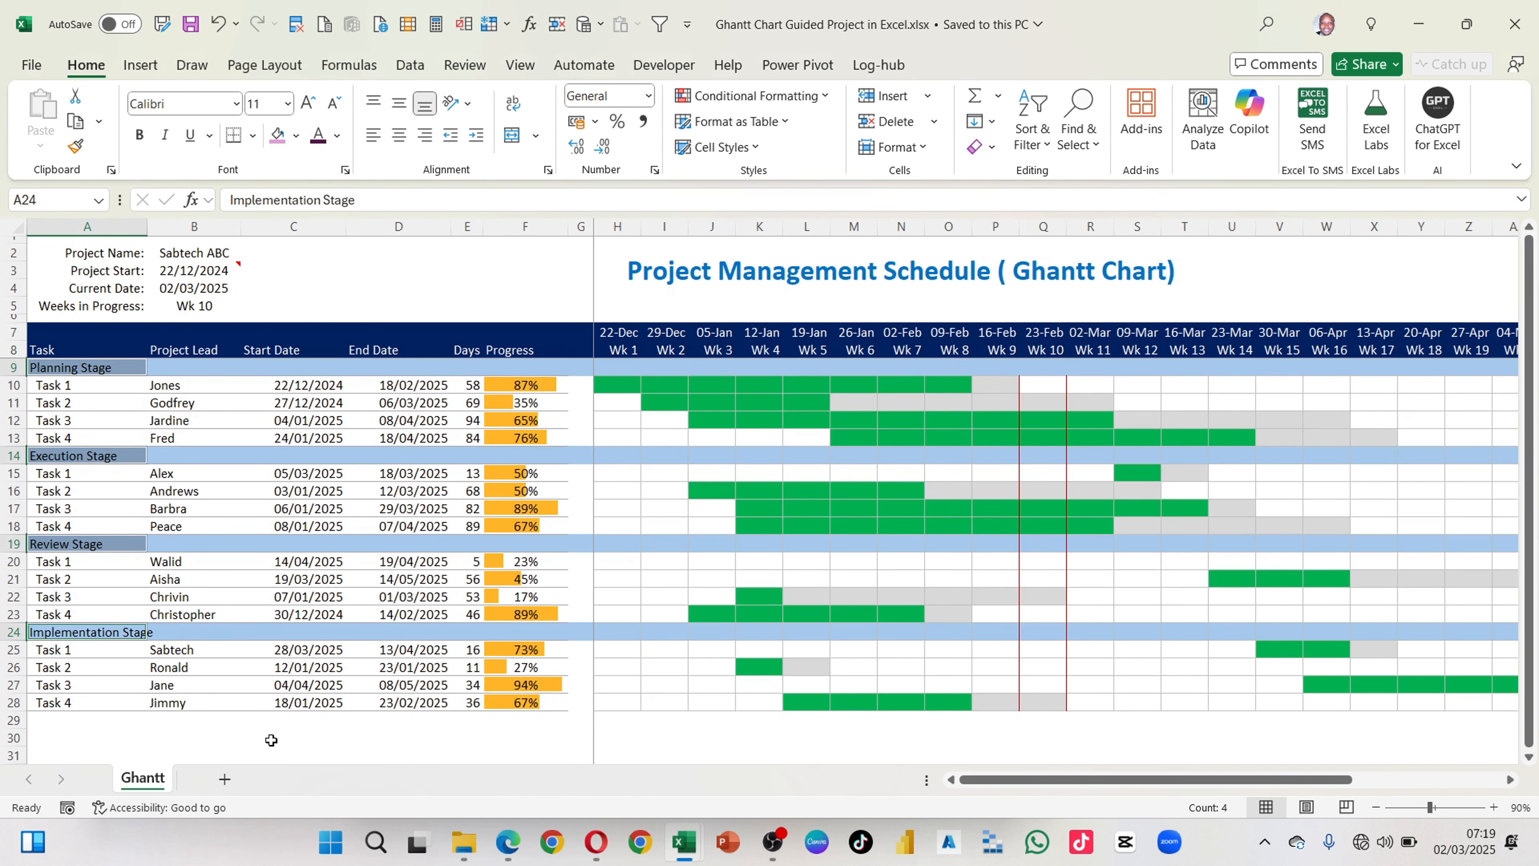
scroll(262, 530, "up", 2)
left_click(111, 262)
left_click_drag(103, 252, 103, 315)
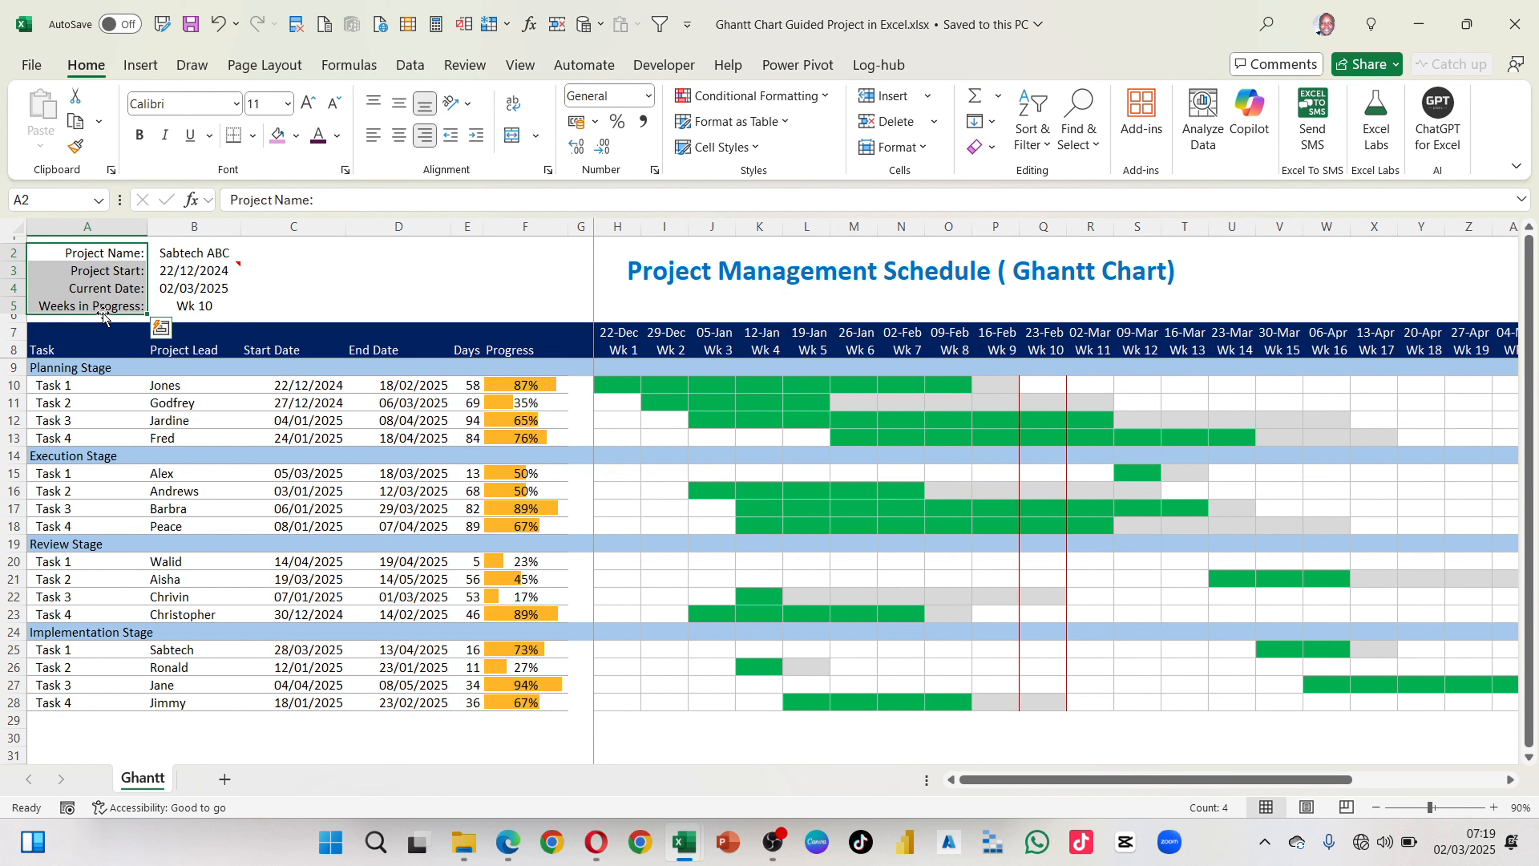
key("ctrl+c")
key("alt+Tab")
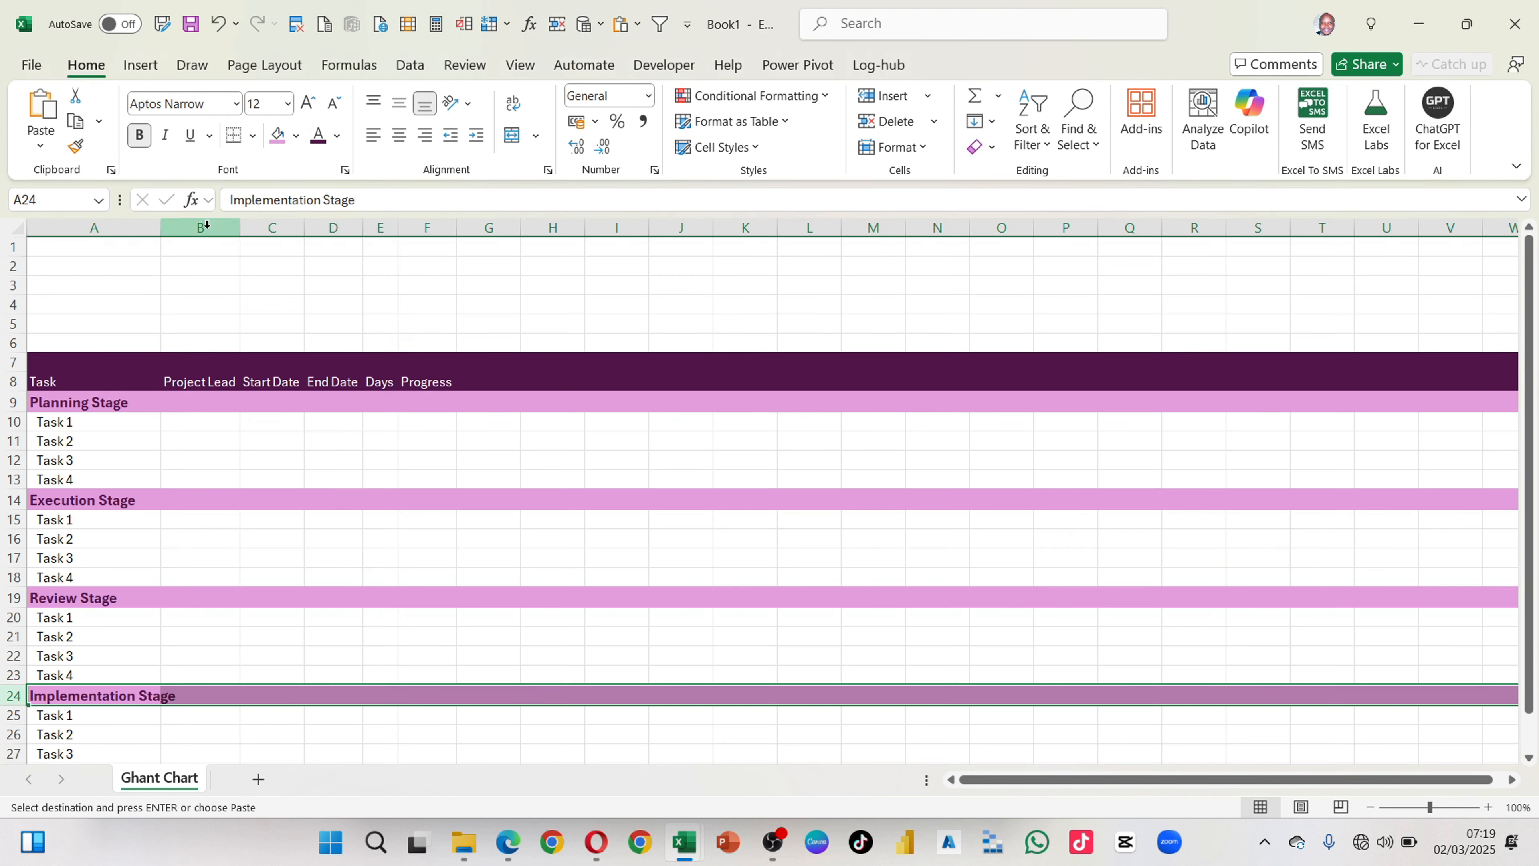
left_click(130, 263)
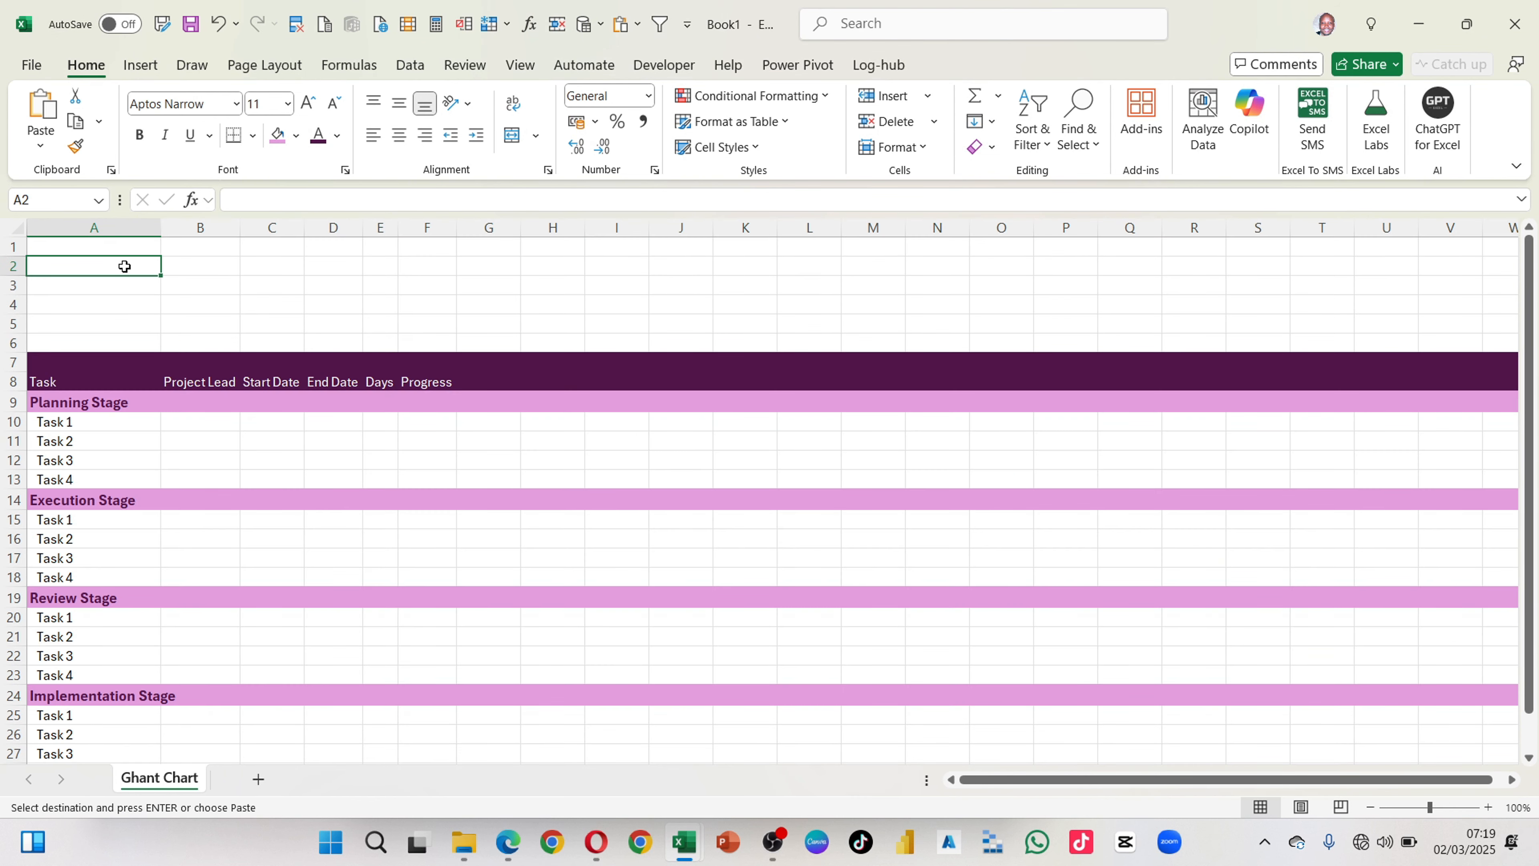
key("ctrl+v")
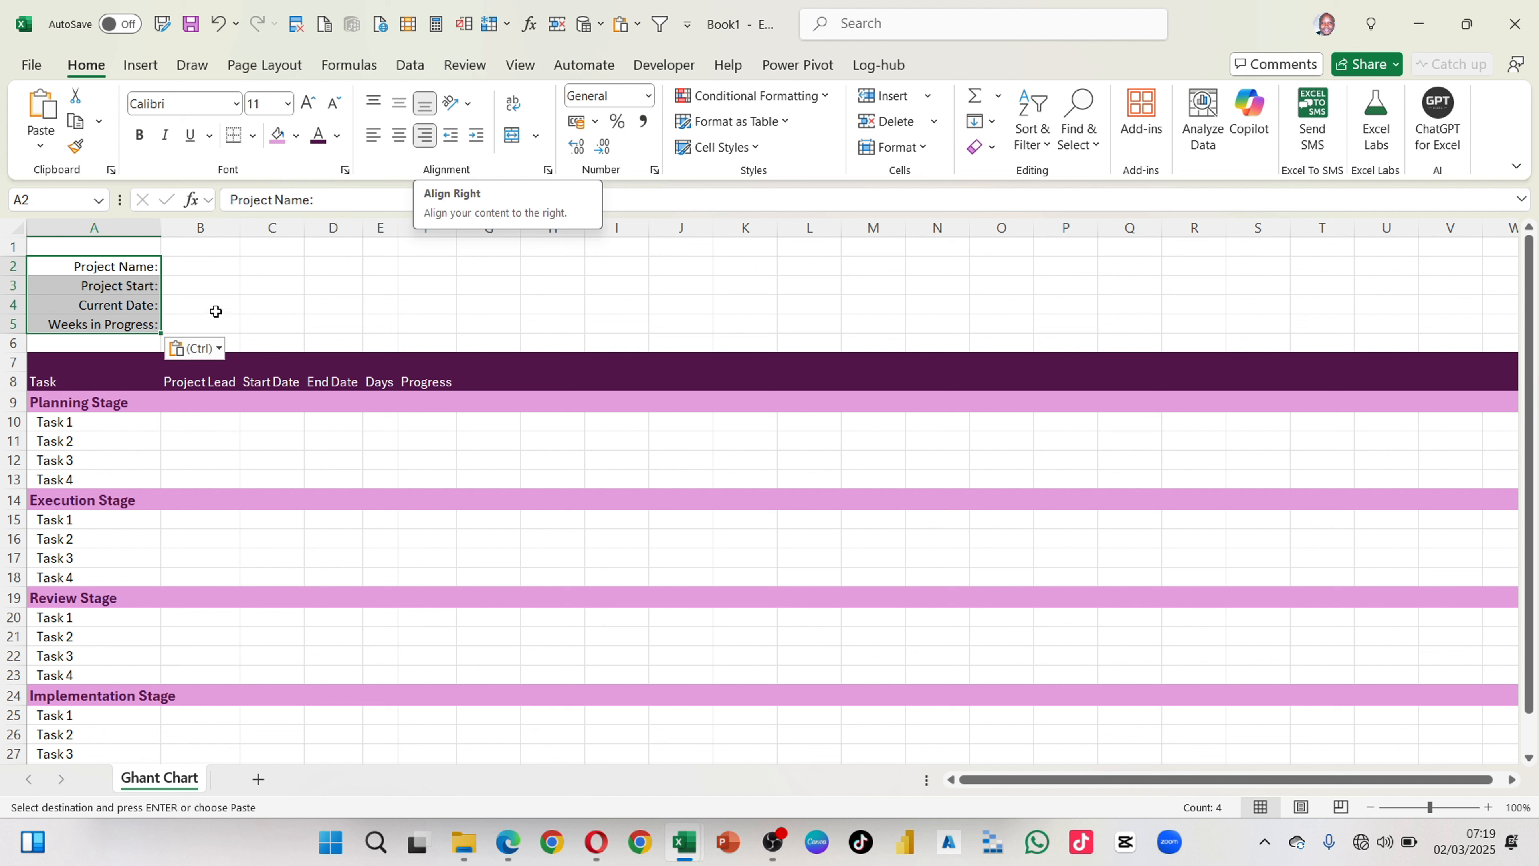
Step: Enter Ghant Session as the project name in B2 and widen column B slightly to fit it
left_click(190, 261)
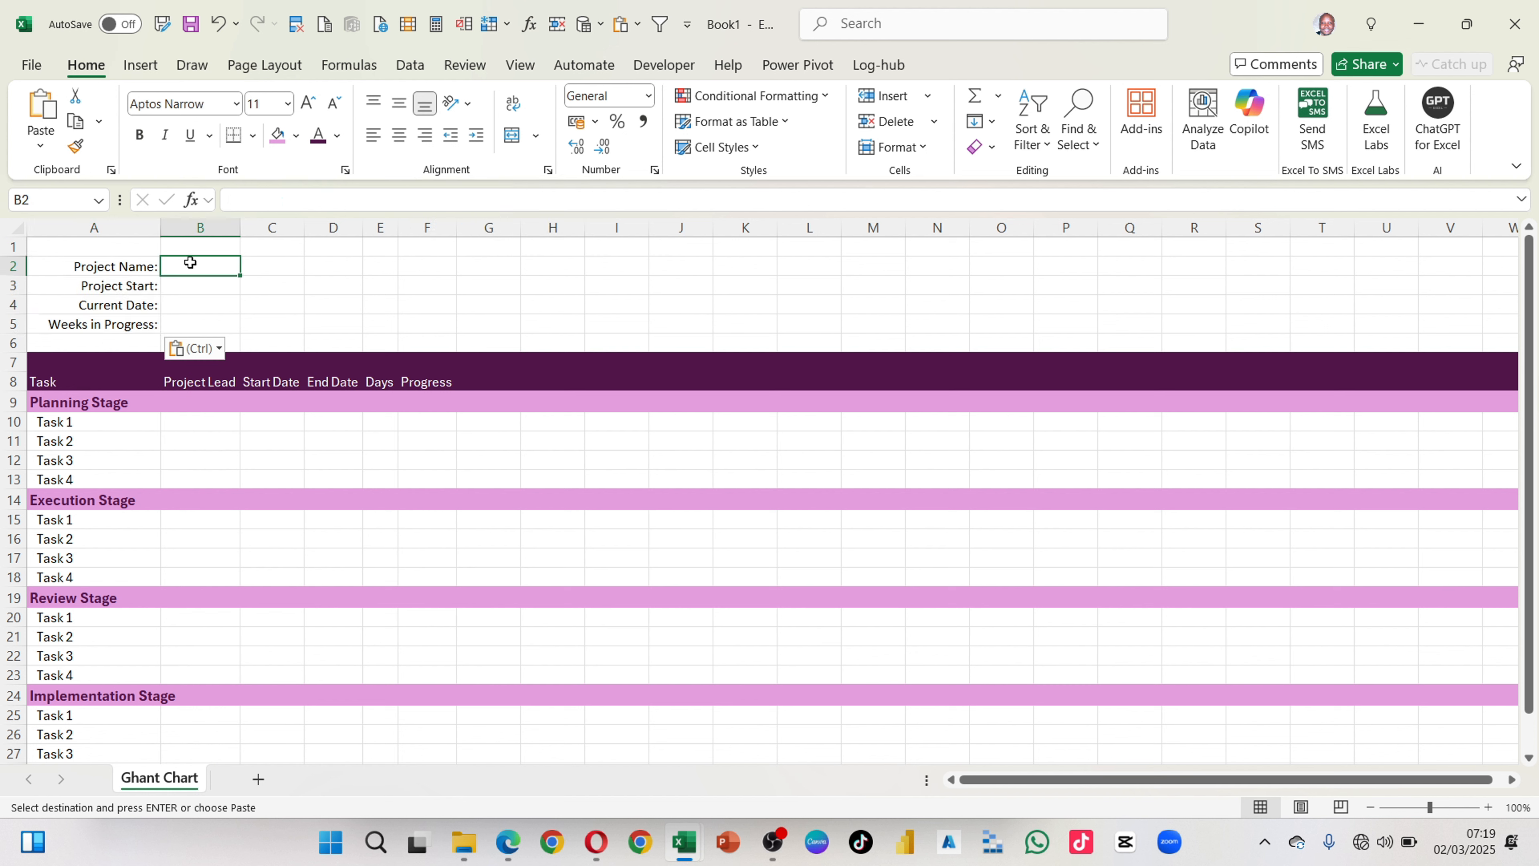
type("Gh")
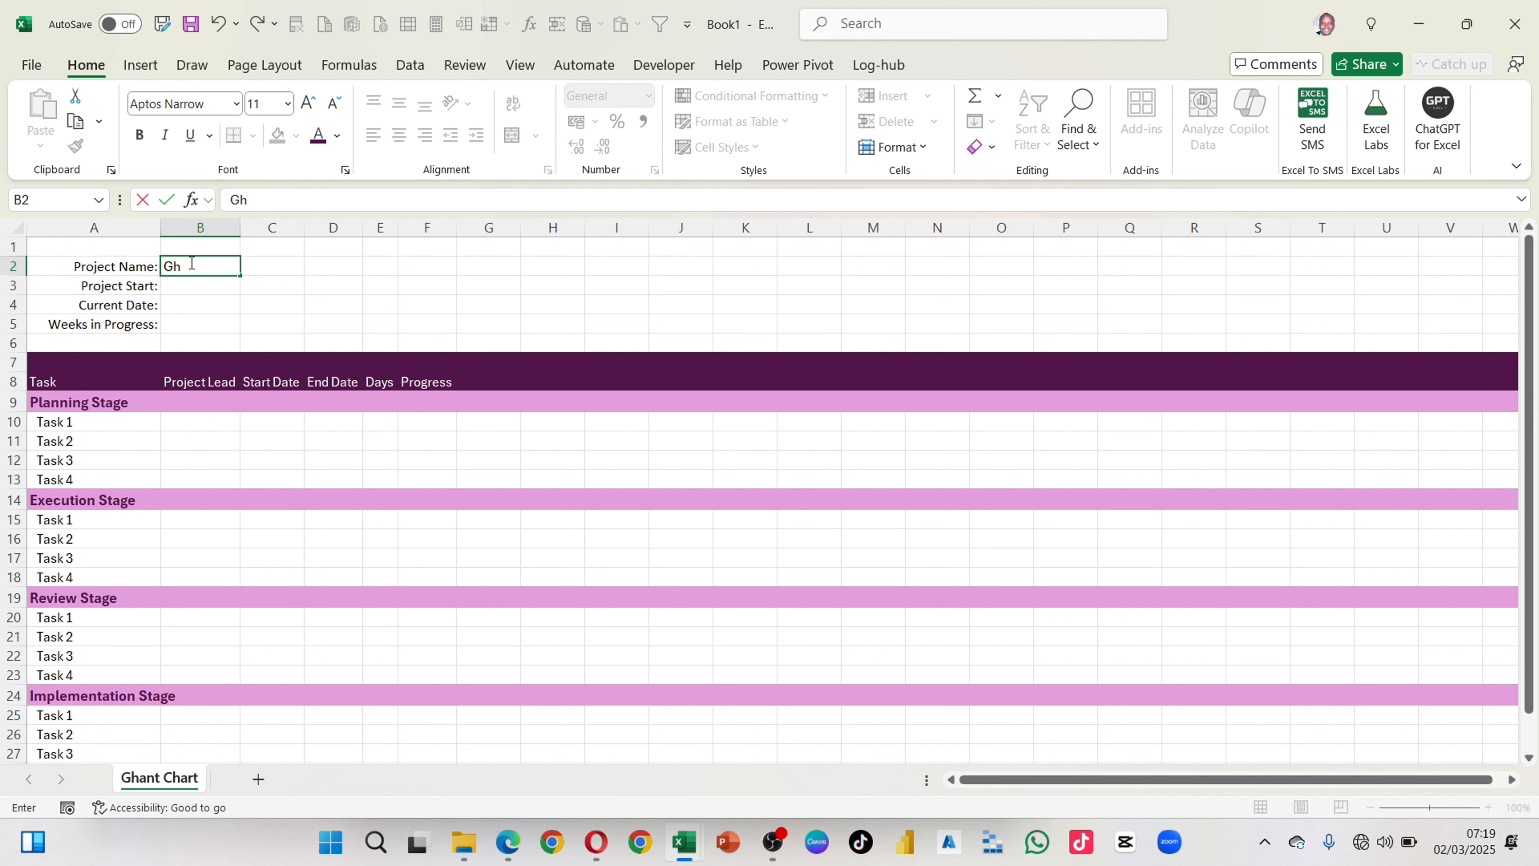
type("ant Session")
double_click(224, 267)
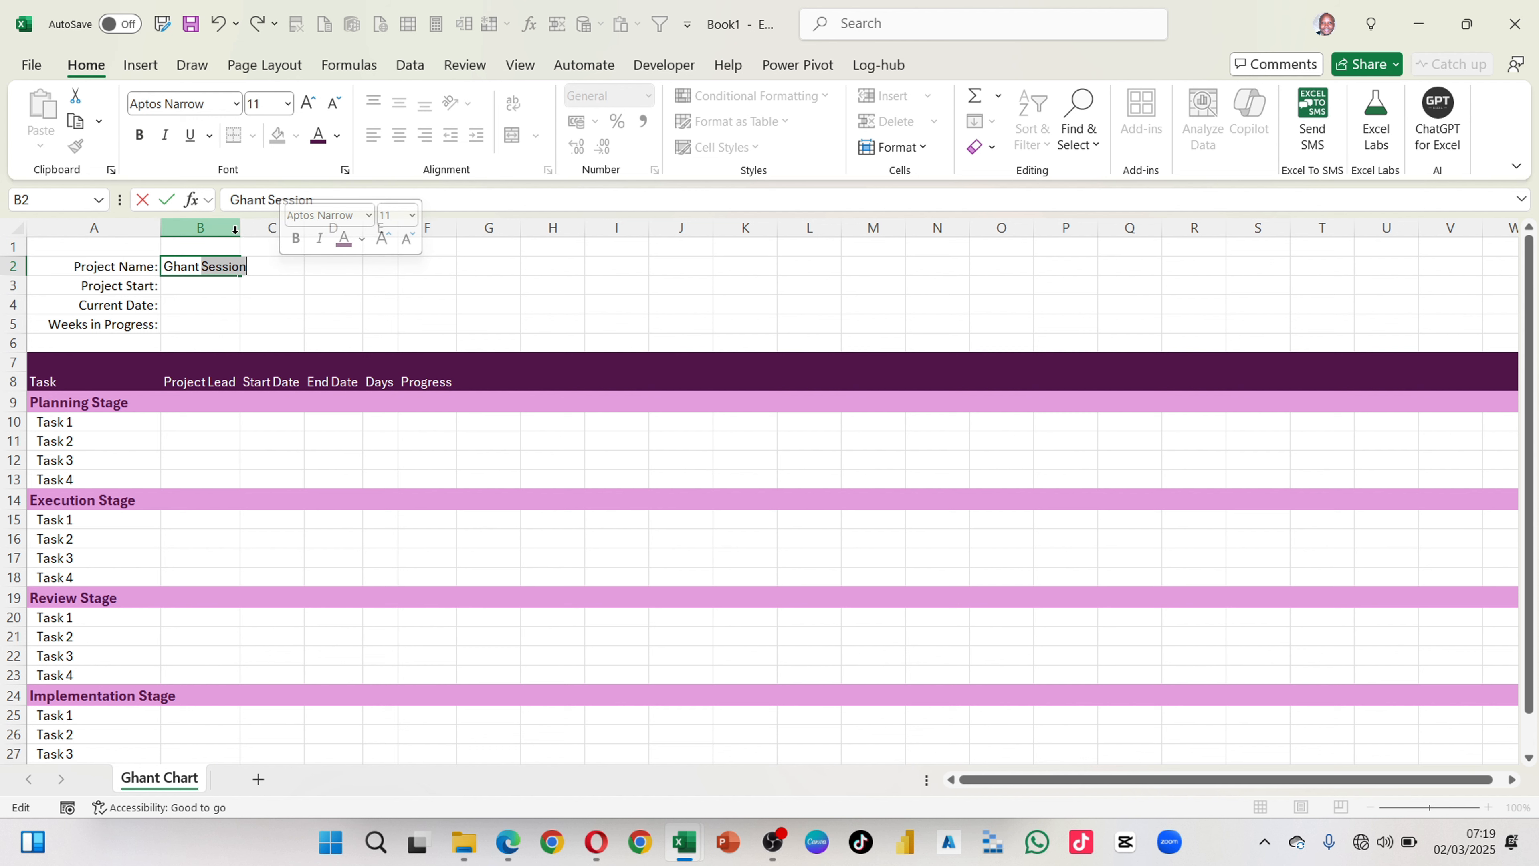
left_click_drag(241, 230, 251, 230)
Step: Copy the project start date 22/12/2024 from the example workbook and paste it as a value into B3
left_click(222, 296)
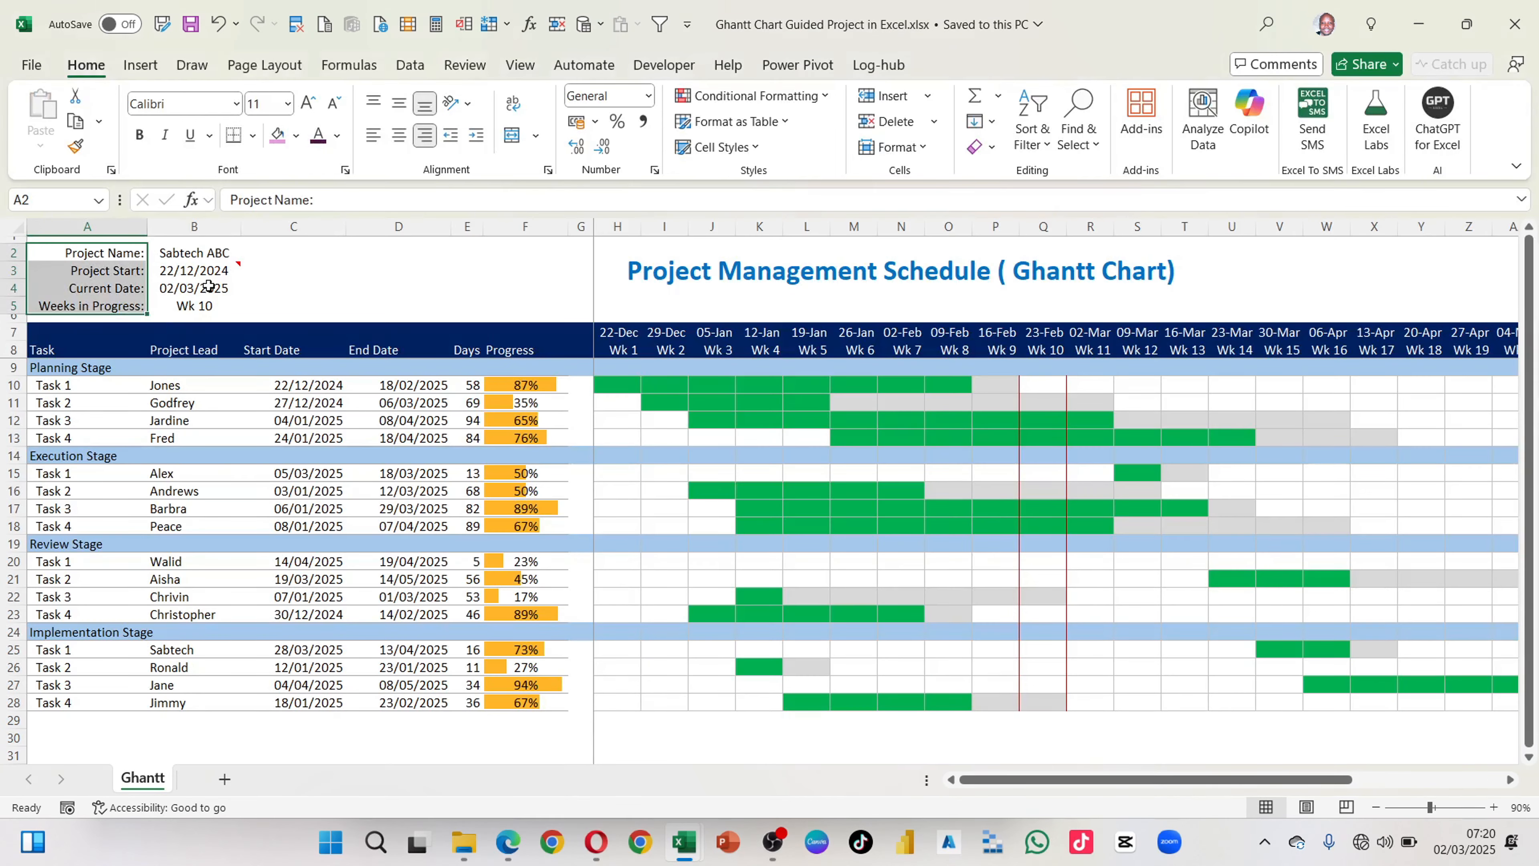
mouse_move(189, 280)
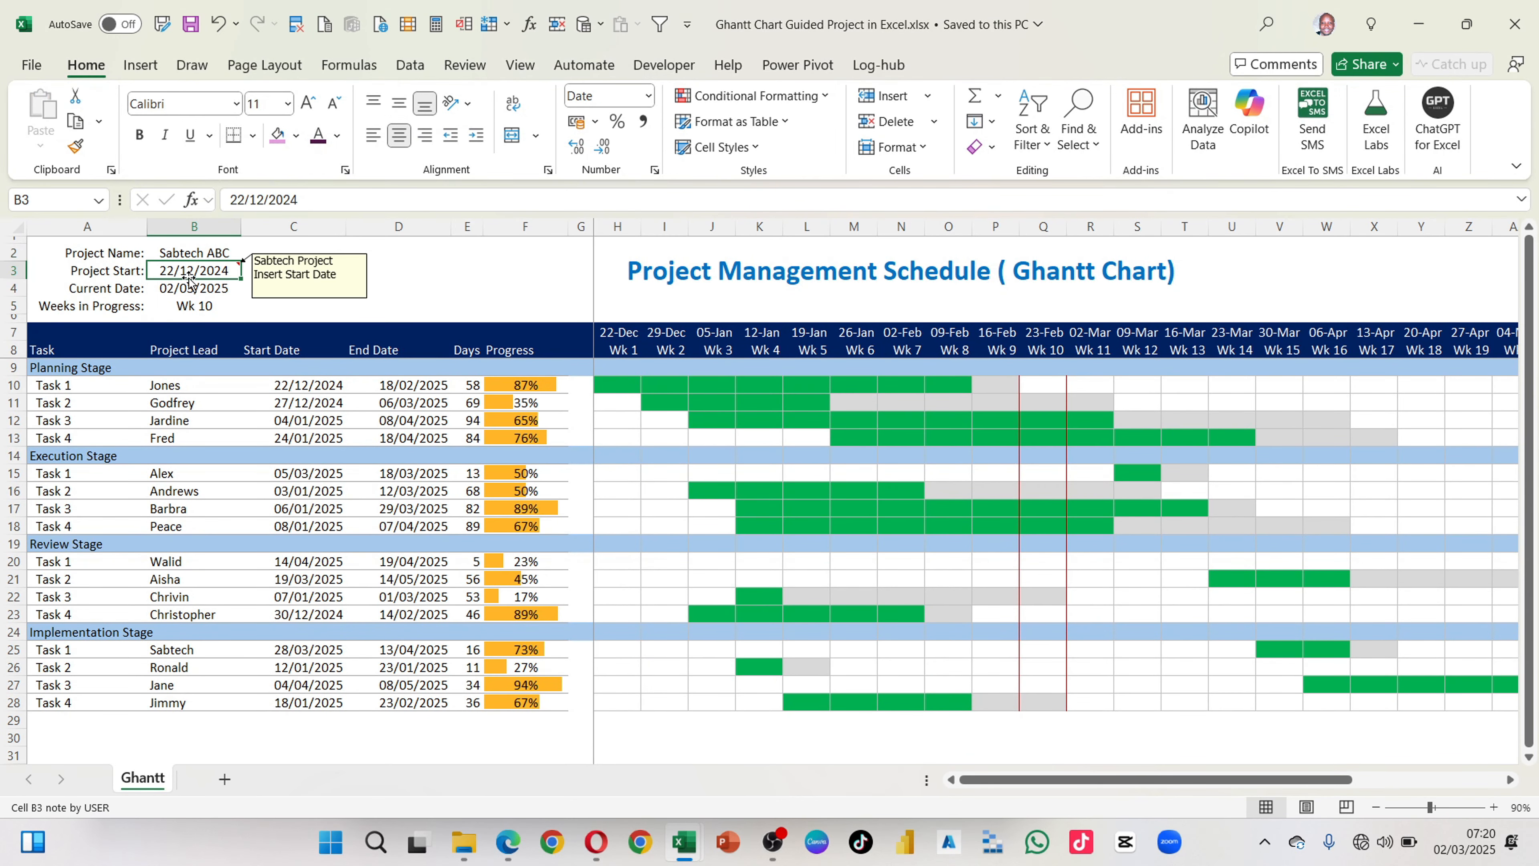
key("ctrl+c")
key("alt+Tab")
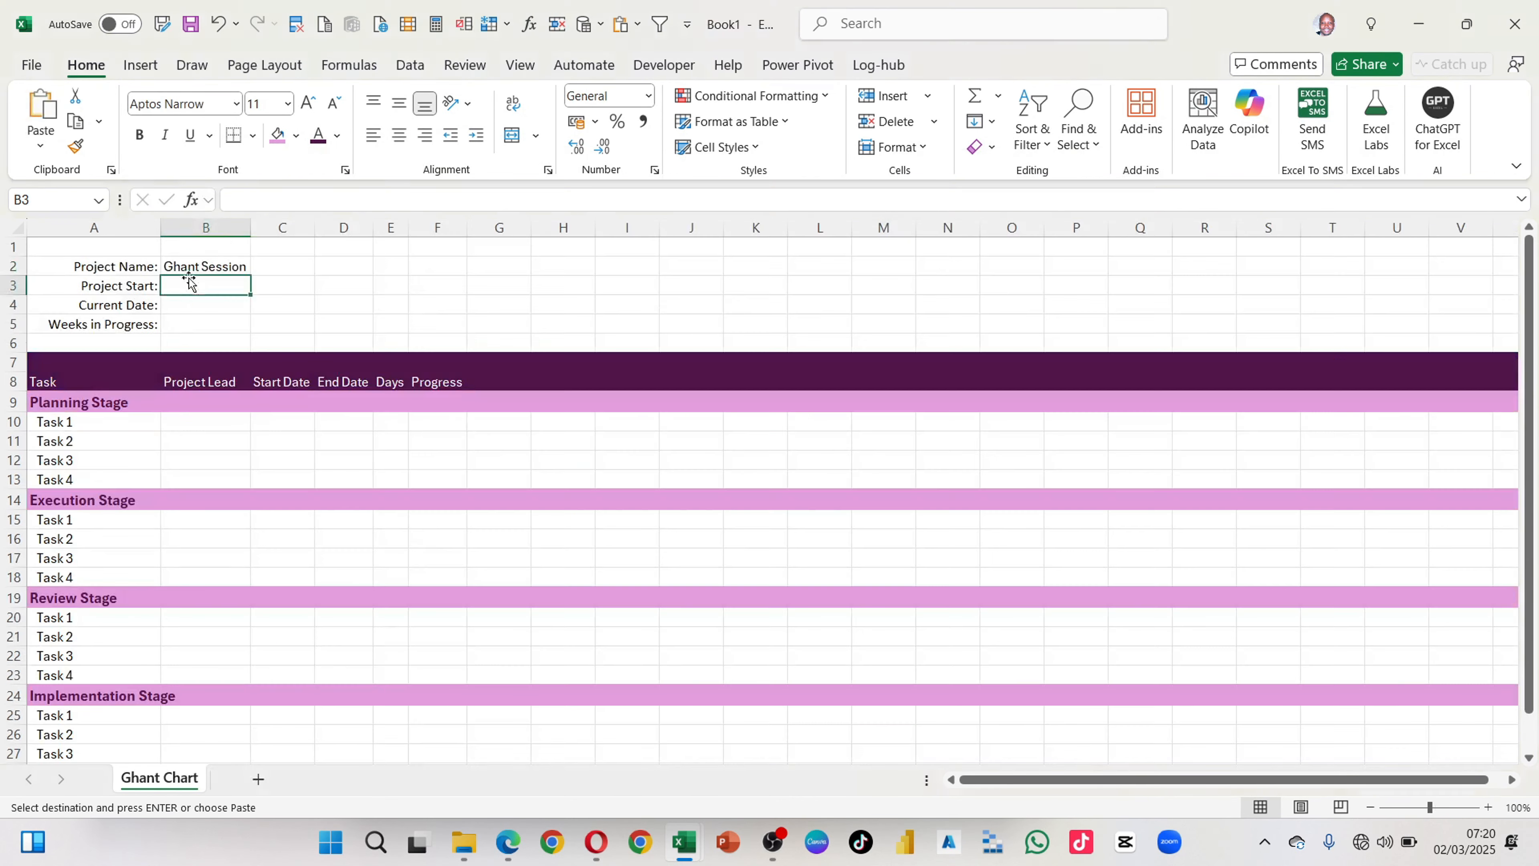
key("ctrl+v")
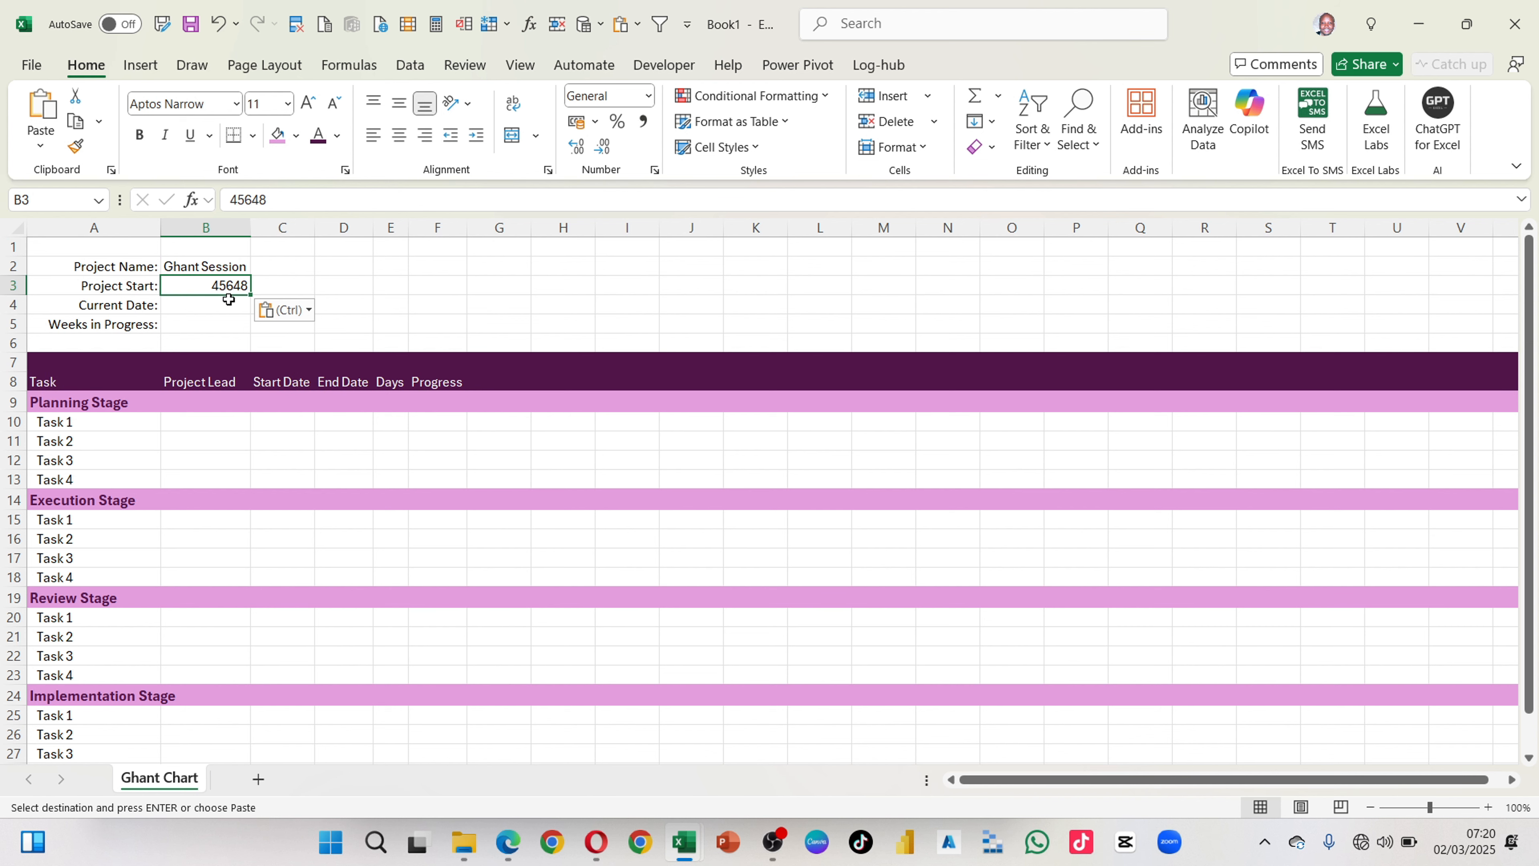
Step: Format the project start cell B3 as a date of the 14/03/2012 type without the asterisk
key("ctrl+1")
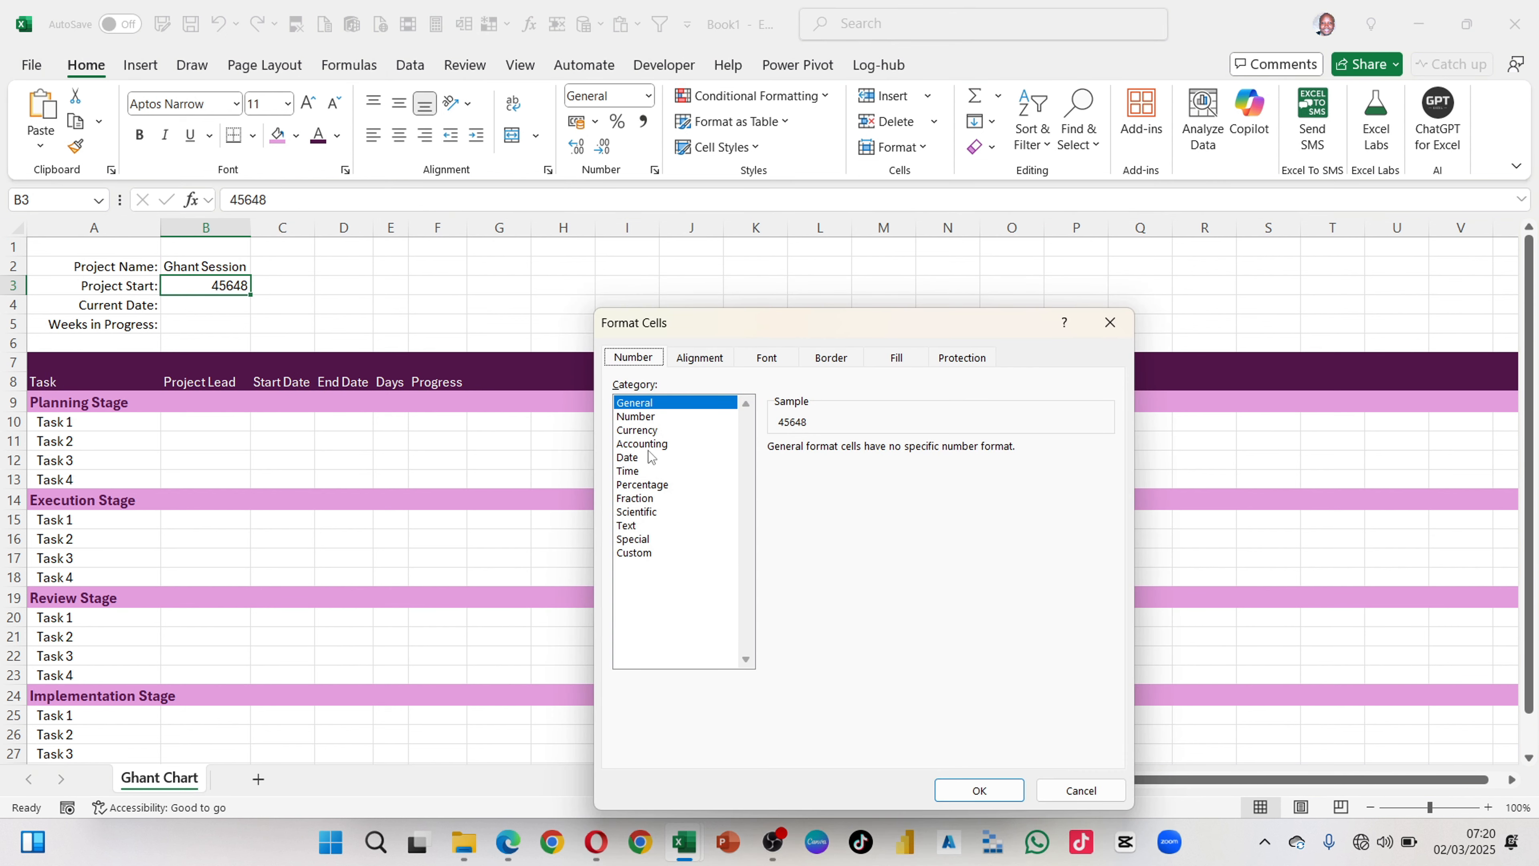
left_click(634, 458)
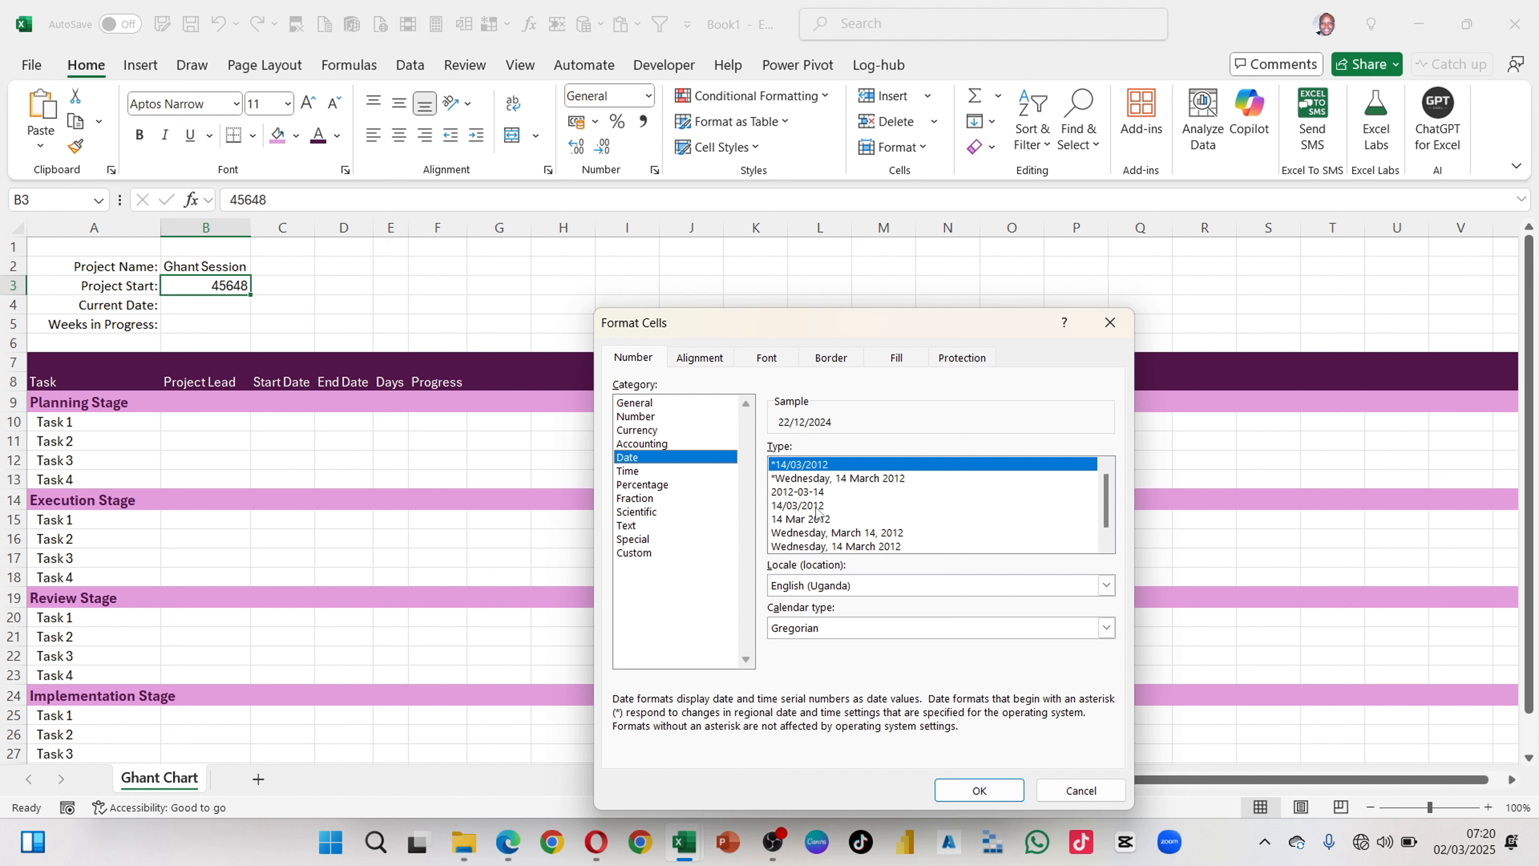
left_click(803, 508)
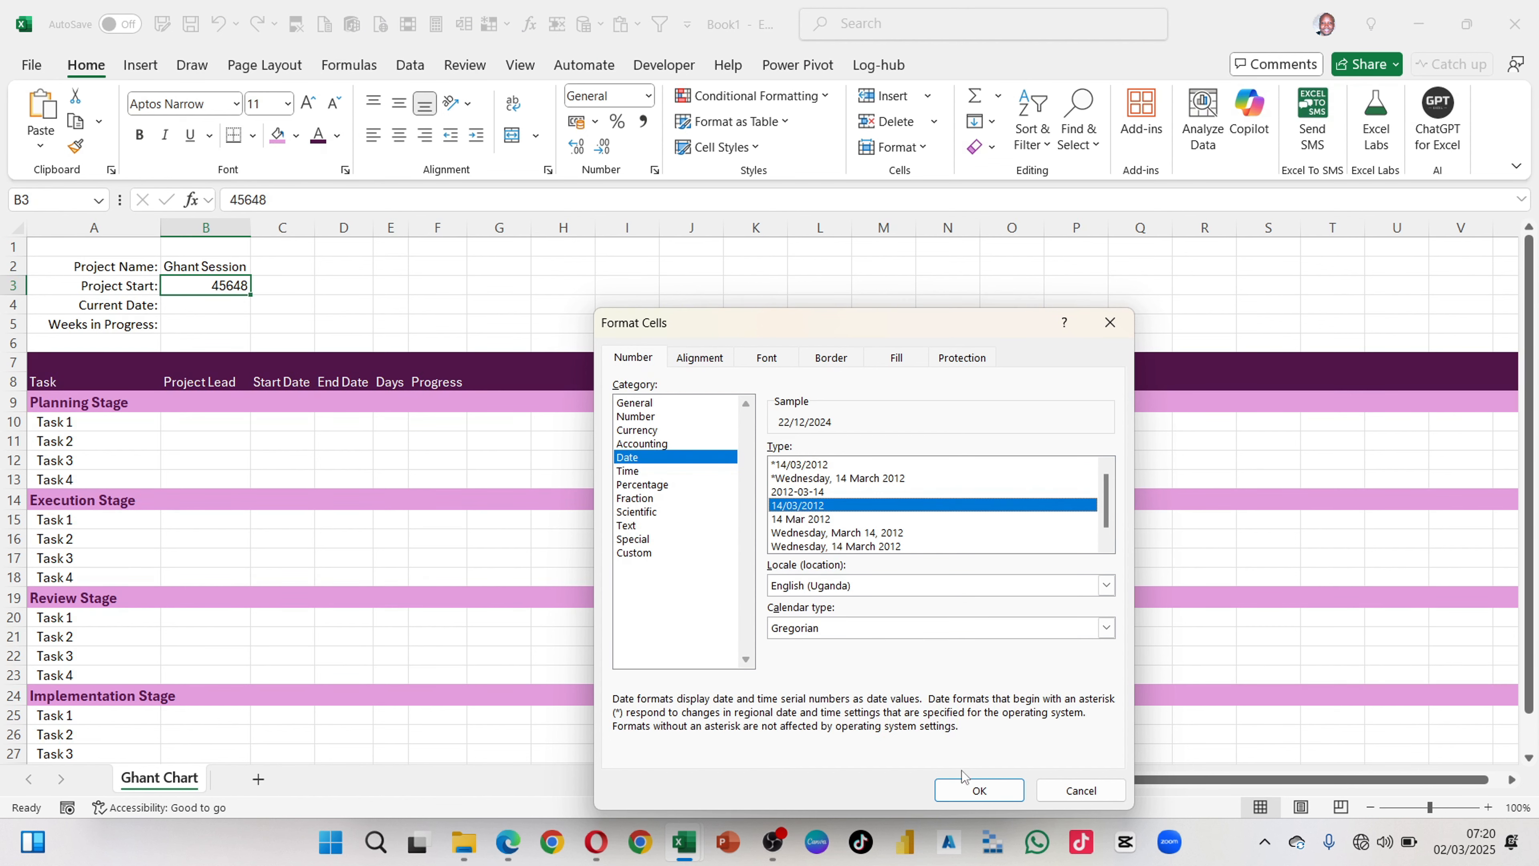
left_click(978, 790)
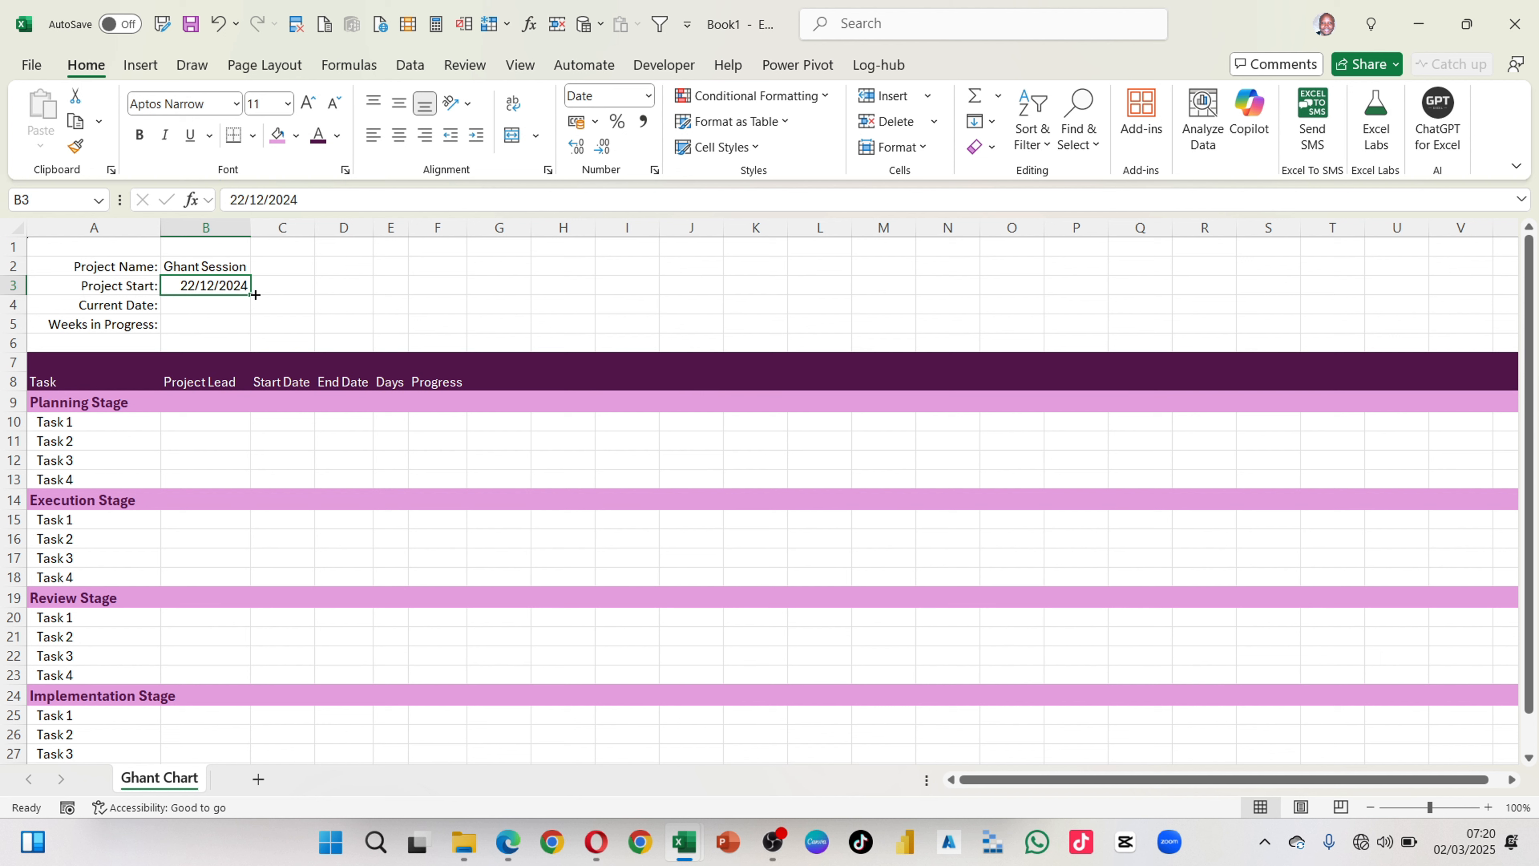
Step: Enter the formula =TODAY() in B4 as the current date
left_click(211, 304)
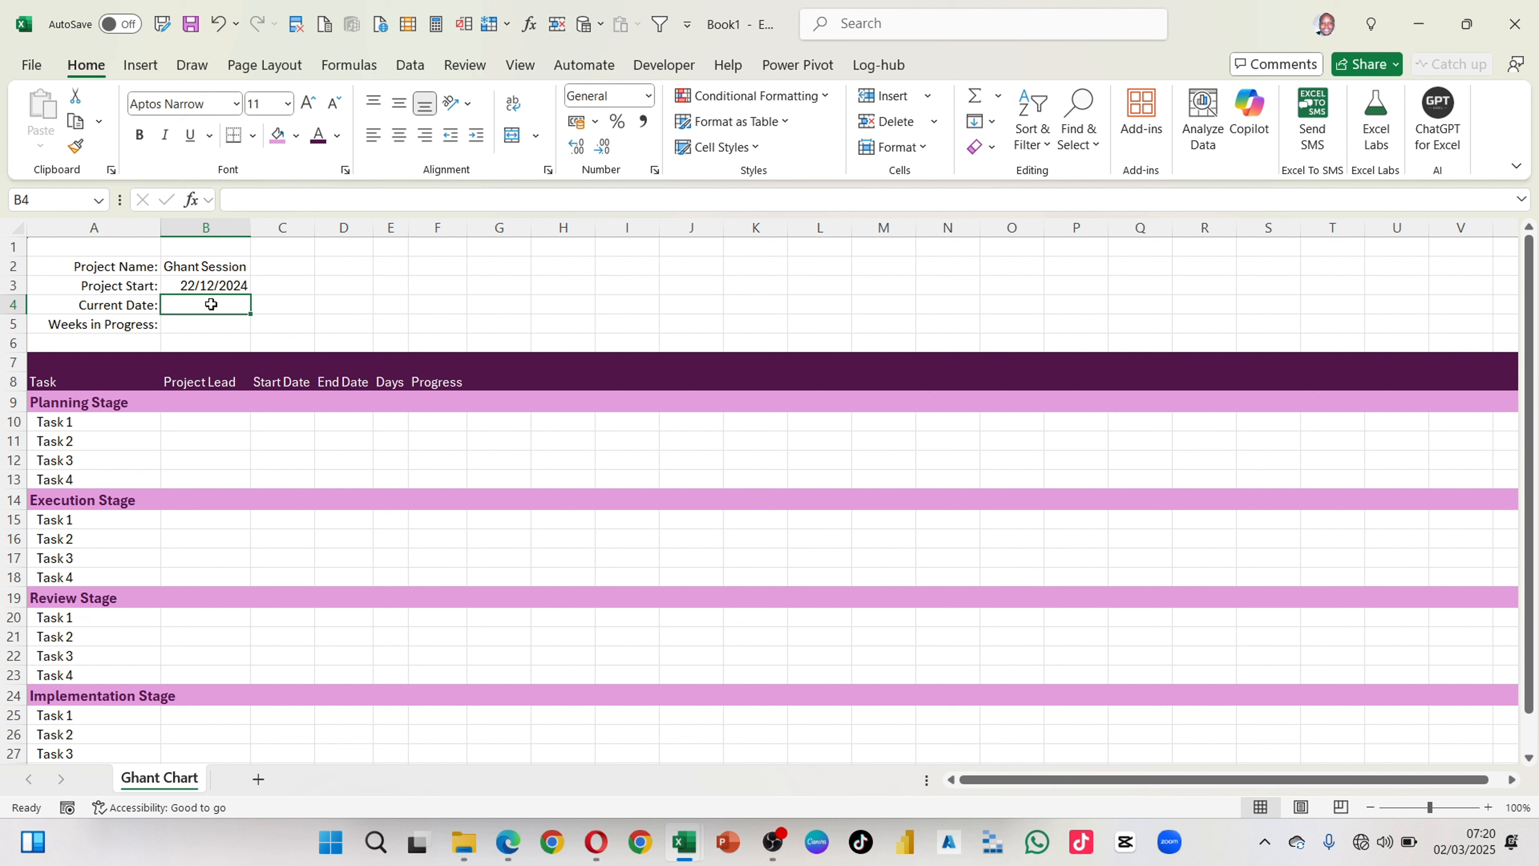
type("=ta")
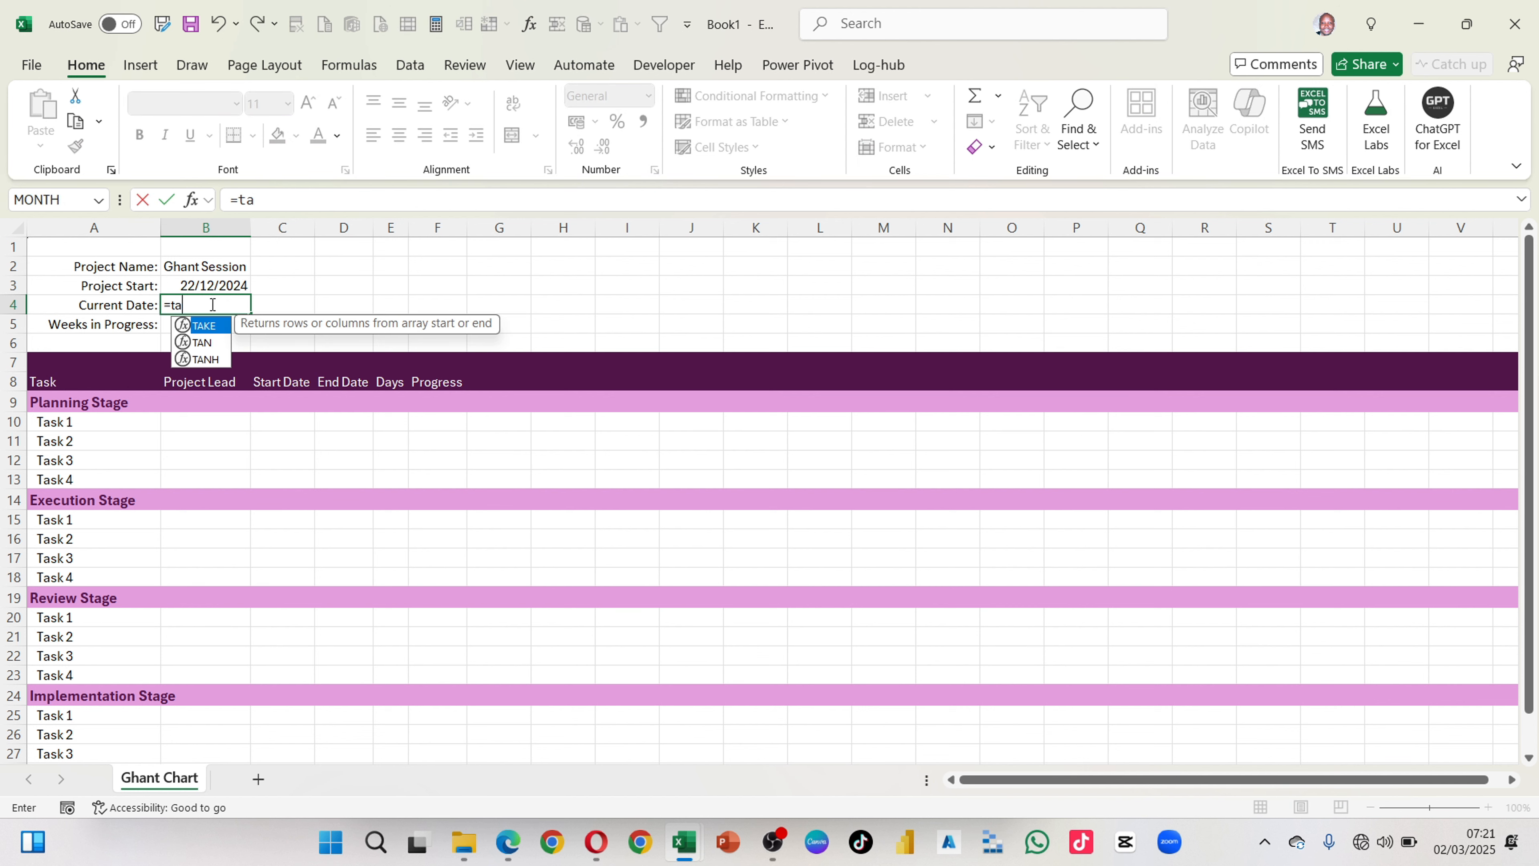
key("BackSpace")
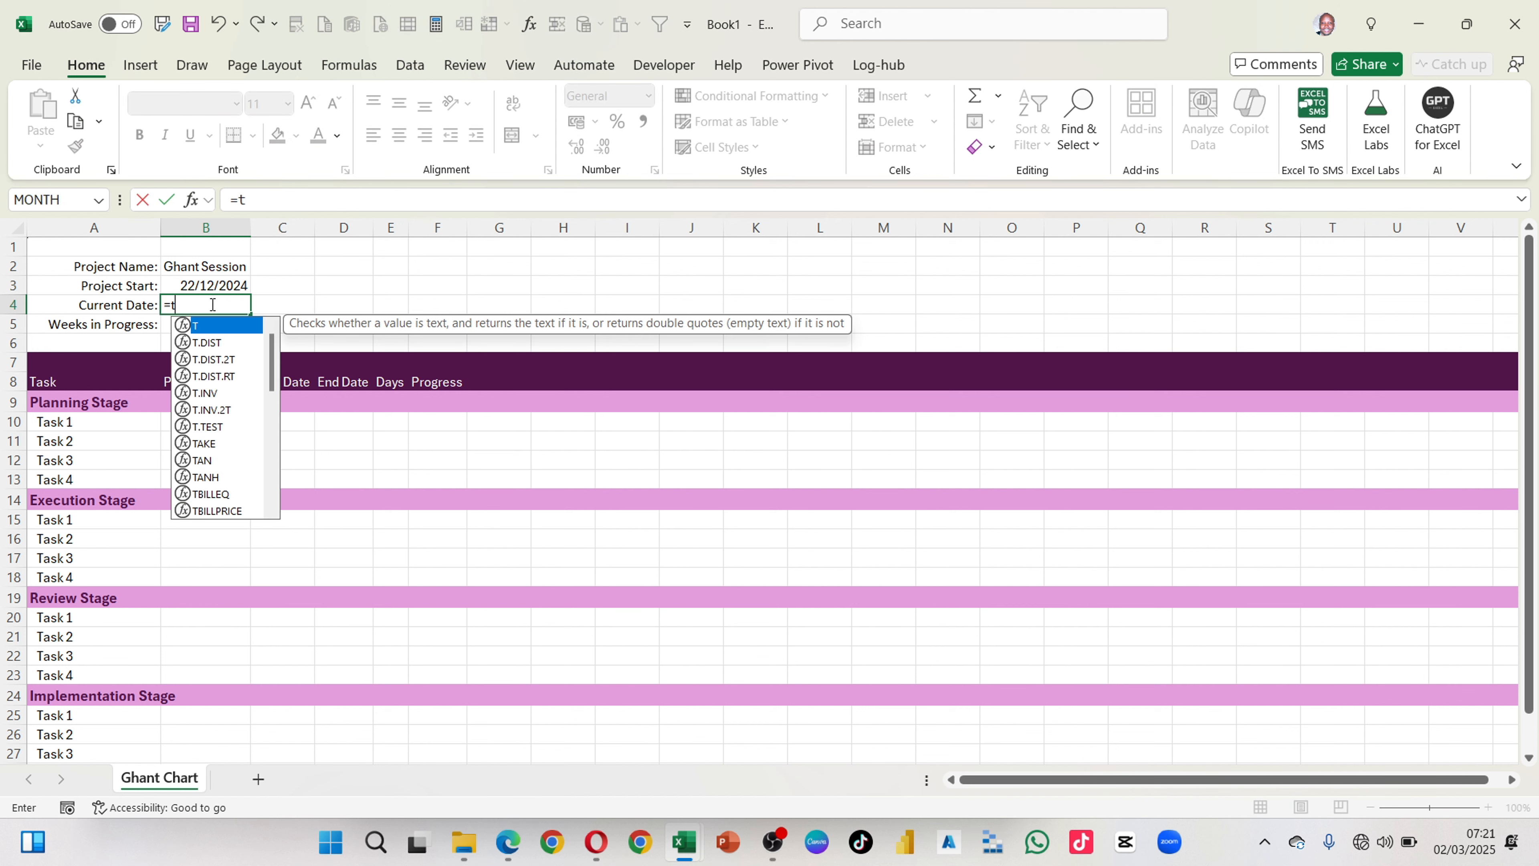
type("oda")
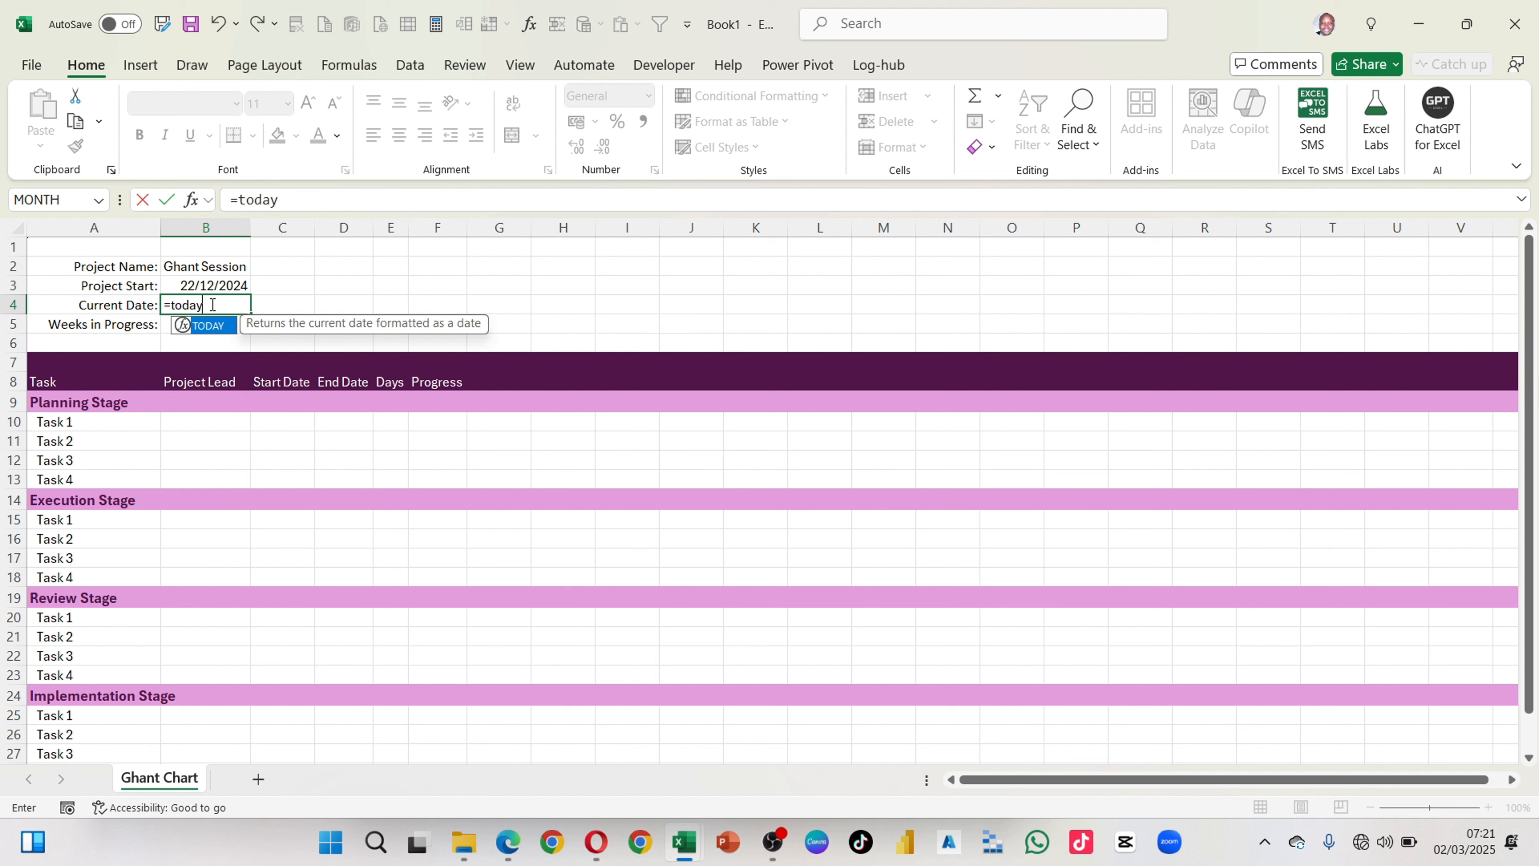
type("y")
key("Tab")
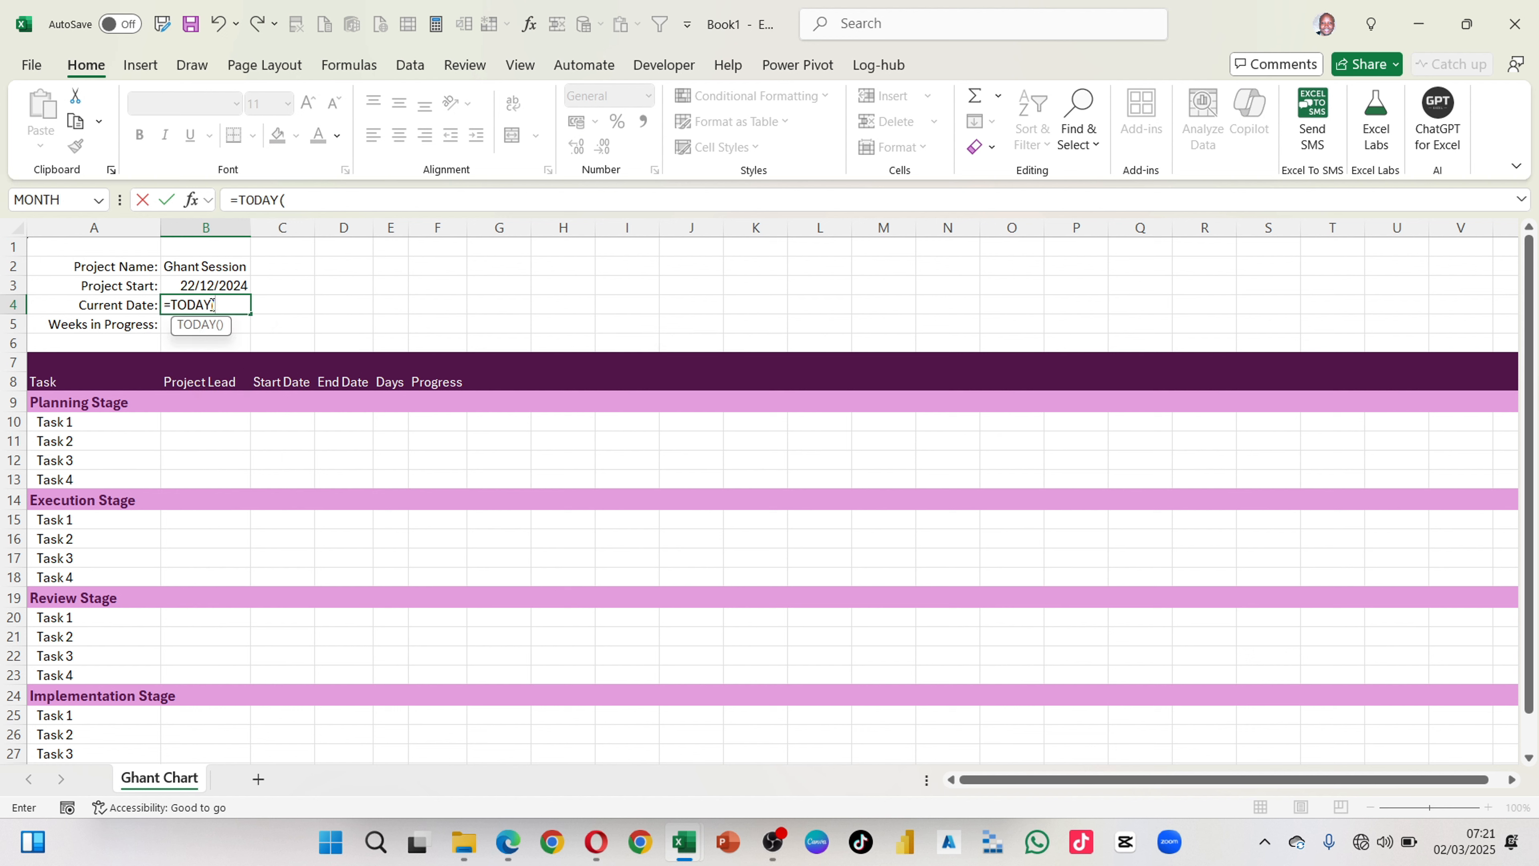
type(")")
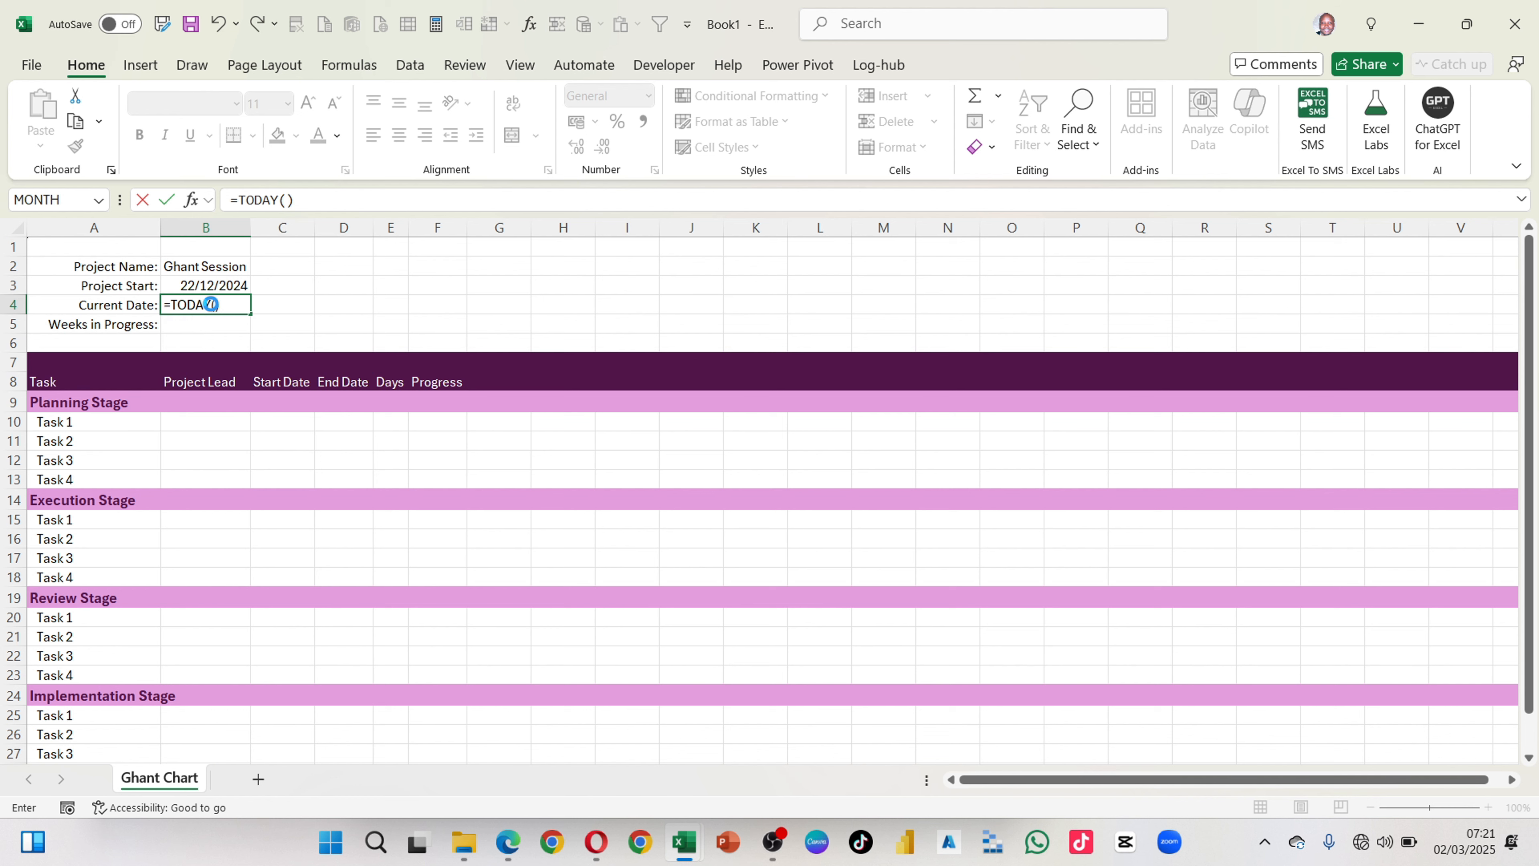
key("Return")
left_click(243, 305)
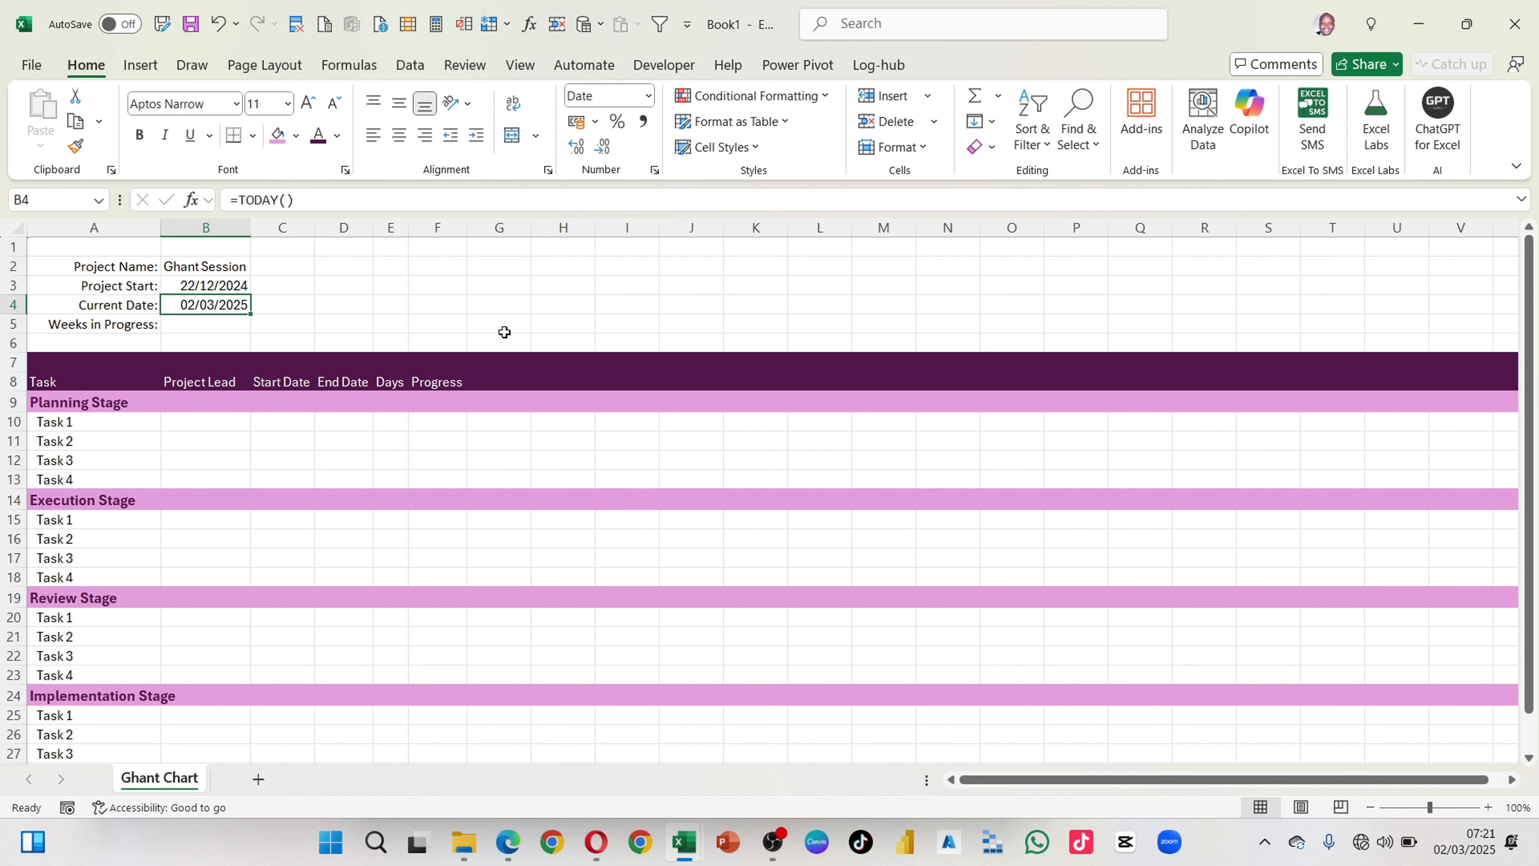
Step: Enter the formula =B4-B3 in B5 to subtract the project start from the current date
left_click(195, 326)
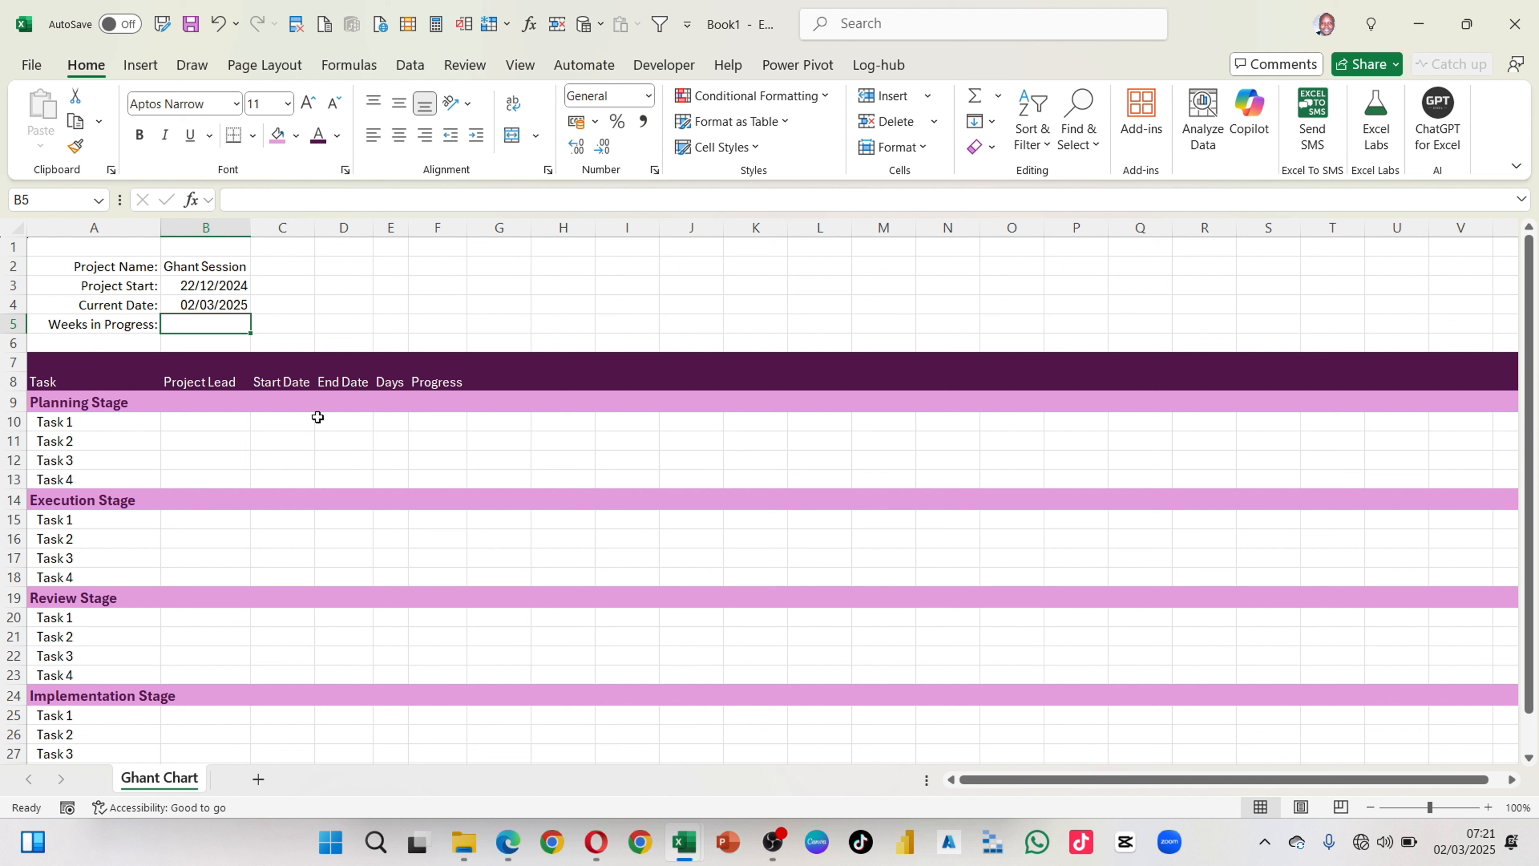
type("=")
key("Up")
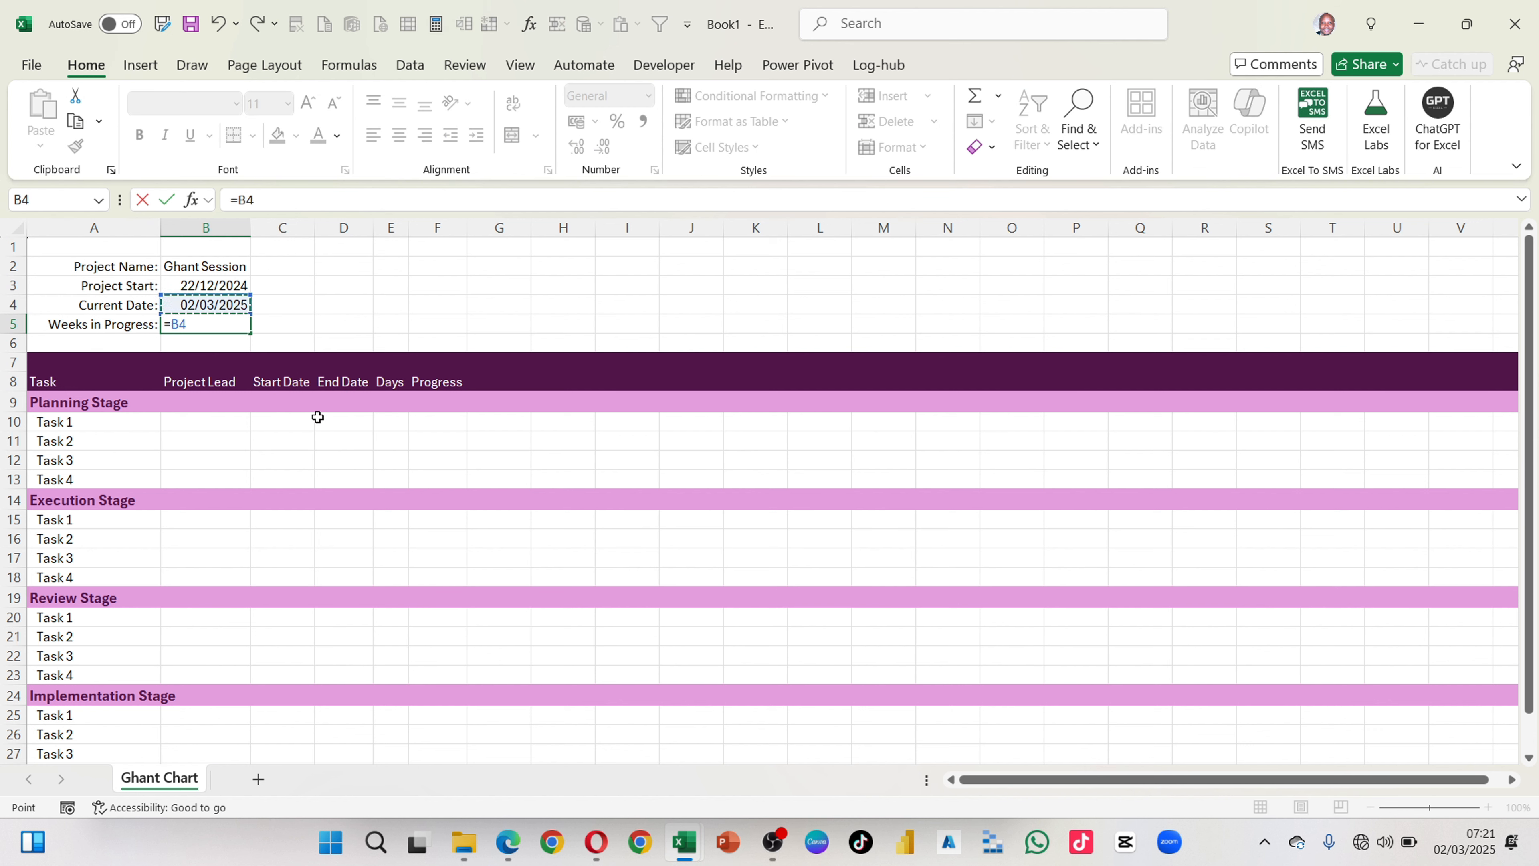
type("-")
key("Up")
key("Up")
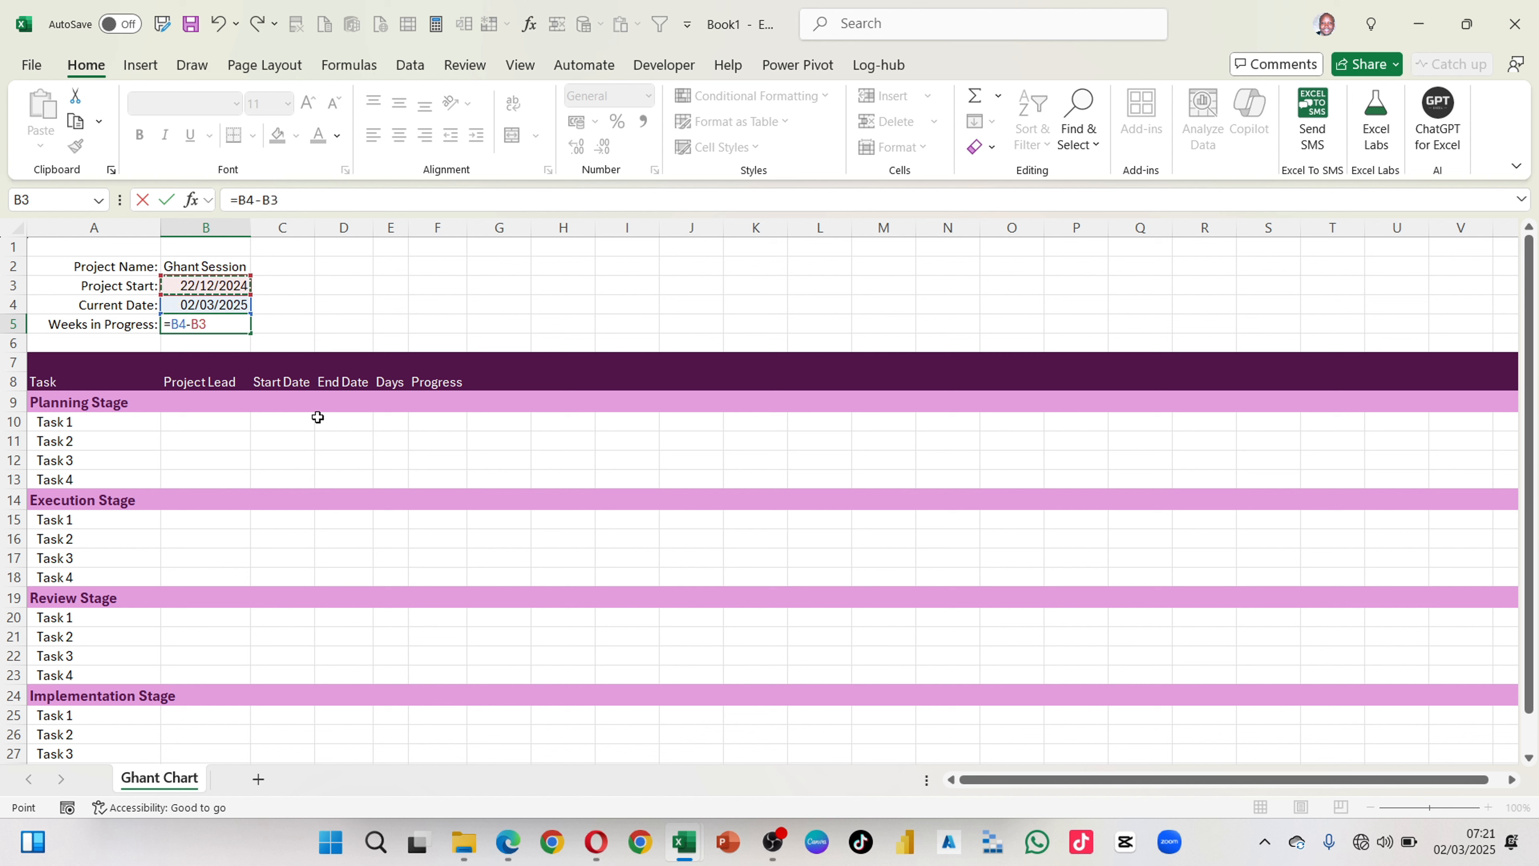
key("Return")
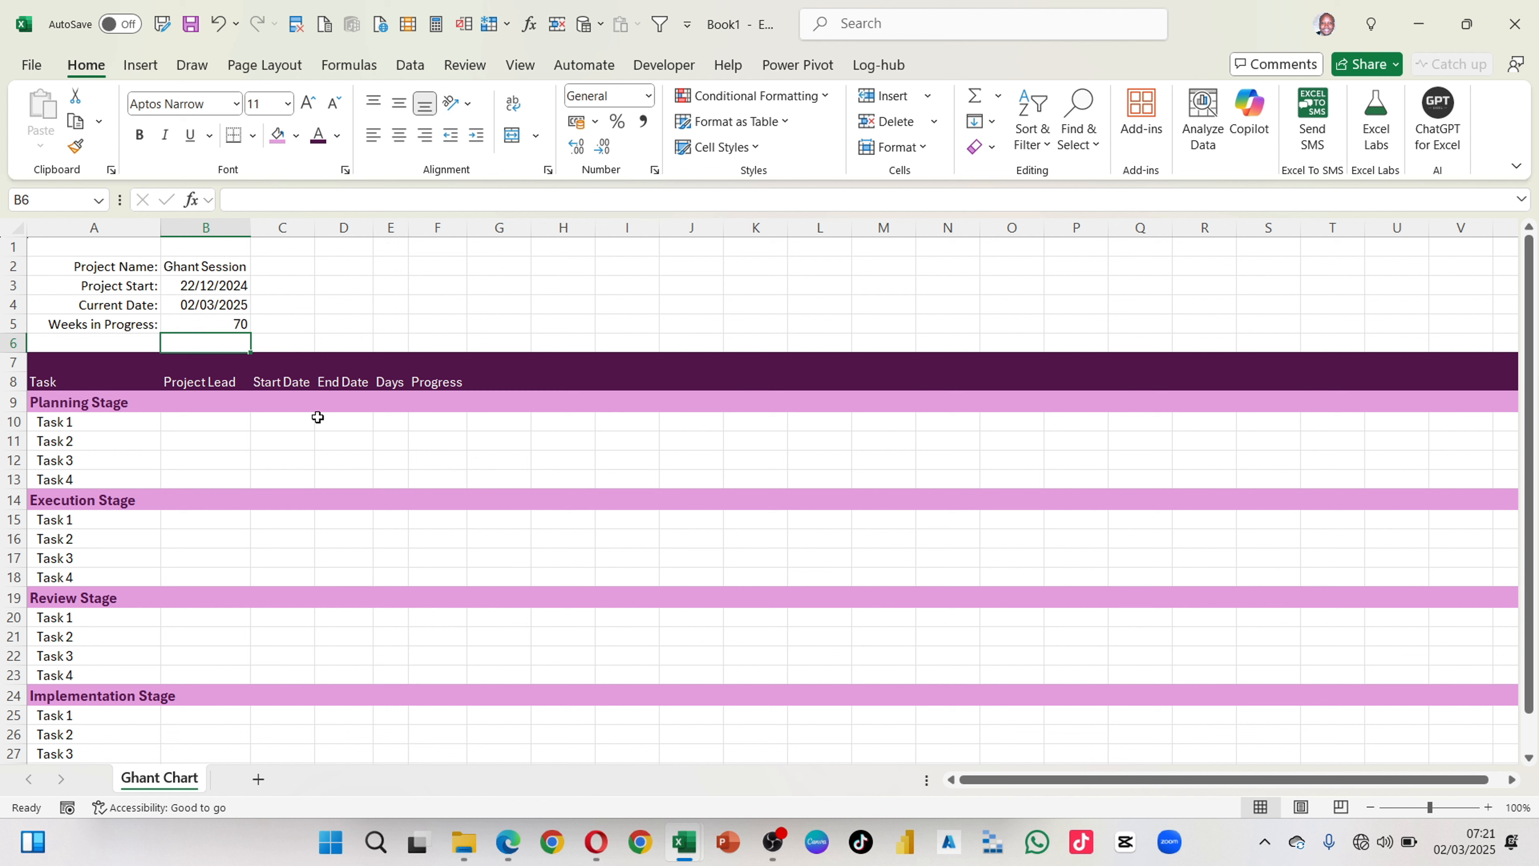
Step: Convert the day difference in B5 to weeks by changing its formula to =(B4-B3)/7
left_click(243, 331)
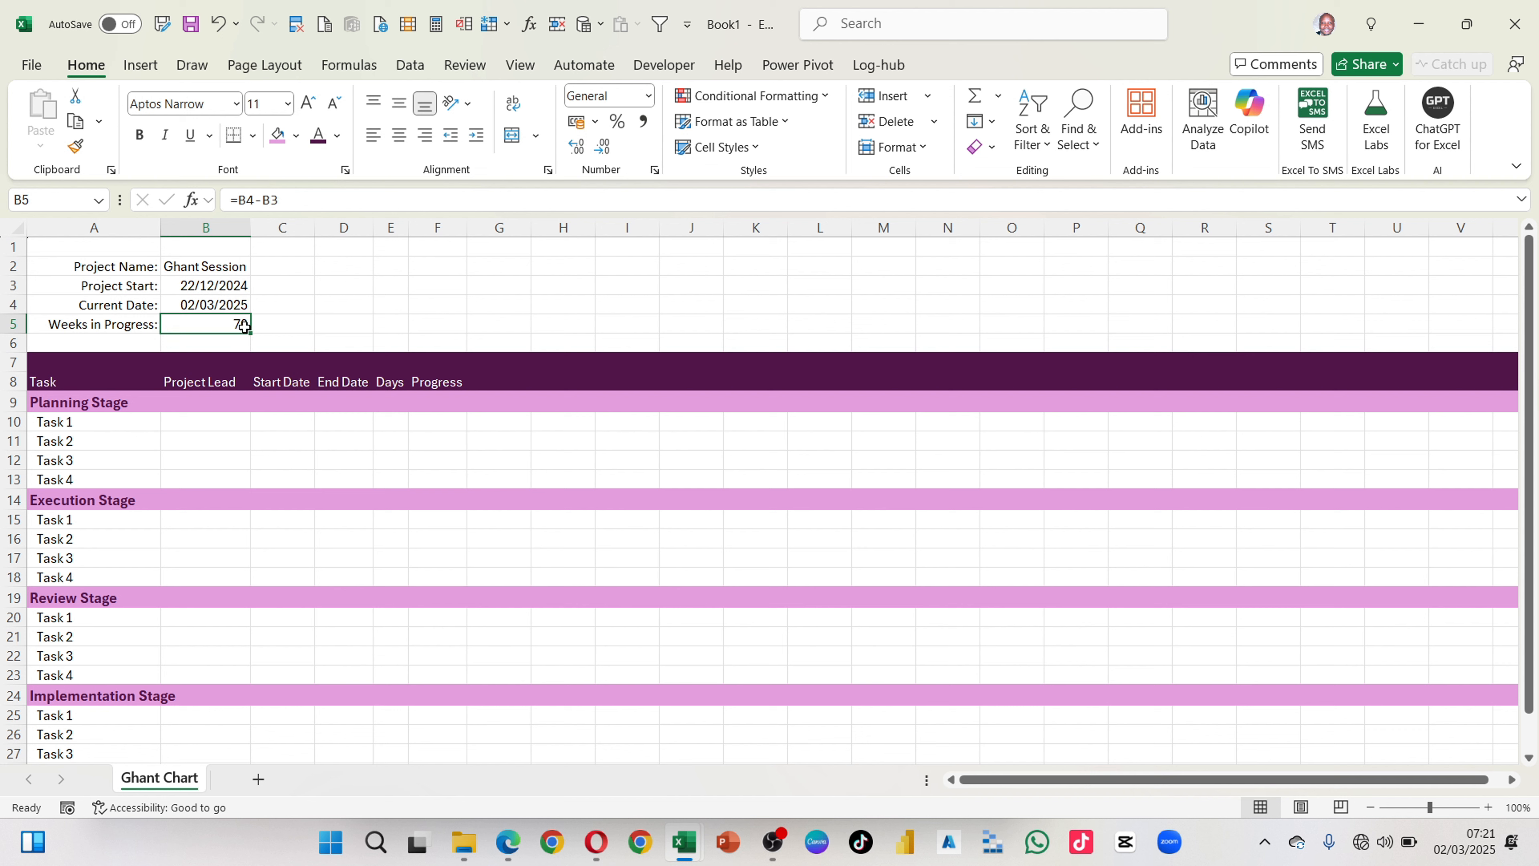
left_click(236, 200)
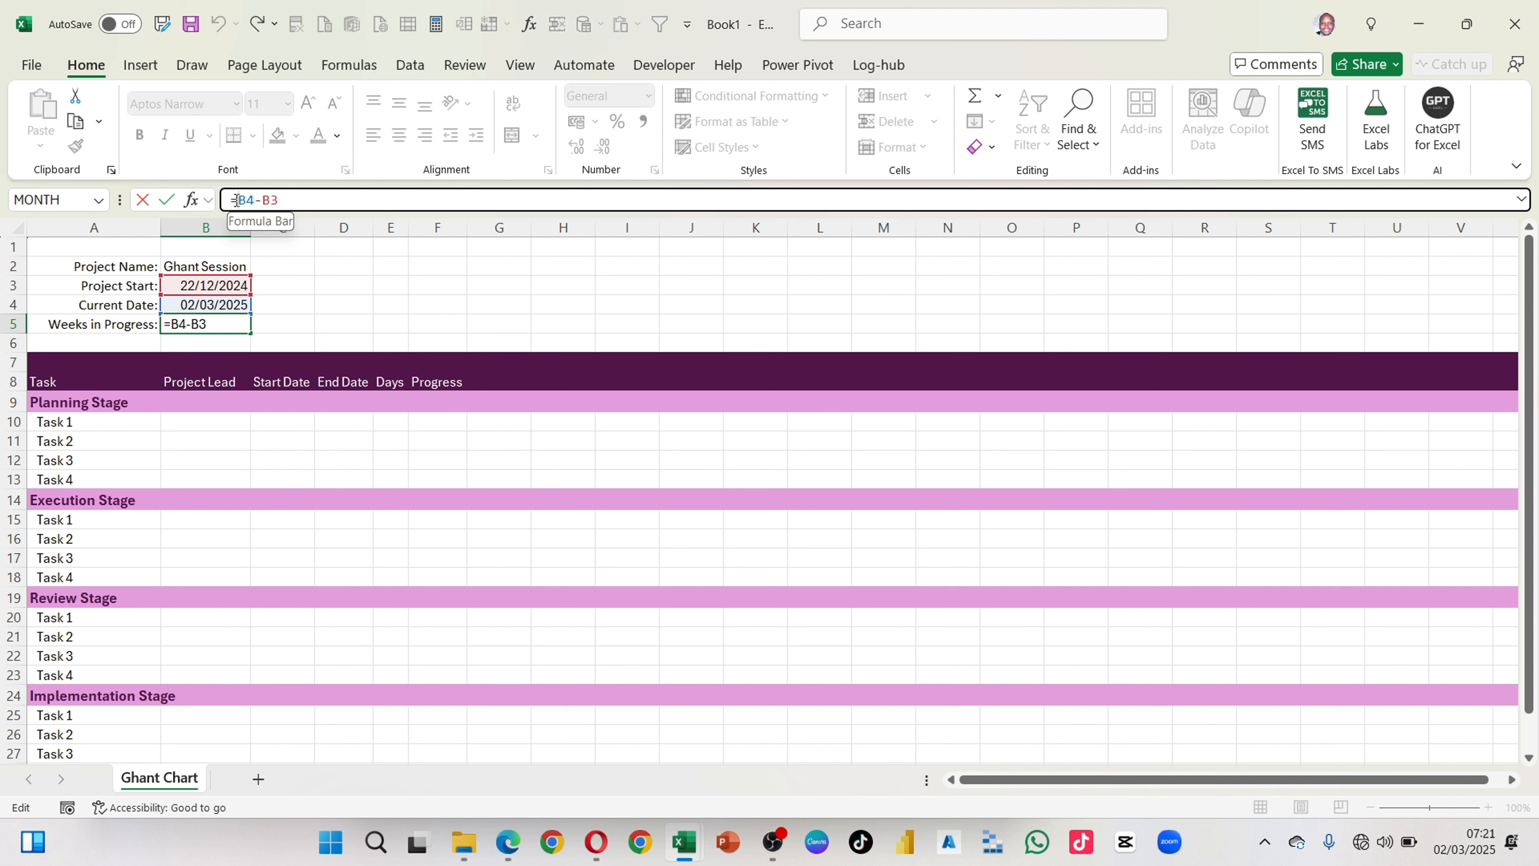
type("(")
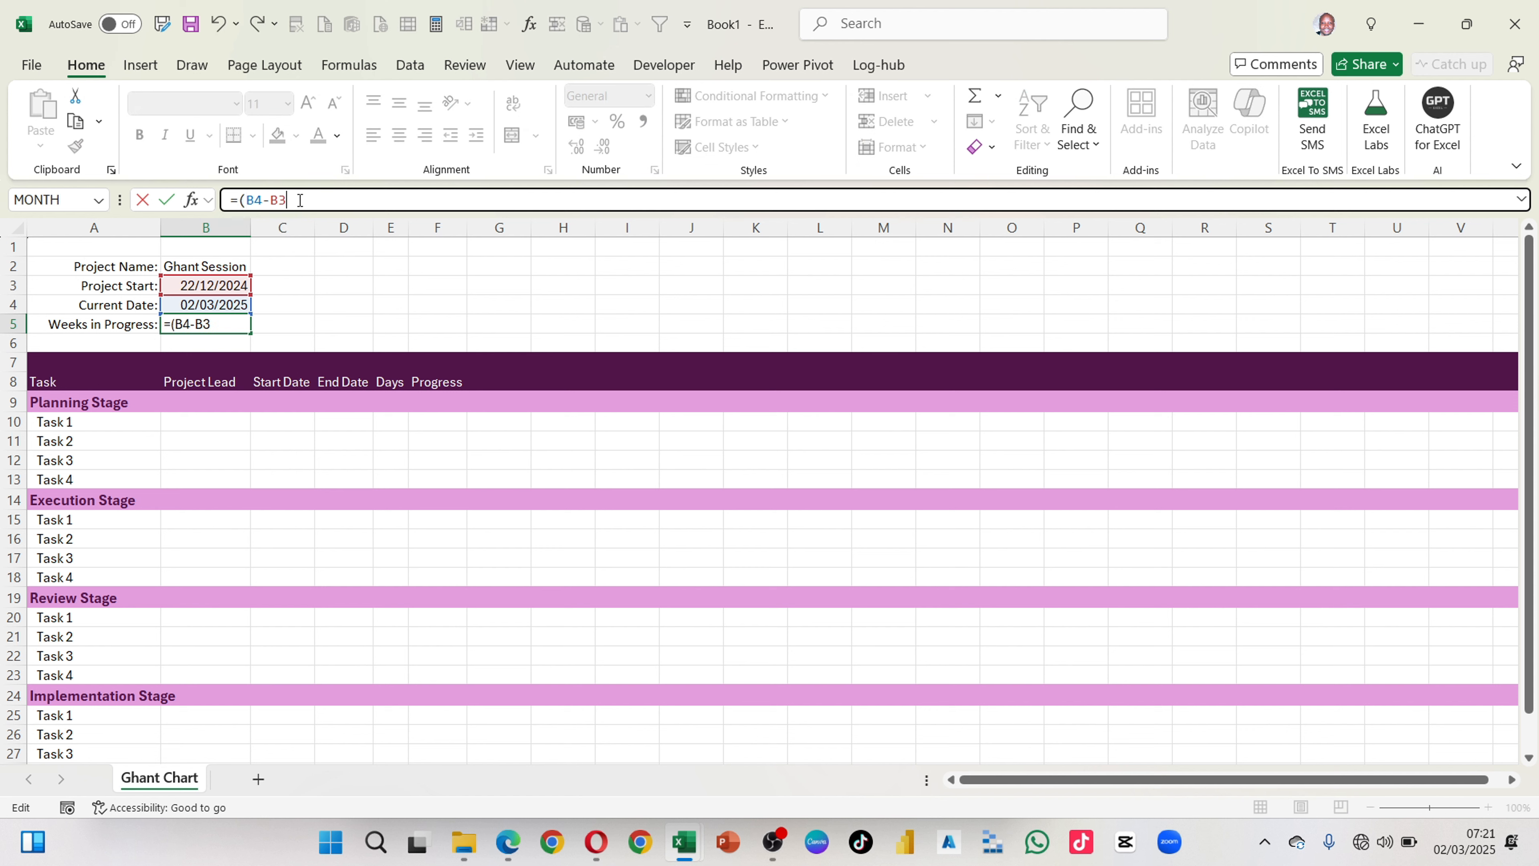
type(")/7")
key("Return")
Step: Apply the custom number format Wk # to the Weeks in Progress value in B5
left_click(228, 319)
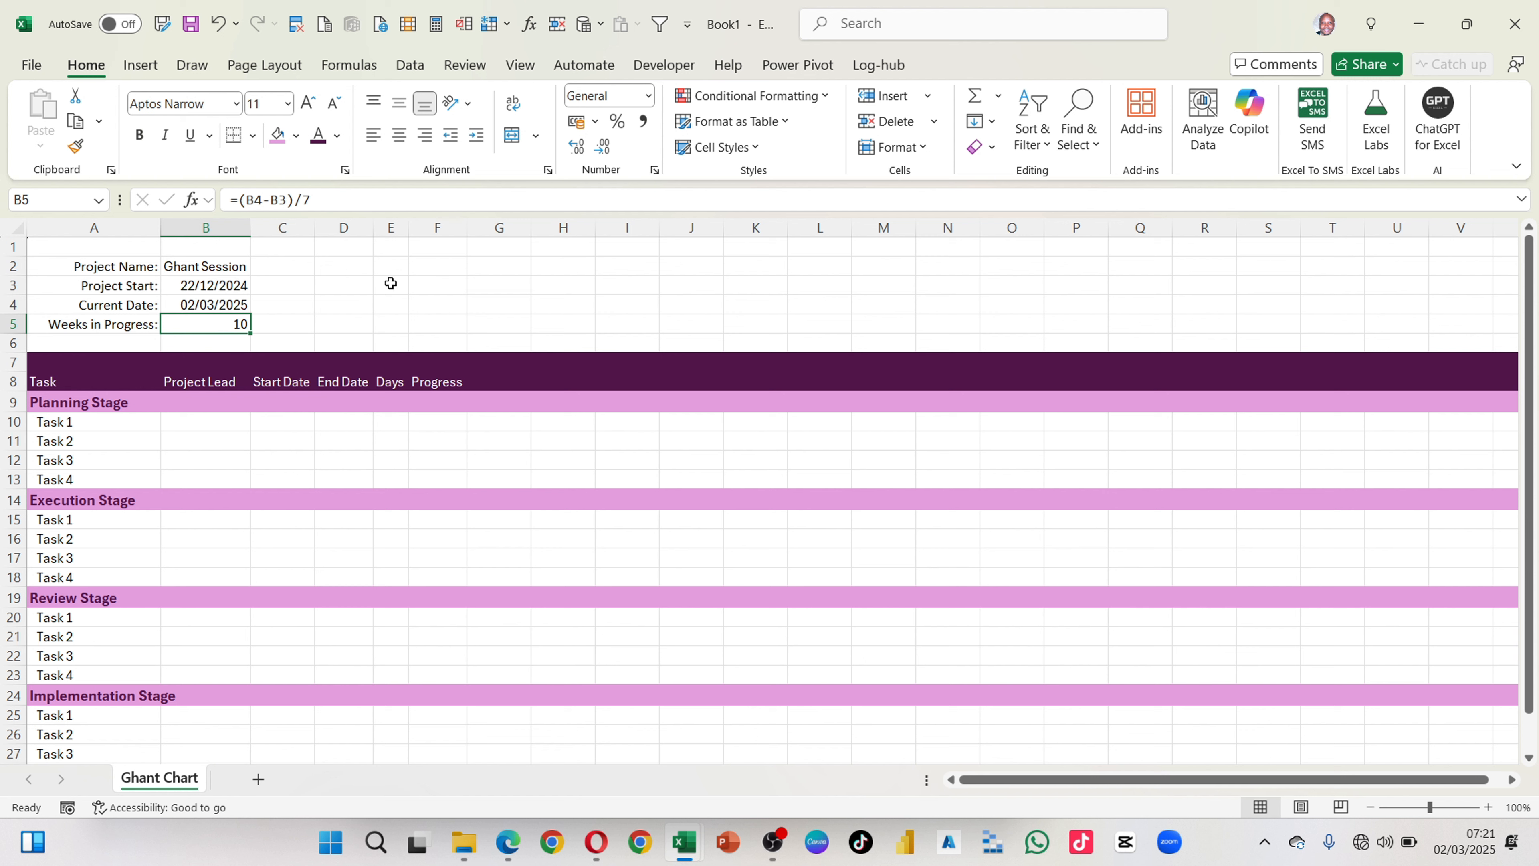
left_click(654, 171)
left_click_drag(695, 318, 532, 194)
left_click(471, 293)
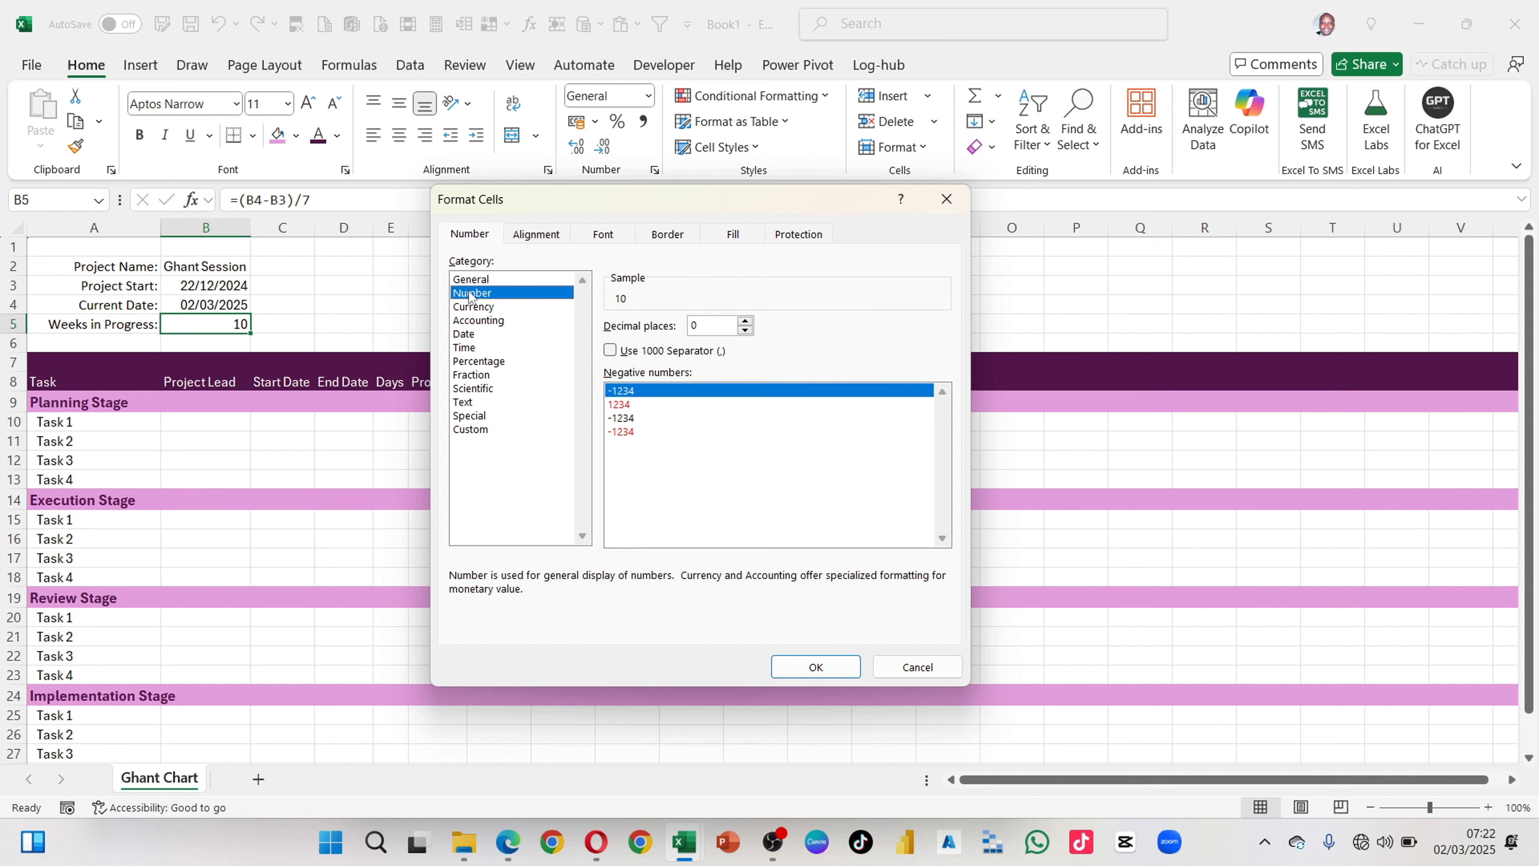
left_click(465, 430)
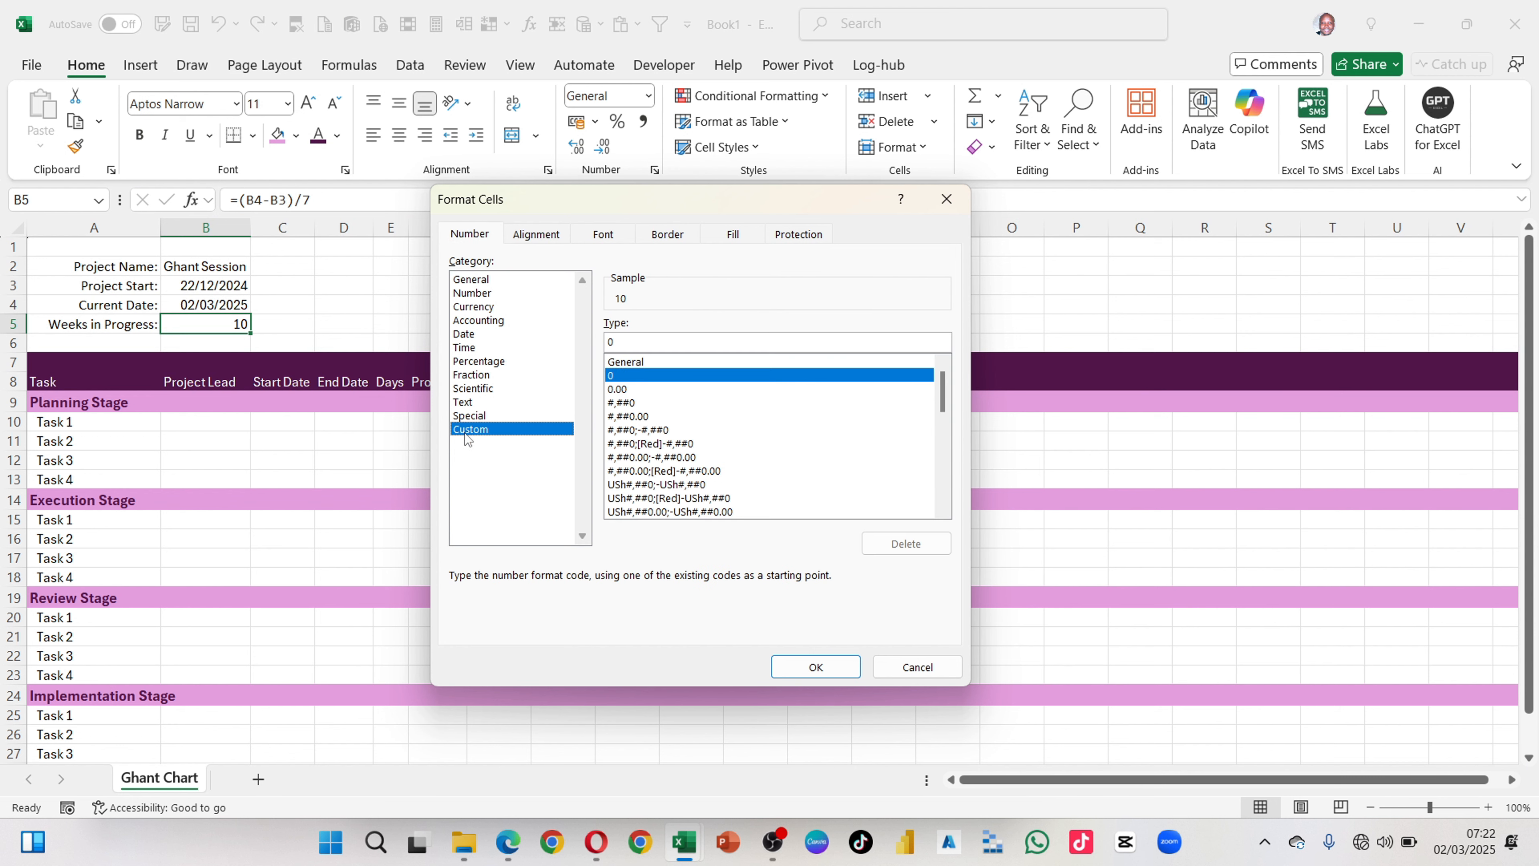
left_click(631, 362)
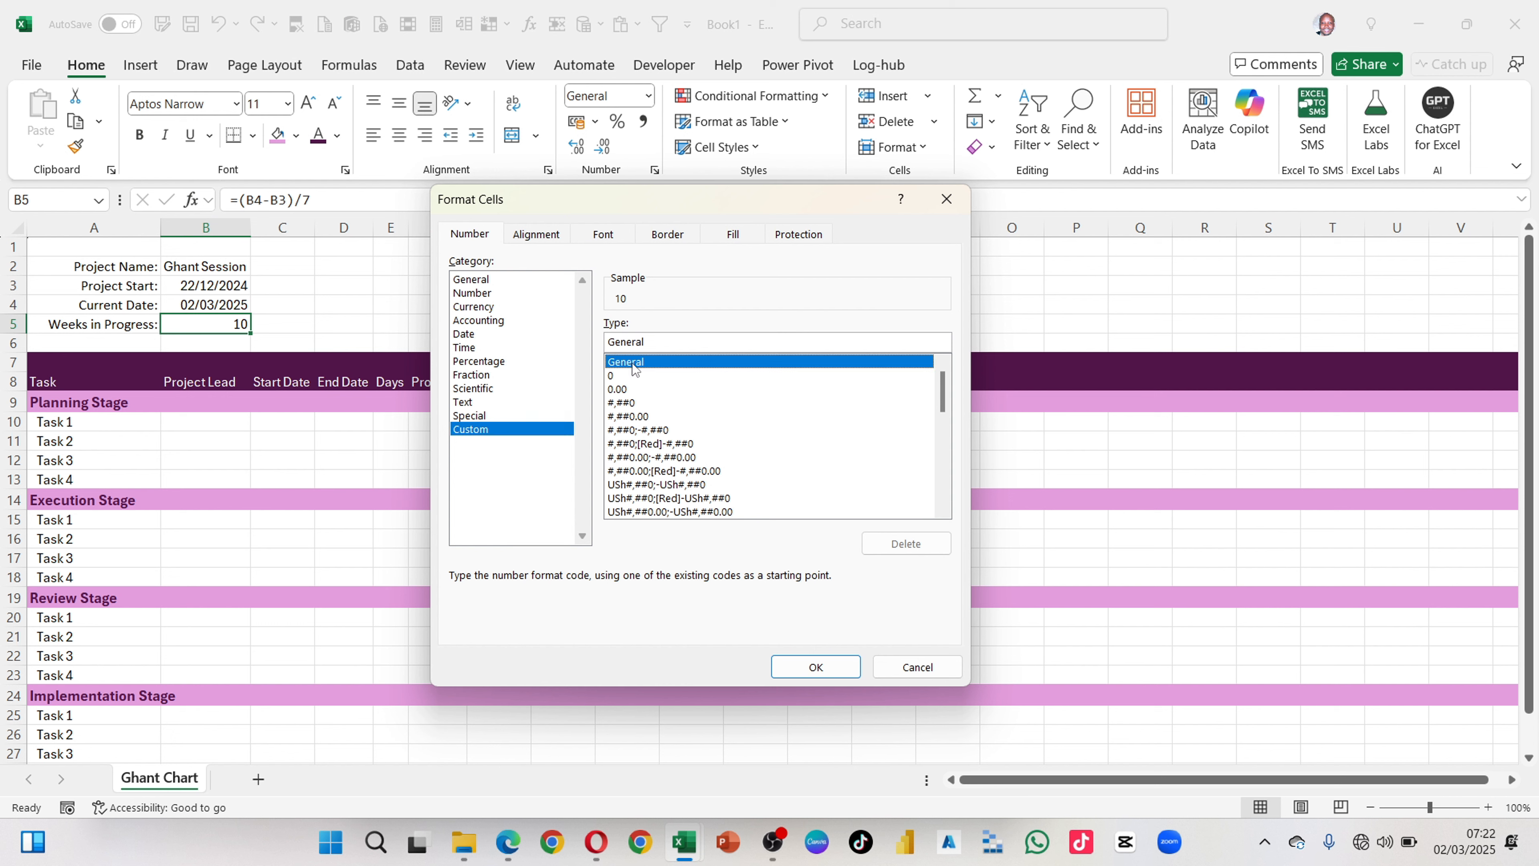
left_click(624, 403)
left_click_drag(641, 343, 527, 324)
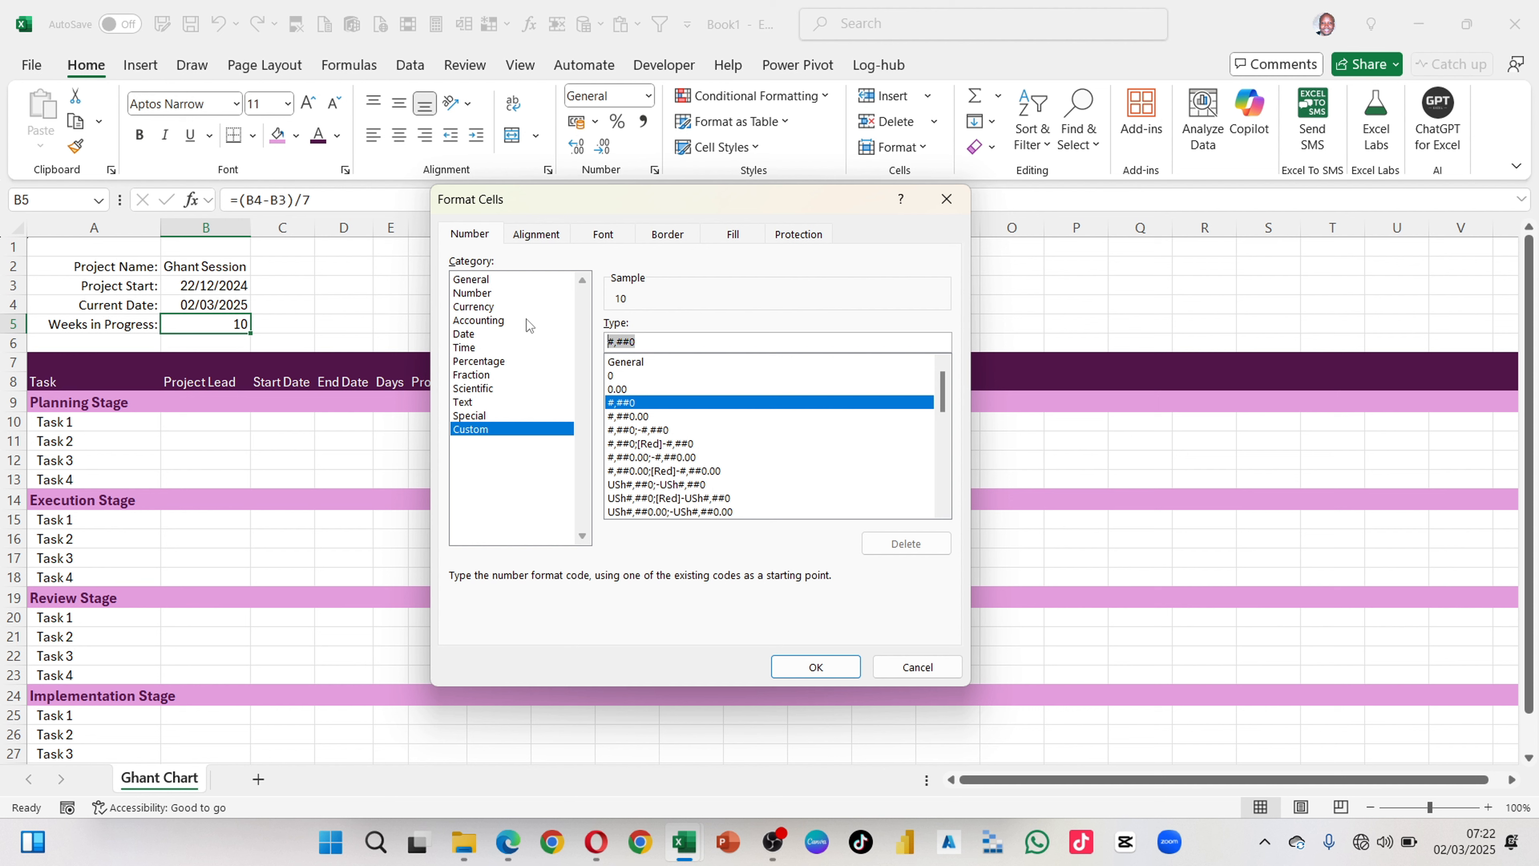
key("BackSpace")
type("Wk")
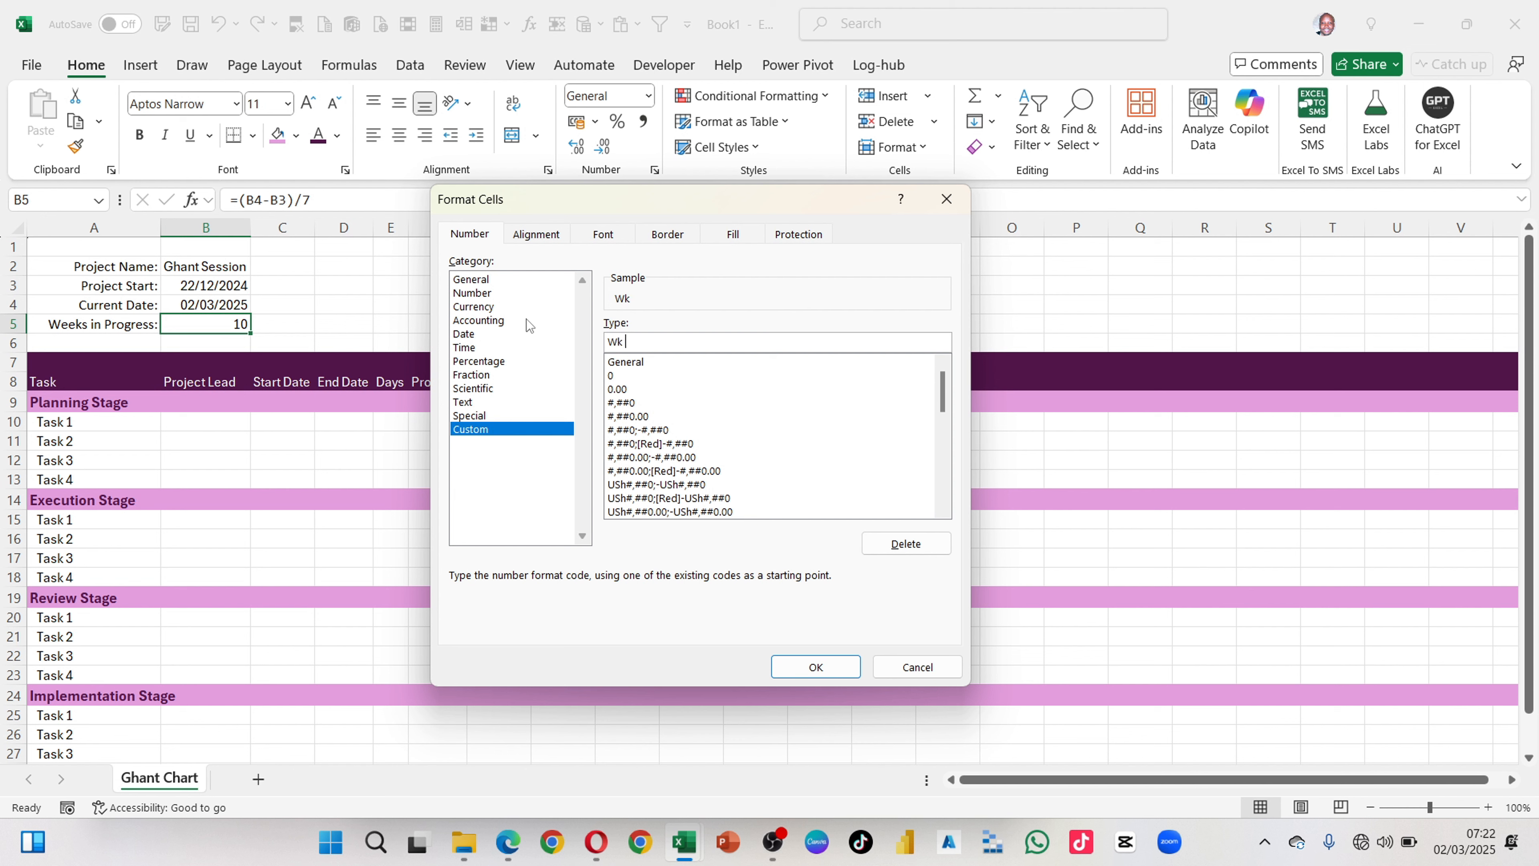
type(" #")
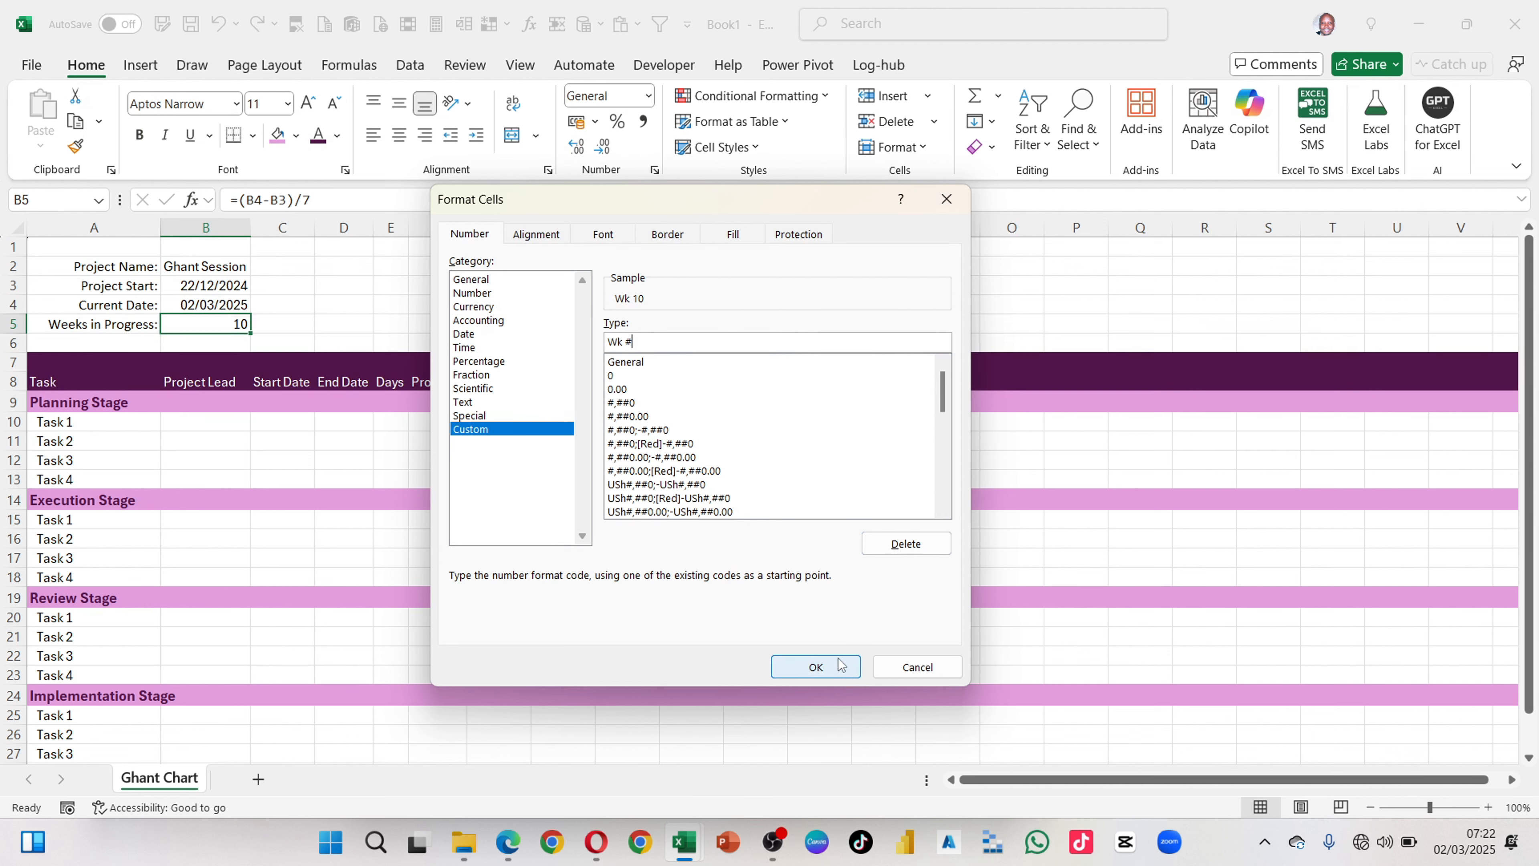
left_click(828, 666)
left_click(318, 326)
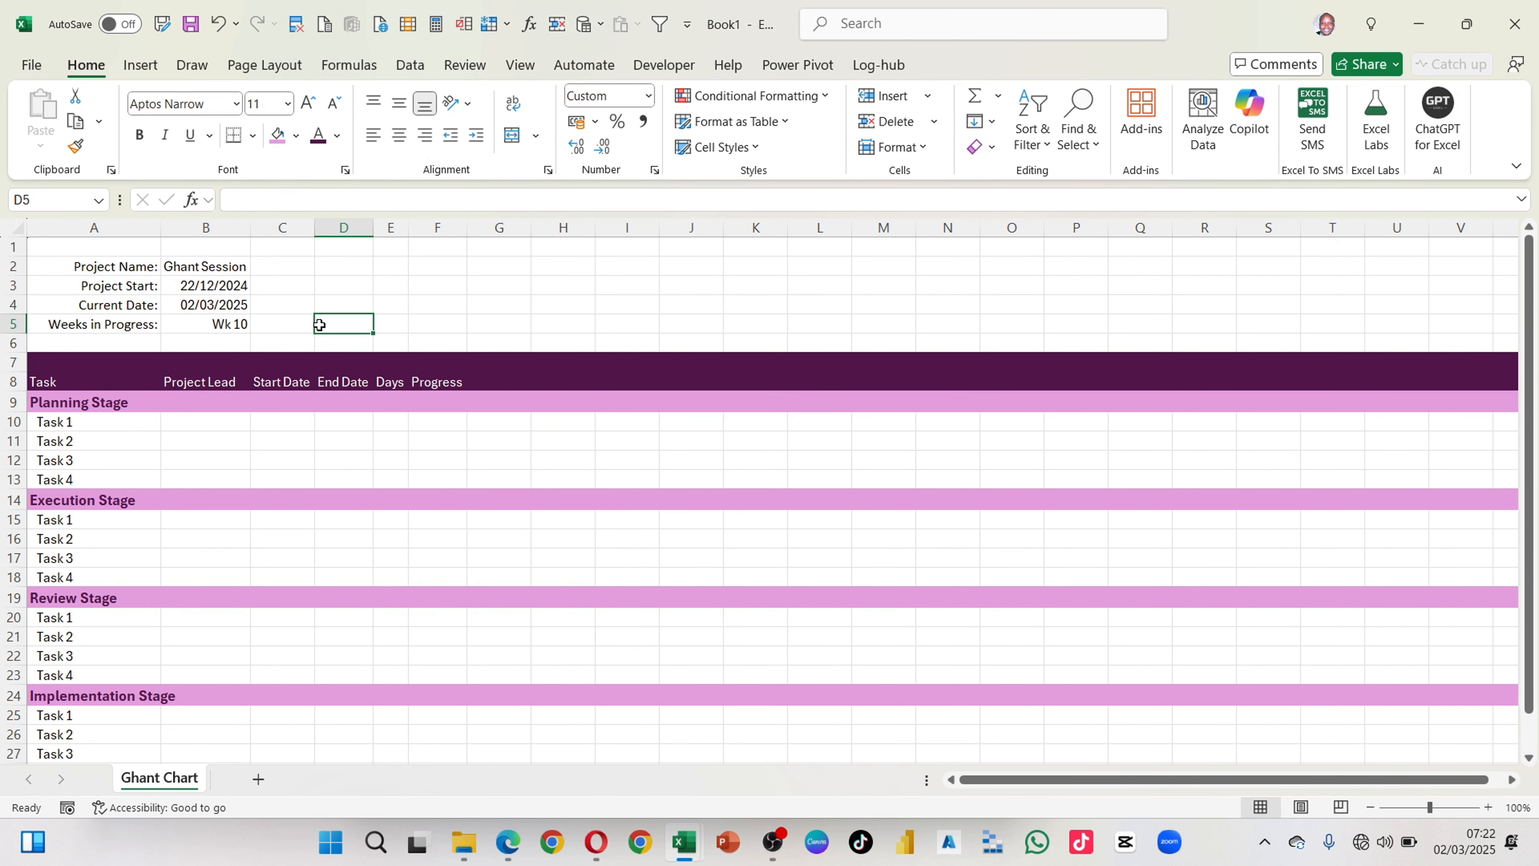
left_click(233, 329)
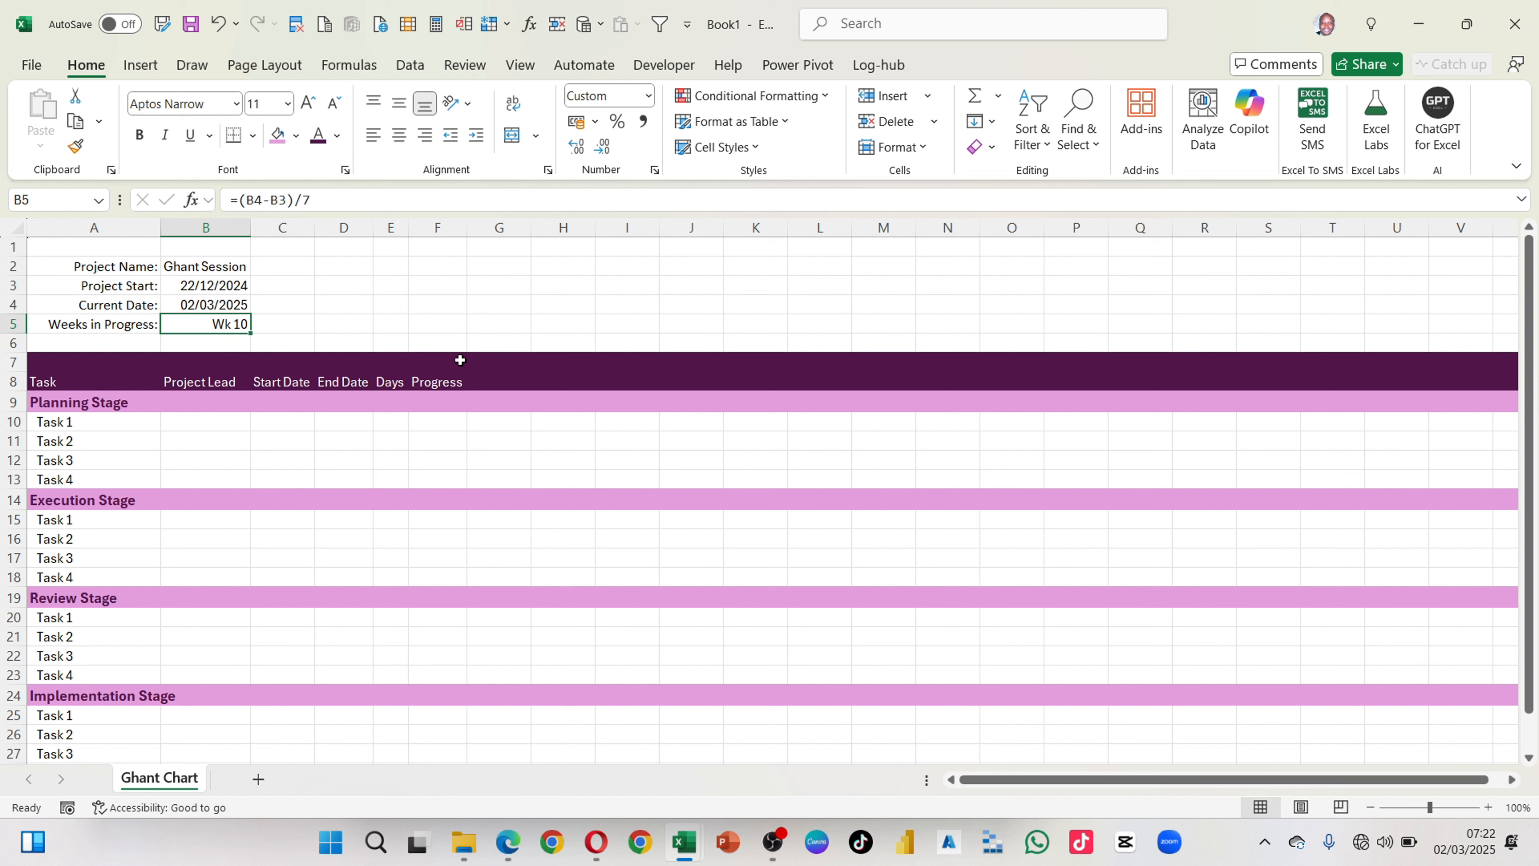
Step: Make the project detail labels in A2:A5 bold with a dark purple font colour
left_click_drag(141, 271, 127, 322)
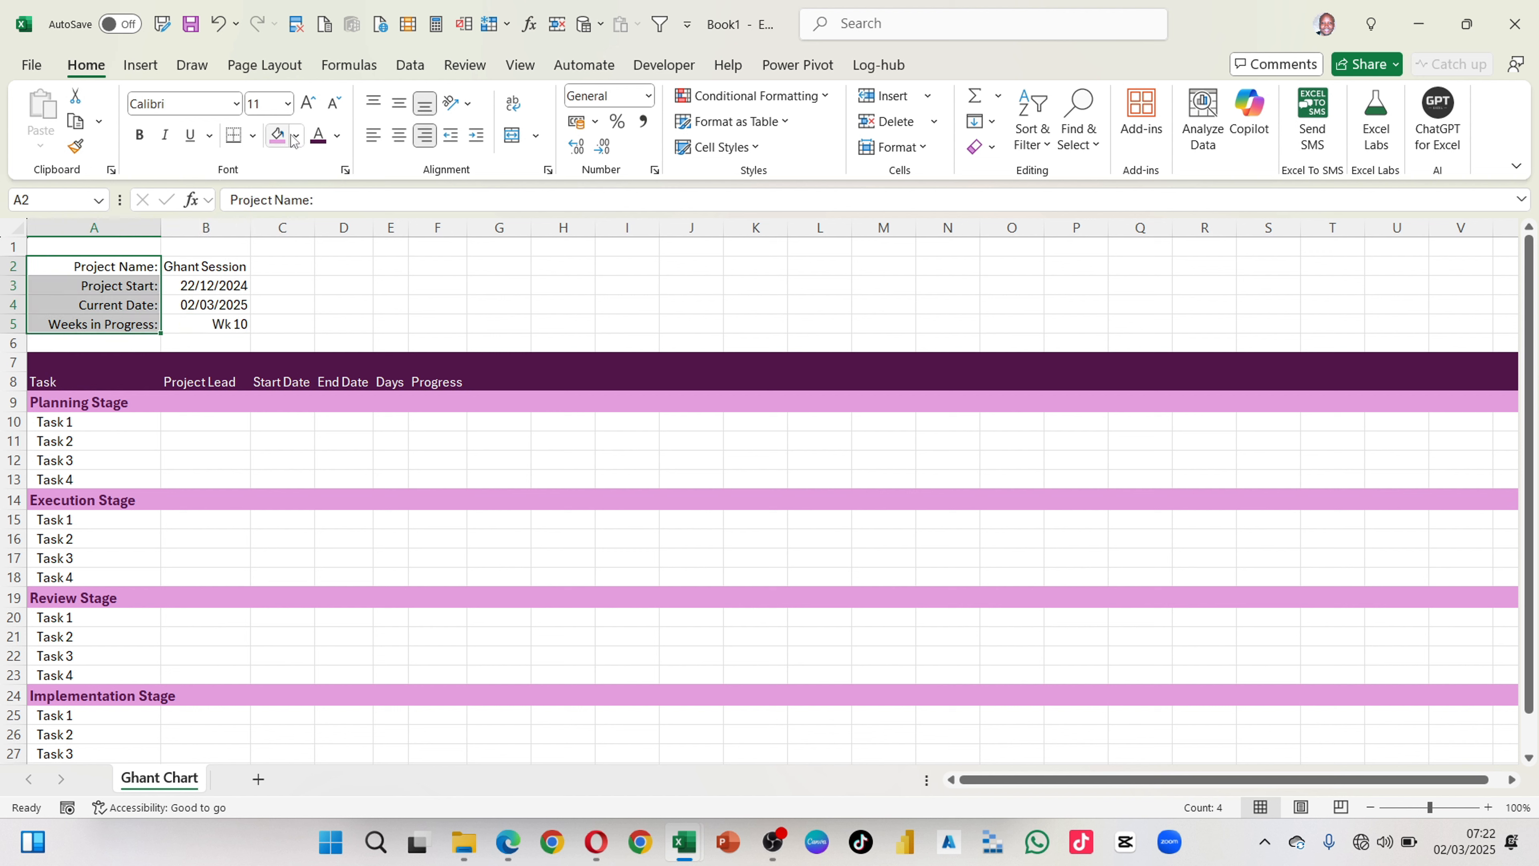
left_click(320, 139)
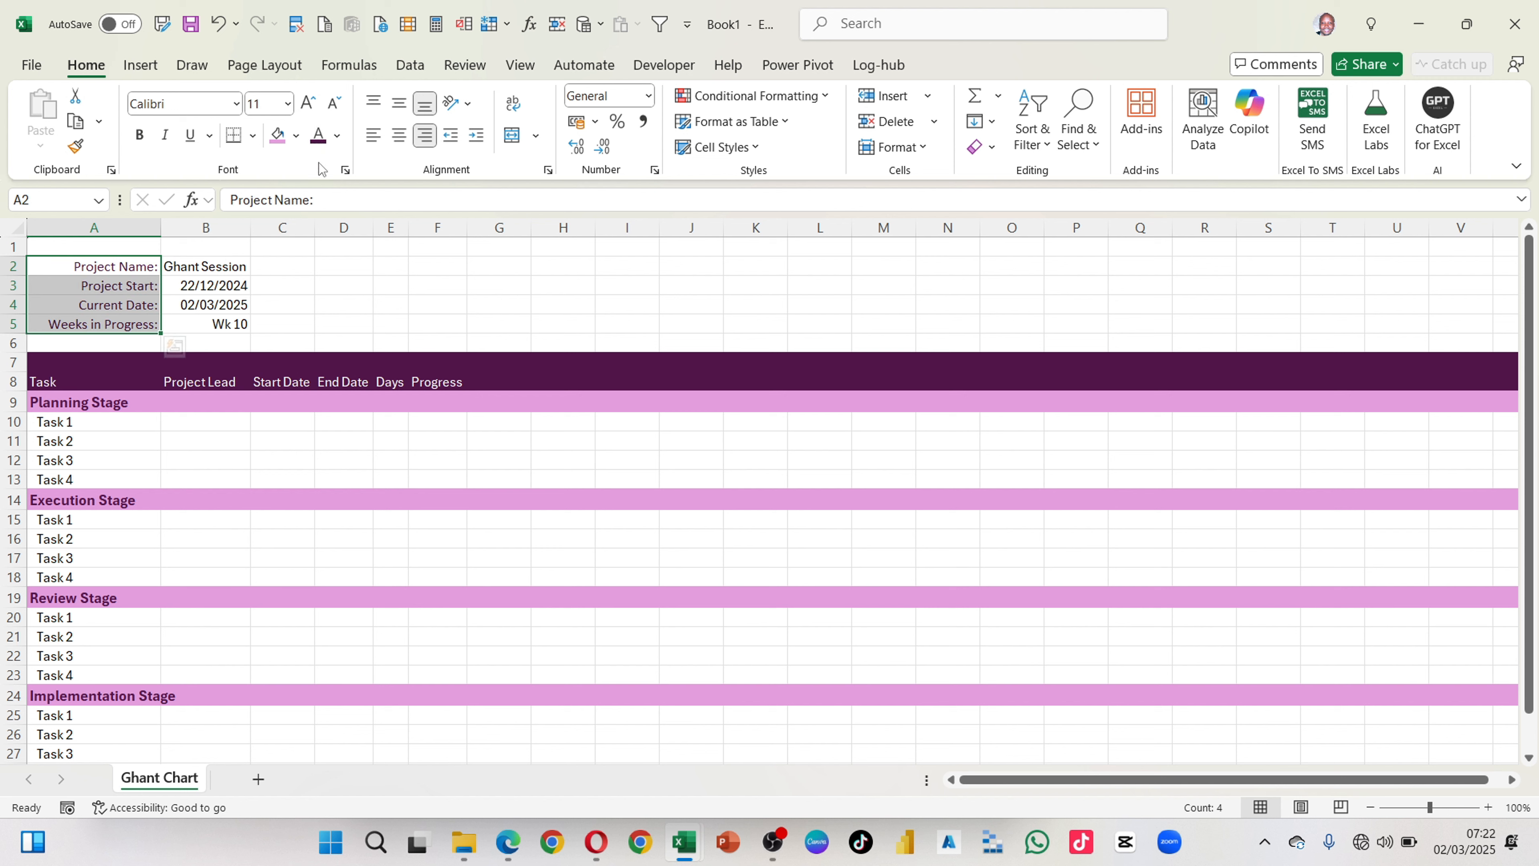
key("ctrl+b")
left_click(342, 268)
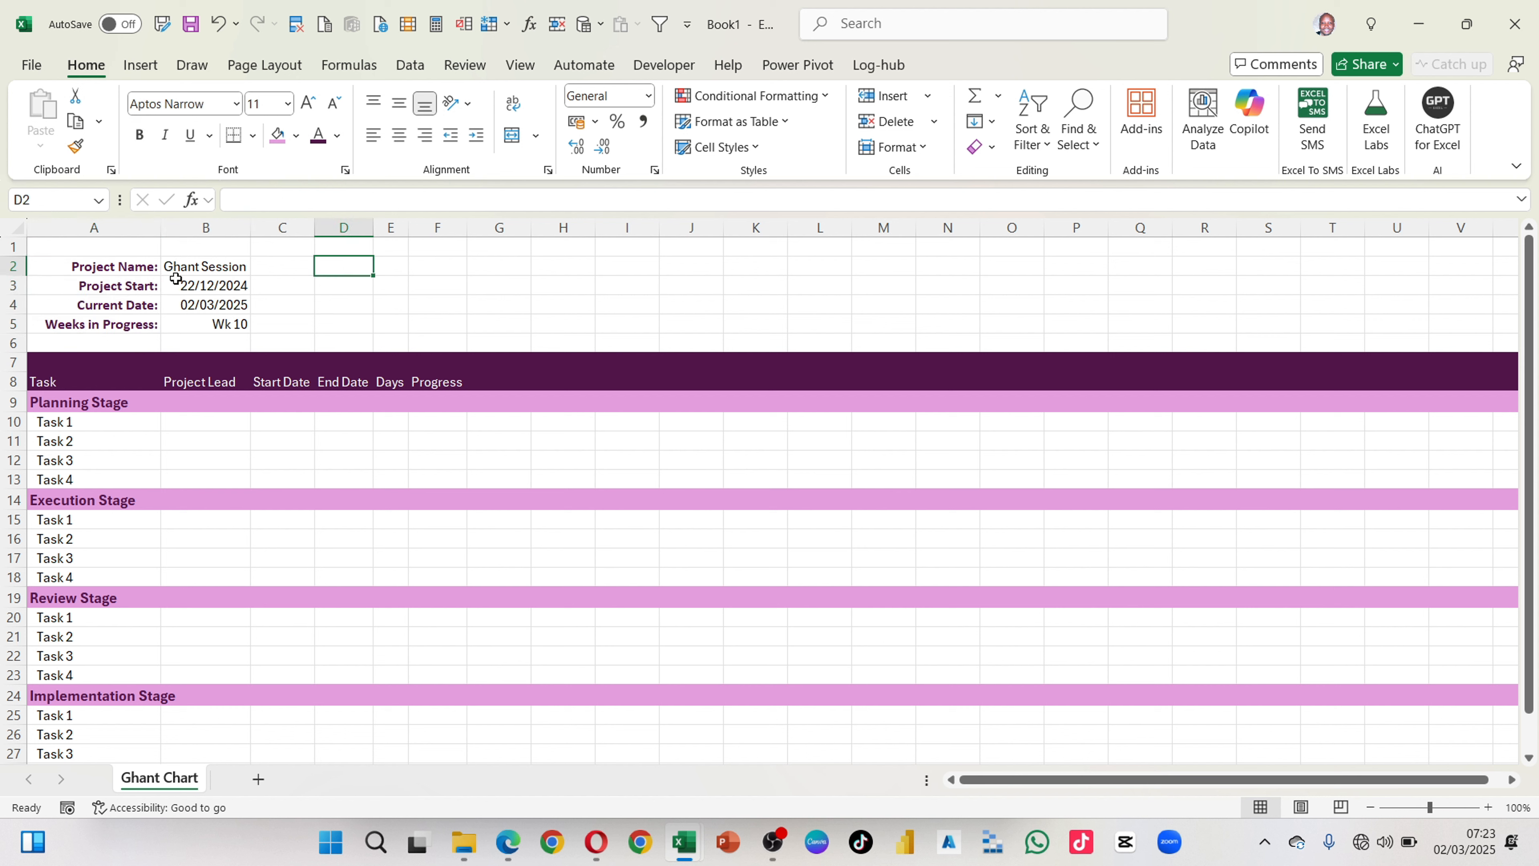
left_click_drag(196, 270, 213, 323)
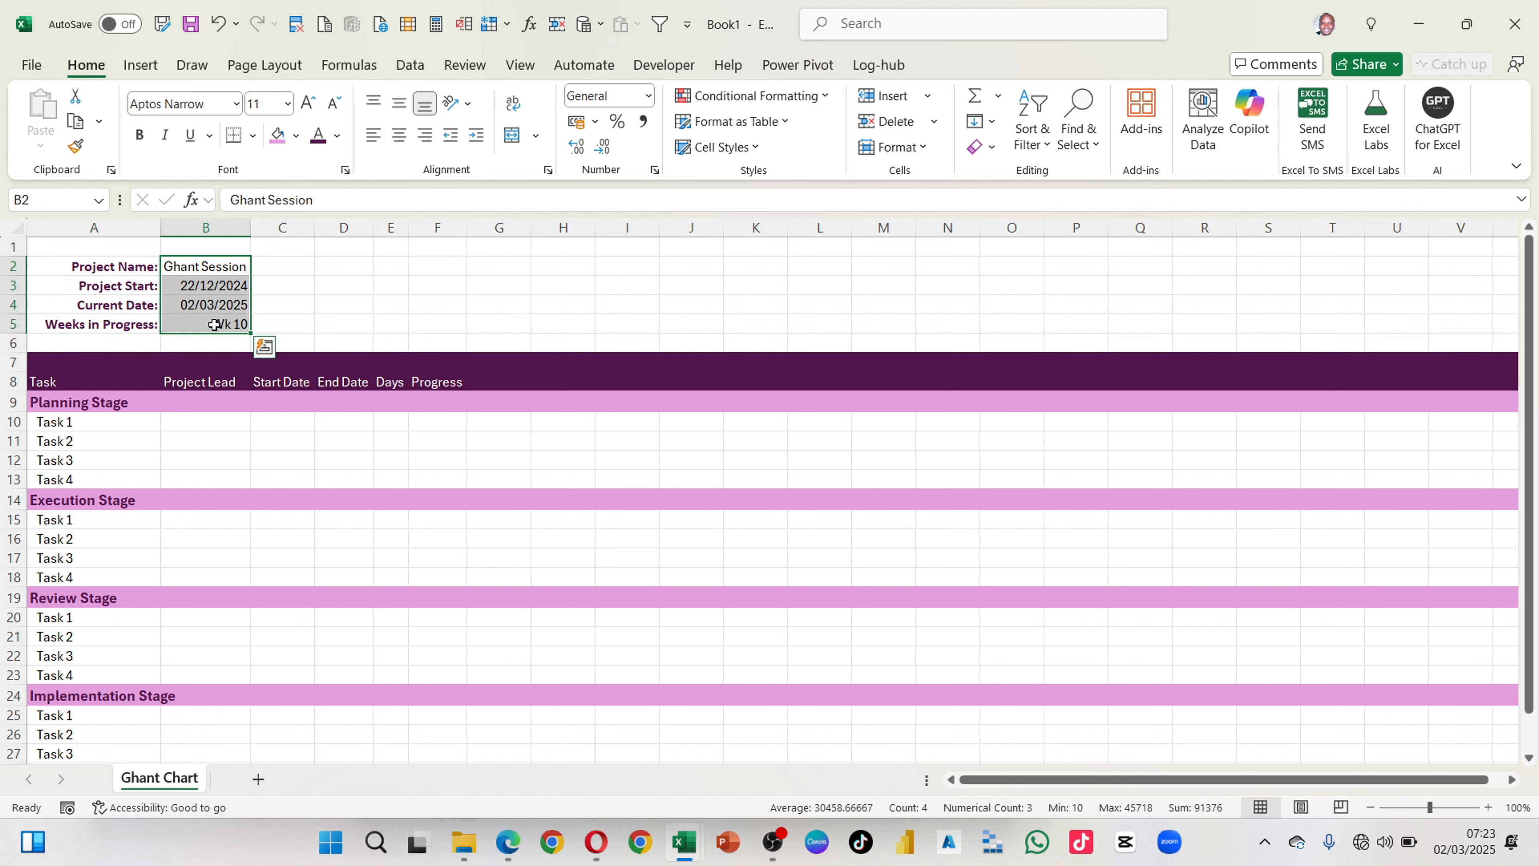
left_click(317, 296)
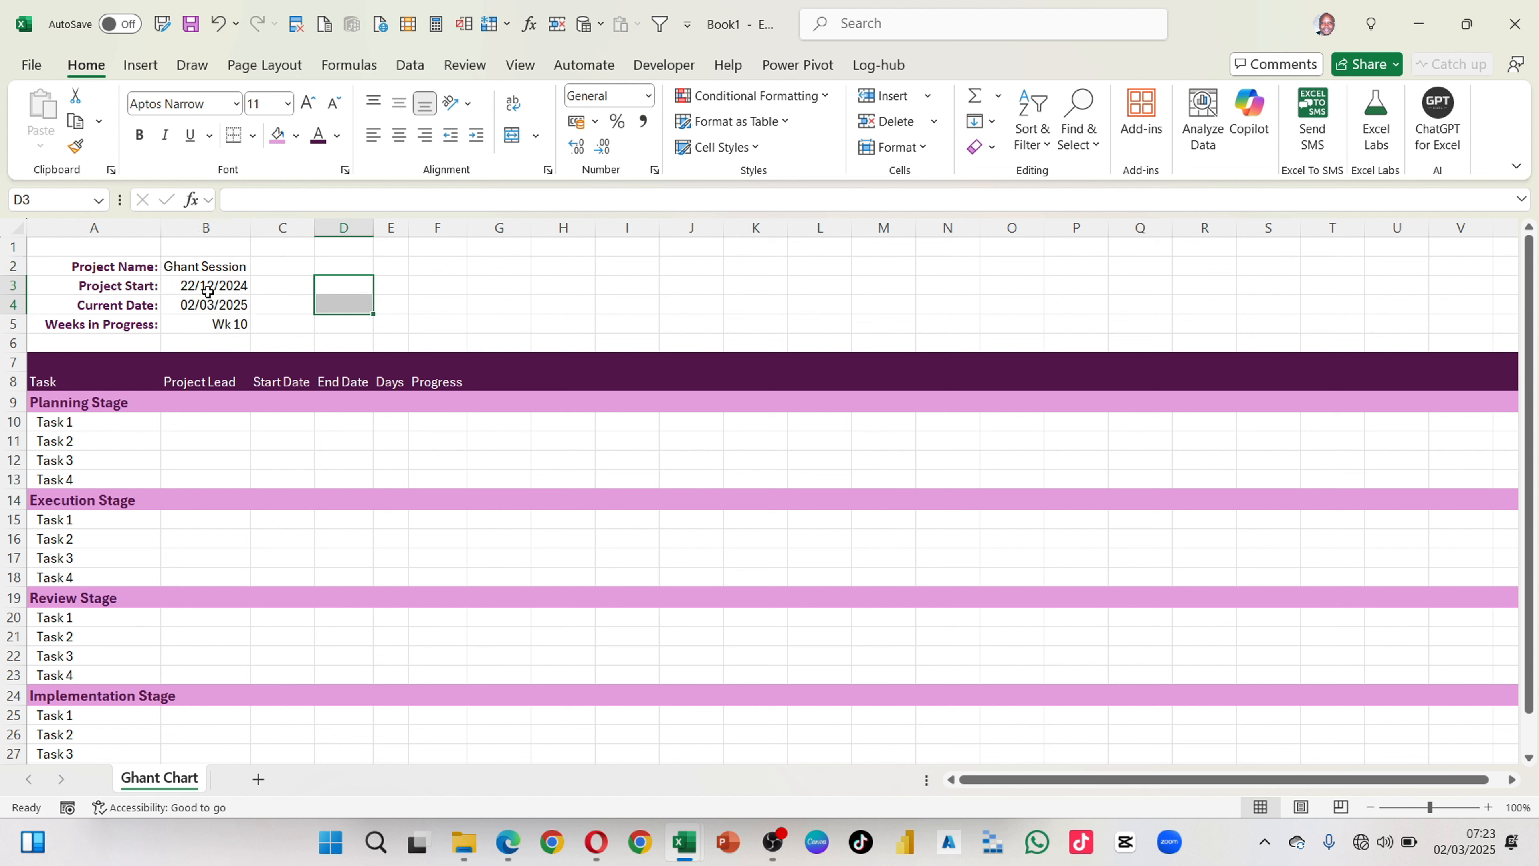
left_click(203, 293)
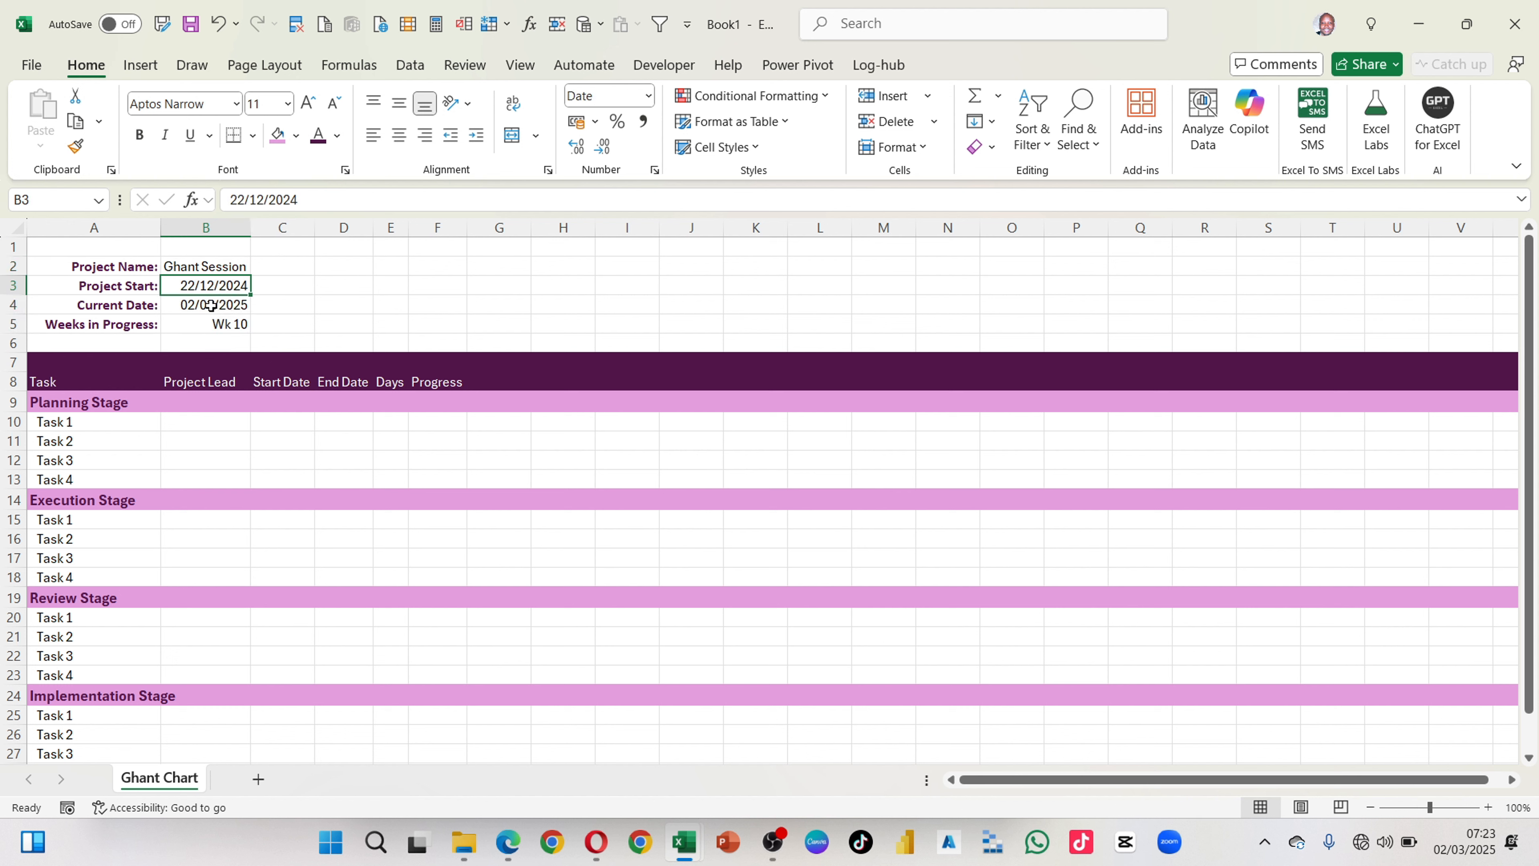
left_click(212, 305)
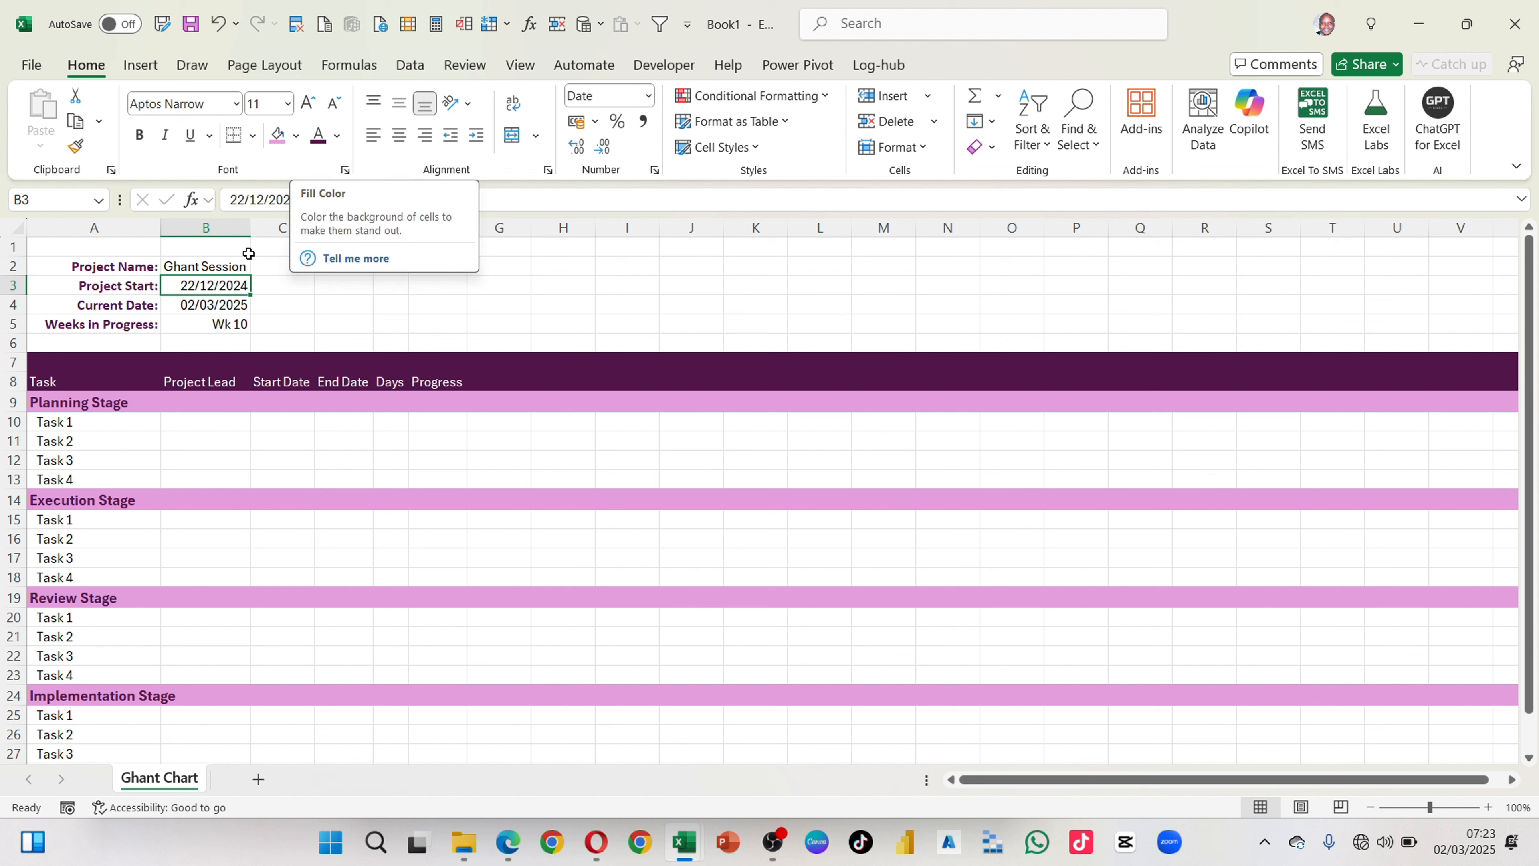
left_click(215, 306)
left_click(213, 286)
left_click_drag(213, 286, 217, 302)
left_click(219, 304)
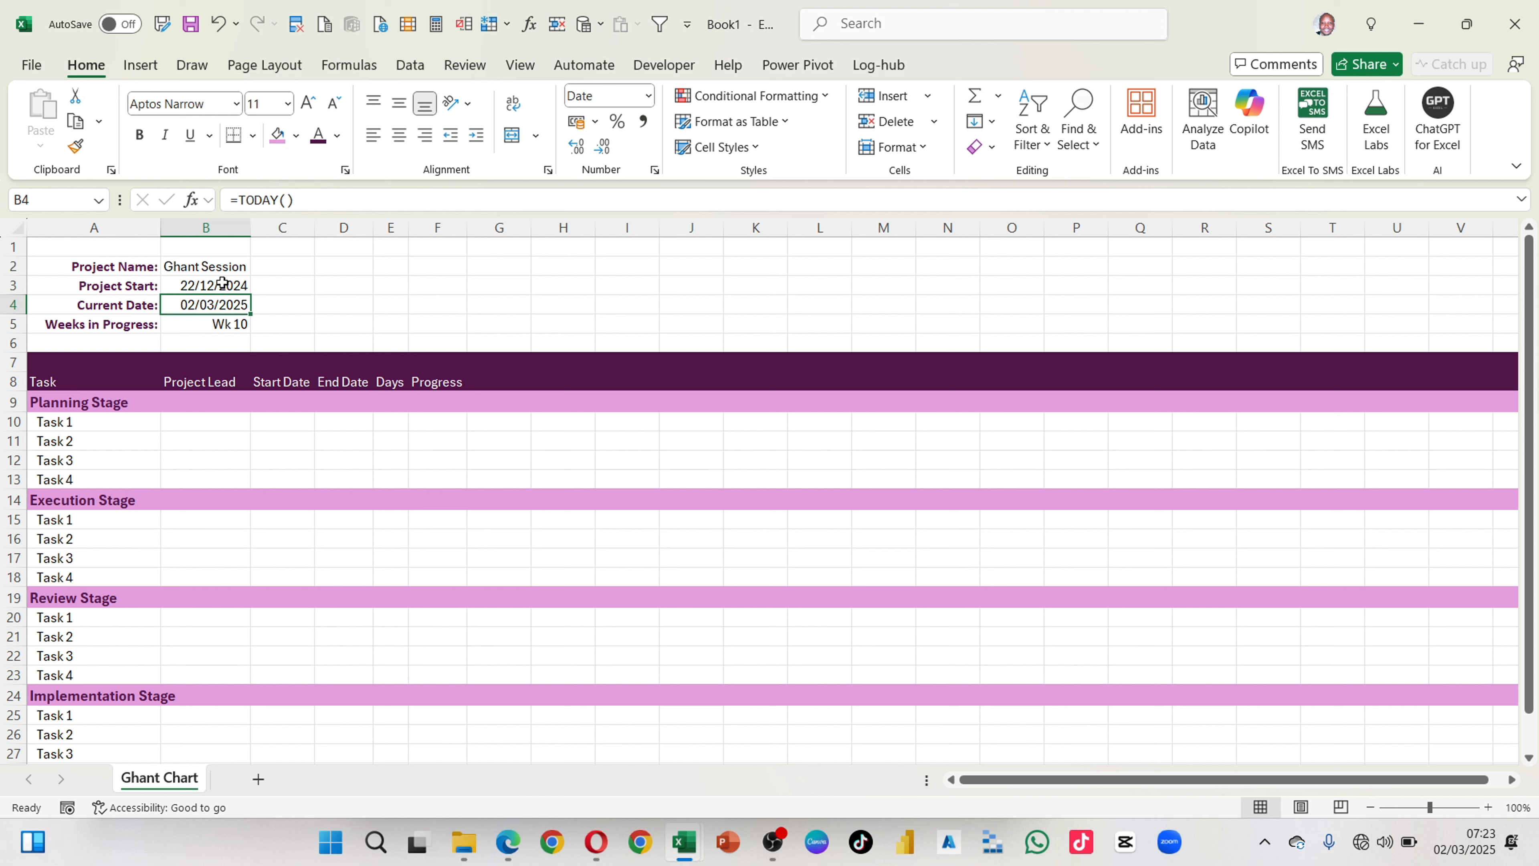
left_click(224, 286)
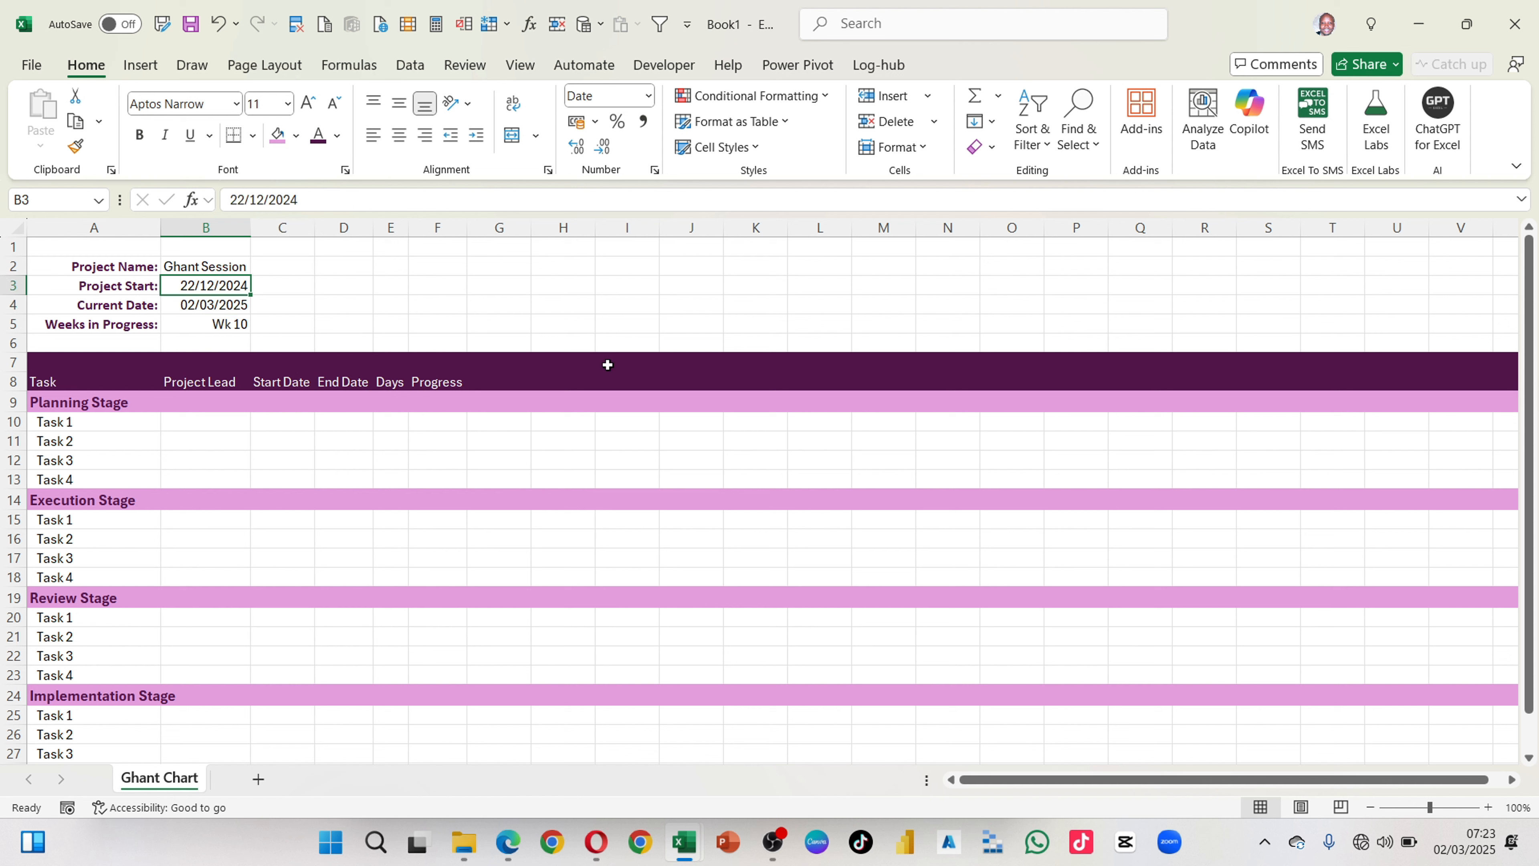
Step: Narrow column G to a thin spacer and enter 1 in H8 as the first week number
left_click(492, 380)
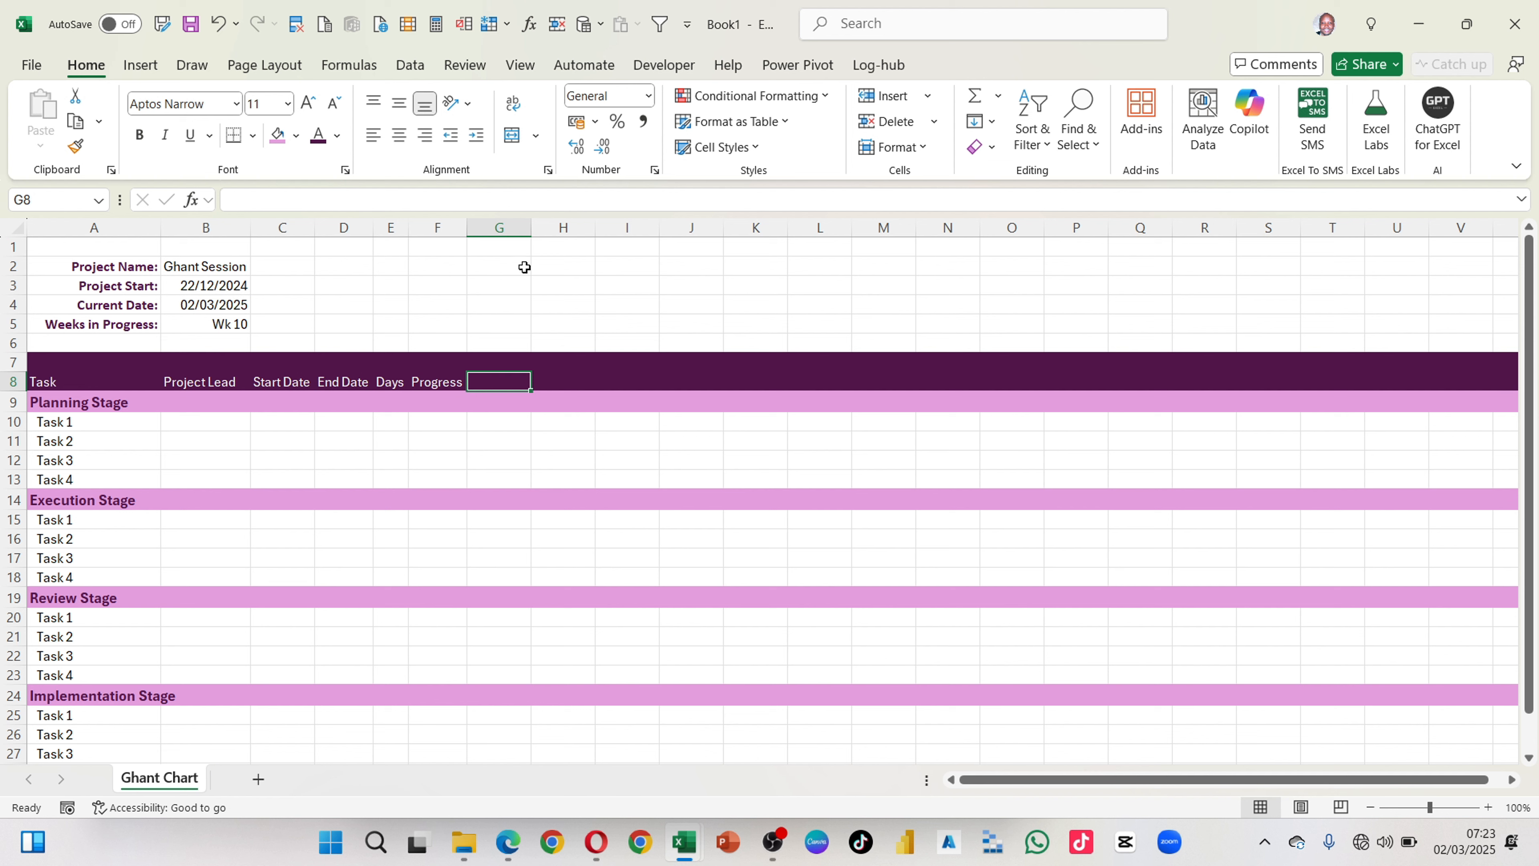
left_click_drag(531, 228, 476, 233)
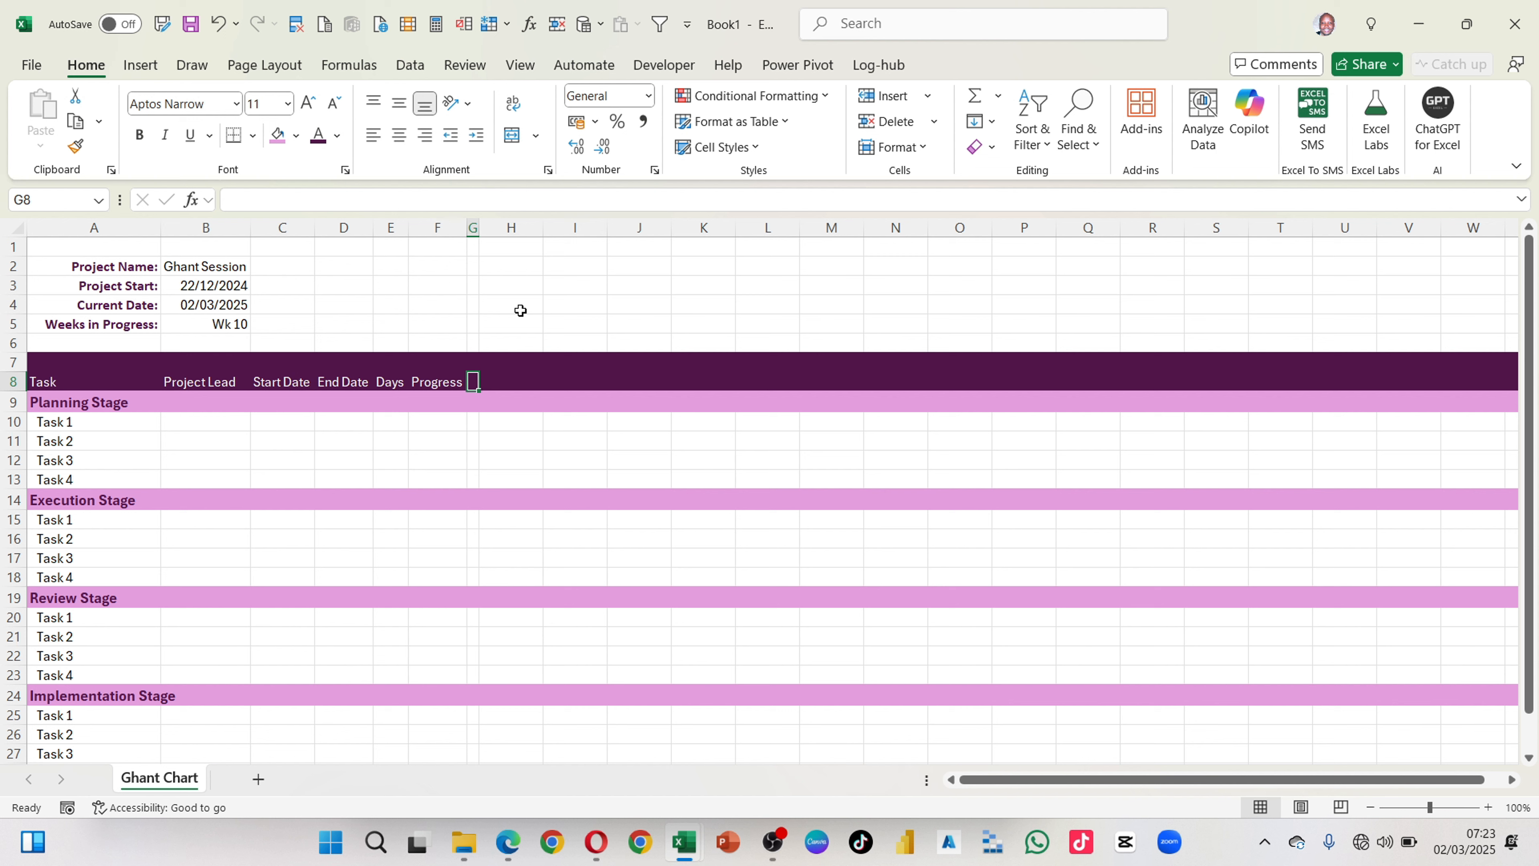
left_click(523, 382)
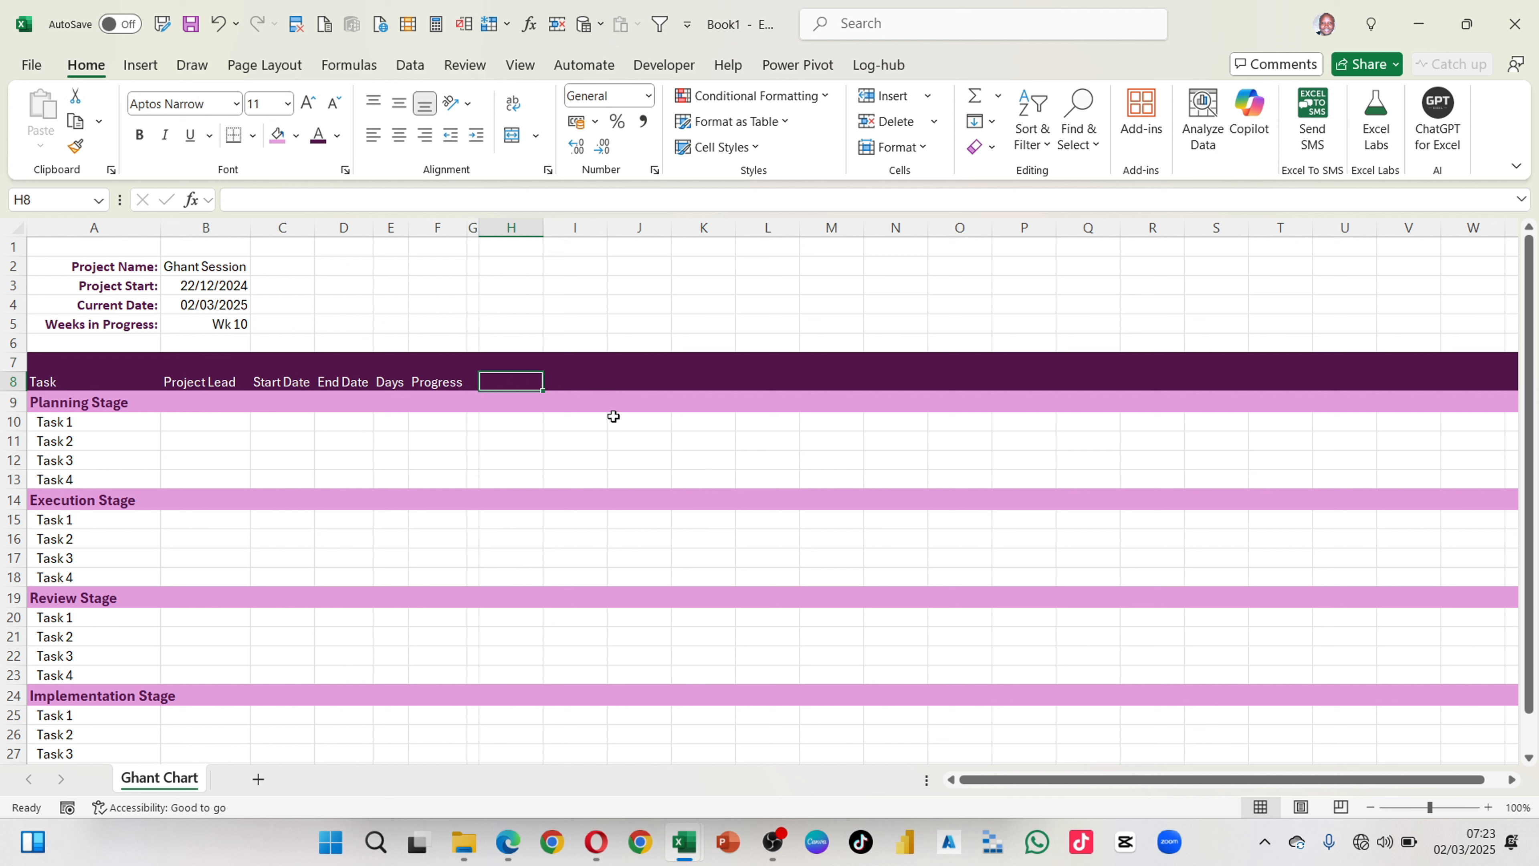
type("1")
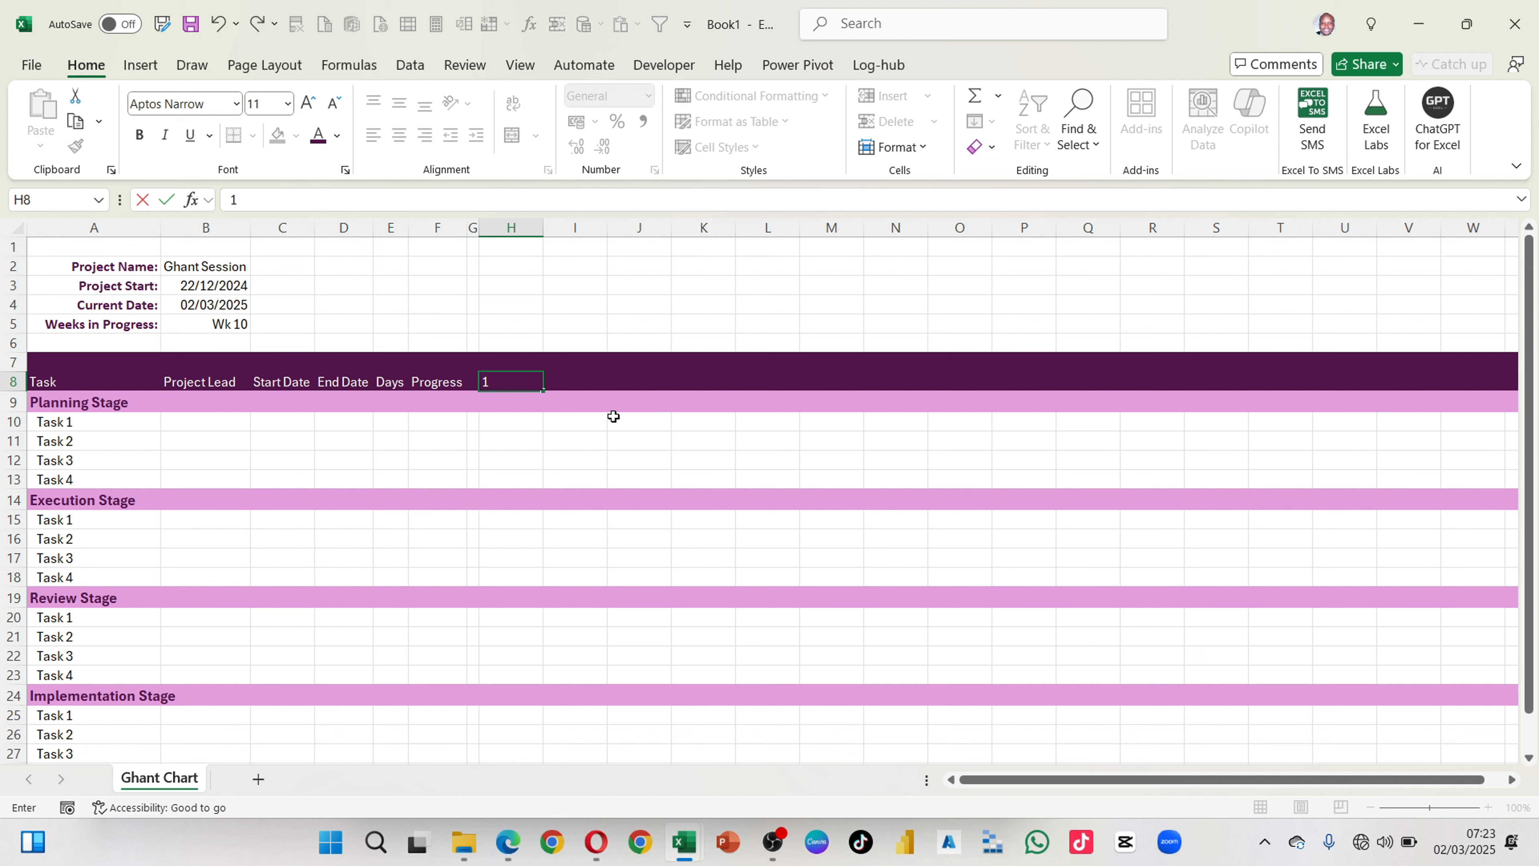
key("Tab")
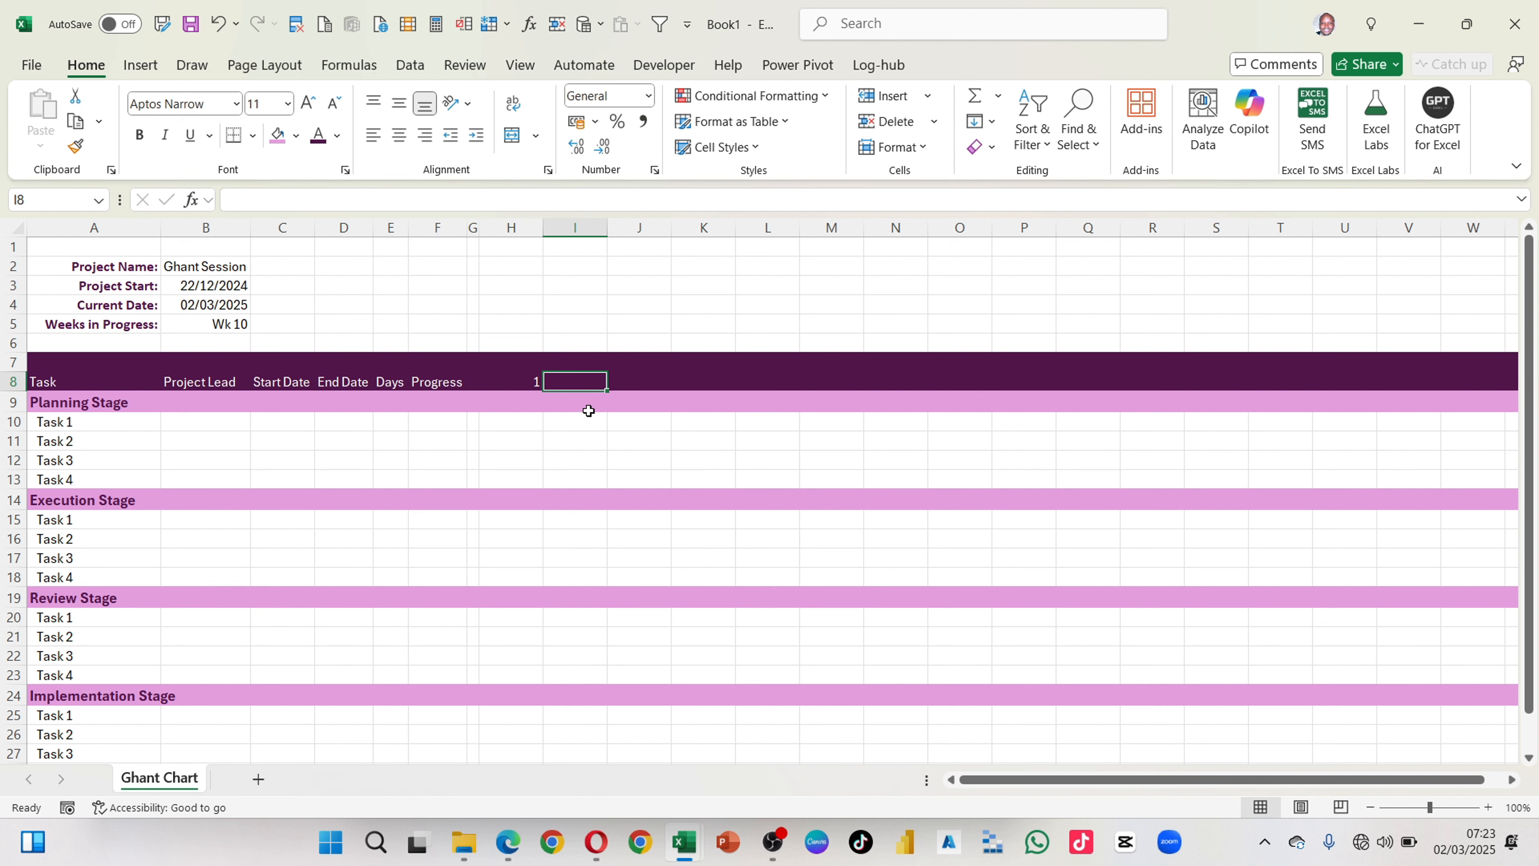
Step: Apply the custom number format Wk # to the first week number in H8
left_click(530, 382)
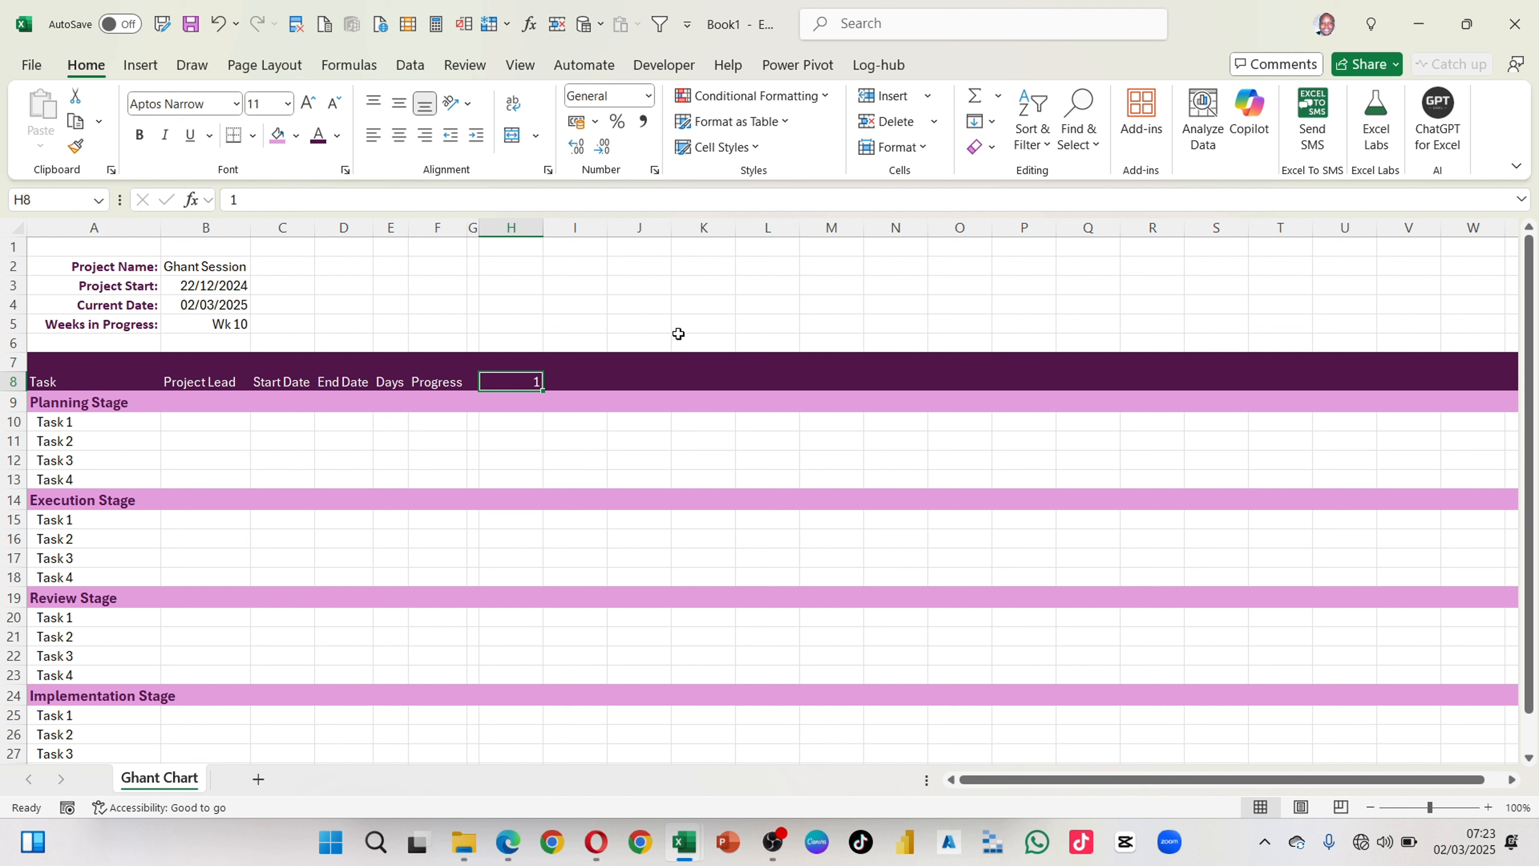
key("ctrl+1")
left_click(478, 429)
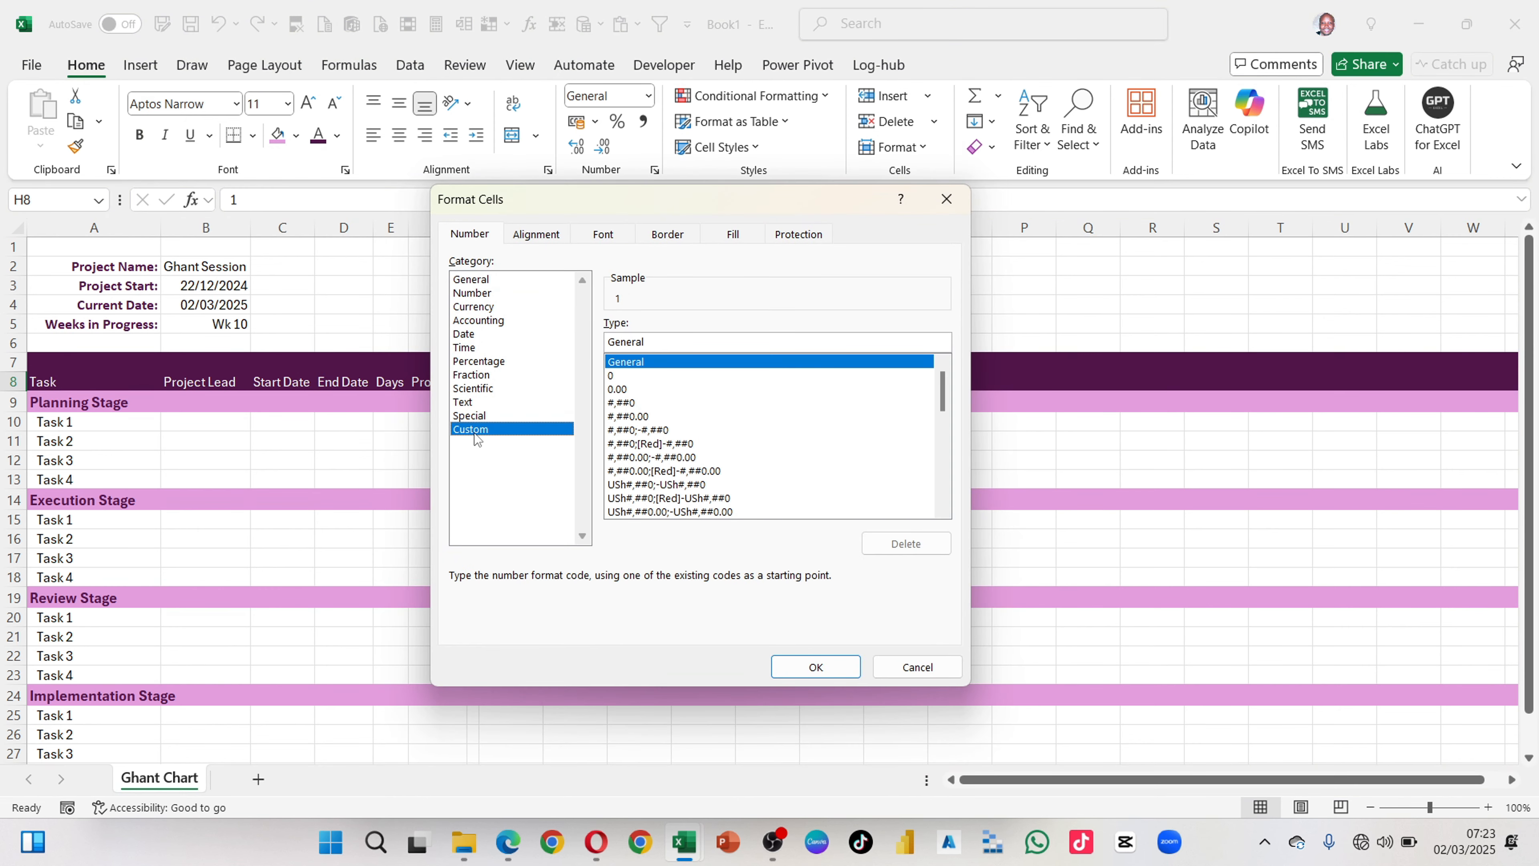
left_click_drag(645, 342, 551, 341)
type("W")
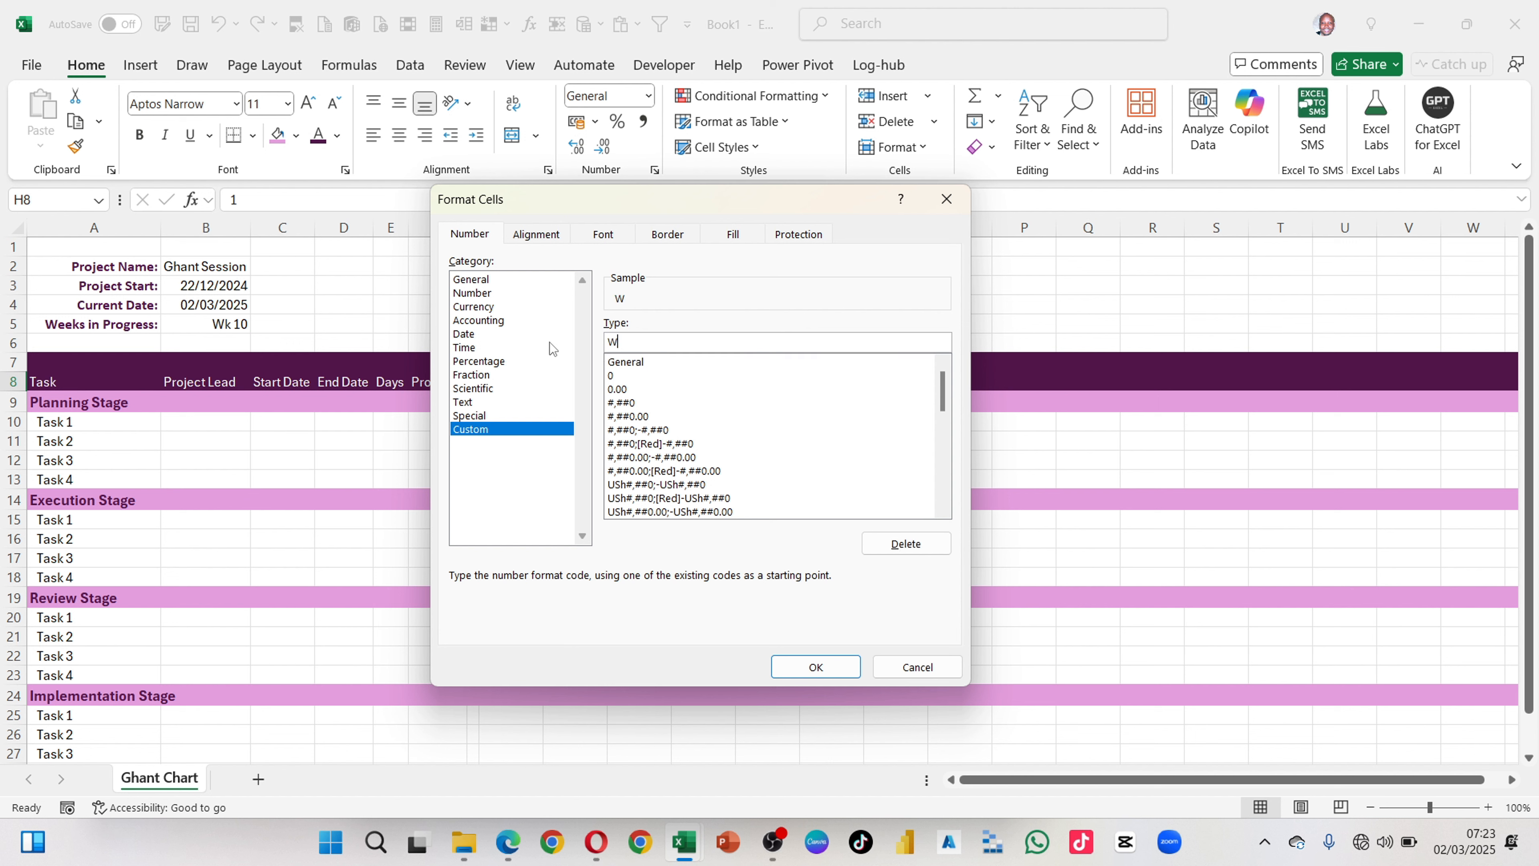
type("k @")
key("BackSpace")
type("#")
left_click(816, 667)
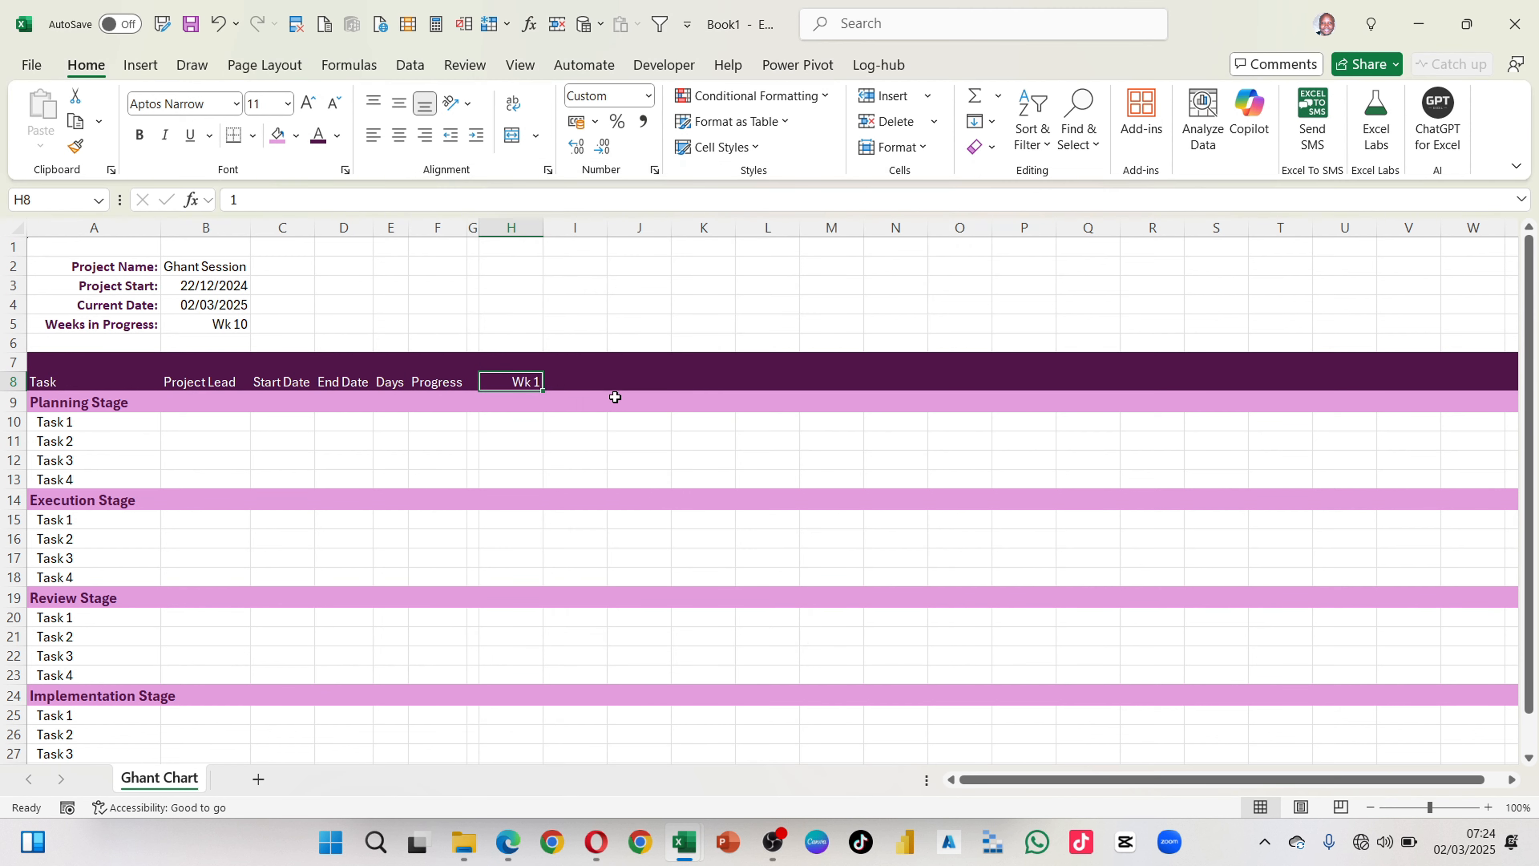
Step: Enter the formula =H8+1 in I8 to calculate the second week number
left_click(549, 407)
left_click(522, 383)
mouse_move(542, 393)
left_mouse_down()
mouse_move(1030, 377)
mouse_move(555, 383)
left_mouse_up()
left_click(569, 386)
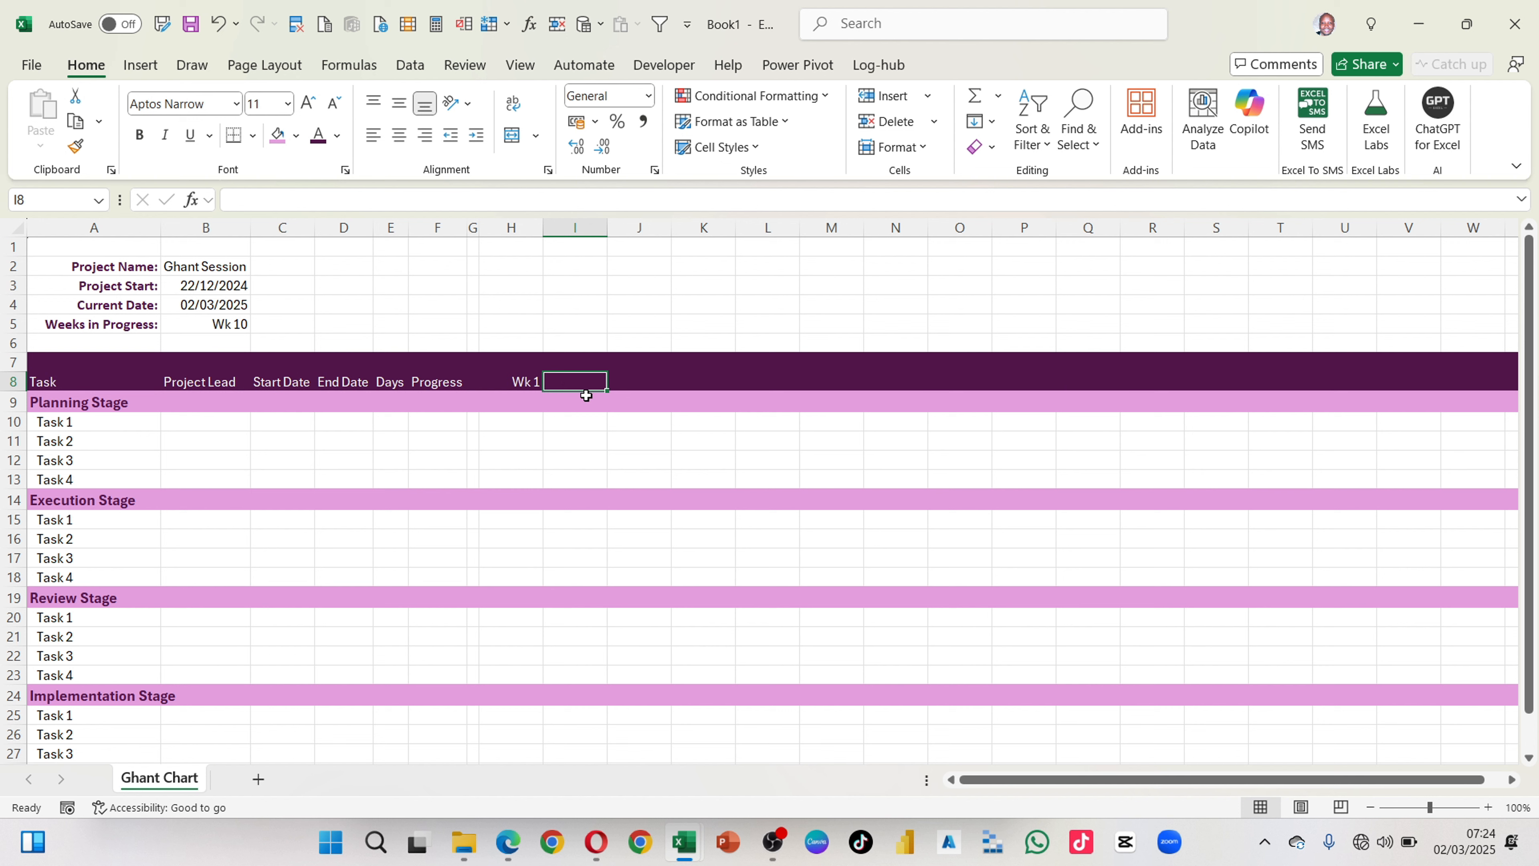
type("=")
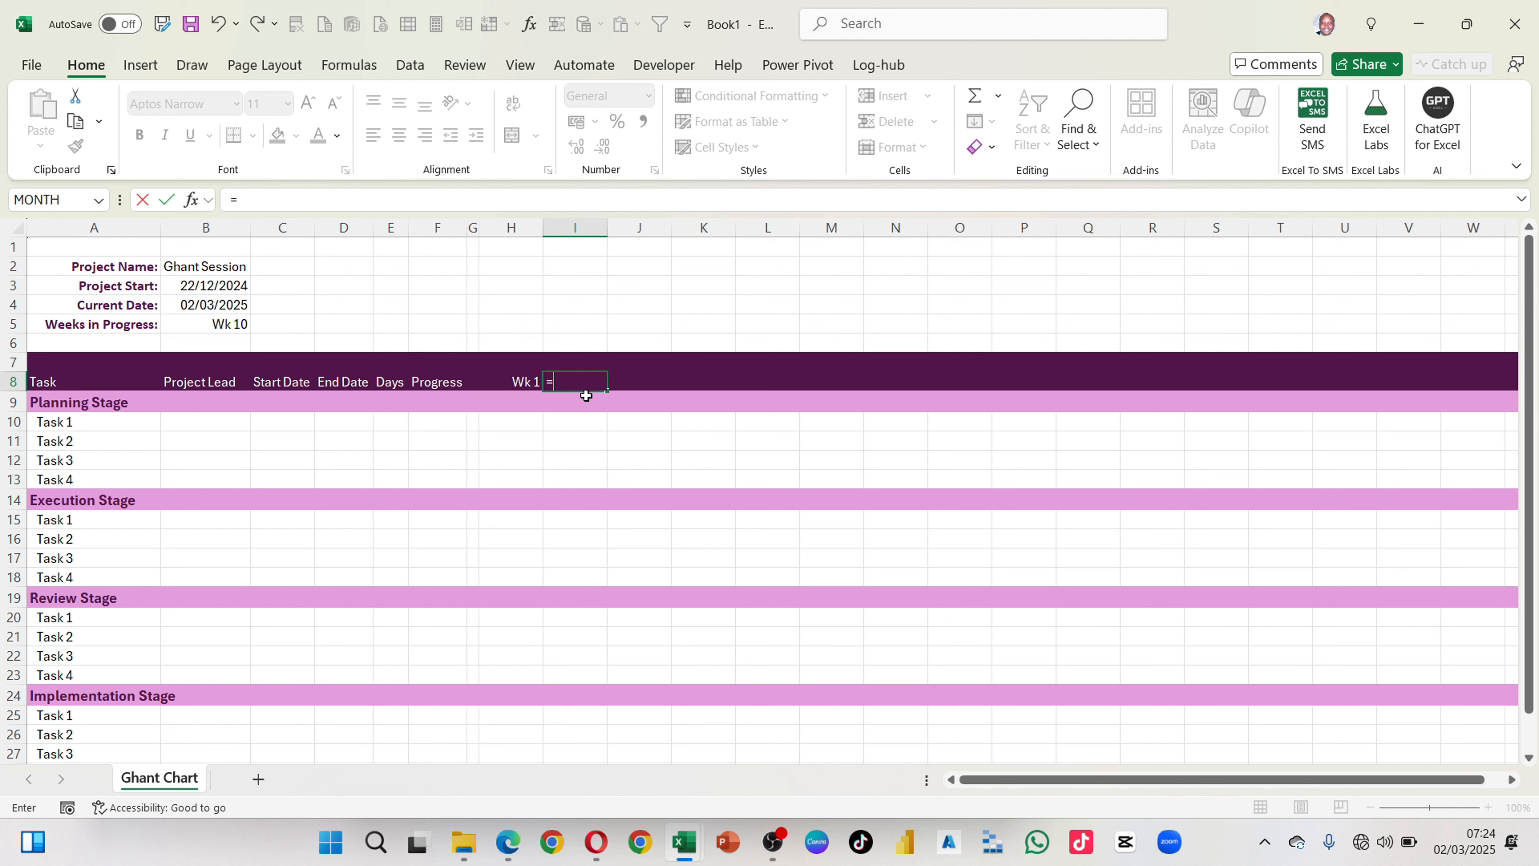
key("Left")
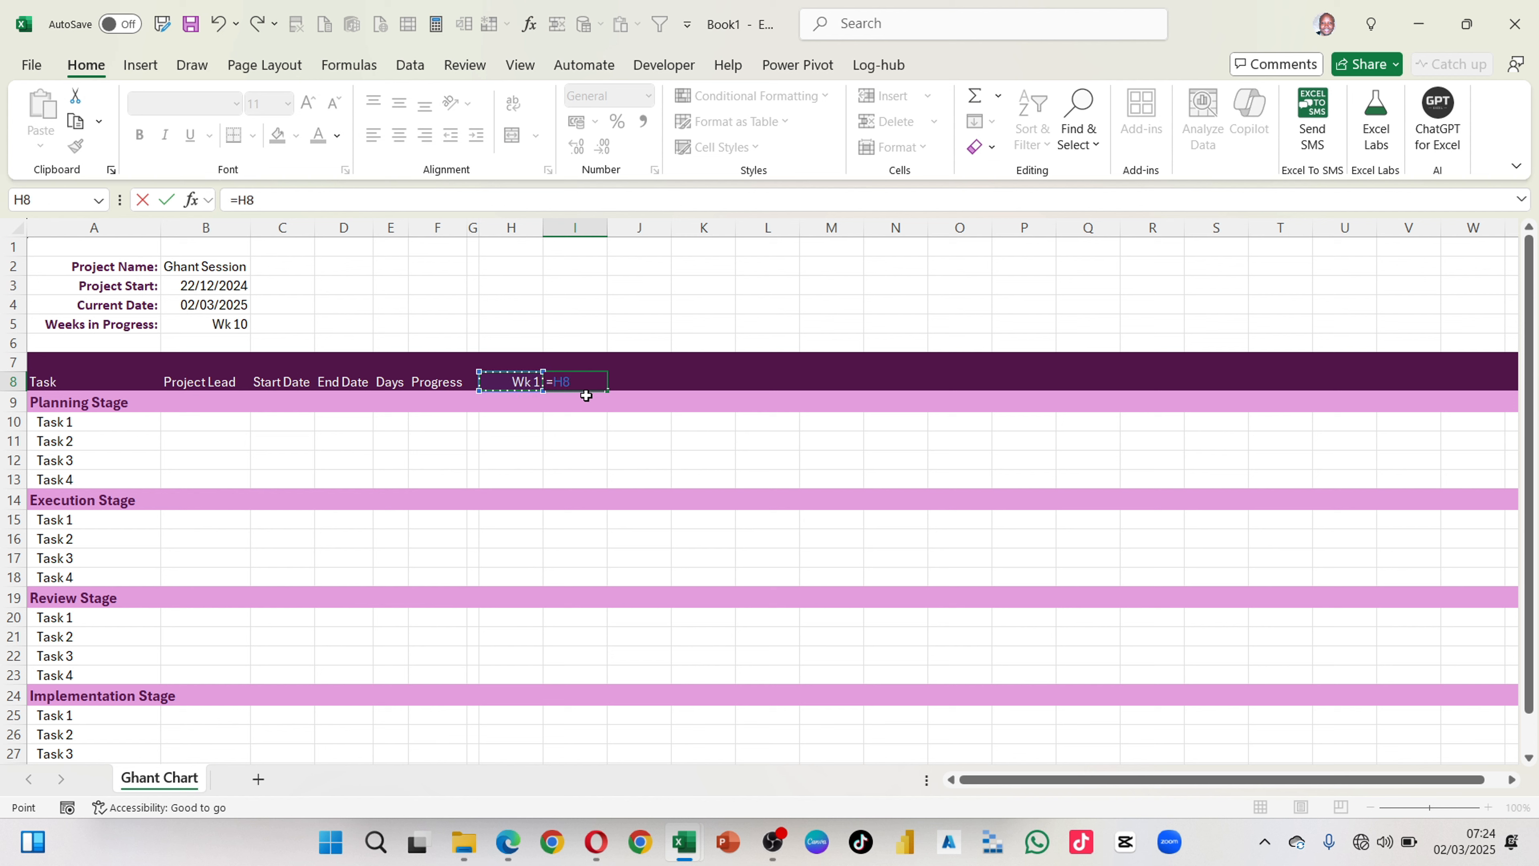
type("+1")
key("Return")
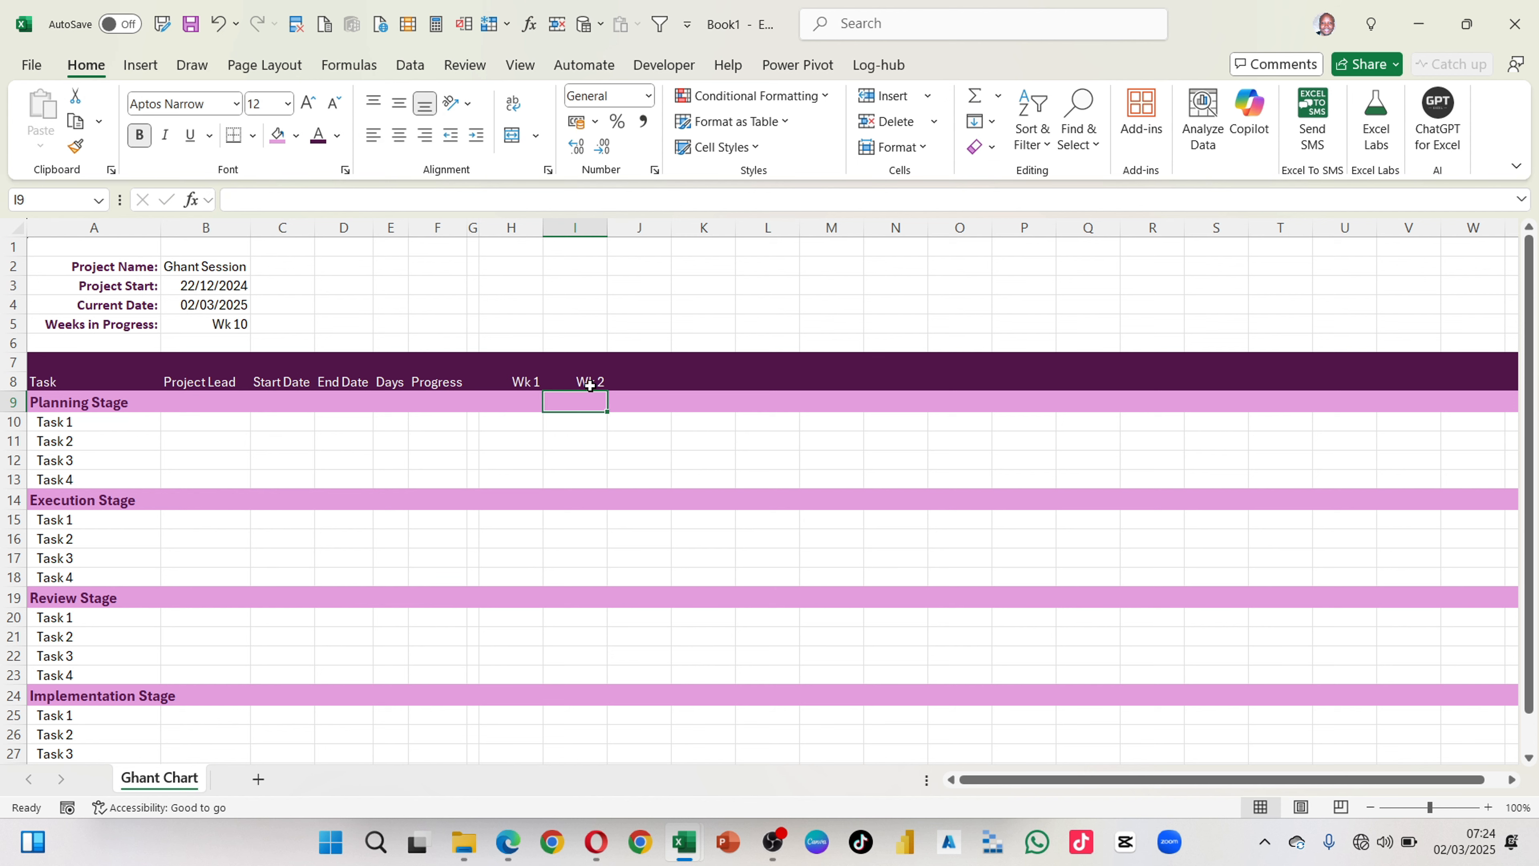
double_click(590, 386)
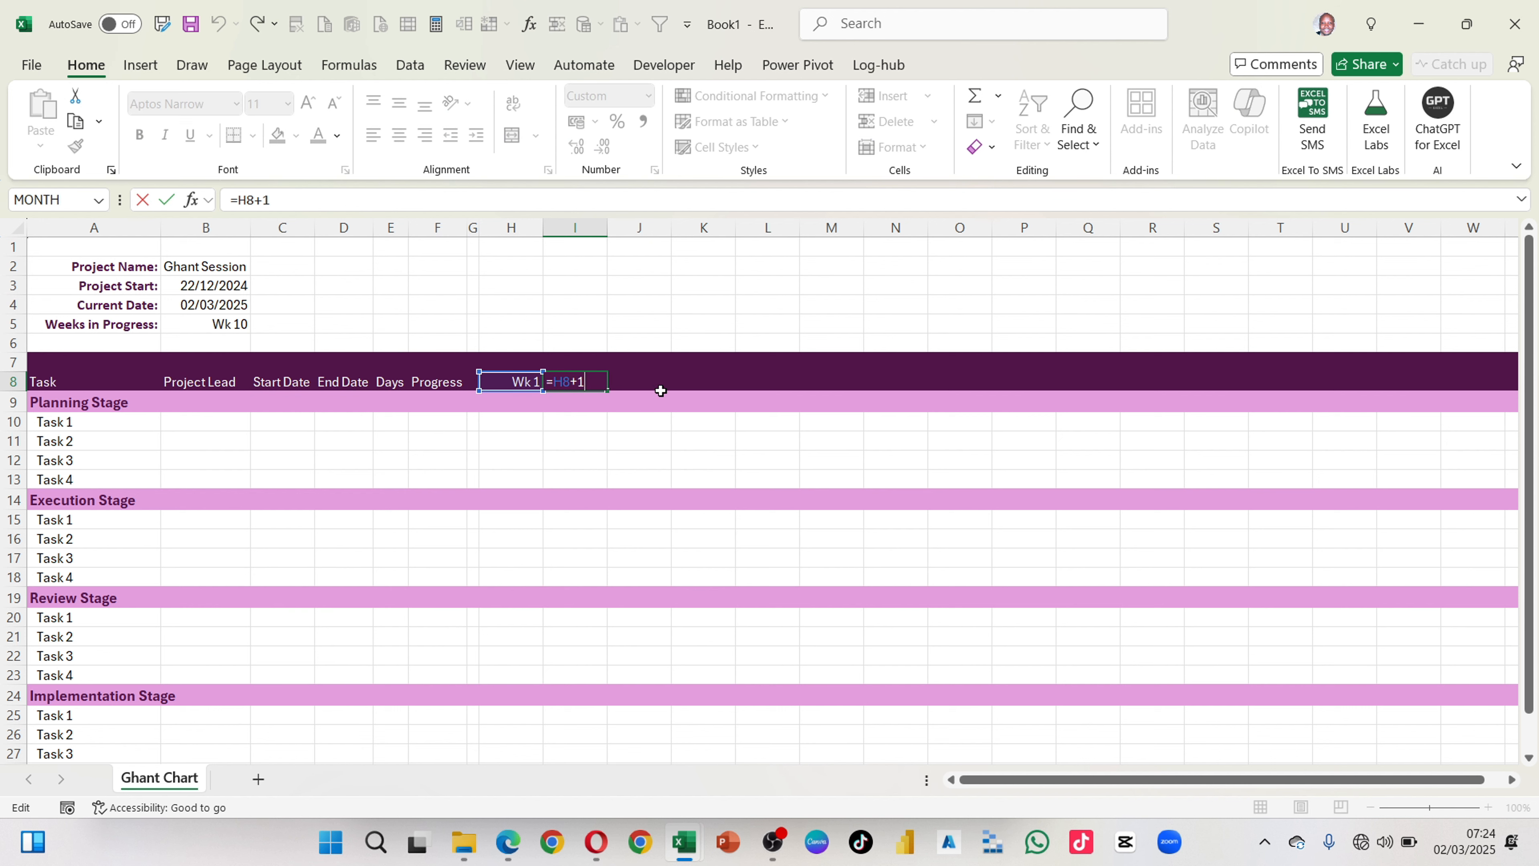
key("Return")
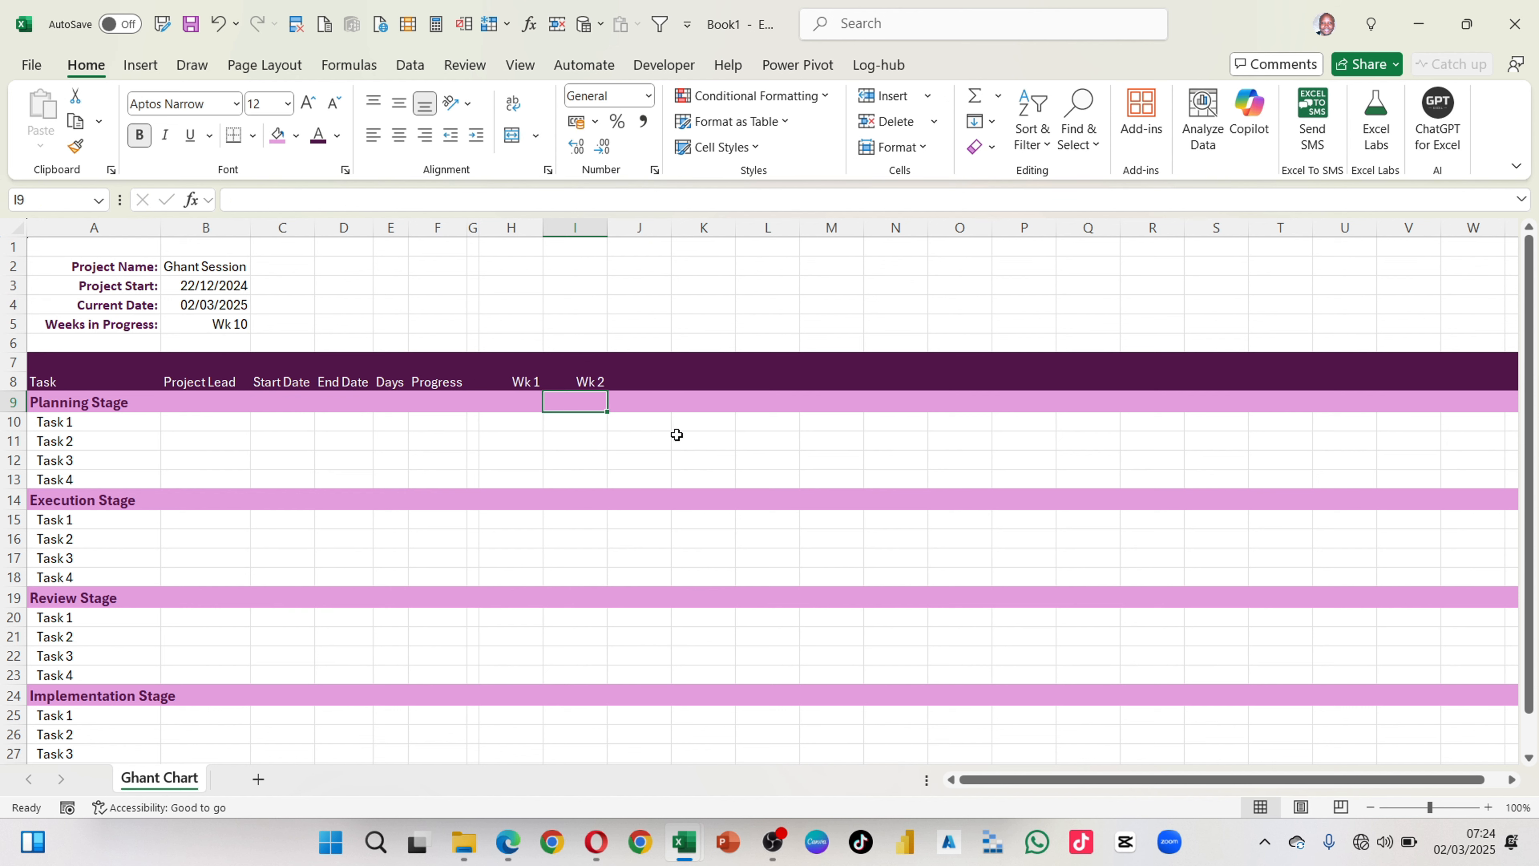
Step: Fill the week number formula from I8 across row 8 to AK8, up to Wk 30
left_click(532, 382)
left_click(567, 383)
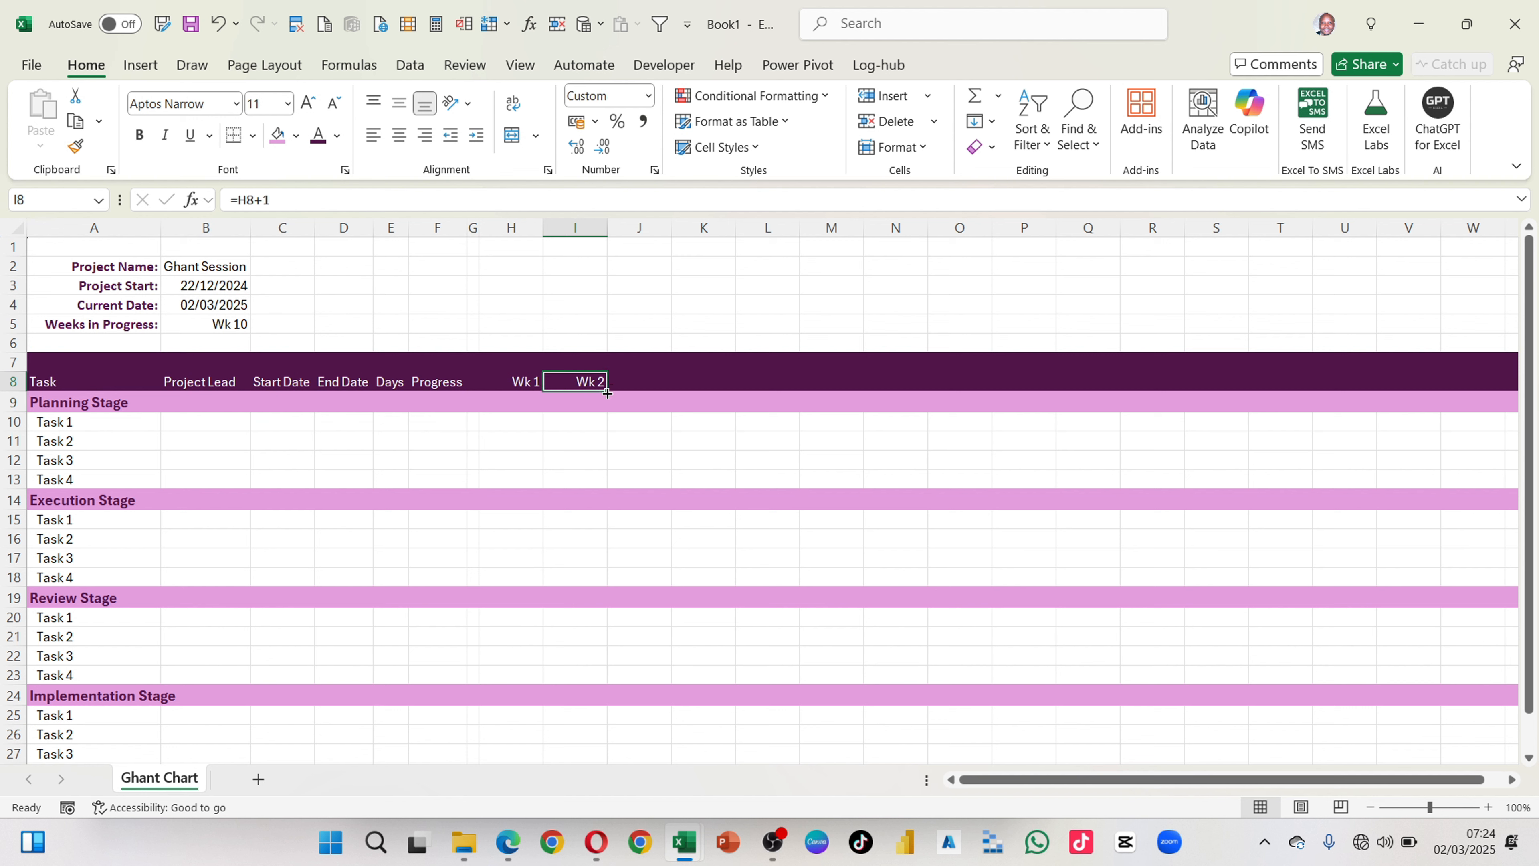
left_click_drag(606, 388, 1369, 379)
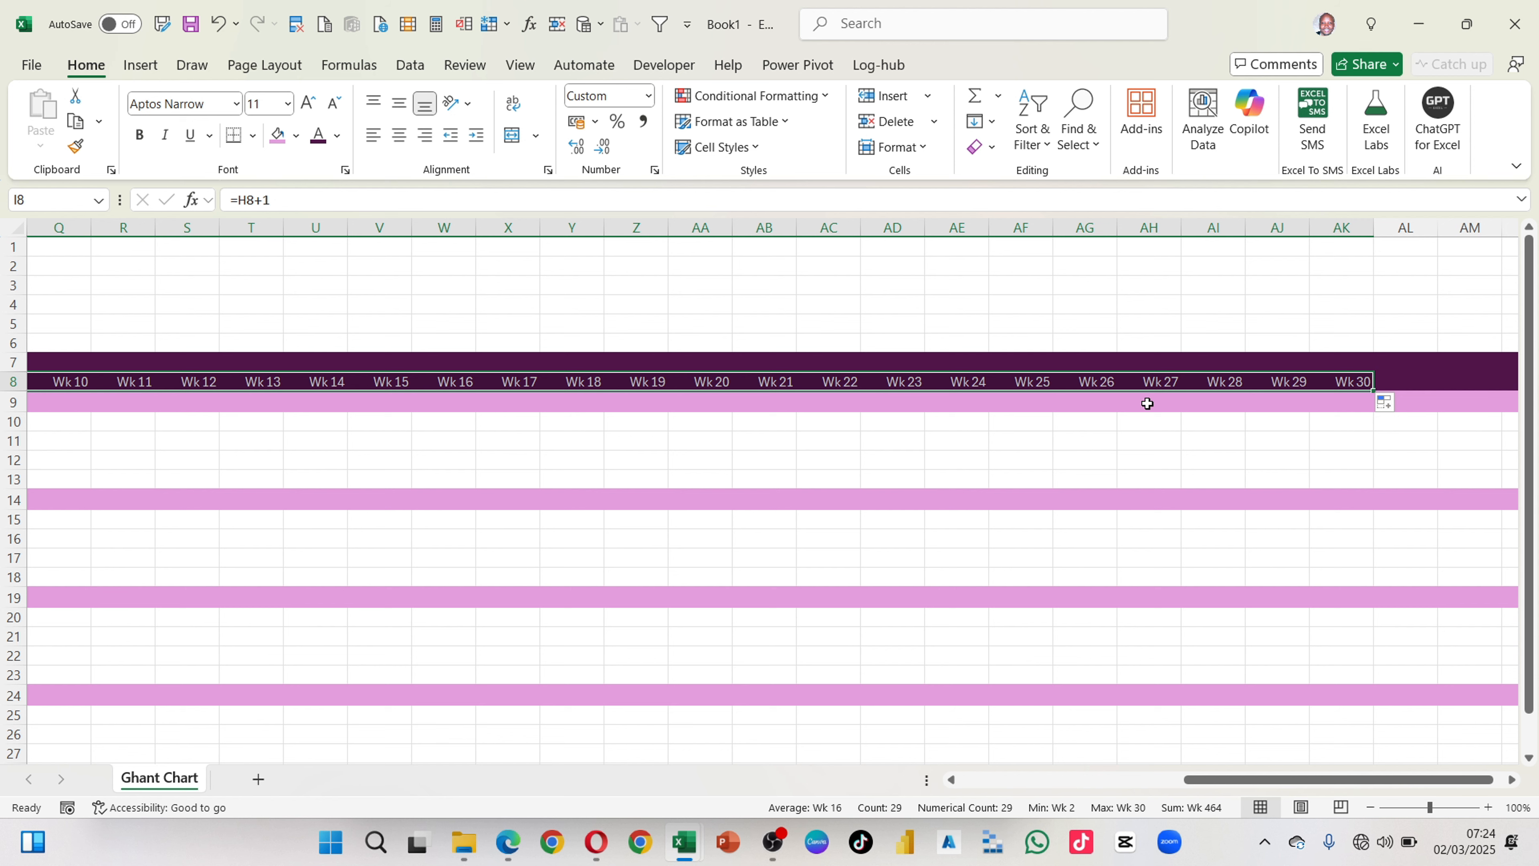
left_click_drag(1086, 382, 1339, 378)
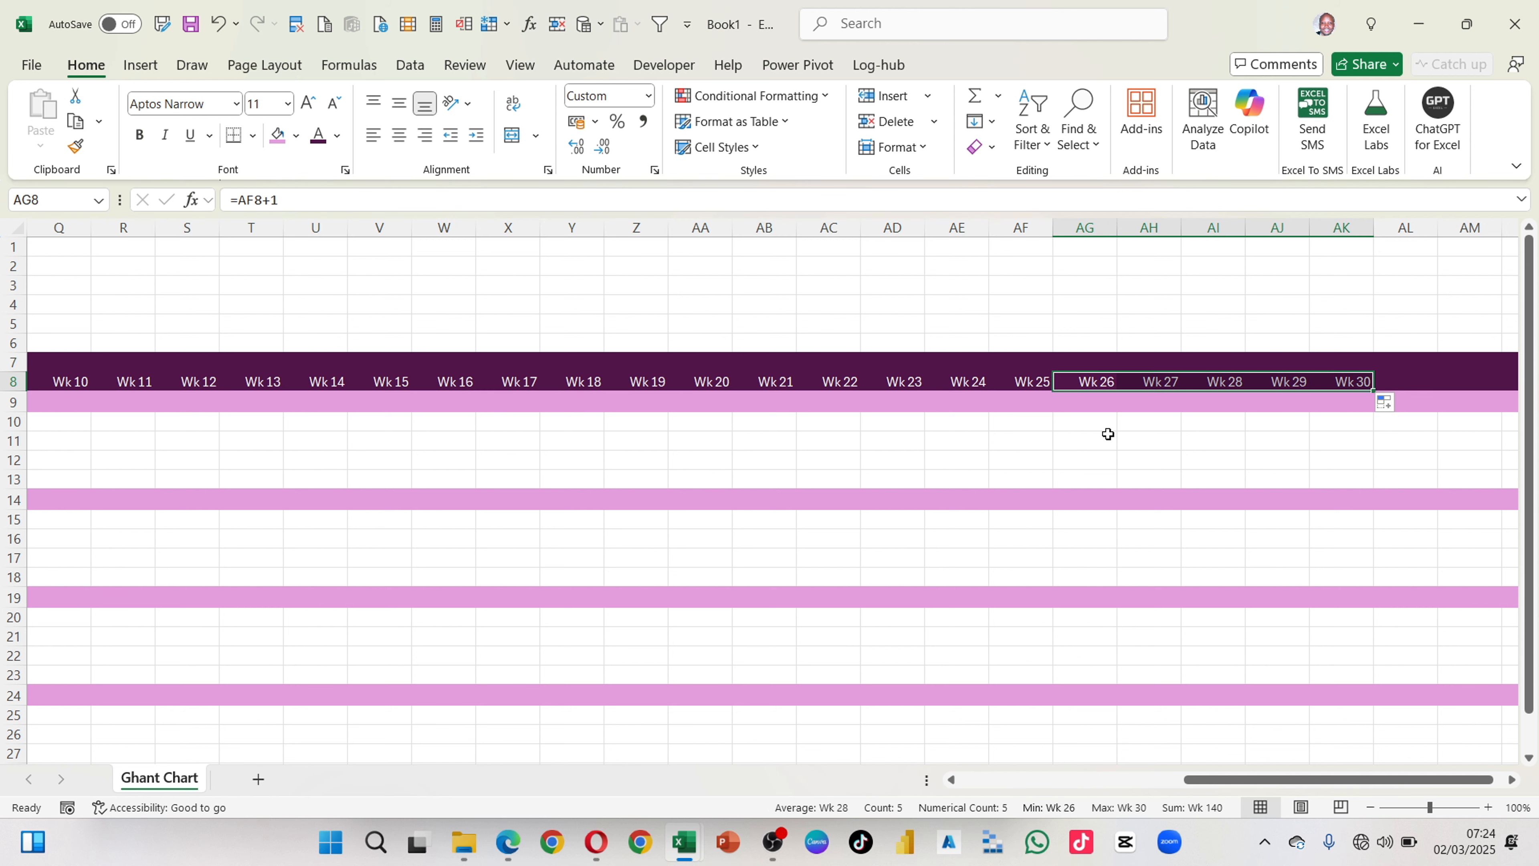
Step: Link H7, above the first week, to the project start date with the formula =B3
scroll(1107, 433, "left", 8)
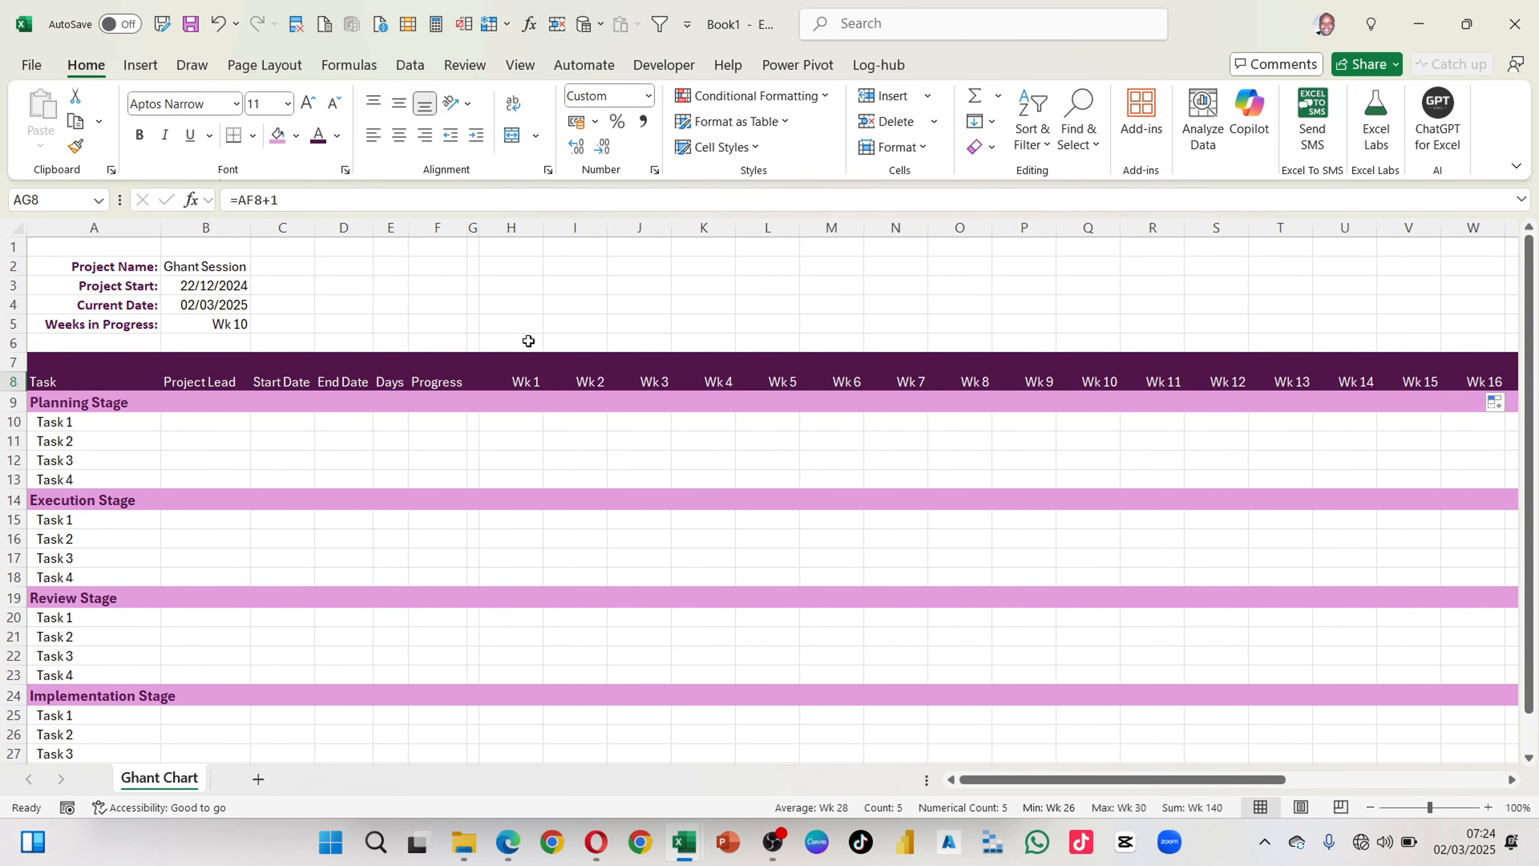
left_click(528, 366)
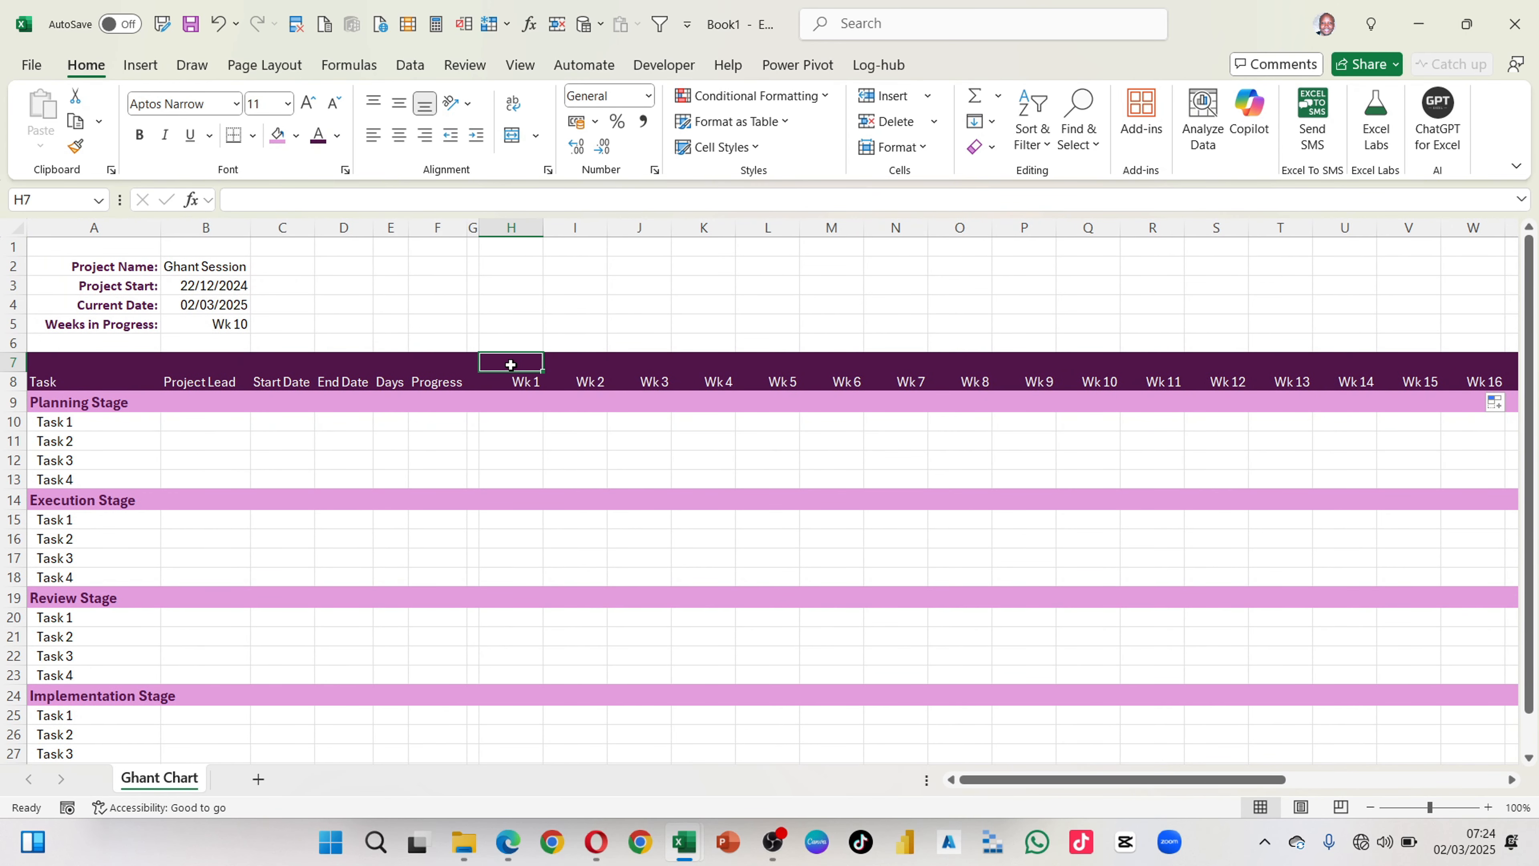
type("=")
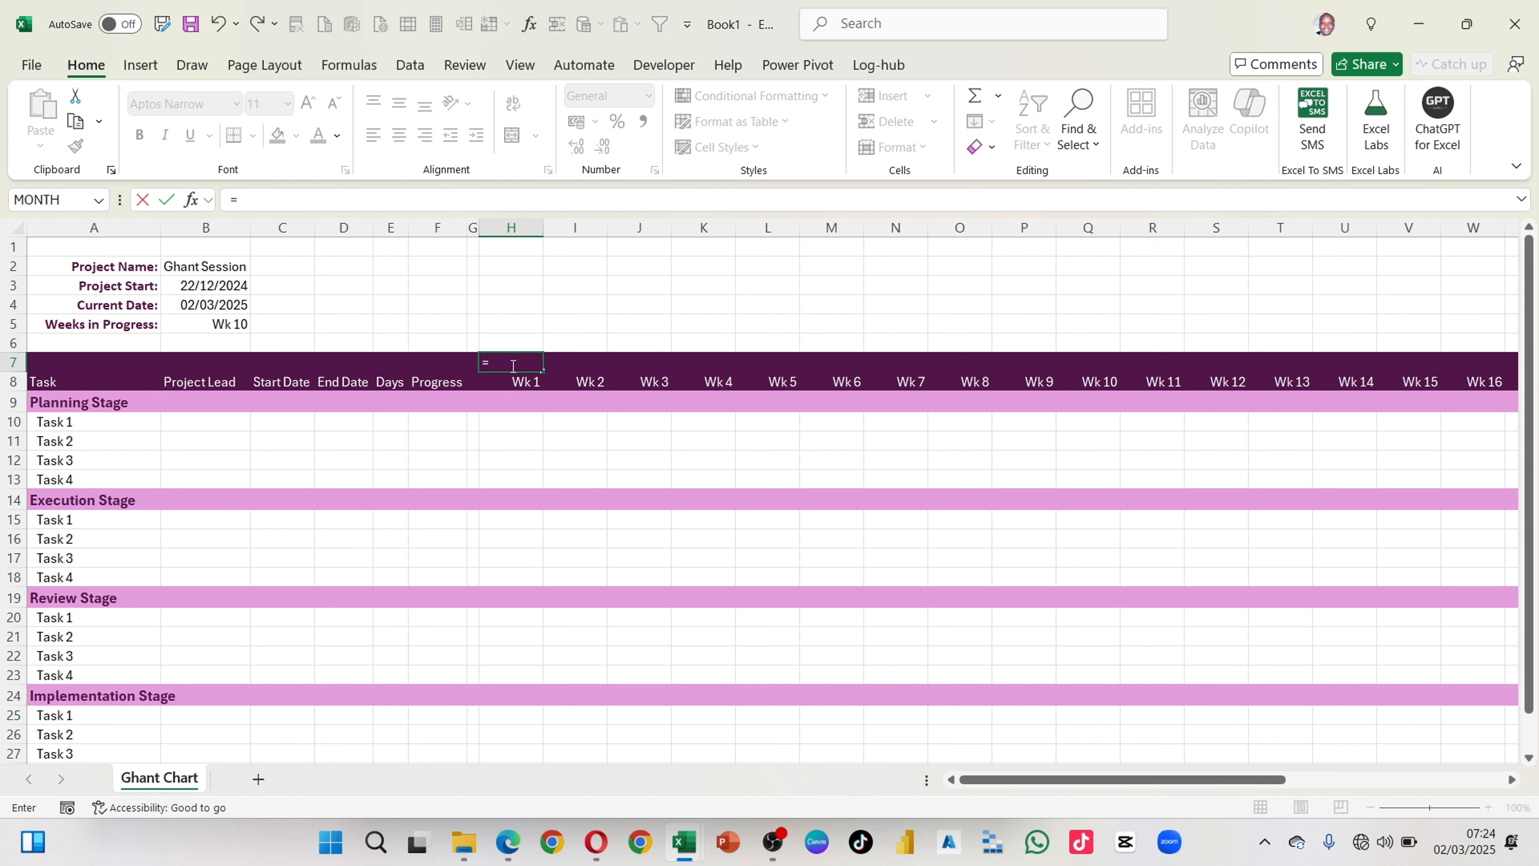
left_click(214, 286)
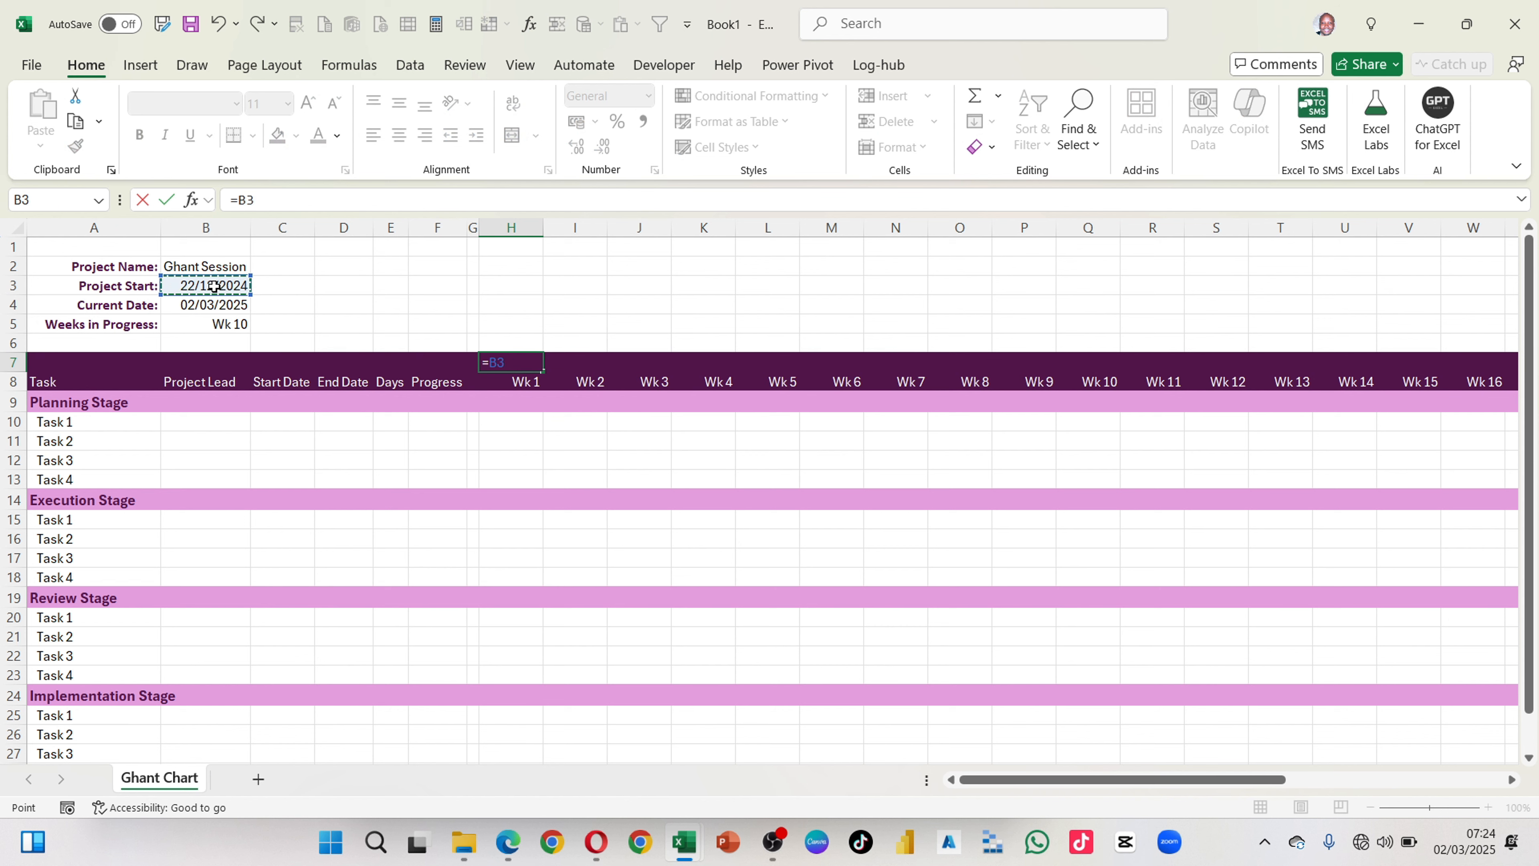
key("Return")
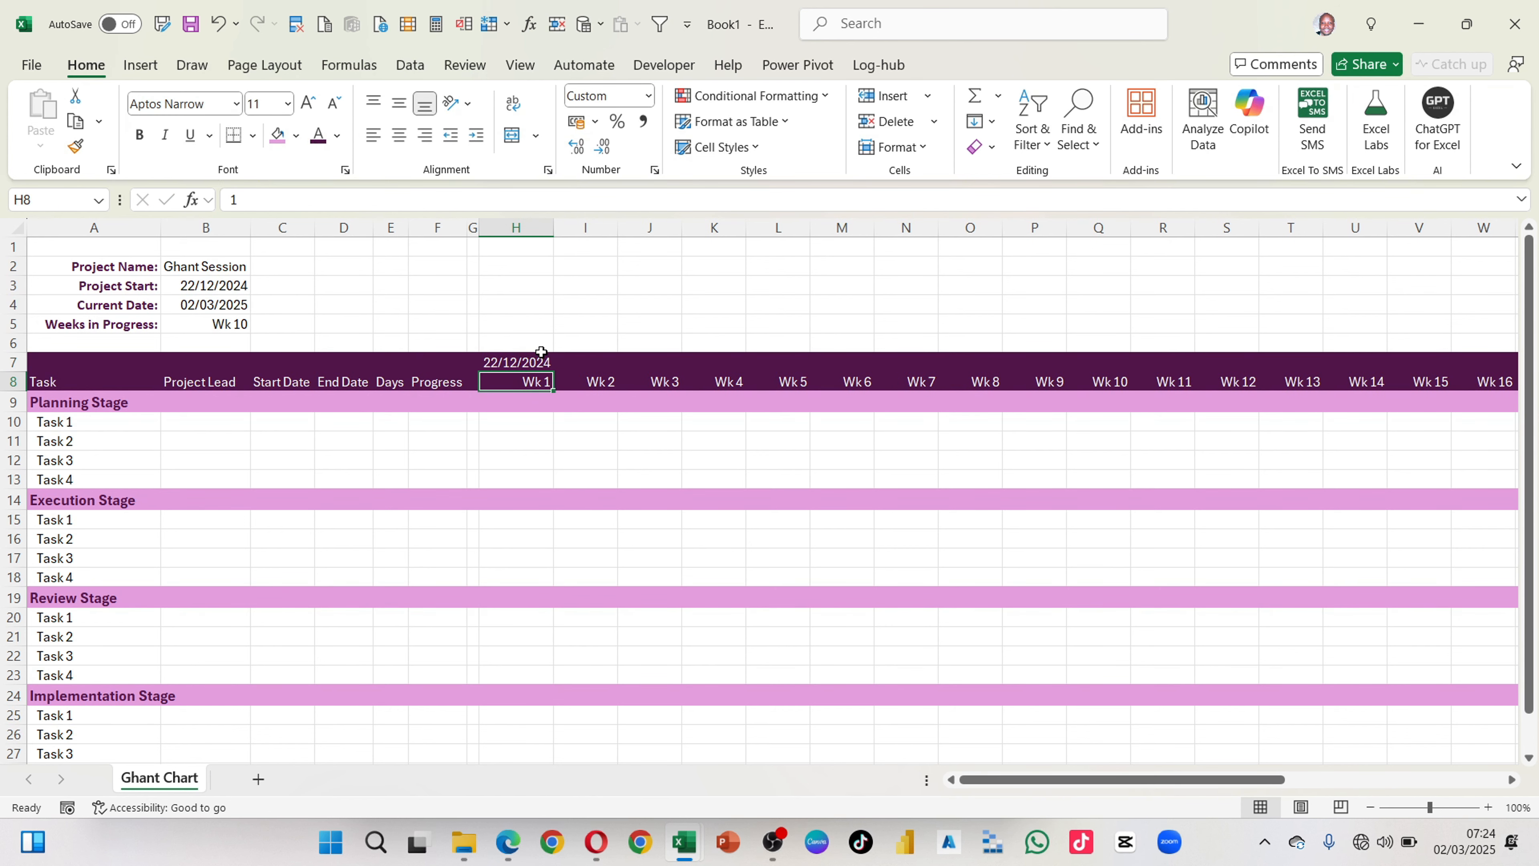
Step: Apply the custom number format dd-mmm to the first week's date in H7
left_click(521, 362)
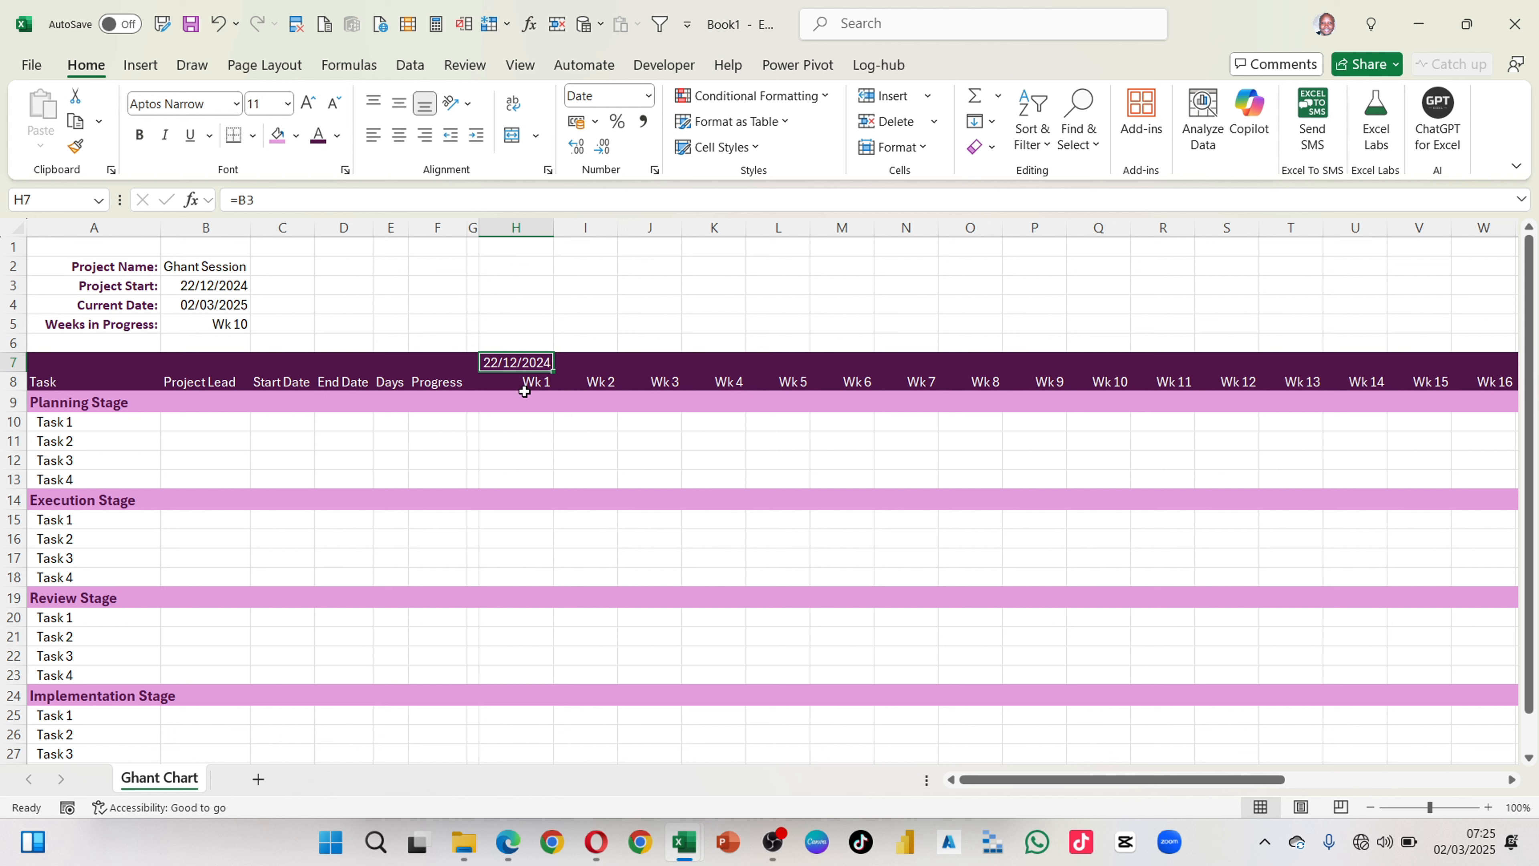
key("ctrl+1")
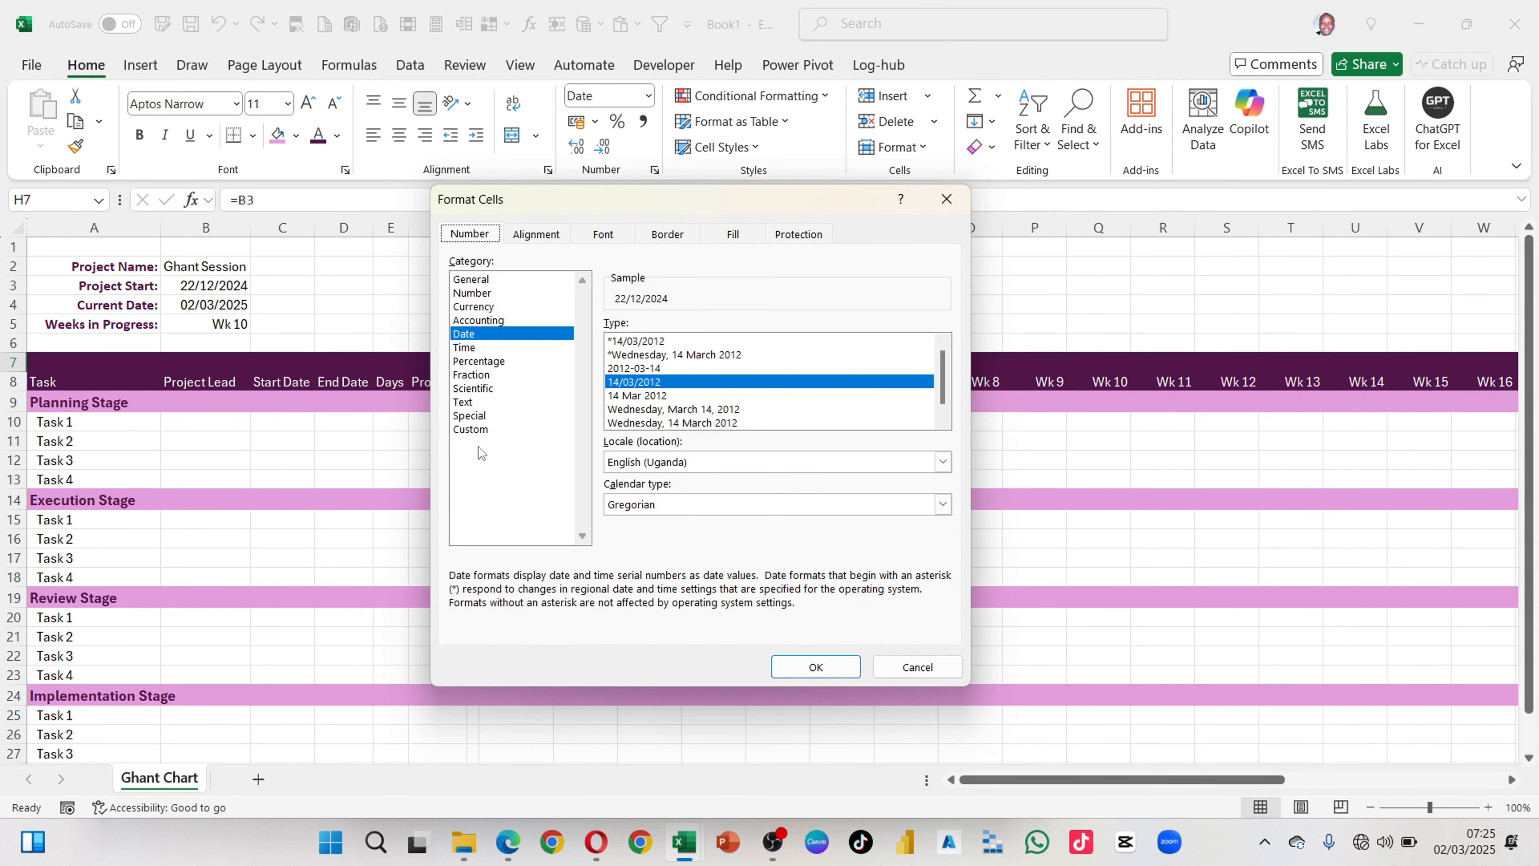
left_click(477, 430)
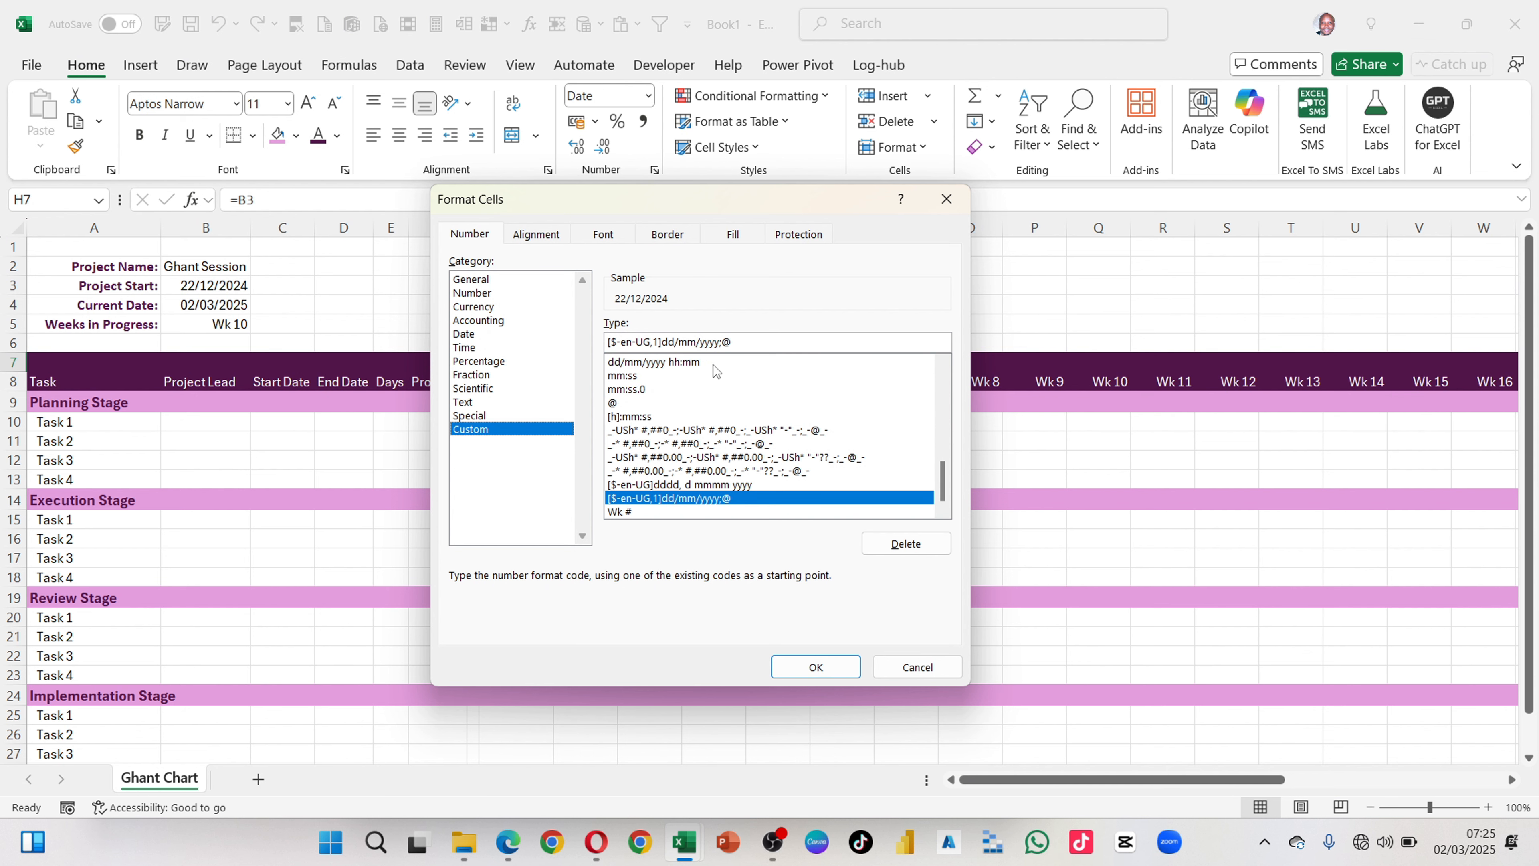
left_click_drag(746, 343, 609, 319)
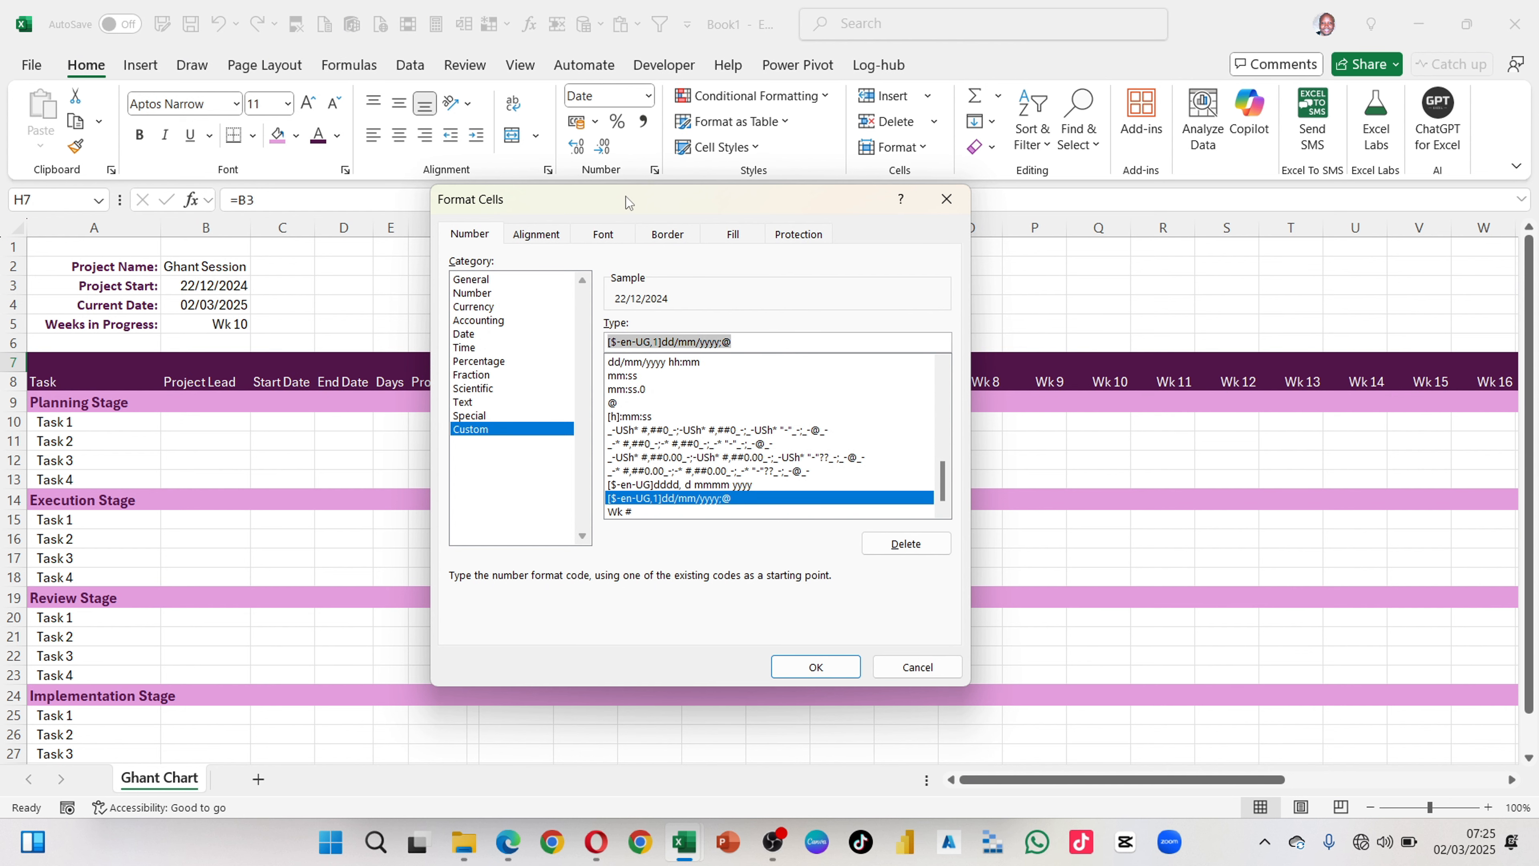
left_click_drag(630, 204, 850, 219)
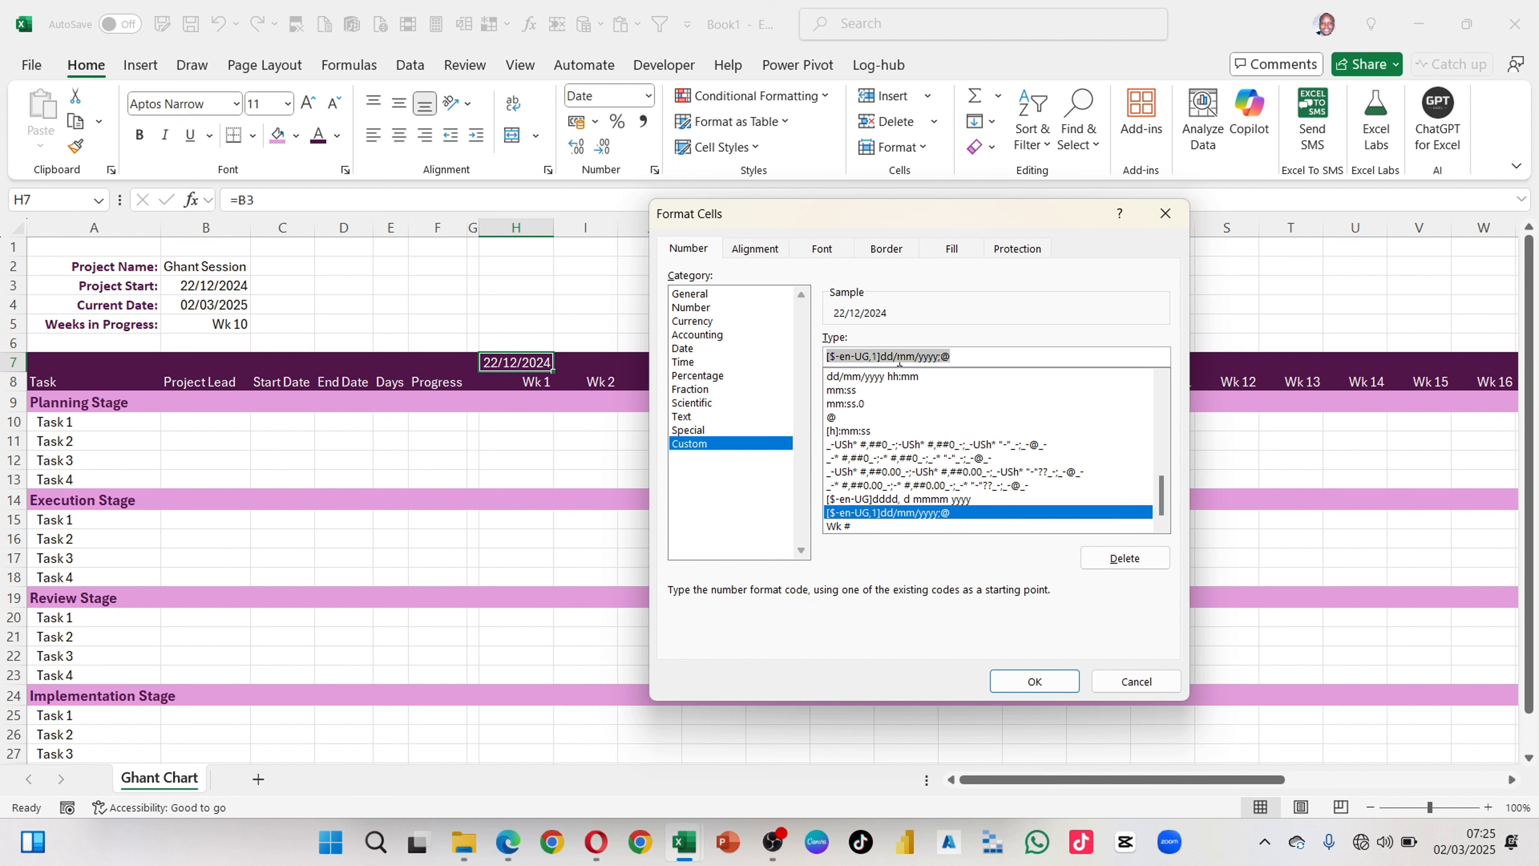
type("dd")
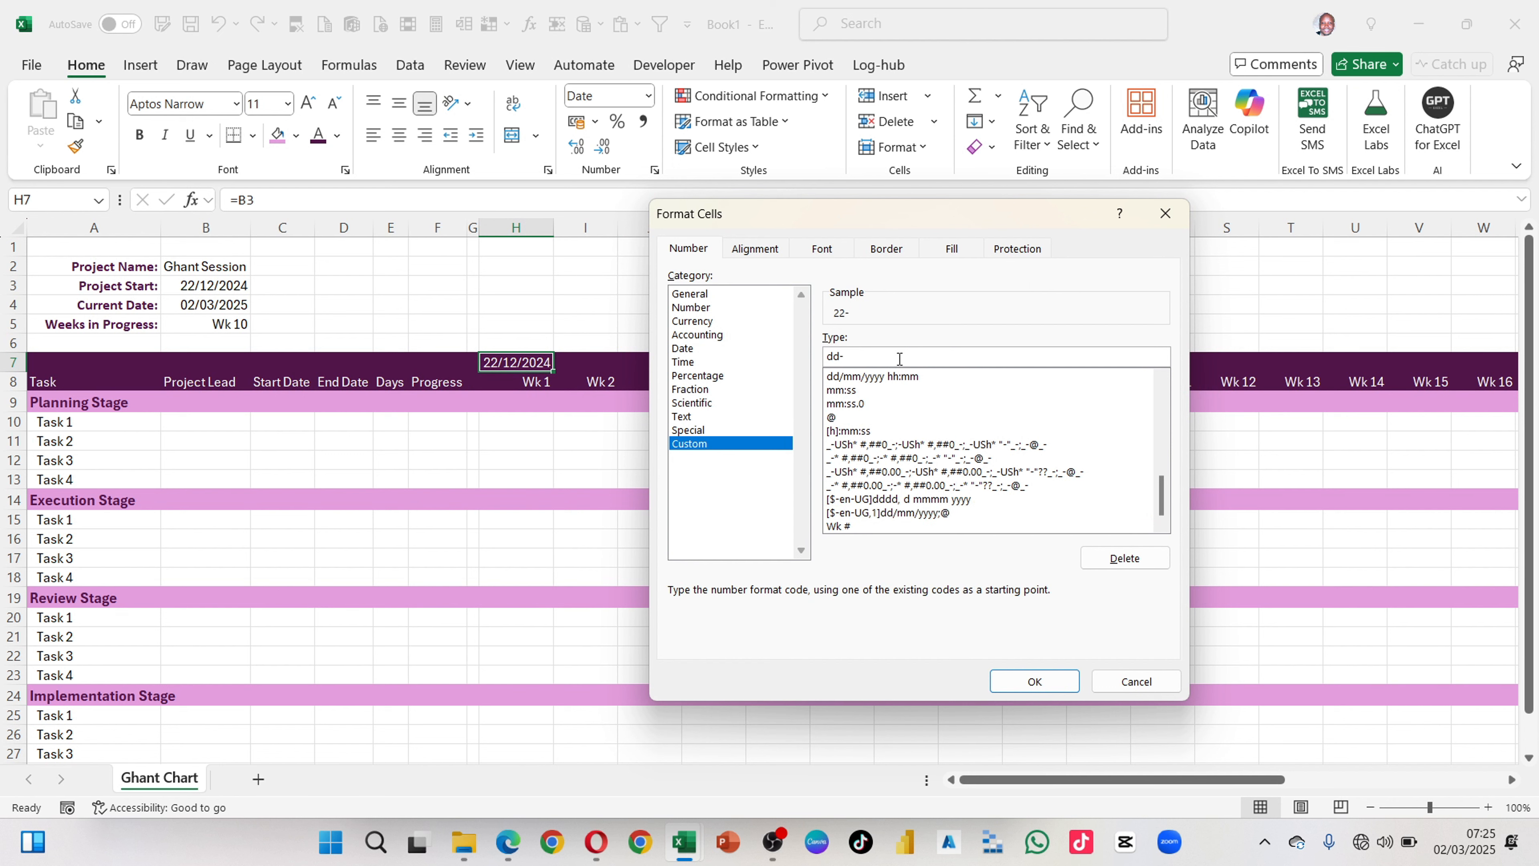
type("-mmm")
left_click(1034, 680)
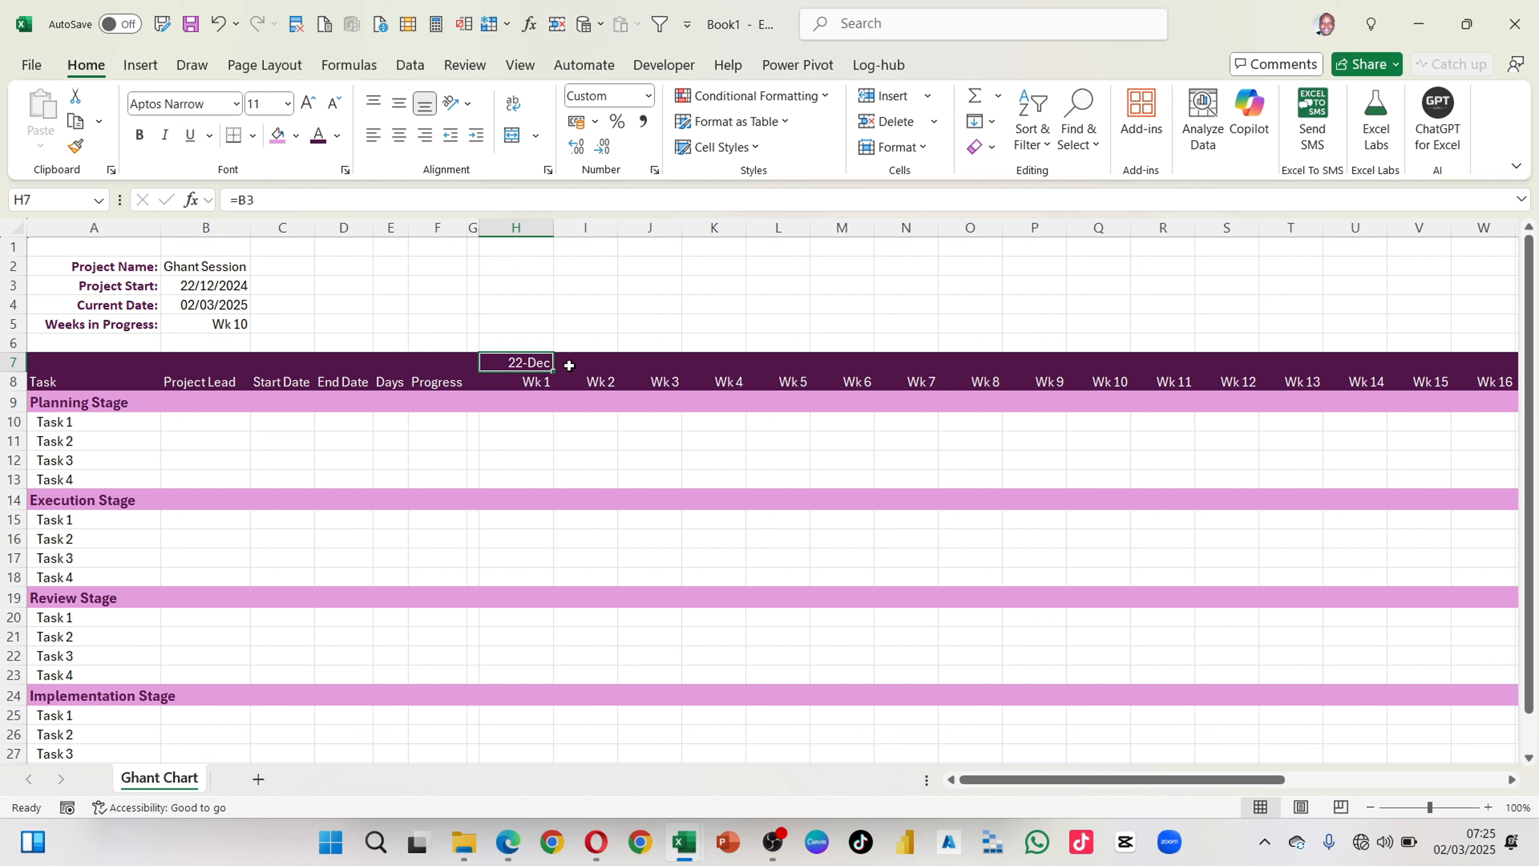
Step: Enter the formula =H7+7 in I7 to calculate the second week's start date
left_click(610, 383)
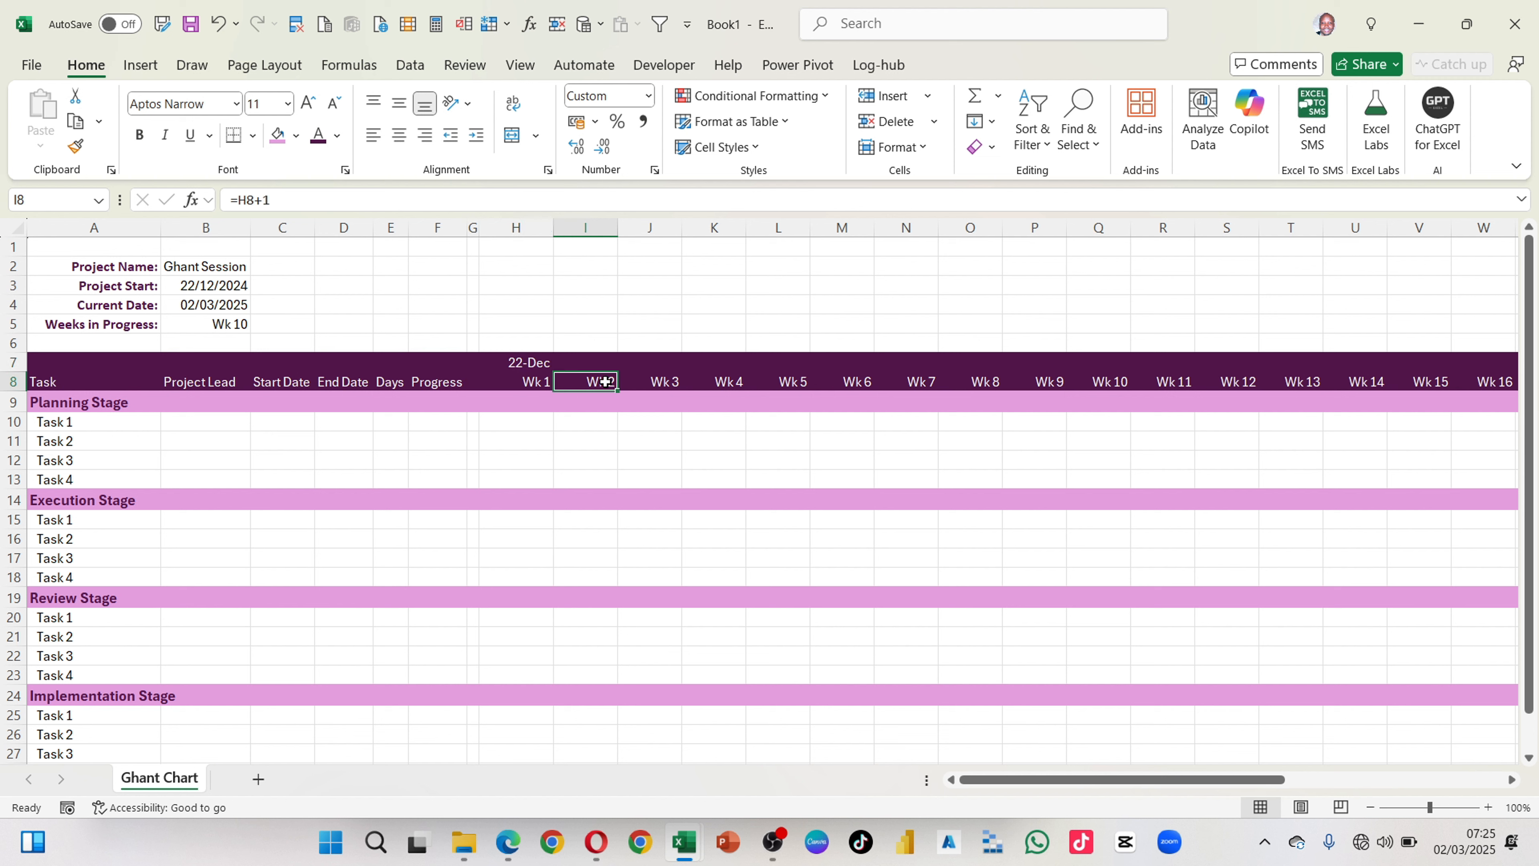
left_click(579, 362)
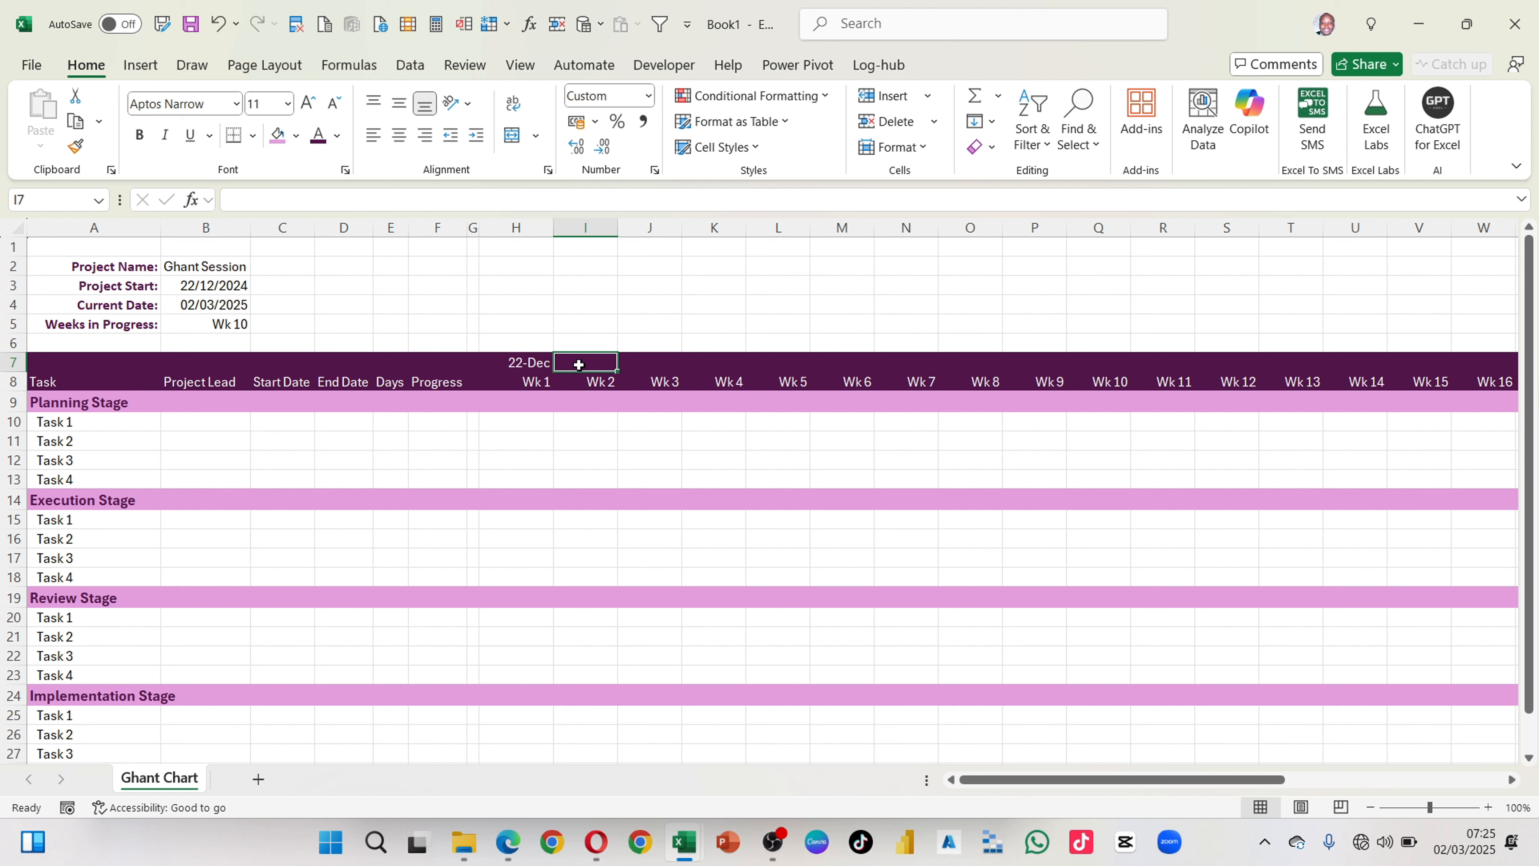
type("=")
key("Left")
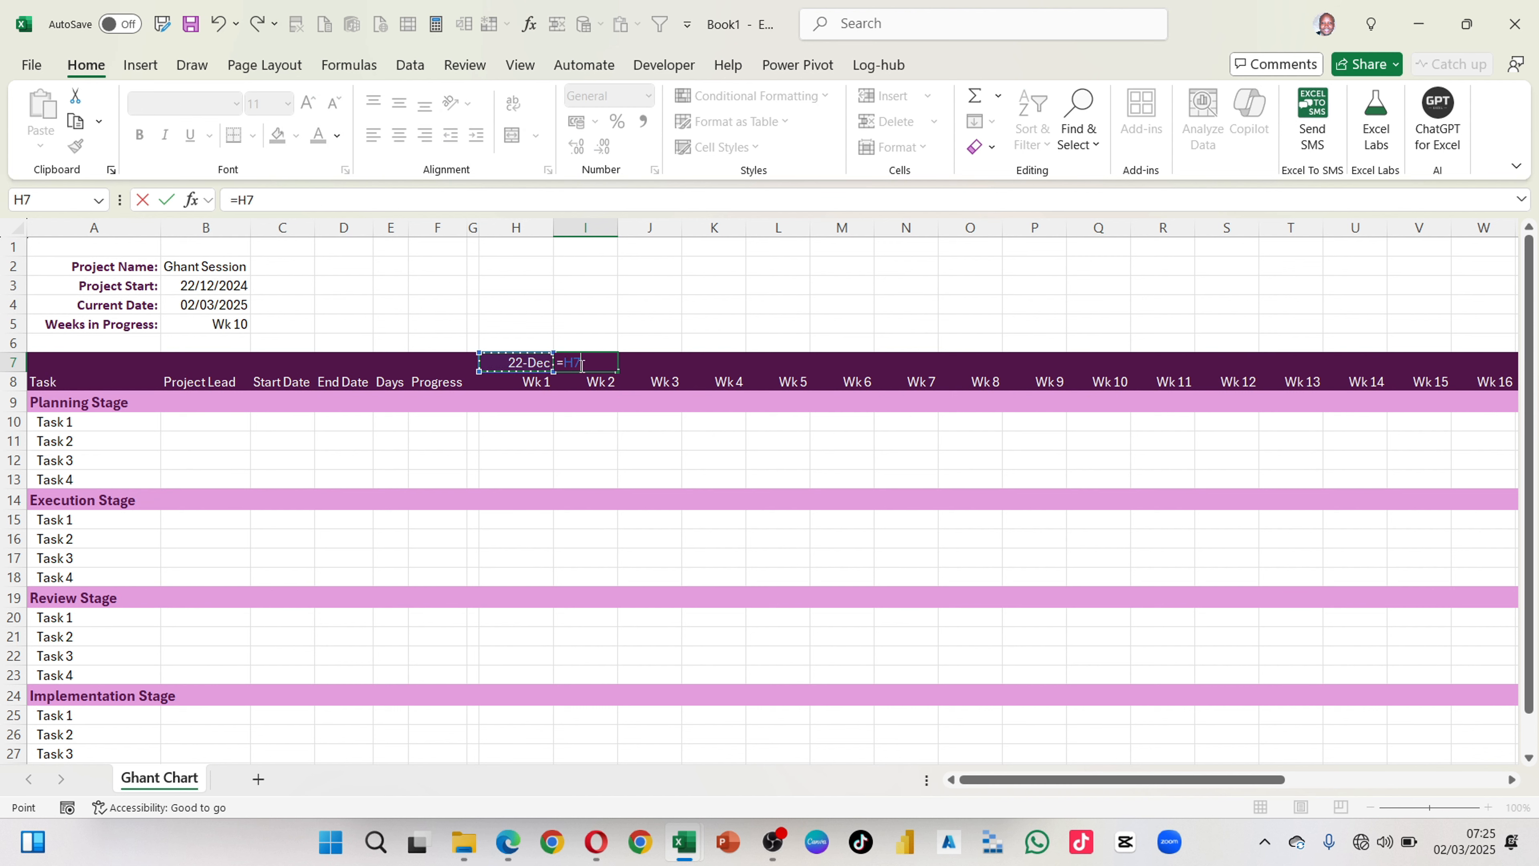
type("+7")
key("ctrl+Return")
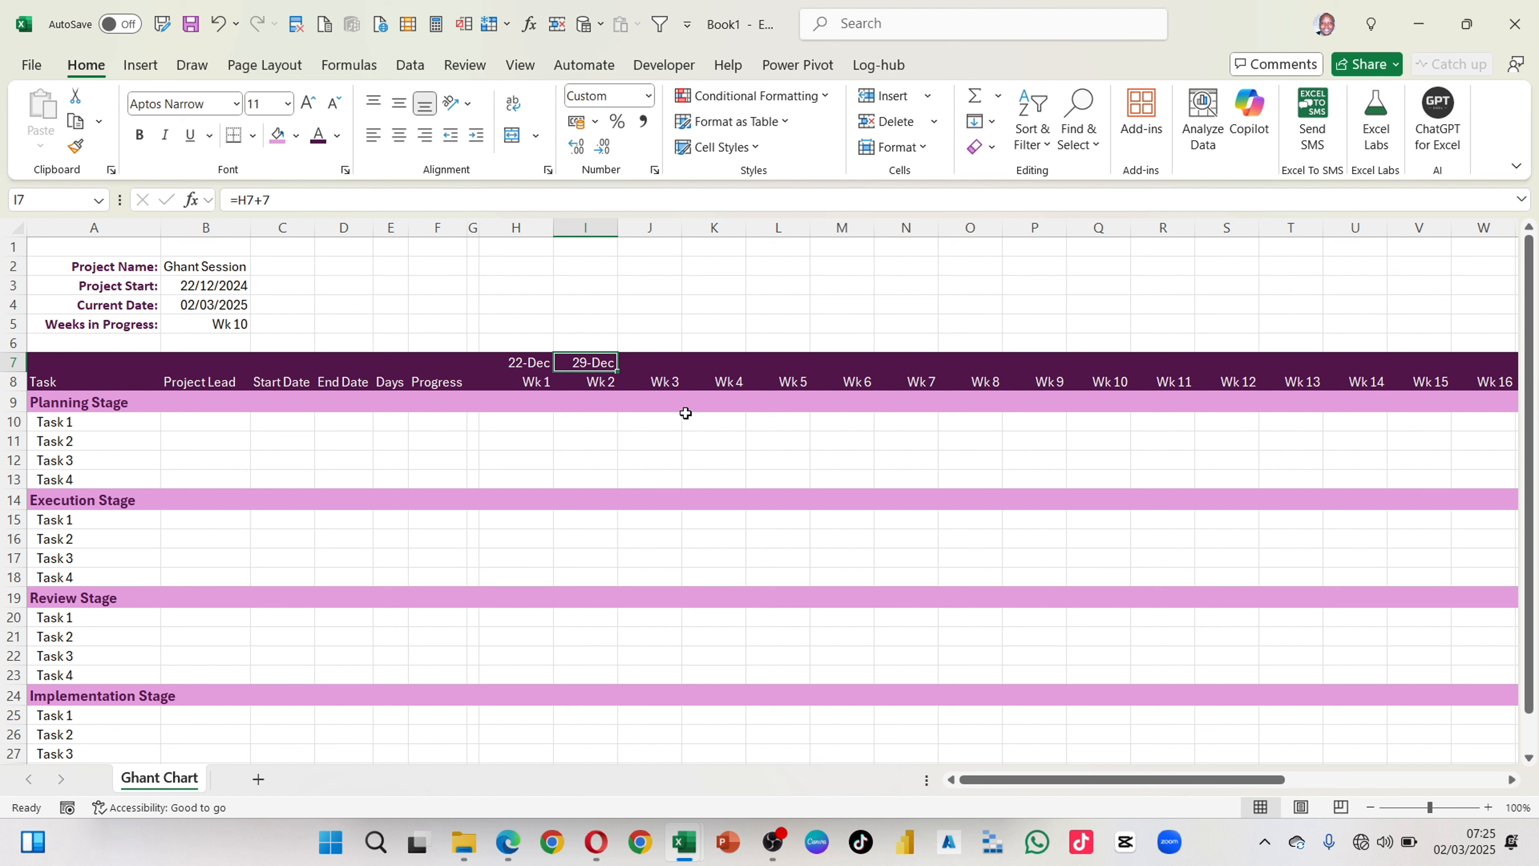
left_click(603, 382)
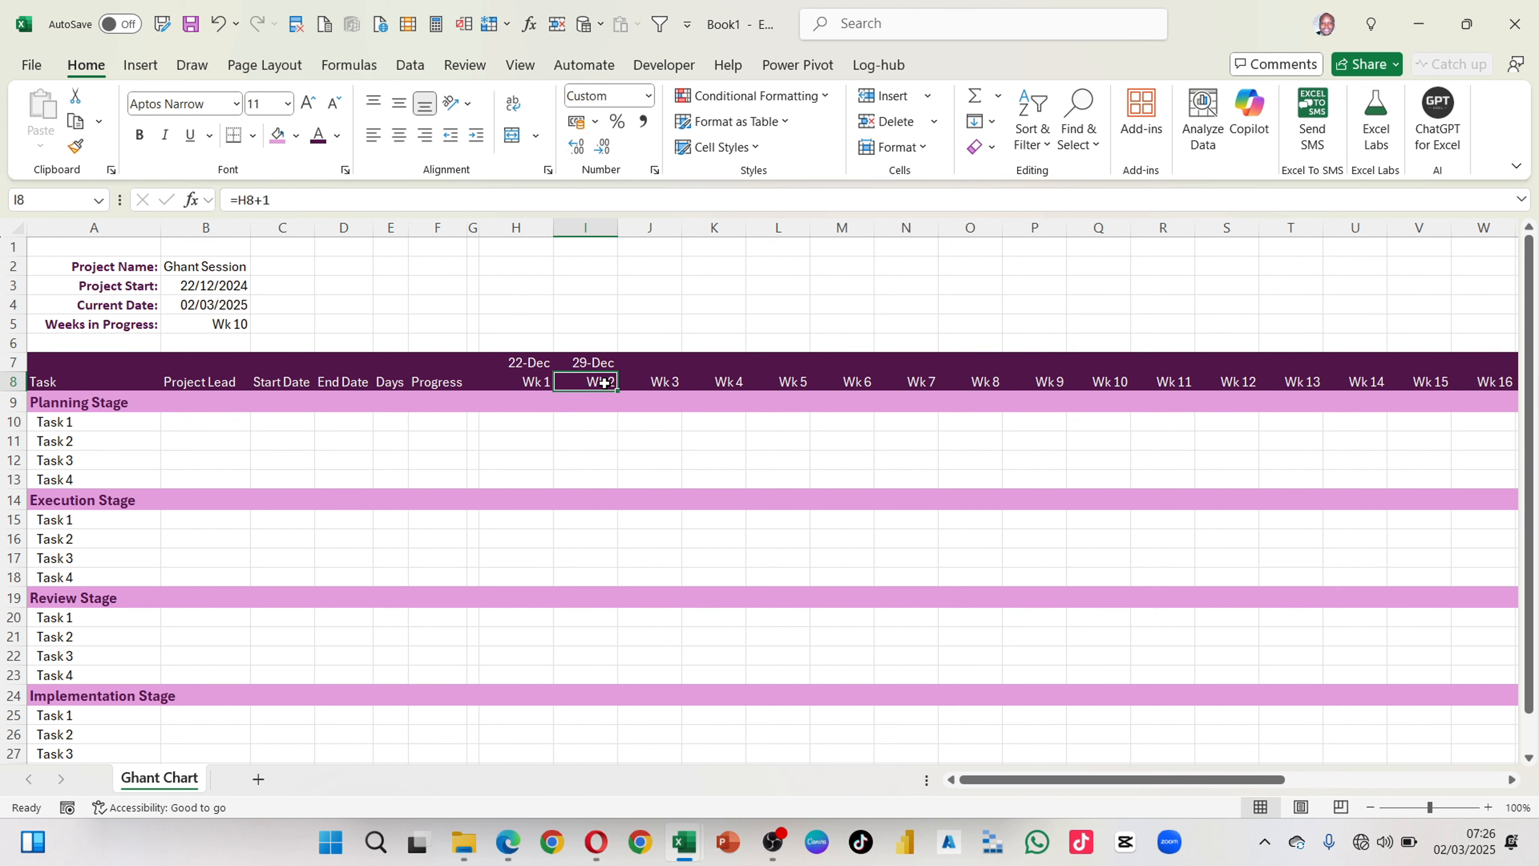
Step: Fill the weekly date formula from I7 across row 7 to AK7, above the Wk 30 column
key("ctrl+Right")
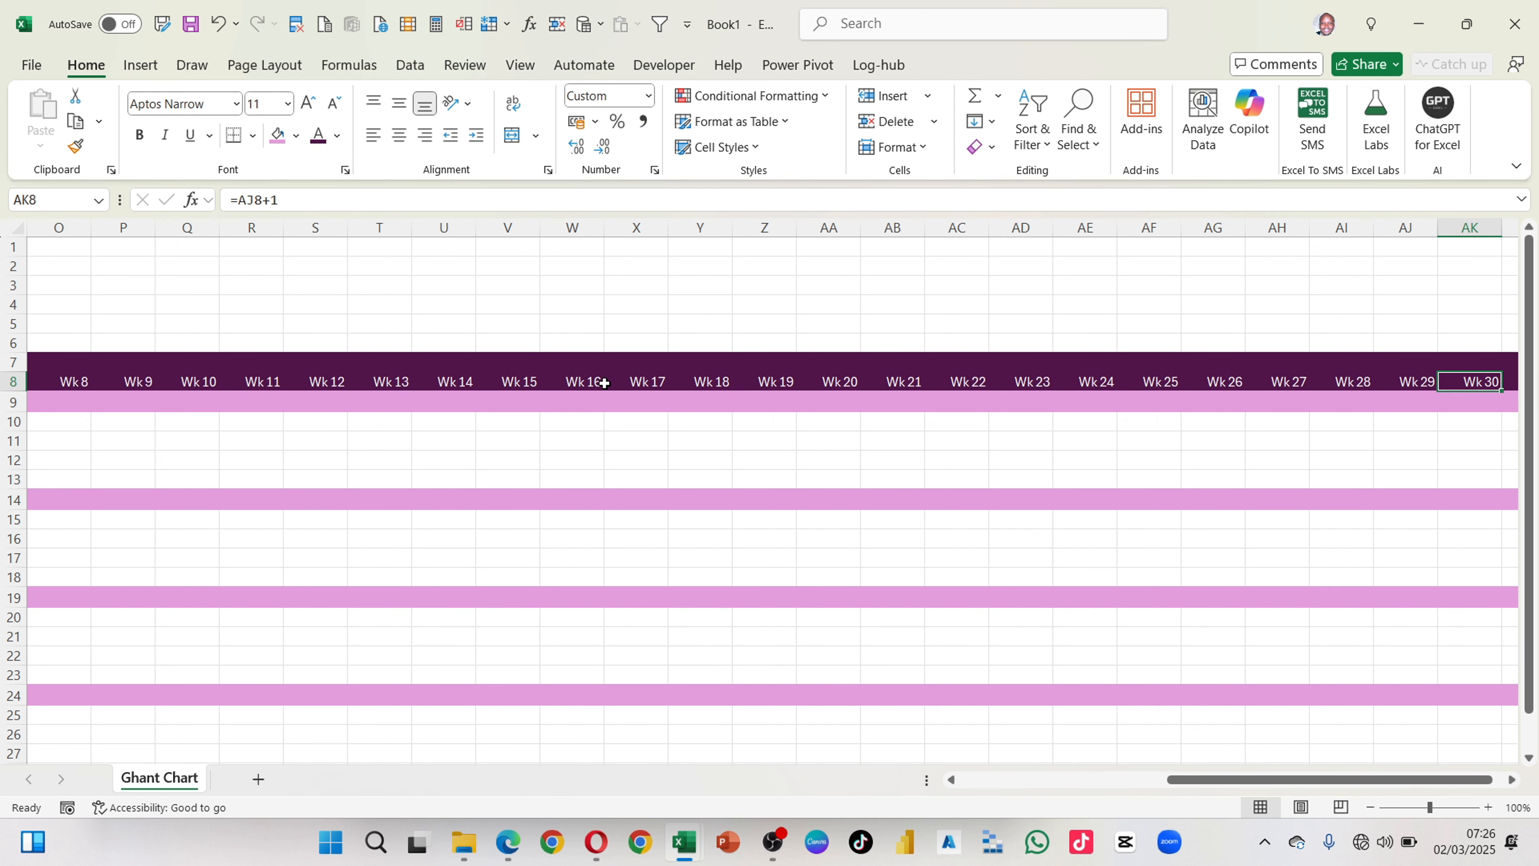
key("Up")
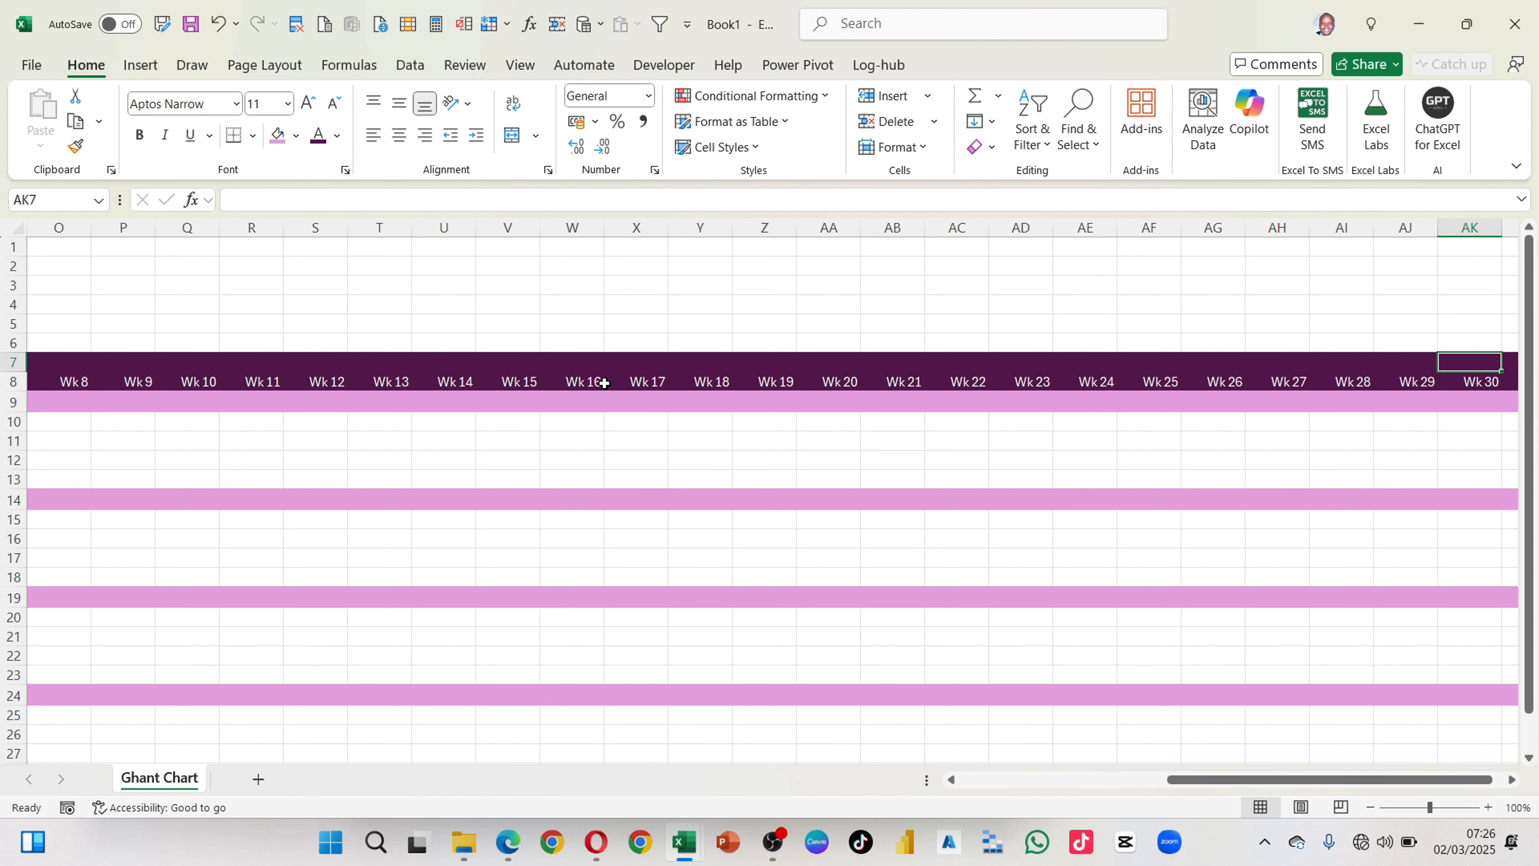
key("ctrl+shift+Left")
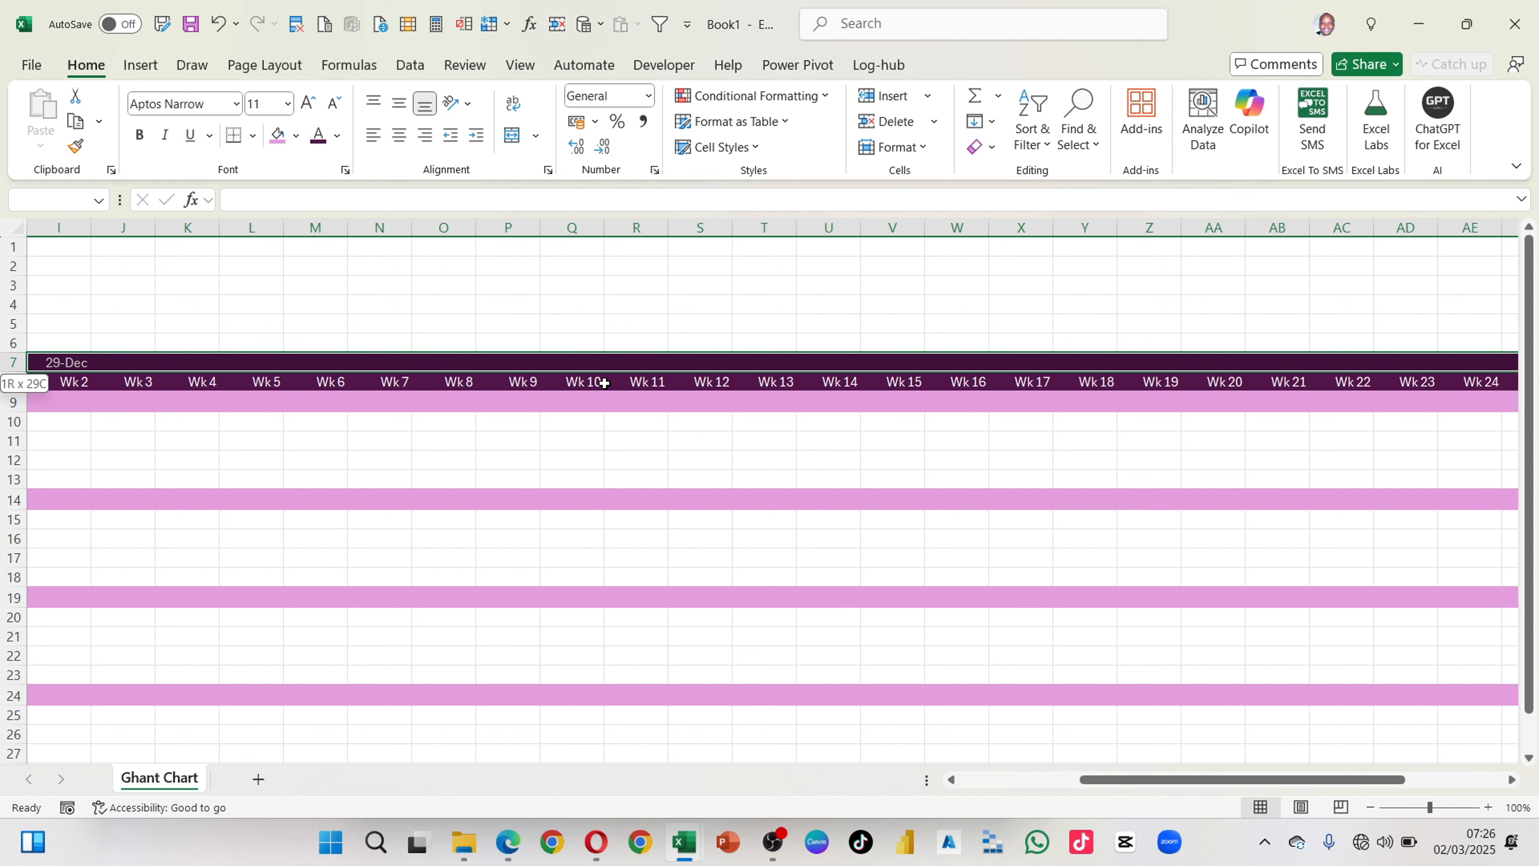
scroll(604, 382, "left", 1)
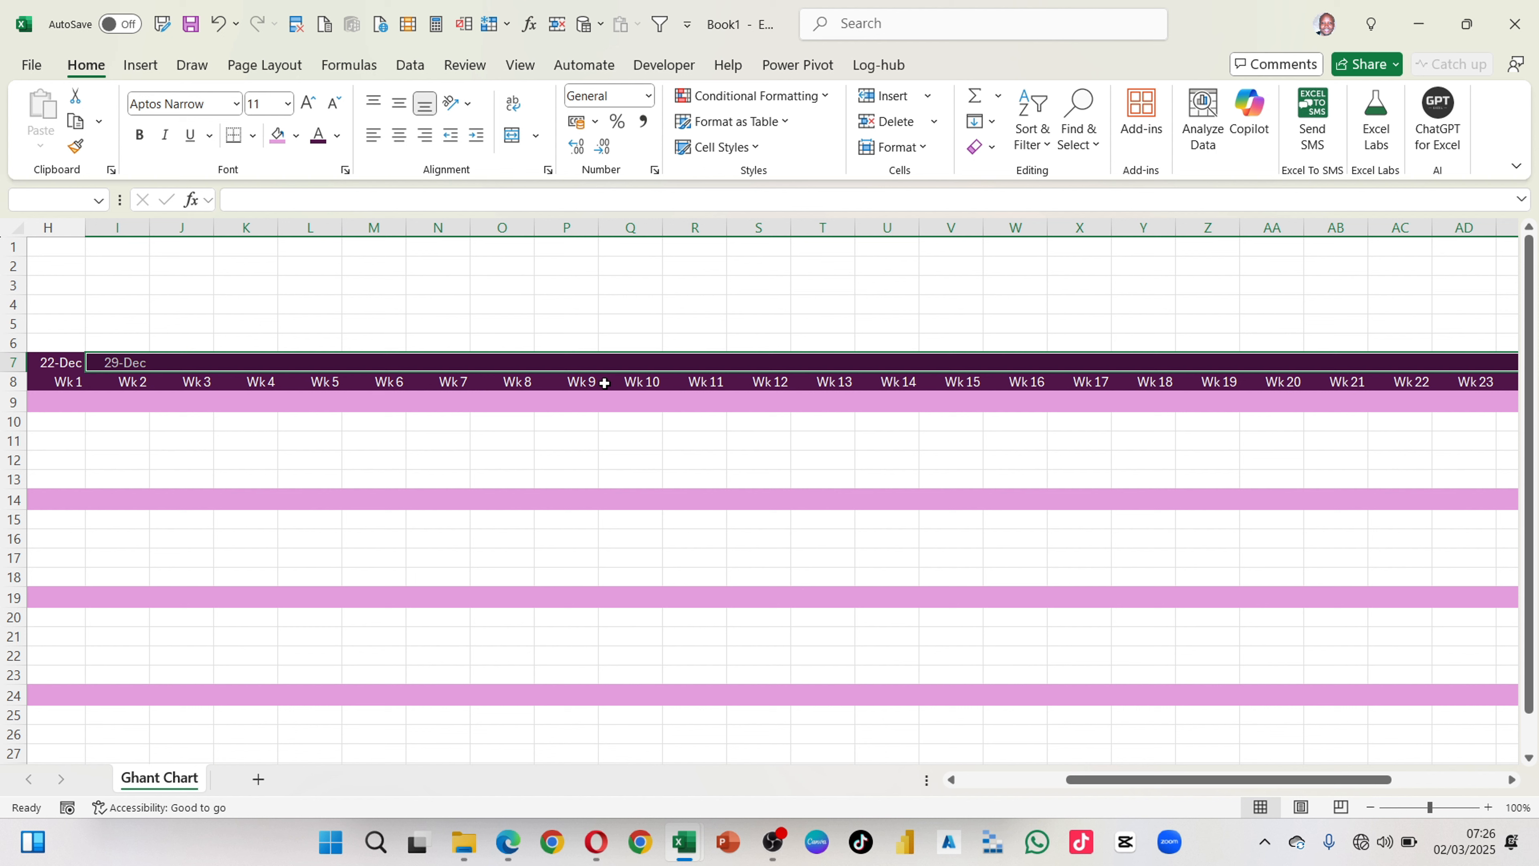
key("ctrl+r")
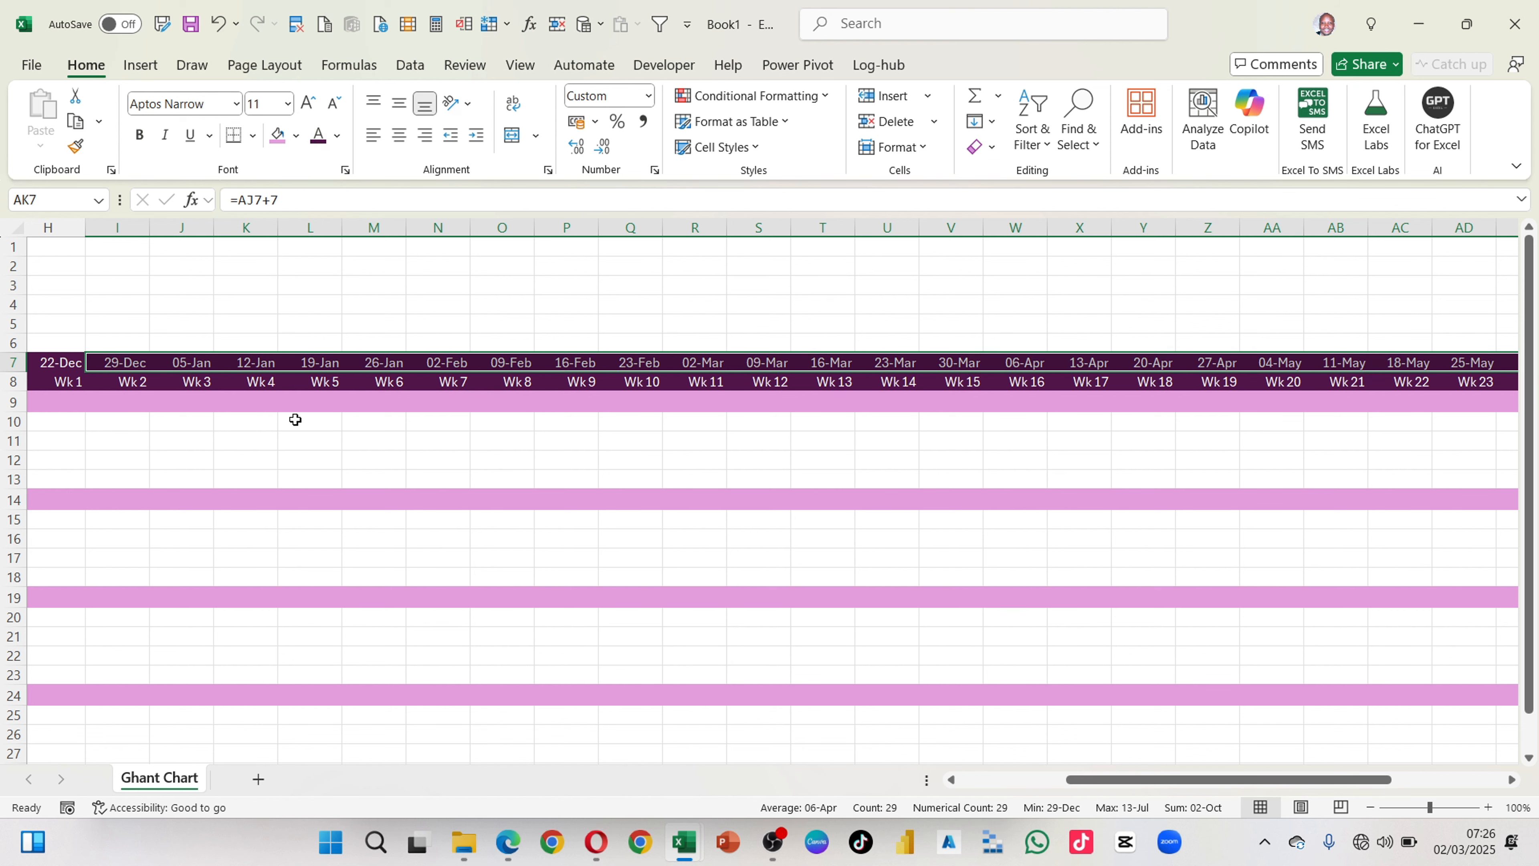
left_click(295, 436)
scroll(295, 435, "left", 2)
scroll(295, 435, "left", 3)
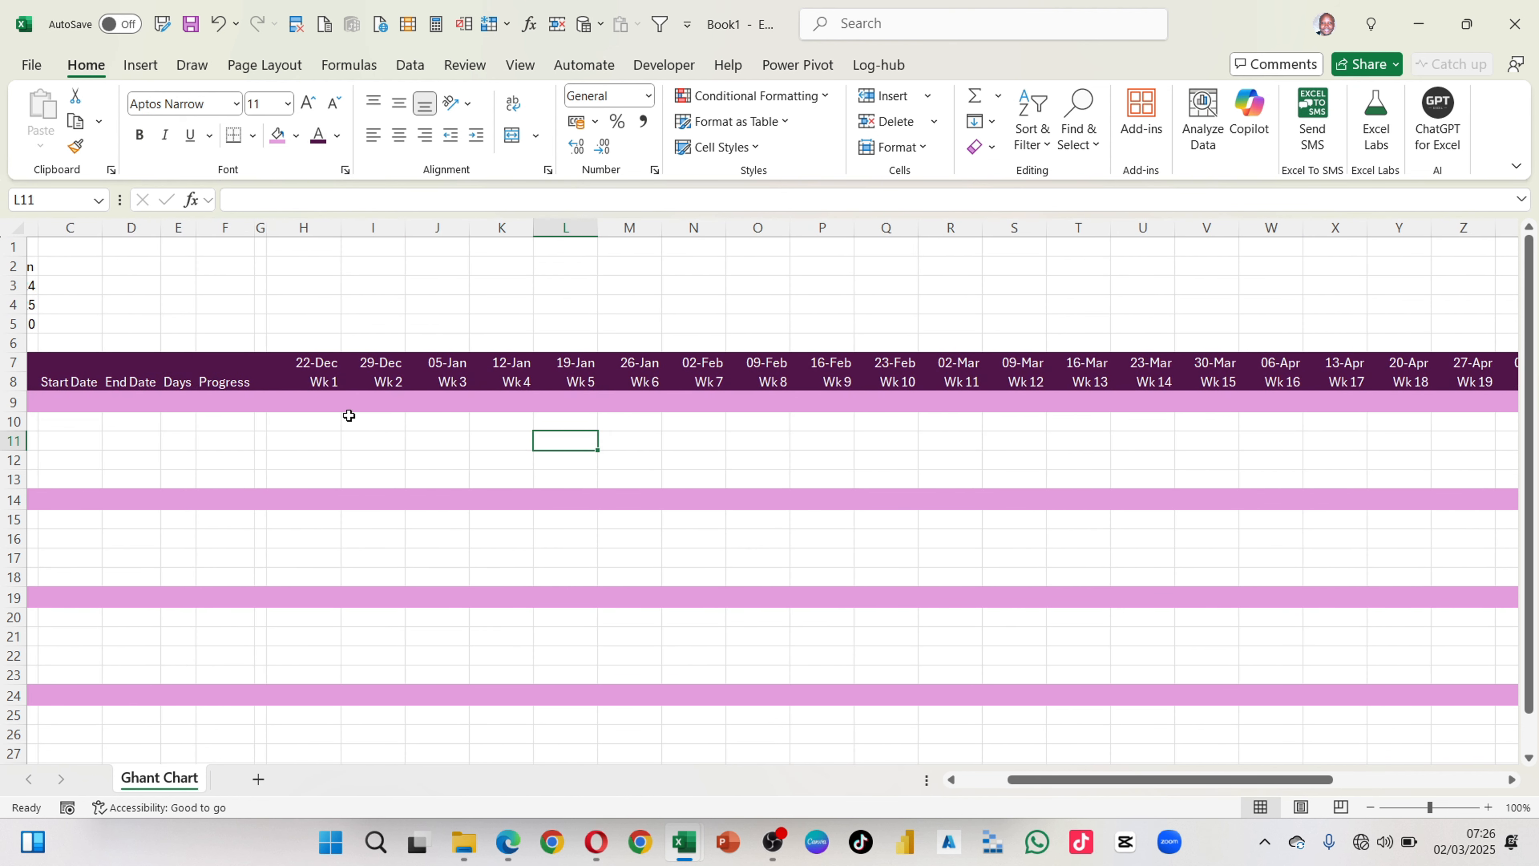
scroll(470, 452, "down", 1)
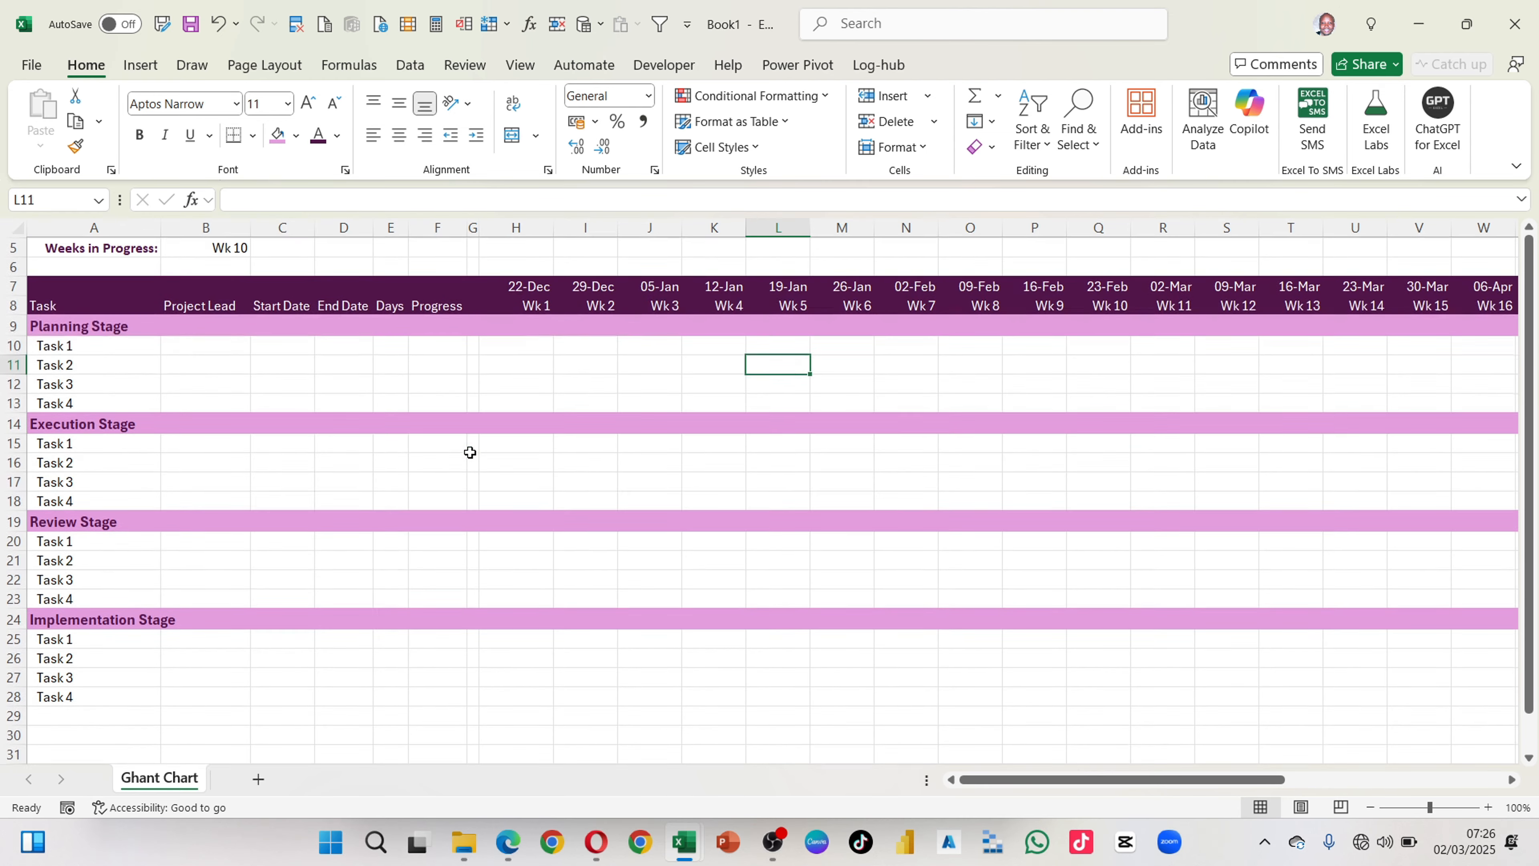
scroll(470, 452, "up", 2)
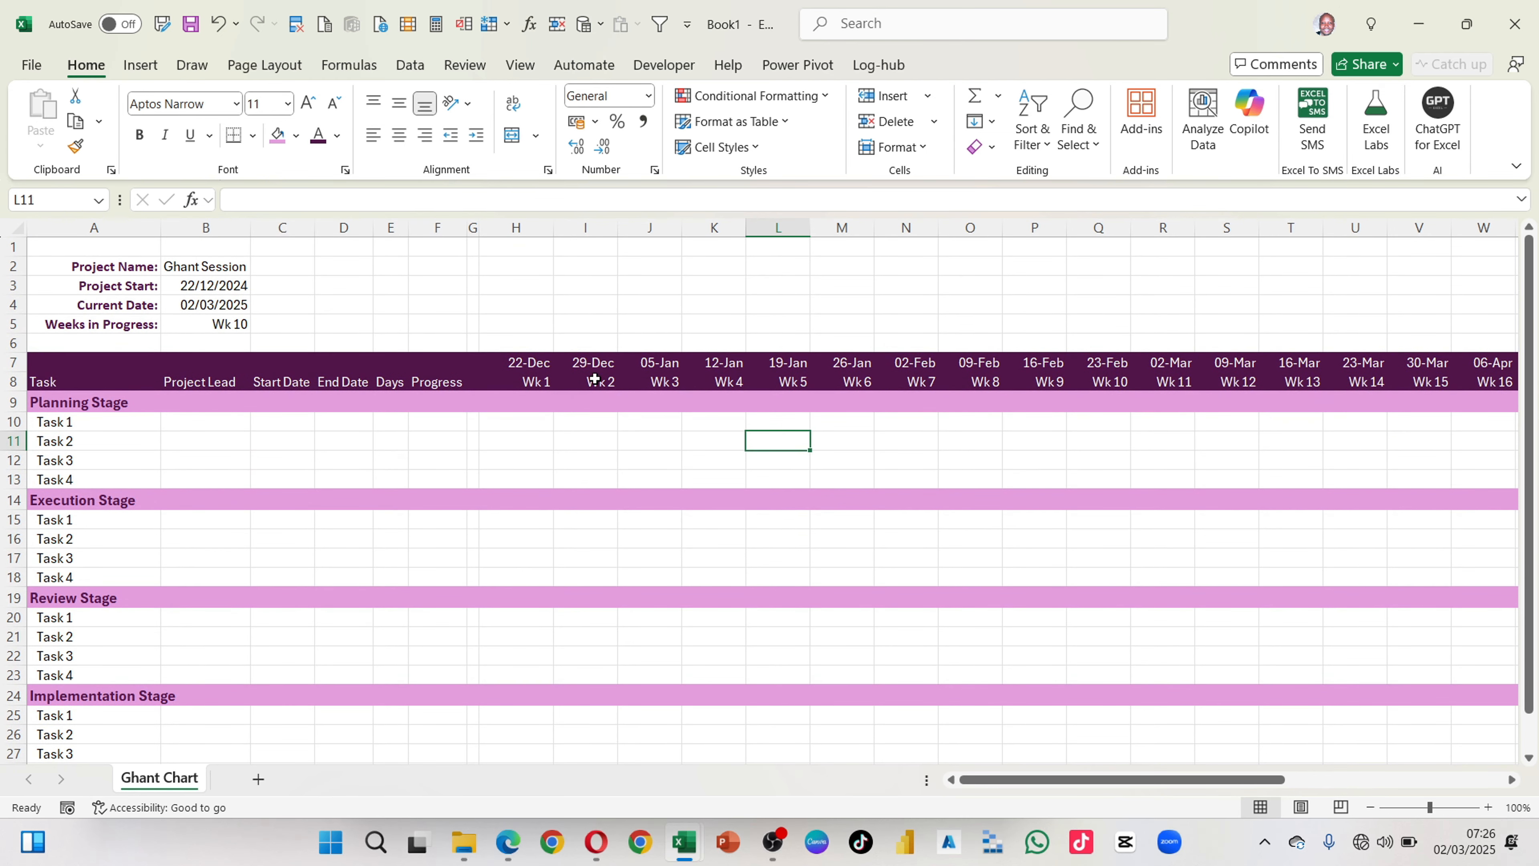
left_click(588, 356)
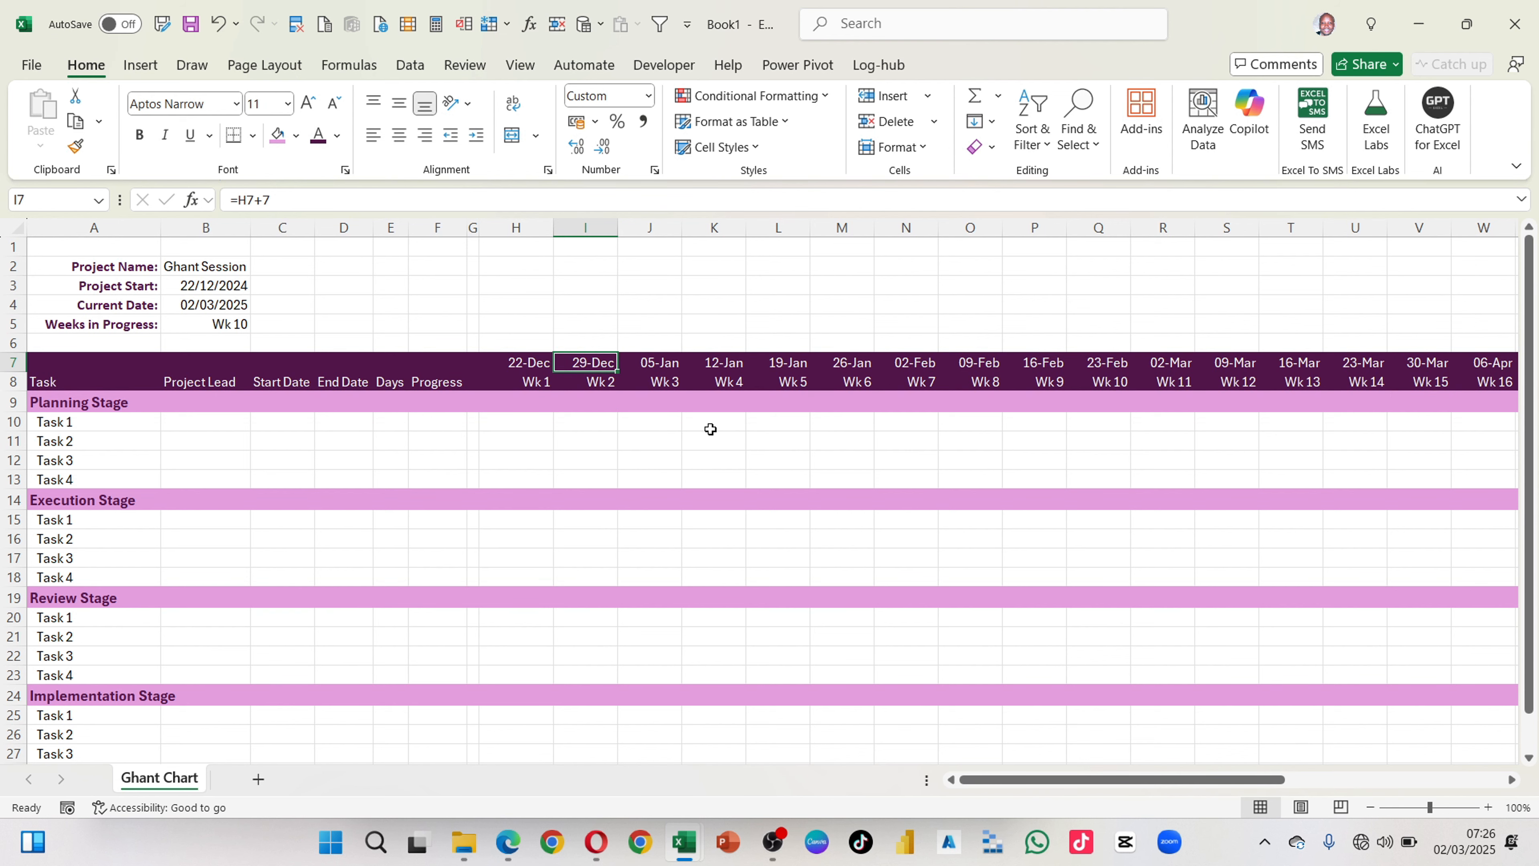
scroll(564, 436, "down", 2)
scroll(564, 436, "up", 2)
Step: Turn off the gridlines on the Ghant Chart sheet
left_click(456, 461)
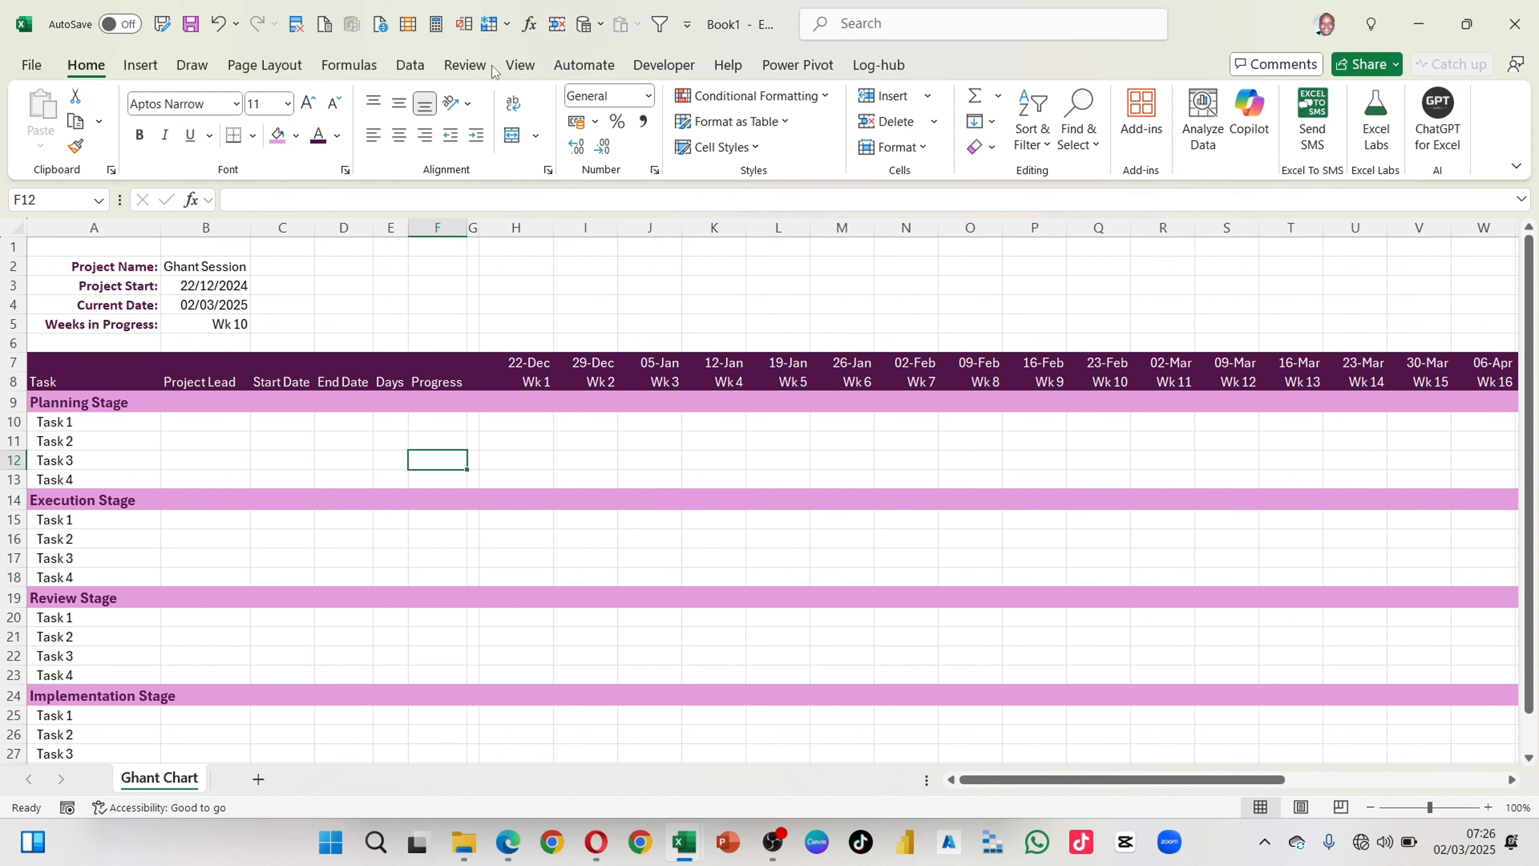
left_click(523, 71)
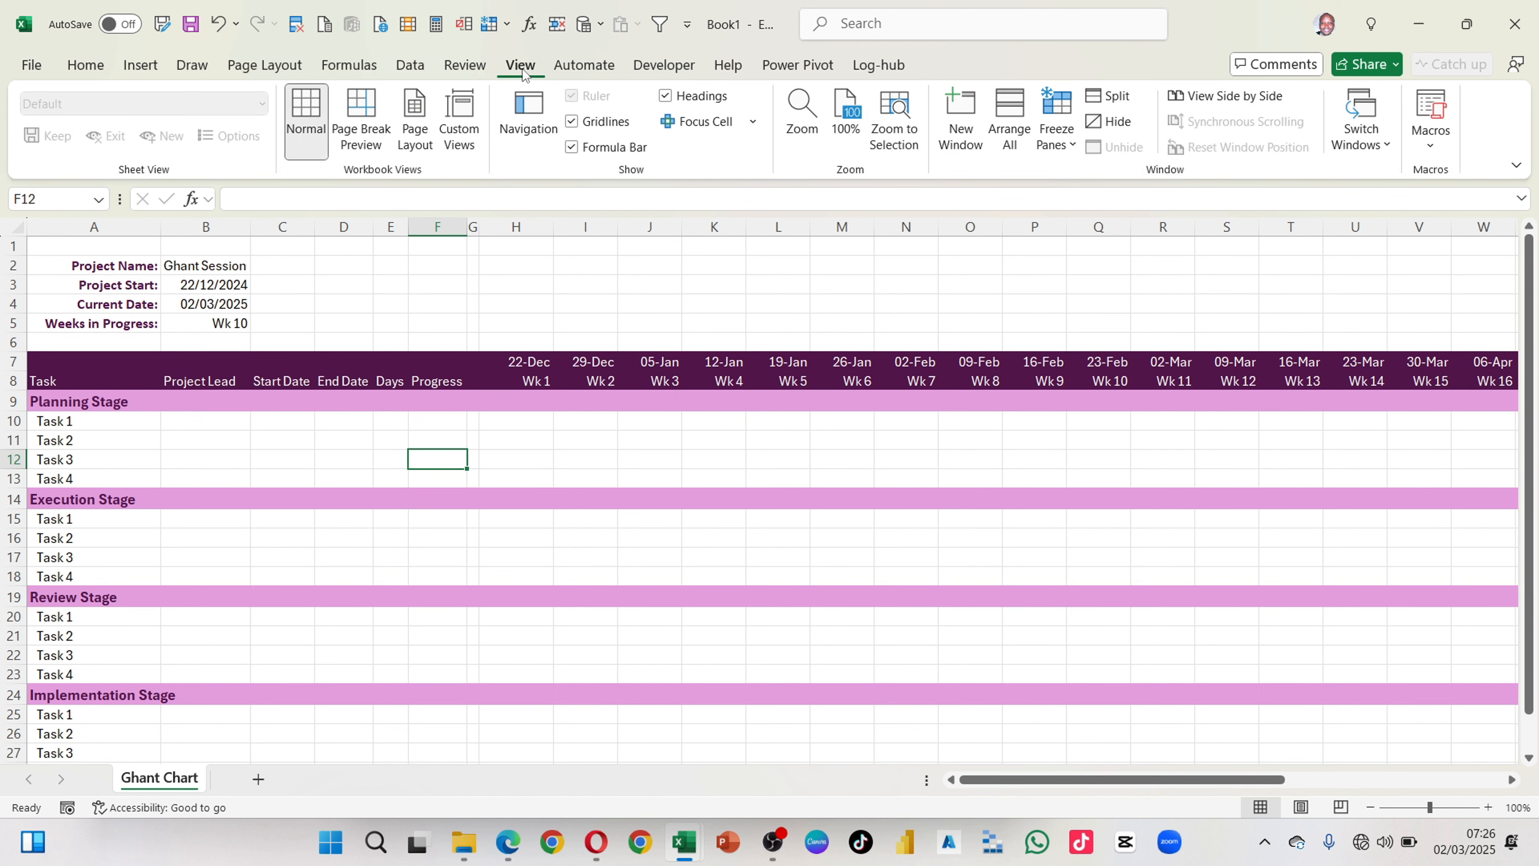
left_click(571, 122)
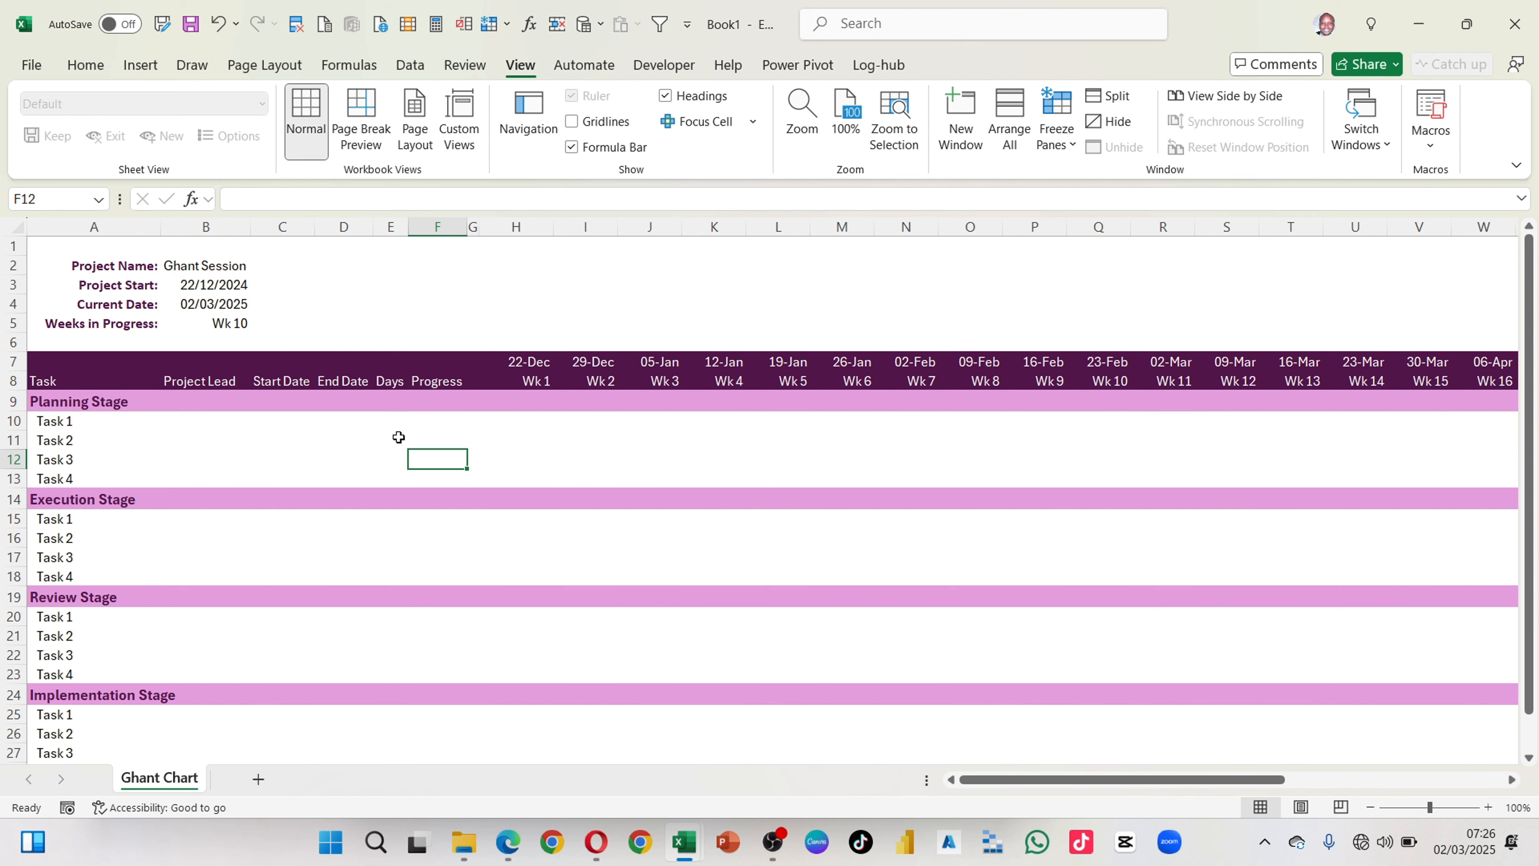
left_click(511, 477)
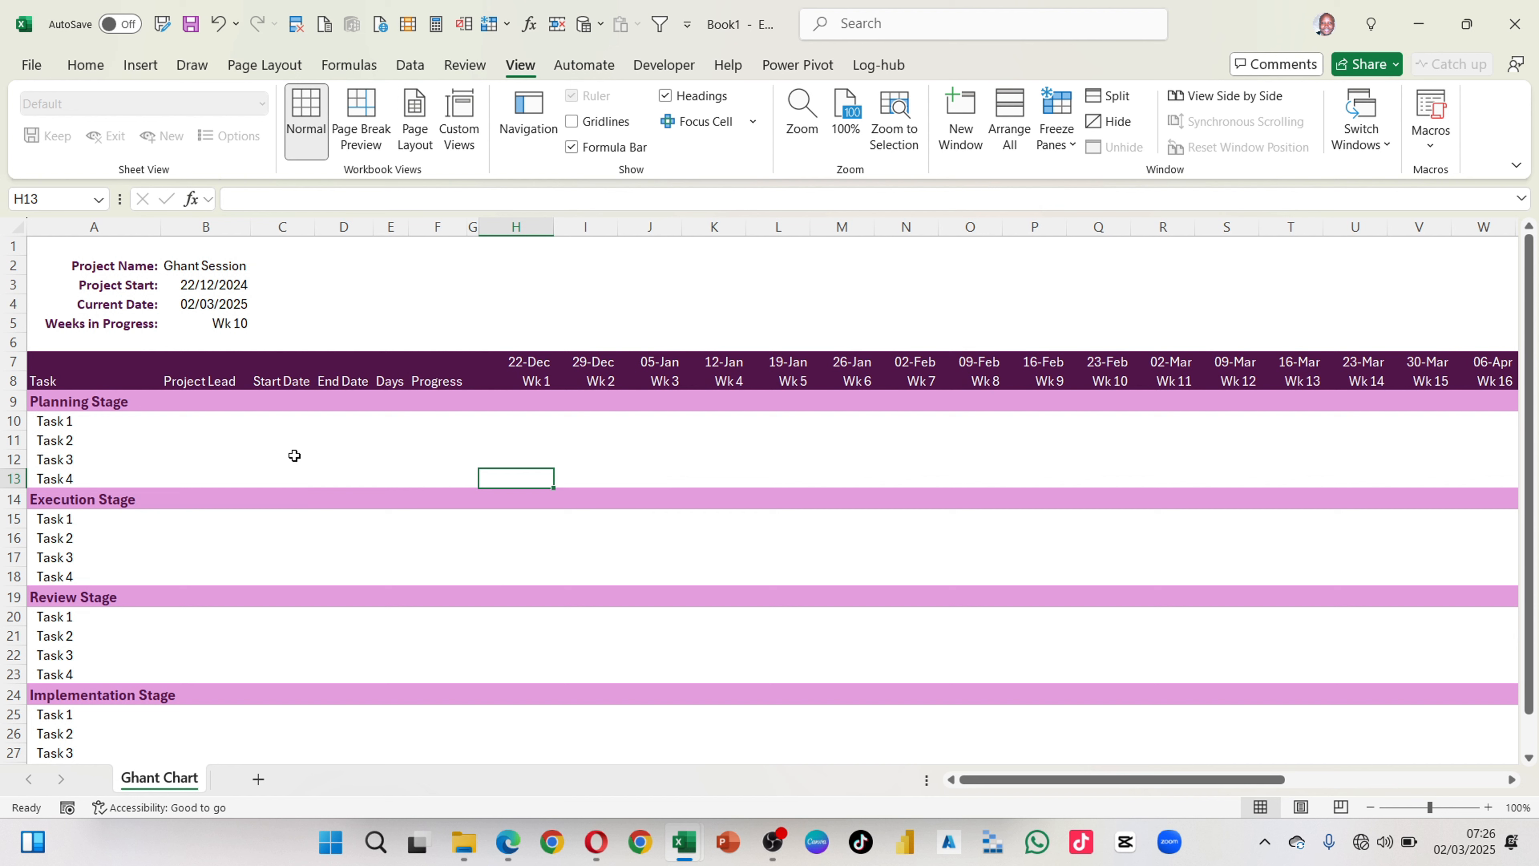
Step: Apply thin horizontal borders in the lightest pink theme color to A9:F28, covering the upper edge, inner rows and lower edge
left_click_drag(64, 402, 454, 688)
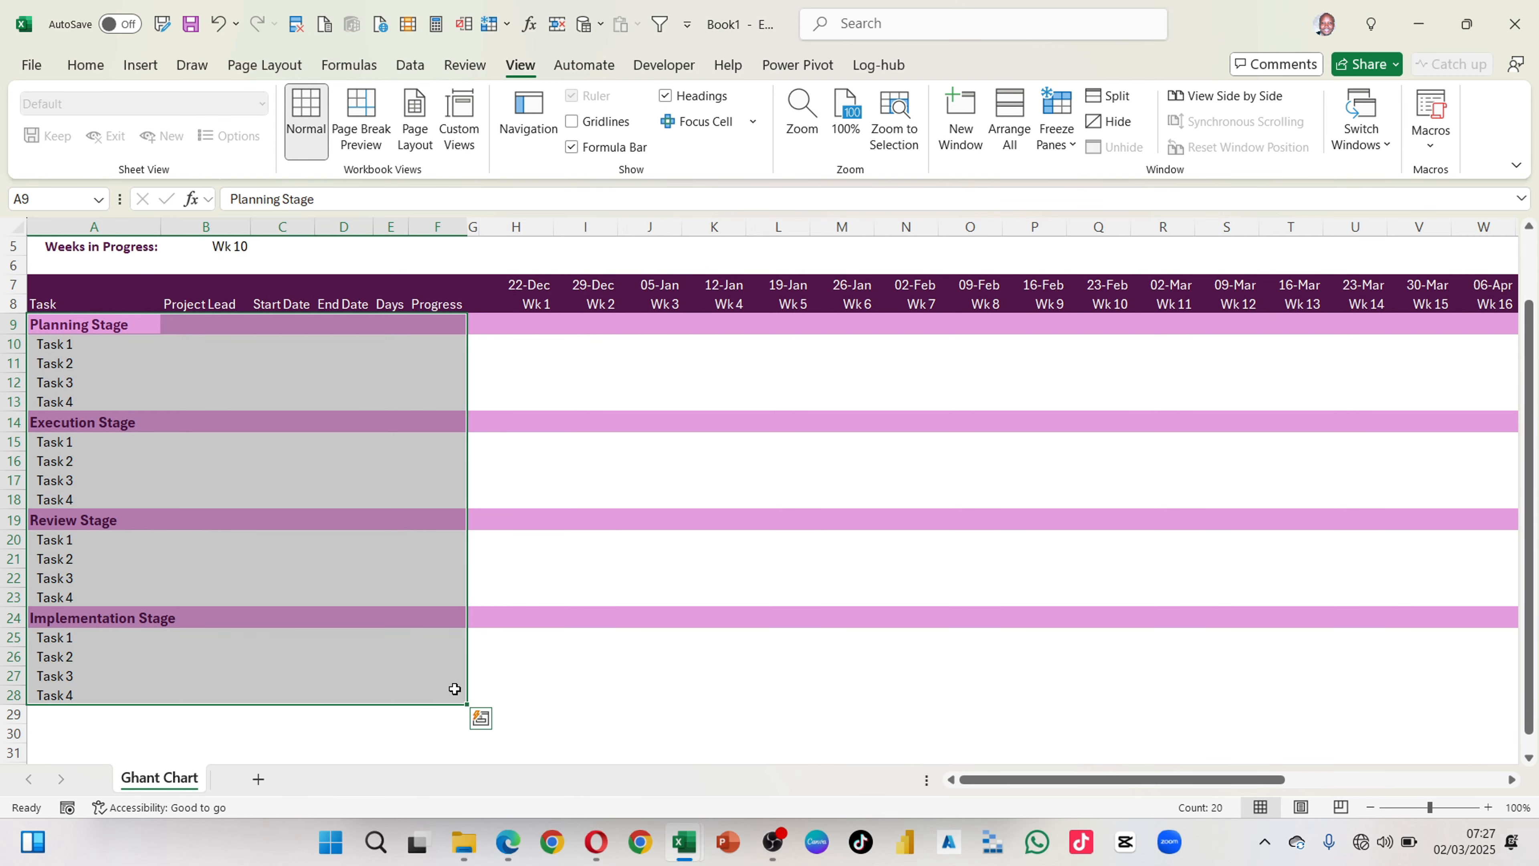
scroll(378, 419, "up", 2)
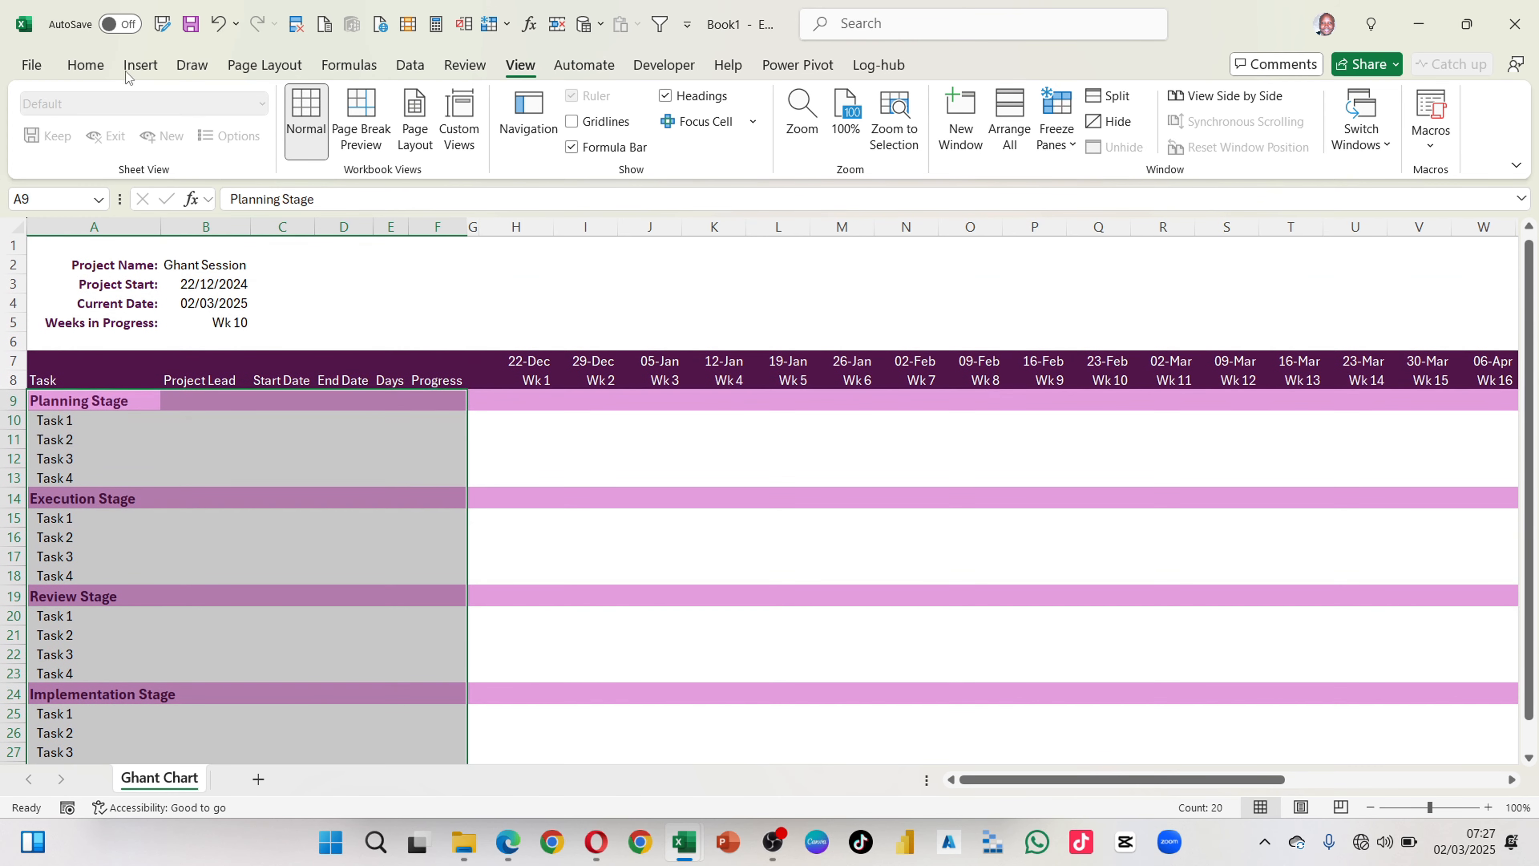
left_click(97, 64)
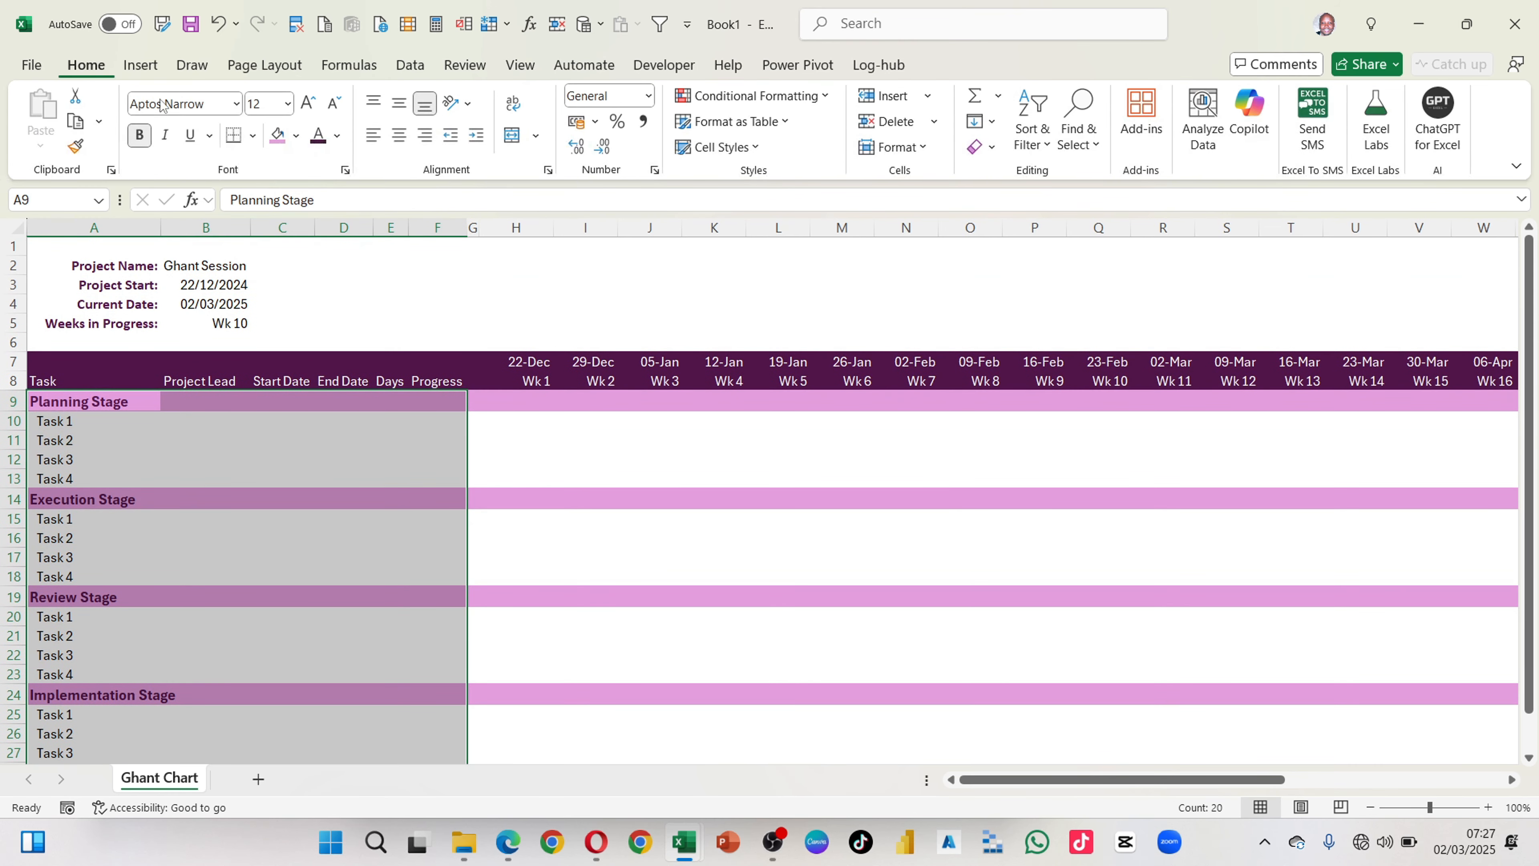
left_click(259, 135)
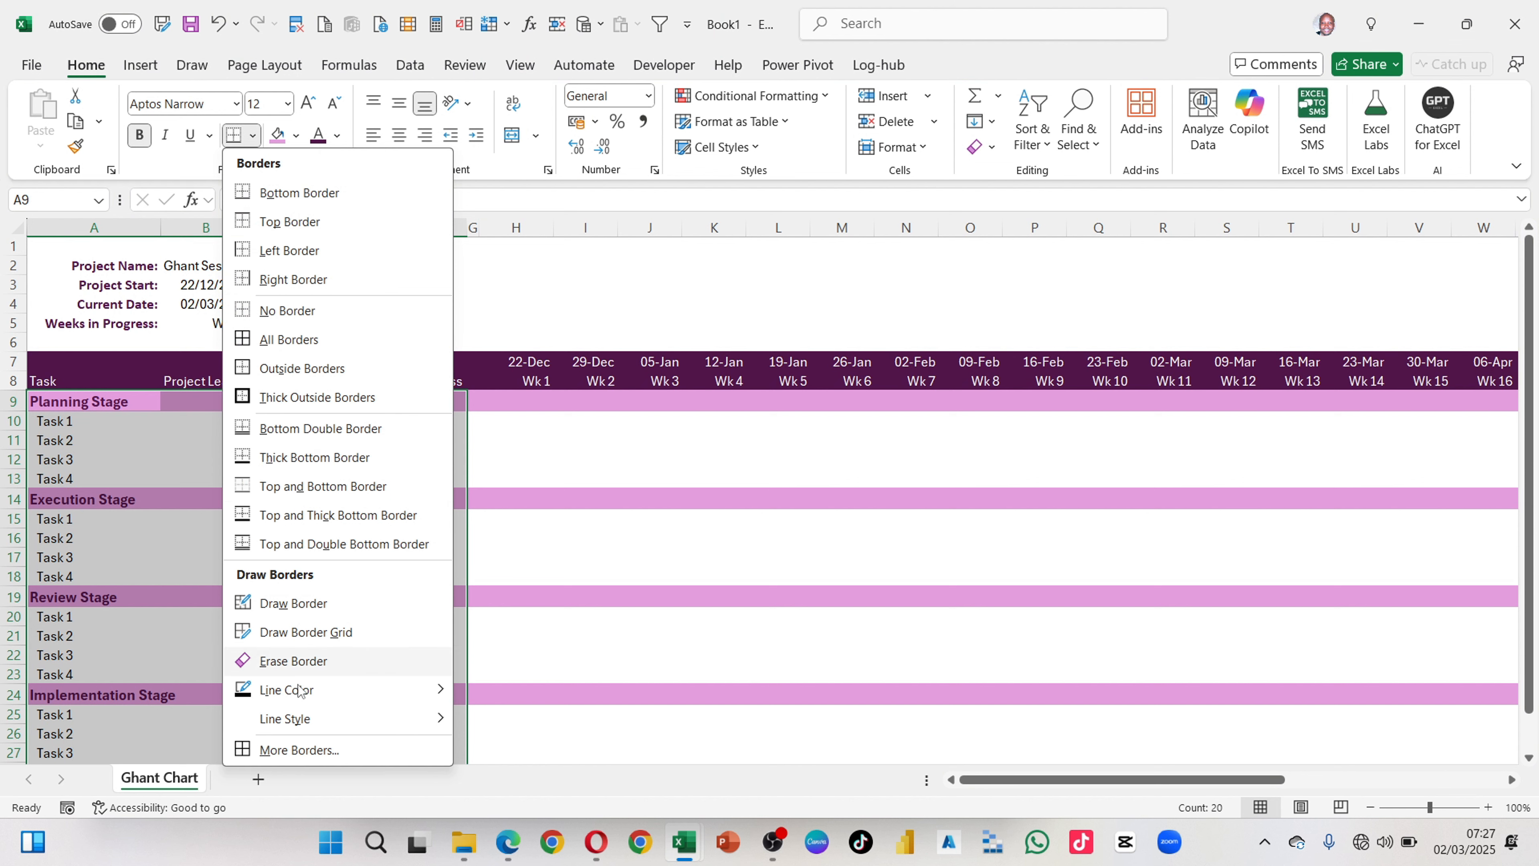
left_click(298, 749)
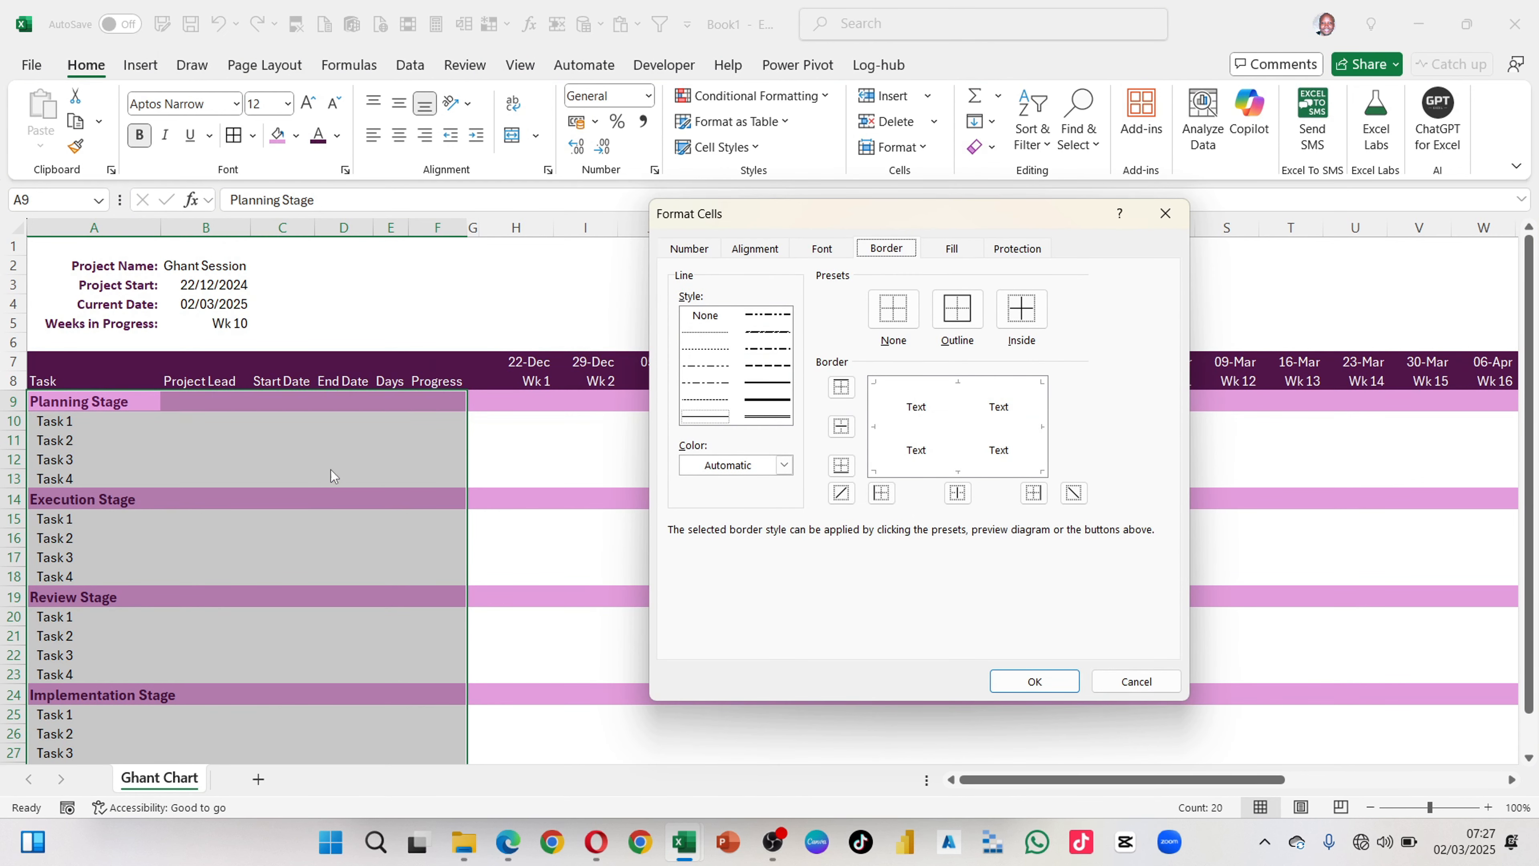
left_click_drag(764, 211, 690, 165)
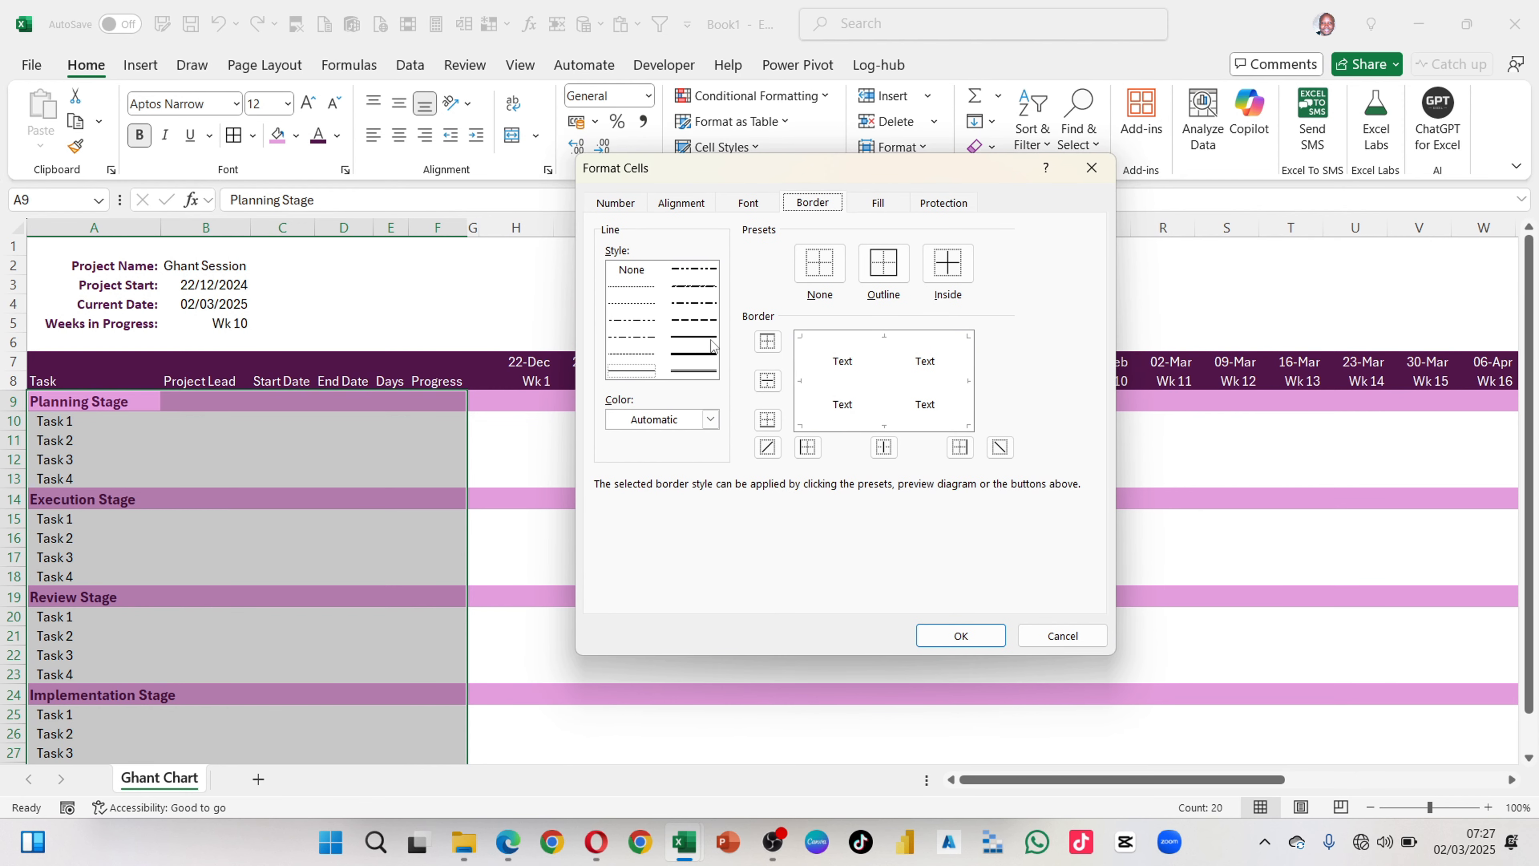
left_click(710, 418)
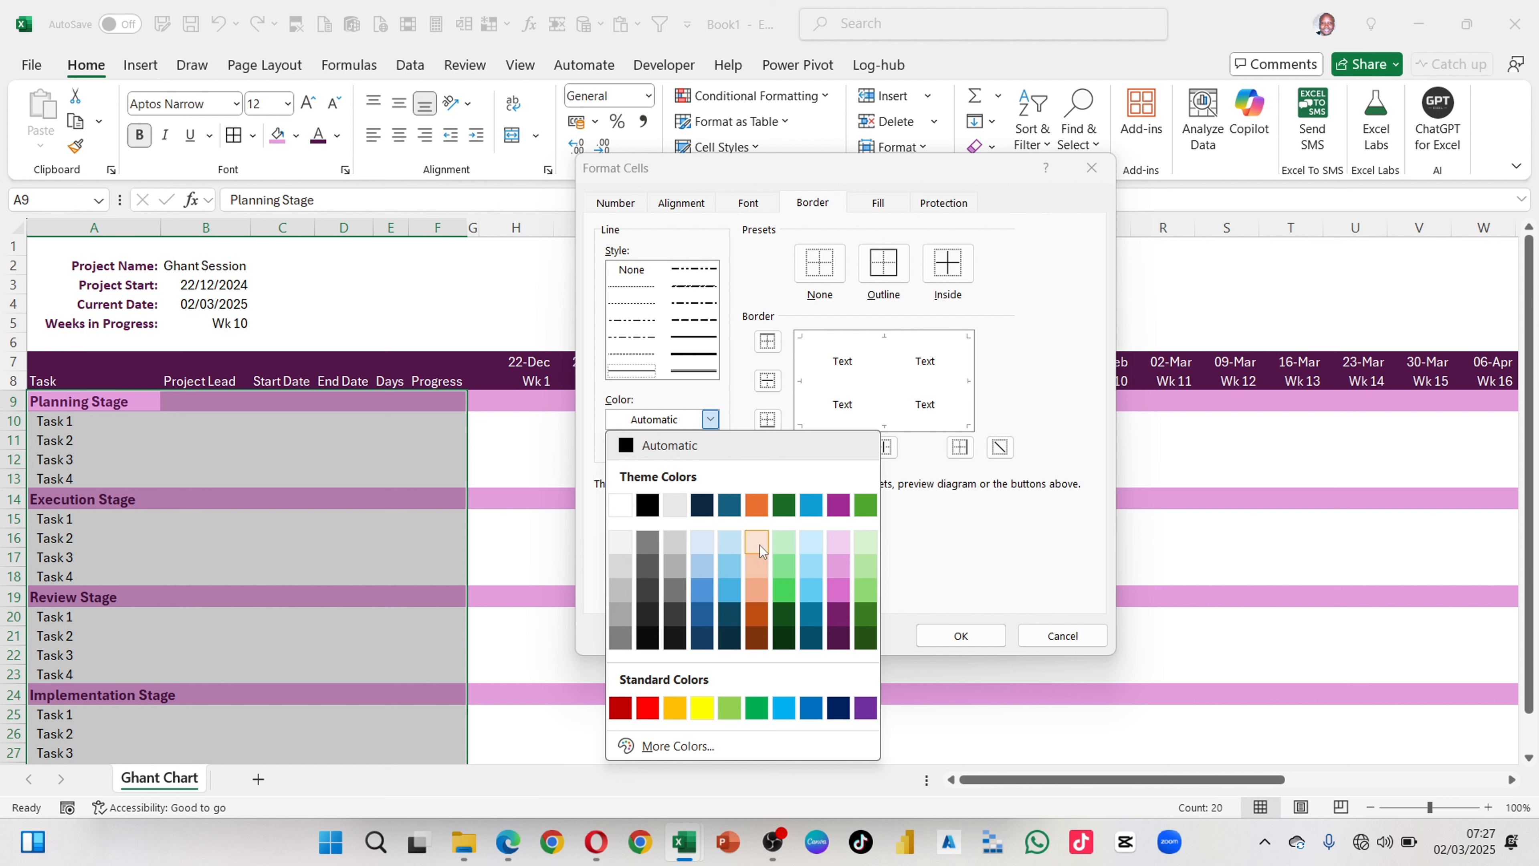
left_click(844, 543)
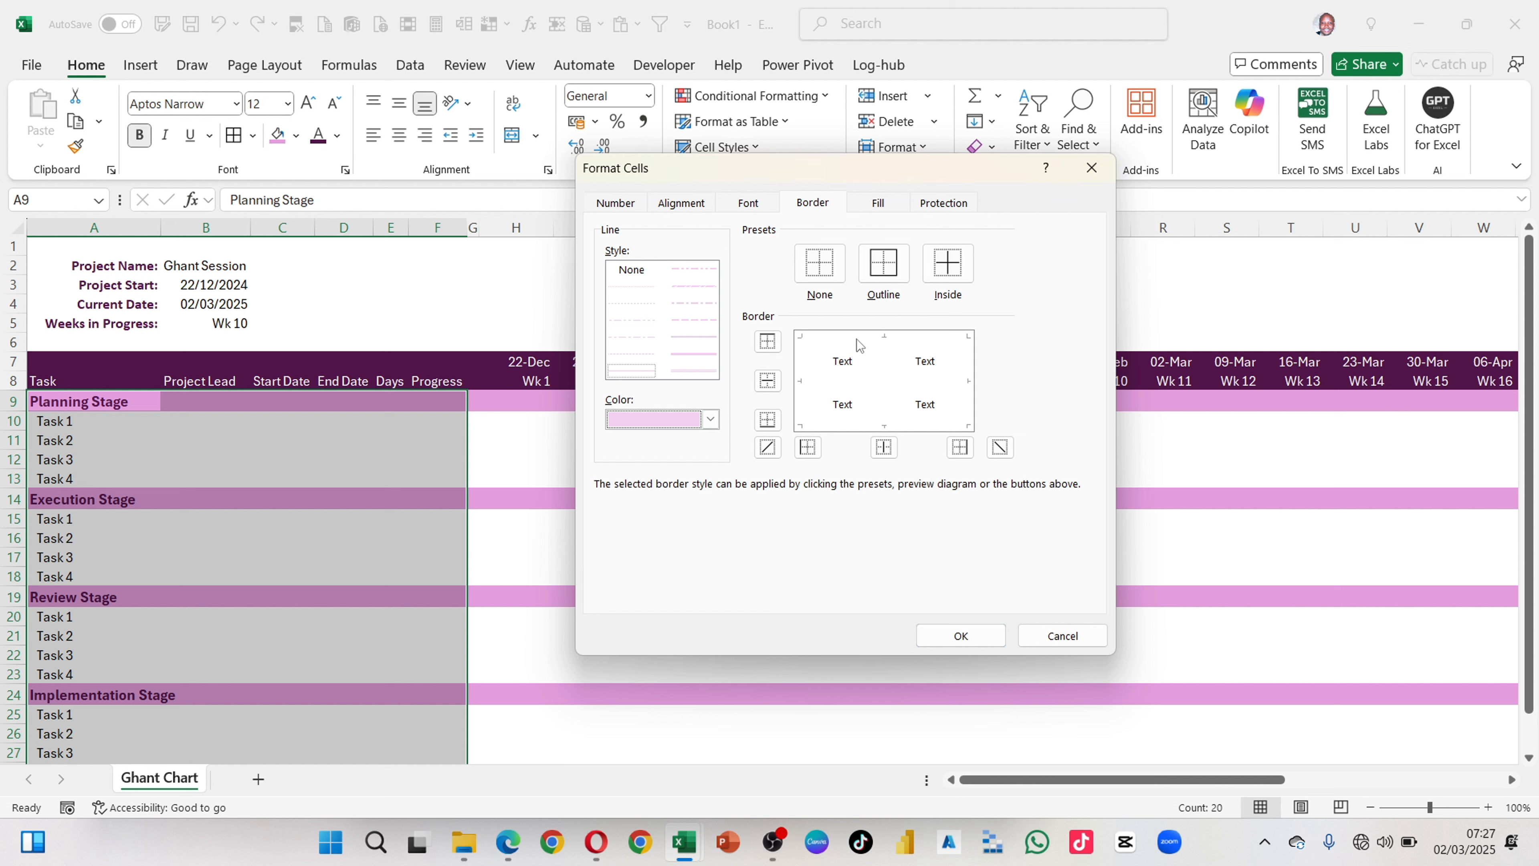
left_click(813, 335)
left_click(832, 382)
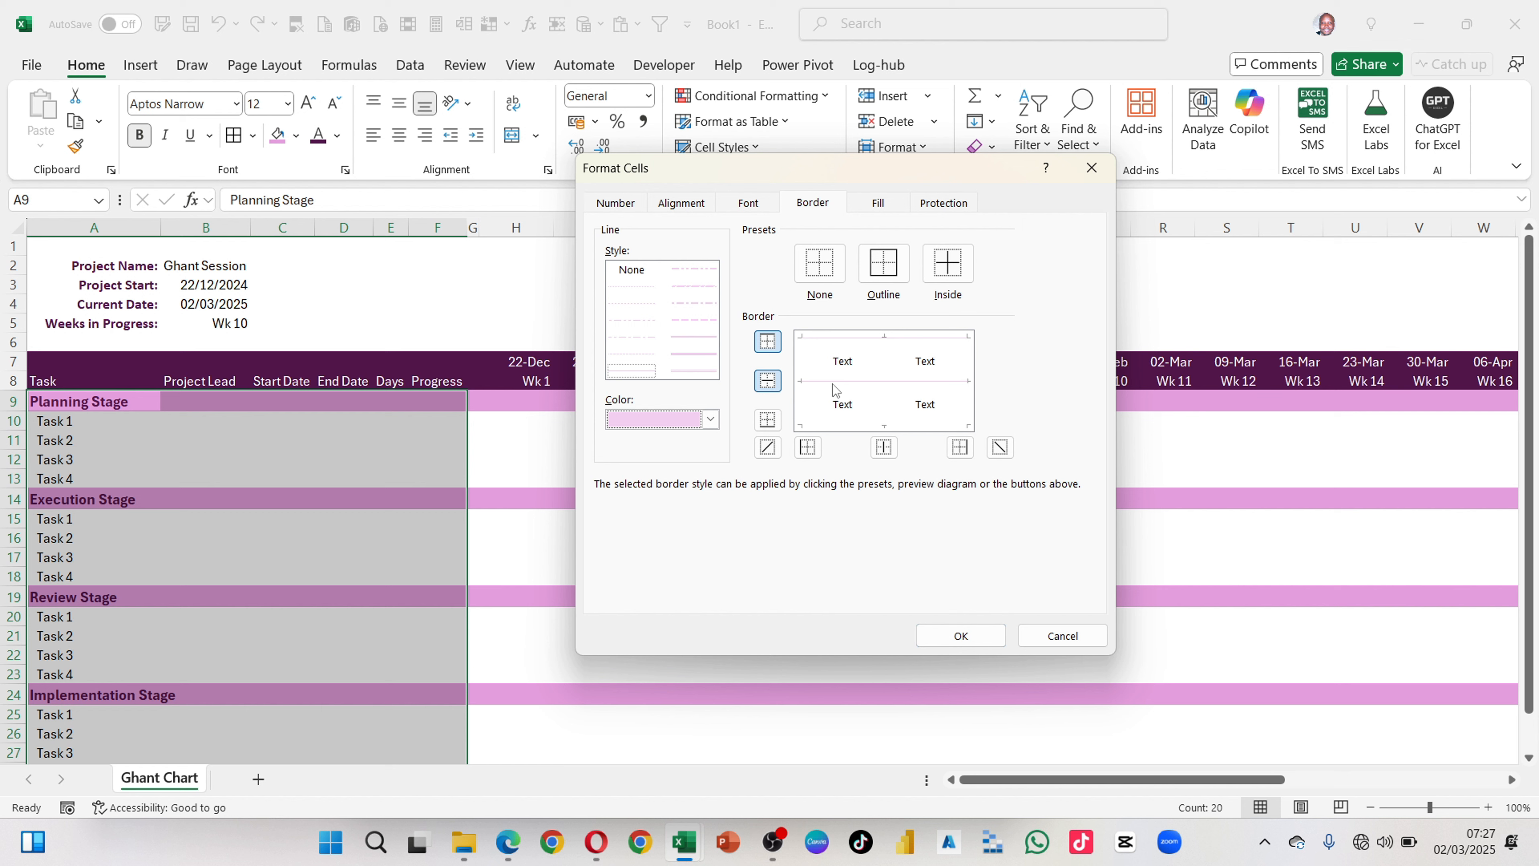
left_click(840, 423)
left_click(968, 636)
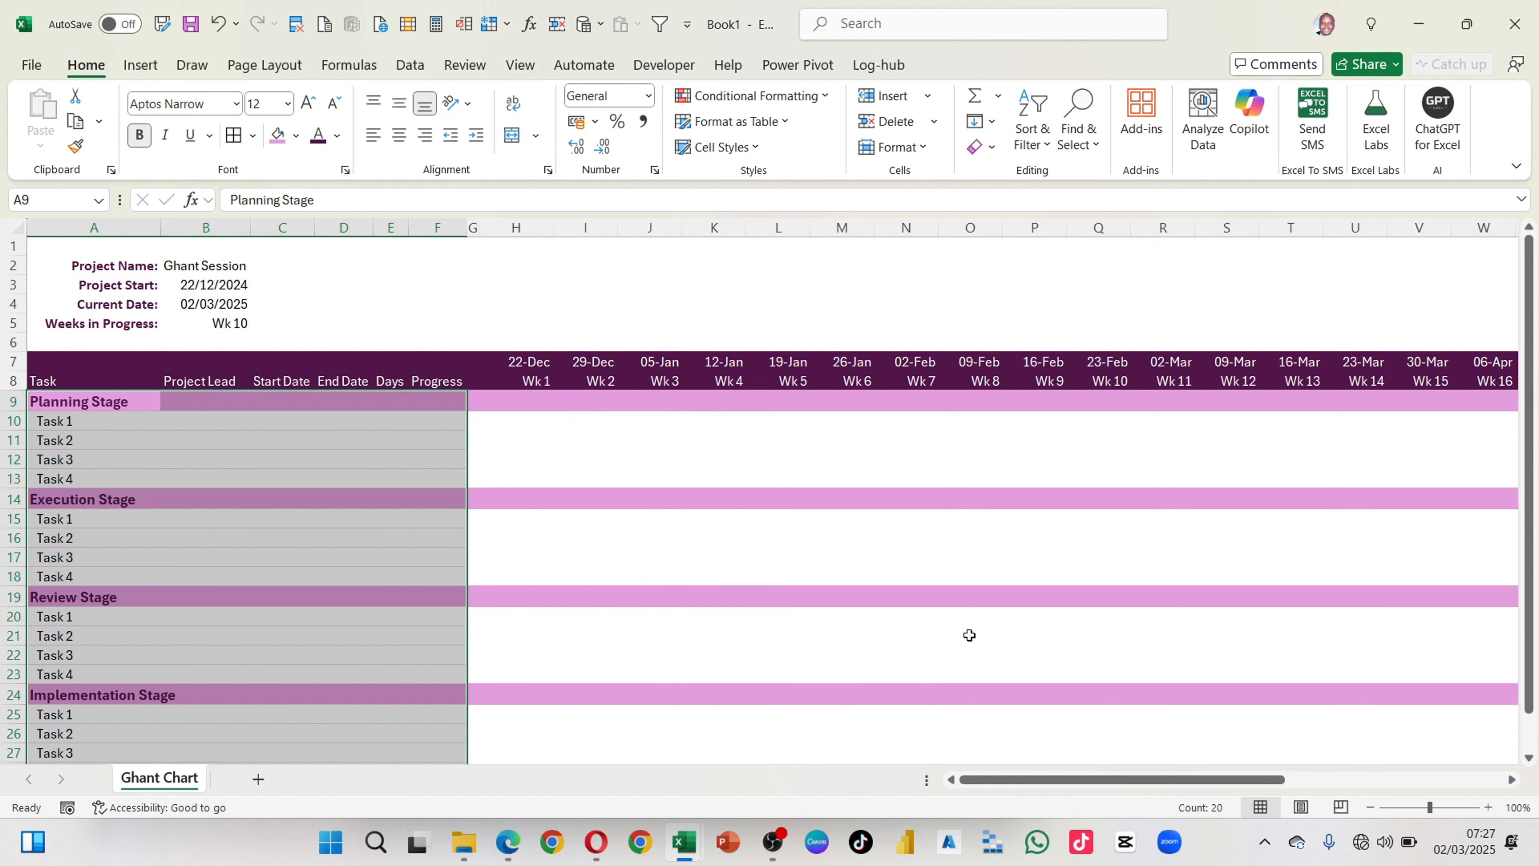
left_click(657, 536)
scroll(649, 530, "down", 3)
scroll(648, 530, "up", 2)
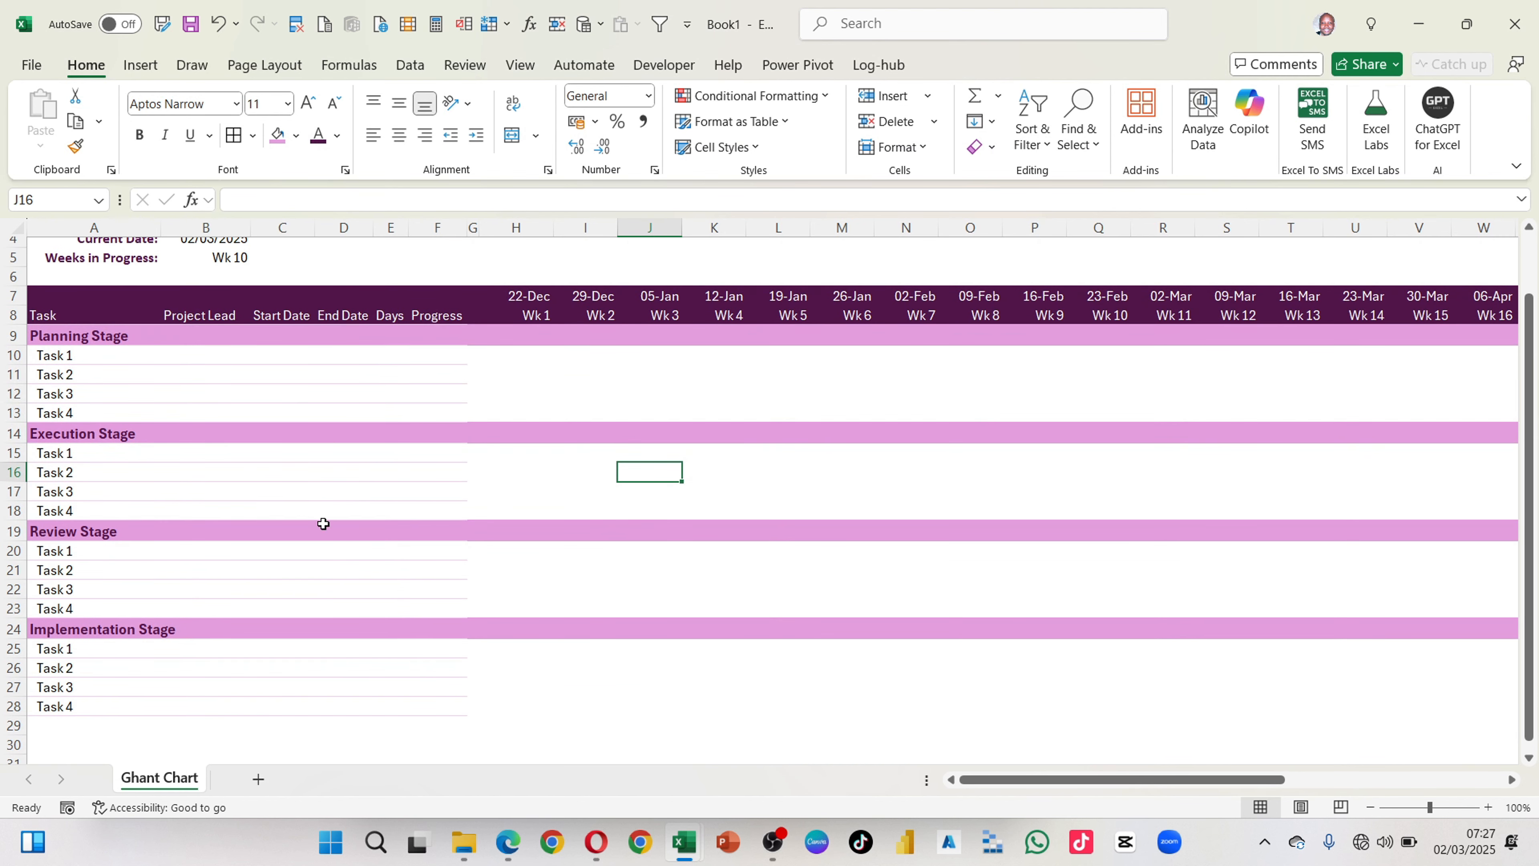
Step: Slightly widen column A and the Project Lead column B
scroll(361, 550, "down", 4)
scroll(362, 552, "up", 3)
scroll(362, 552, "up", 3)
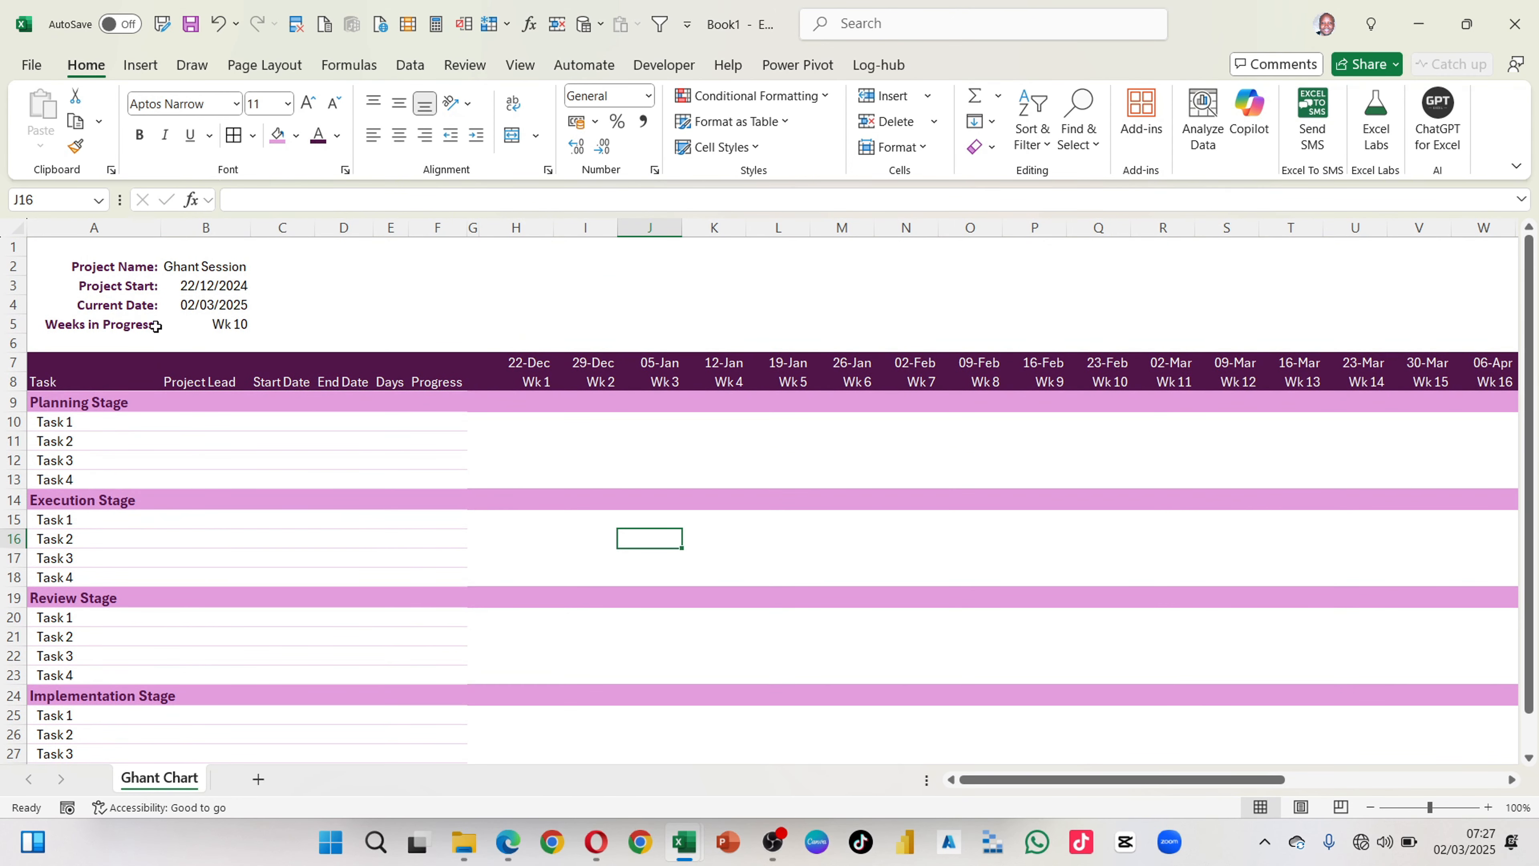
left_click_drag(158, 233, 180, 234)
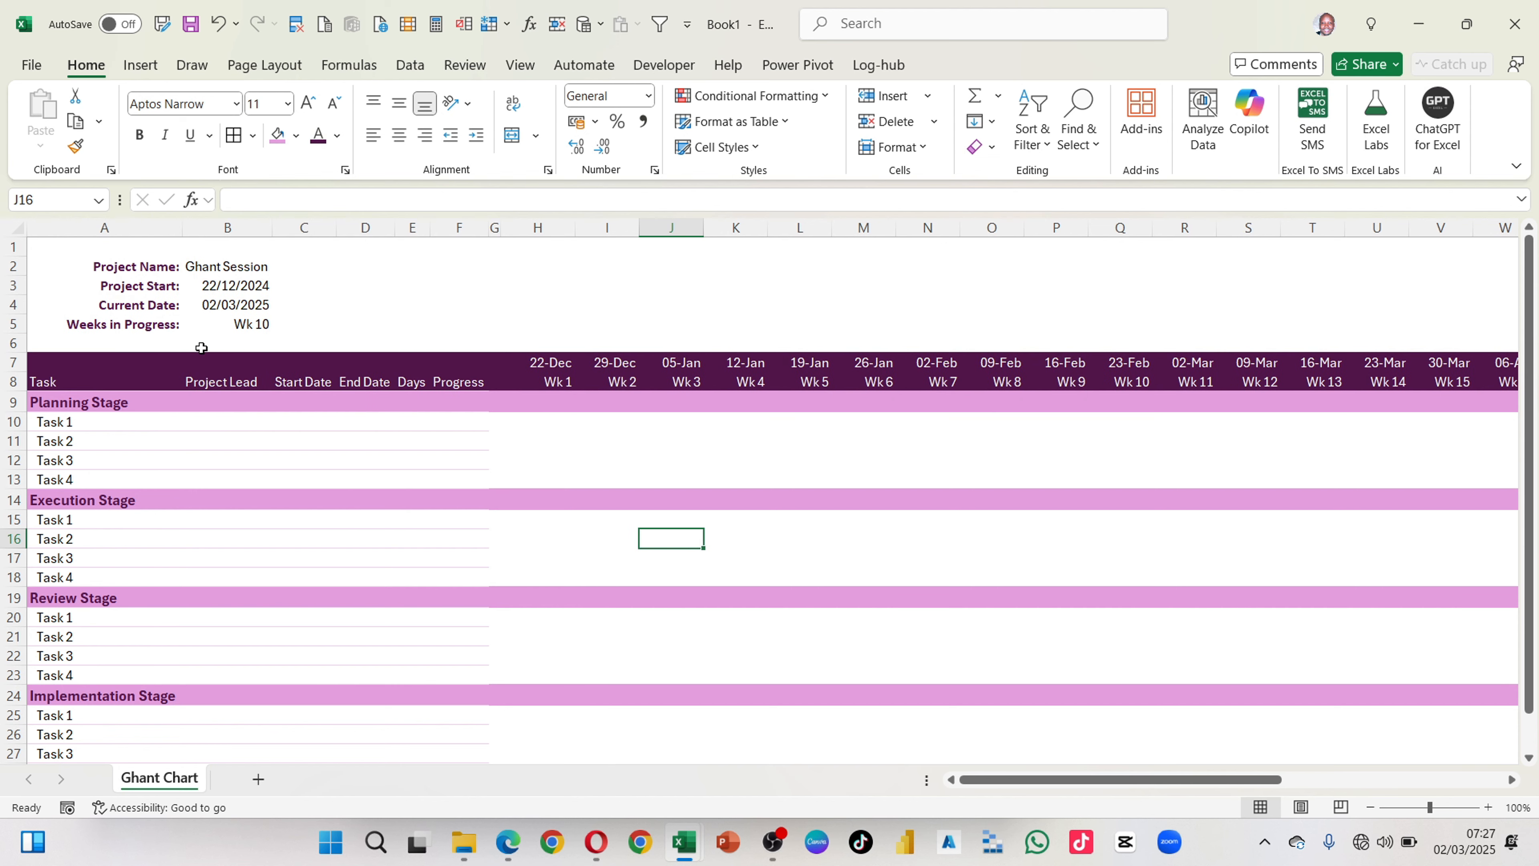
left_click_drag(275, 224, 296, 224)
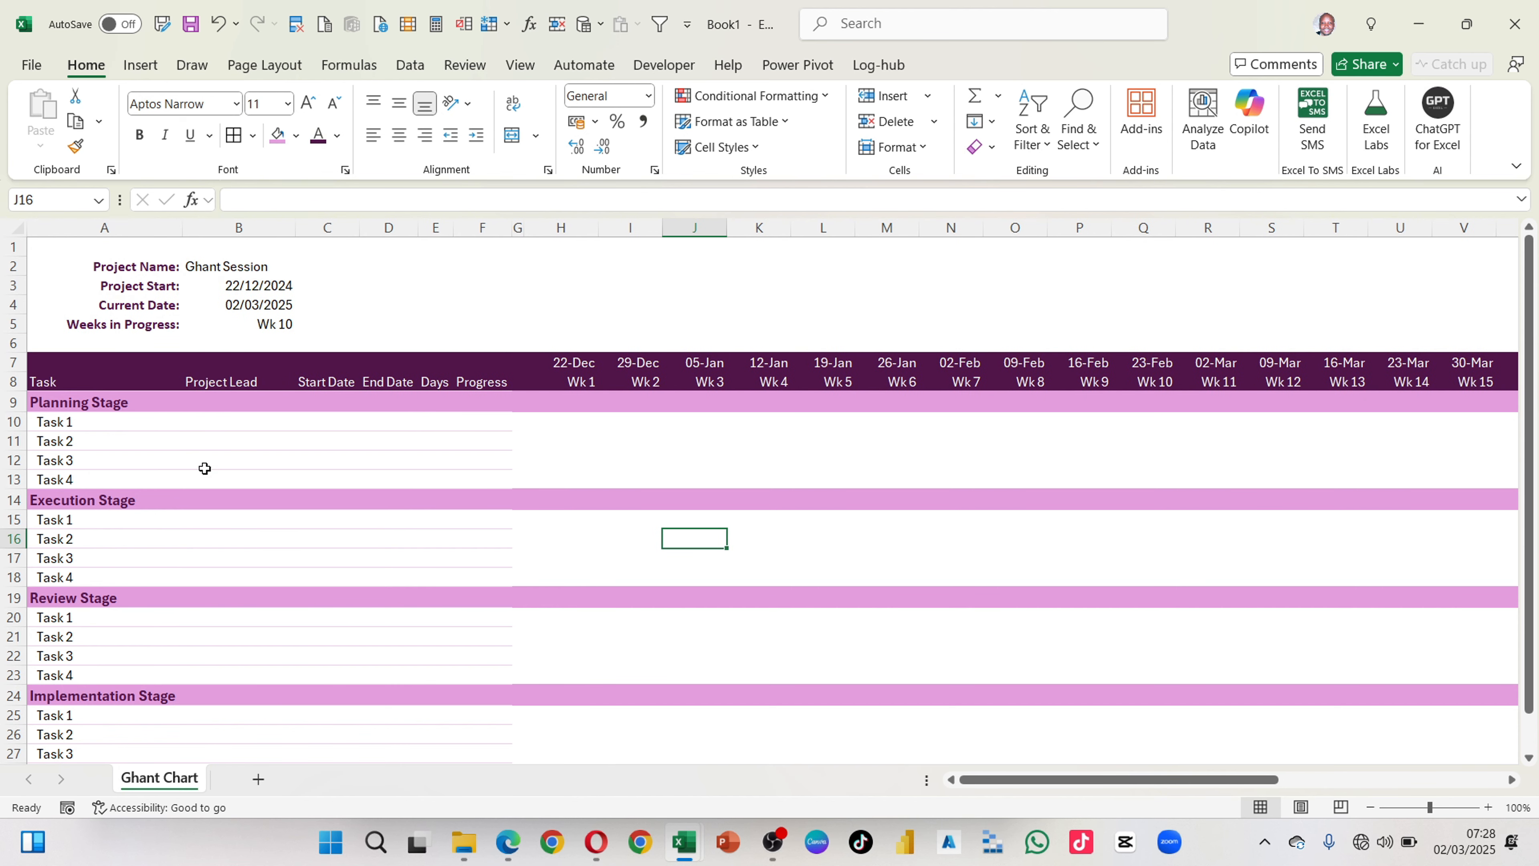
Step: Copy the project lead names in B10:B28 from the finished example workbook and paste them into the new Ghant Chart sheet starting at B10
left_click(197, 421)
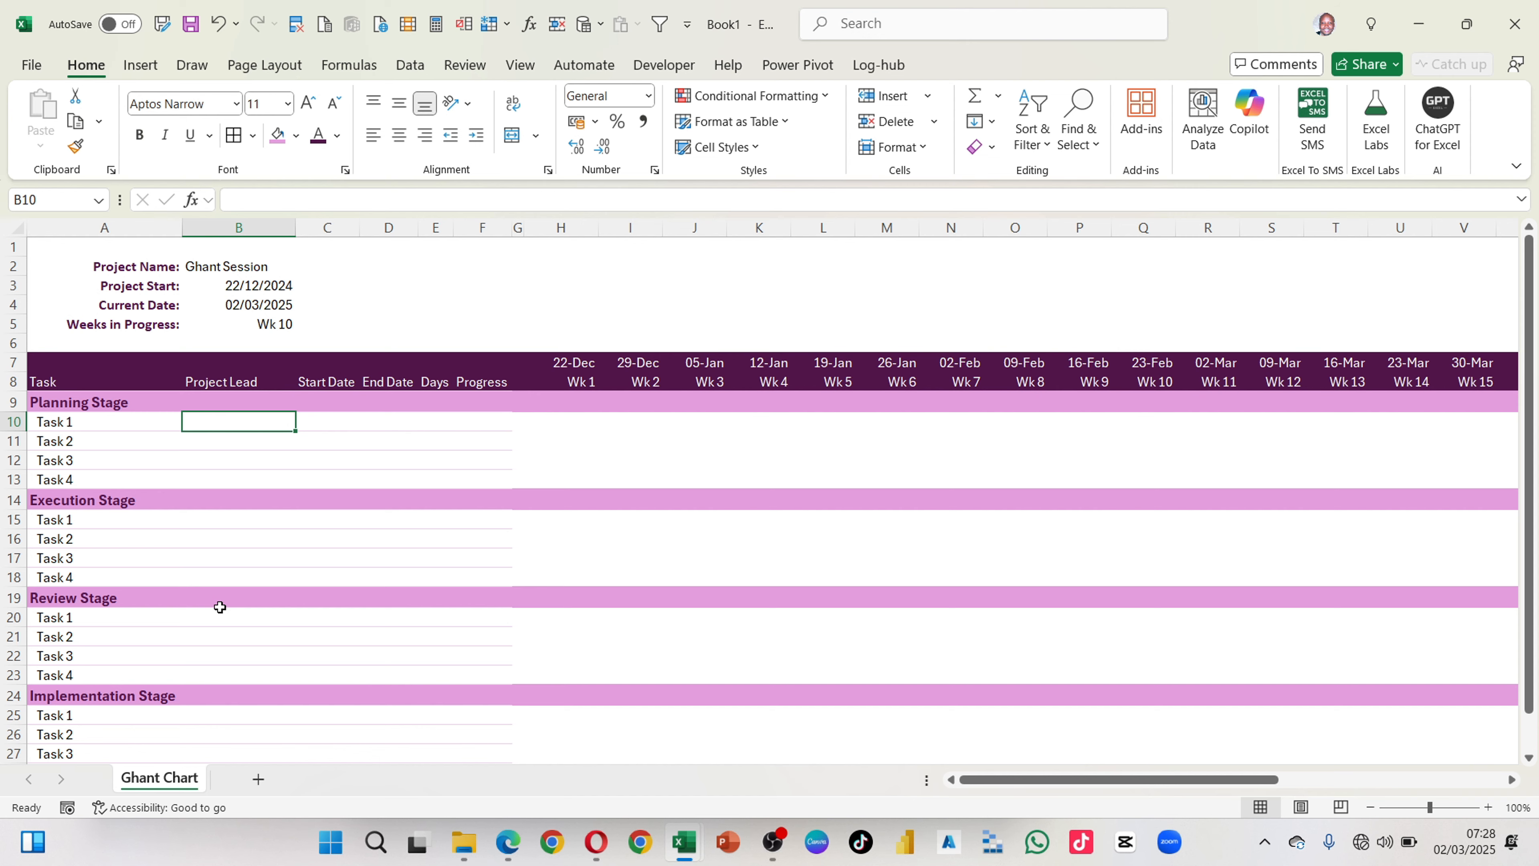
key("alt+Tab")
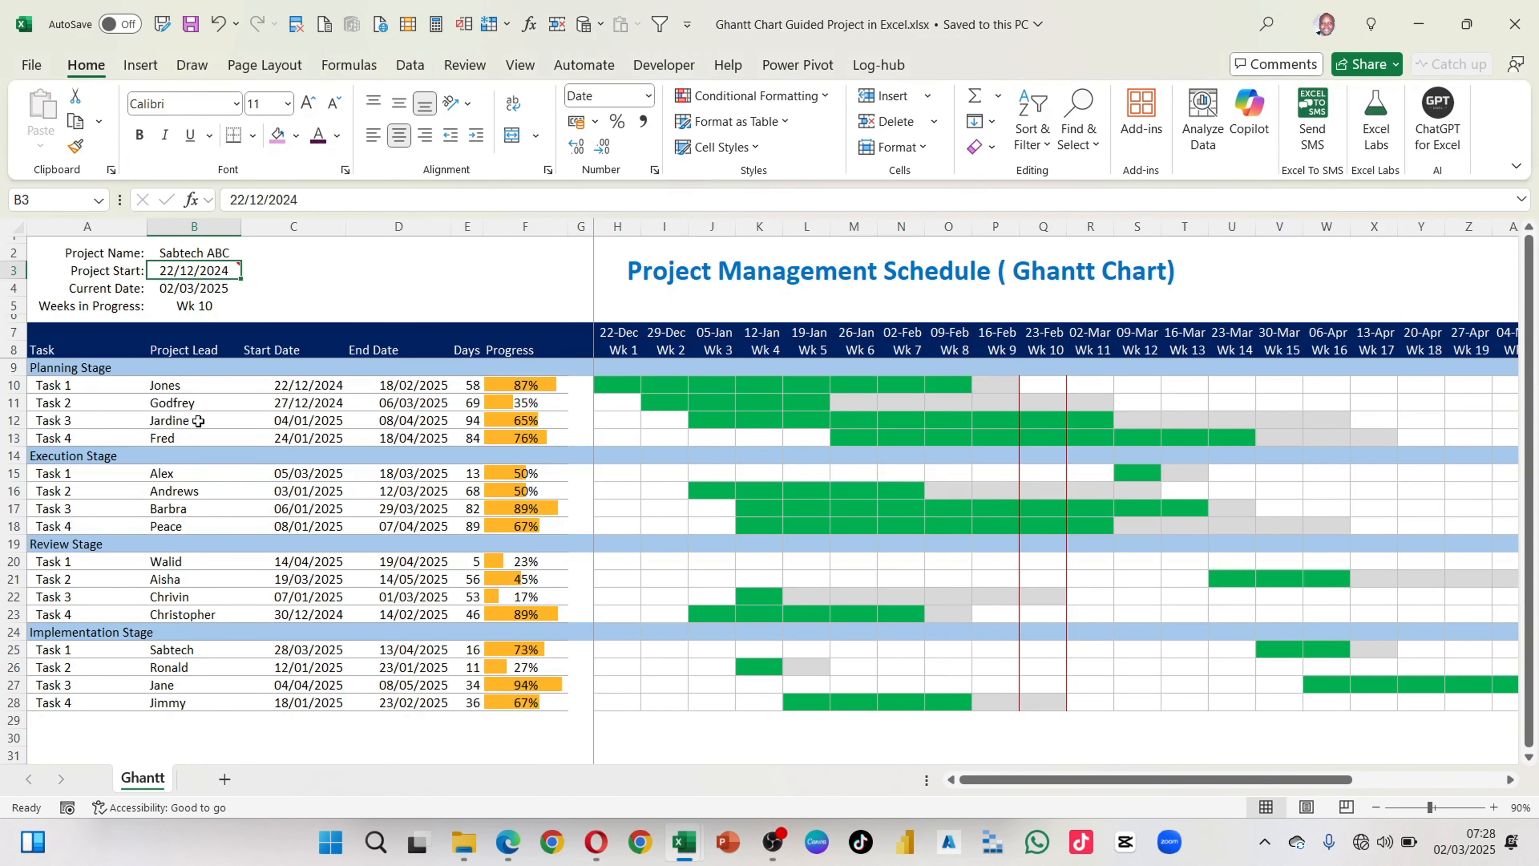
left_click_drag(170, 381, 172, 710)
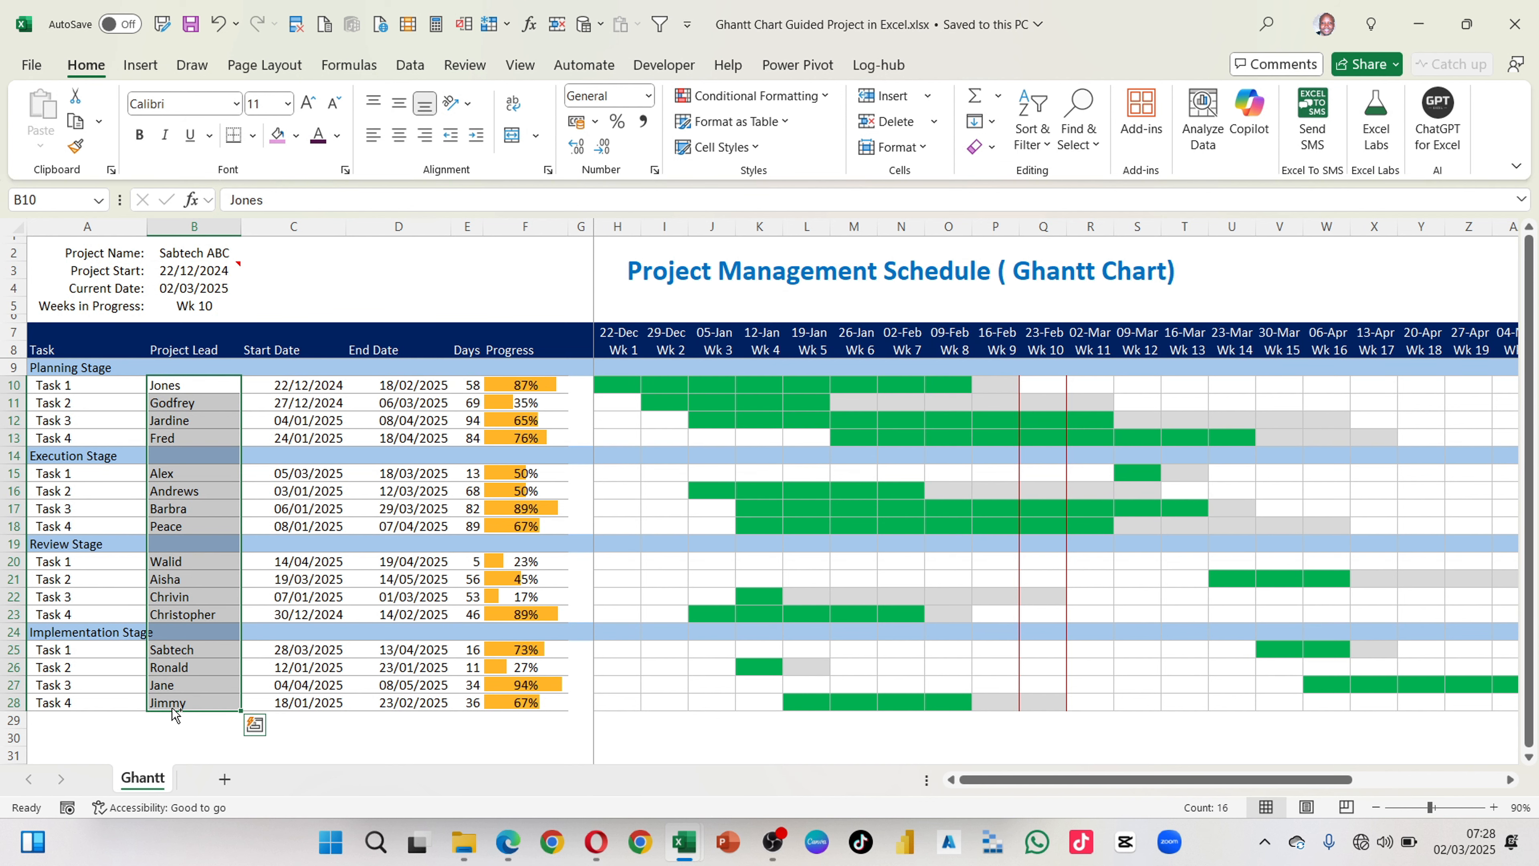
key("ctrl+c")
key("alt+Tab")
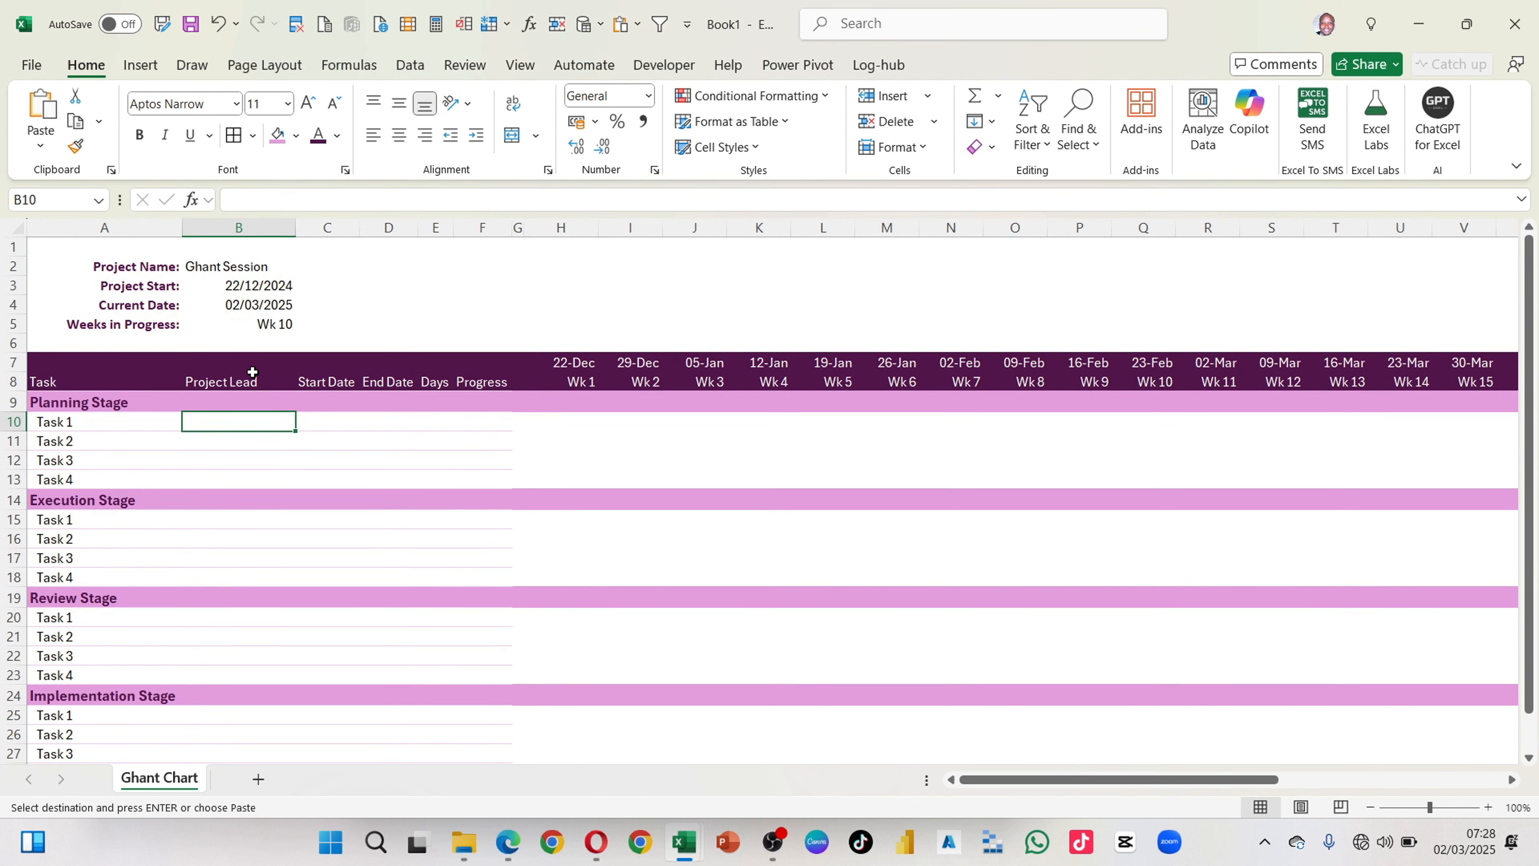
key("ctrl+v")
left_click(272, 555)
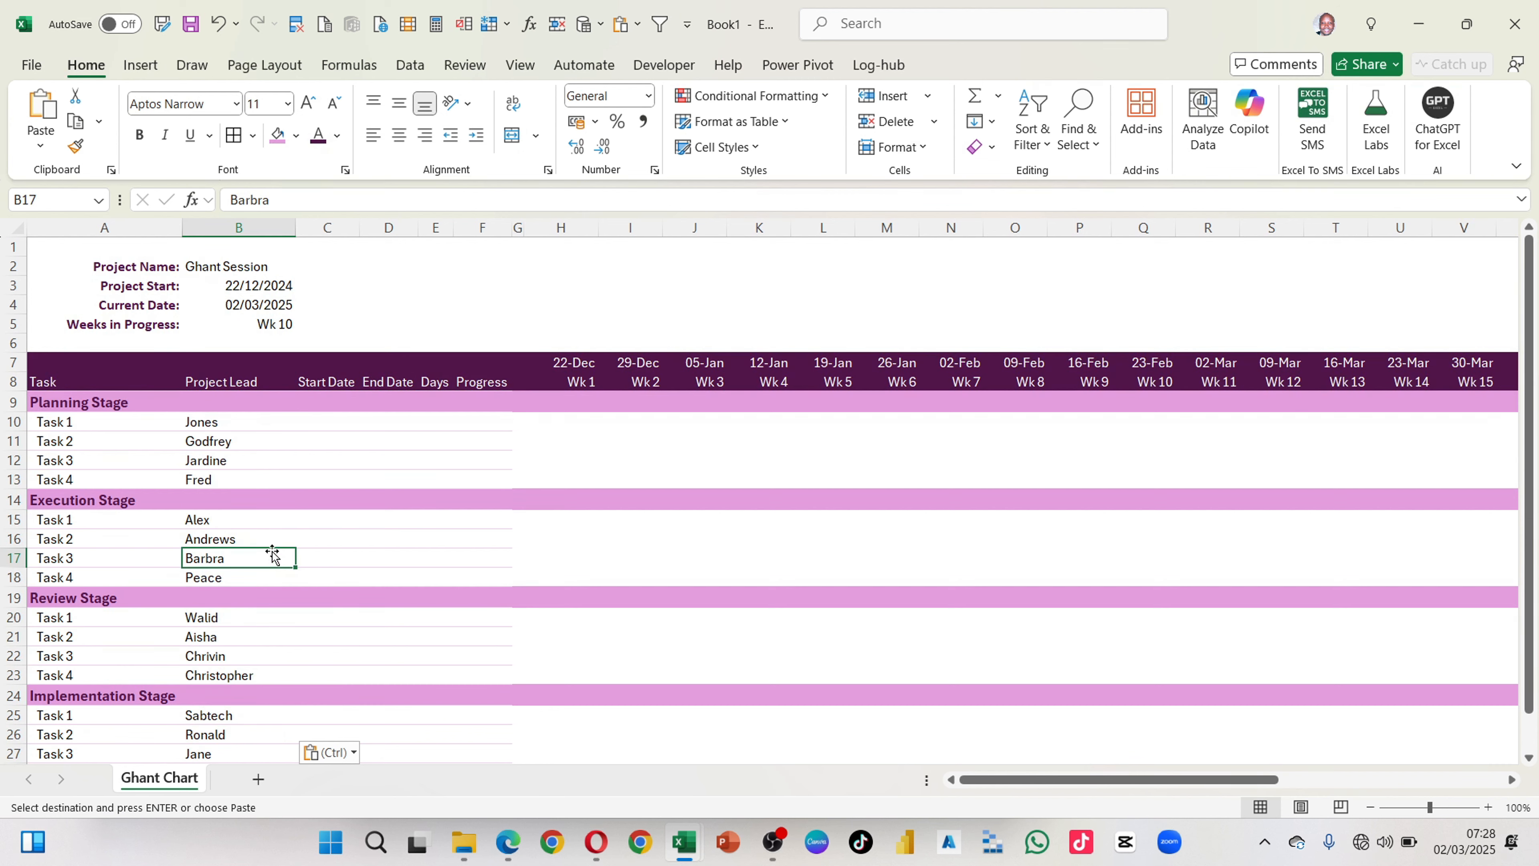
scroll(304, 615, "down", 1)
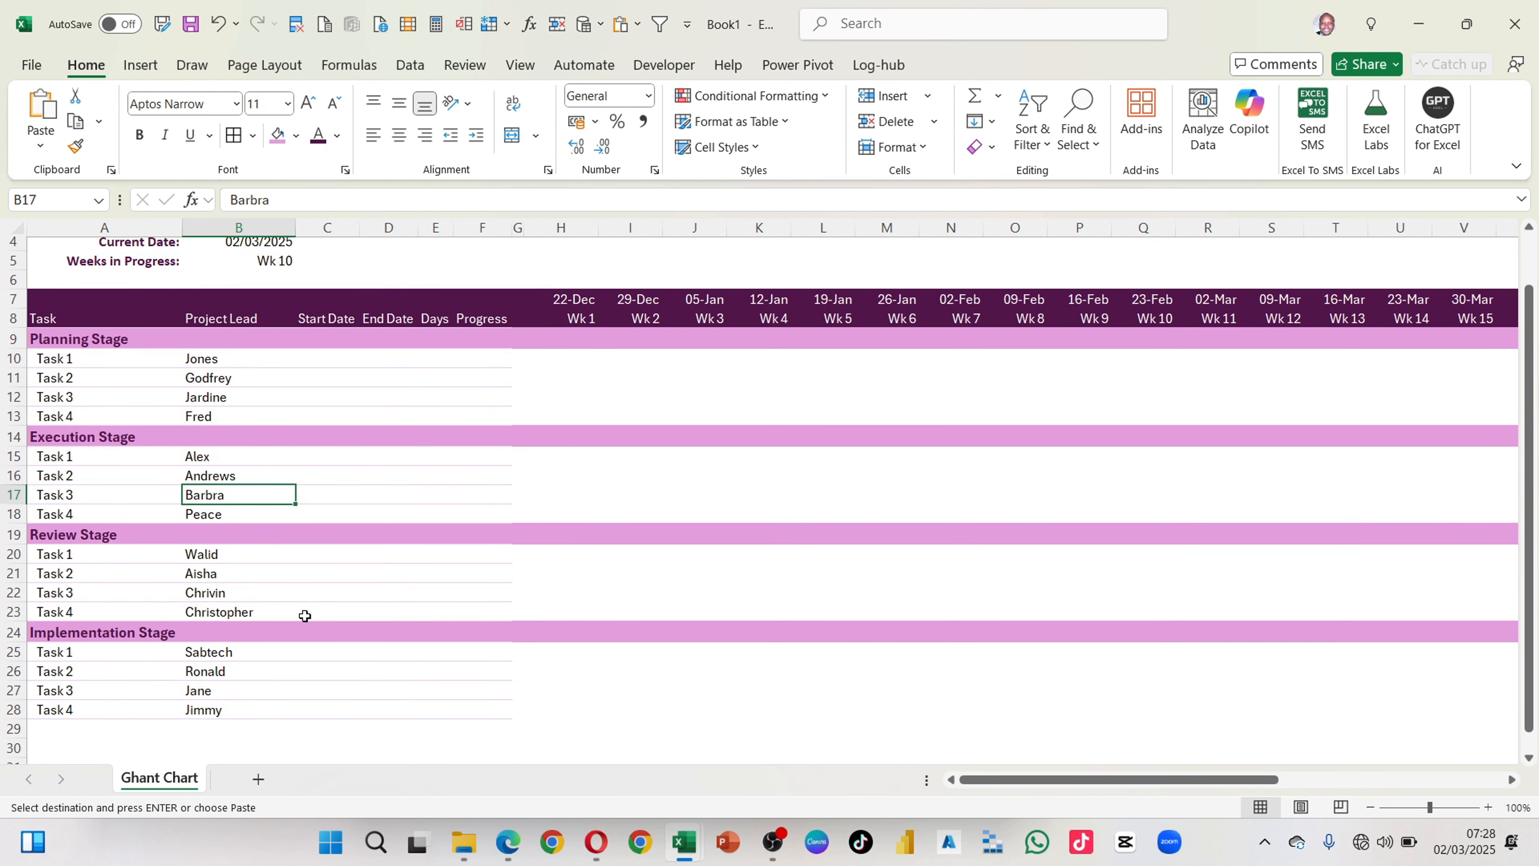
scroll(225, 532, "up", 1)
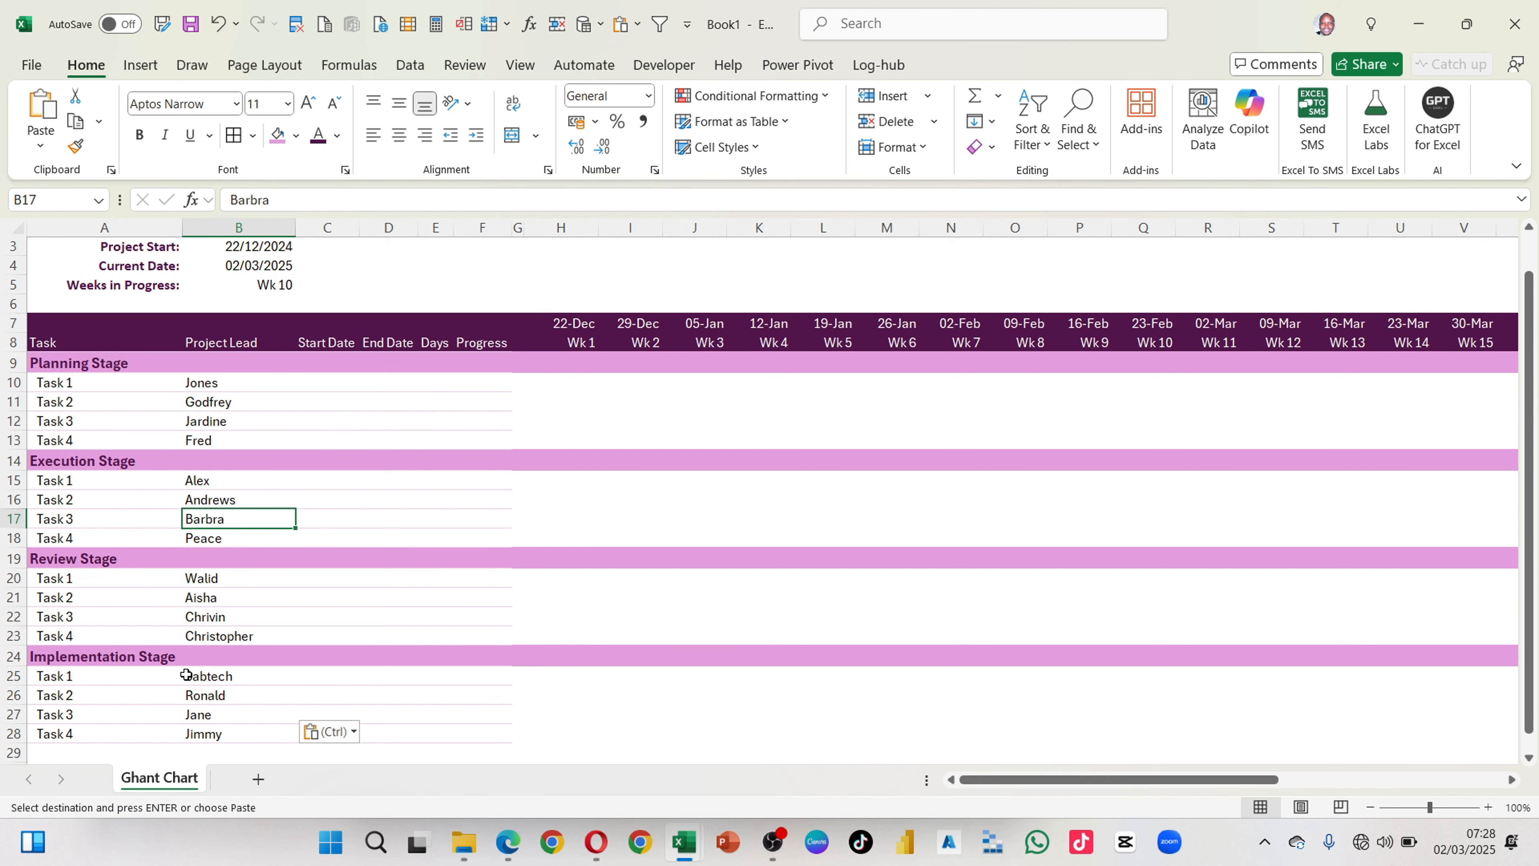
scroll(186, 672, "down", 2)
scroll(213, 550, "up", 1)
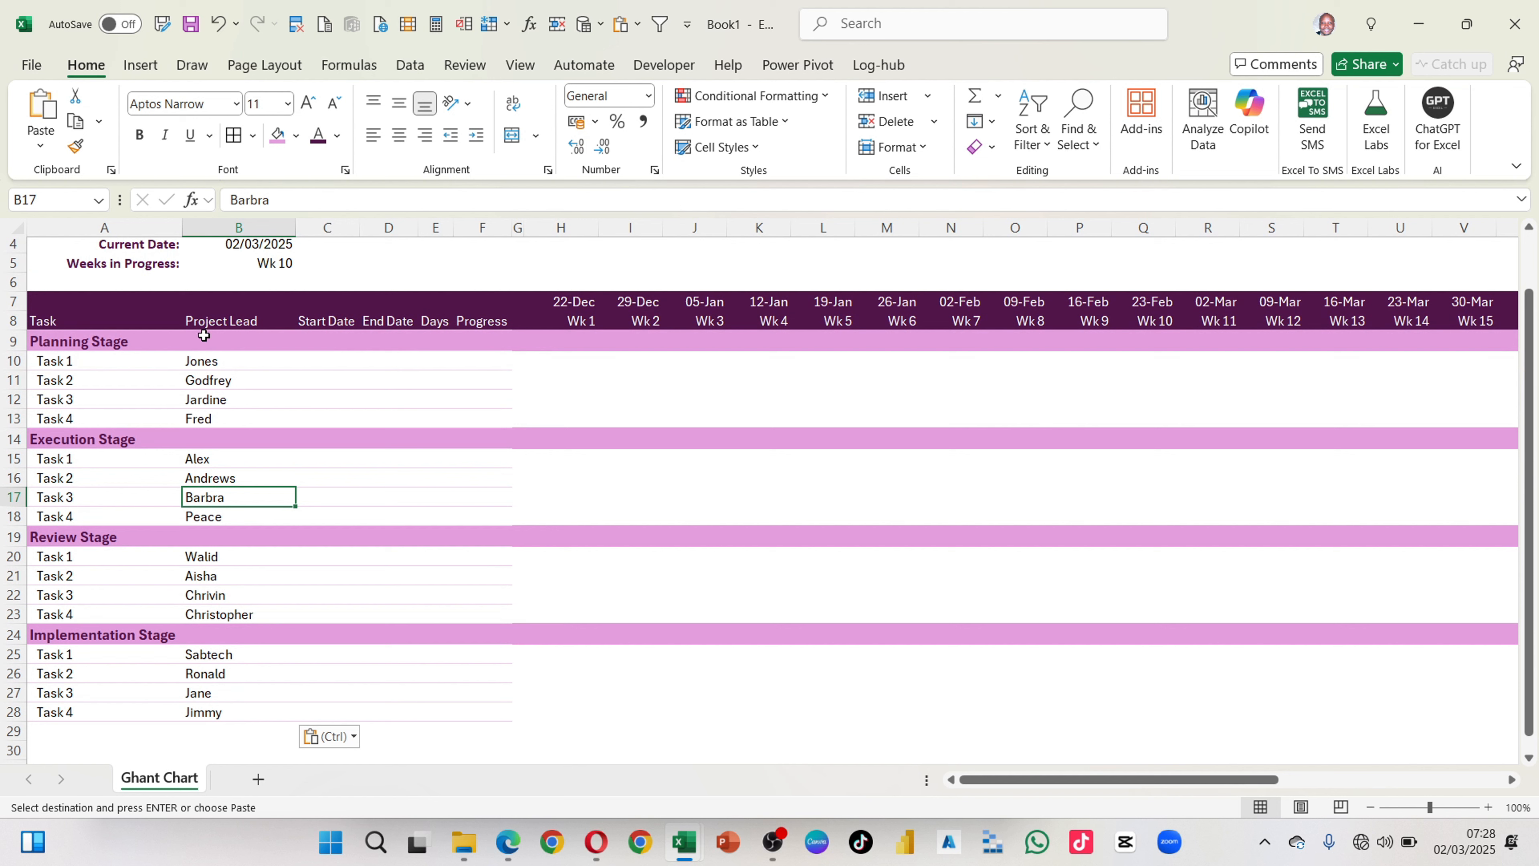
Step: Add a light pink border along the left edge of the Project Lead cells B9:B28
left_click_drag(195, 339, 214, 716)
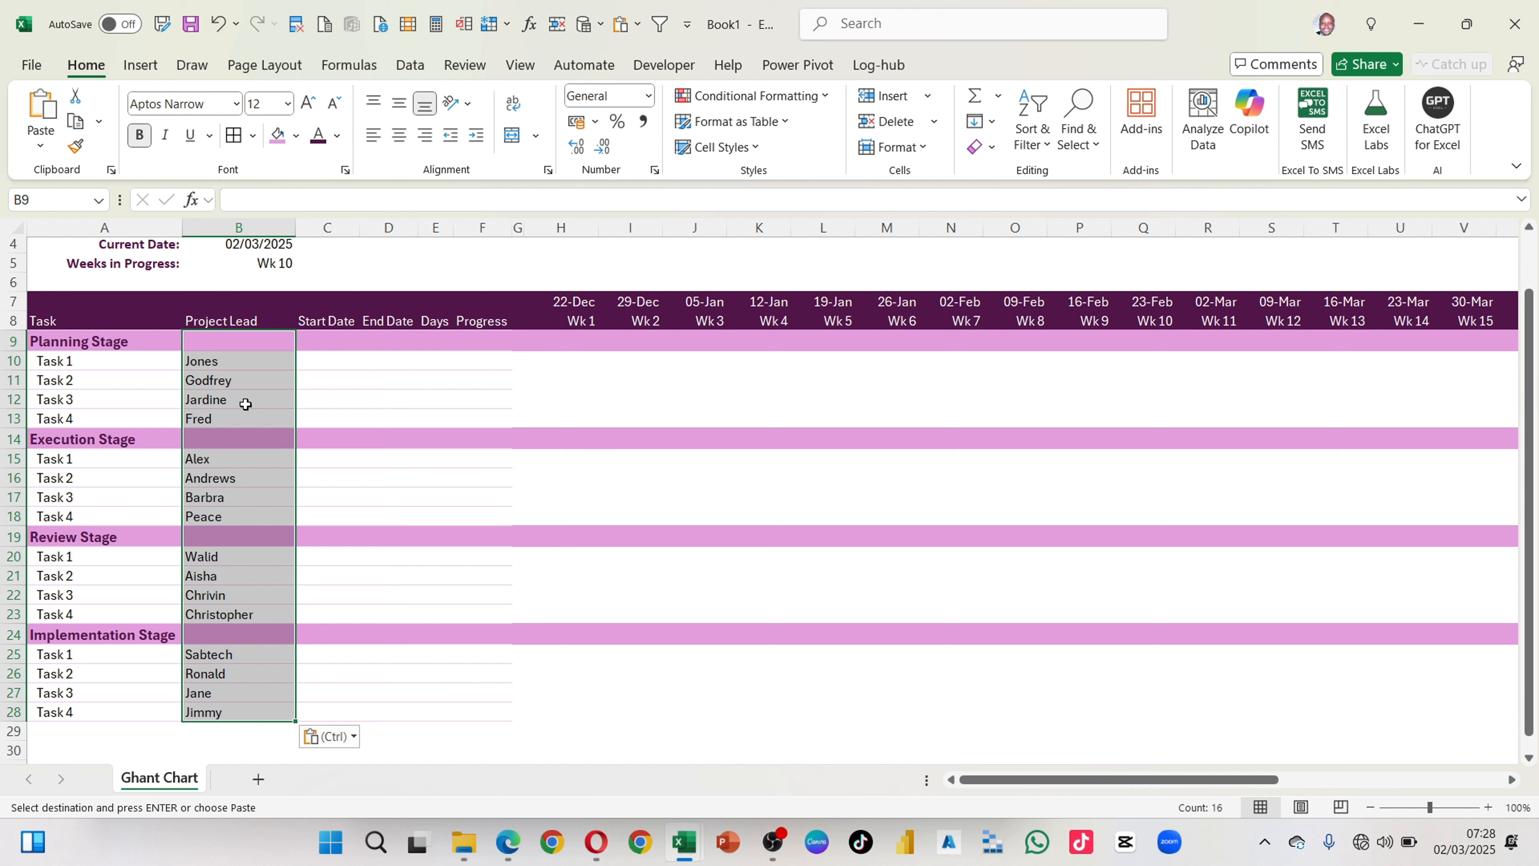
left_click(254, 136)
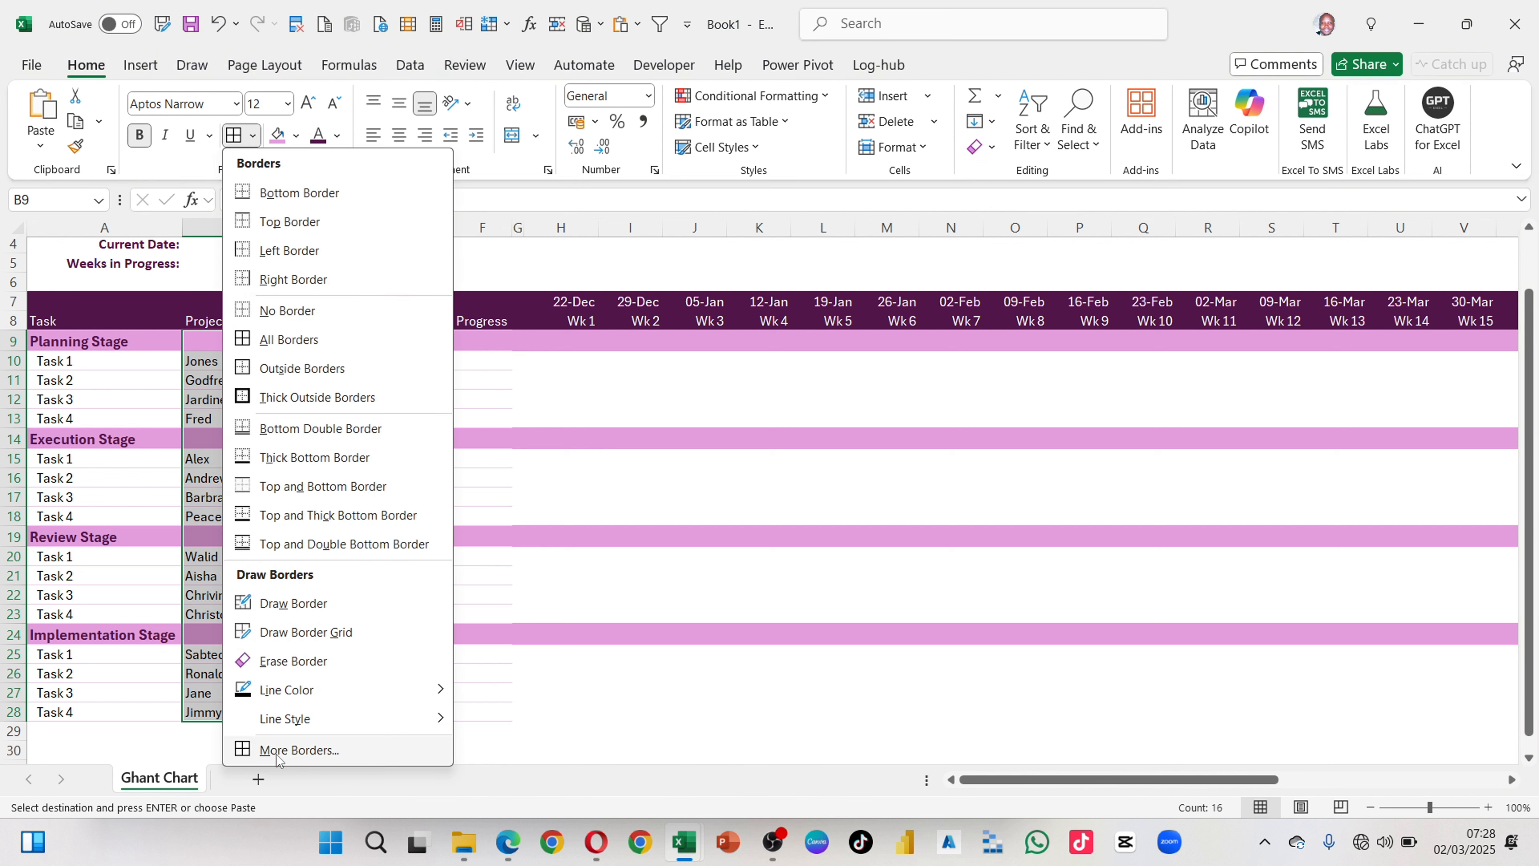
left_click(291, 750)
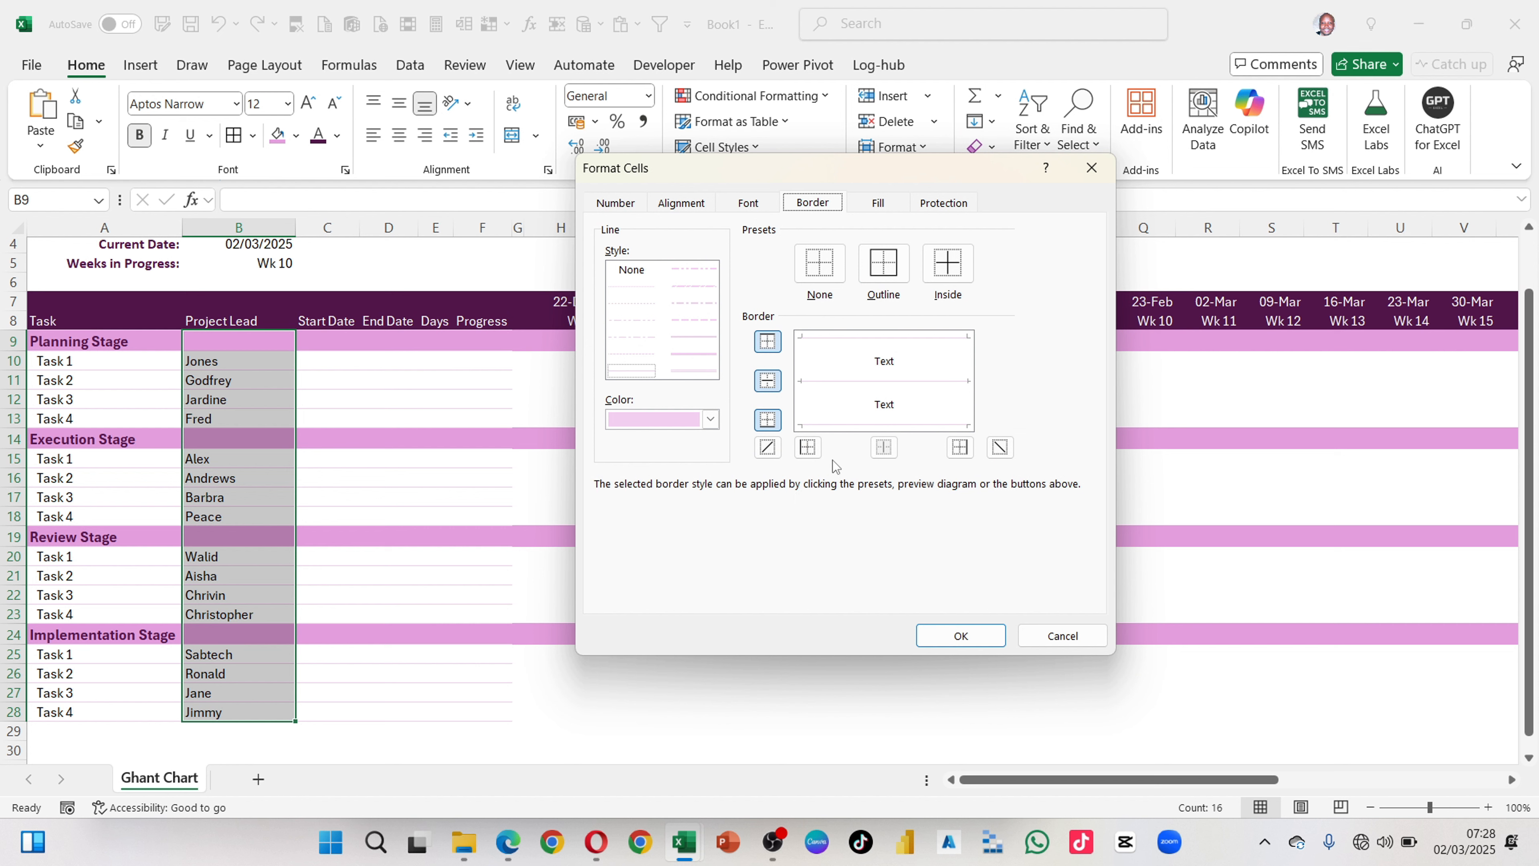
left_click(806, 448)
left_click(970, 634)
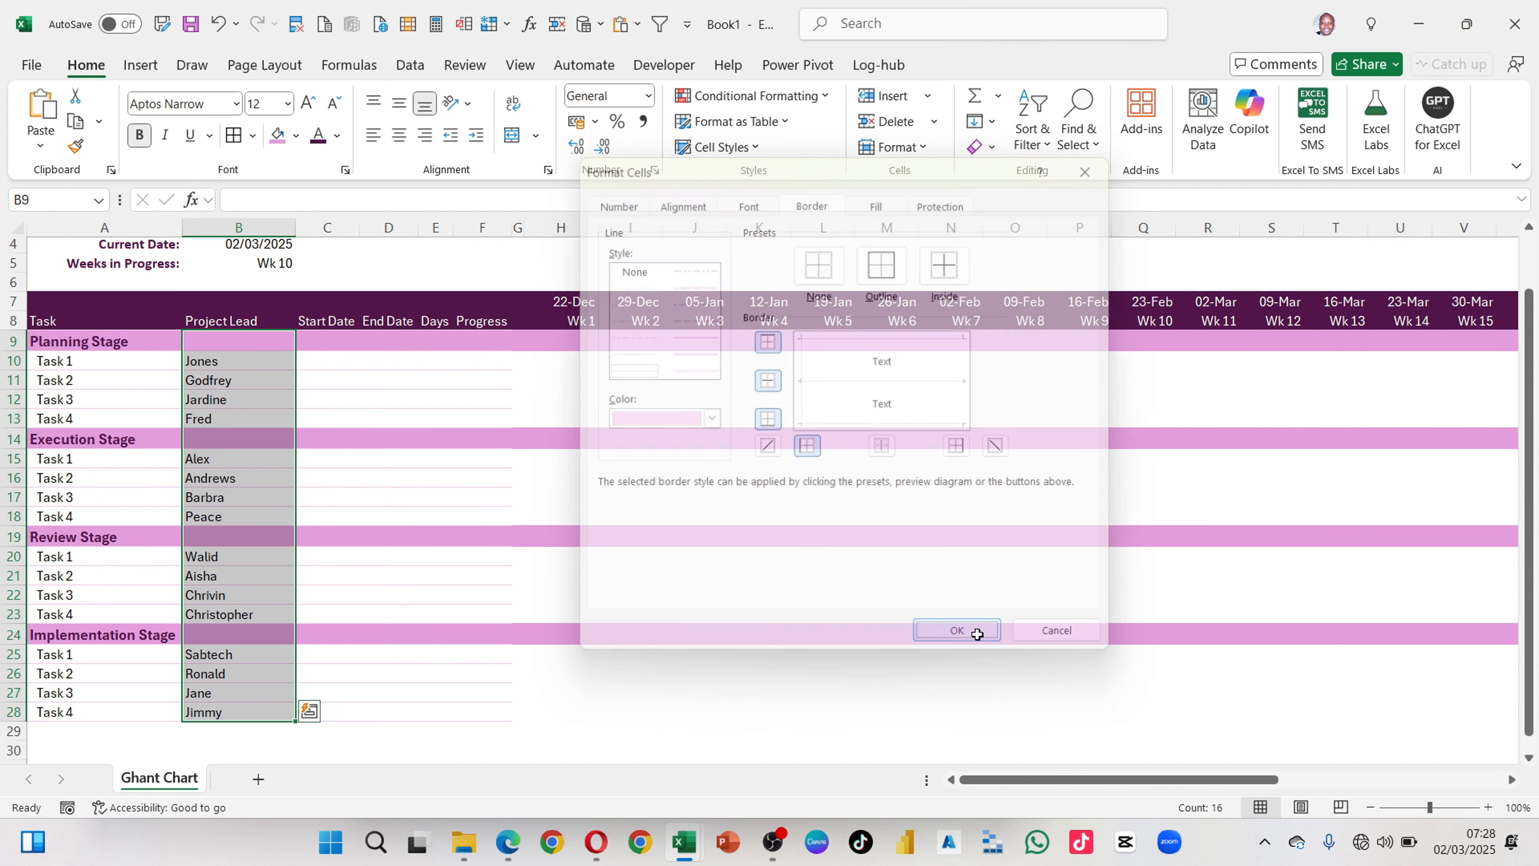
left_click(440, 476)
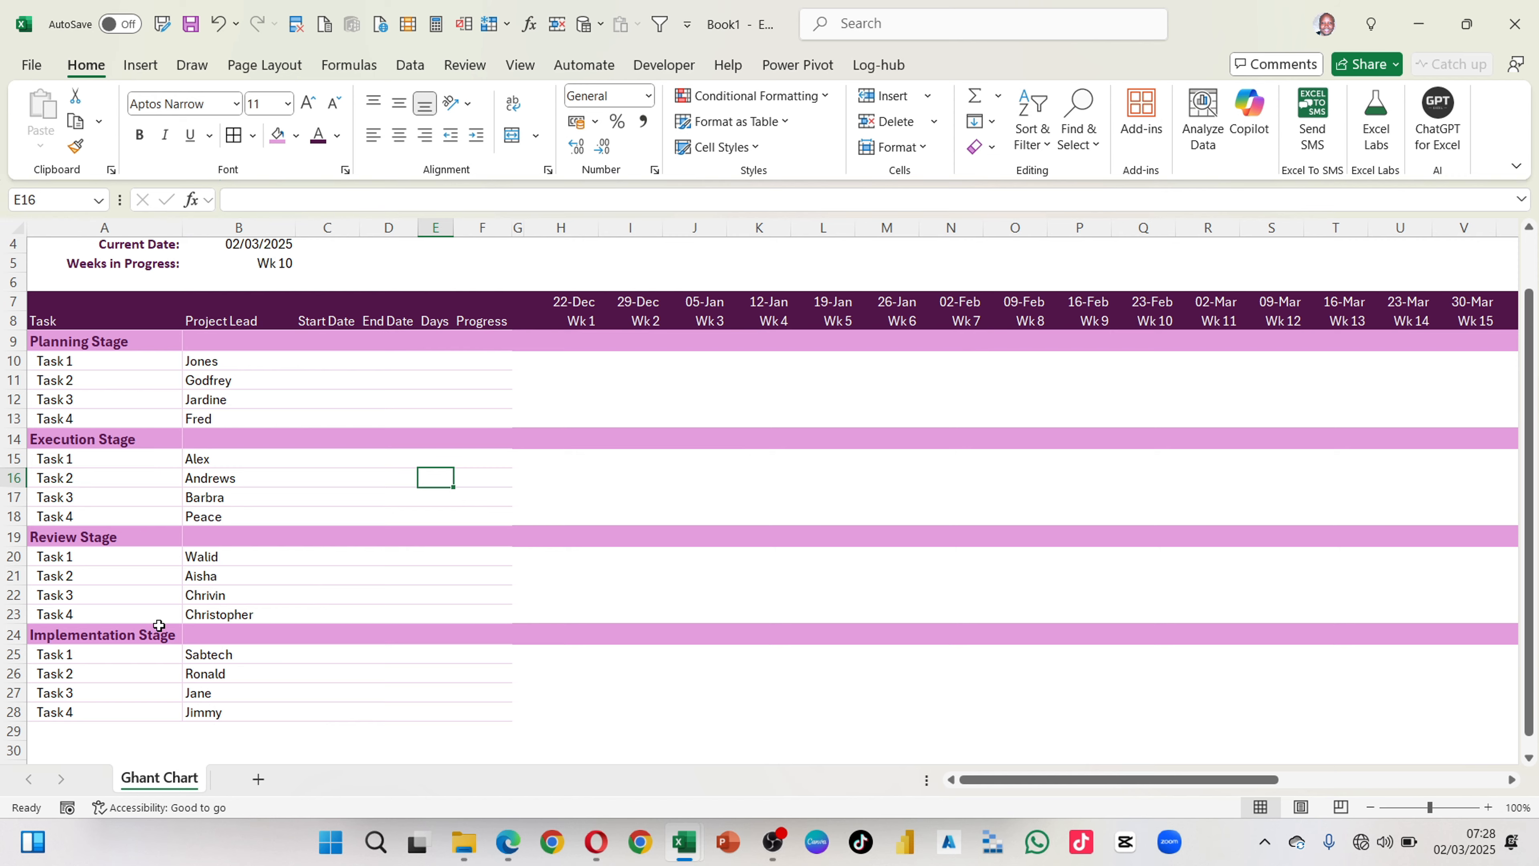
Step: Widen the Start Date column C and the End Date column D
scroll(224, 594, "down", 2)
scroll(224, 594, "up", 2)
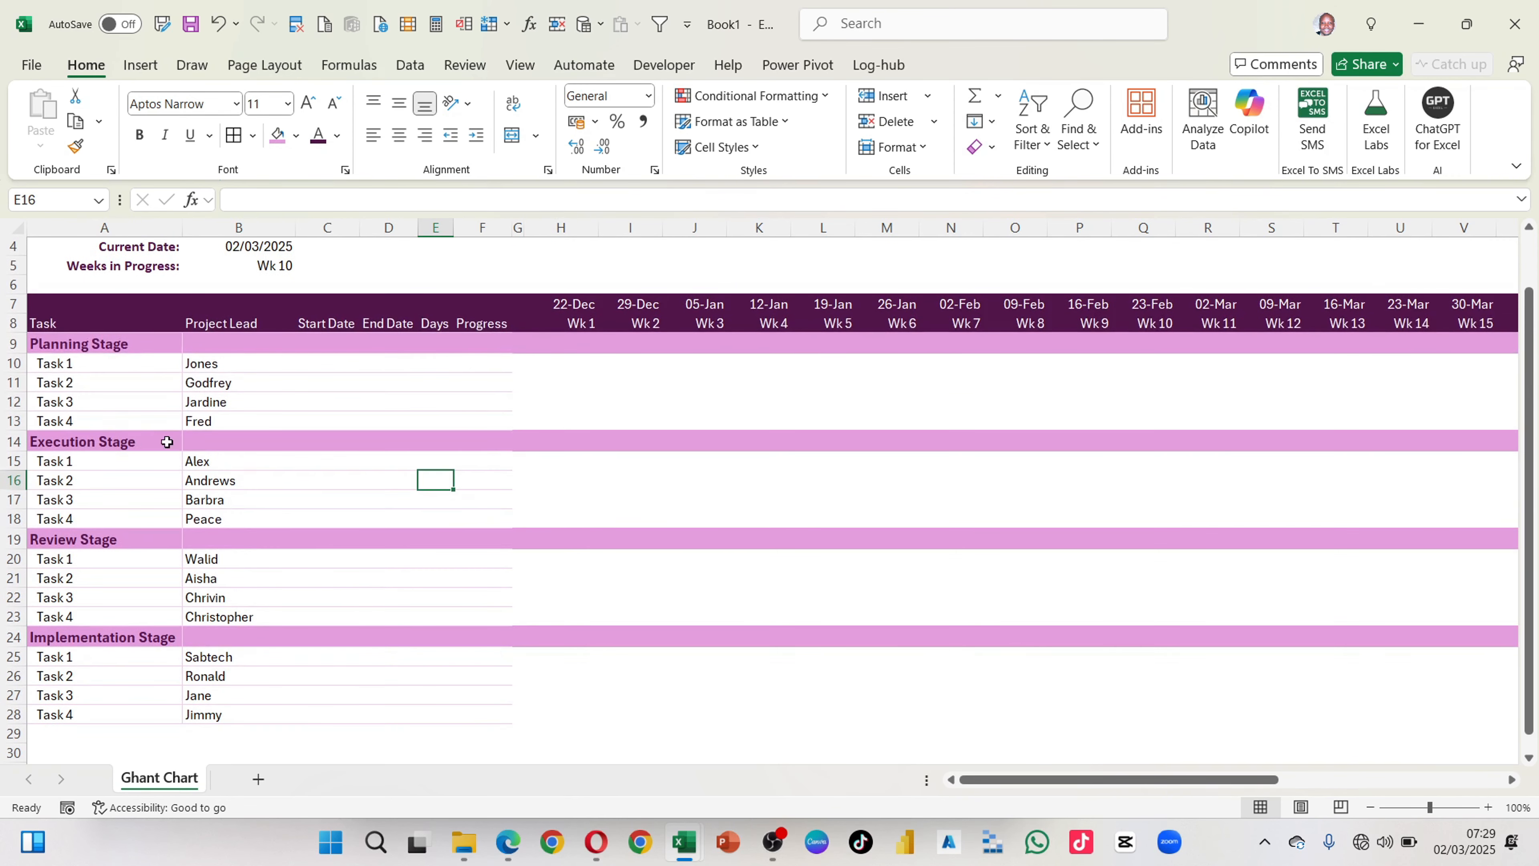
left_click(316, 361)
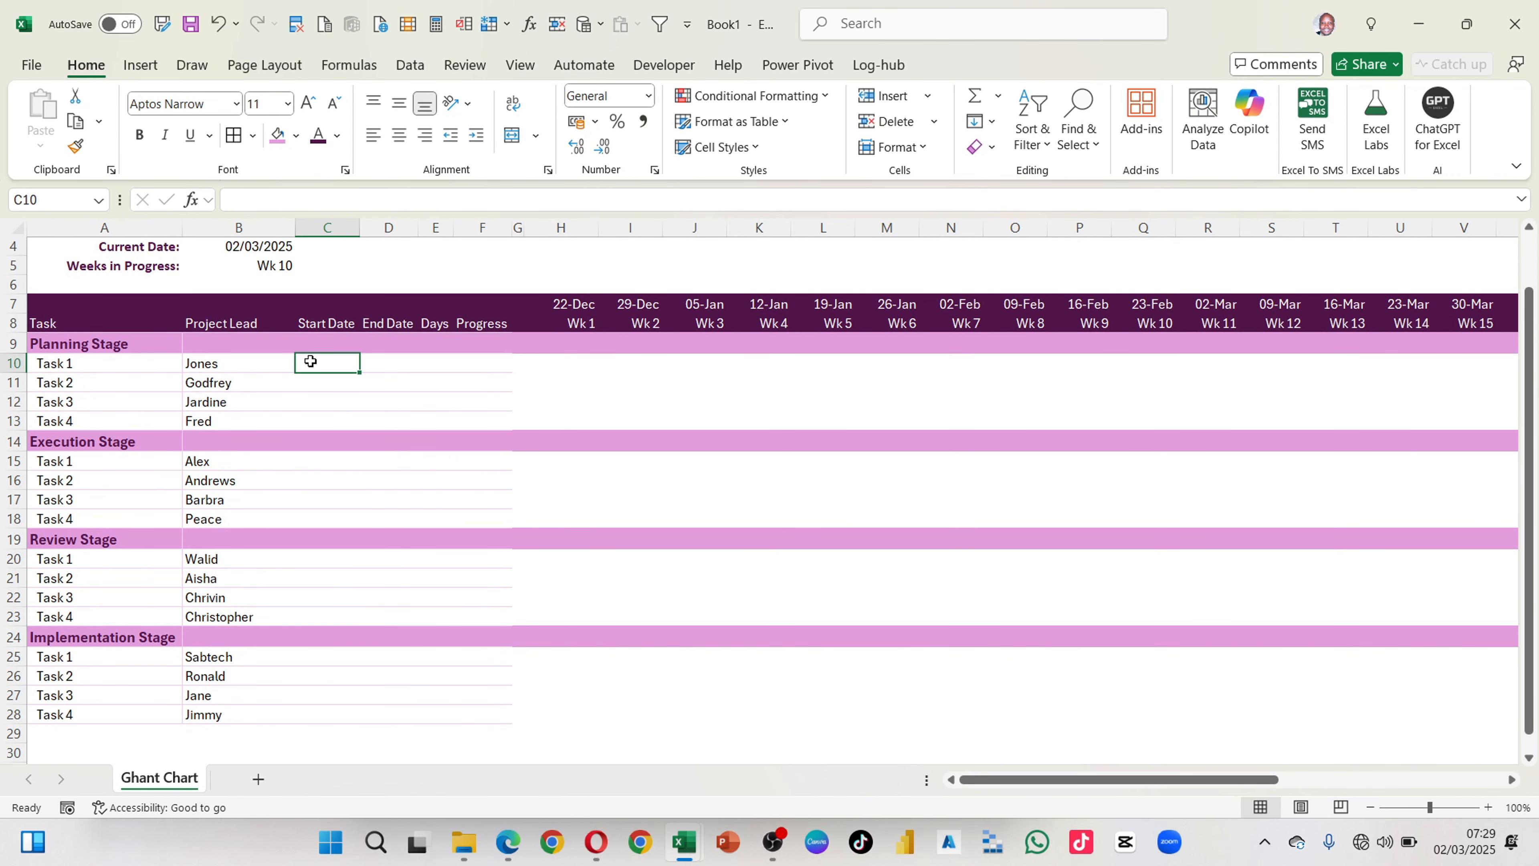
left_click_drag(359, 227, 473, 227)
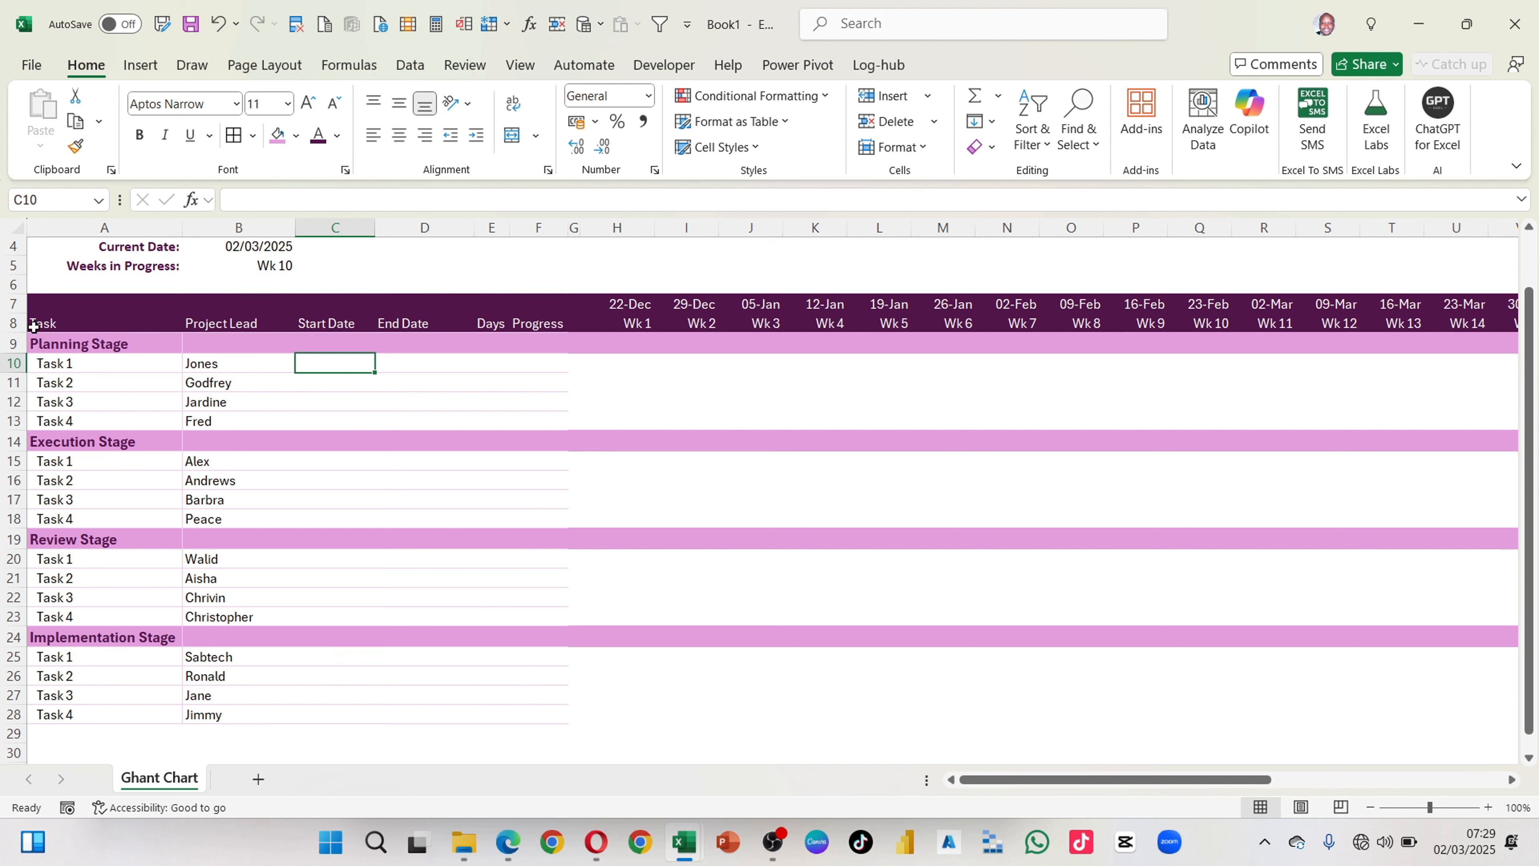
Step: Center the row 8 headers horizontally and make header rows 7 and 8 bold
left_click(3, 324)
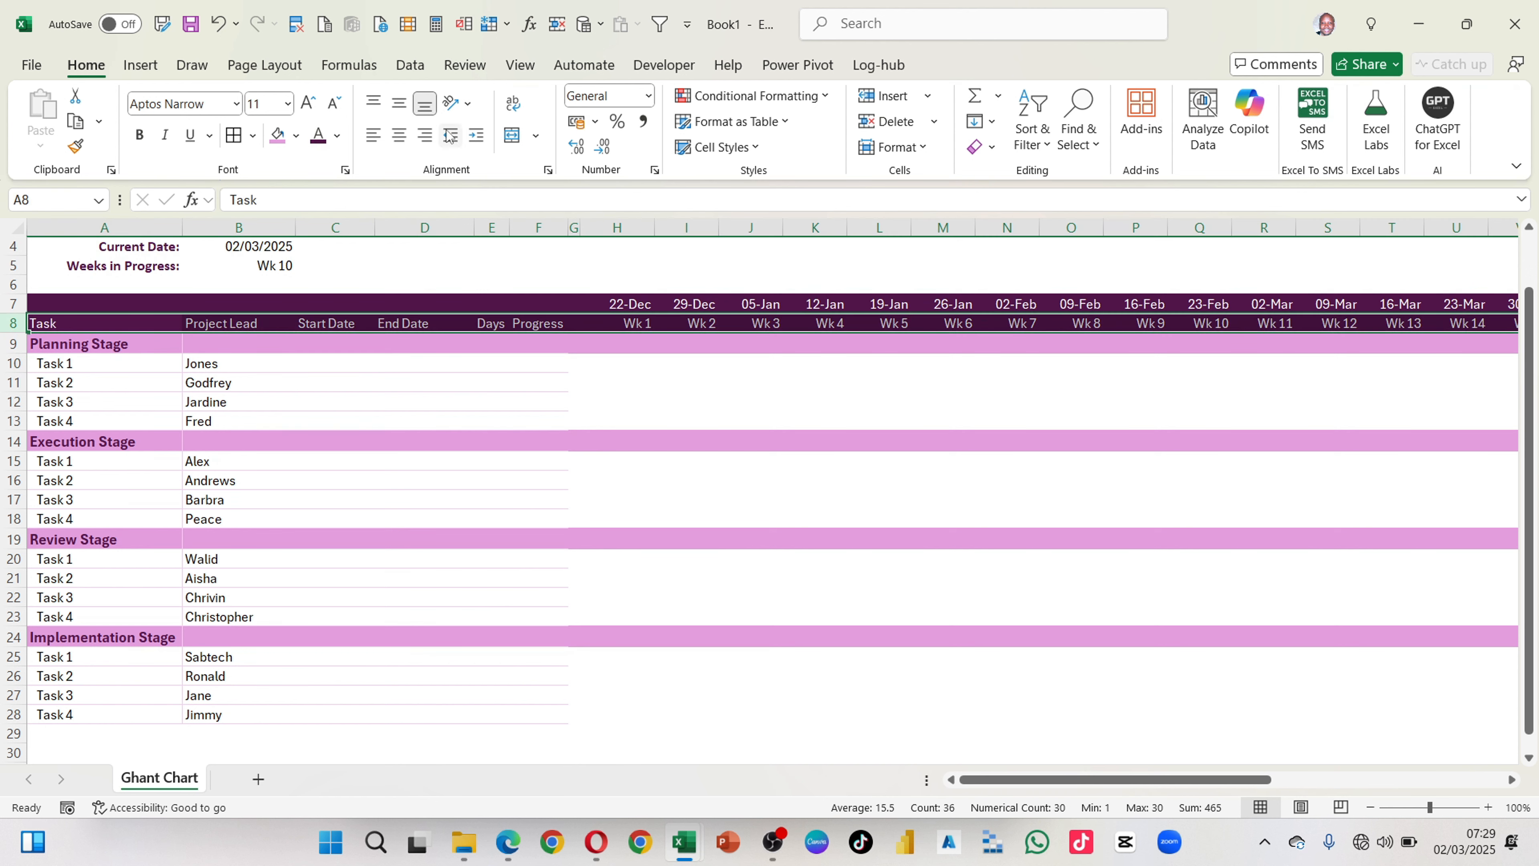
left_click(399, 134)
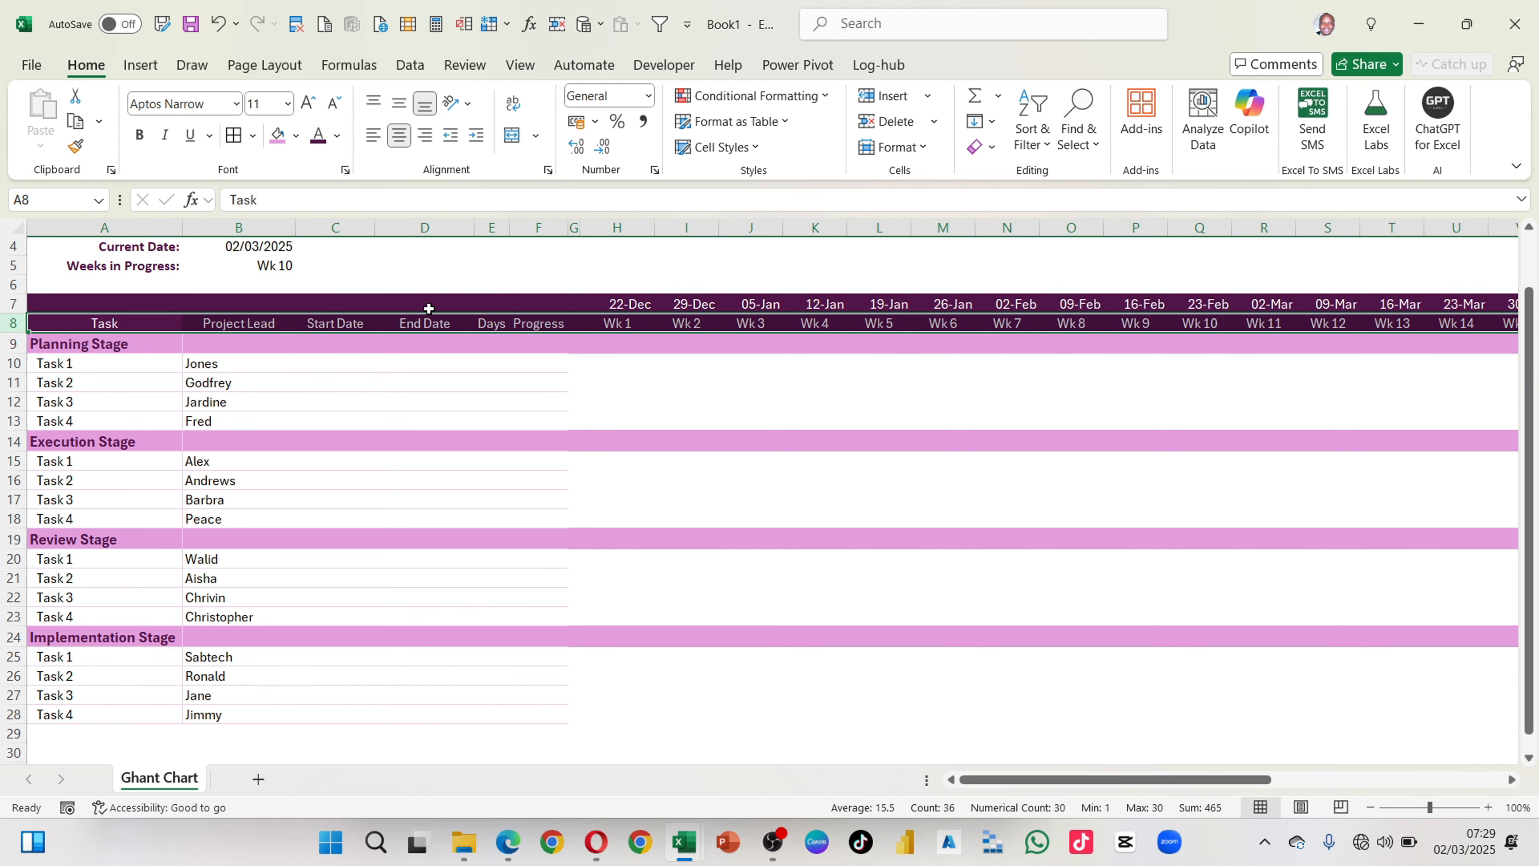
key("ctrl+b")
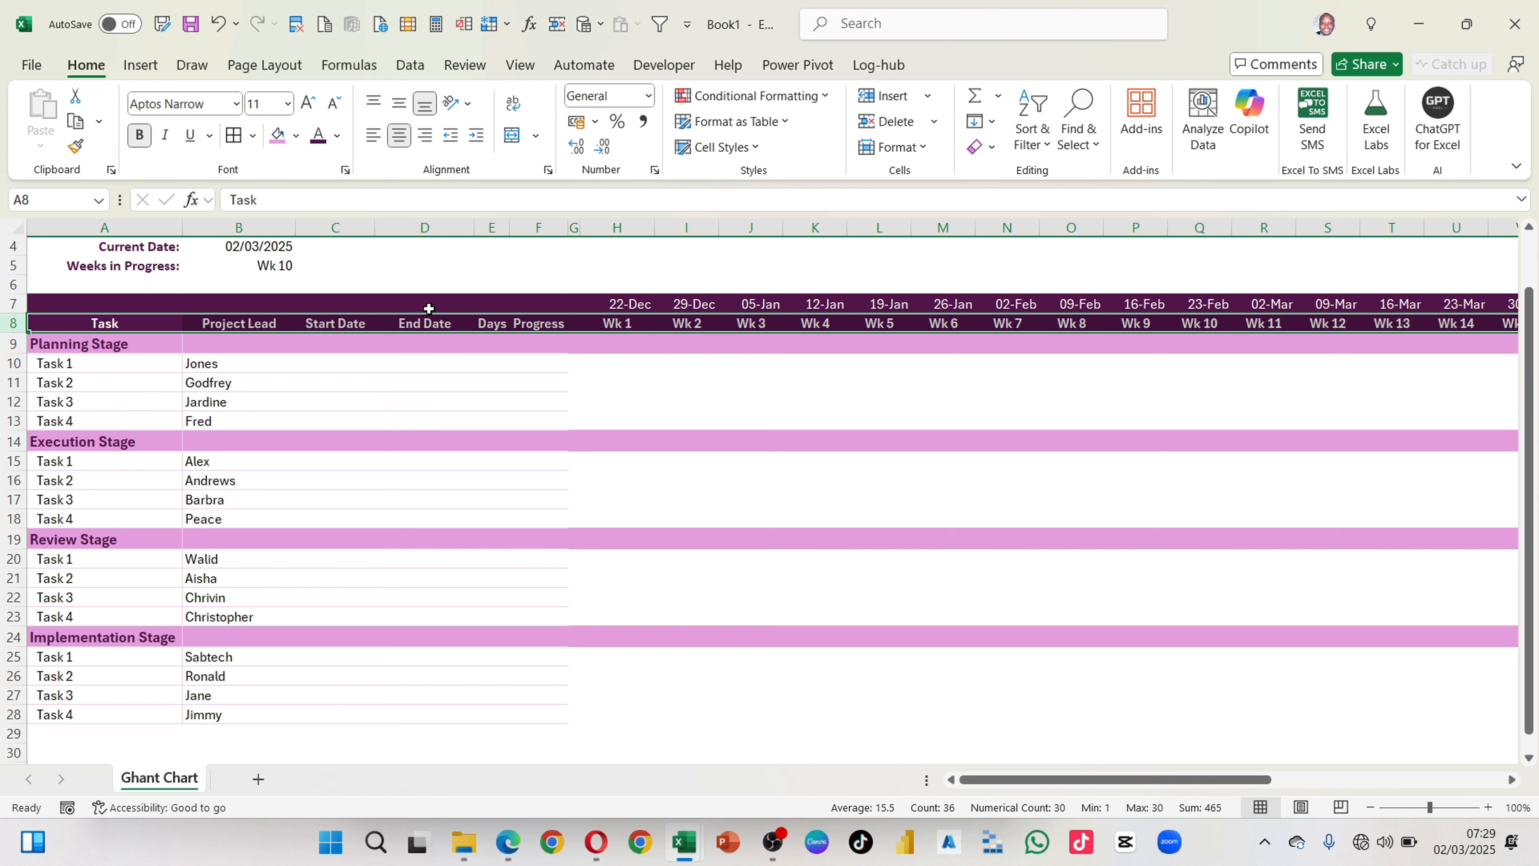
left_click(9, 303)
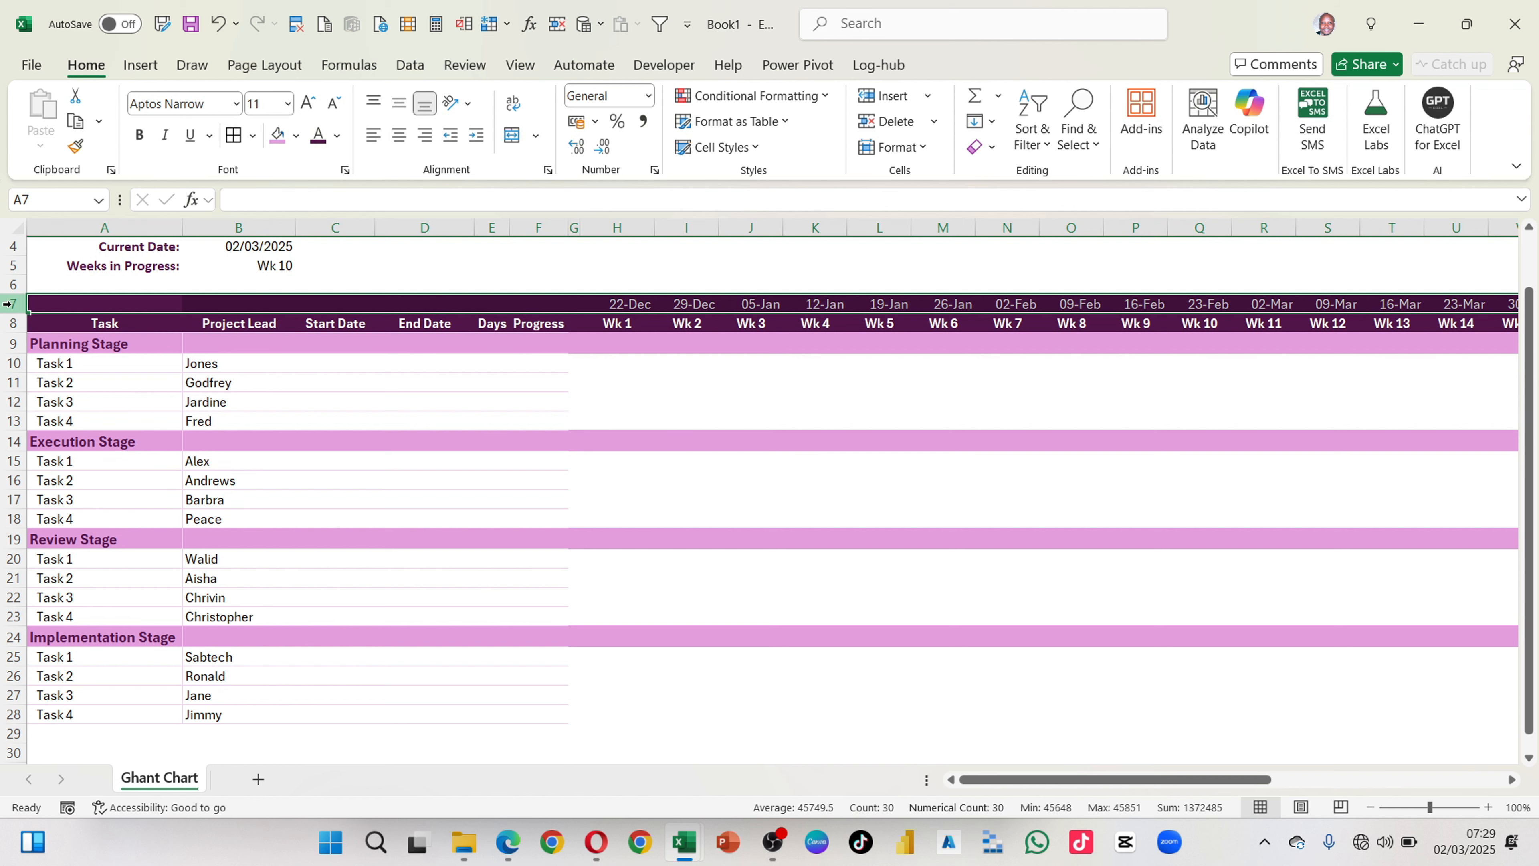
key("ctrl+b")
left_click(433, 532)
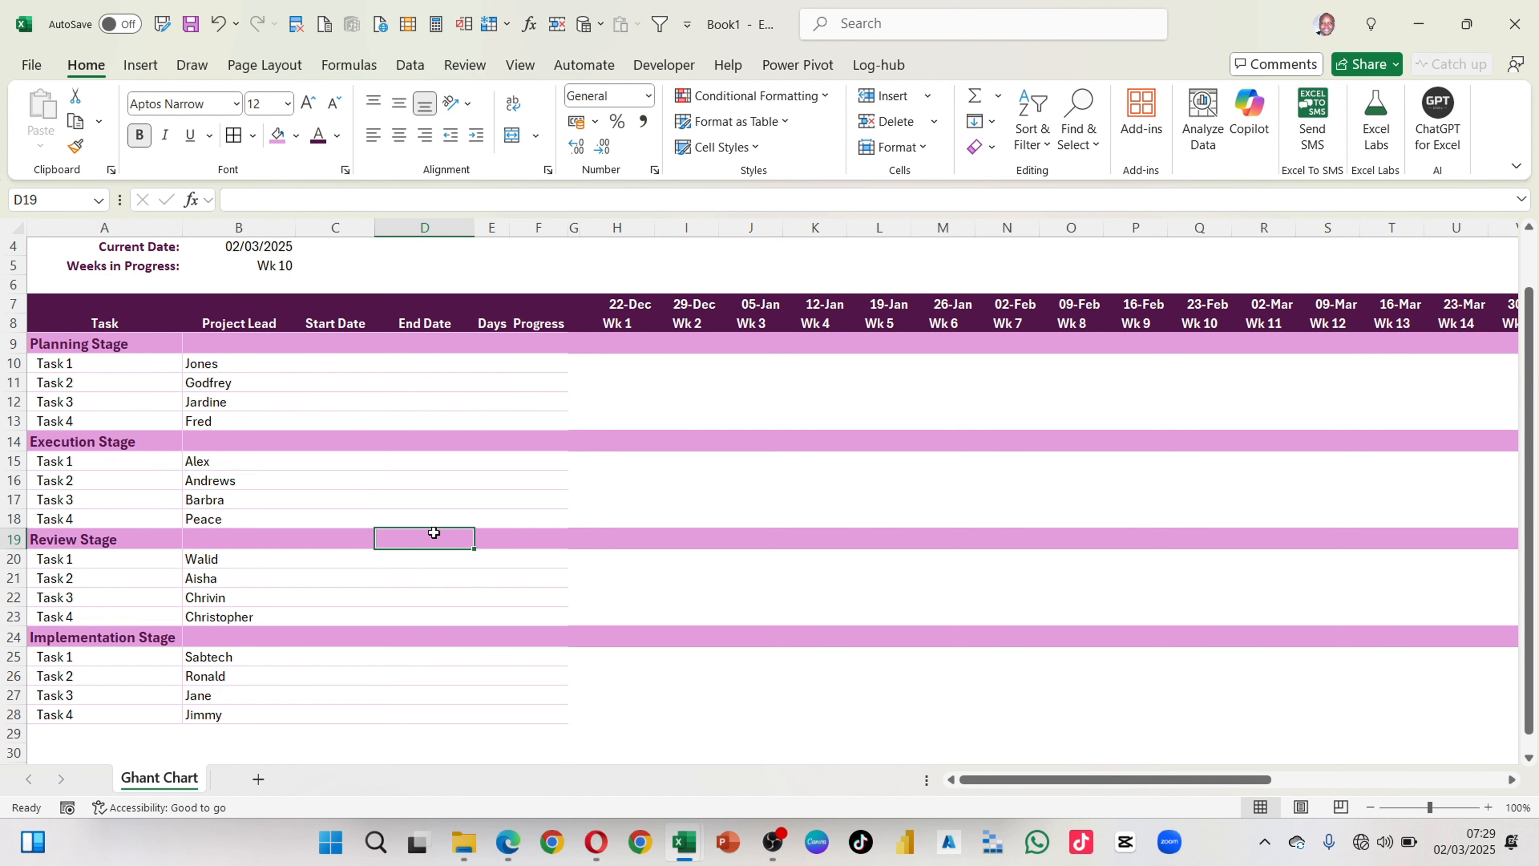
scroll(426, 360, "up", 1)
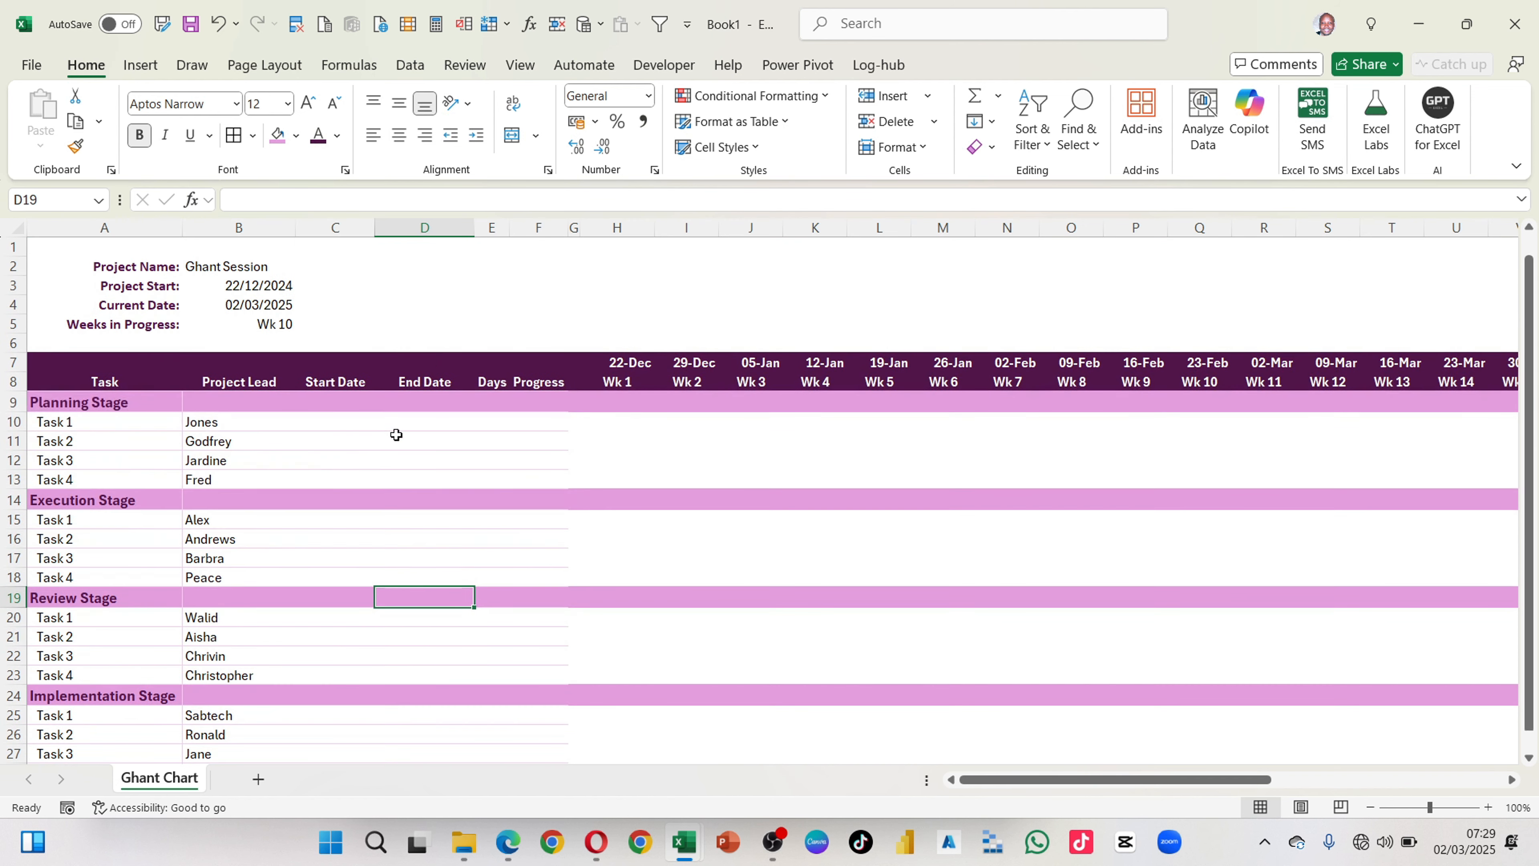
left_click(324, 421)
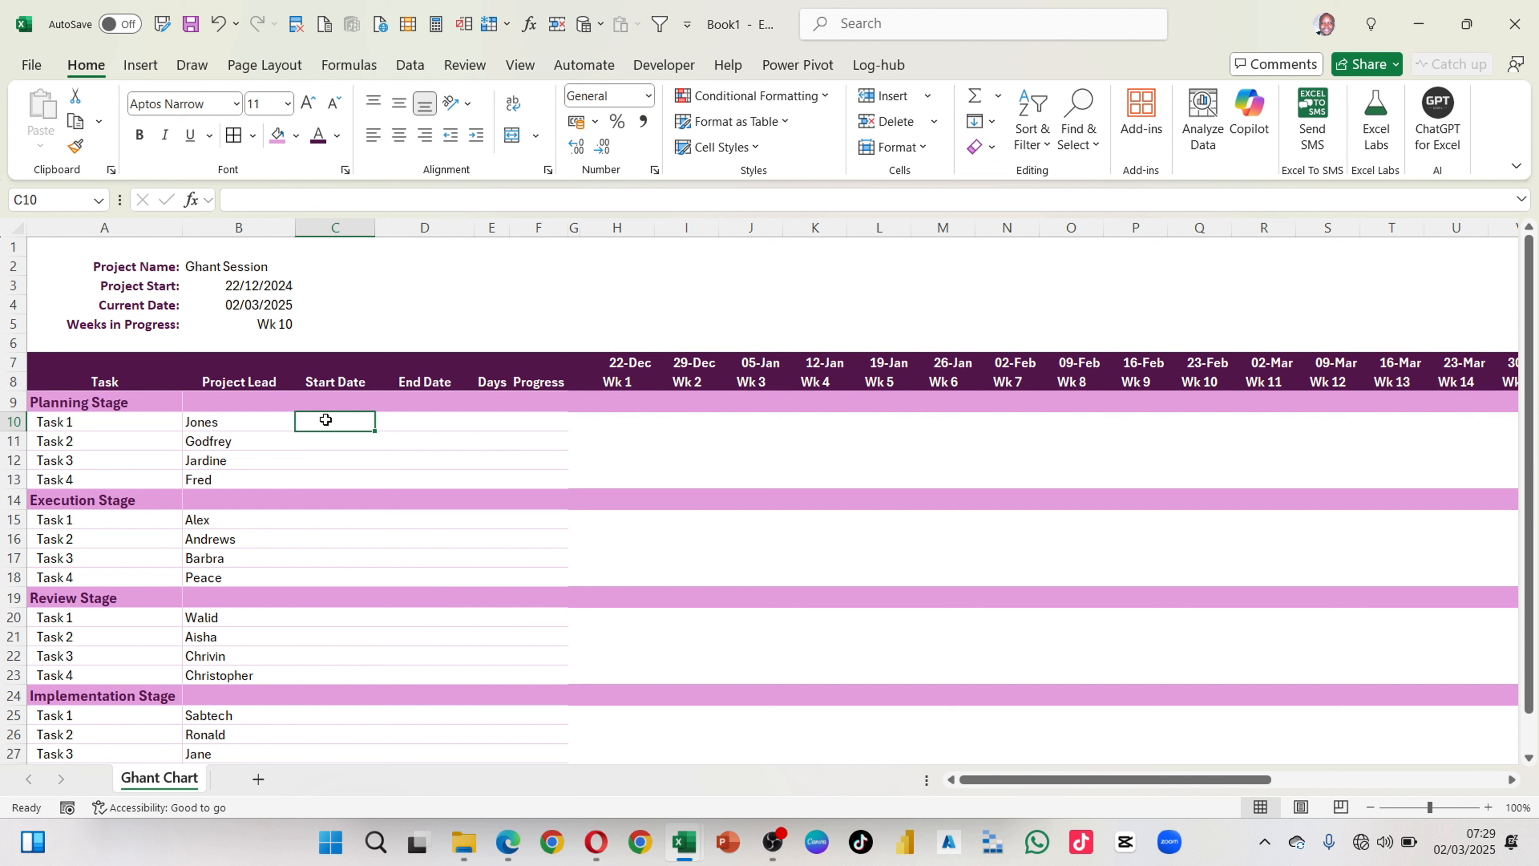
left_click(409, 421)
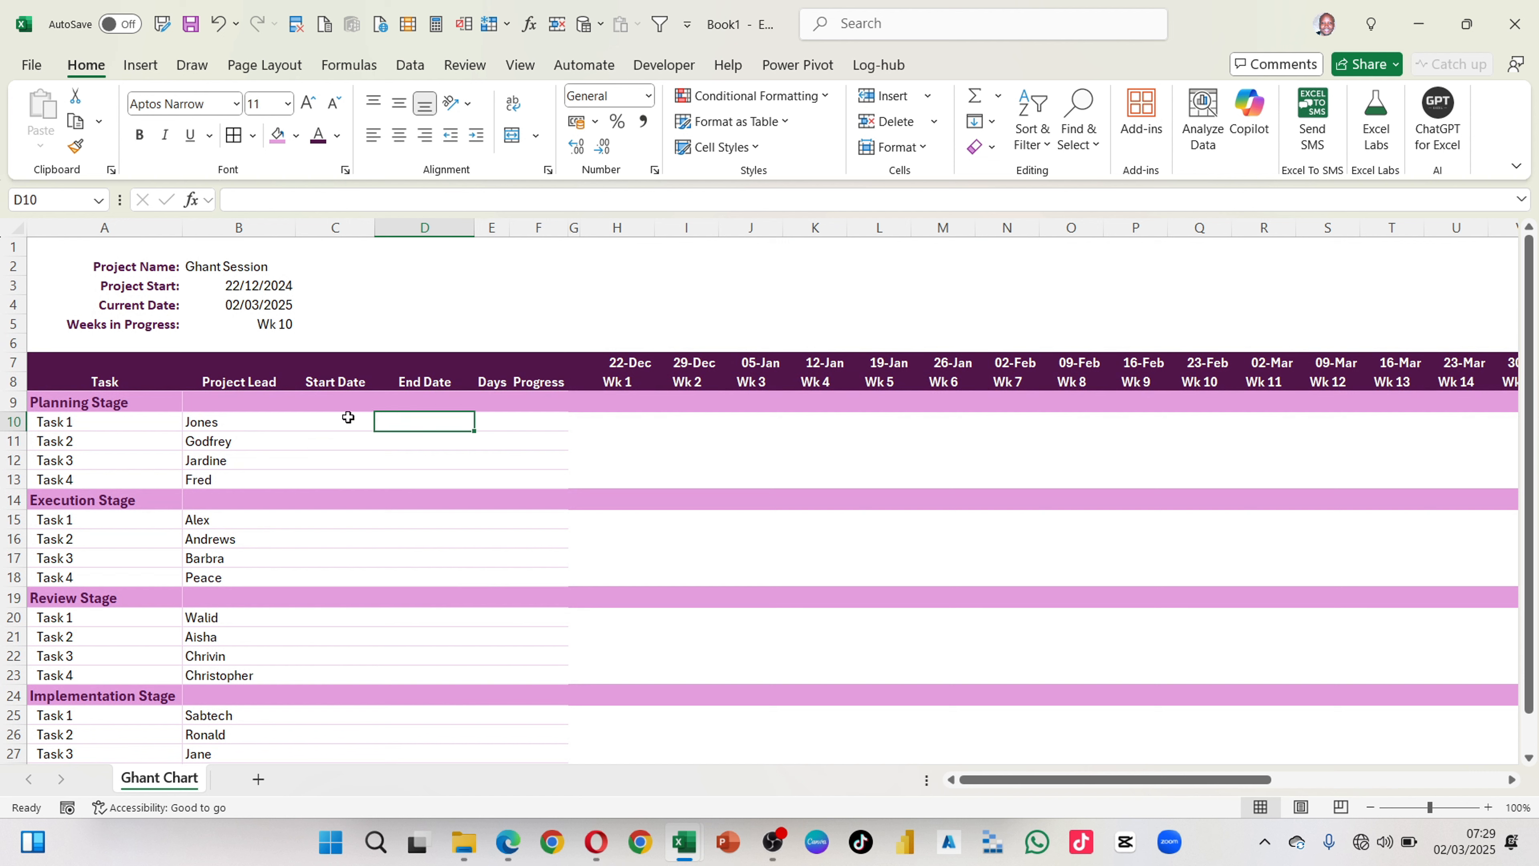
left_click(331, 421)
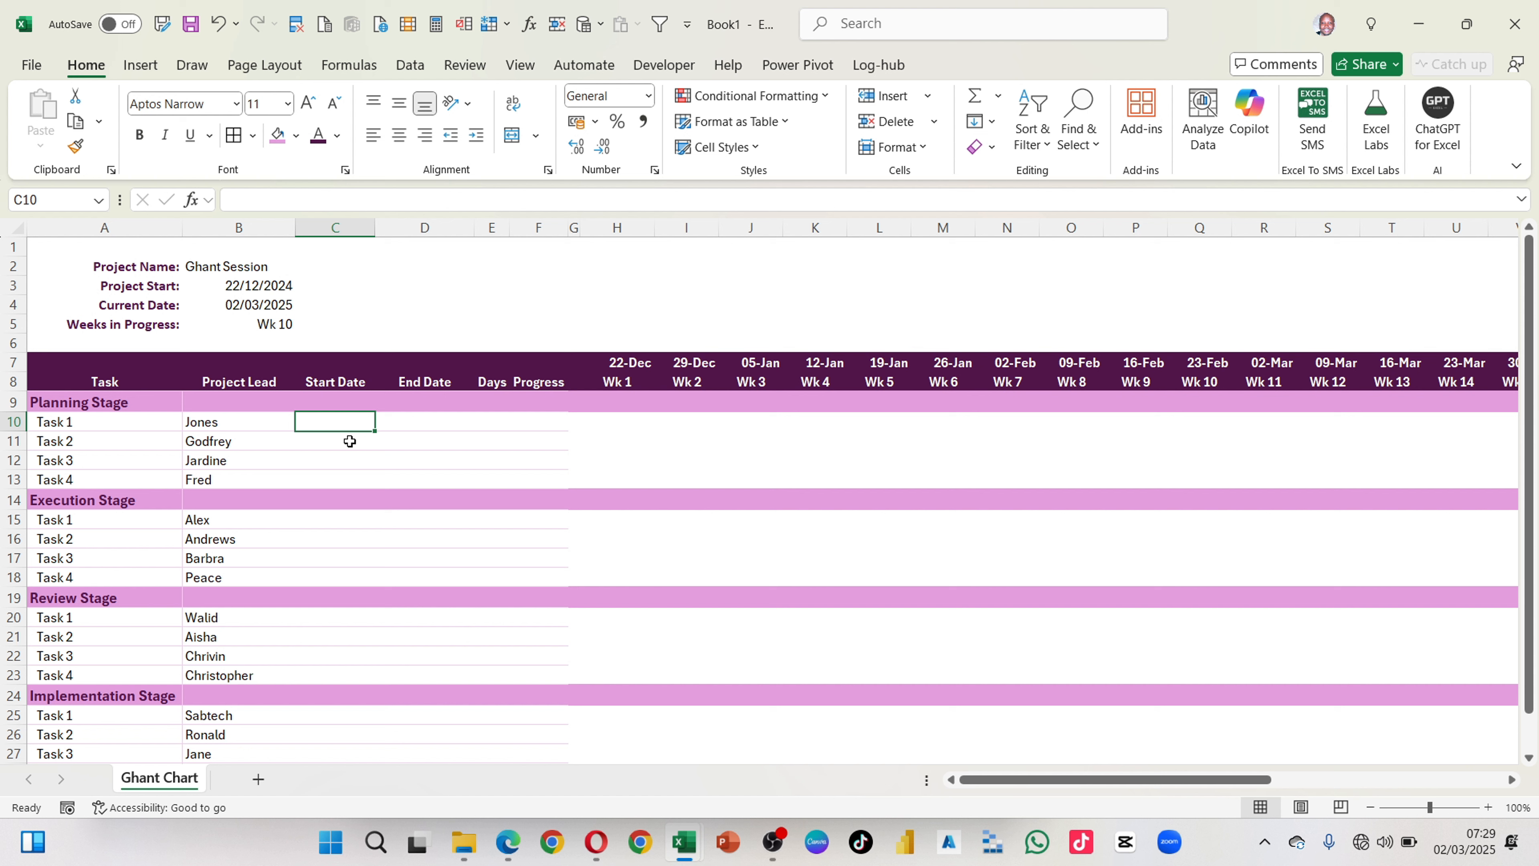
left_click_drag(350, 422, 345, 480)
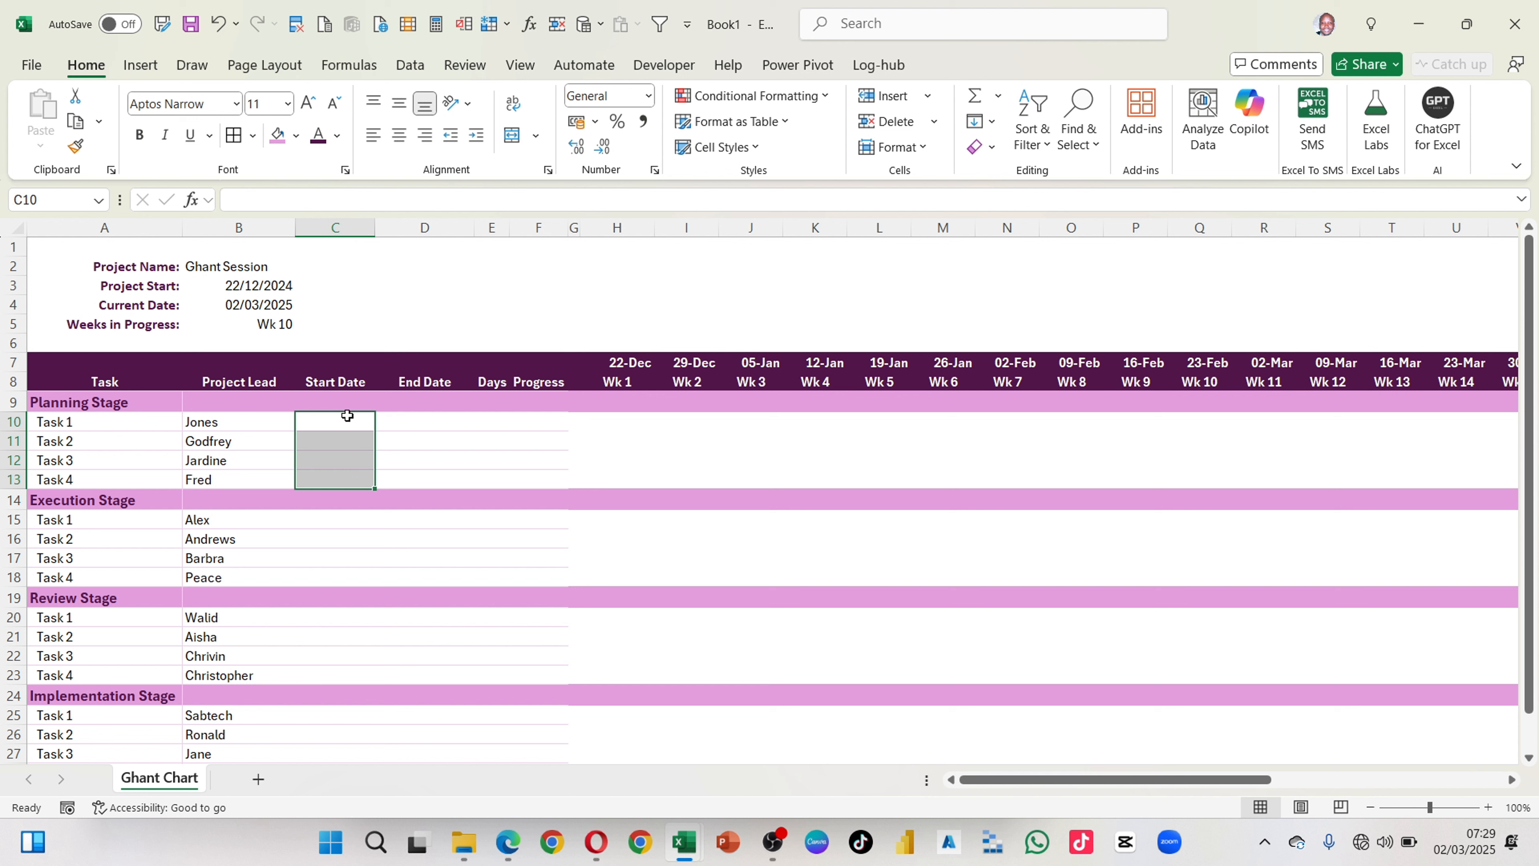
Step: Enter =RANDBETWEEN(B3,B3+10) as the Planning Stage start date in C10 and fill it down to C13
left_click(347, 416)
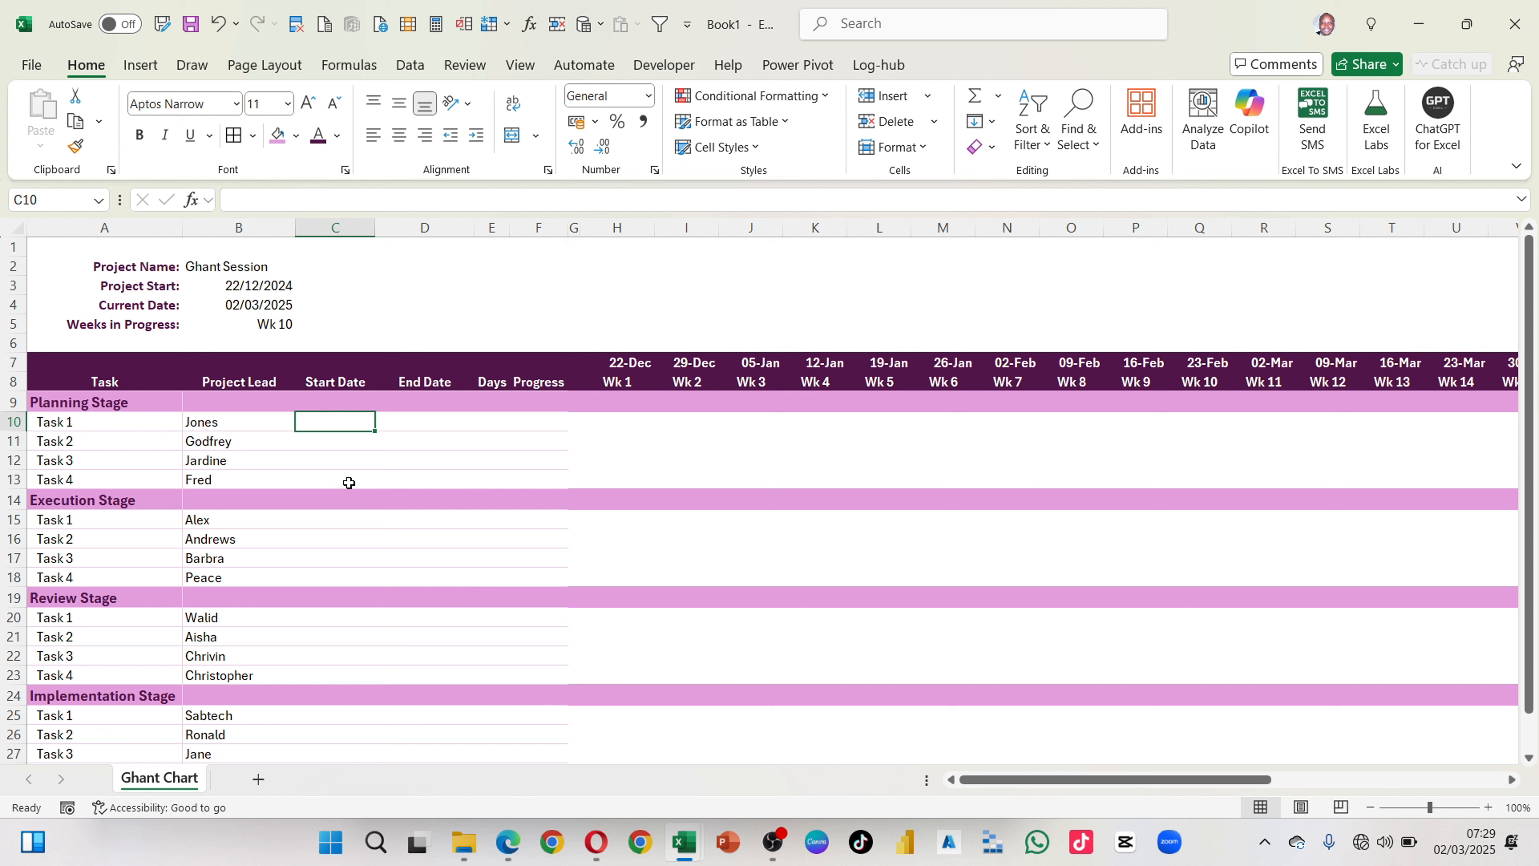
type("=Rand")
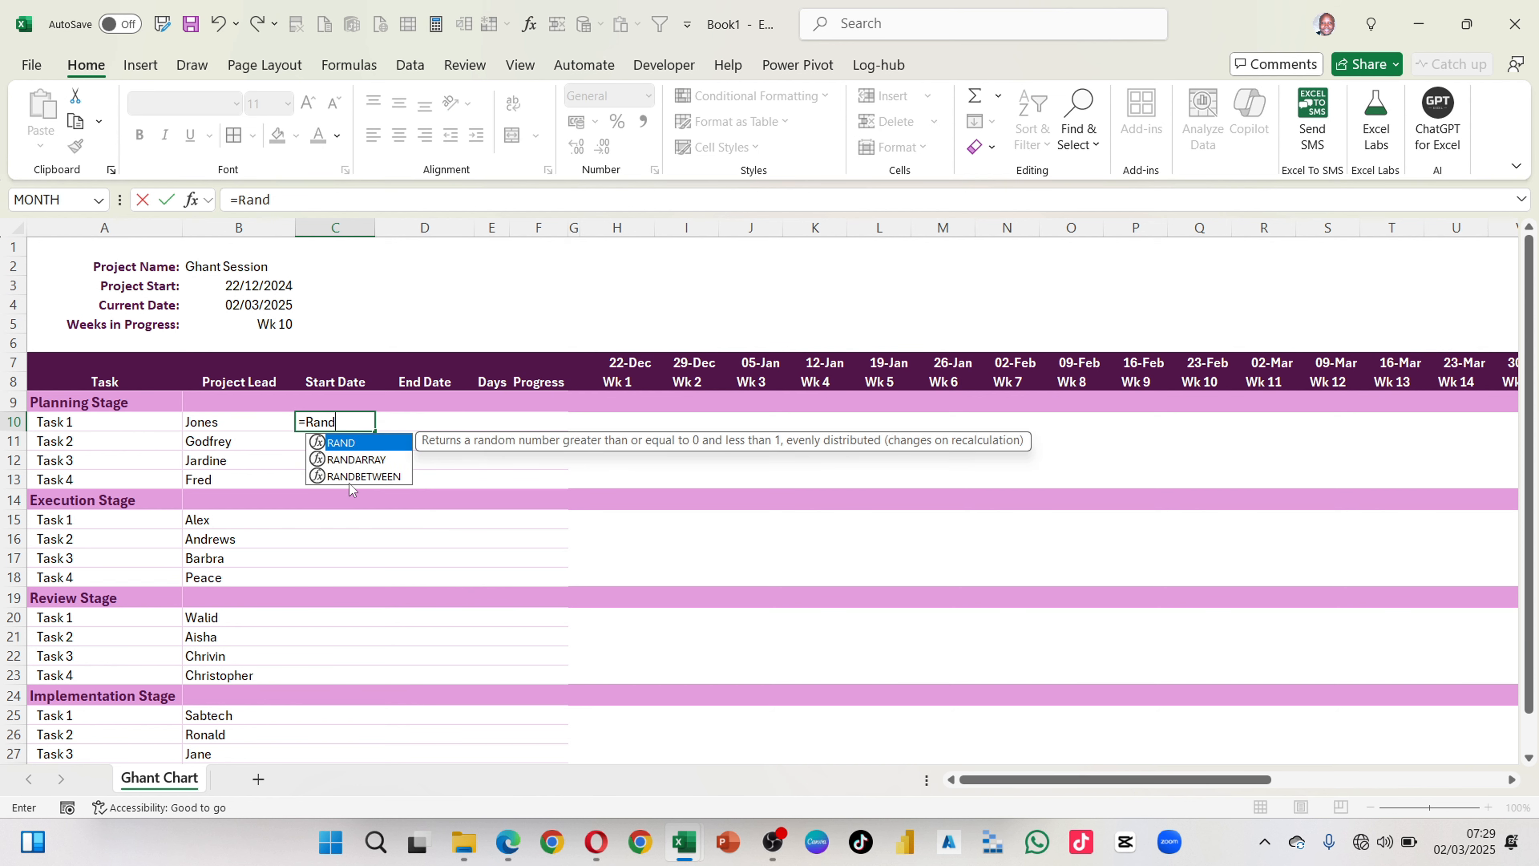
key("Down")
key("Down")
key("Tab")
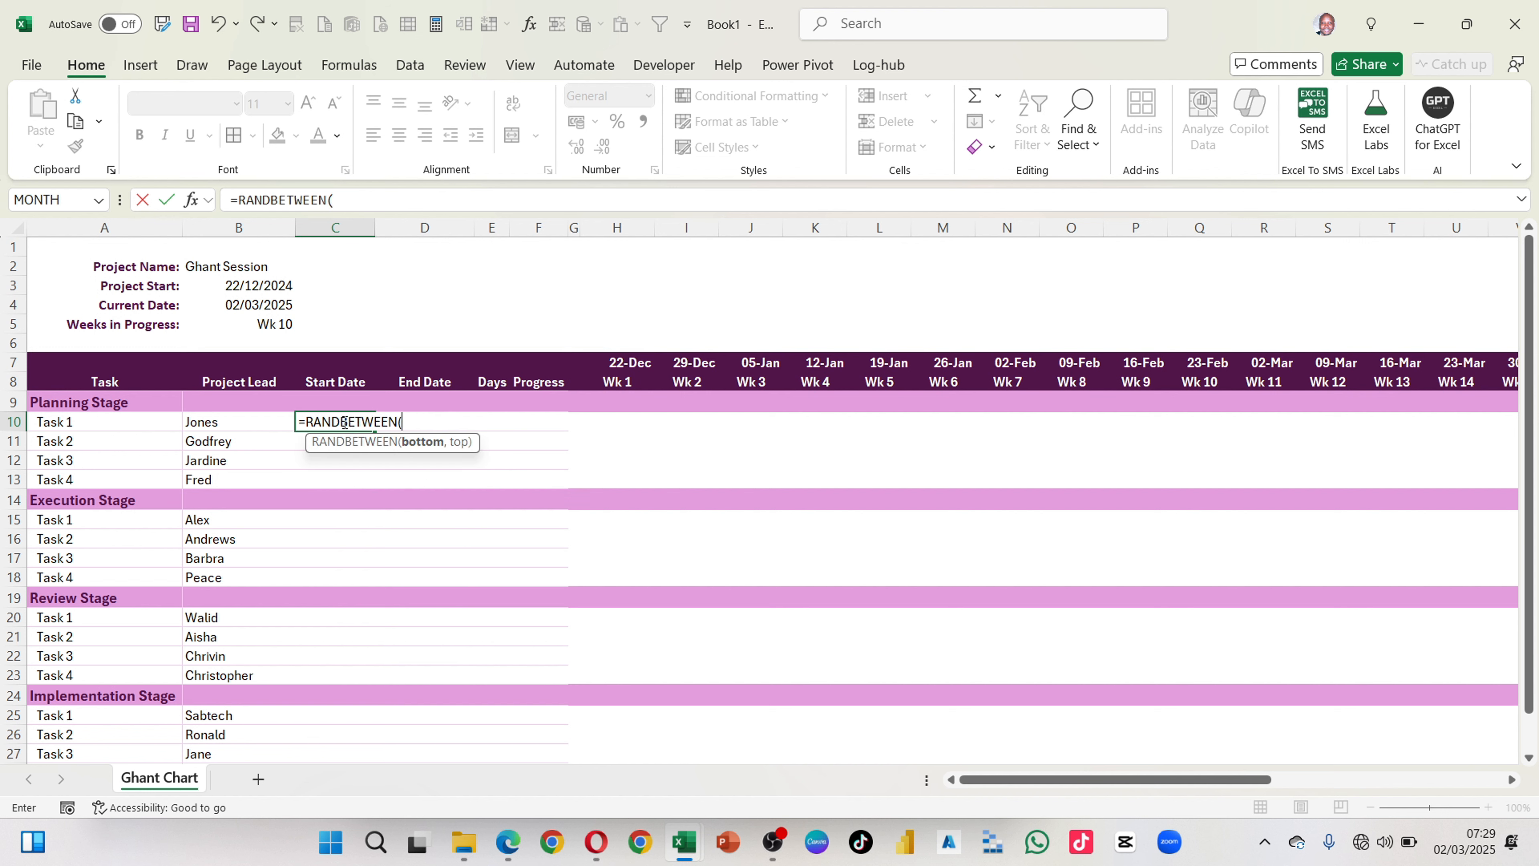
left_click(273, 289)
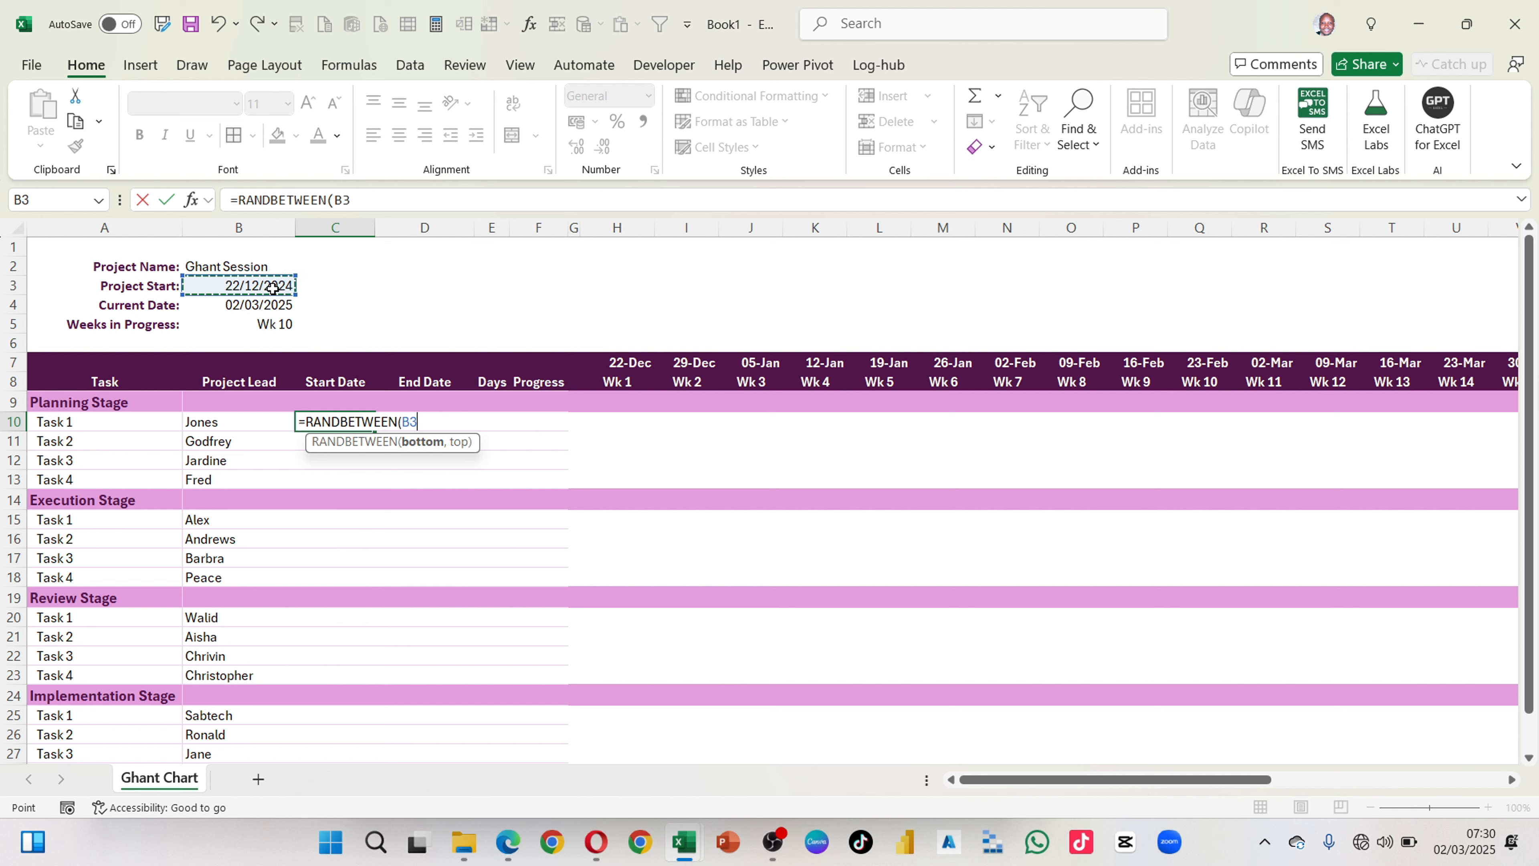
type(",")
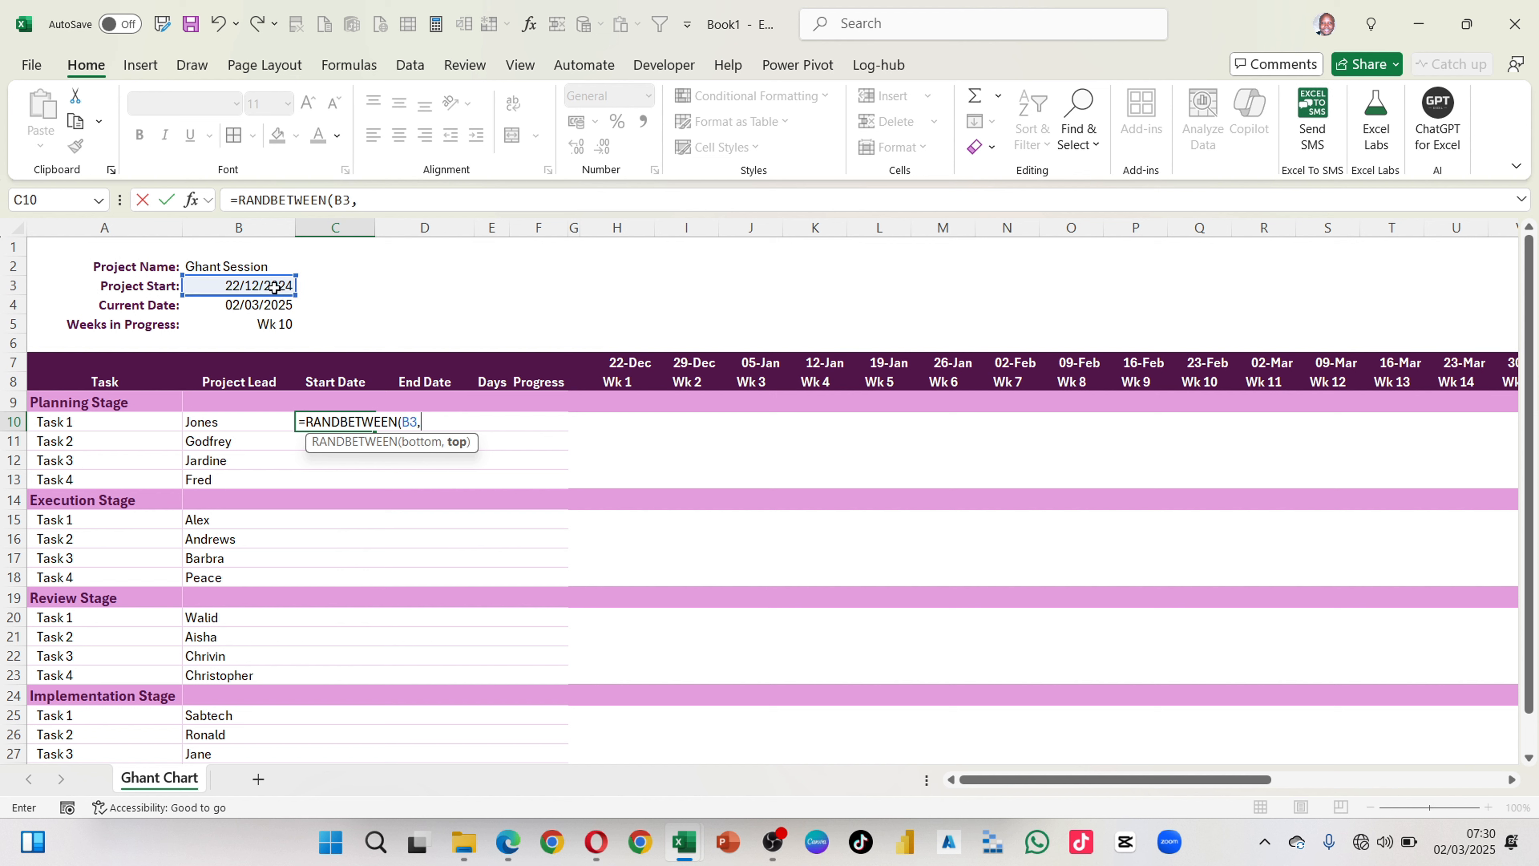
left_click(273, 286)
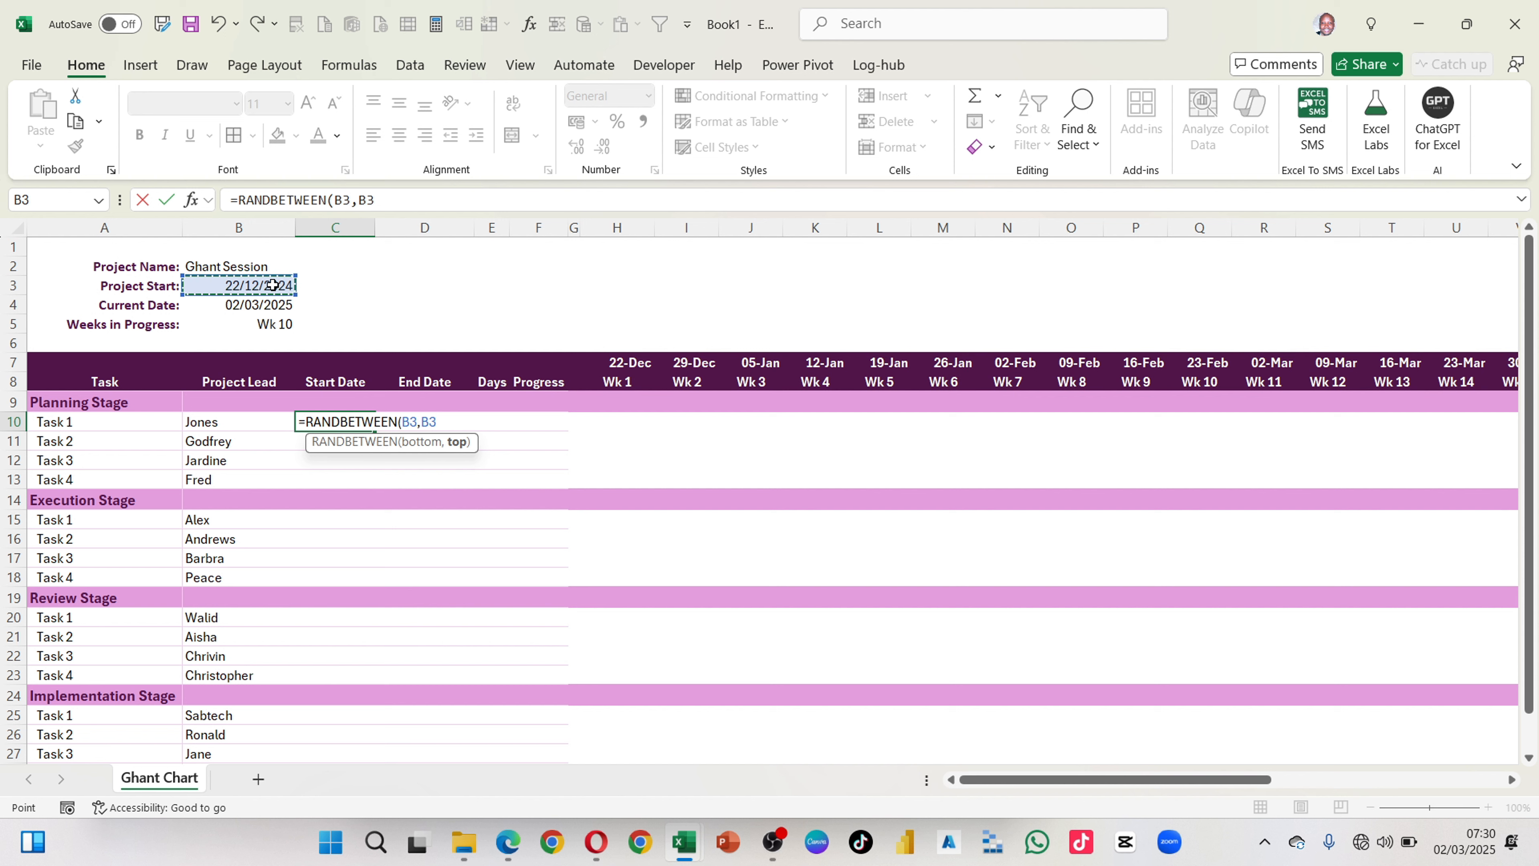
type("+10)")
key("Return")
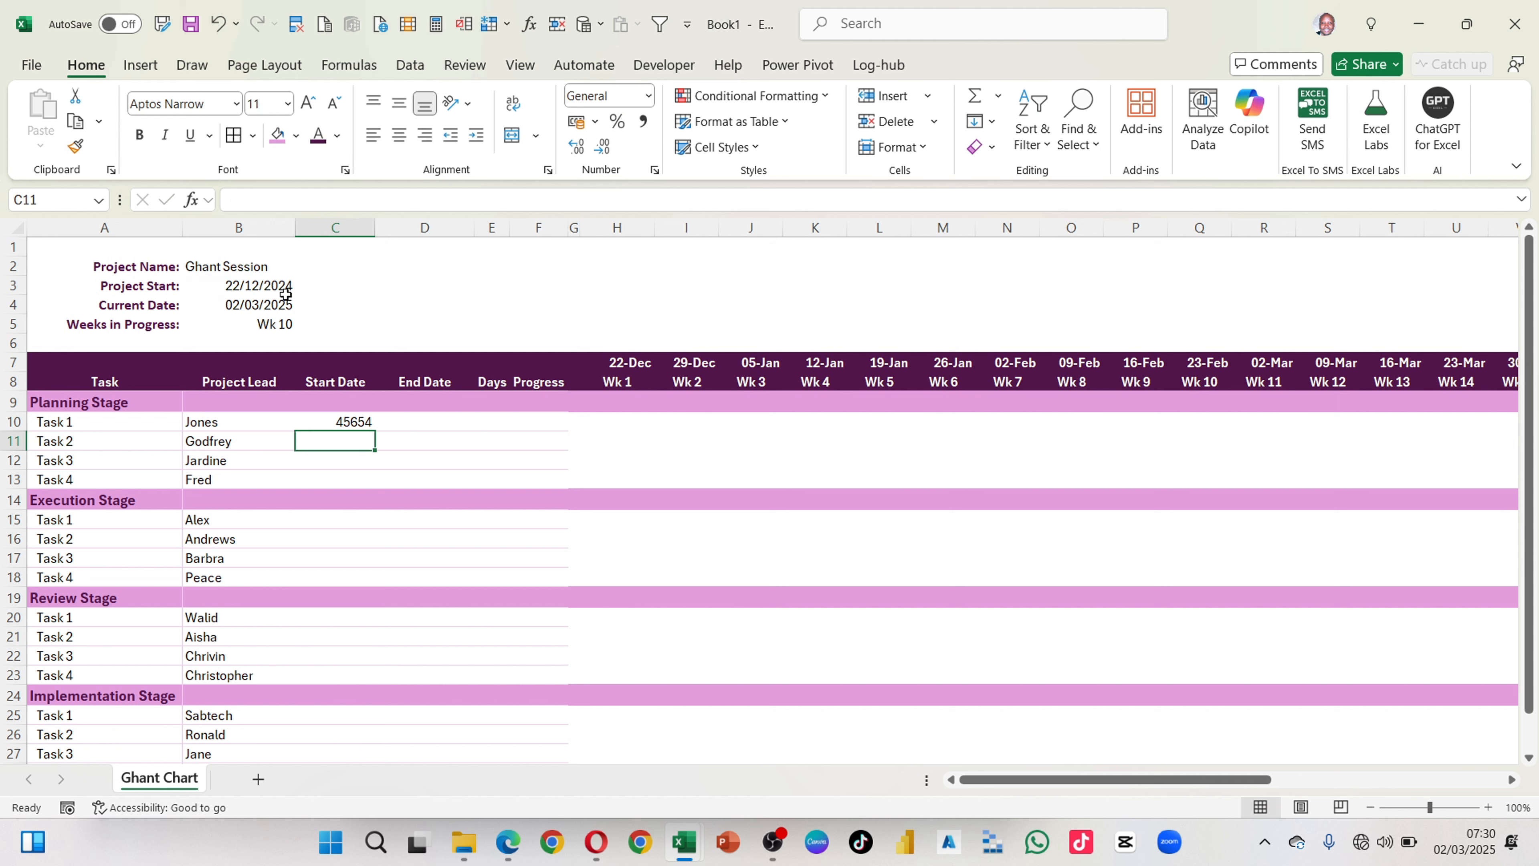
left_click(351, 420)
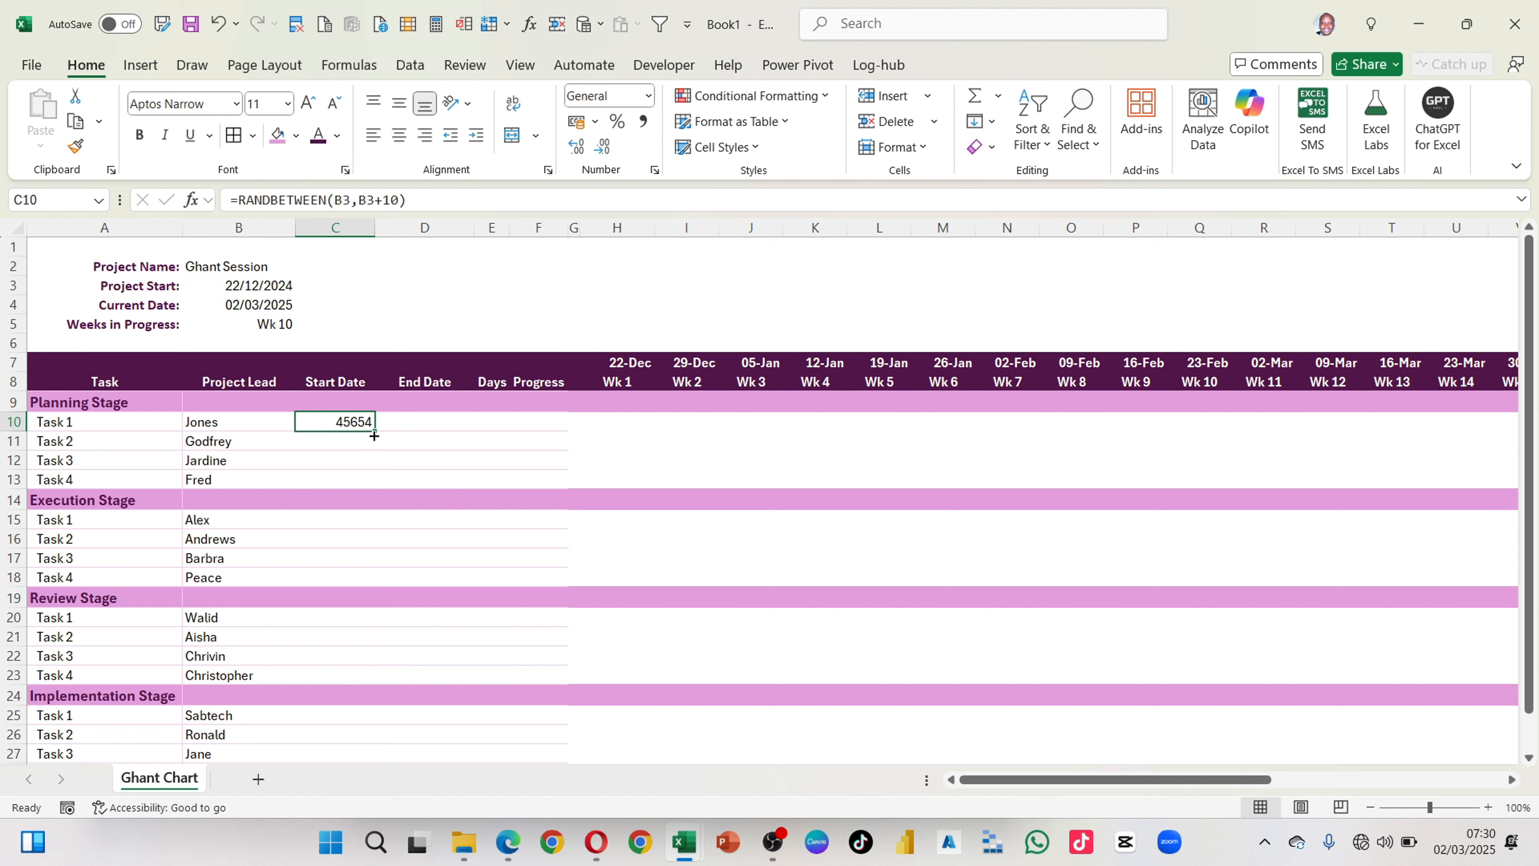
left_click_drag(375, 431, 358, 484)
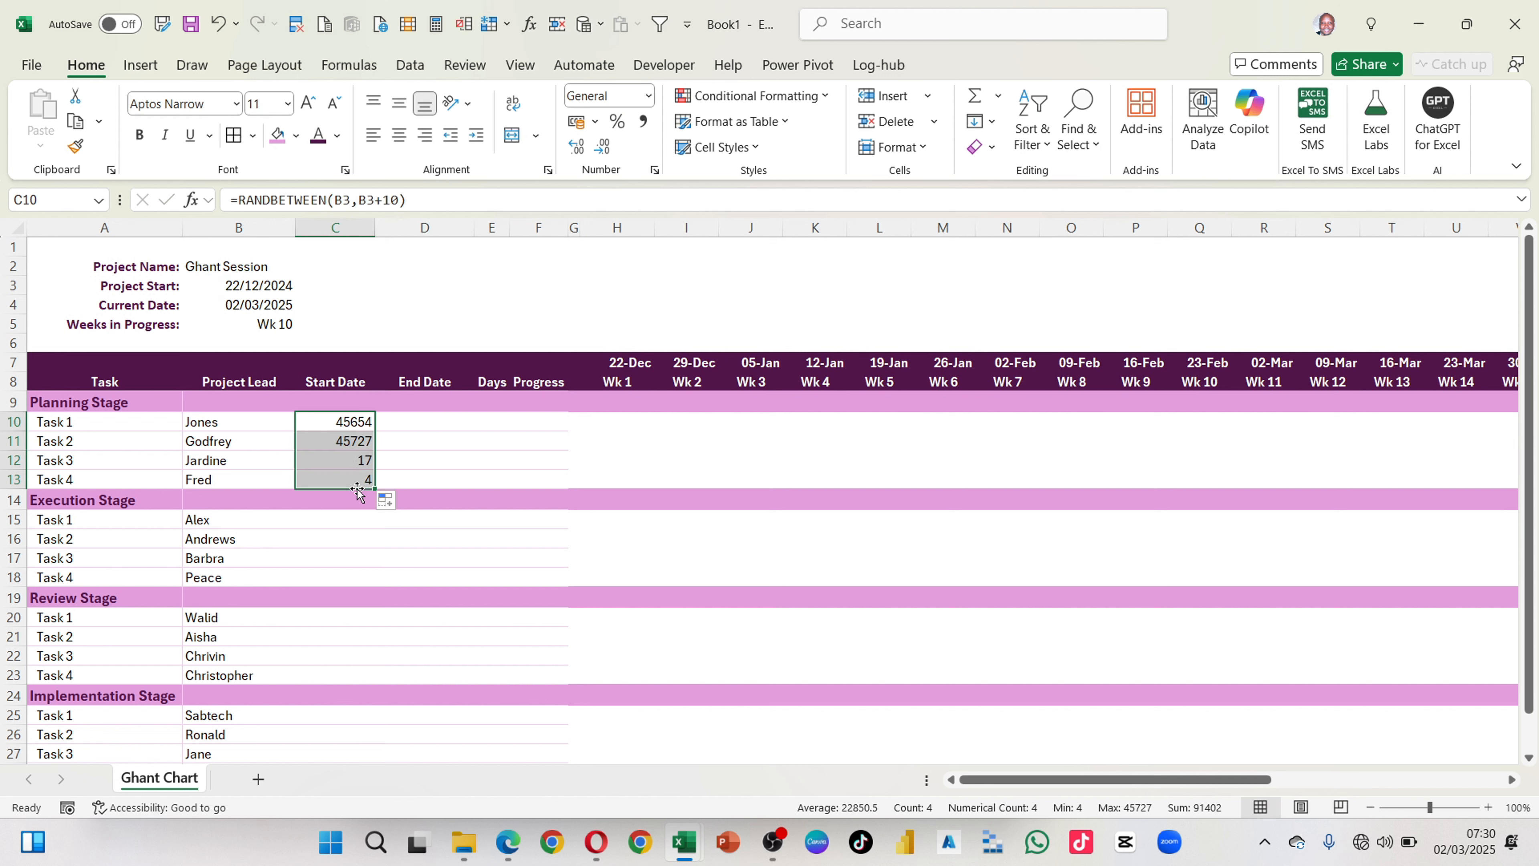
Step: Make both B3 references in C10 absolute, giving =RANDBETWEEN($B$3,$B$3+10), and fill the corrected formula down to C13
left_click(353, 420)
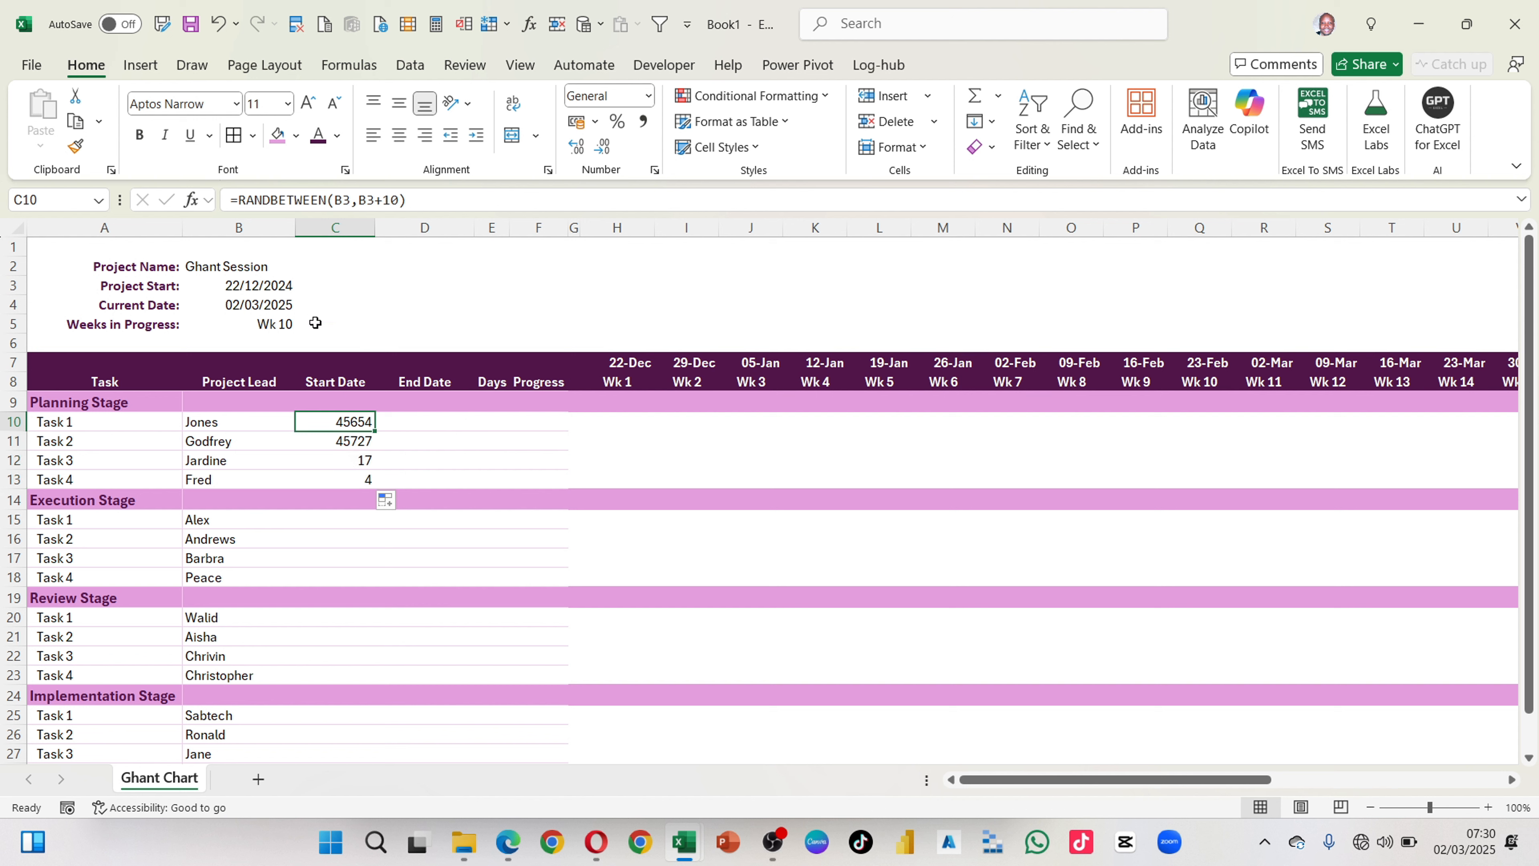
left_click(342, 201)
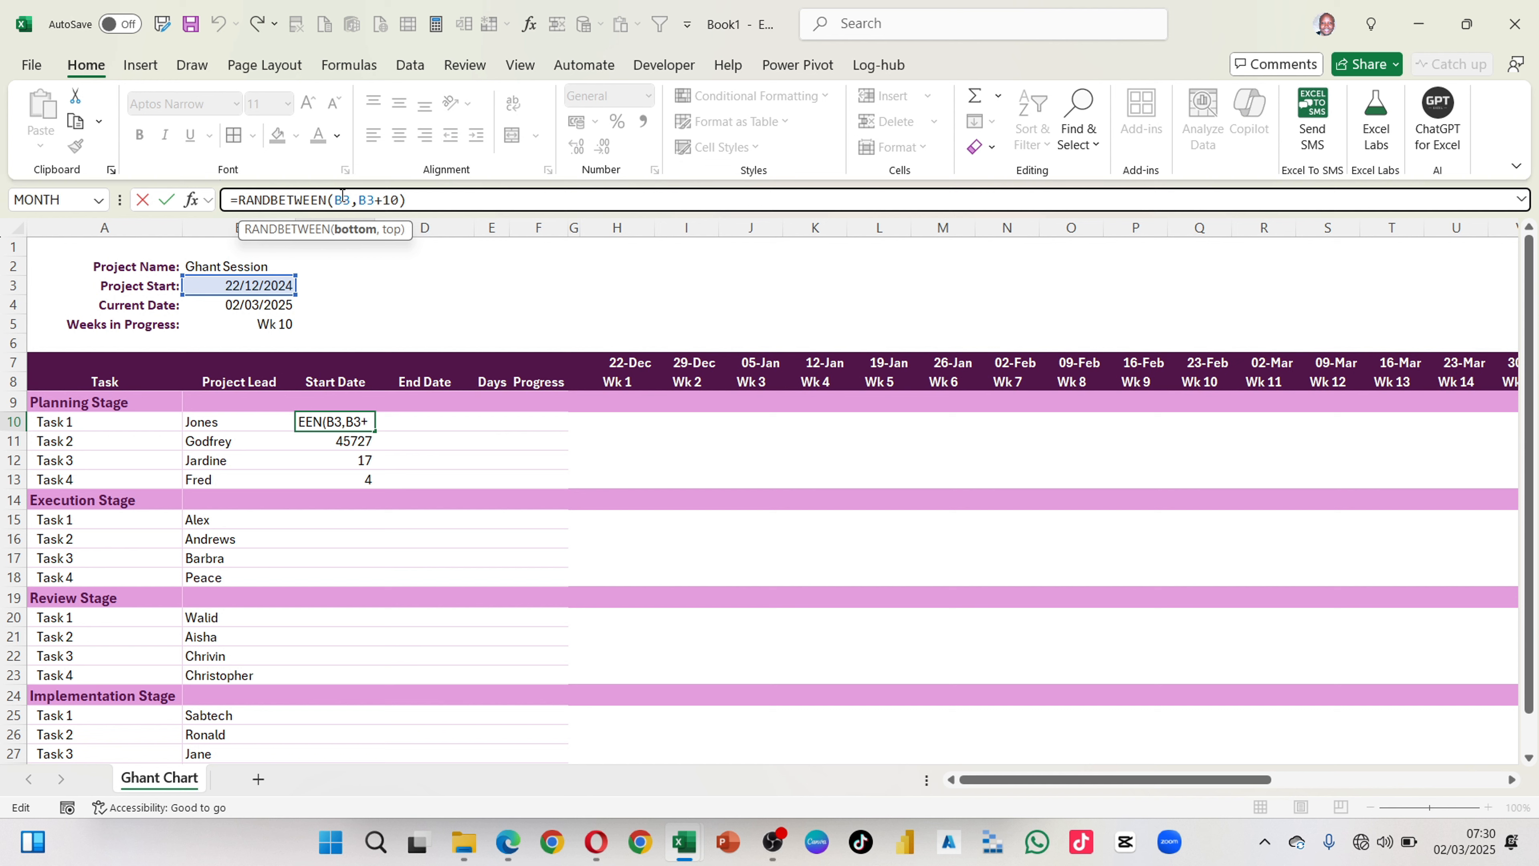
key("F4")
left_click(376, 200)
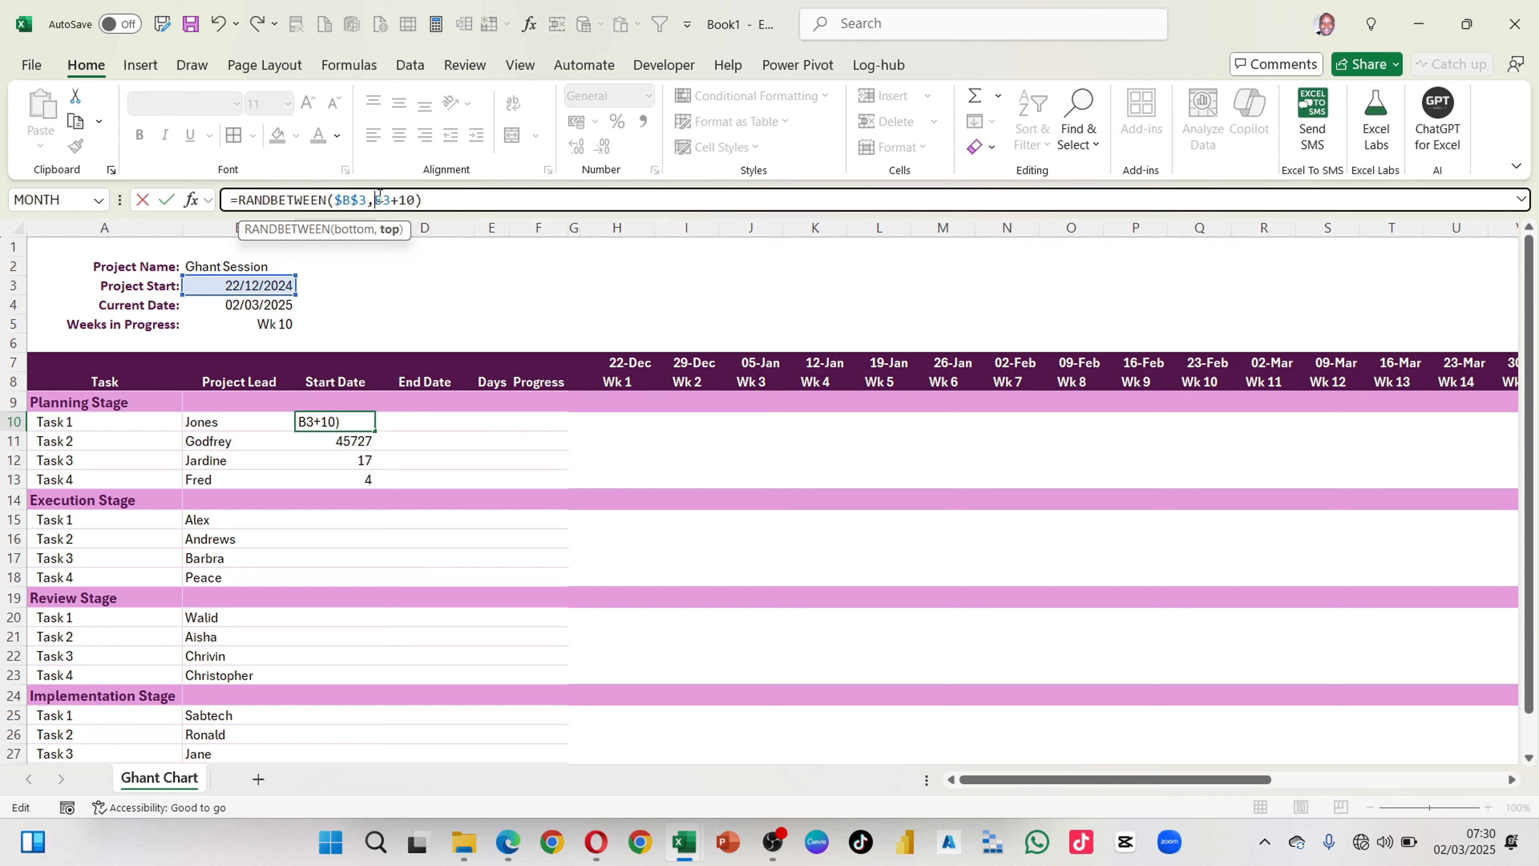
key("F5")
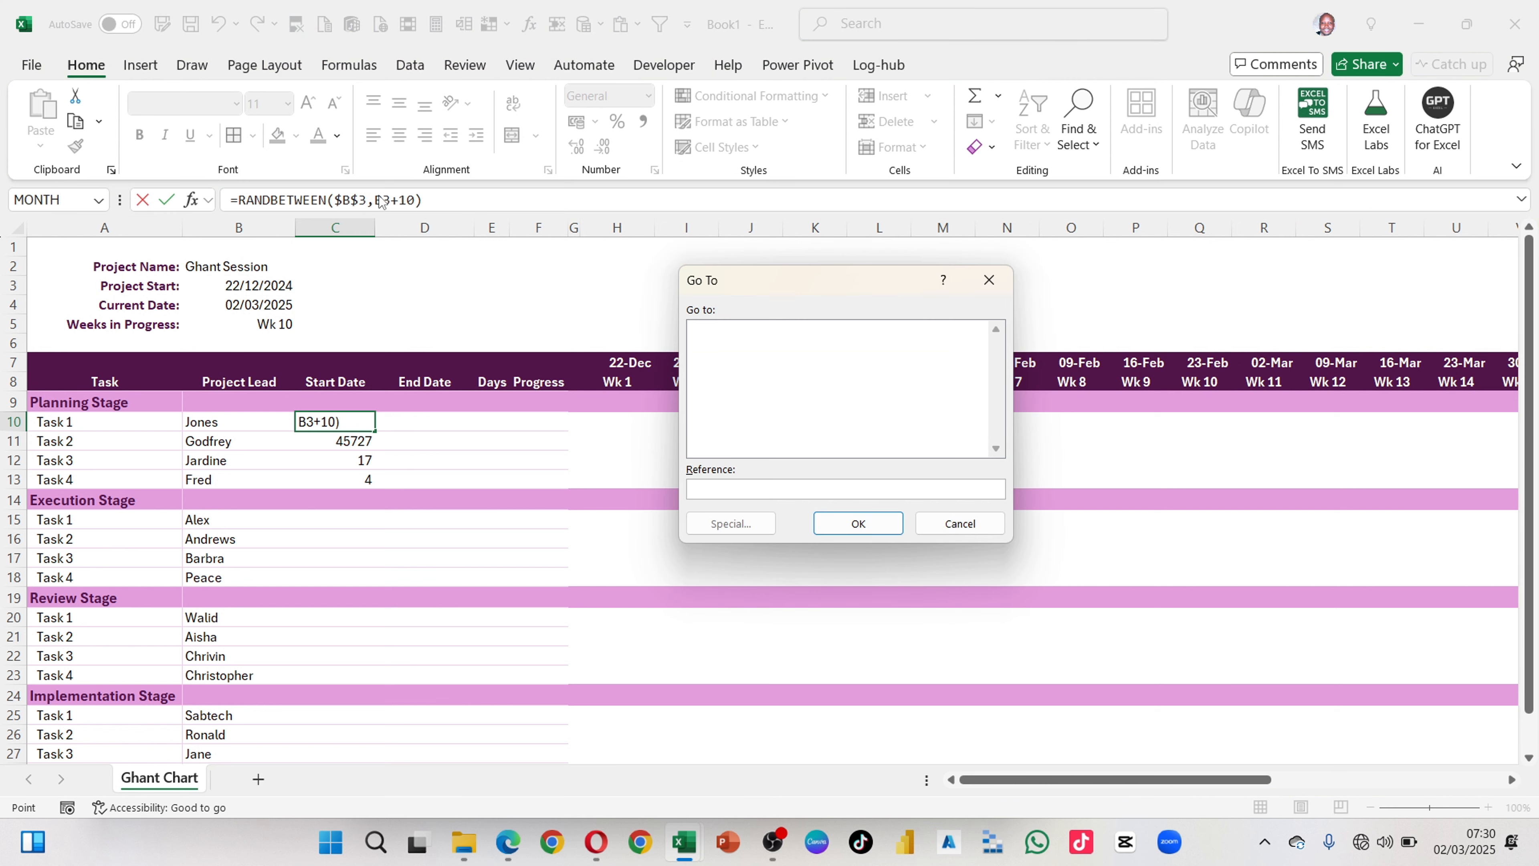
key("Escape")
key("F4")
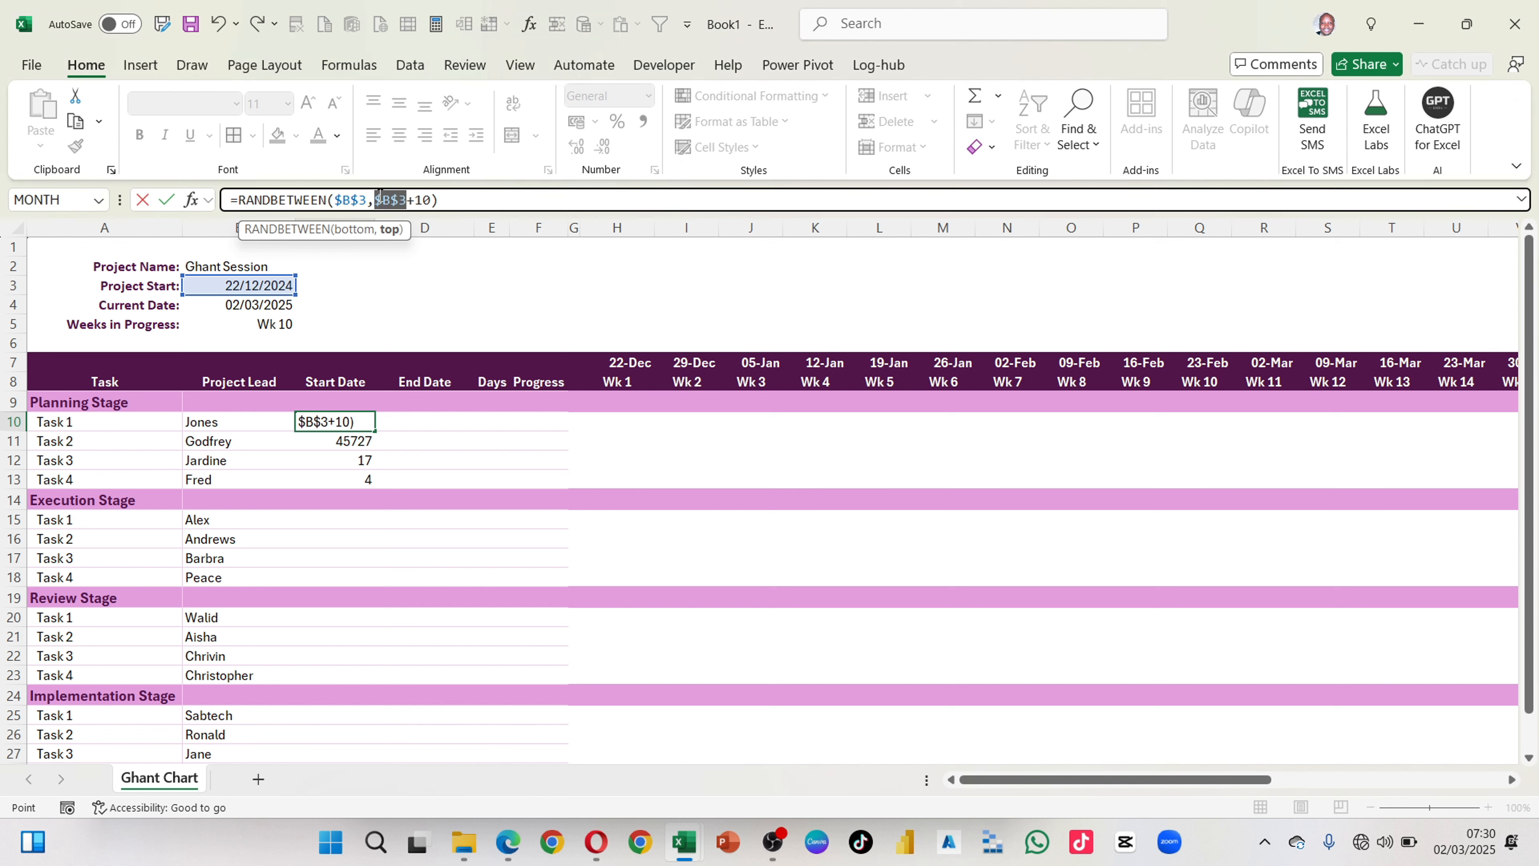
key("Return")
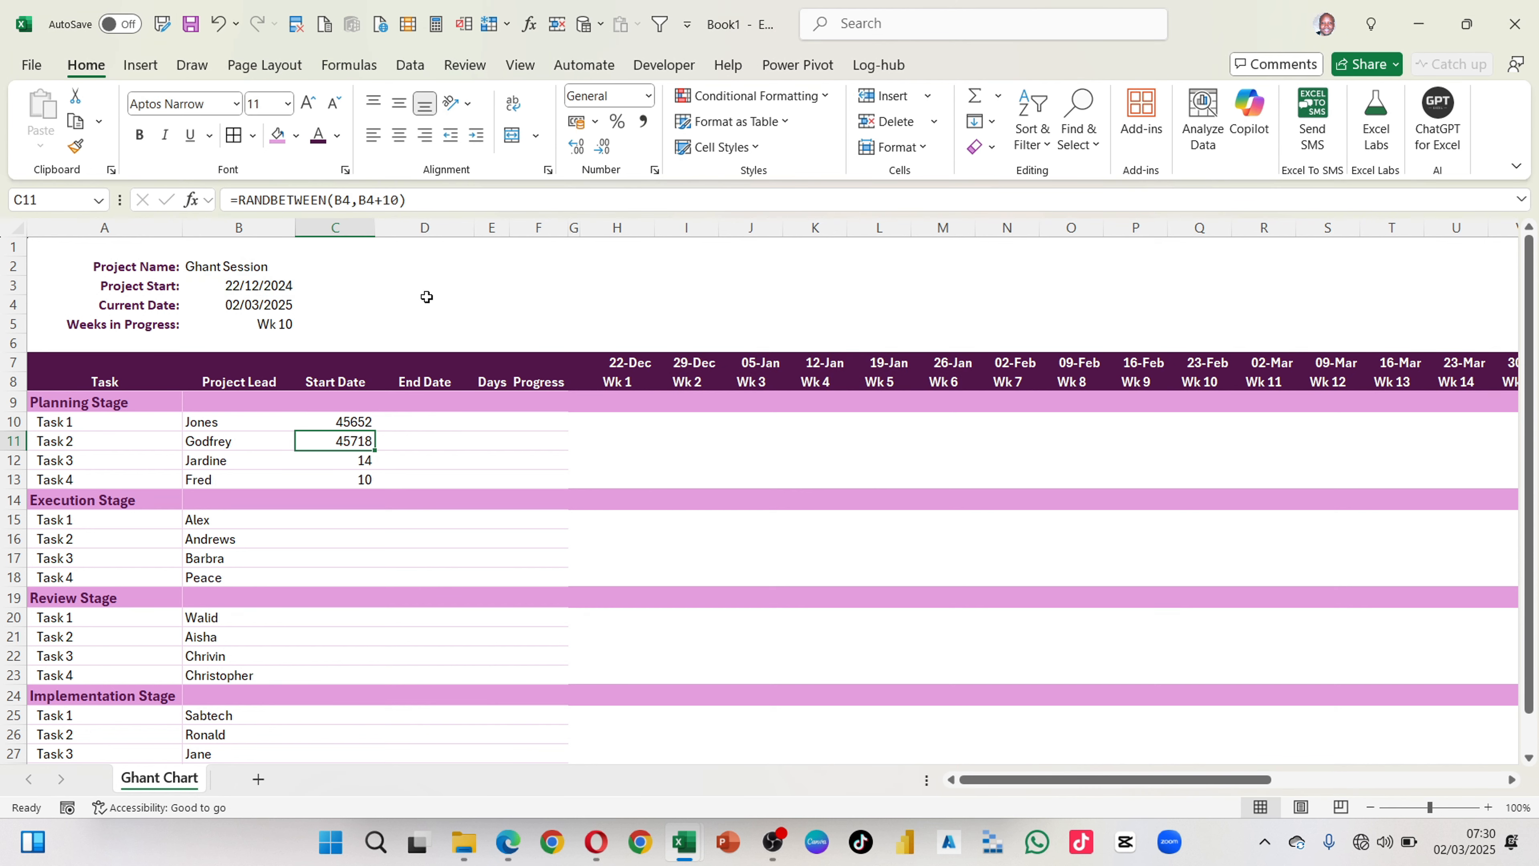
left_click(367, 419)
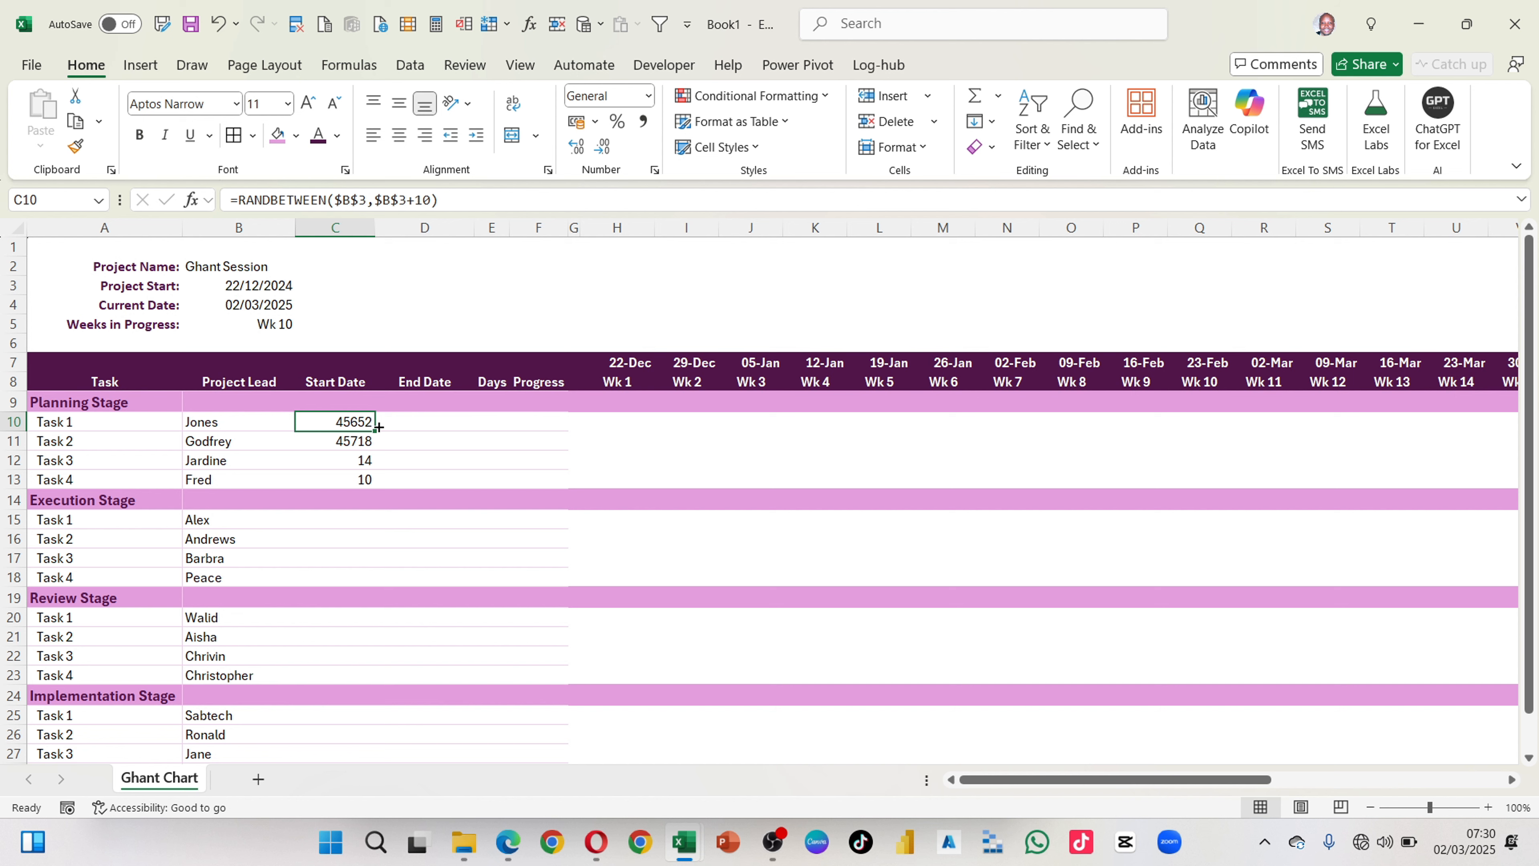
left_click_drag(377, 426, 378, 486)
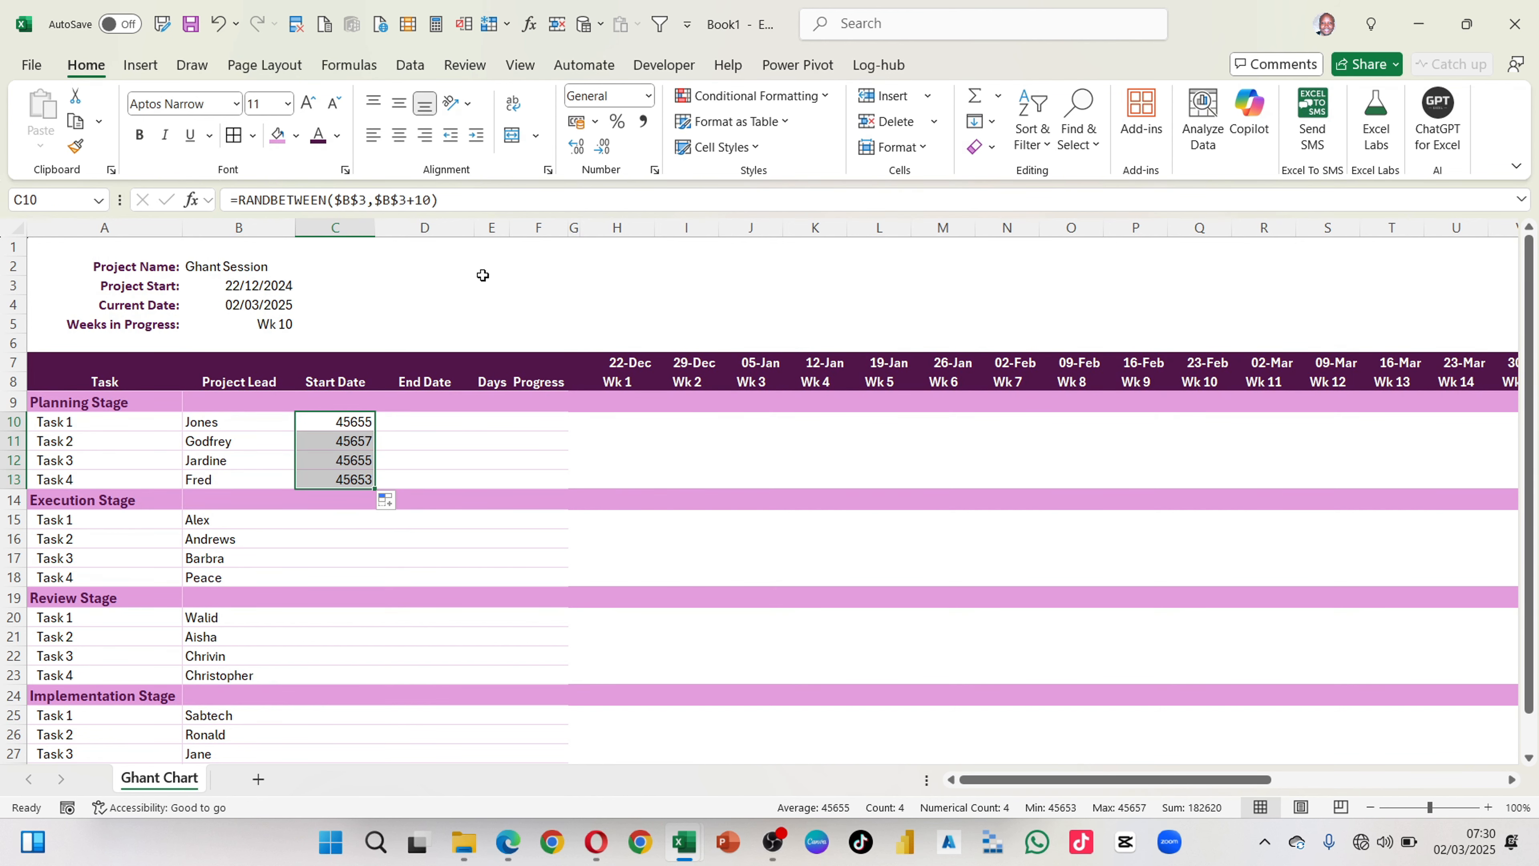
Step: Format the Planning Stage start dates in C10:C13 with the 14/03/2012 date type, leaving that range selected
key("ctrl+1")
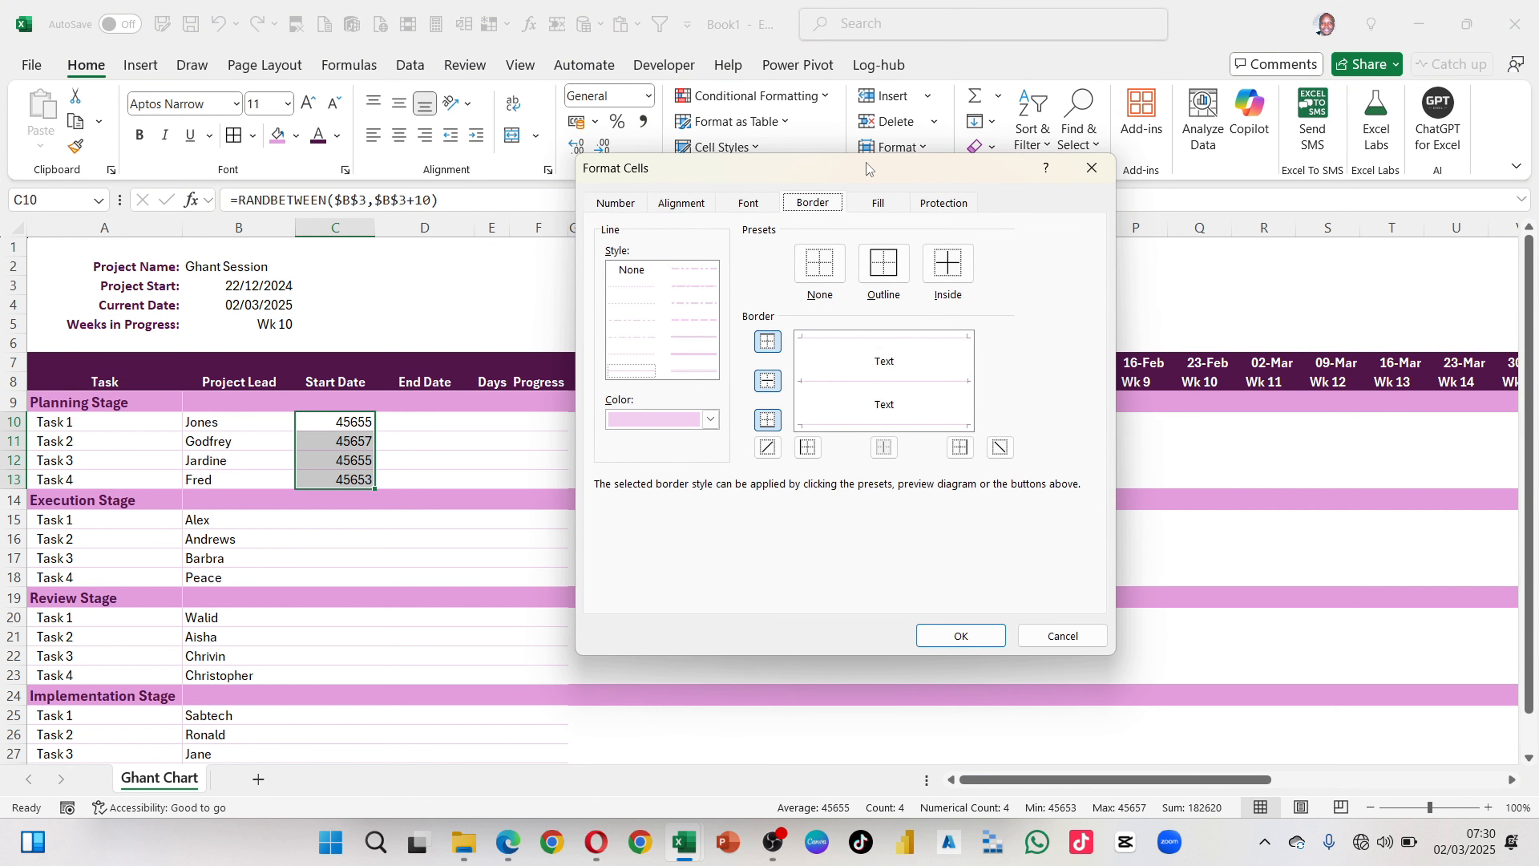
left_click(616, 203)
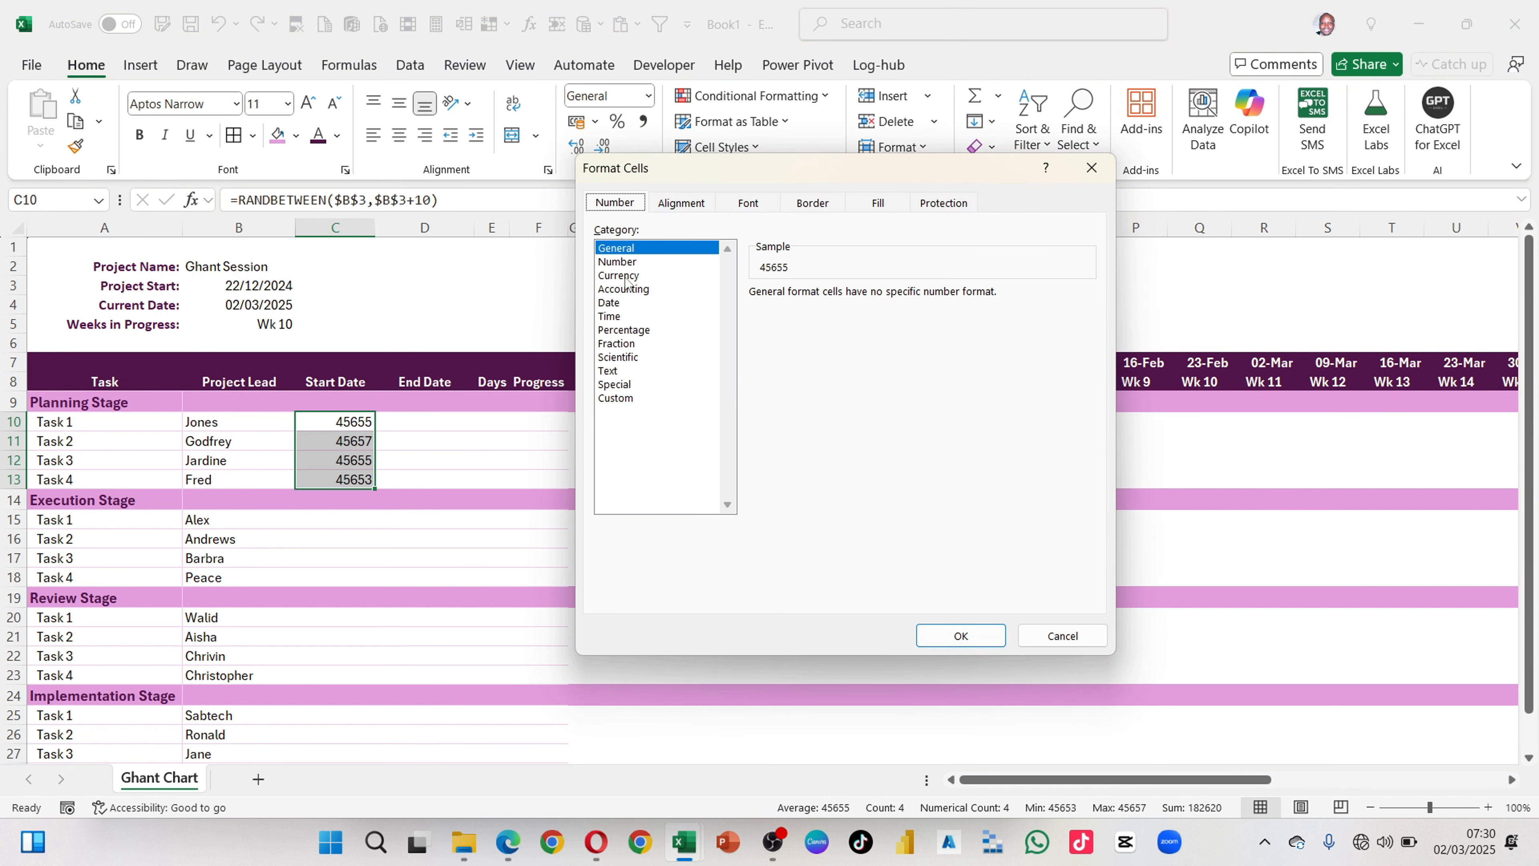
left_click(626, 302)
left_click(790, 350)
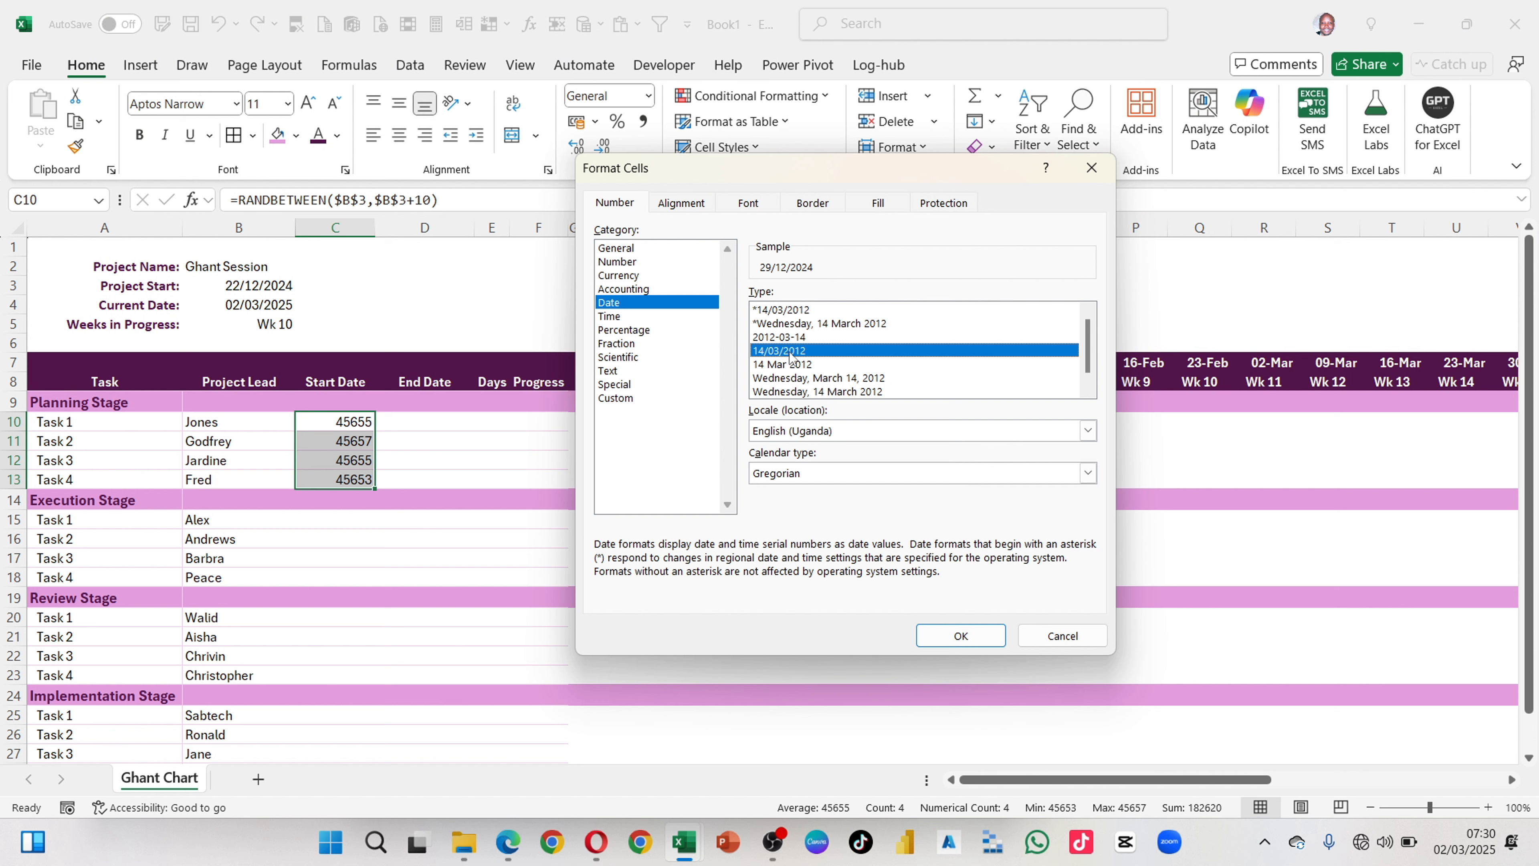
left_click(943, 633)
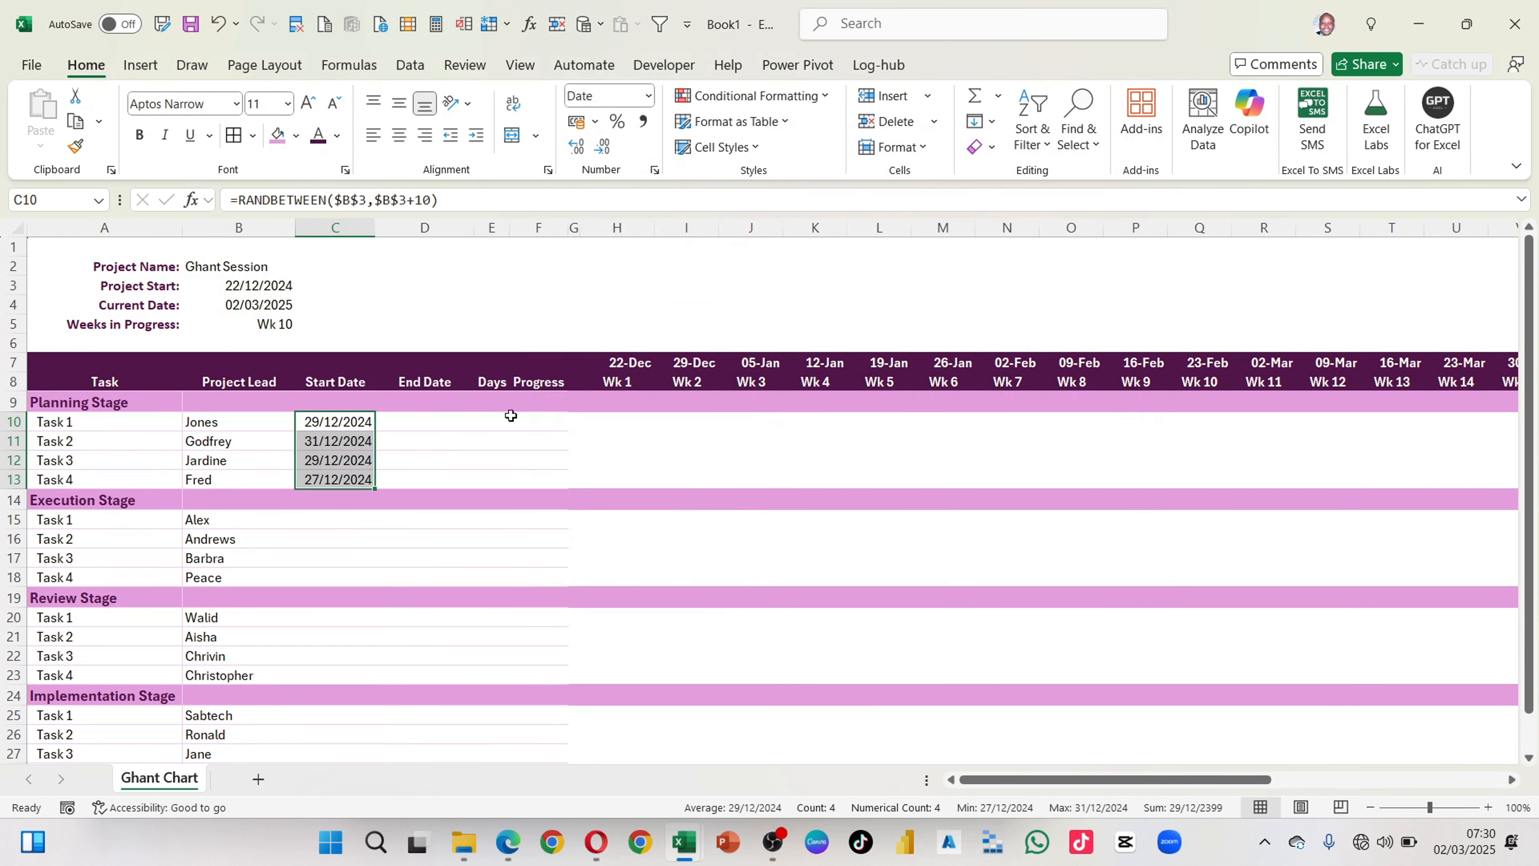
left_click(431, 464)
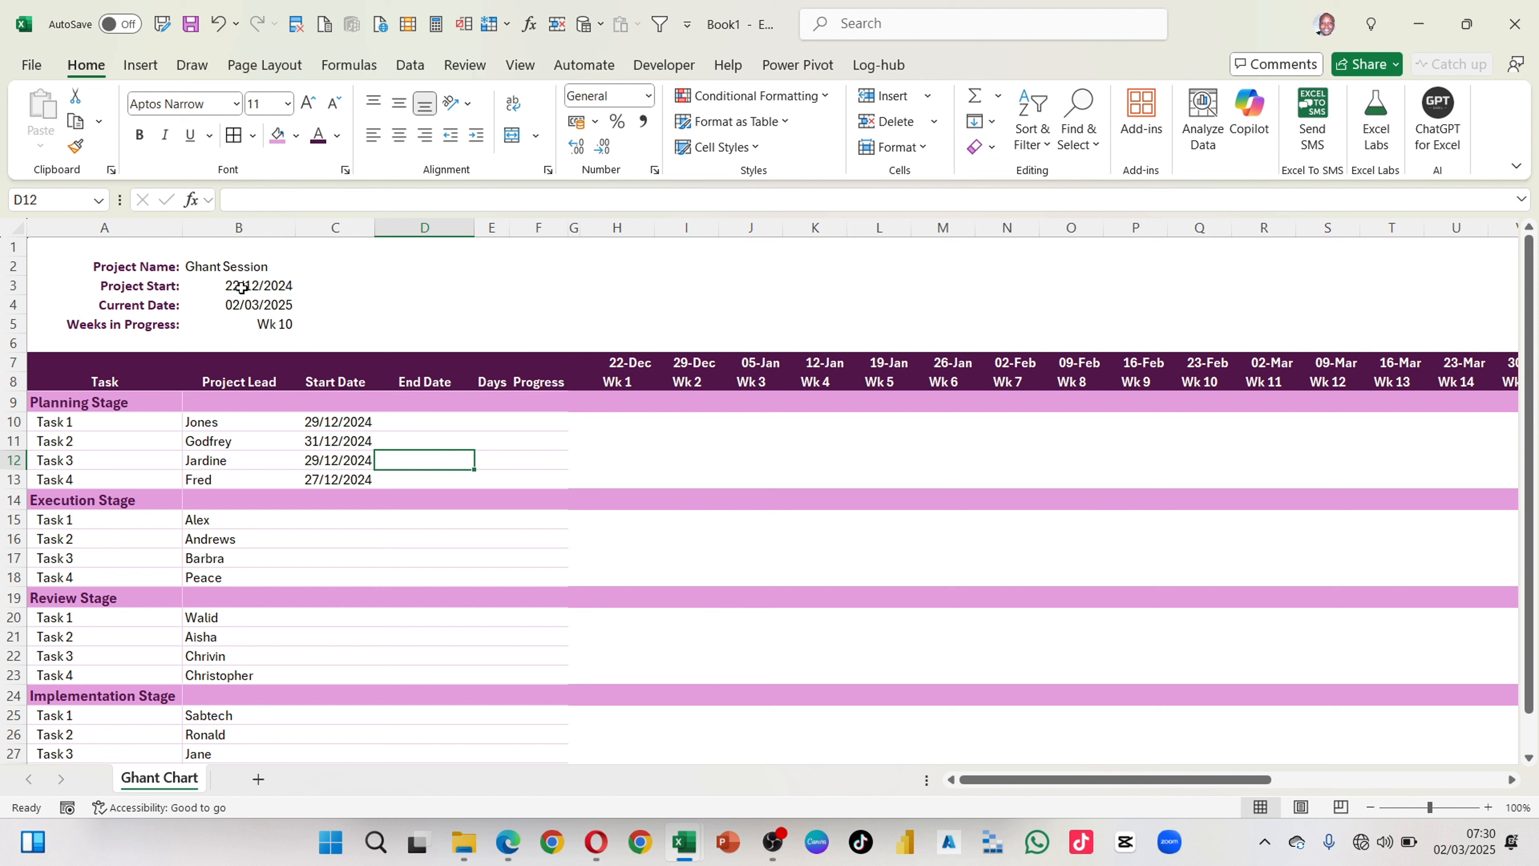
left_click_drag(362, 422, 362, 483)
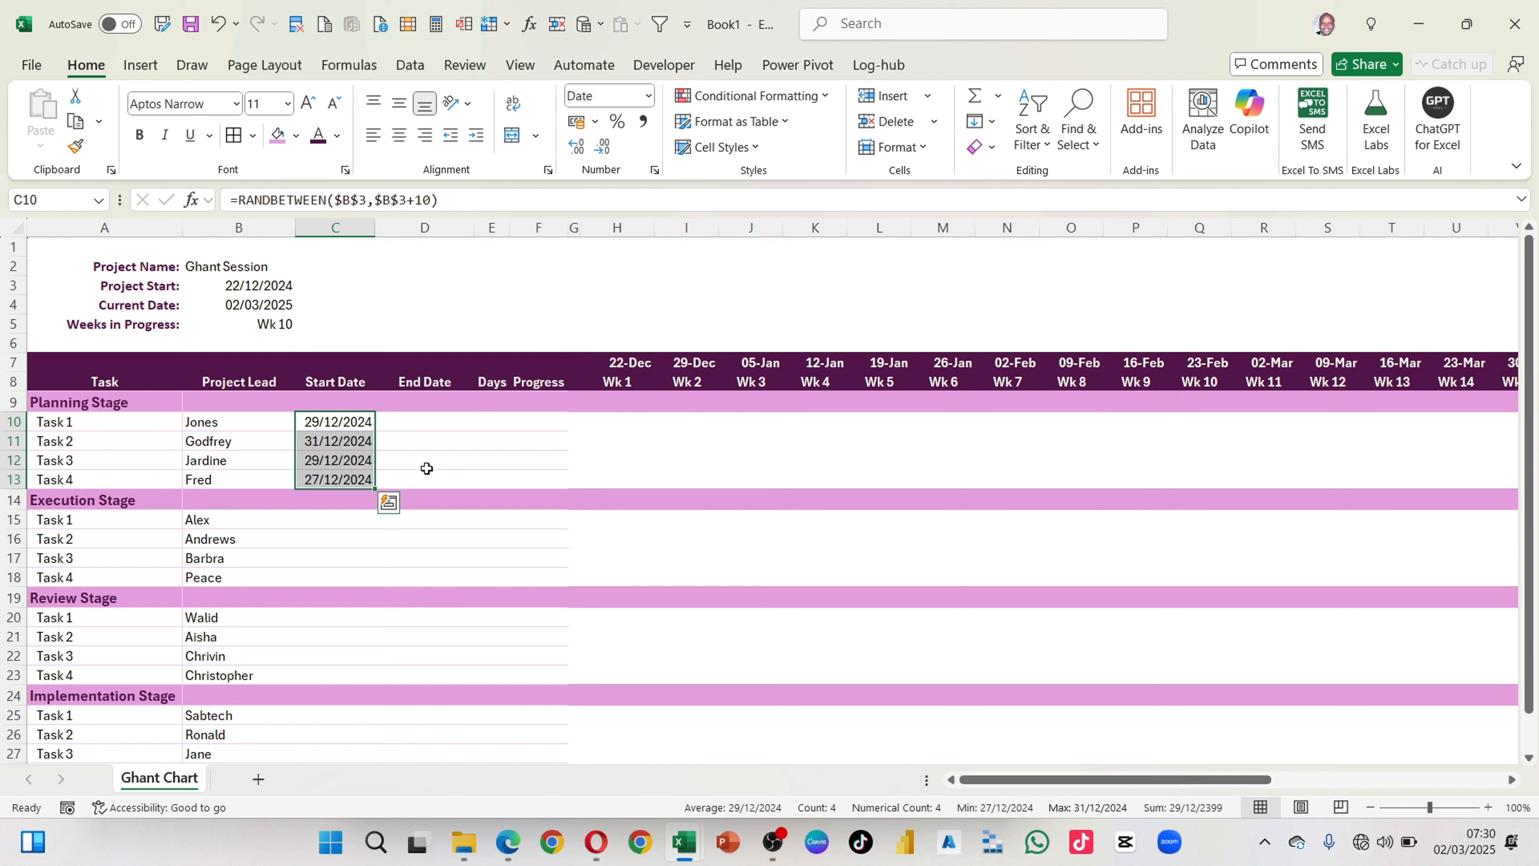
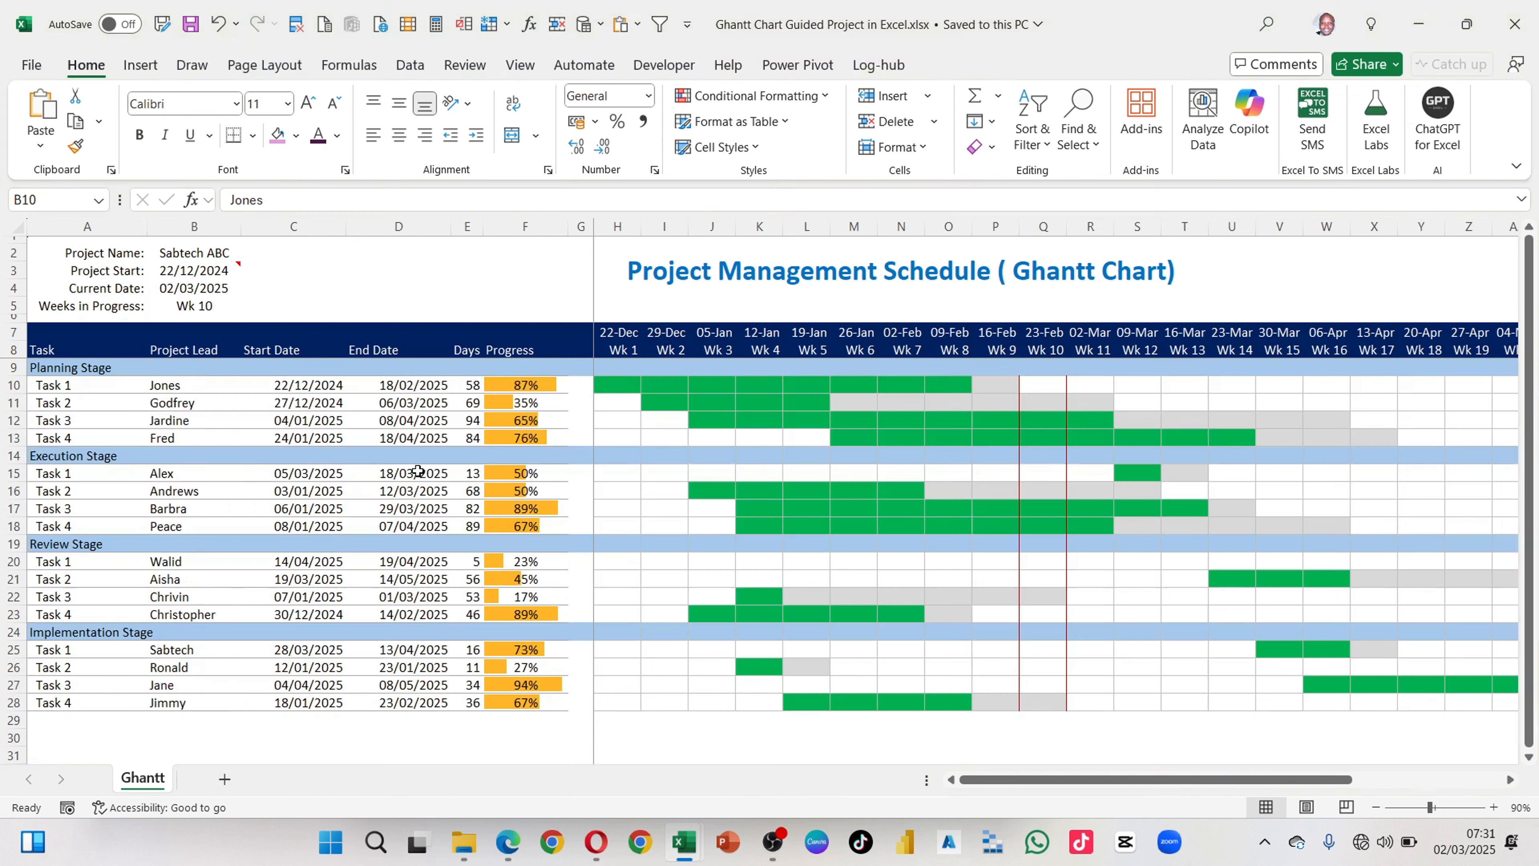
Step: Copy the start and end dates in C10:D28 of the finished example workbook and paste their values into the Ghant Chart sheet from C10
key("alt")
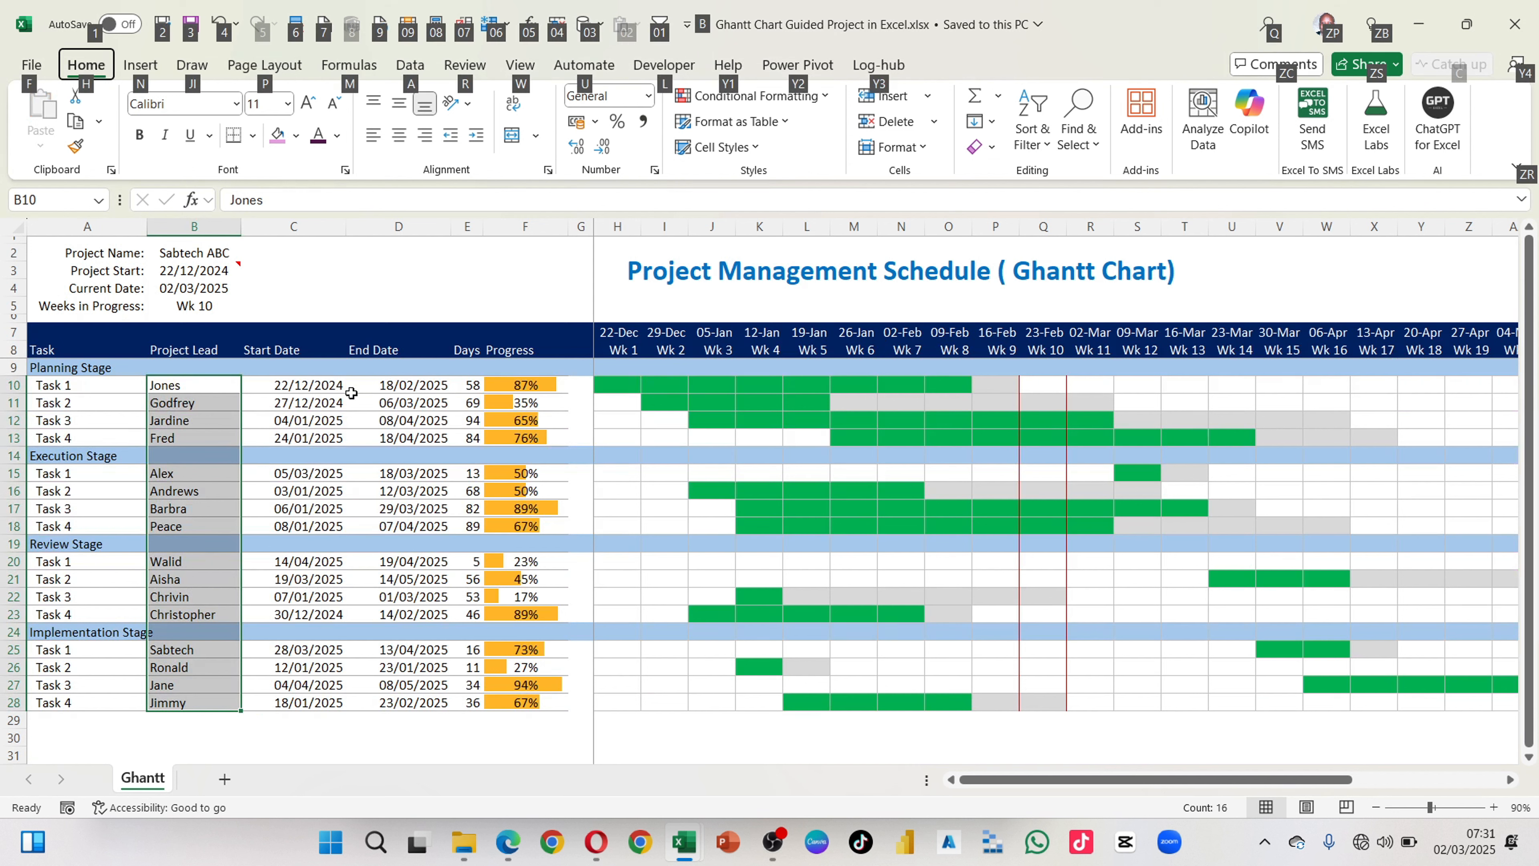
left_click(315, 386)
left_click_drag(311, 388, 396, 699)
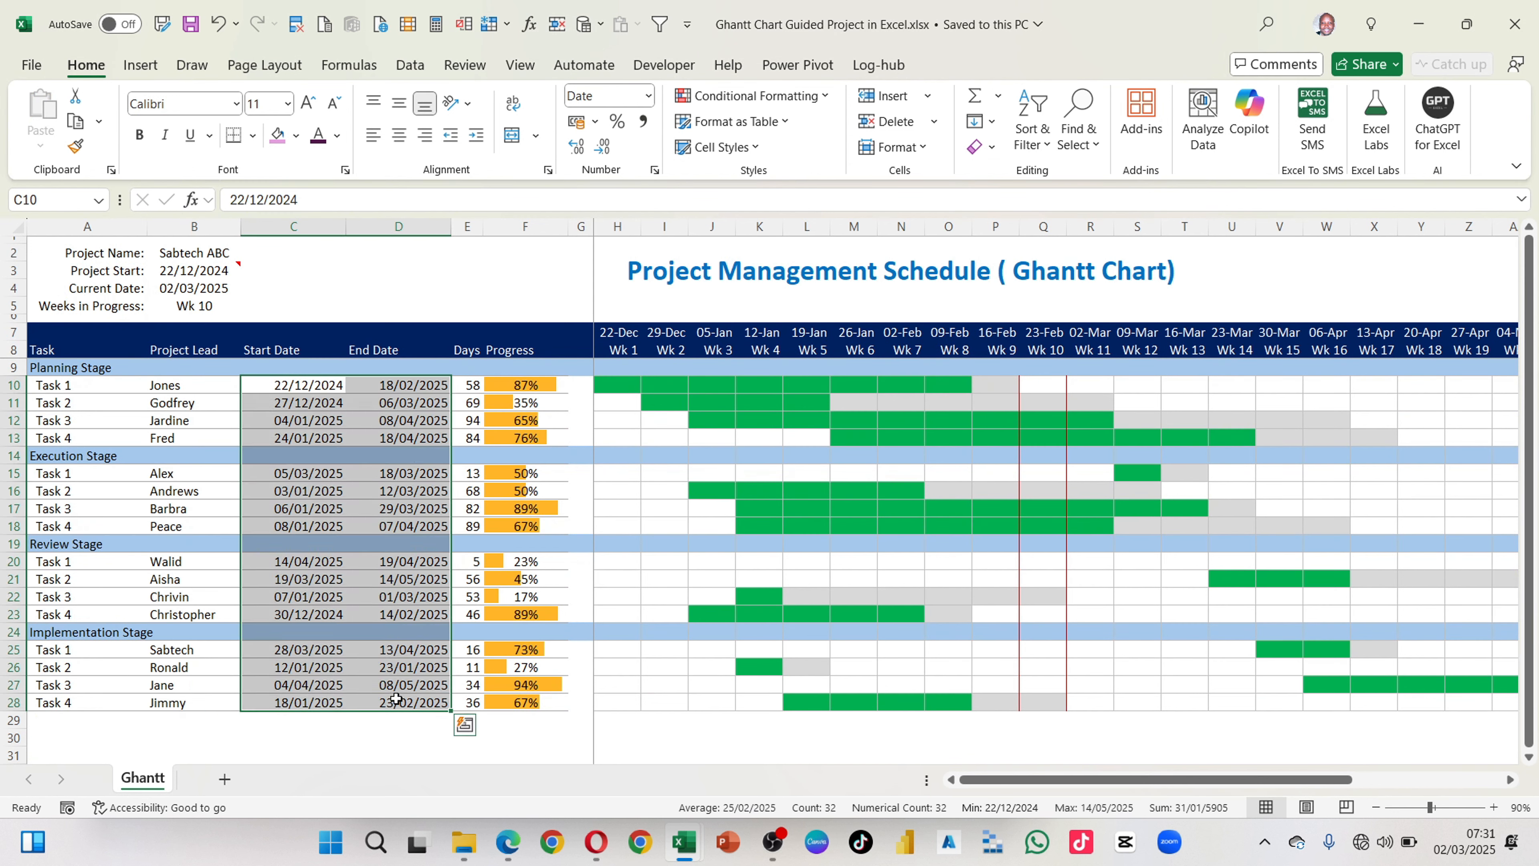
key("ctrl+c")
key("alt+Tab")
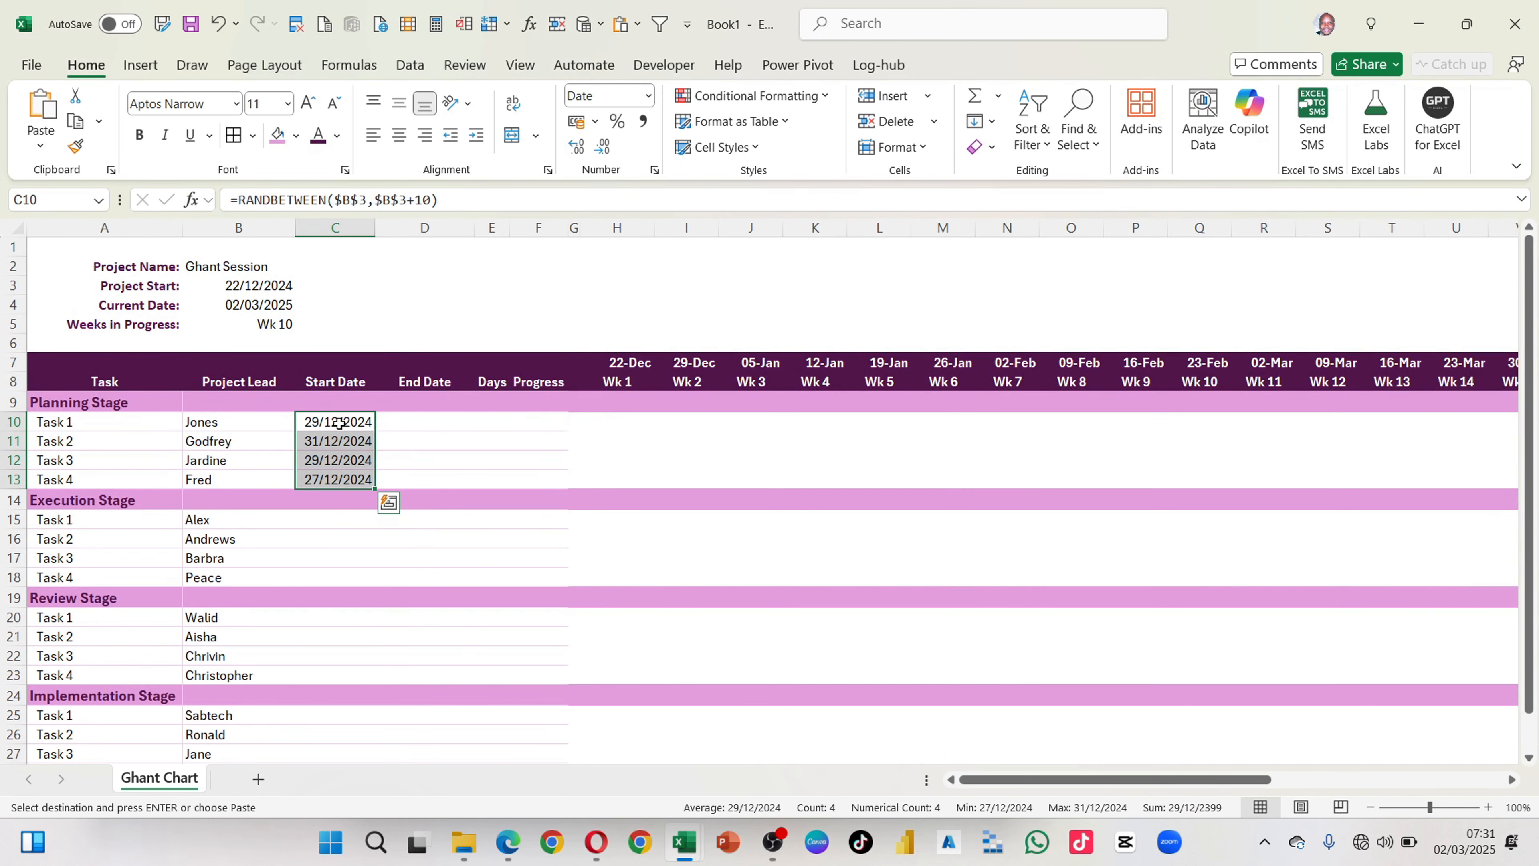
left_click(338, 422)
key("ctrl+v")
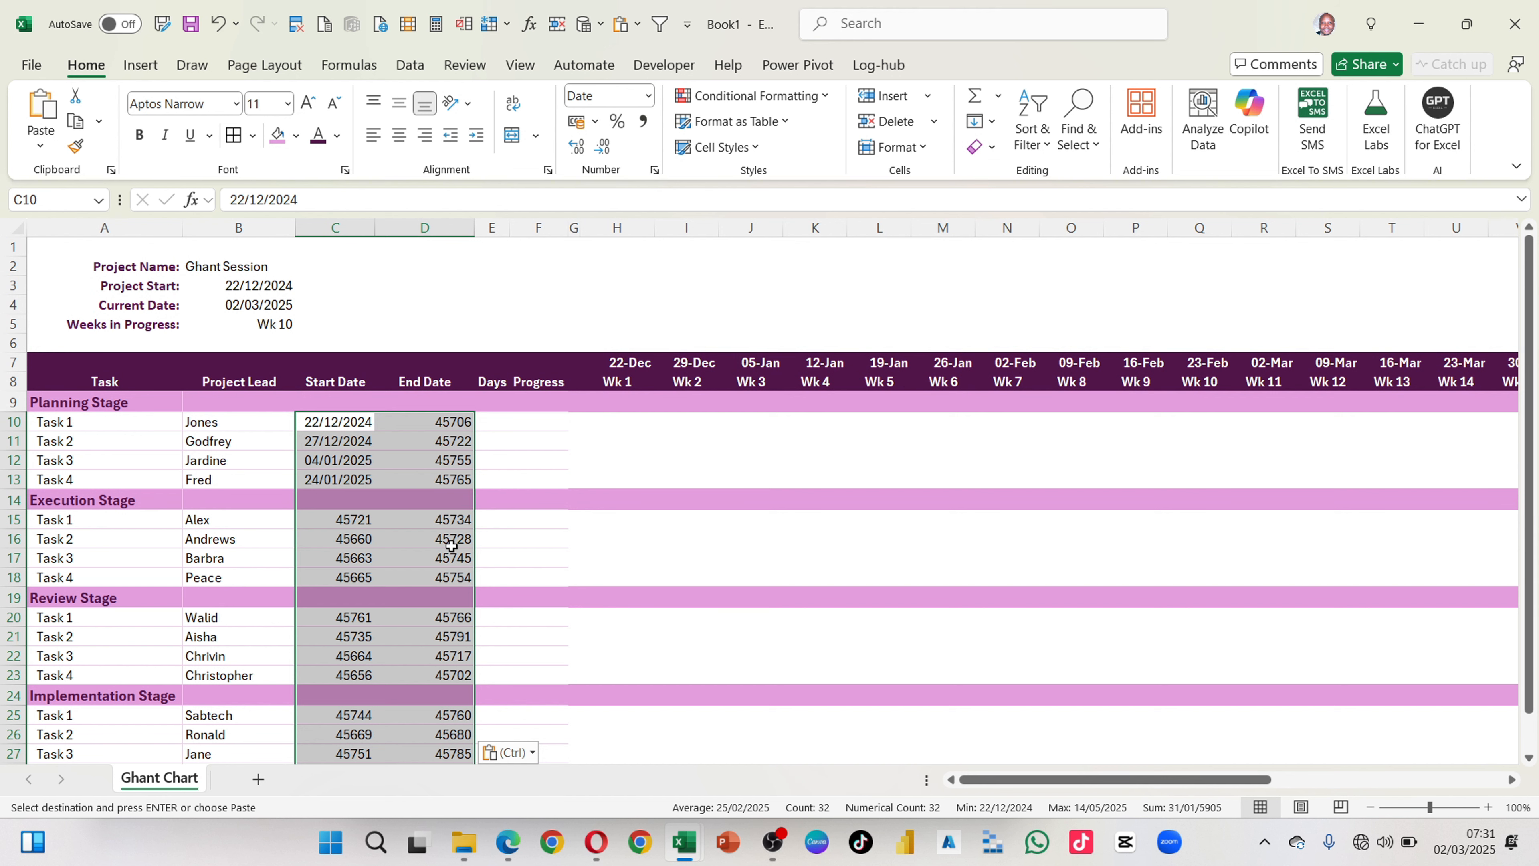
Step: Format the pasted start and end dates with the 14/03/2012 date type
key("ctrl+1")
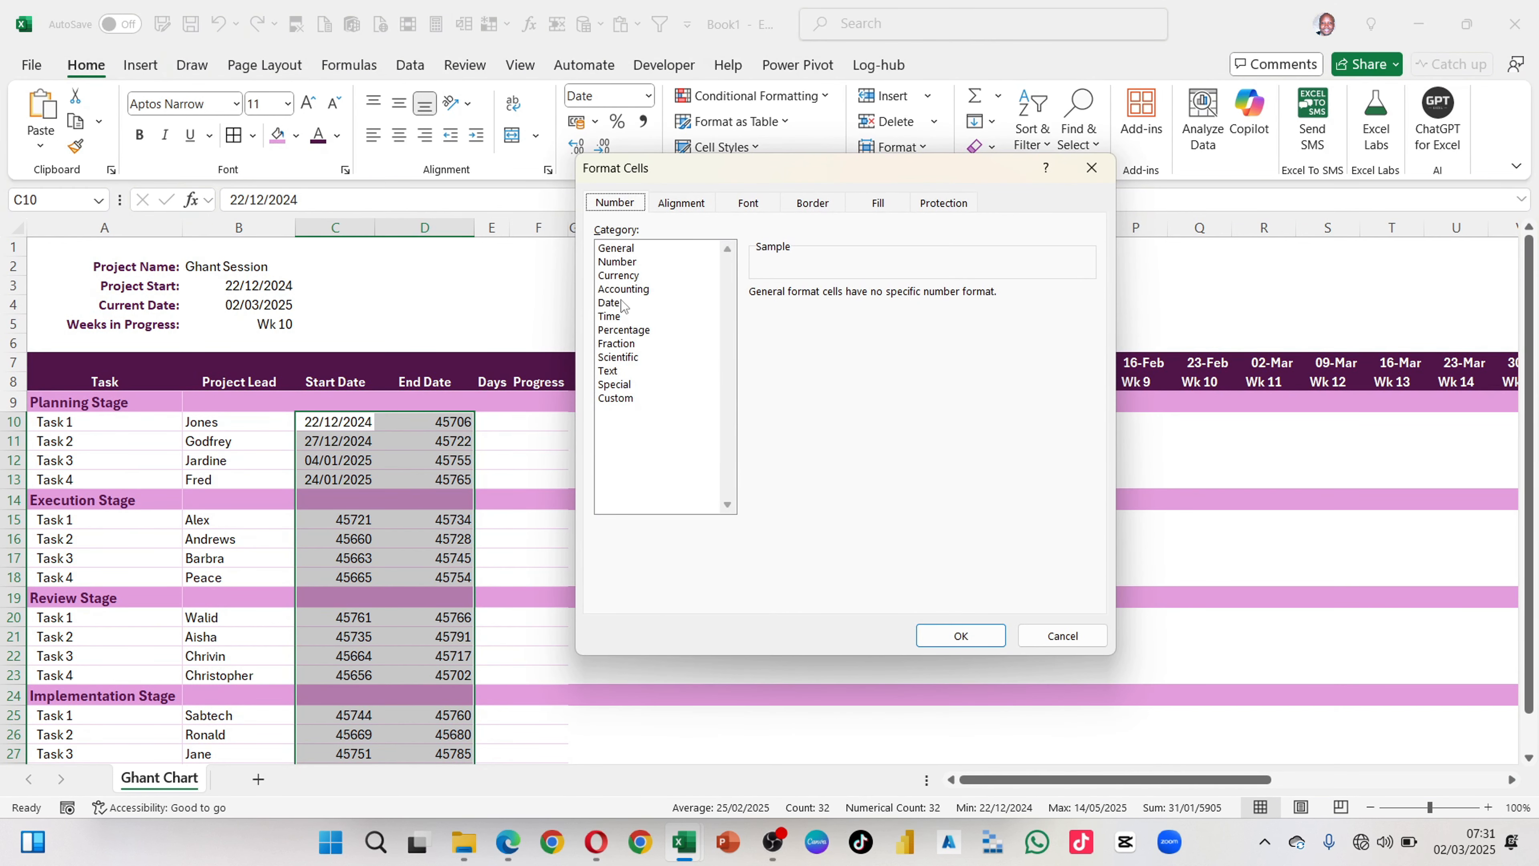
left_click(624, 302)
left_click(795, 351)
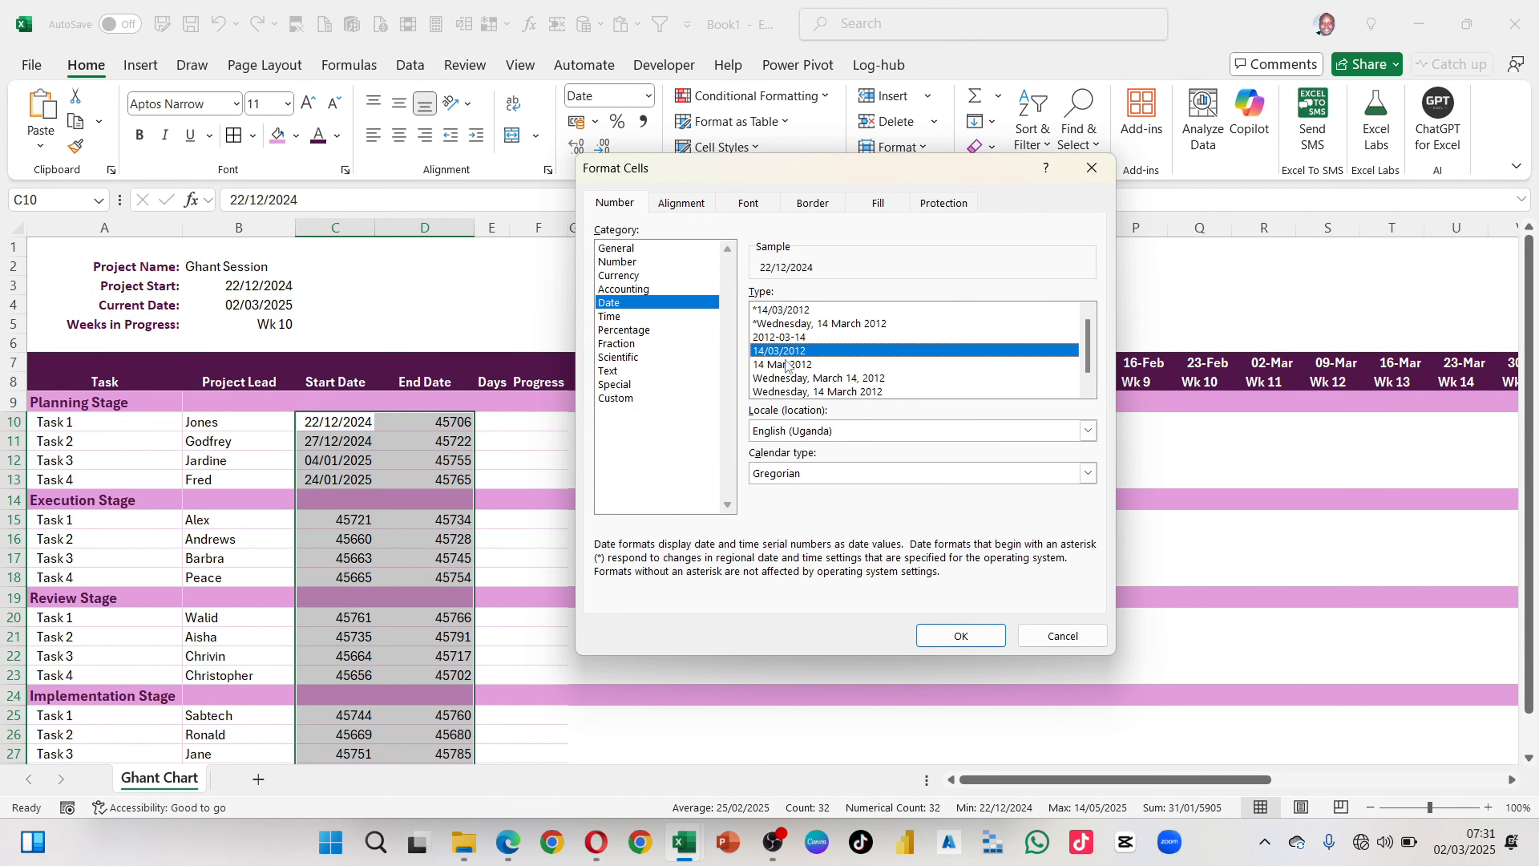
left_click(961, 635)
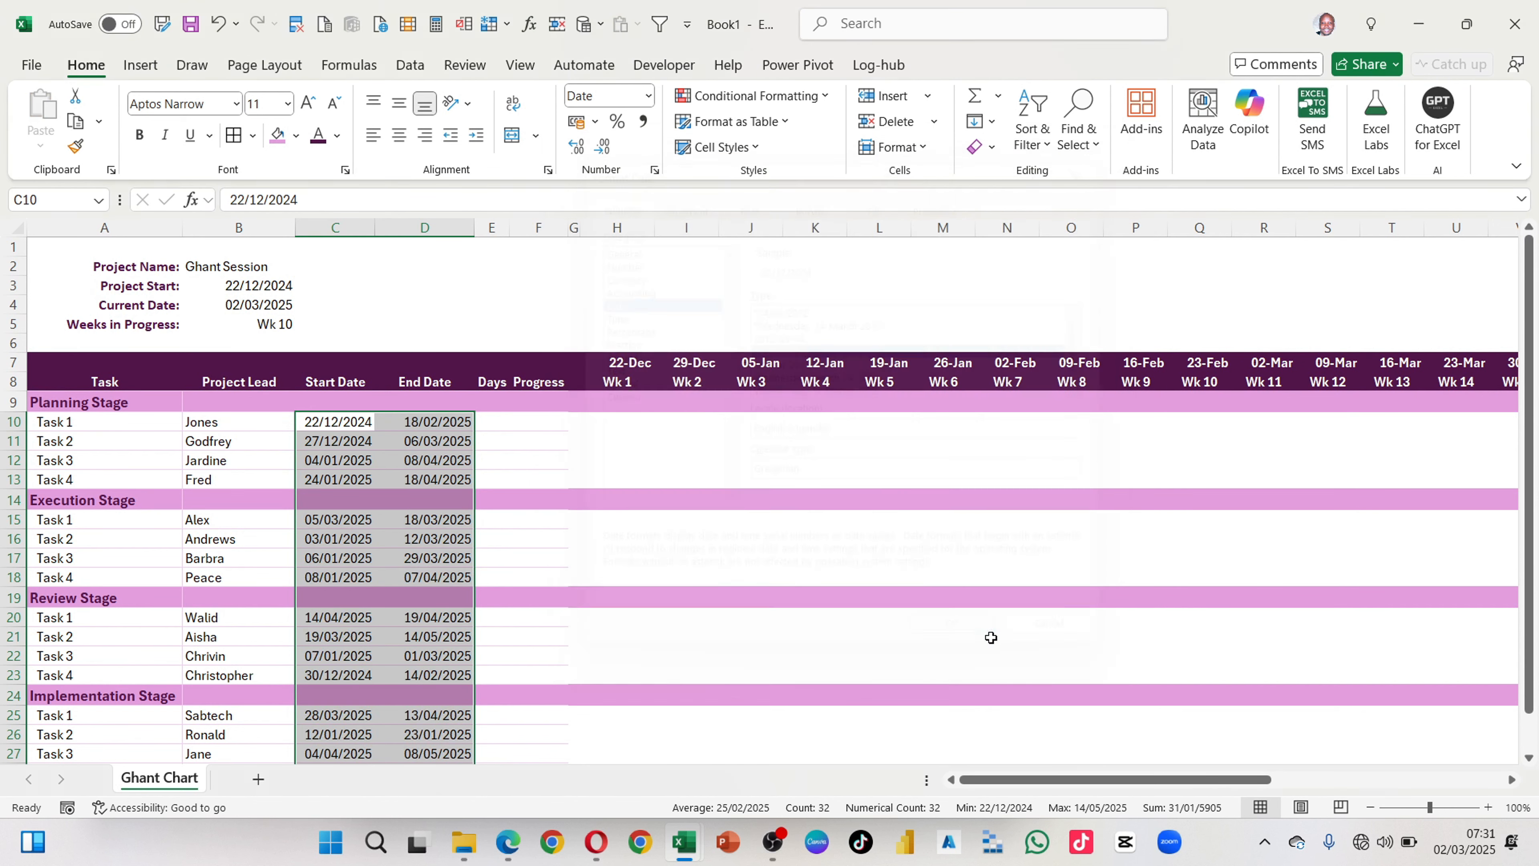
left_click(647, 561)
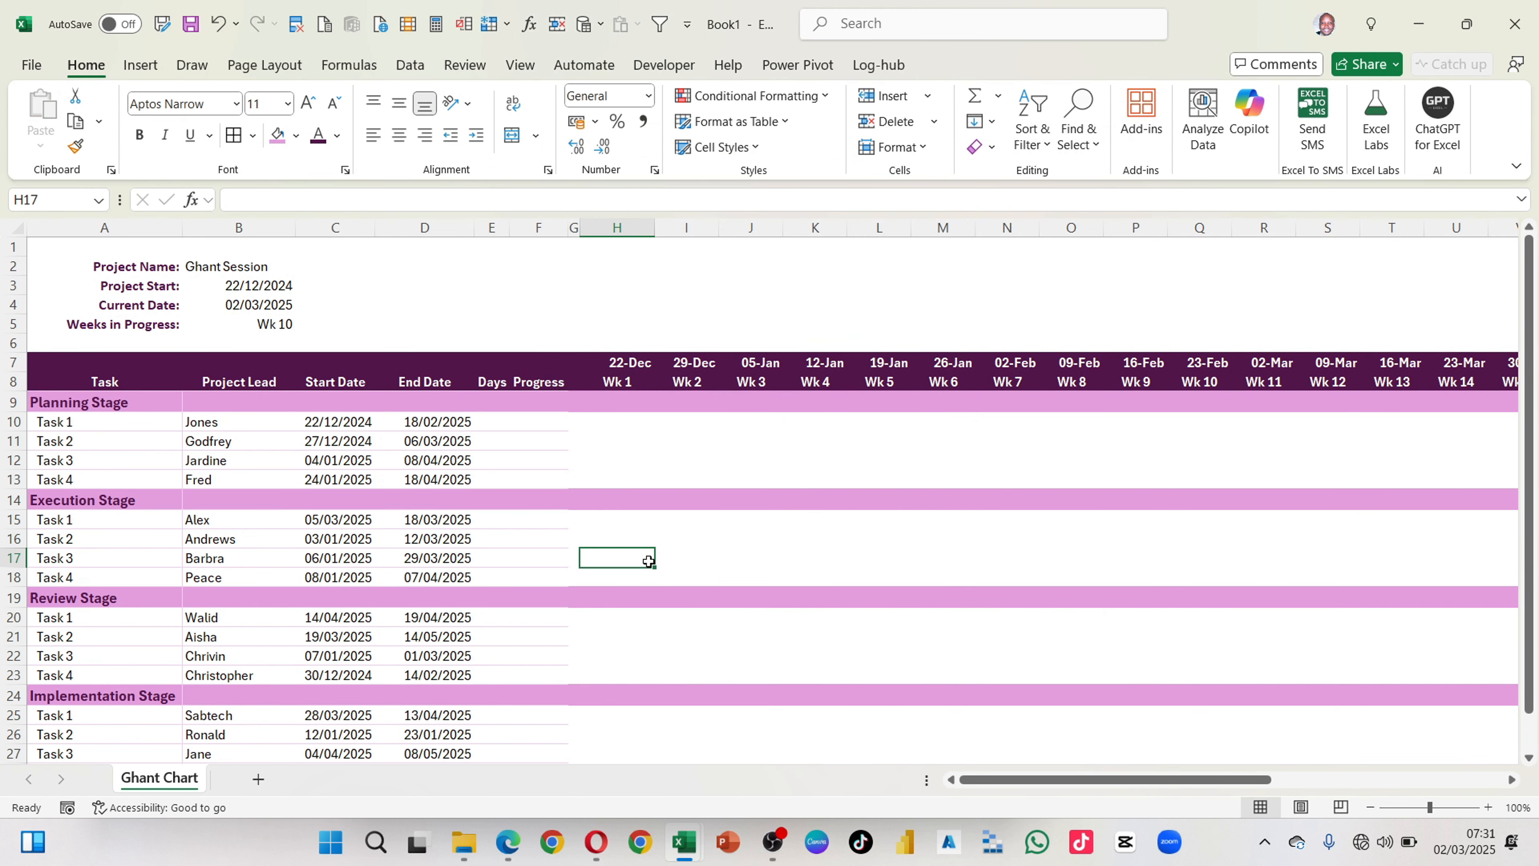
Step: Widen the Days column and enter =D10-C10 in E10 for the first Planning Stage task
left_click(492, 420)
left_click_drag(508, 227, 545, 227)
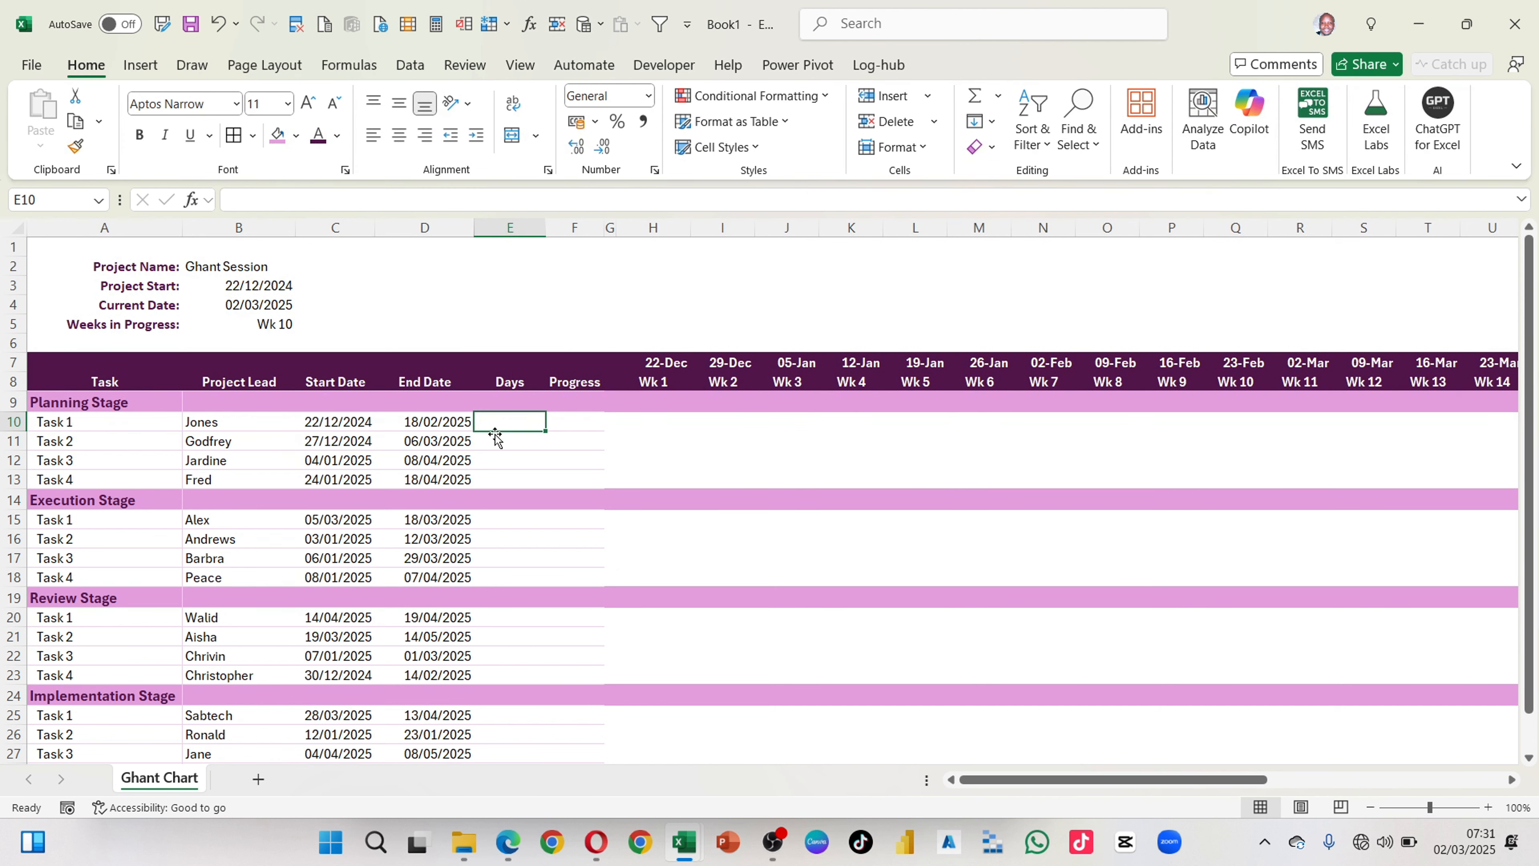
type("=")
key("Left")
type("-")
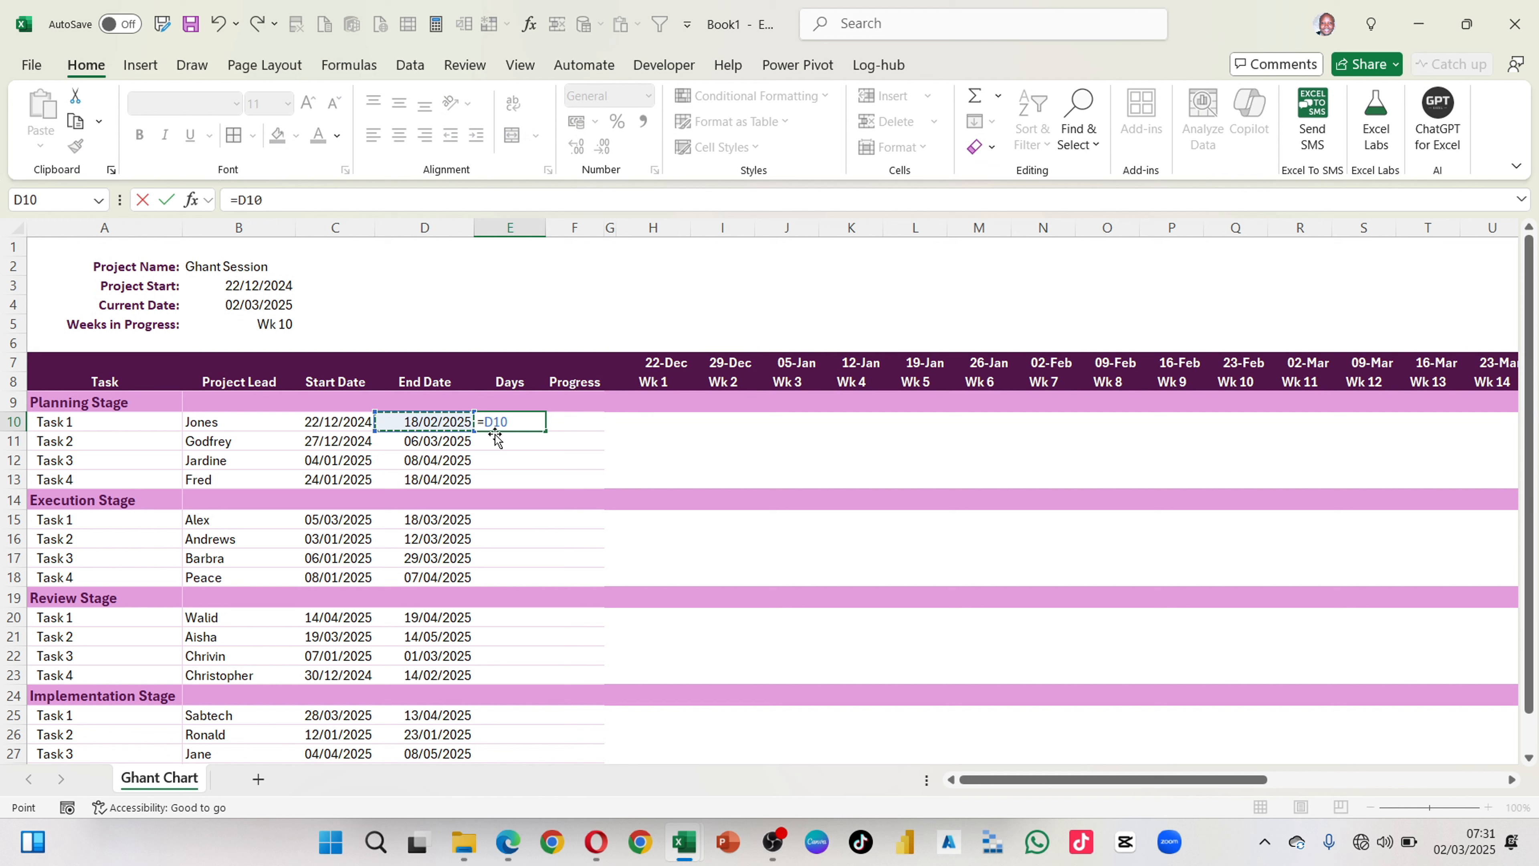
key("Left")
key("Left")
key("Return")
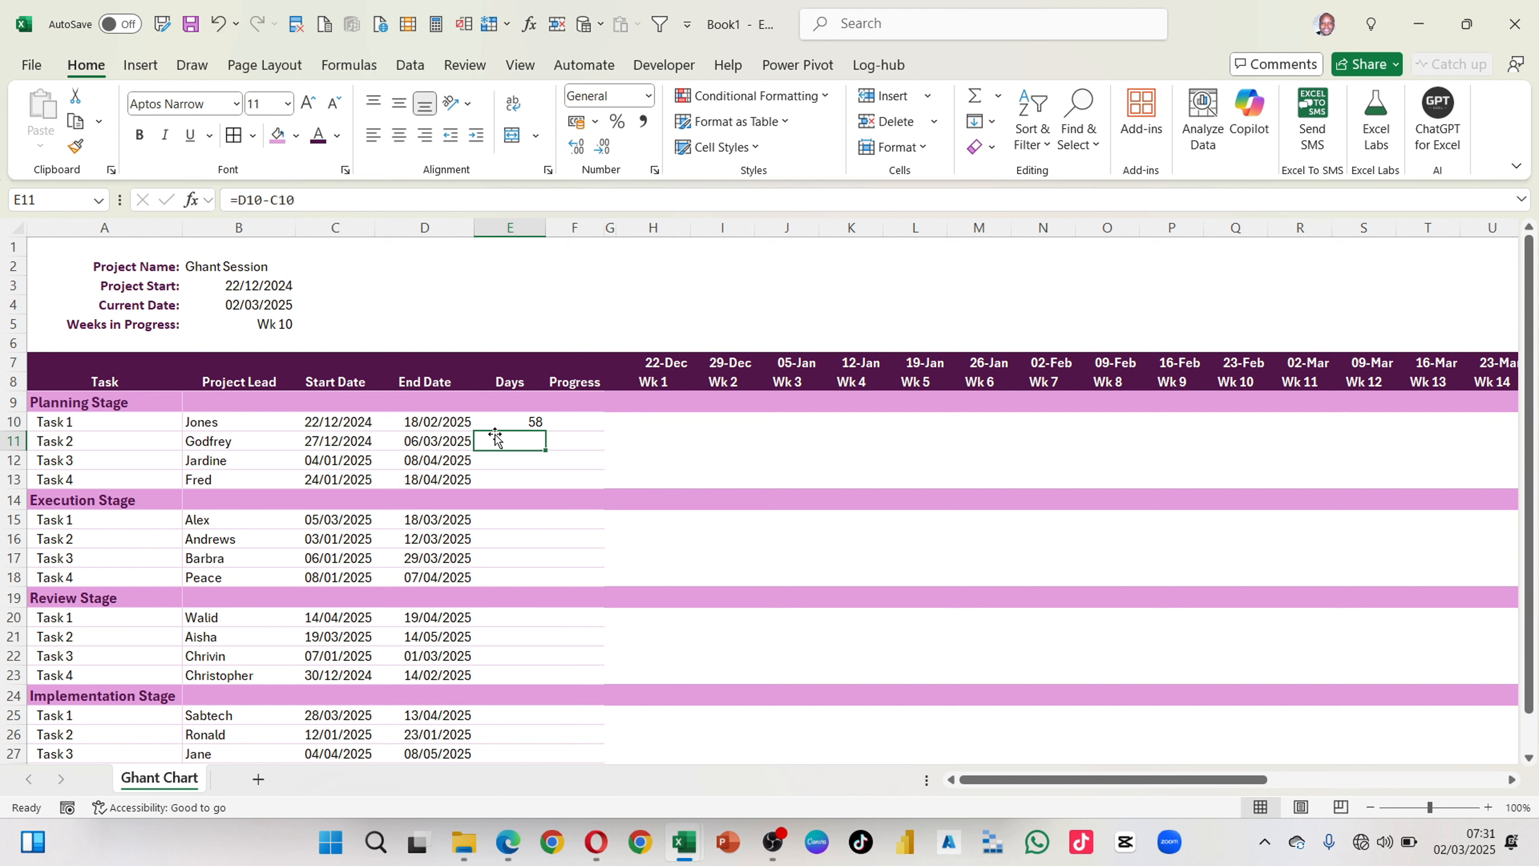
Step: Try to fill the E10 formula down the Days column to E16
left_click(525, 420)
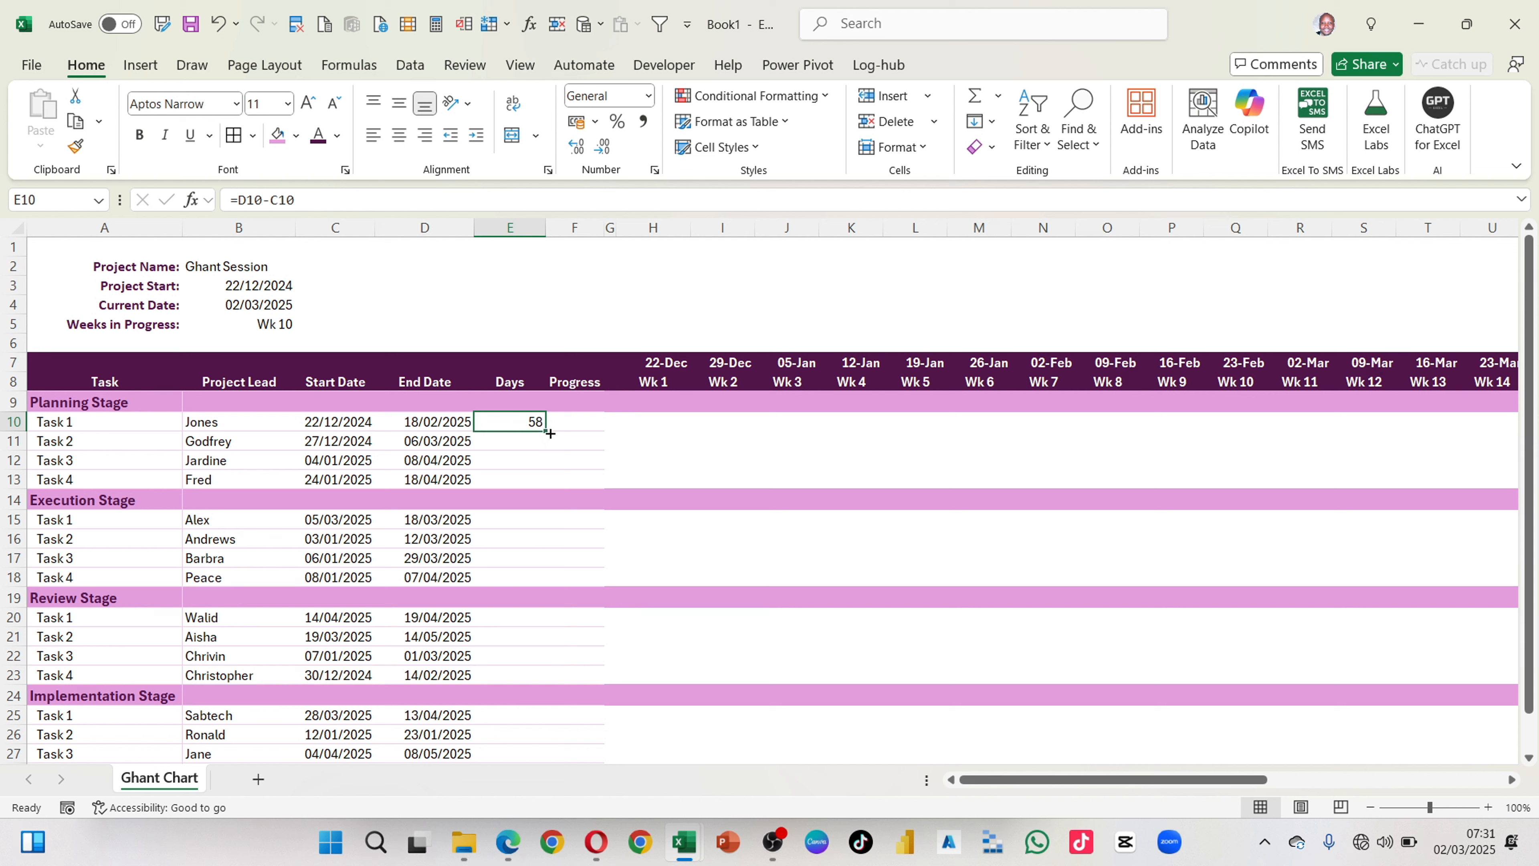
mouse_move(549, 434)
left_mouse_down()
mouse_move(537, 506)
mouse_move(539, 433)
left_mouse_up()
key("ctrl+c")
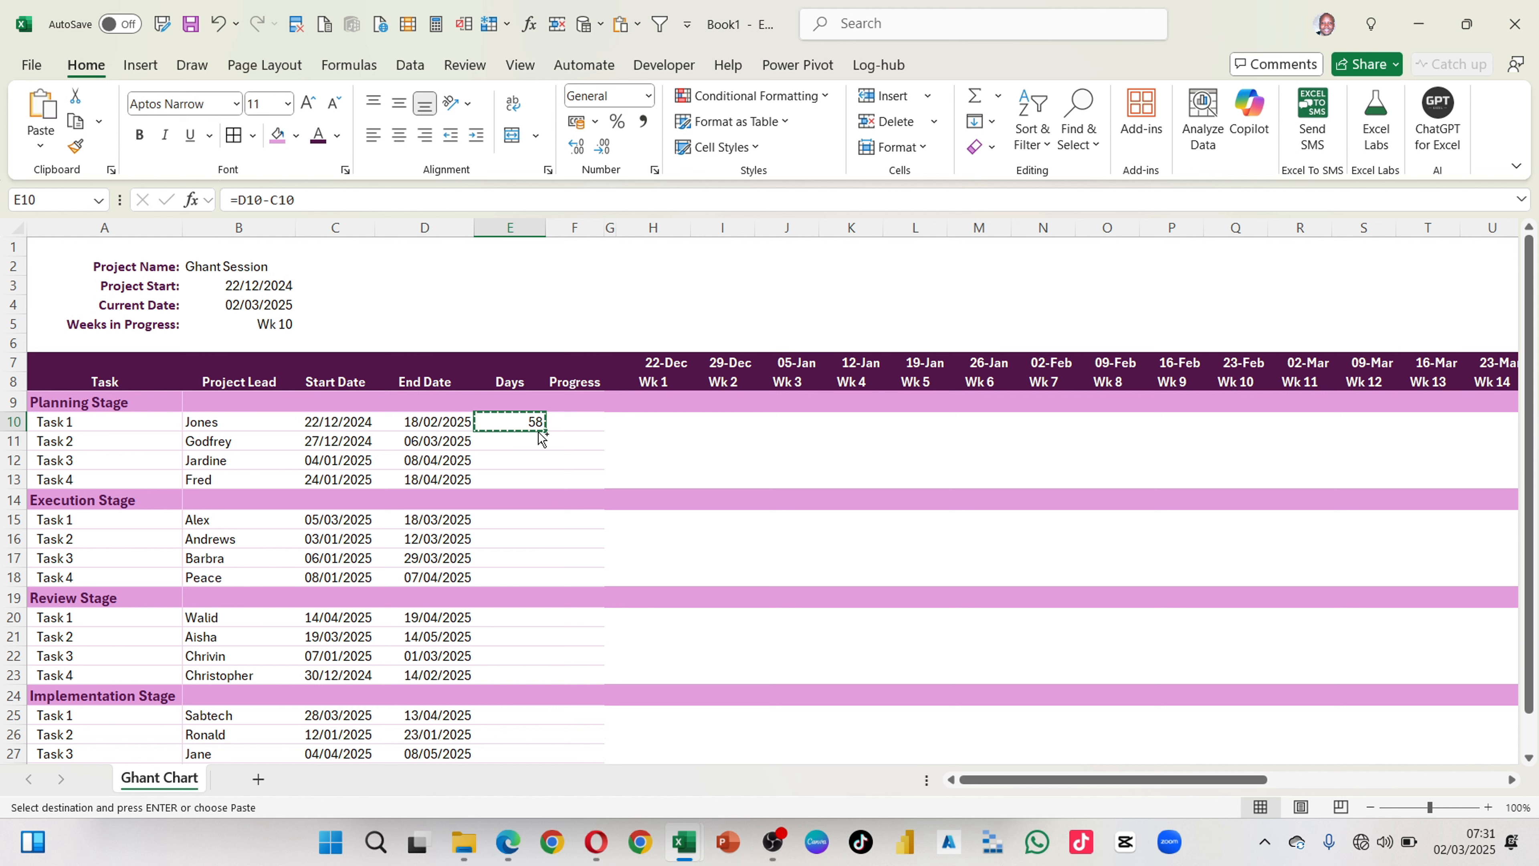
left_click_drag(549, 433, 526, 556)
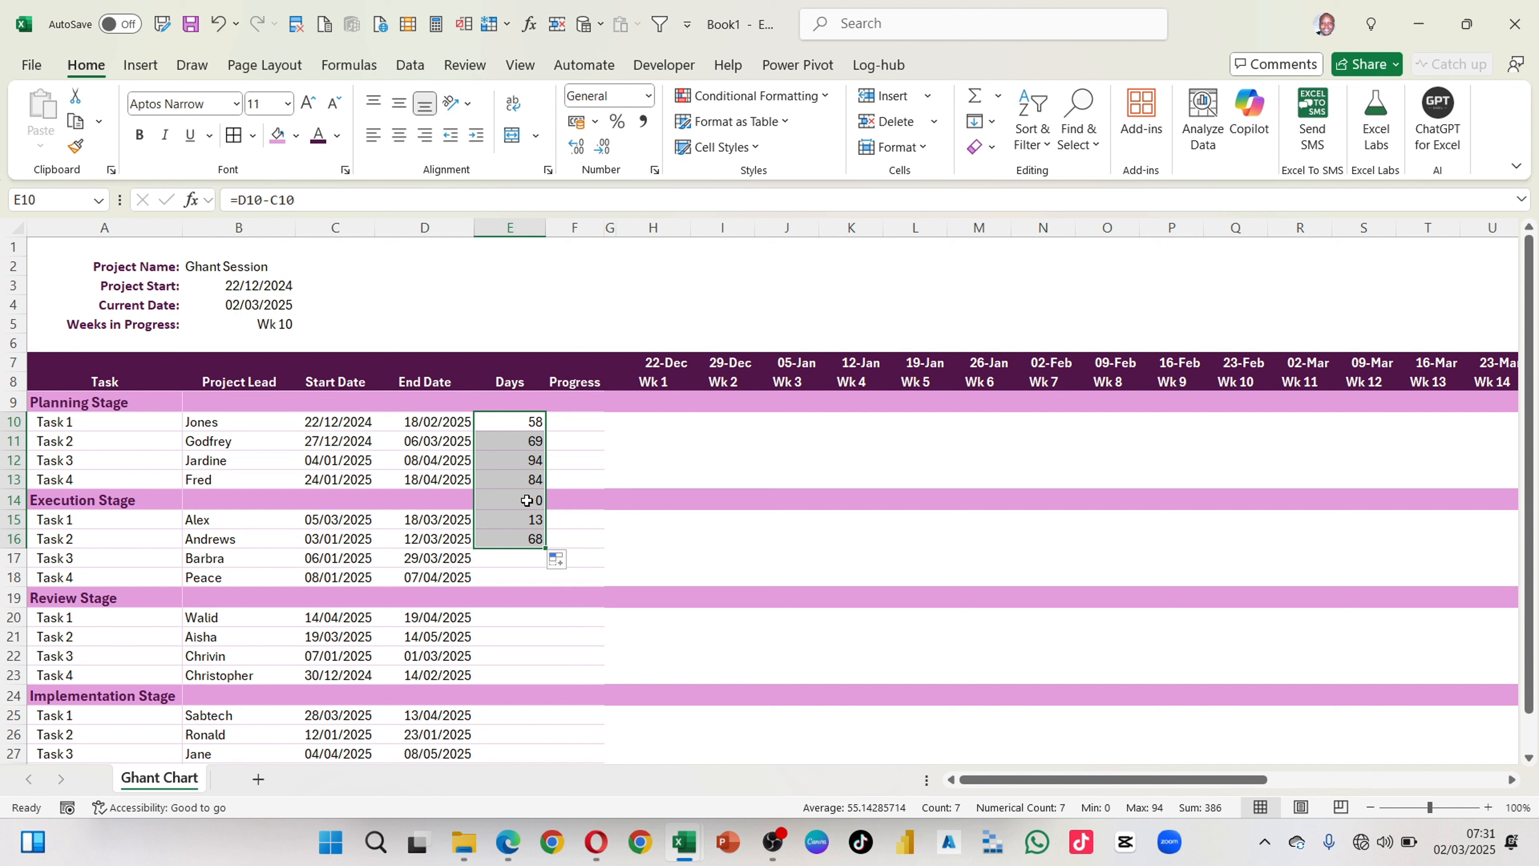
key("ctrl+z")
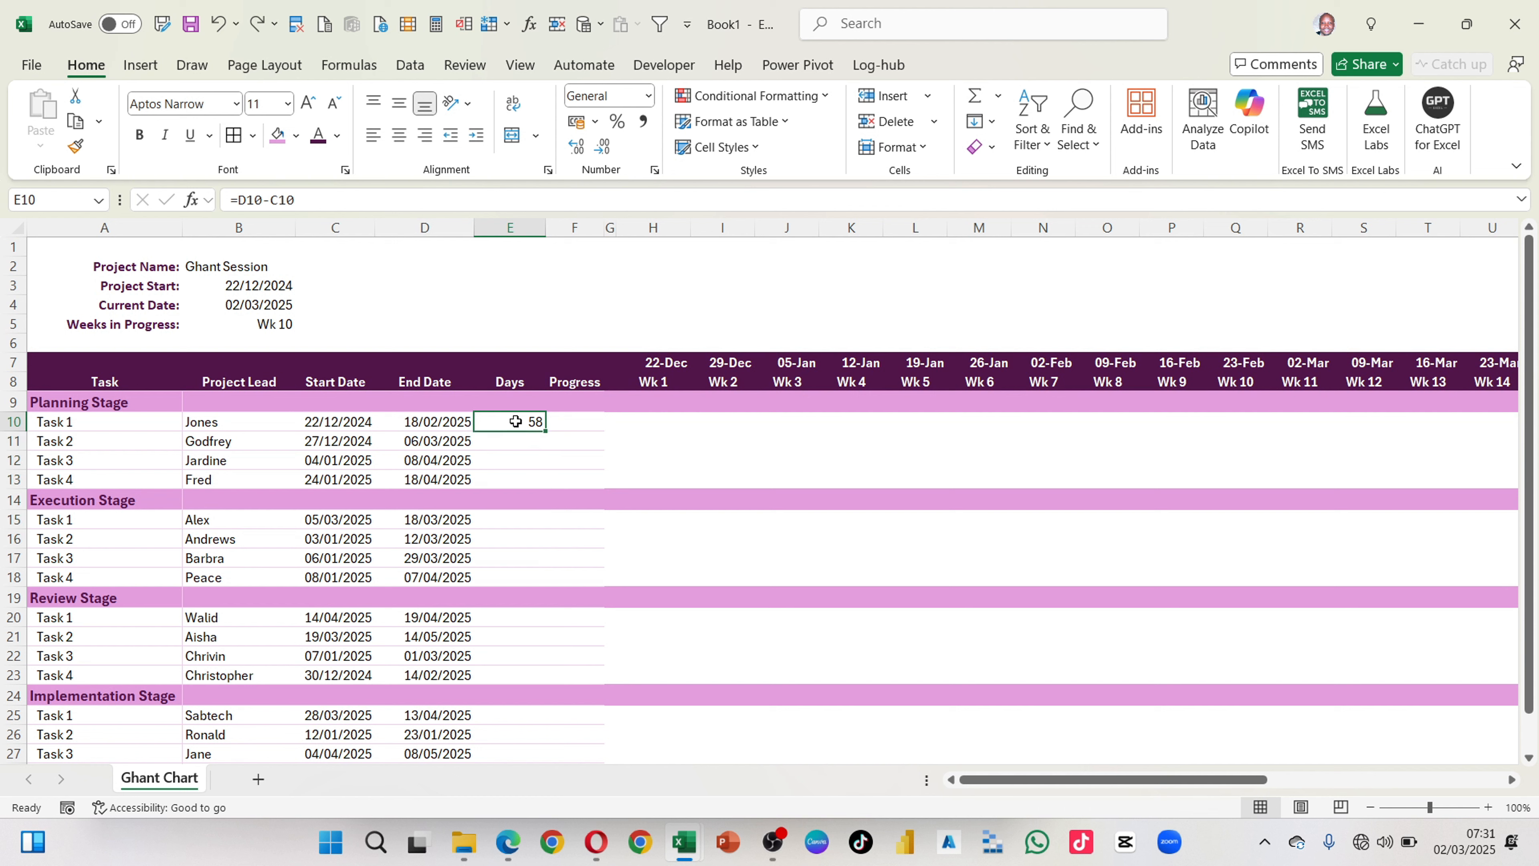
Step: Copy E10 and paste only its formula into E10:E28 of the Days column
key("ctrl+c")
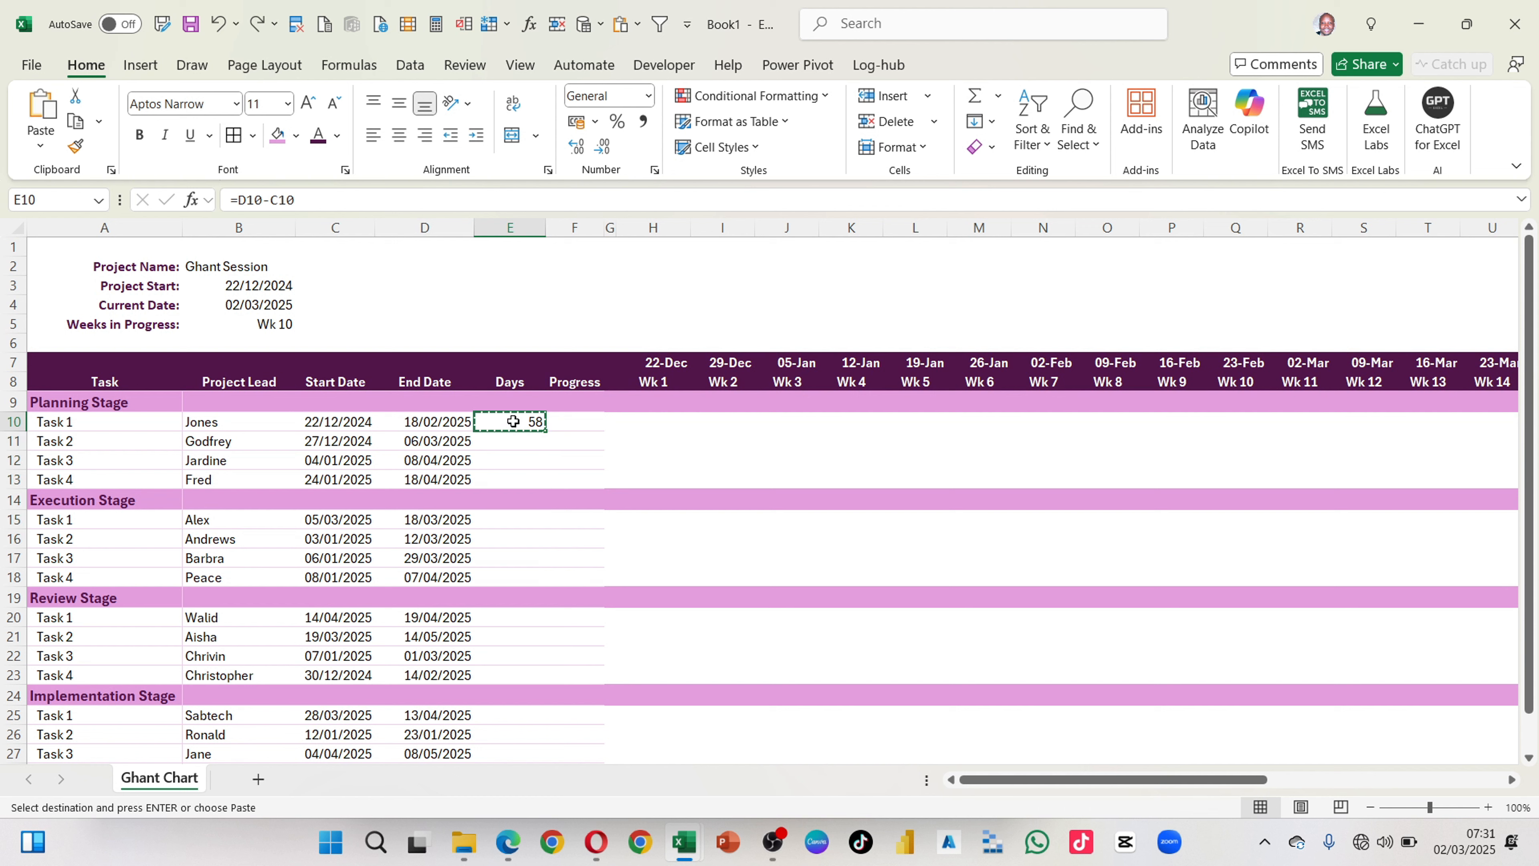
left_click_drag(513, 421, 493, 735)
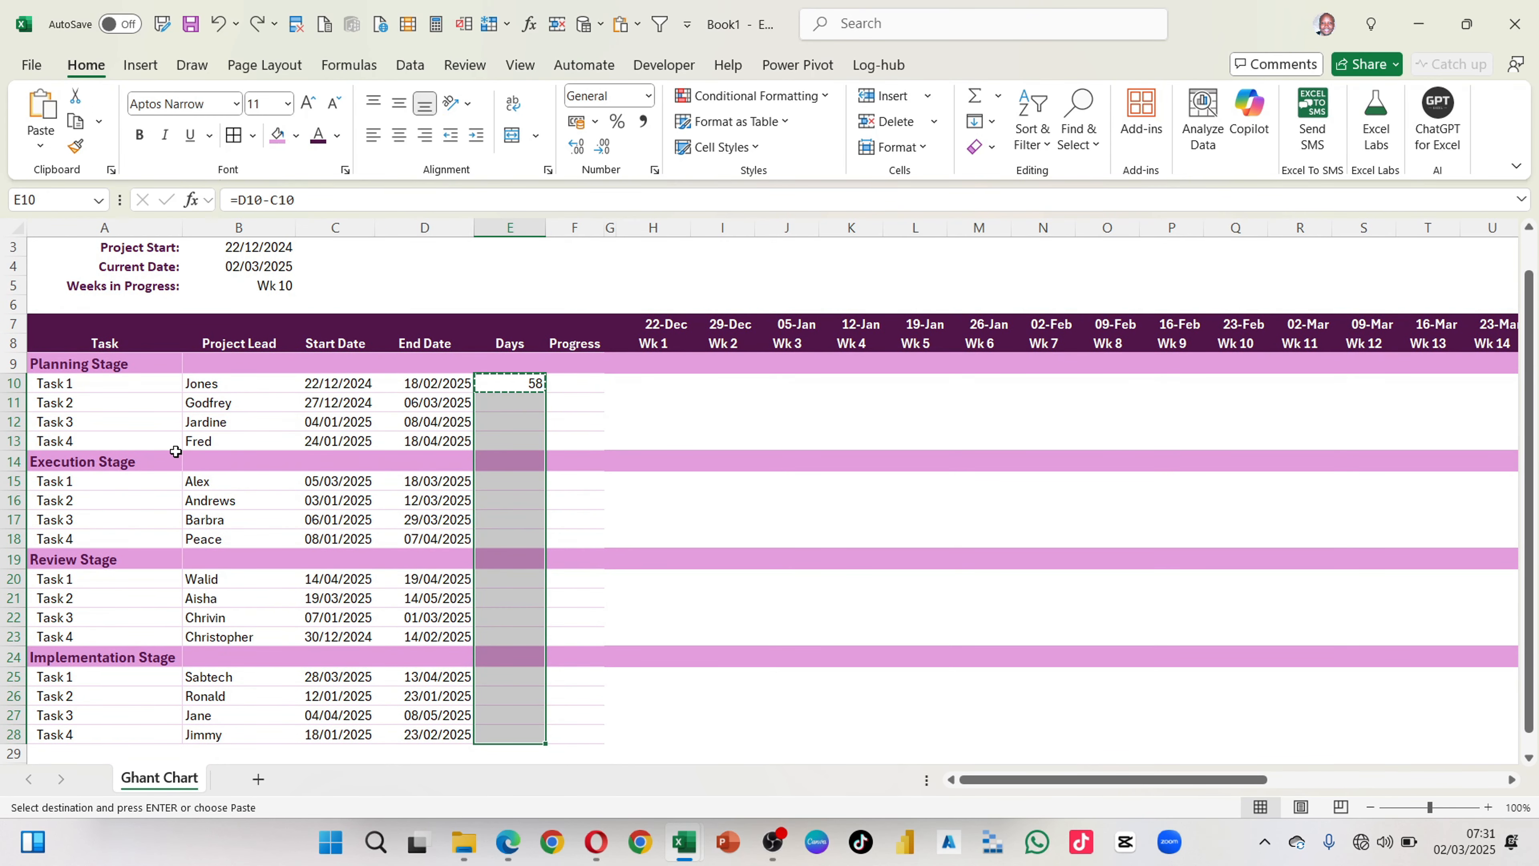
left_click(40, 151)
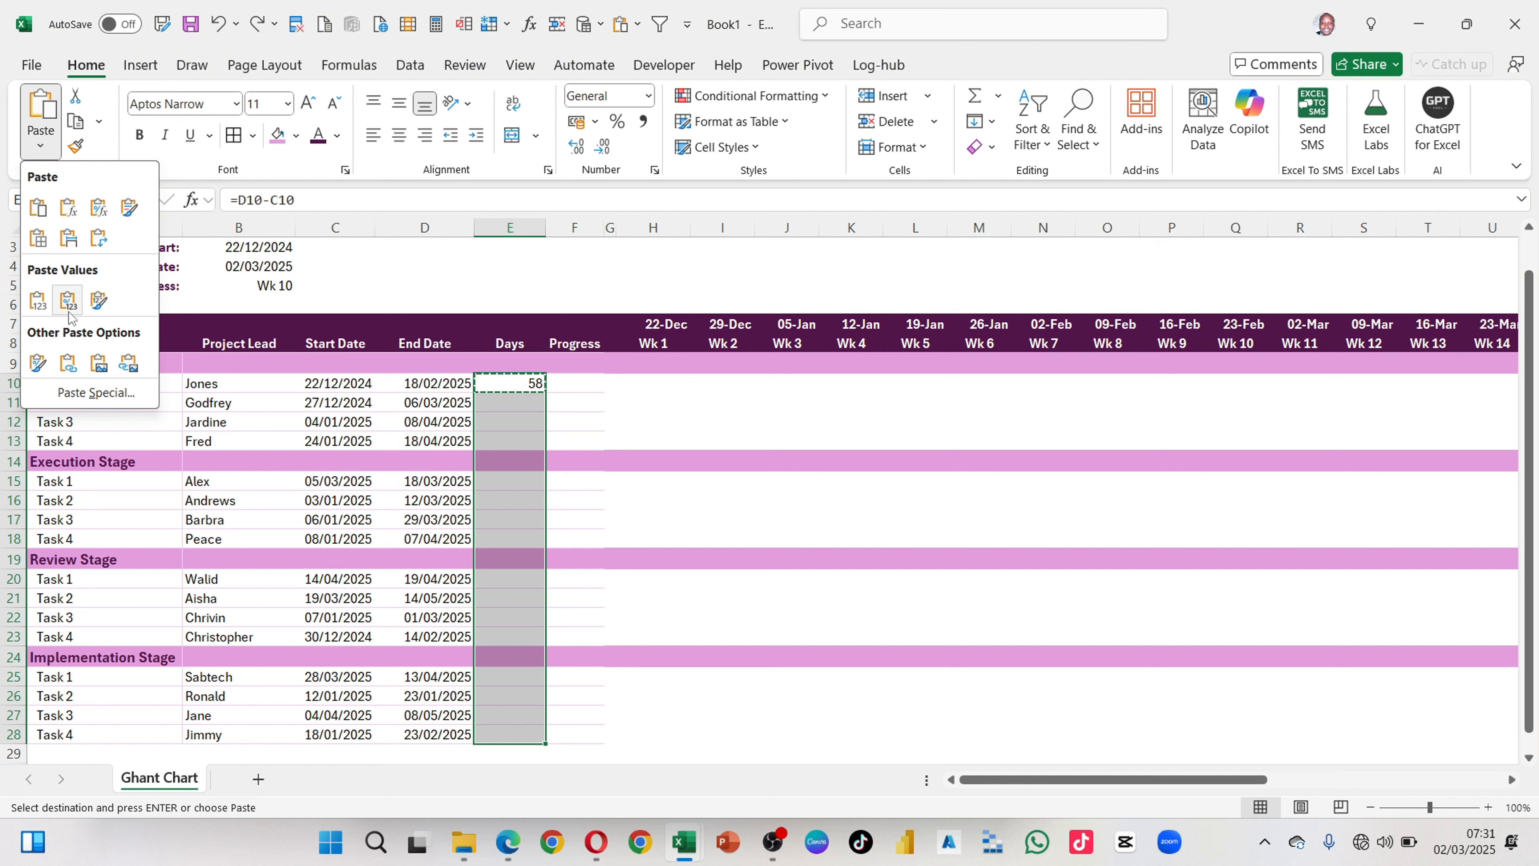
left_click(95, 392)
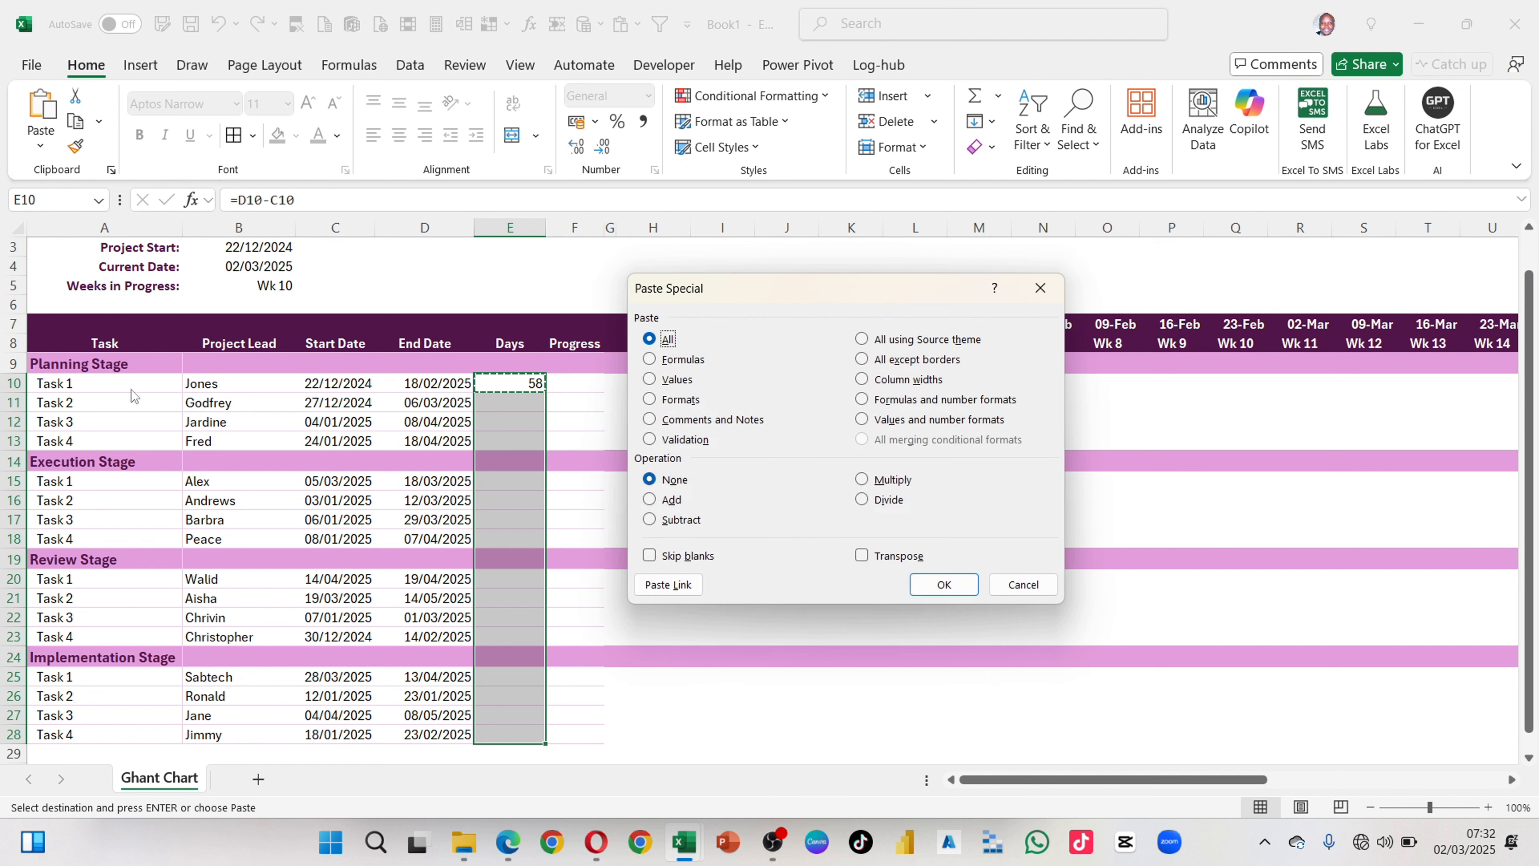
left_click(665, 358)
left_click(932, 584)
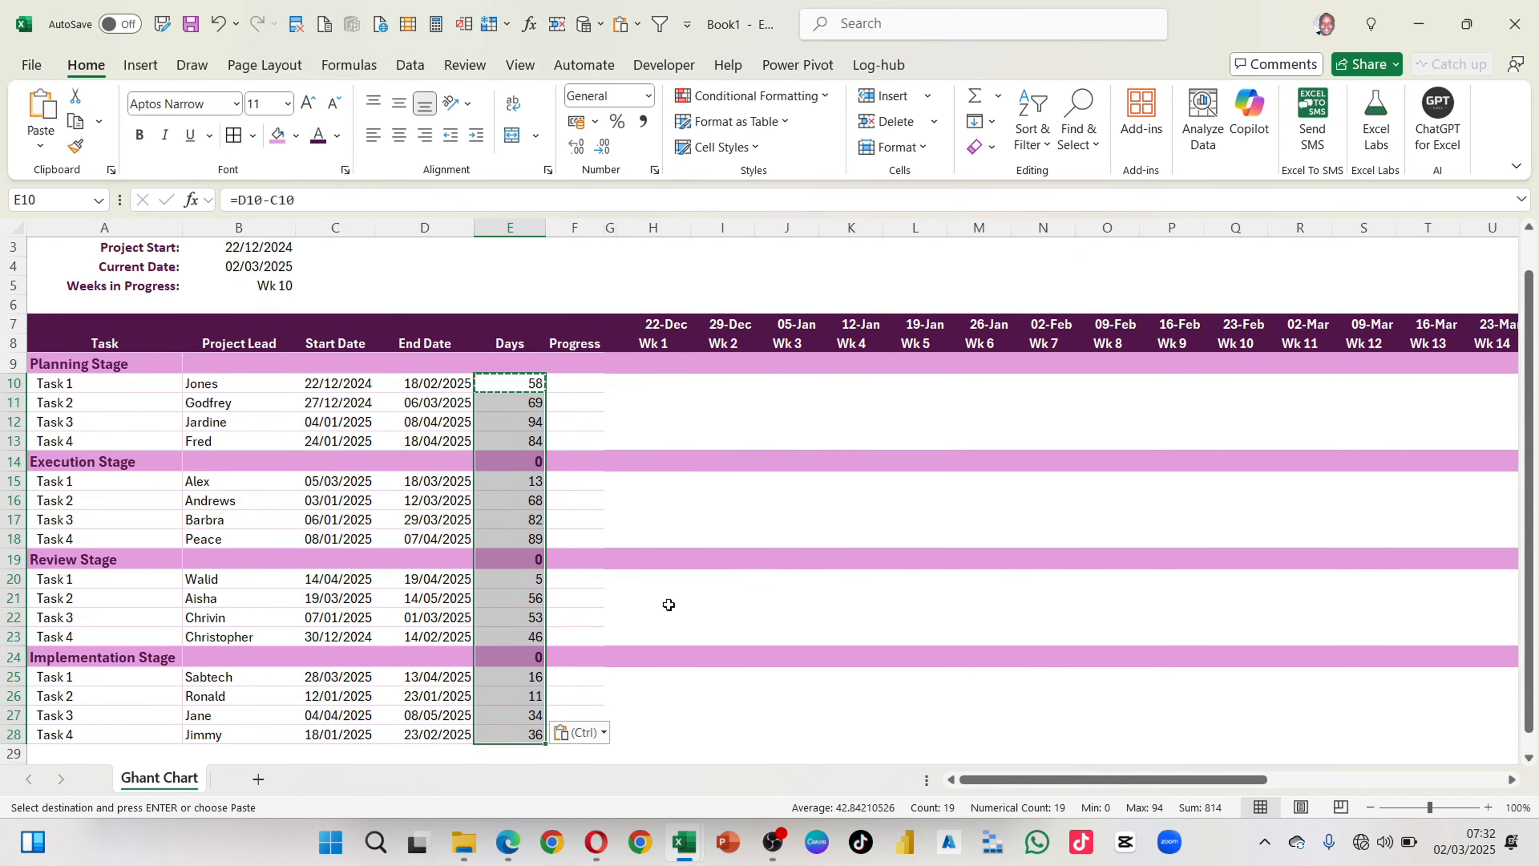
Step: Examine the Days formulas in E16 and in the Execution Stage and Review Stage header rows
left_click(519, 511)
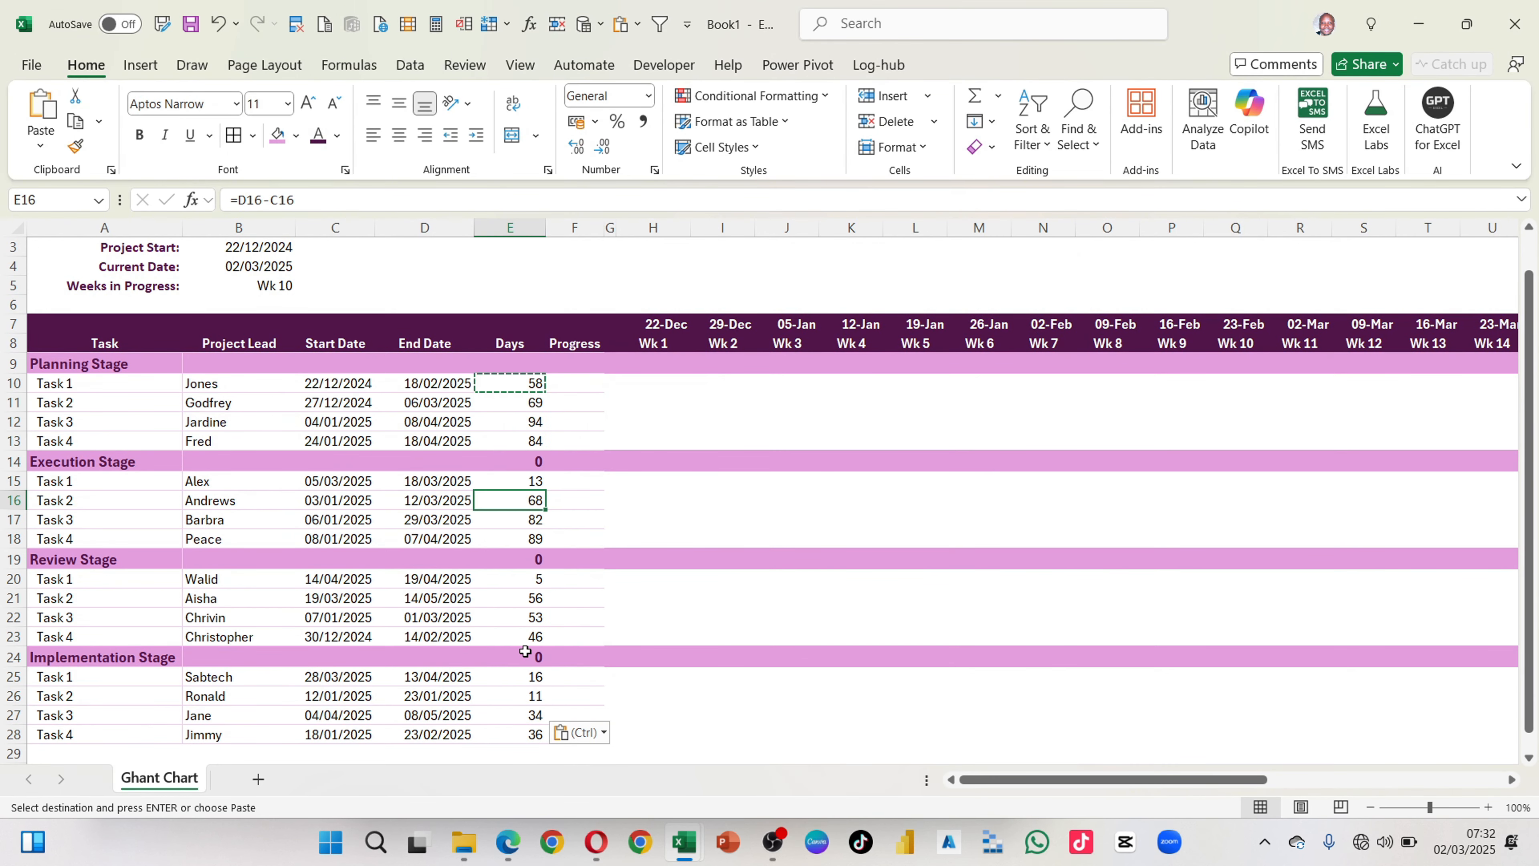
scroll(525, 646, "down", 2)
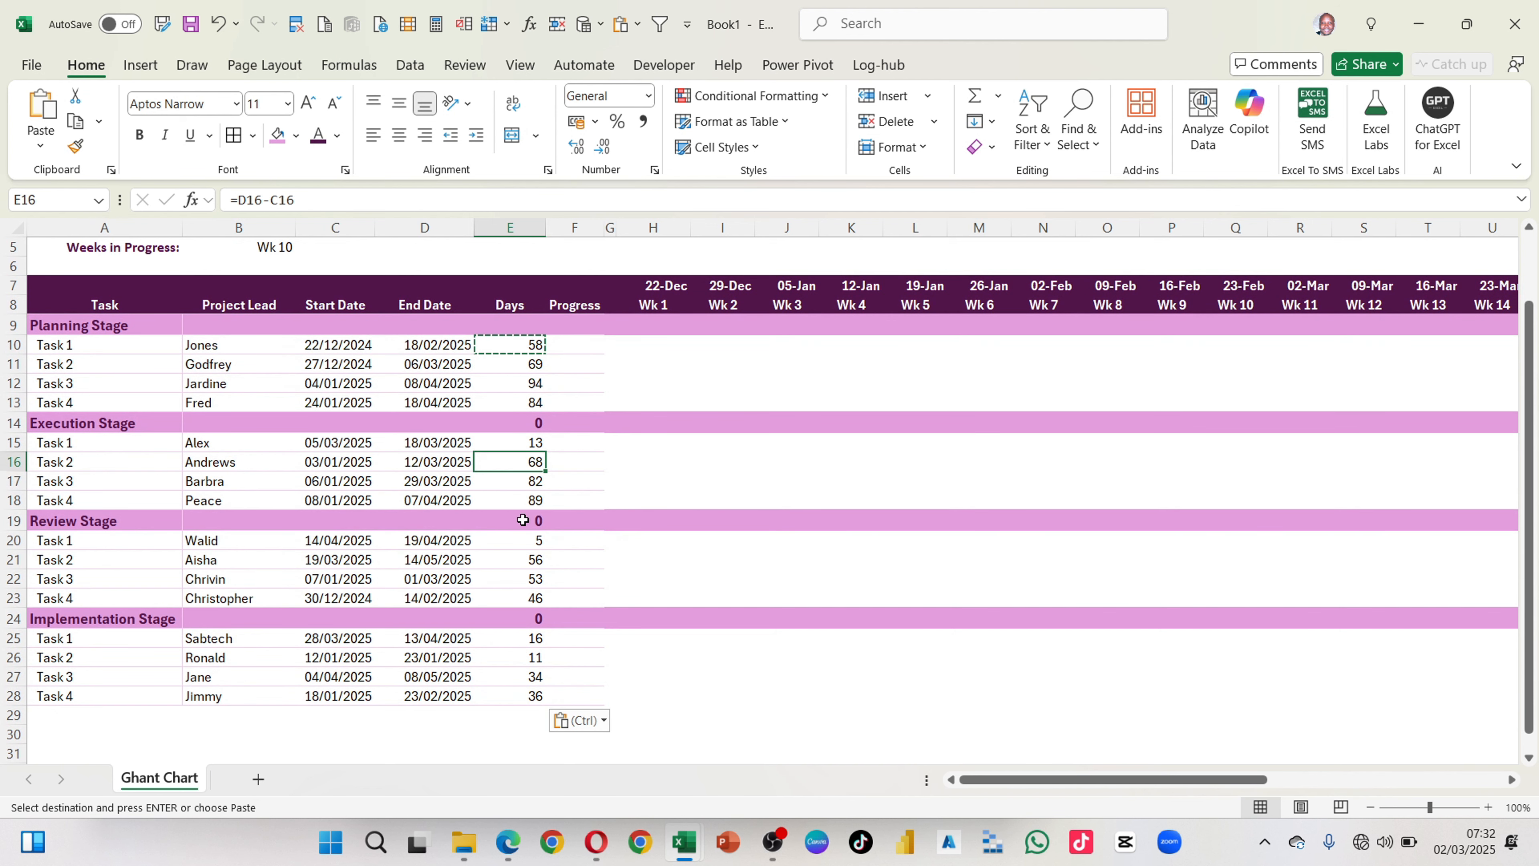
scroll(521, 519, "up", 1)
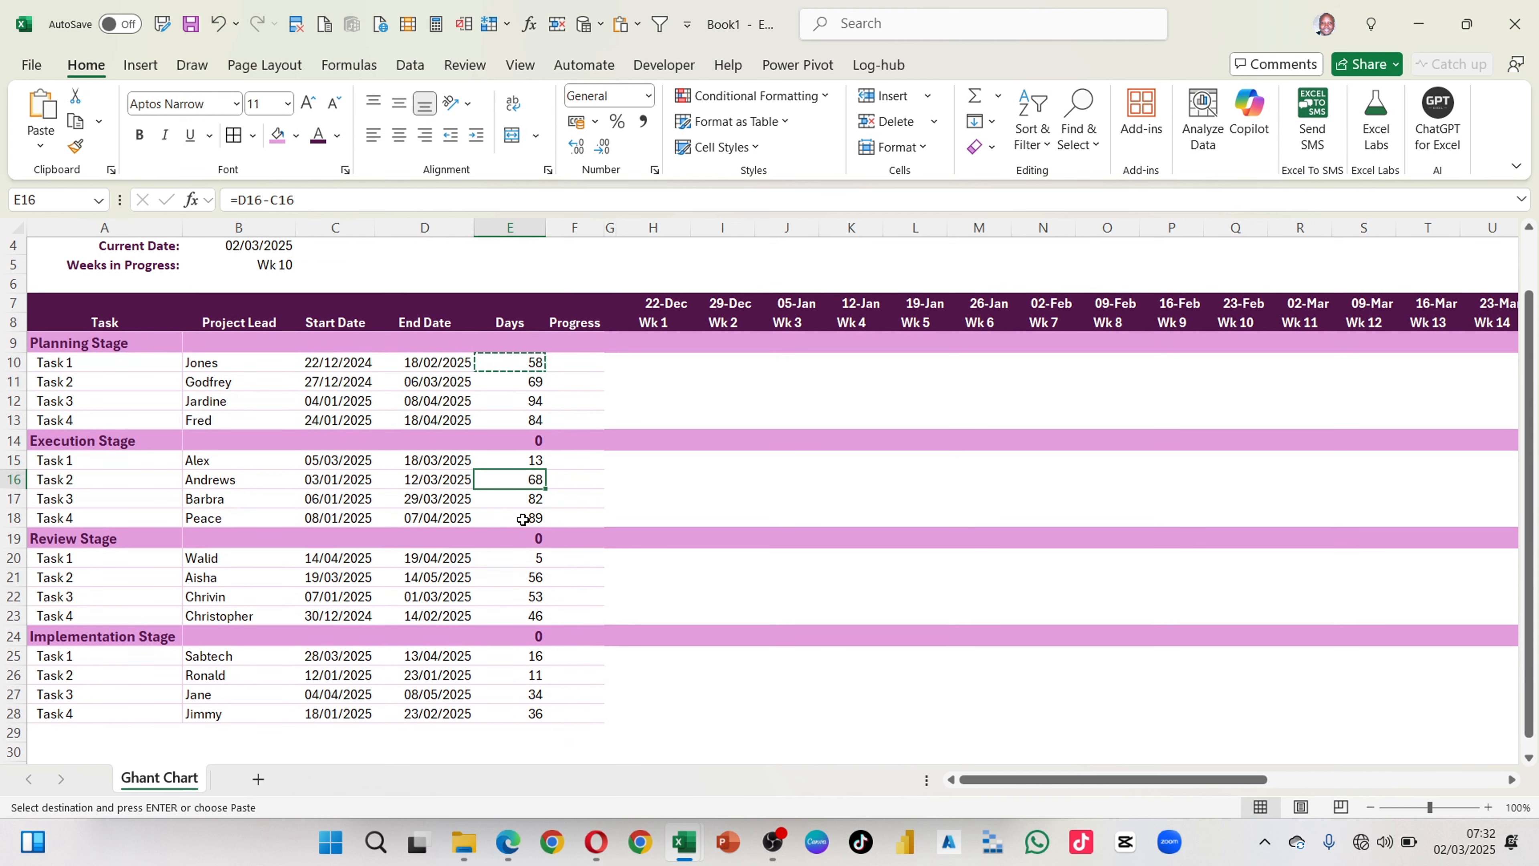
left_click(523, 436)
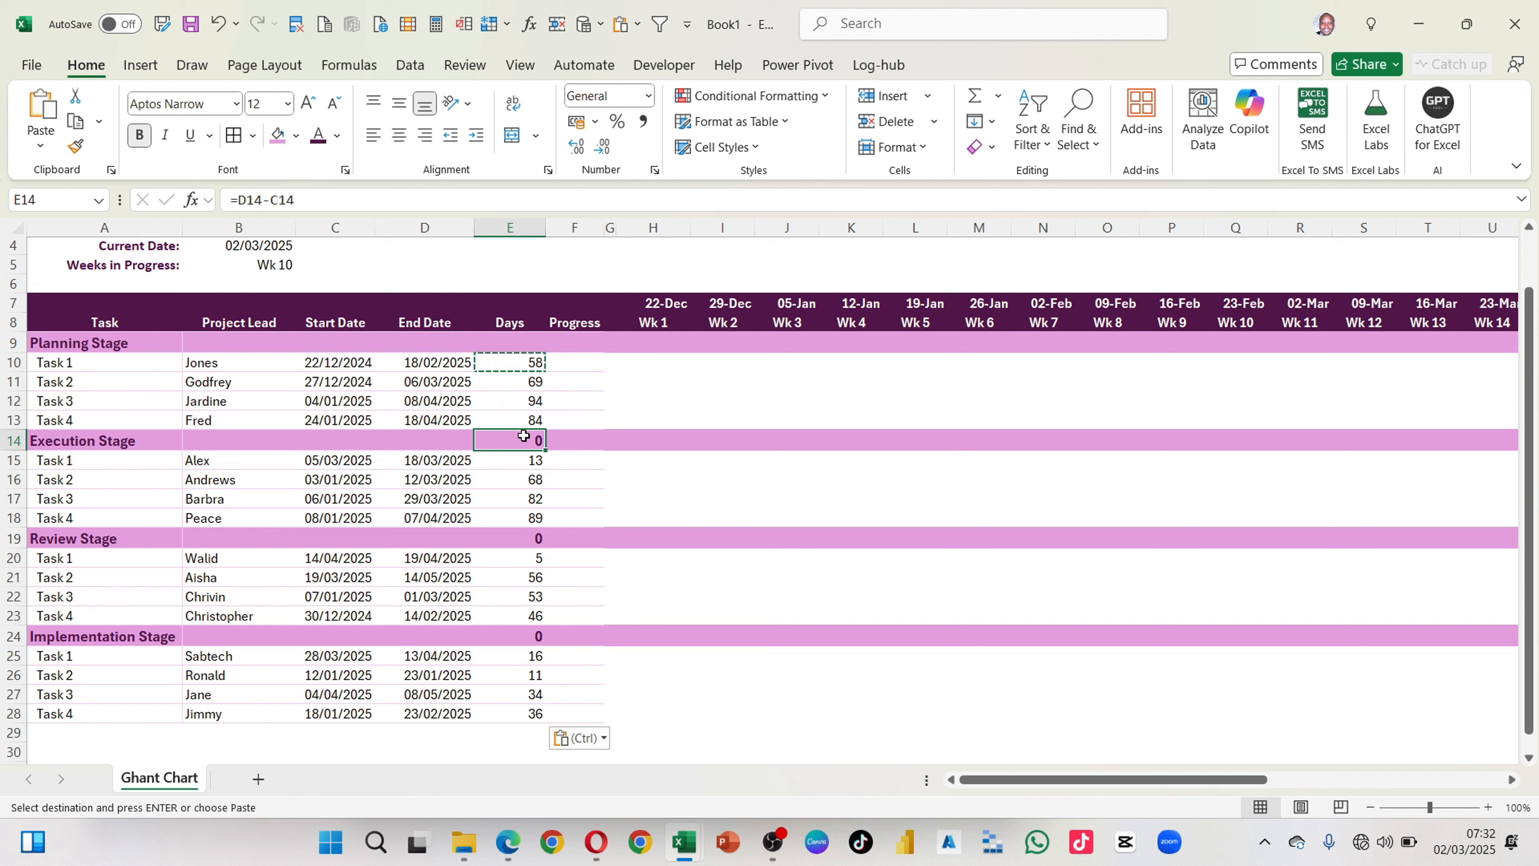
left_click(526, 538)
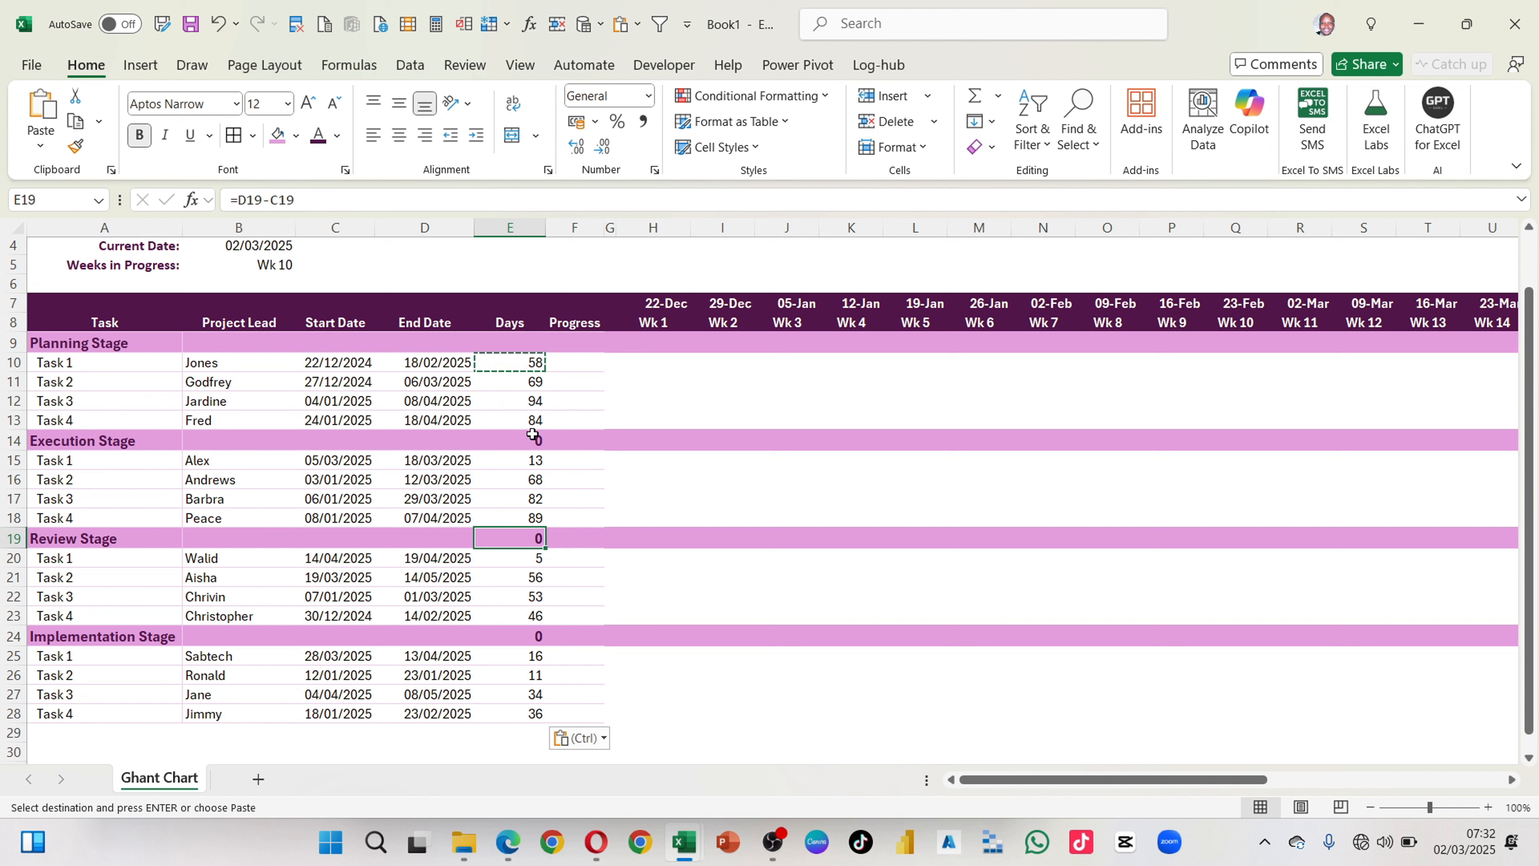
left_click(519, 440)
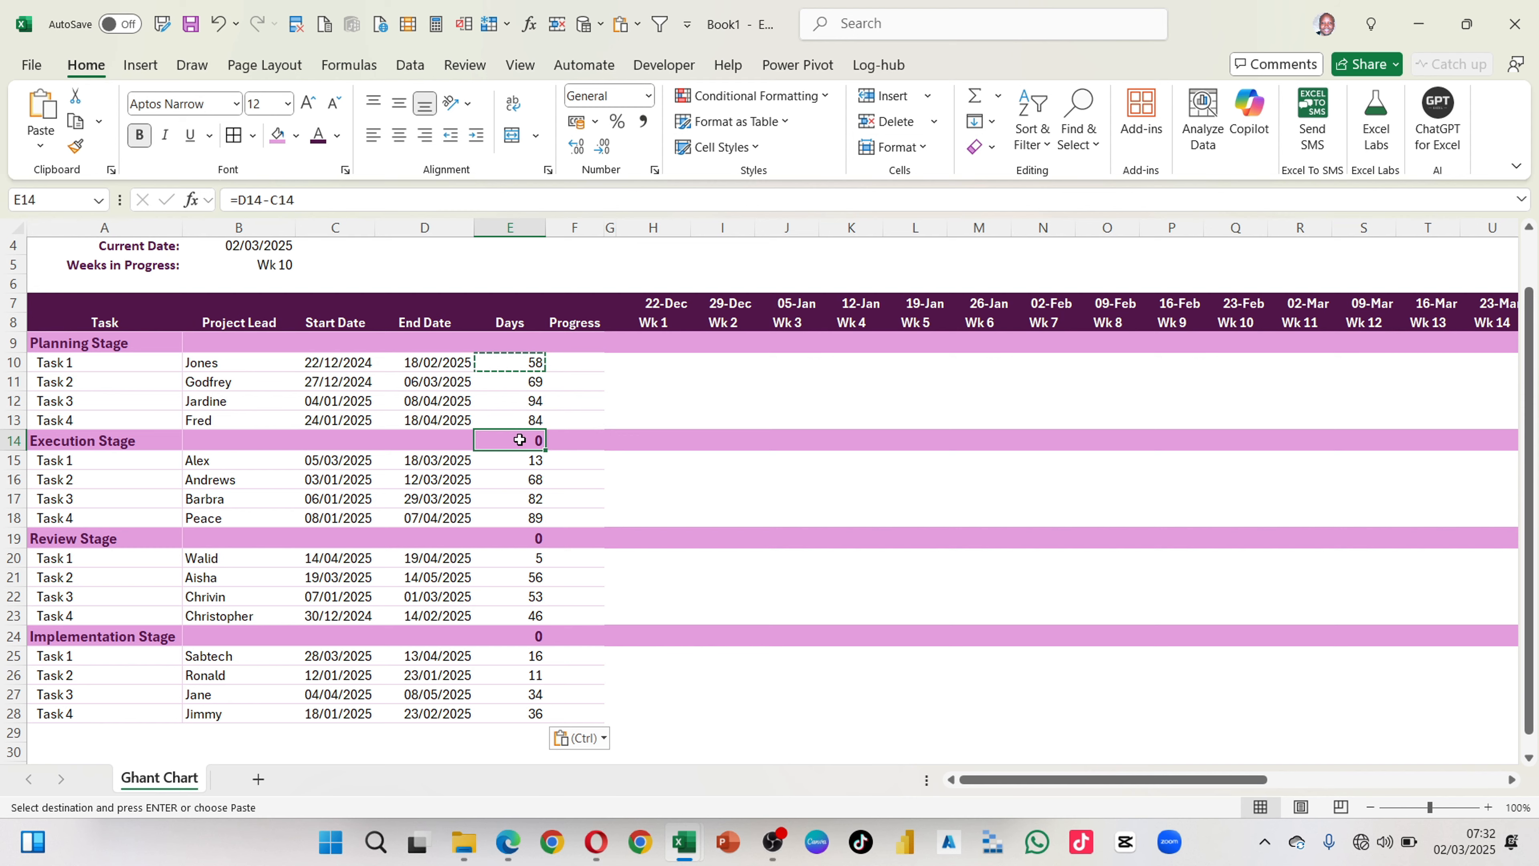
scroll(511, 435, "up", 1)
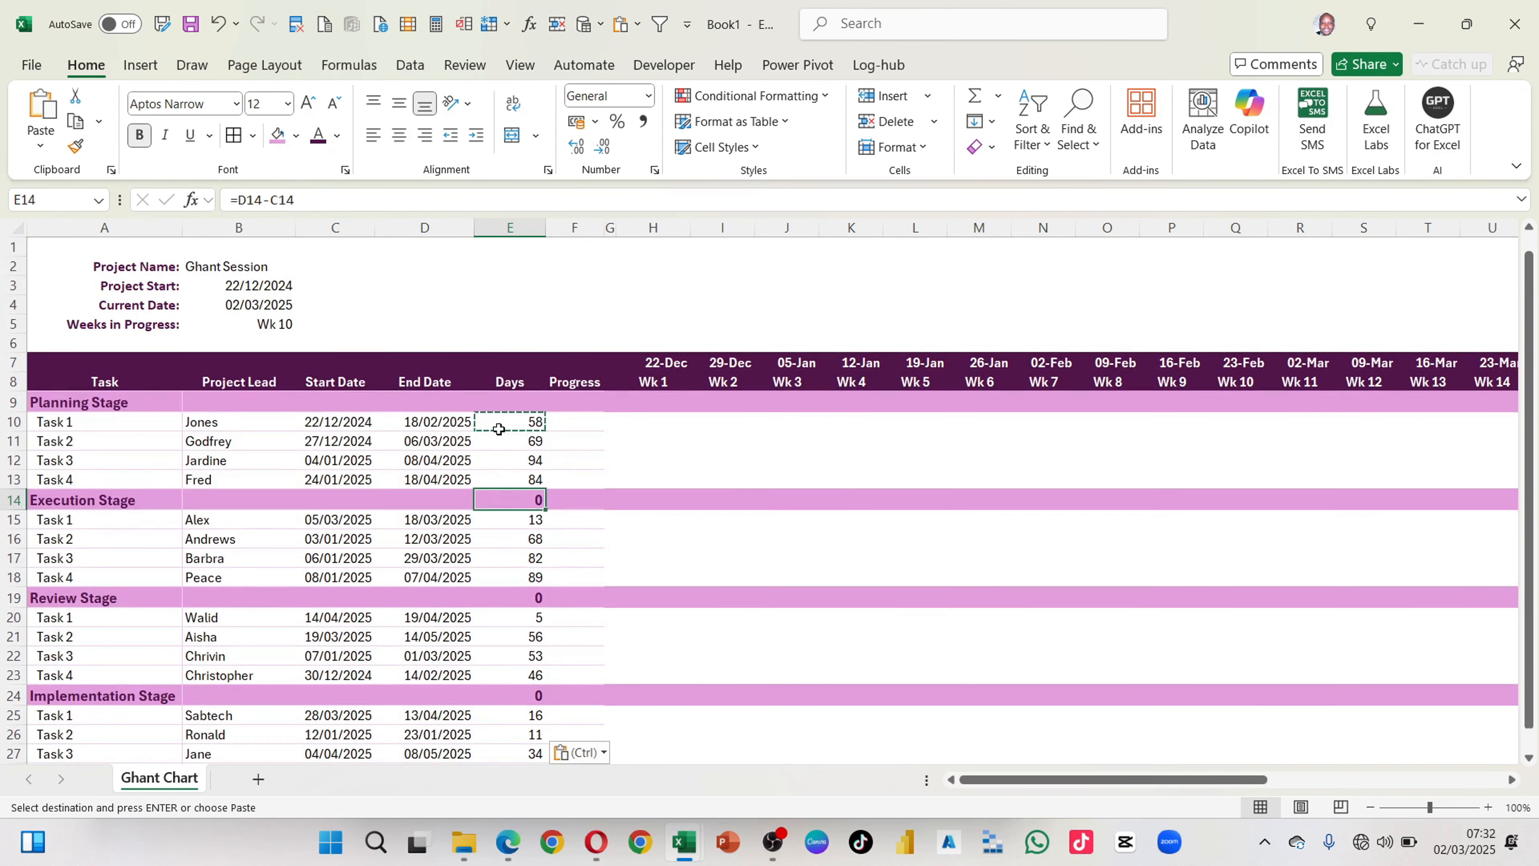
Step: Change the Days formula in E10 to =IF(C10="","",D10-C10) so rows without a start date stay blank
left_click(498, 429)
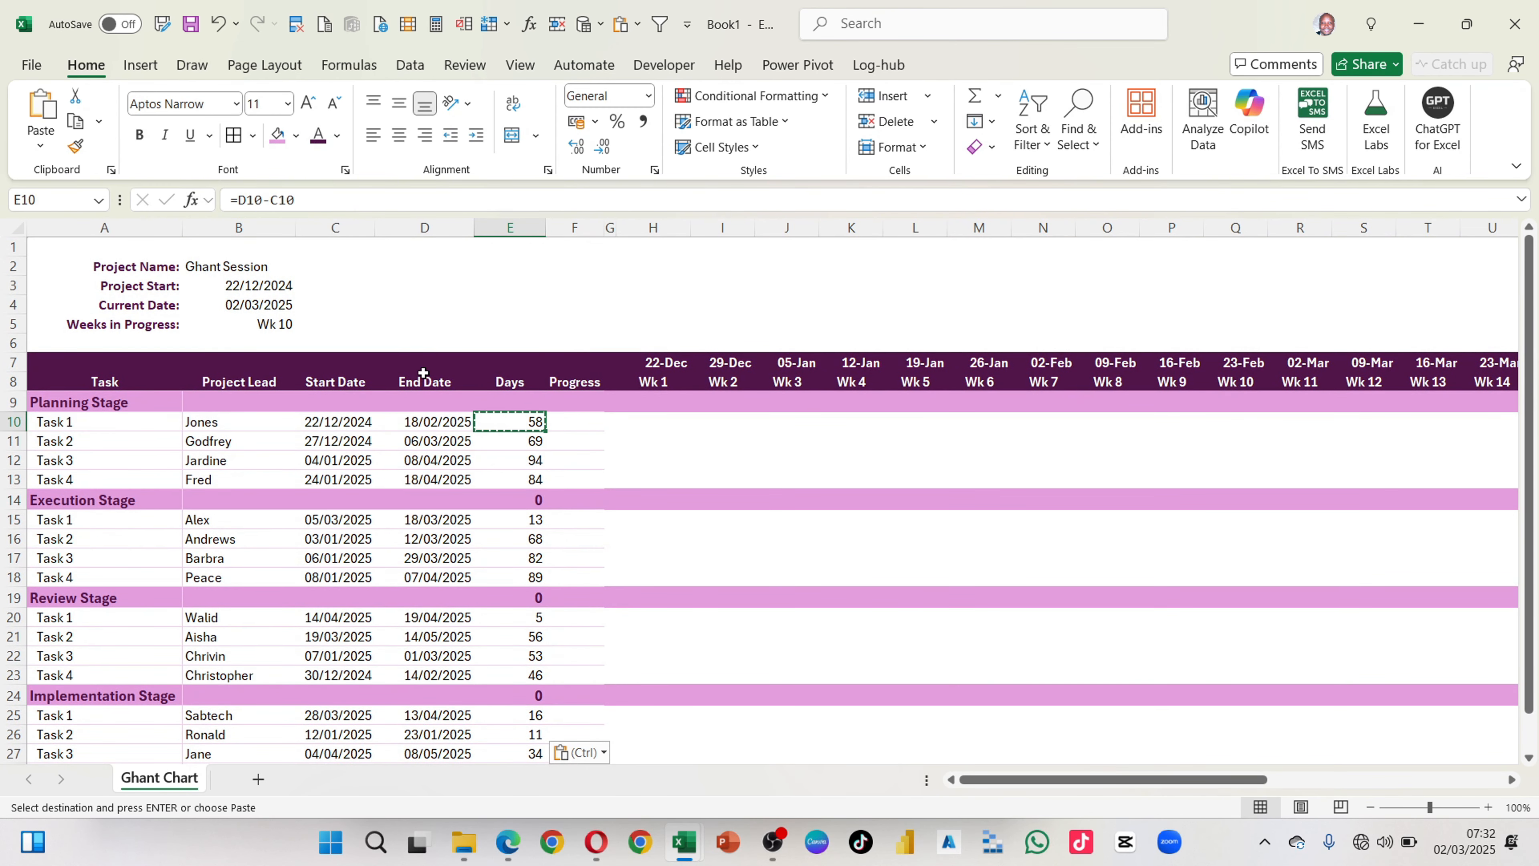
left_click(237, 199)
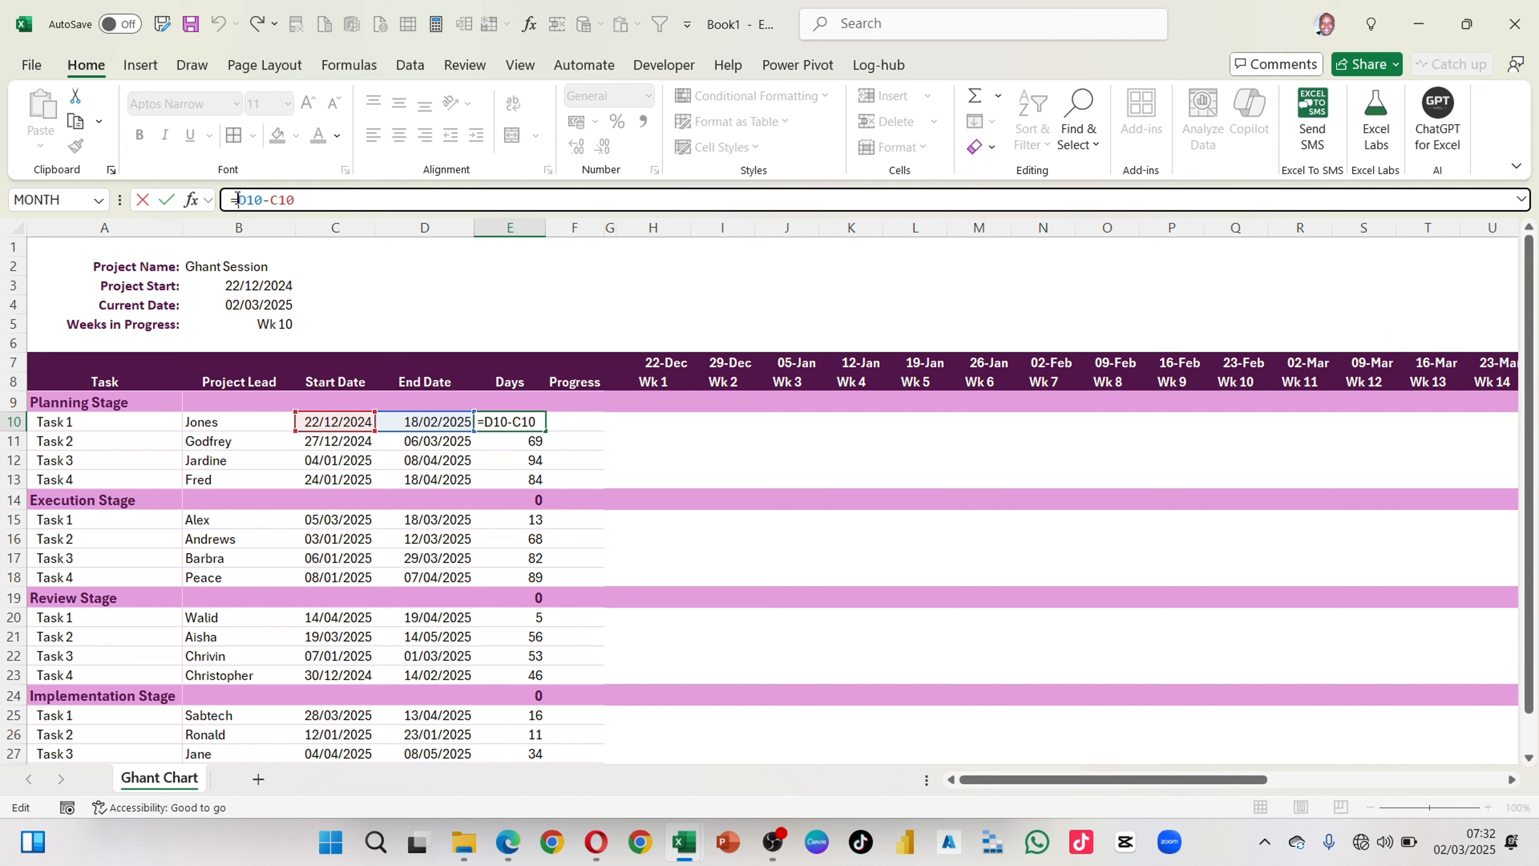
type("If")
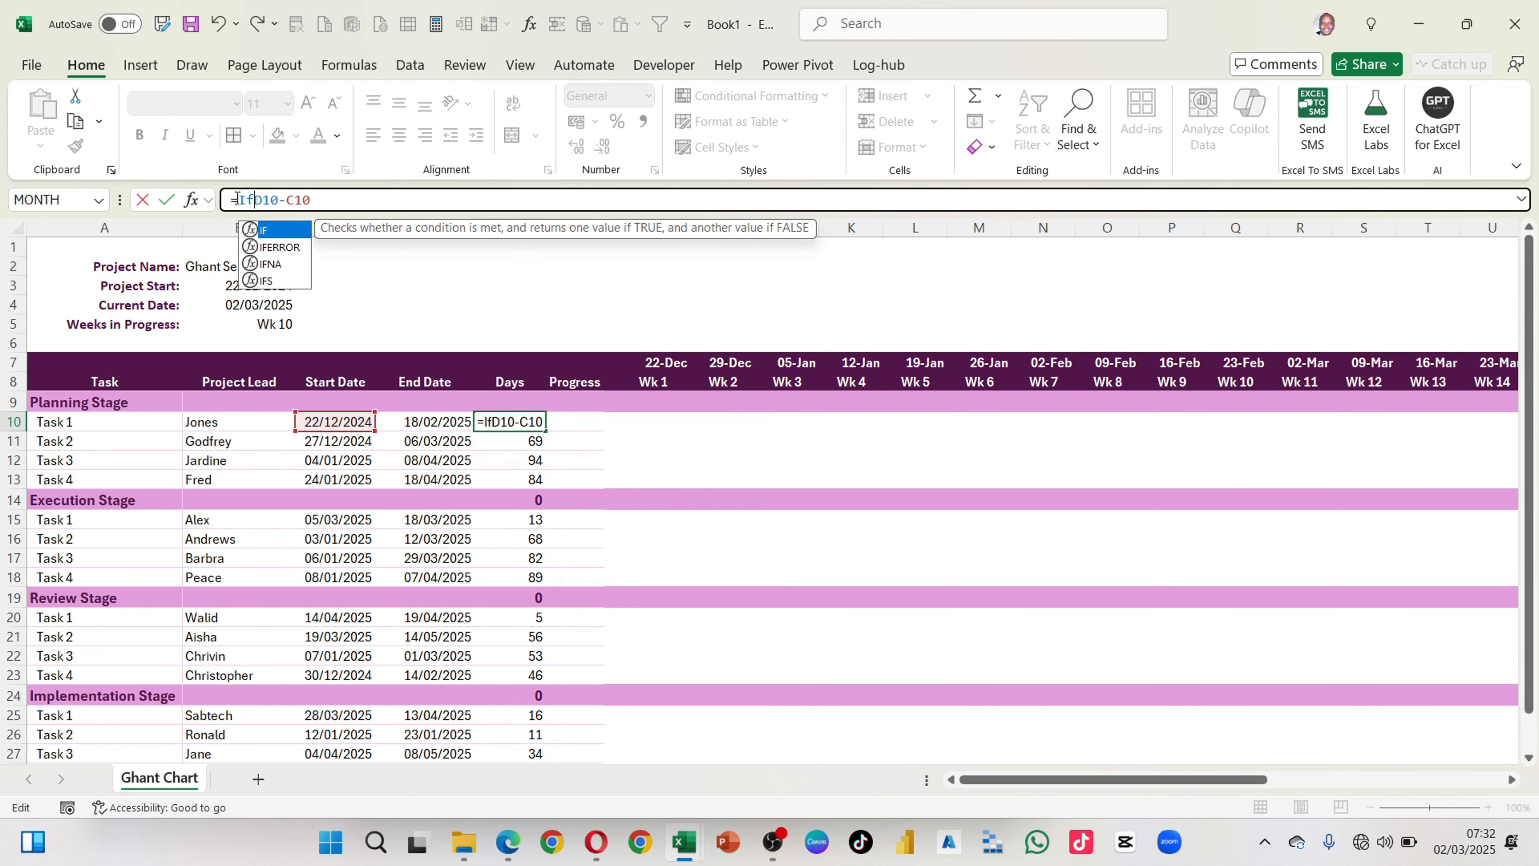
type("(")
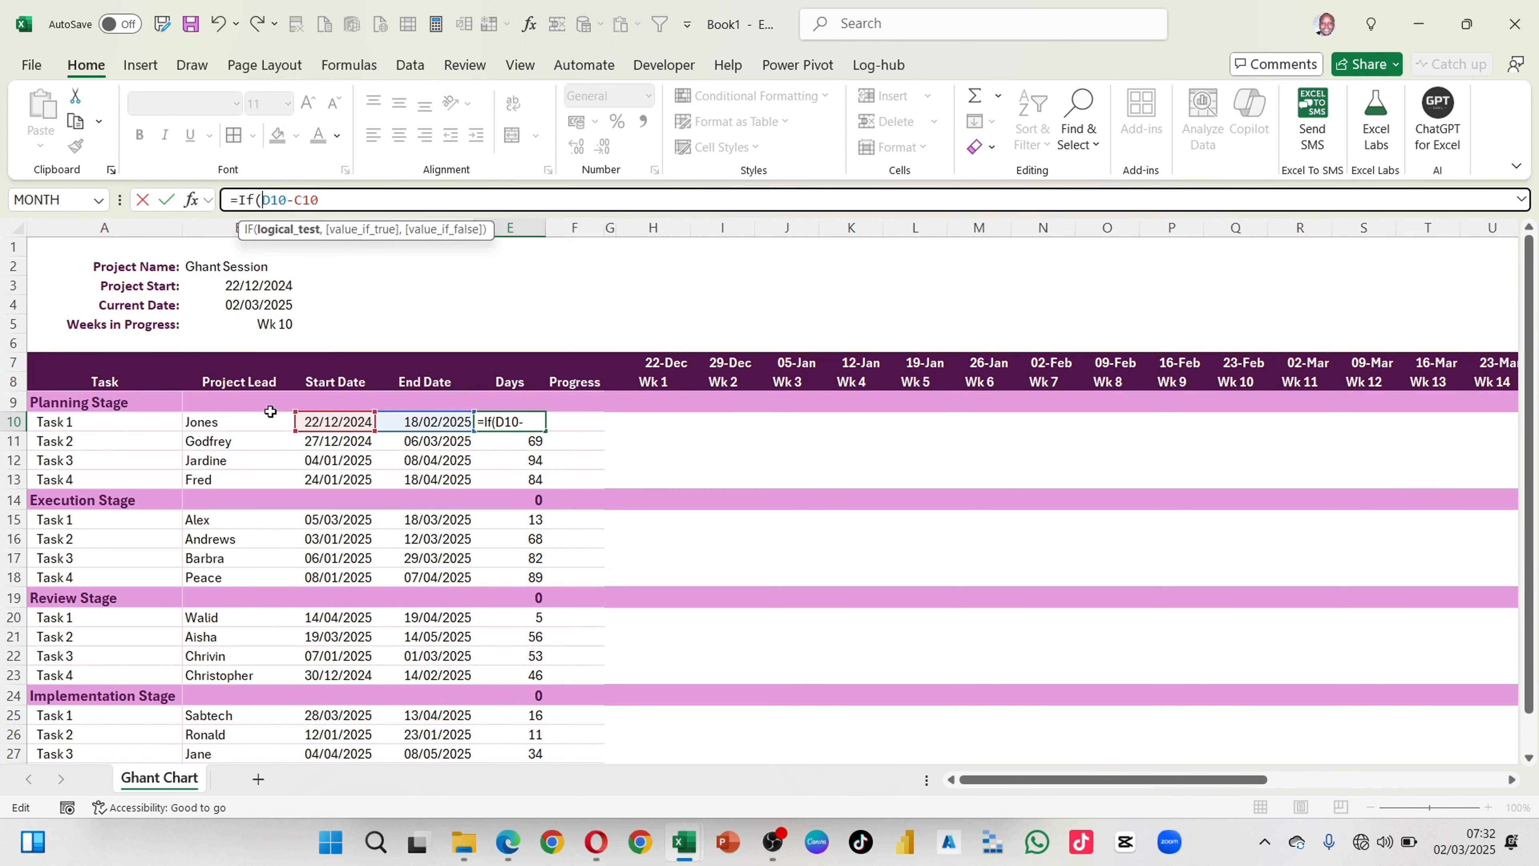
left_click(318, 423)
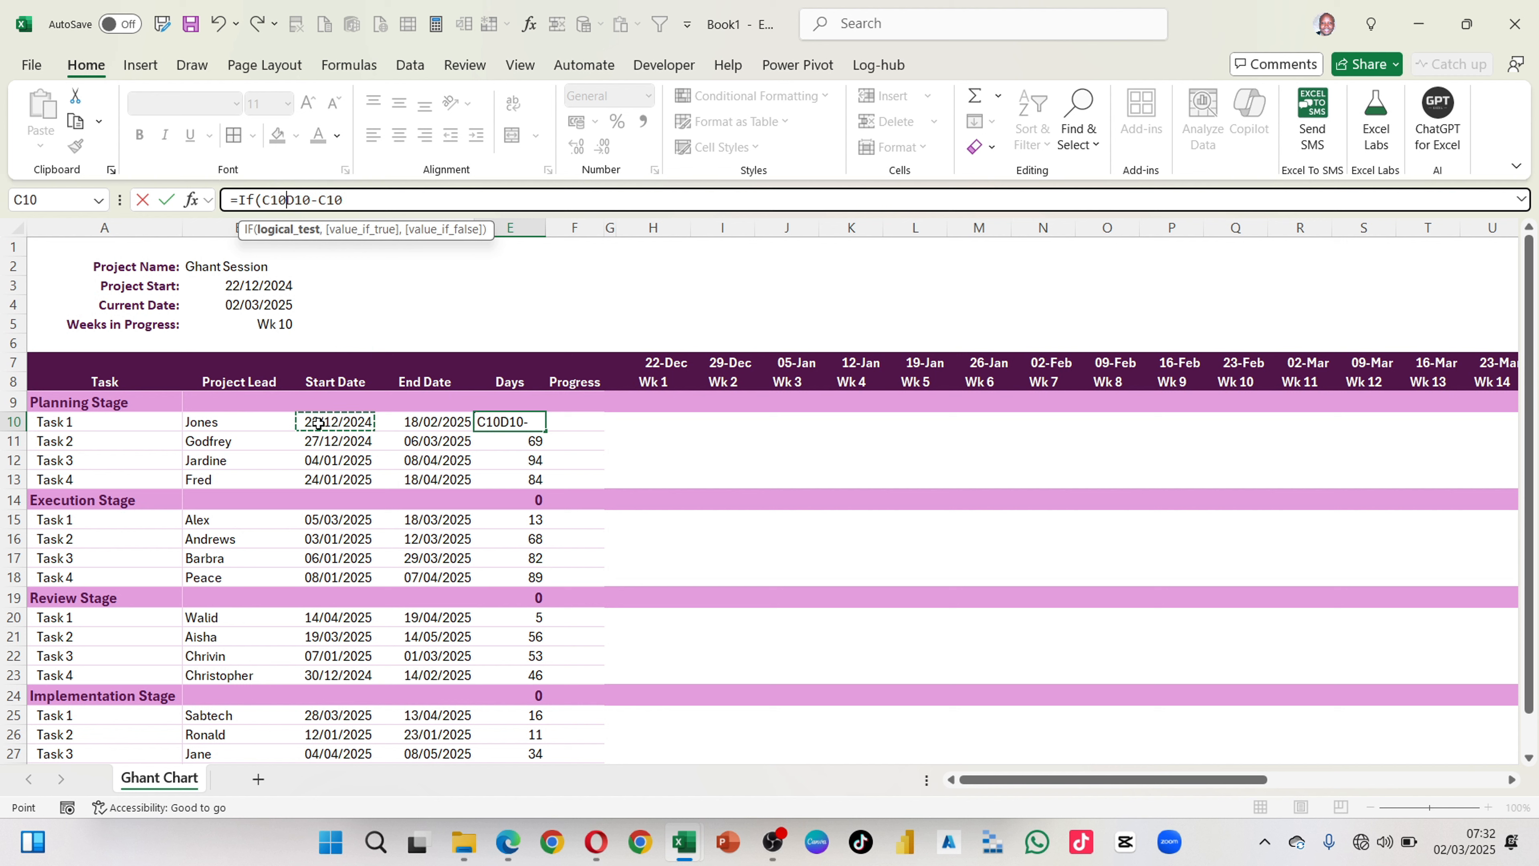
type("=")
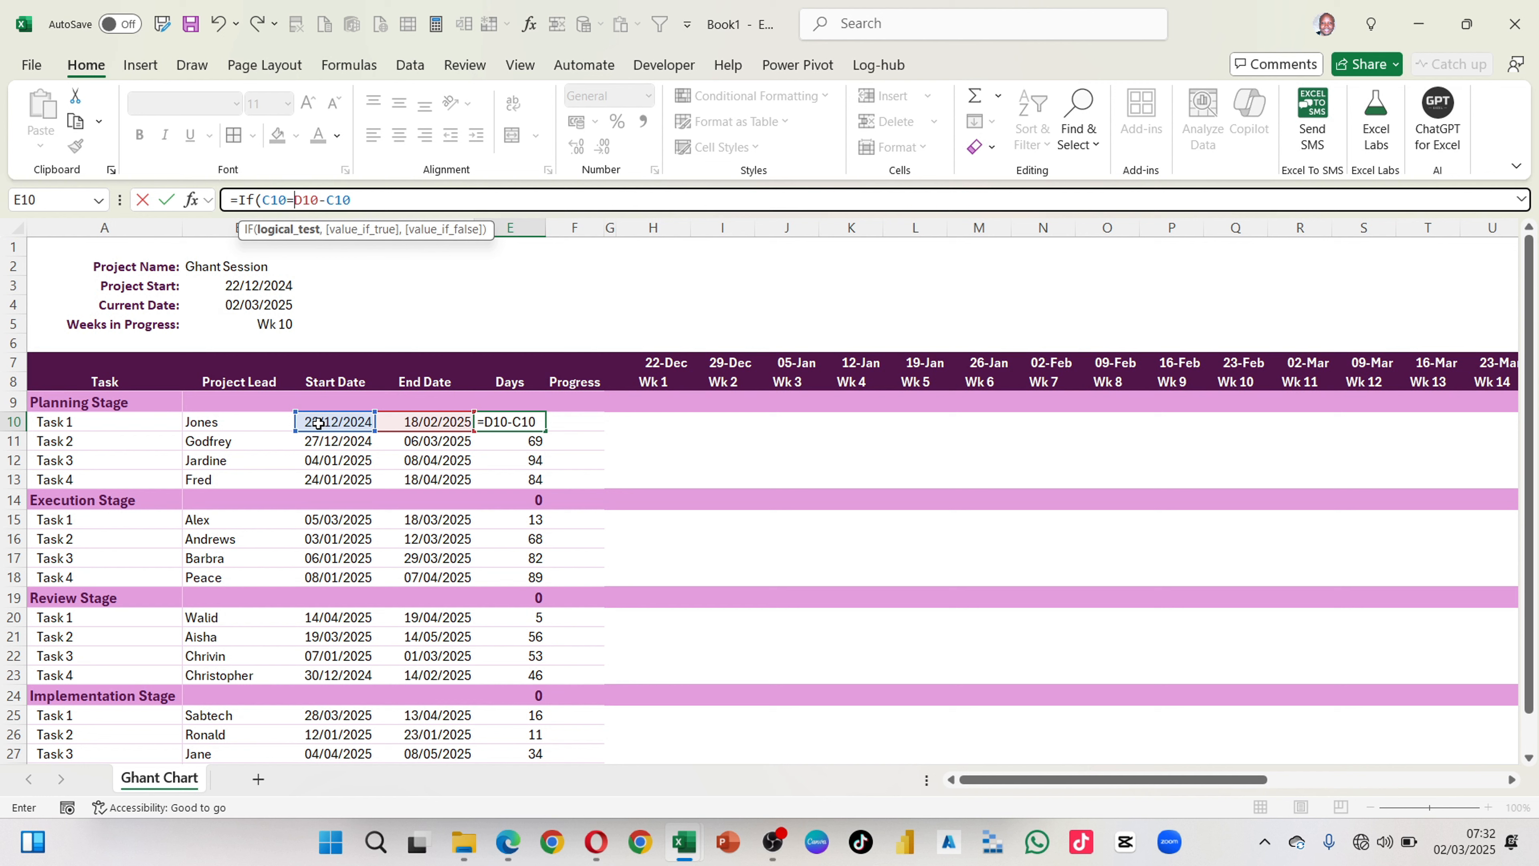
type("\"\"")
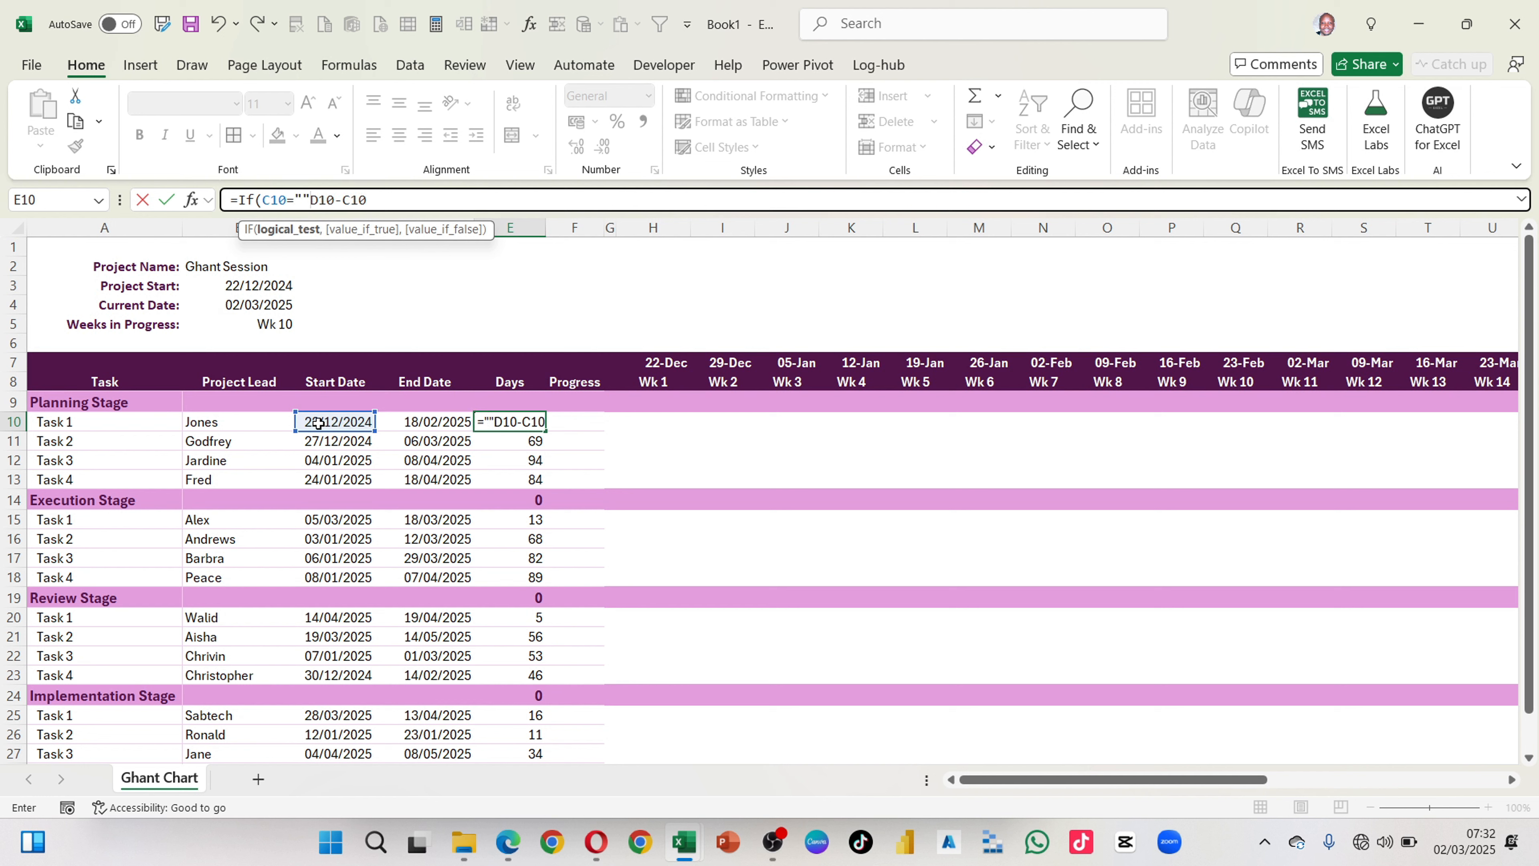
type(",")
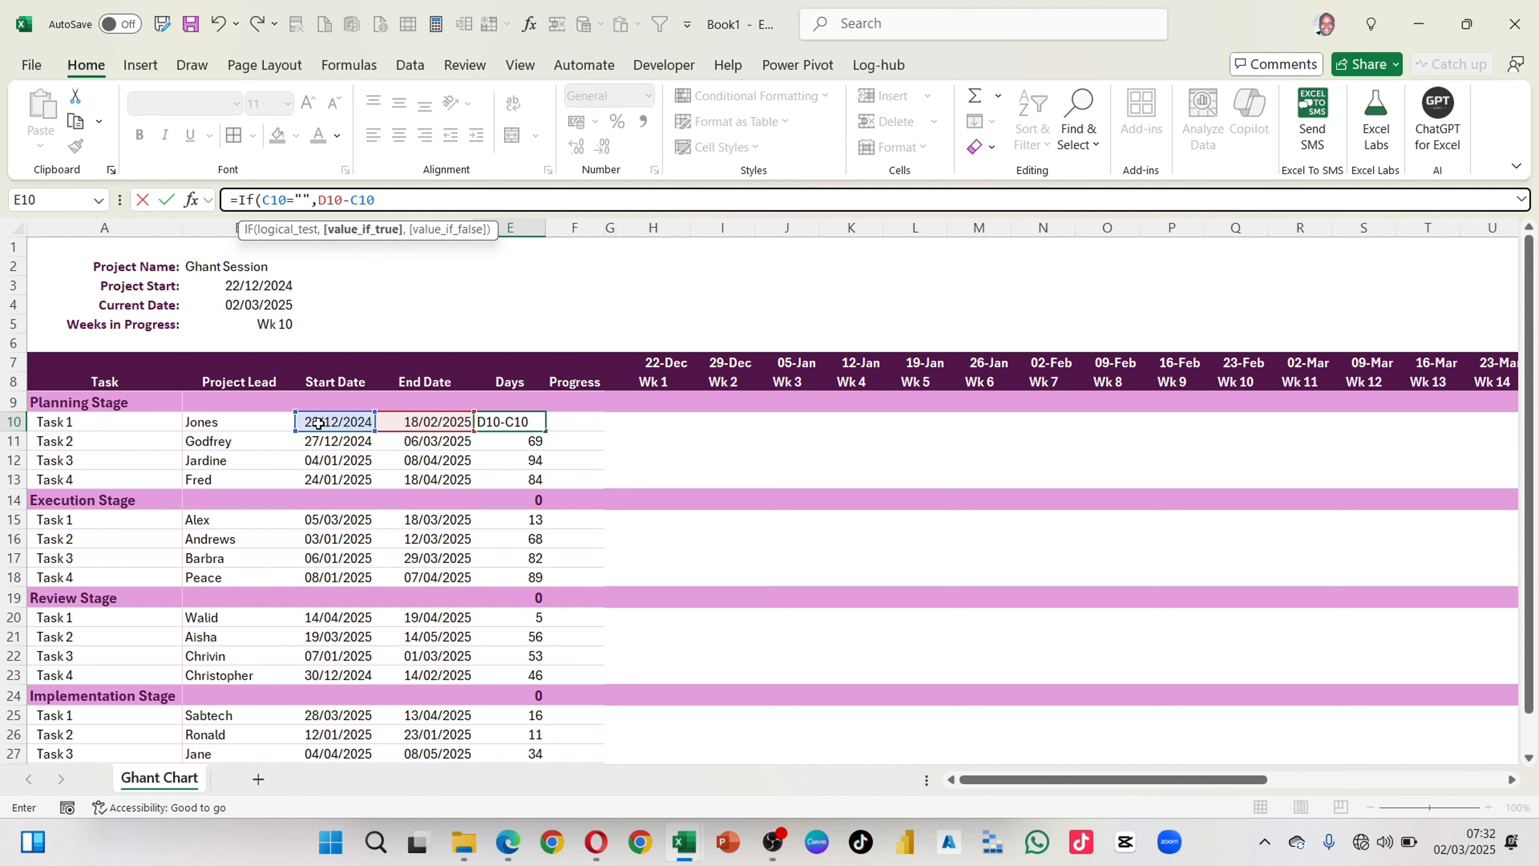
type("\"")
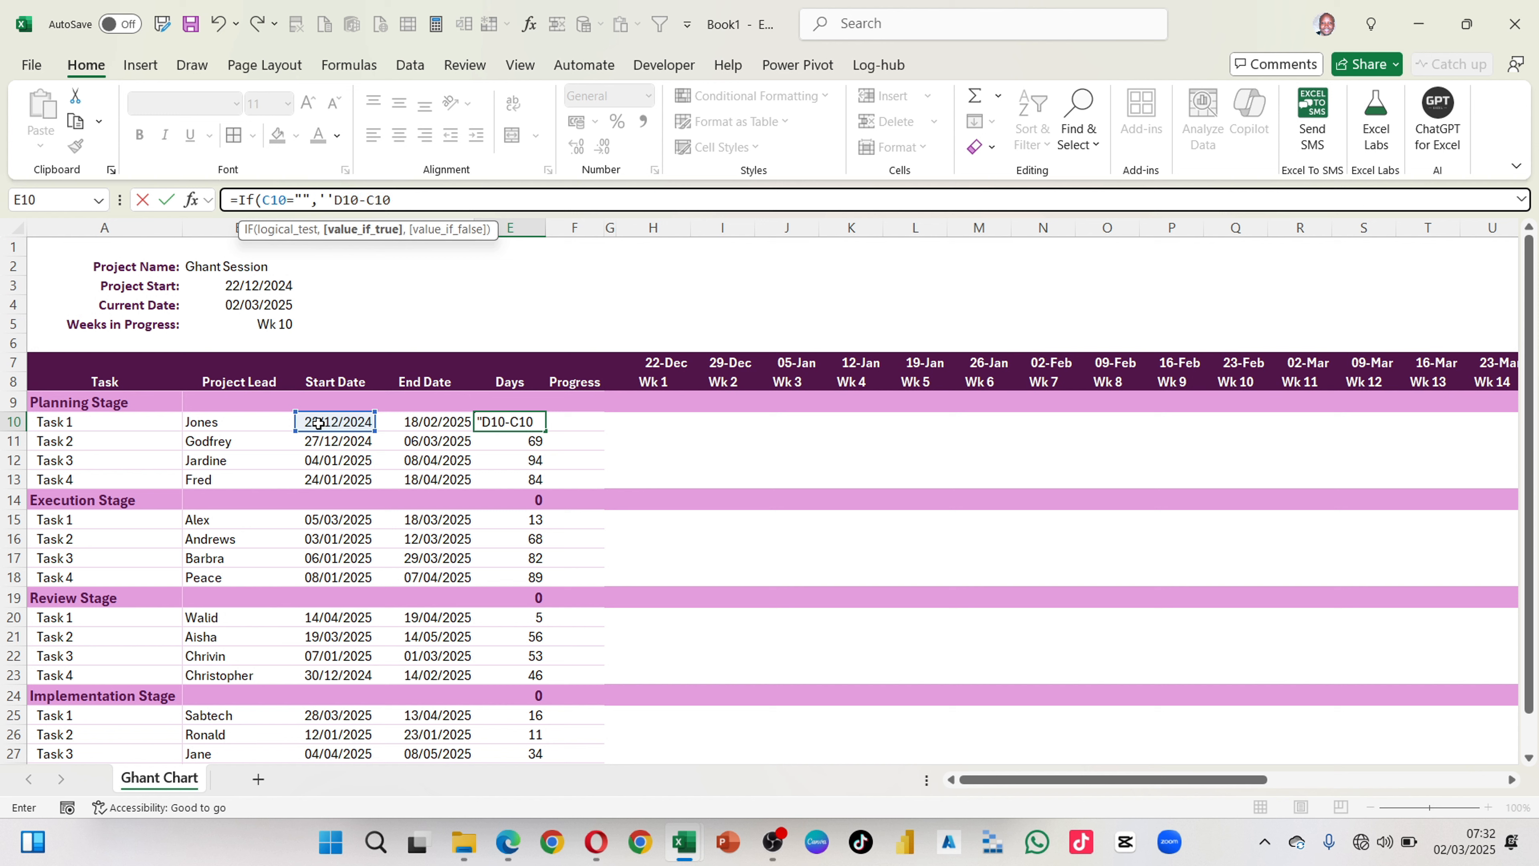
key("BackSpace")
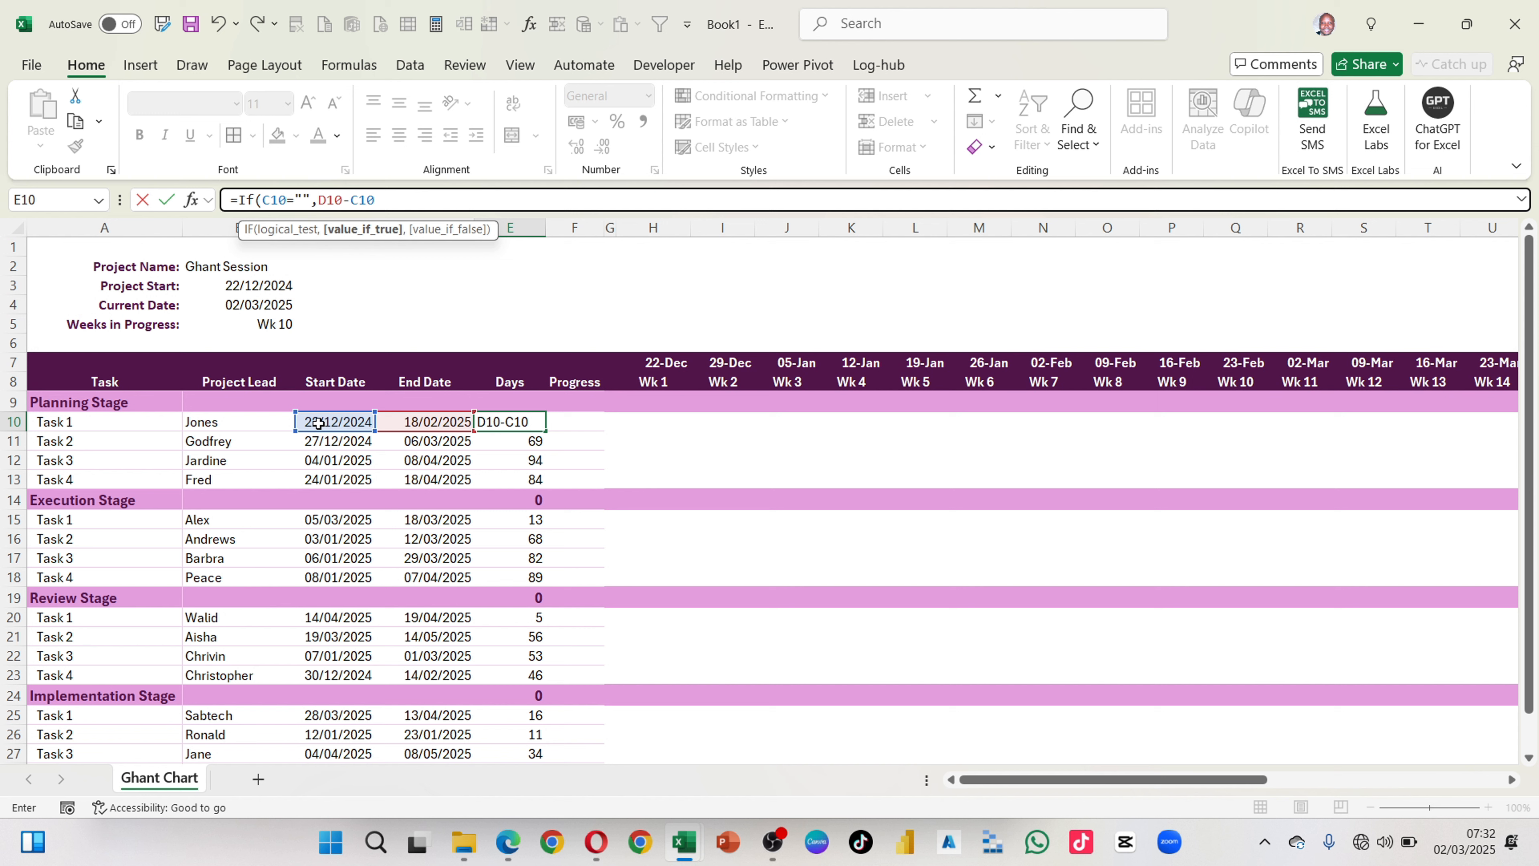
type("\"\"")
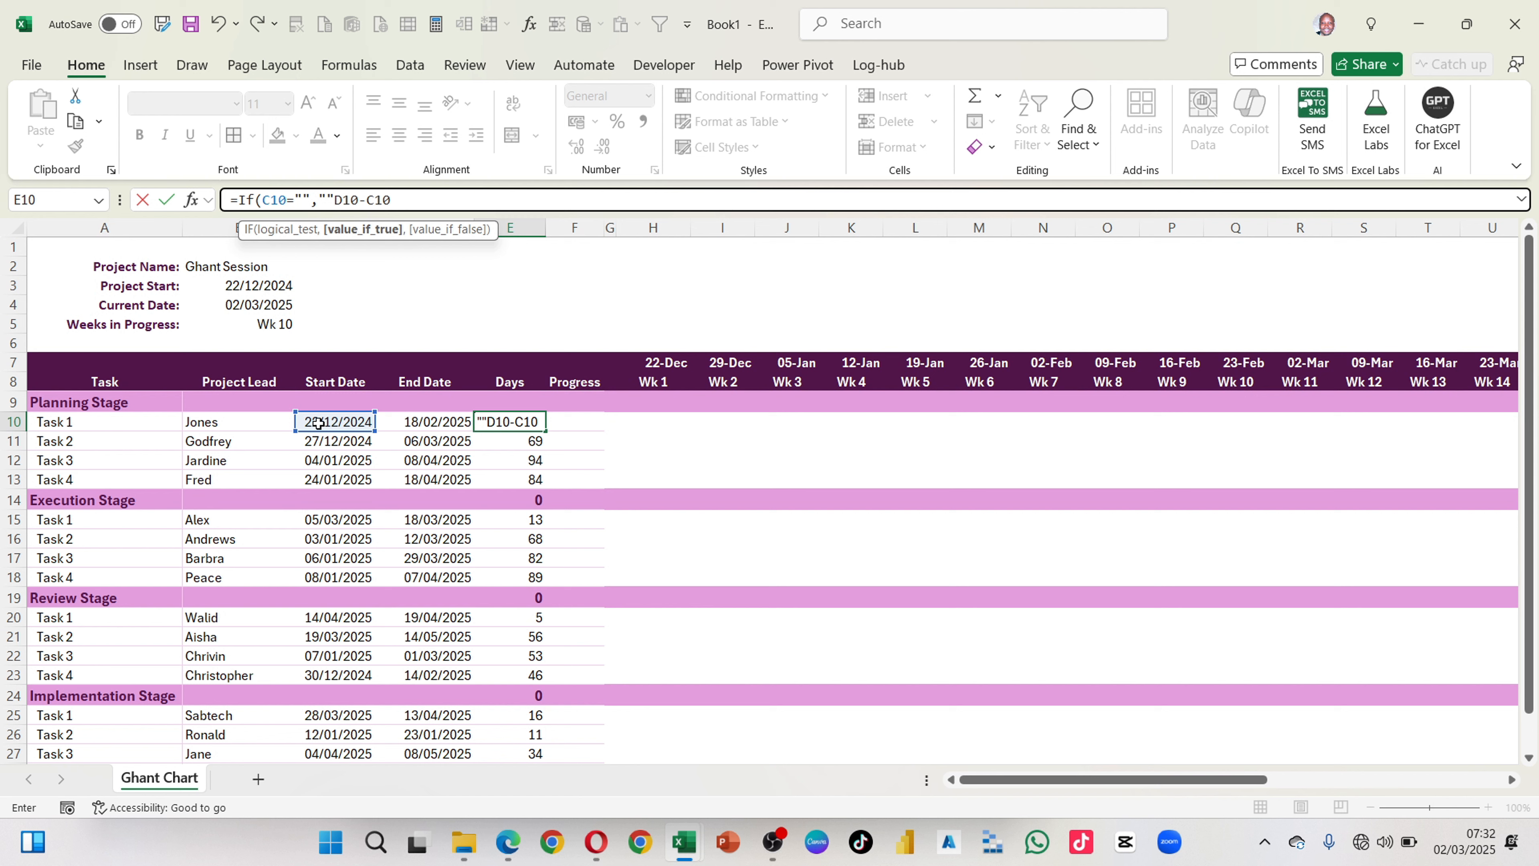
type(",")
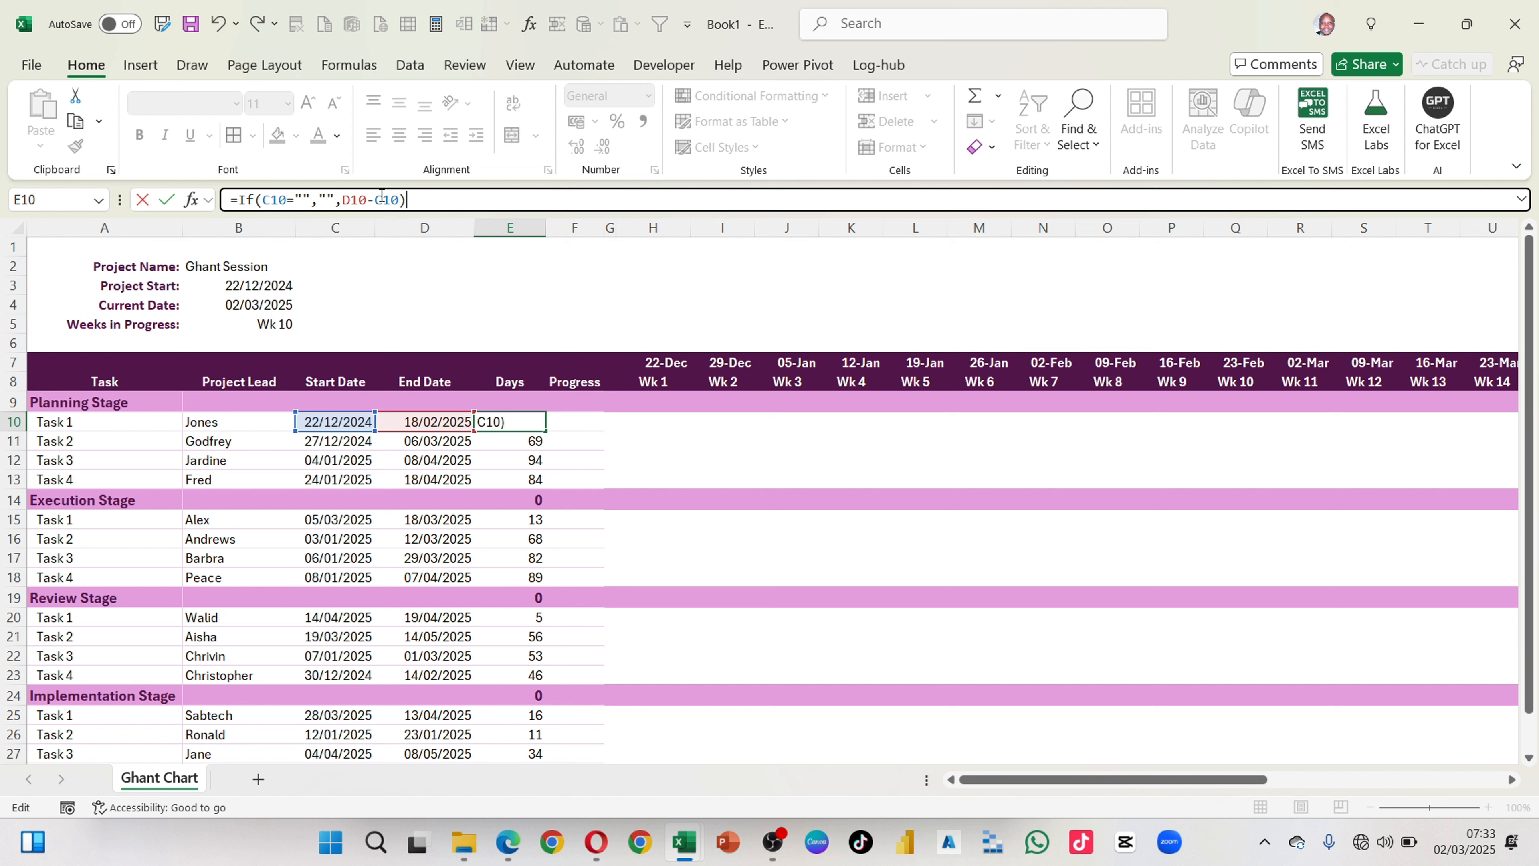
key("Return")
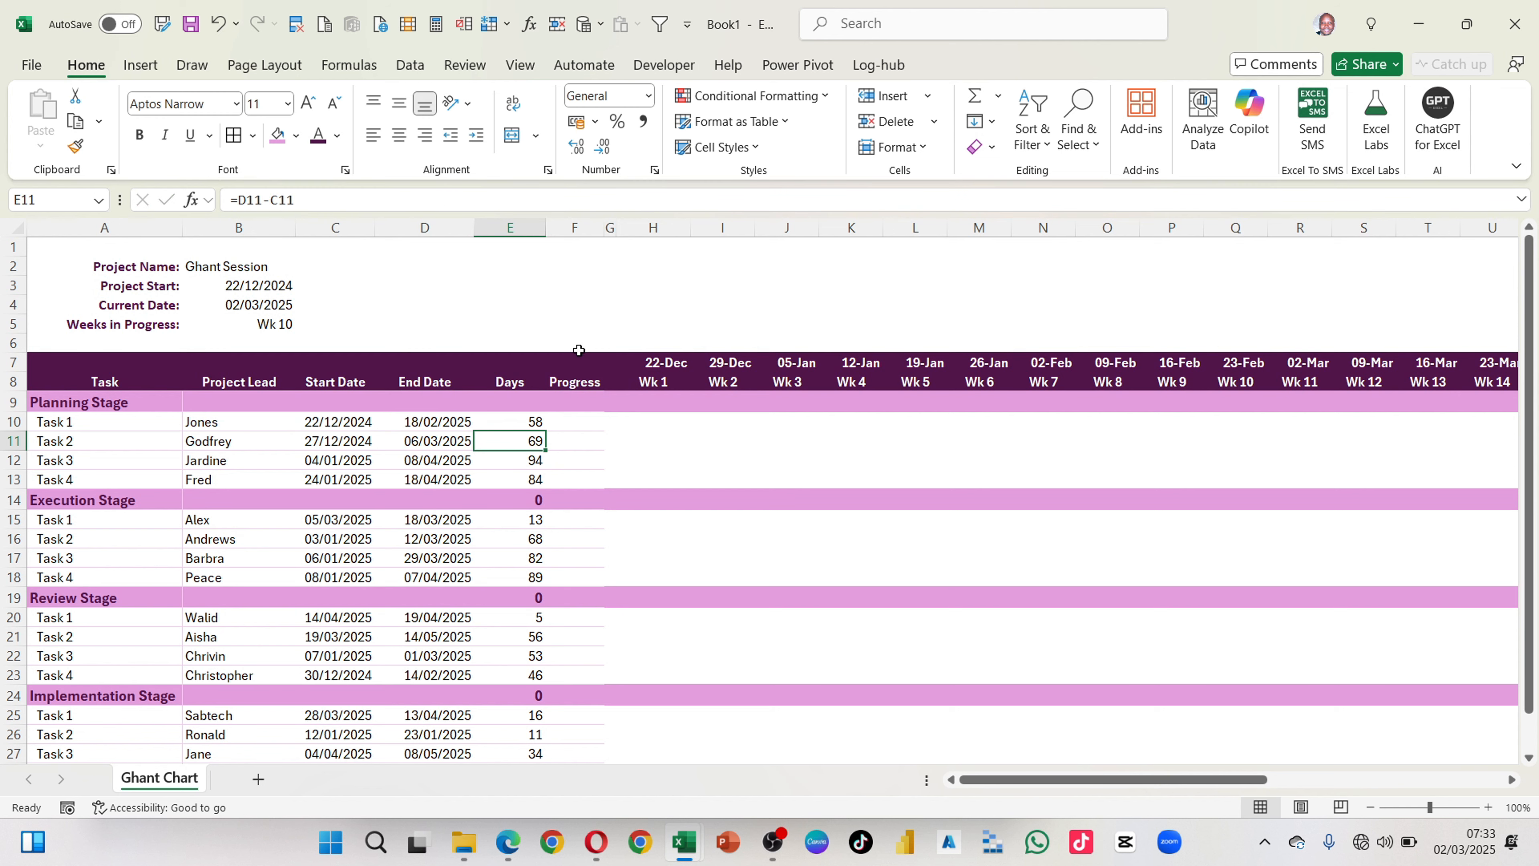
Step: Copy E10 and paste only its IF formula into E10:E28, checking it in an Implementation Stage task and the Execution Stage header row
left_click(531, 423)
key("ctrl+c")
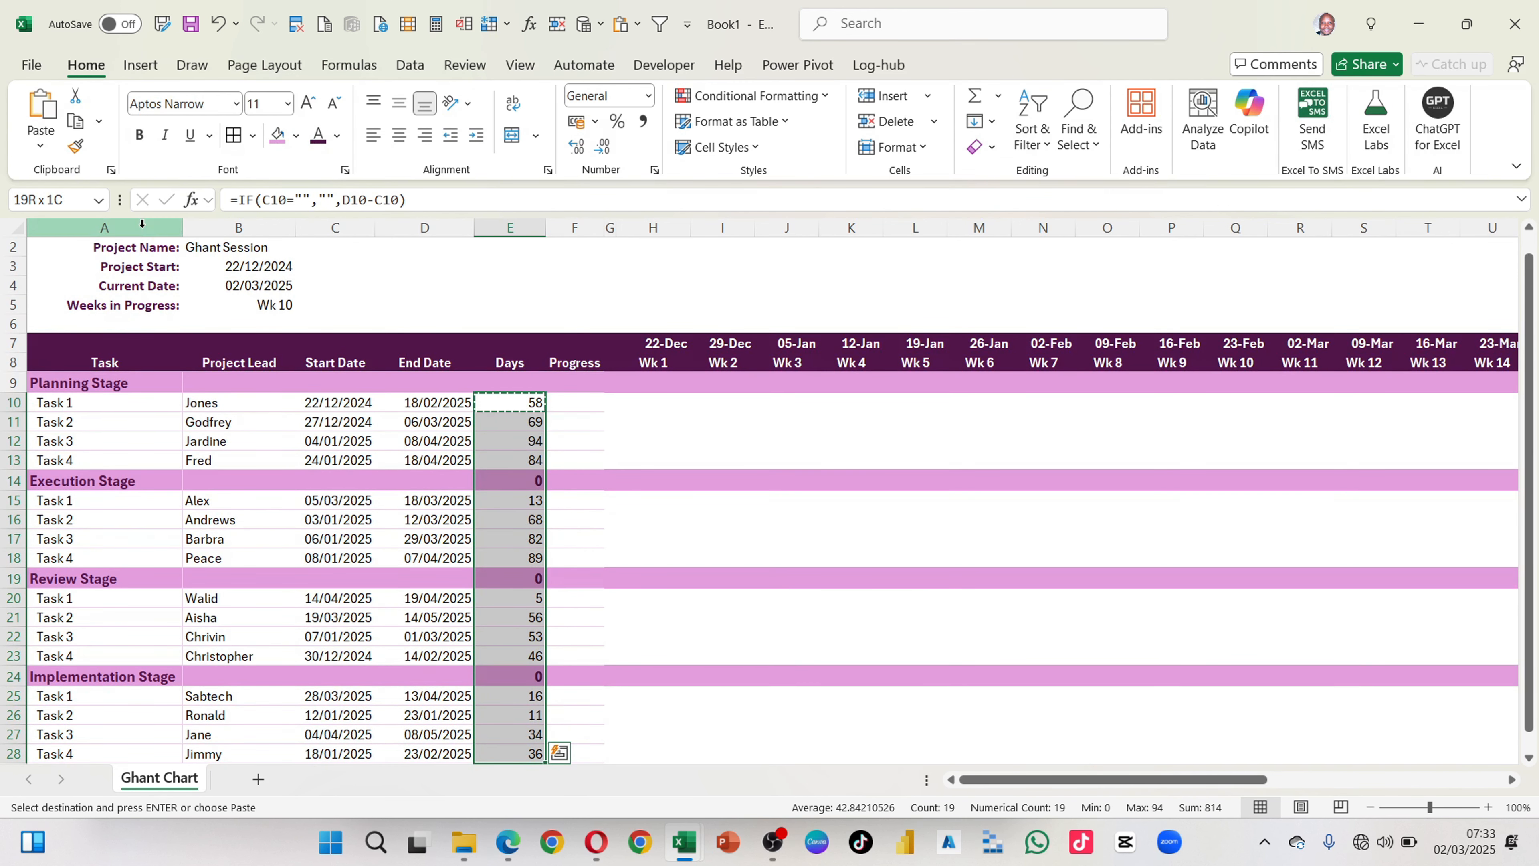
left_click(39, 148)
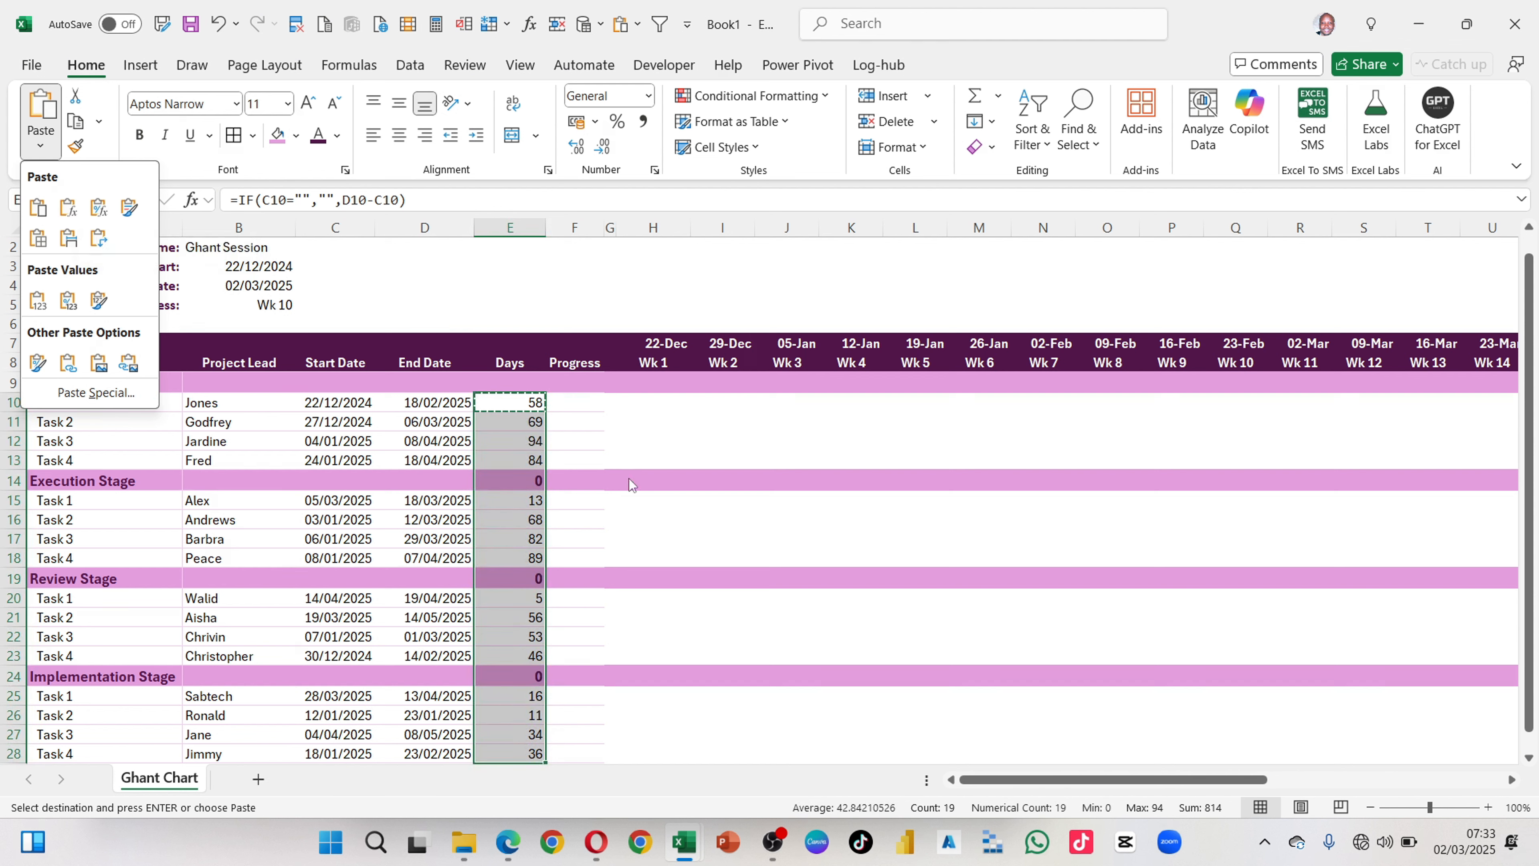
left_click(608, 487)
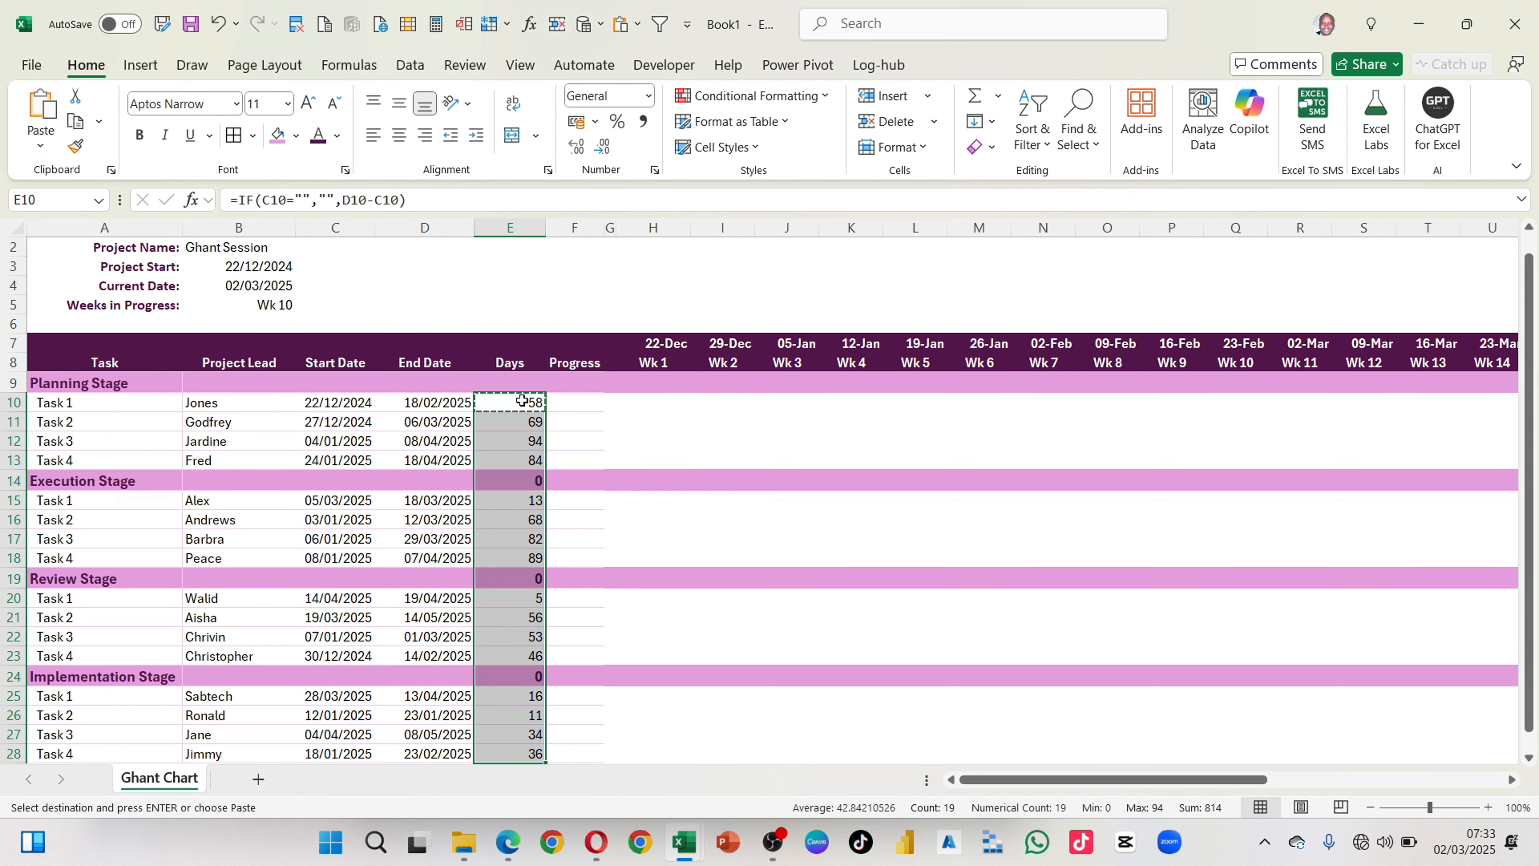
key("alt")
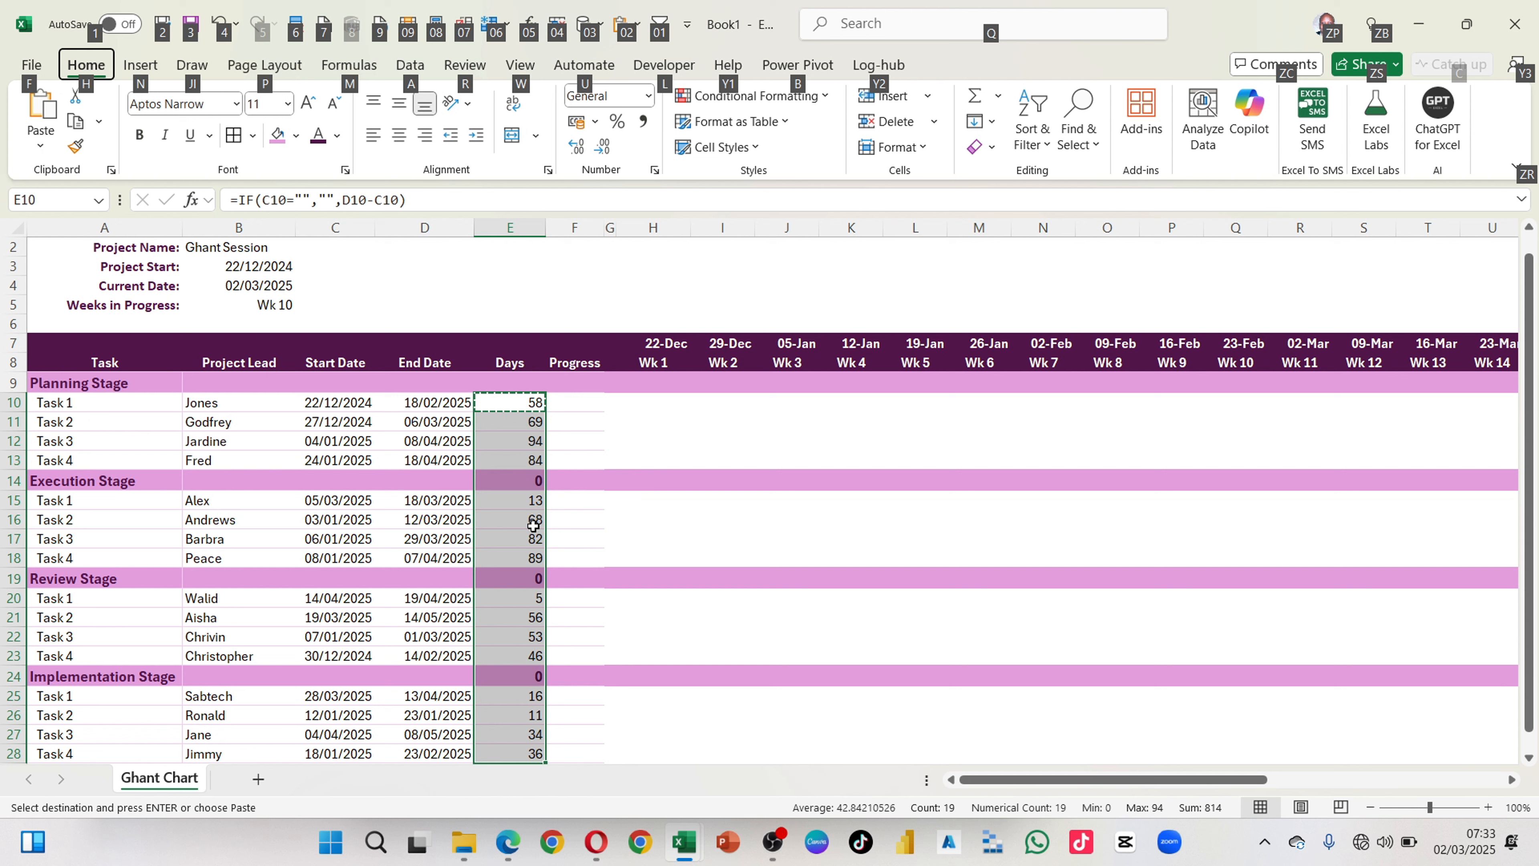
key("h")
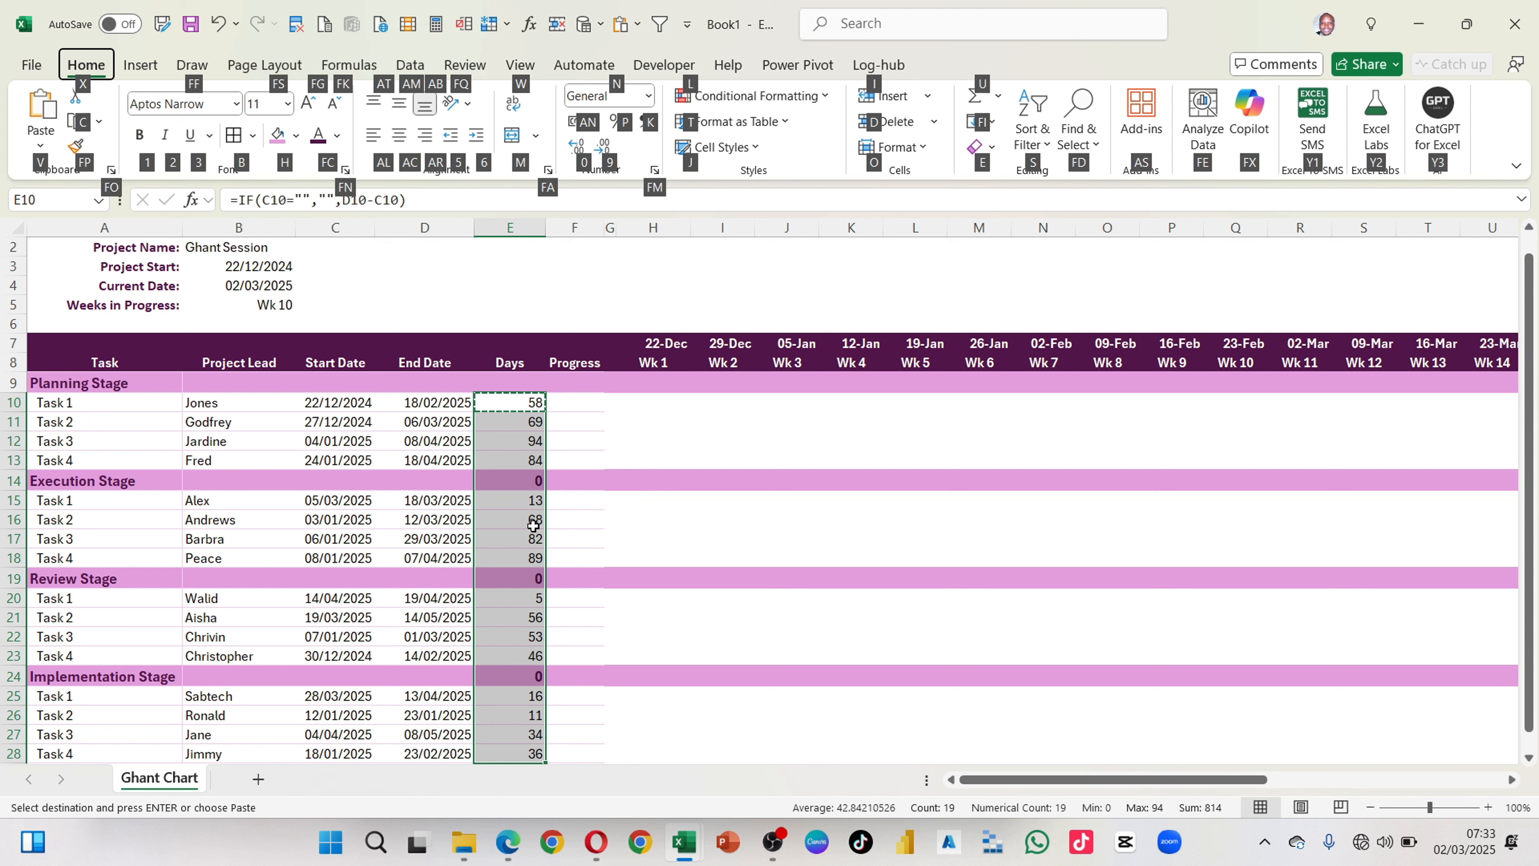
key("v")
key("f")
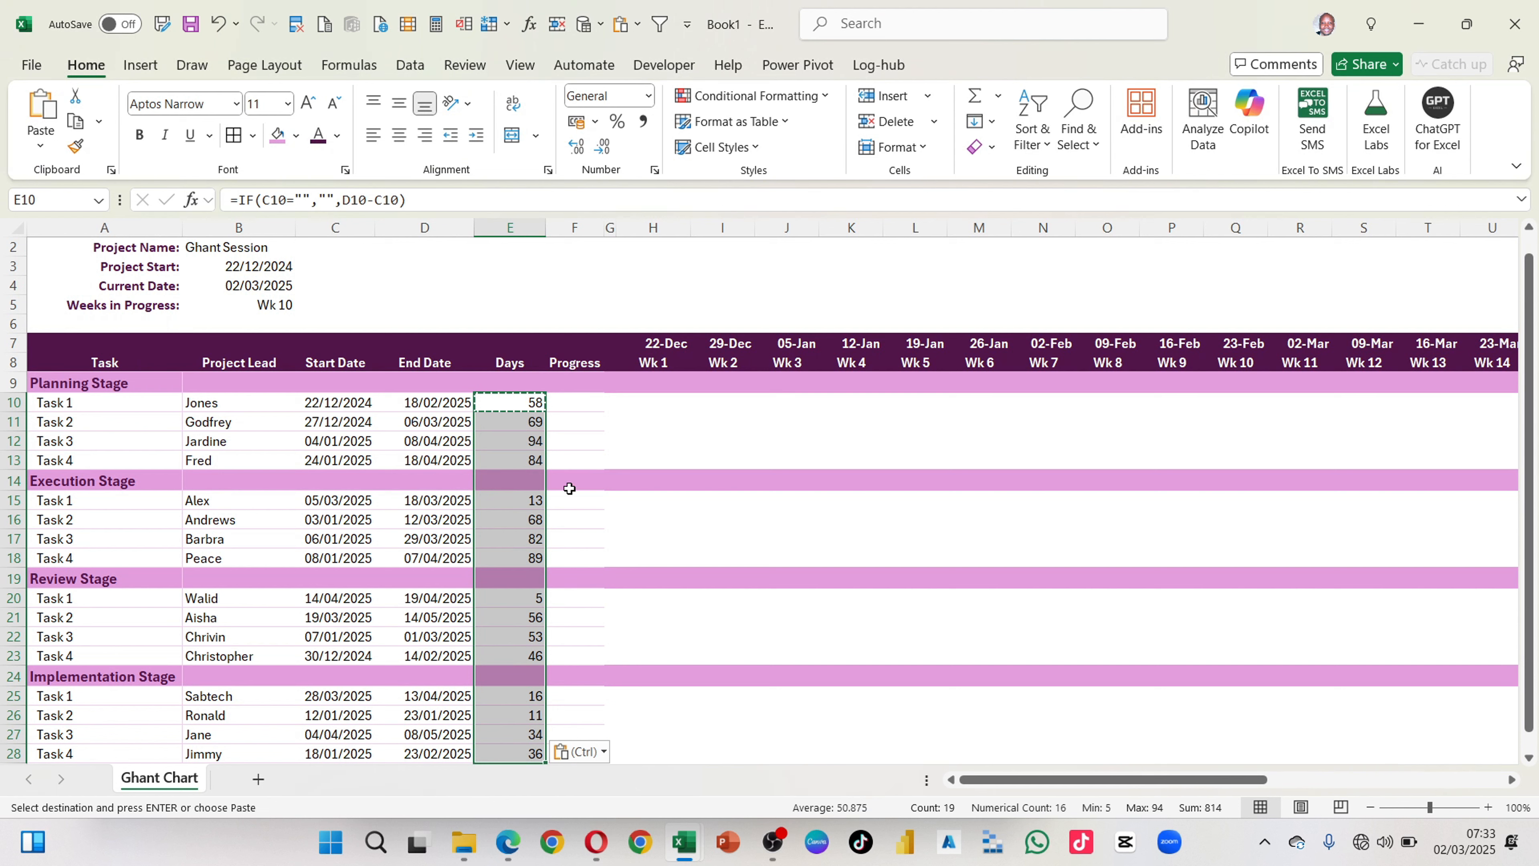
left_click(520, 694)
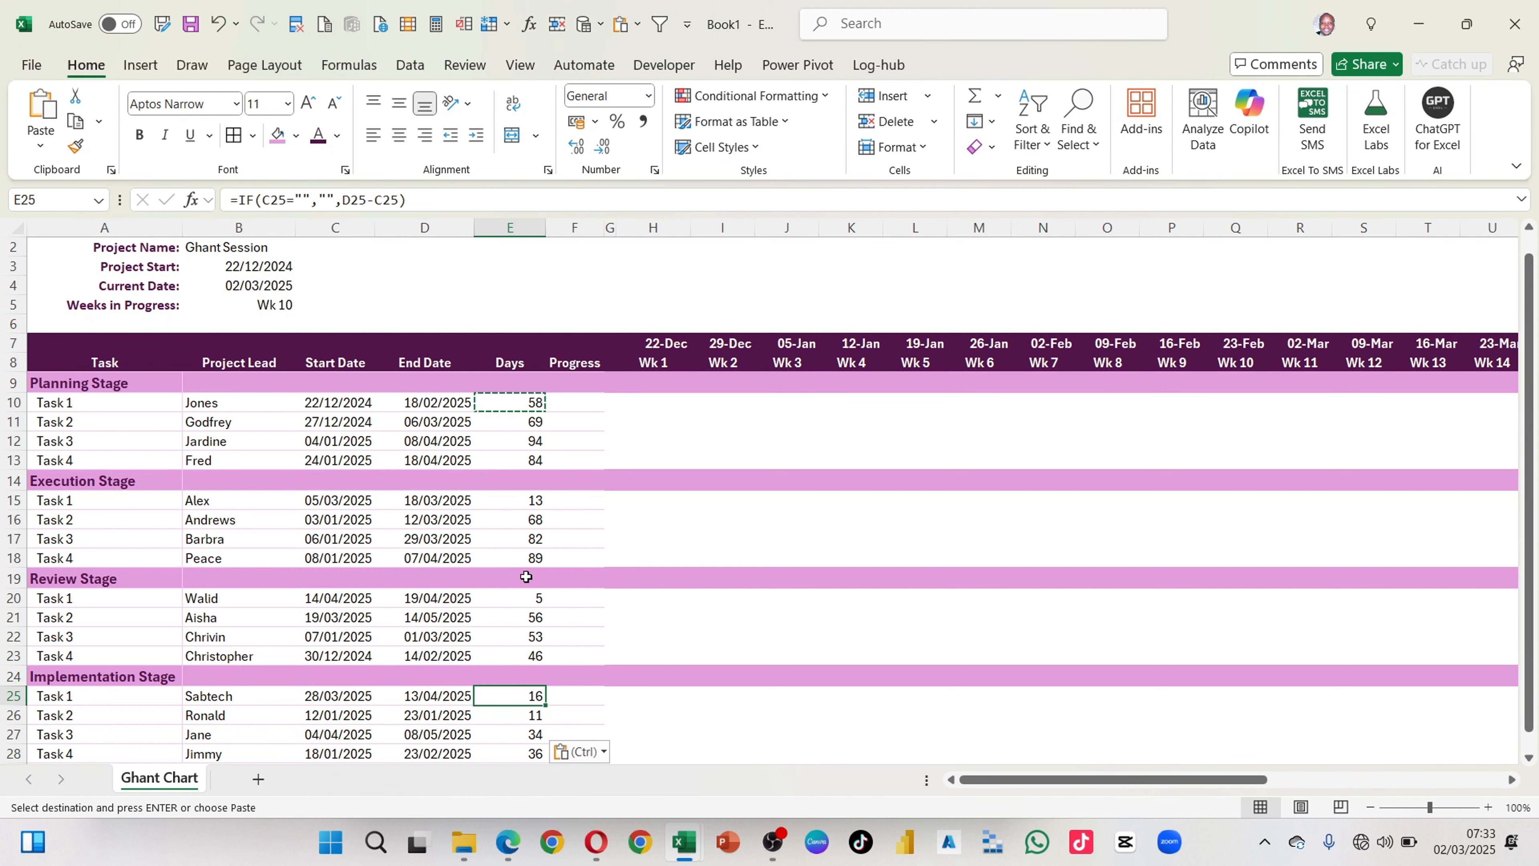
left_click(513, 484)
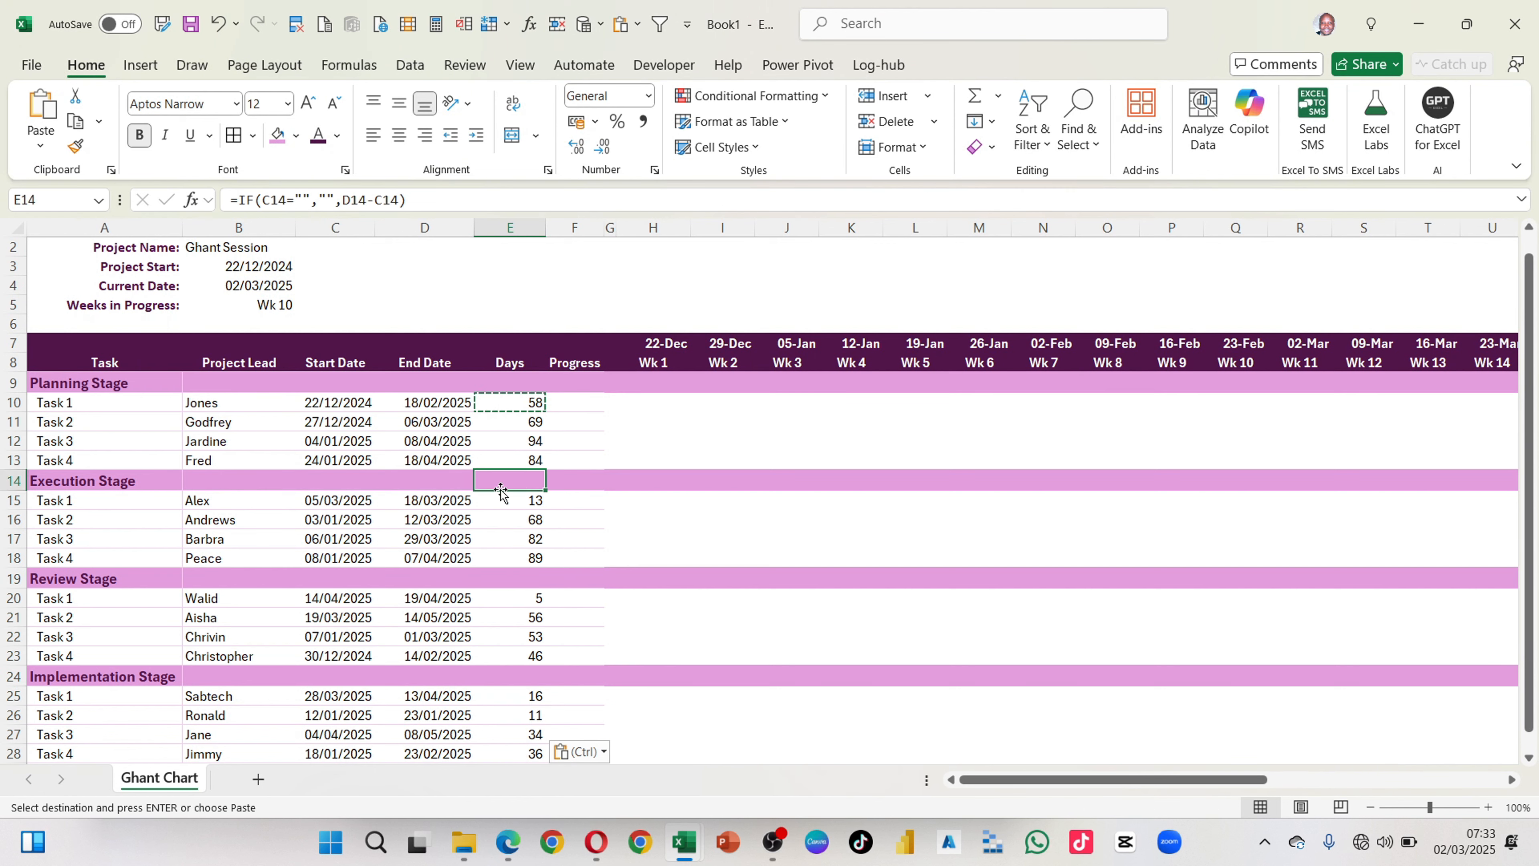
left_click(342, 477)
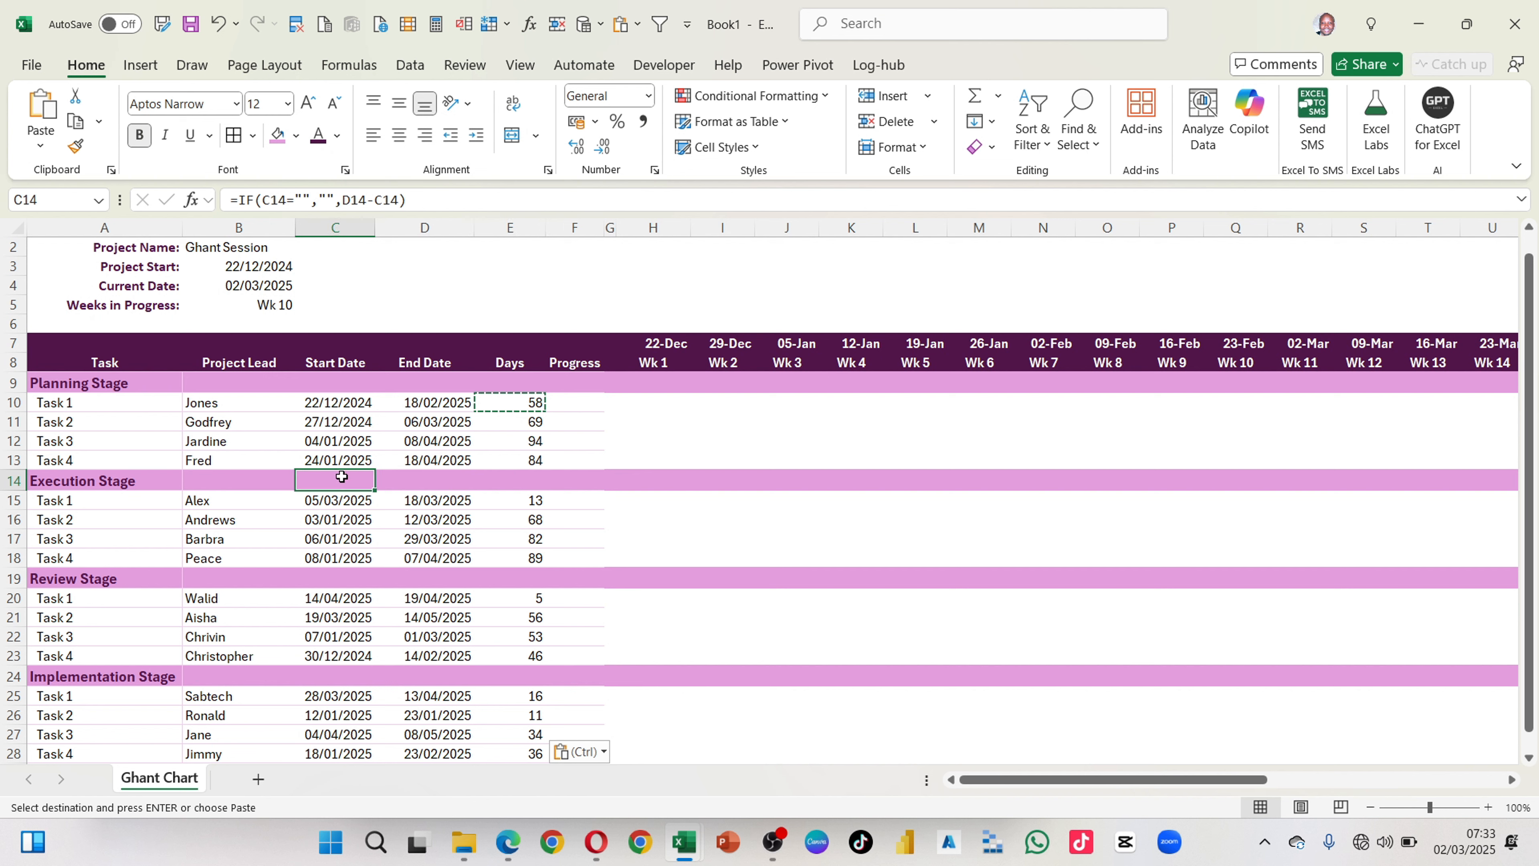
left_click(537, 475)
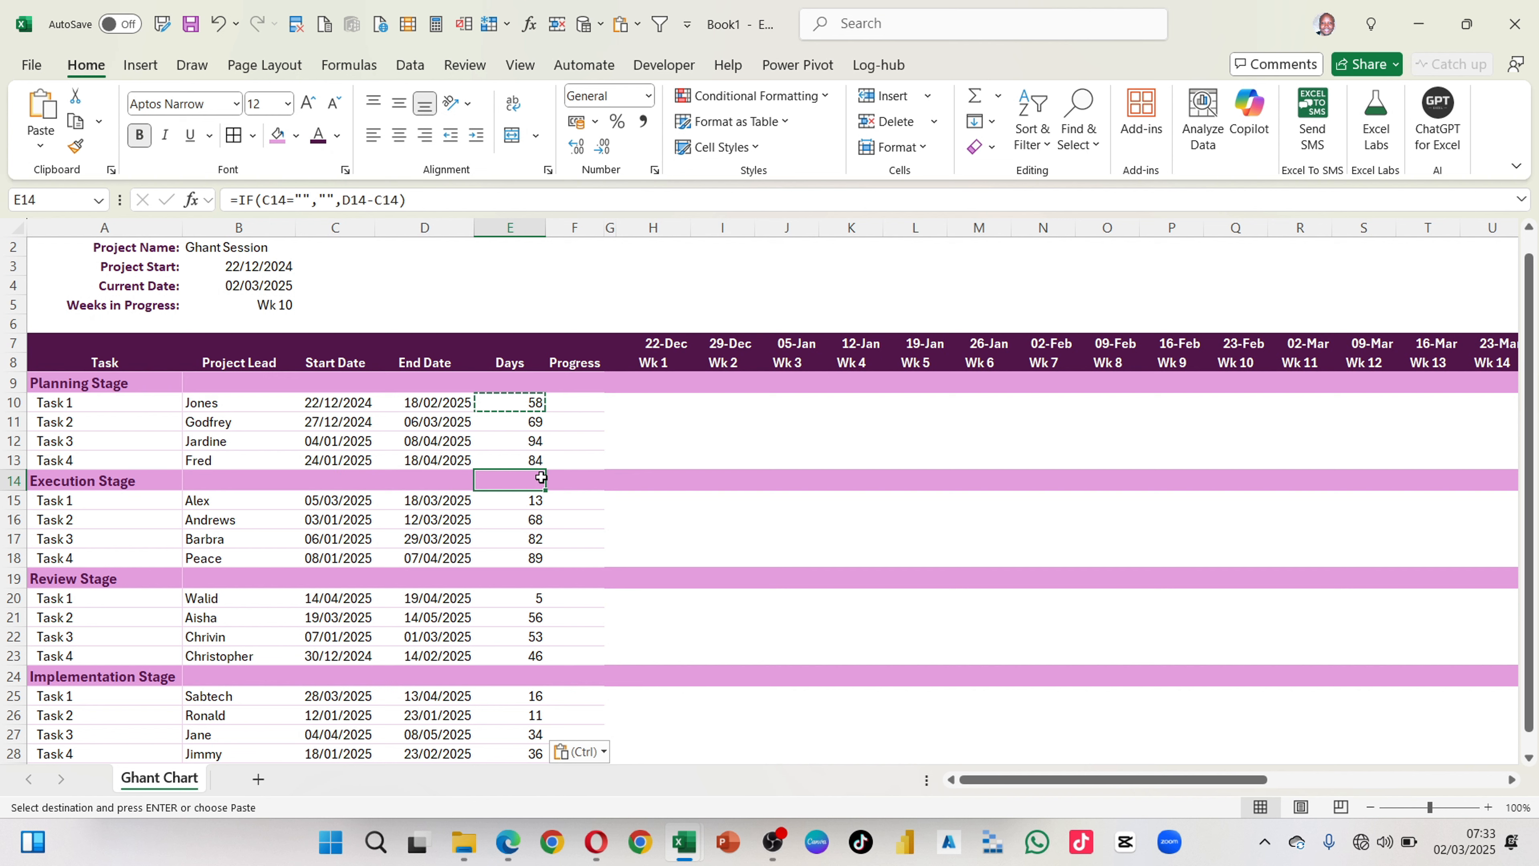
Step: Widen the Progress column slightly
left_click(600, 517)
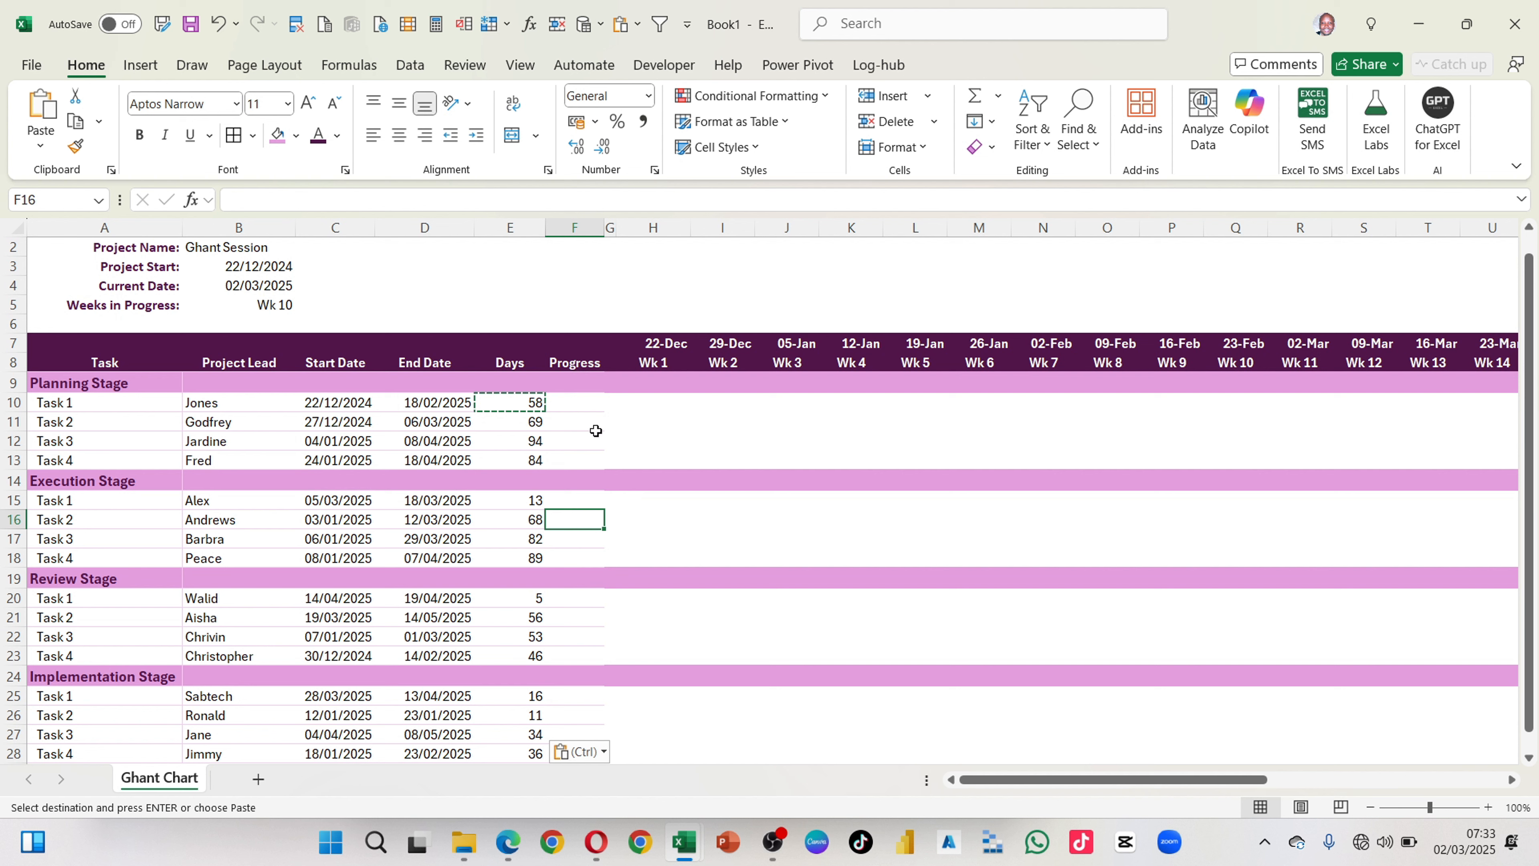
left_click(583, 401)
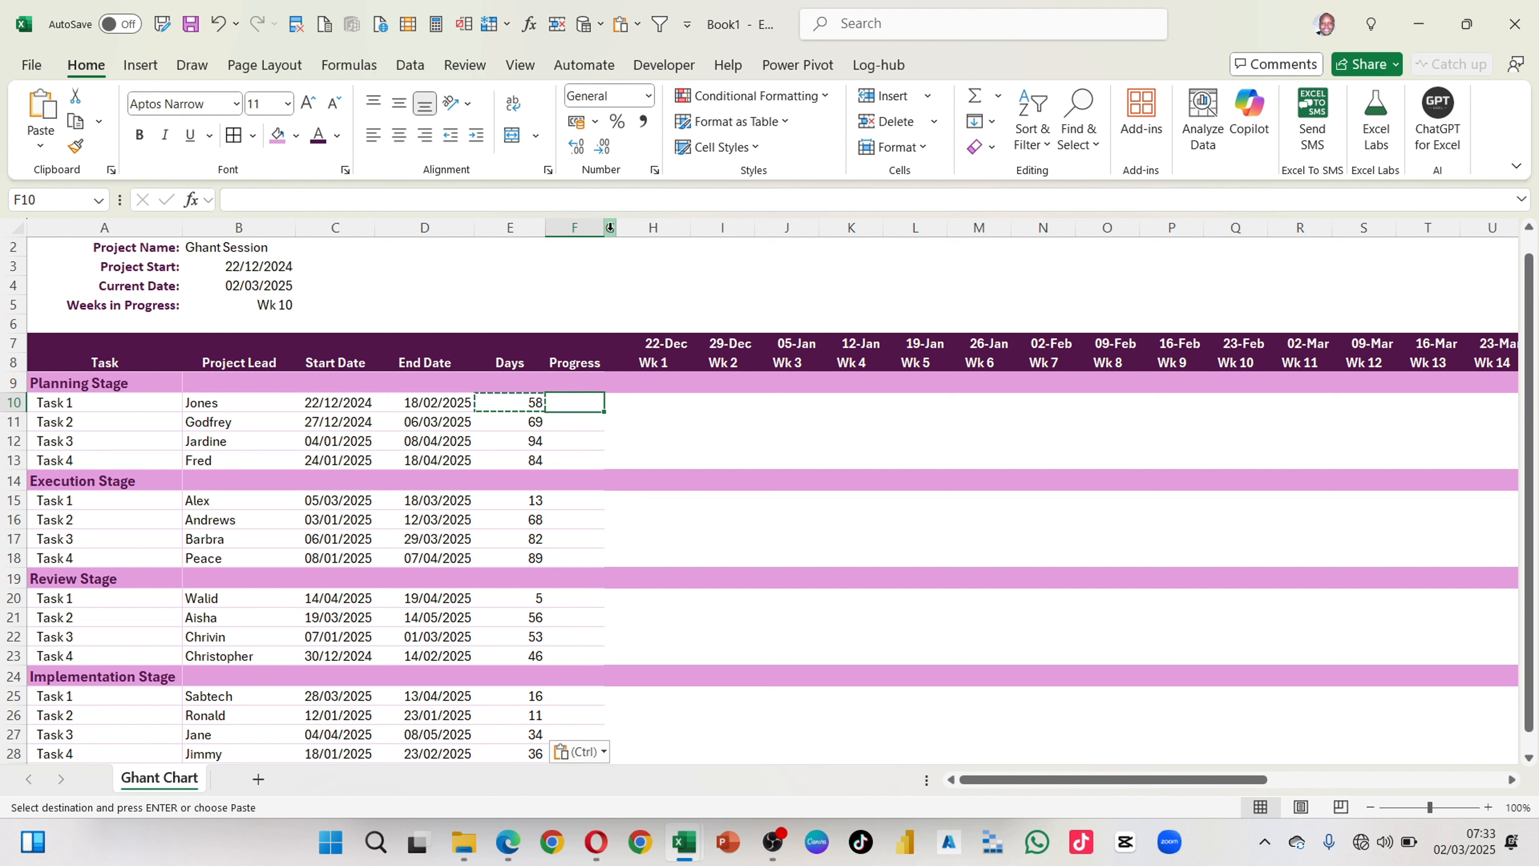
left_click_drag(609, 227, 631, 230)
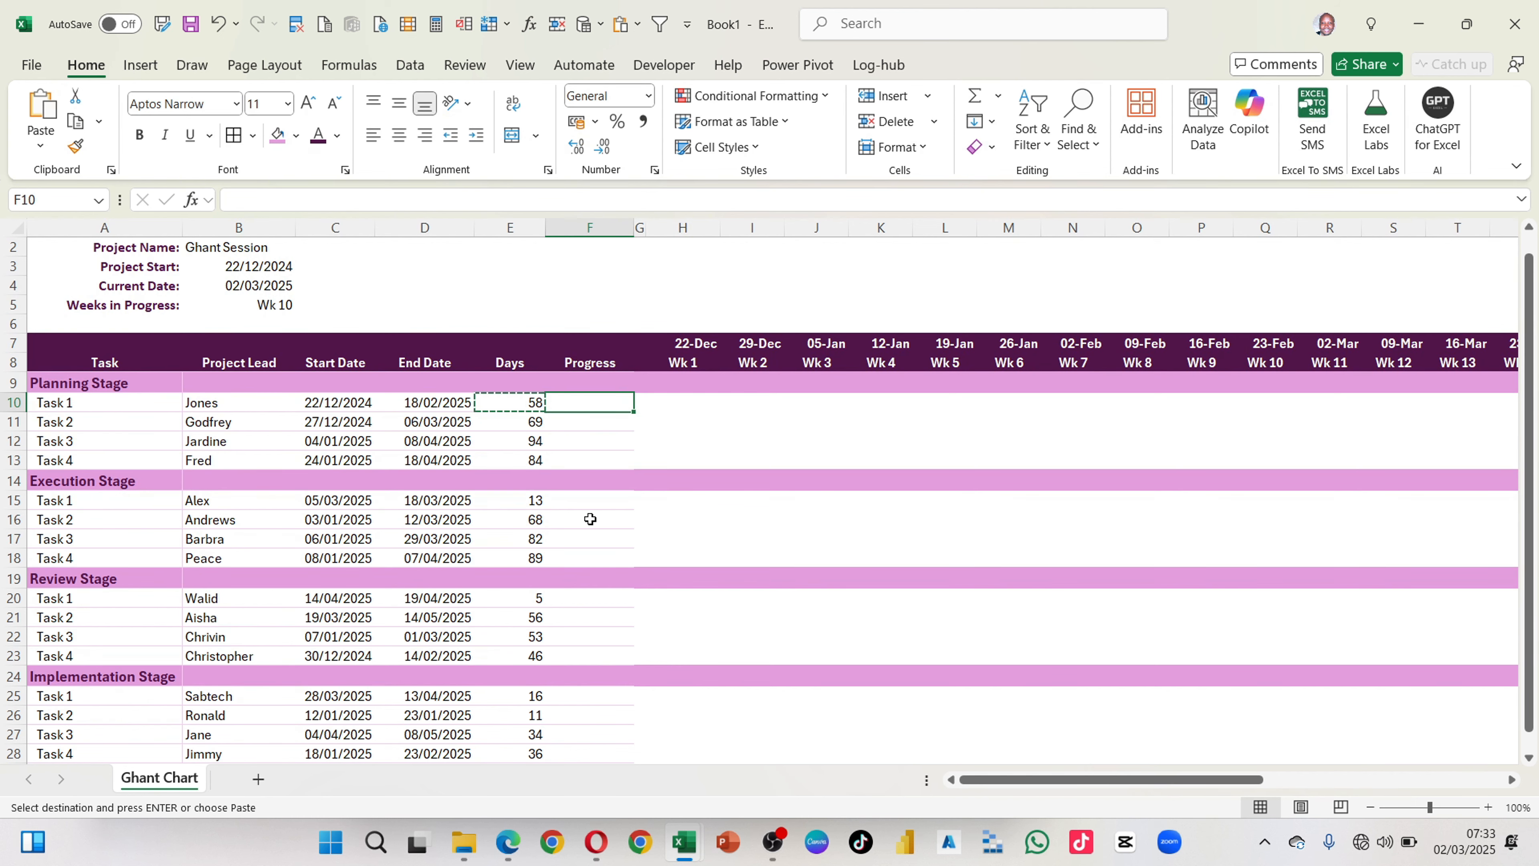
Step: Enter 34% as the progress of the first Planning Stage task in F10
scroll(591, 519, "down", 2)
scroll(591, 519, "up", 2)
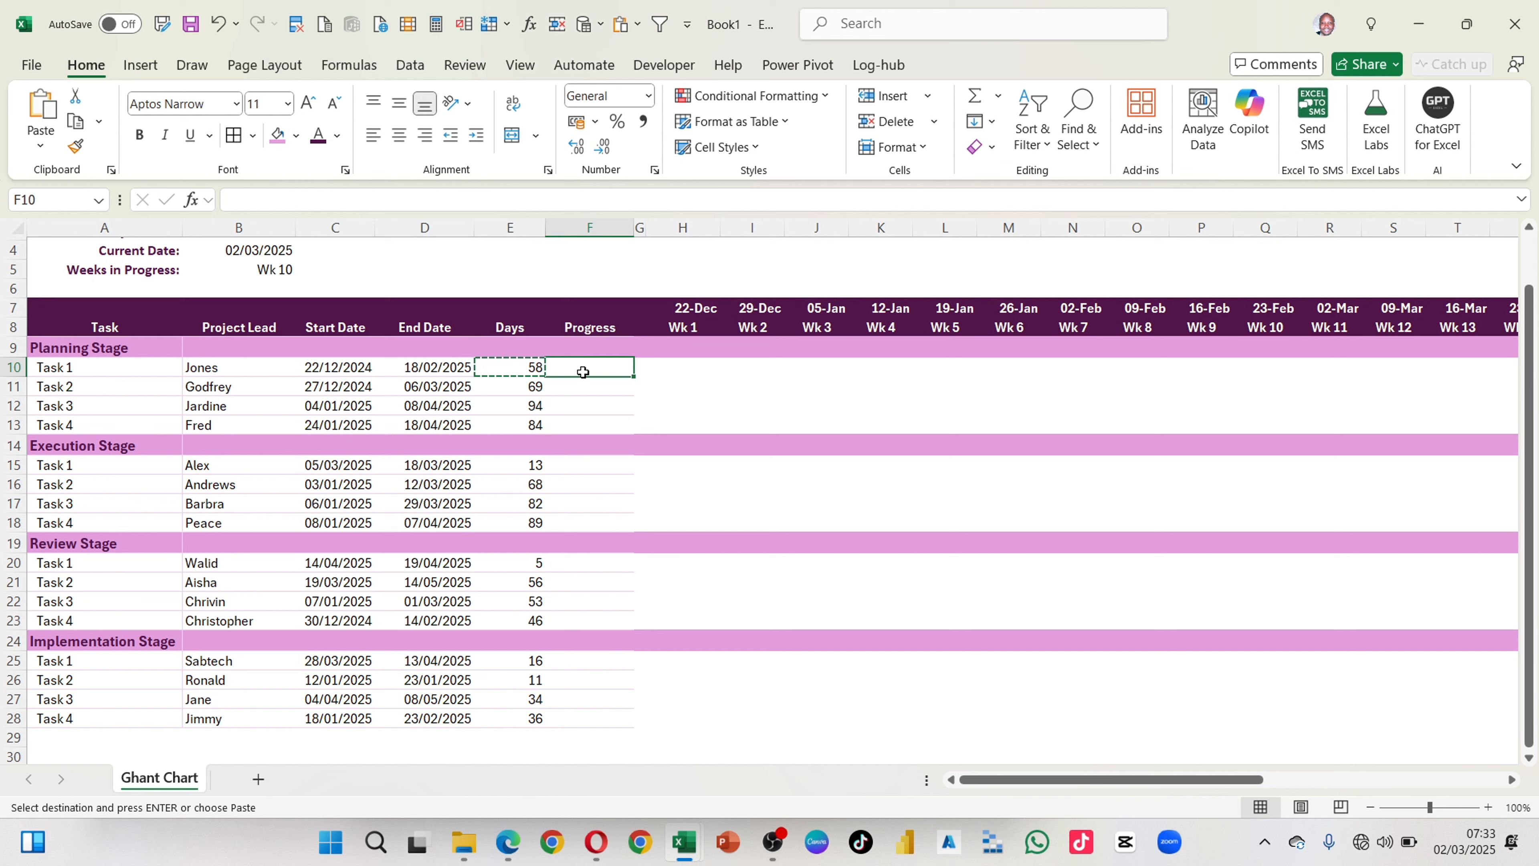
type("34")
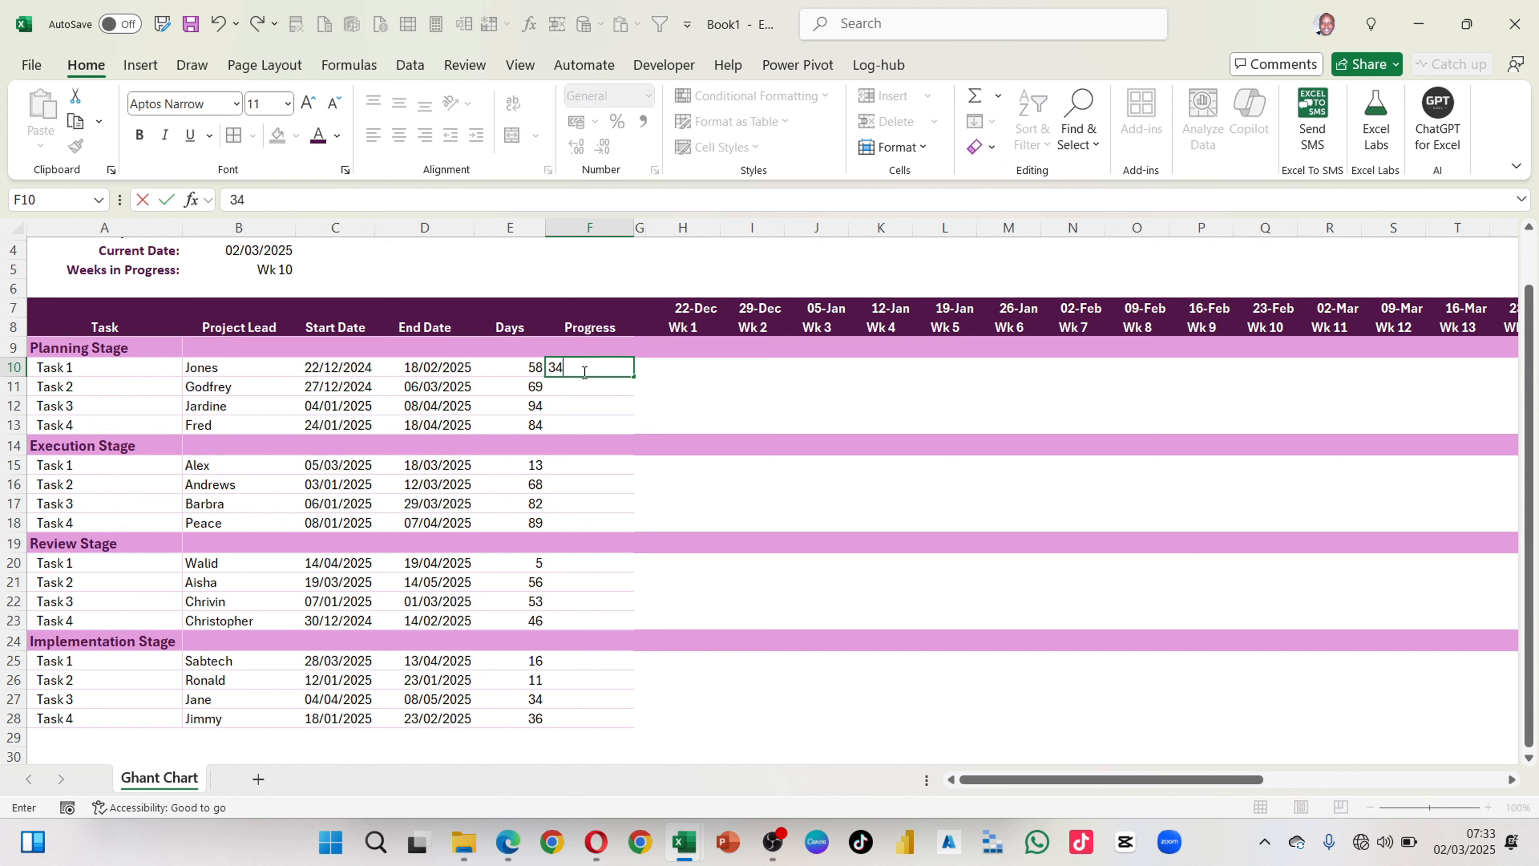
type("%")
key("Return")
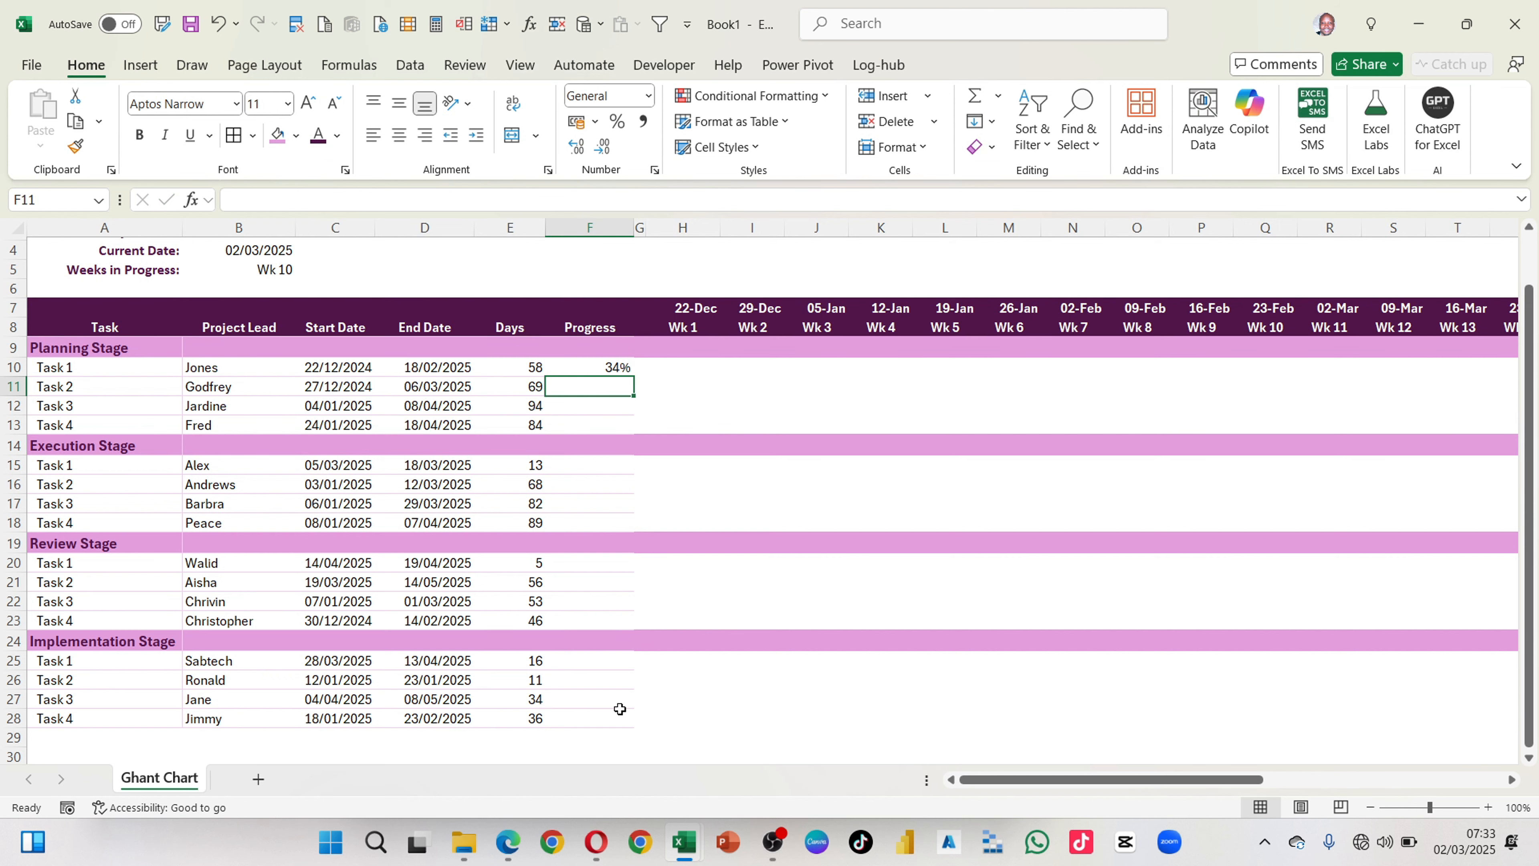
Step: Copy the Progress values F10:F28 from the finished example workbook, paste only the values into the new chart from F10, and format them as percentages
key("alt+Tab")
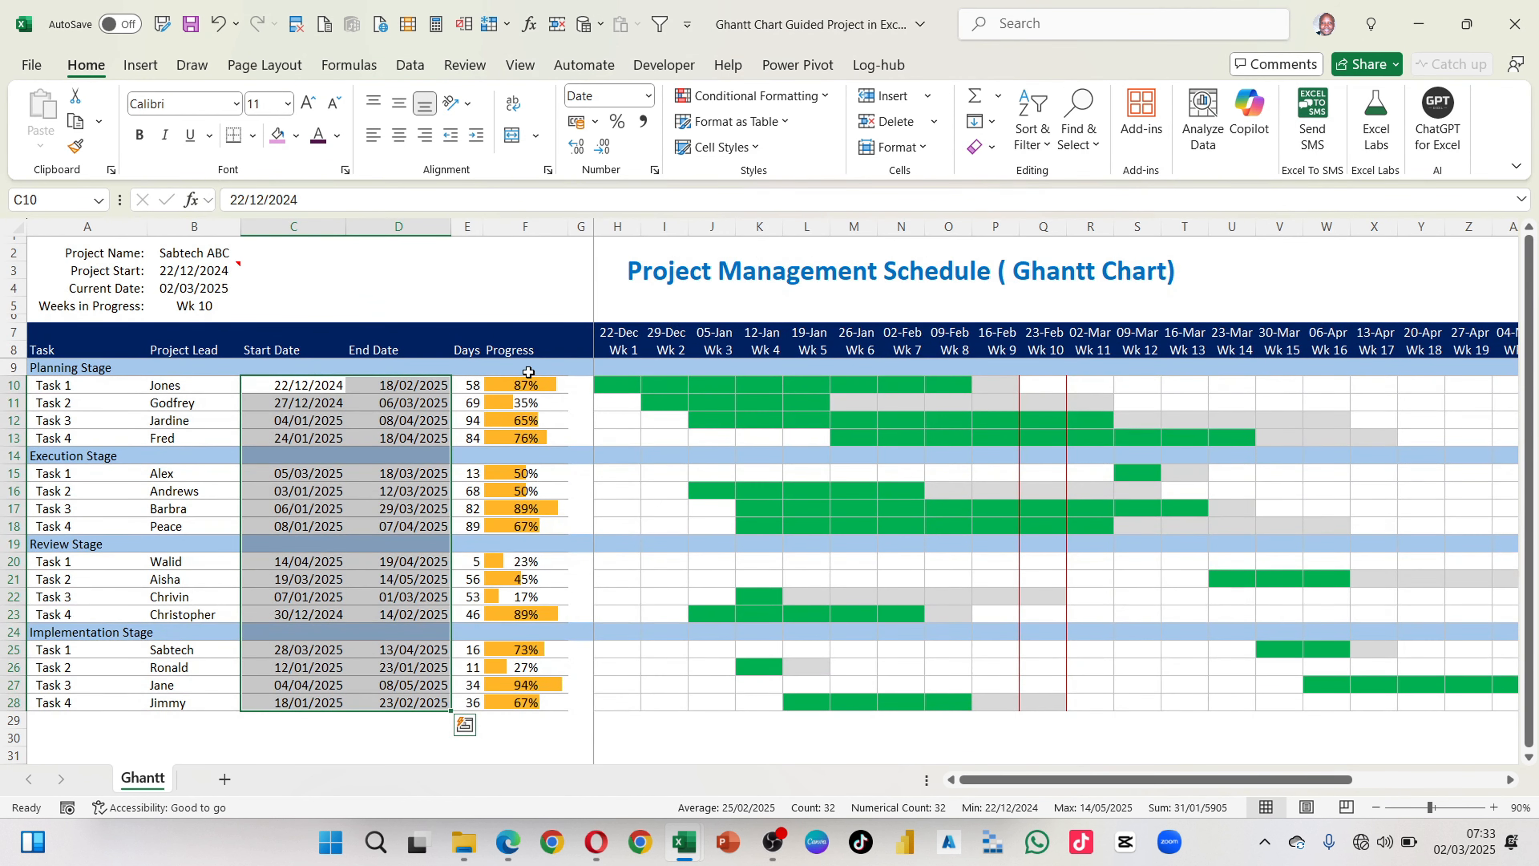
left_click_drag(528, 376, 518, 704)
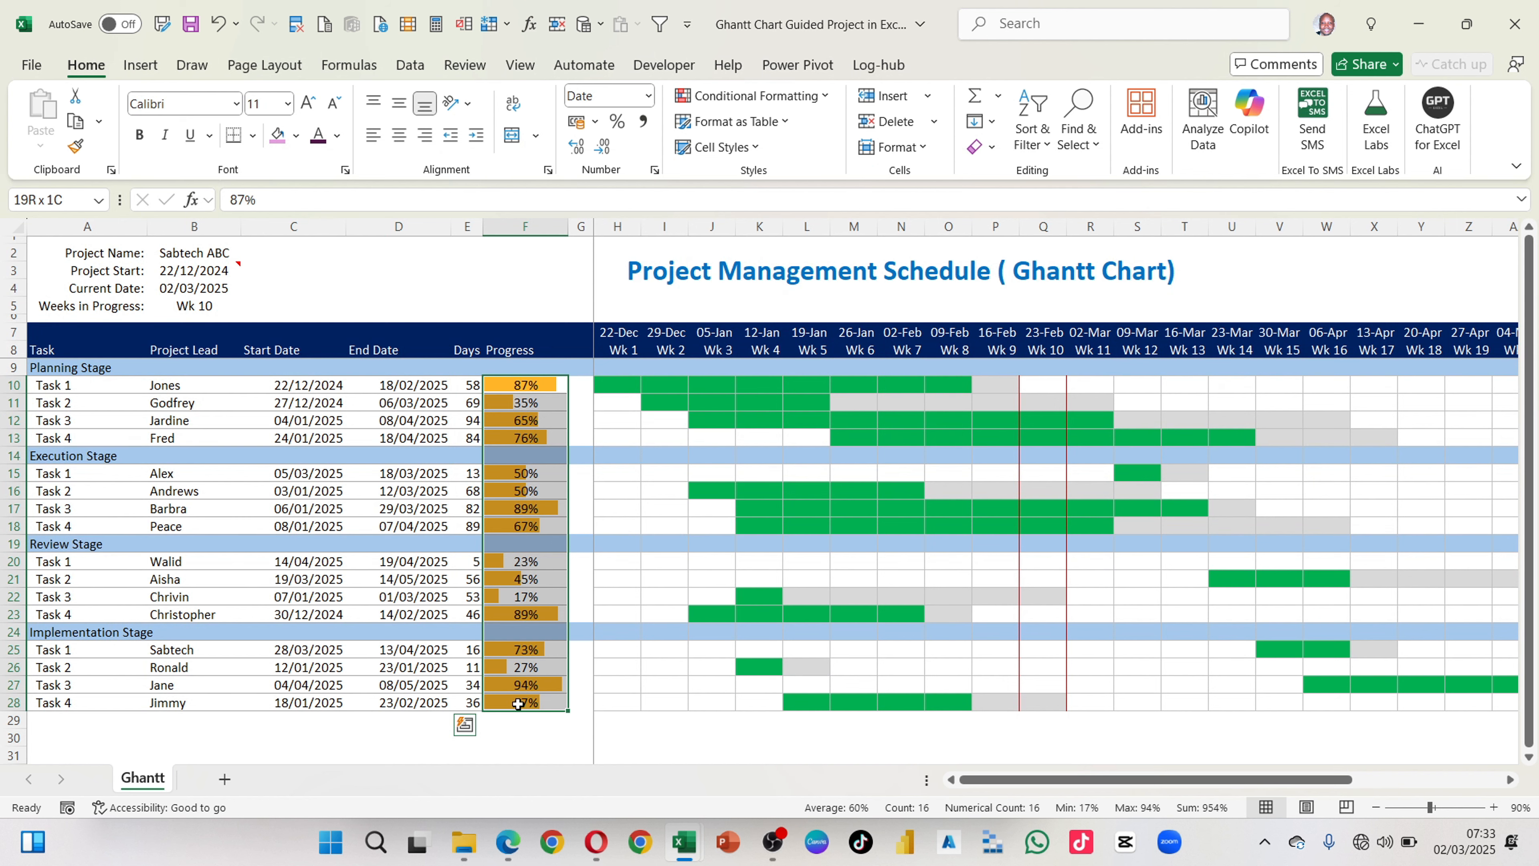
key("ctrl+c")
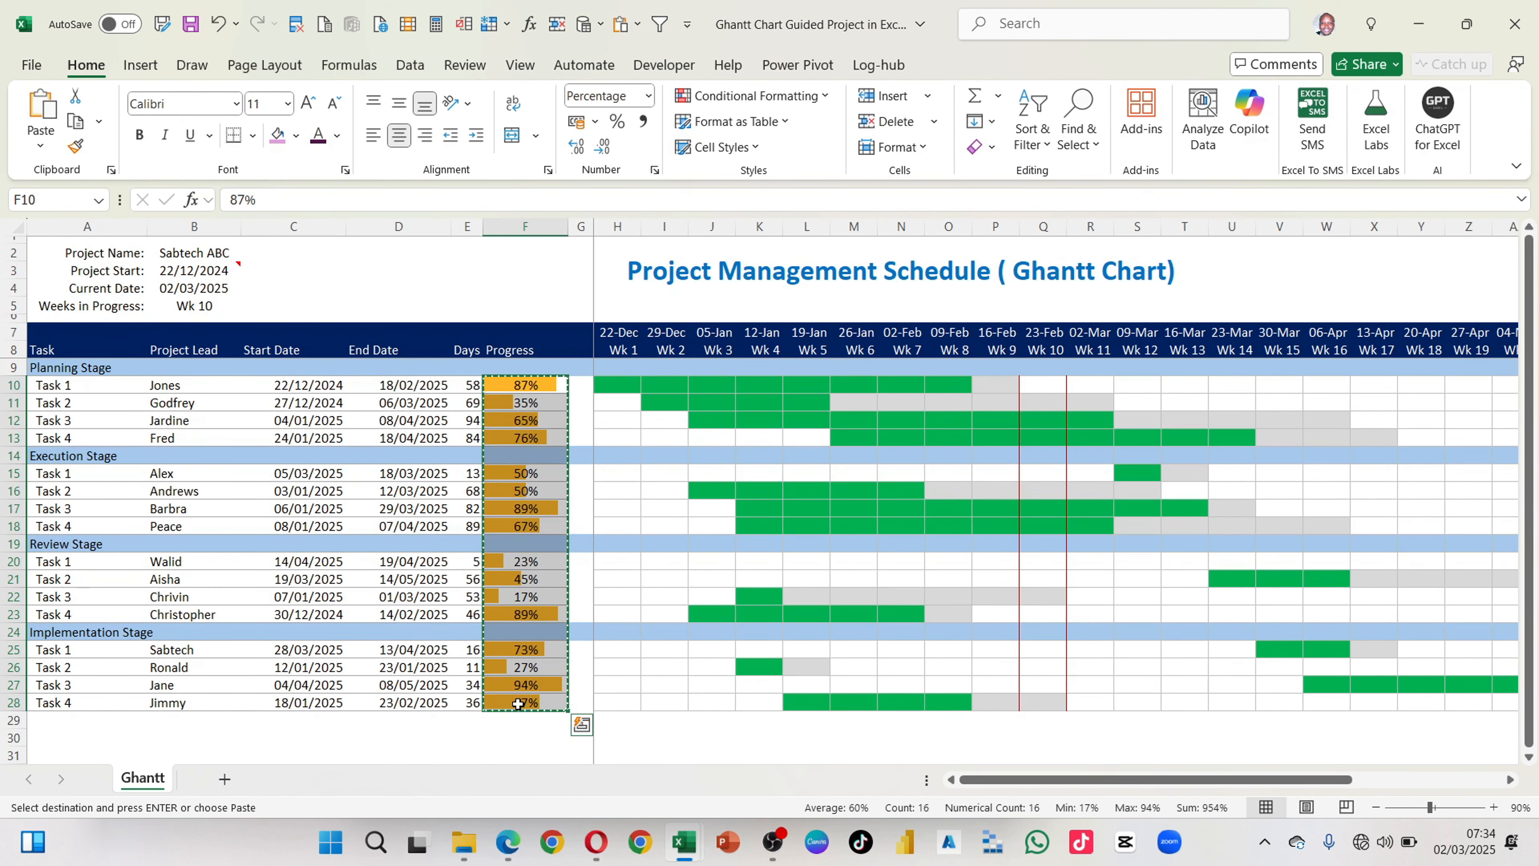
key("alt+Tab")
left_click(614, 365)
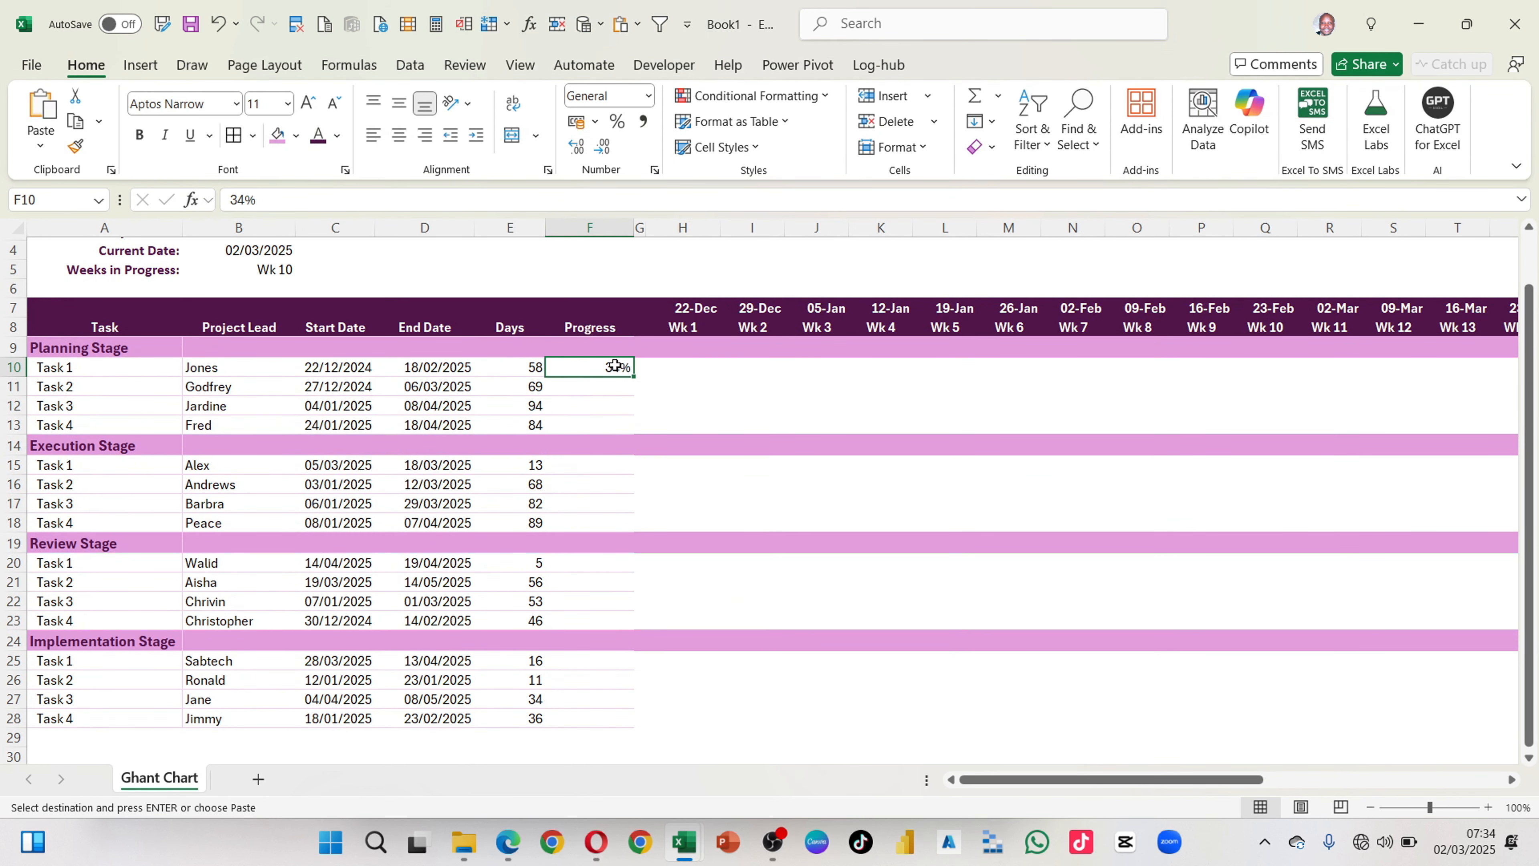
key("ctrl+v")
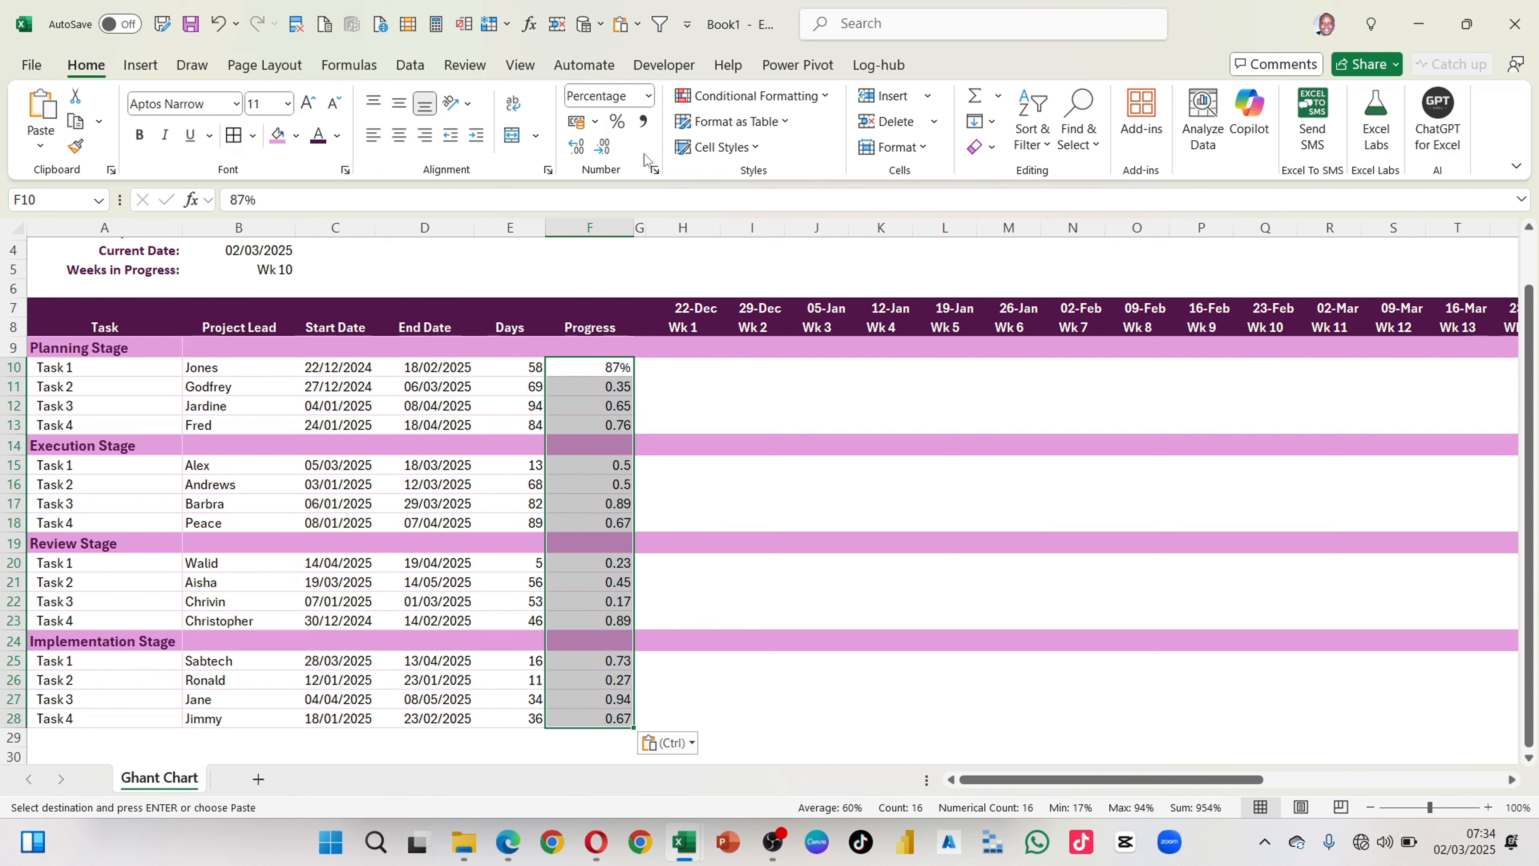
left_click(617, 123)
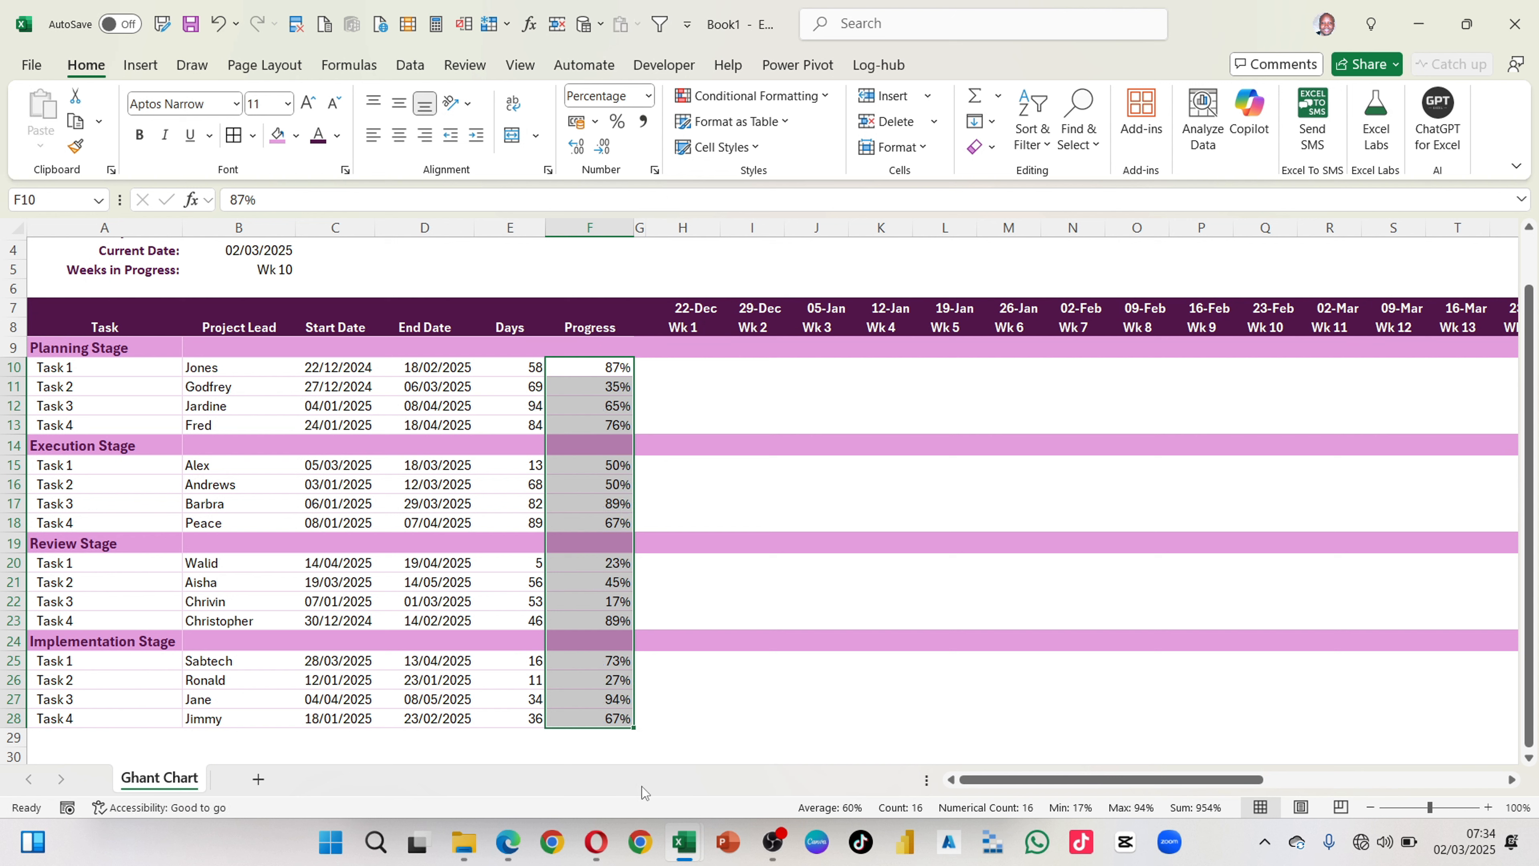
left_click(698, 604)
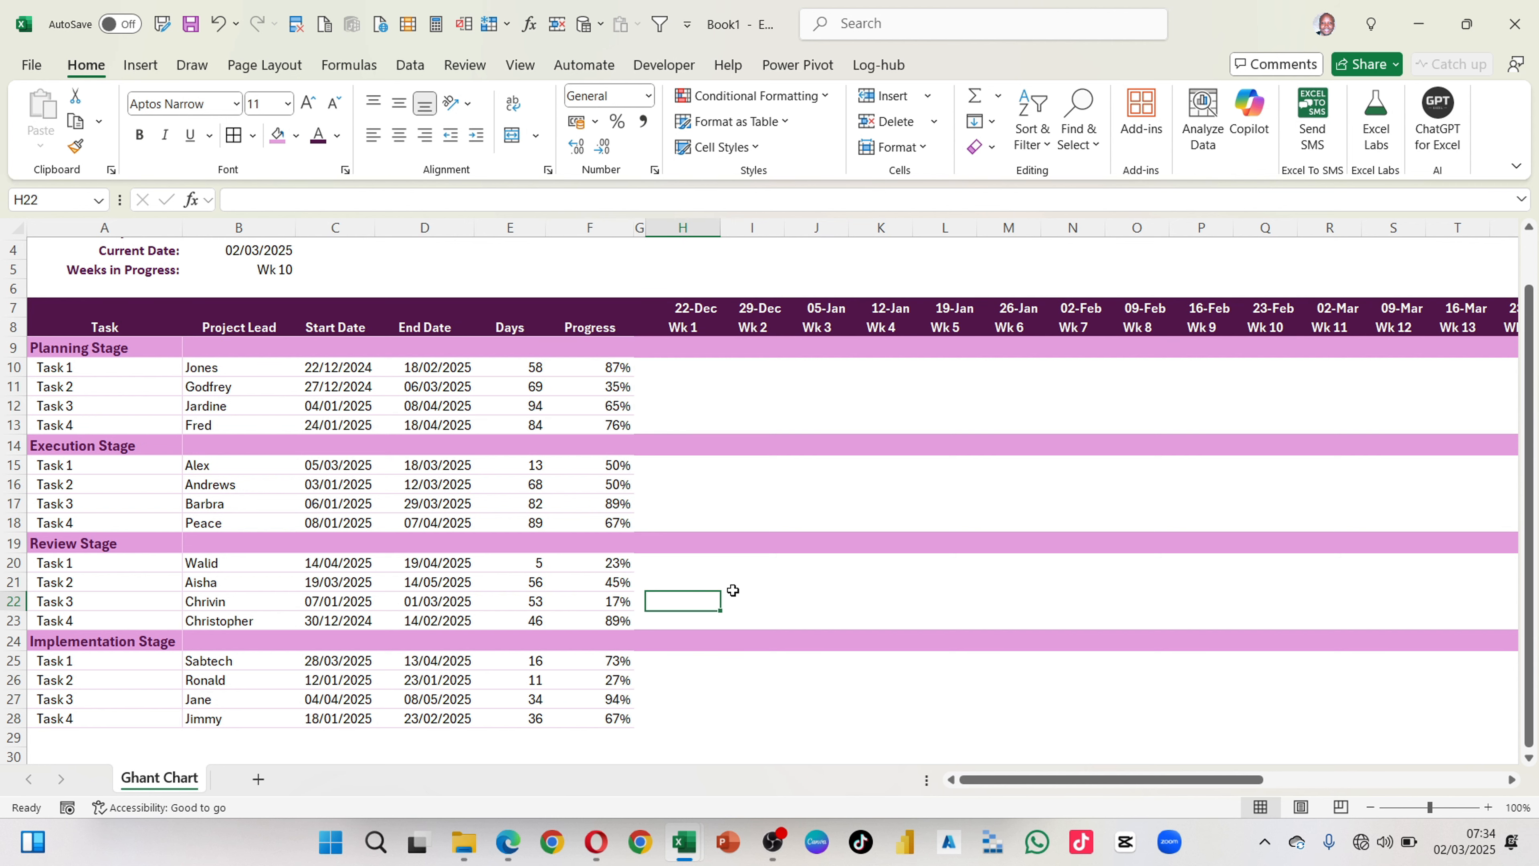
scroll(732, 591, "down", 3)
scroll(731, 591, "up", 3)
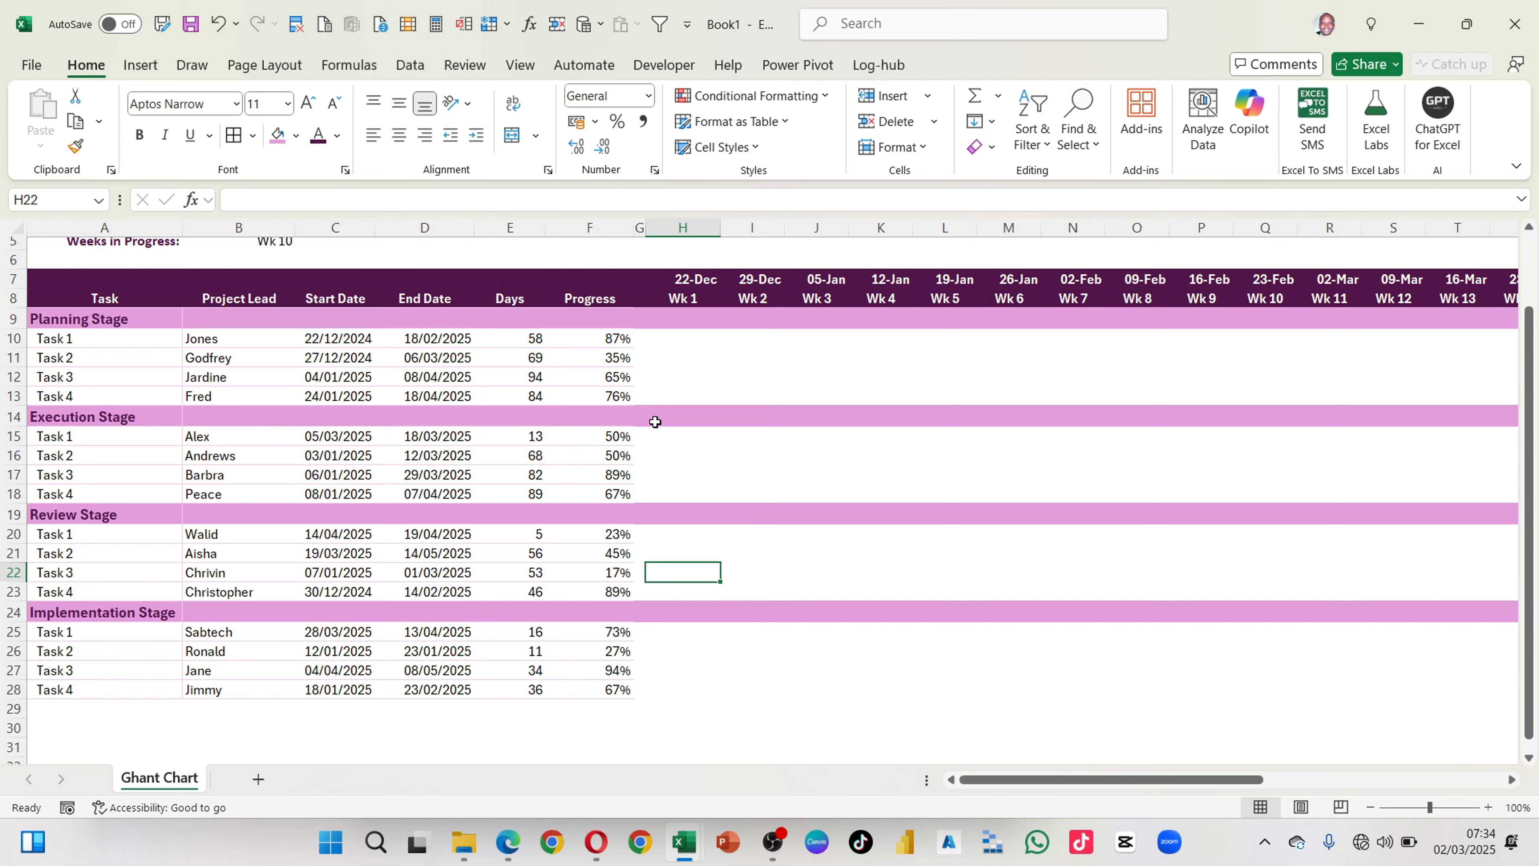
scroll(655, 422, "up", 2)
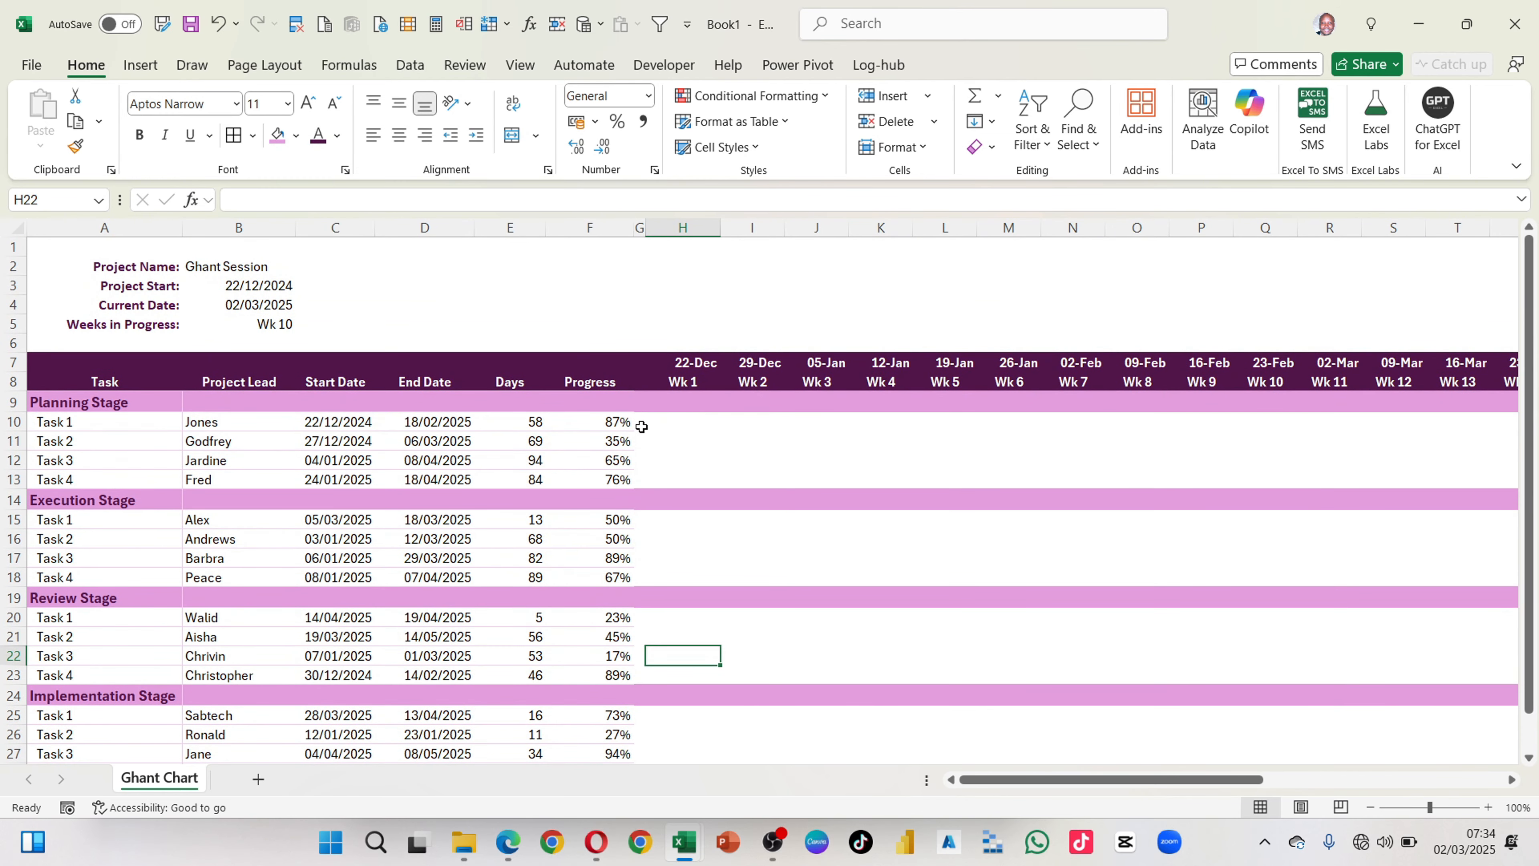
left_click(609, 421)
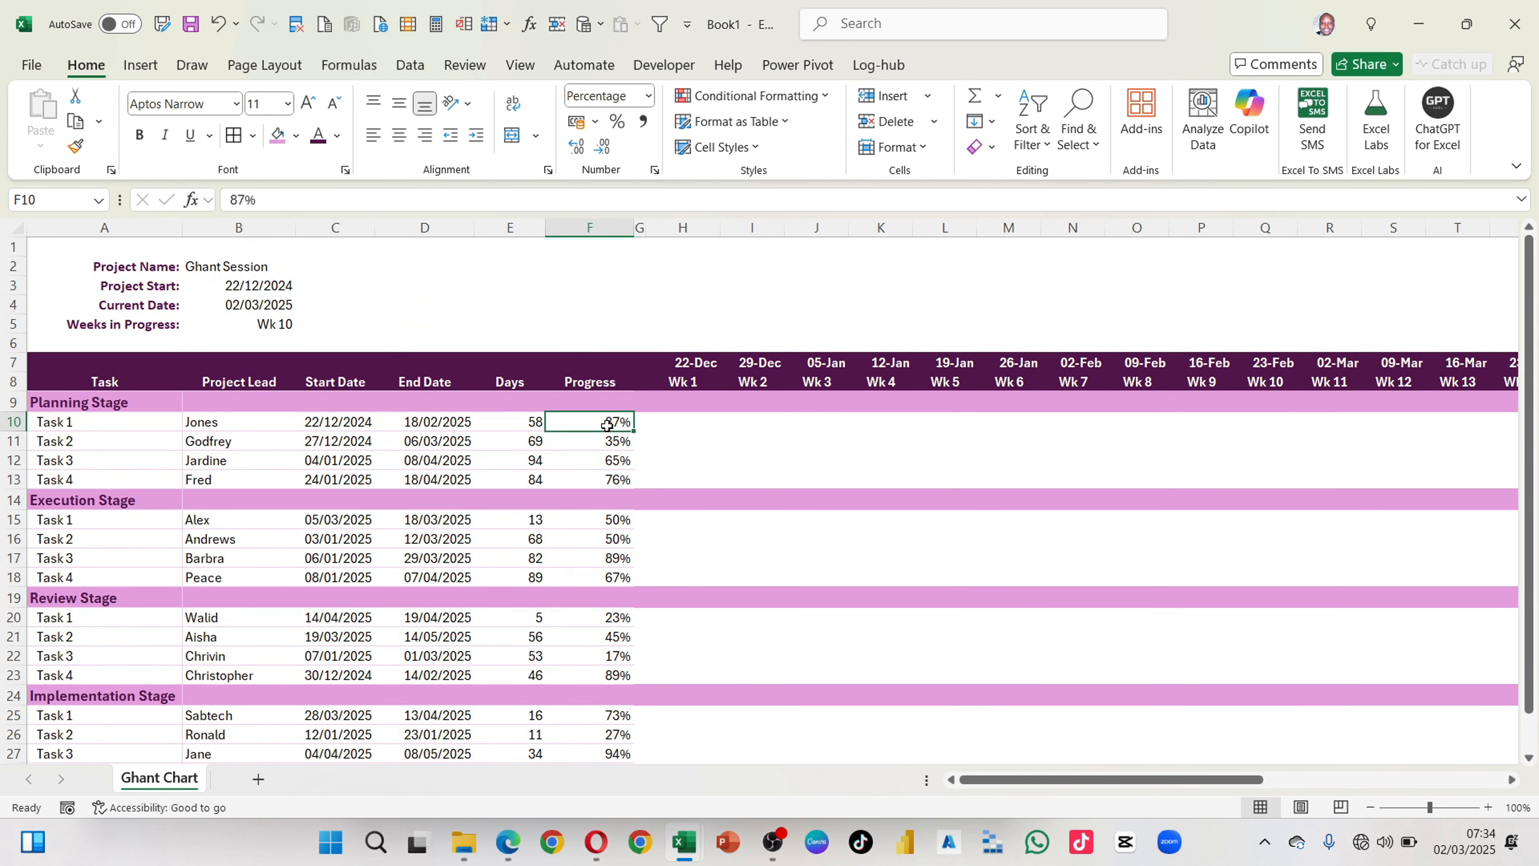
Step: Show the Weeks in Progress value in B5 with two decimal places, and set it back to a whole number
left_click(261, 328)
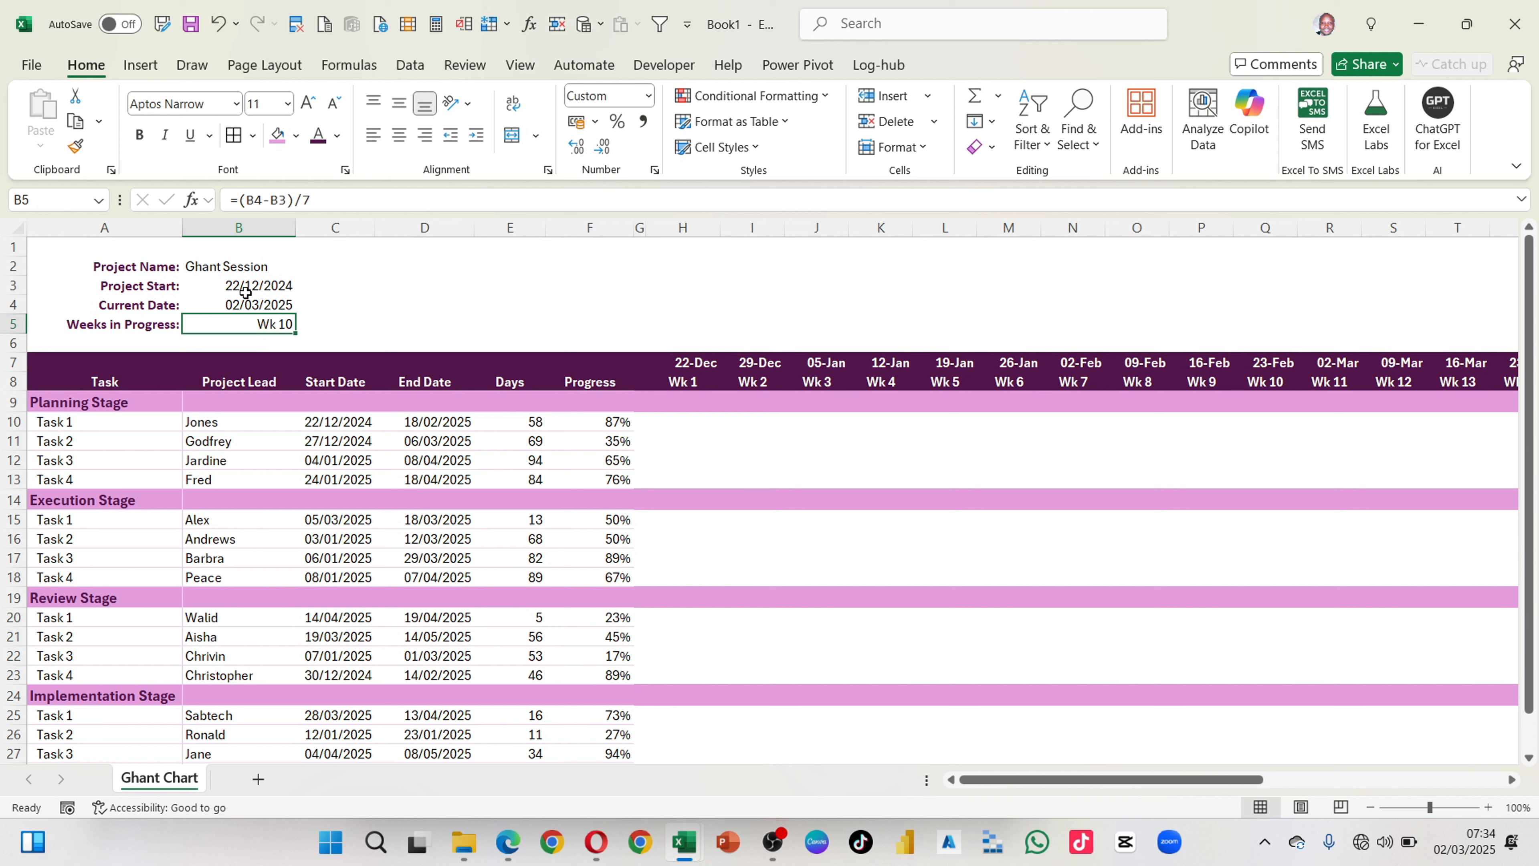
left_click(578, 148)
left_click(577, 148)
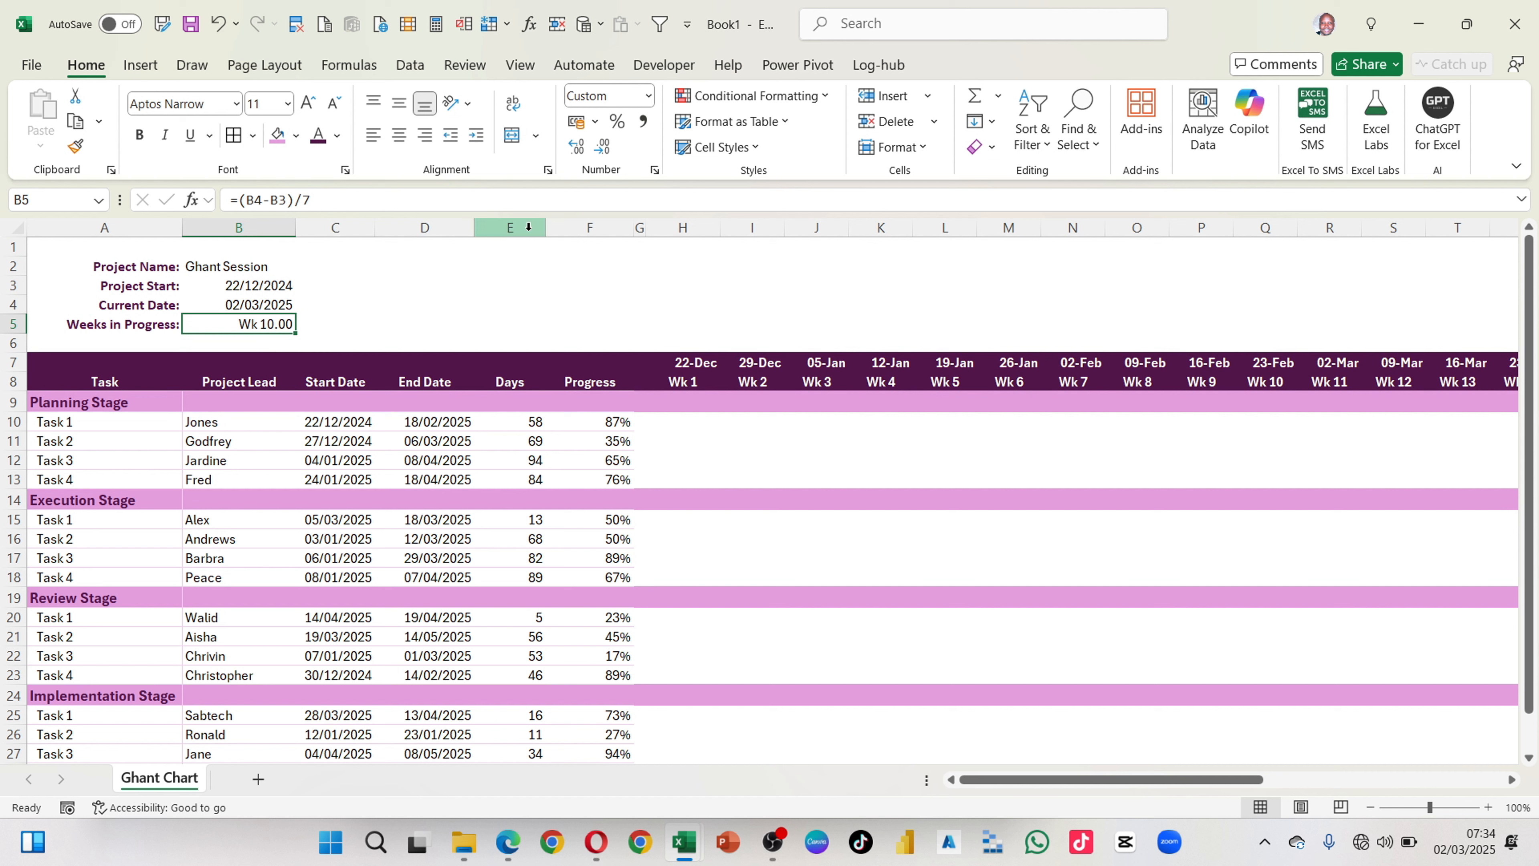
left_click(598, 154)
left_click(599, 154)
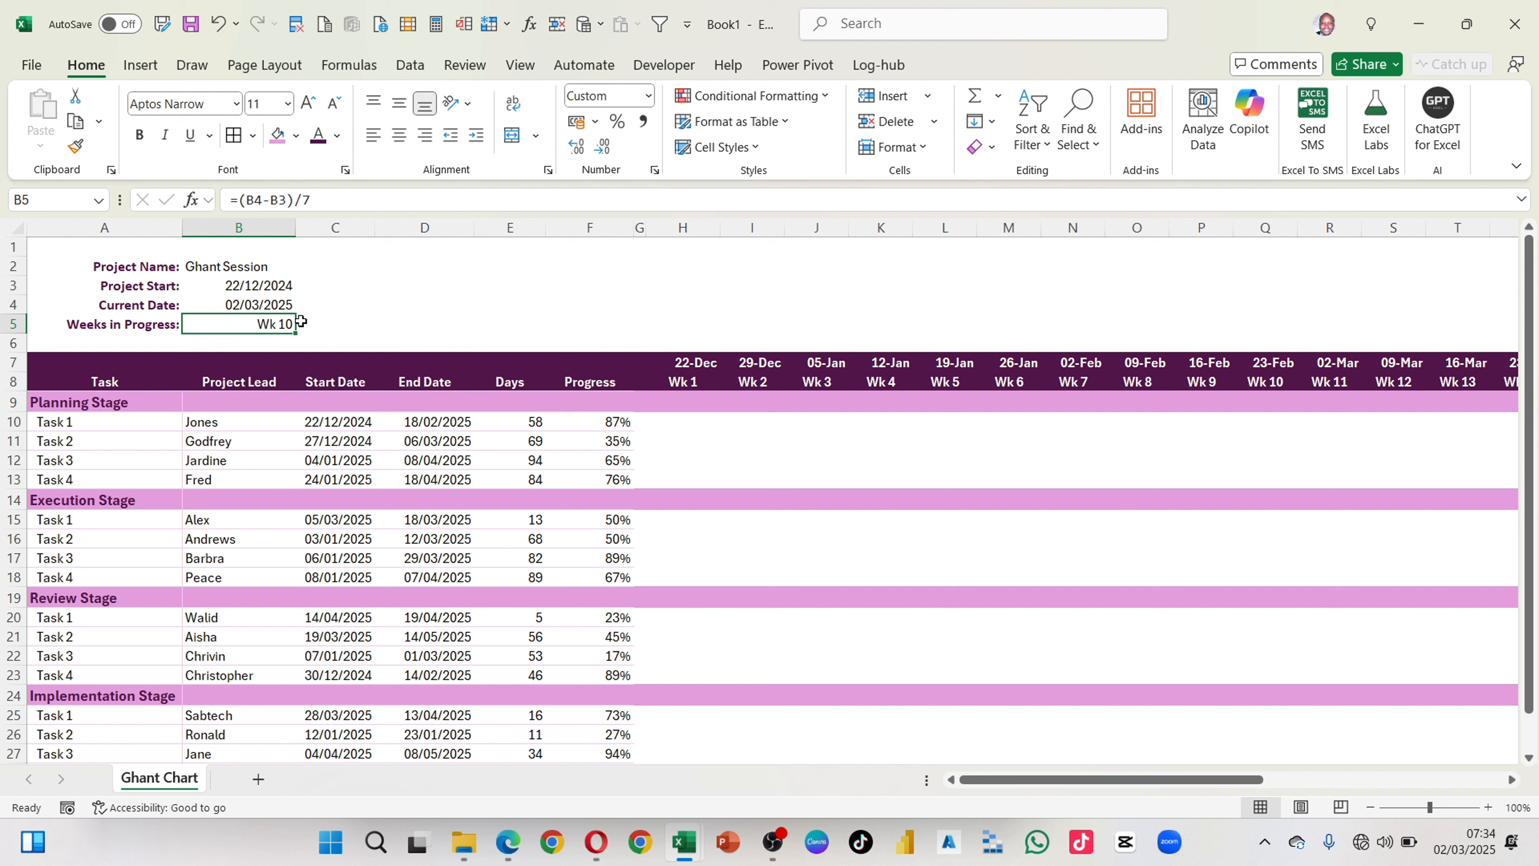
Step: Wrap the Weeks in Progress formula in B5 in the ROUNDUP function with its closing parenthesis
left_click(240, 196)
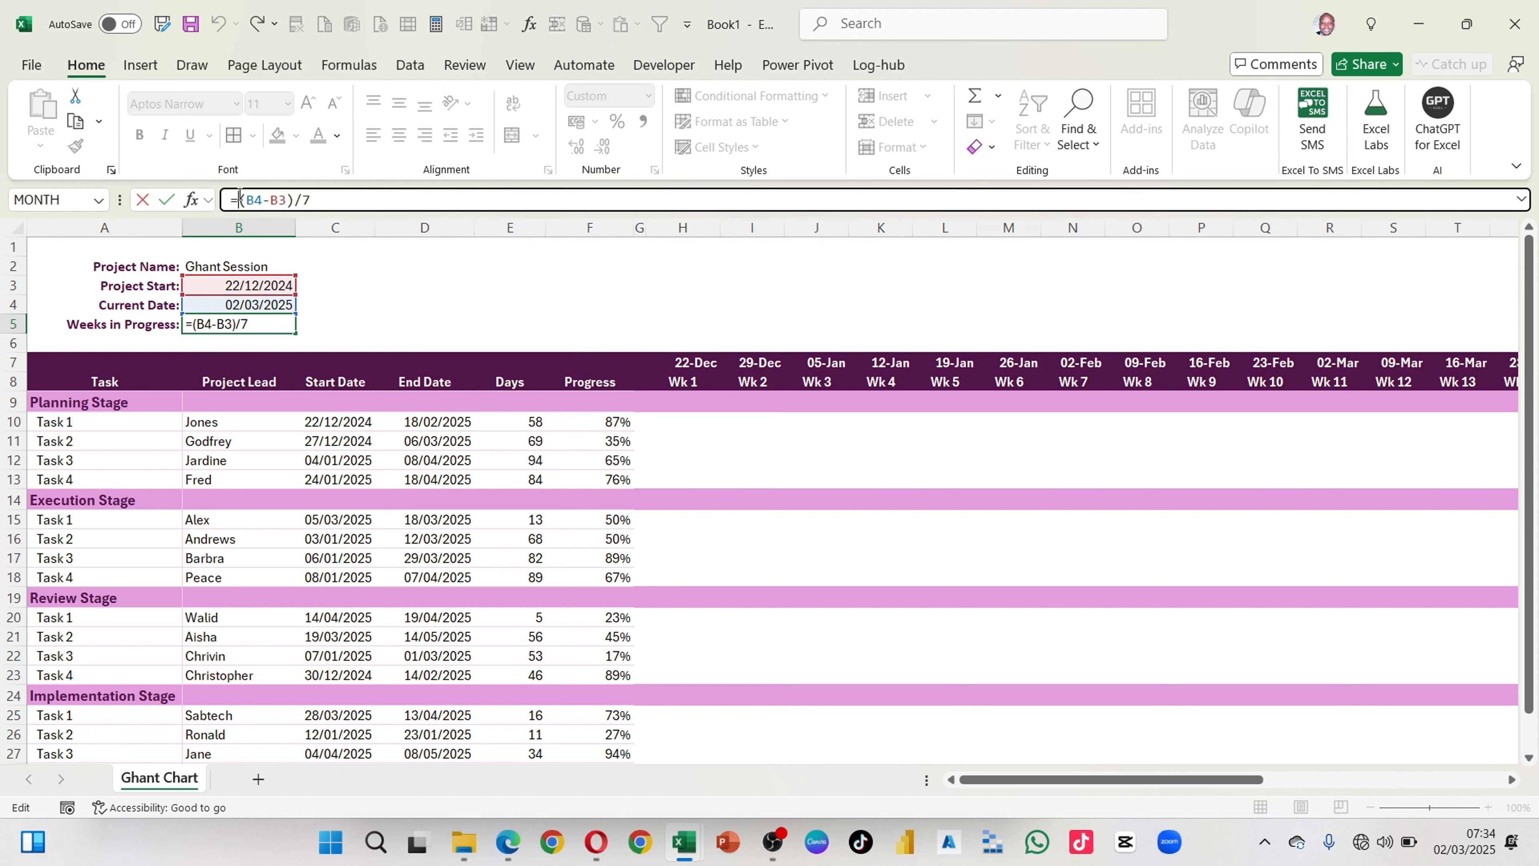
type("round")
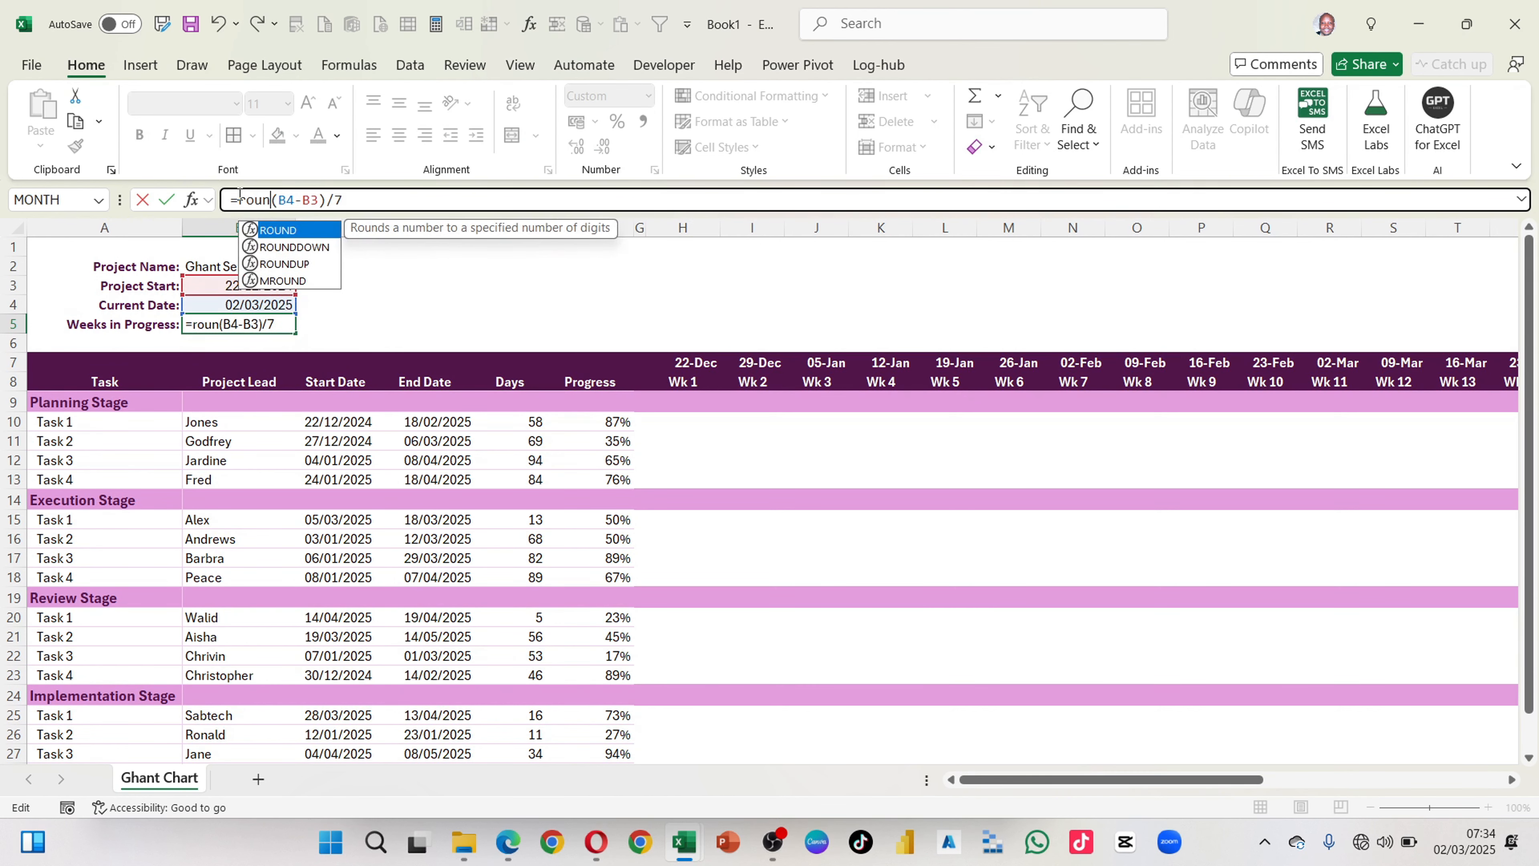
key("Down")
key("Down")
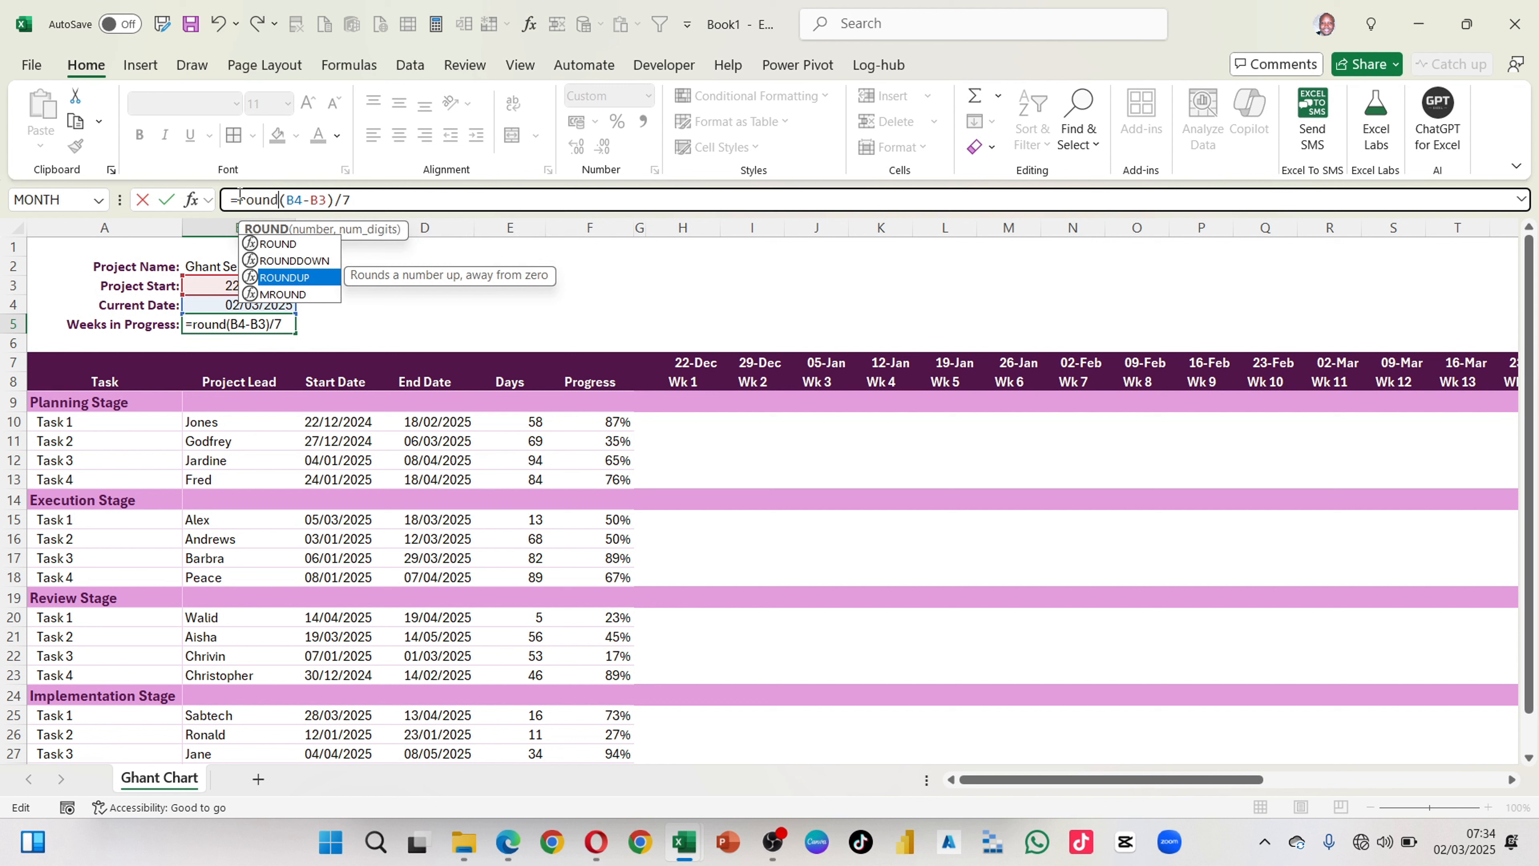
key("Tab")
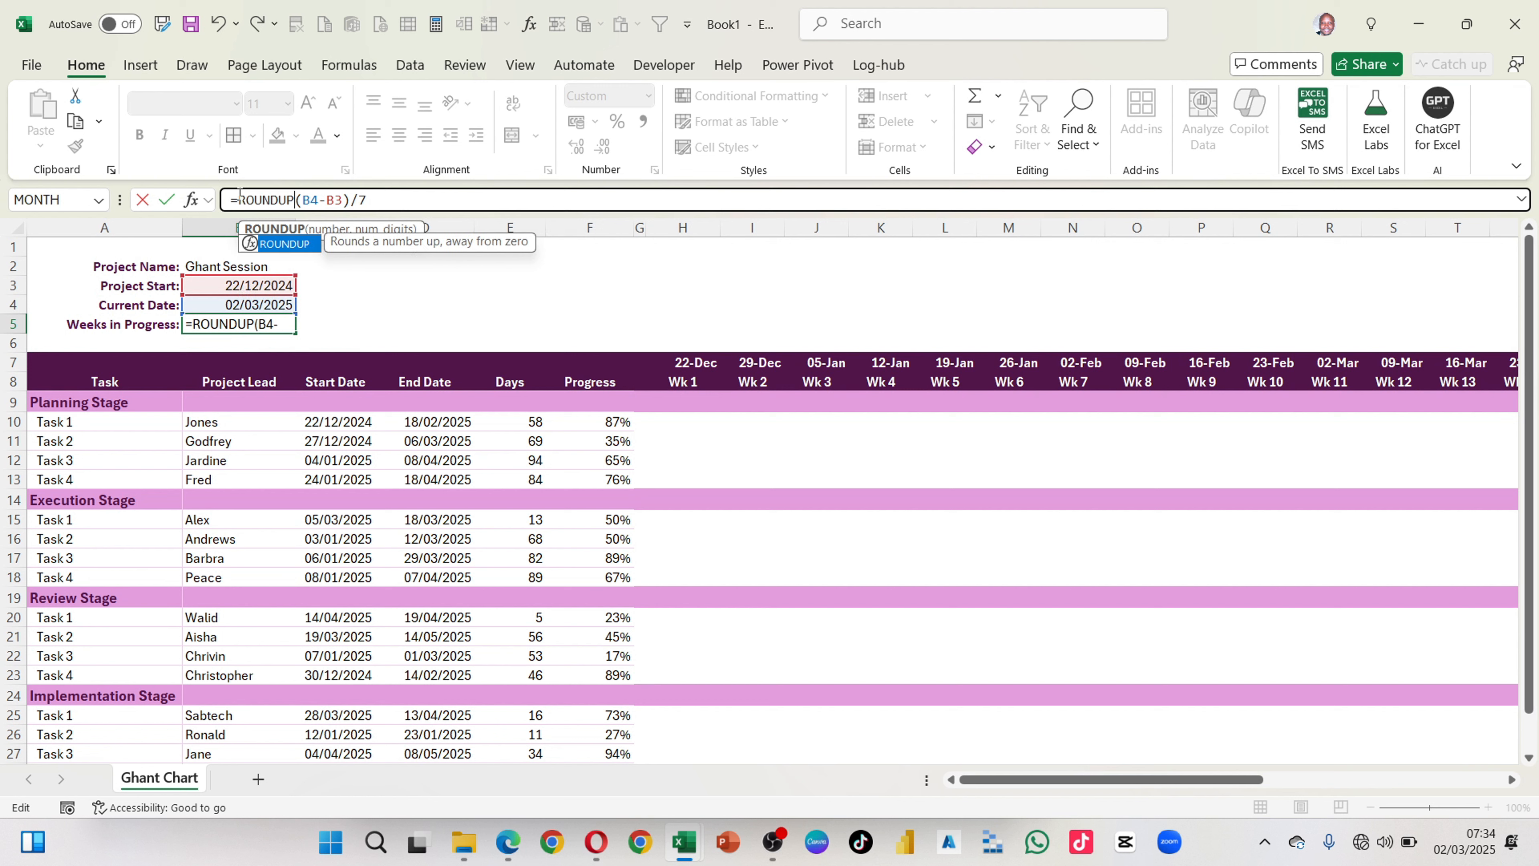
type("(")
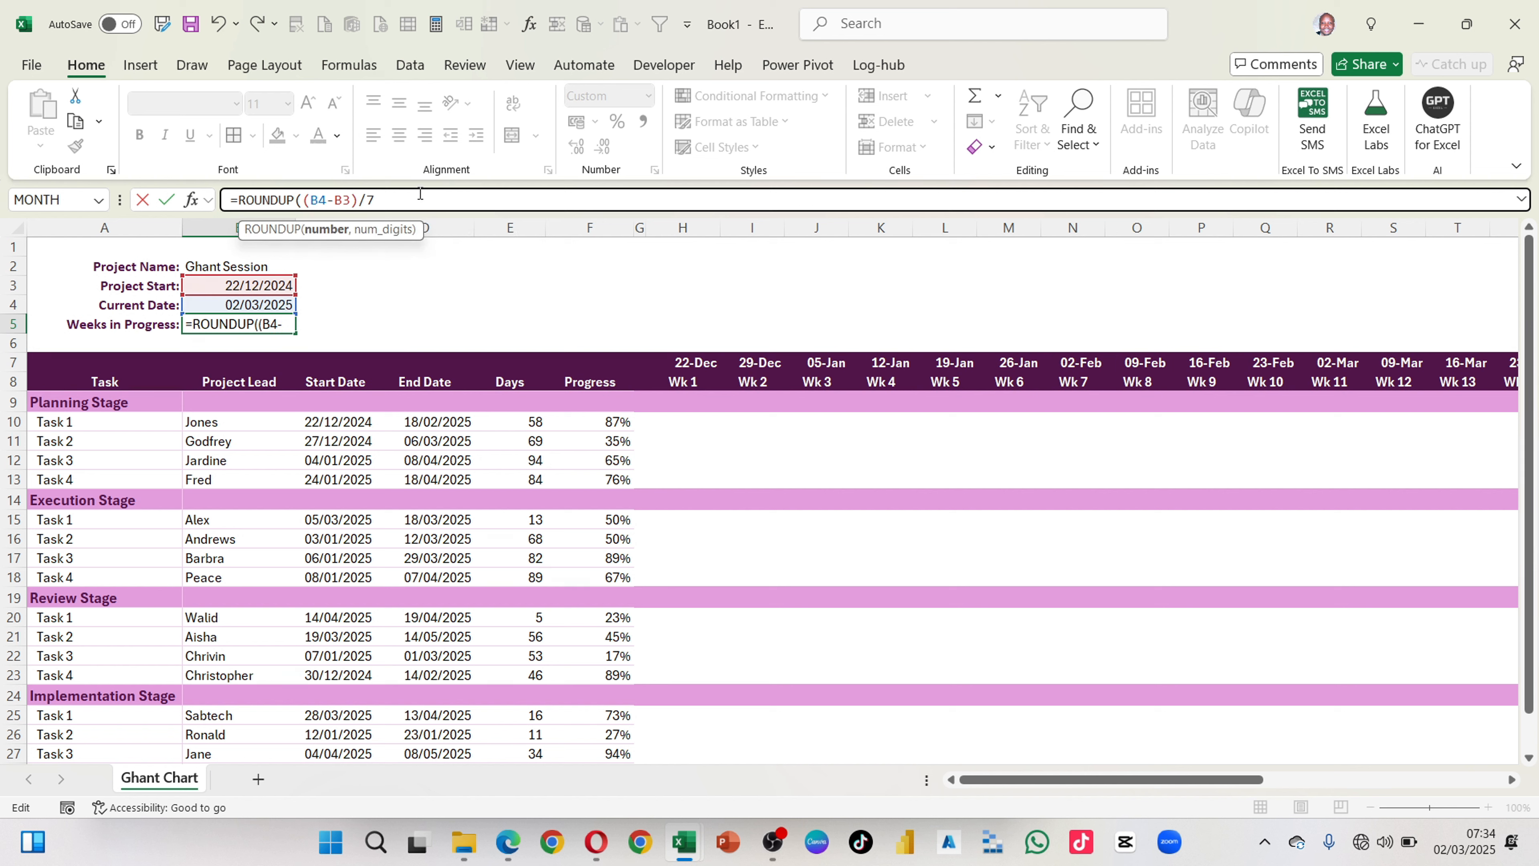
key("Return")
key("Return")
left_click(403, 199)
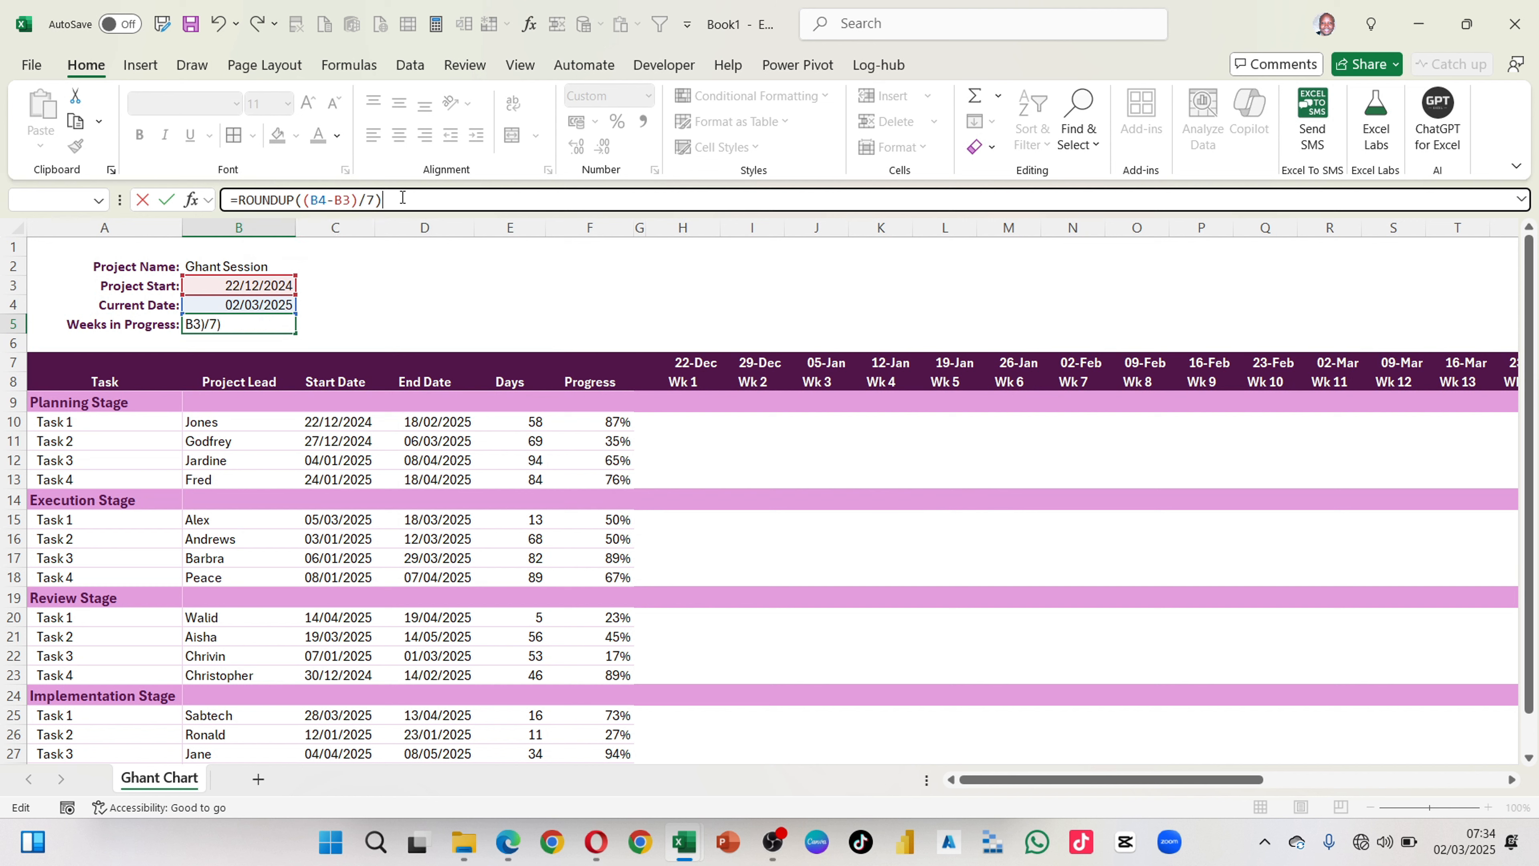
key("Return")
Step: Add 0 as the number of digits so that B5 reads =ROUNDUP((B4-B3)/7,0)
key("Return")
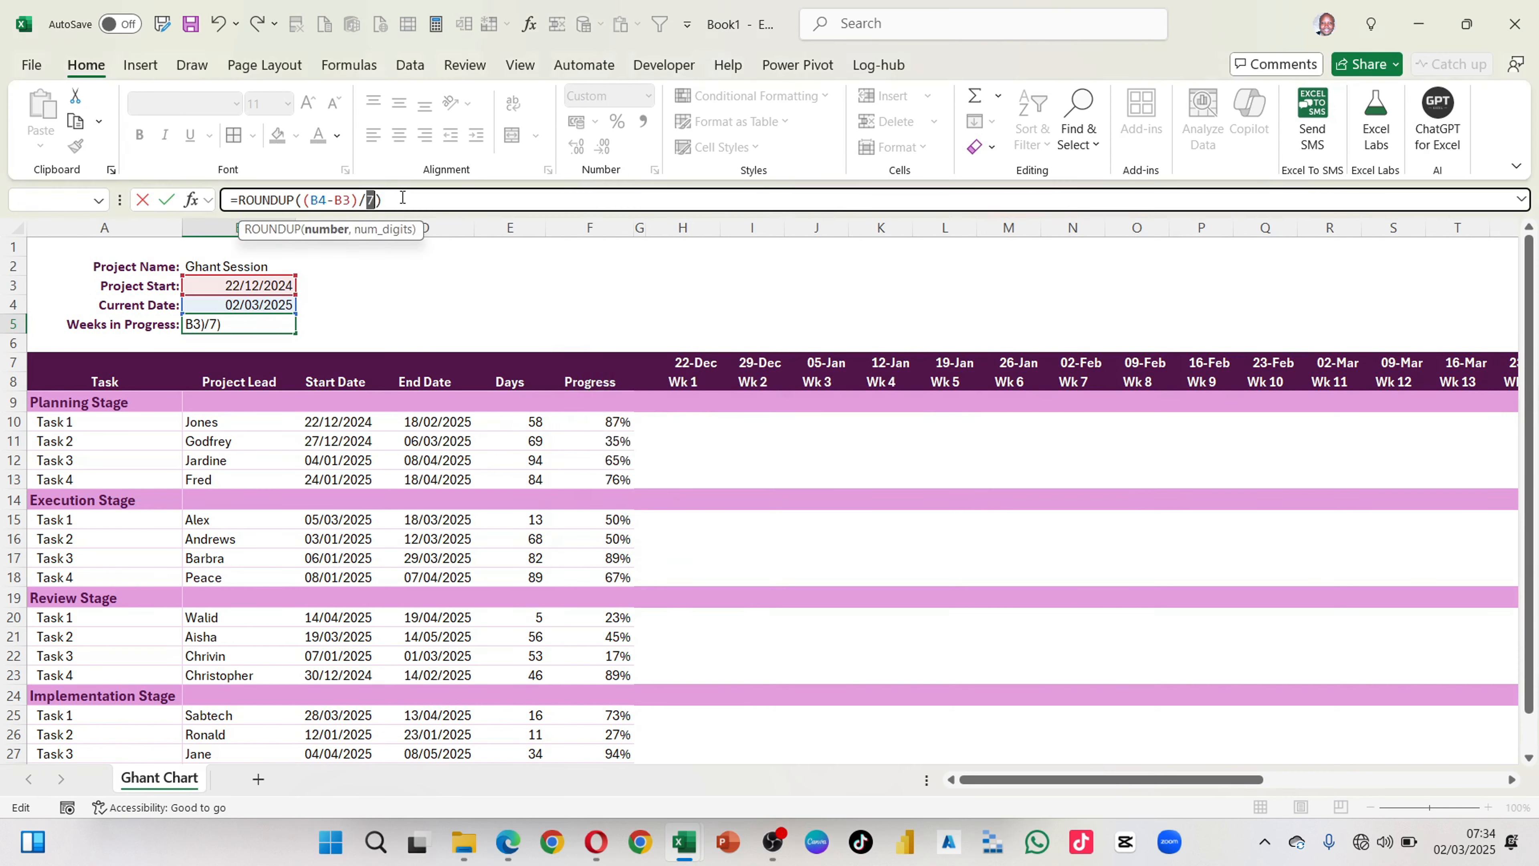
left_click(387, 200)
key("BackSpace")
type(",0")
key("Return")
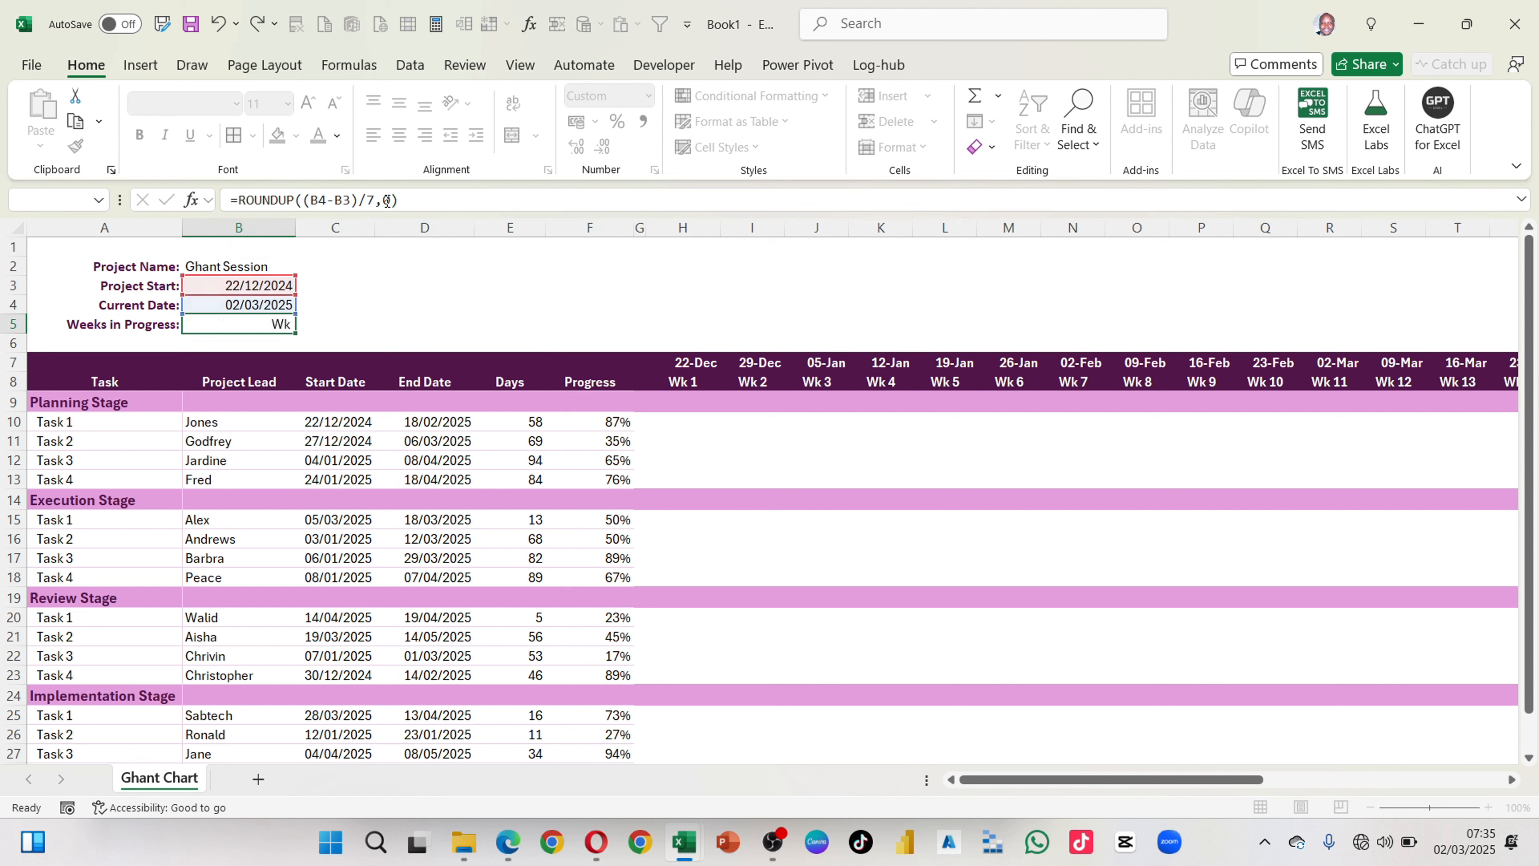
left_click(277, 325)
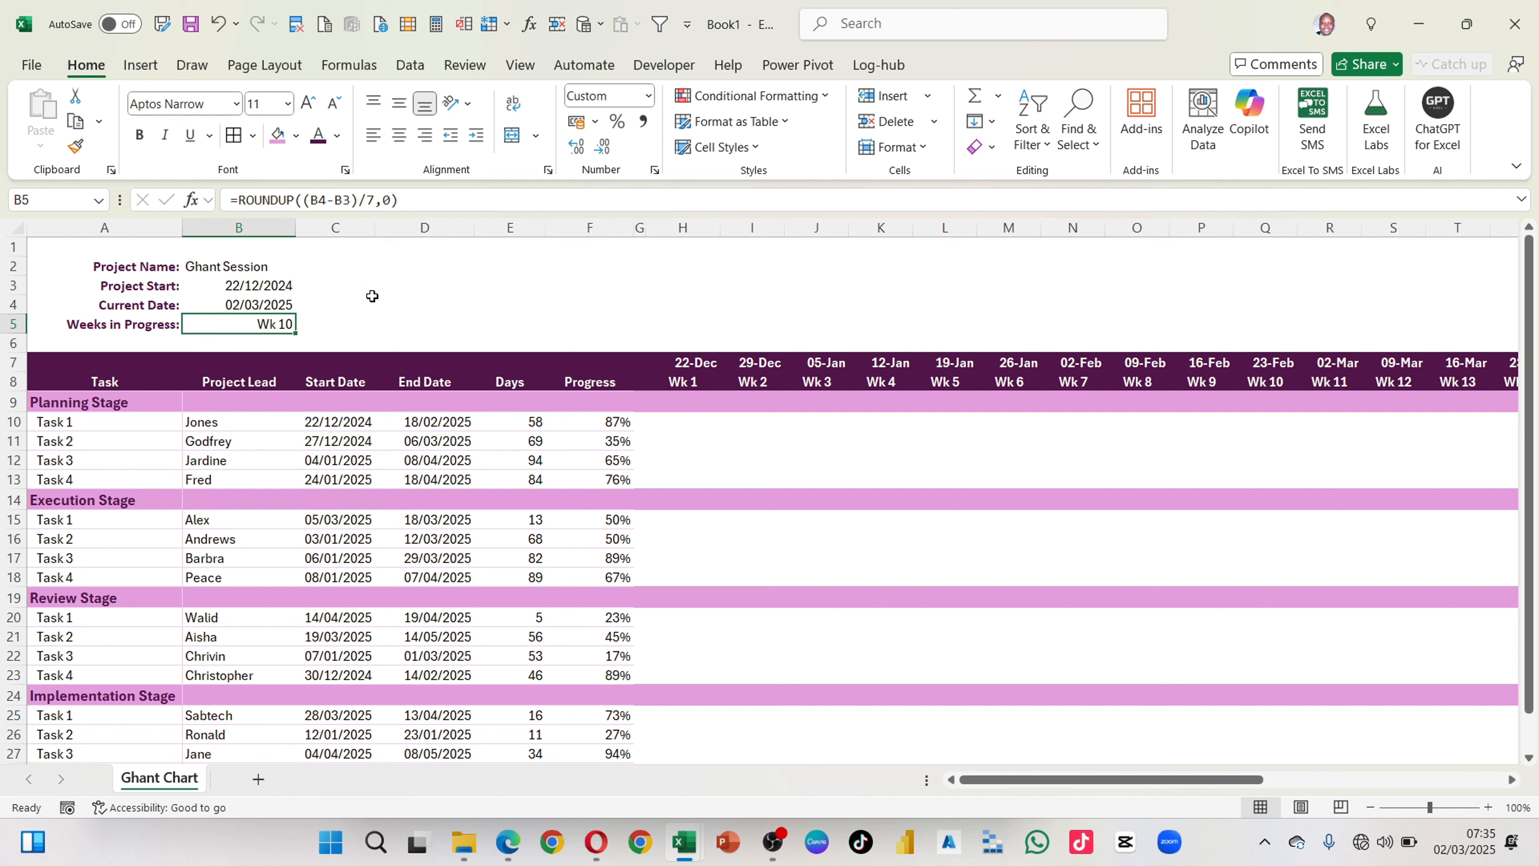
Step: Calculate the days between the Project Start and Current Date in D3 with =B4-B3
left_click(386, 290)
type("=")
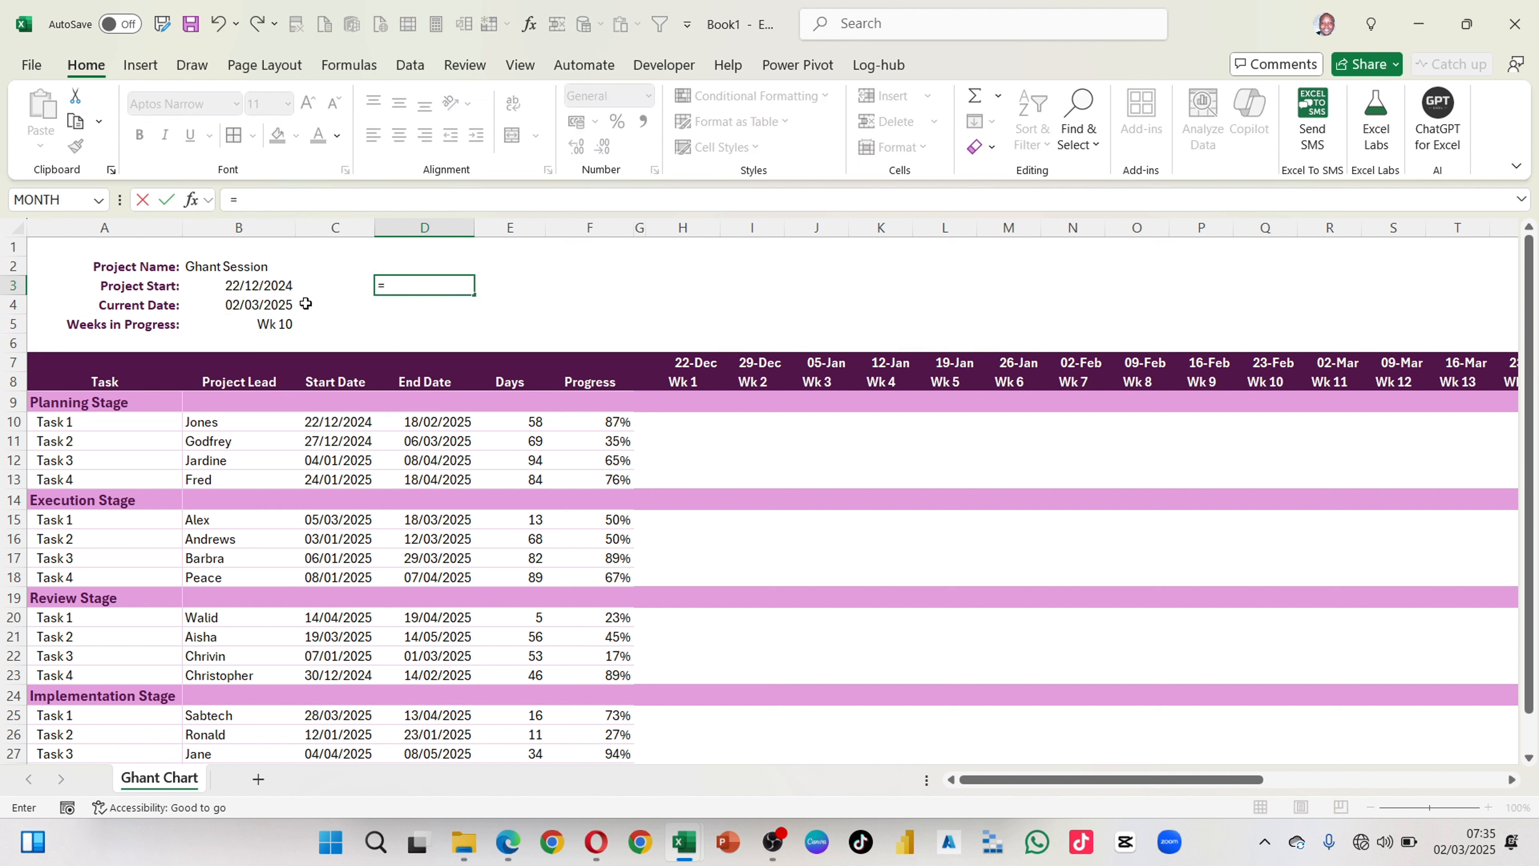
left_click(247, 306)
type("-")
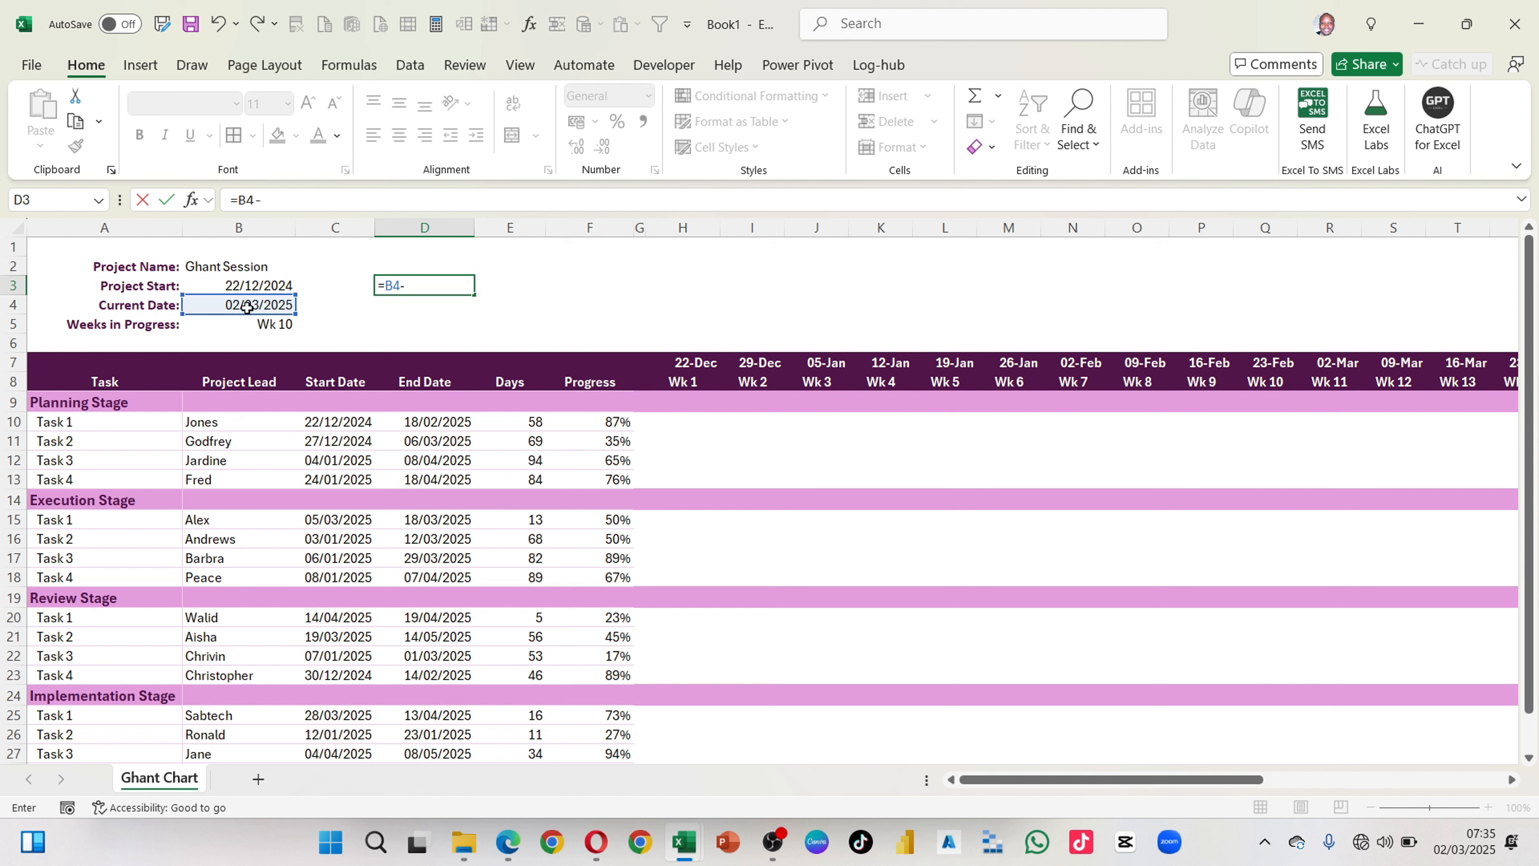
left_click(238, 287)
key("Return")
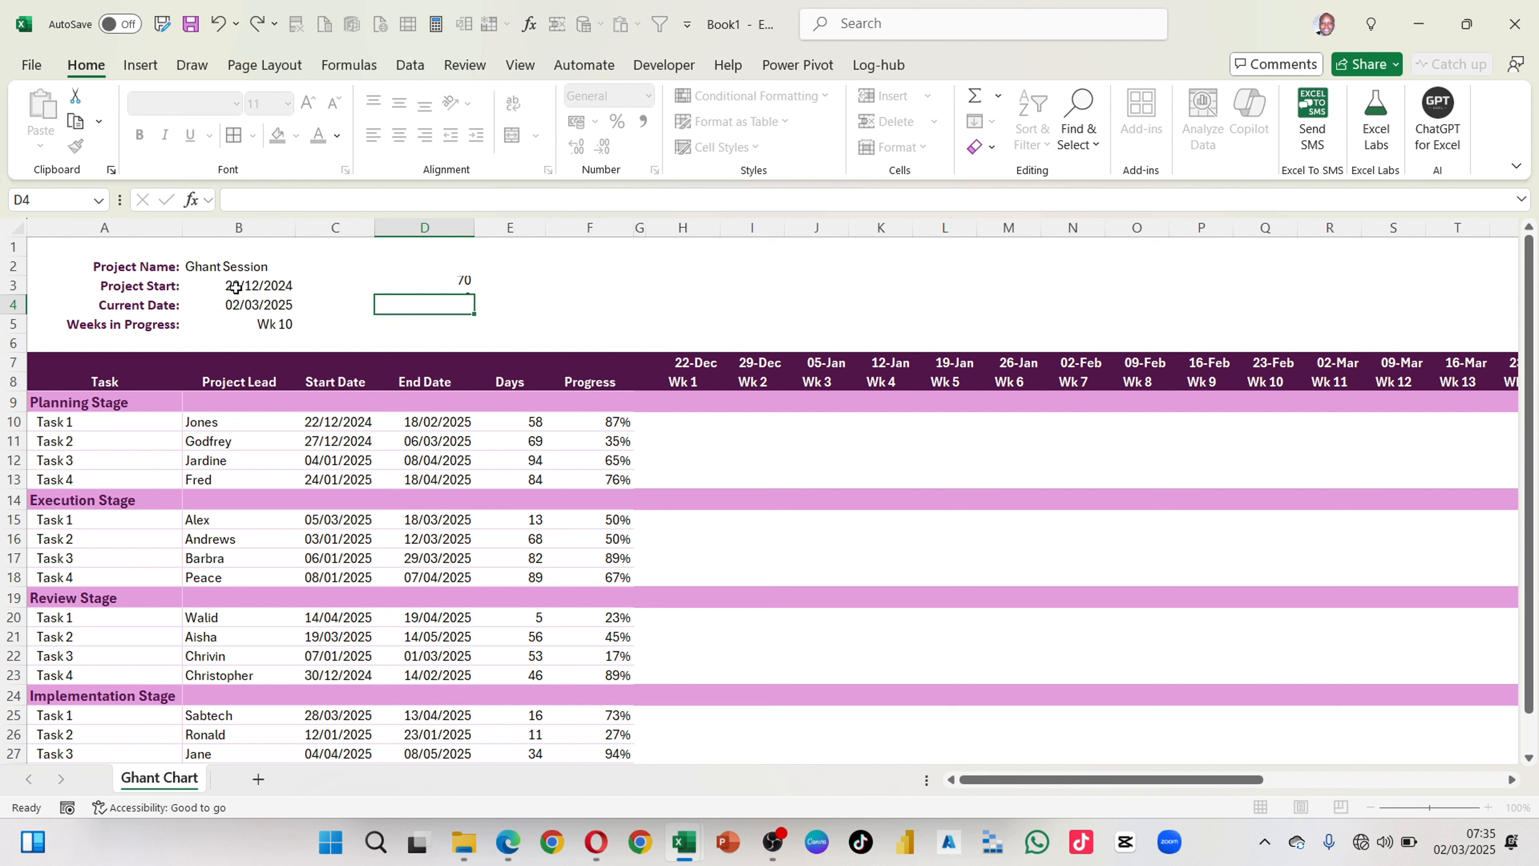
left_click(406, 286)
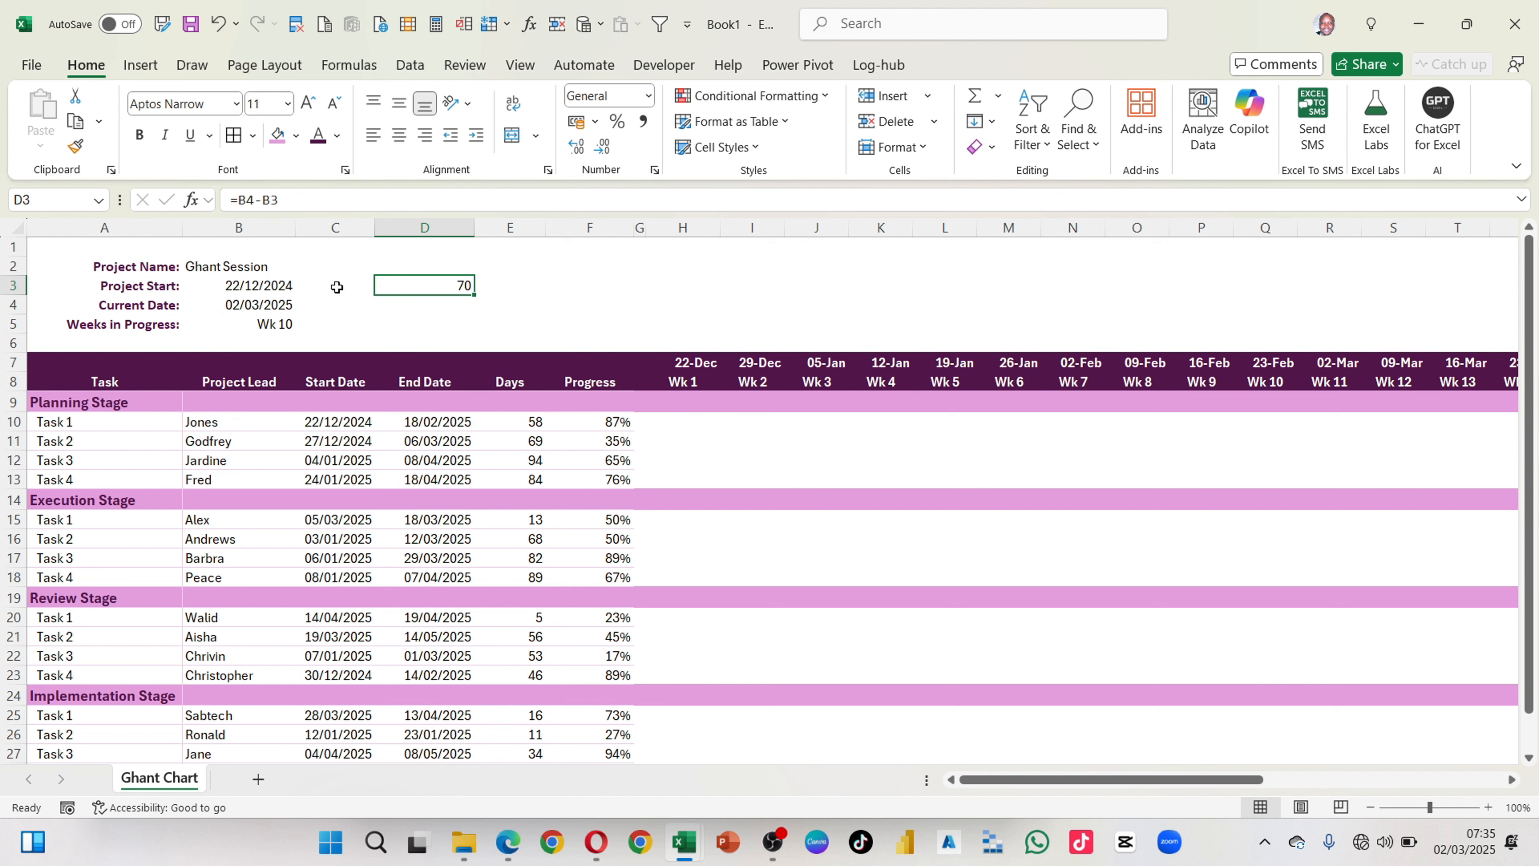
Step: Change the Project Start date in B3 to 22/11/2024
left_click(259, 284)
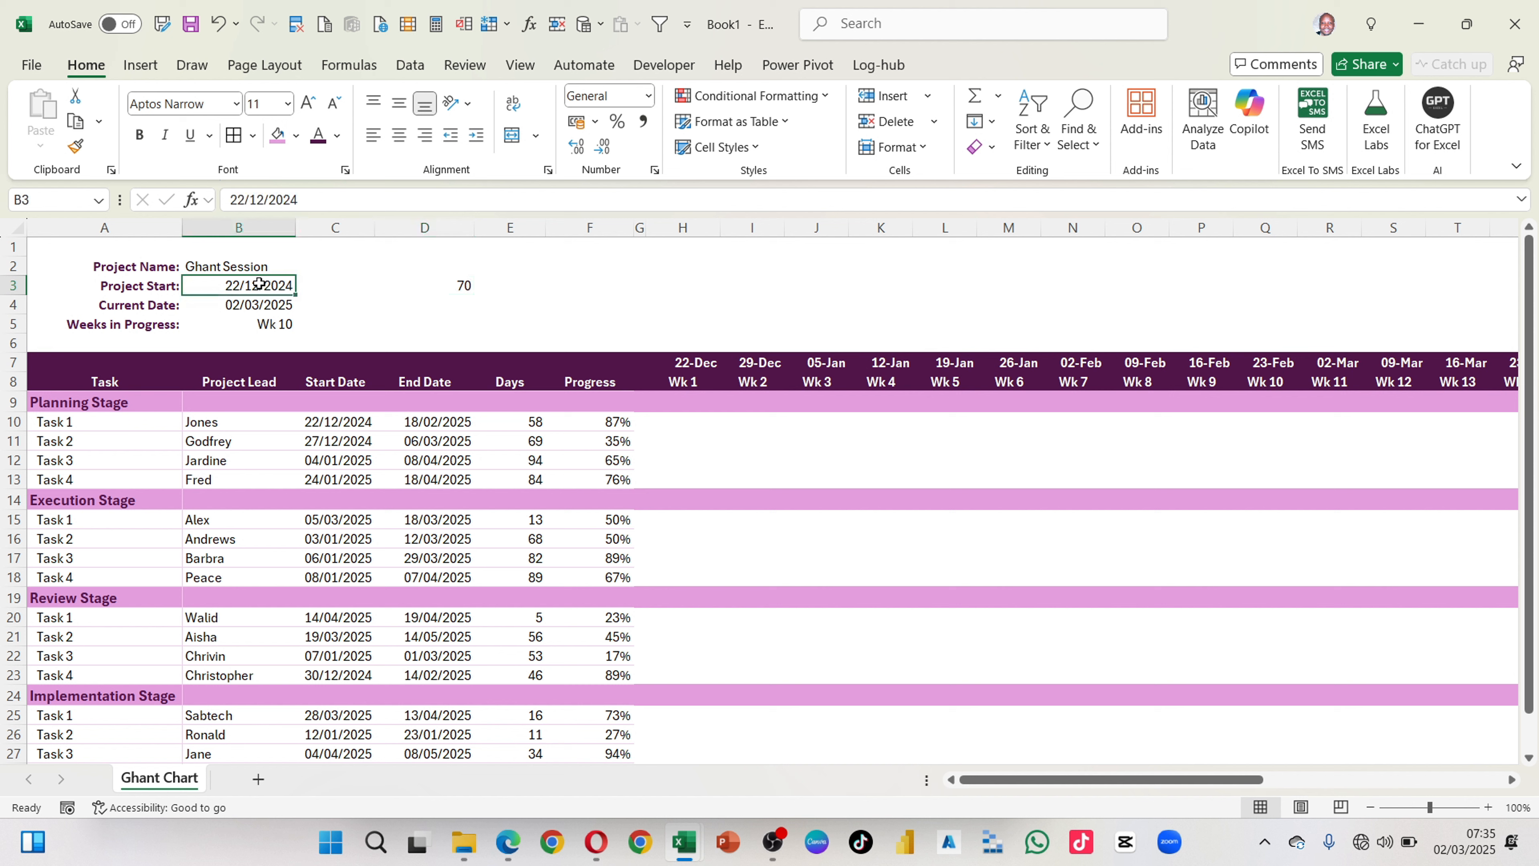
left_click(262, 199)
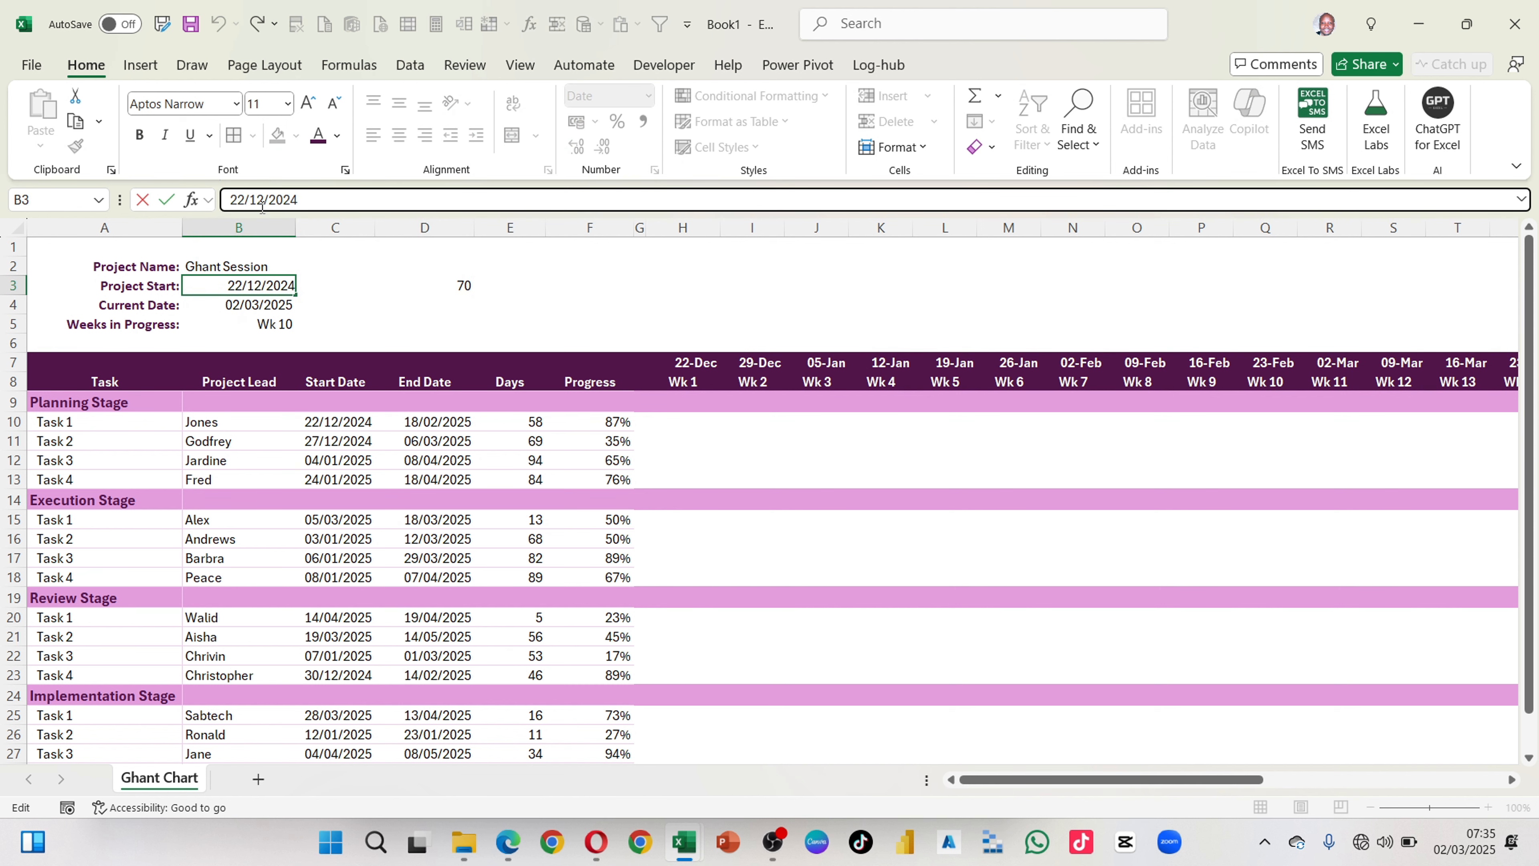
key("BackSpace")
type("1")
key("Return")
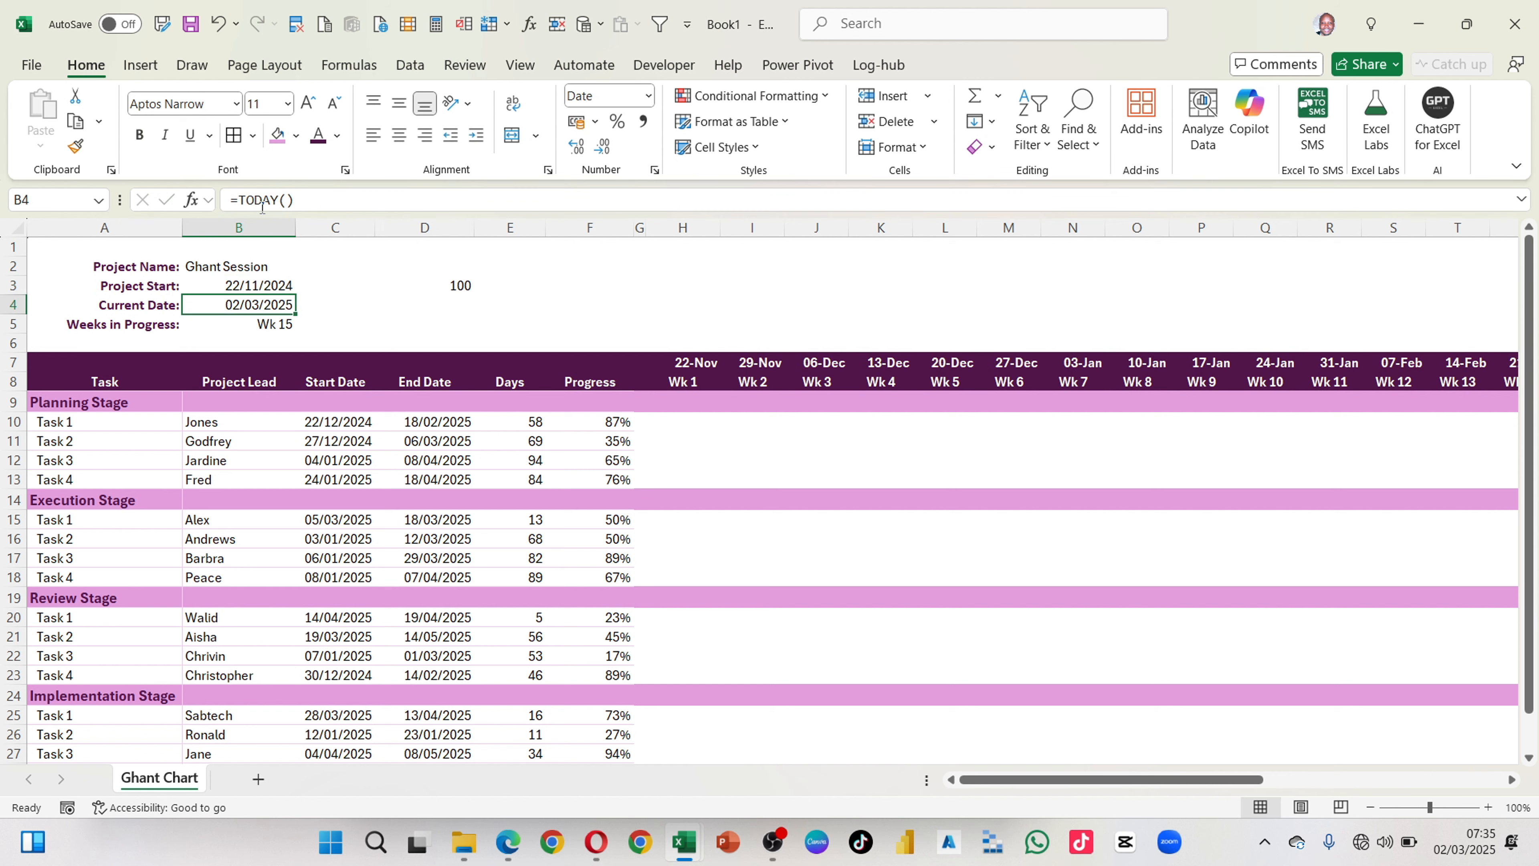
Step: Show the day difference in D3 with extra decimals, reset them, and clear that trial formula
left_click(455, 292)
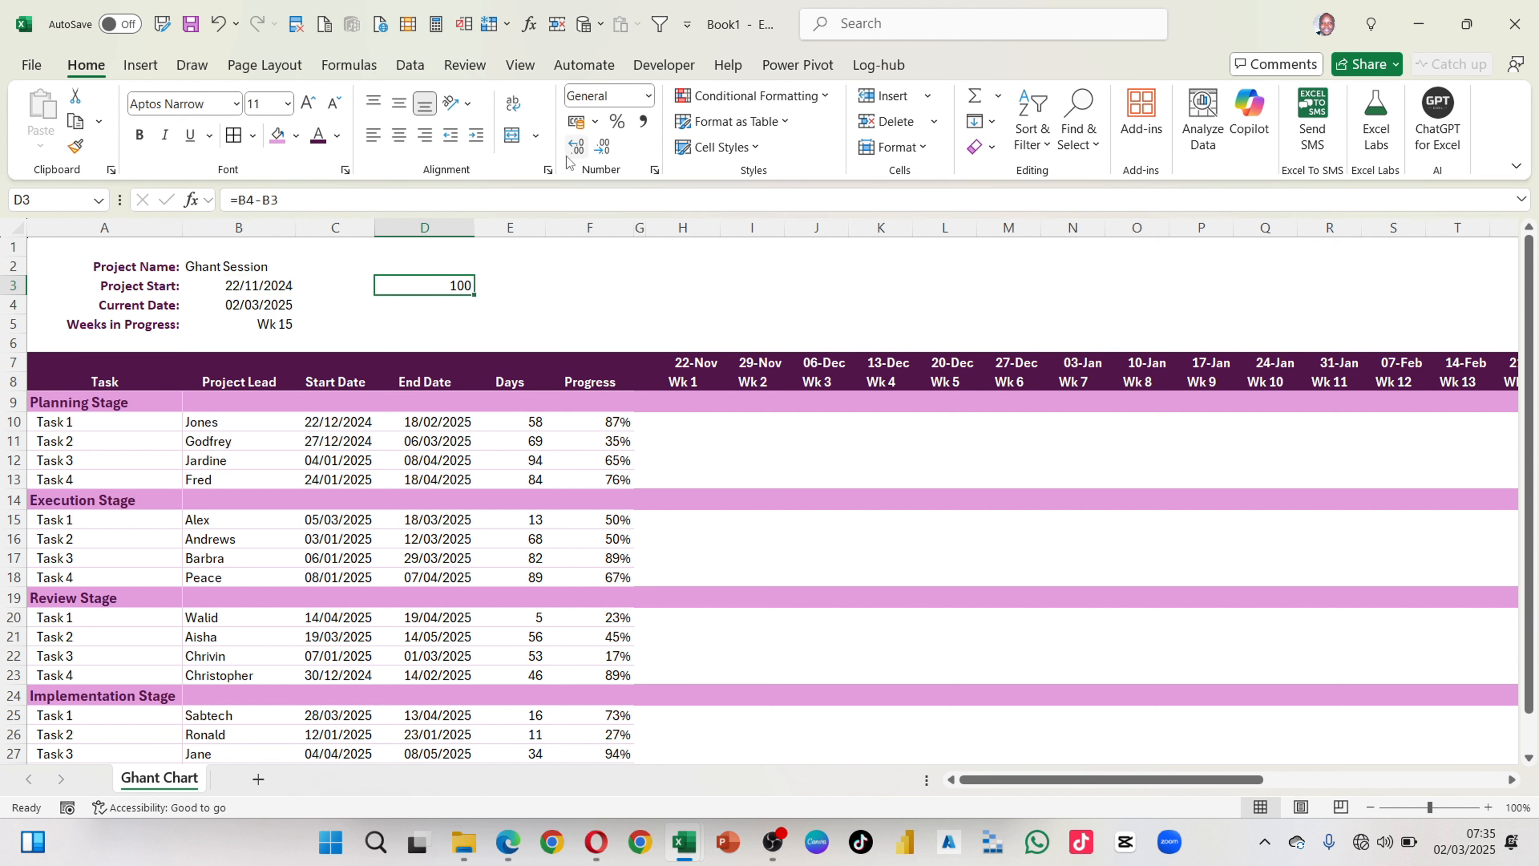
left_click(577, 147)
left_click(580, 153)
left_click(603, 147)
left_click(602, 148)
key("BackSpace")
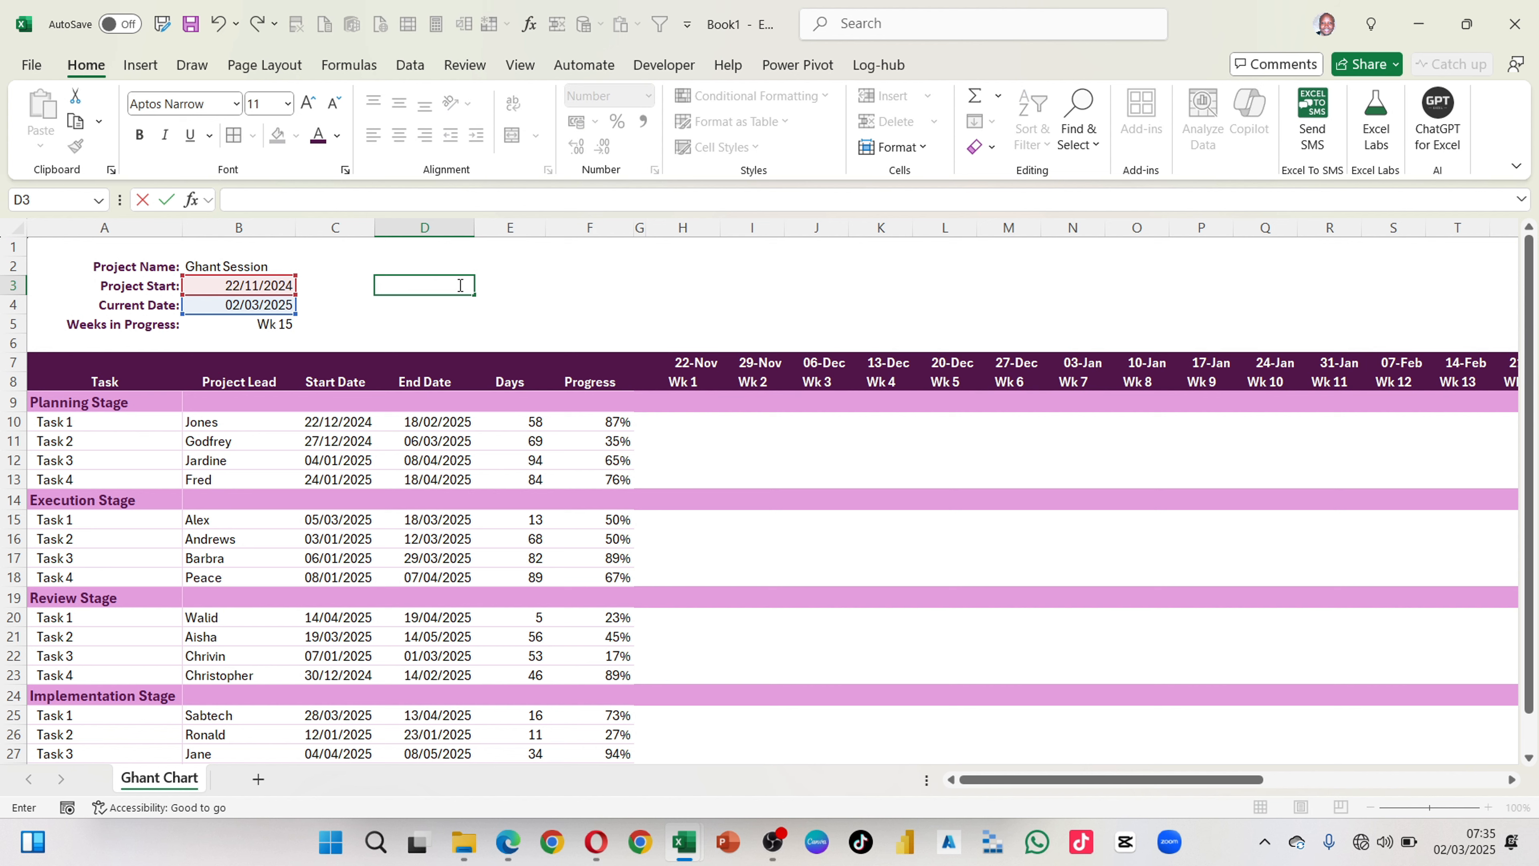
left_click(342, 320)
left_click(281, 328)
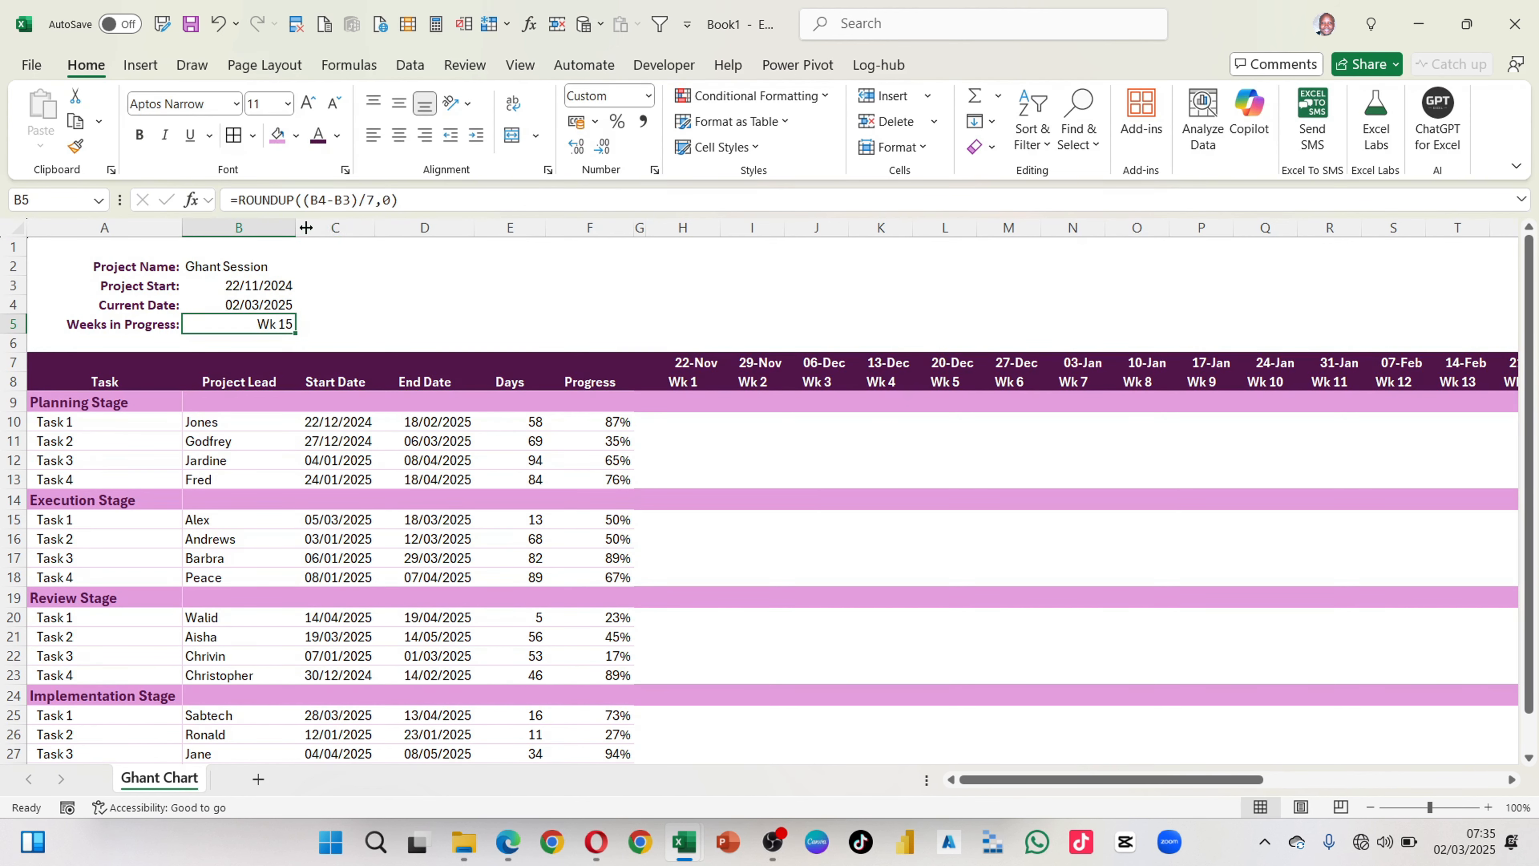
Step: Copy the title "Project Management Schedule ( Ghantt Chart)" from the finished example workbook into the new chart at I2, above the week headers
scroll(701, 626, "down", 3)
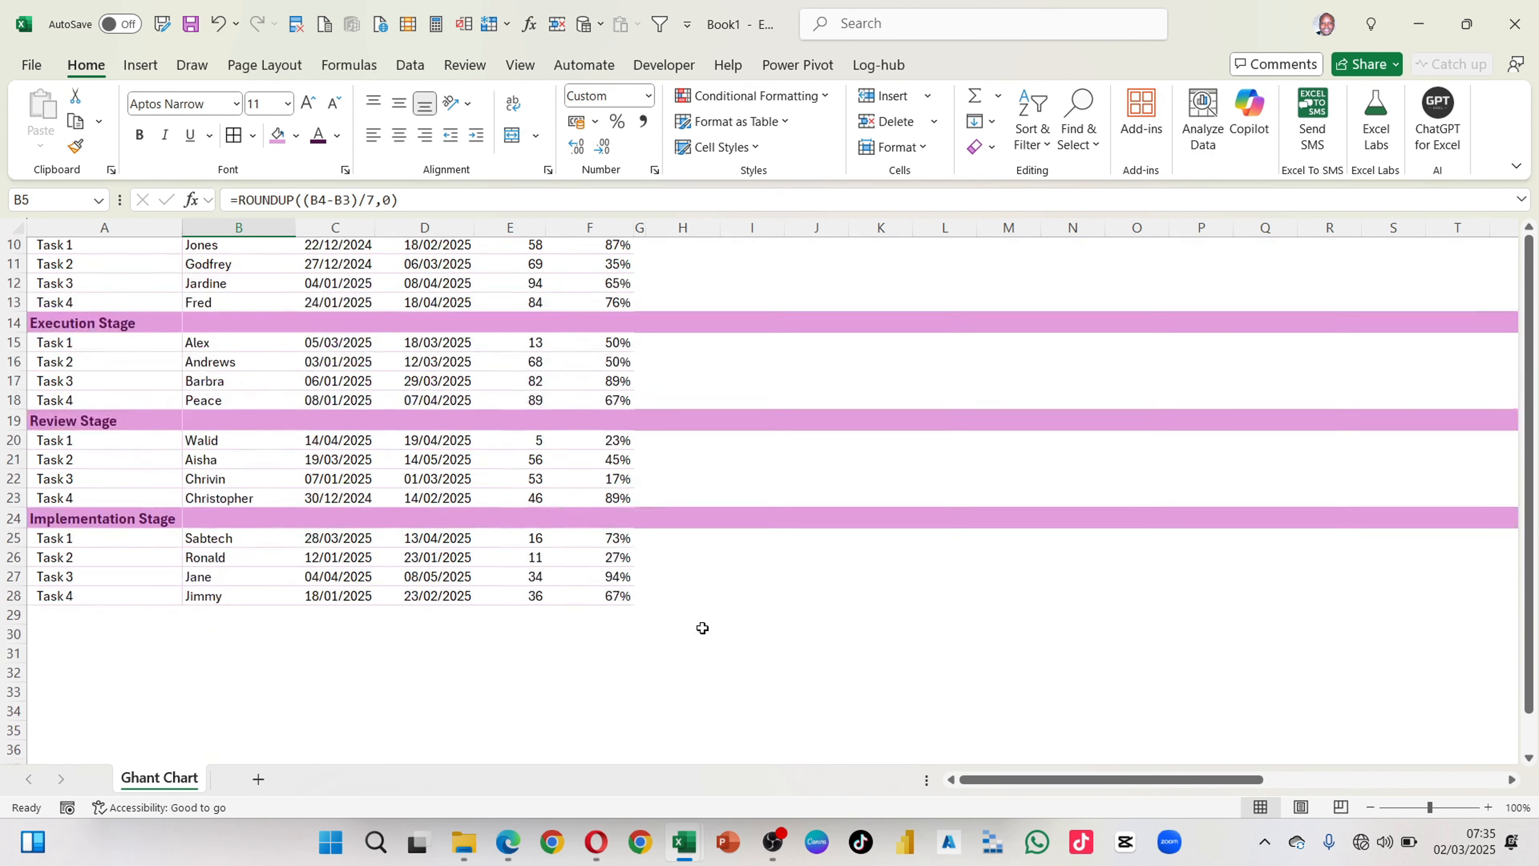
scroll(701, 625, "up", 3)
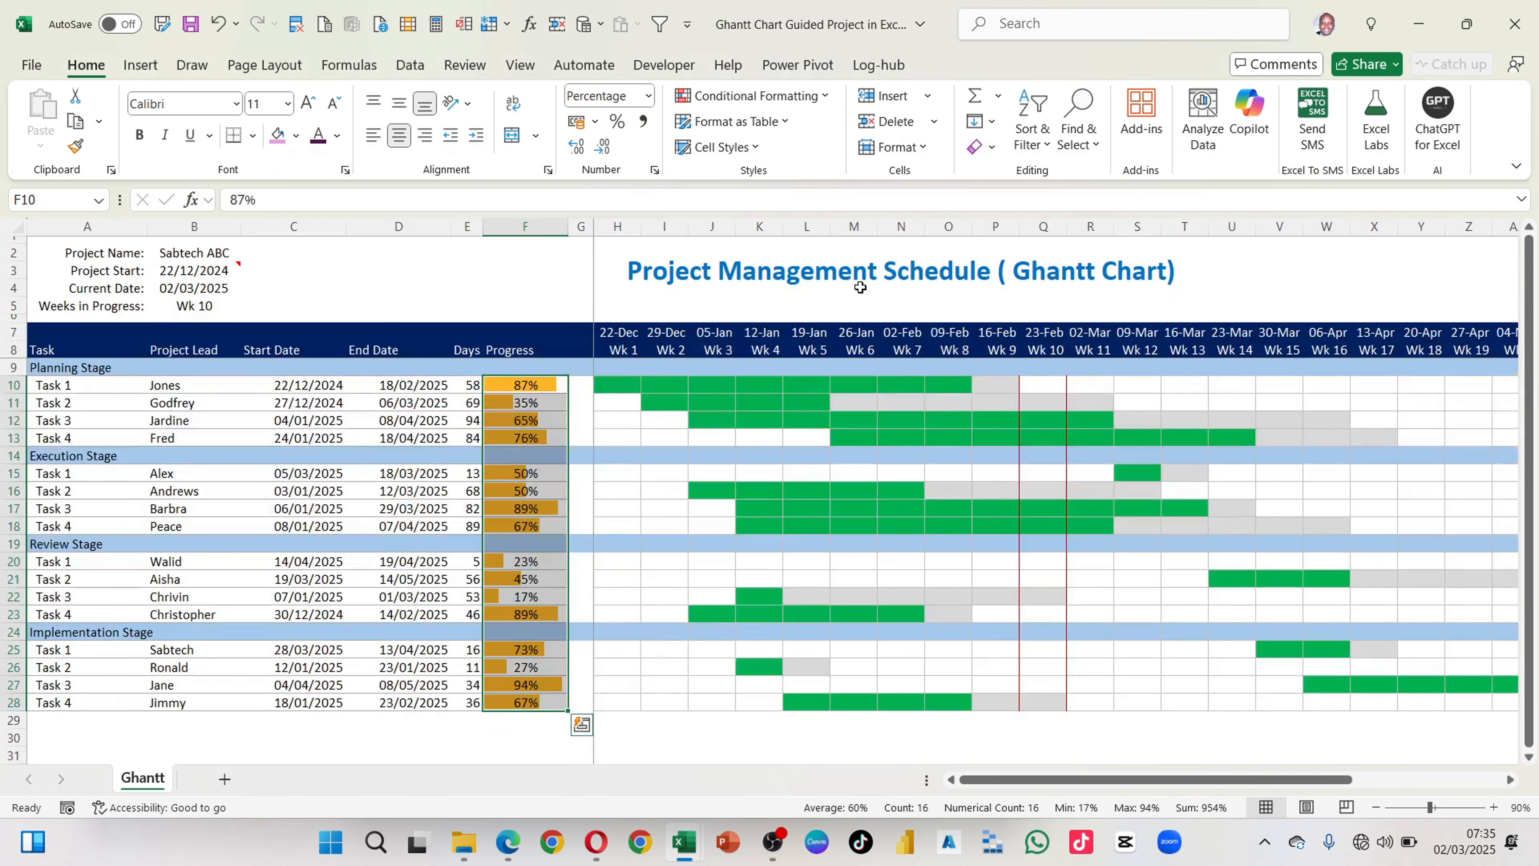
left_click(794, 293)
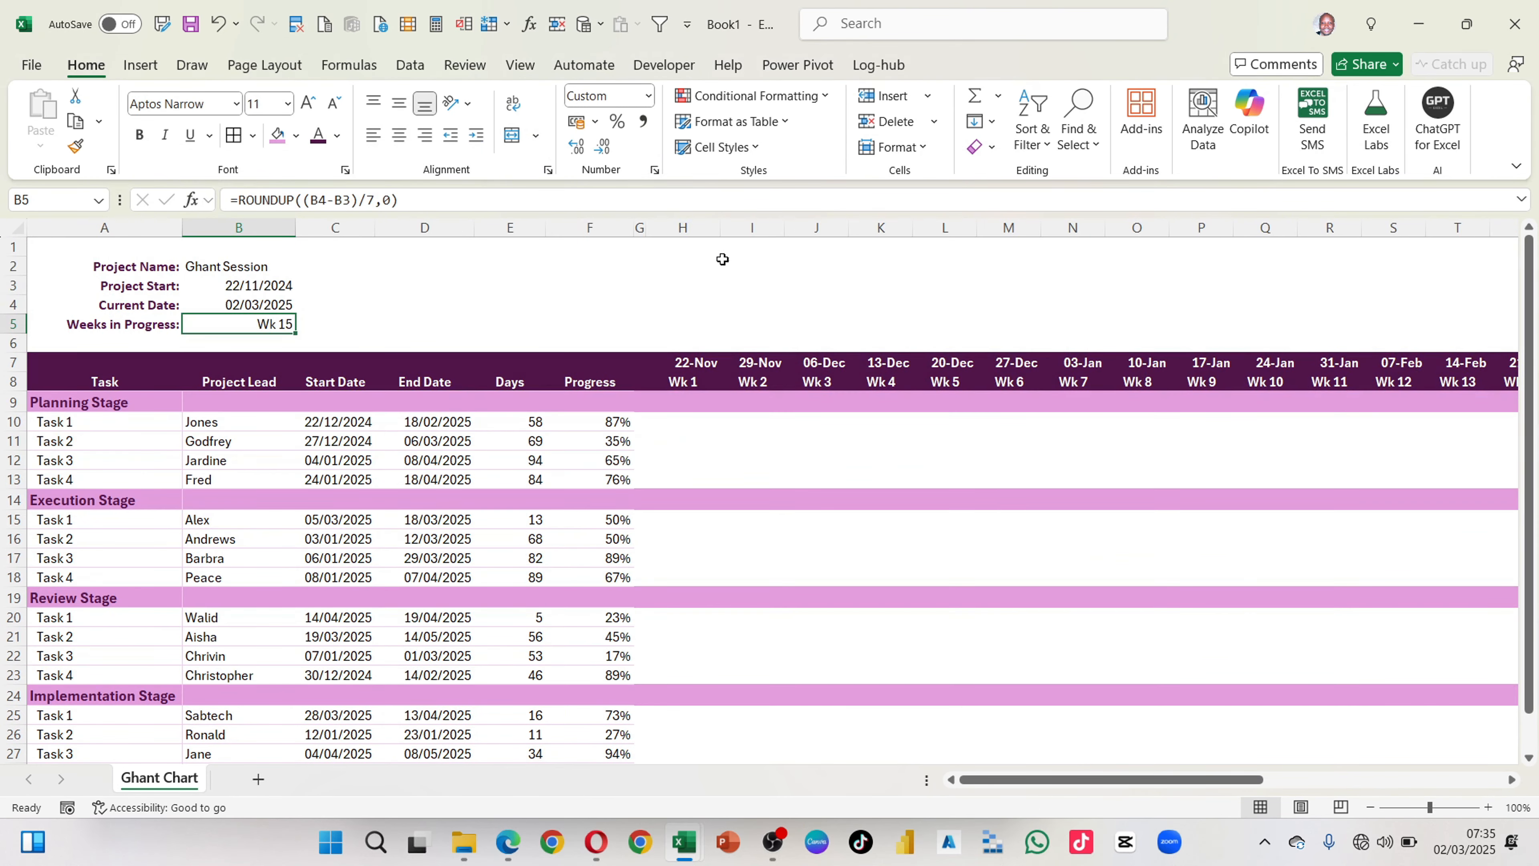
left_click(729, 264)
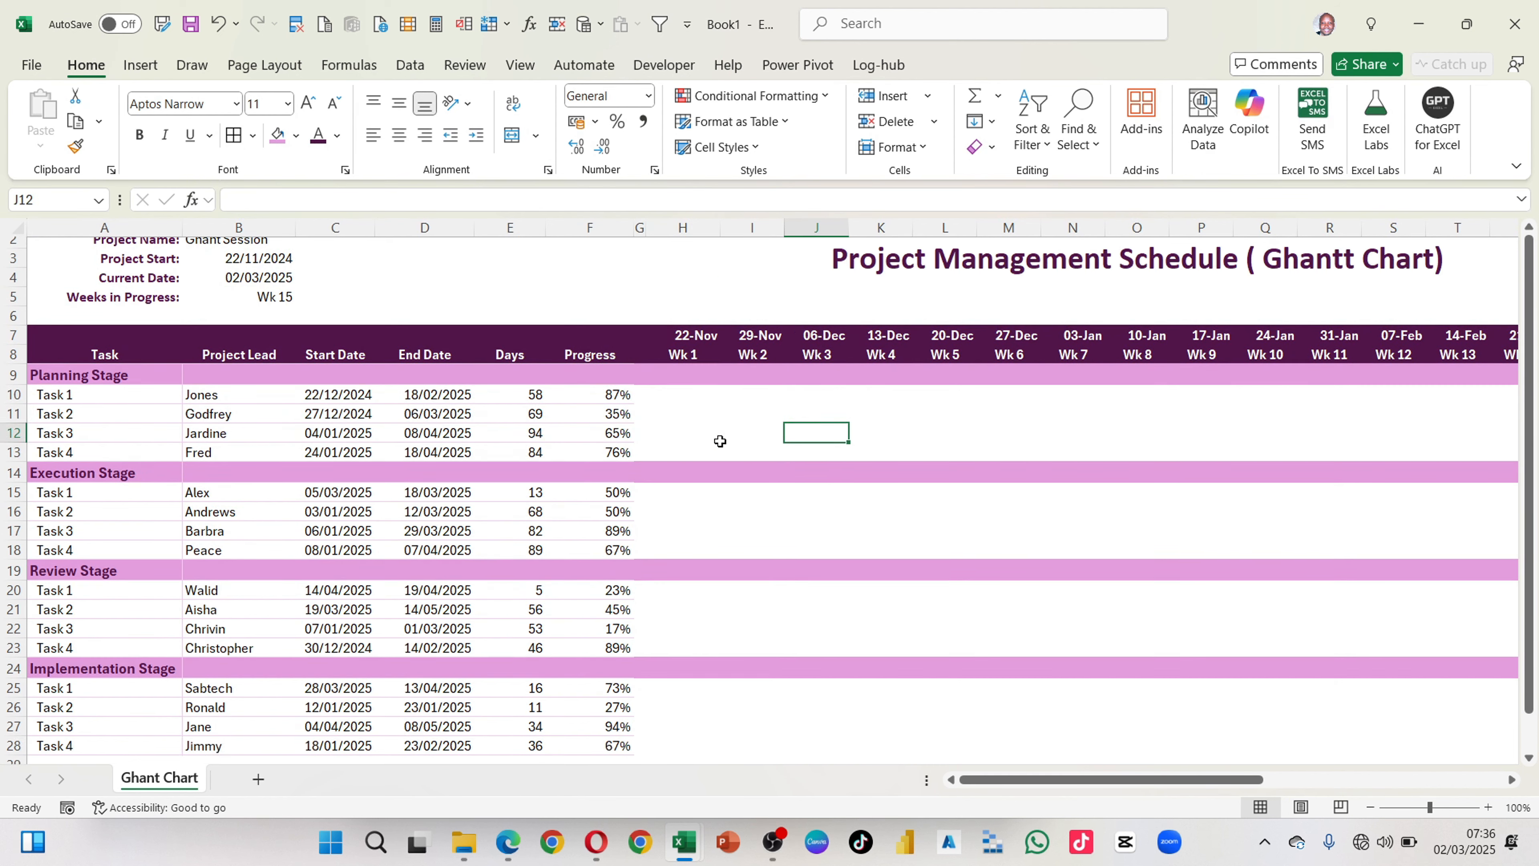
Step: Review the new chart's empty weekly timeline grid against the progress bars in the finished example workbook
scroll(720, 441, "down", 4)
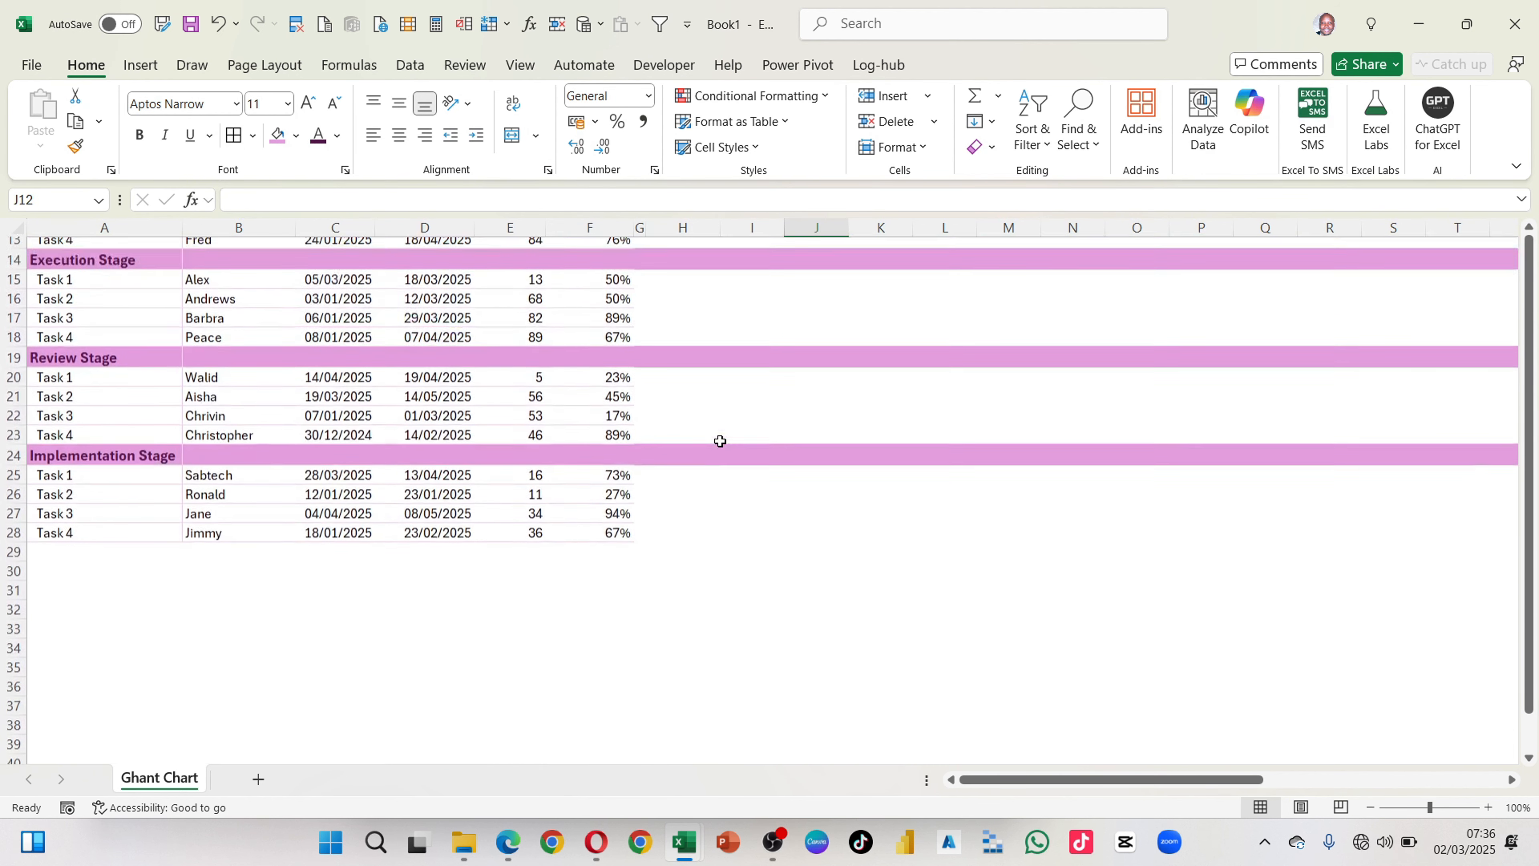
scroll(720, 441, "up", 2)
scroll(720, 441, "up", 2)
scroll(769, 476, "right", 3)
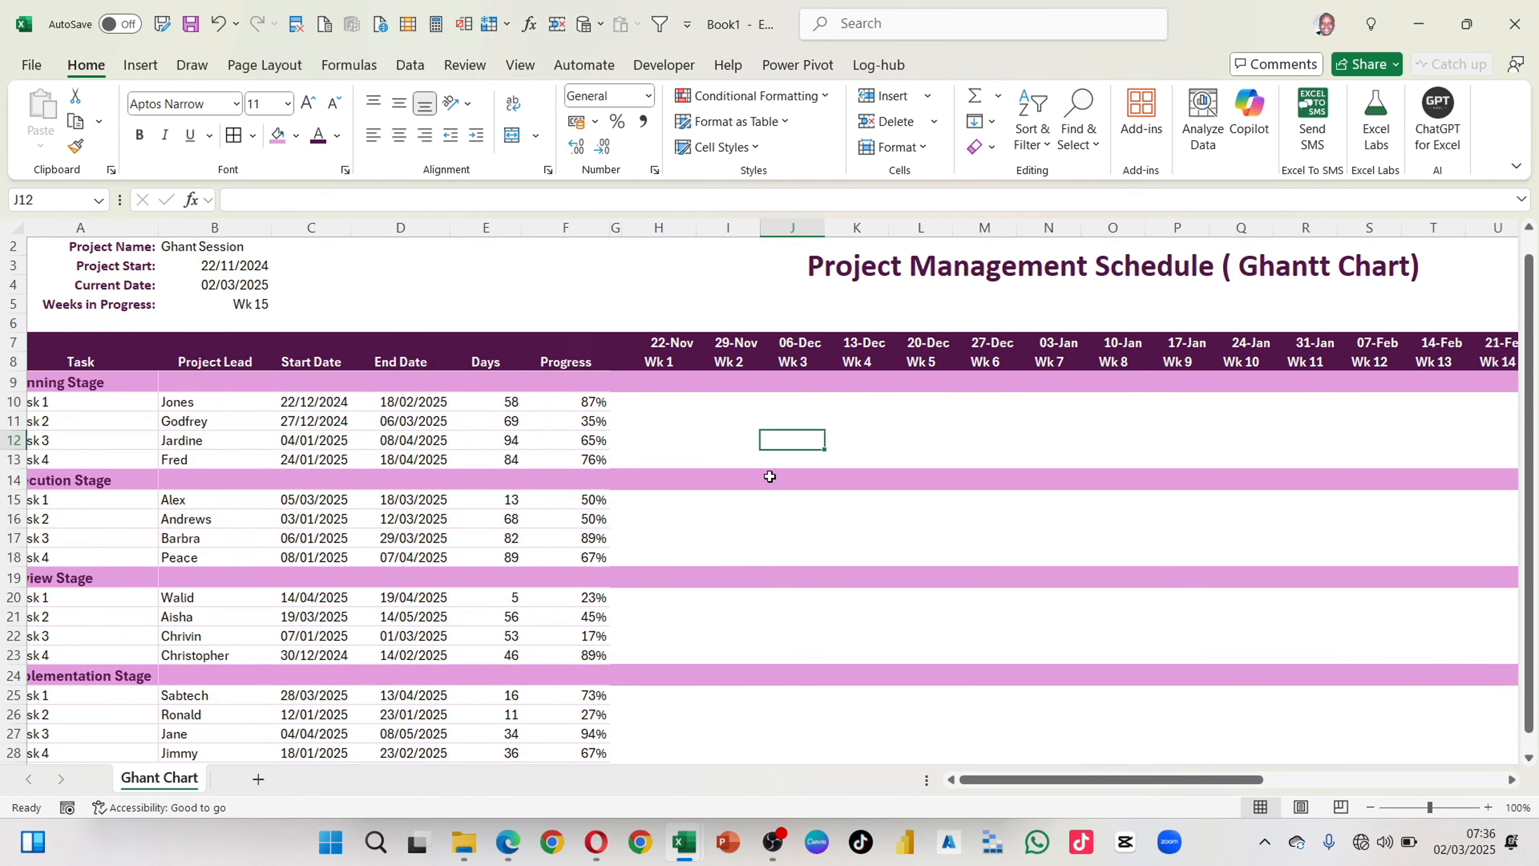
scroll(769, 477, "right", 3)
scroll(769, 475, "left", 6)
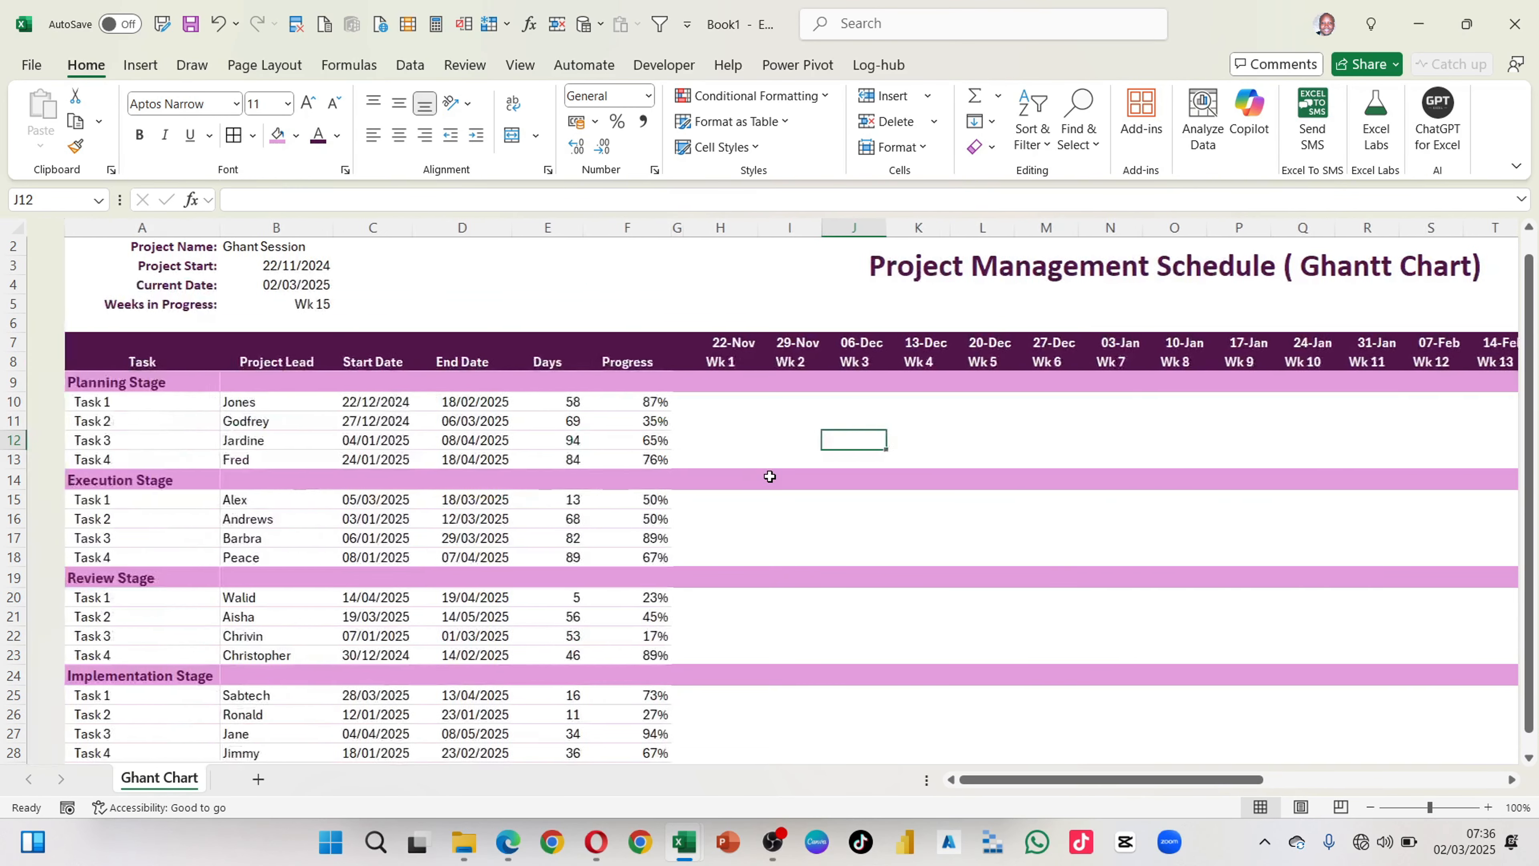
scroll(758, 509, "down", 2)
scroll(757, 508, "right", 1)
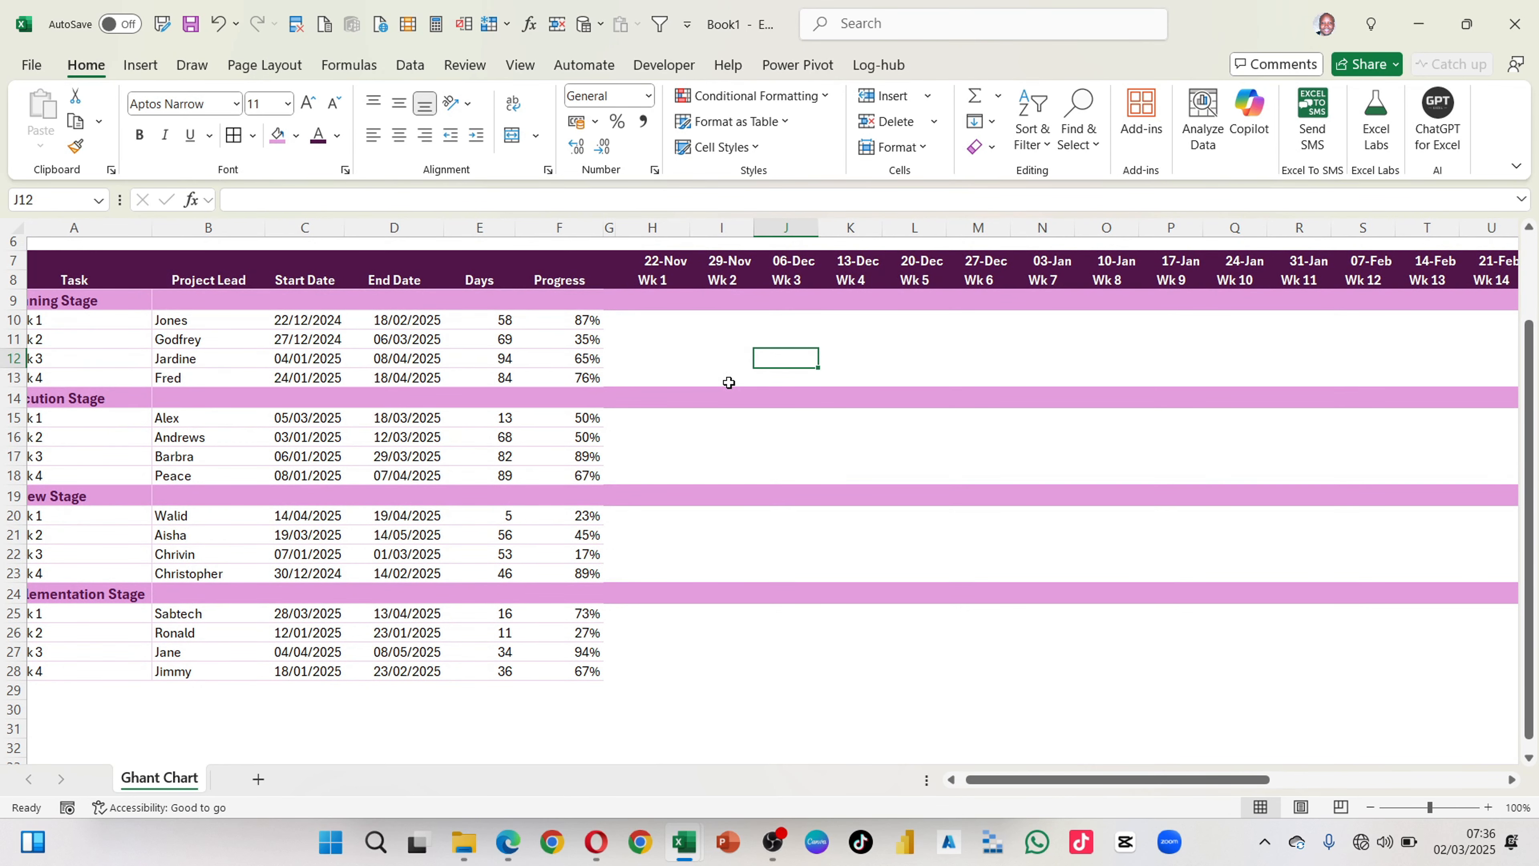
left_click_drag(657, 319, 1184, 334)
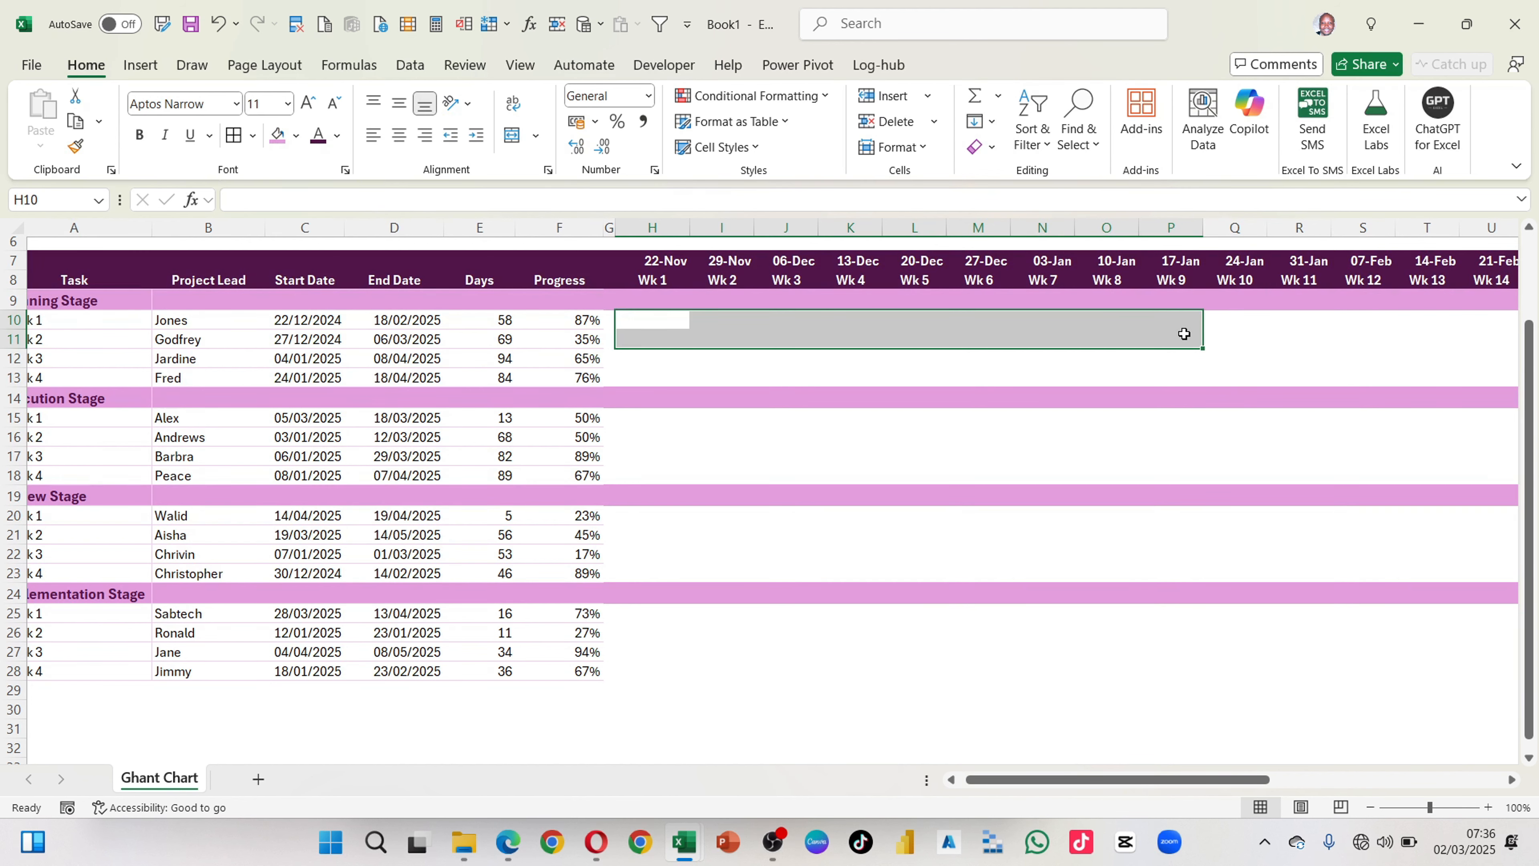
key("alt+Tab")
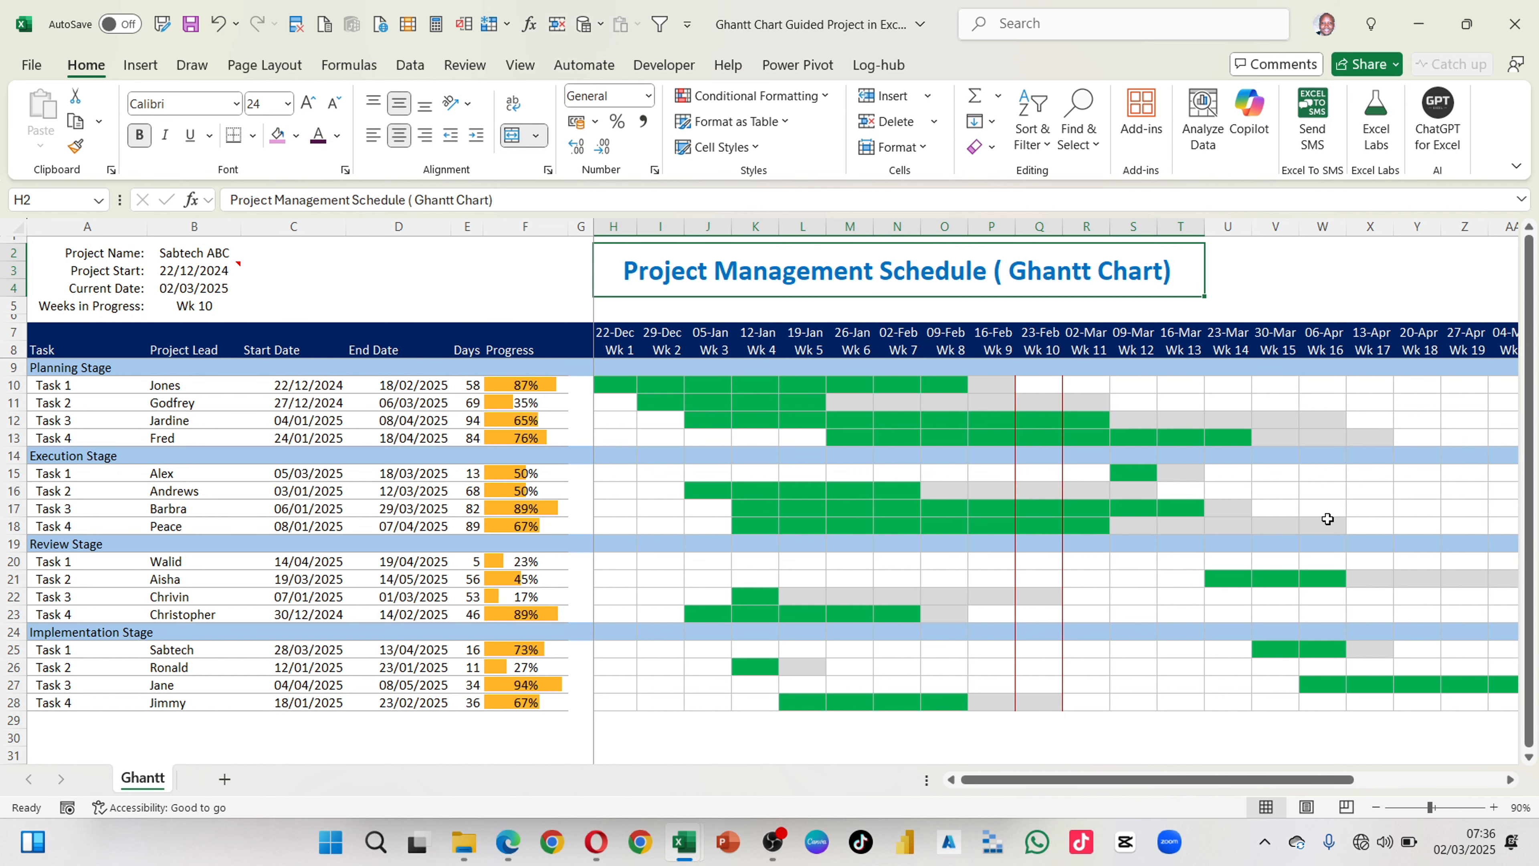
key("alt+Tab")
left_click(1211, 439)
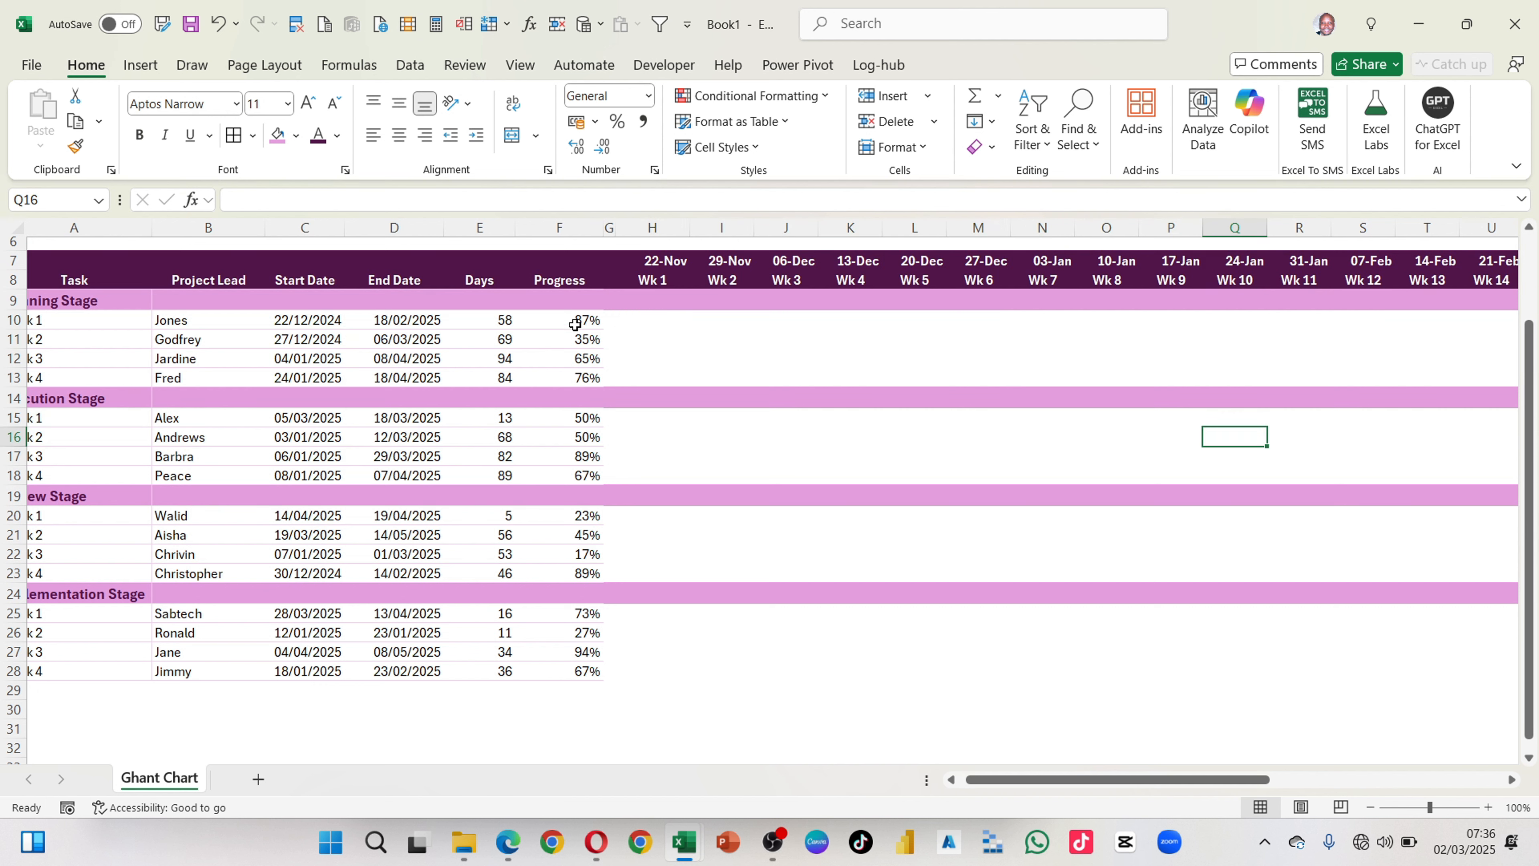
Step: Apply solid-fill blue data bars to the Progress cells F9:F28 and make the Progress column slightly narrower
left_click_drag(568, 299, 539, 669)
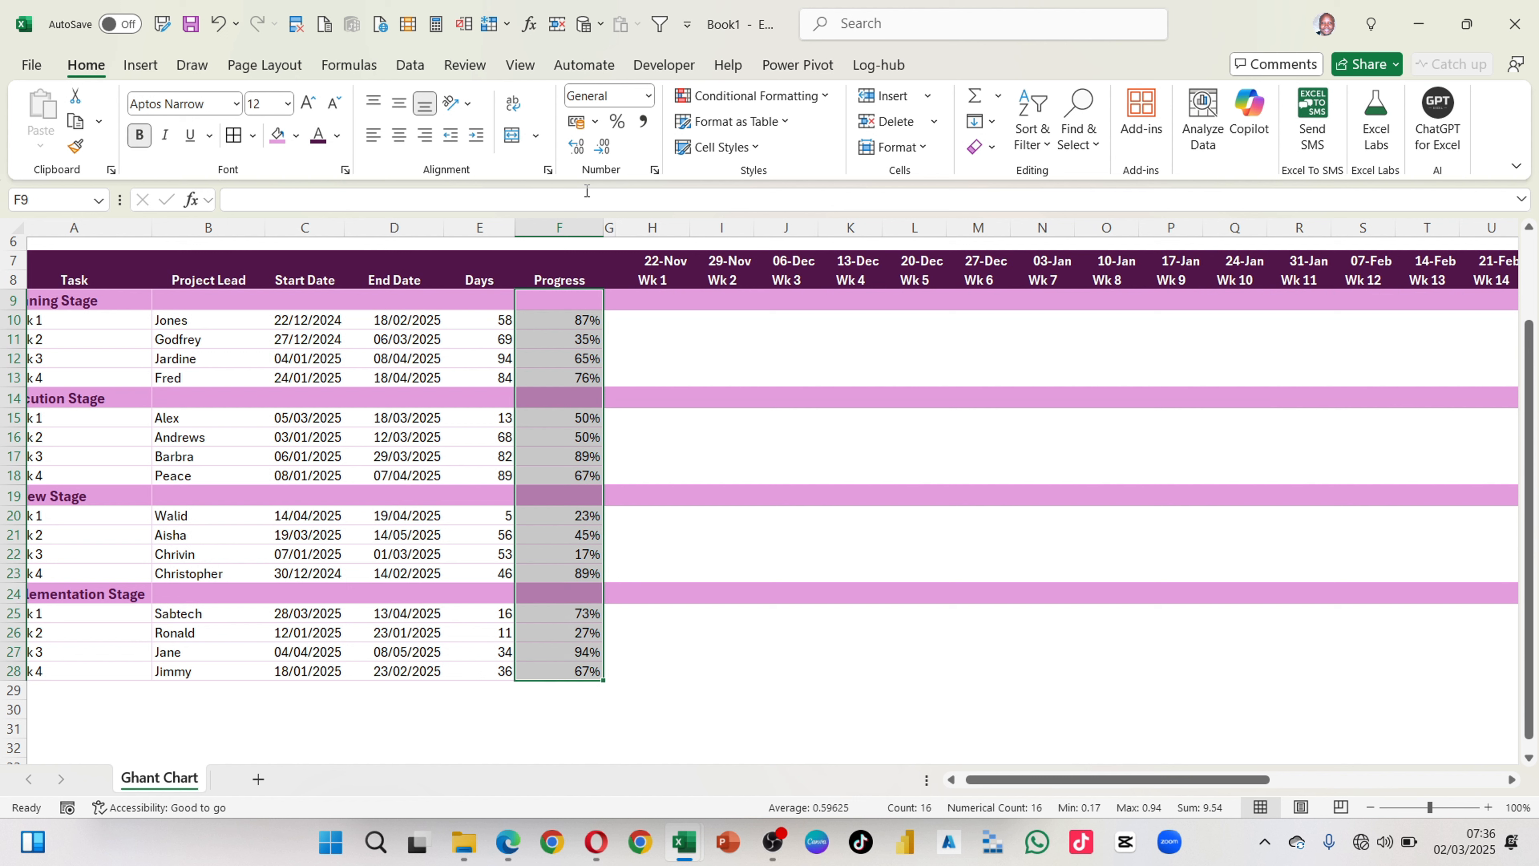
left_click(822, 100)
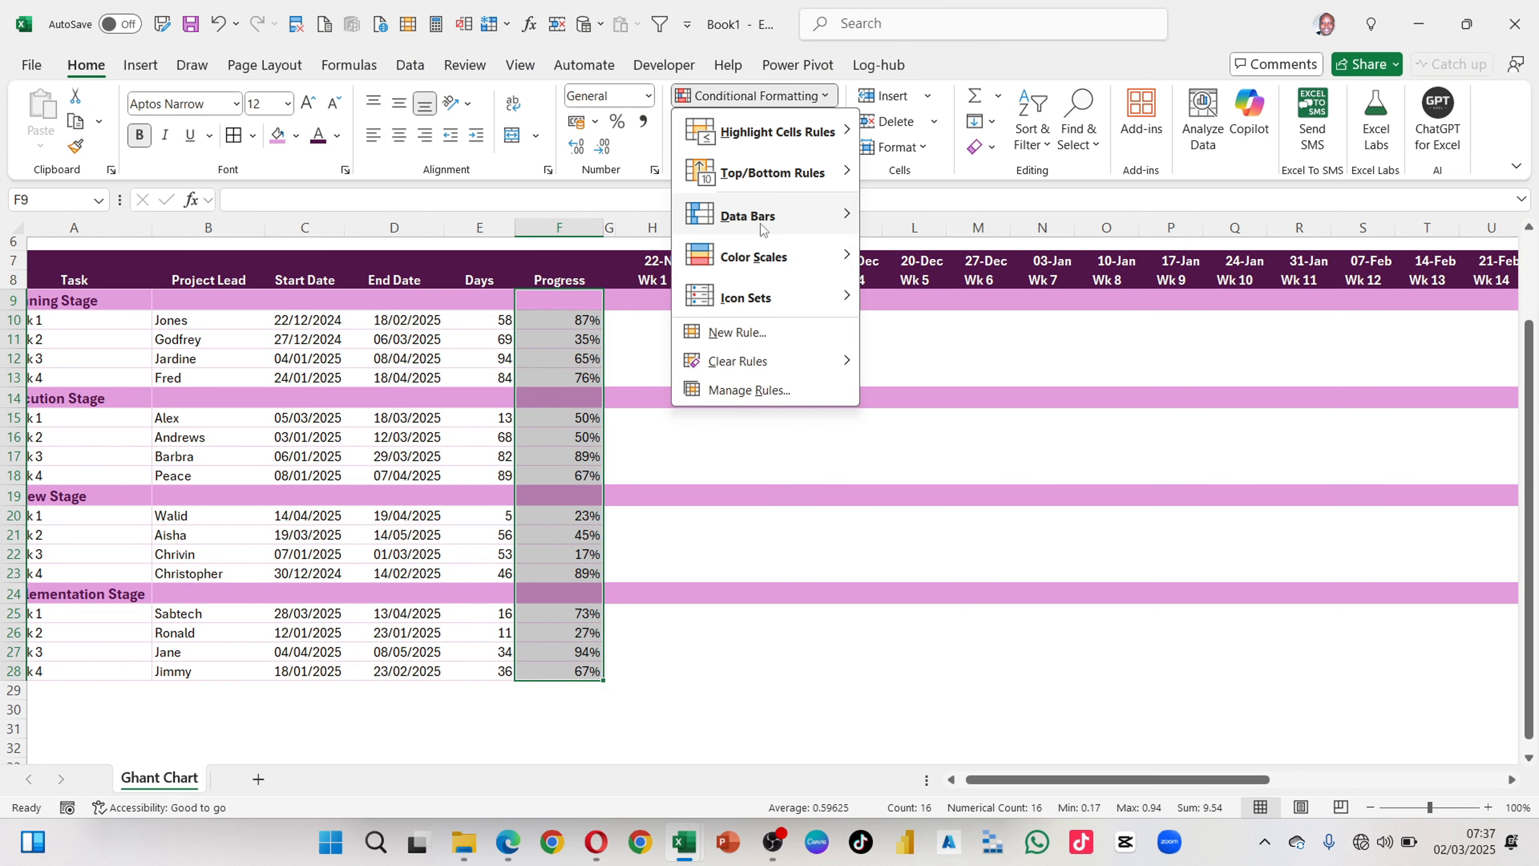
mouse_move(746, 229)
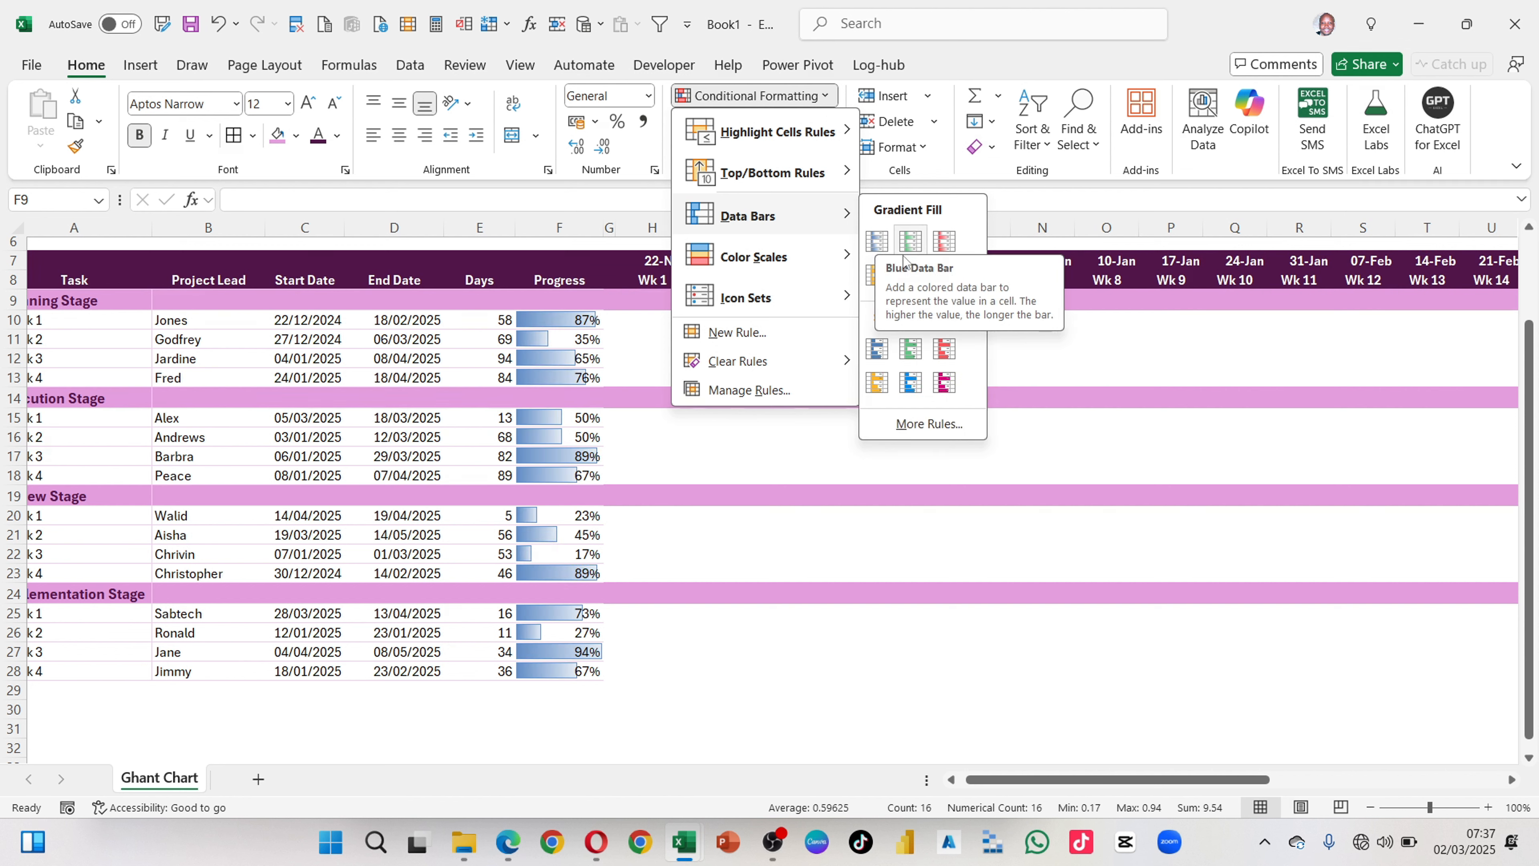
left_click(878, 349)
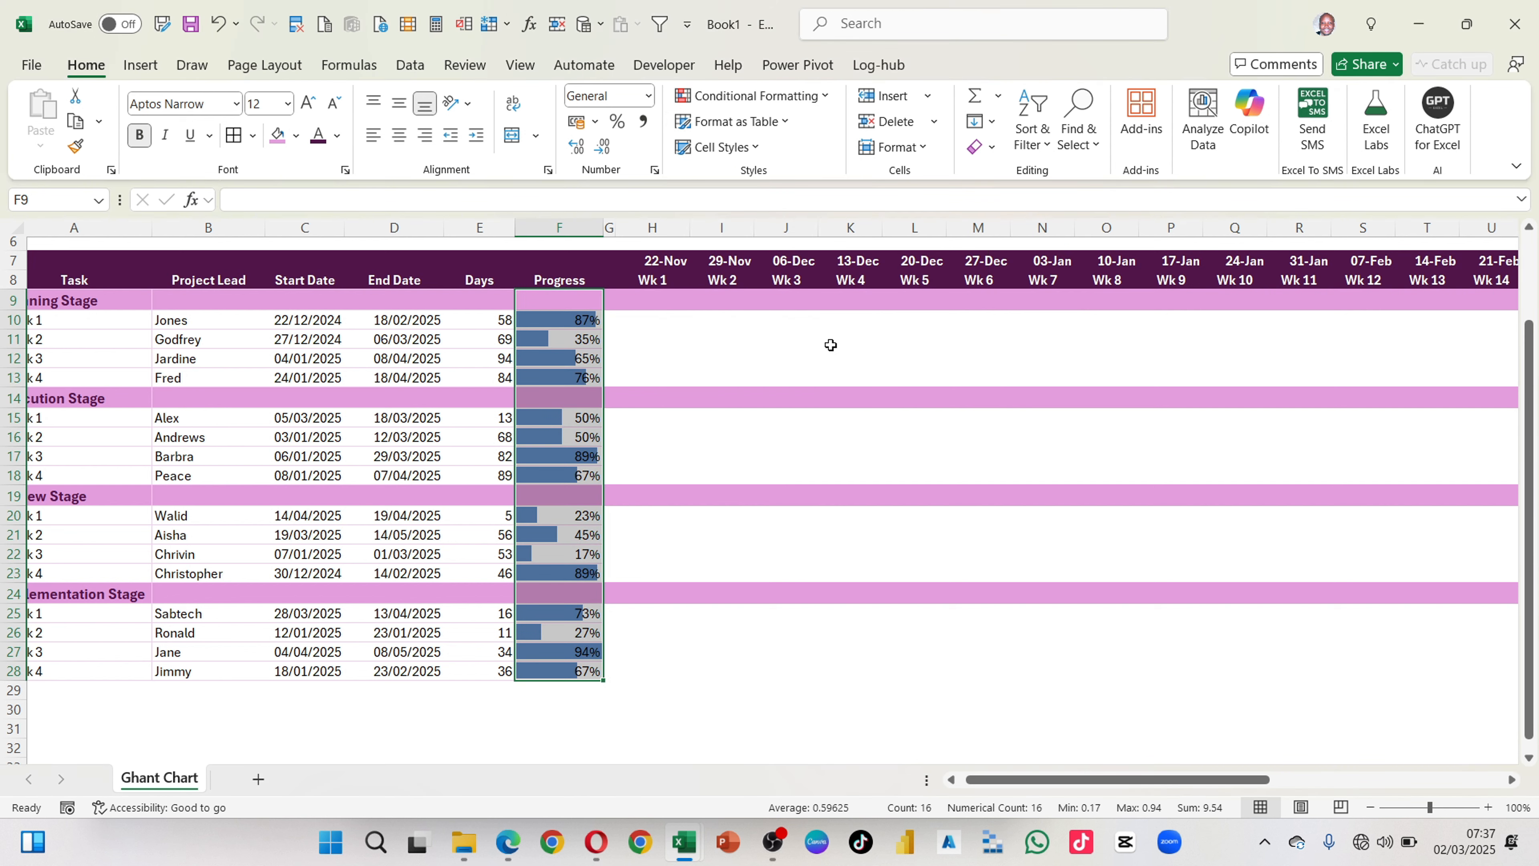
left_click(663, 451)
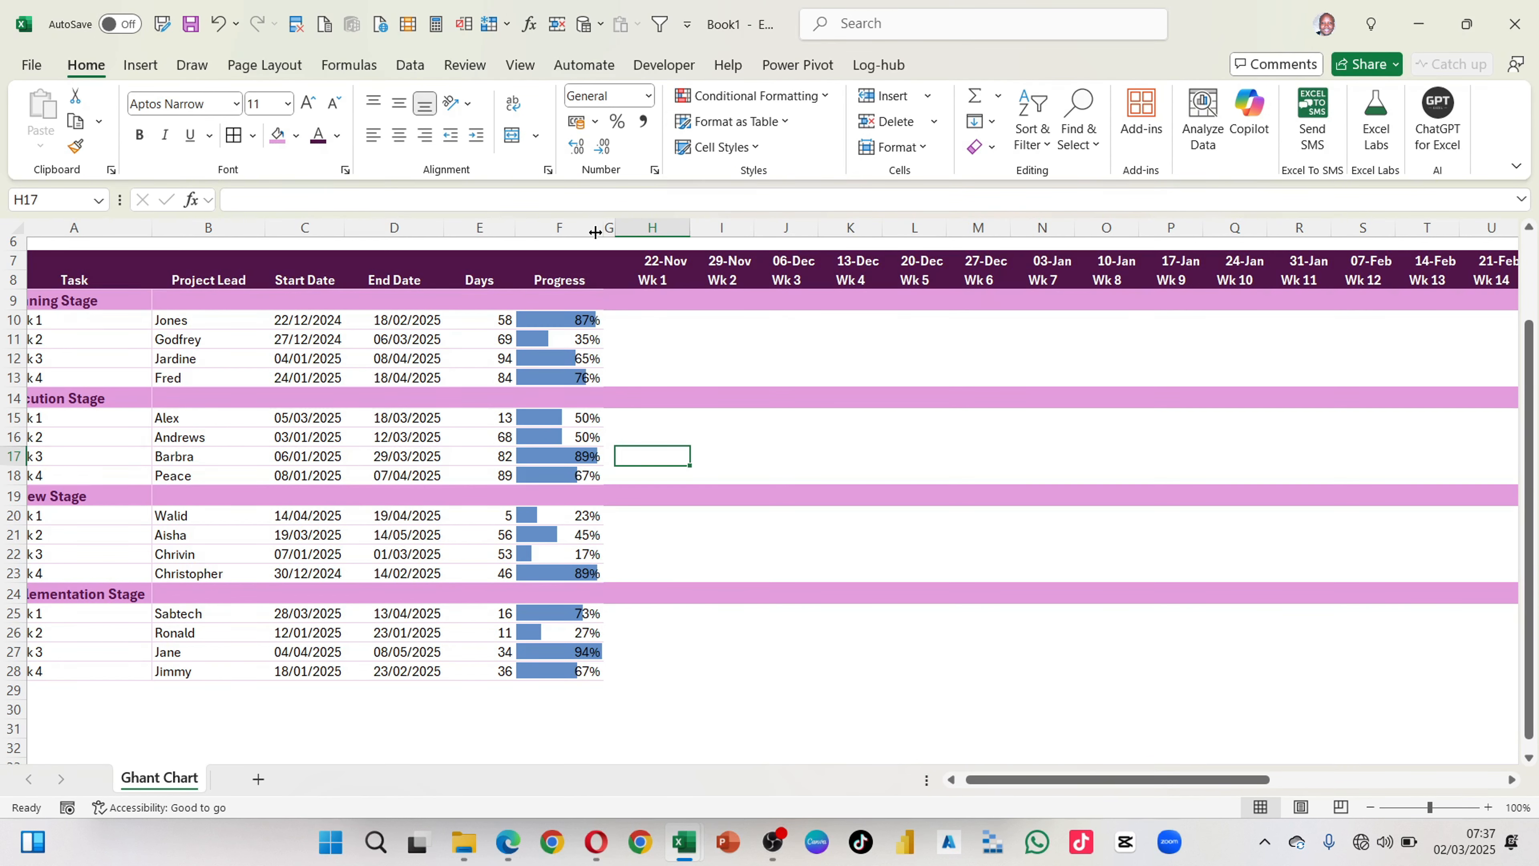
left_click_drag(600, 234, 588, 234)
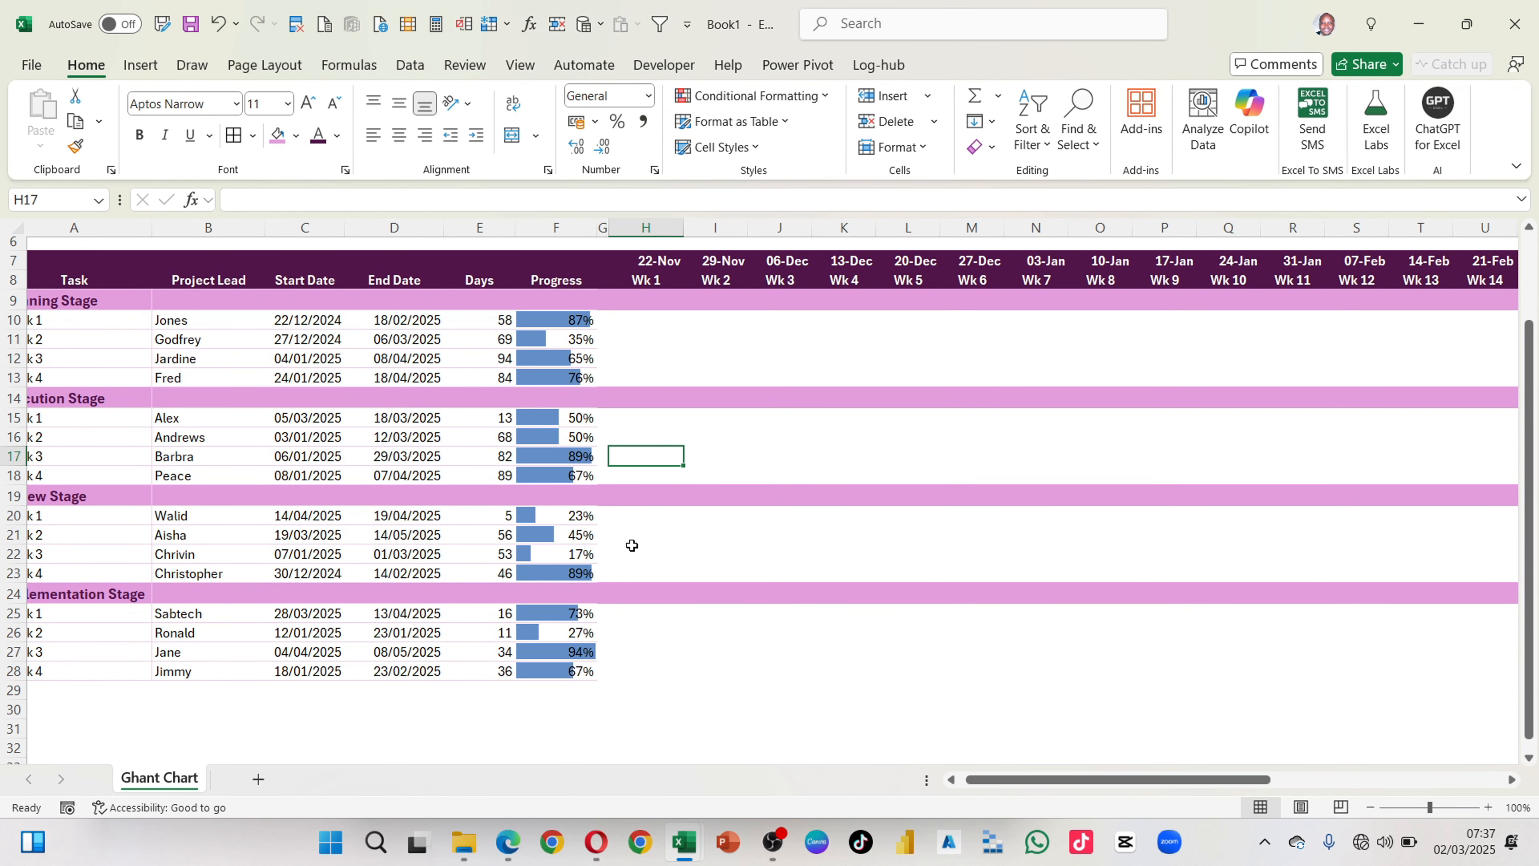
Step: Change the progress of Task 3 in the Implementation Stage (F27) to 56%
left_click_drag(583, 321, 560, 666)
left_click(624, 448)
left_click(575, 326)
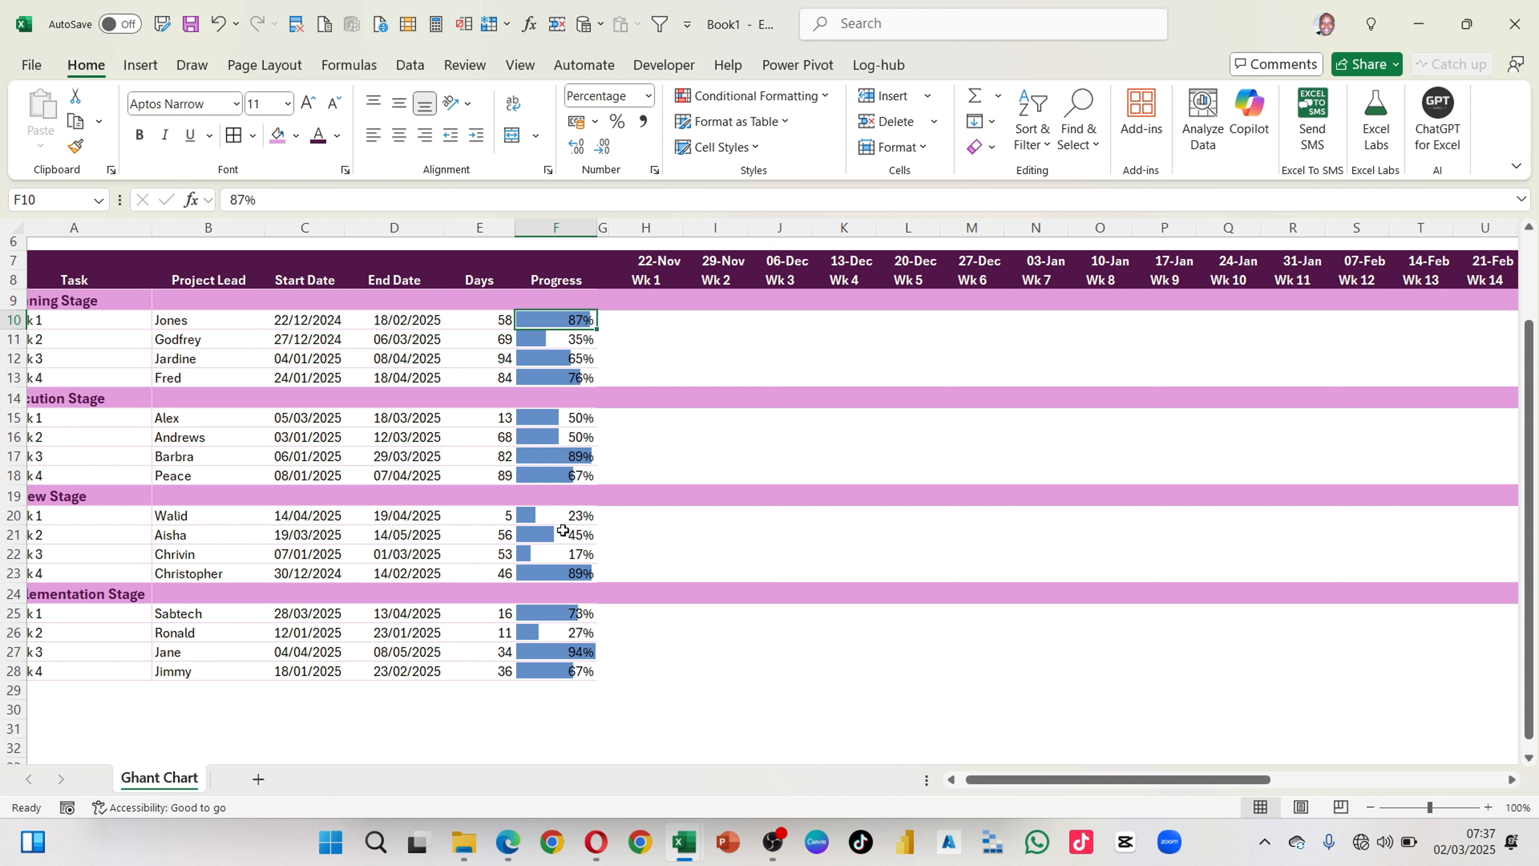
left_click(580, 648)
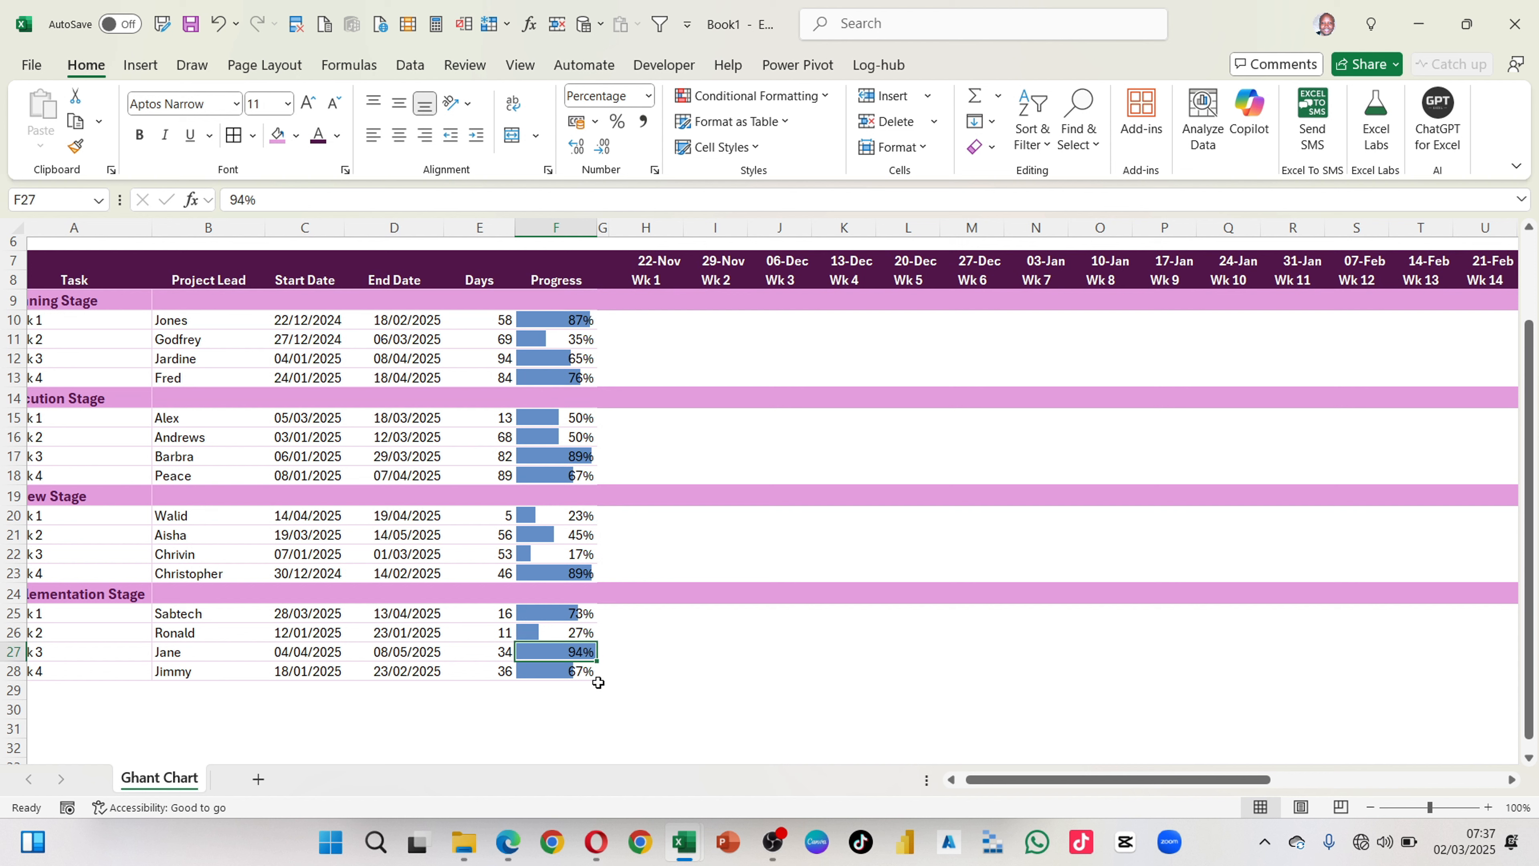
type("56")
key("Return")
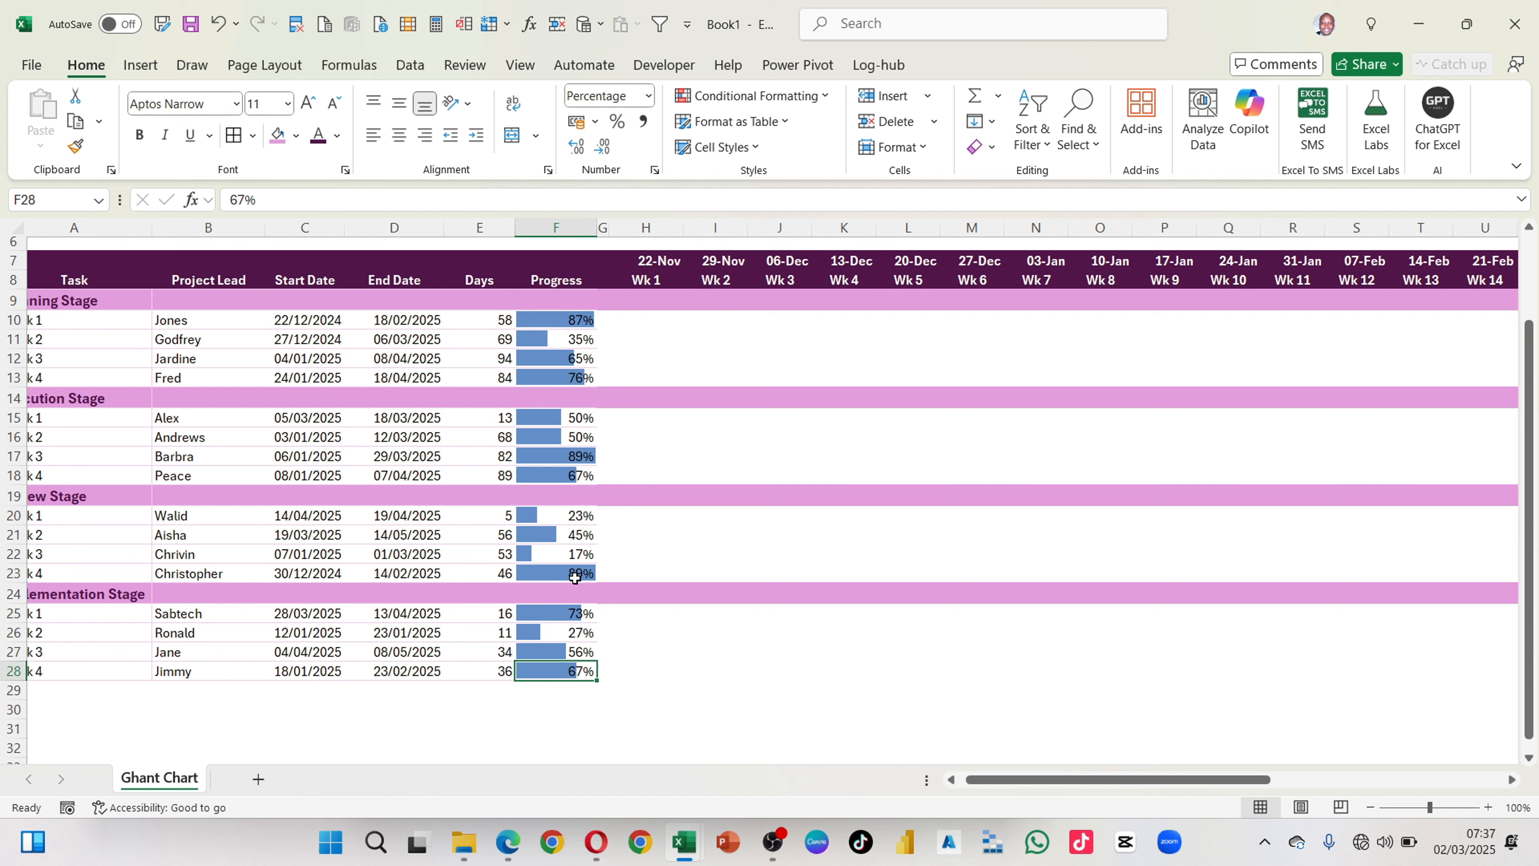
left_click(561, 576)
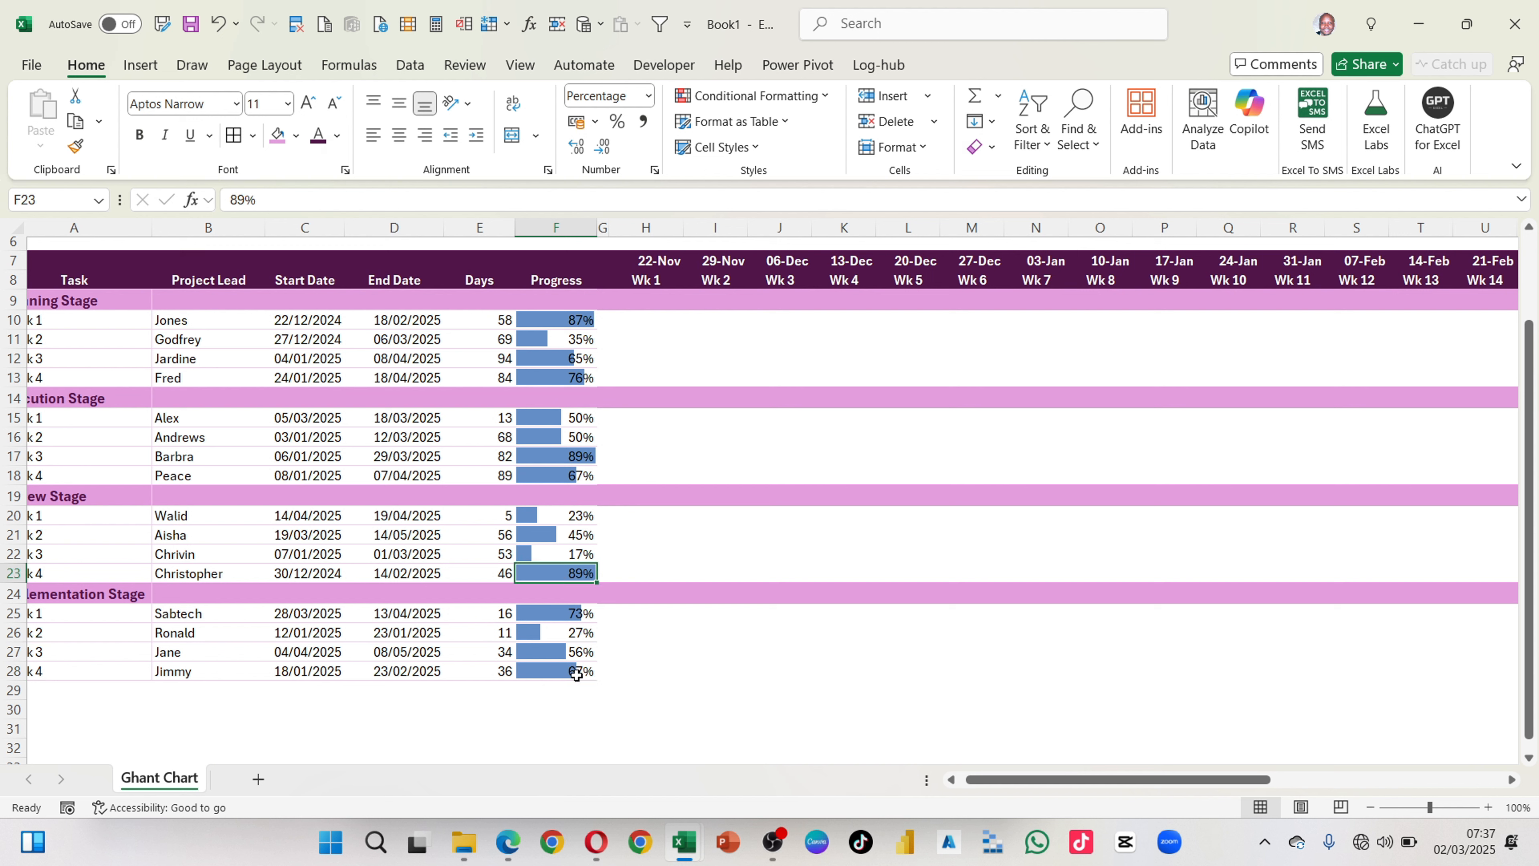
Step: Edit the data bar rule on the Progress column so its minimum is of type Number with value 0
left_click_drag(573, 671, 566, 320)
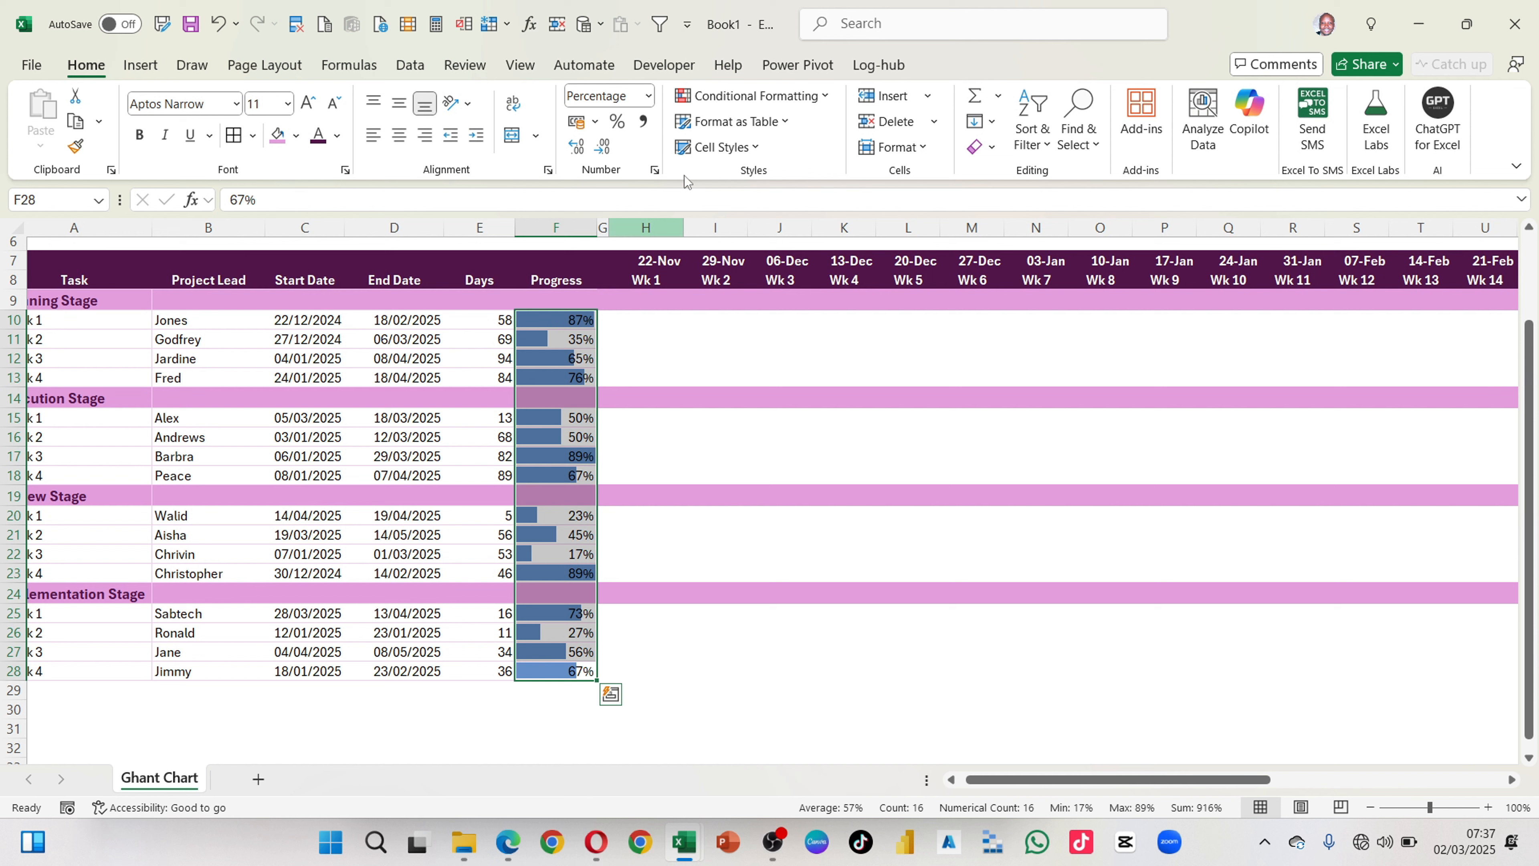
left_click(825, 97)
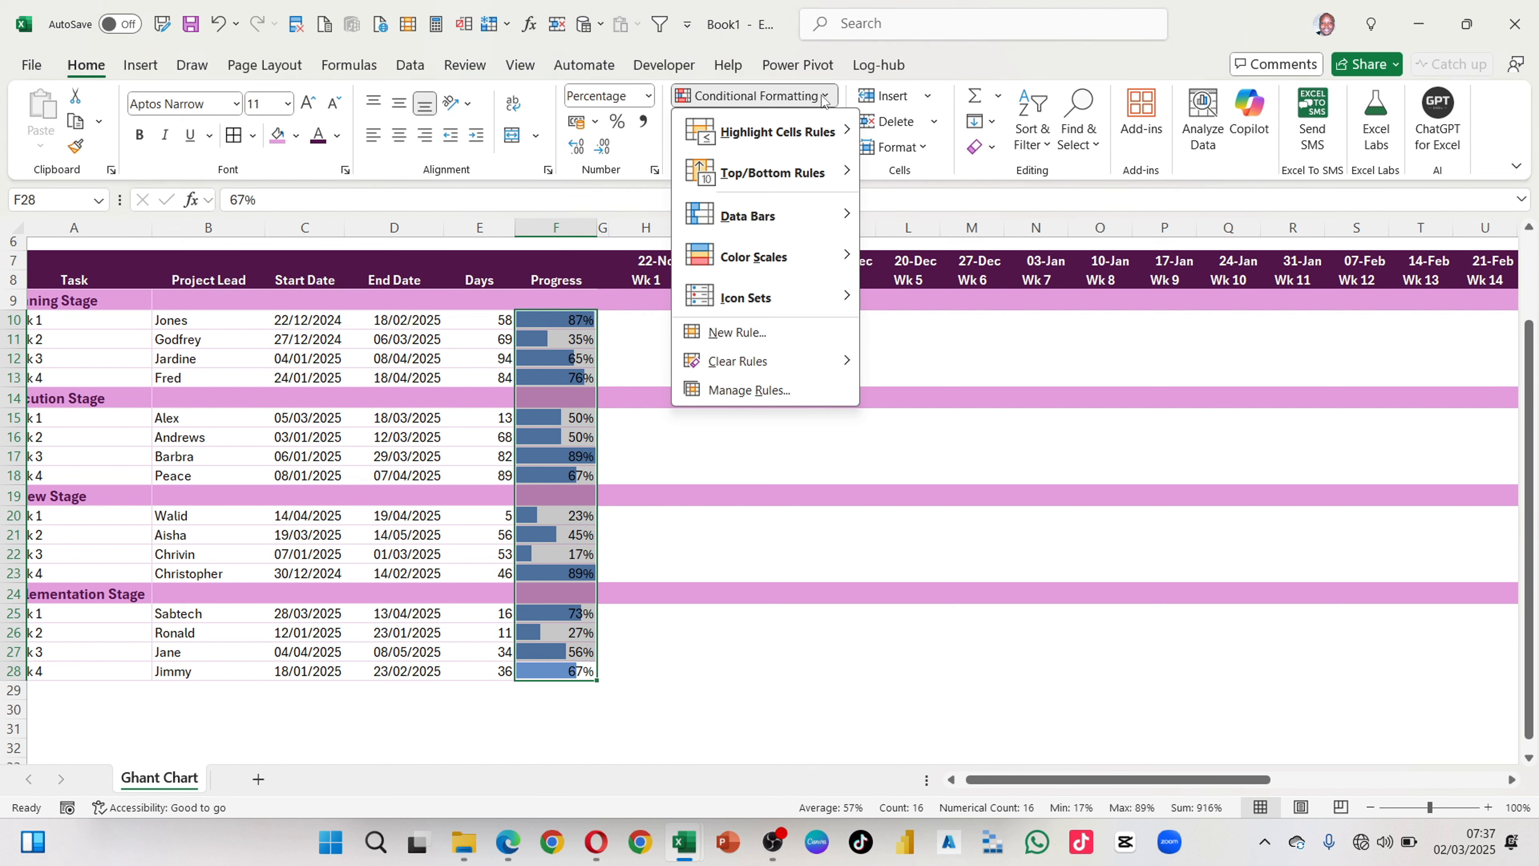
left_click(741, 390)
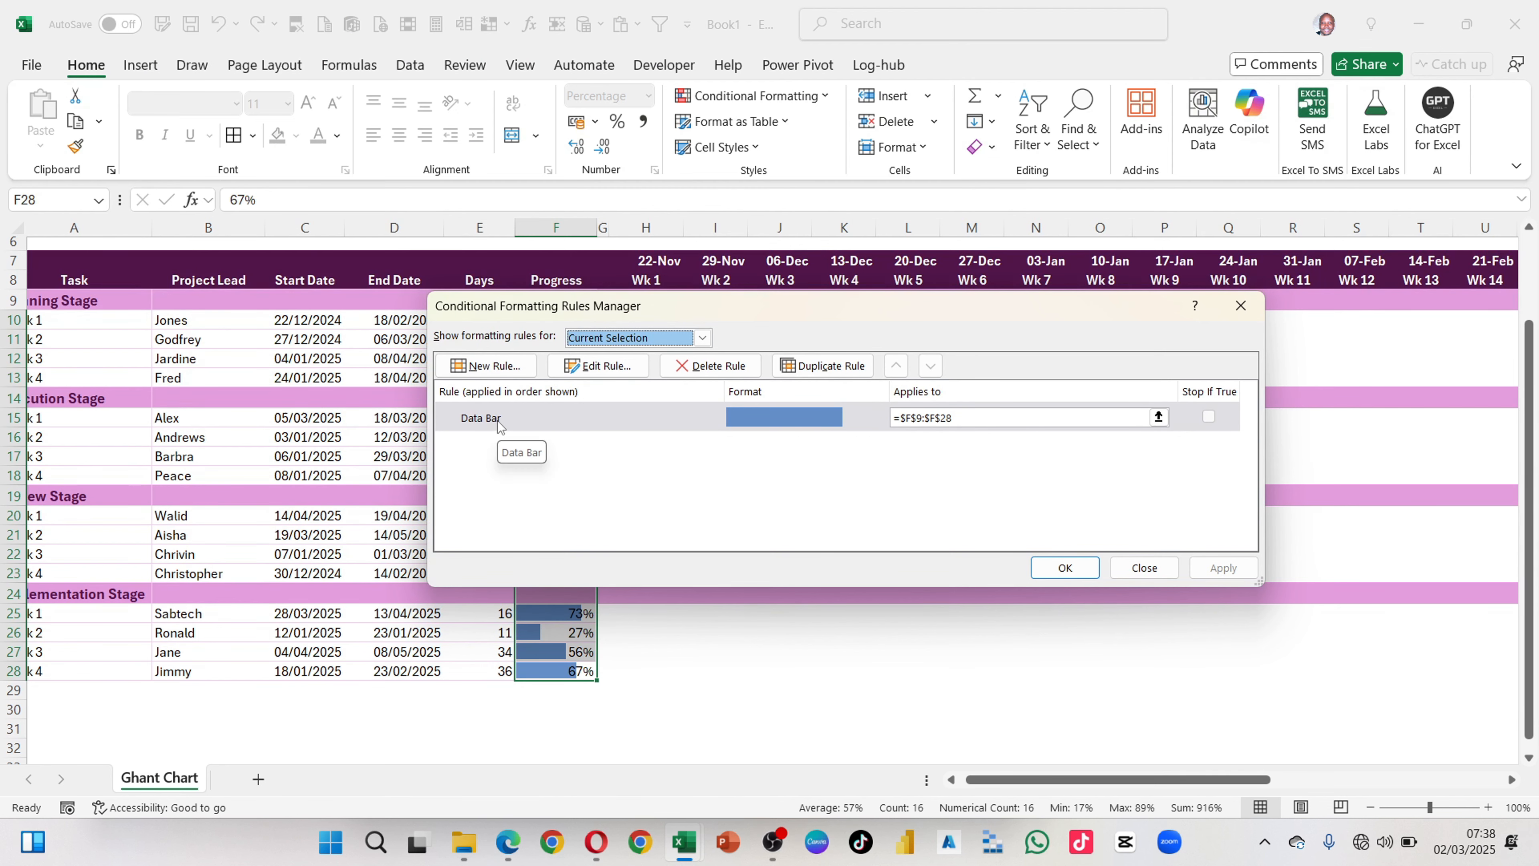
left_click(599, 365)
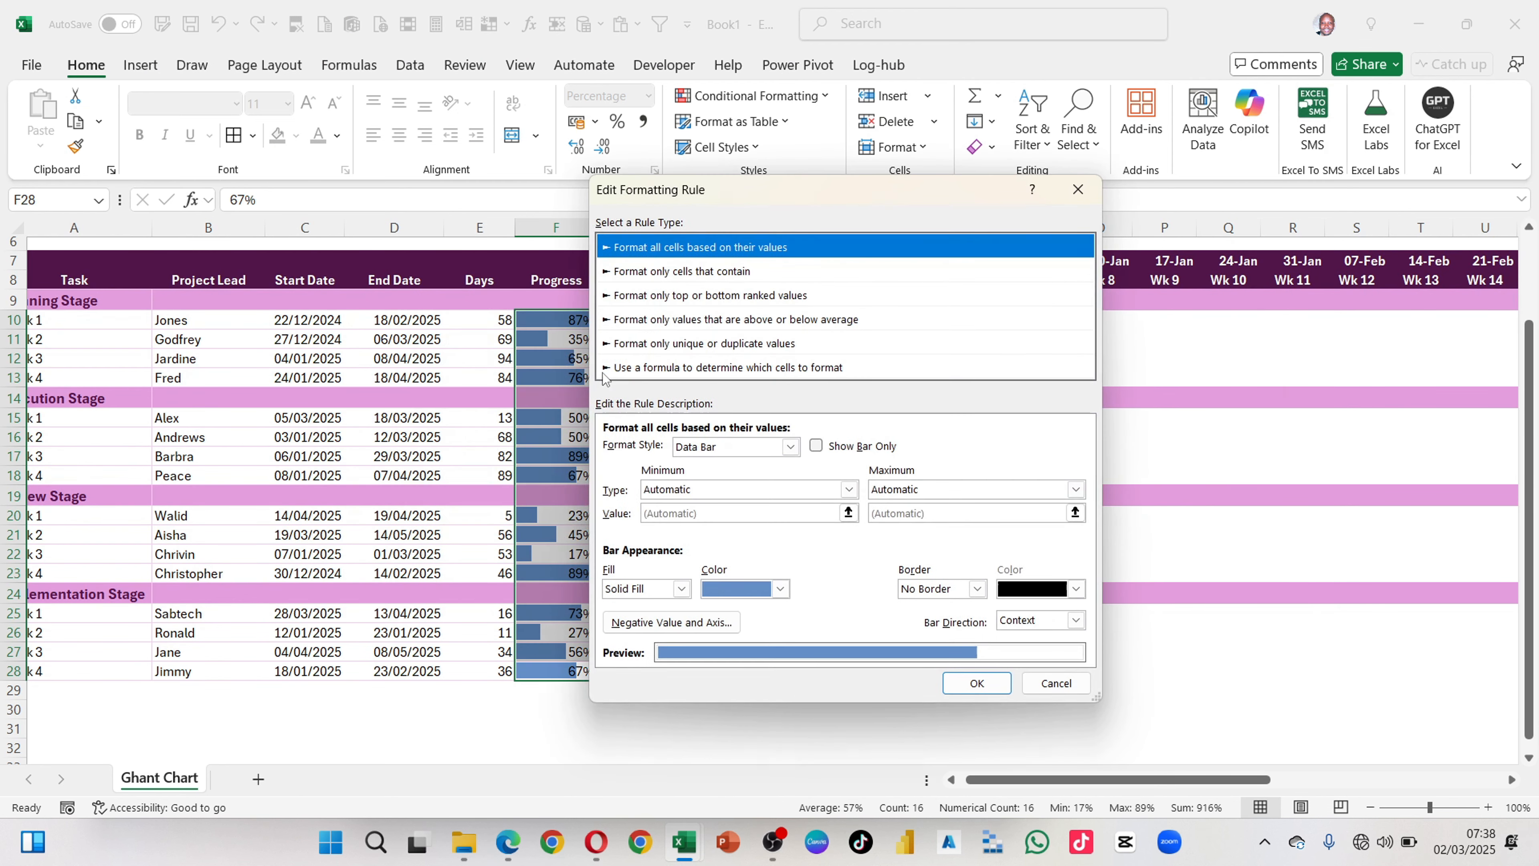
left_click_drag(776, 201, 772, 138)
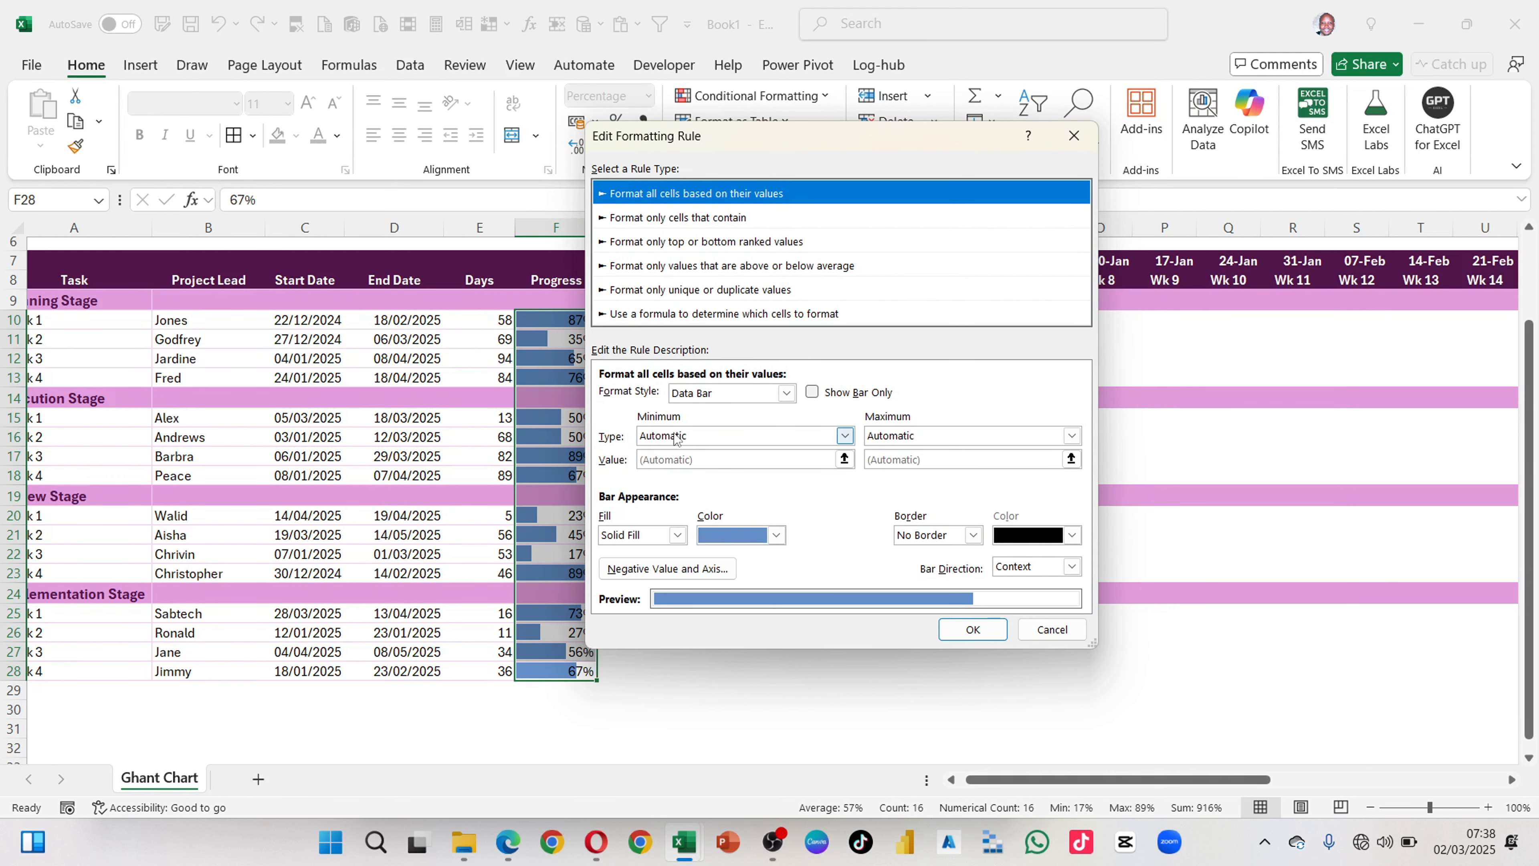
left_click(708, 441)
left_click(676, 480)
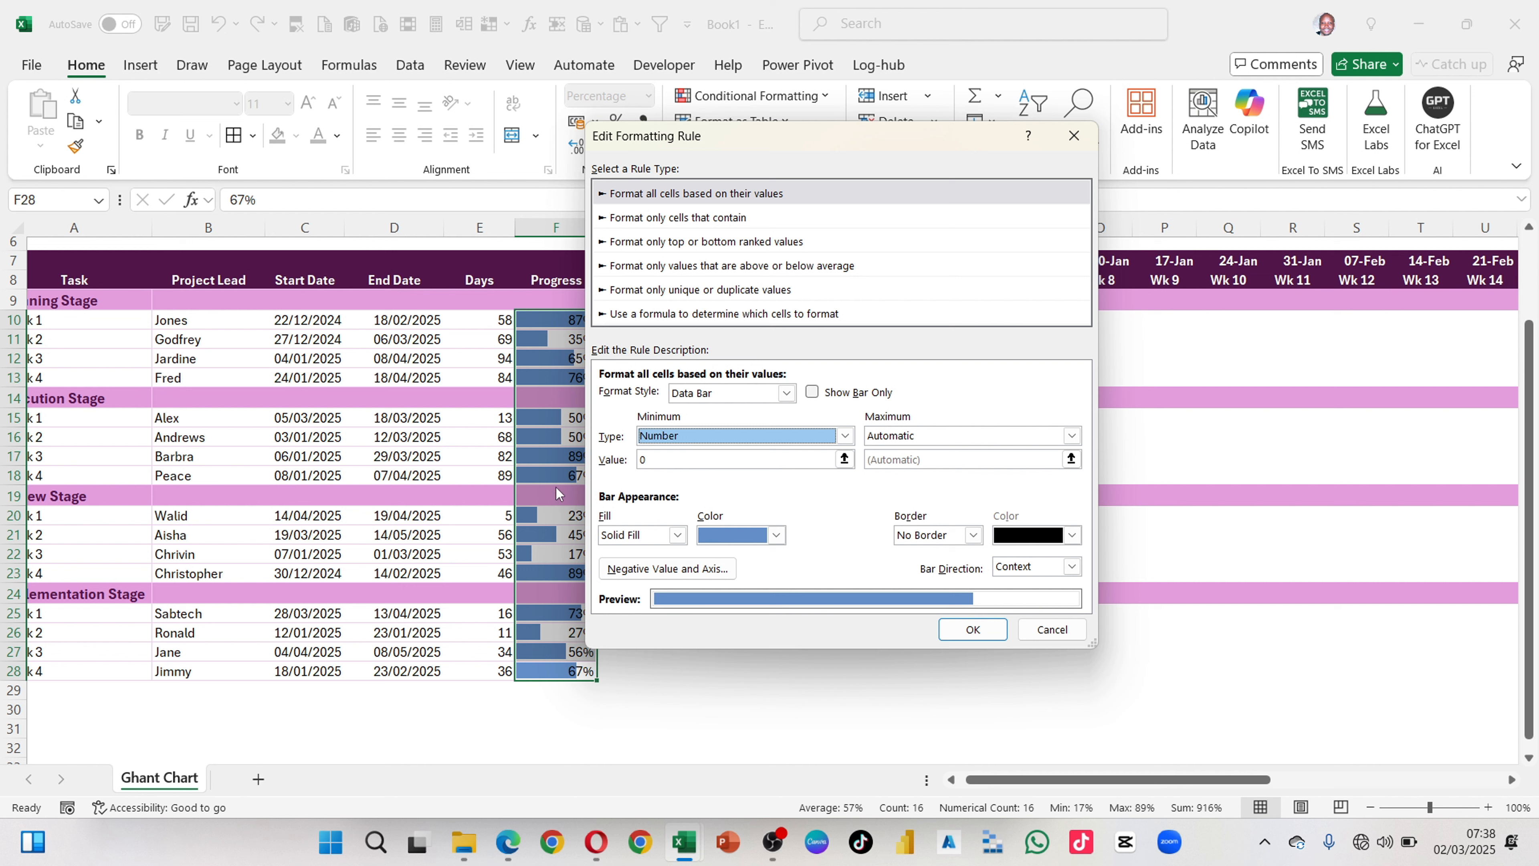
Step: Set the data bar rule's maximum to type Number with value 1 and apply the edited rule
left_click(915, 434)
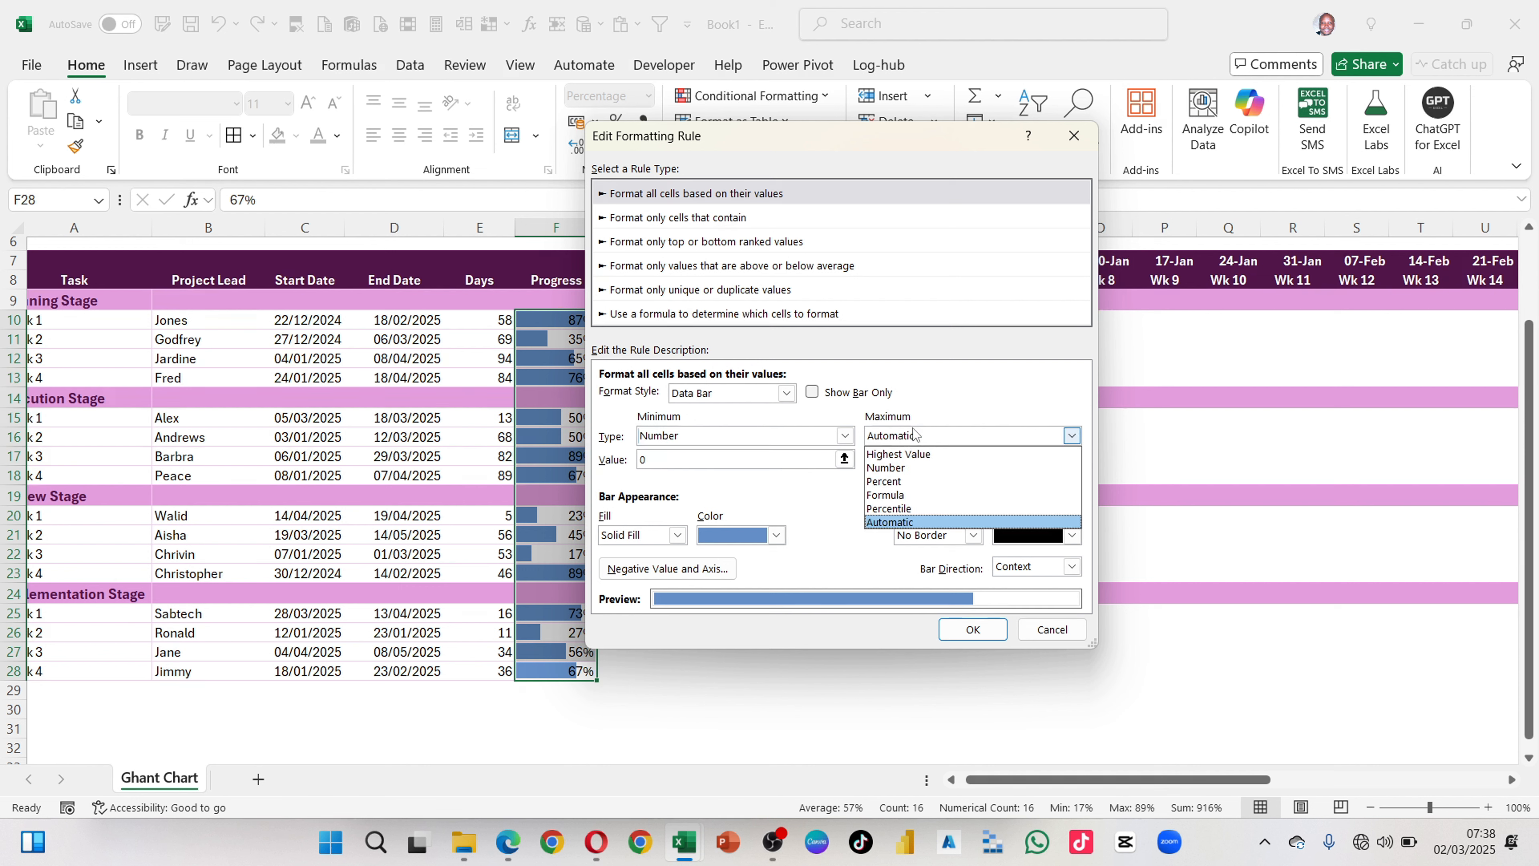
left_click(887, 467)
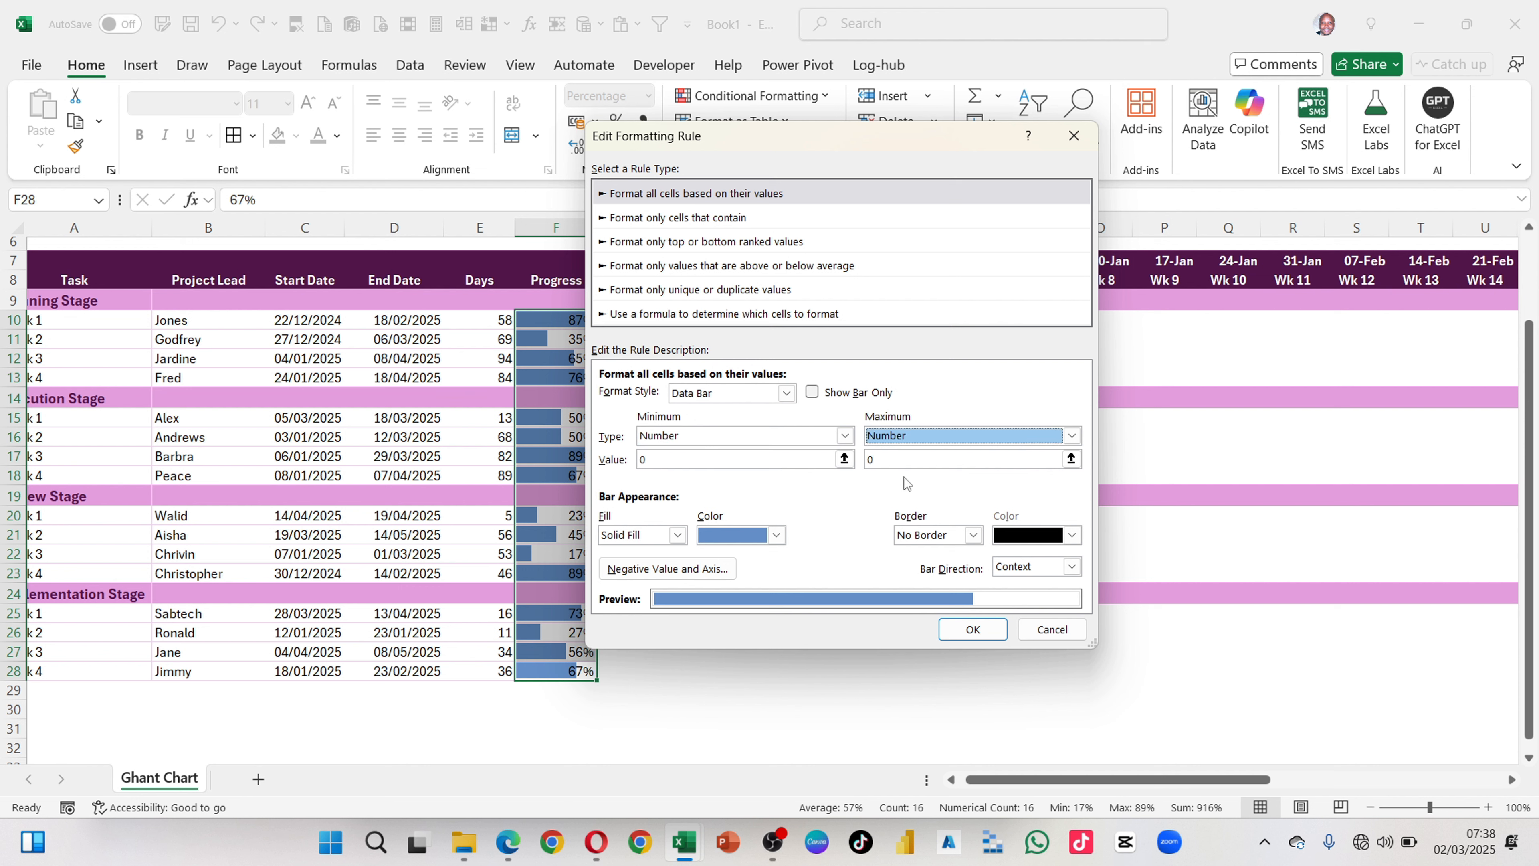
left_click(885, 461)
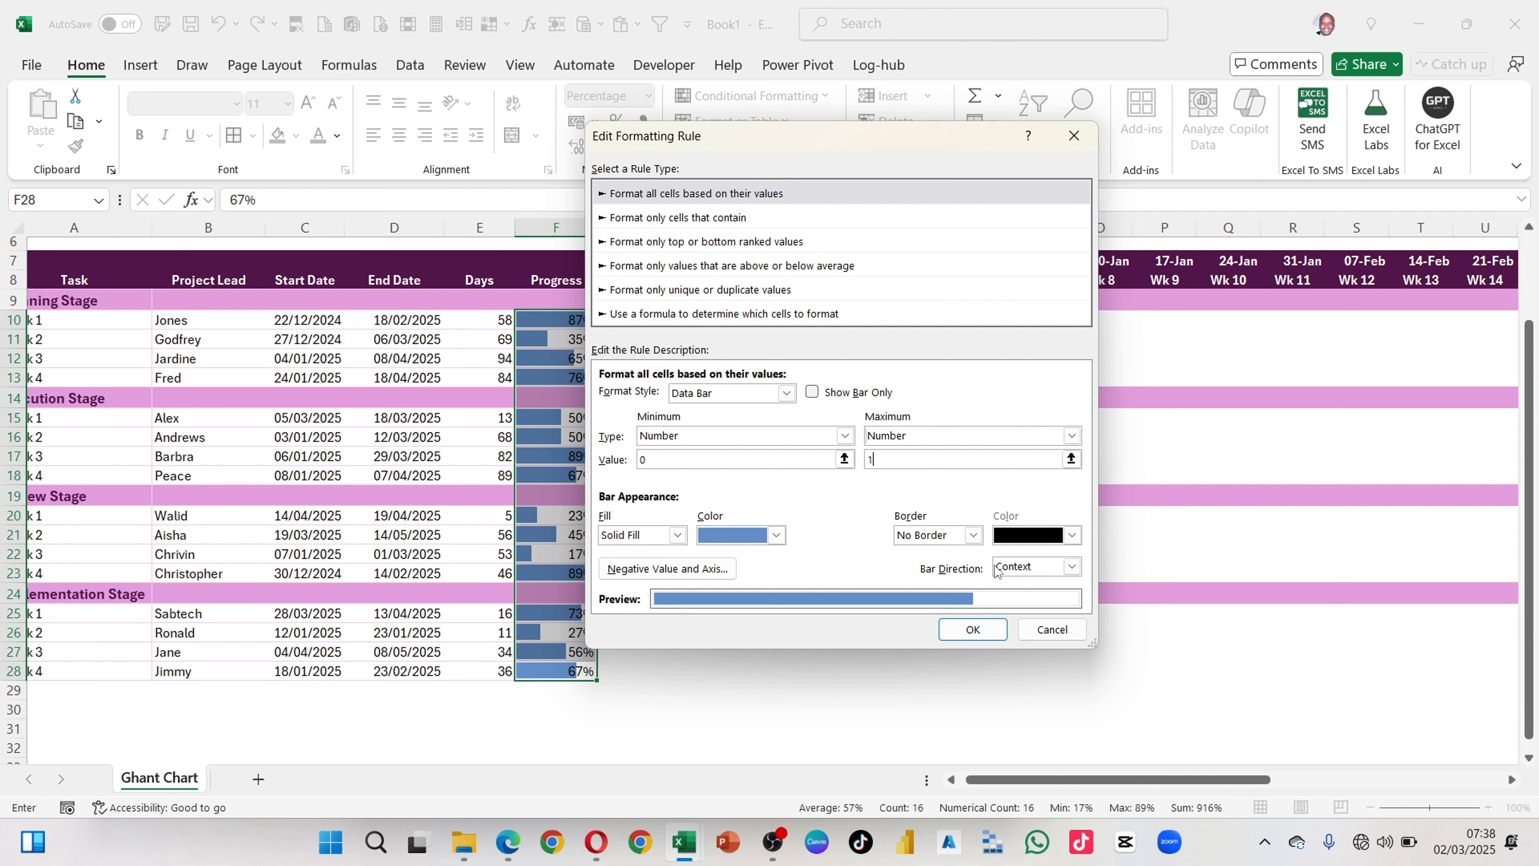
left_click(973, 629)
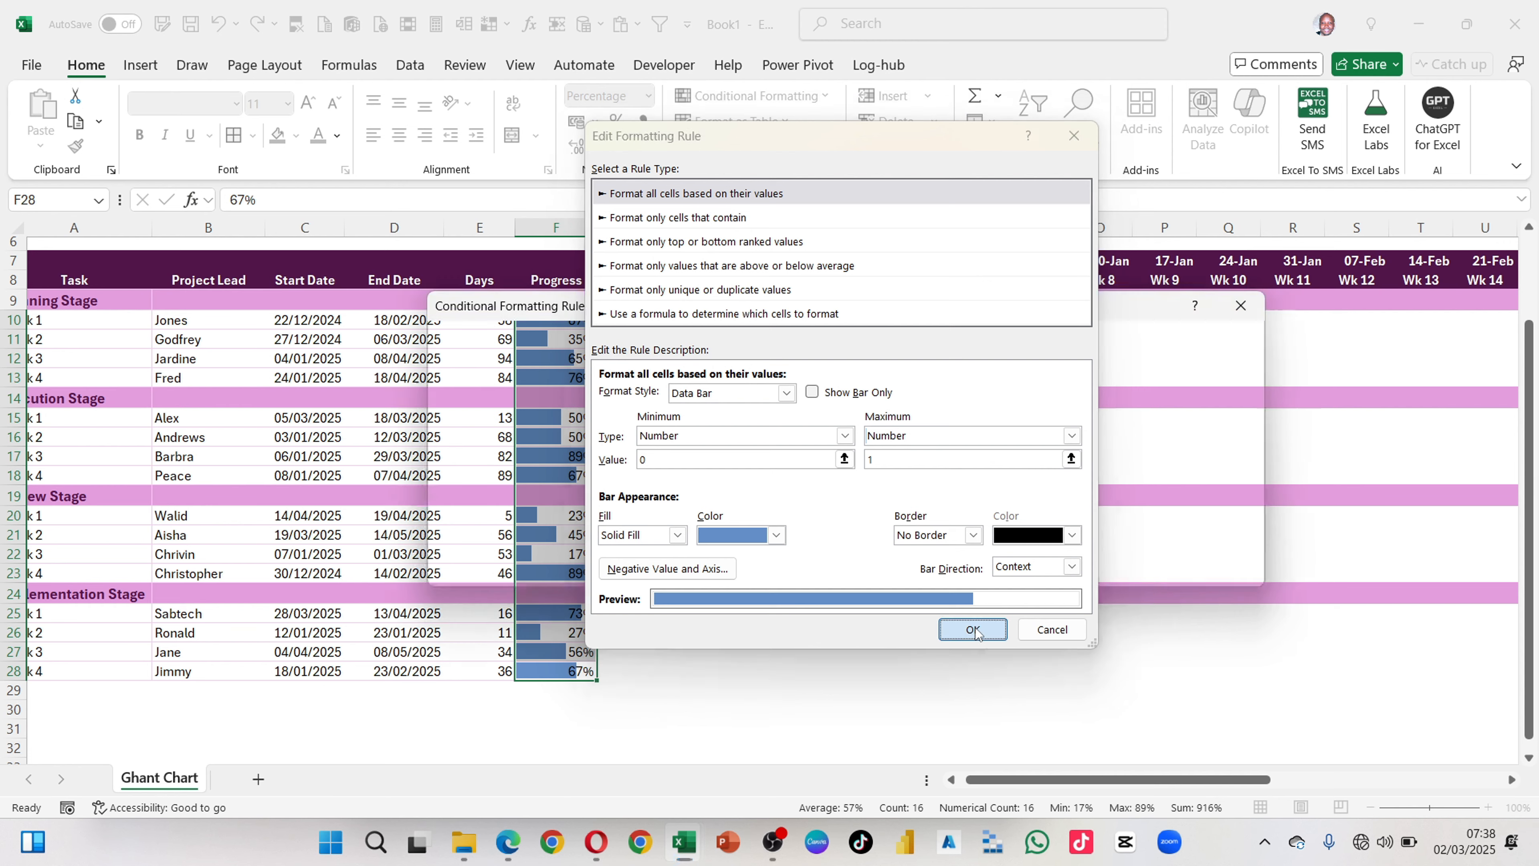
left_click(1224, 568)
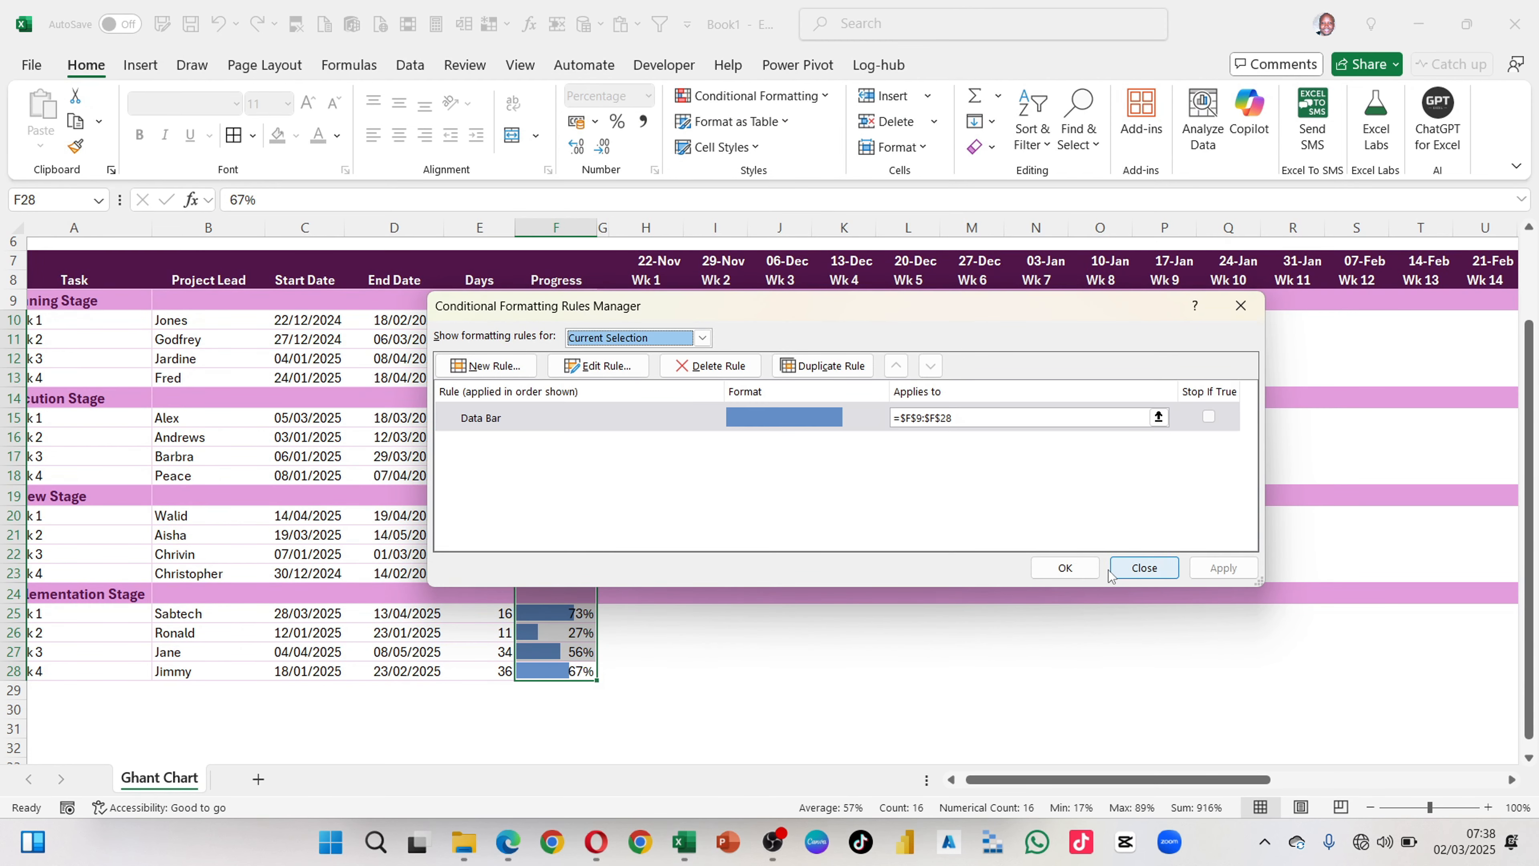
left_click(1064, 568)
left_click(813, 606)
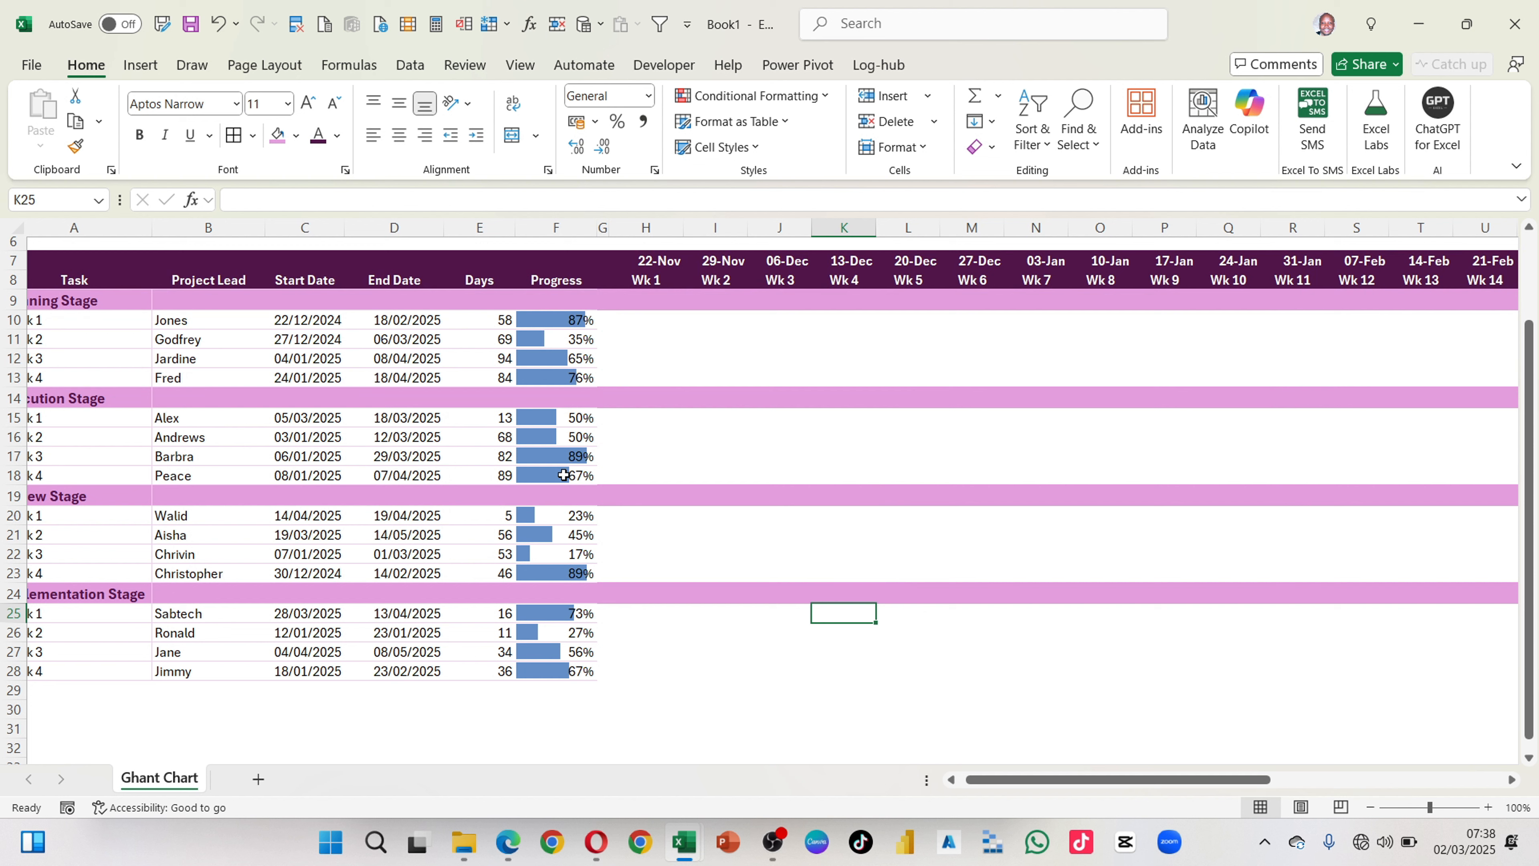
Step: Test the data bar scale by entering 100% and then 150% as progress for Execution Stage Task 1 in F15
left_click(567, 421)
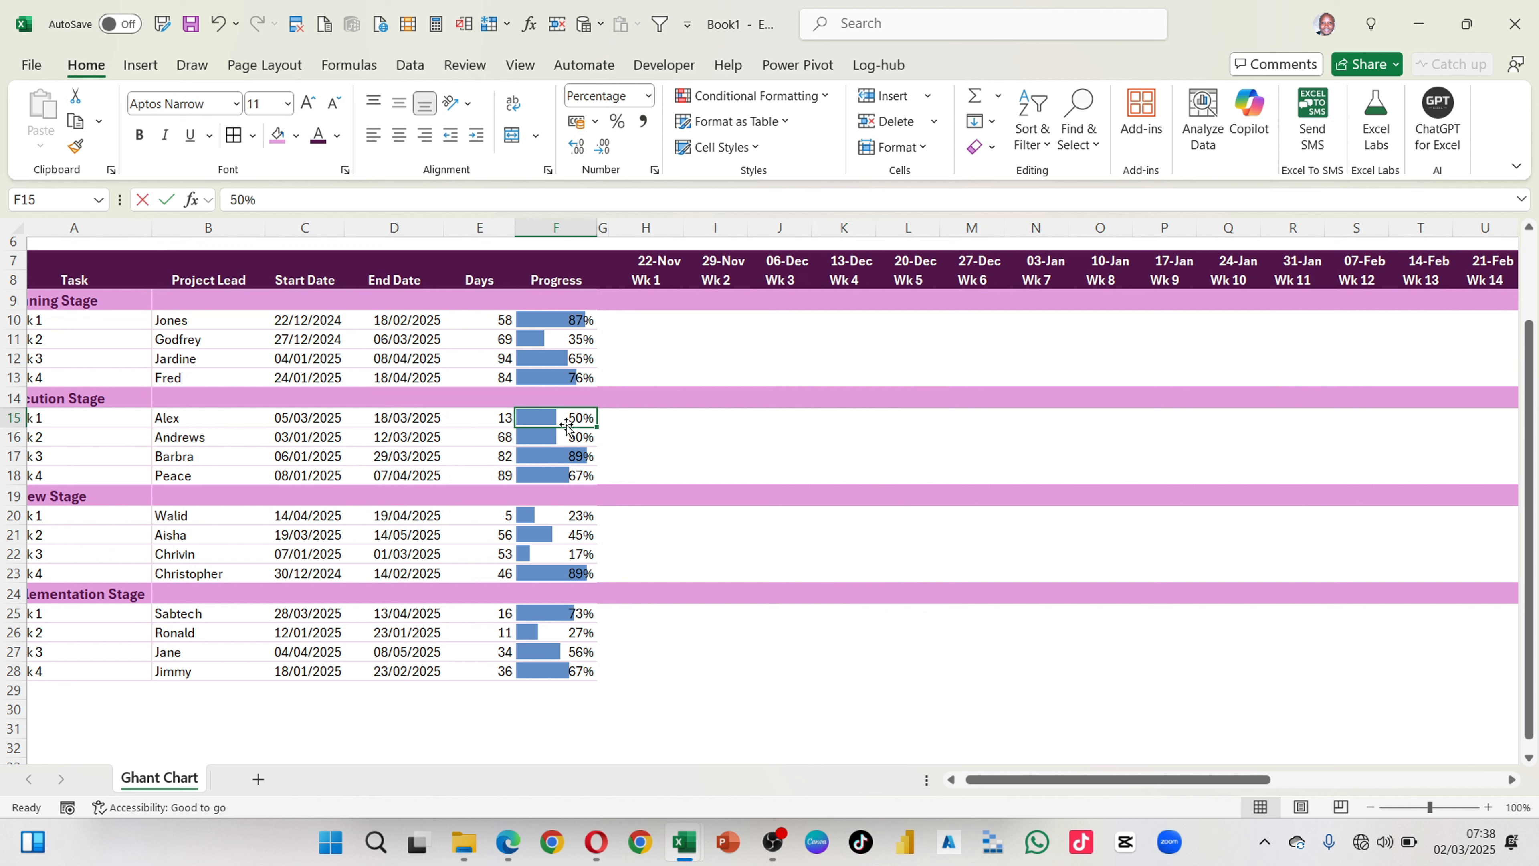
type("100")
key("Return")
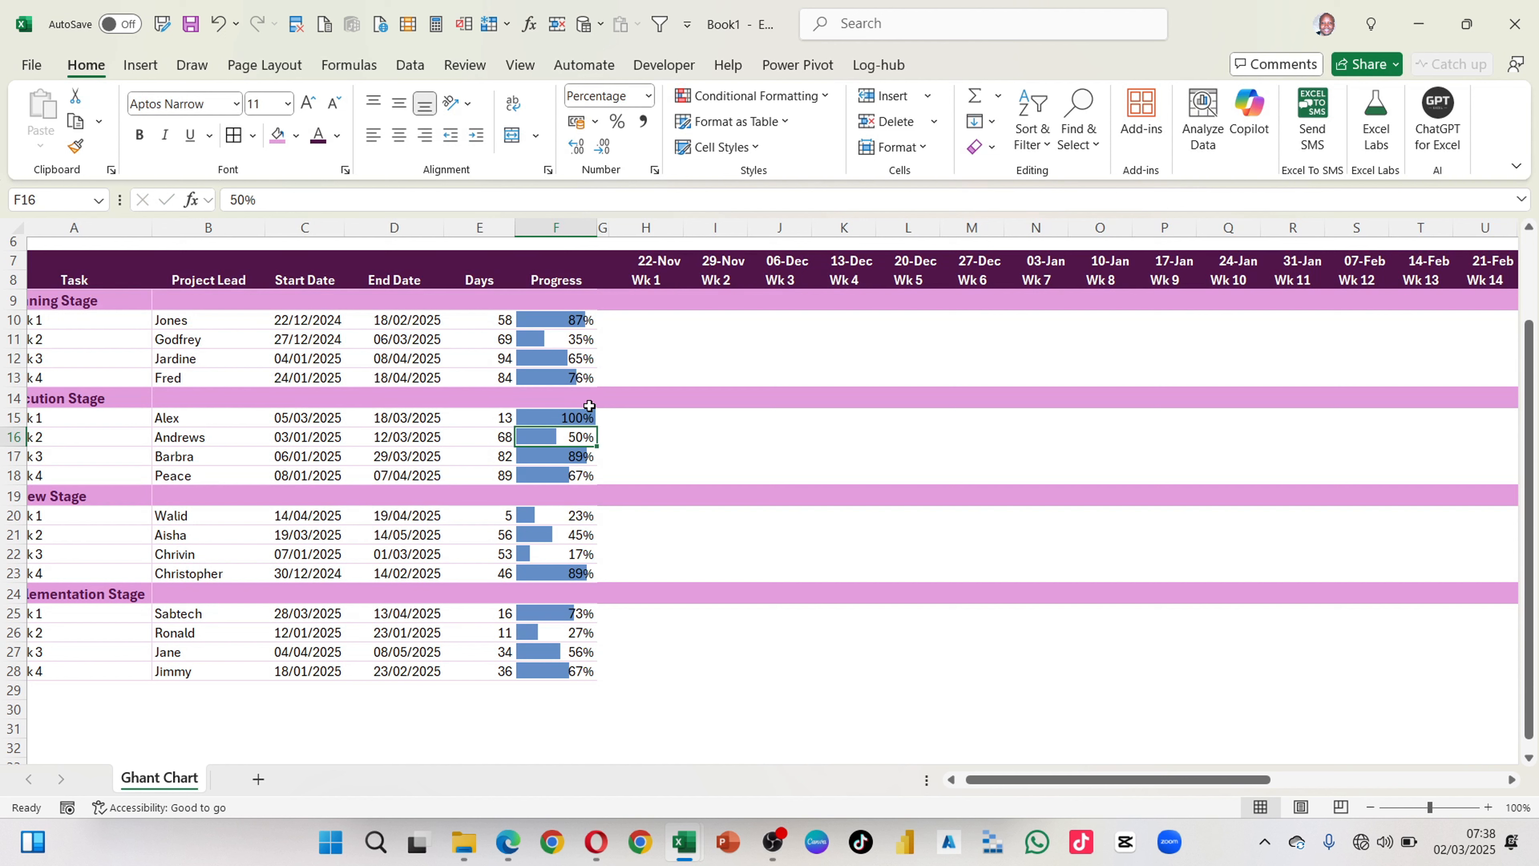
left_click(574, 417)
type("1")
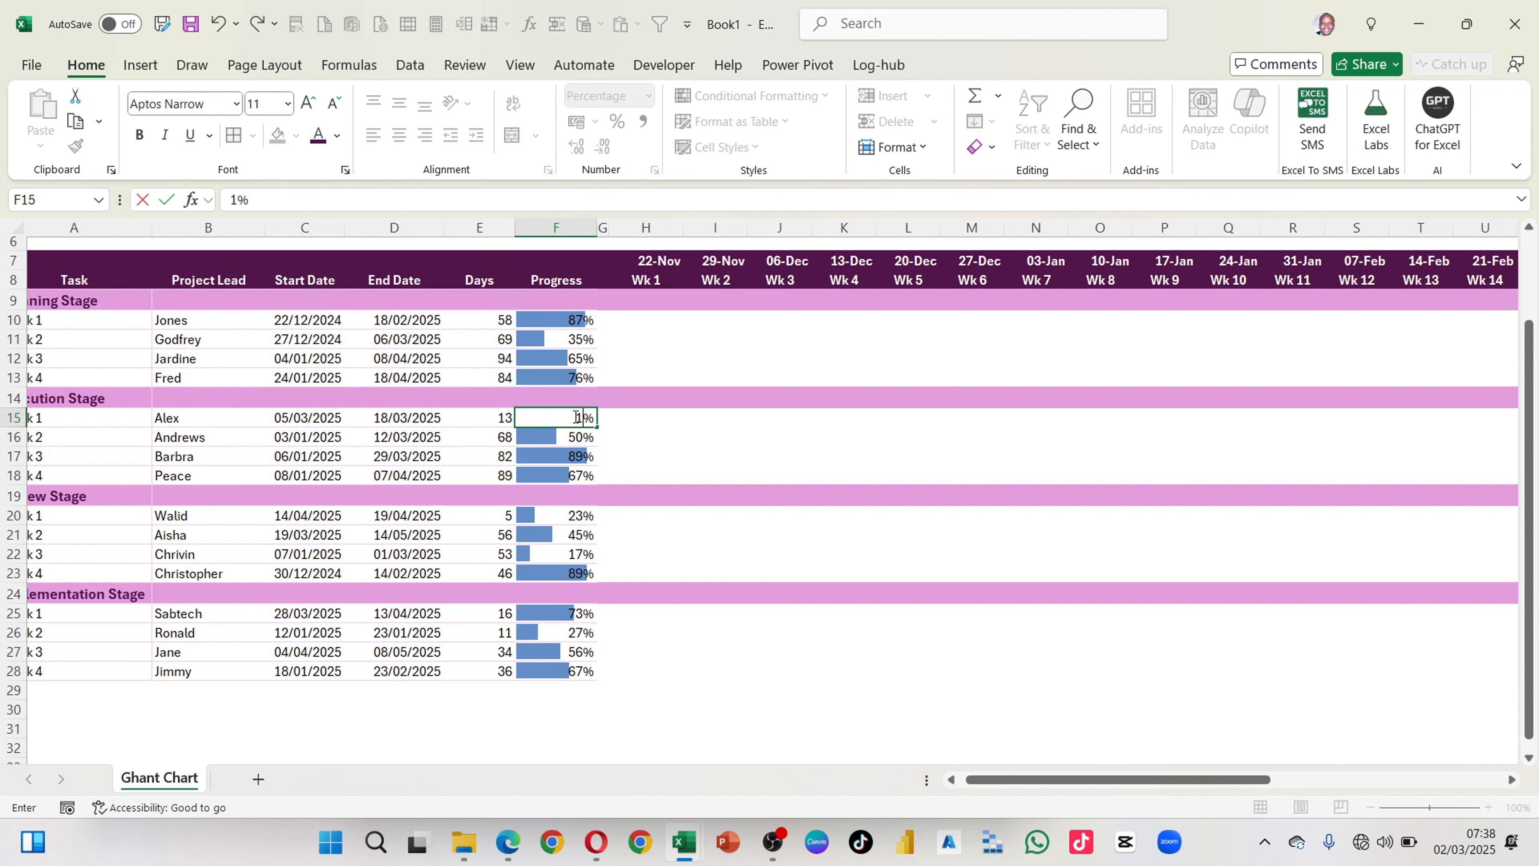
type("50")
key("Return")
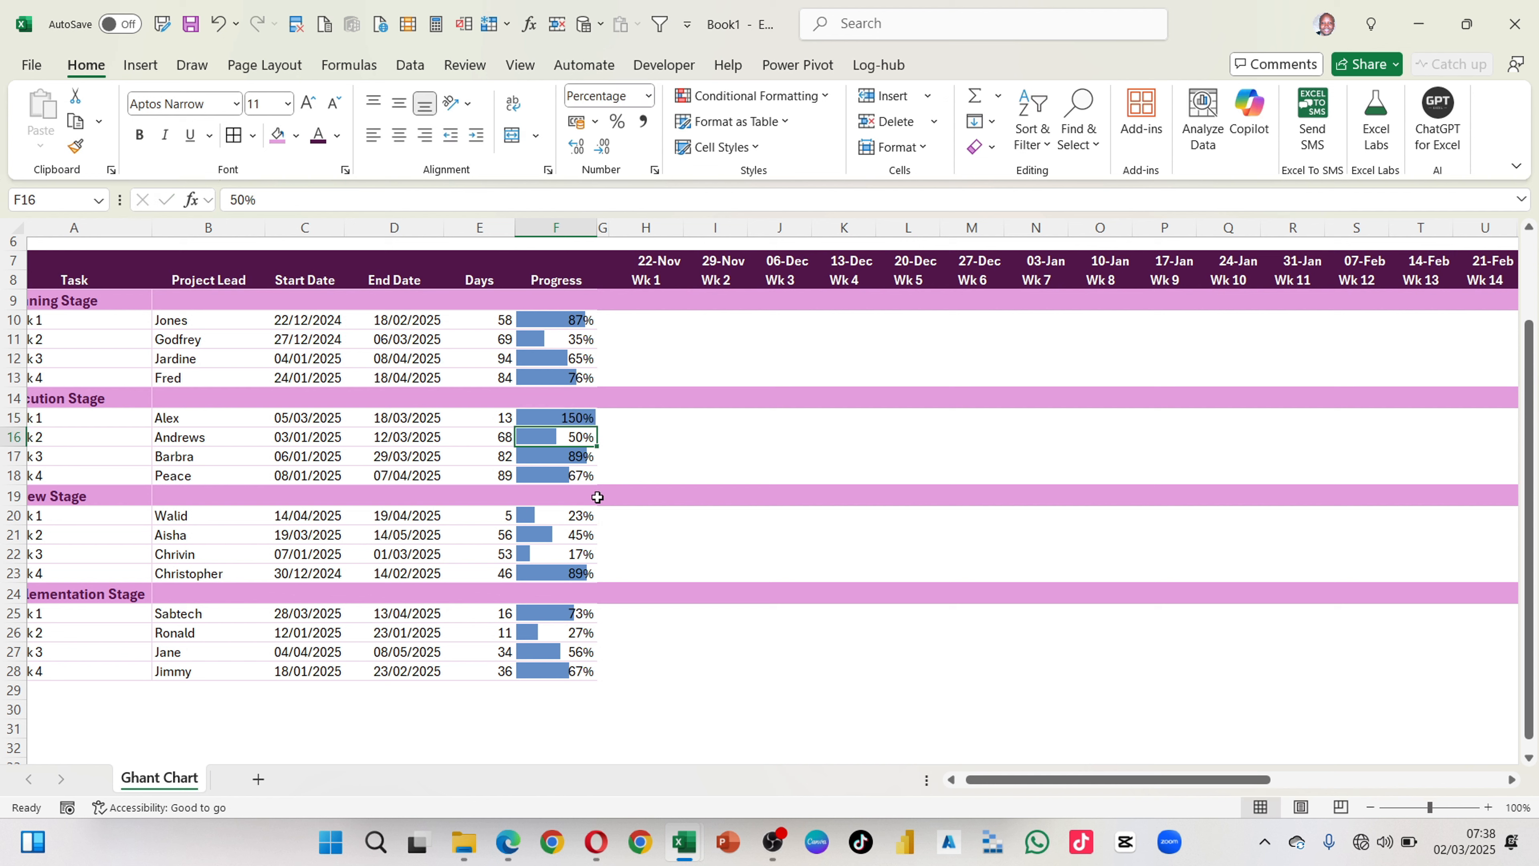
Step: Set the progress of Task 1 in the Execution Stage (F15) to 89%
left_click(575, 419)
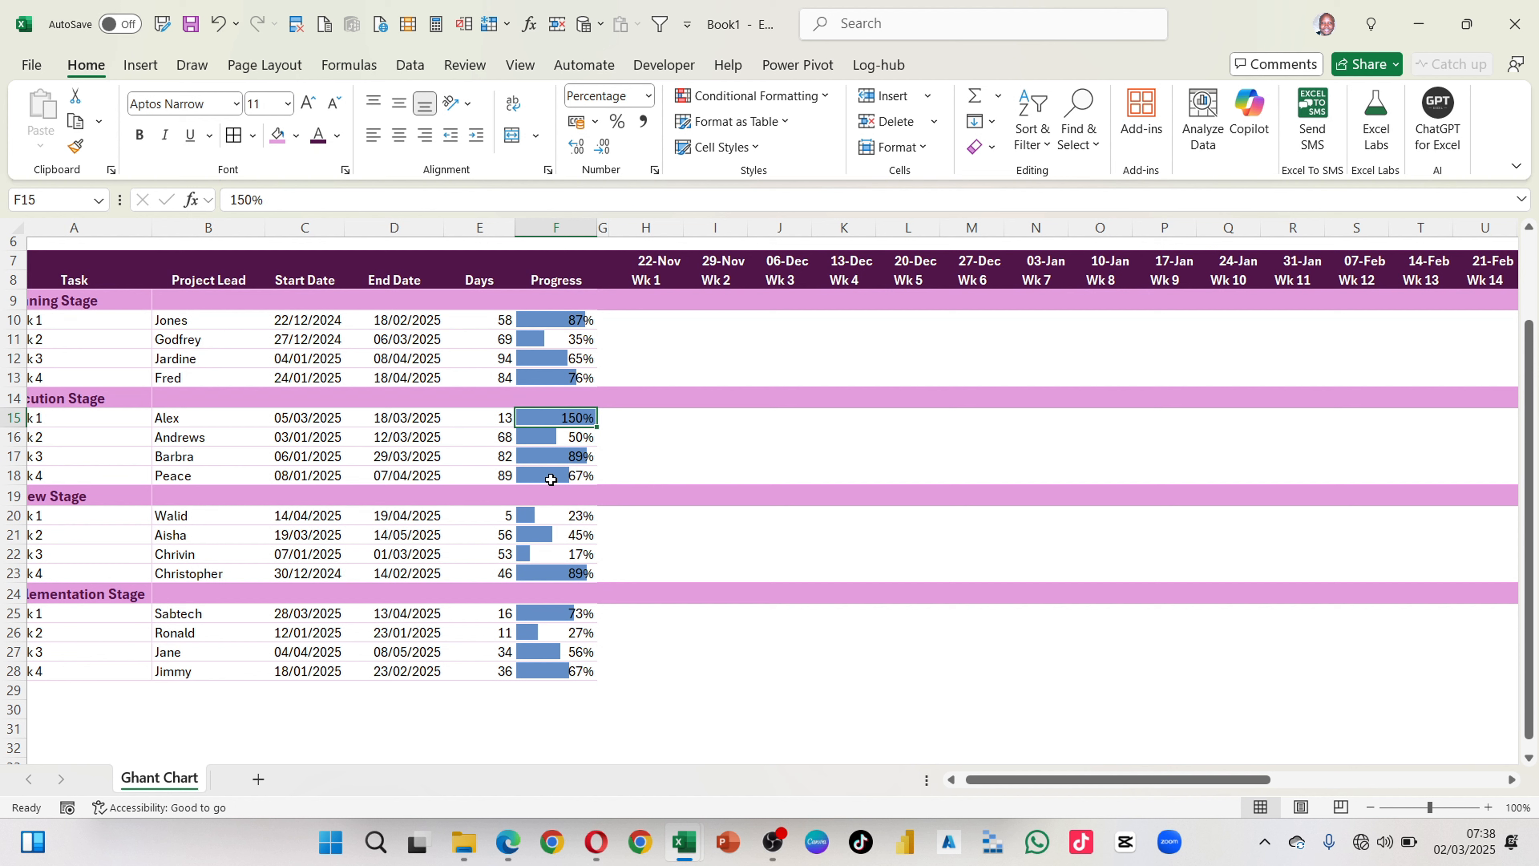
type("89")
key("Return")
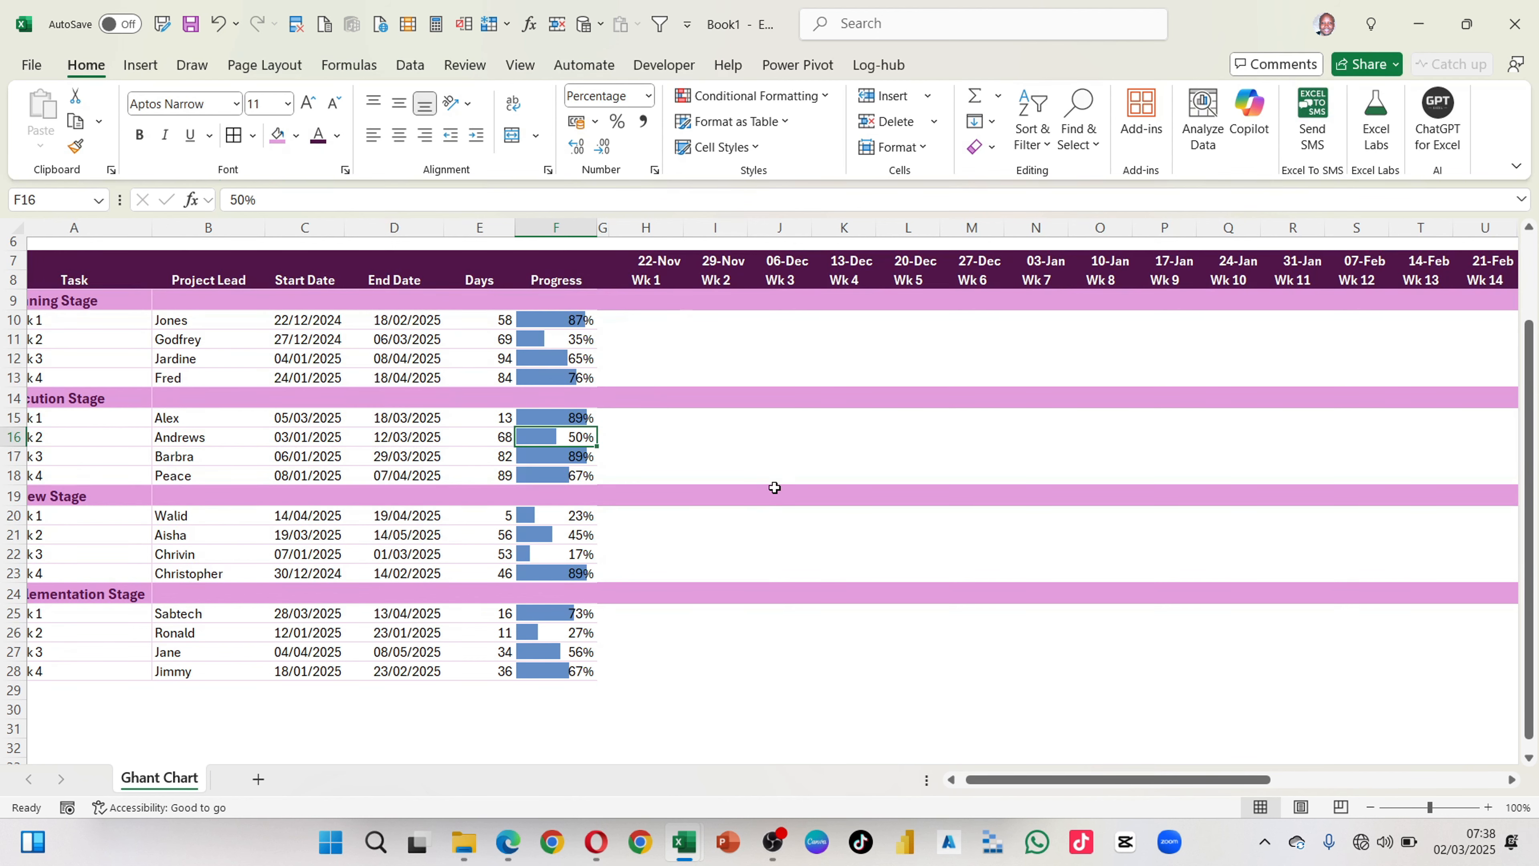
scroll(775, 486, "right", 1)
scroll(774, 487, "right", 10)
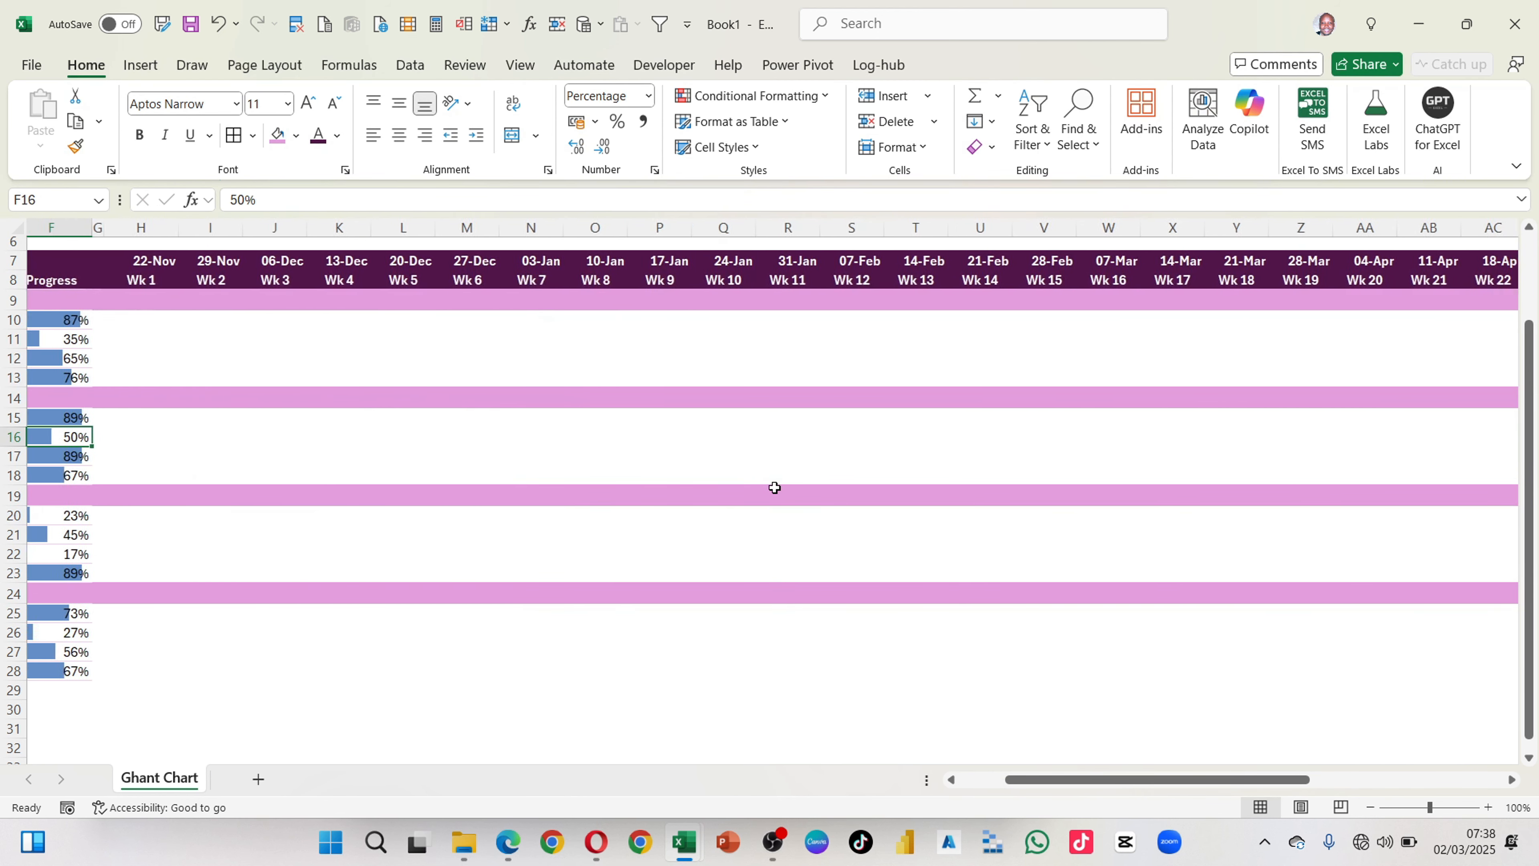
scroll(775, 487, "left", 10)
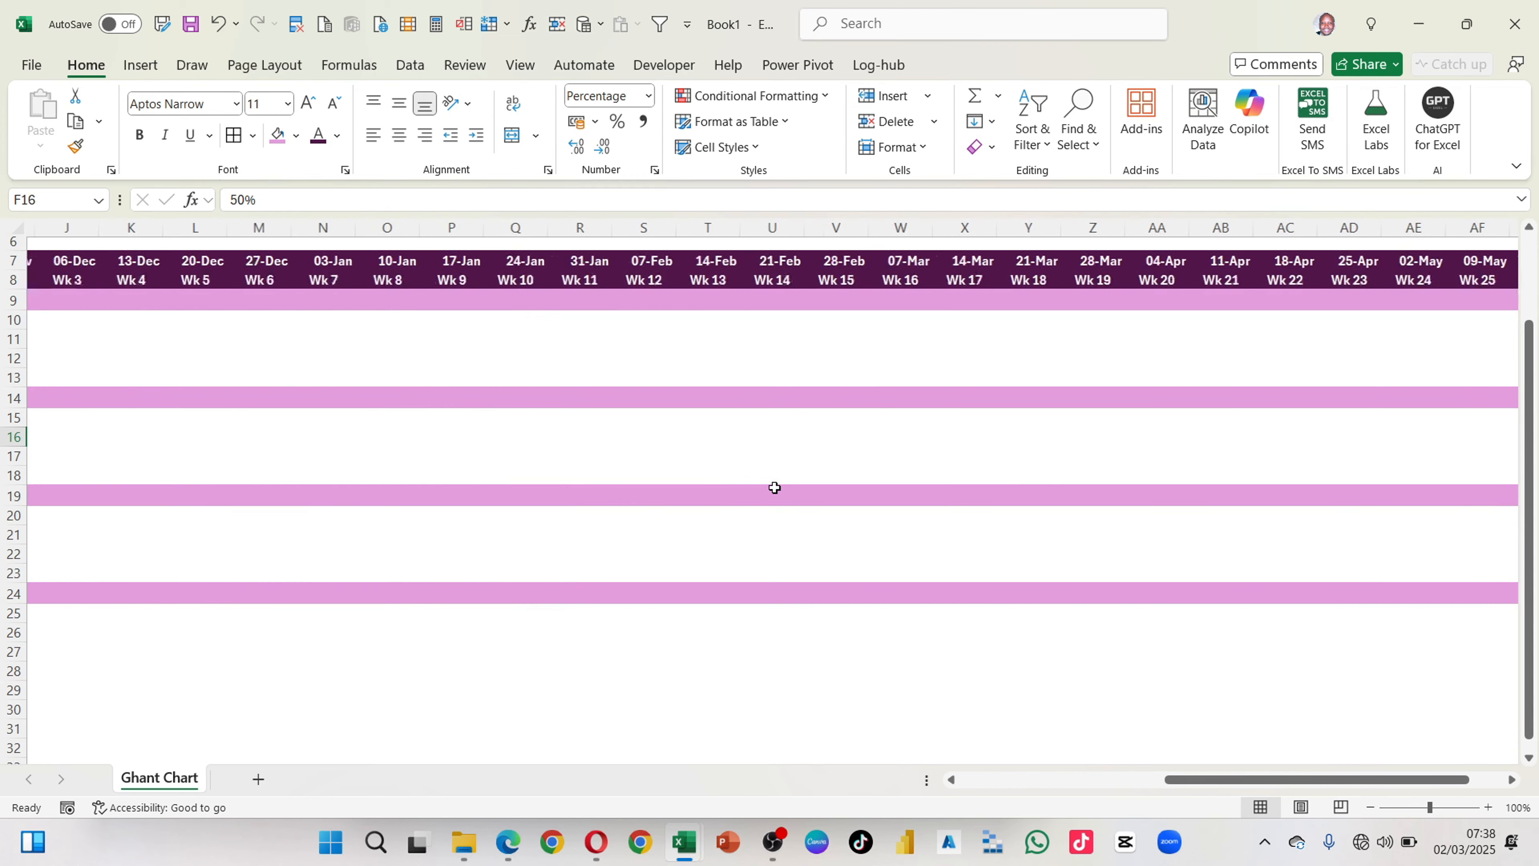
scroll(774, 487, "left", 1)
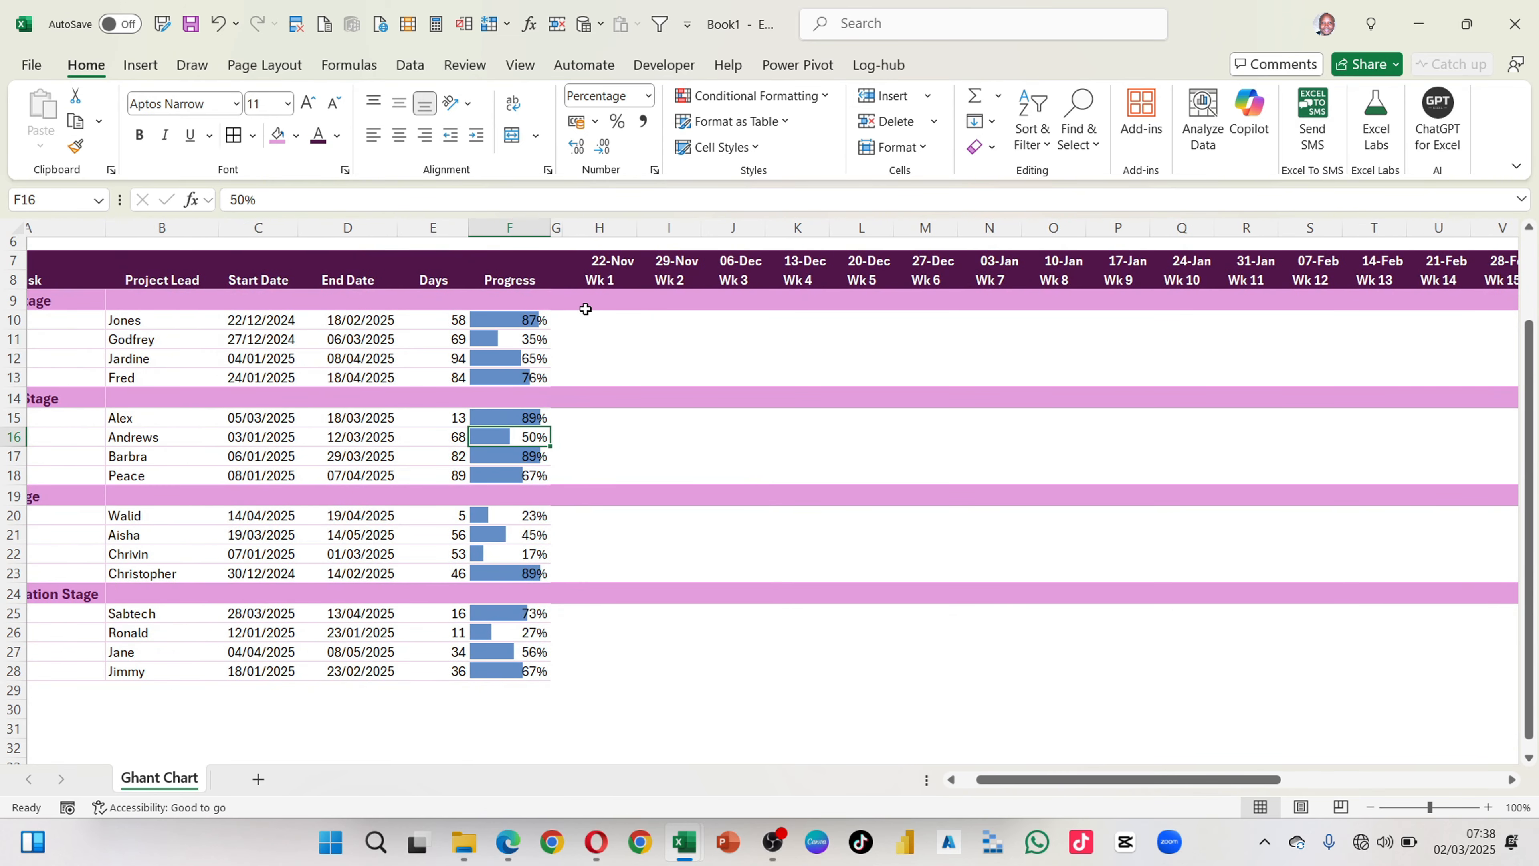
scroll(606, 321, "up", 1)
scroll(606, 322, "left", 1)
left_click(655, 337)
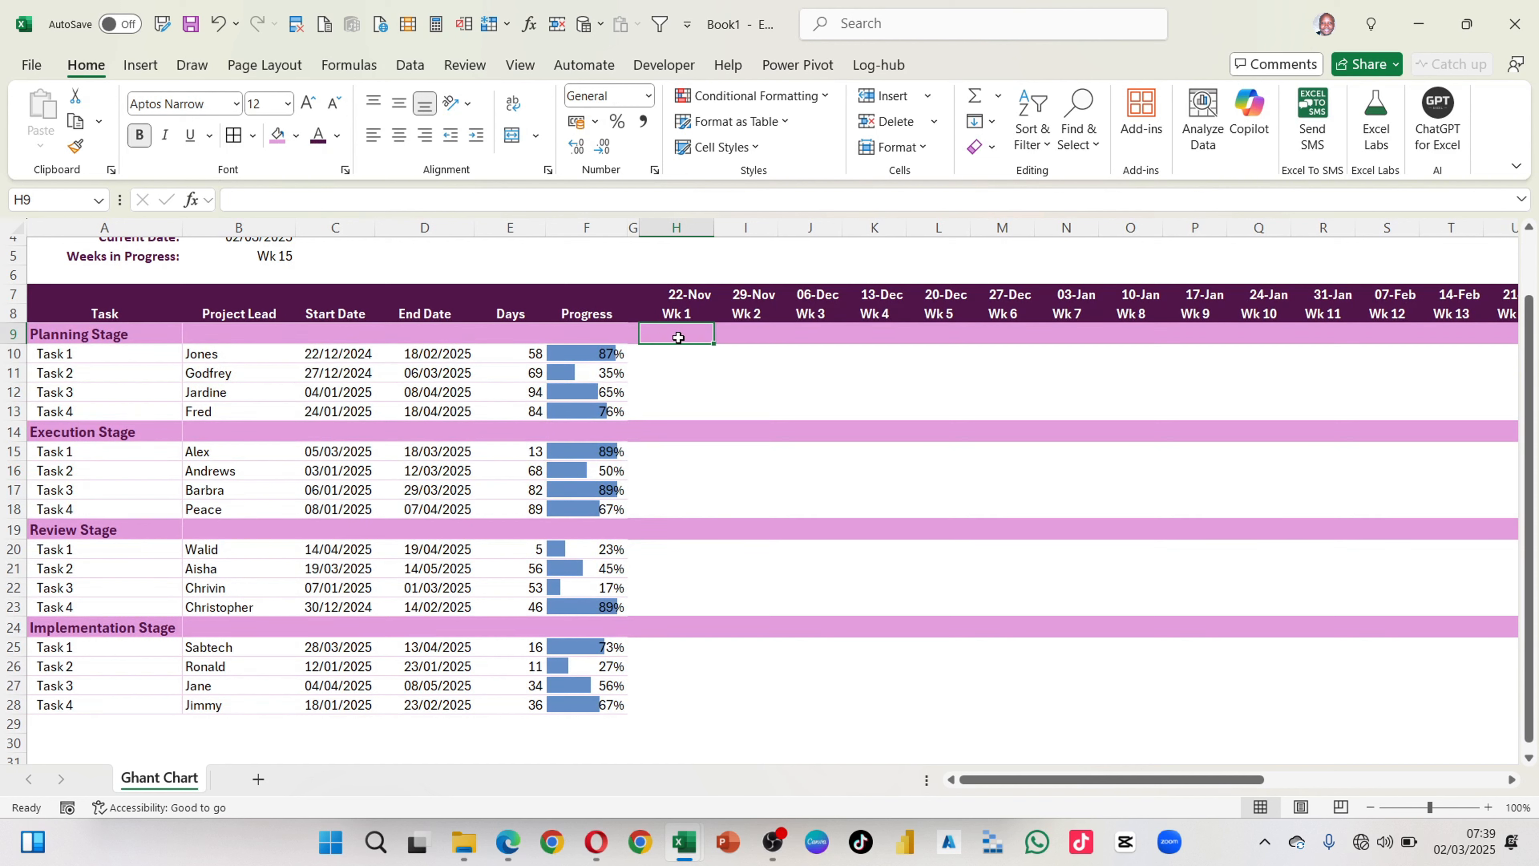
left_click(670, 707, "shift")
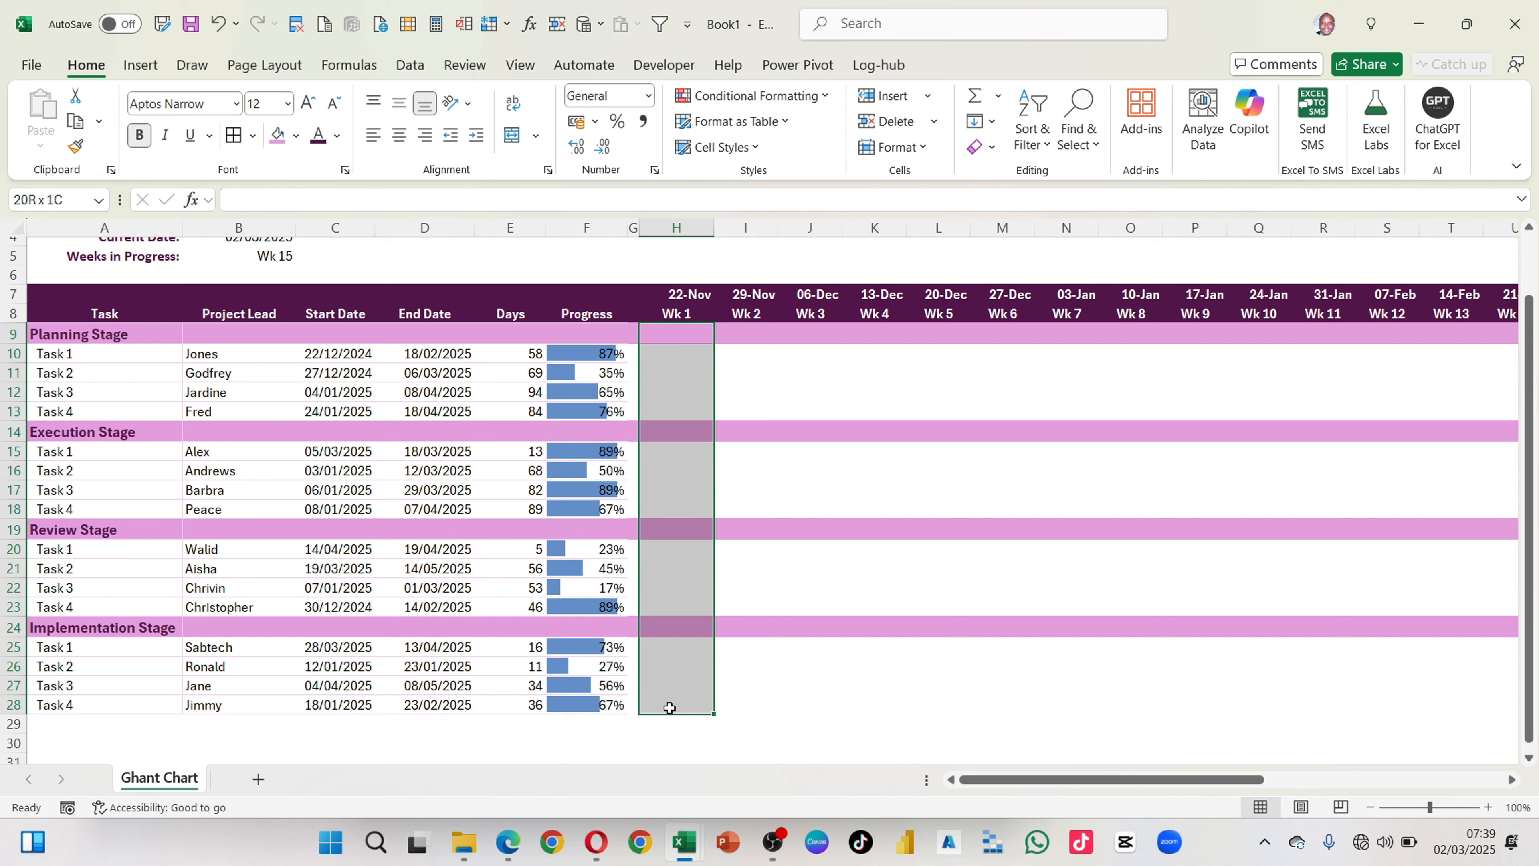
scroll(816, 678, "right", 5)
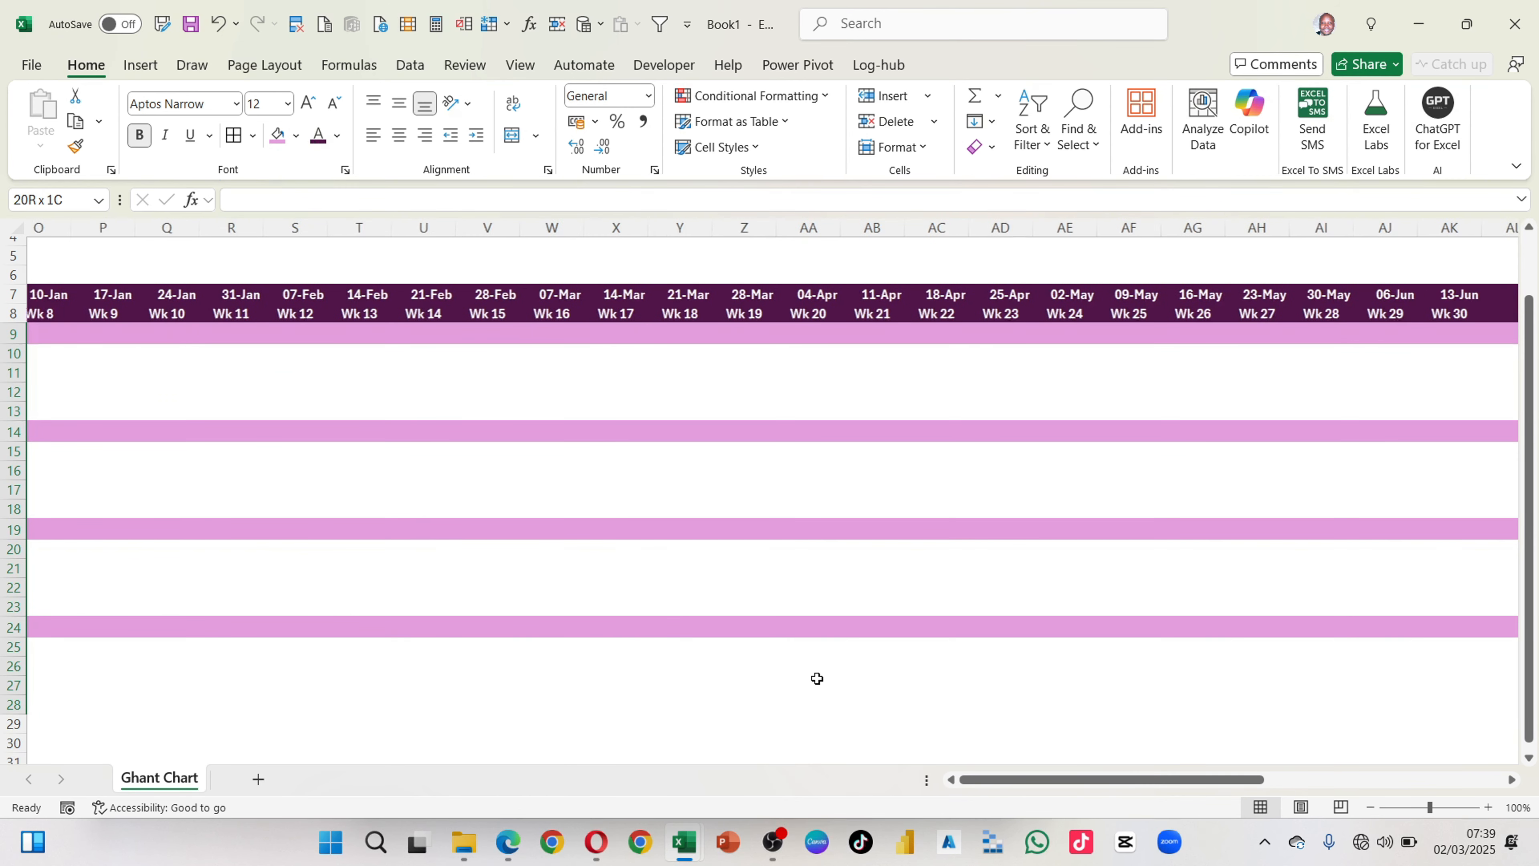
scroll(817, 678, "right", 3)
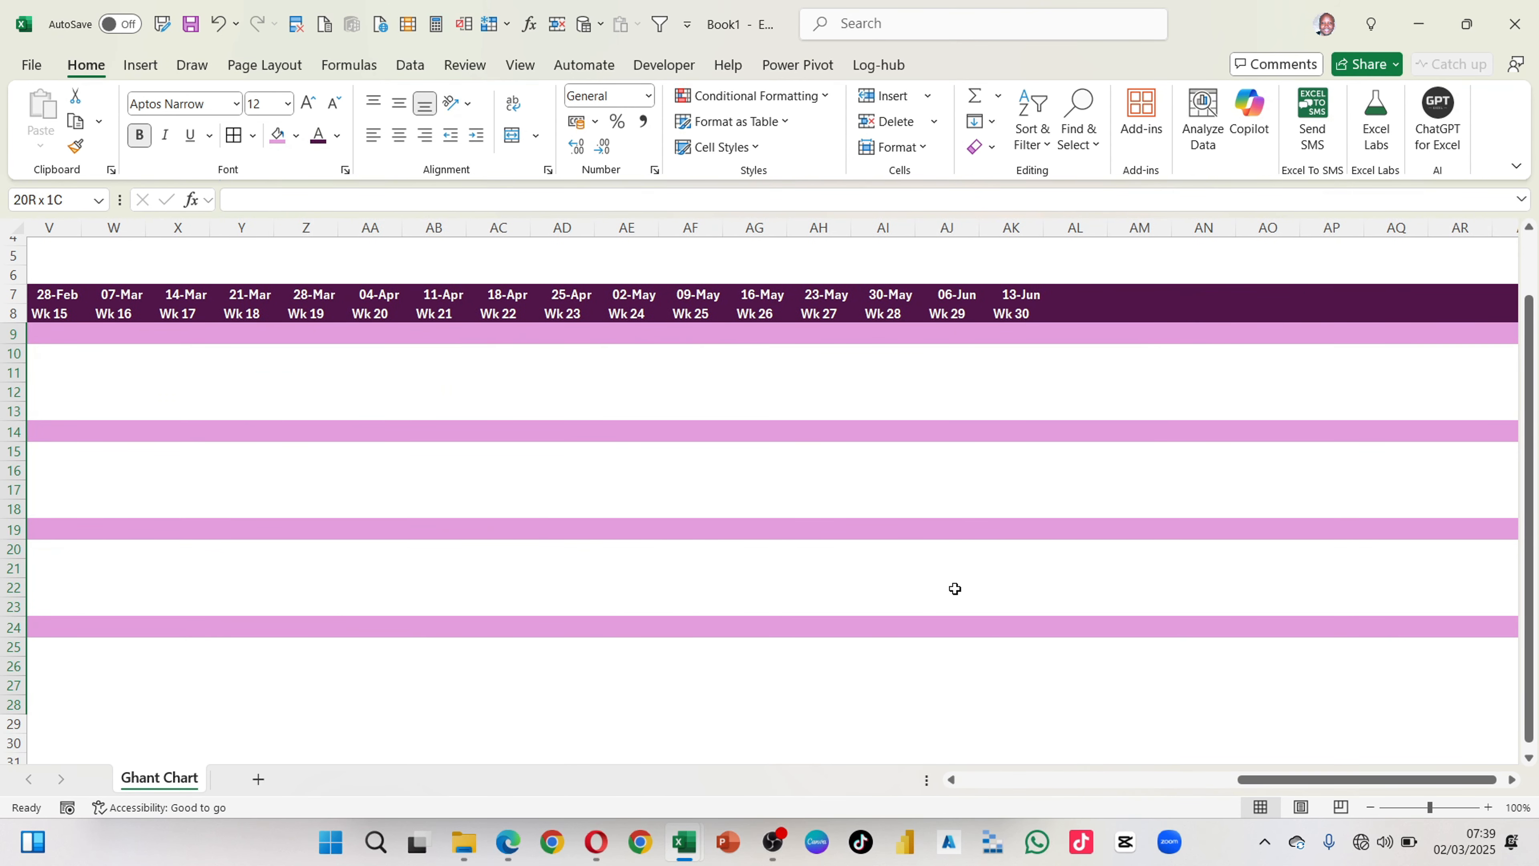
scroll(955, 589, "left", 9)
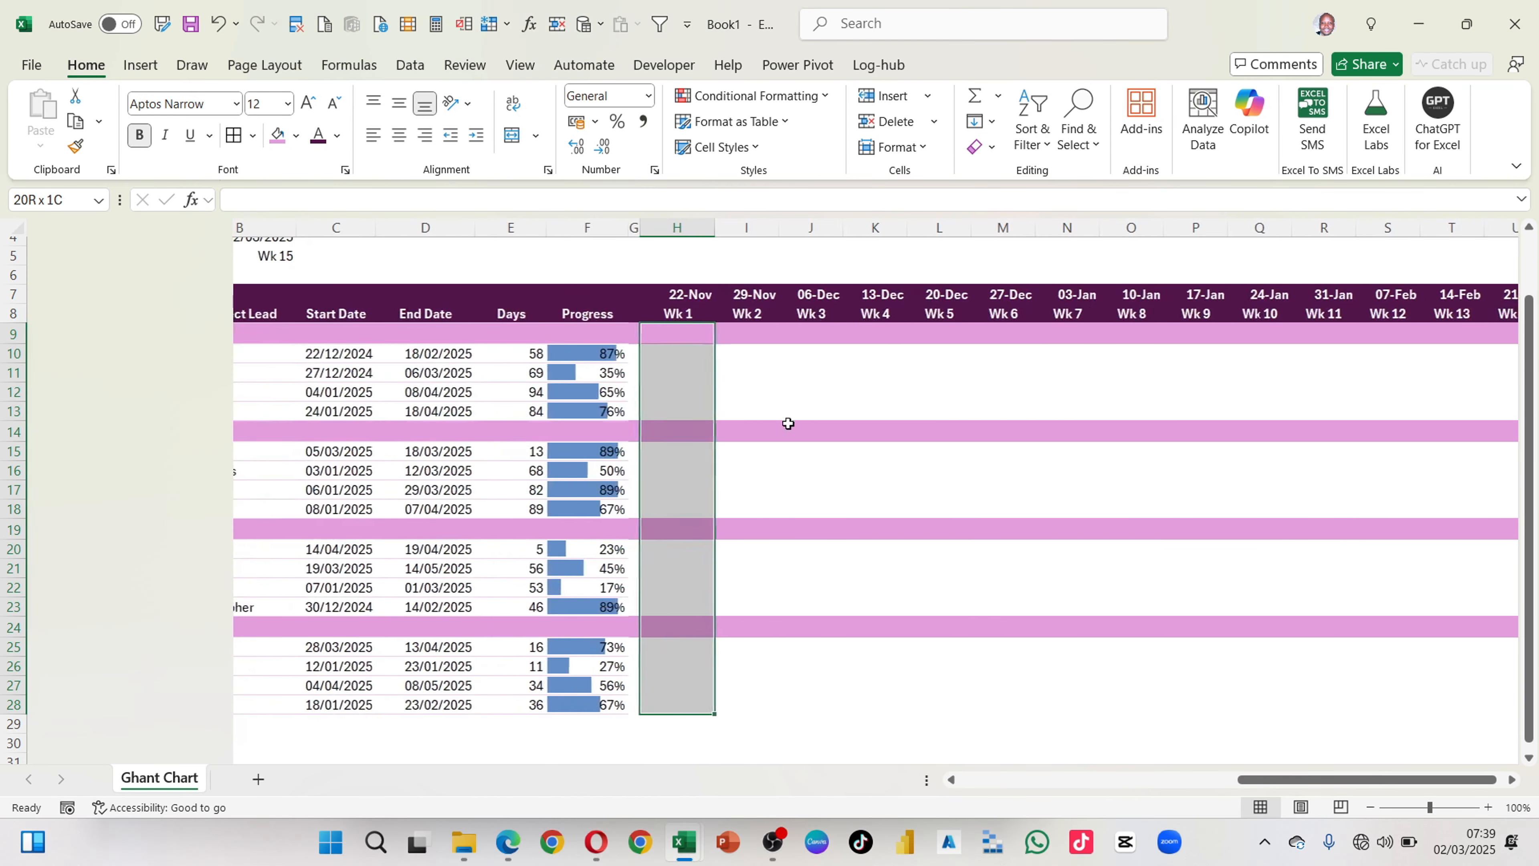
left_click(778, 410)
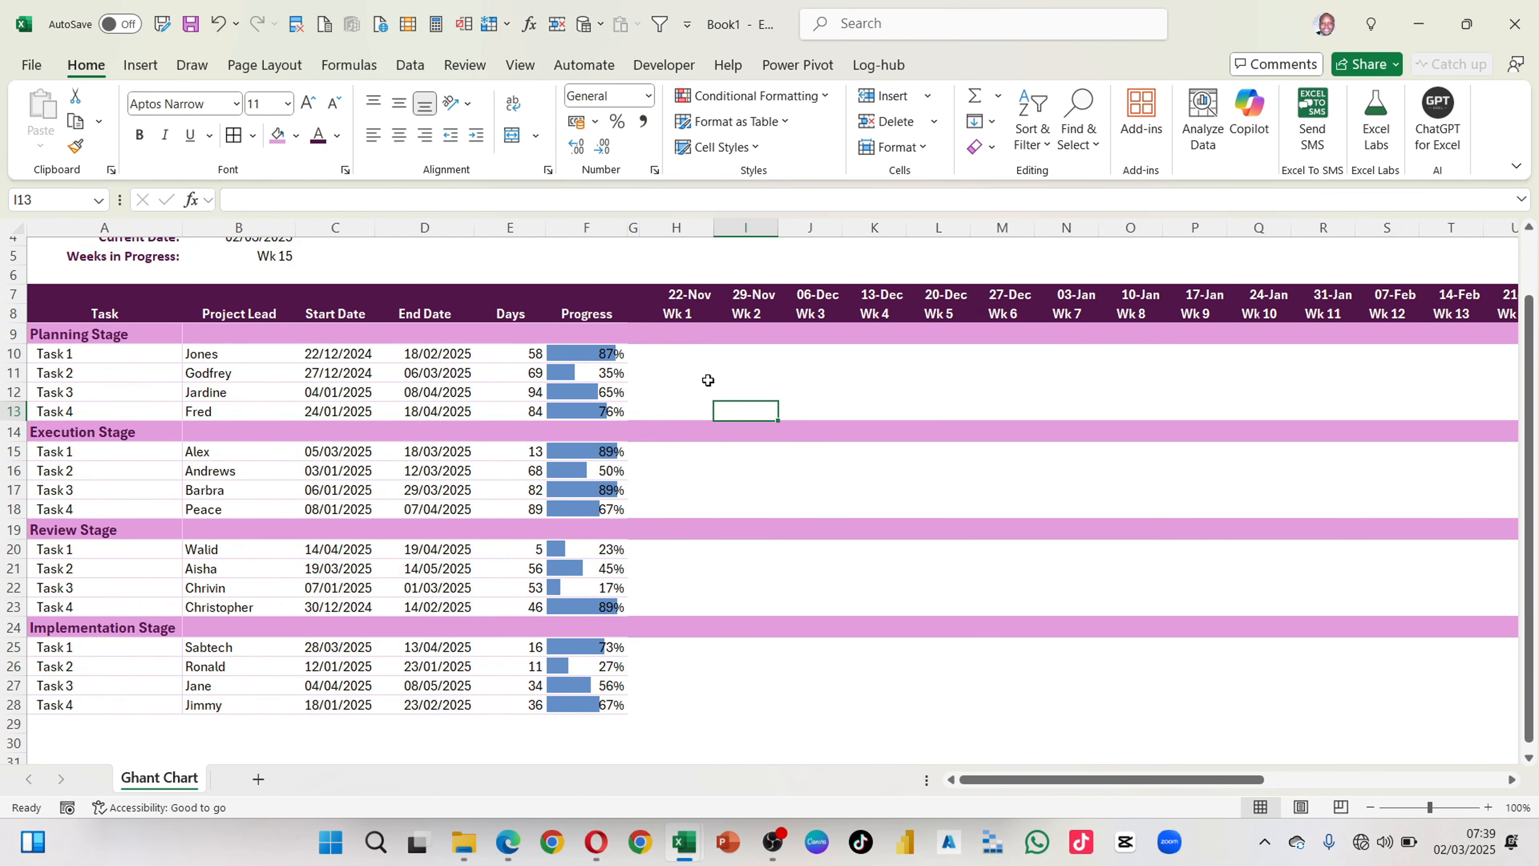
Step: Freeze the panes at cell H9 to keep the header rows and the task detail columns fixed
scroll(670, 518, "up", 2)
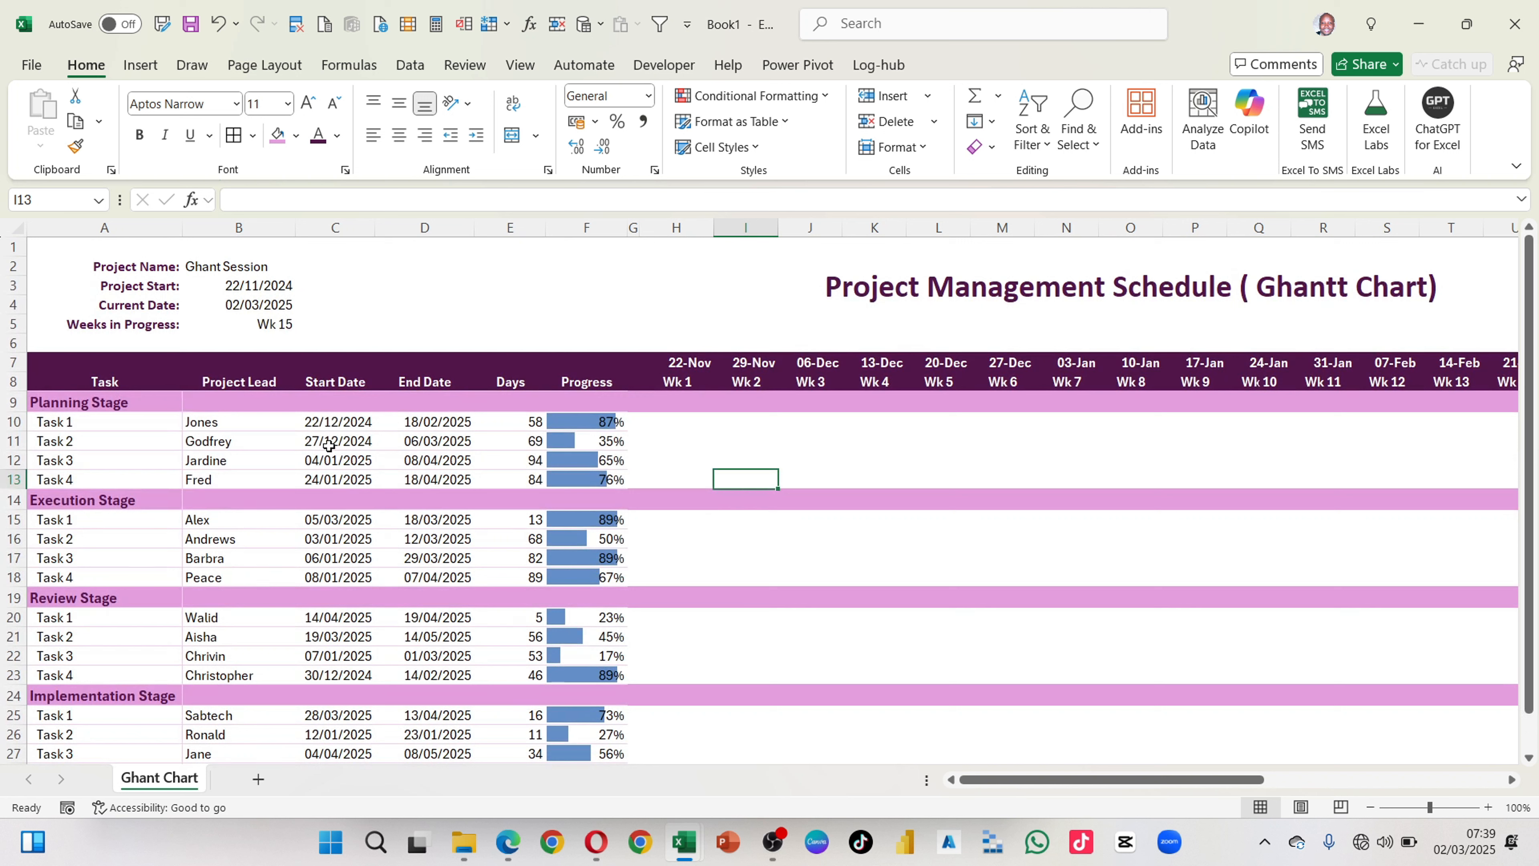
left_click(664, 402)
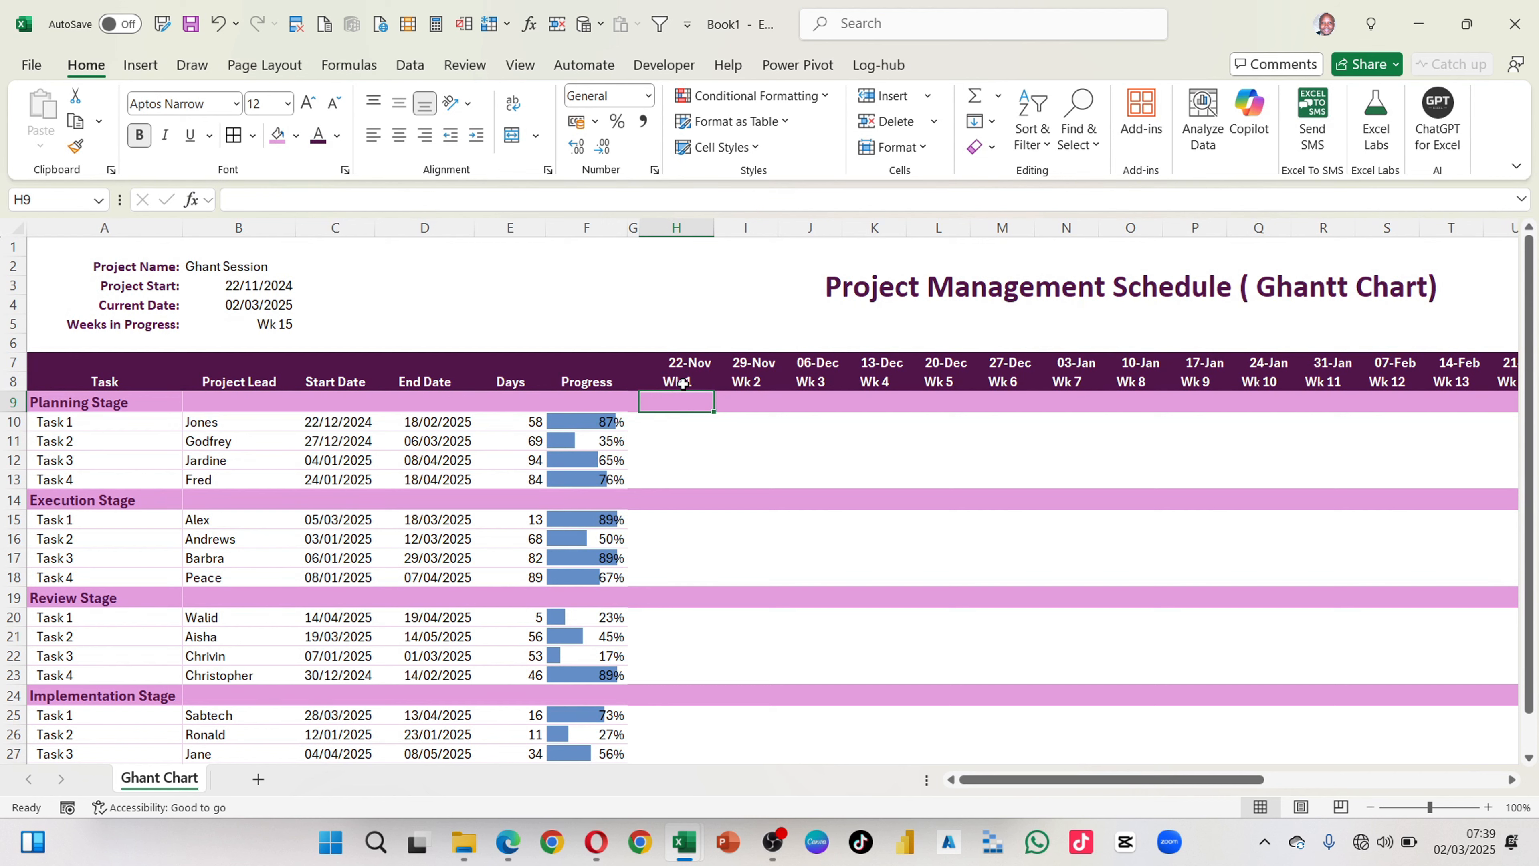
scroll(687, 400, "down", 2)
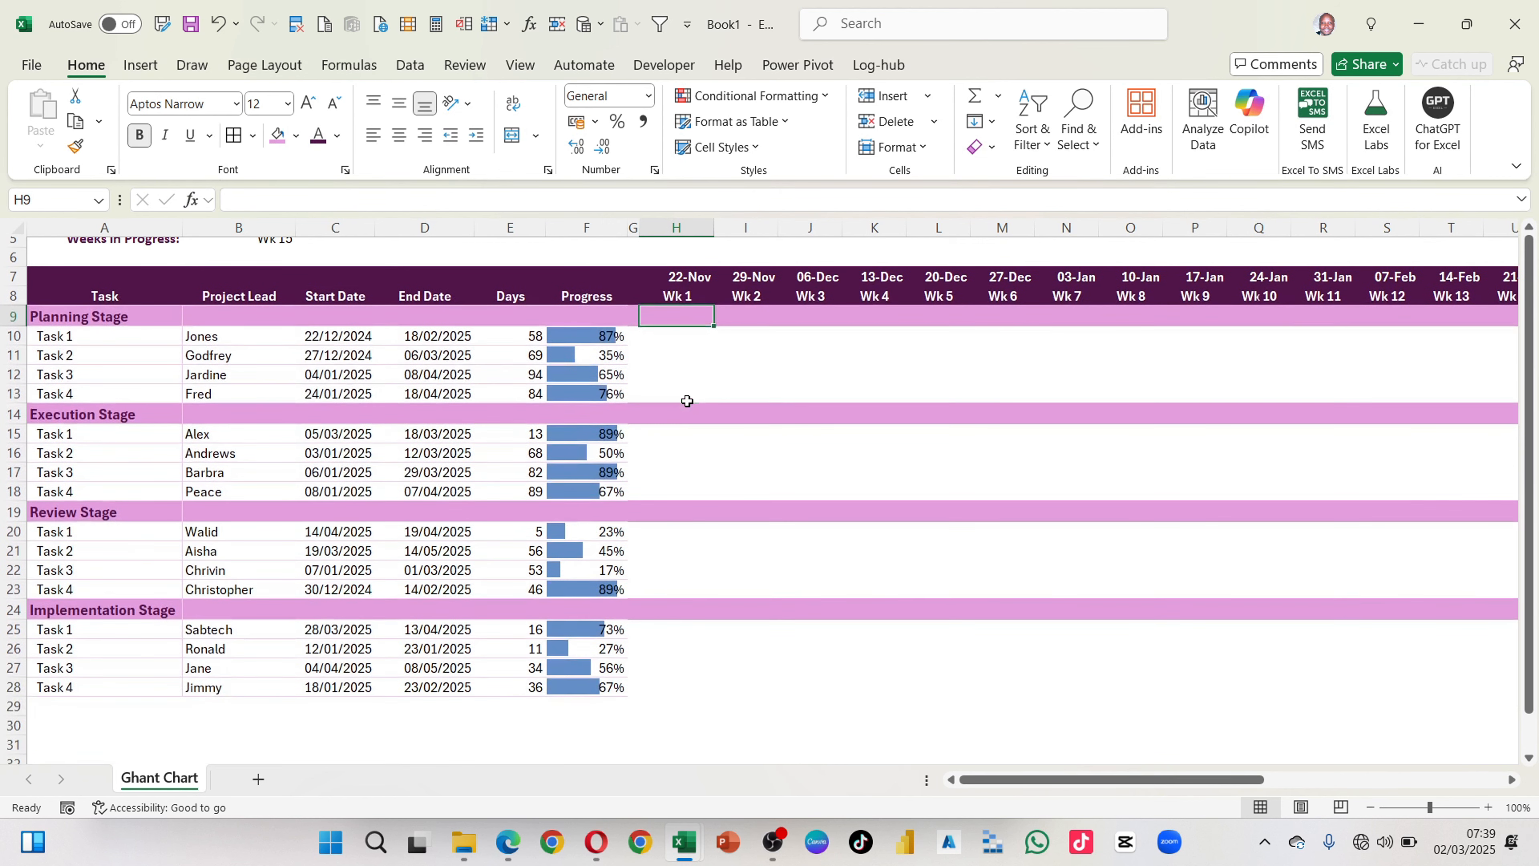
scroll(687, 400, "up", 1)
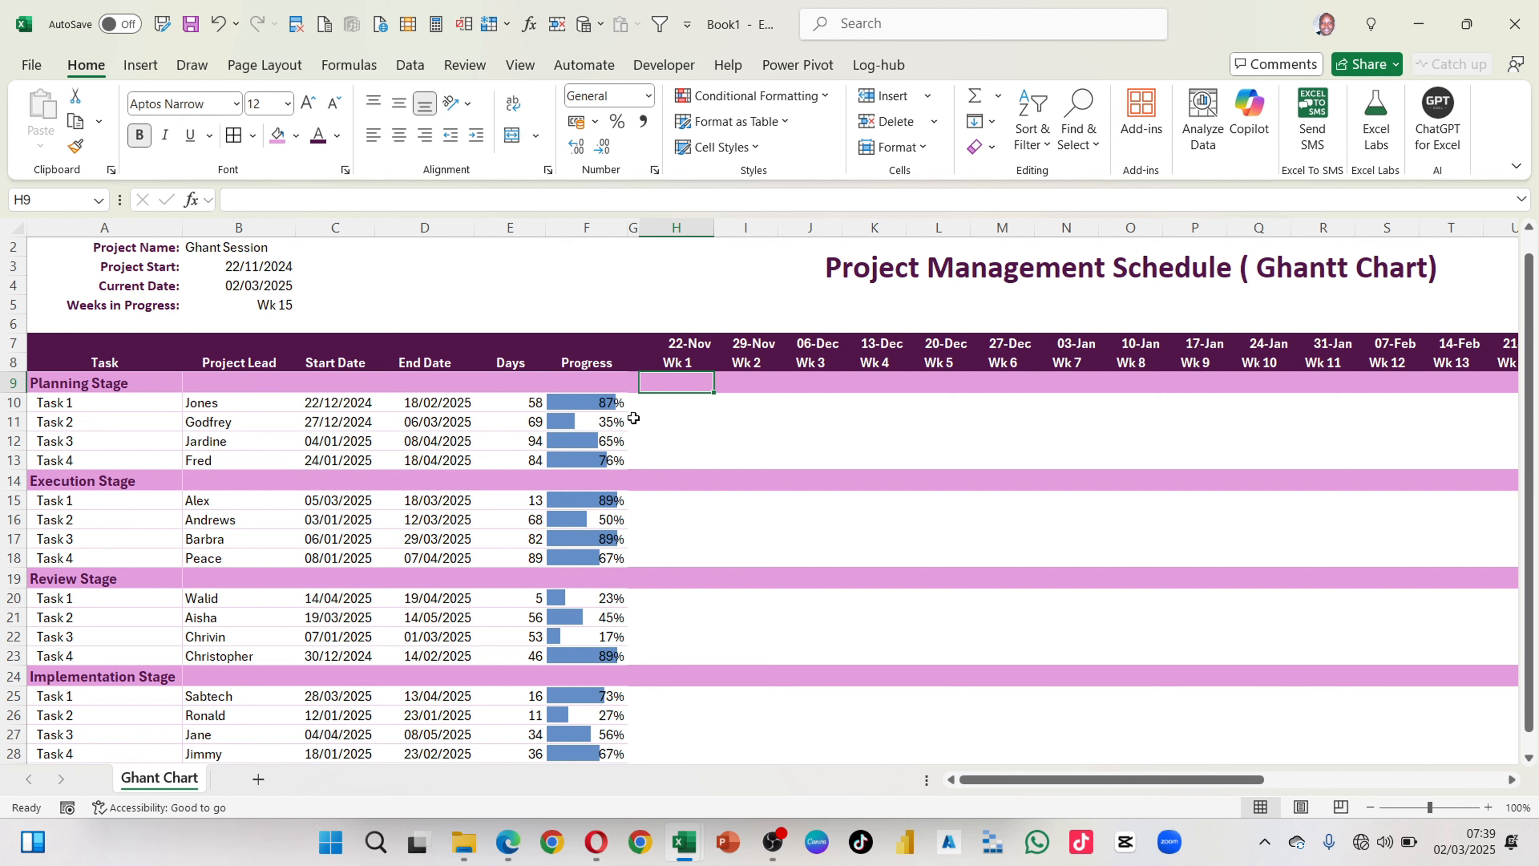
scroll(751, 440, "right", 5)
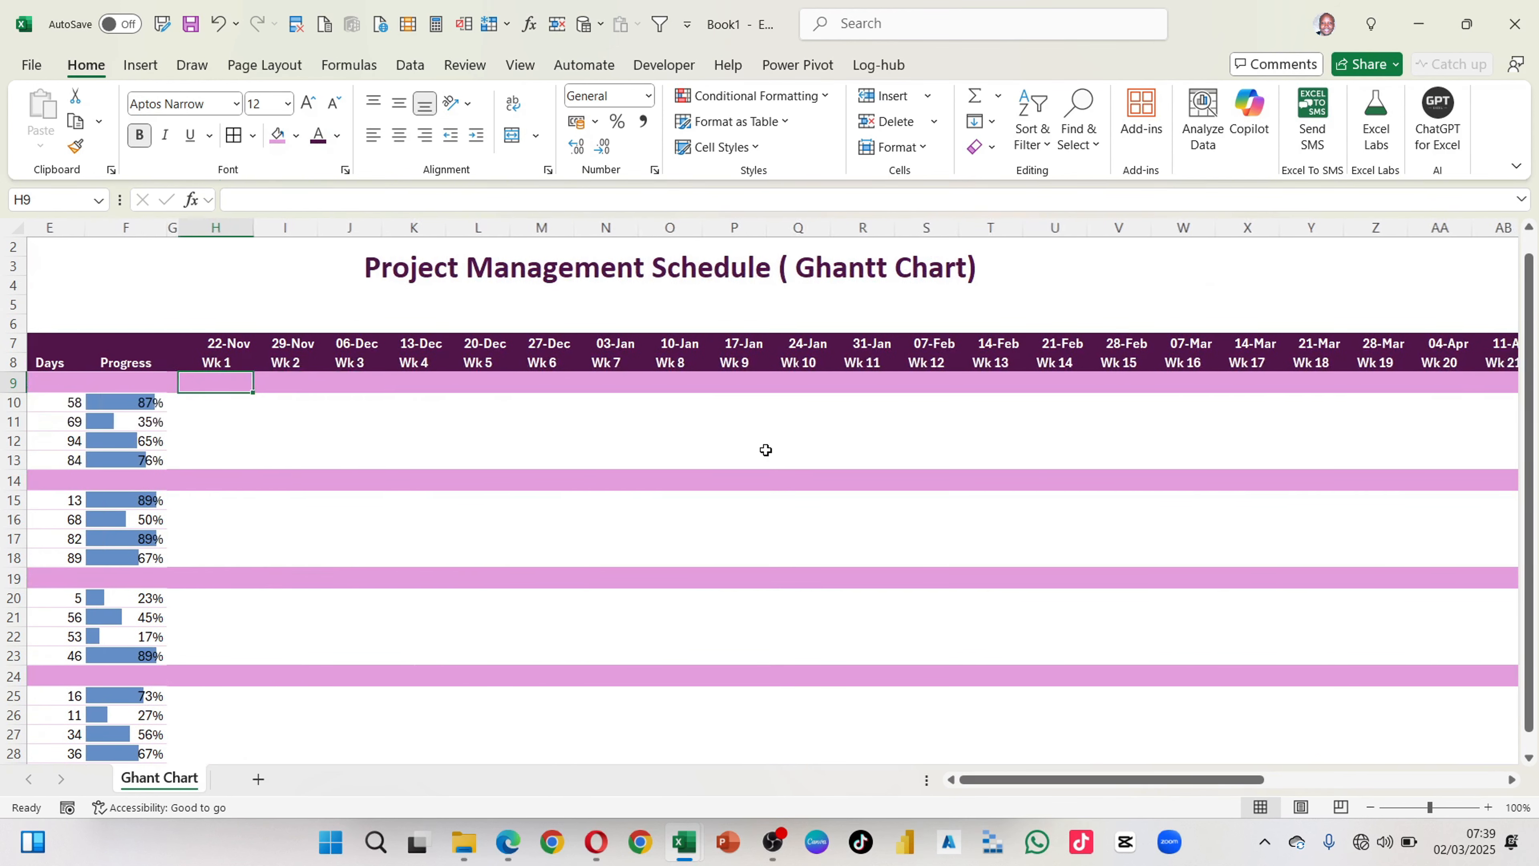
scroll(765, 449, "left", 3)
scroll(765, 449, "left", 1)
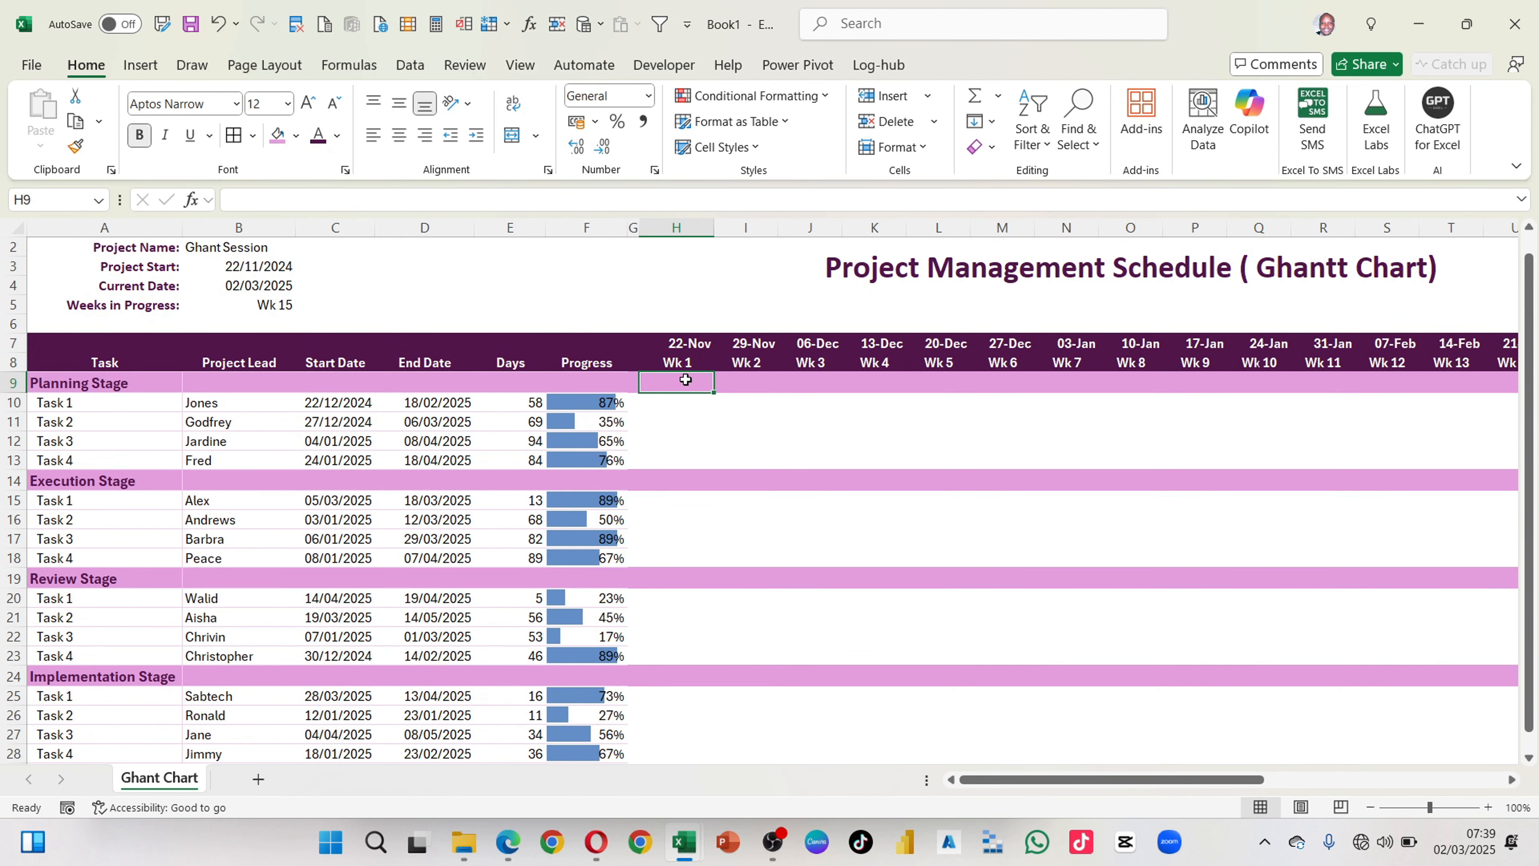
left_click(520, 64)
left_click(1057, 124)
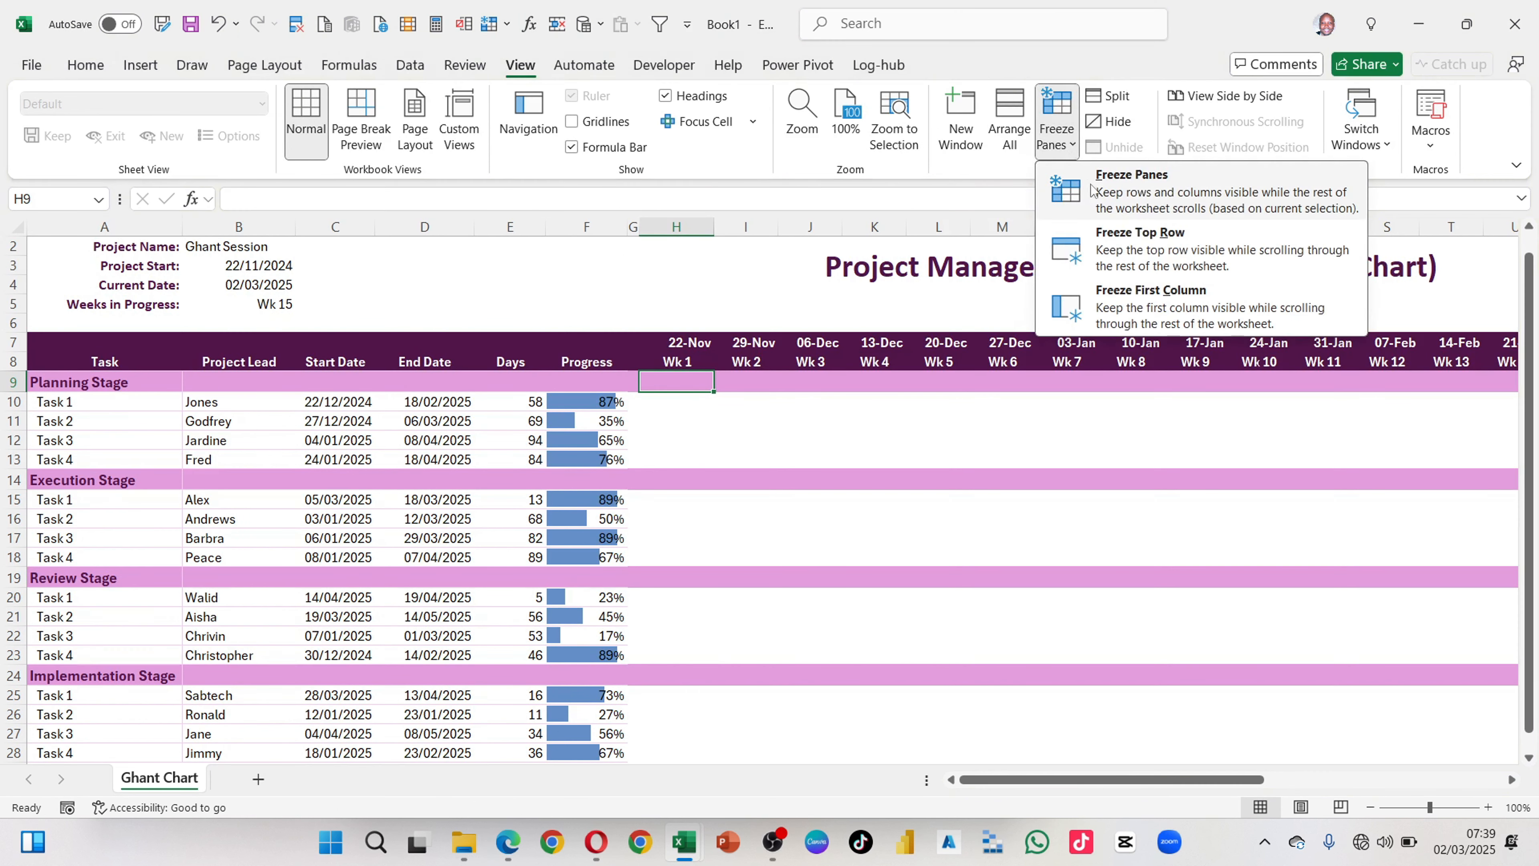
left_click(1150, 188)
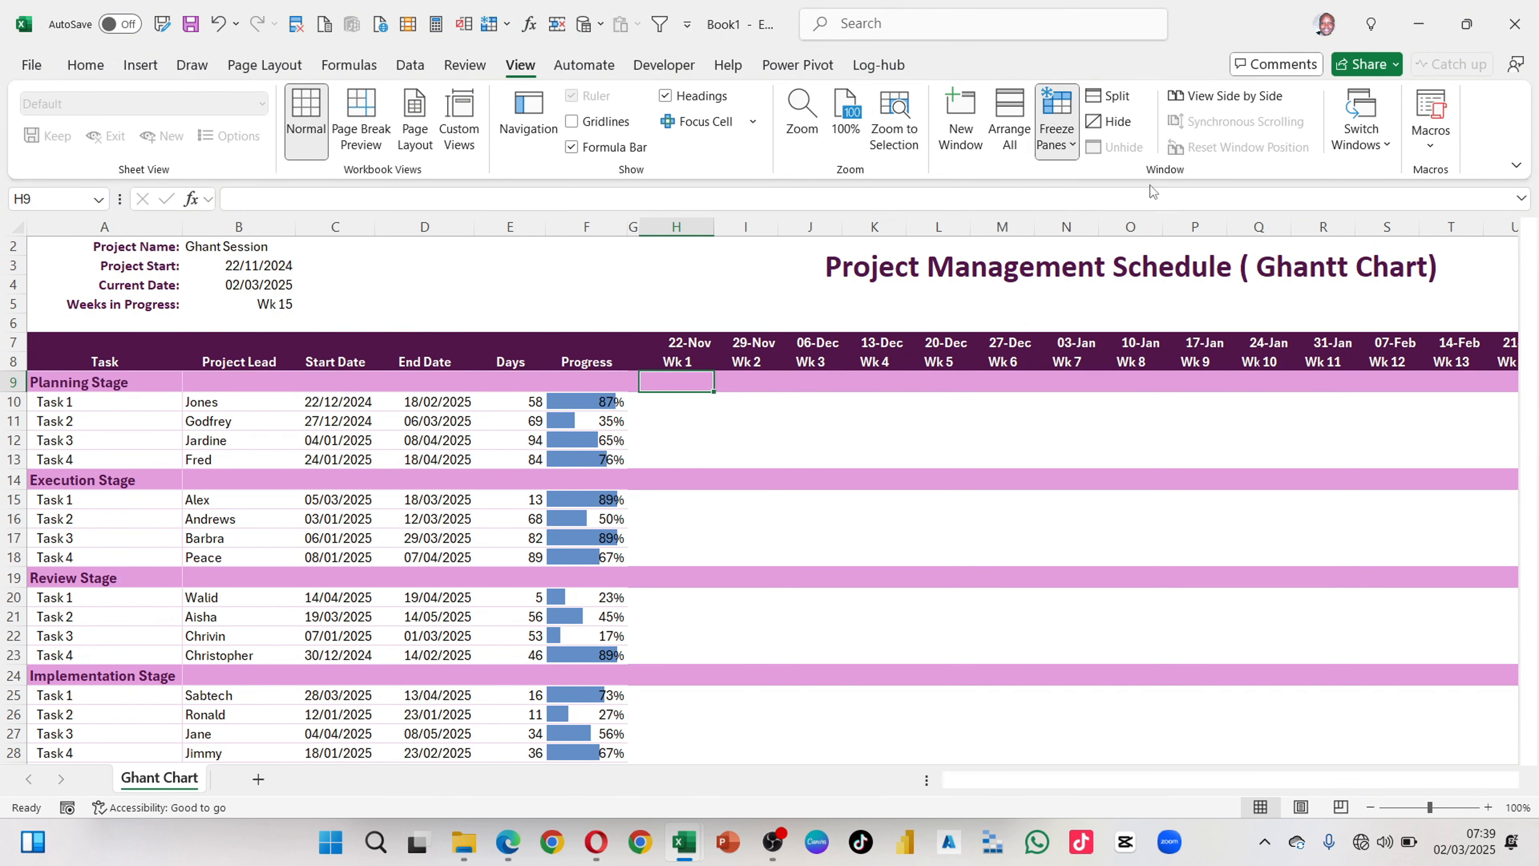
Step: Check the frozen panes by moving through the sheet vertically and horizontally
scroll(731, 512, "down", 6)
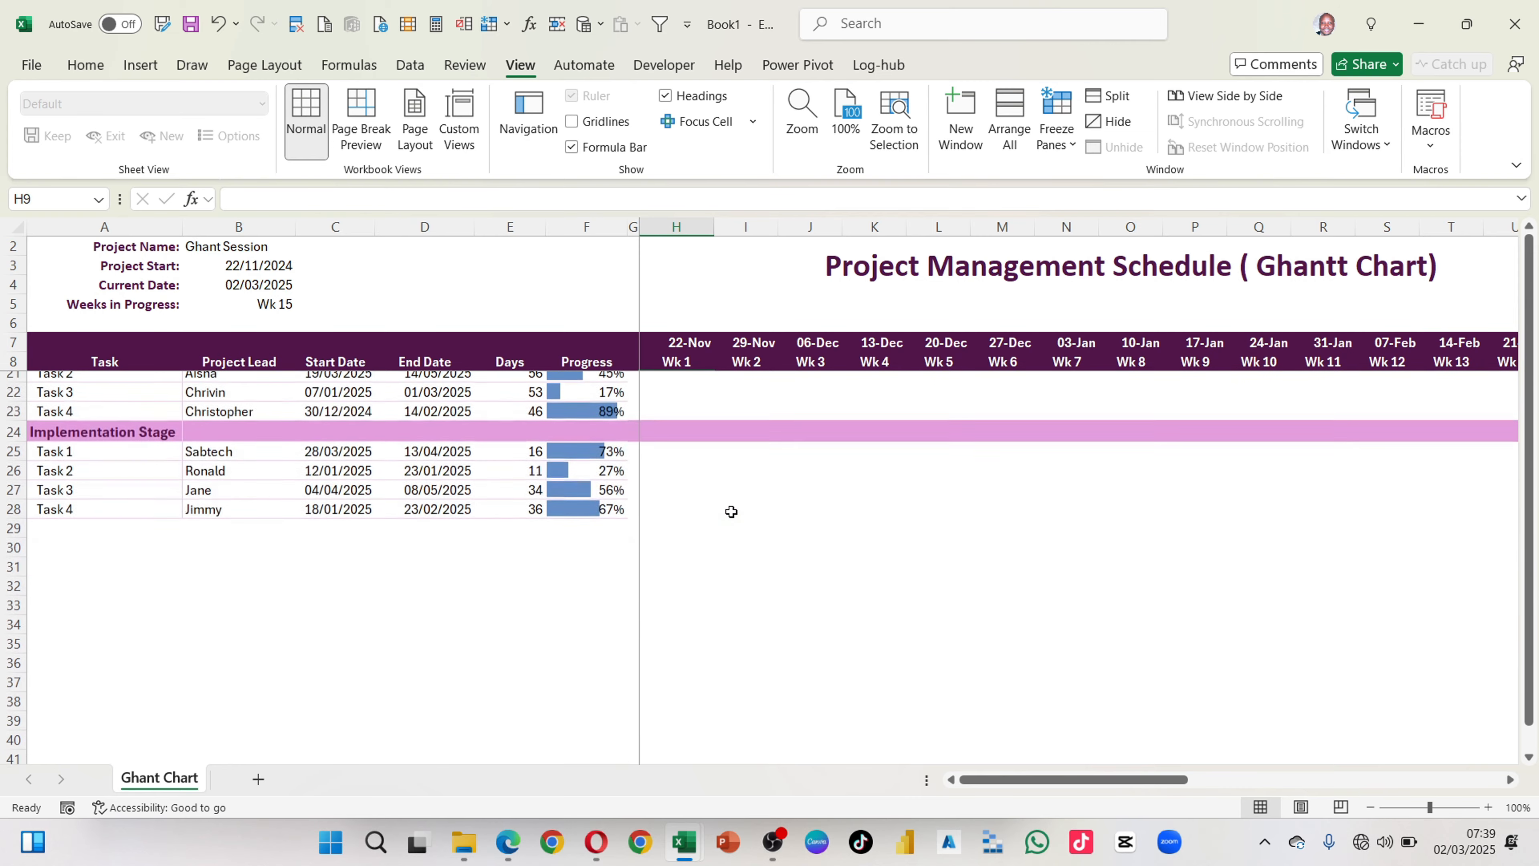
scroll(731, 512, "up", 5)
scroll(731, 512, "up", 2)
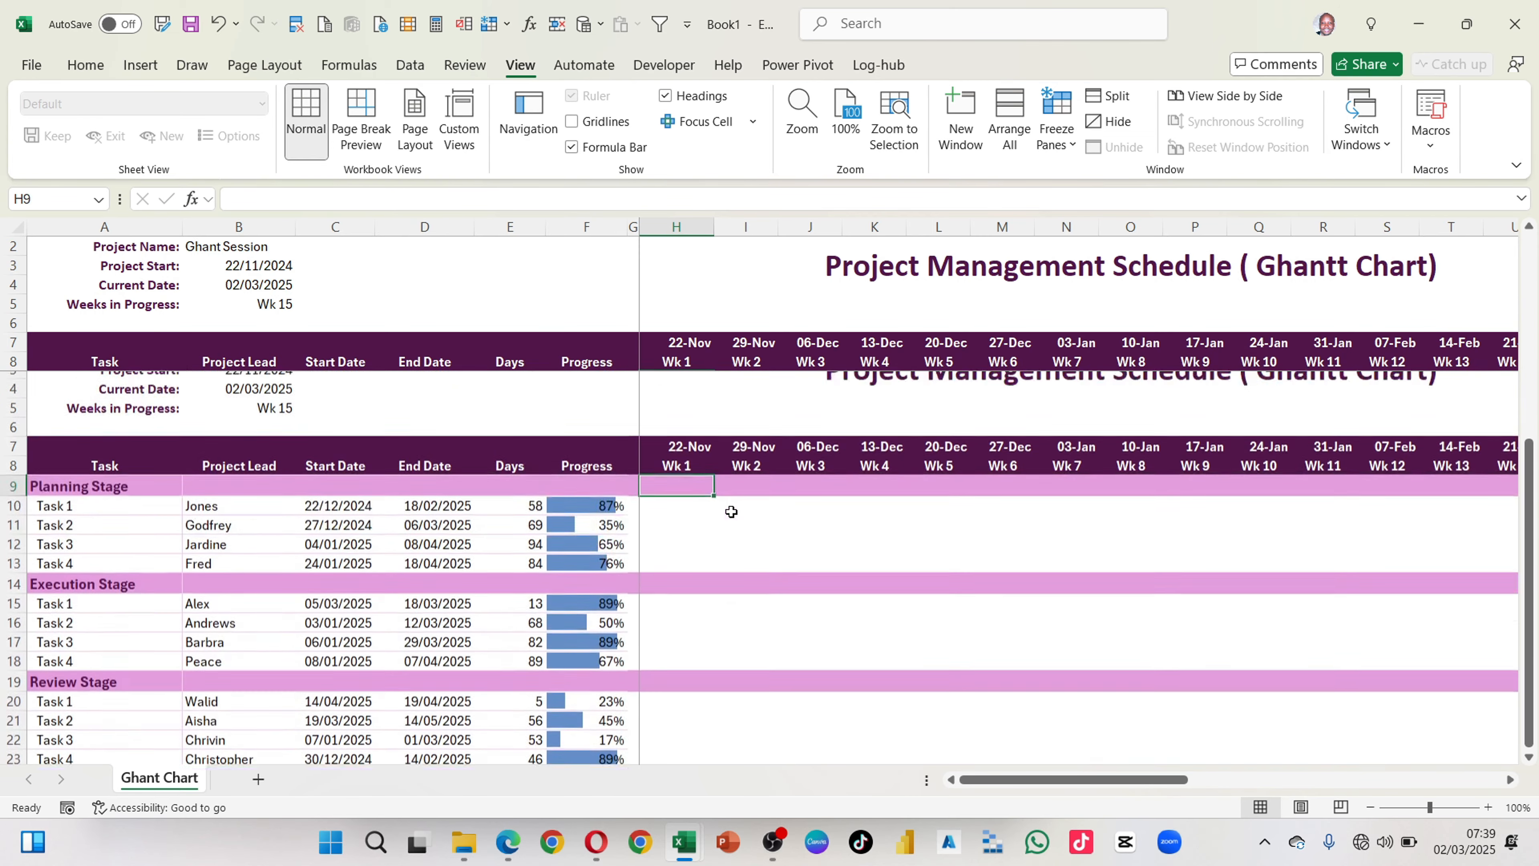
scroll(731, 512, "right", 6)
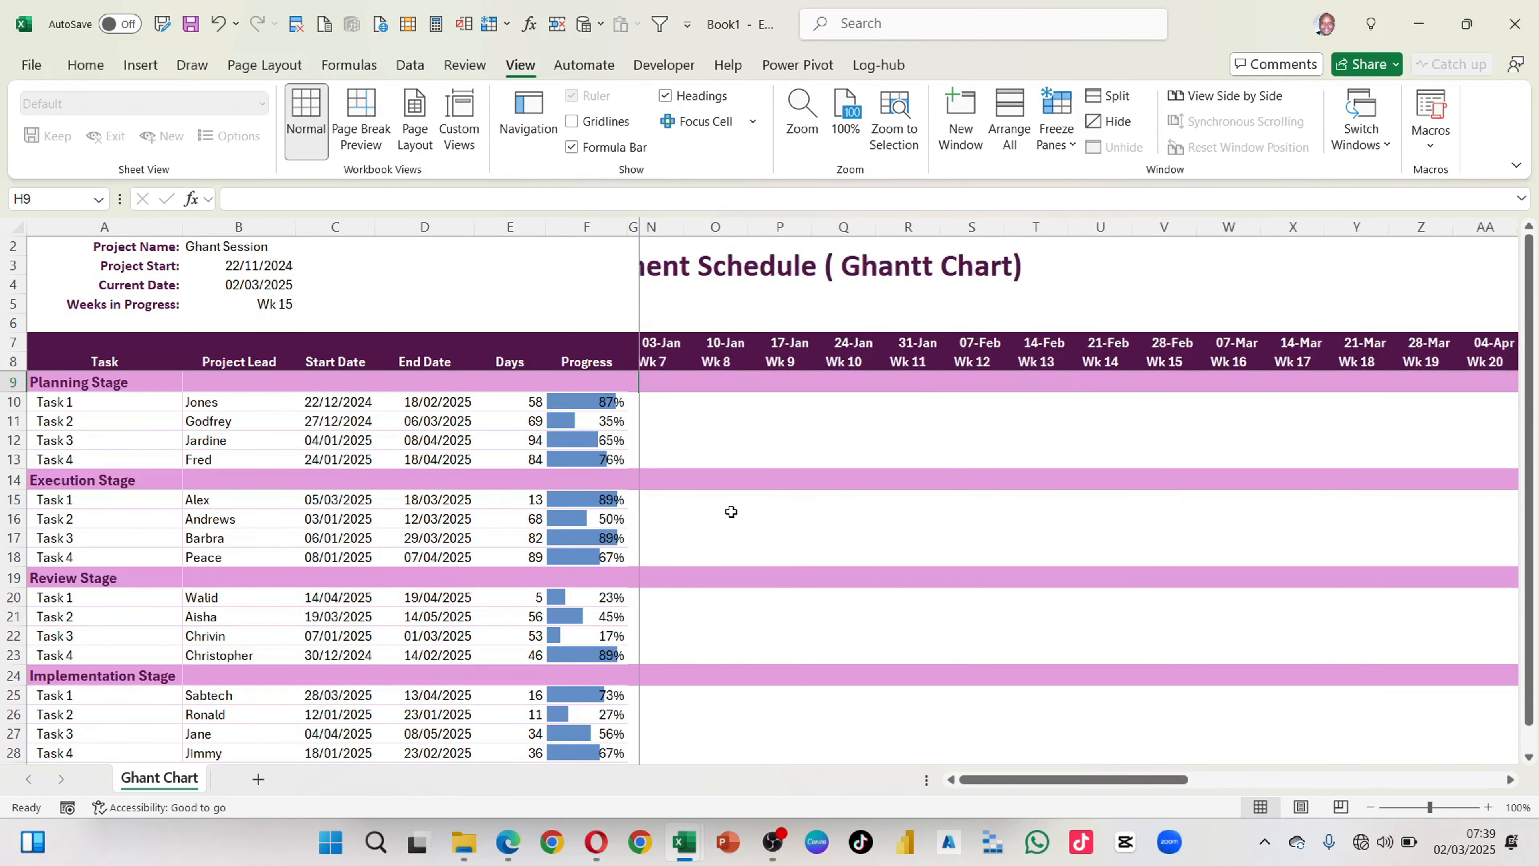
scroll(732, 512, "left", 8)
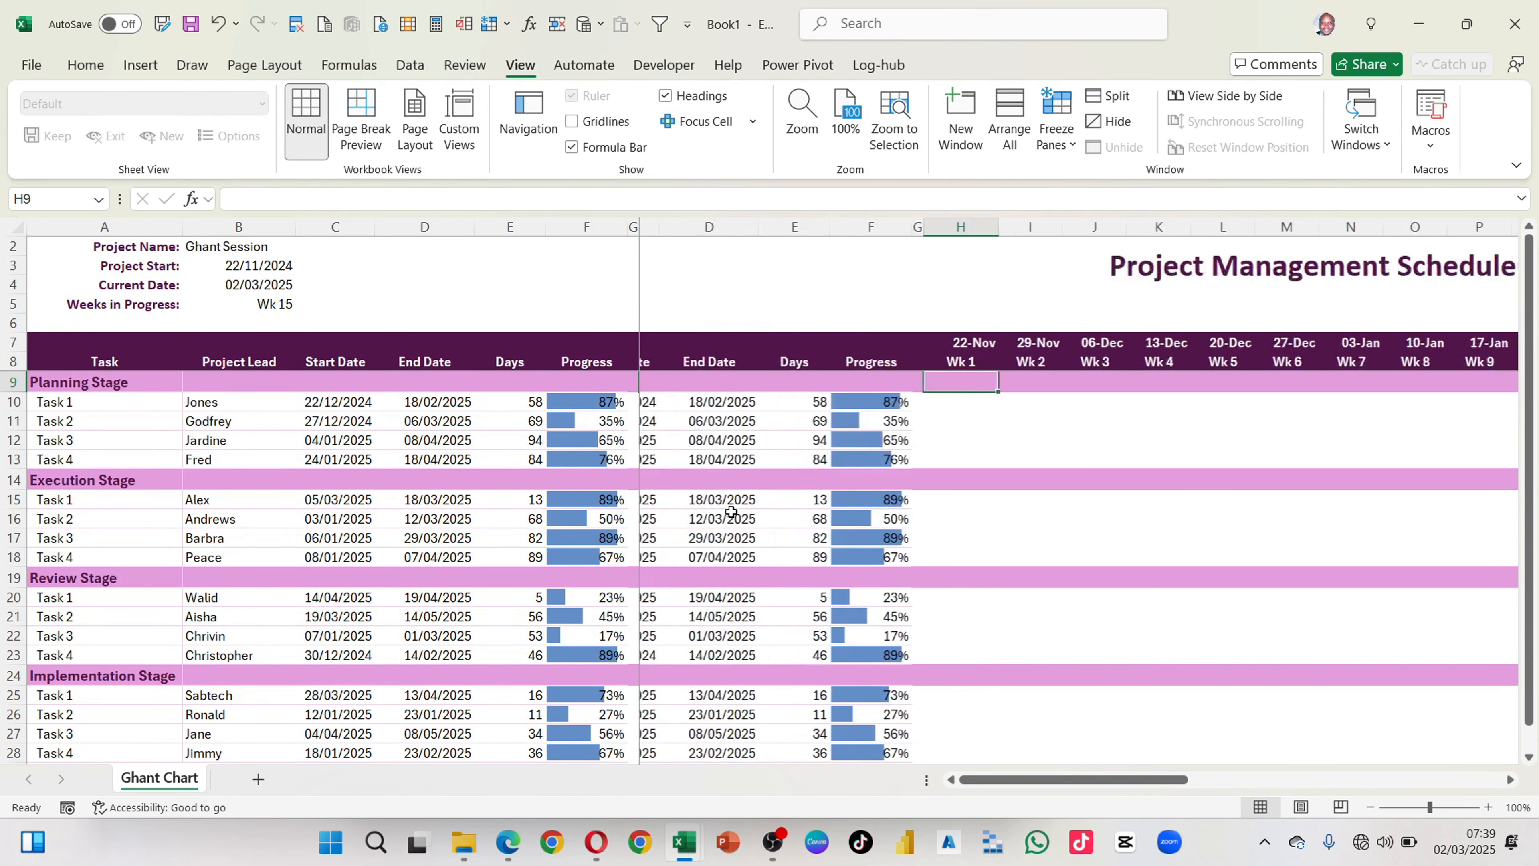
scroll(732, 511, "right", 3)
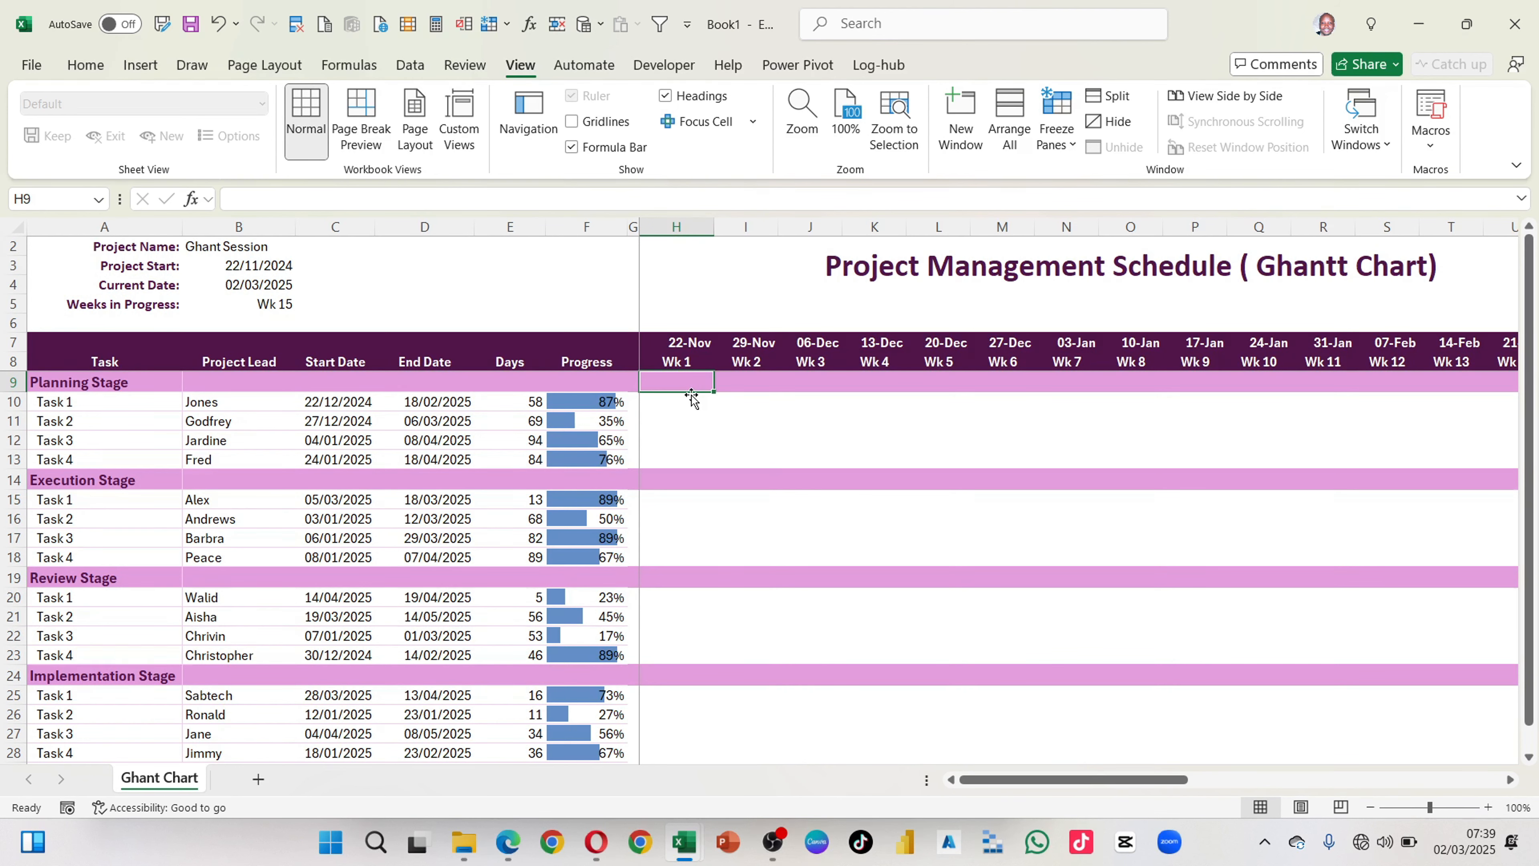
Step: Select the whole timeline grid from H9 to AK28, covering Wk 1 through Wk 30 for all stages
scroll(842, 528, "right", 7)
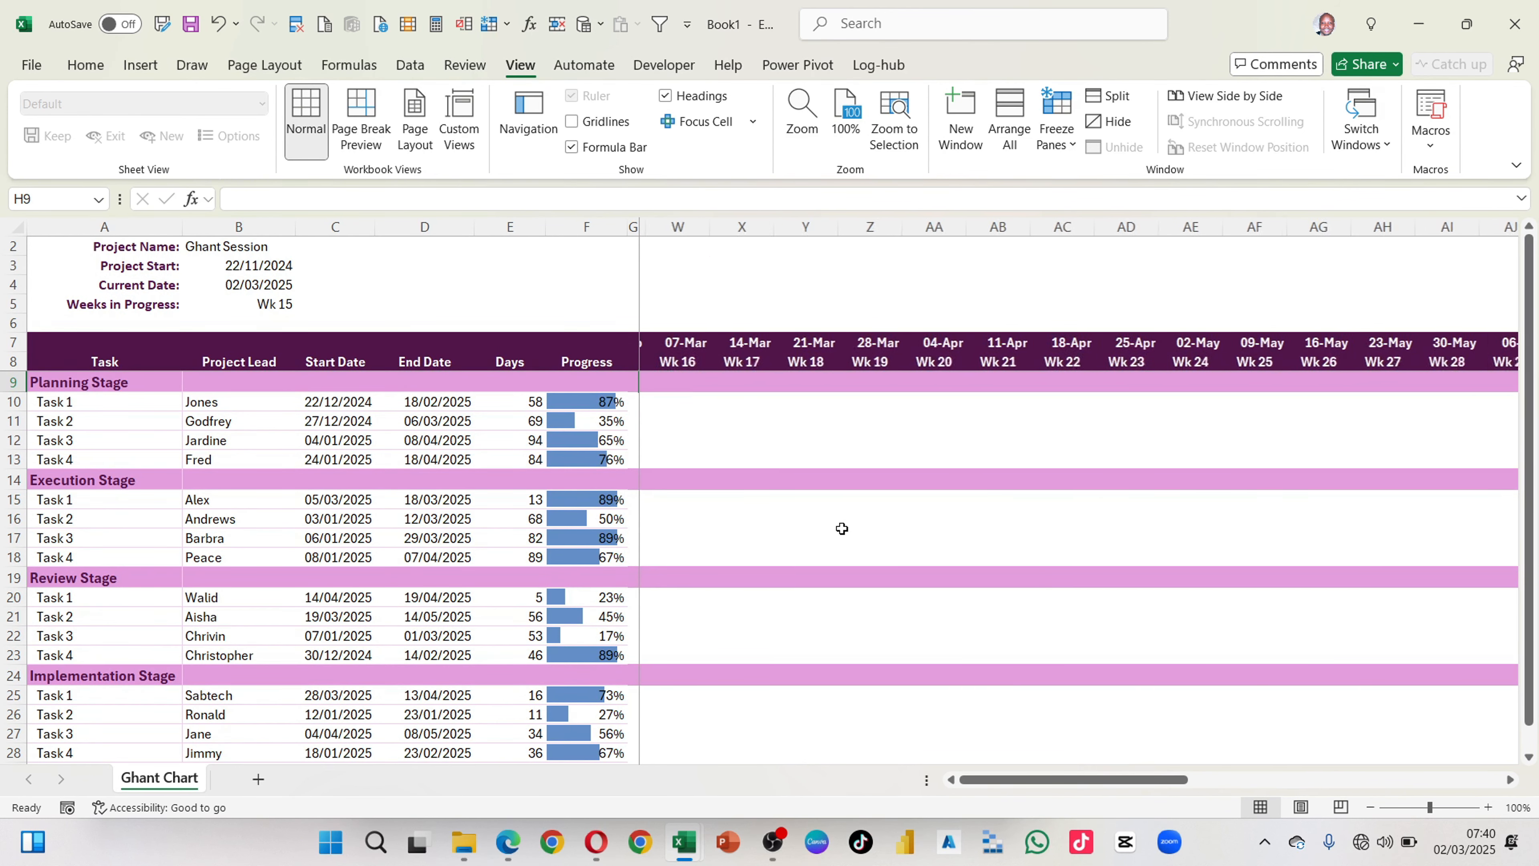
scroll(841, 528, "right", 2)
scroll(841, 529, "down", 2)
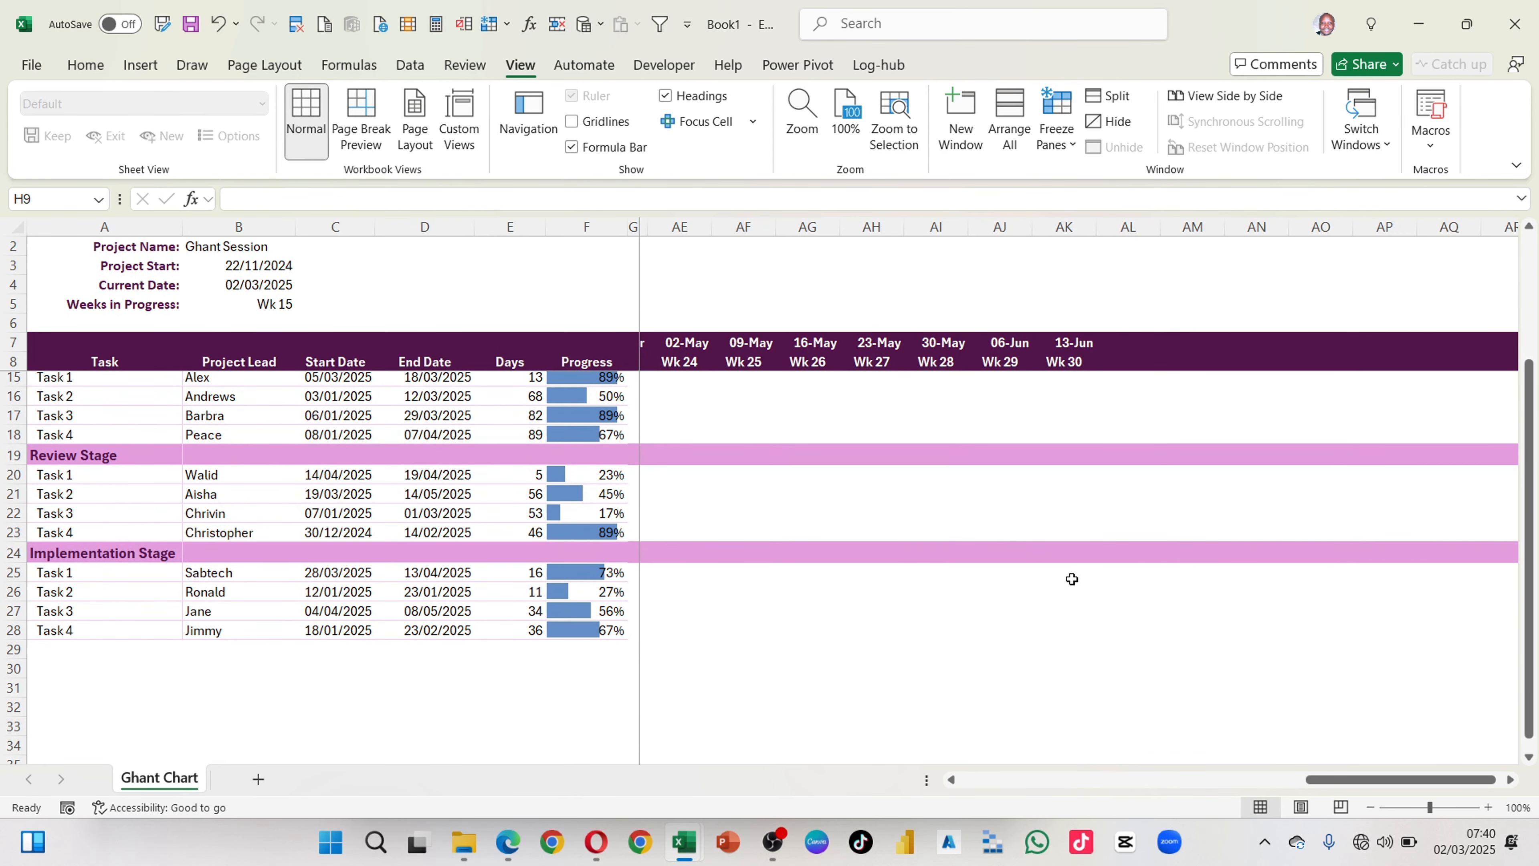
left_click_drag(1065, 378, 1079, 642)
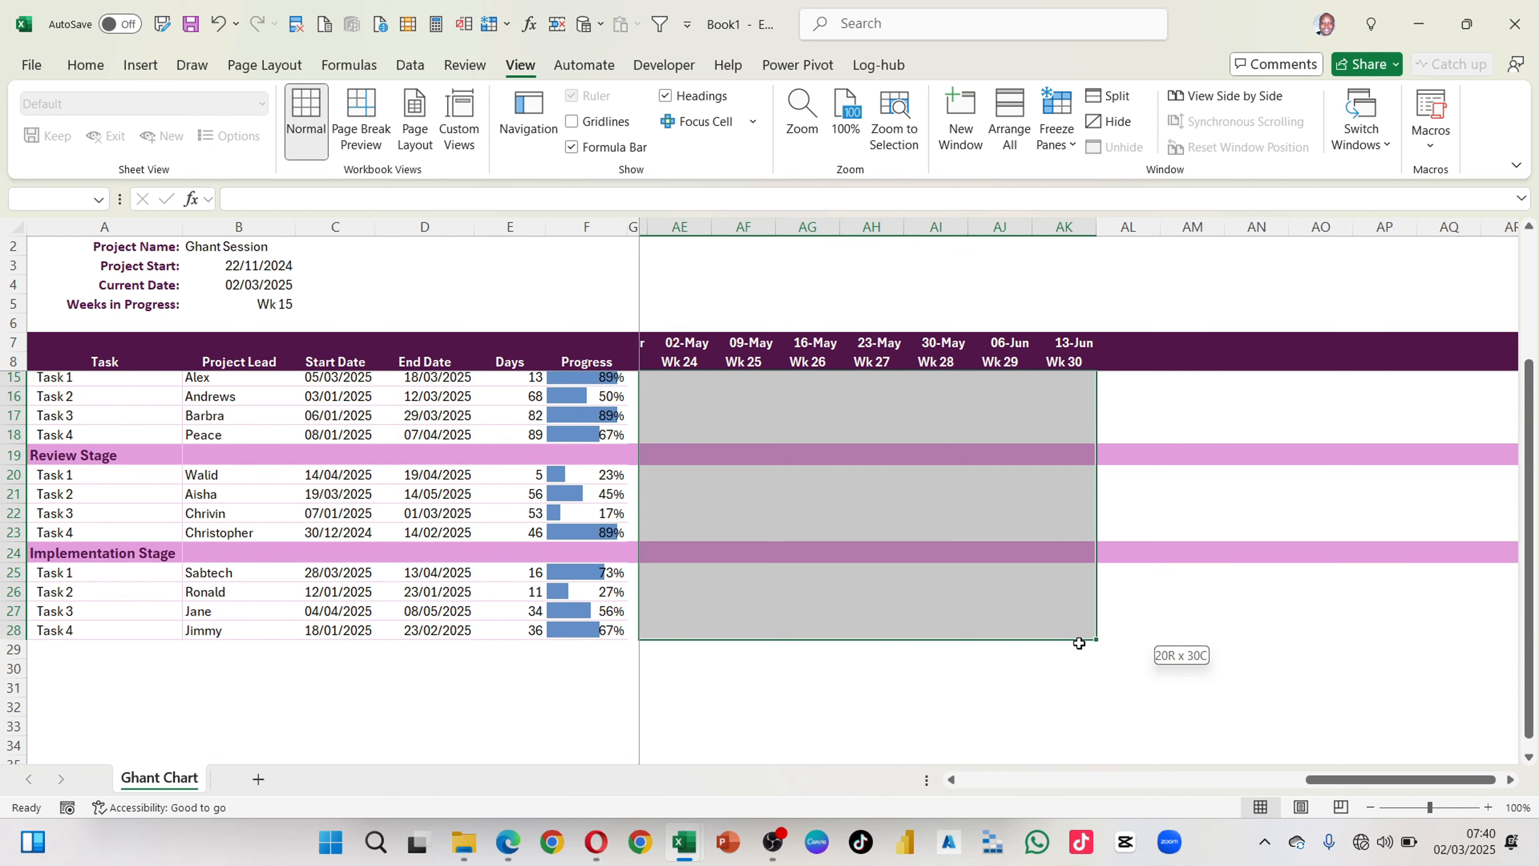
scroll(1079, 643, "left", 7)
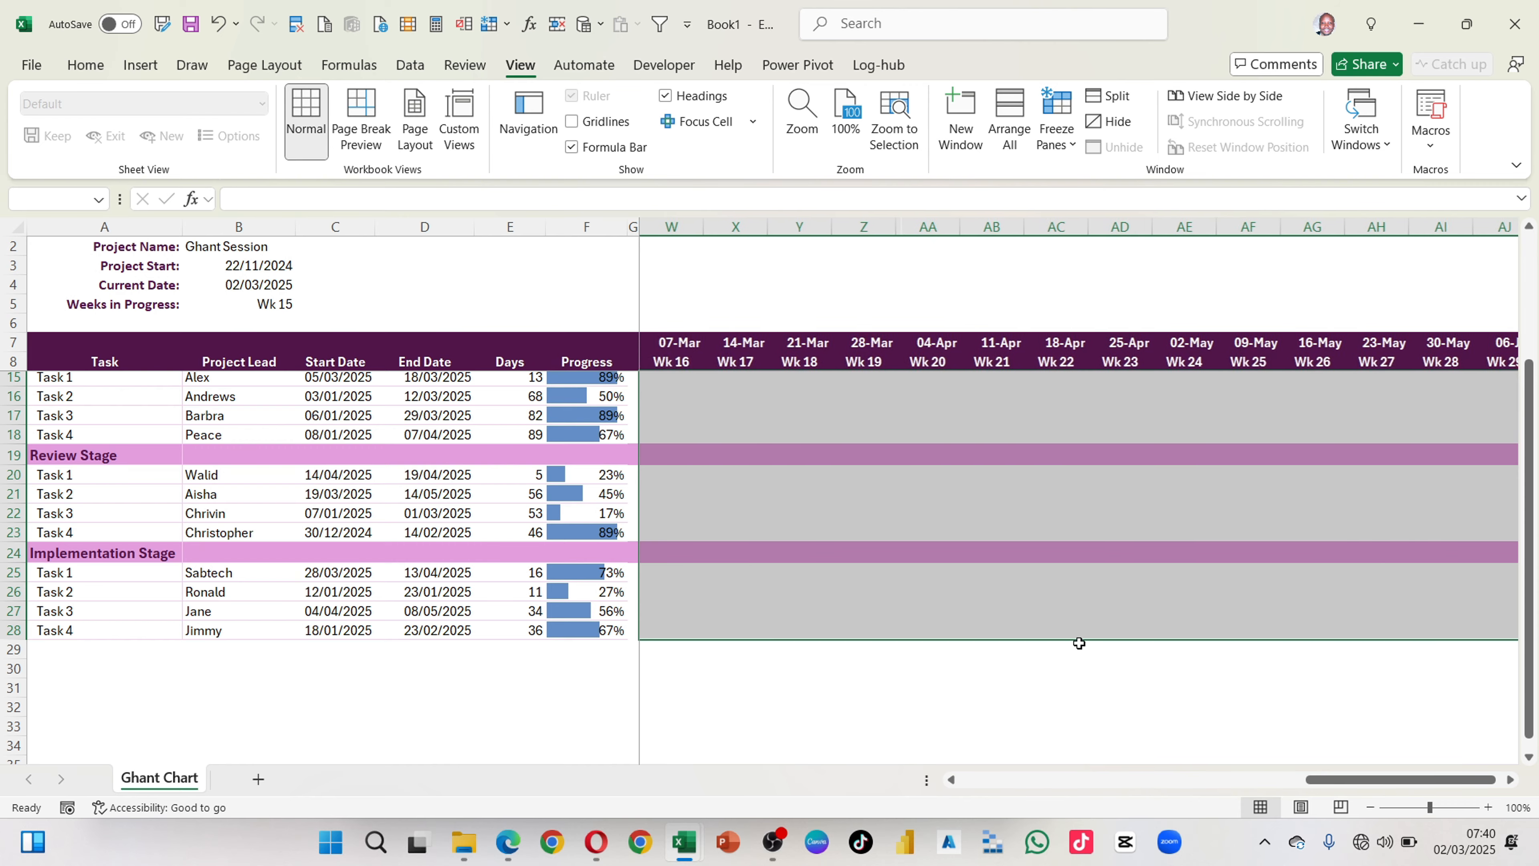
scroll(1080, 644, "up", 2)
scroll(1079, 643, "up", 1)
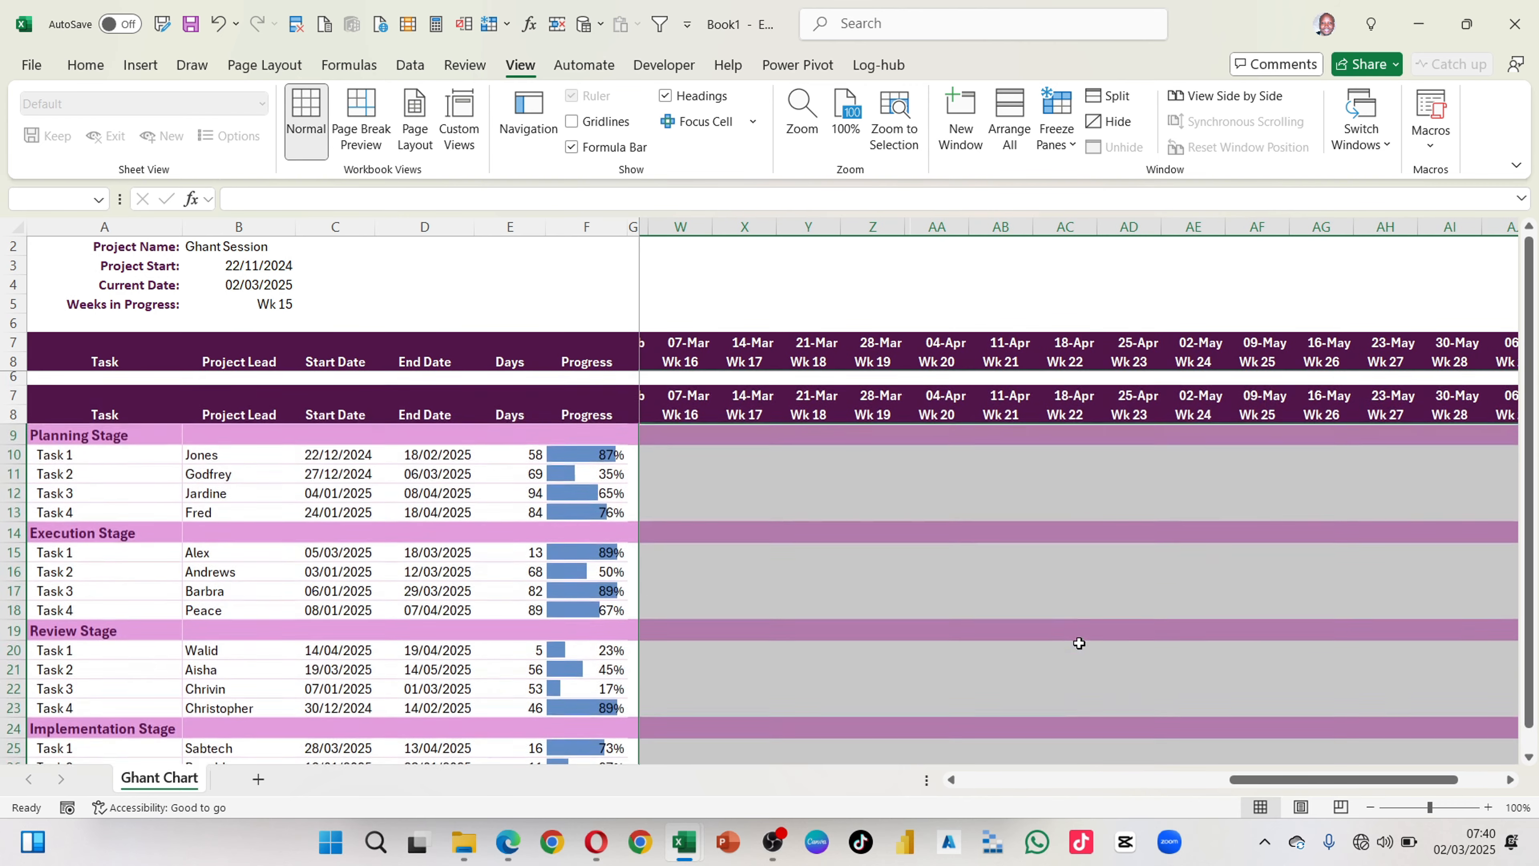
right_click(1080, 643)
left_click(1129, 498)
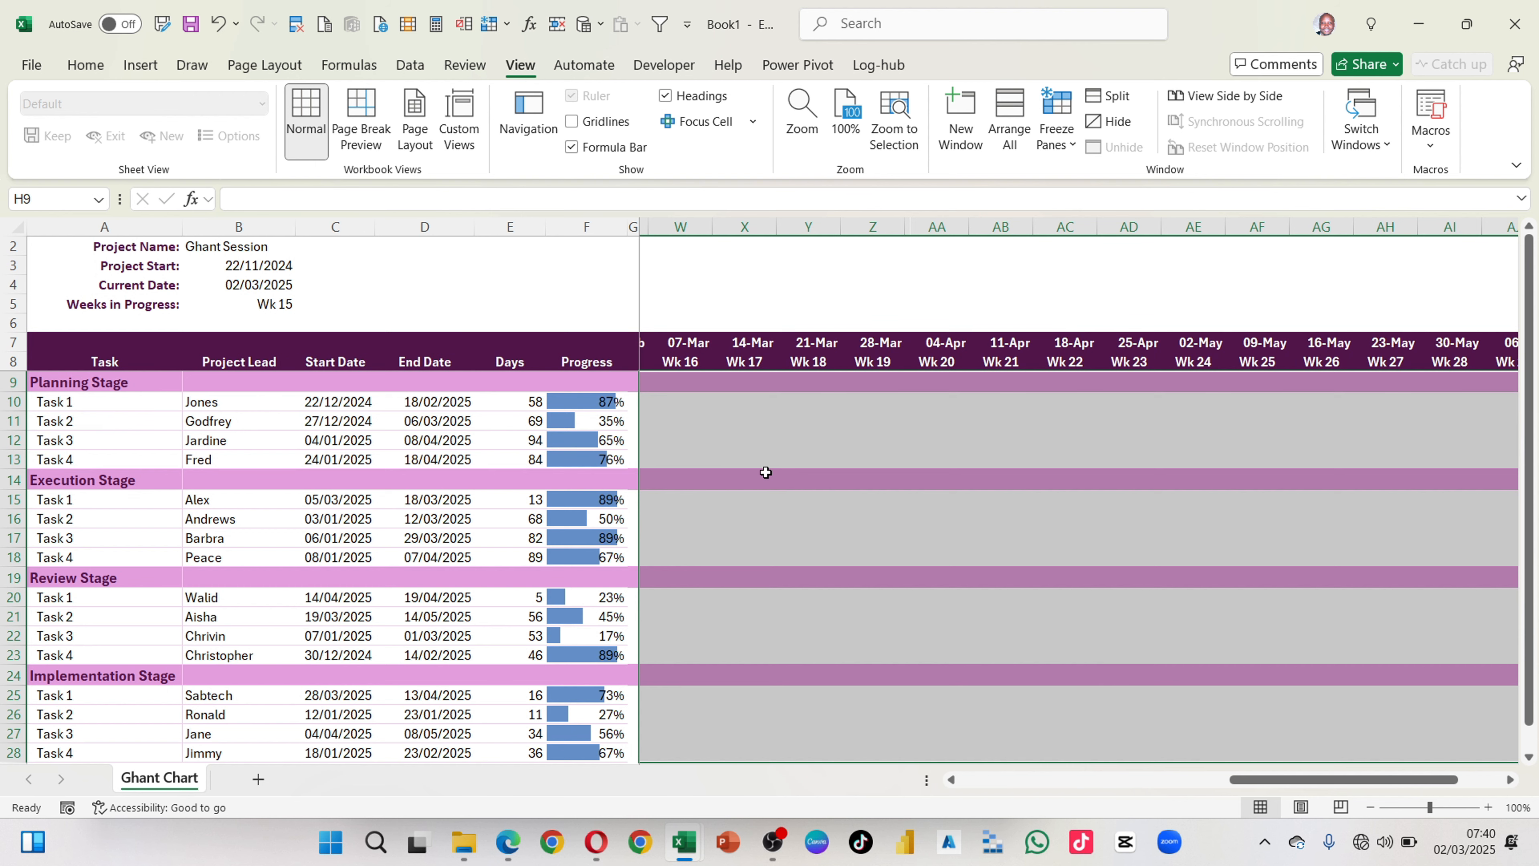
scroll(731, 460, "up", 1)
scroll(731, 460, "down", 1)
Step: Start a new conditional formatting rule for the selected timeline grid that uses a formula to determine which cells to format
left_click(79, 69)
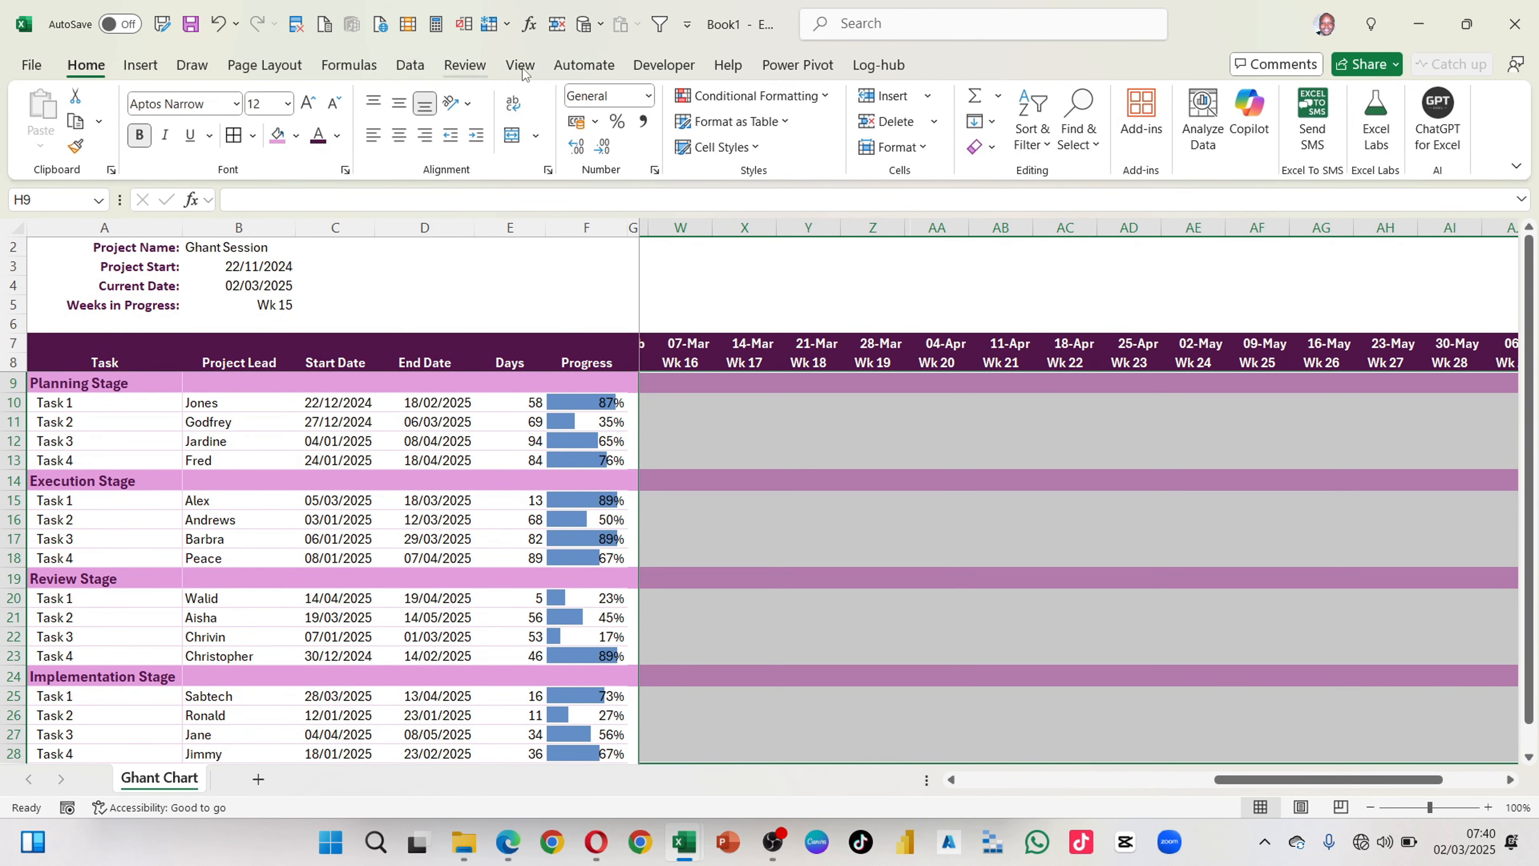
left_click(828, 97)
left_click(754, 331)
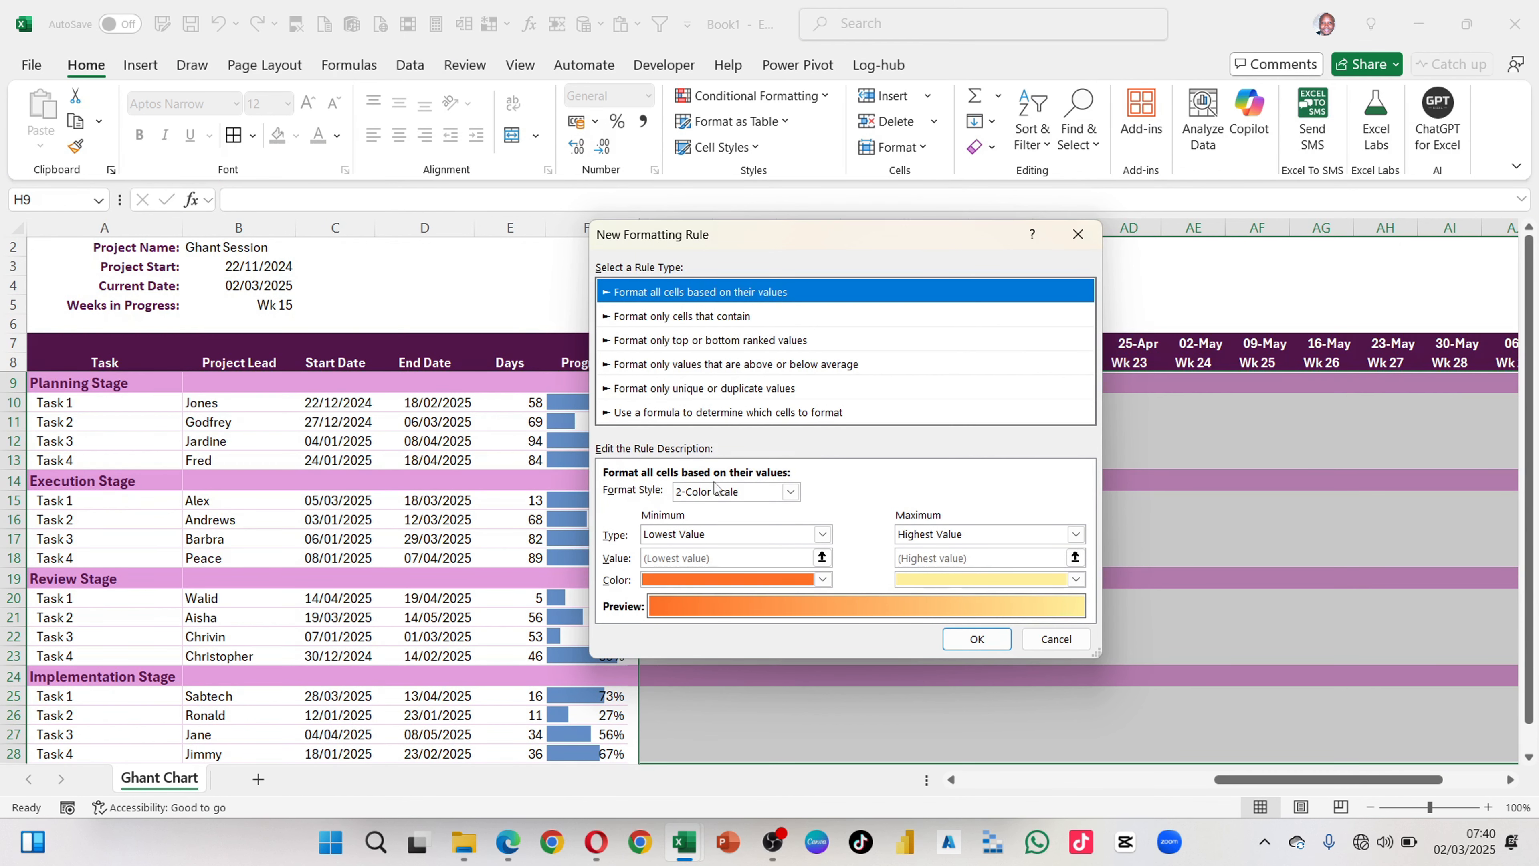
left_click(677, 418)
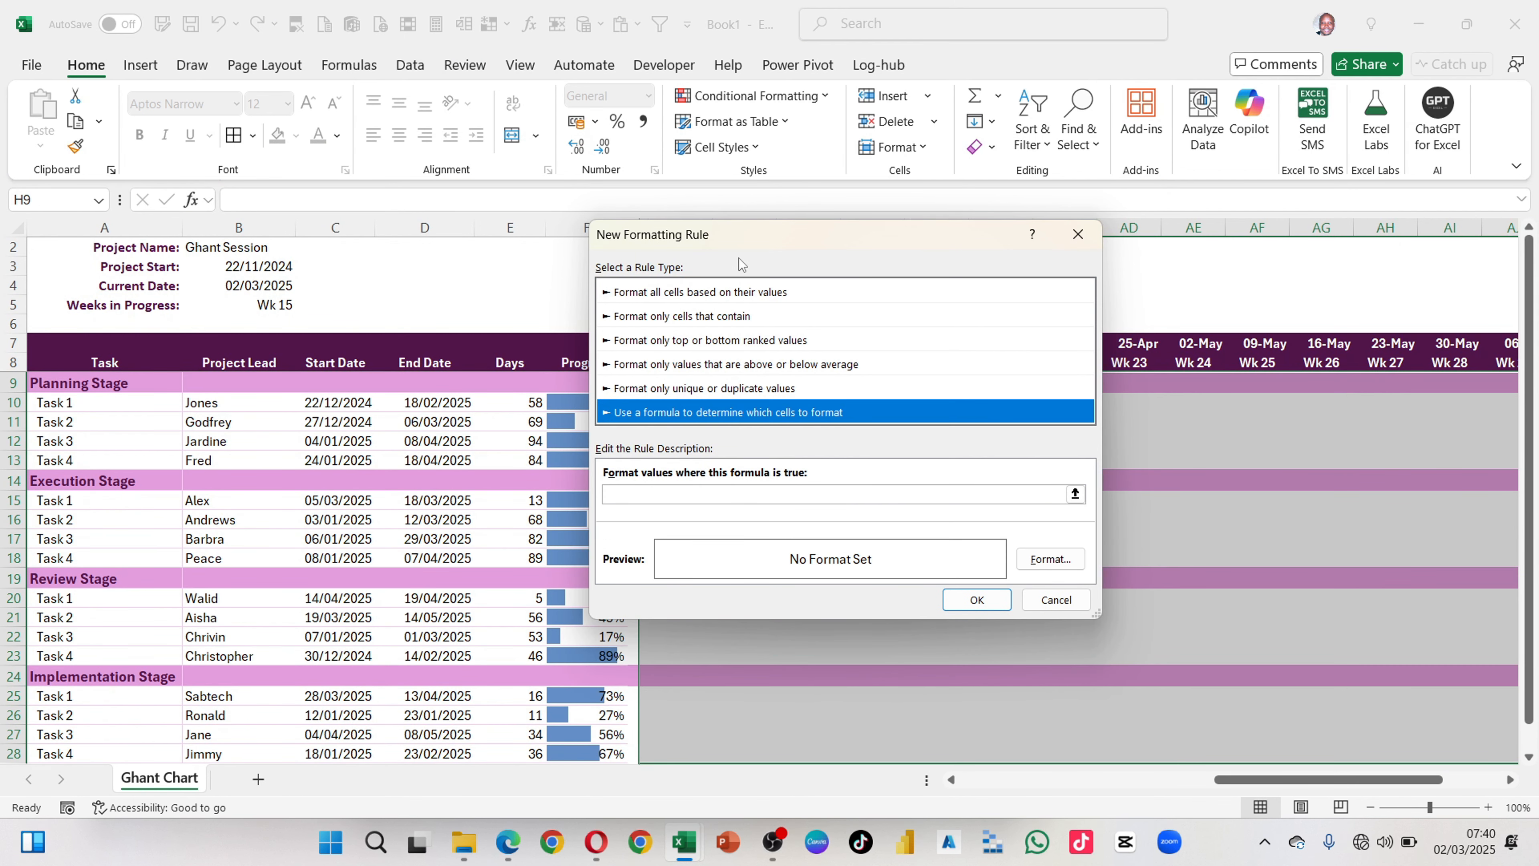
left_click_drag(735, 234, 924, 317)
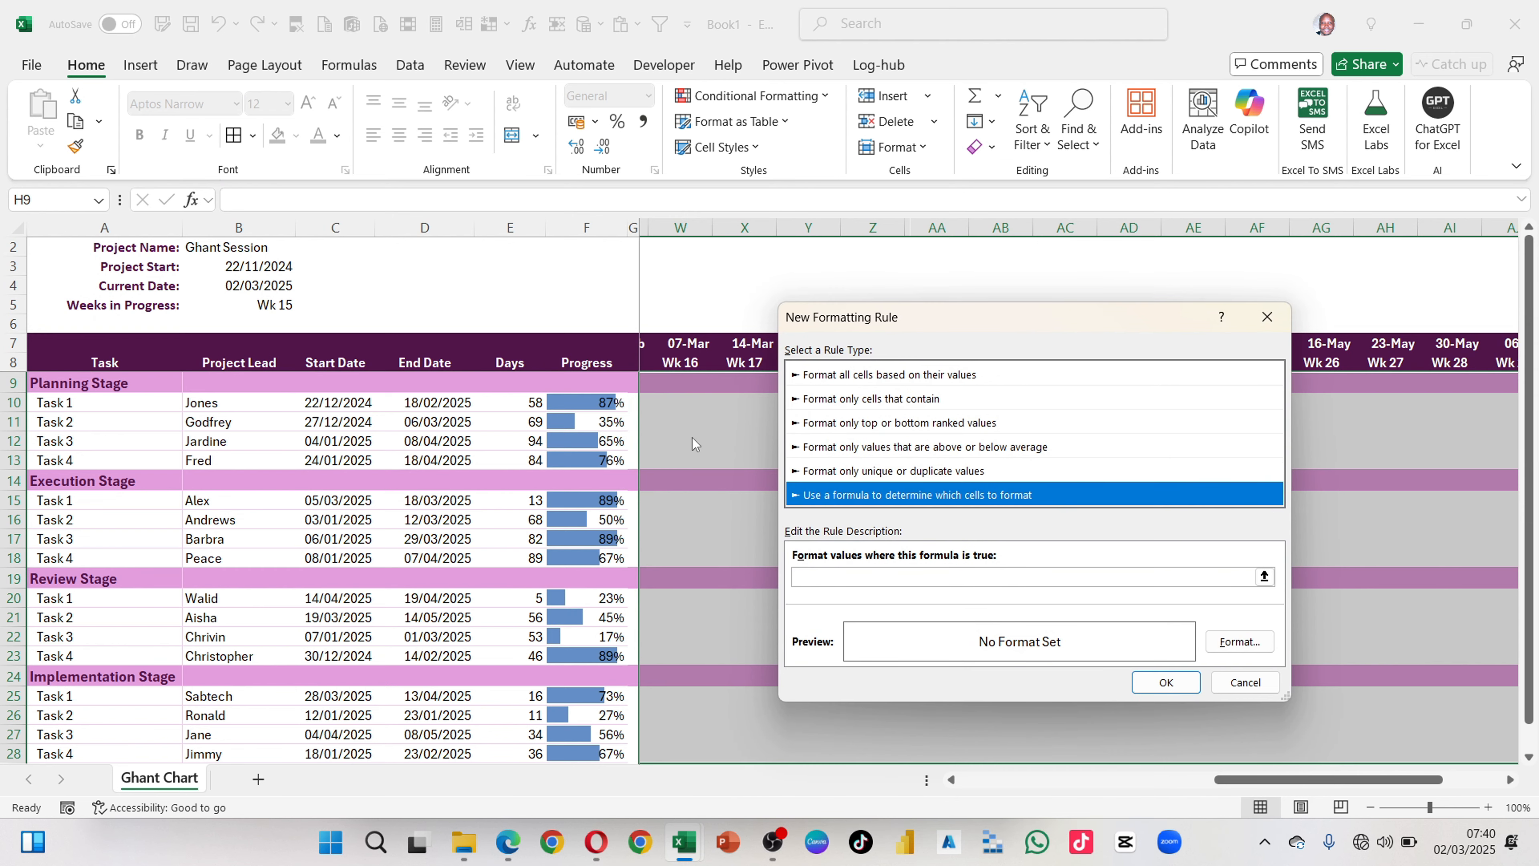
left_click_drag(876, 329, 995, 371)
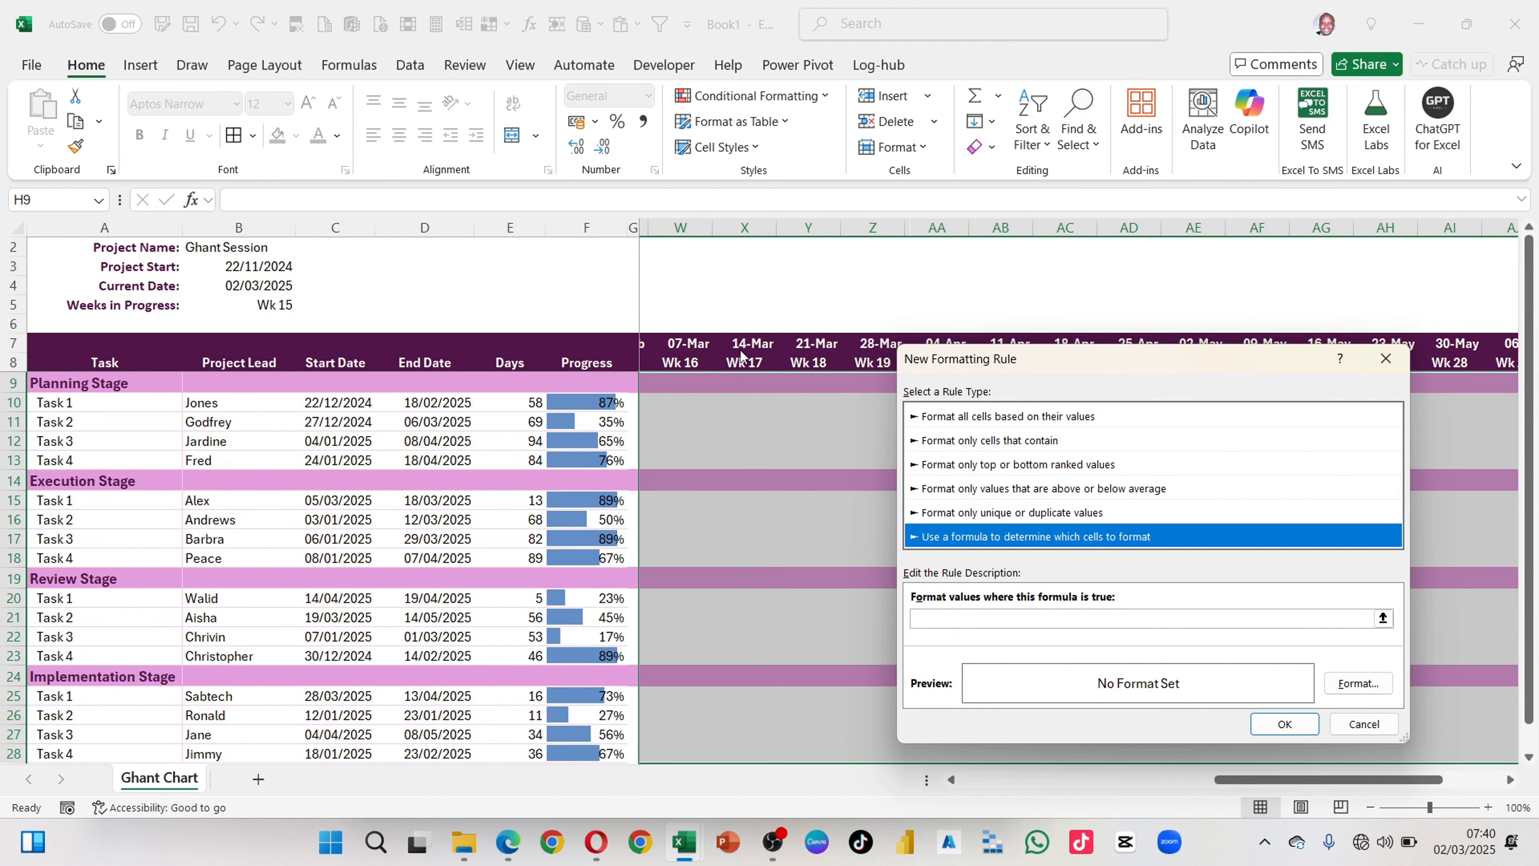
Step: Begin the rule formula with =AND($H$7>=$C$10, comparing the Wk 1 date with the start date of Task 1 in the Planning Stage
left_click(940, 618)
scroll(750, 472, "left", 10)
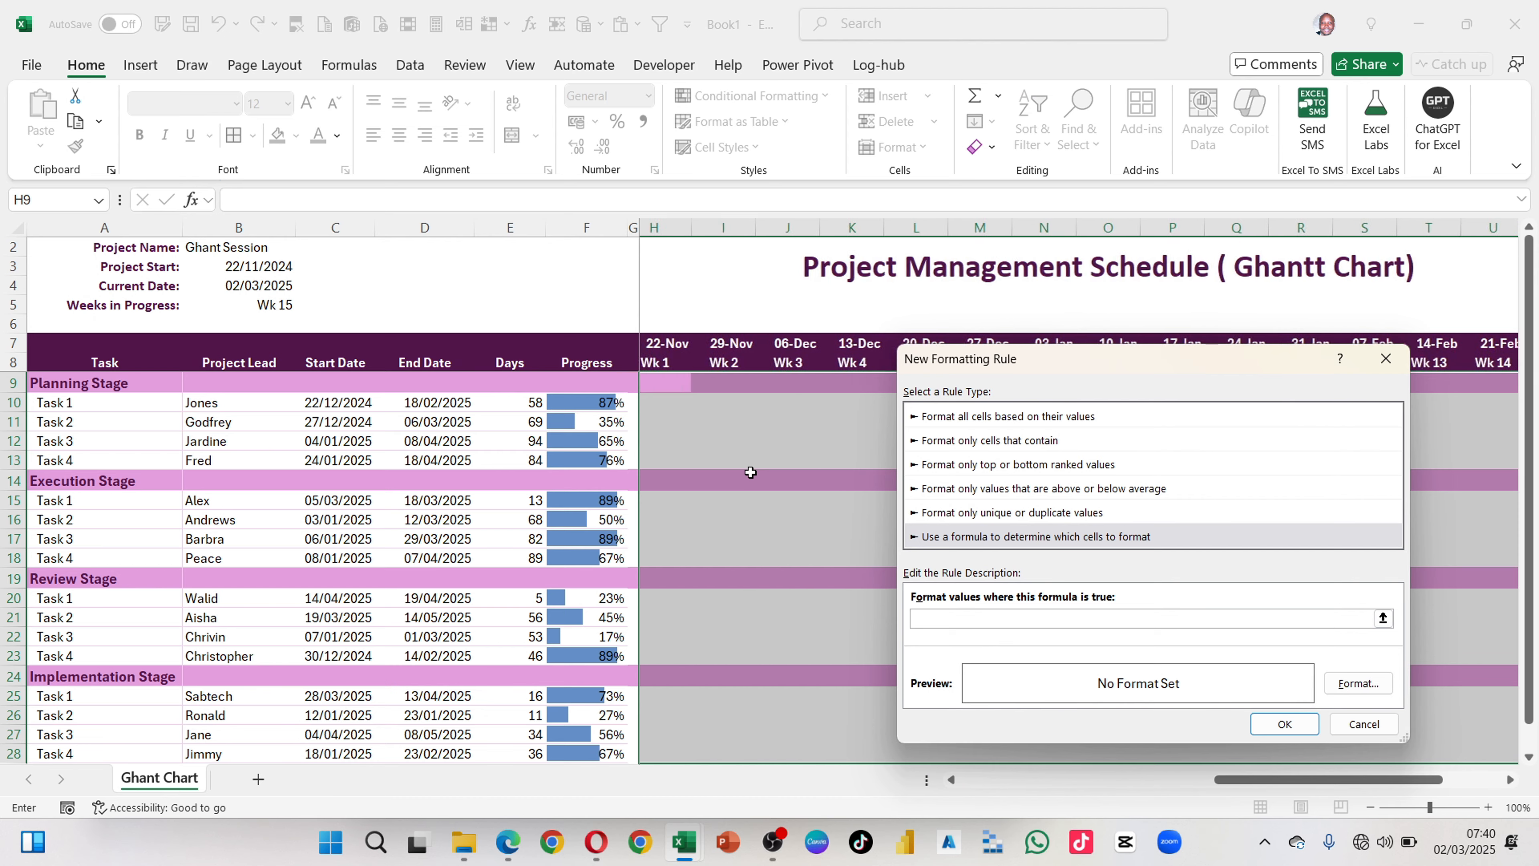
scroll(750, 473, "right", 5)
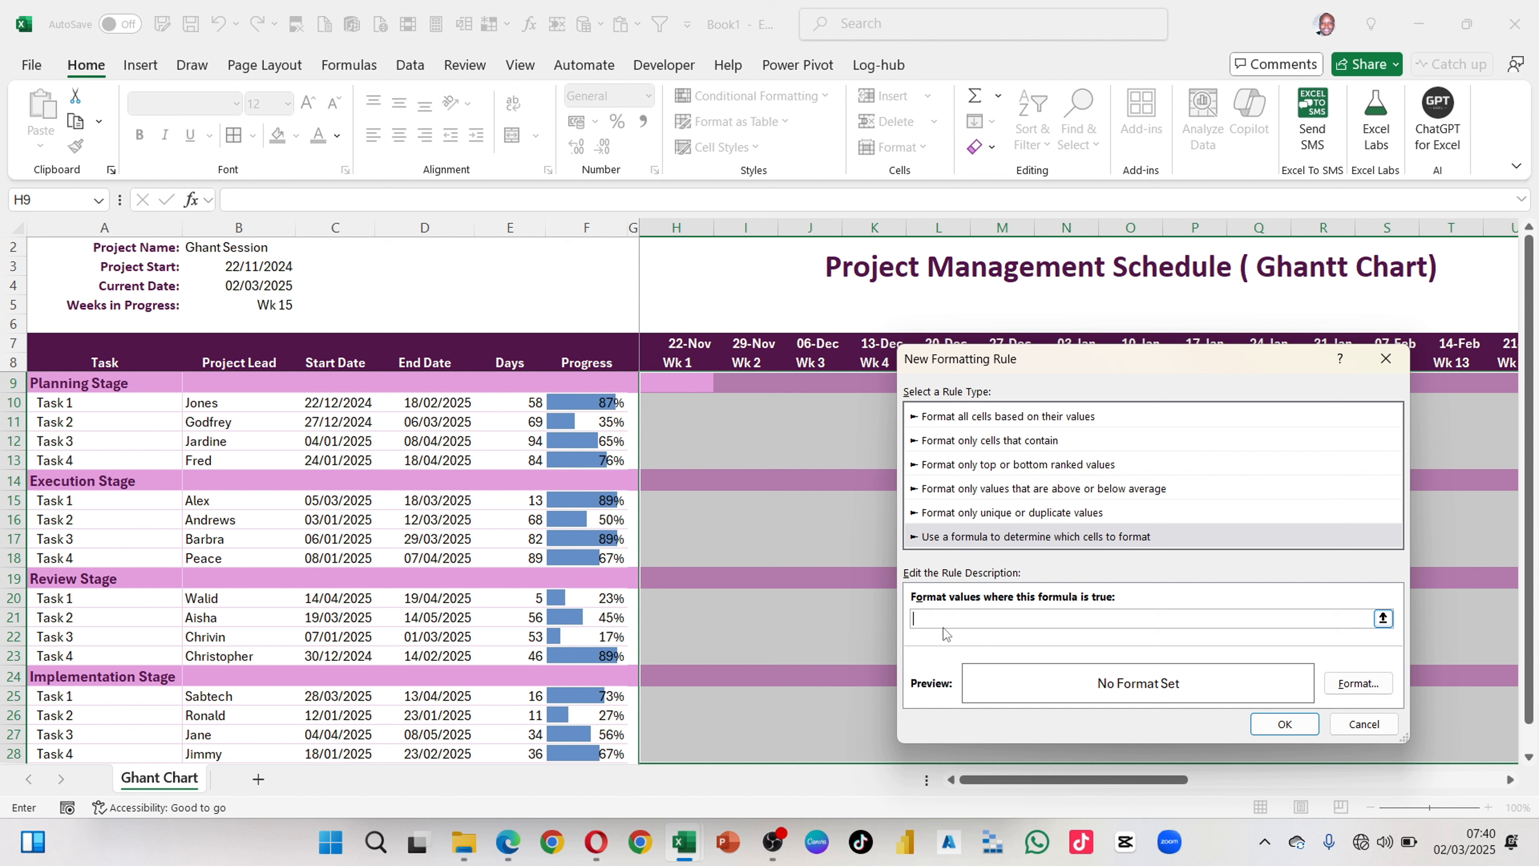
type("=AND(")
left_click(689, 345)
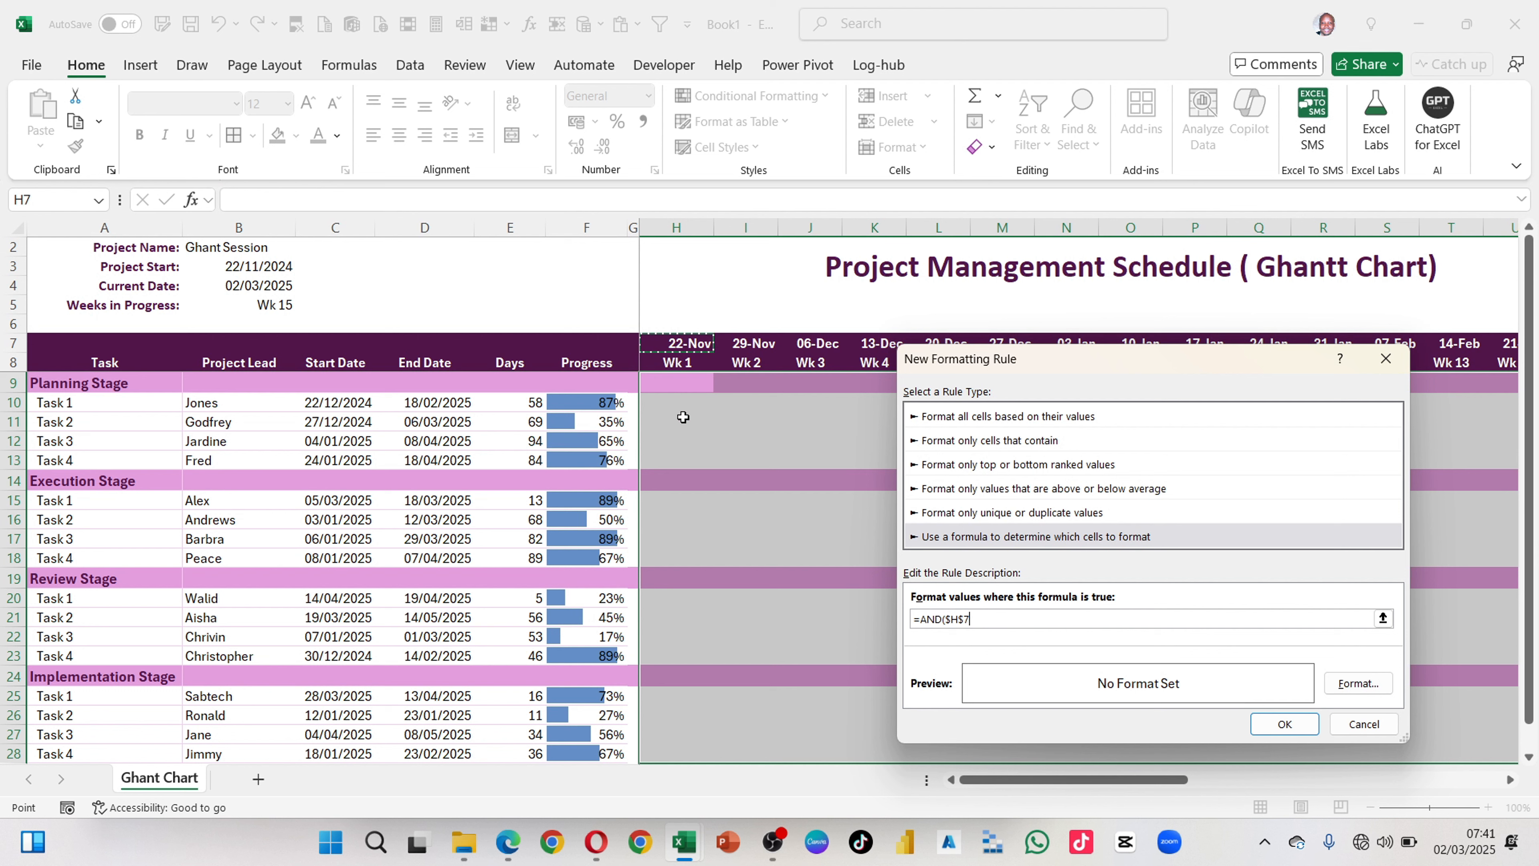
type(">=")
left_click(350, 404)
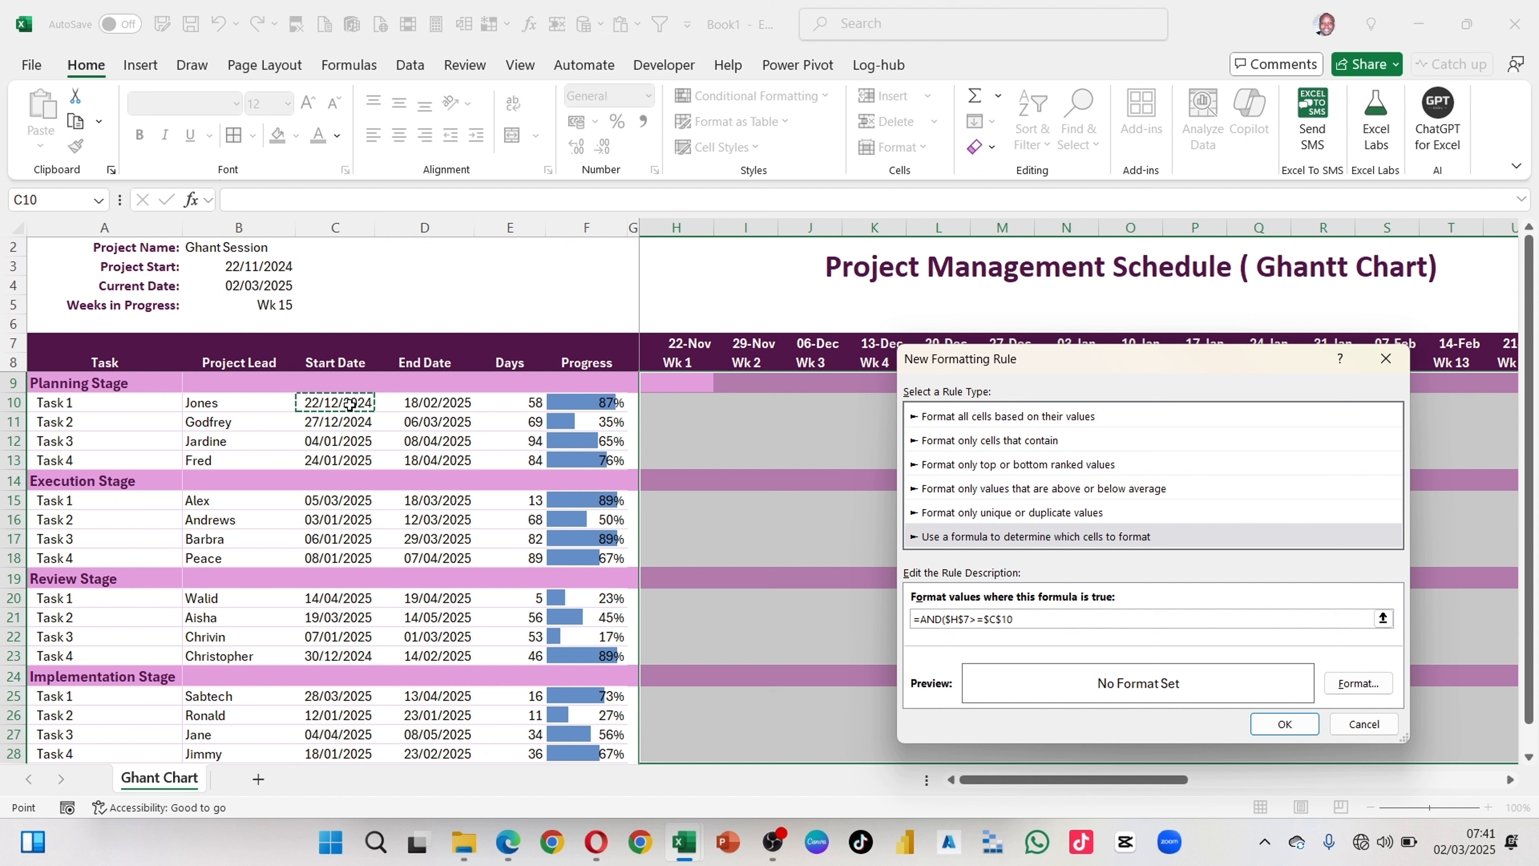
Step: Add the second condition $H$7<=$D$10 for the task's end date and close the AND formula
type(",")
left_click(686, 340)
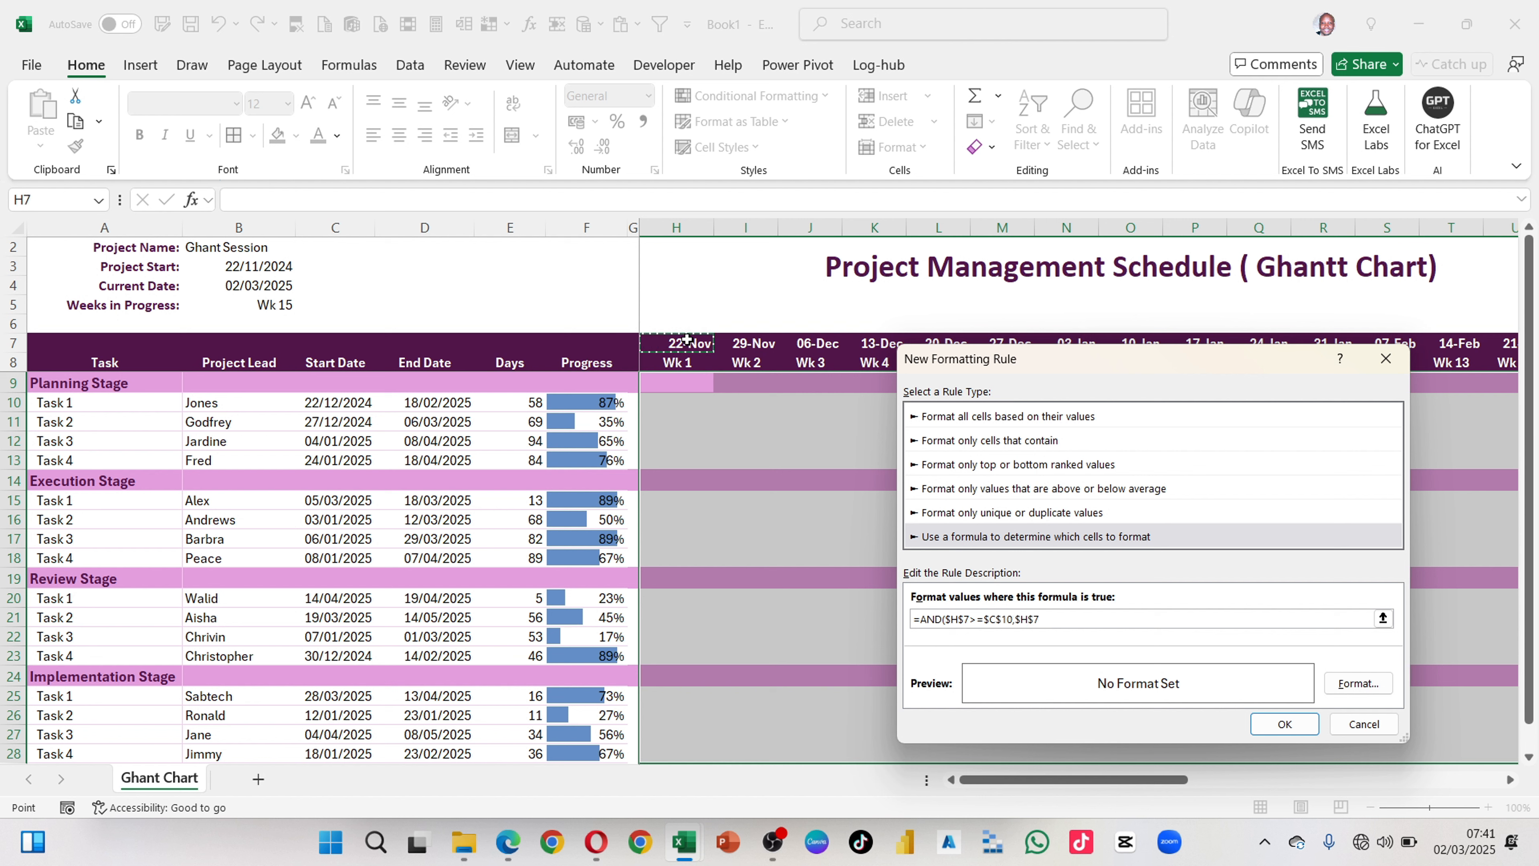
type("<=")
left_click(443, 400)
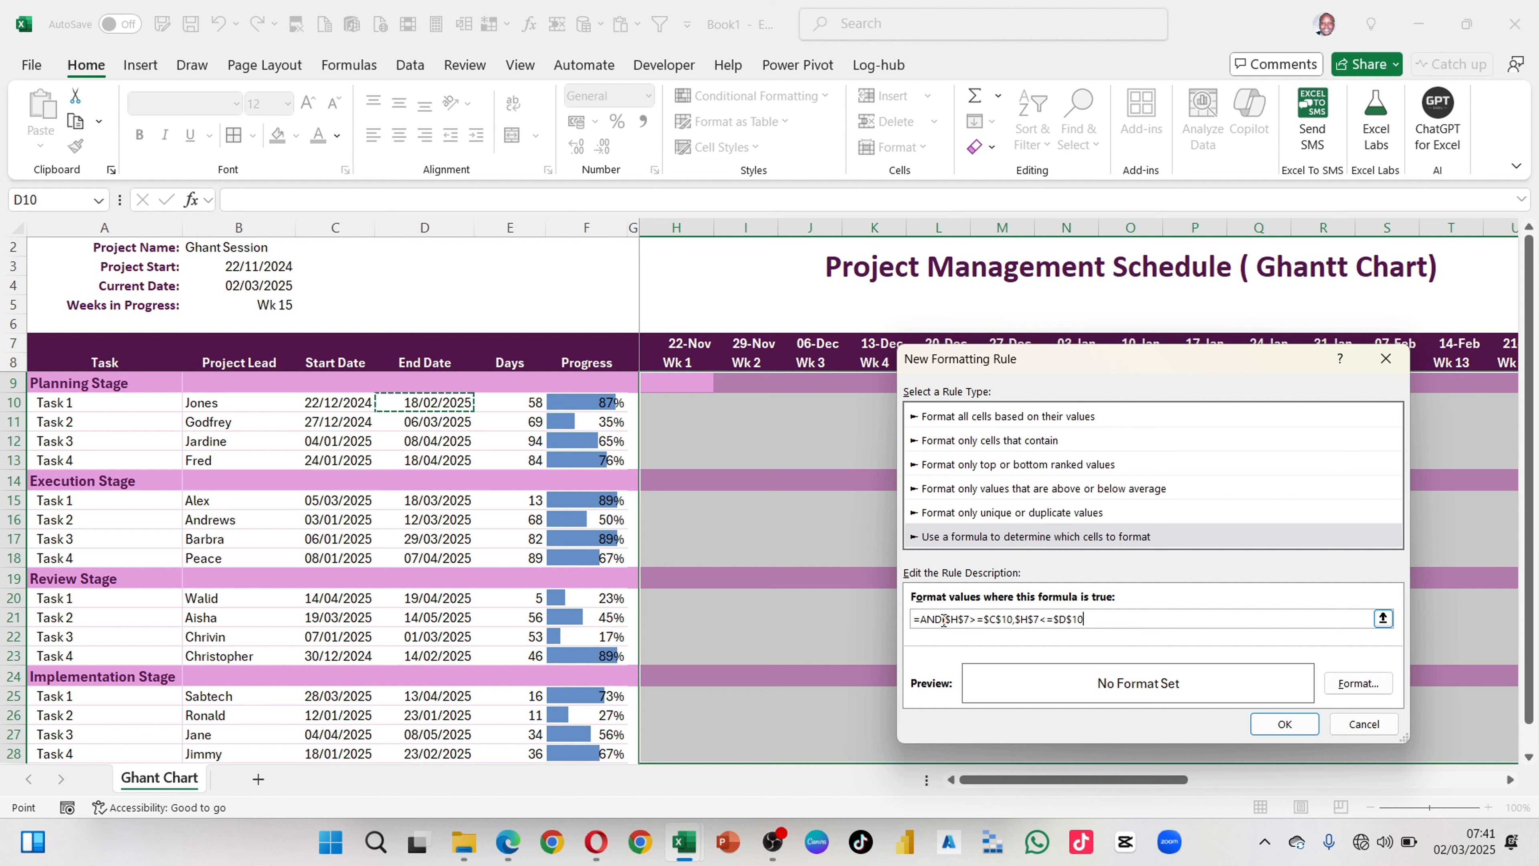
left_click_drag(944, 618, 1013, 620)
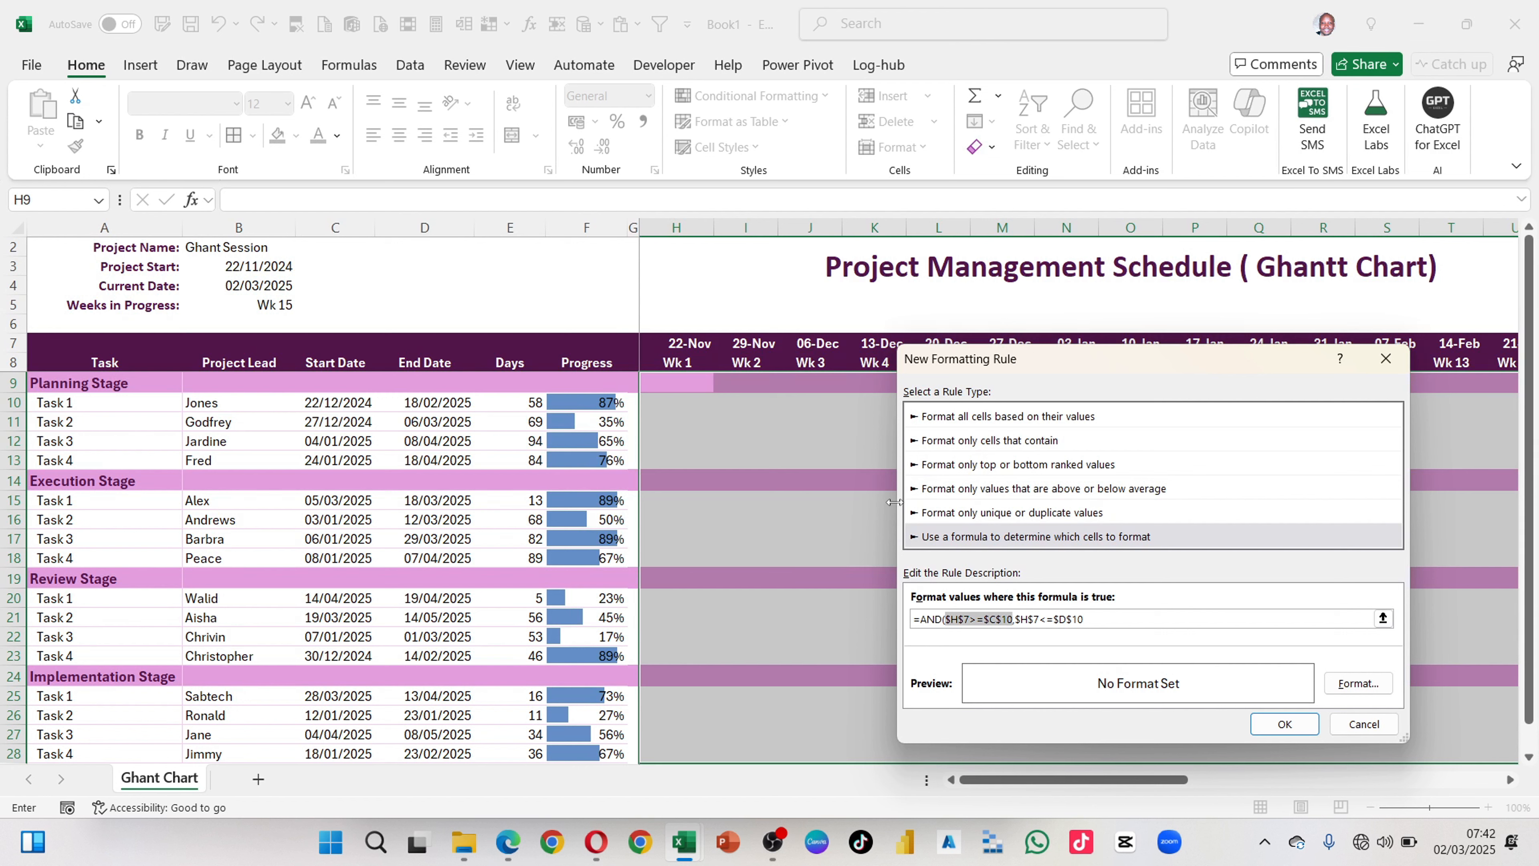
left_click(1040, 618)
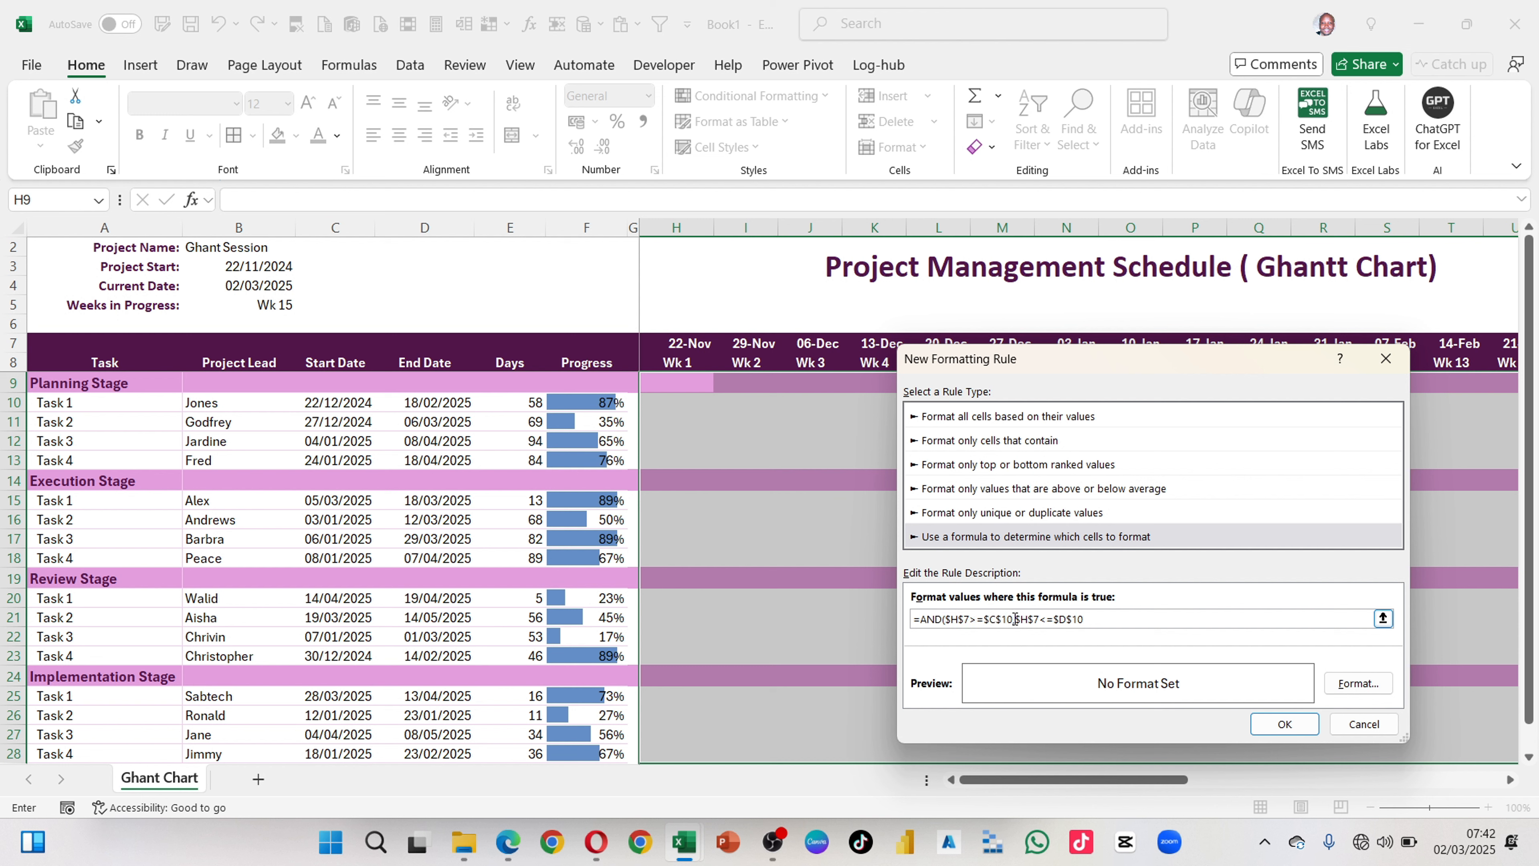
left_click_drag(1014, 618, 1039, 618)
left_click_drag(1084, 618, 1047, 619)
left_click(1099, 622)
type(")")
Step: Choose a medium grey background fill as the rule's format
left_click_drag(1083, 370, 923, 267)
left_click(1186, 583)
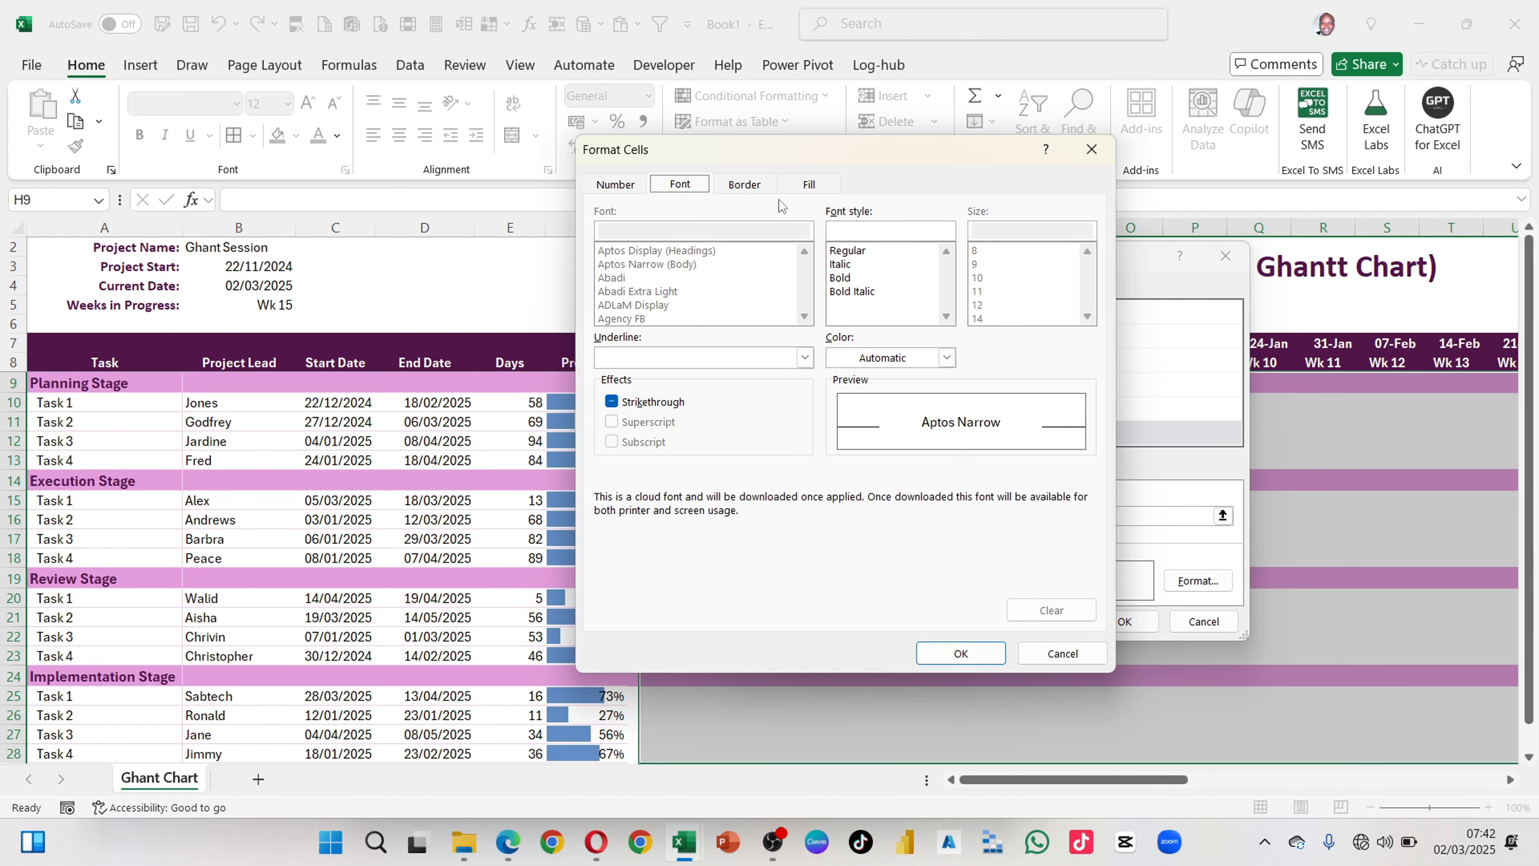
left_click(806, 187)
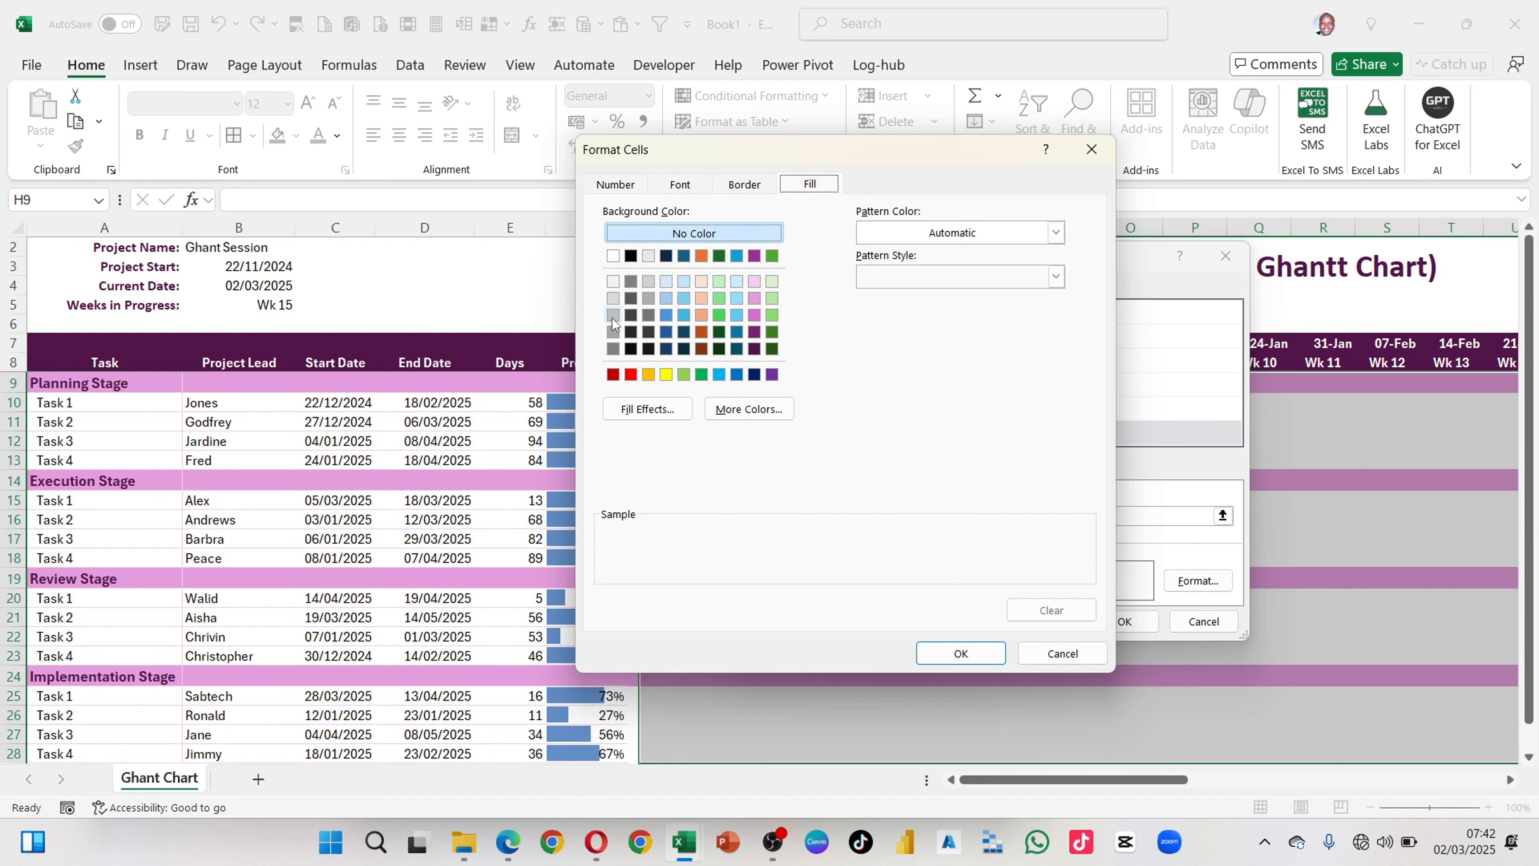
left_click(613, 332)
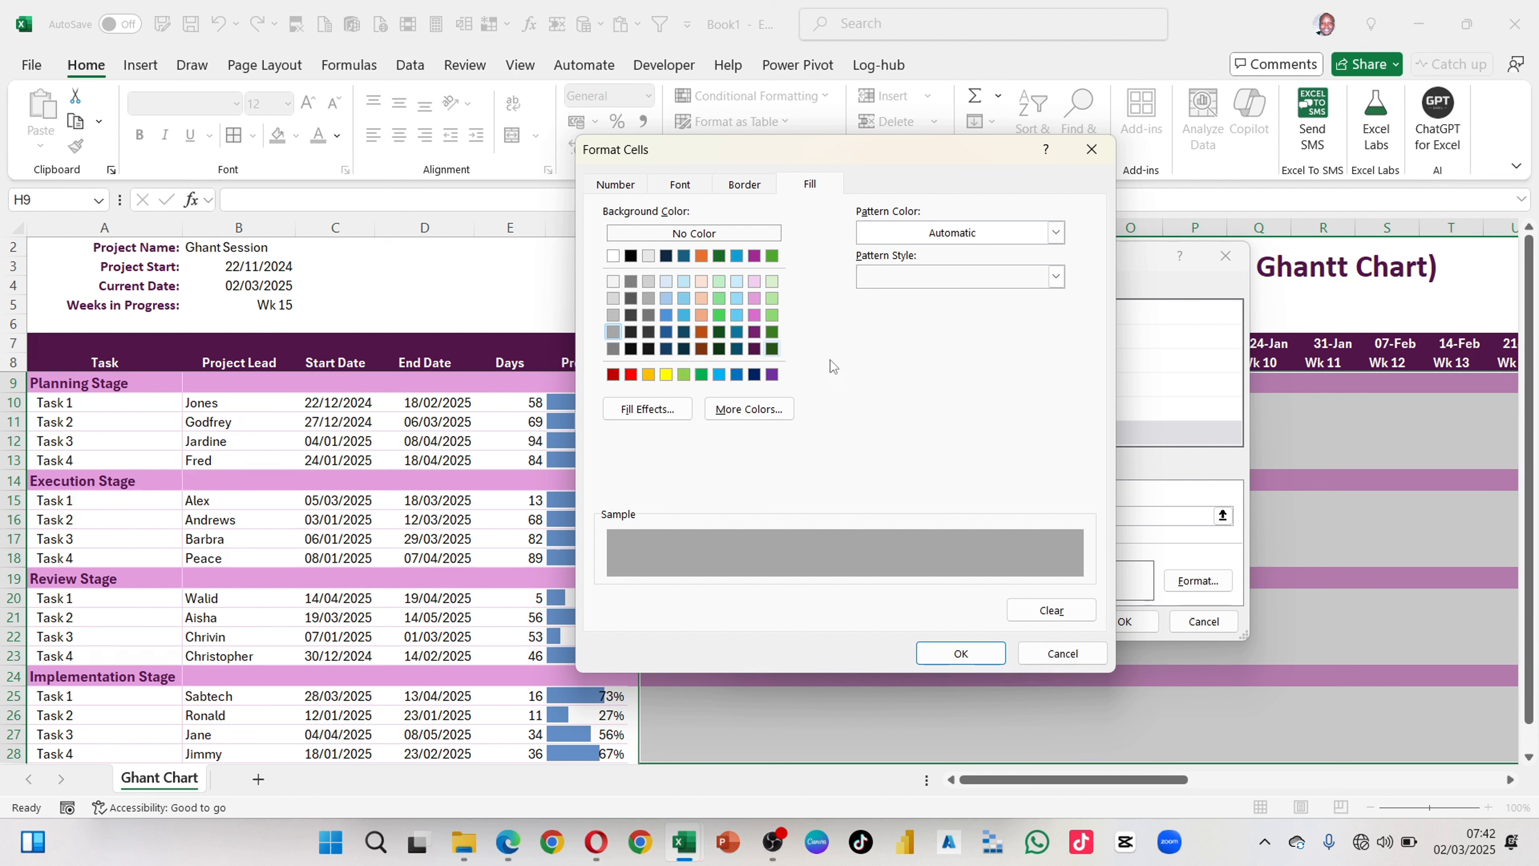
left_click(732, 412)
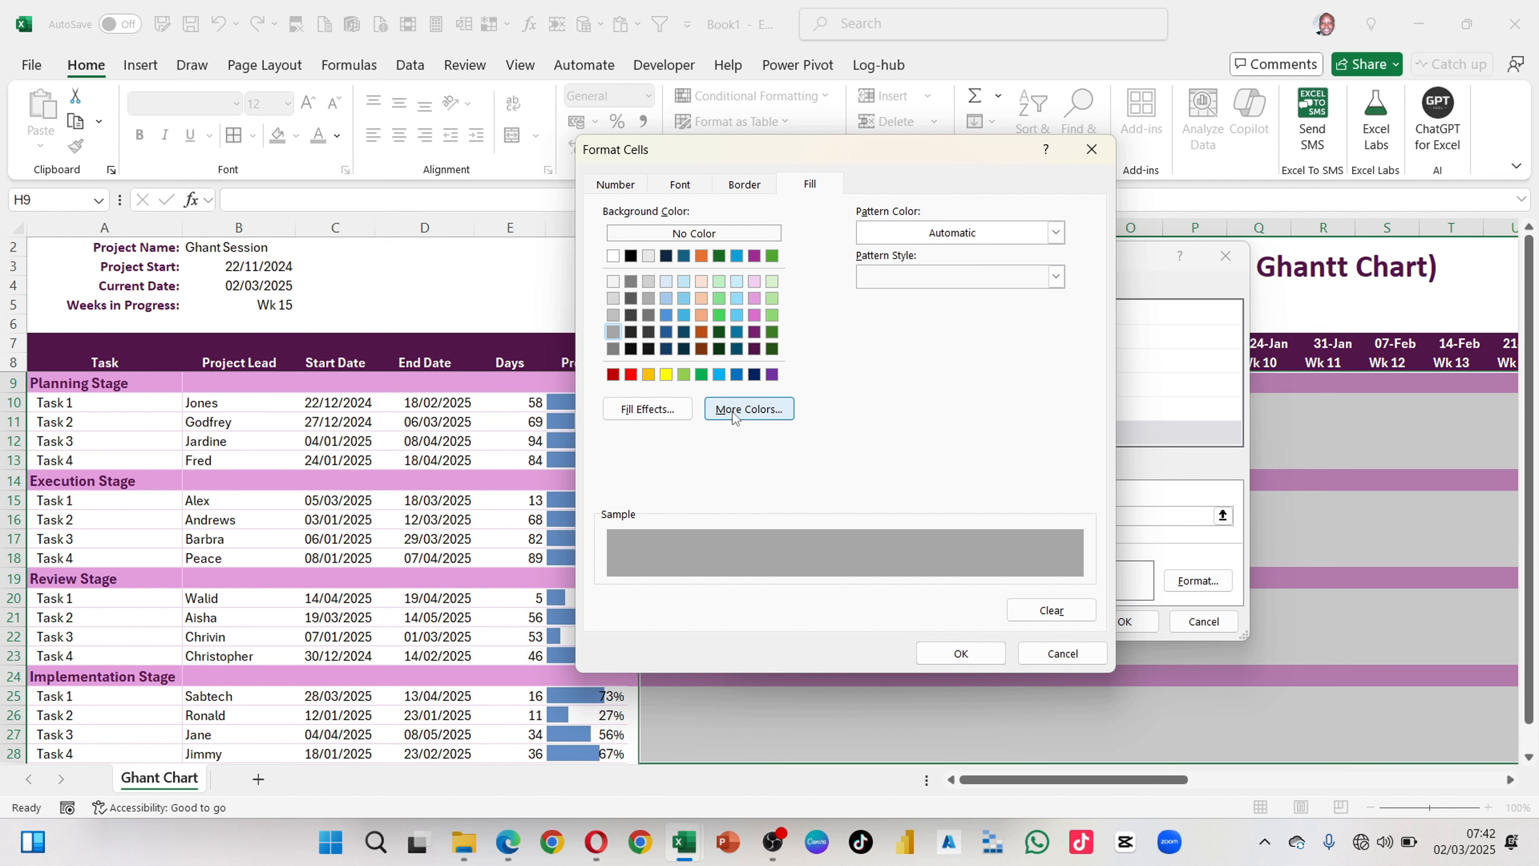
left_click_drag(720, 337, 704, 325)
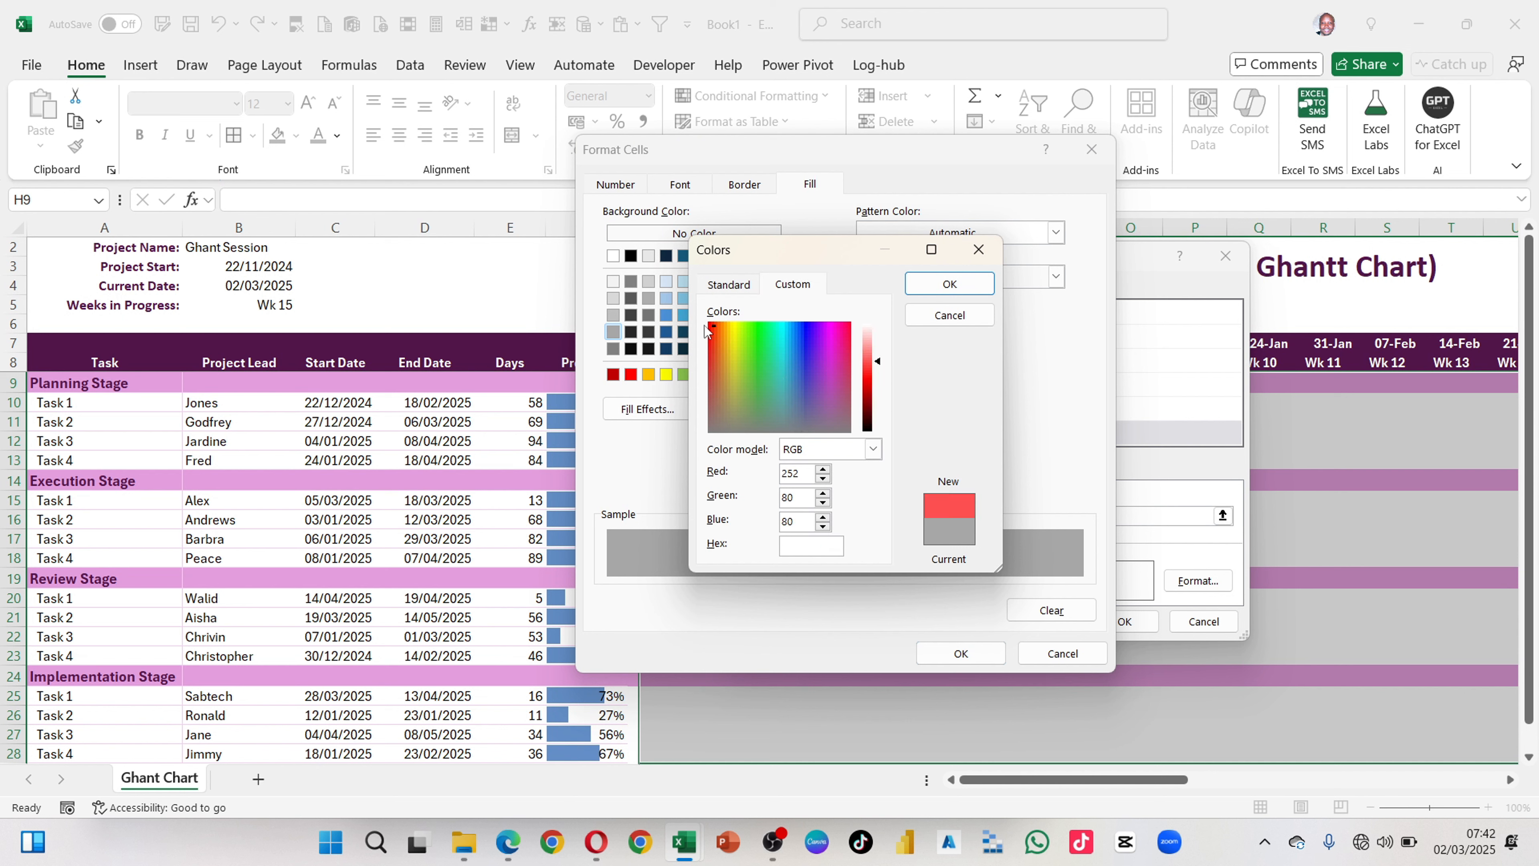
left_click_drag(880, 366, 871, 337)
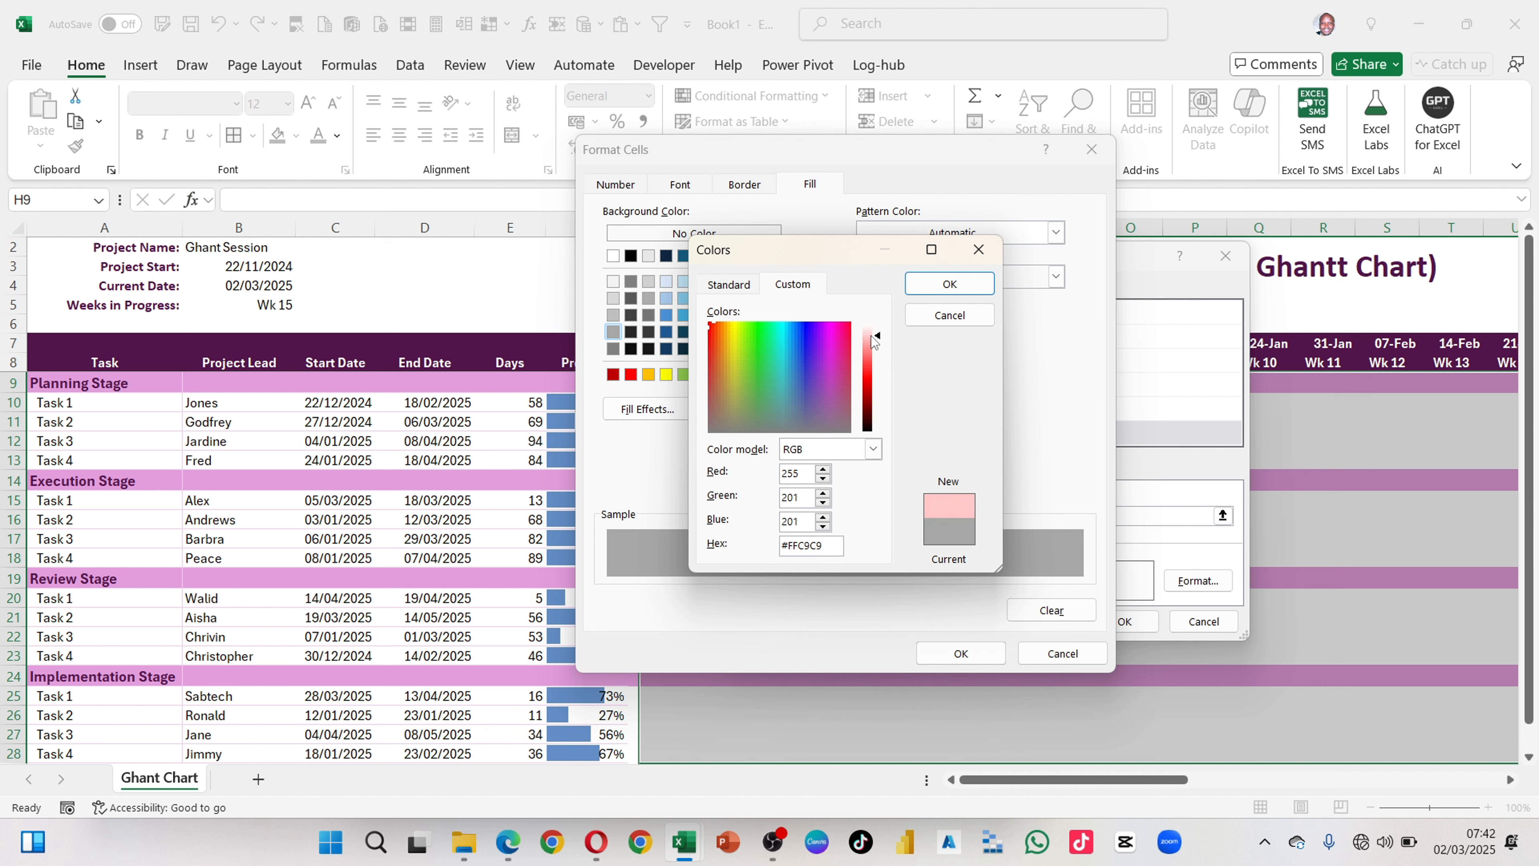
left_click(616, 331)
left_click(976, 251)
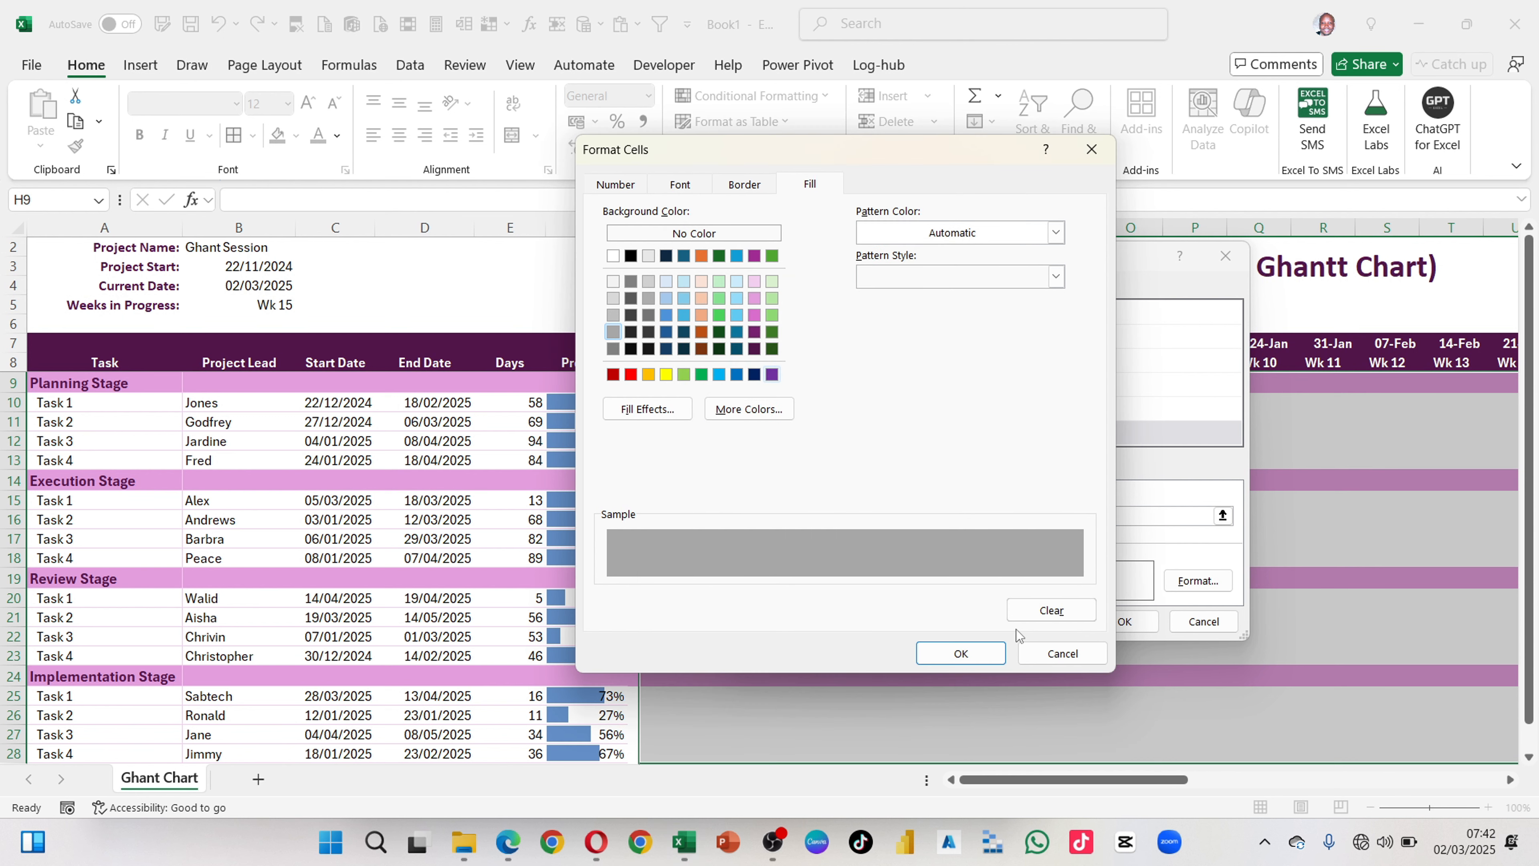
Step: Accept the grey fill and change both $H$7 references in the rule formula to H$7
left_click(964, 653)
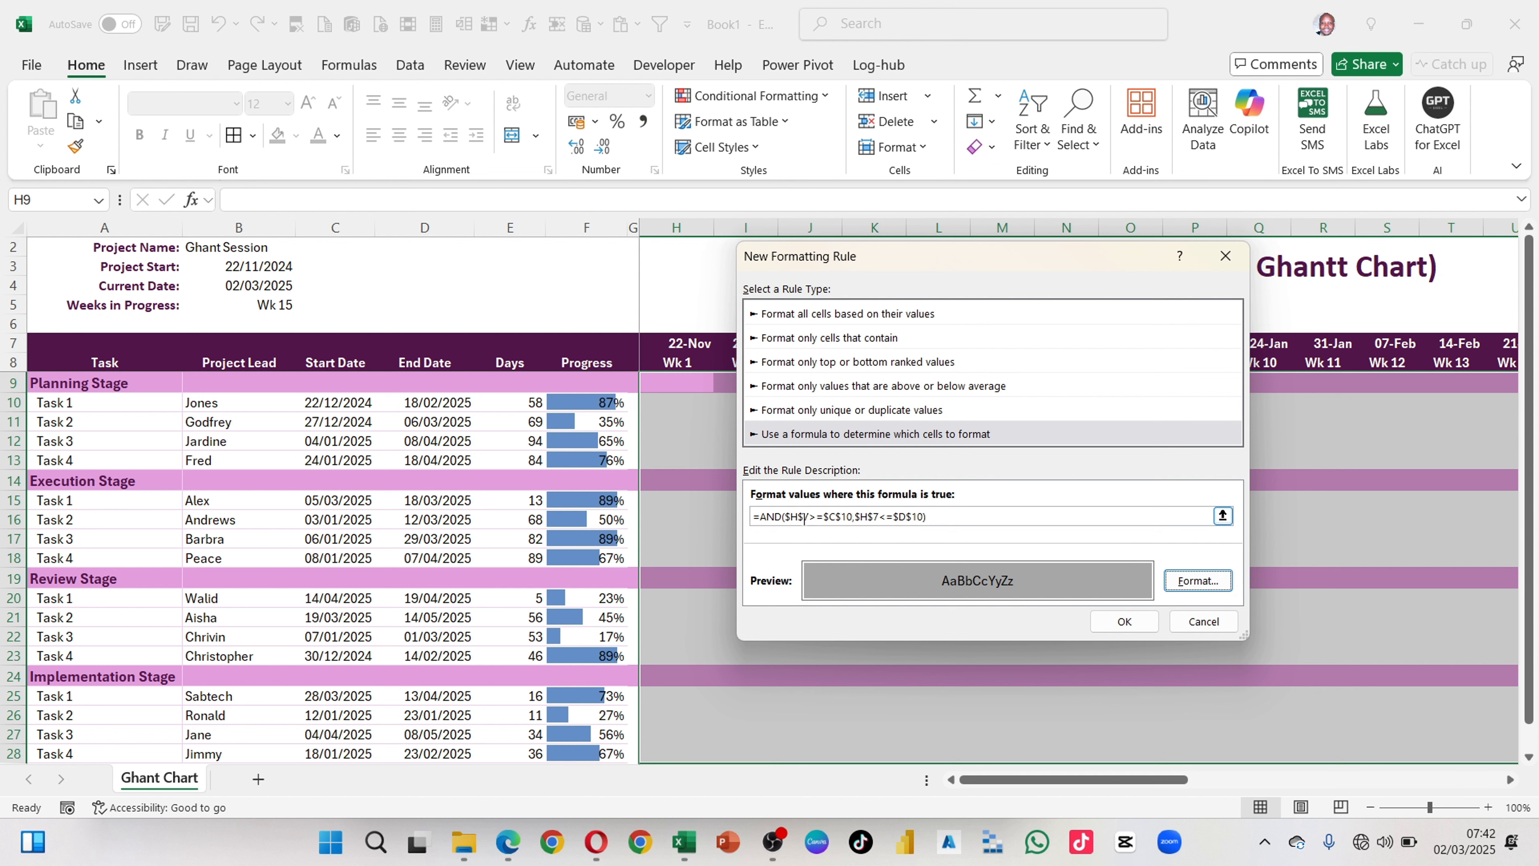
left_click_drag(821, 270, 901, 337)
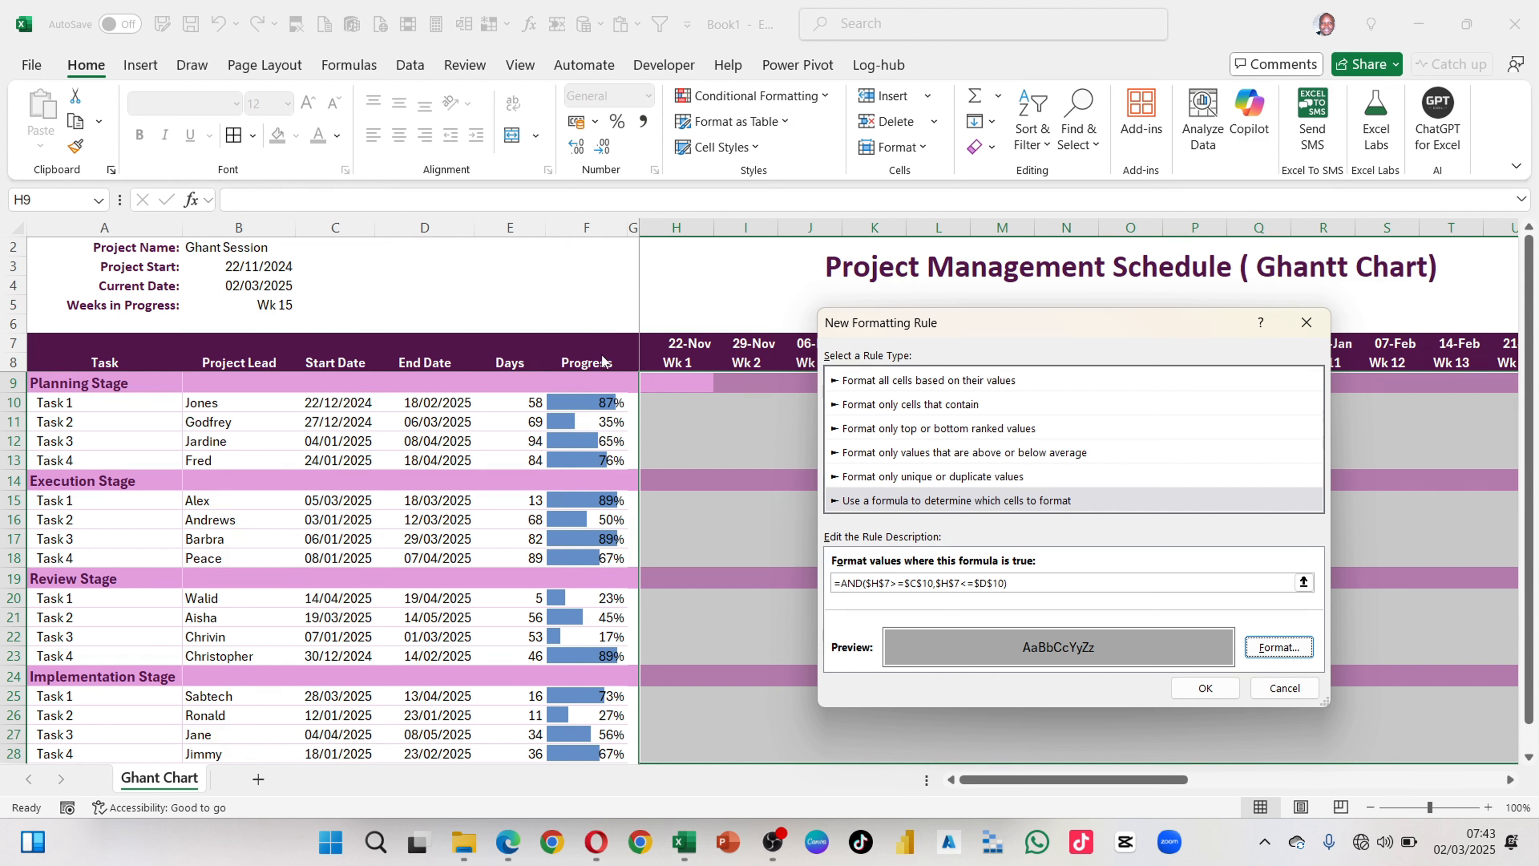
left_click(887, 583)
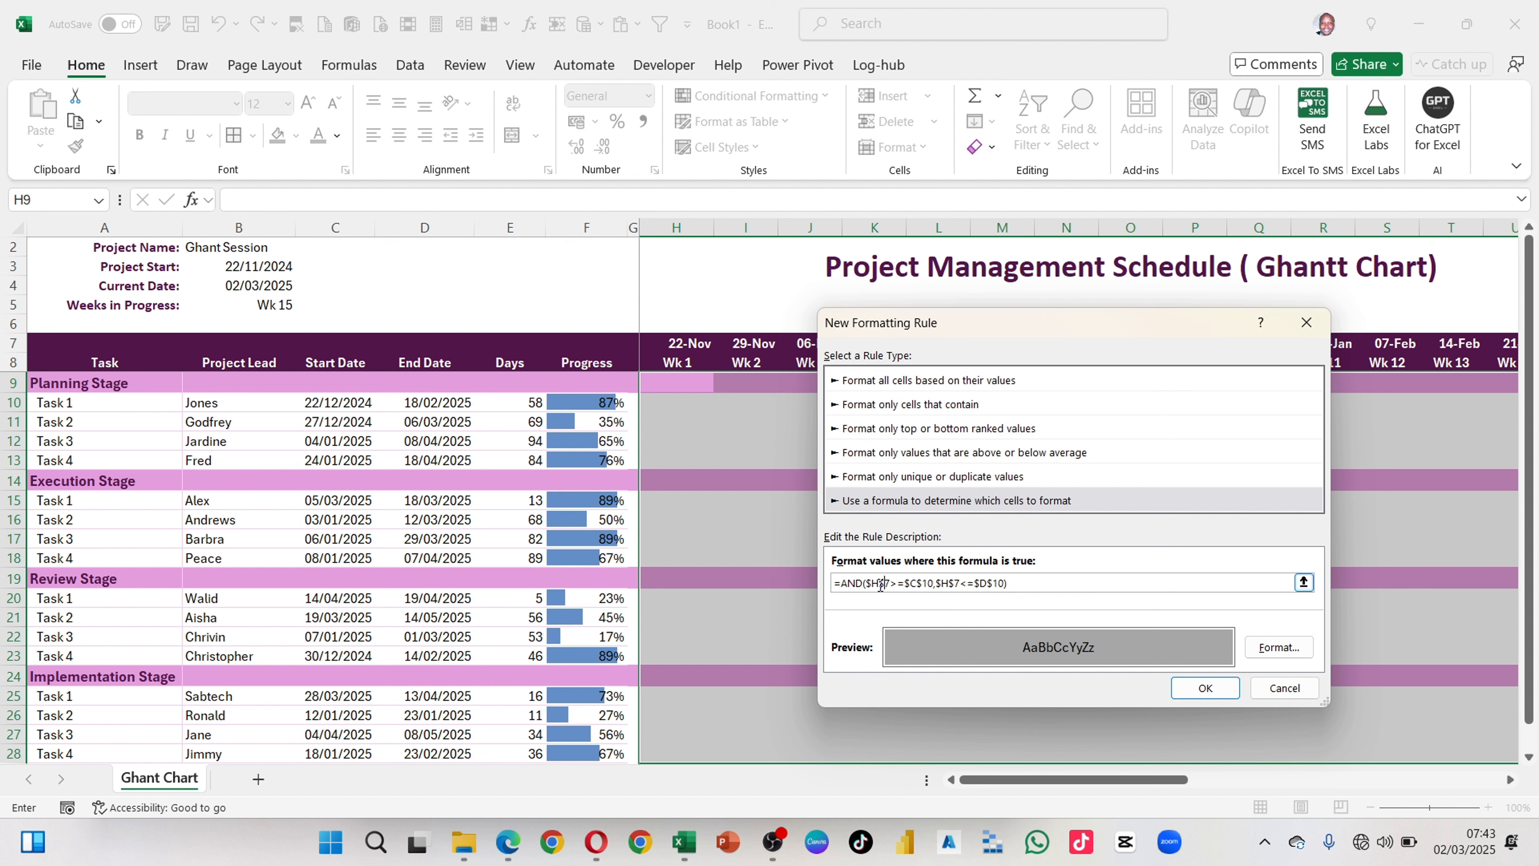
left_click(872, 584)
key("BackSpace")
left_click(935, 582)
key("BackSpace")
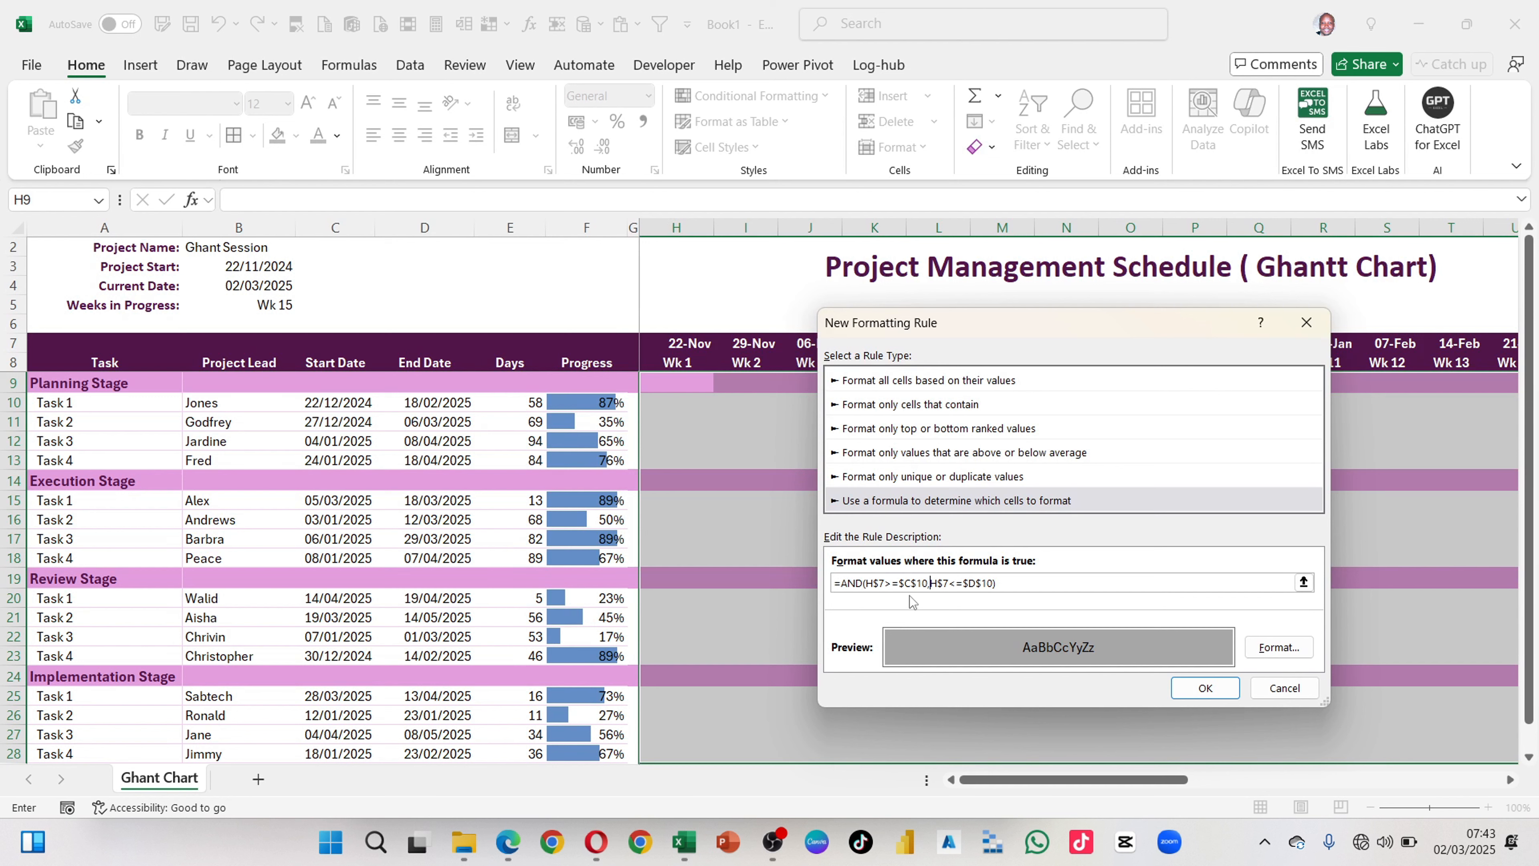
Step: Change the date references in the rule formula to $C10 and $D10 and apply the rule to the grid
left_click(926, 583)
key("BackSpace")
left_click(976, 582)
left_click(1218, 690)
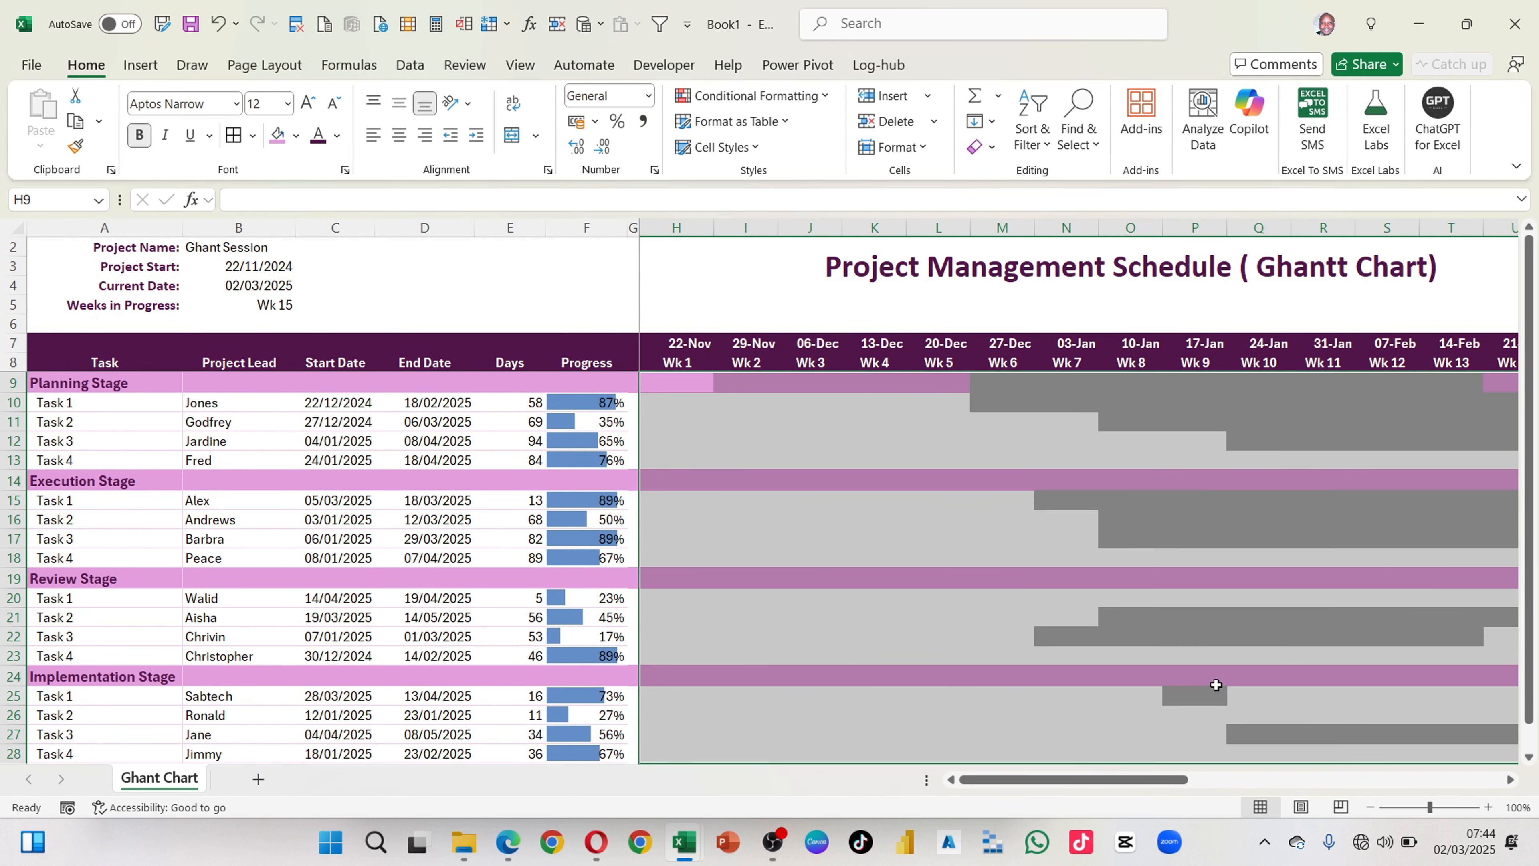
Step: Examine the grey task bars across the weekly timeline and compare them with each task's start and end dates
scroll(1088, 597, "right", 1)
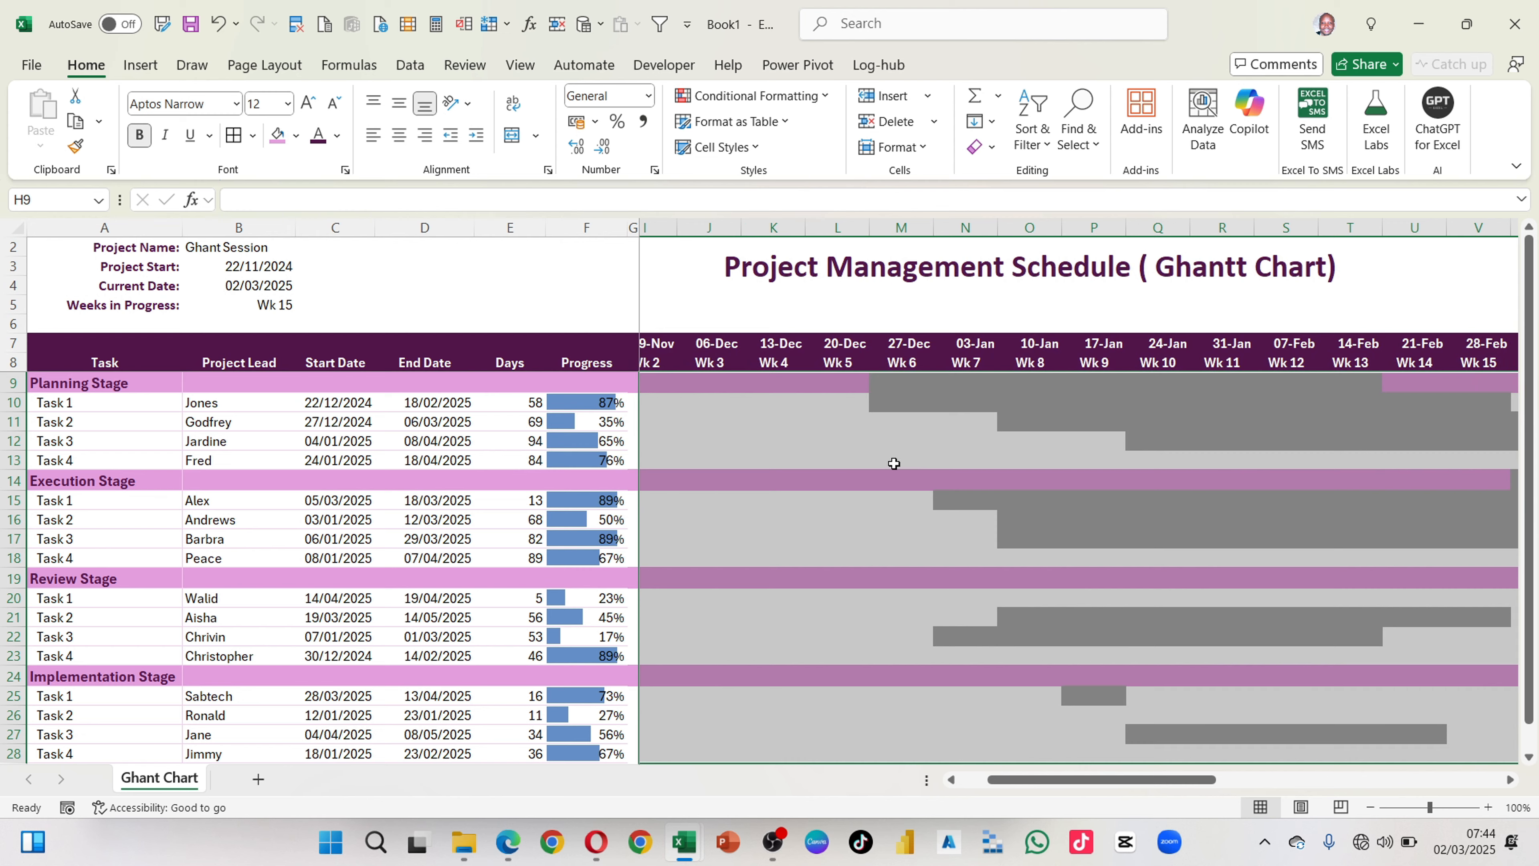
scroll(893, 461, "left", 1)
left_click(844, 464)
scroll(885, 532, "right", 7)
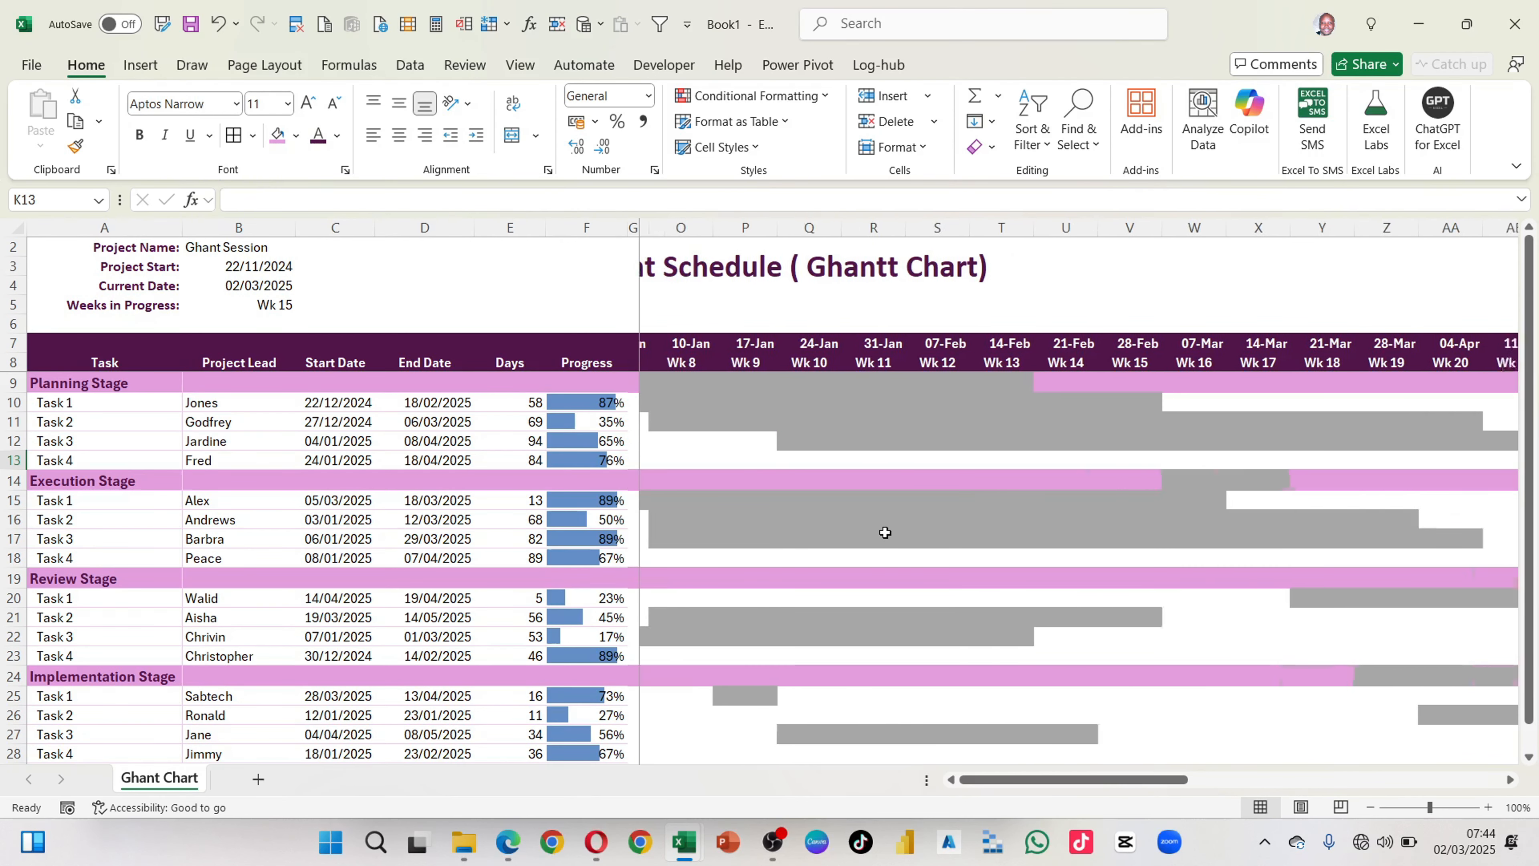
scroll(885, 532, "left", 4)
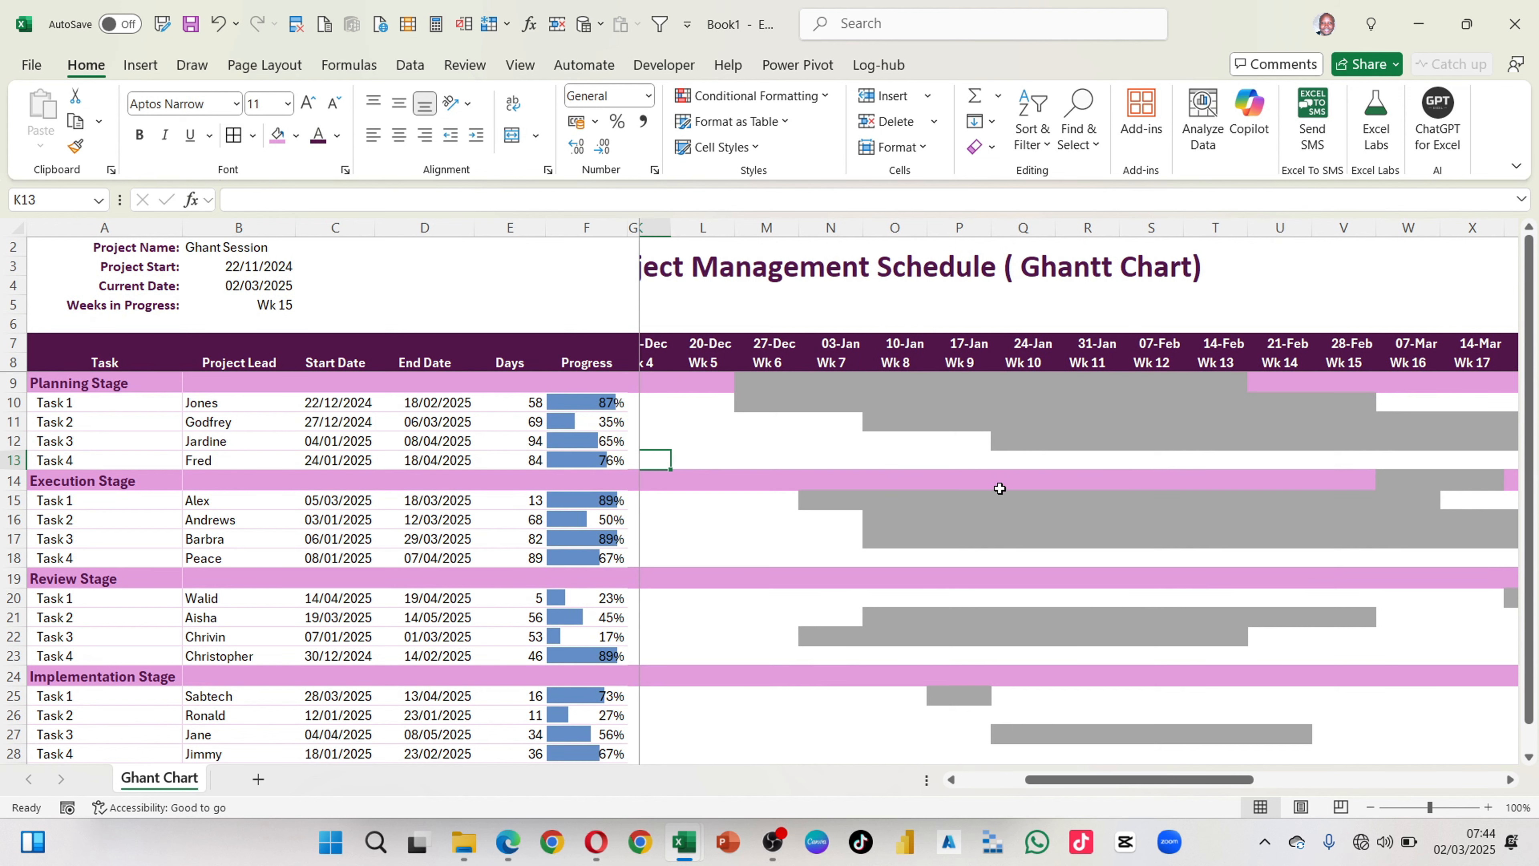
scroll(815, 420, "left", 2)
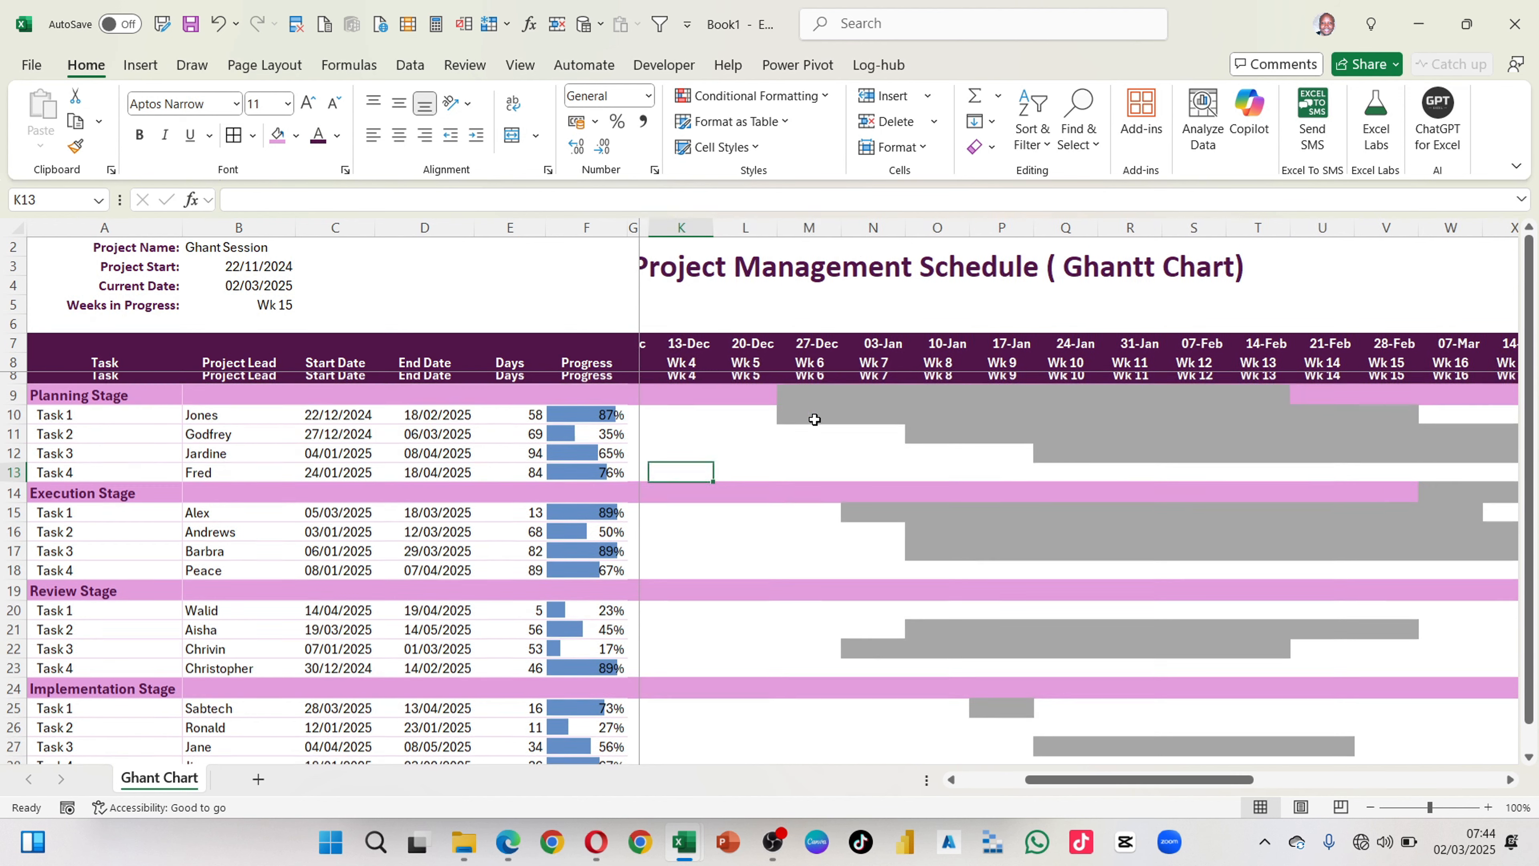
scroll(815, 419, "left", 1)
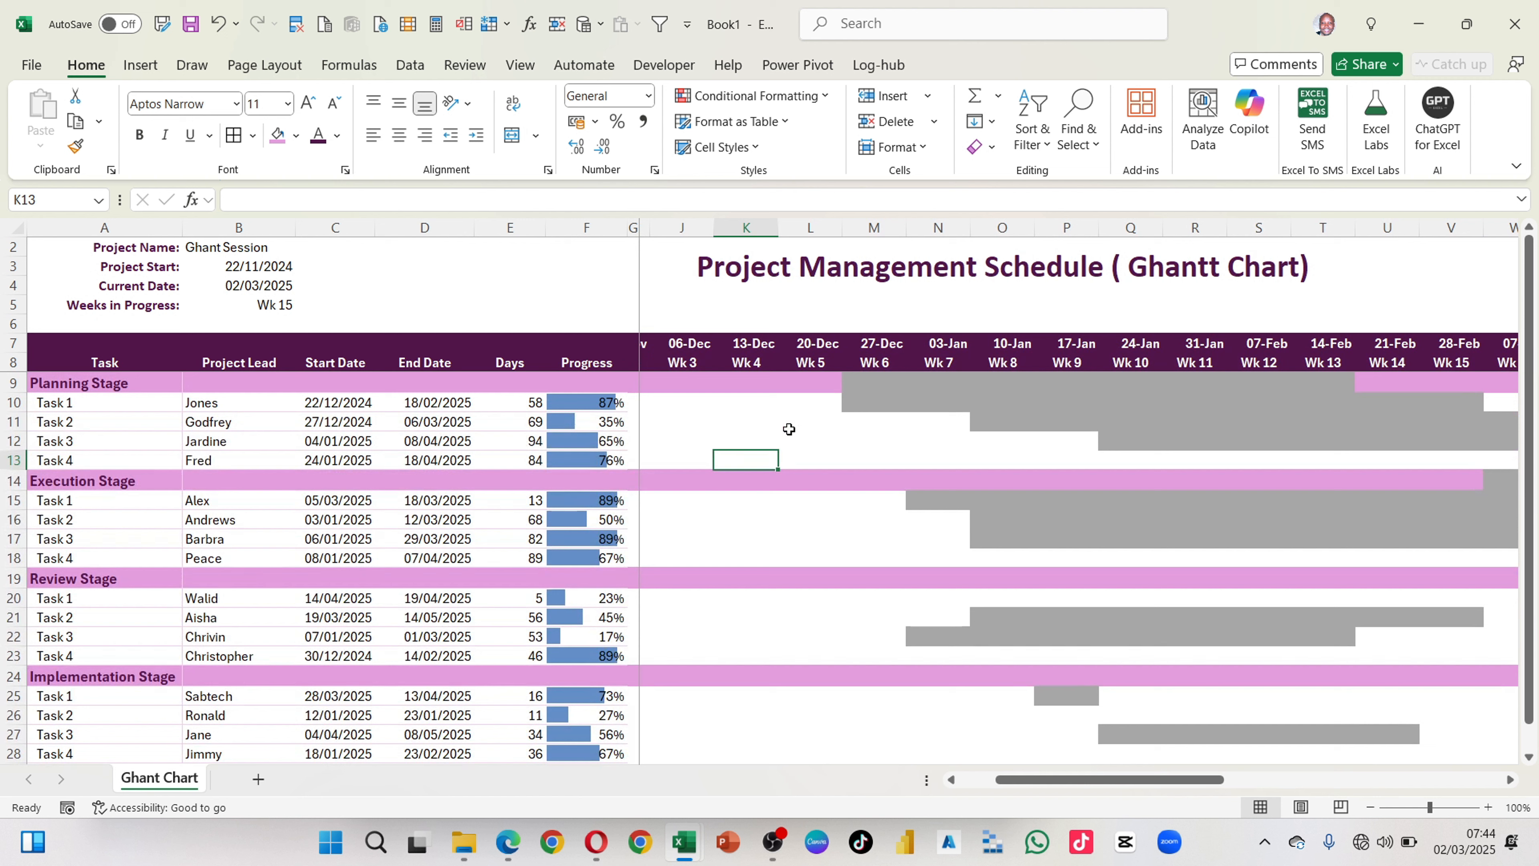
left_click(765, 405)
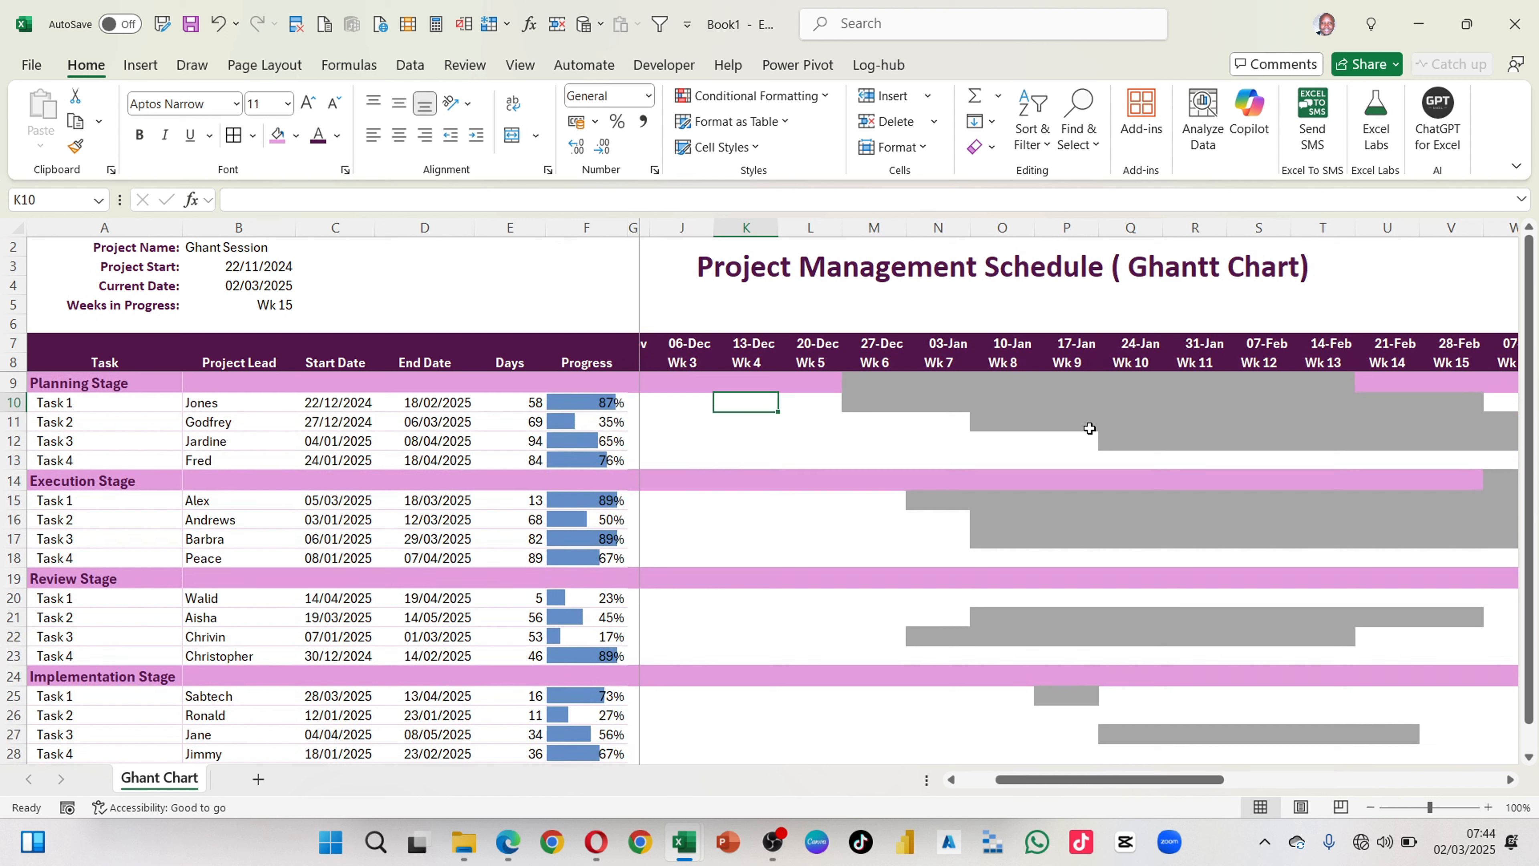
left_click(671, 398)
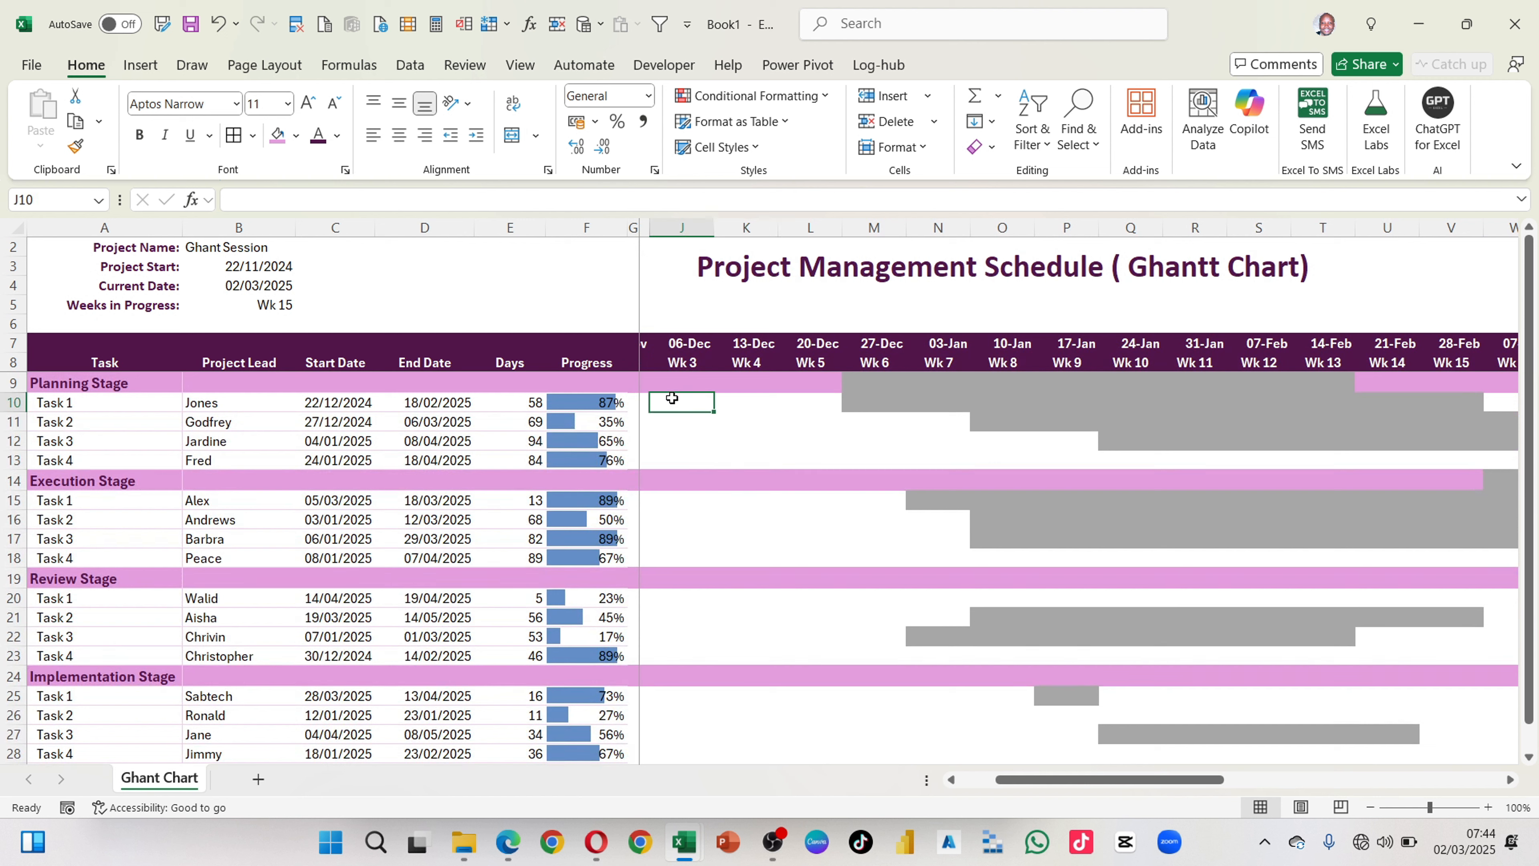
scroll(671, 398, "left", 1)
scroll(671, 397, "right", 1)
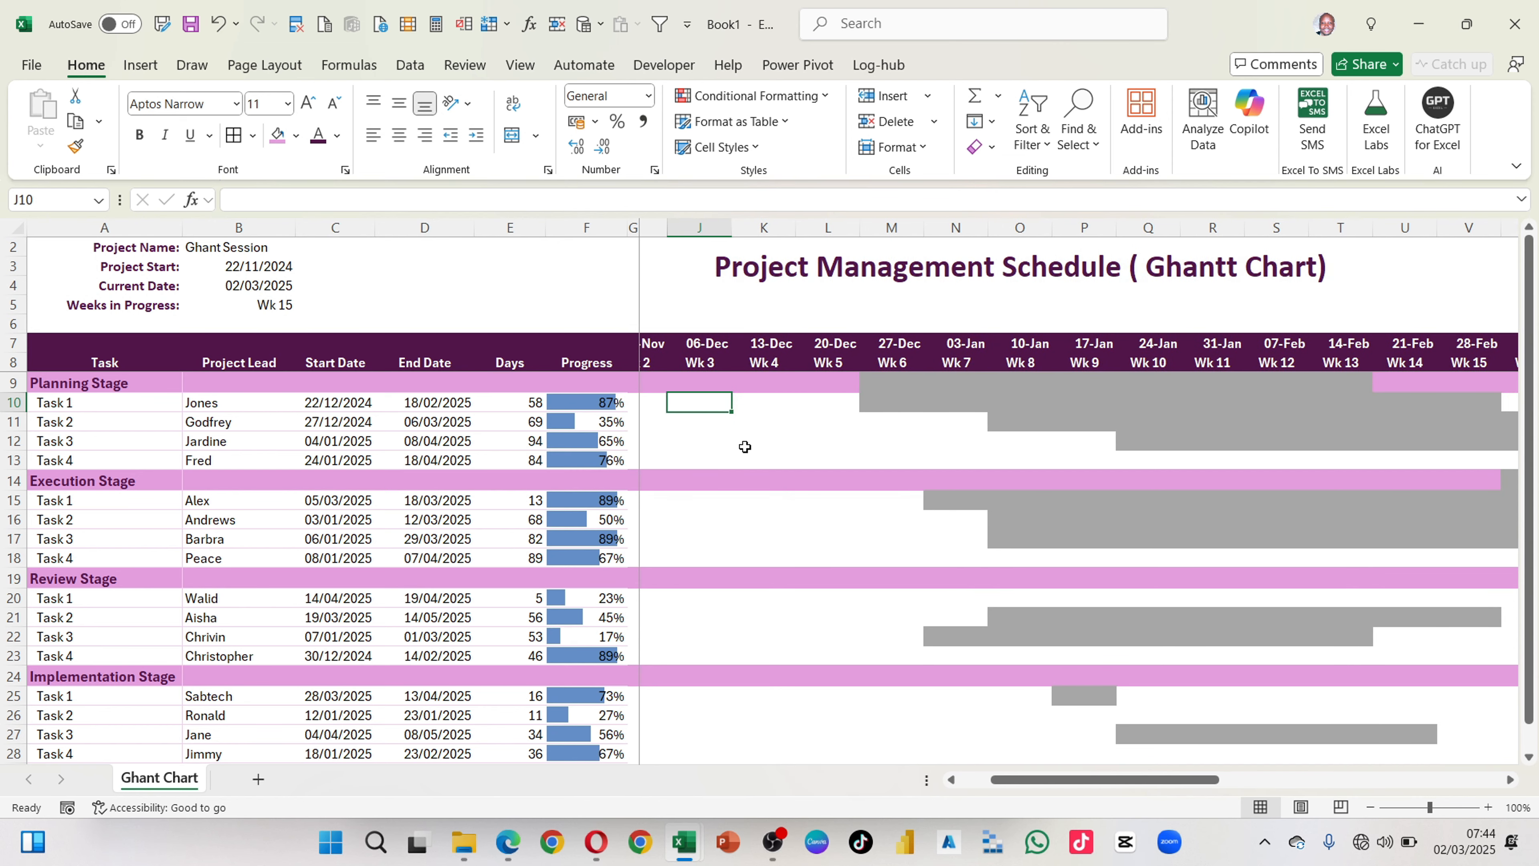
scroll(745, 444, "left", 1)
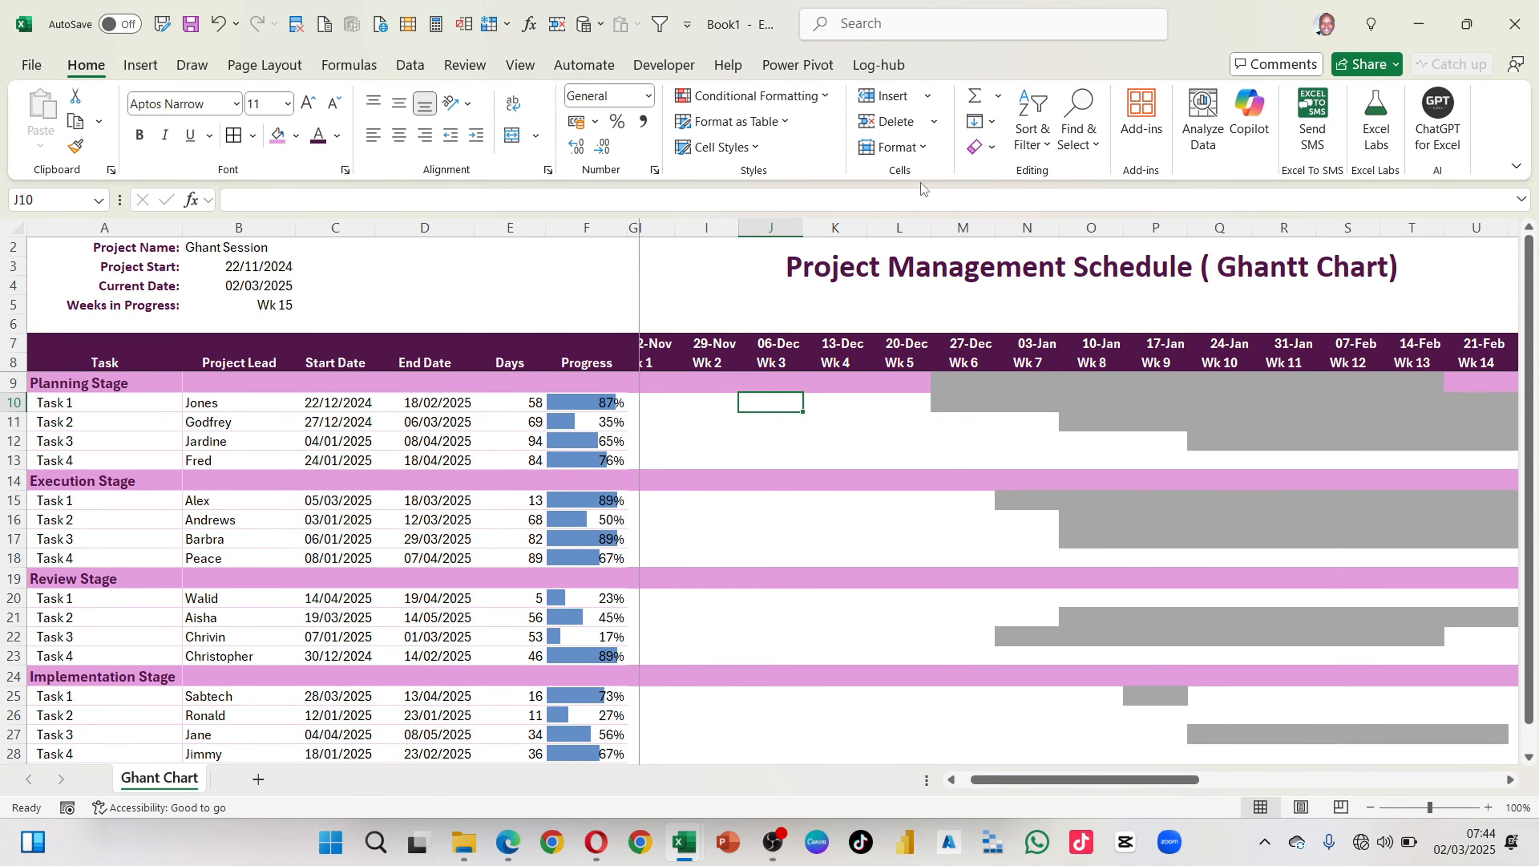
Step: Change the grey task-bar conditional formatting rule's range to =$H$10:$AK$28 and apply it
left_click(12, 235)
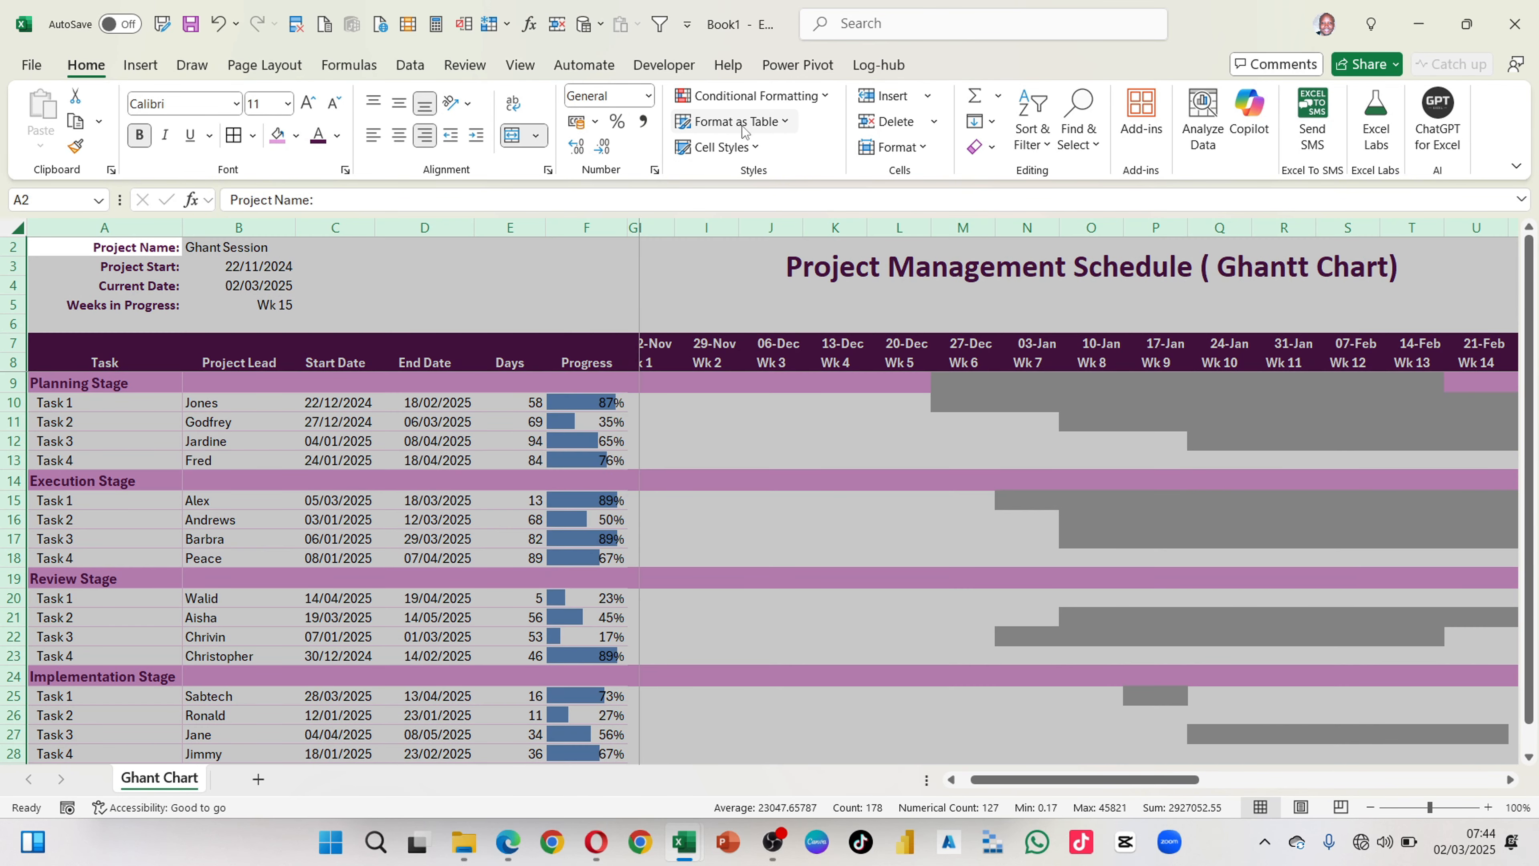
left_click(829, 95)
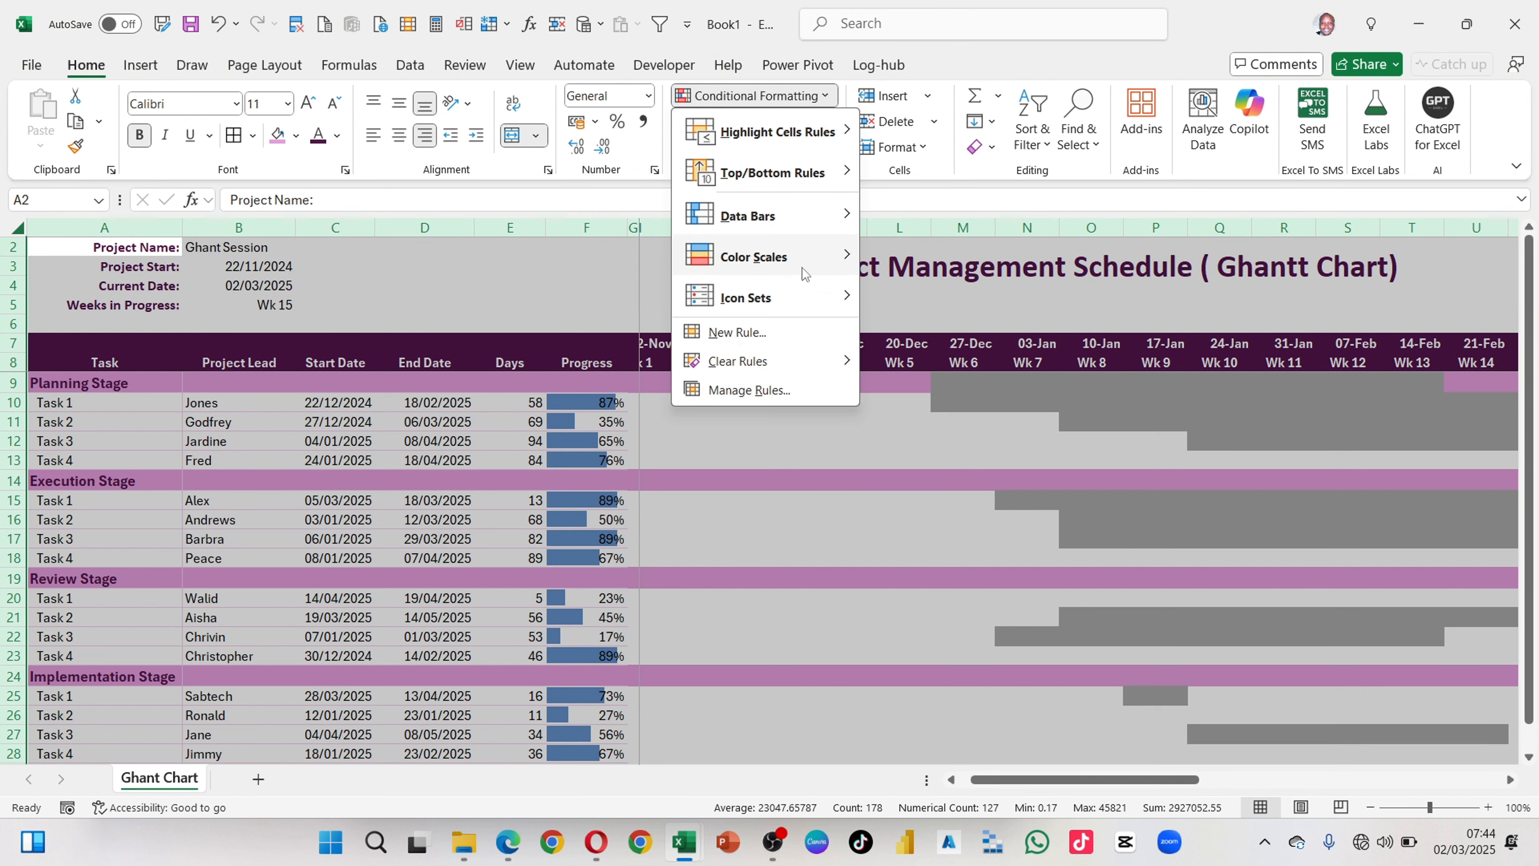
left_click(768, 393)
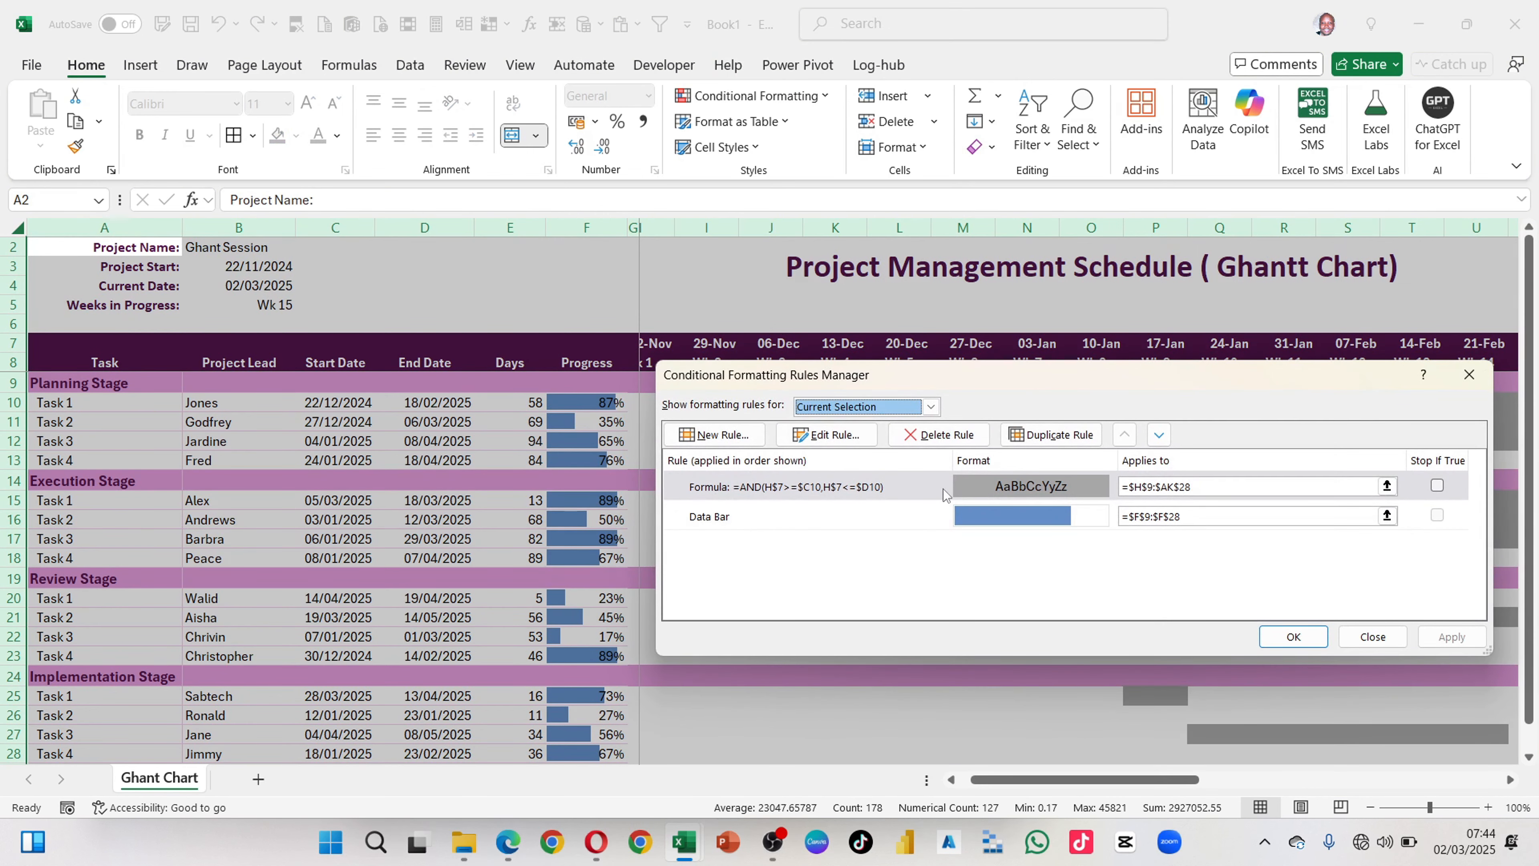
left_click(1153, 485)
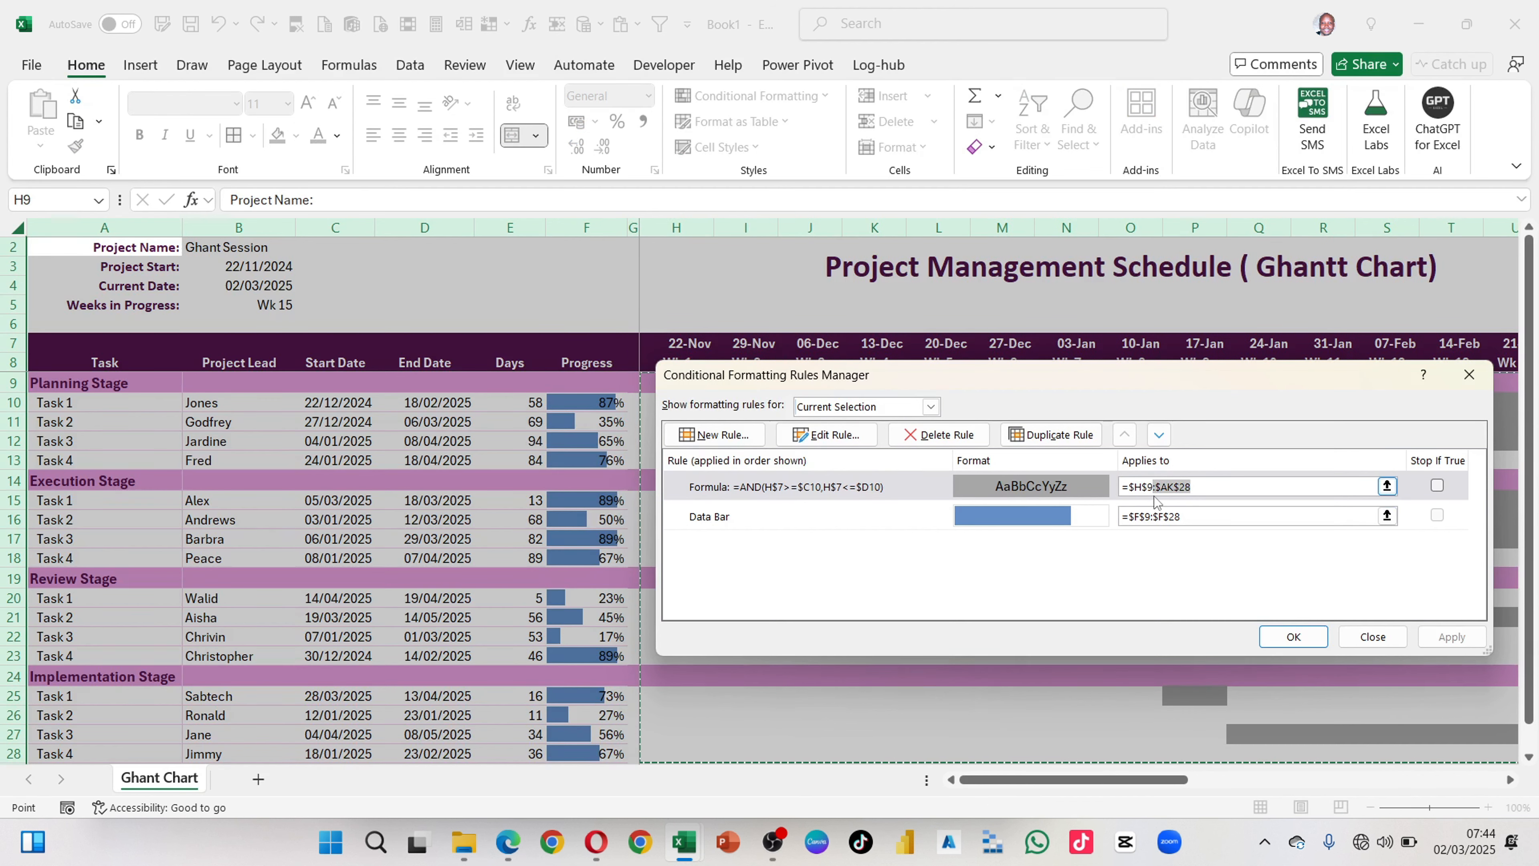
left_click(1148, 512)
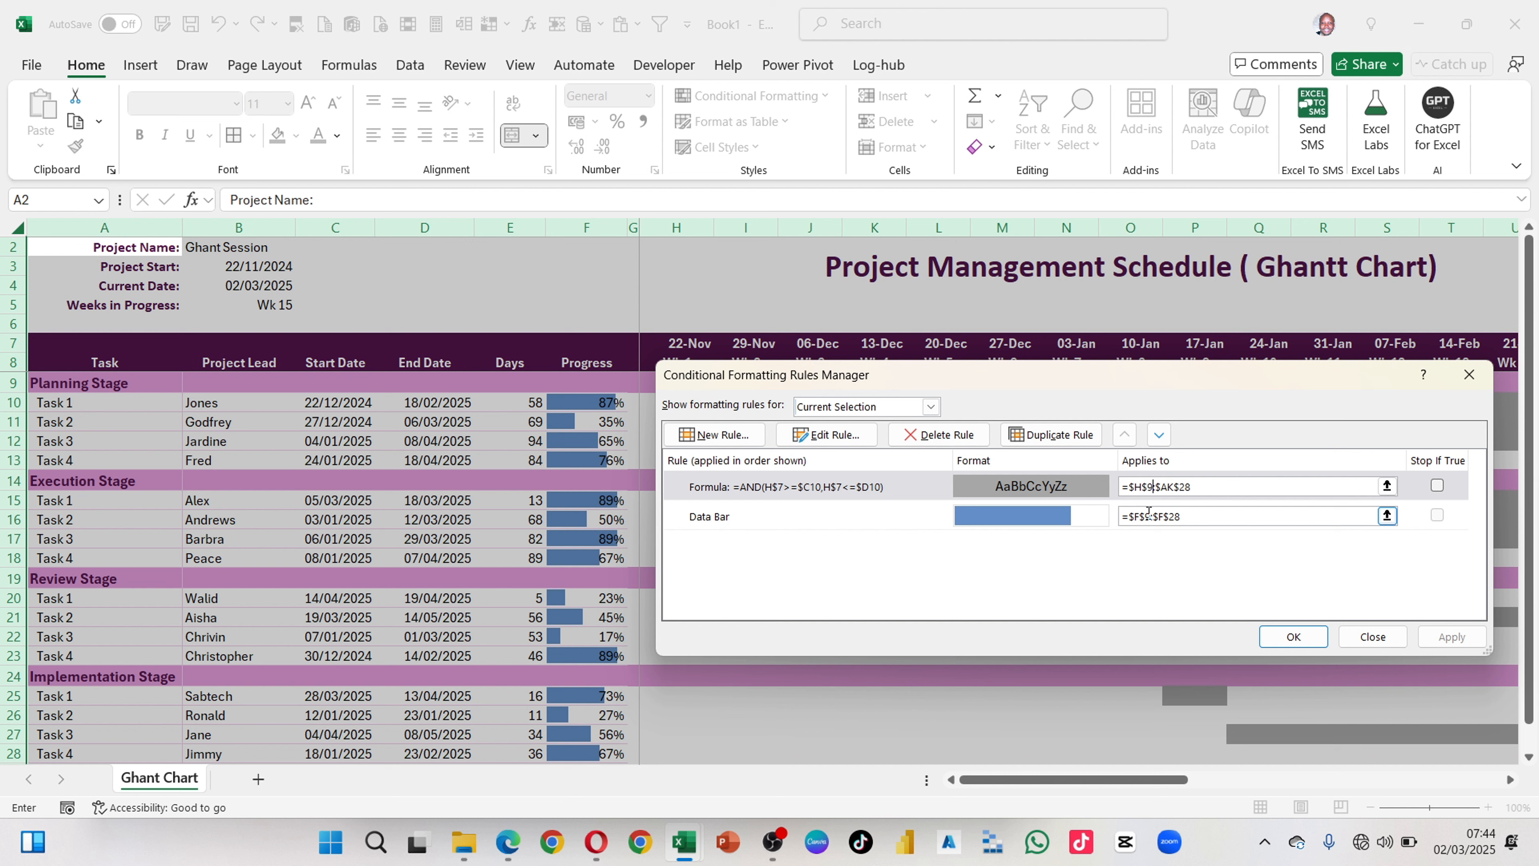
key("BackSpace")
key("BackSpace")
type("10")
left_click(1446, 635)
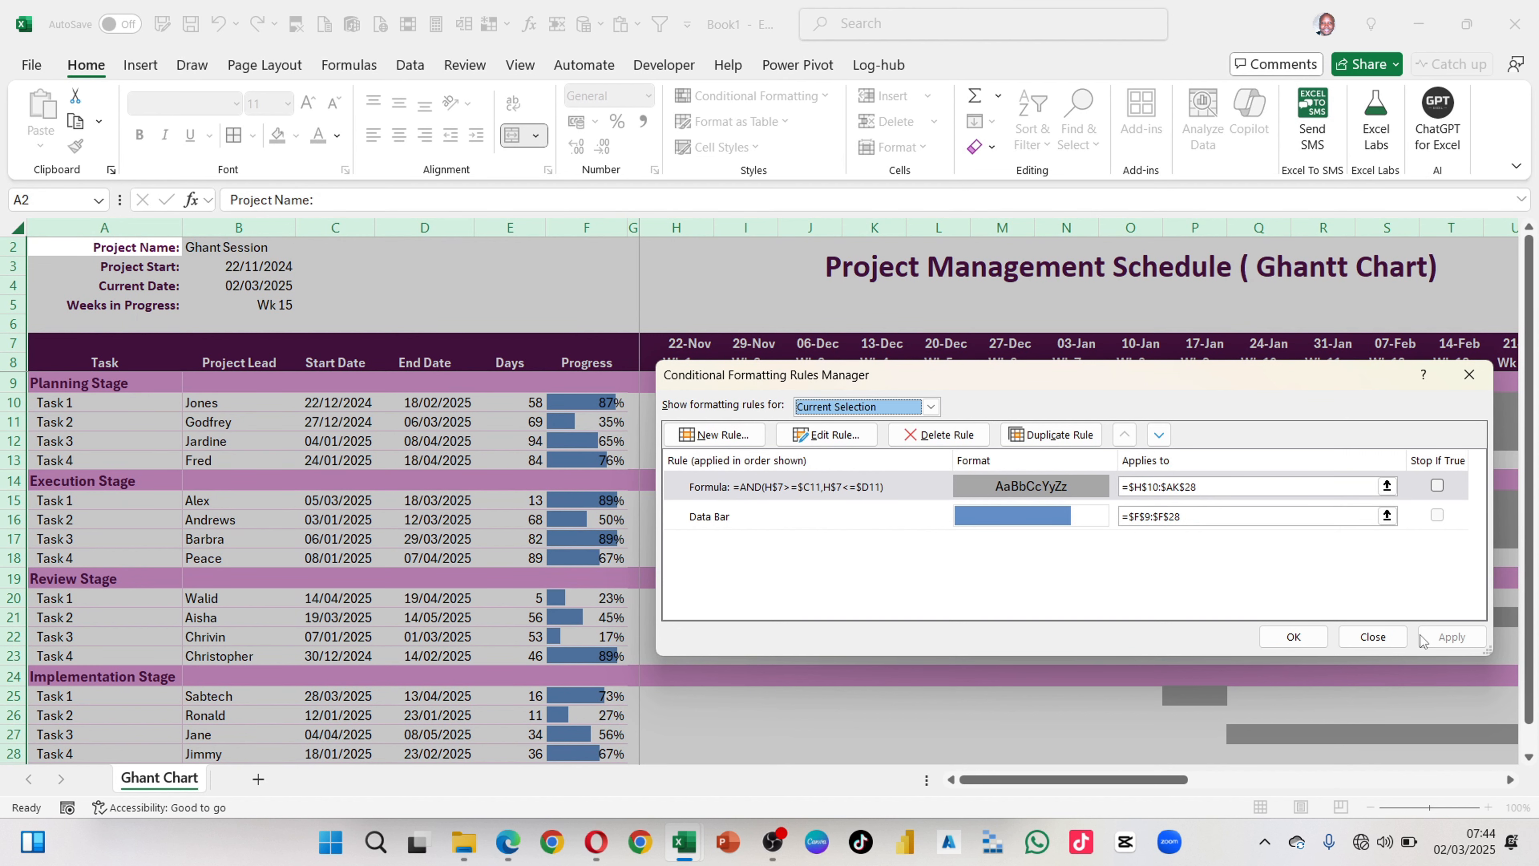
left_click(1293, 636)
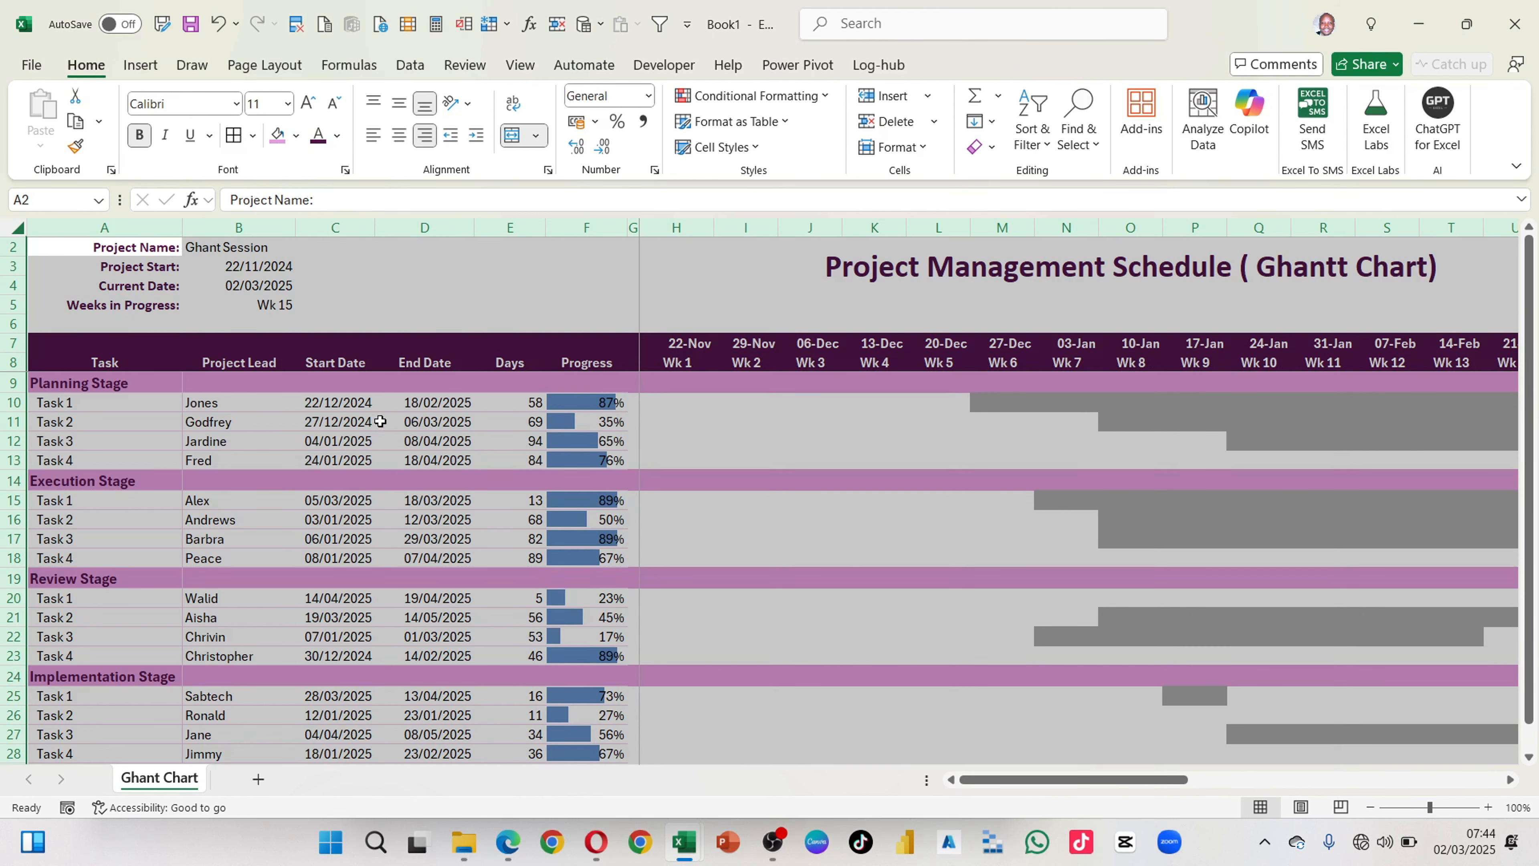
Step: Set the Project Start date in B3 to 22/12/2024
left_click(2, 400)
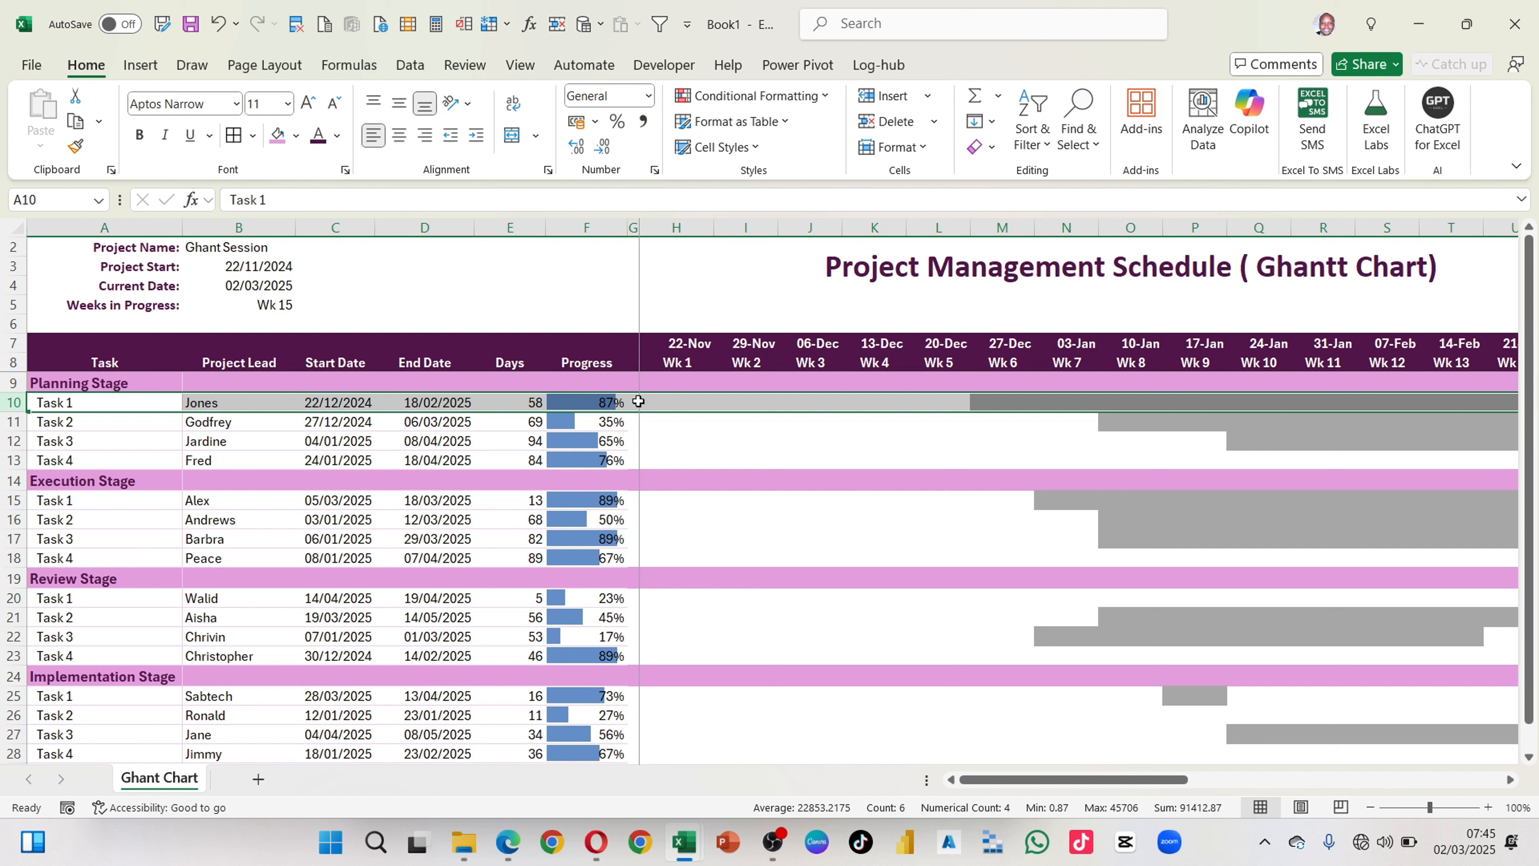
double_click(260, 266)
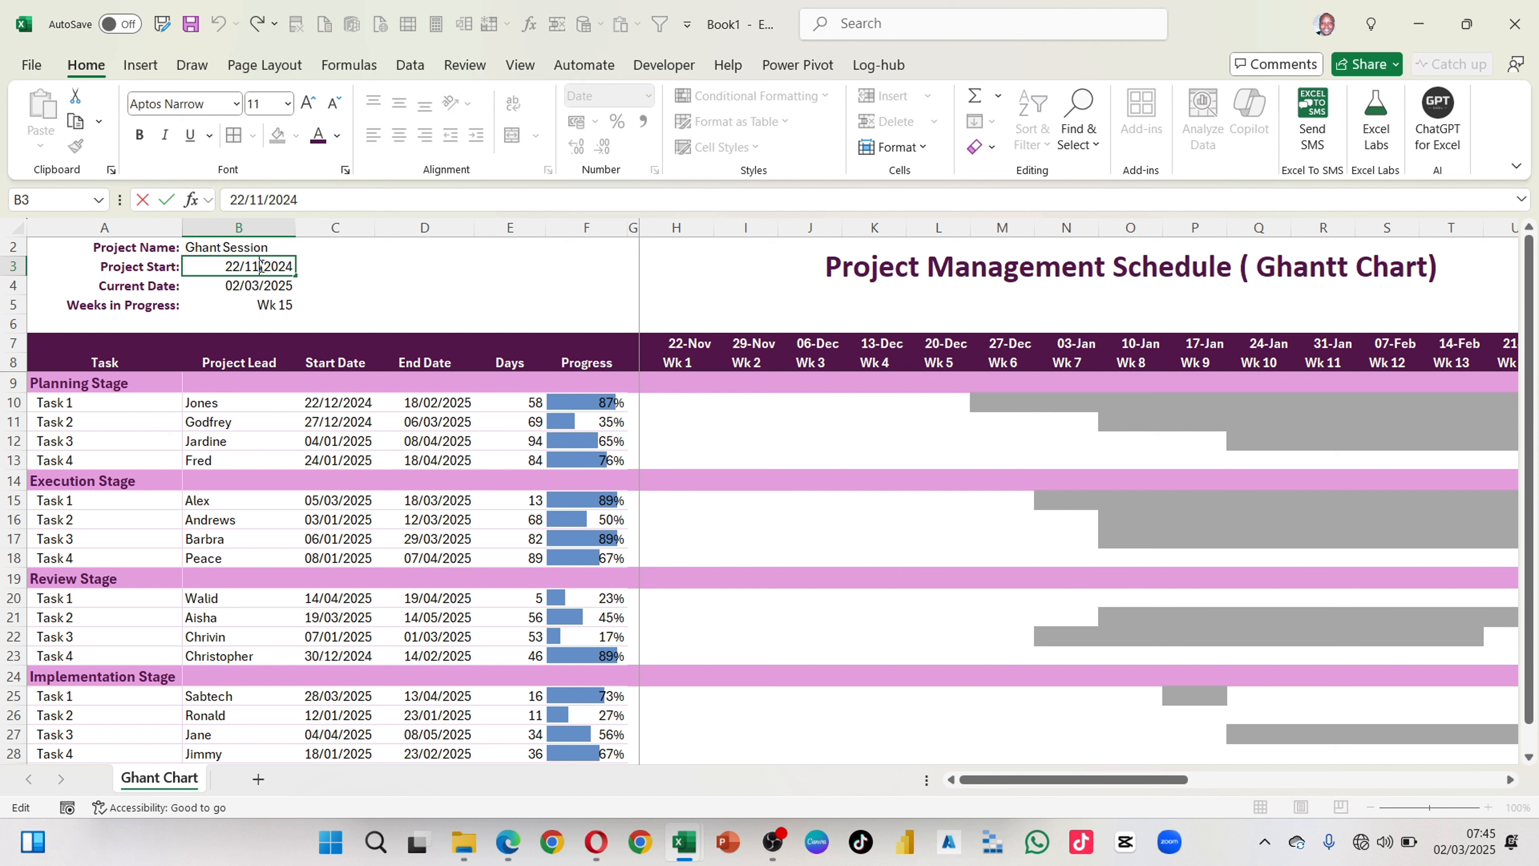
key("BackSpace")
type("2")
key("Return")
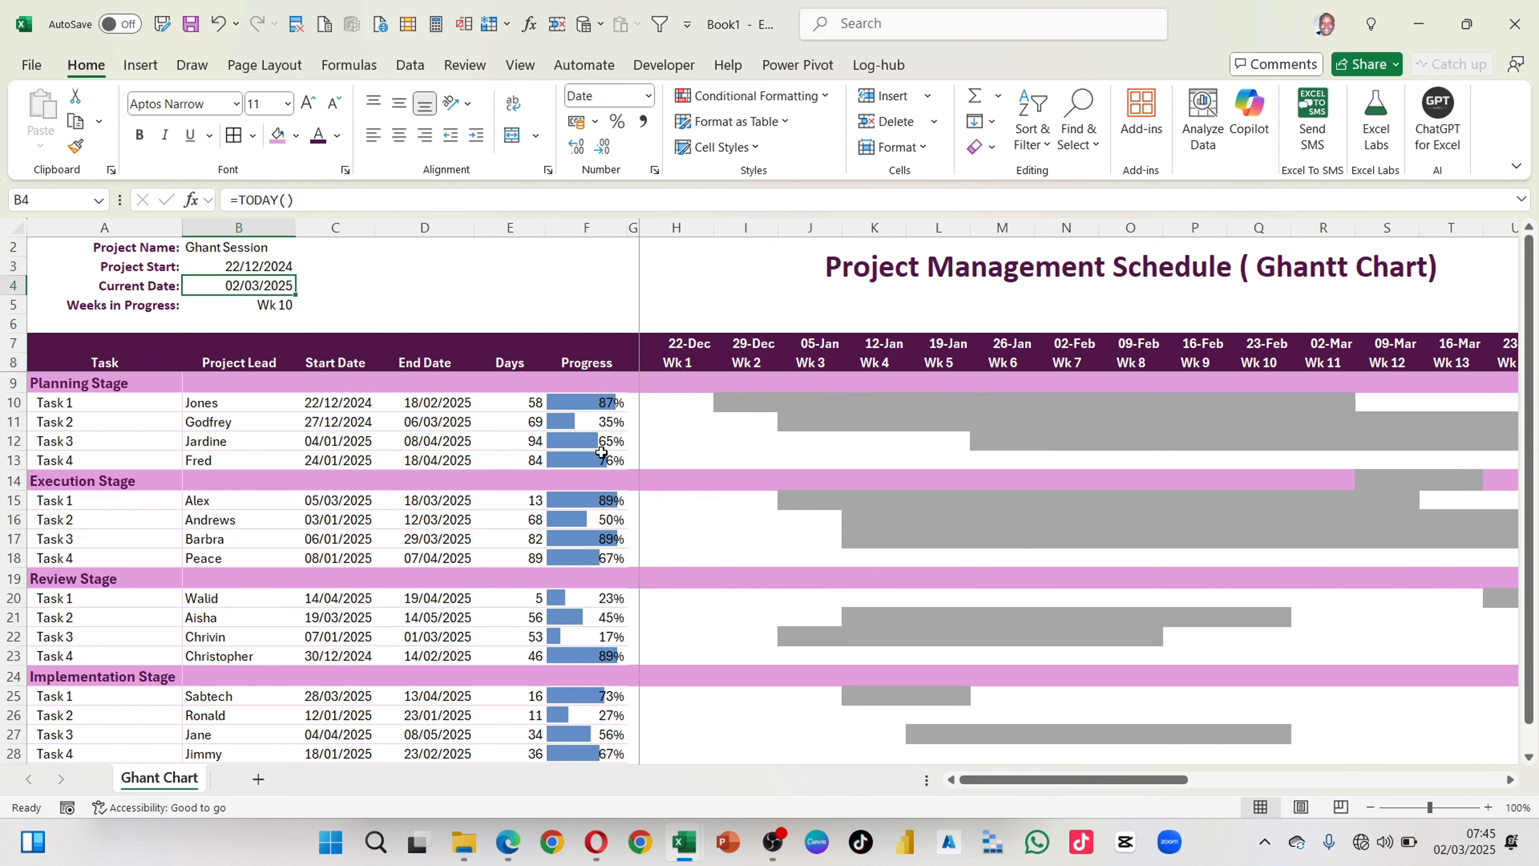
Step: Examine how the grey bars of all four stages line up with the shifted weekly timeline
scroll(1034, 576, "right", 1)
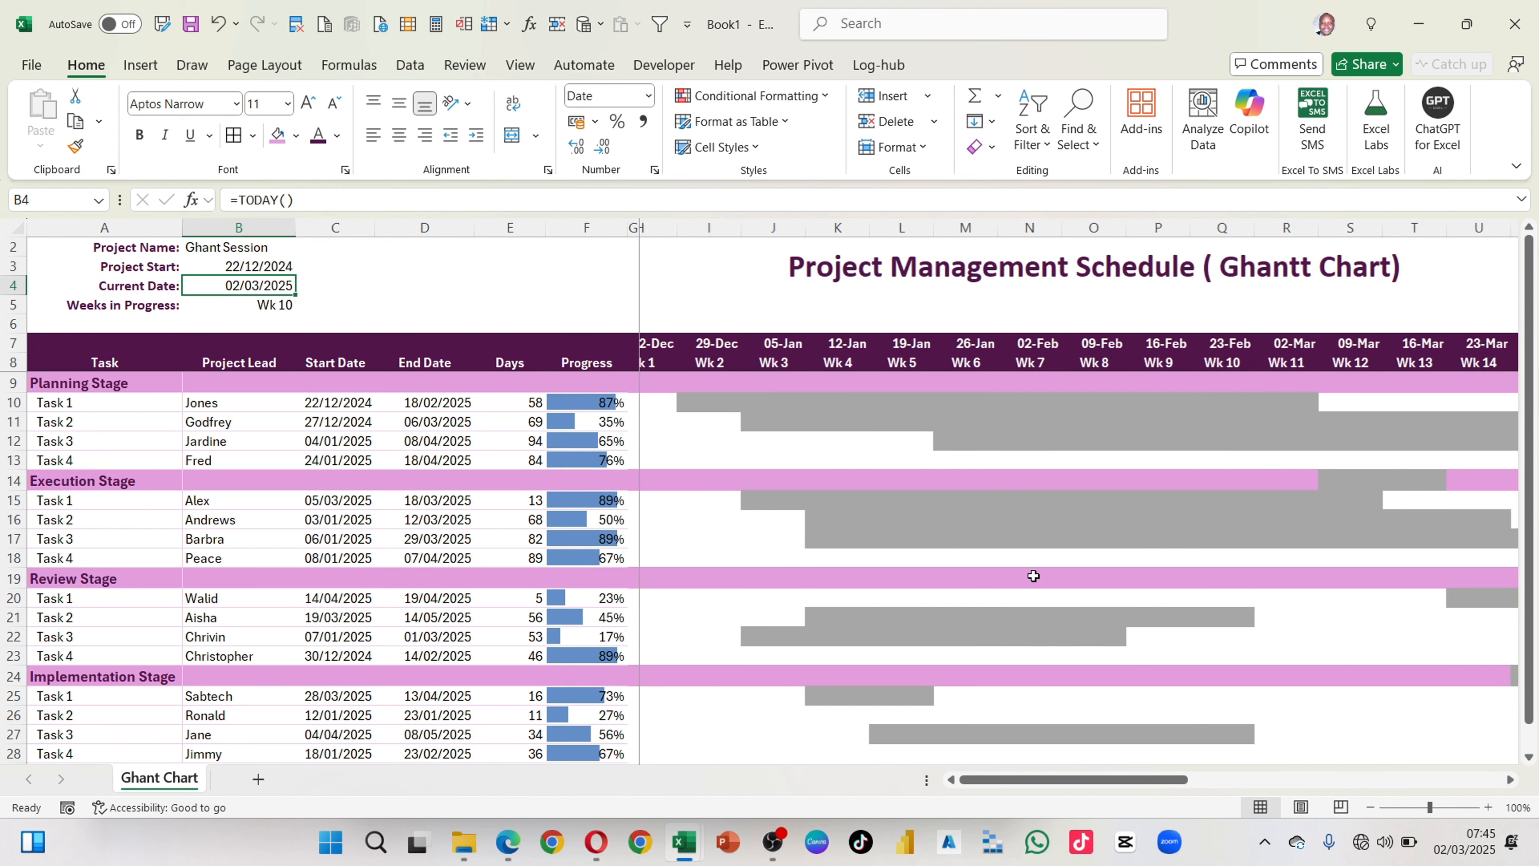
scroll(1033, 576, "left", 1)
scroll(1006, 620, "down", 1)
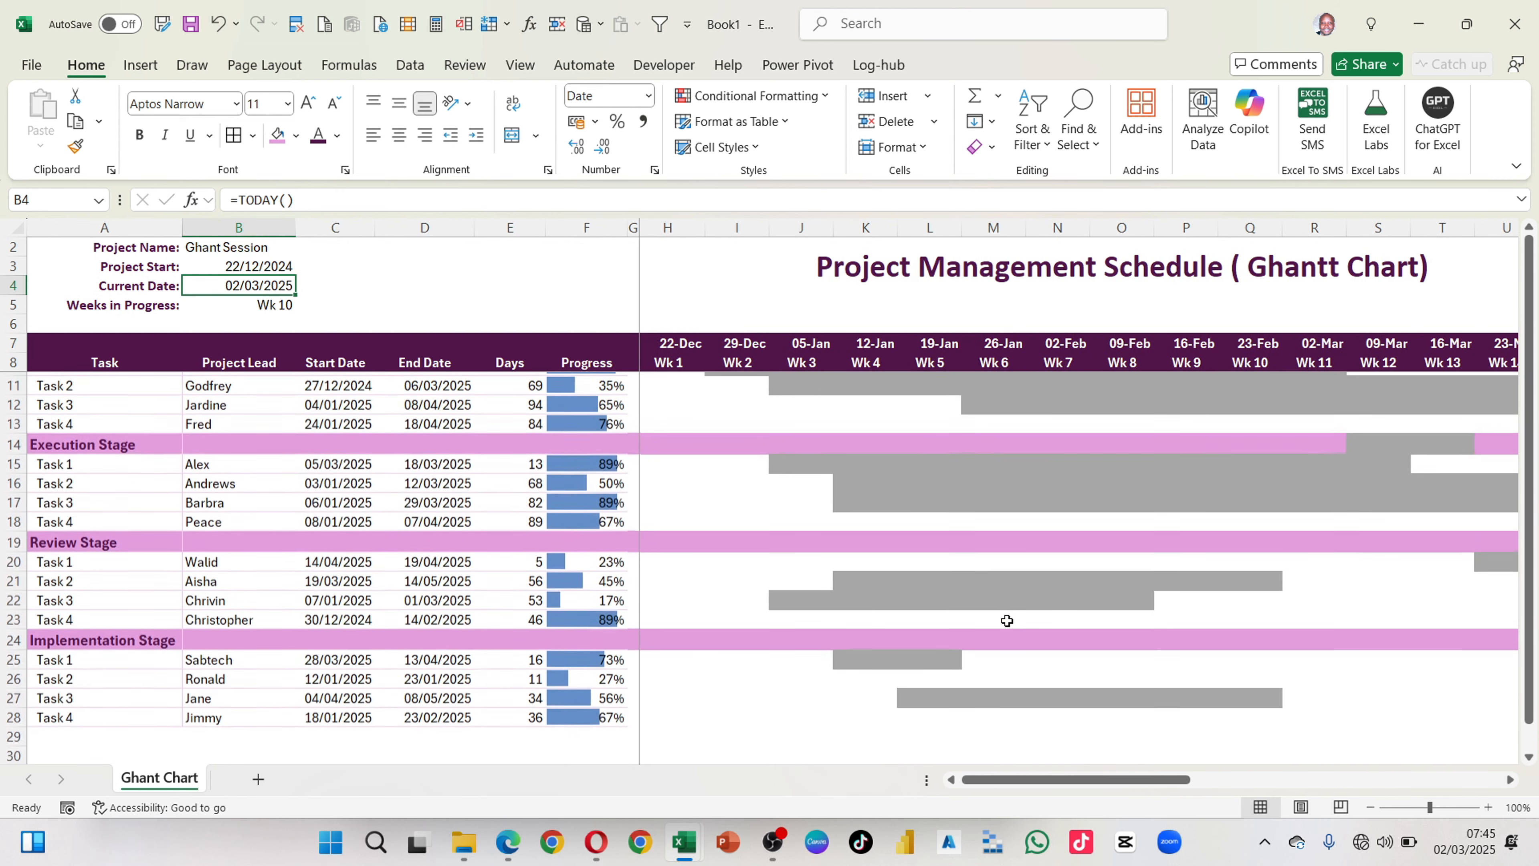
scroll(1006, 621, "up", 1)
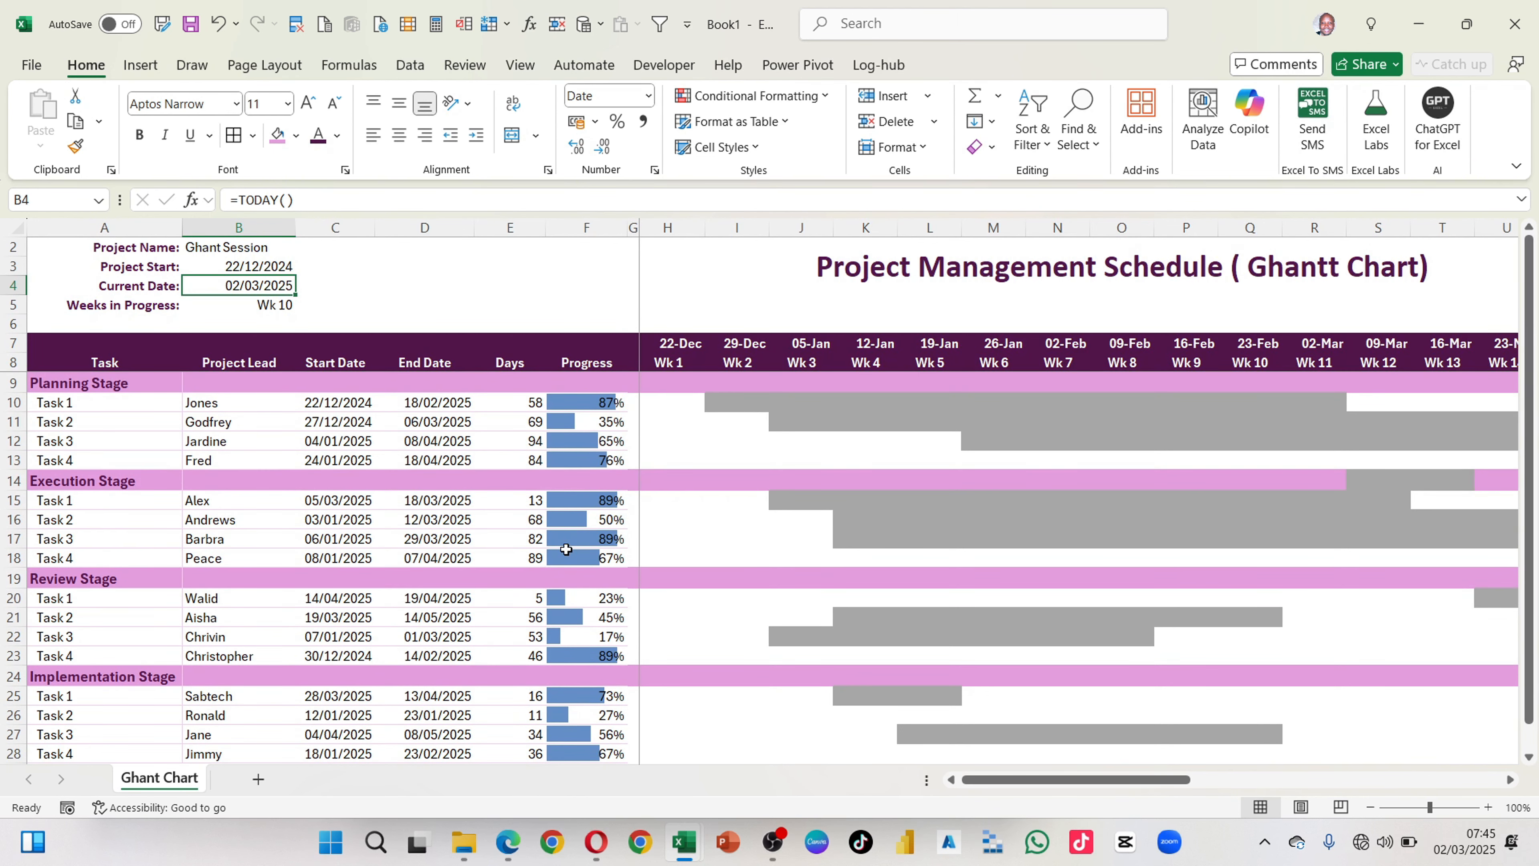
scroll(739, 557, "right", 3)
scroll(741, 558, "right", 6)
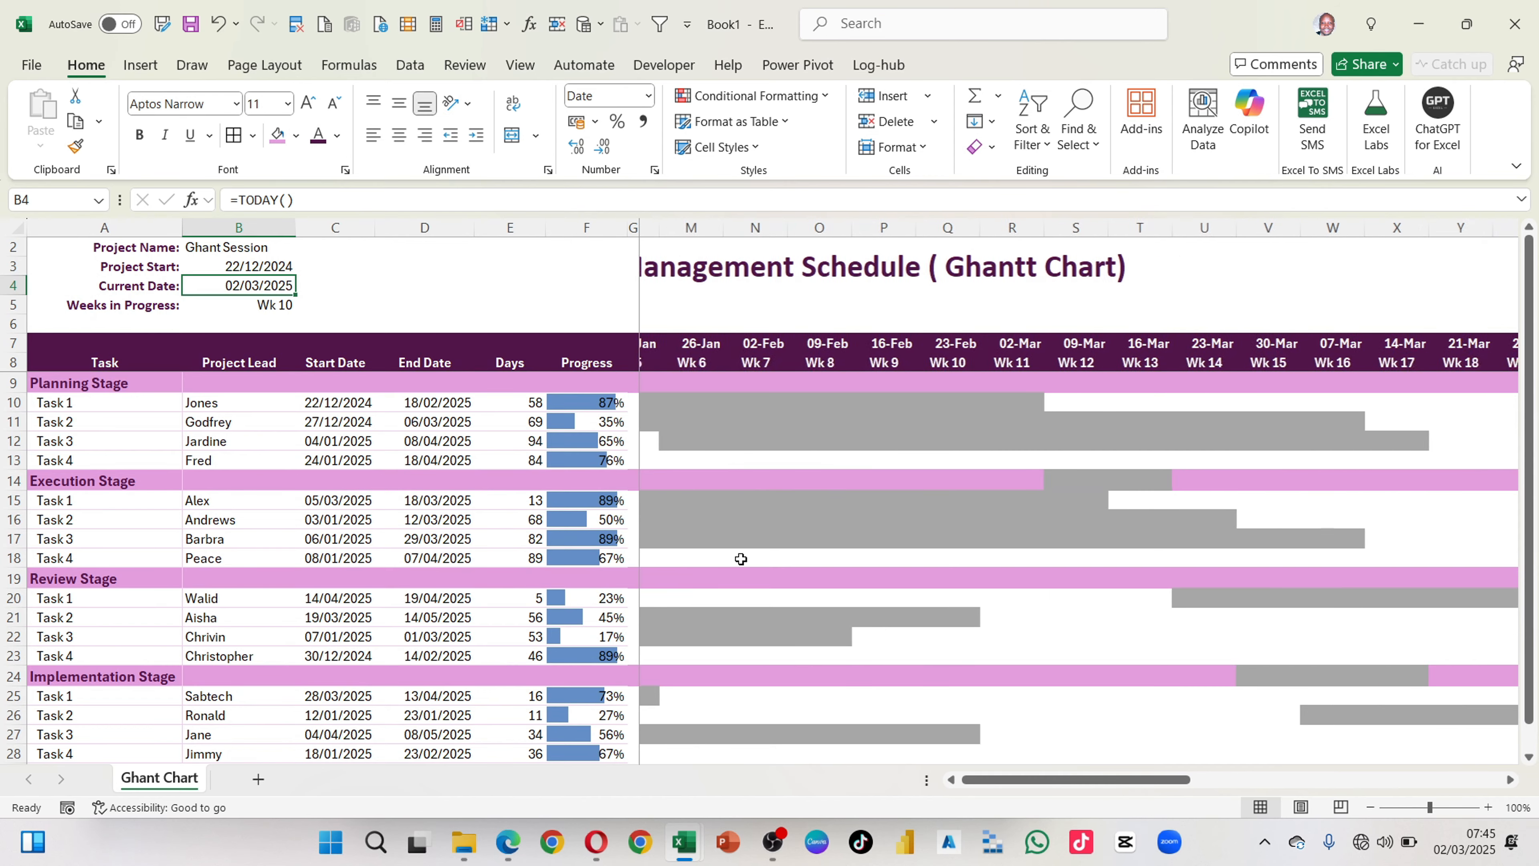
scroll(740, 559, "left", 9)
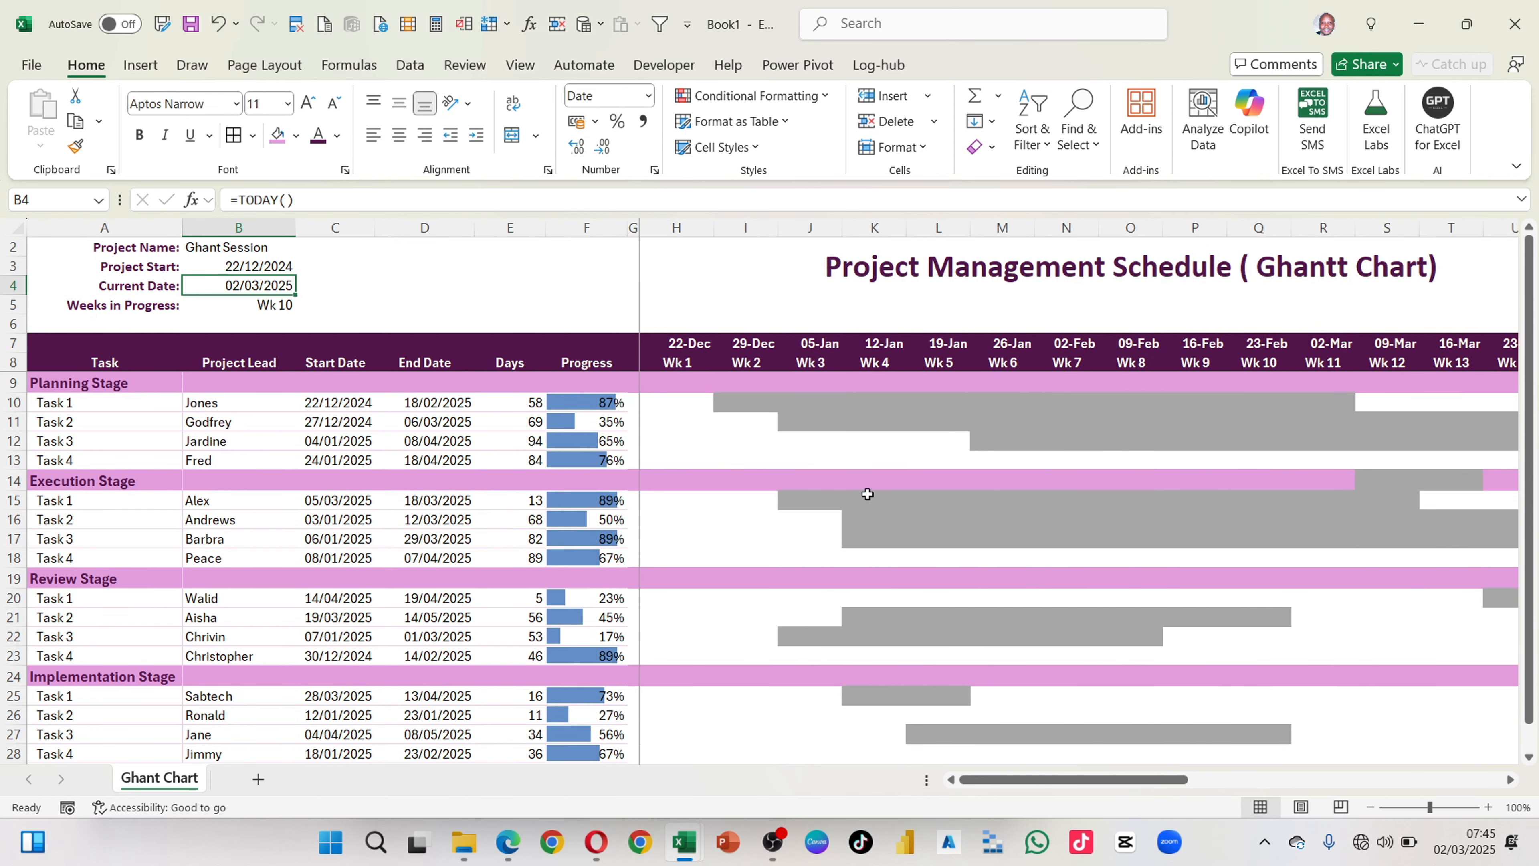
left_click(859, 475)
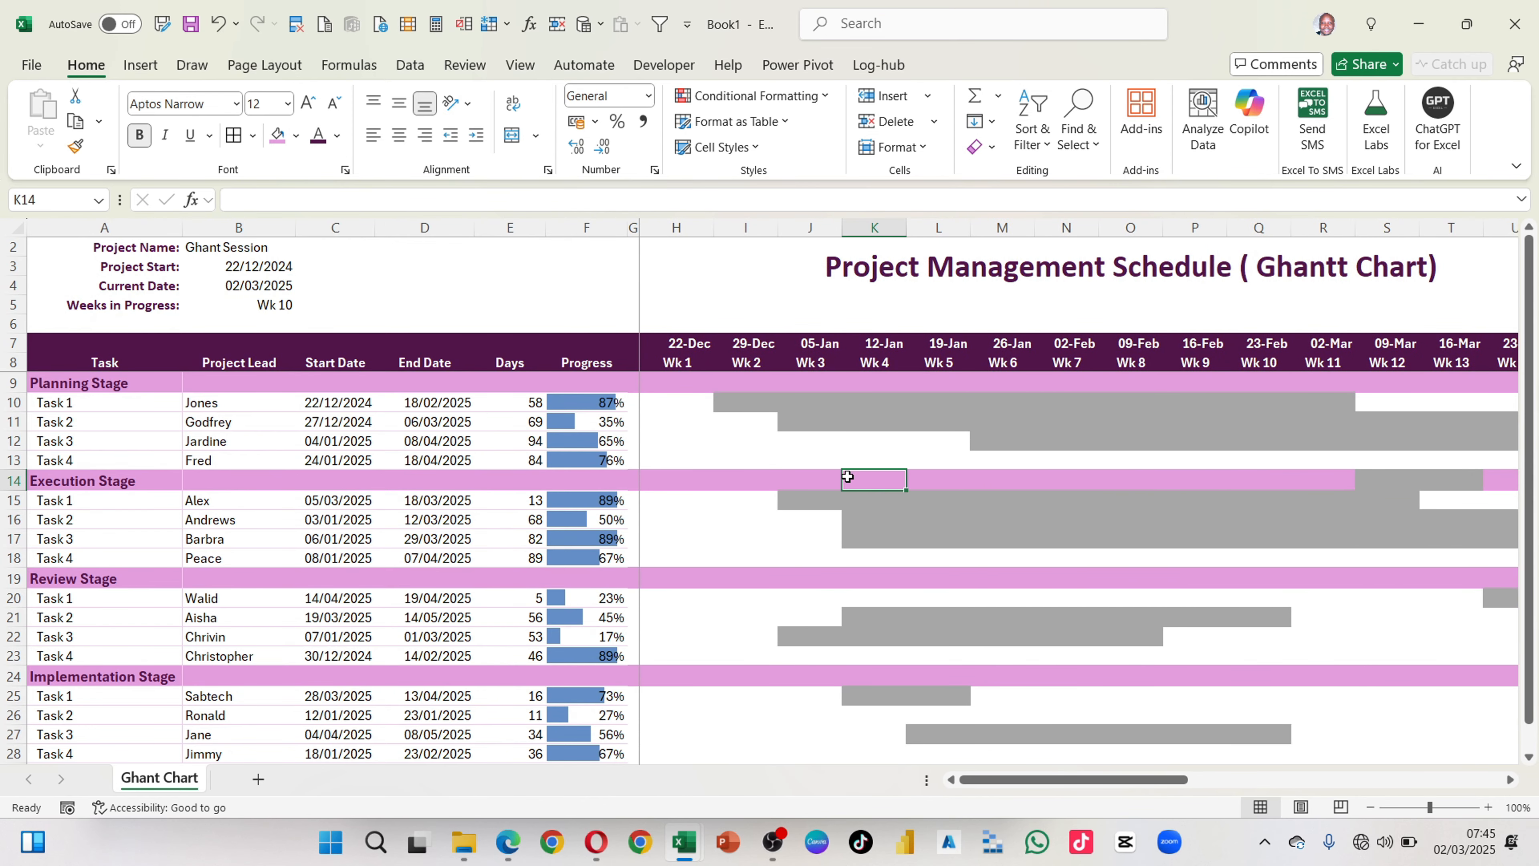
scroll(930, 519, "right", 1)
scroll(811, 501, "right", 2)
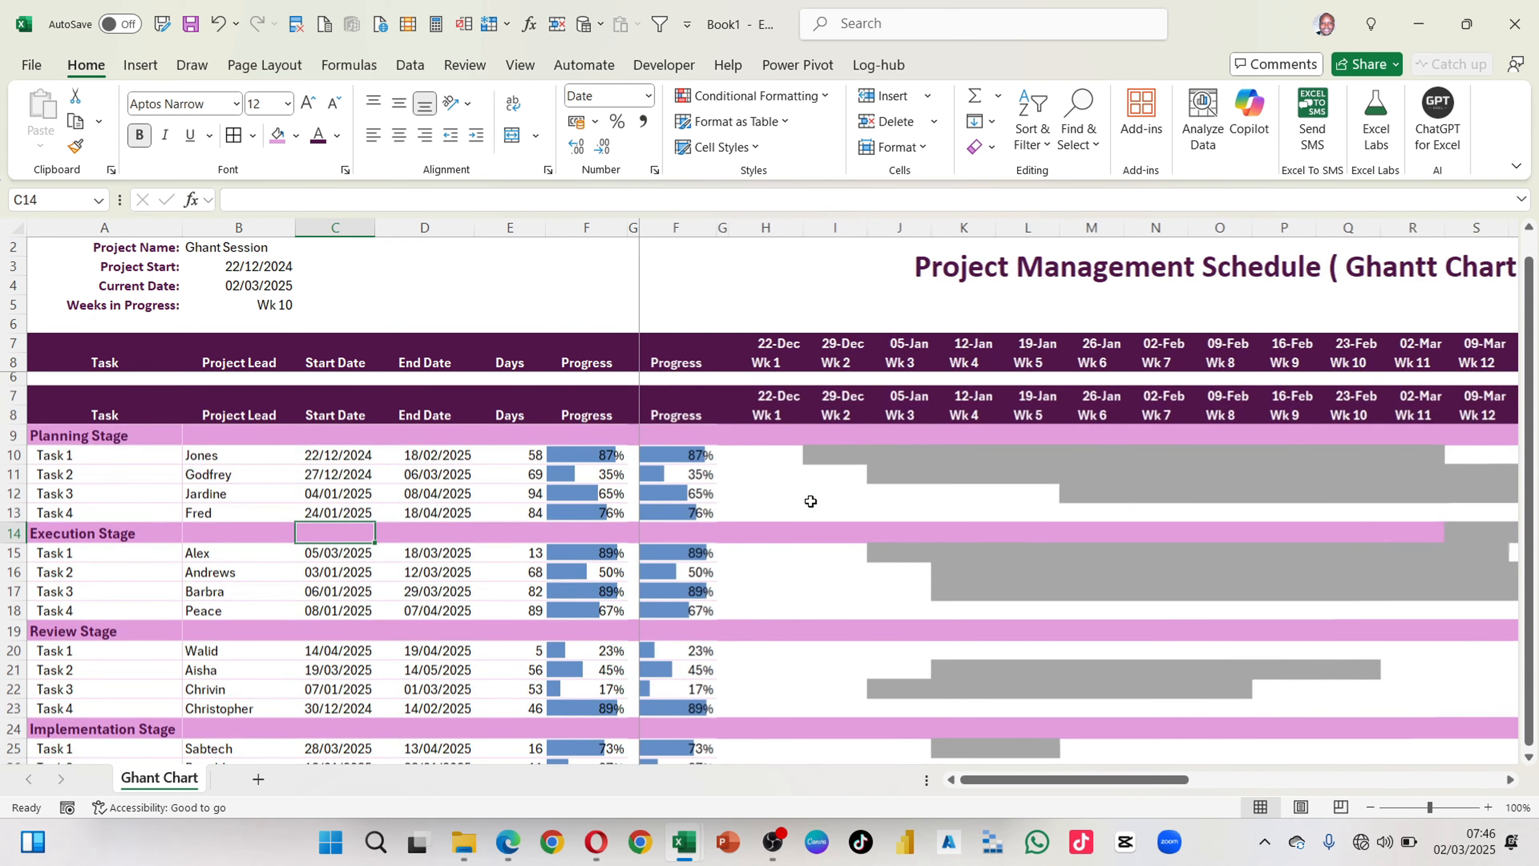
scroll(811, 501, "right", 3)
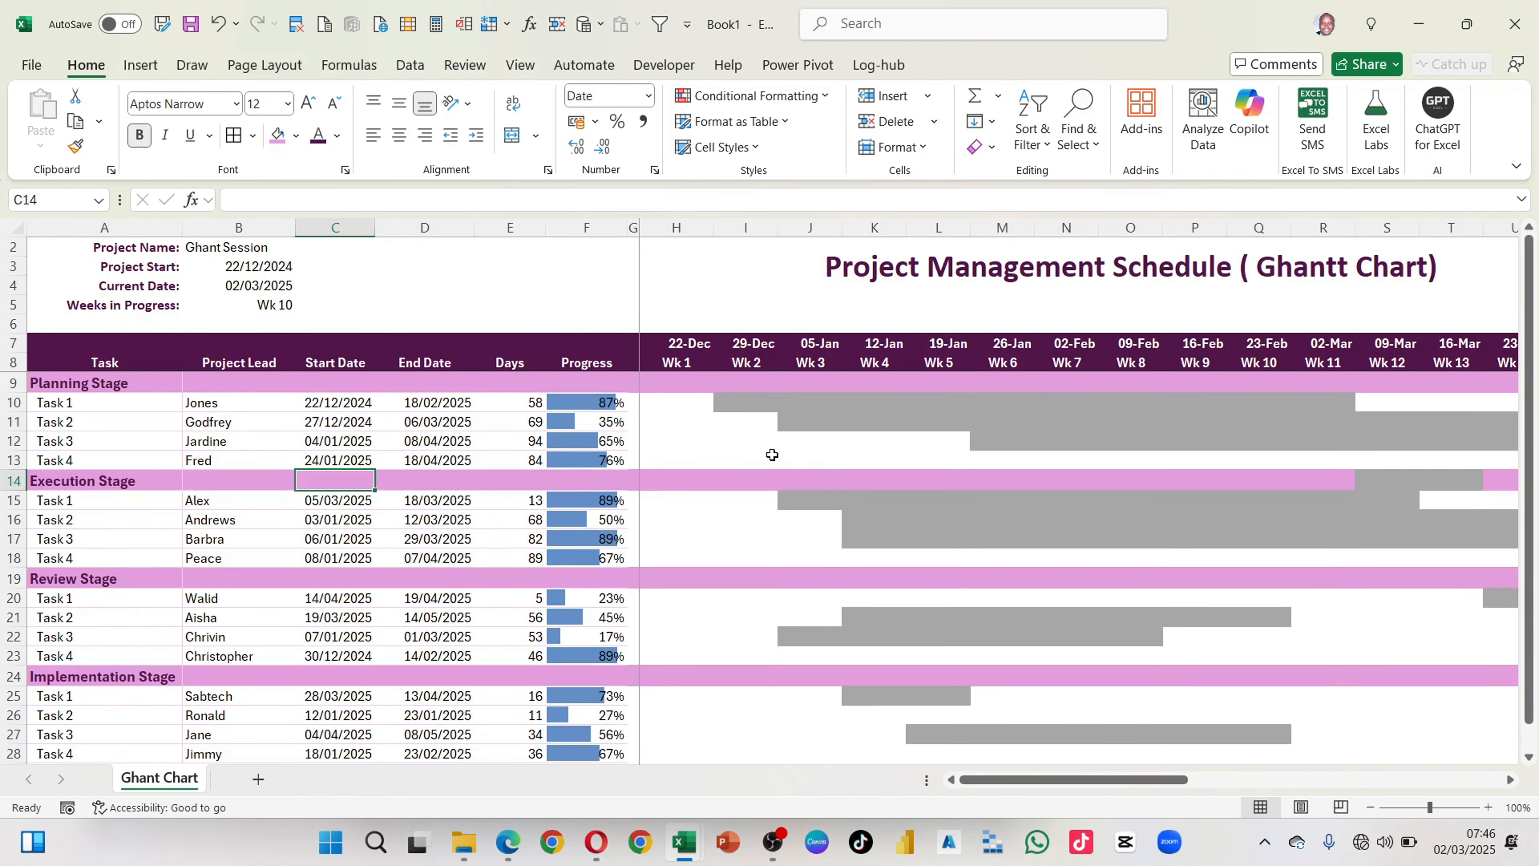
Step: Compare the Planning Stage Task 1 progress percentage with the weeks its grey bar spans in row 10
left_click(618, 405)
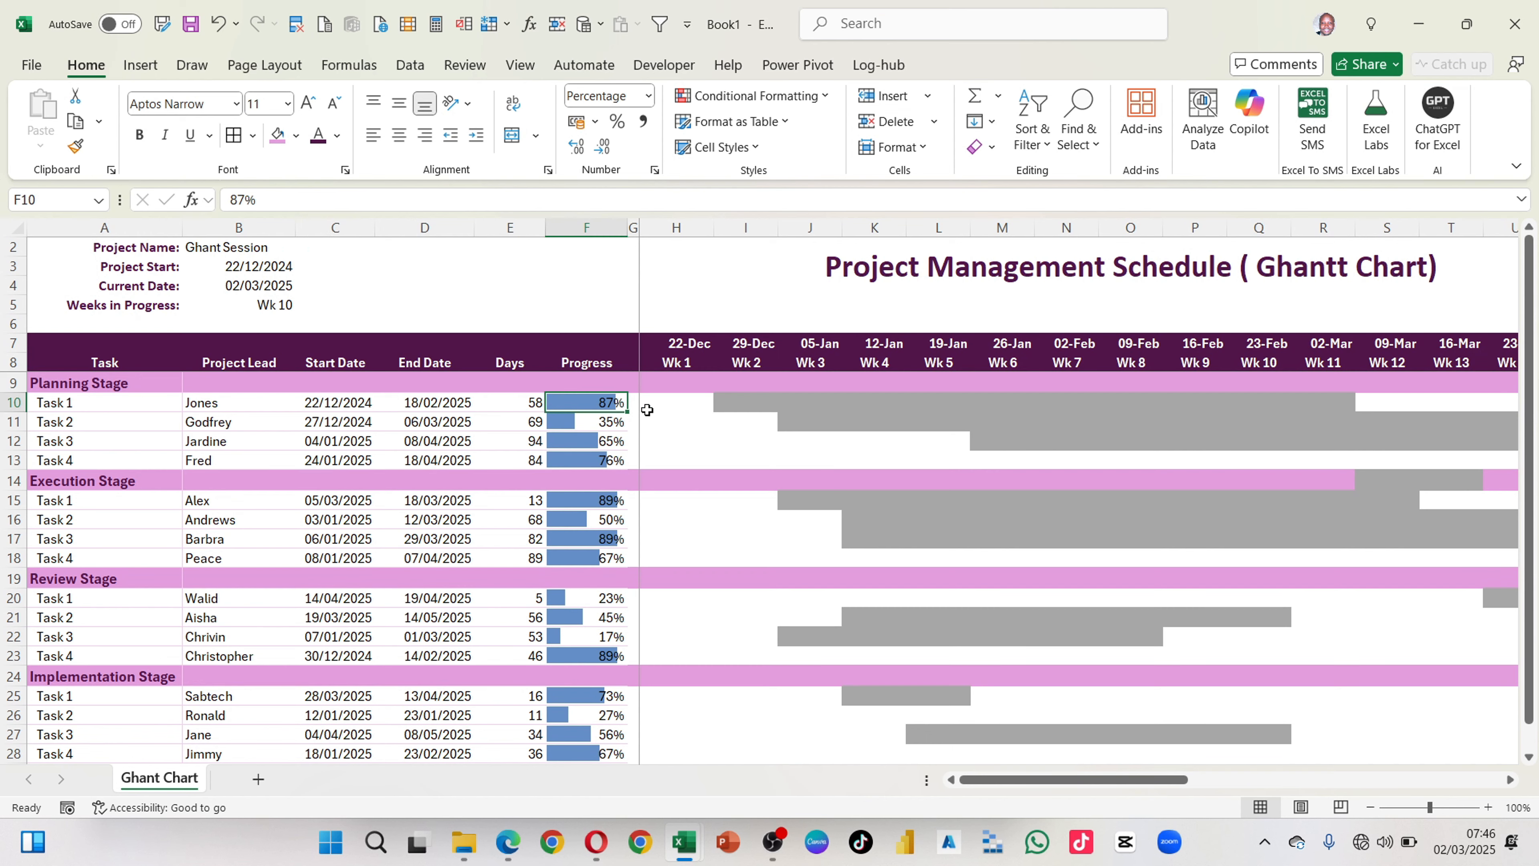
left_click_drag(722, 402, 1134, 402)
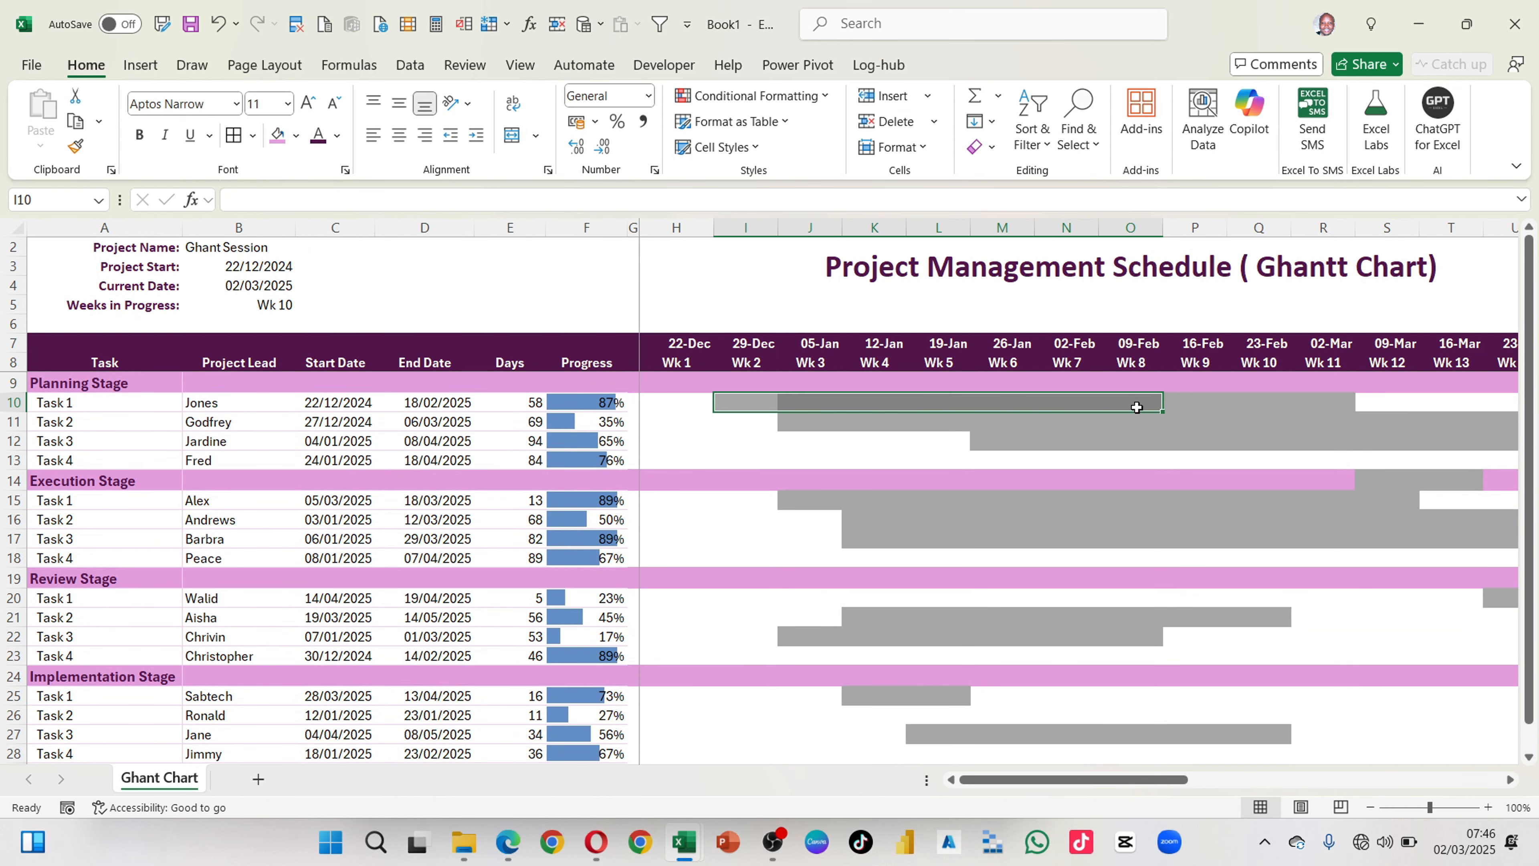
left_click(1191, 446)
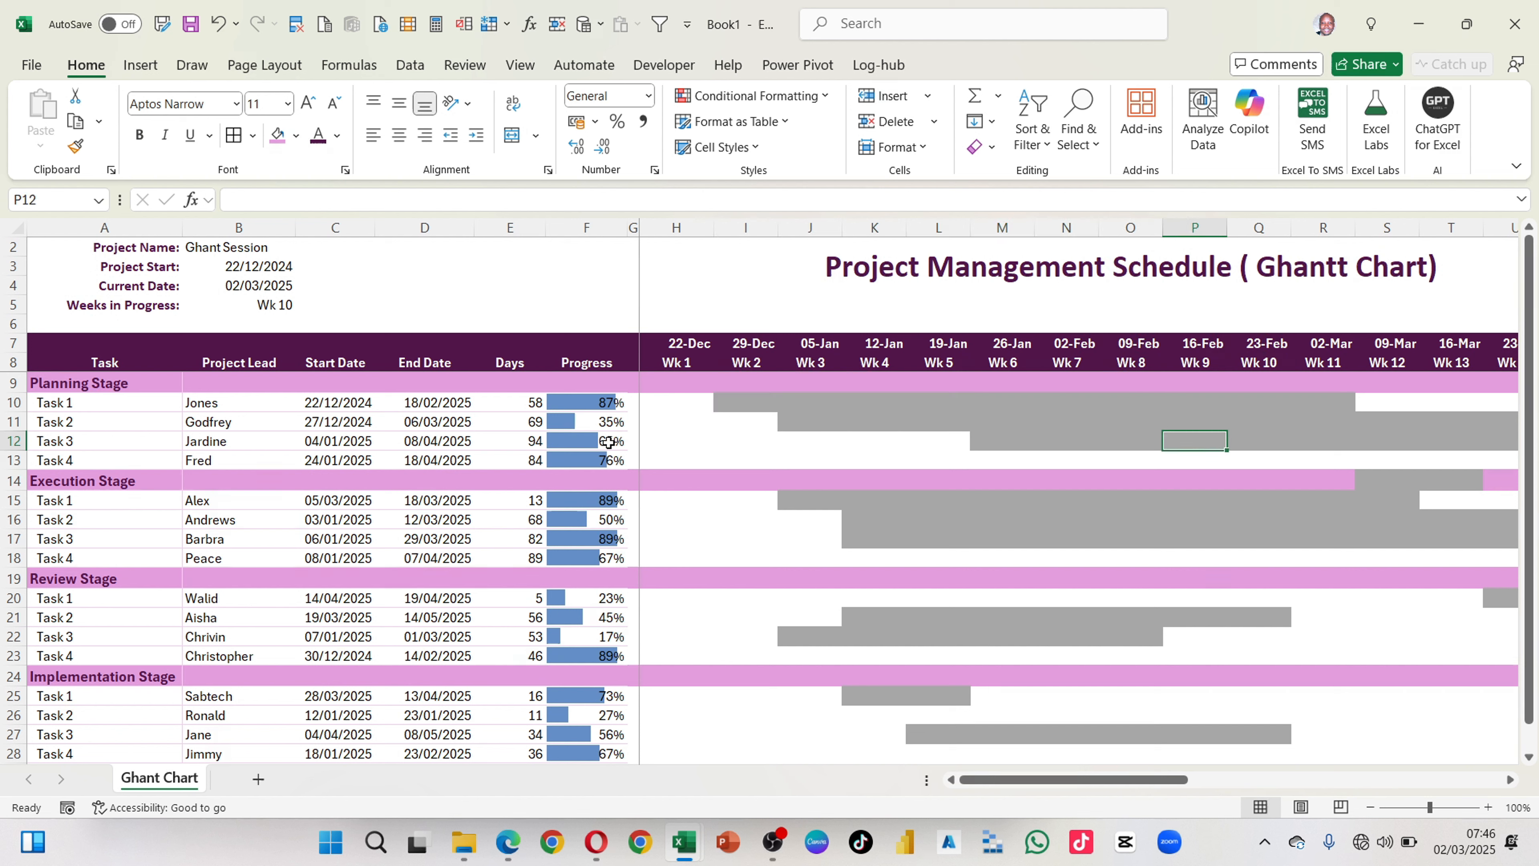
left_click(620, 407)
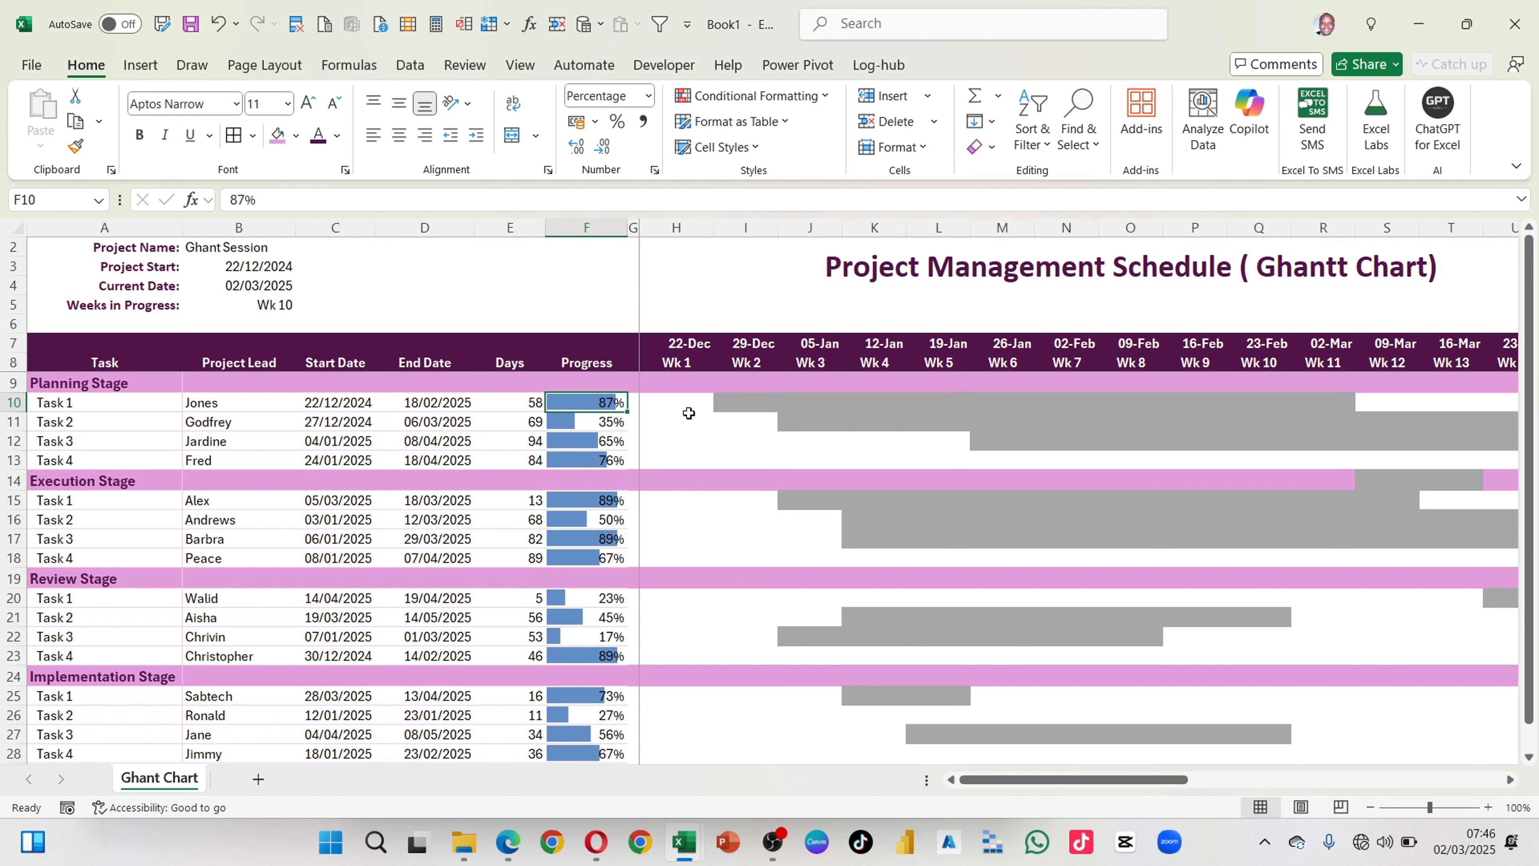
left_click(727, 399)
left_click_drag(726, 398, 1112, 400)
left_click(1280, 395)
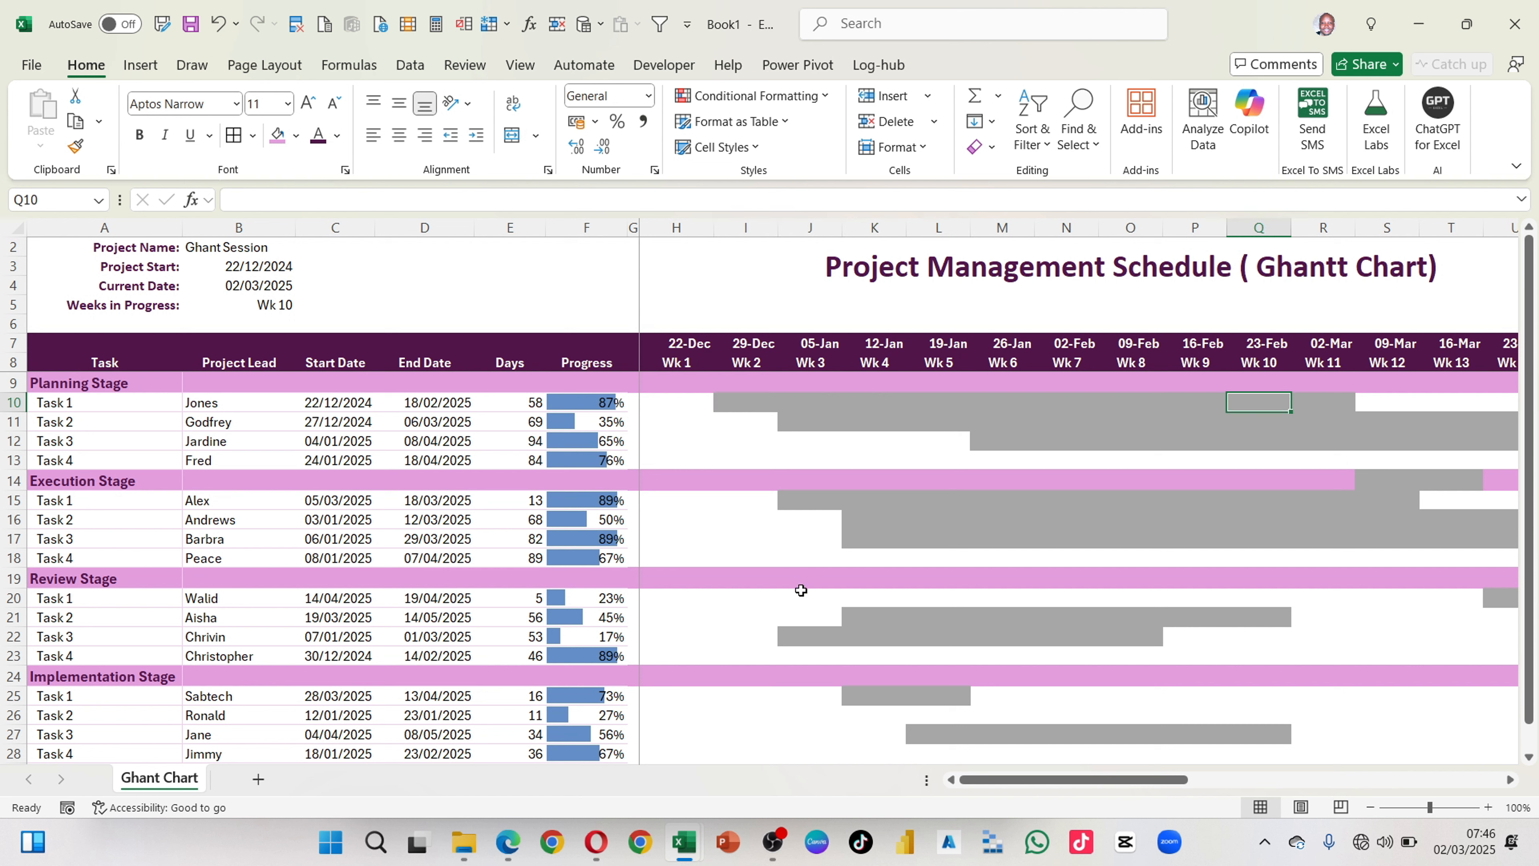
left_click(739, 404)
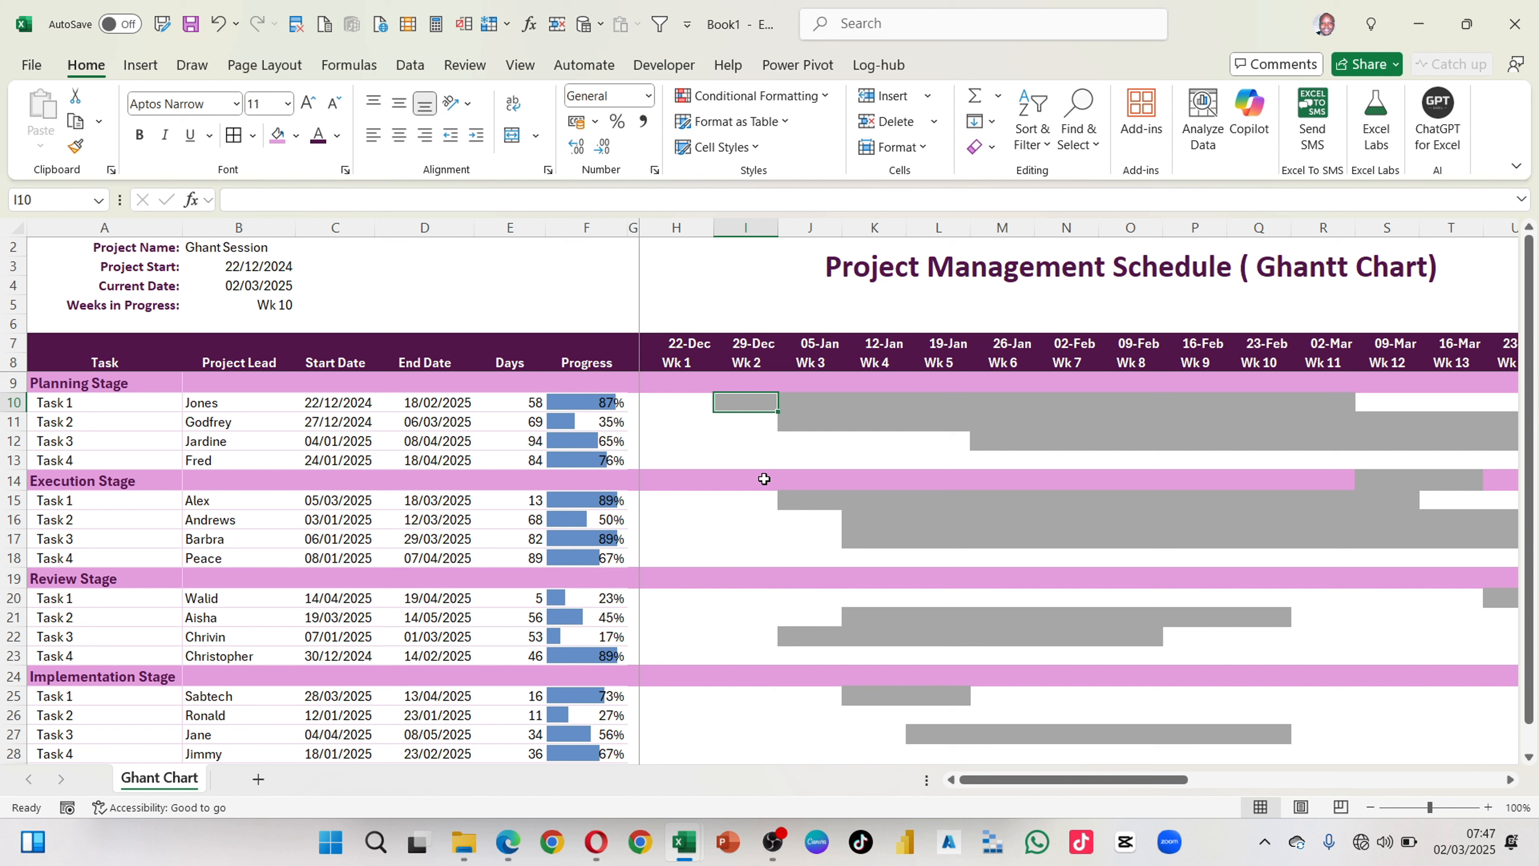
type("=")
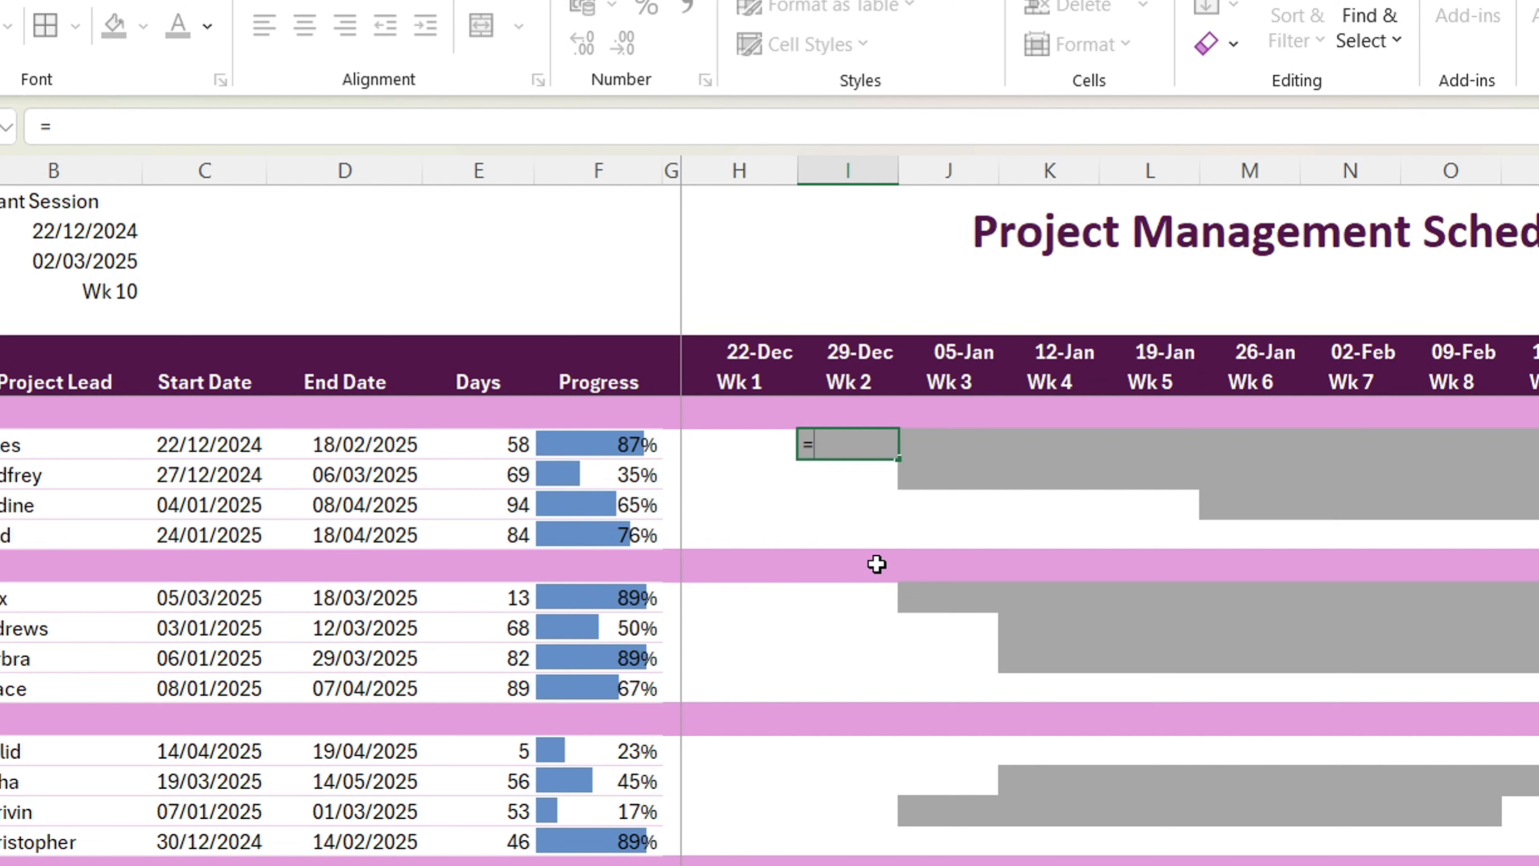
type("AND(")
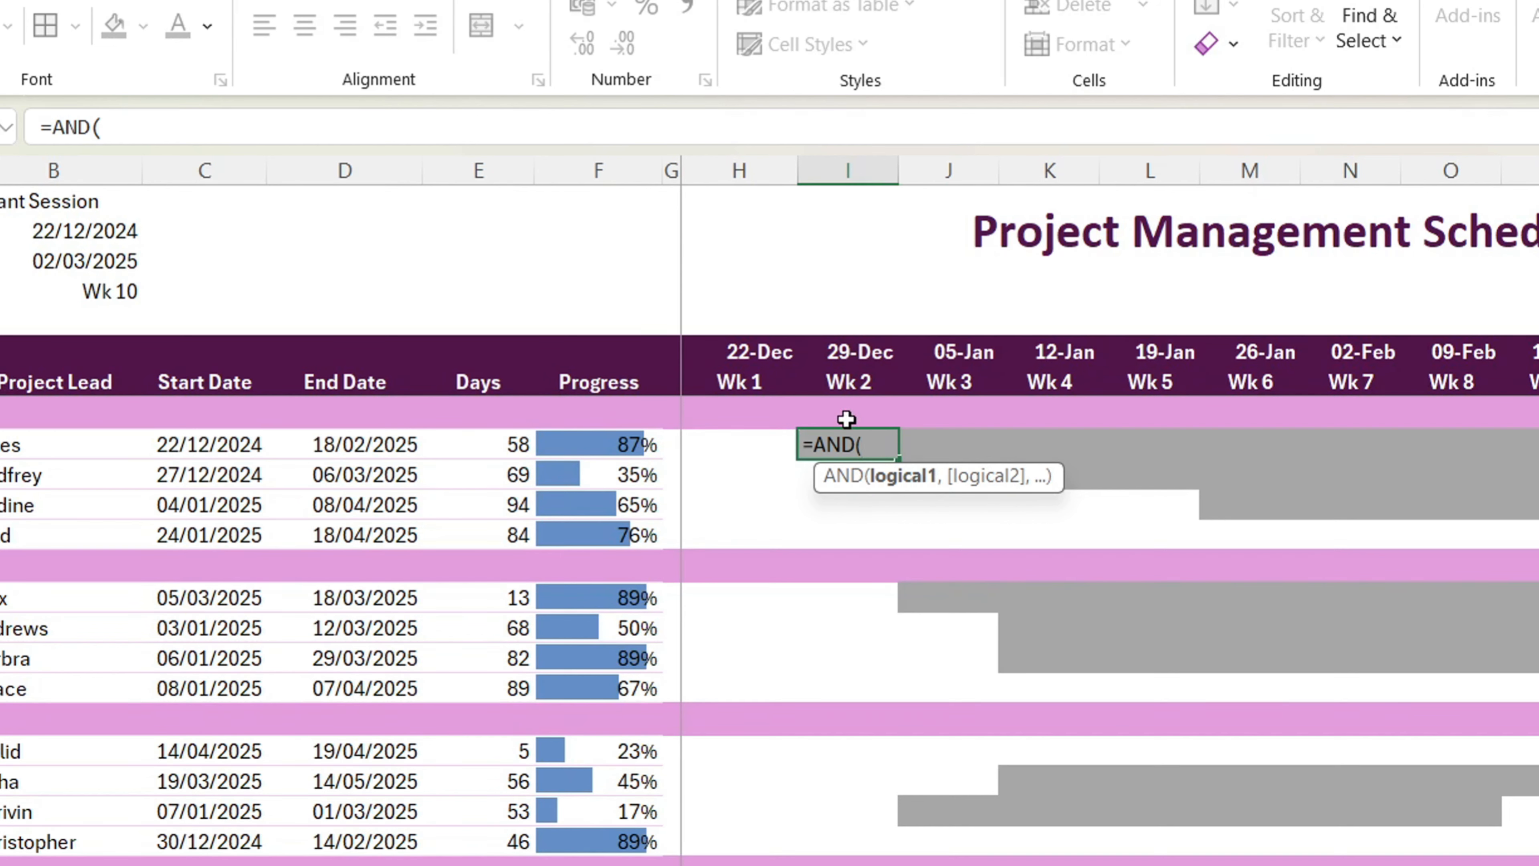
key("BackSpace")
key("BackSpace")
key("BackSpace")
key("BackSpace")
key("Escape")
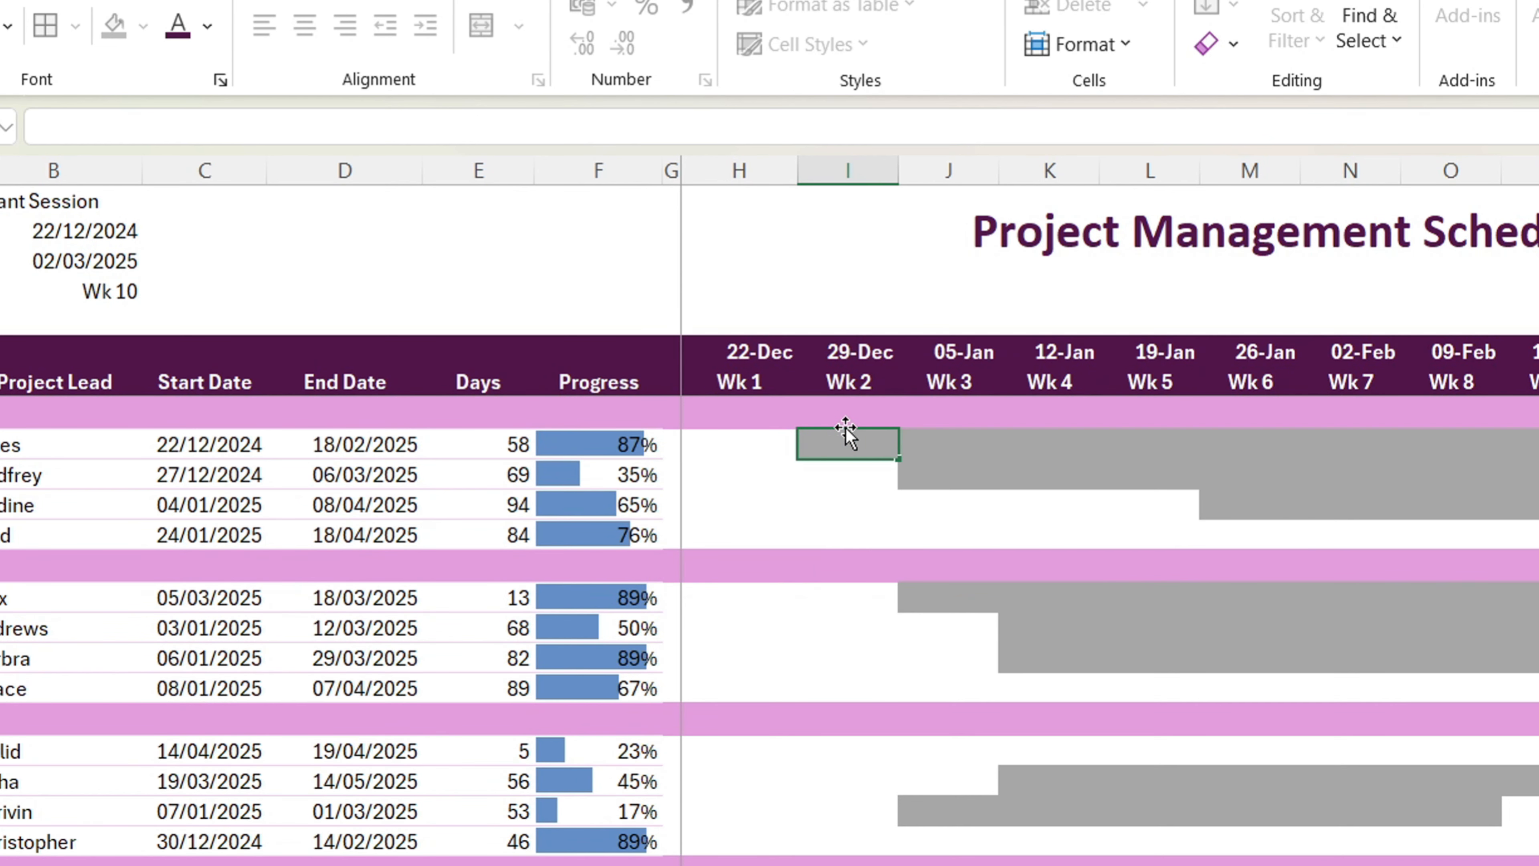
Step: Begin an AND formula in H10 whose first condition is H7>=C10, comparing the Week 1 date with Task 1's start date
left_click(763, 441)
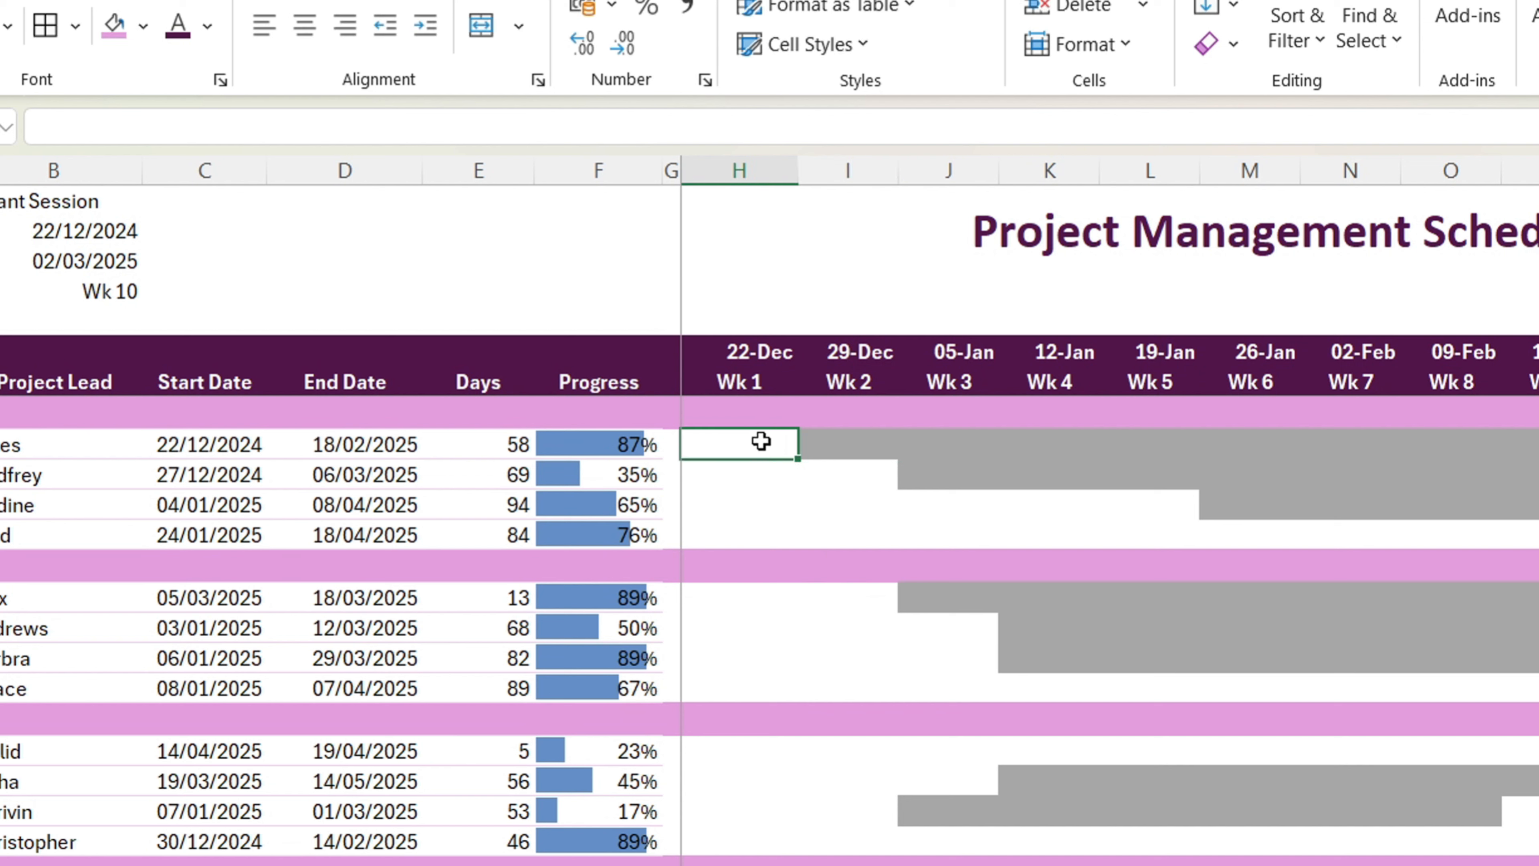
type("=A")
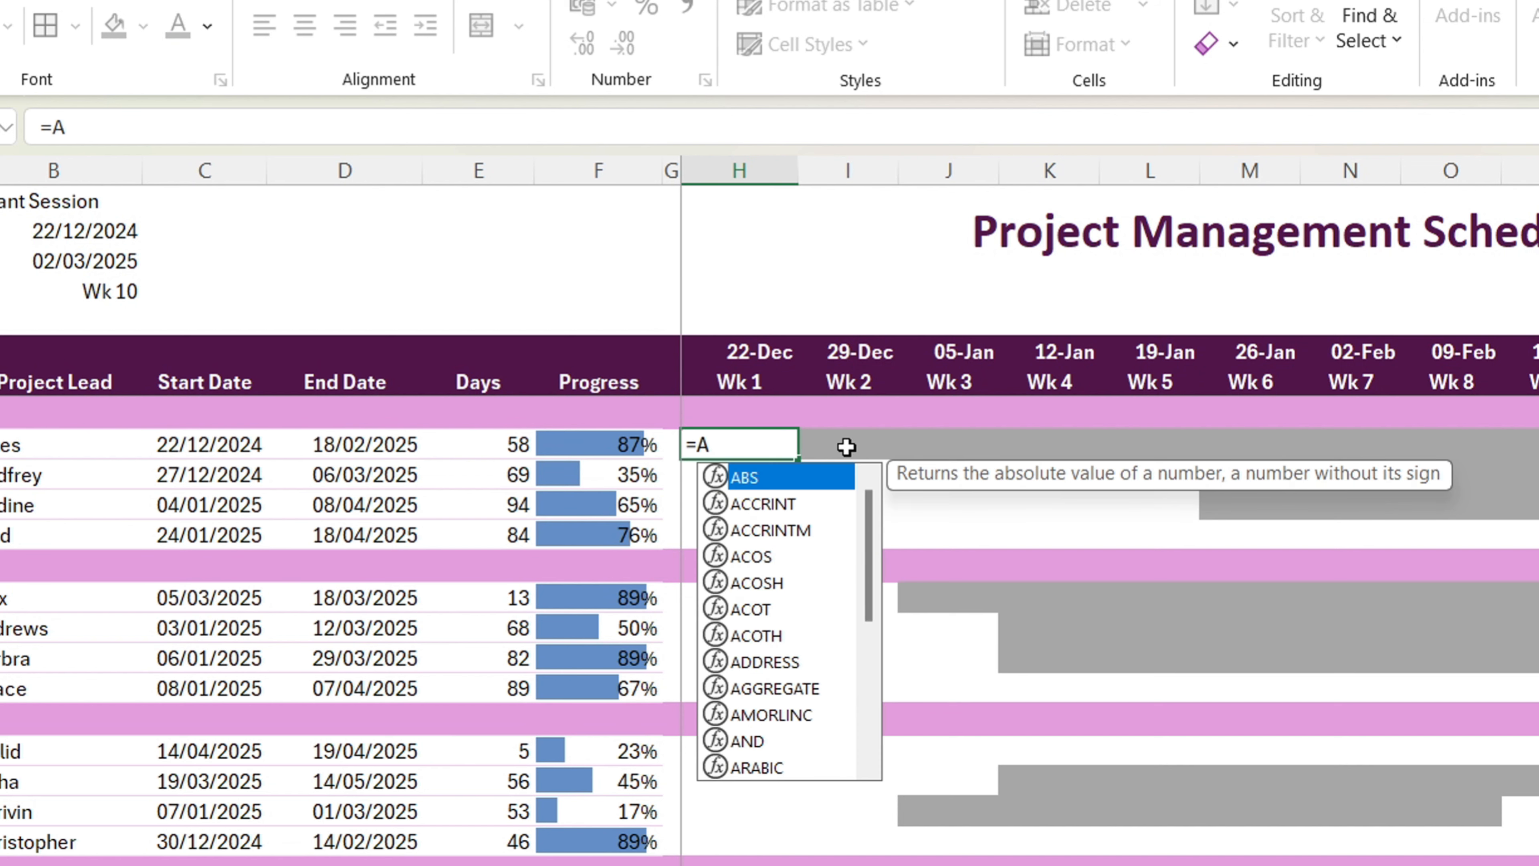
type("ND(")
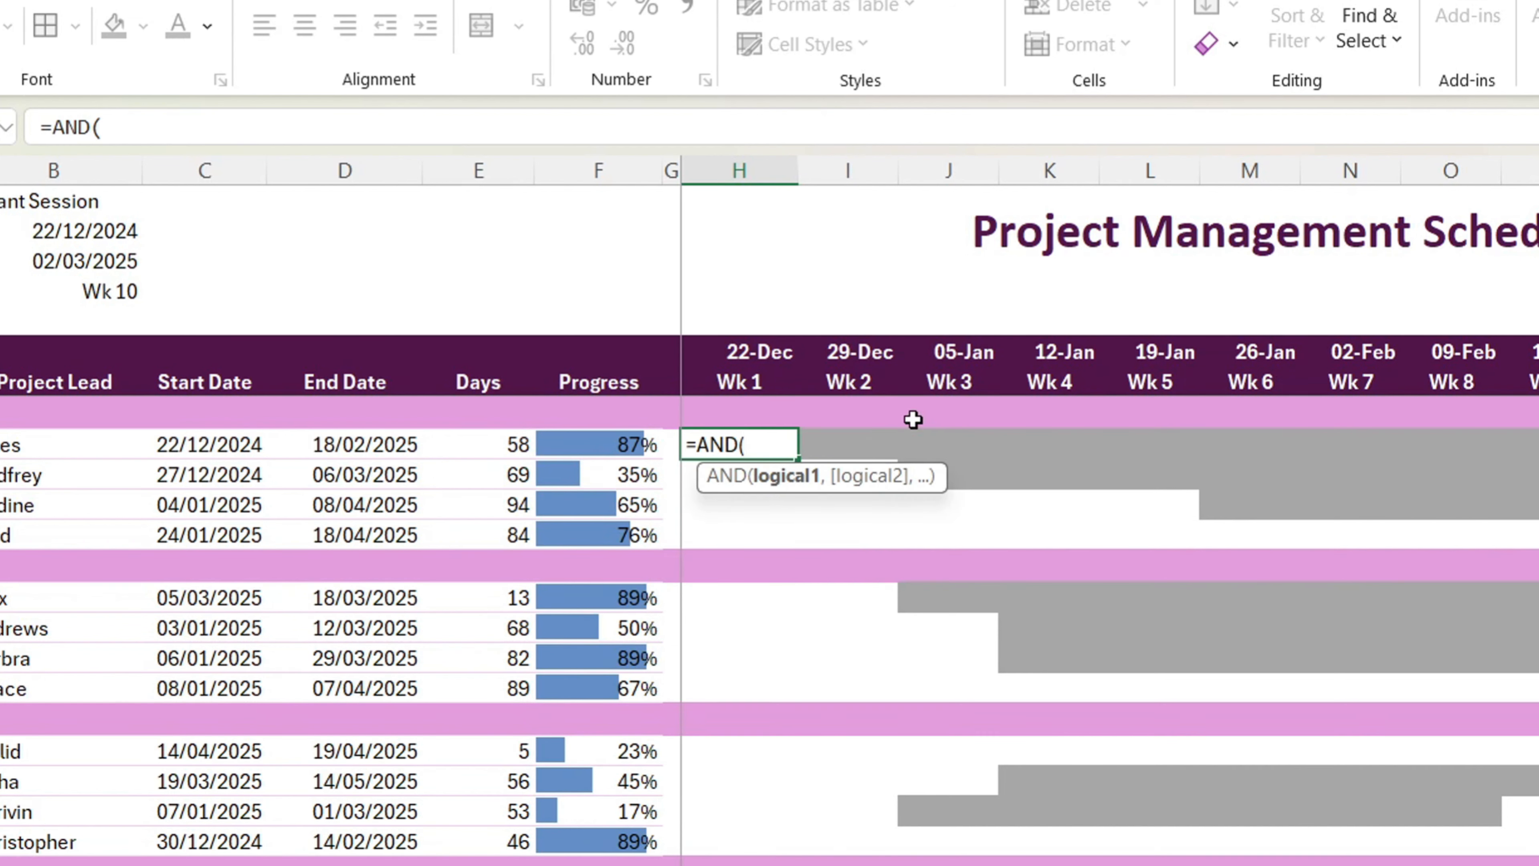
left_click(763, 352)
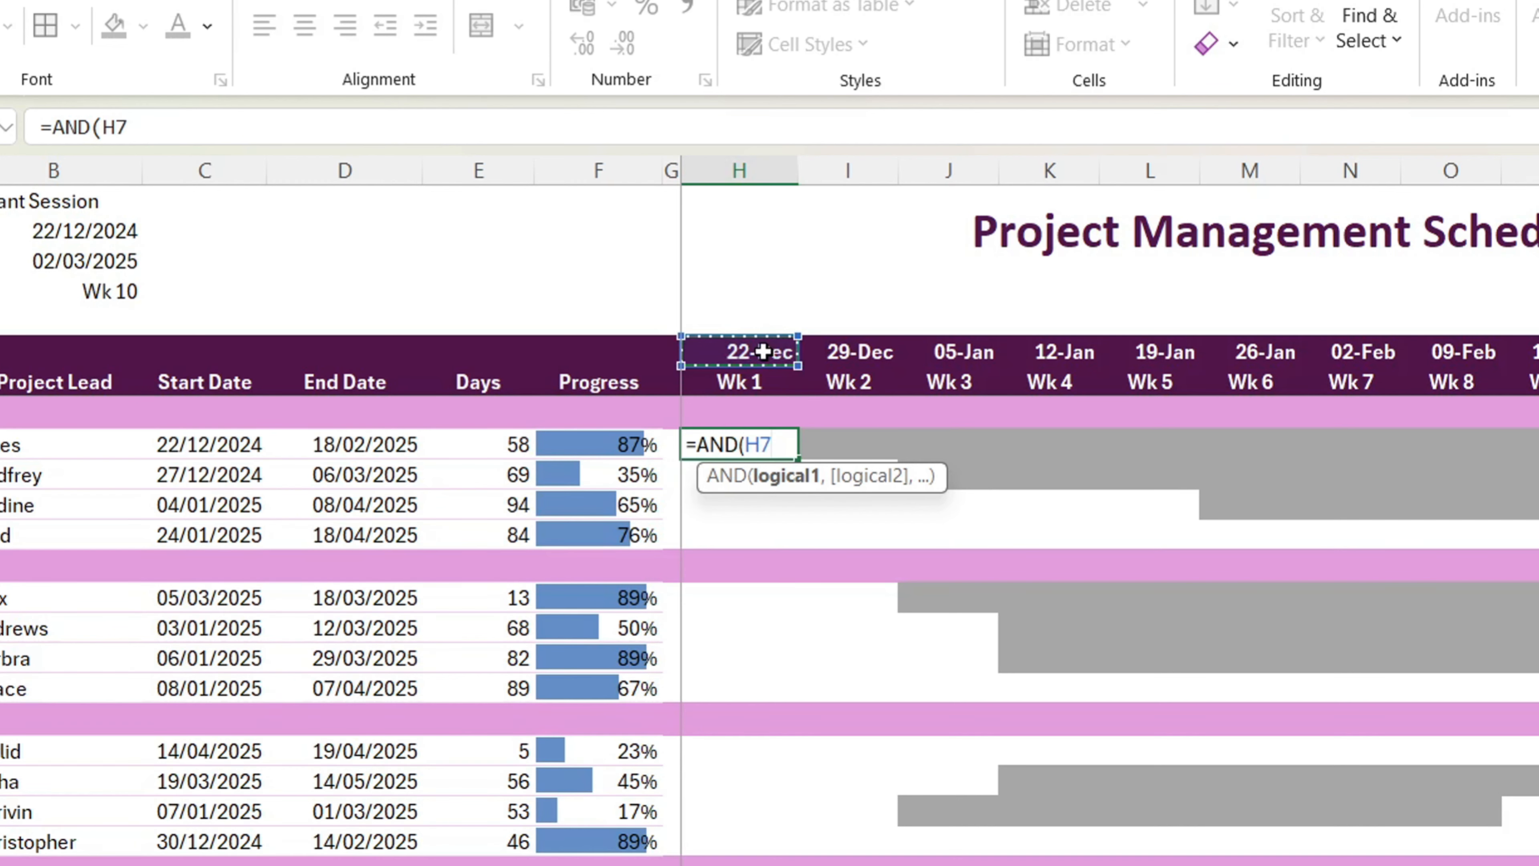
type(">+")
key("BackSpace")
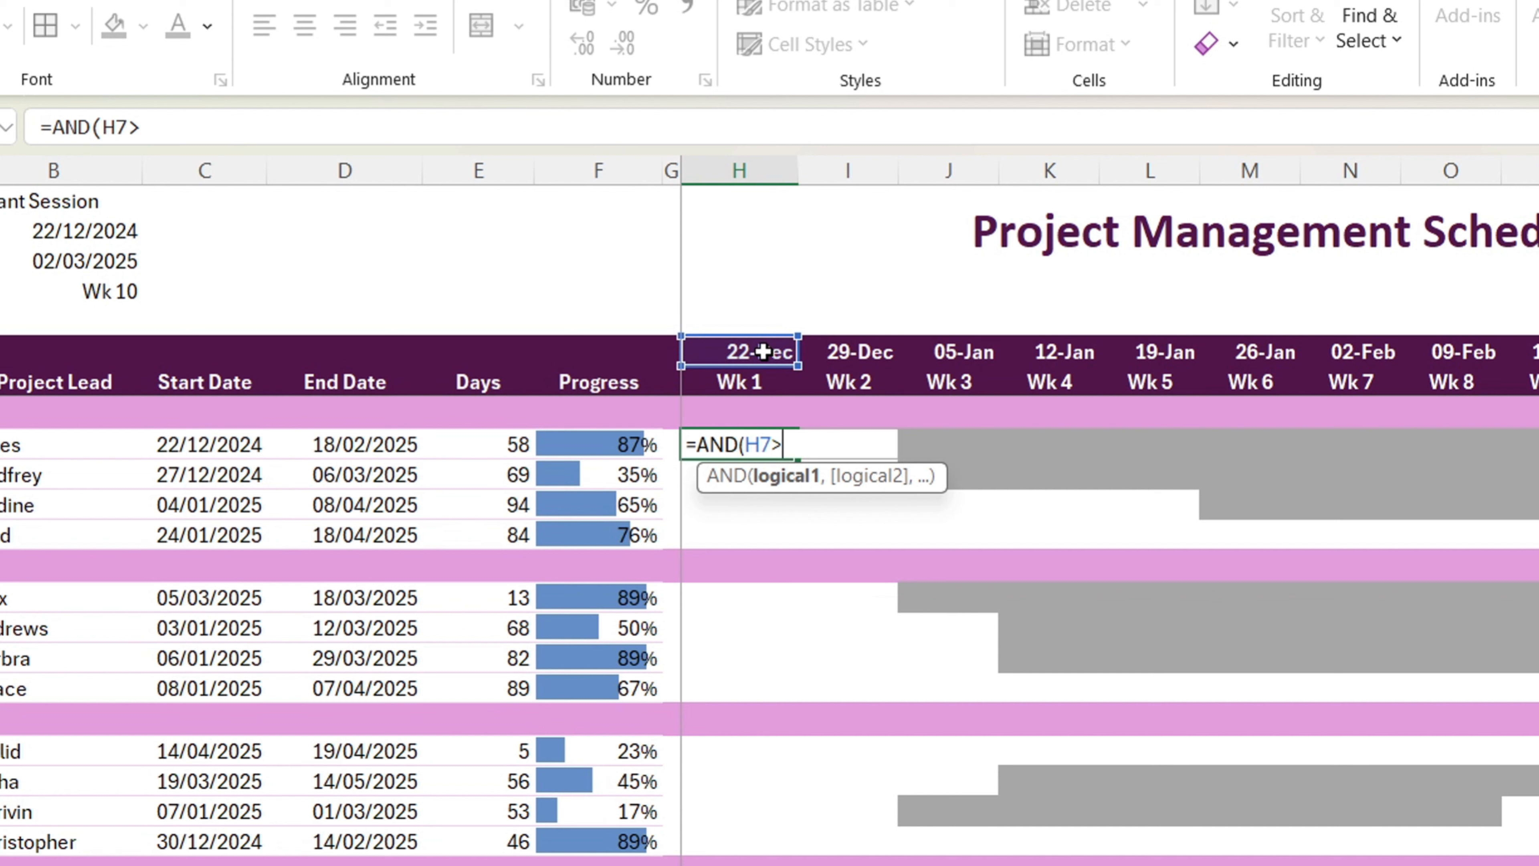
type("=")
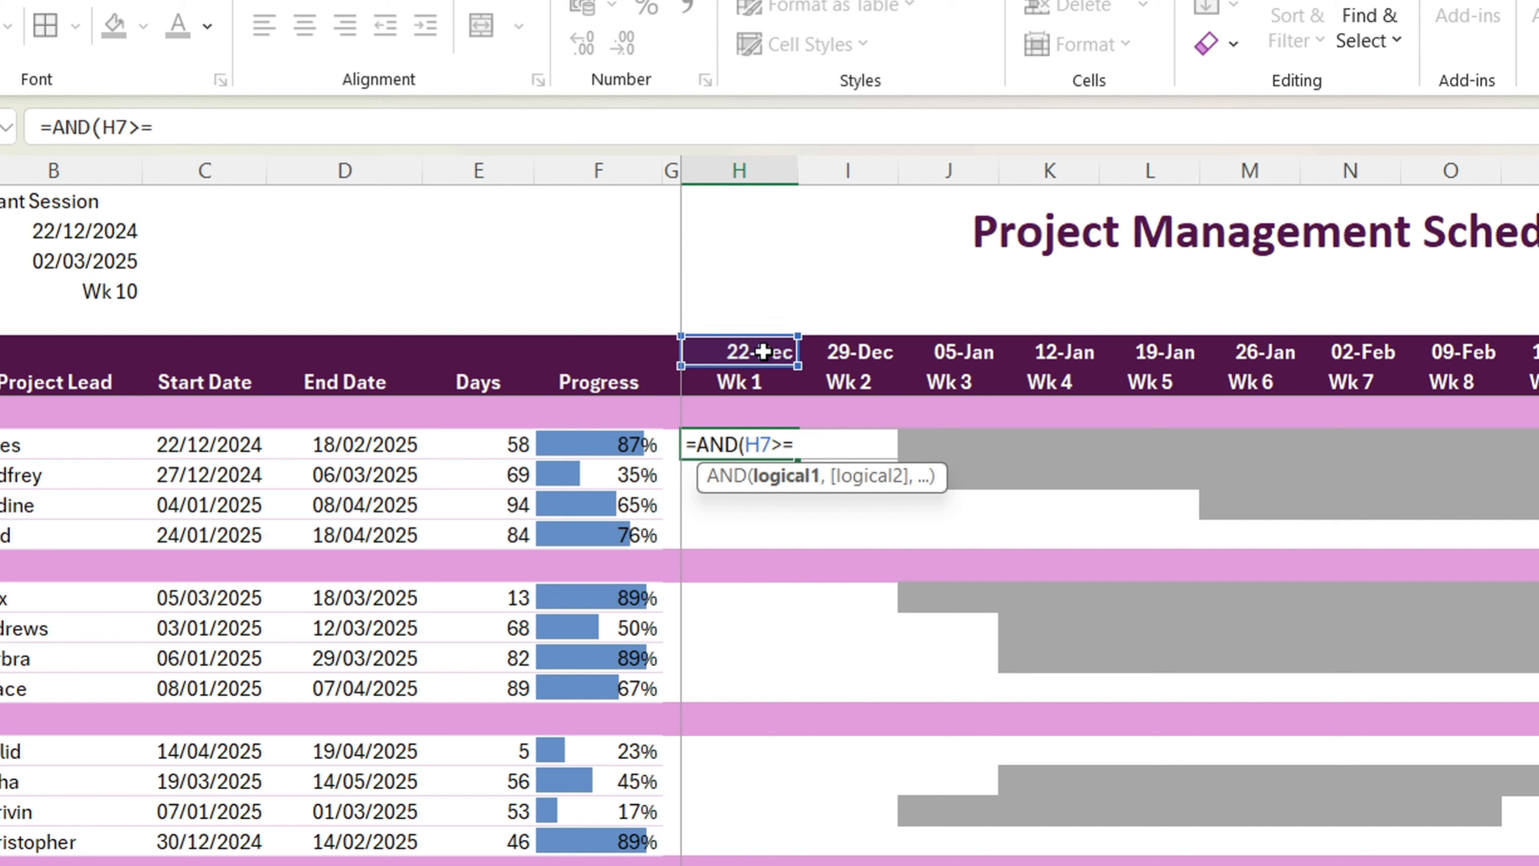
left_click(225, 445)
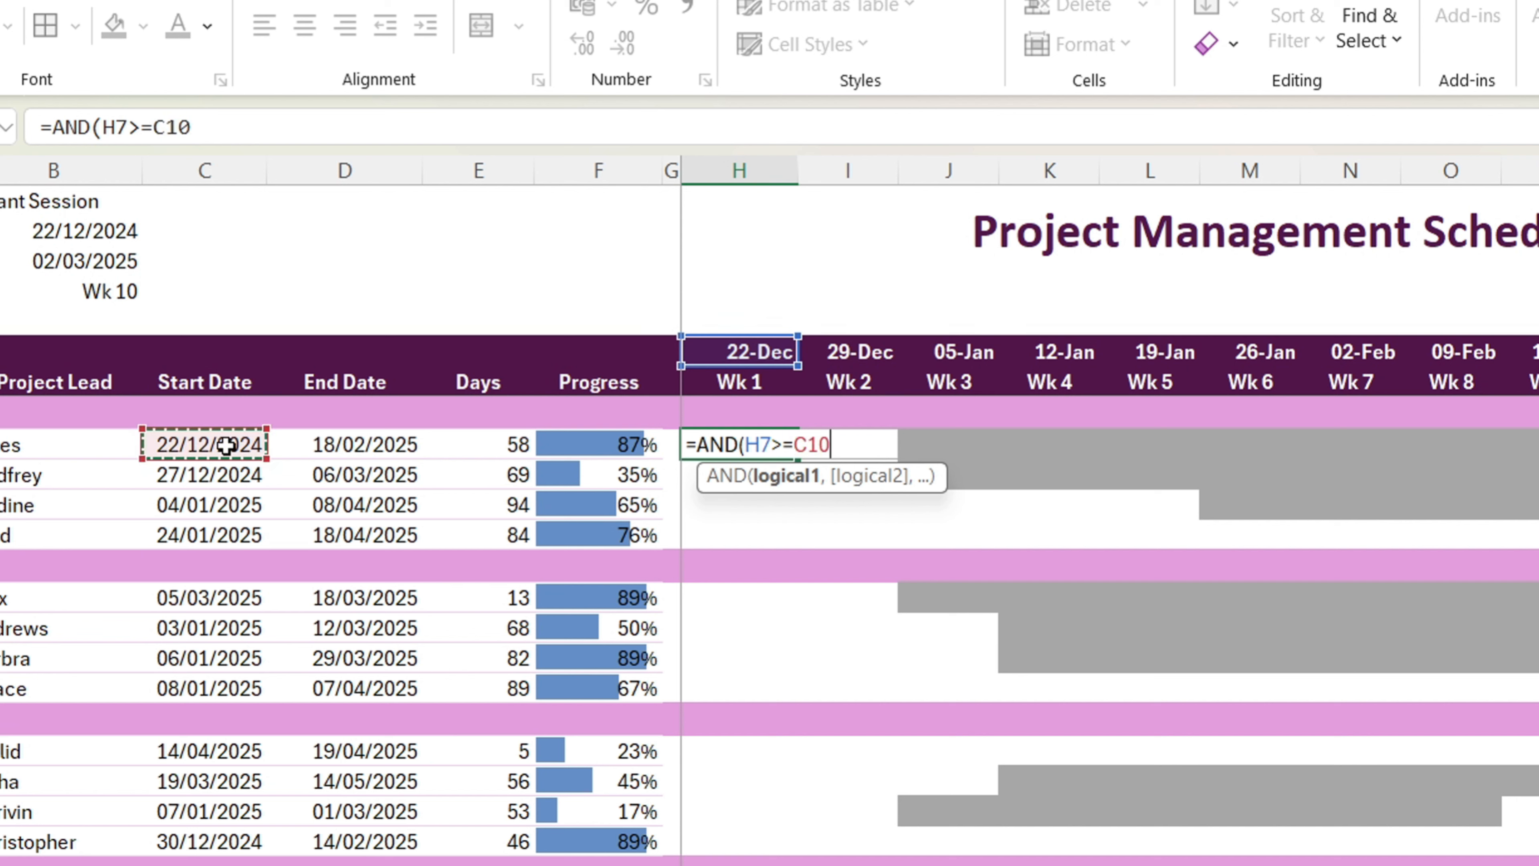
Step: Begin the second condition of H10's AND formula with H7<=
type(",")
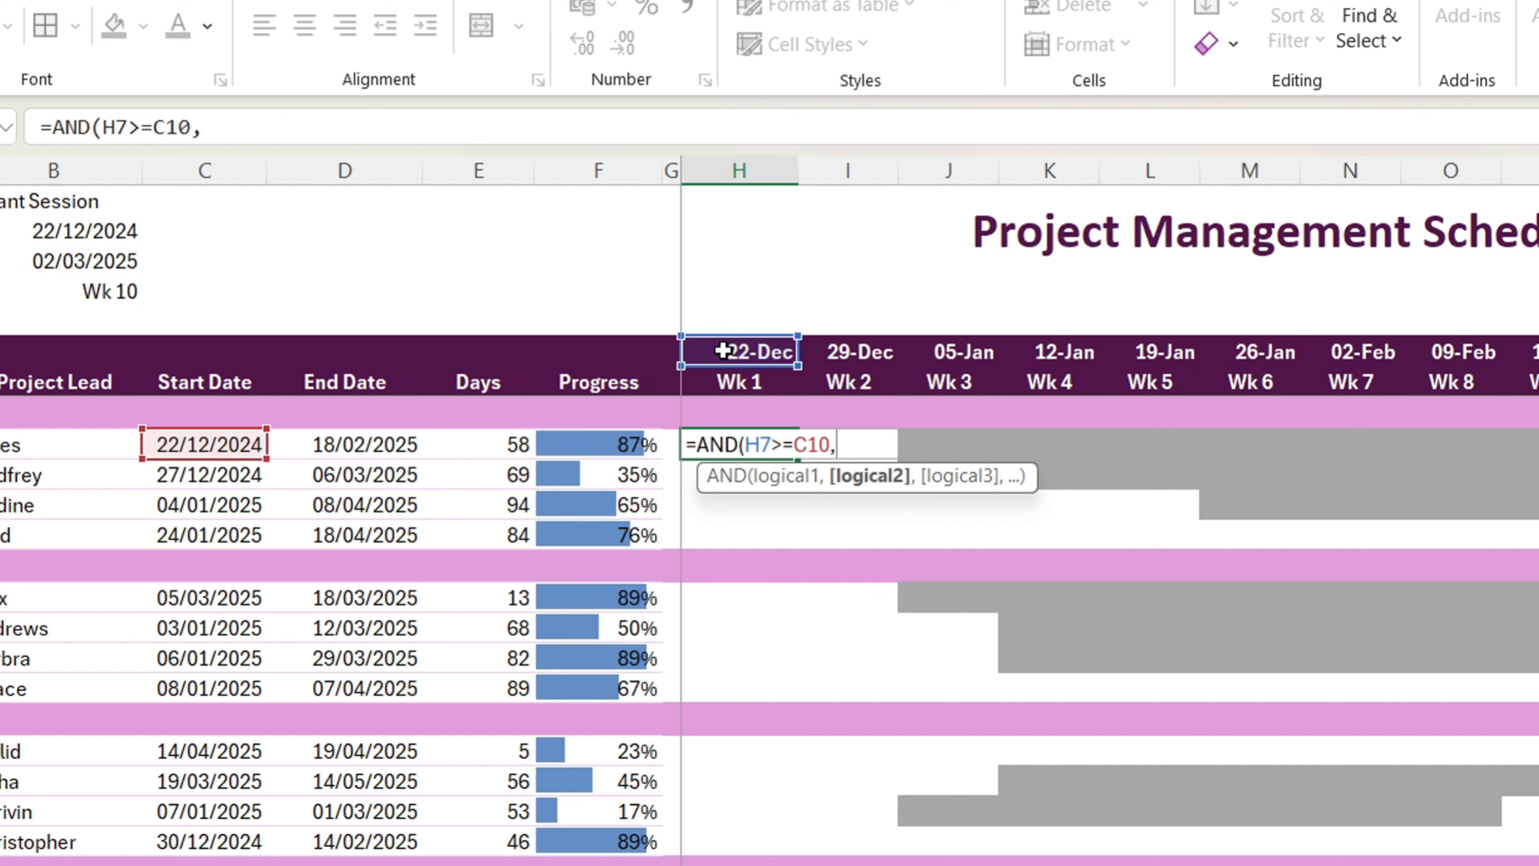
left_click(736, 350)
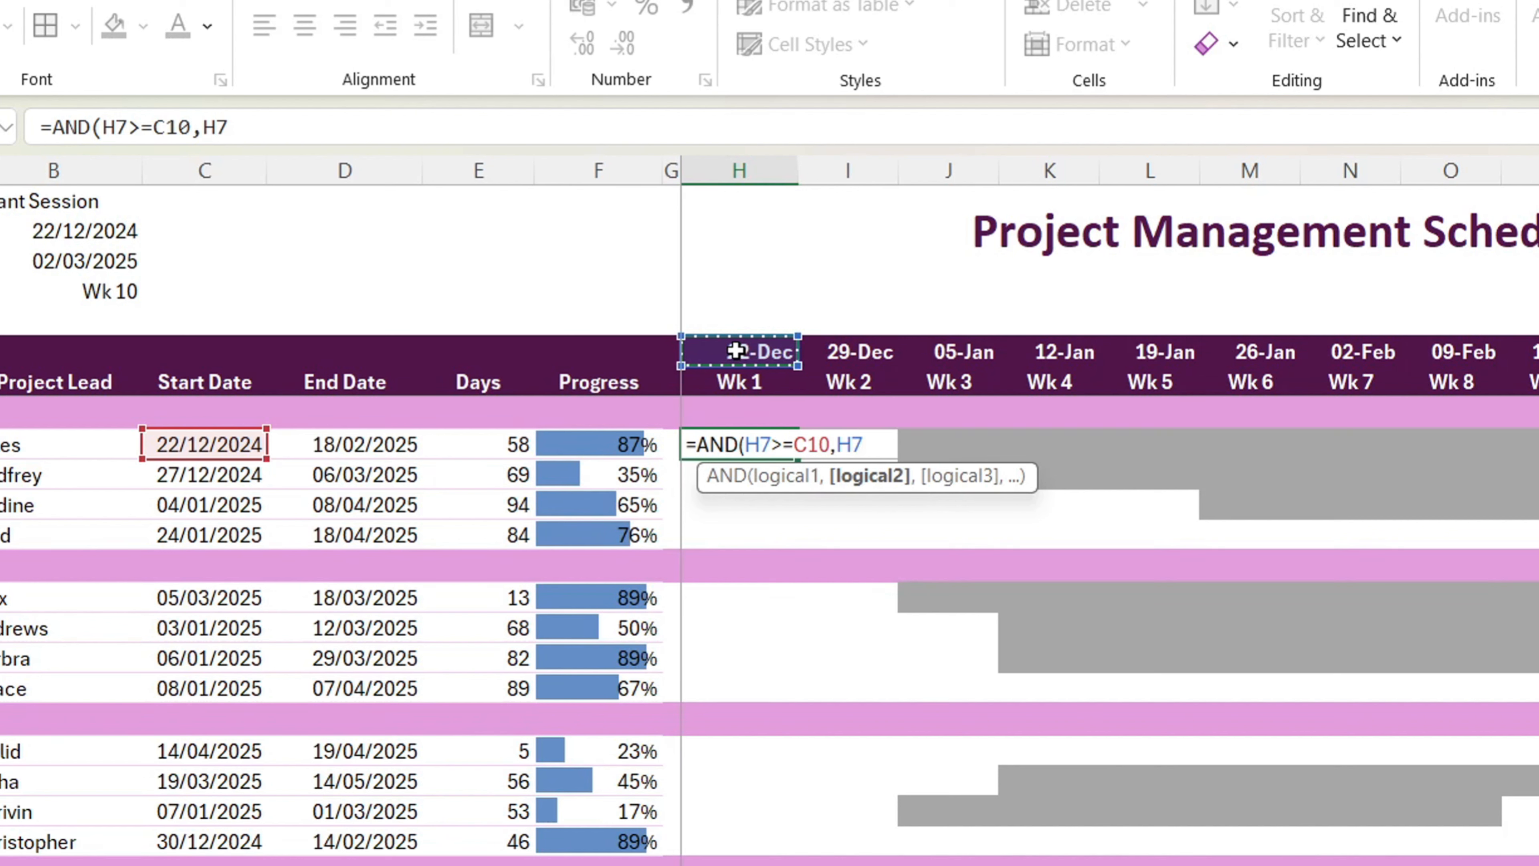
type("<=")
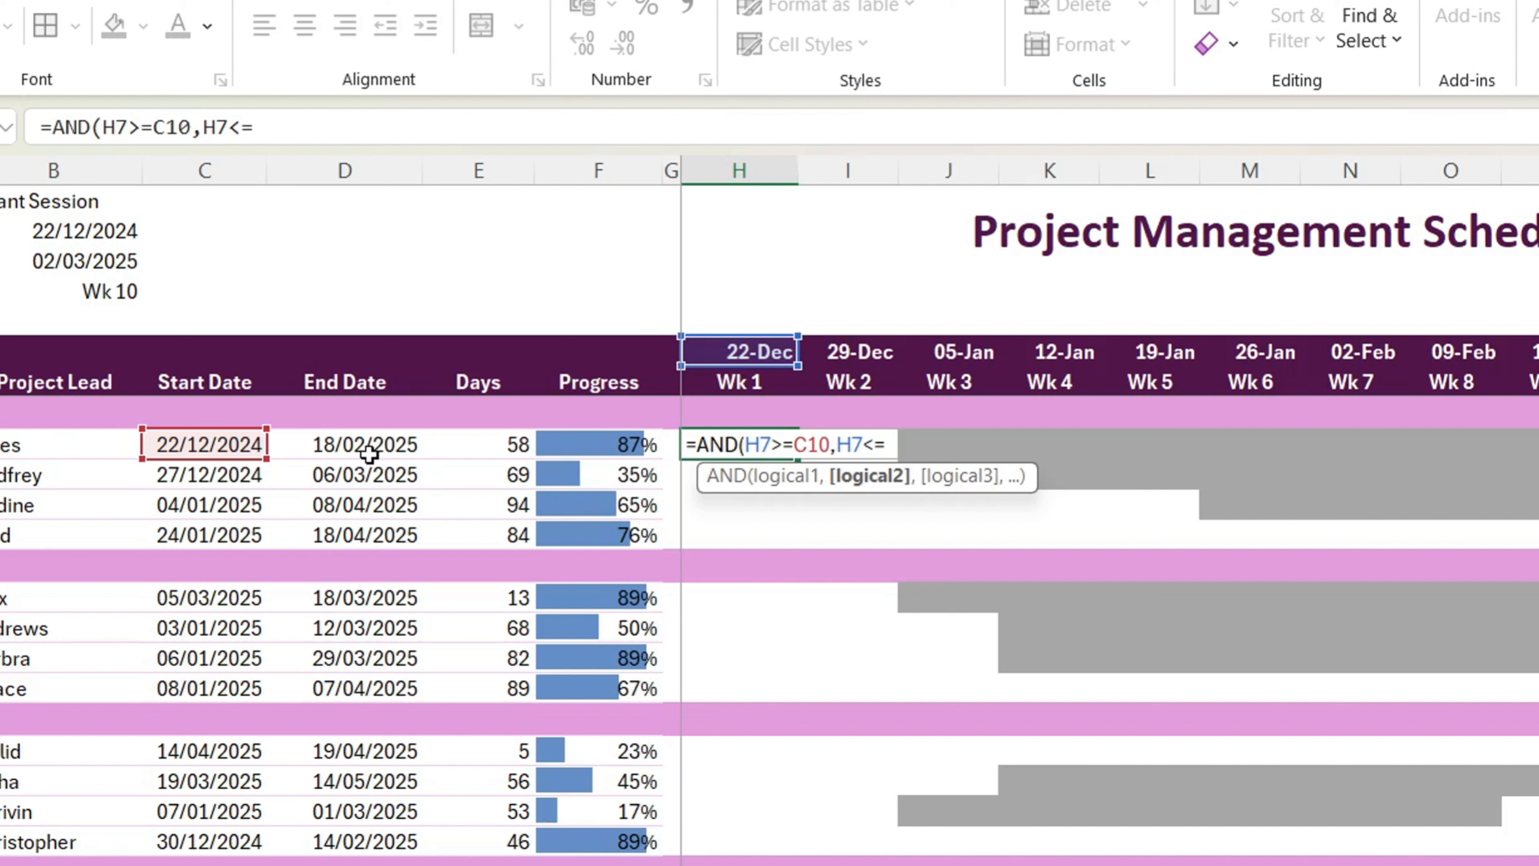
Step: Complete H10's AND formula with the end of the second condition, C10+E10*F10, giving =AND(H7>=C10,H7<=C10+E10*F10)
left_click(217, 448)
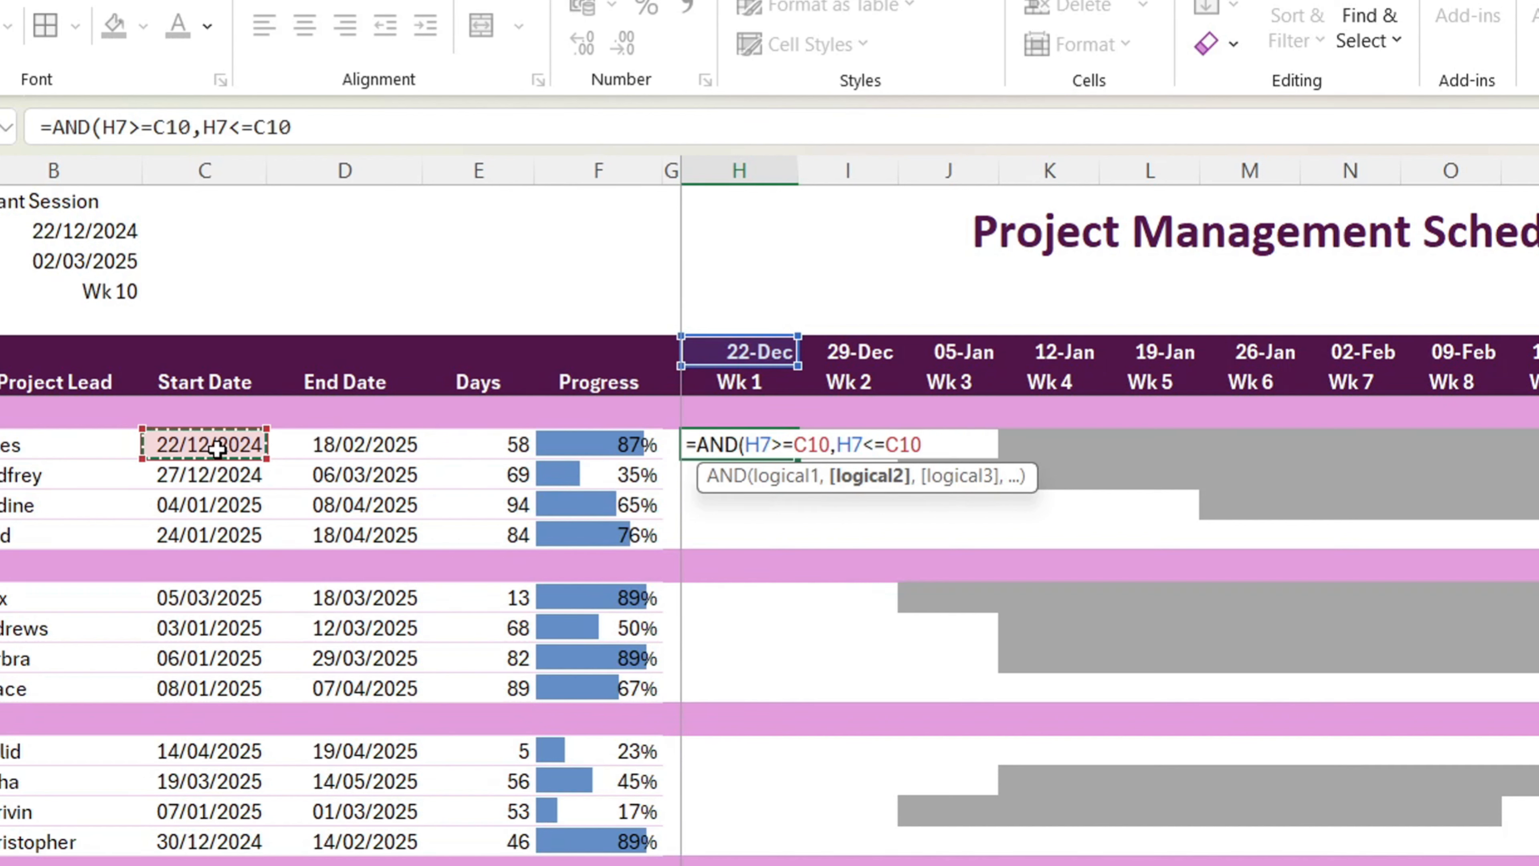
type("+")
left_click(512, 449)
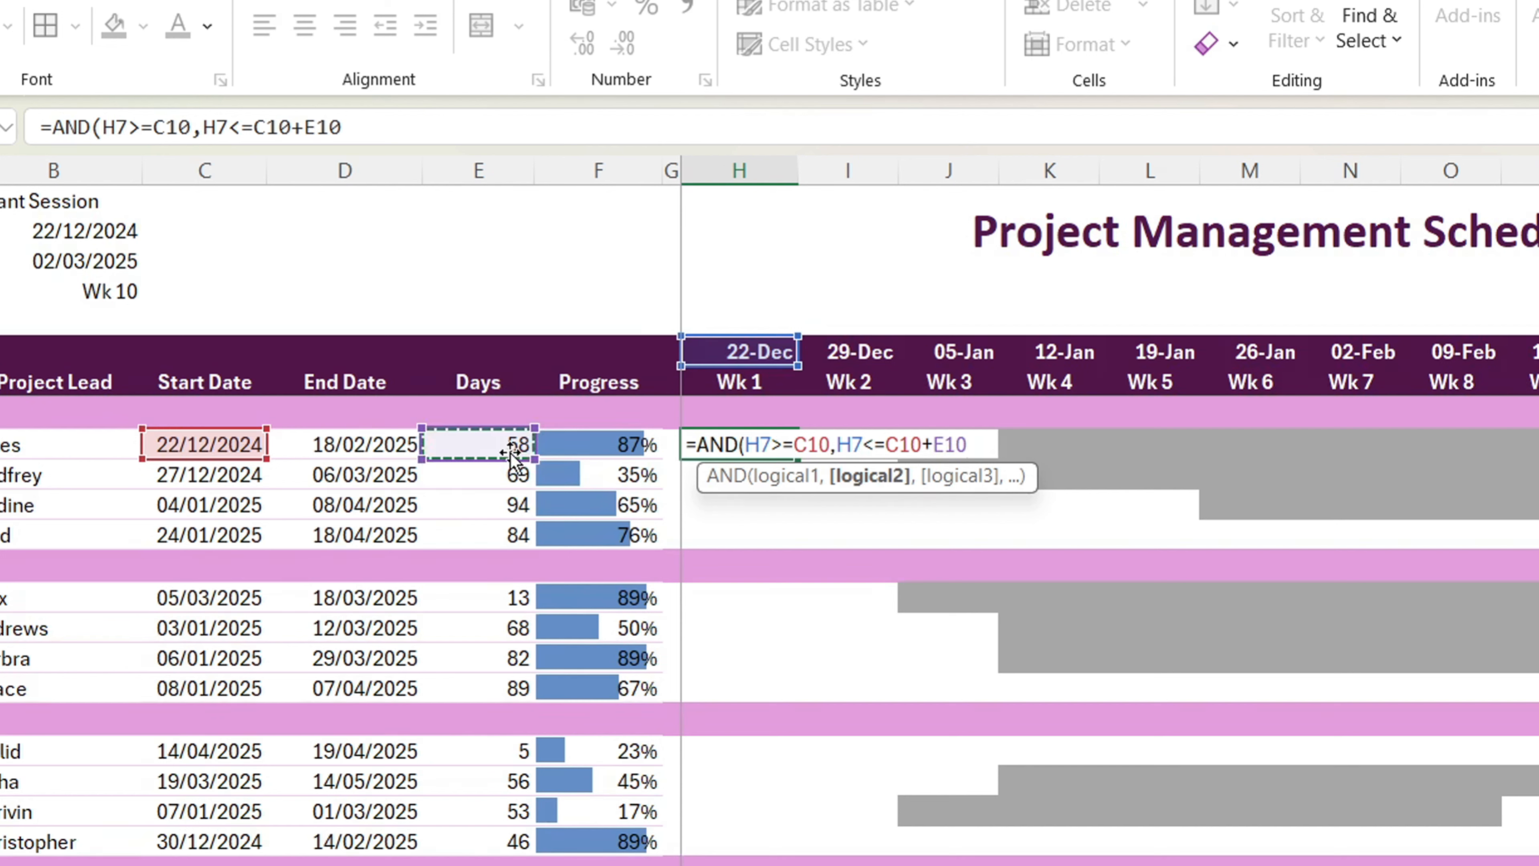
type("*")
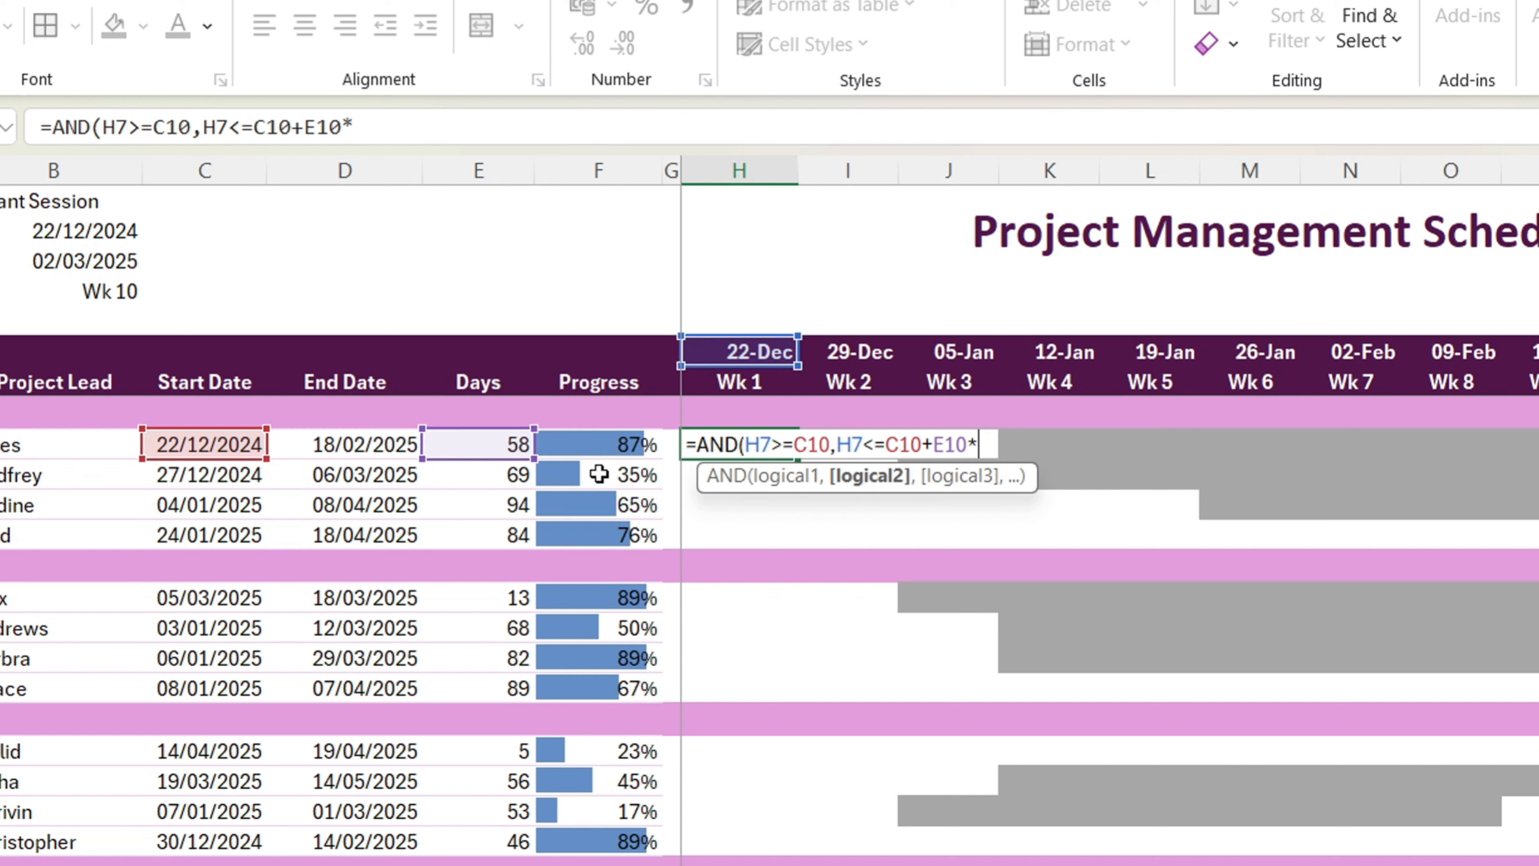
left_click(634, 449)
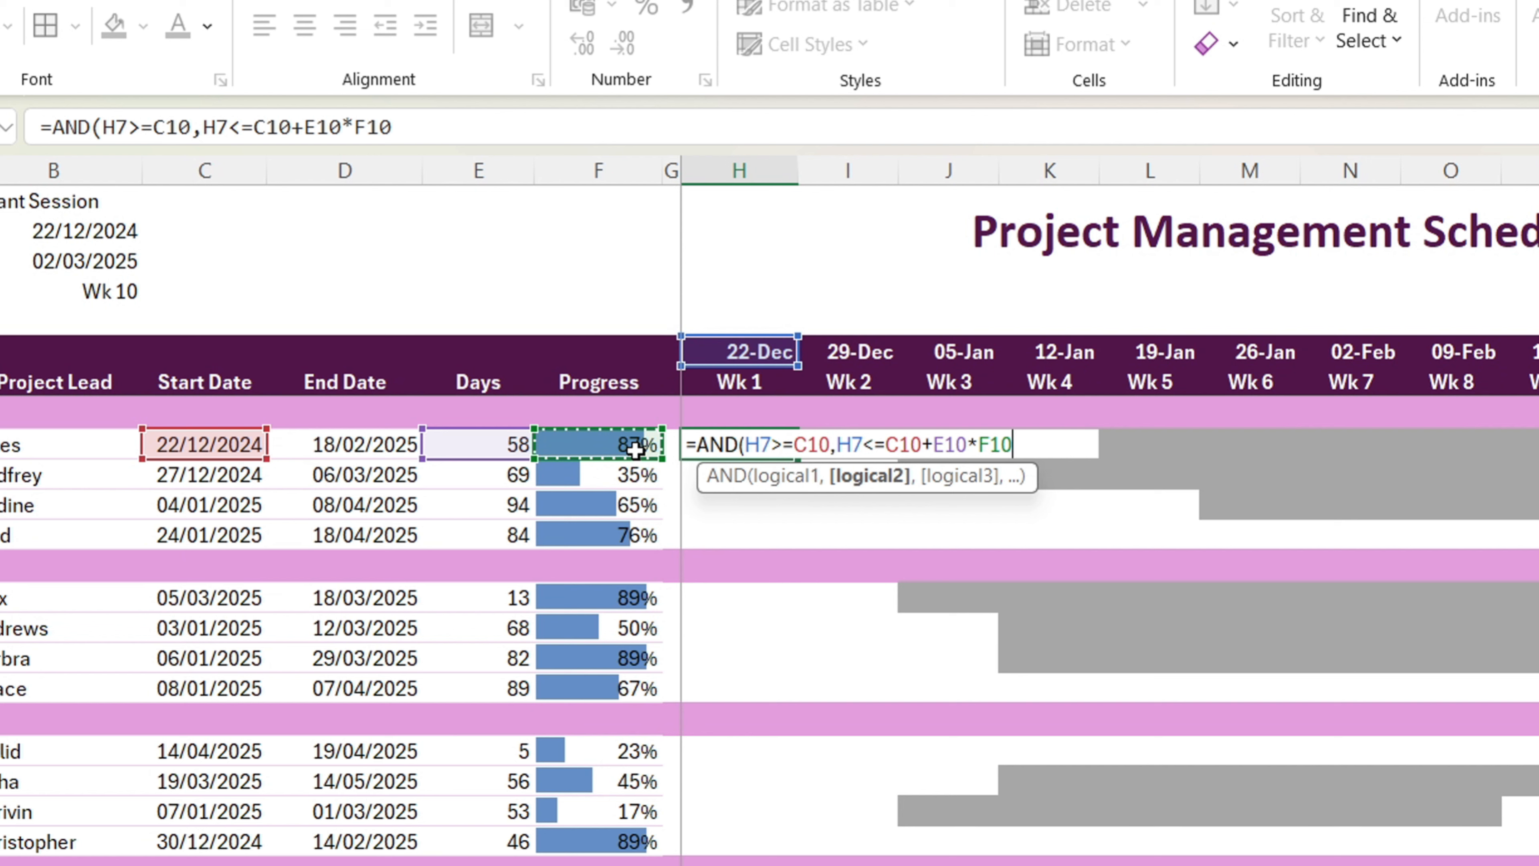
type(")")
key("Return")
Step: Lock the row of both H7 references in H10's AND formula so they read H$7
left_click(777, 444)
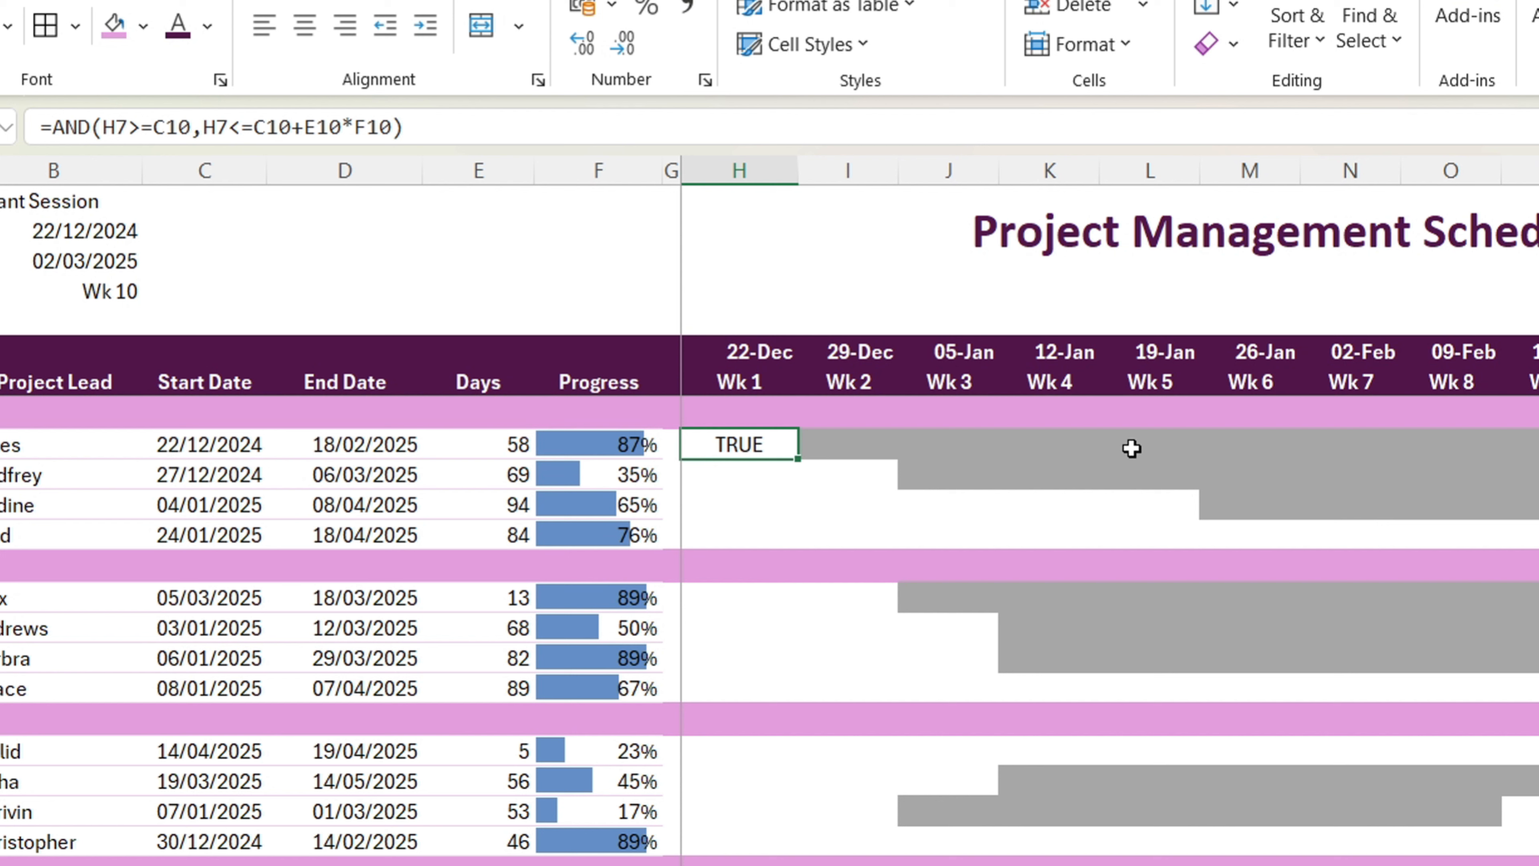
double_click(742, 443)
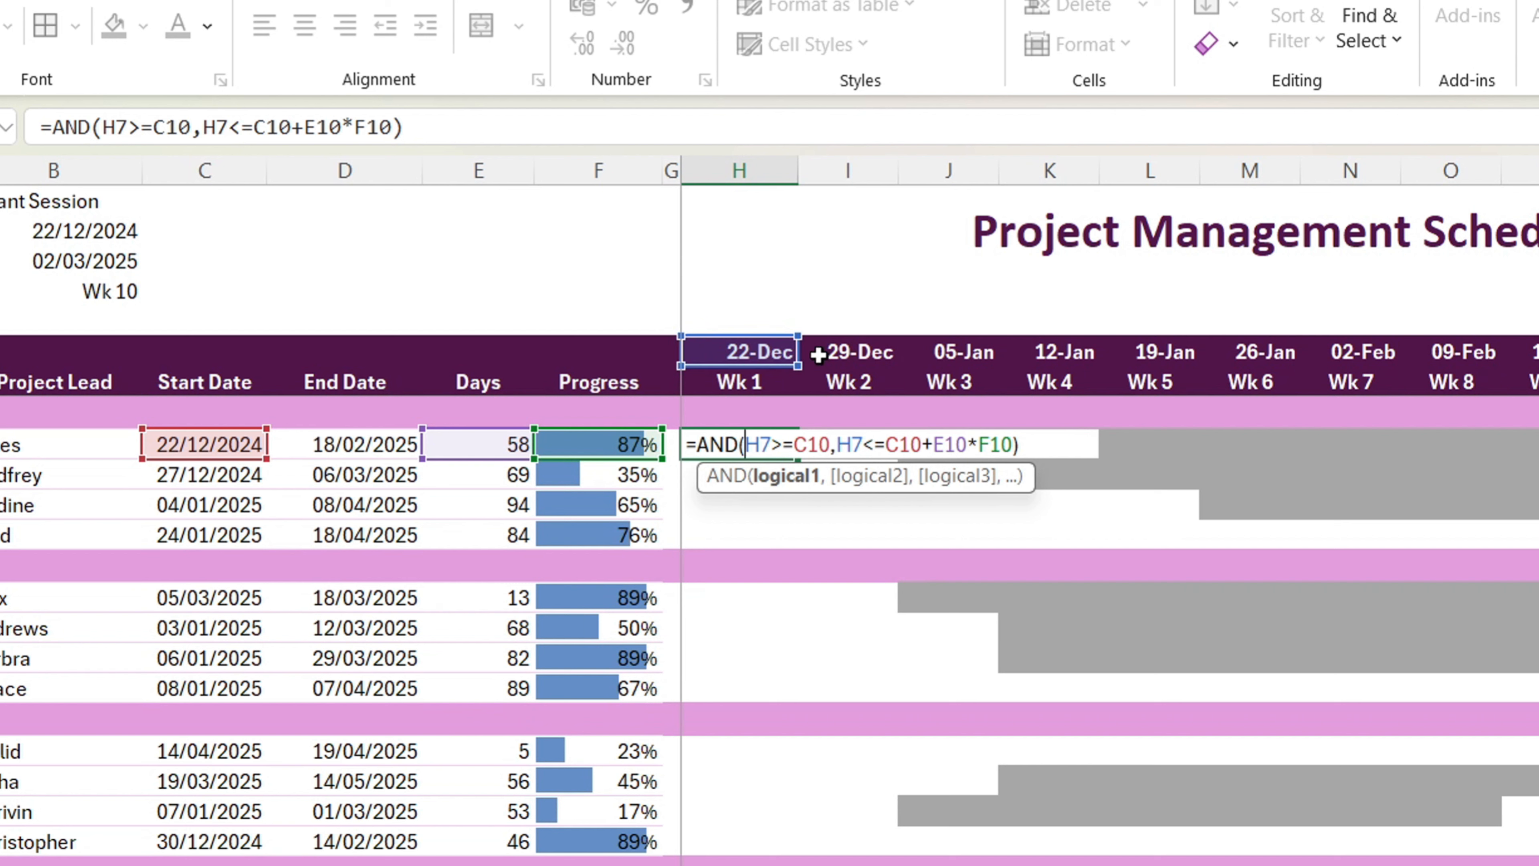
left_click(745, 444)
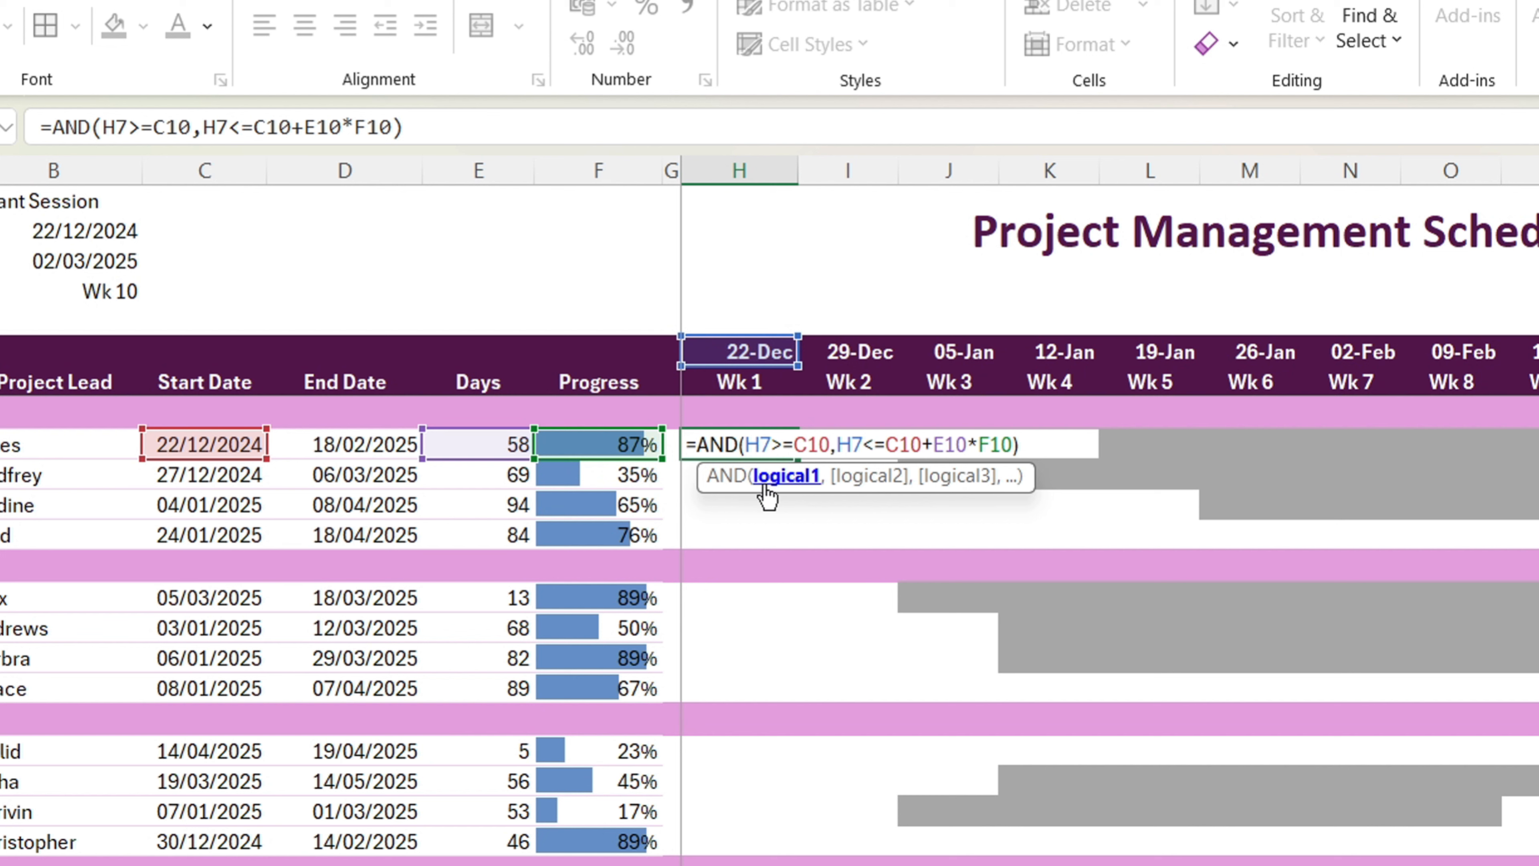
type("$")
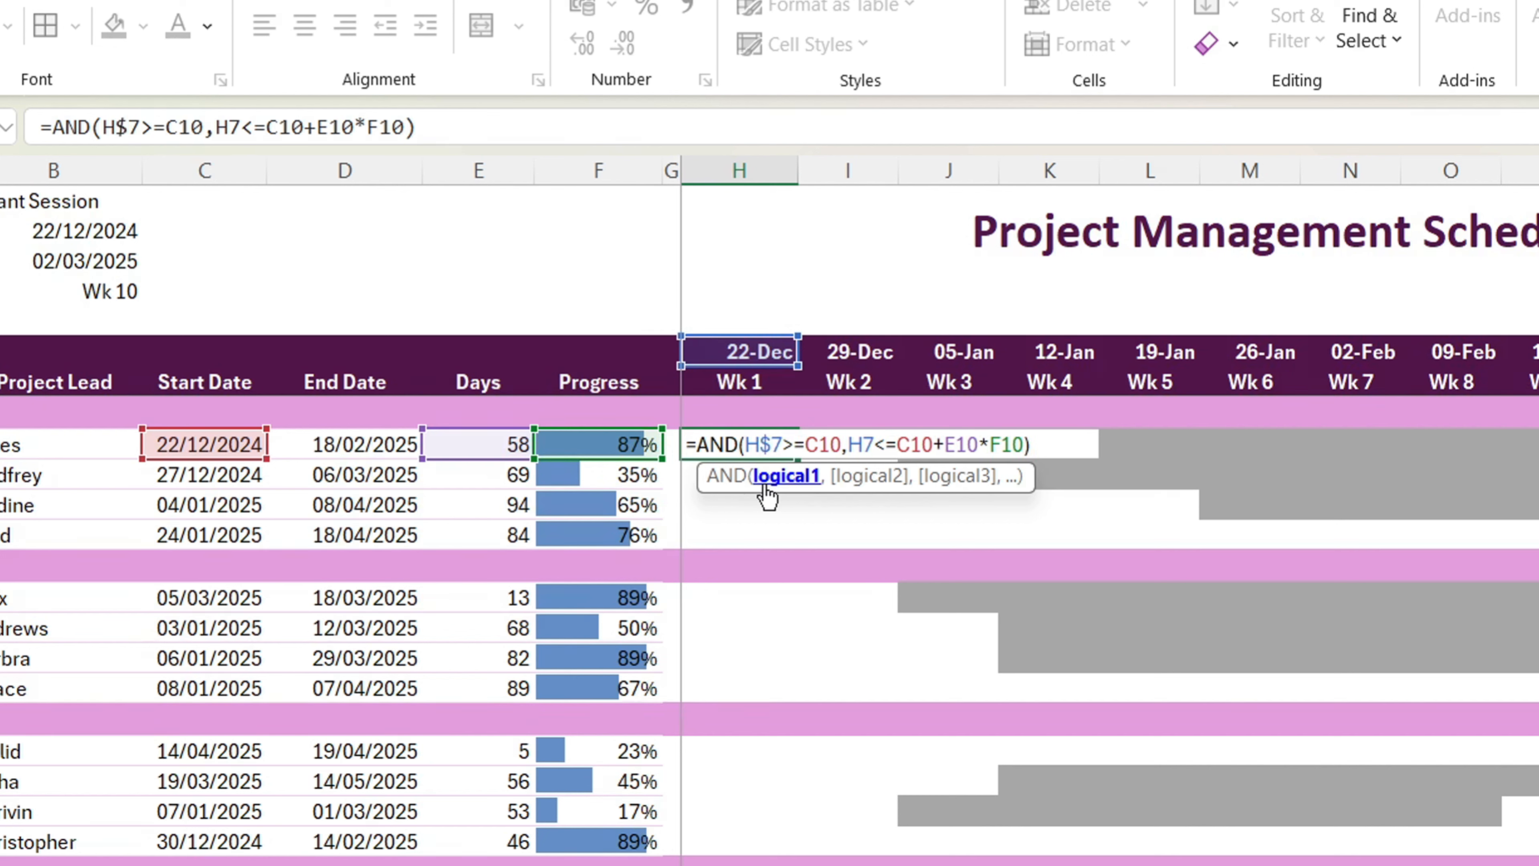
left_click(864, 444)
type("$")
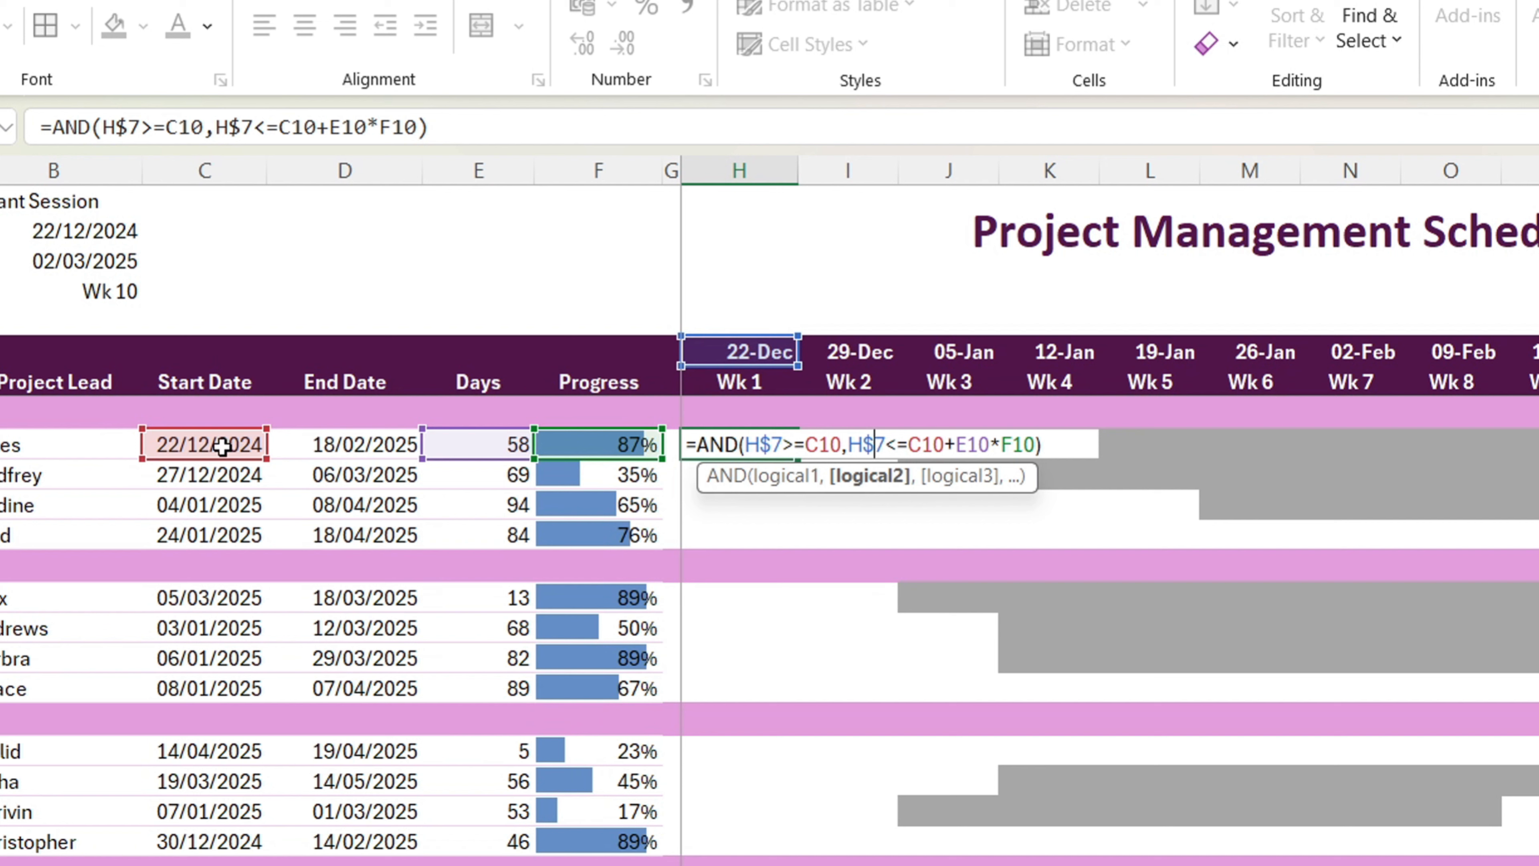
Step: Lock the columns of the start date, days and progress references in H10's formula as $C10, $E10 and $F10
left_click(807, 448)
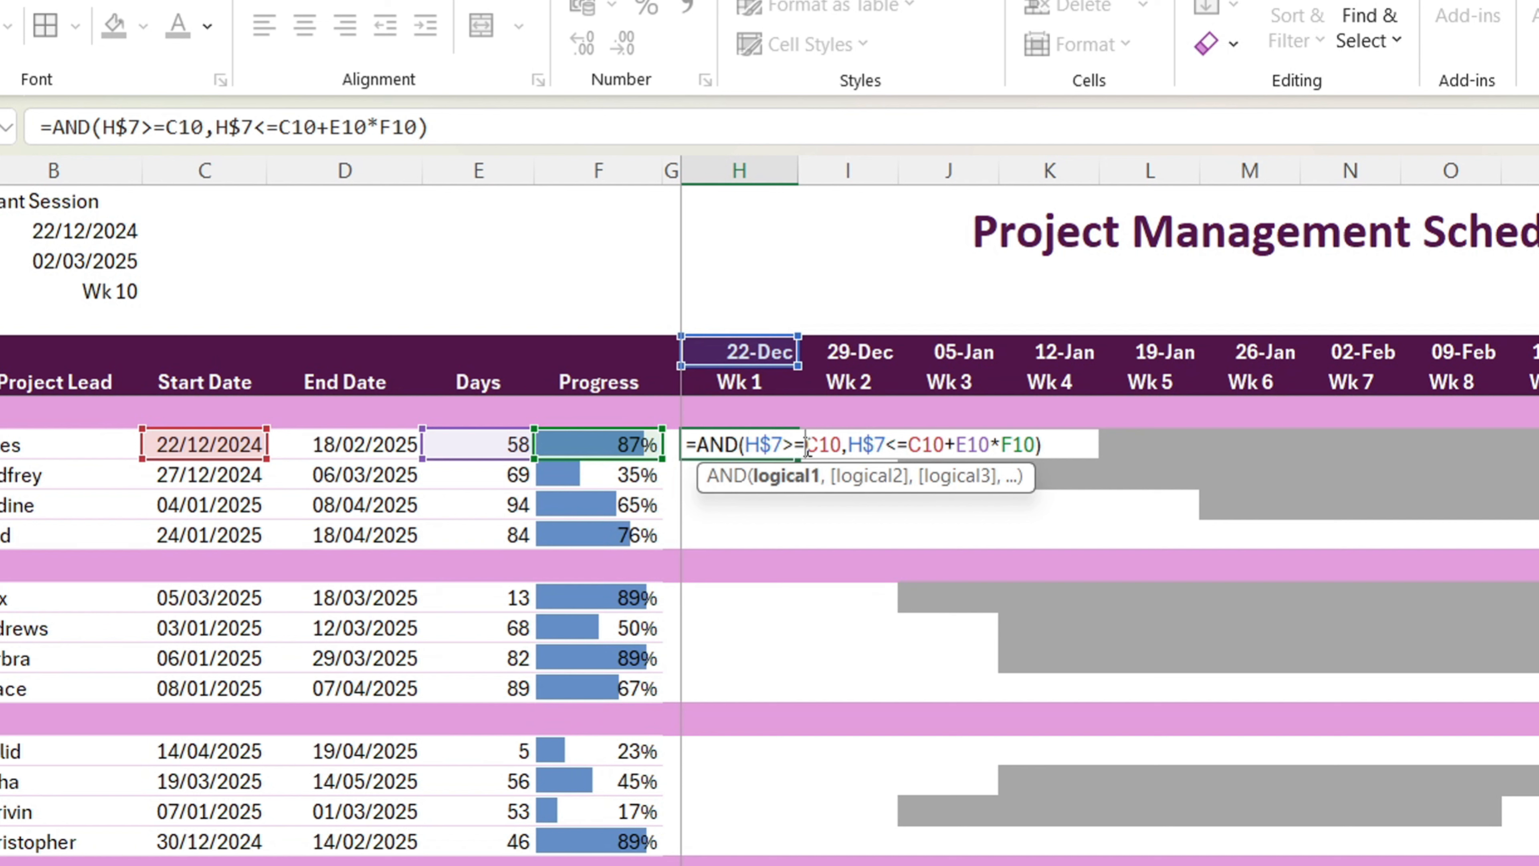
type("$")
left_click(924, 446)
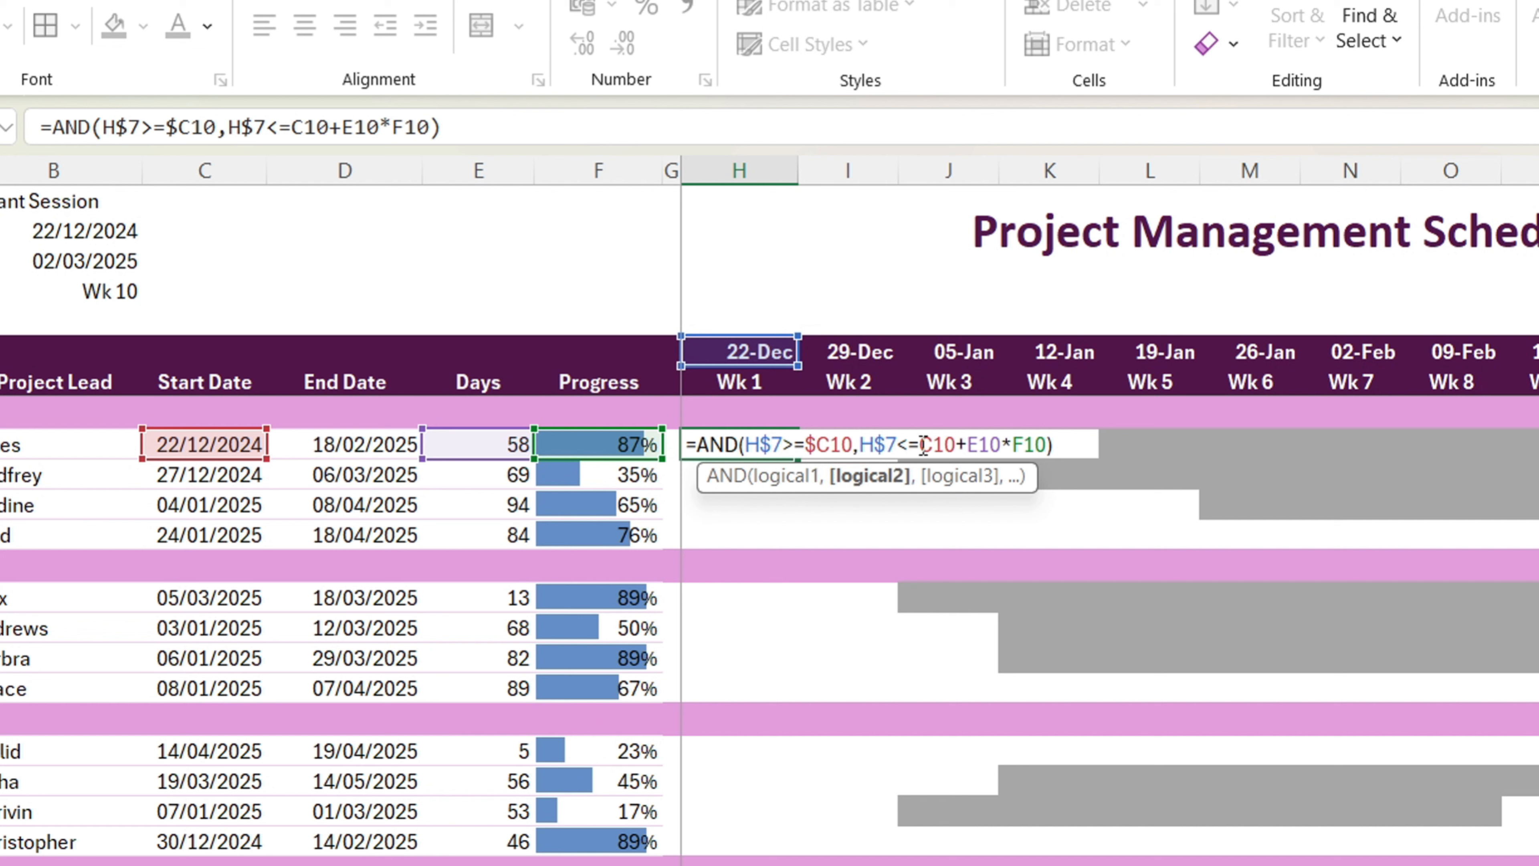
type("$")
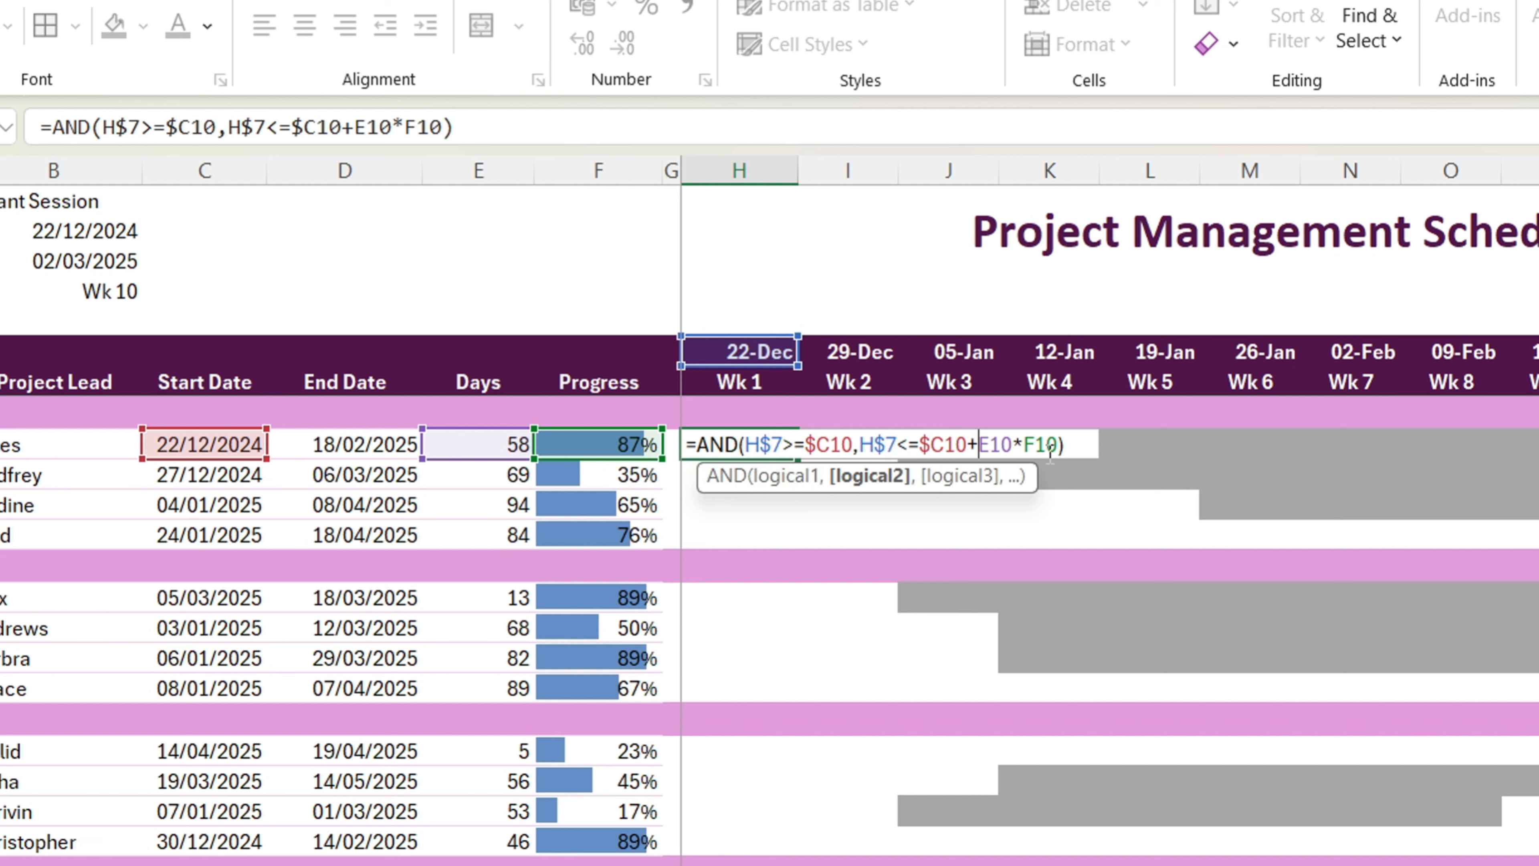
type("$")
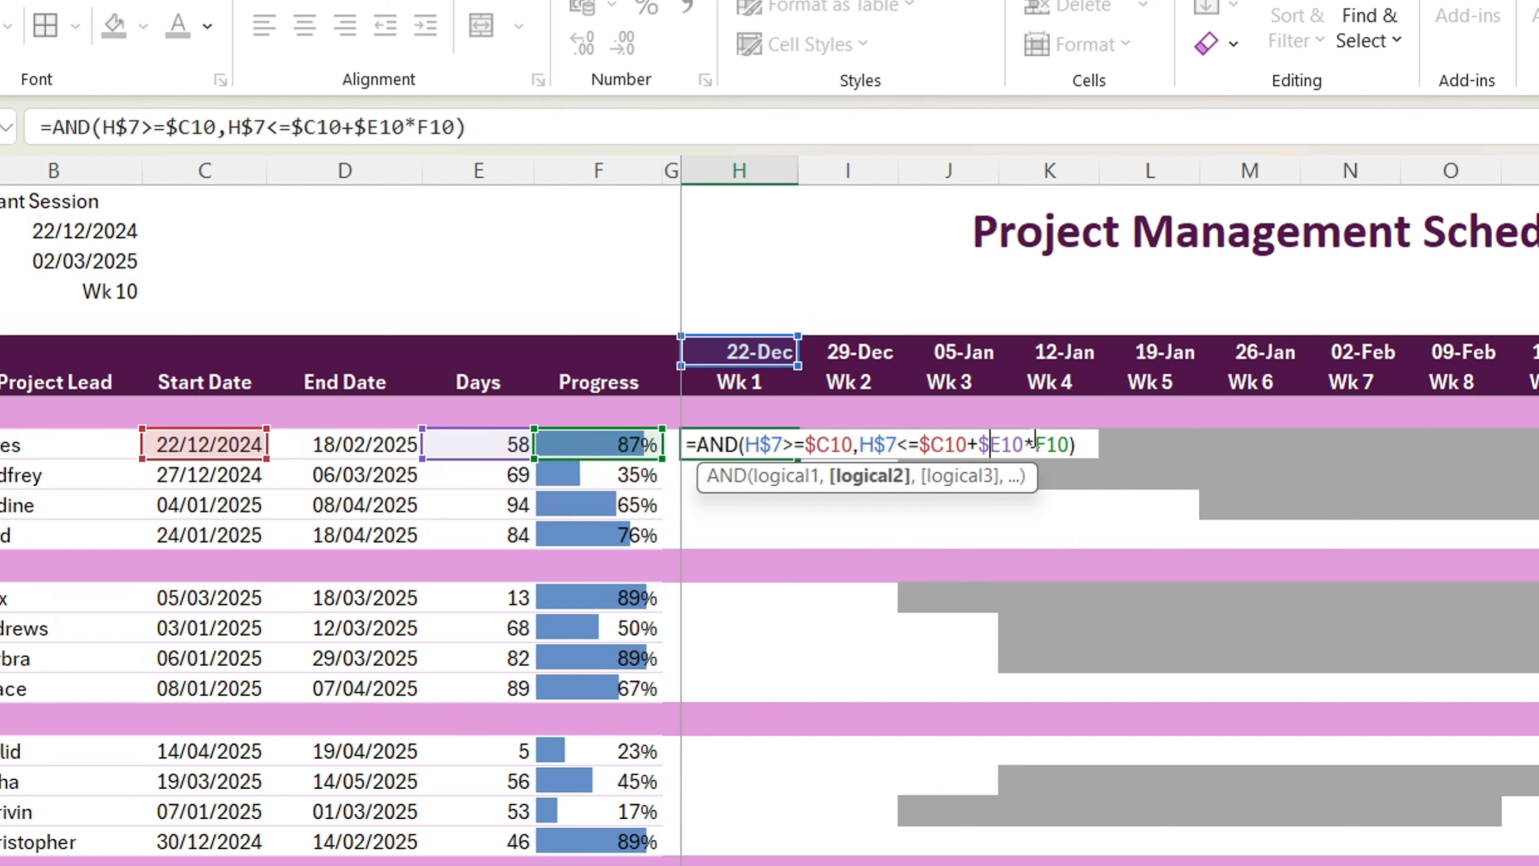
type("$")
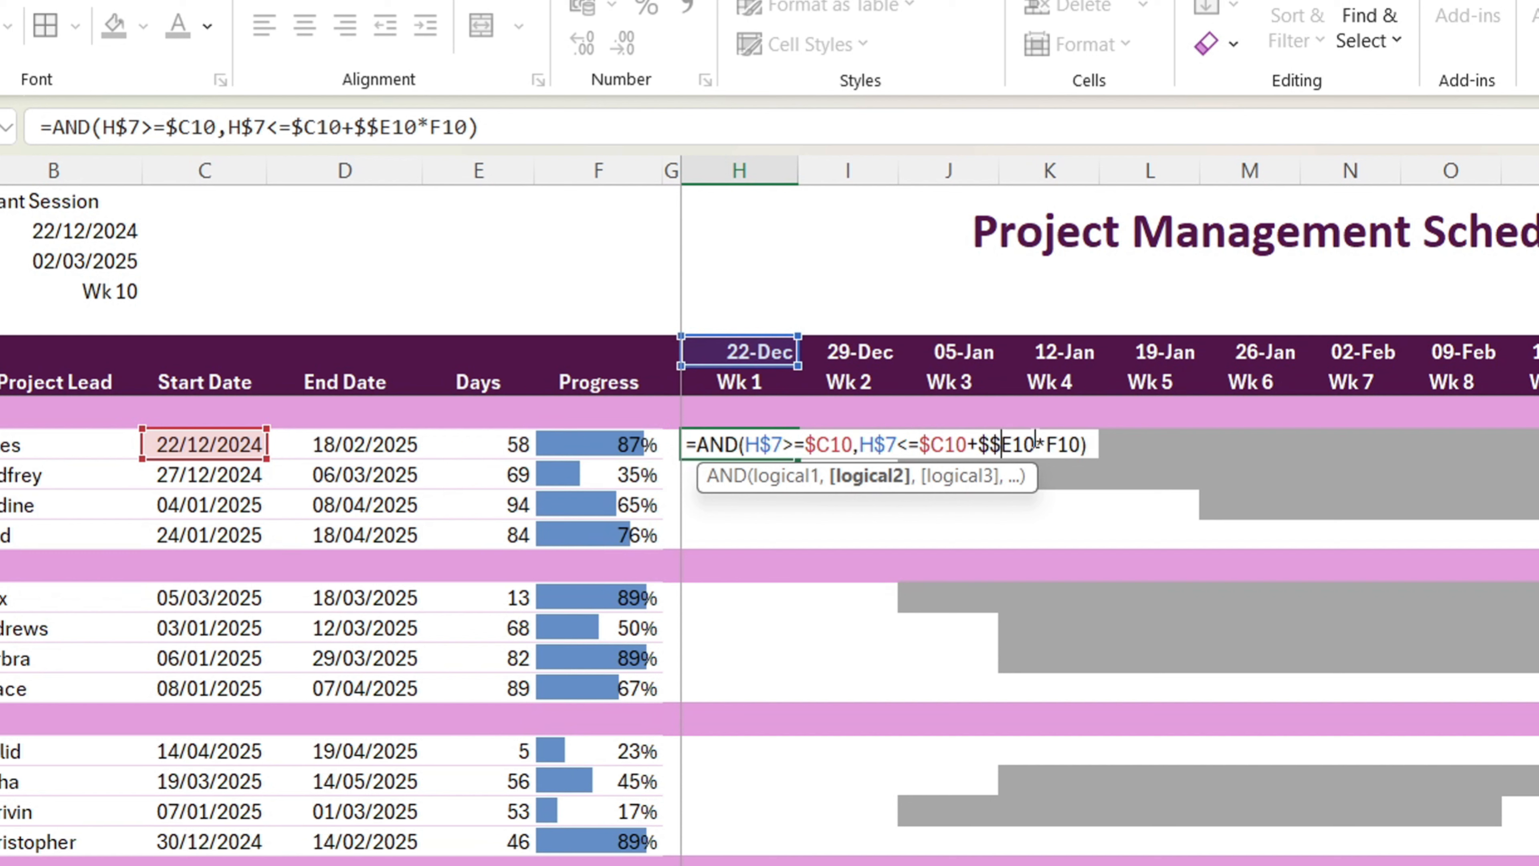
key("BackSpace")
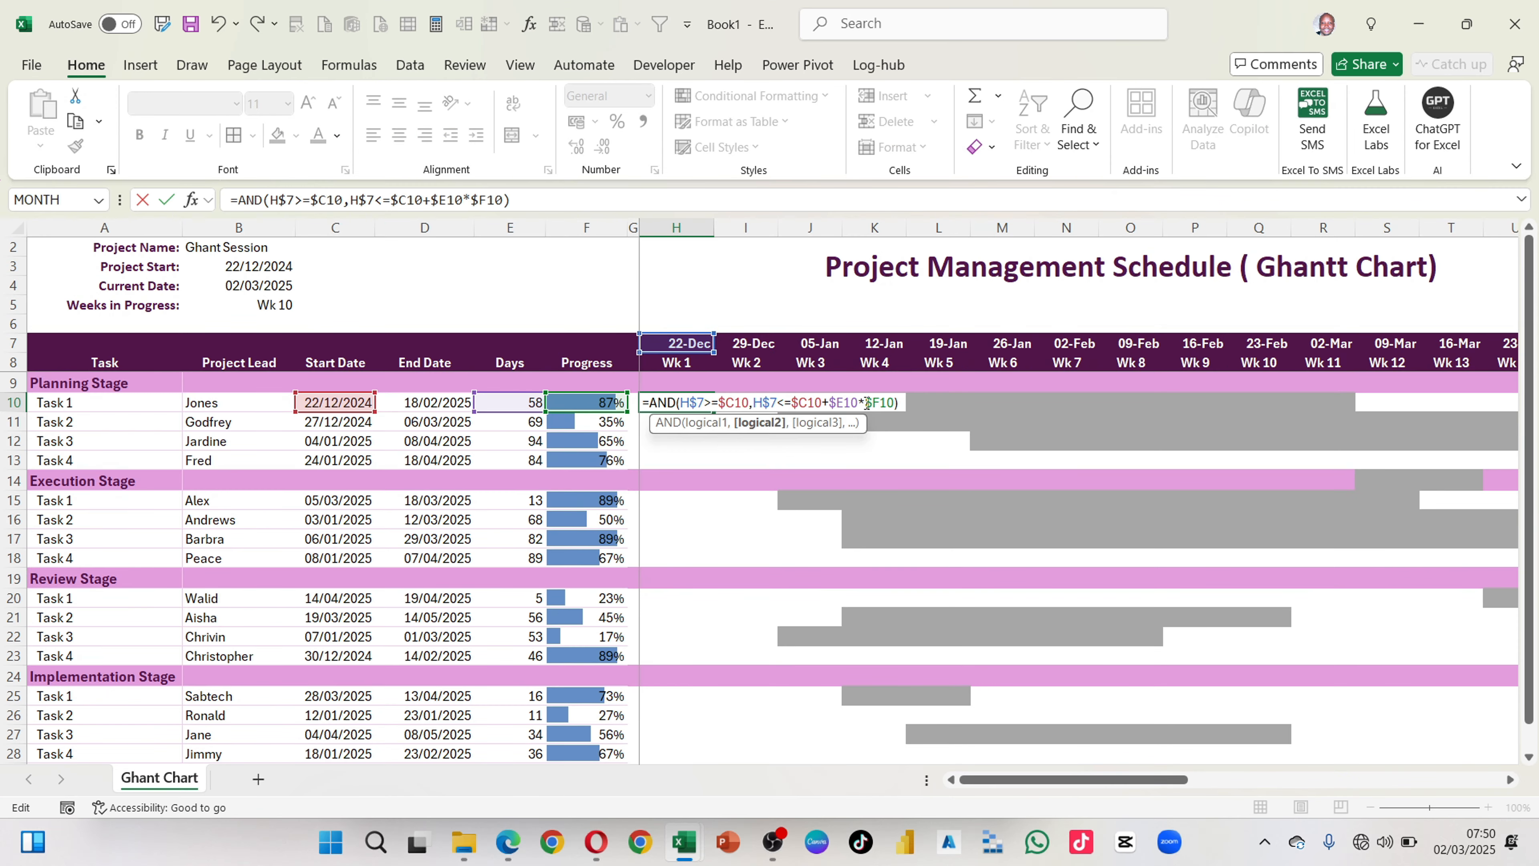
key("Return")
Step: Fill H10's AND formula across row 10 to R10 and check the results against the week dates
left_click(685, 400)
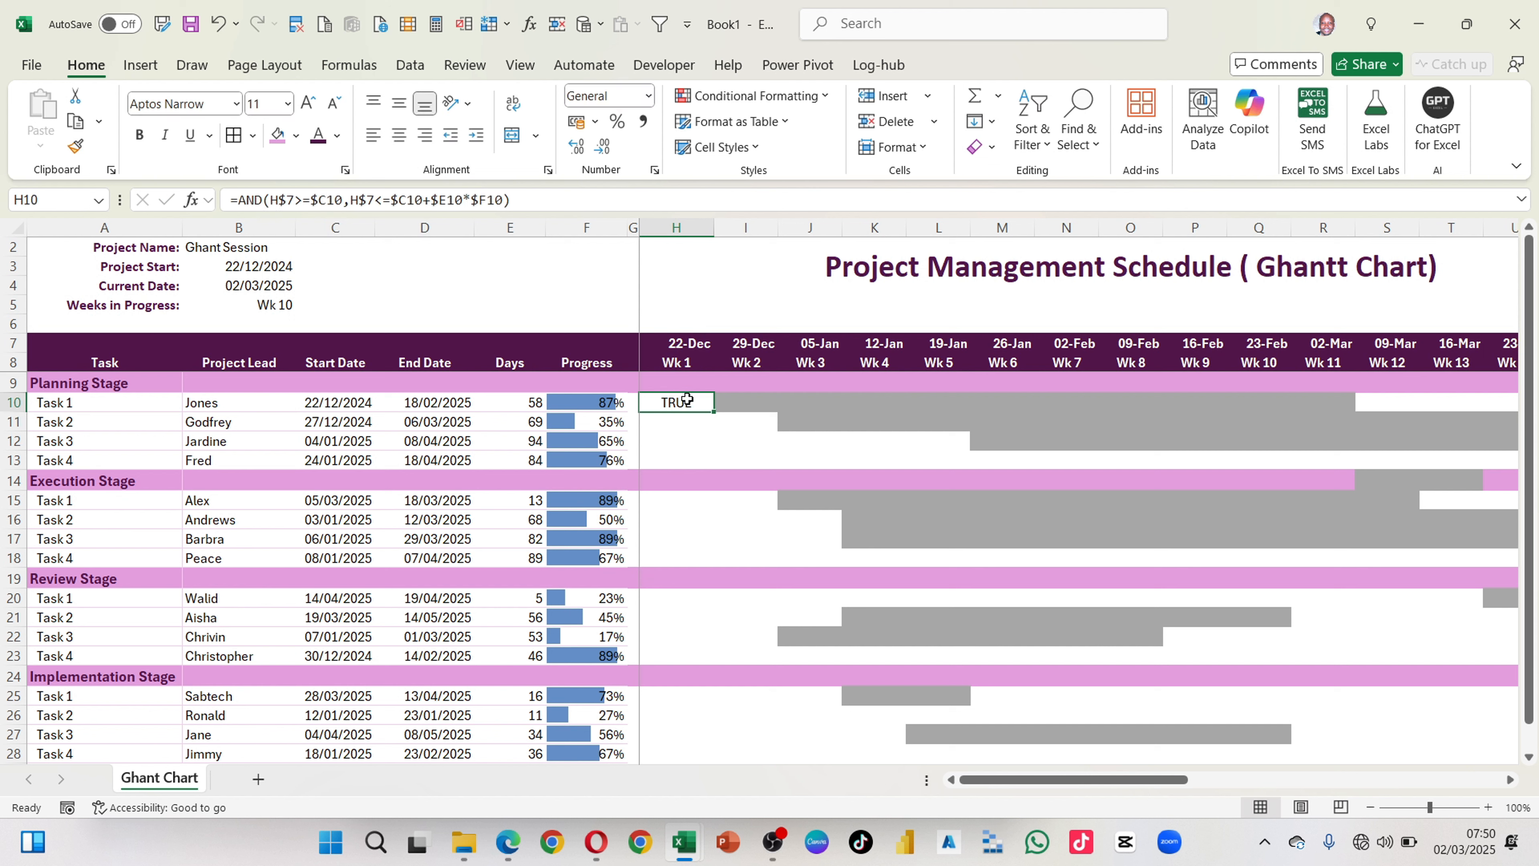
key("shift+Right")
key("shift+Right")
key("shift+Right")
key("shift+Right")
key("shift+Right")
key("shift+Right")
key("shift+Right")
key("shift+Right")
key("shift+Right")
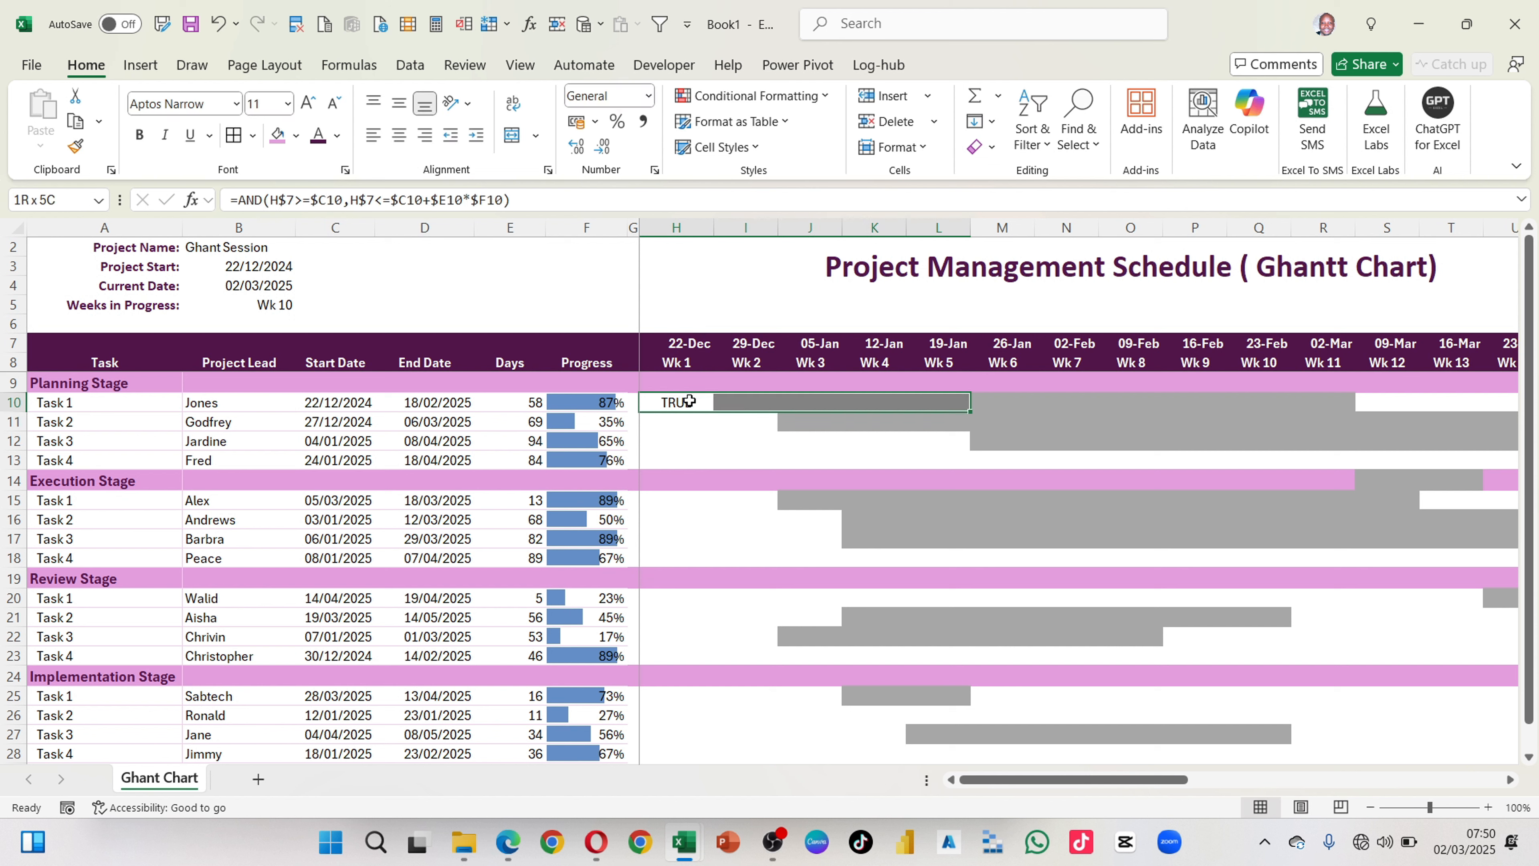
key("shift+Right")
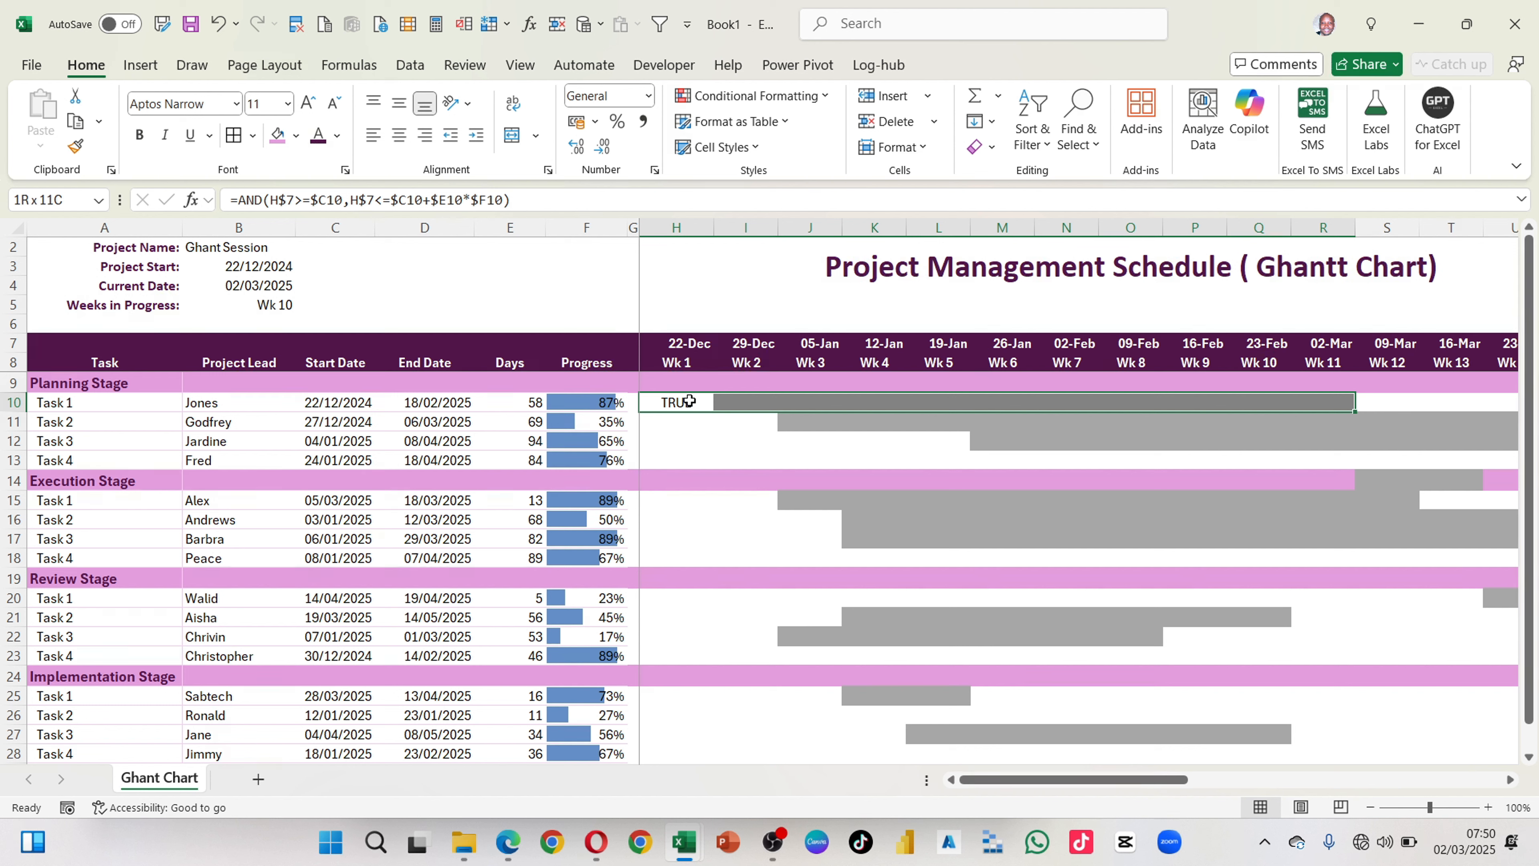
key("ctrl+r")
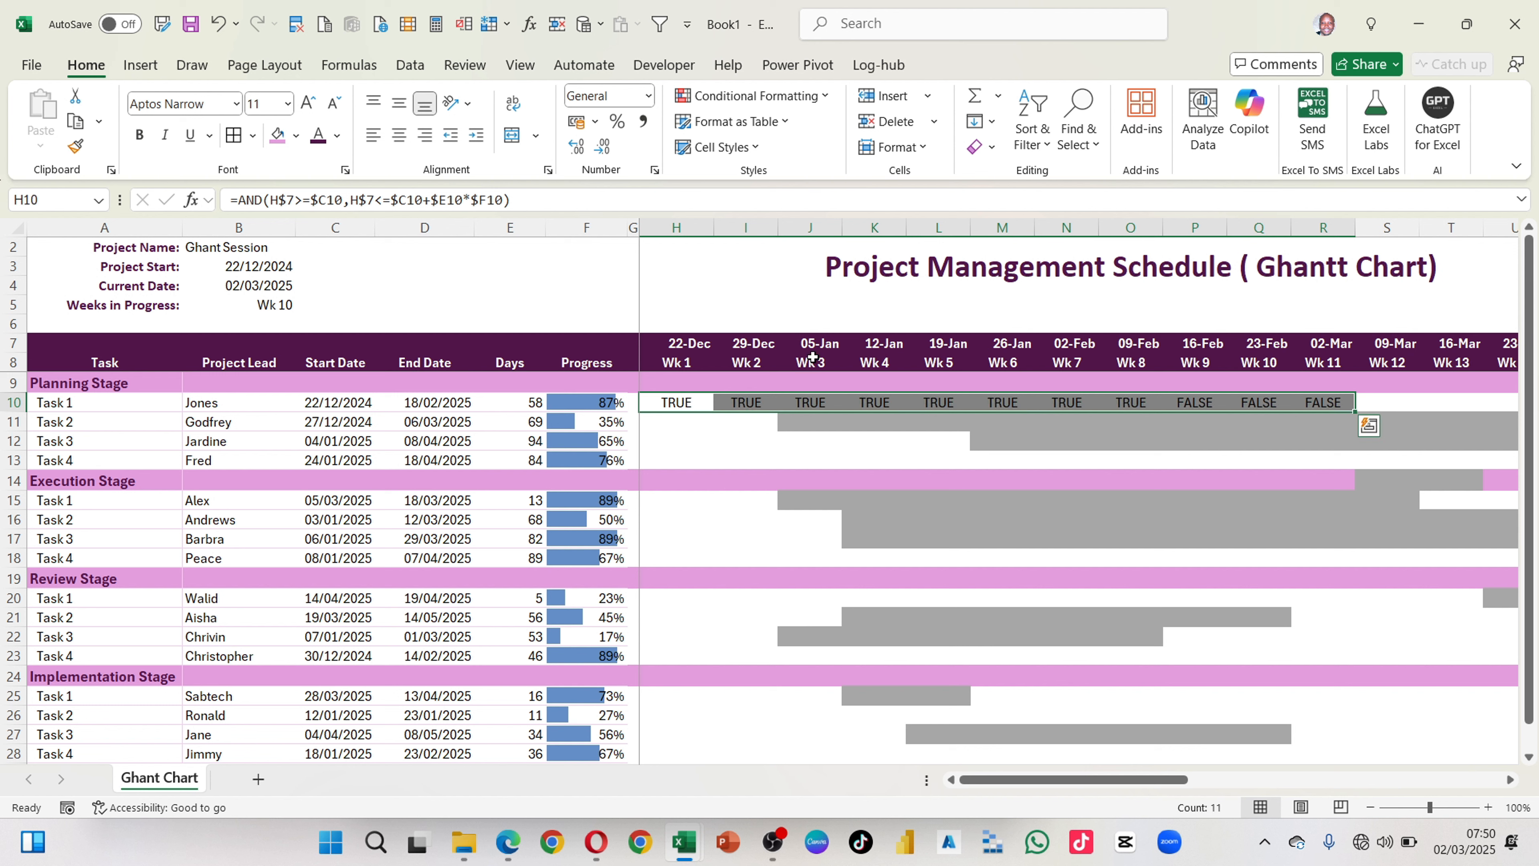
left_click(925, 416)
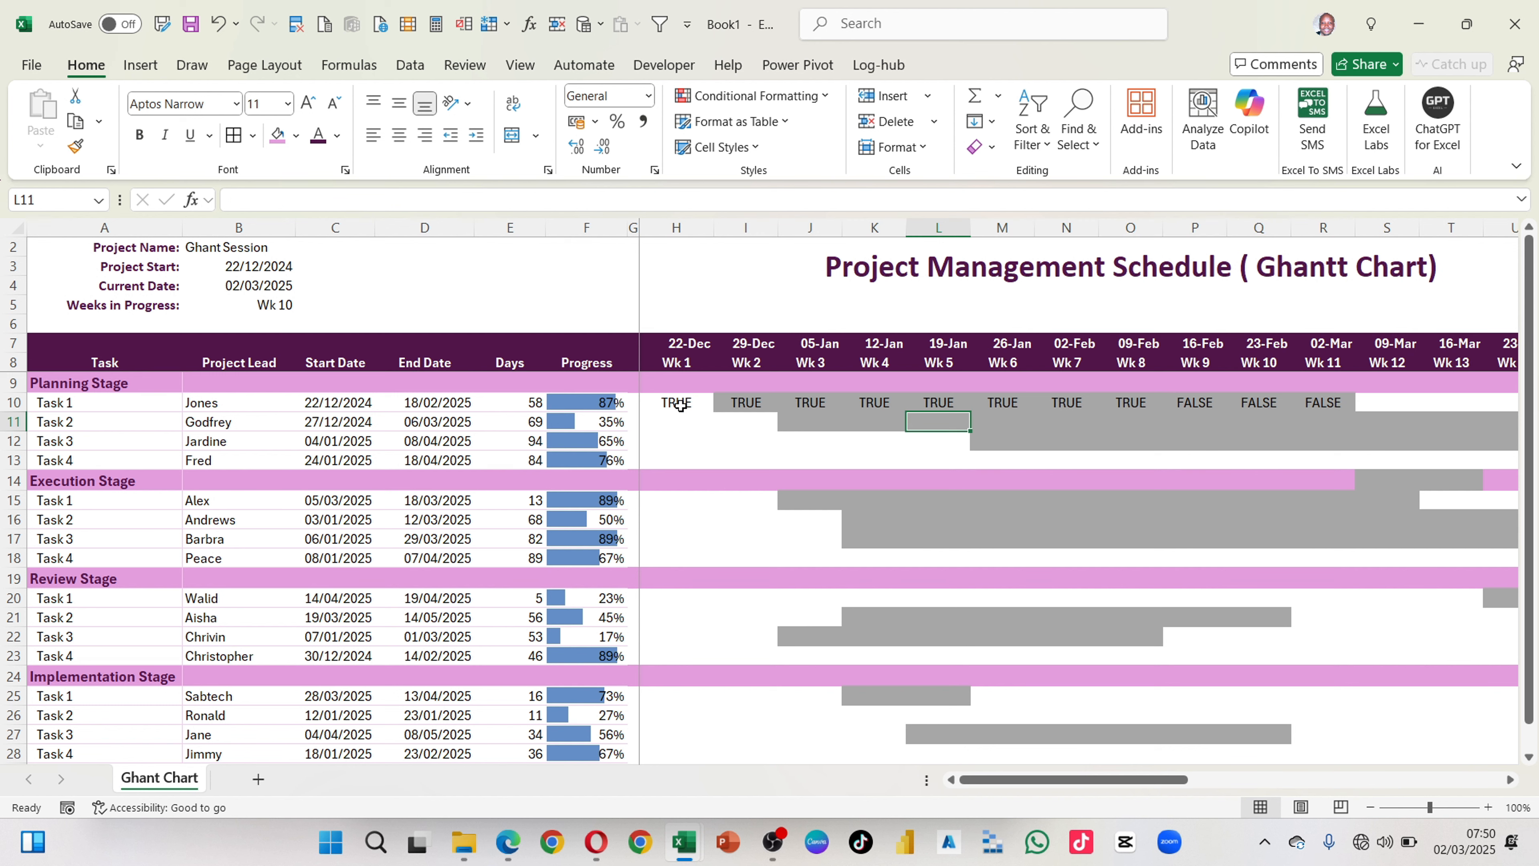
left_click_drag(677, 402, 1327, 404)
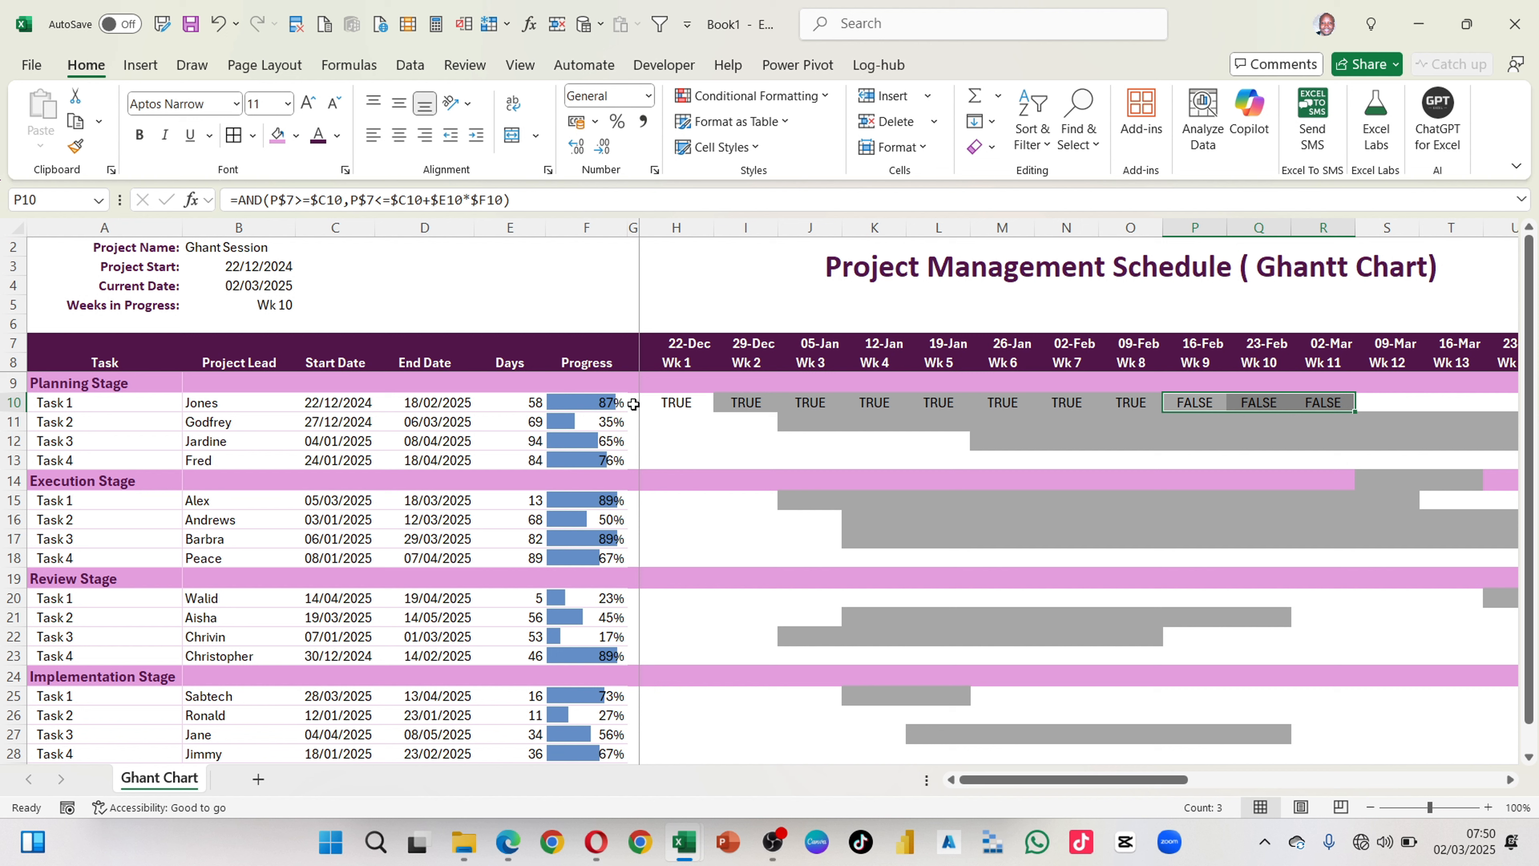
Step: Set the Planning Stage Task 1 progress in F10 to 30% and check the formula results across H10:R10
left_click(619, 403)
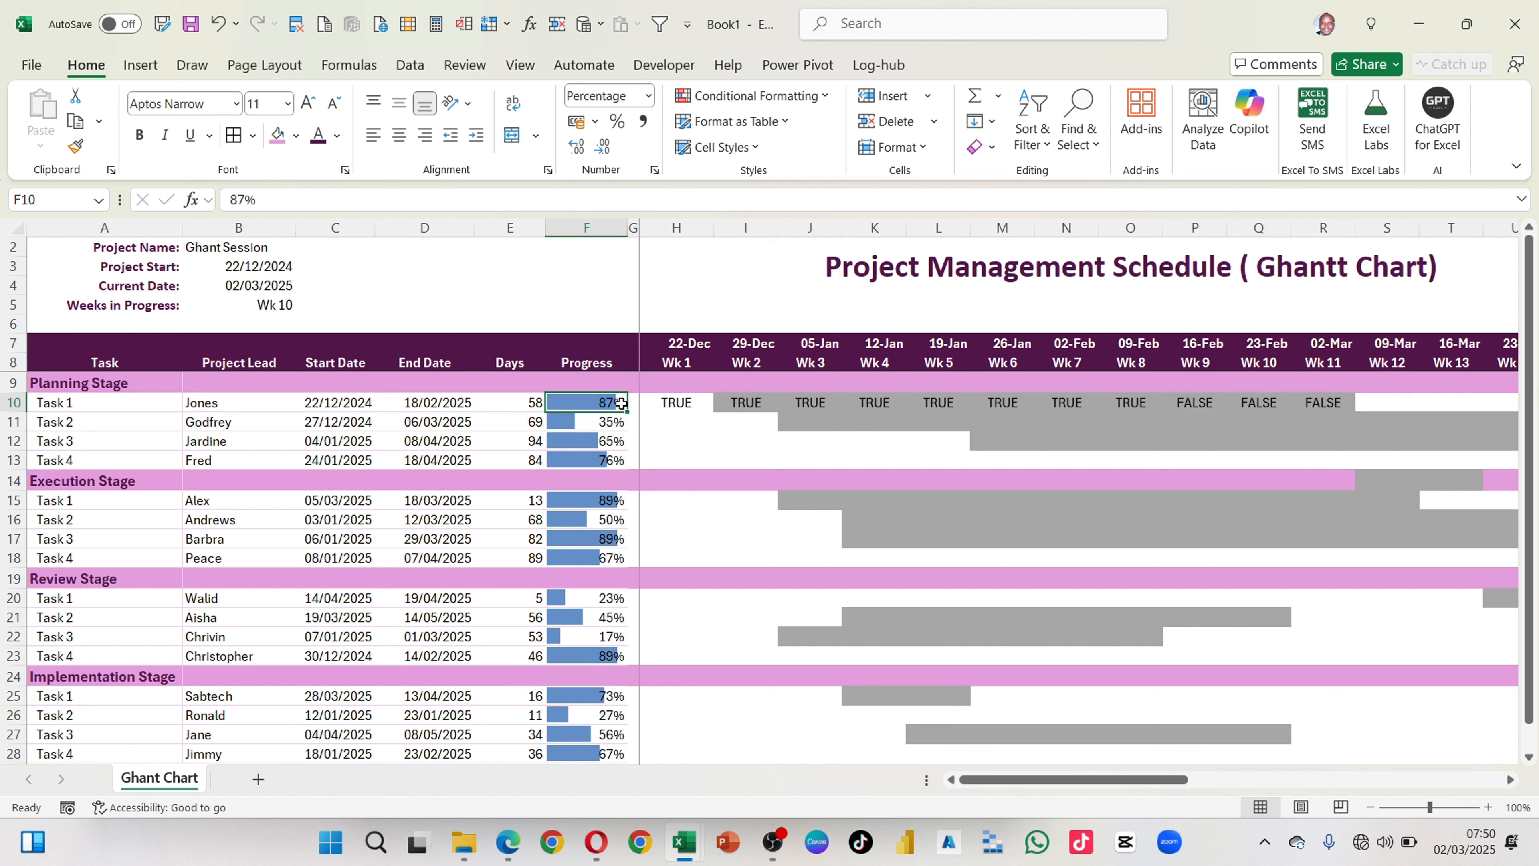
type("30")
key("Return")
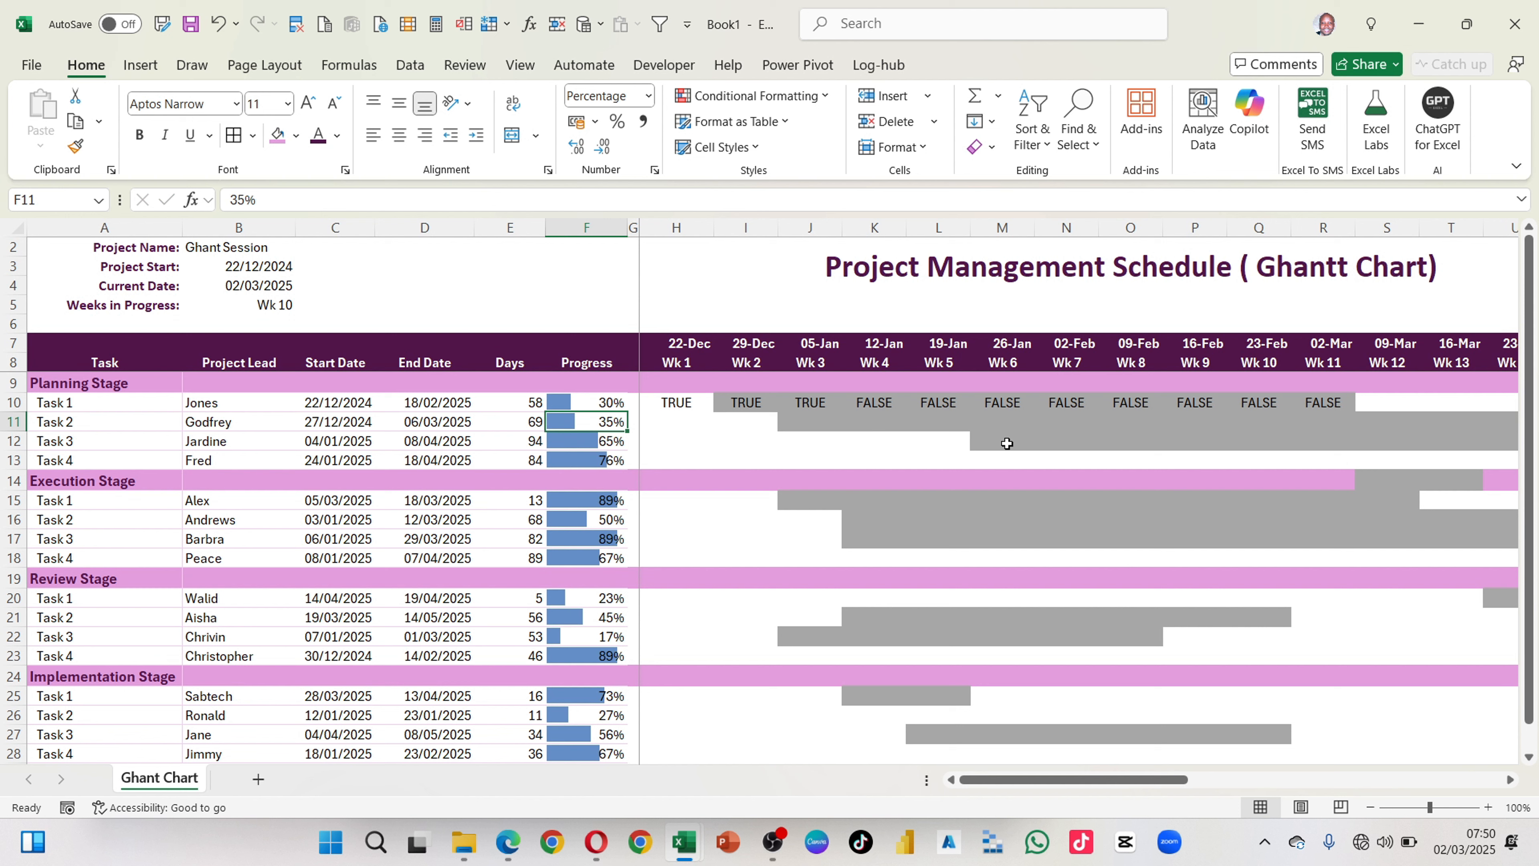
left_click_drag(690, 401, 794, 397)
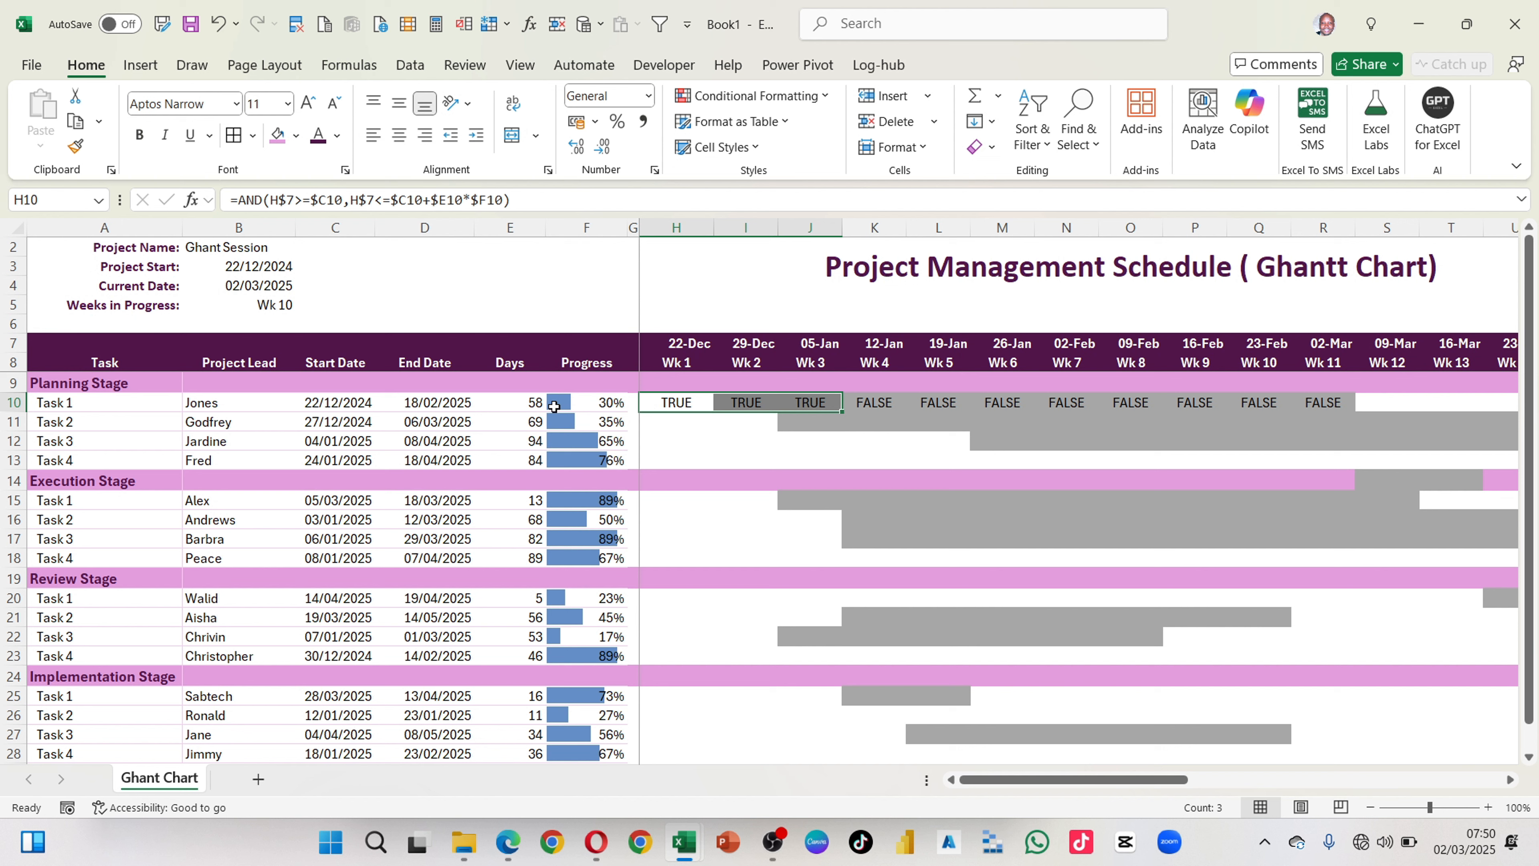
left_click(675, 400)
left_click_drag(711, 405, 1060, 400)
left_click_drag(1330, 403, 699, 409)
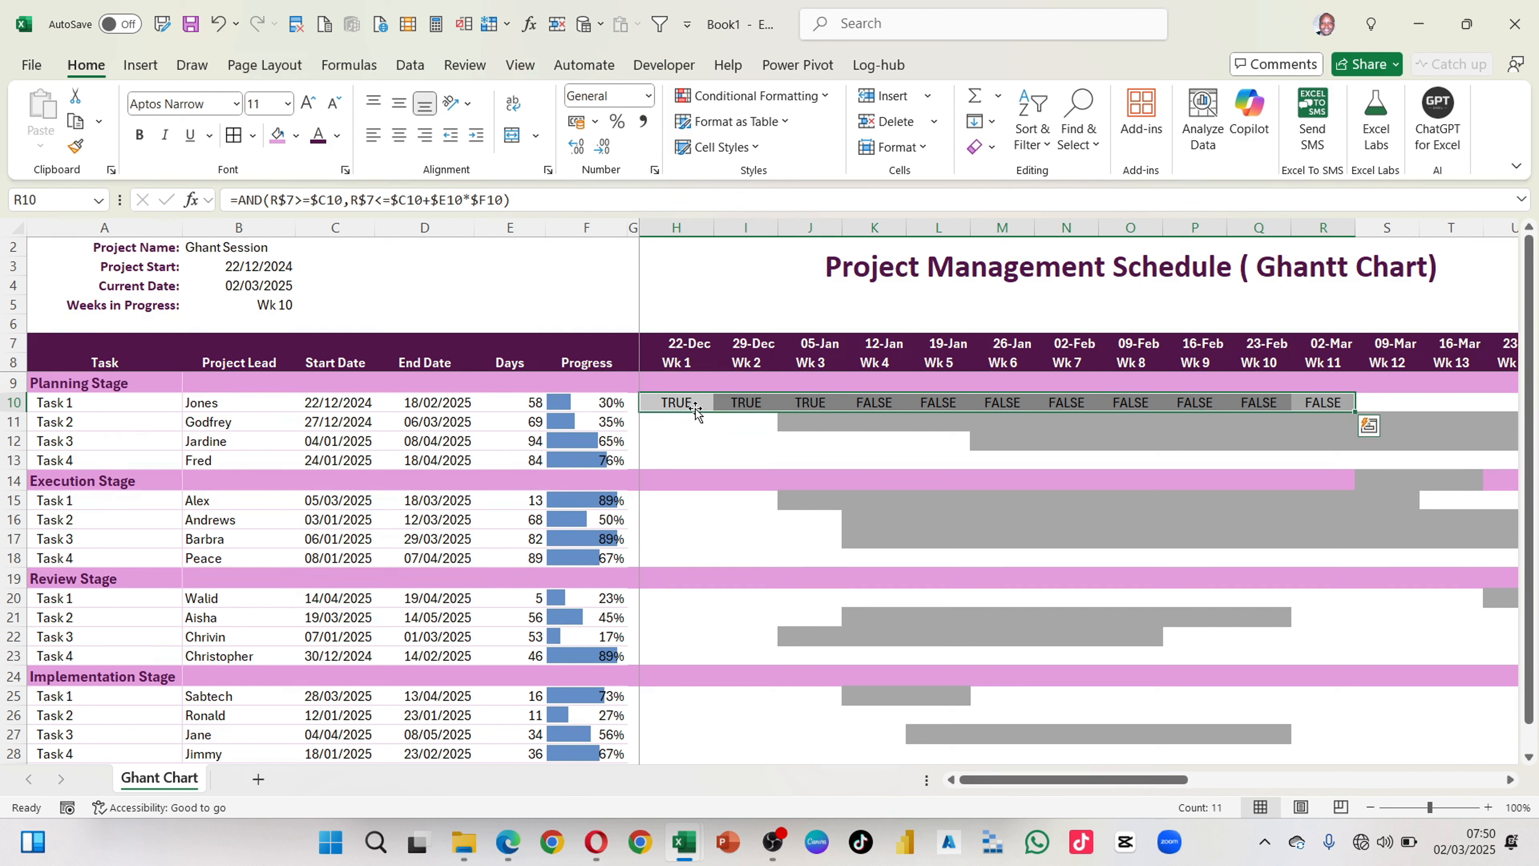
Step: Copy the full text of the AND formula in H10, leaving the cell's content as it is
left_click(677, 404)
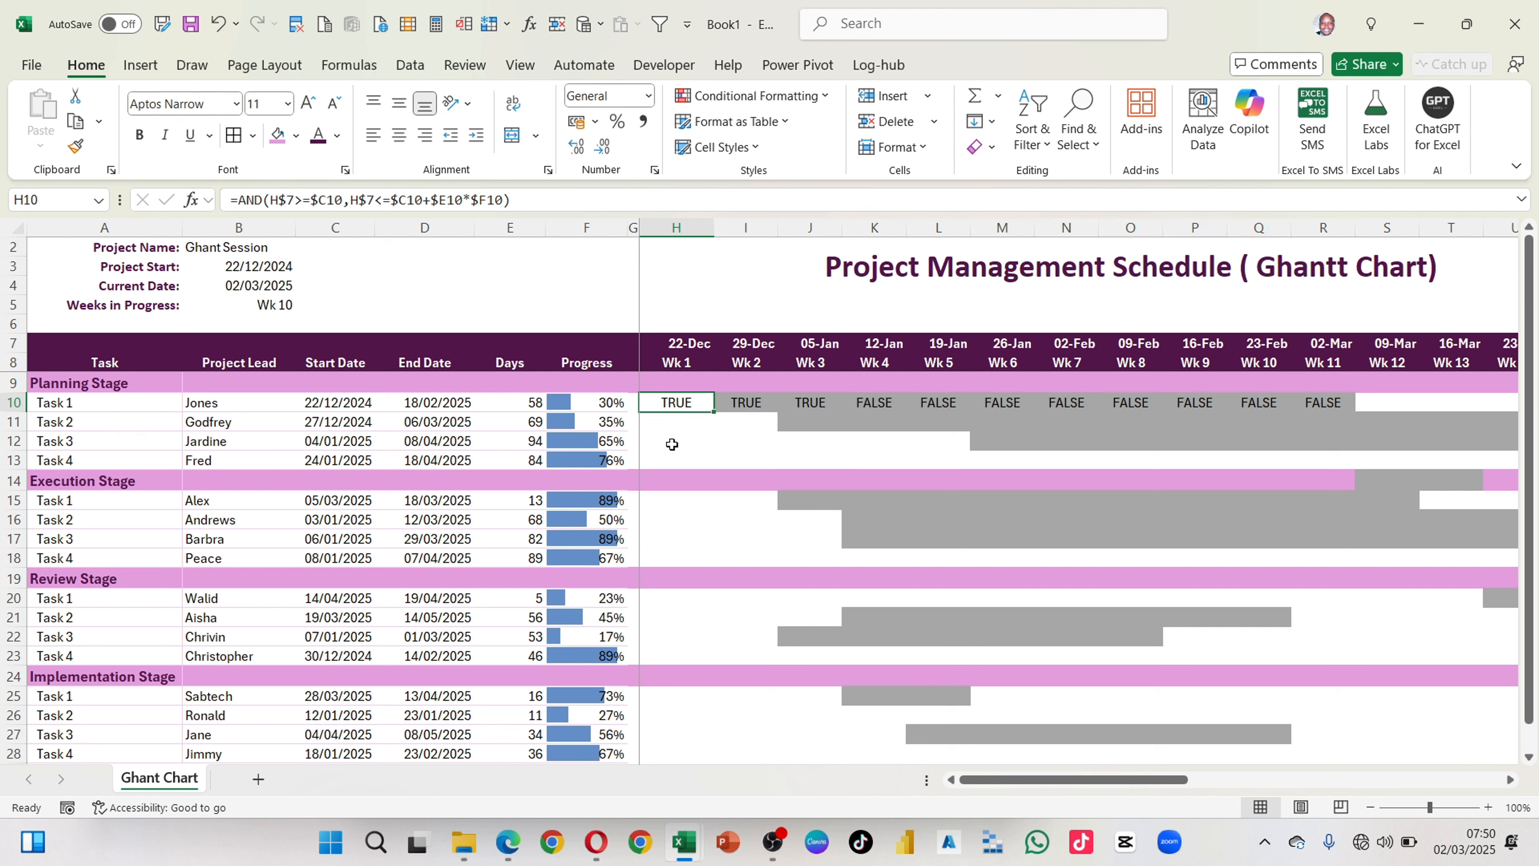
left_click_drag(520, 199, 164, 188)
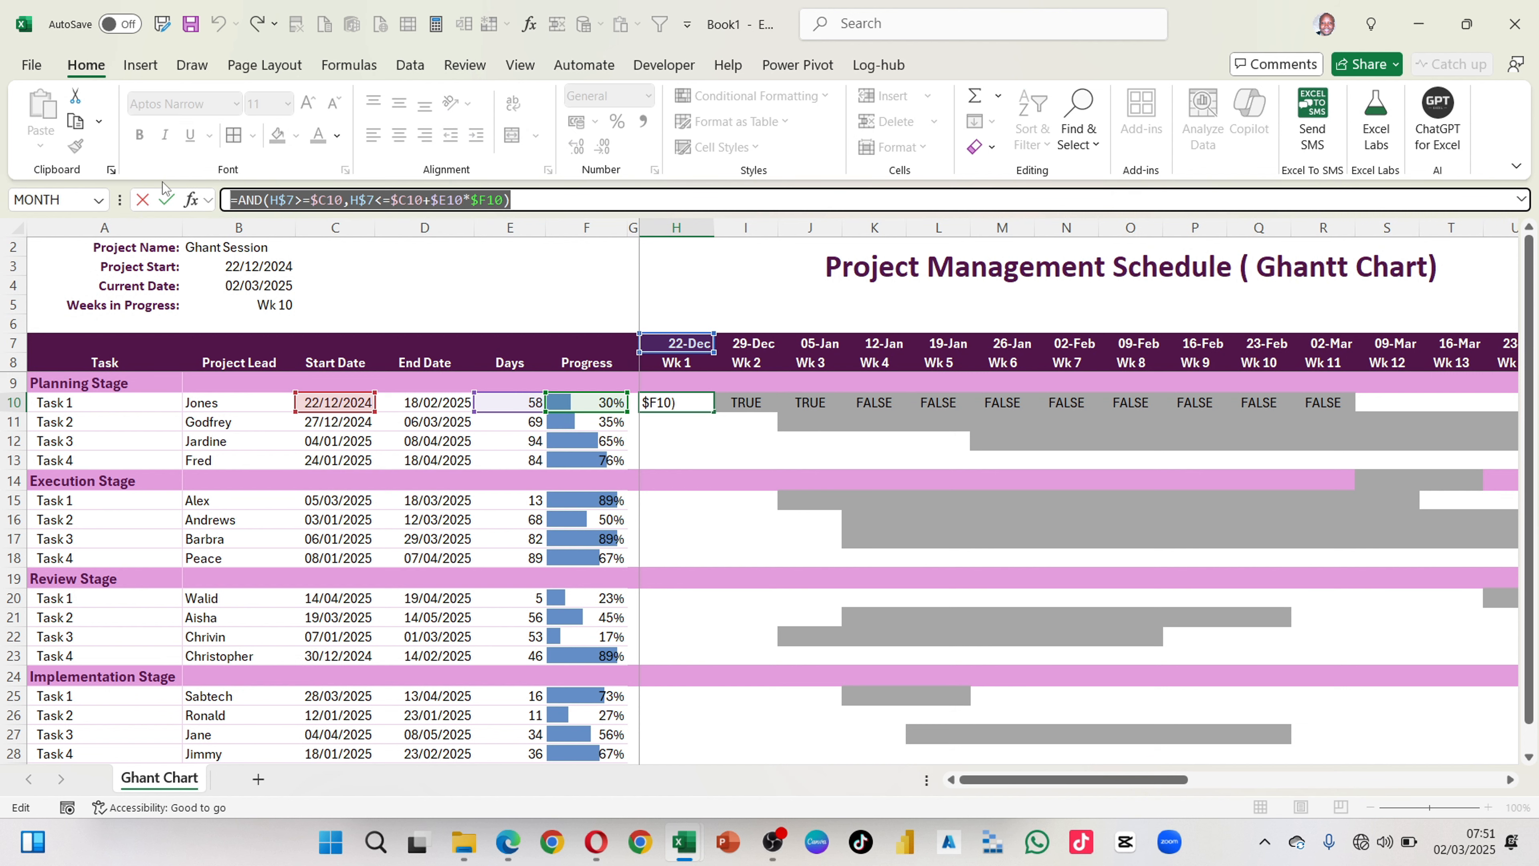
key("Return")
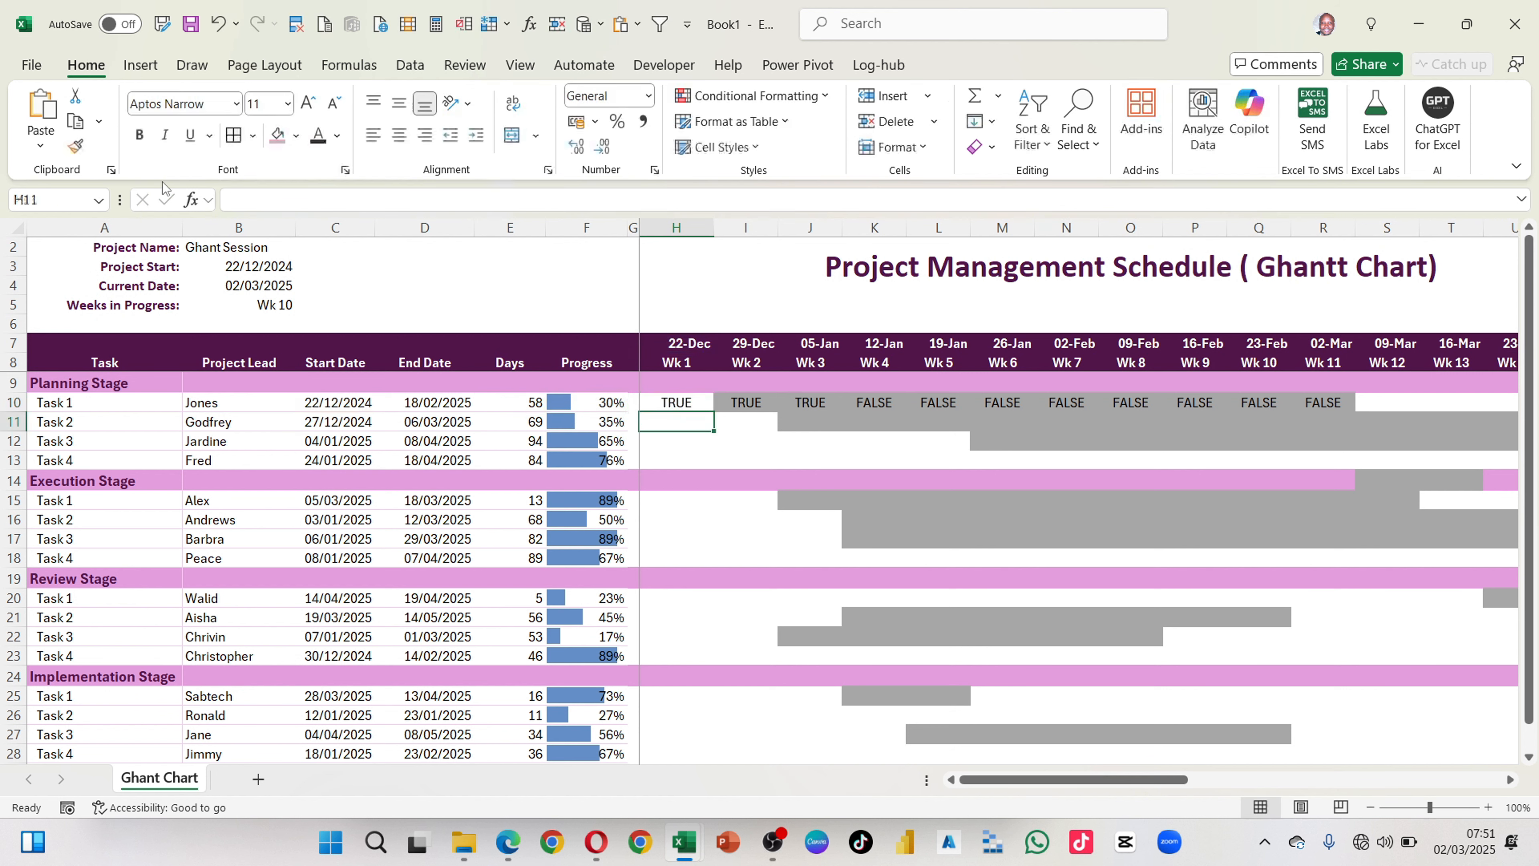
Step: Select the timeline range H10:AK28, from Wk 1 of the first planning task to Wk 30 of the last implementation task
left_click(665, 403)
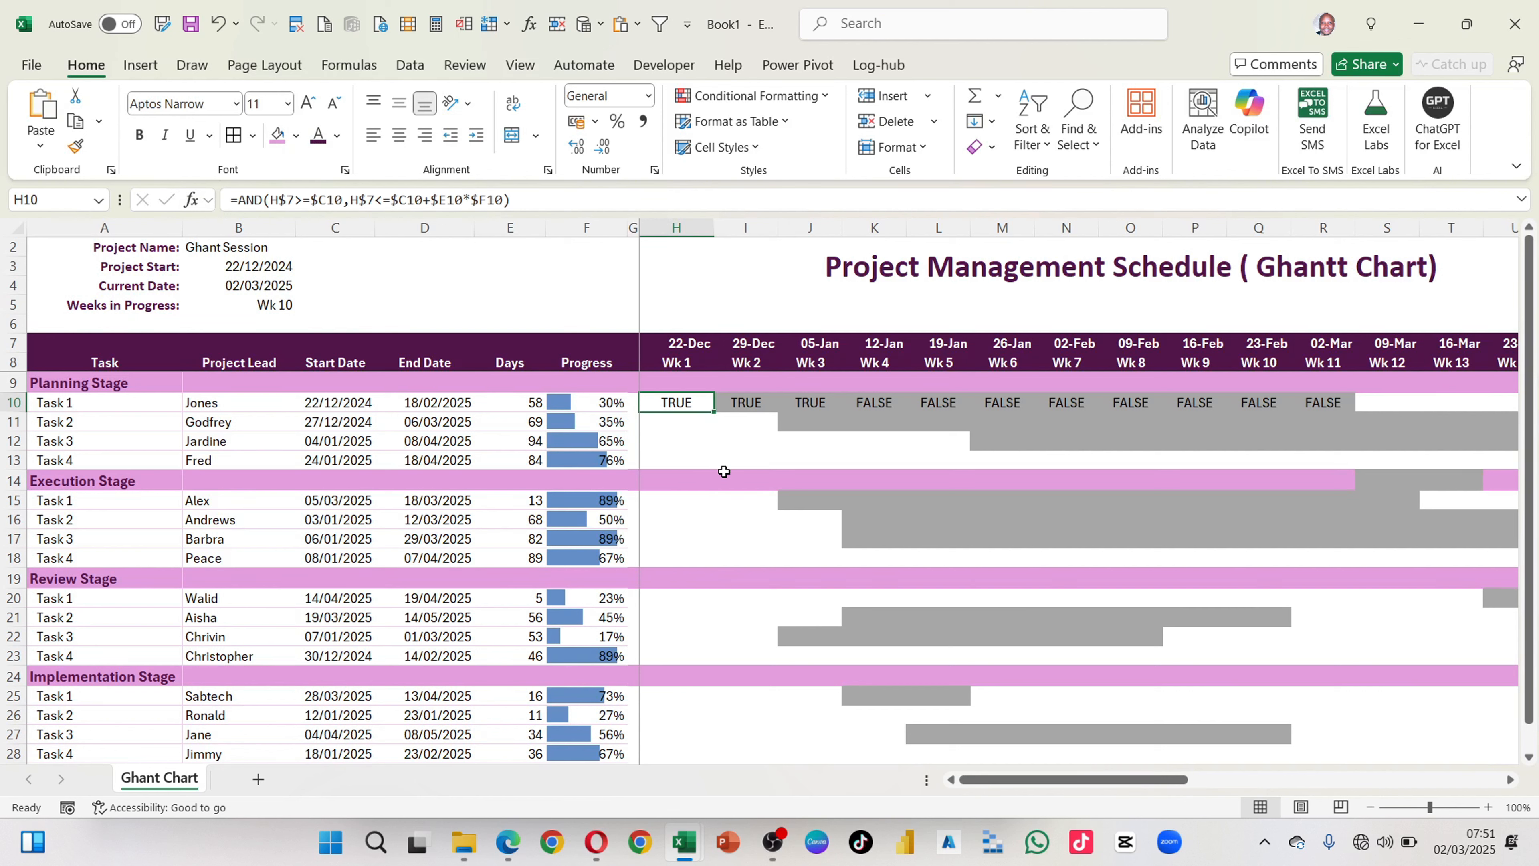
key("shift+Right")
key("shift+Right")
scroll(724, 471, "right", 8)
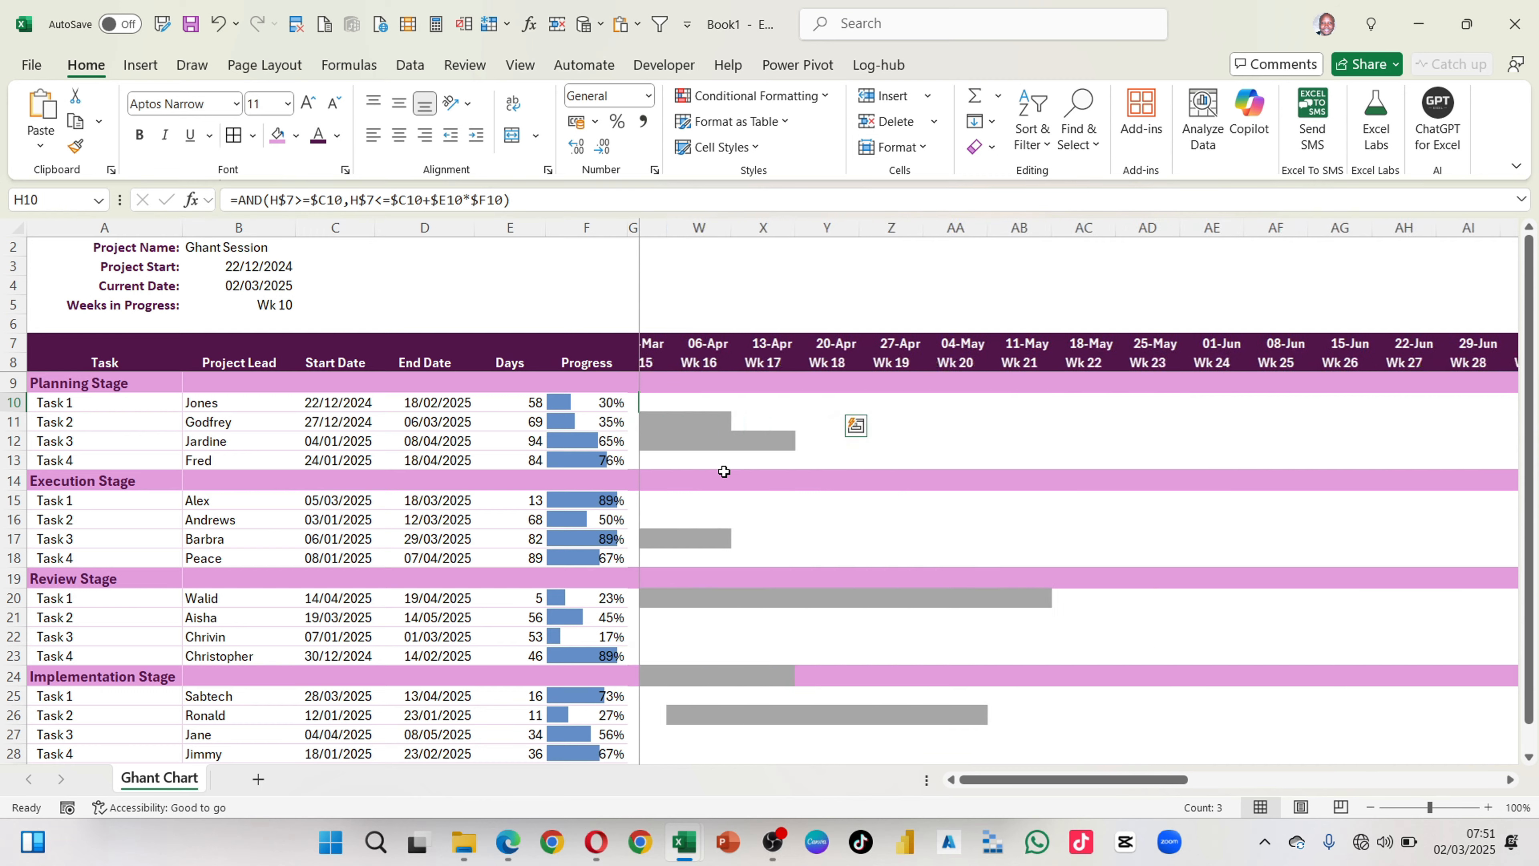
scroll(724, 471, "right", 2)
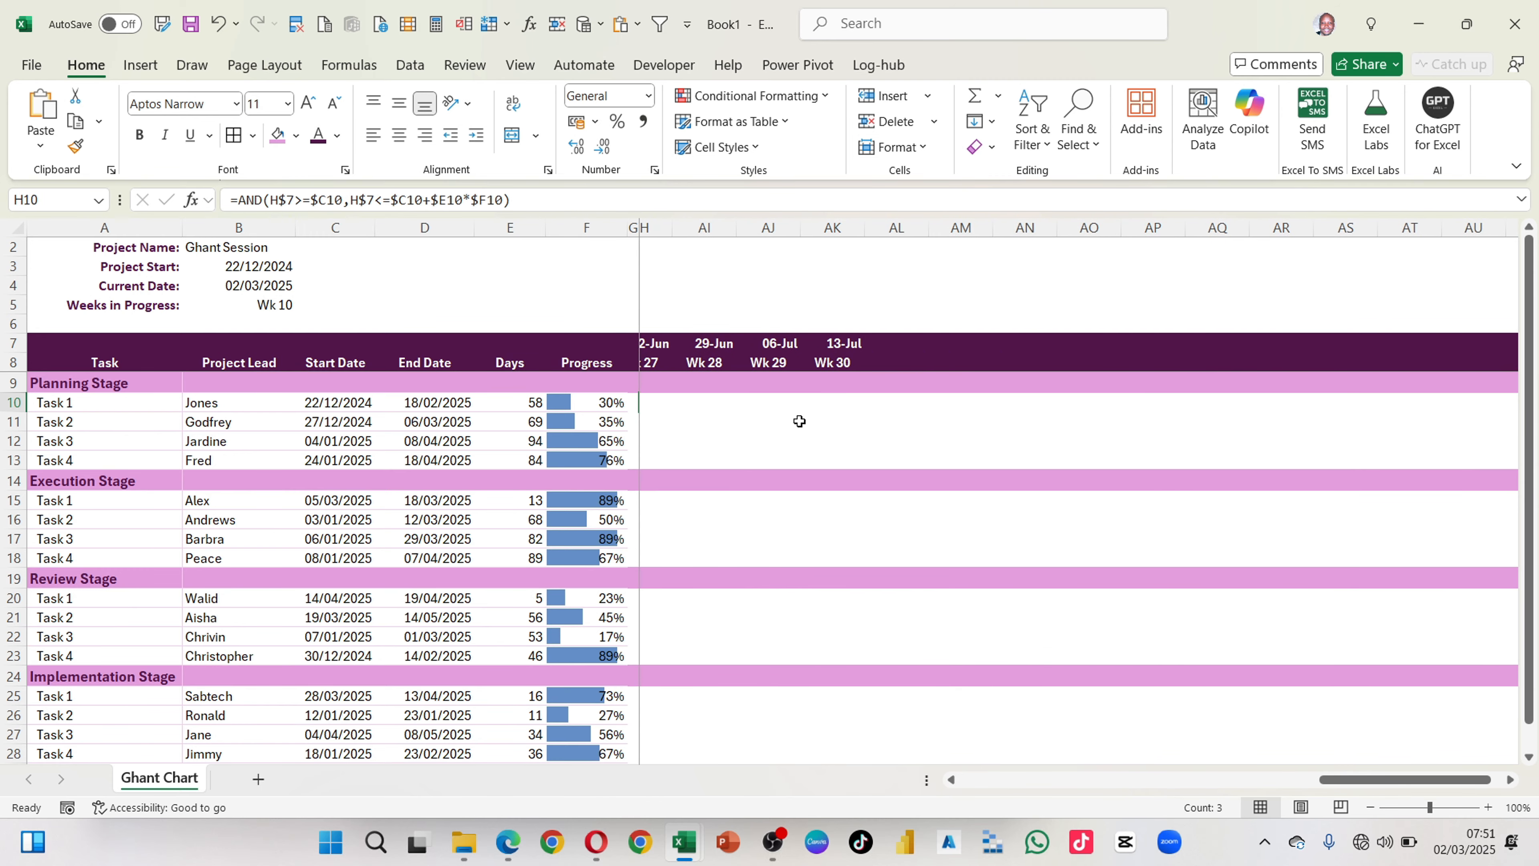
scroll(799, 421, "left", 4)
scroll(799, 421, "left", 4)
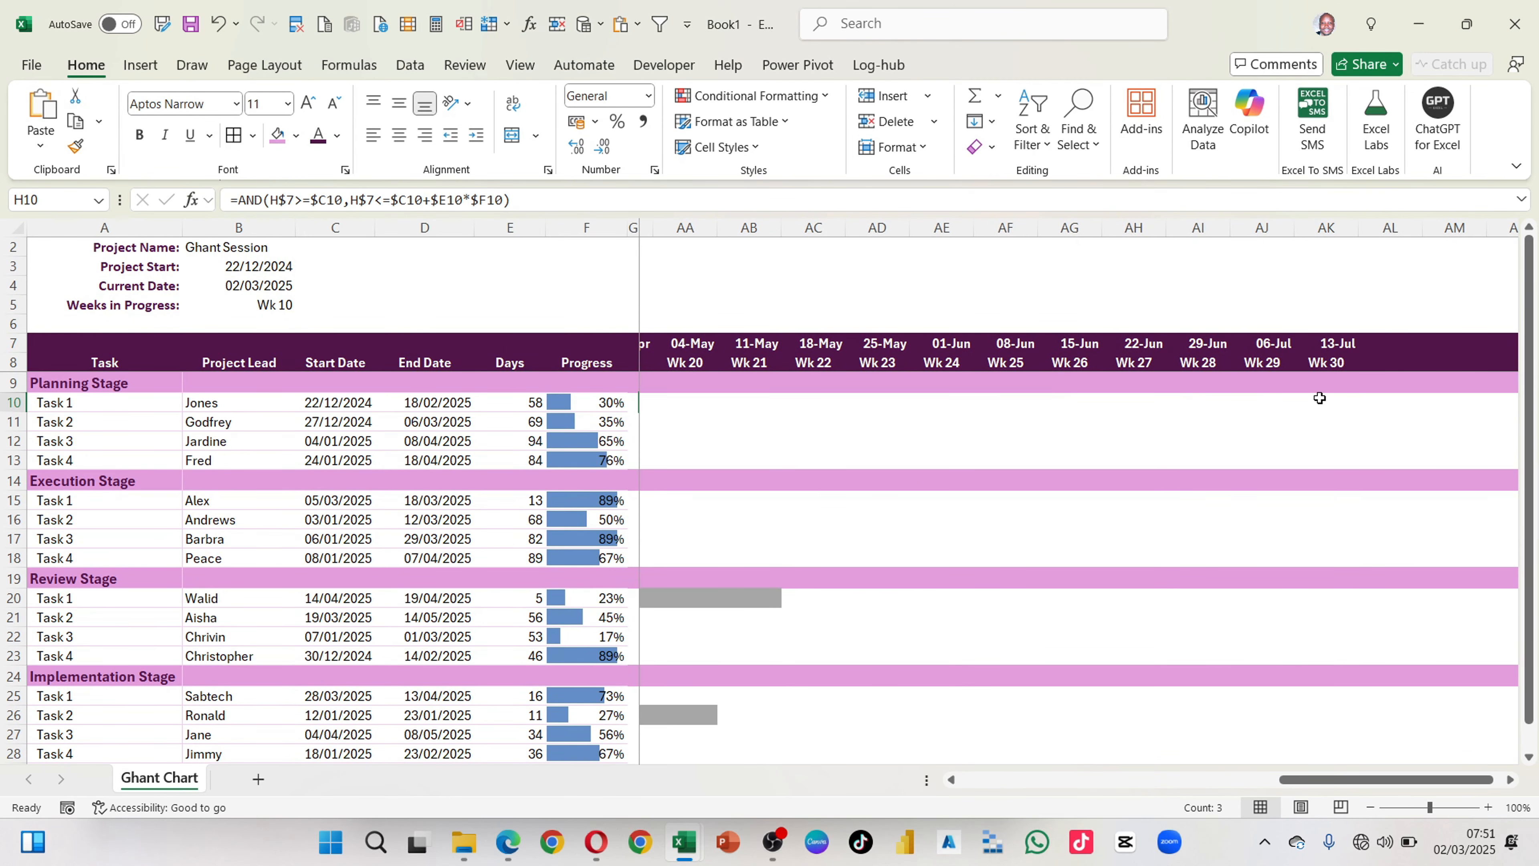
left_click_drag(1338, 402, 1340, 715)
key("shift+Down")
key("shift+Down")
key("shift+Down")
key("shift+Down")
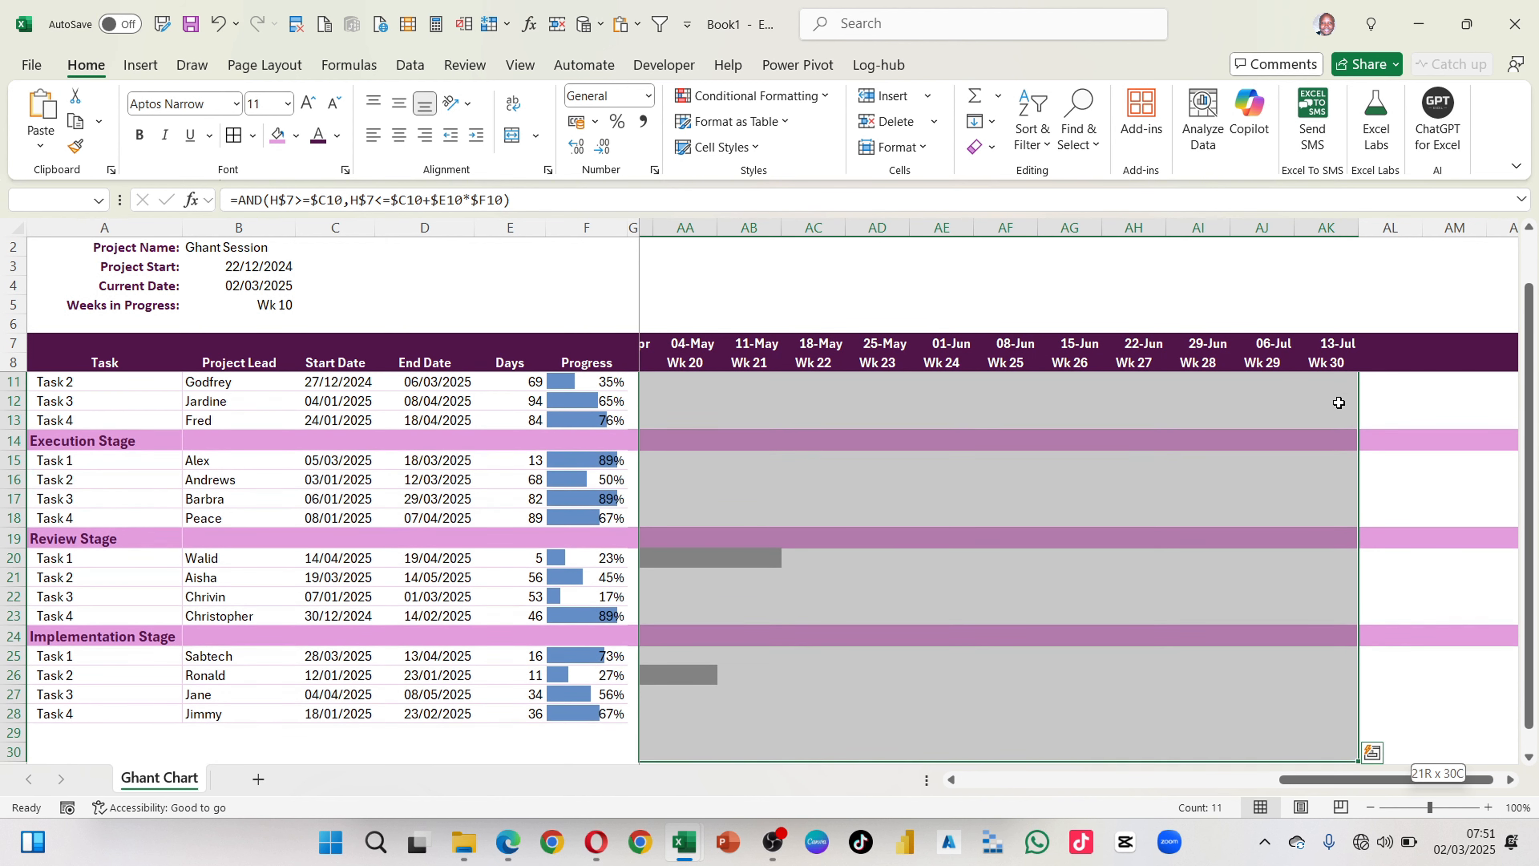
key("shift+Up")
key("shift+Up")
key("shift+Up")
key("shift+Down")
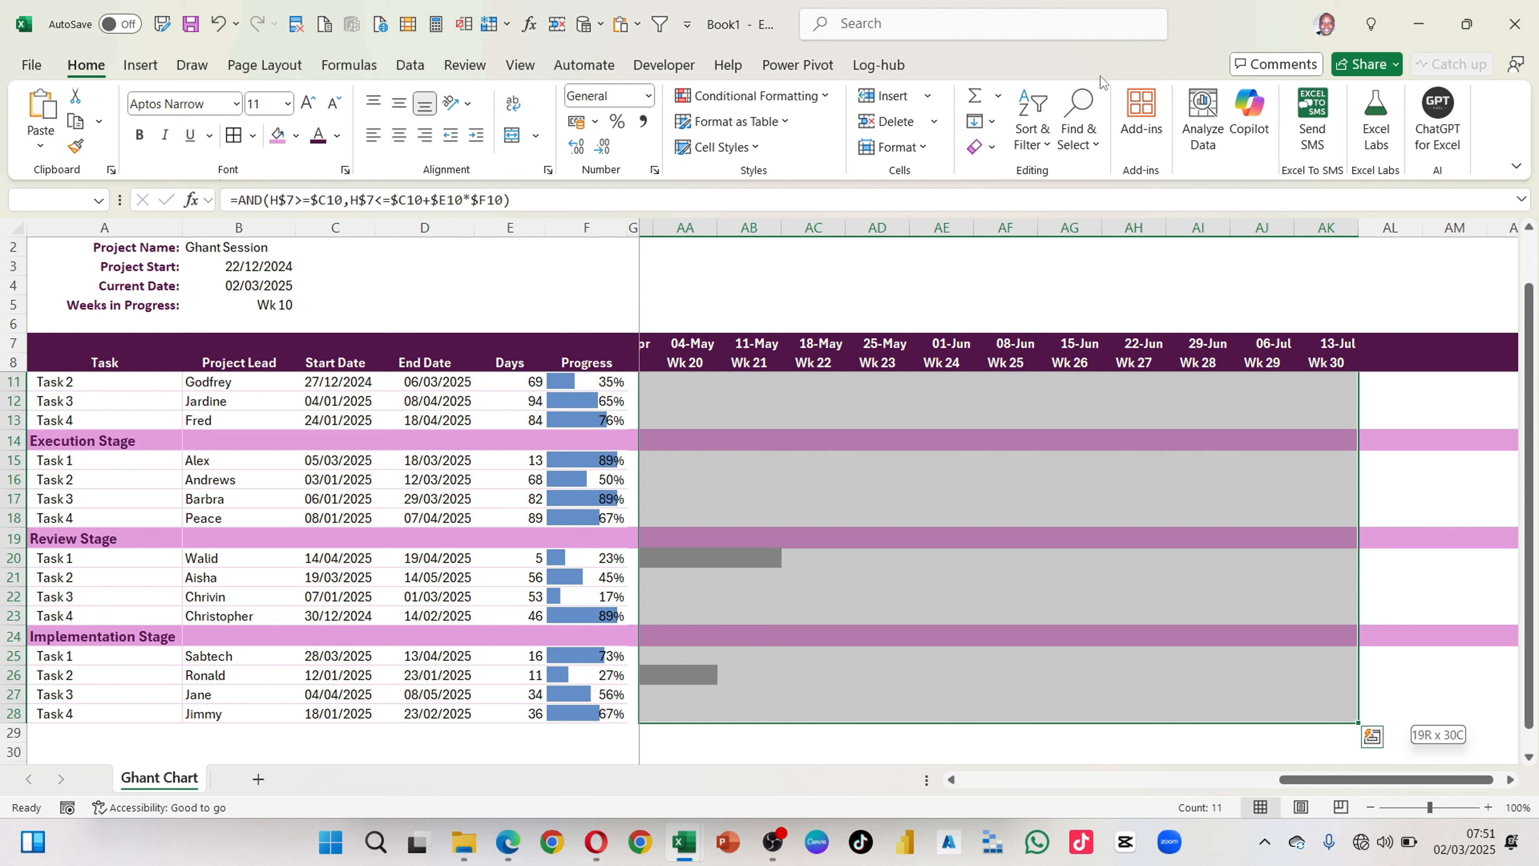
Step: Create a formula-based conditional formatting rule for the selected timeline using the copied formula =AND(H$7>=$C10,H$7<=$C10+$E10*$F10)
left_click(824, 97)
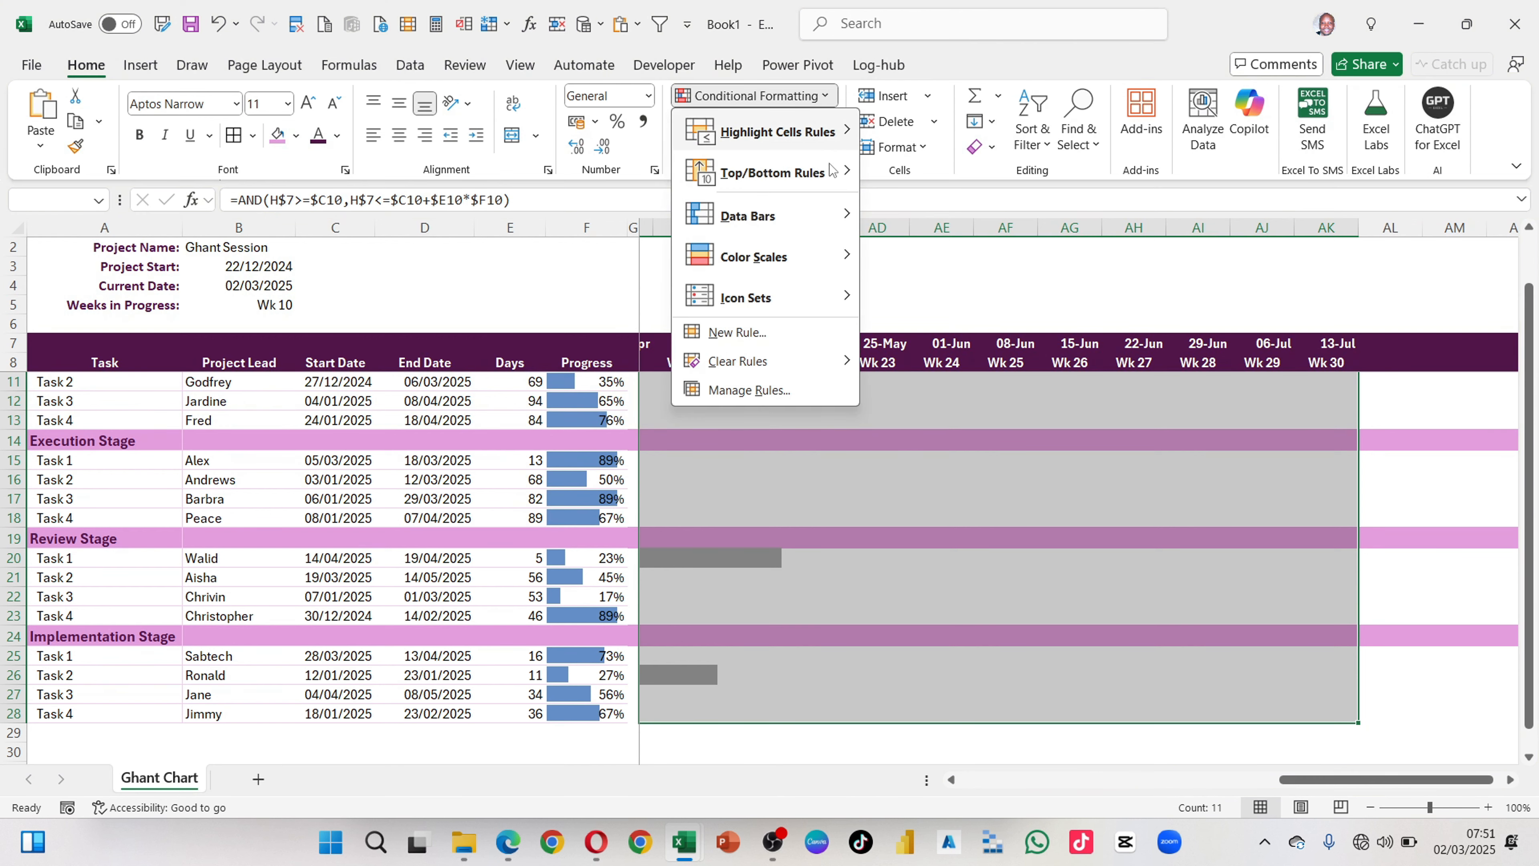
left_click(752, 331)
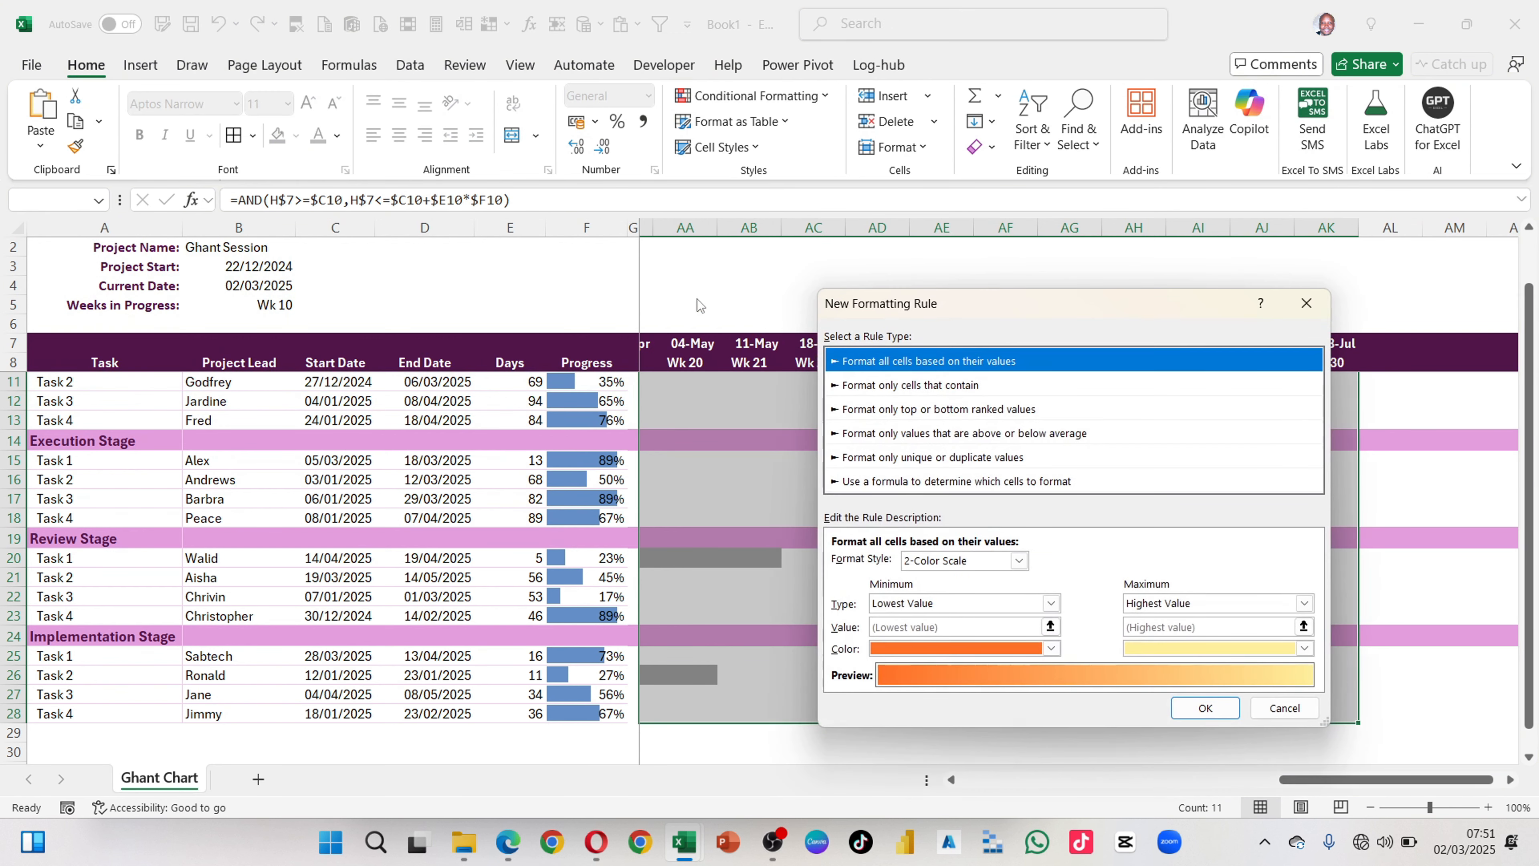
left_click(950, 482)
left_click_drag(968, 314, 744, 236)
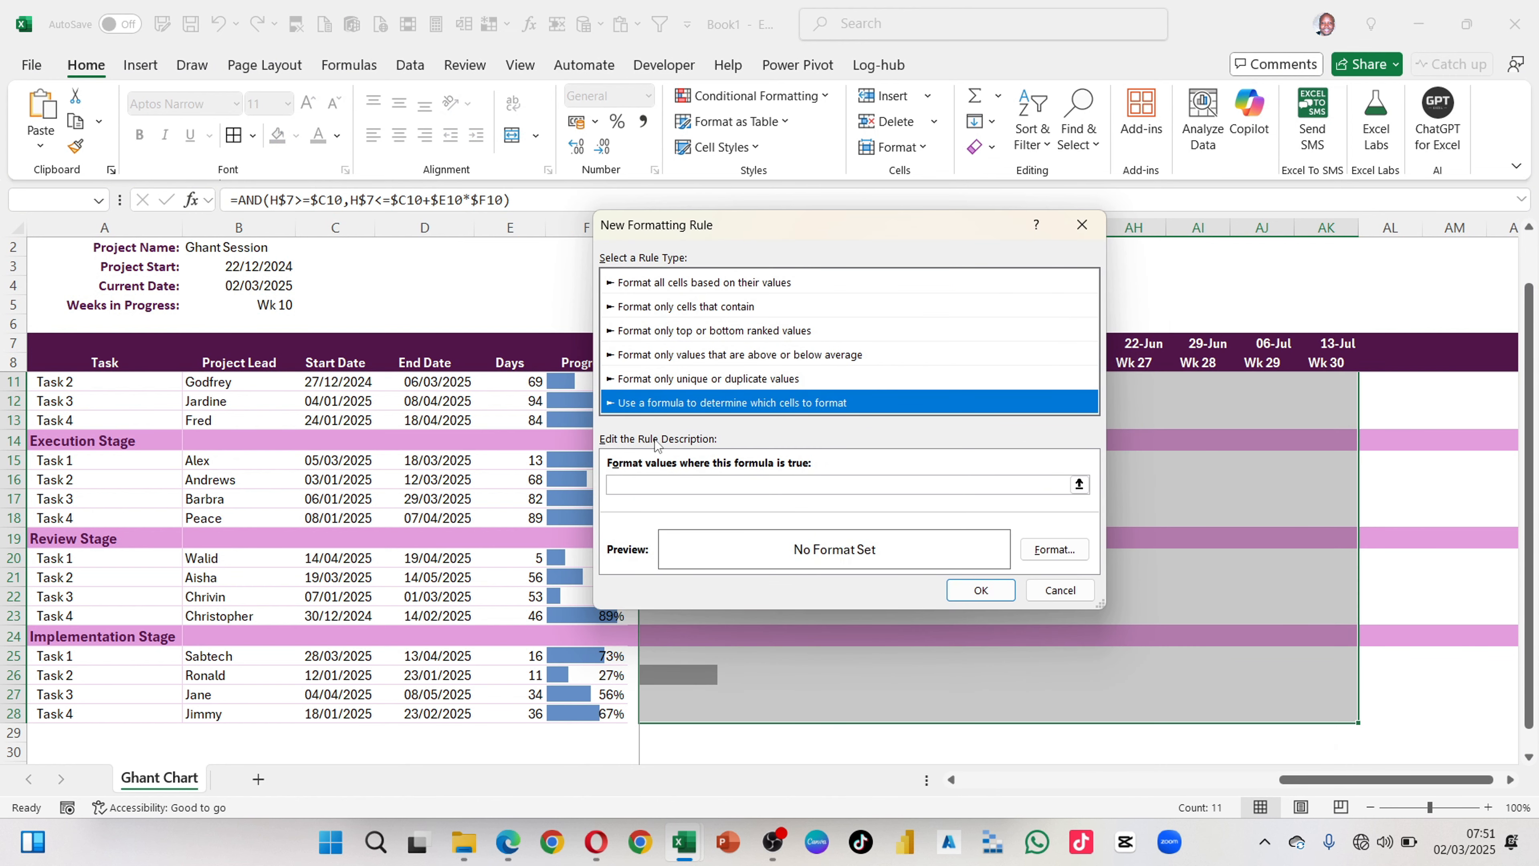
left_click(647, 484)
left_click(633, 484)
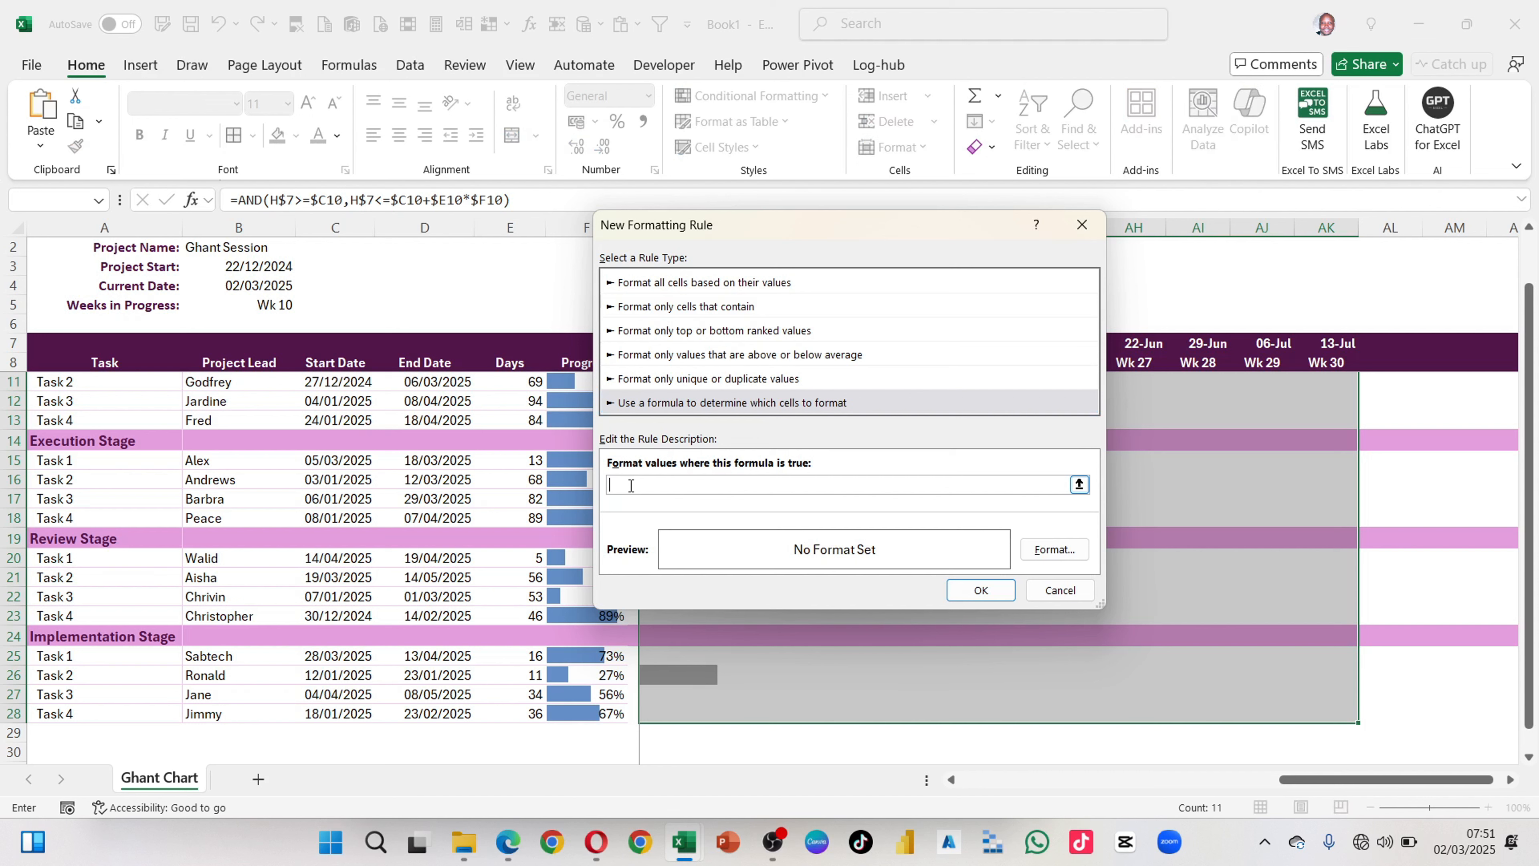
type("=AND(H$7>=$C10,H$7<=$C10+$E10*$F10)")
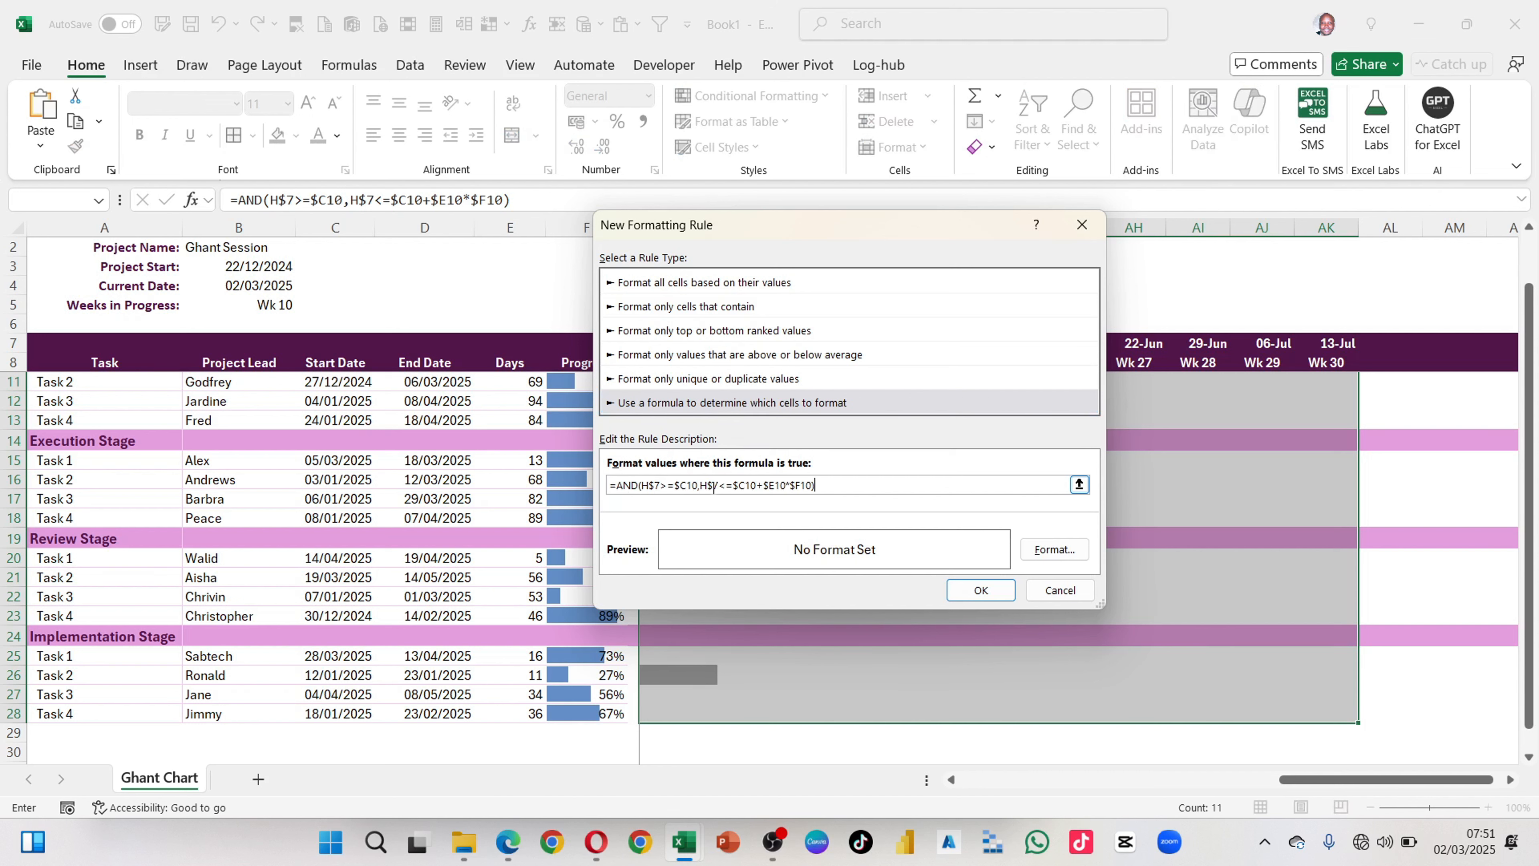
Step: Give the new progress rule a standard green fill and apply it to the timeline range
left_click(1055, 557)
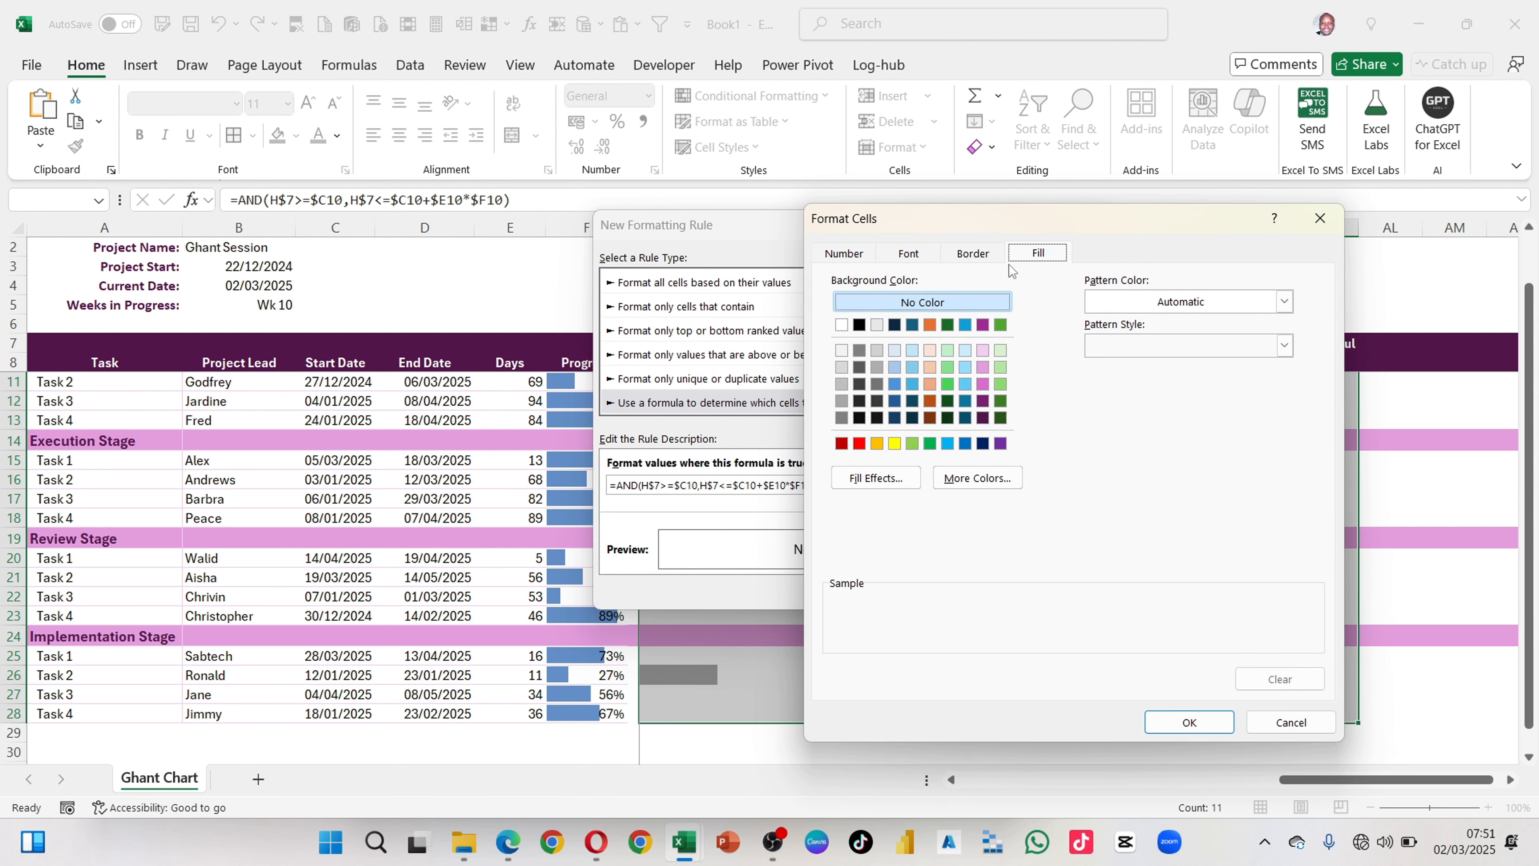
left_click(972, 253)
left_click(1040, 253)
left_click(930, 445)
left_click(1182, 720)
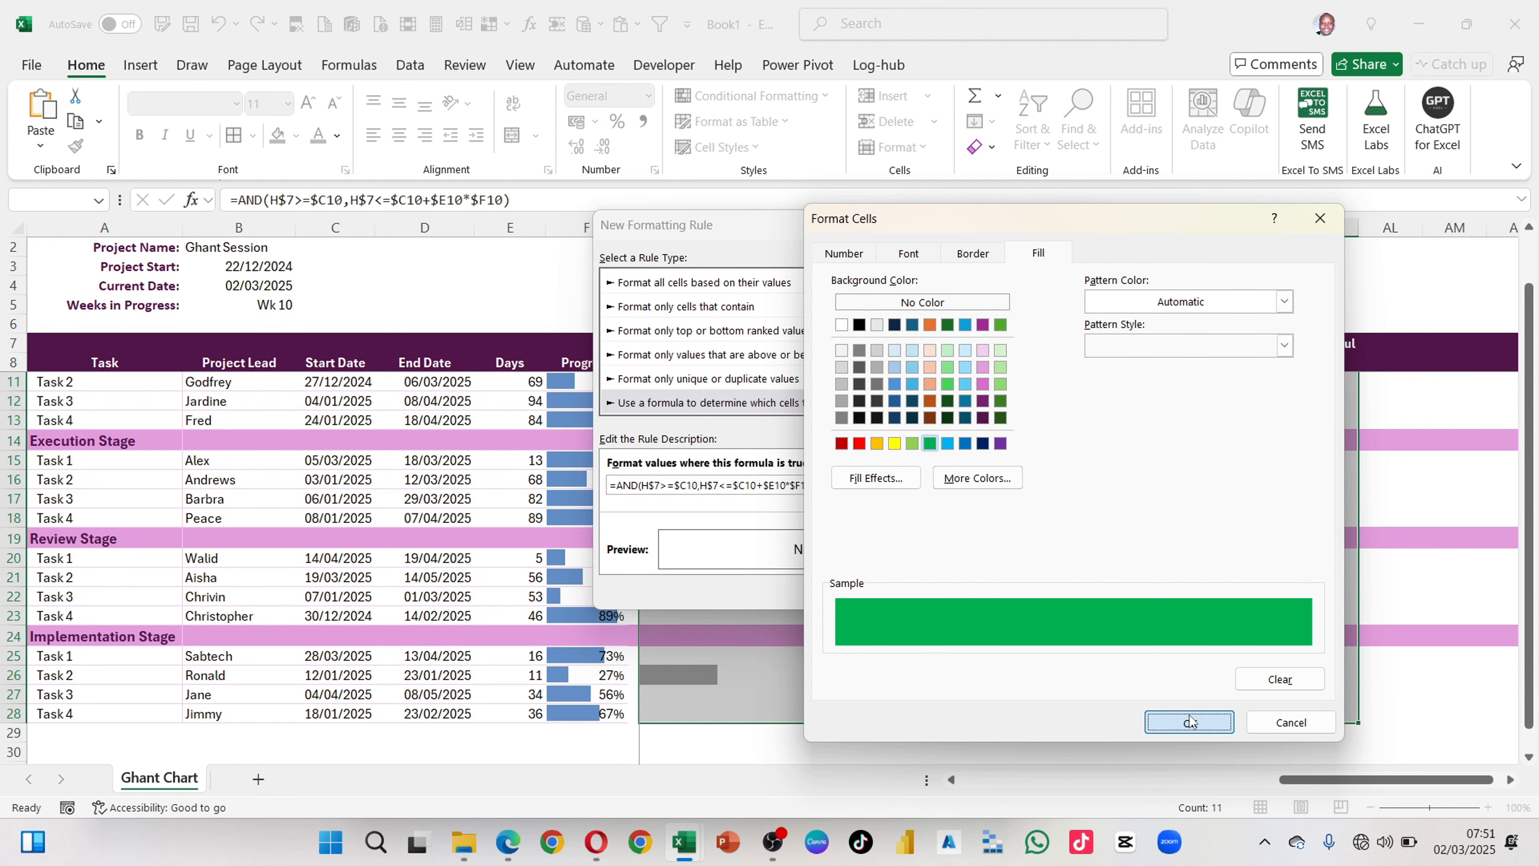
left_click(981, 589)
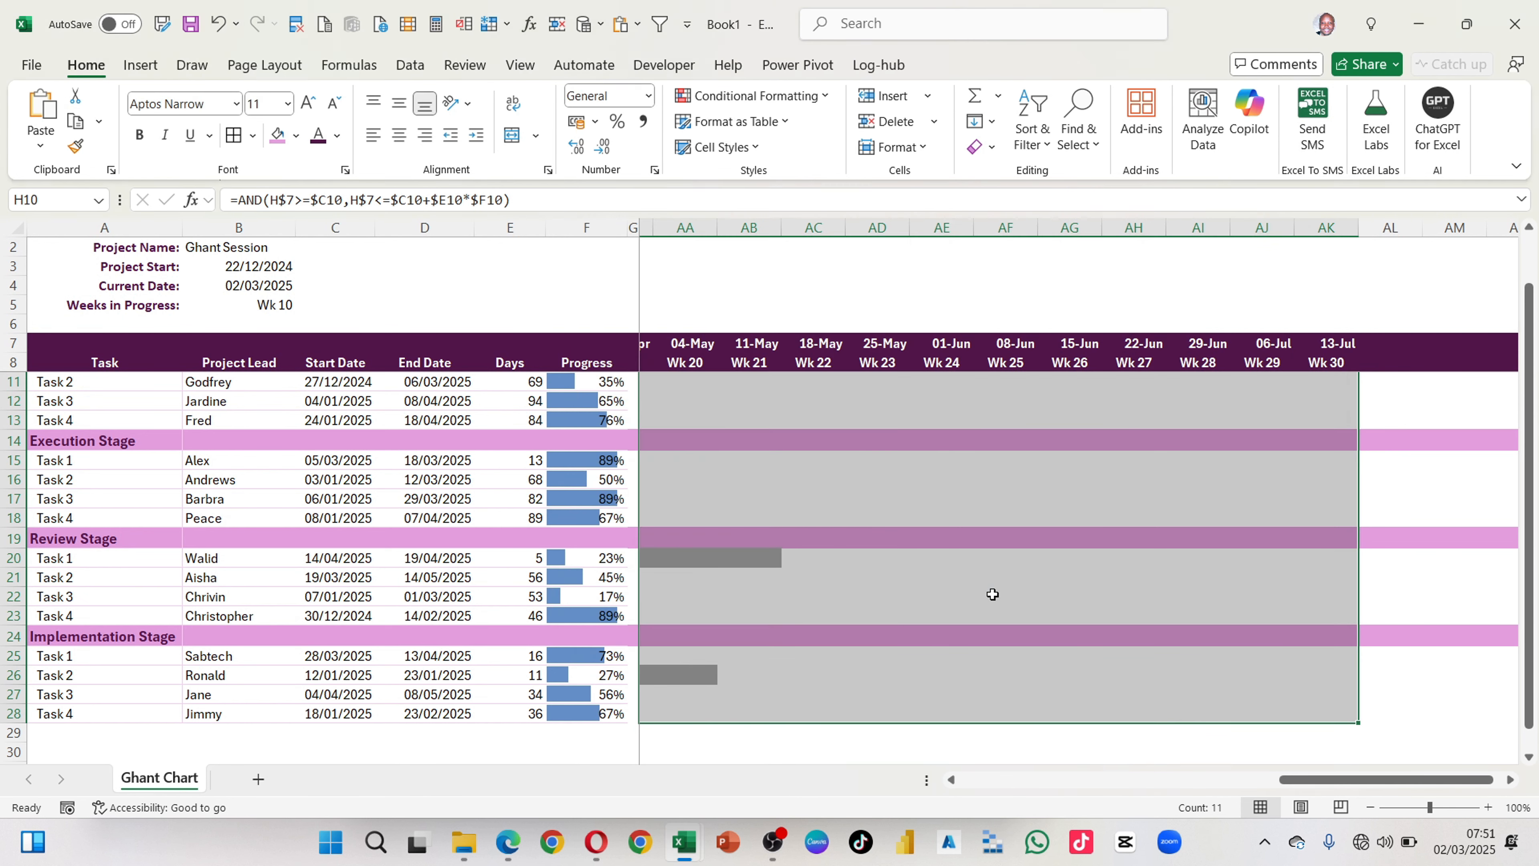
Step: Try clearing the TRUE/FALSE formulas from H10:R10, and undo the clearing
scroll(876, 632, "left", 10)
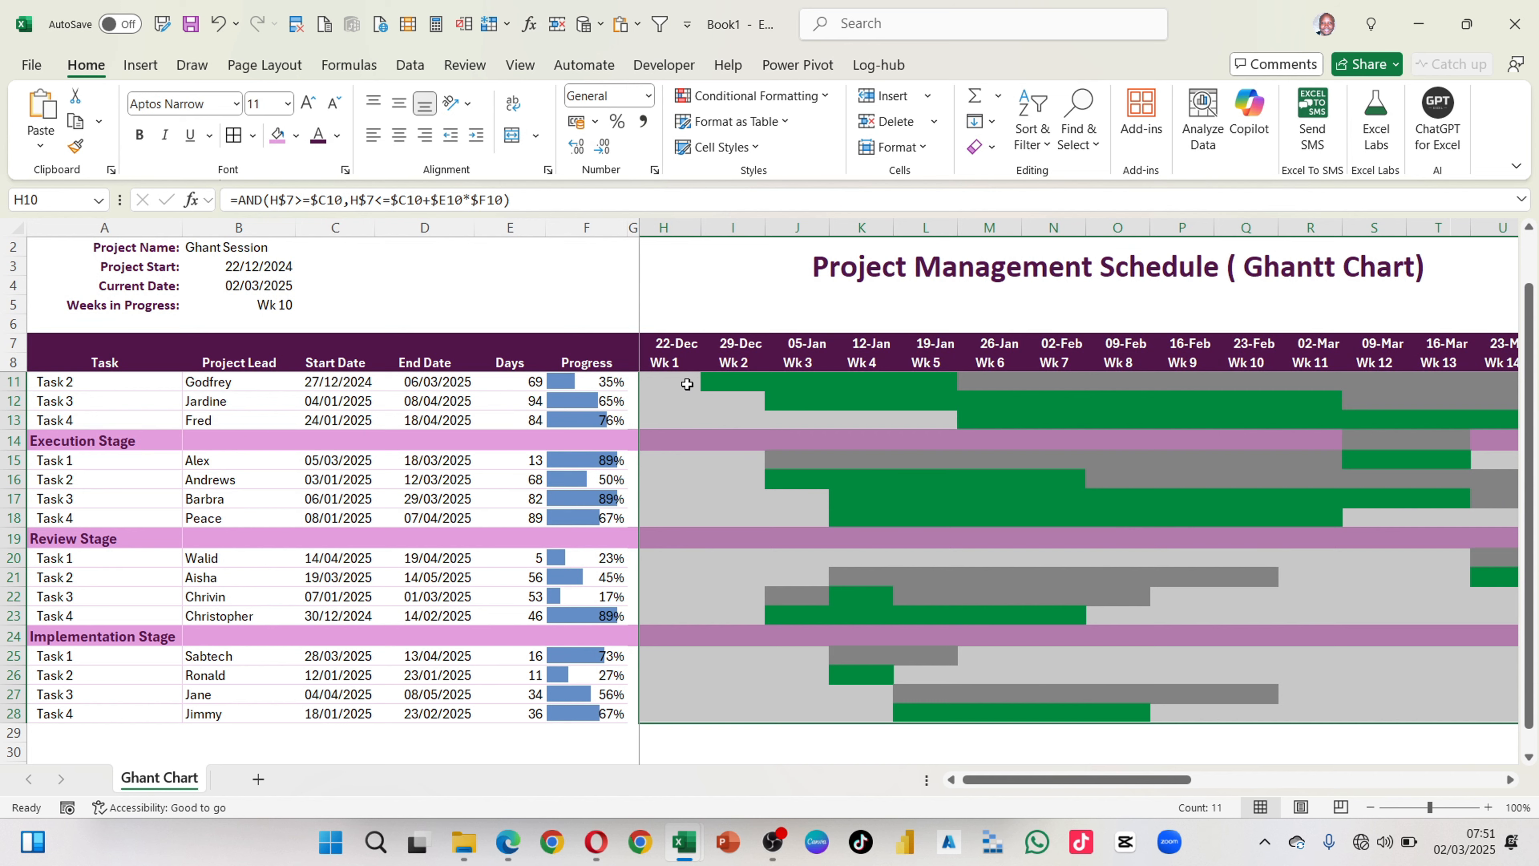
scroll(733, 461, "up", 1)
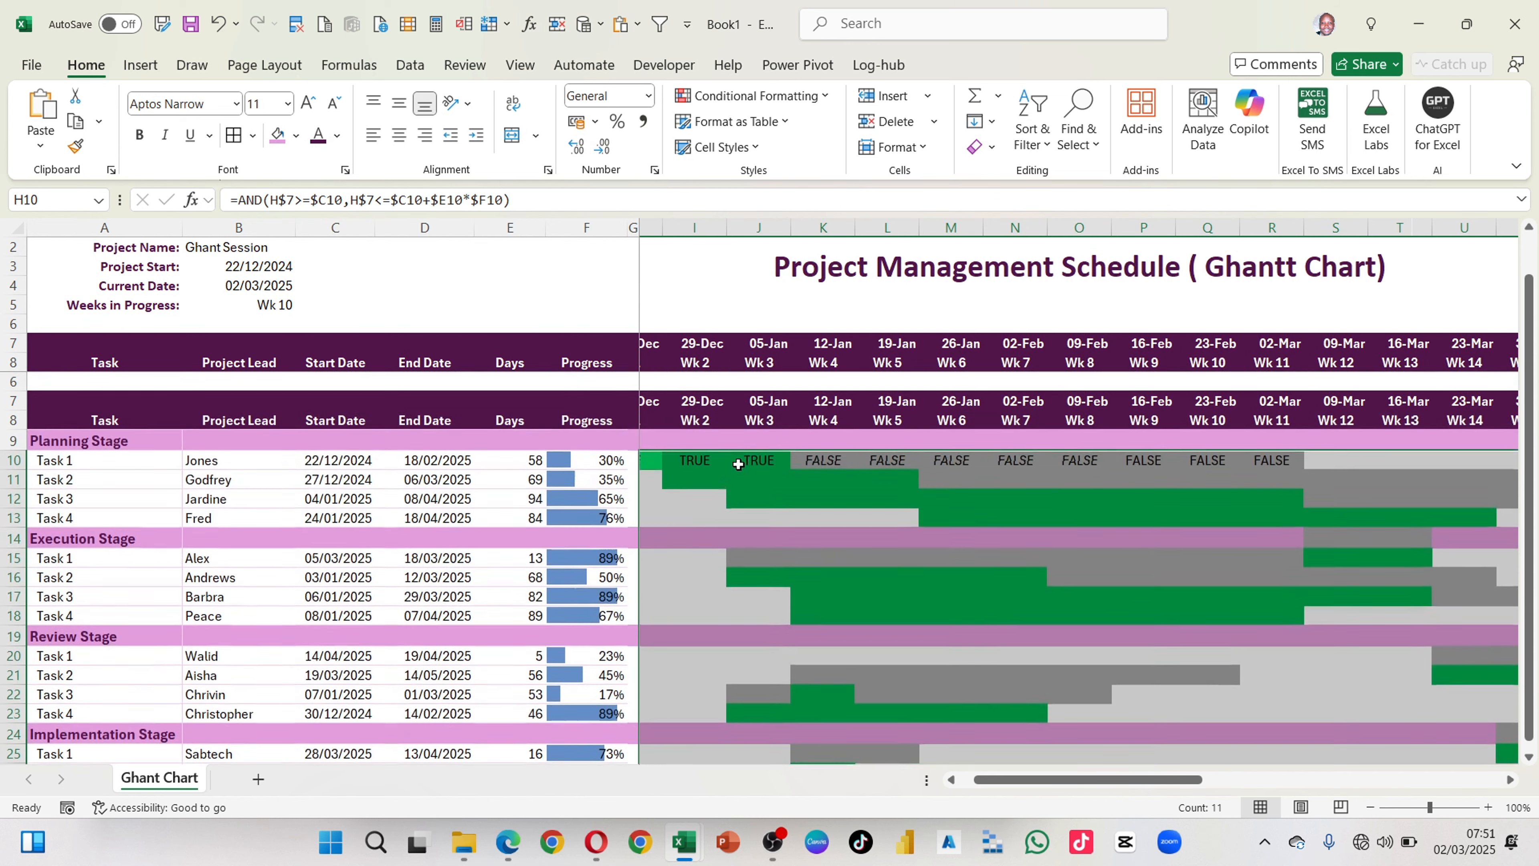
scroll(738, 464, "left", 1)
right_click(737, 464)
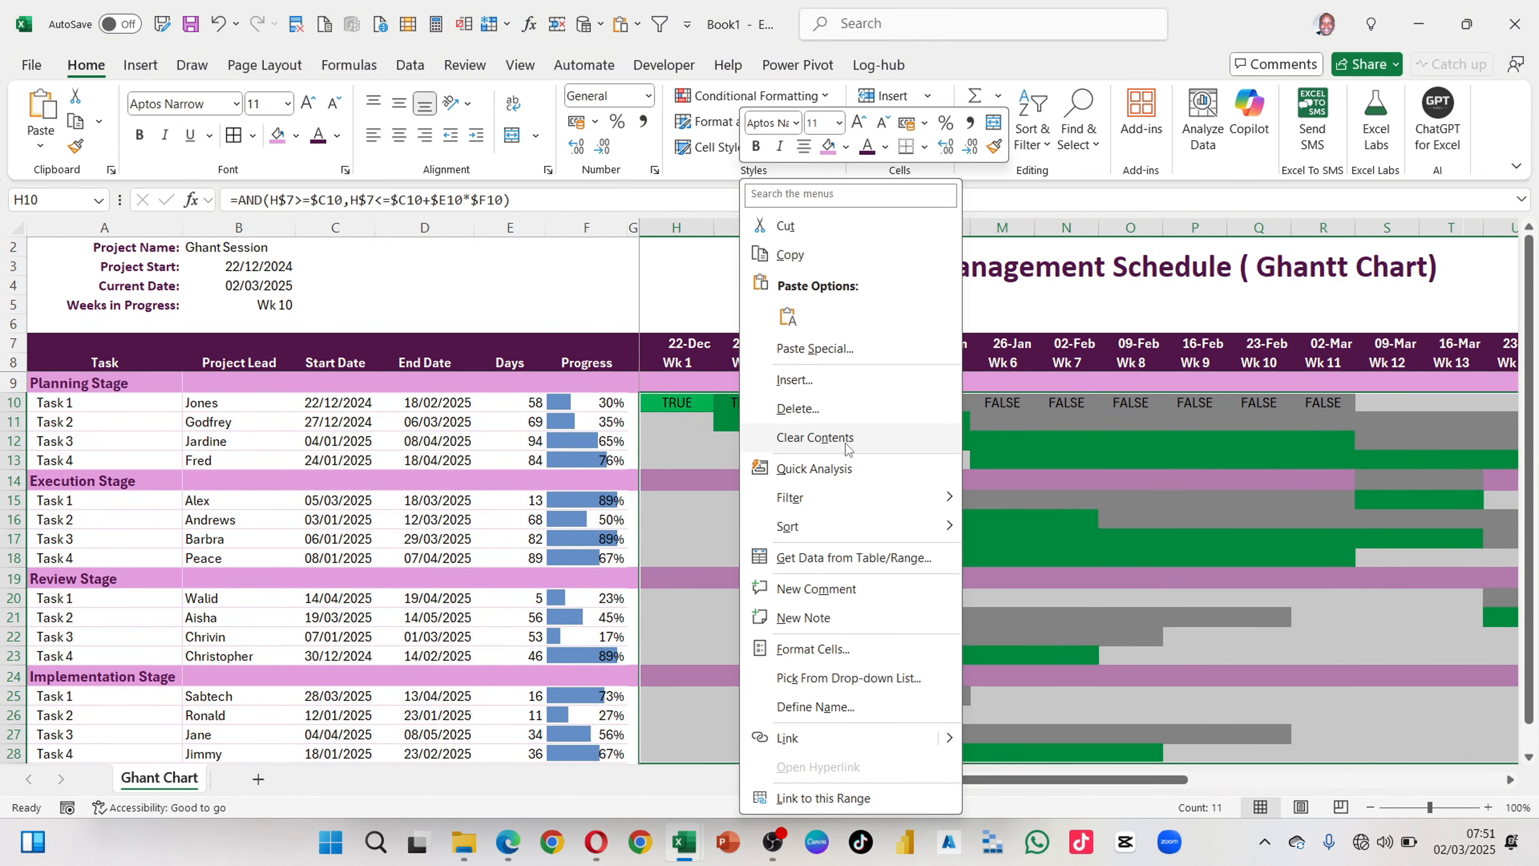
left_click(1026, 440)
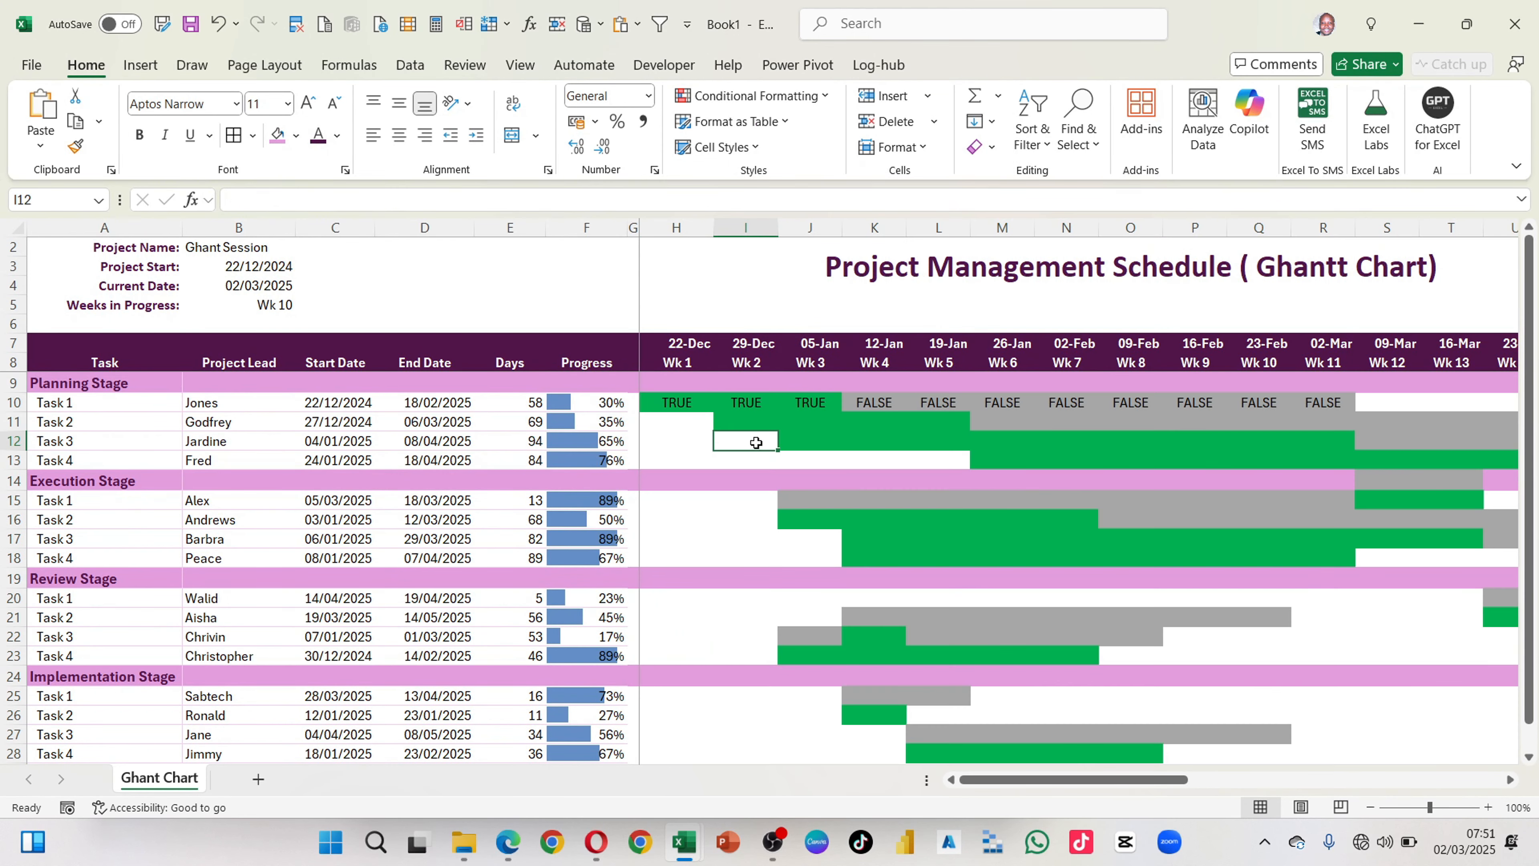
left_click_drag(676, 405, 1330, 398)
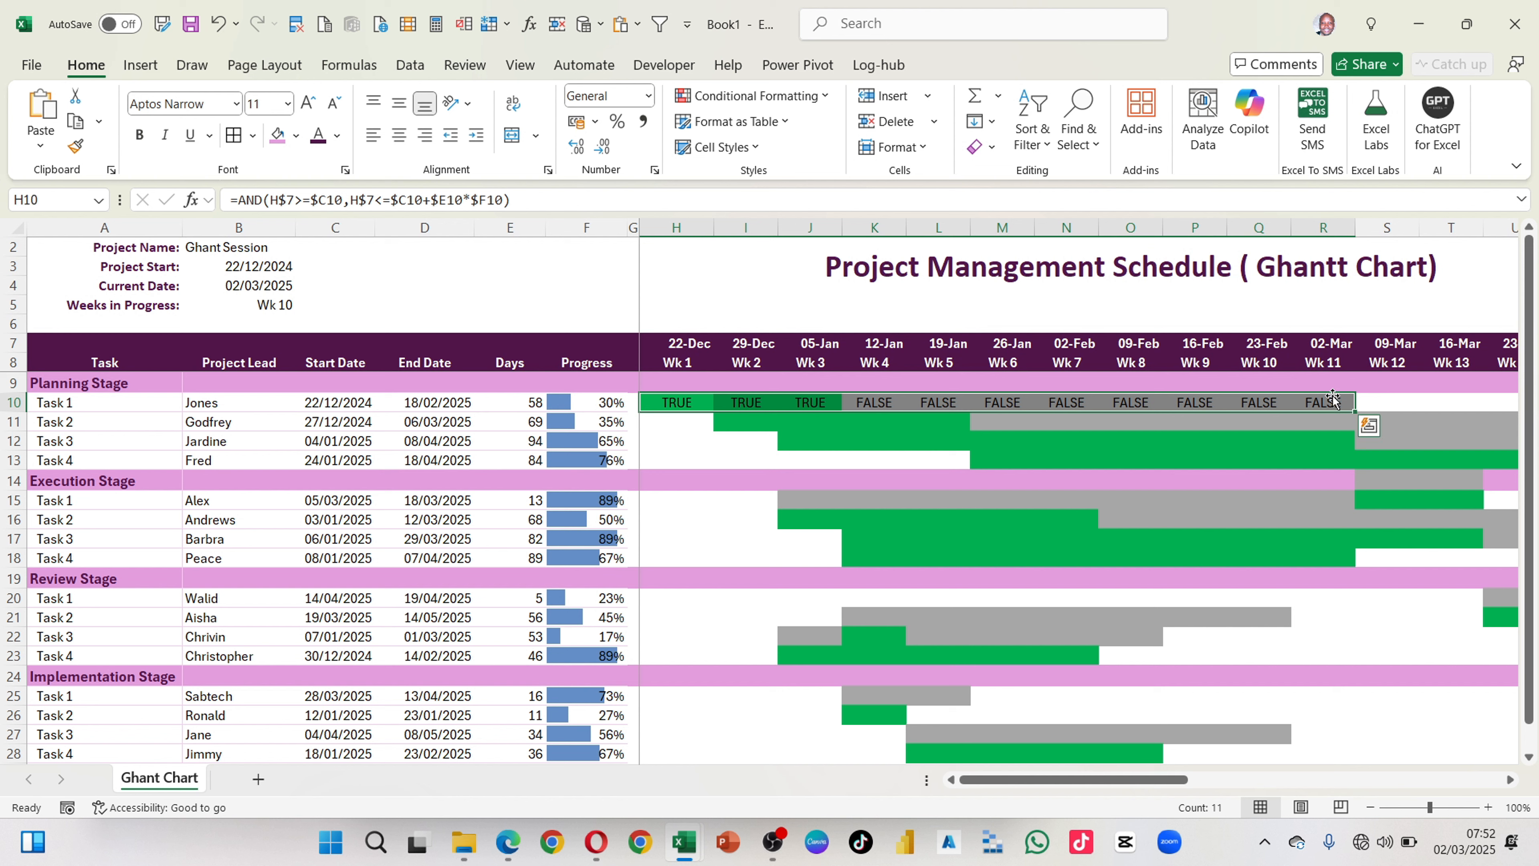
key("F2")
key("ctrl+Return")
left_click(1279, 480)
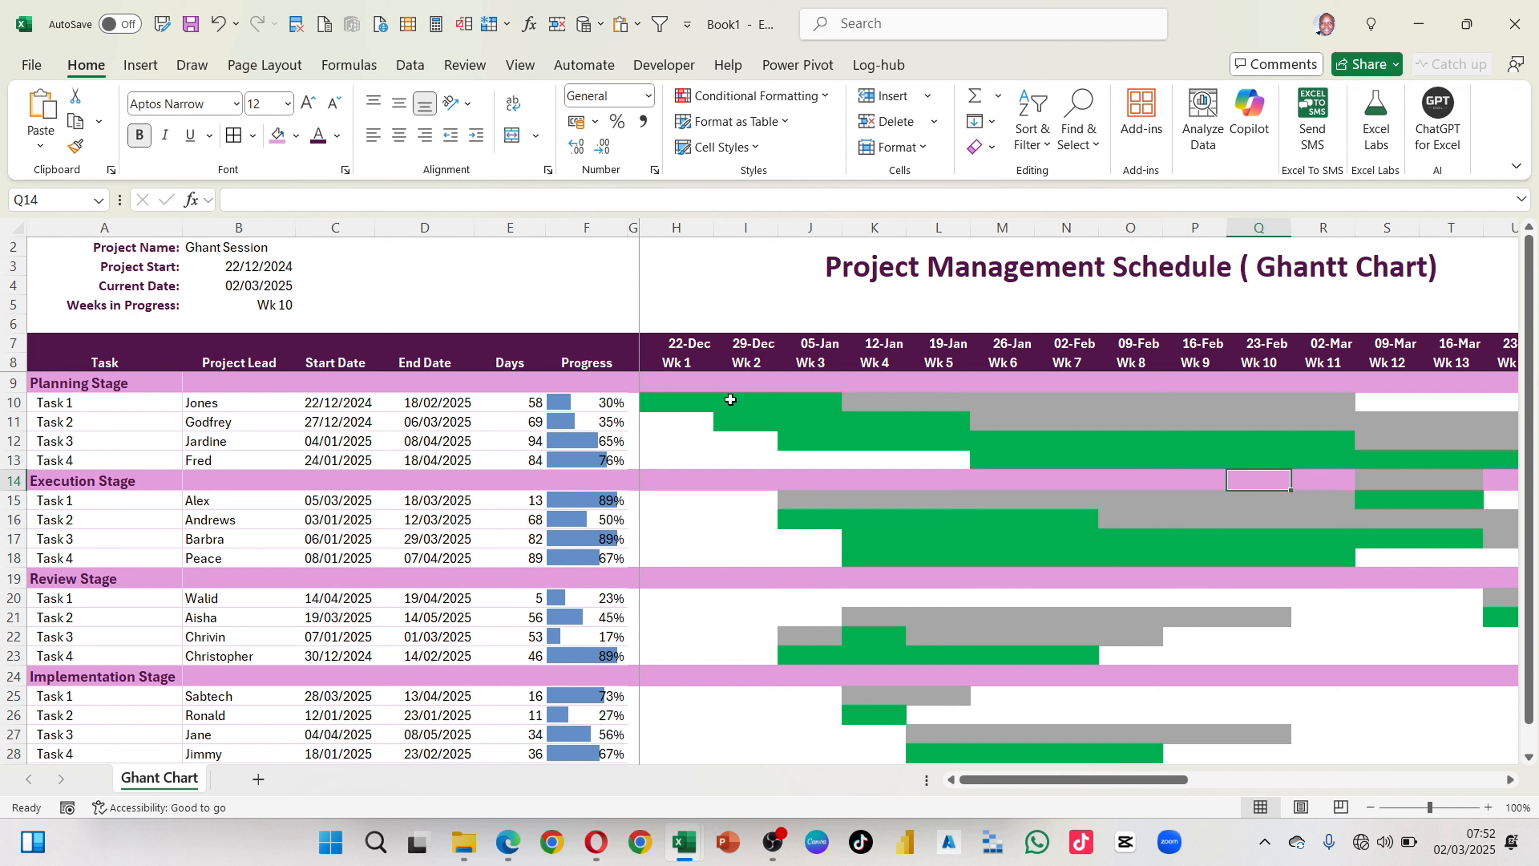
key("ctrl+z")
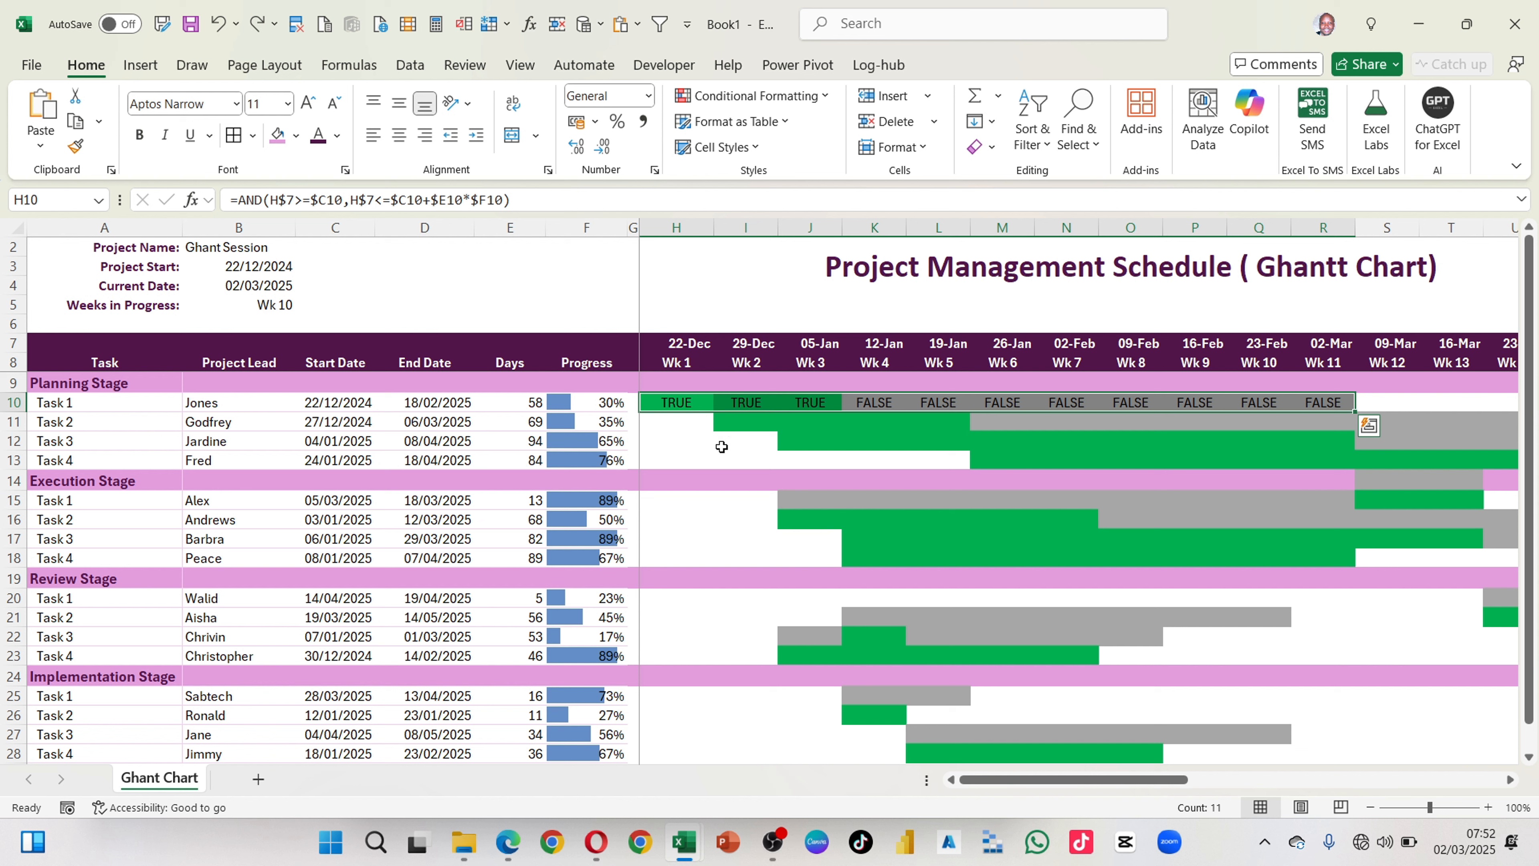
Step: Set the Planning Stage Task 1 progress in F10 to 55% to test the green bar
left_click(603, 404)
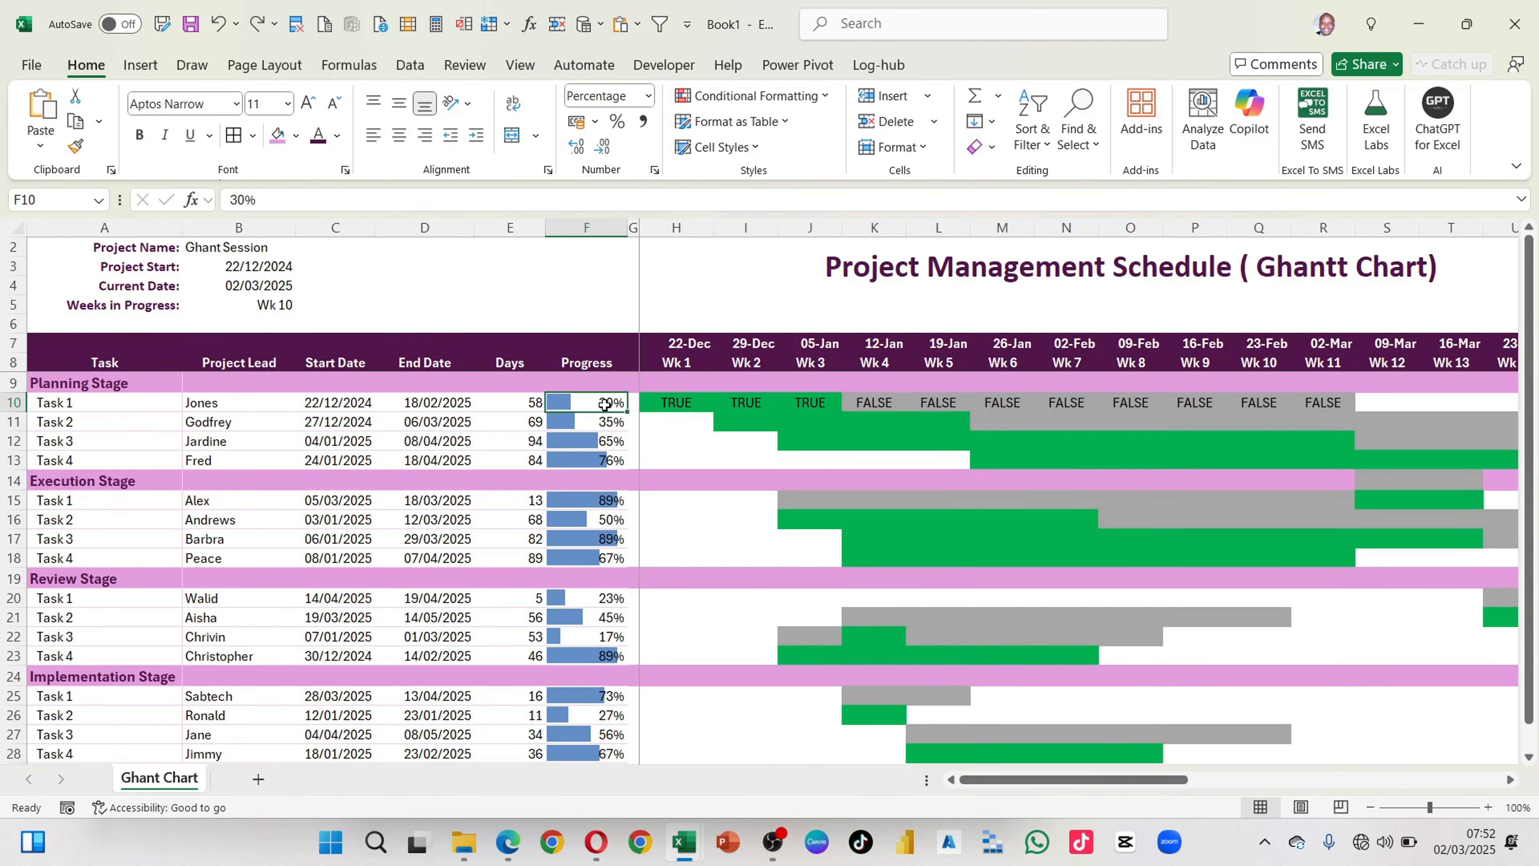
type("55")
key("Return")
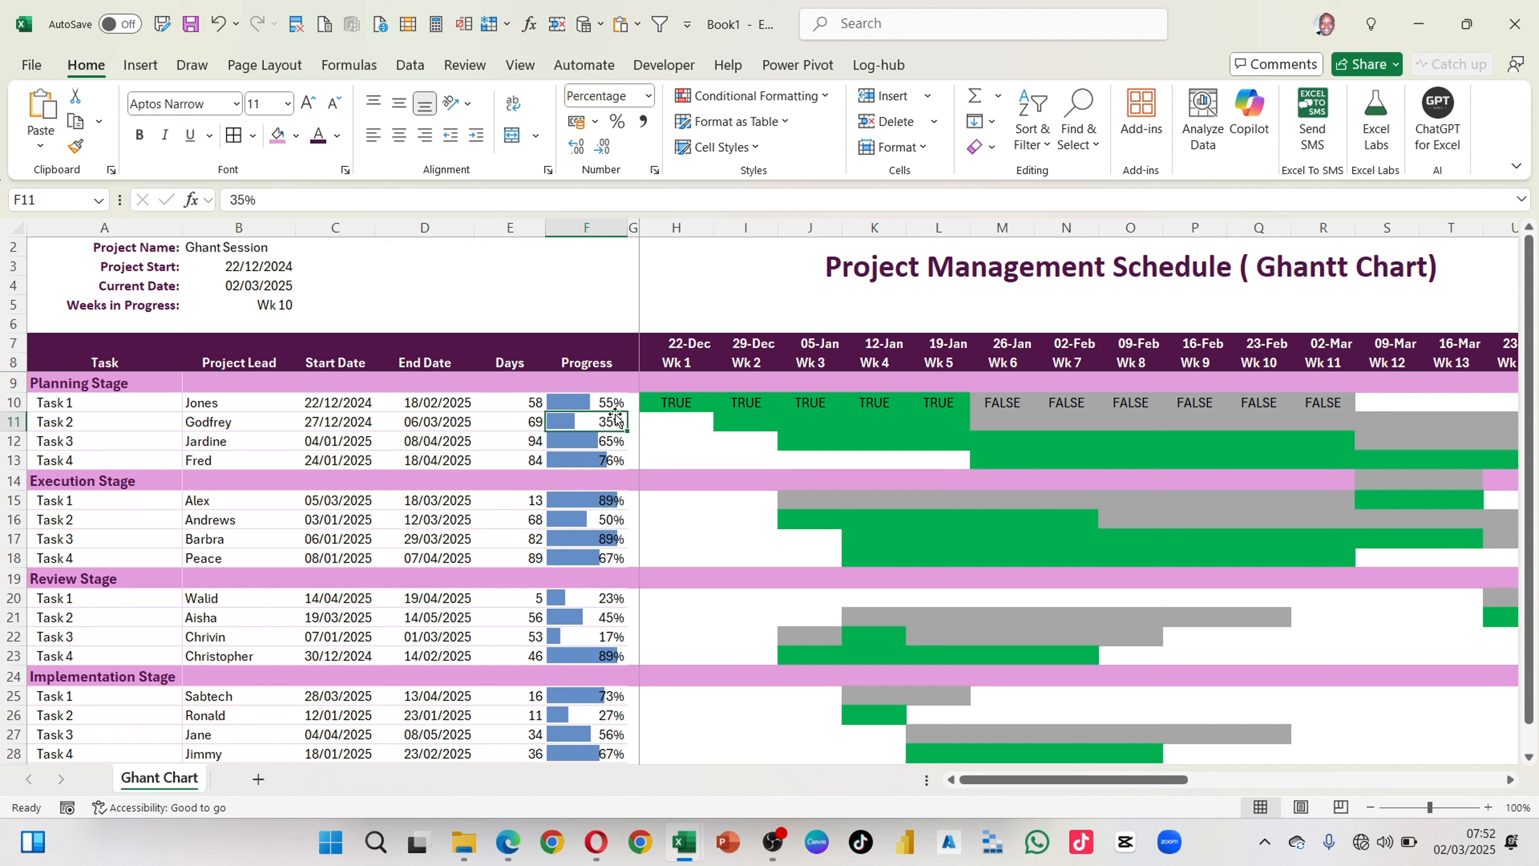
Step: Set the Planning Stage Task 1 progress in F10 to 100%
left_click(600, 403)
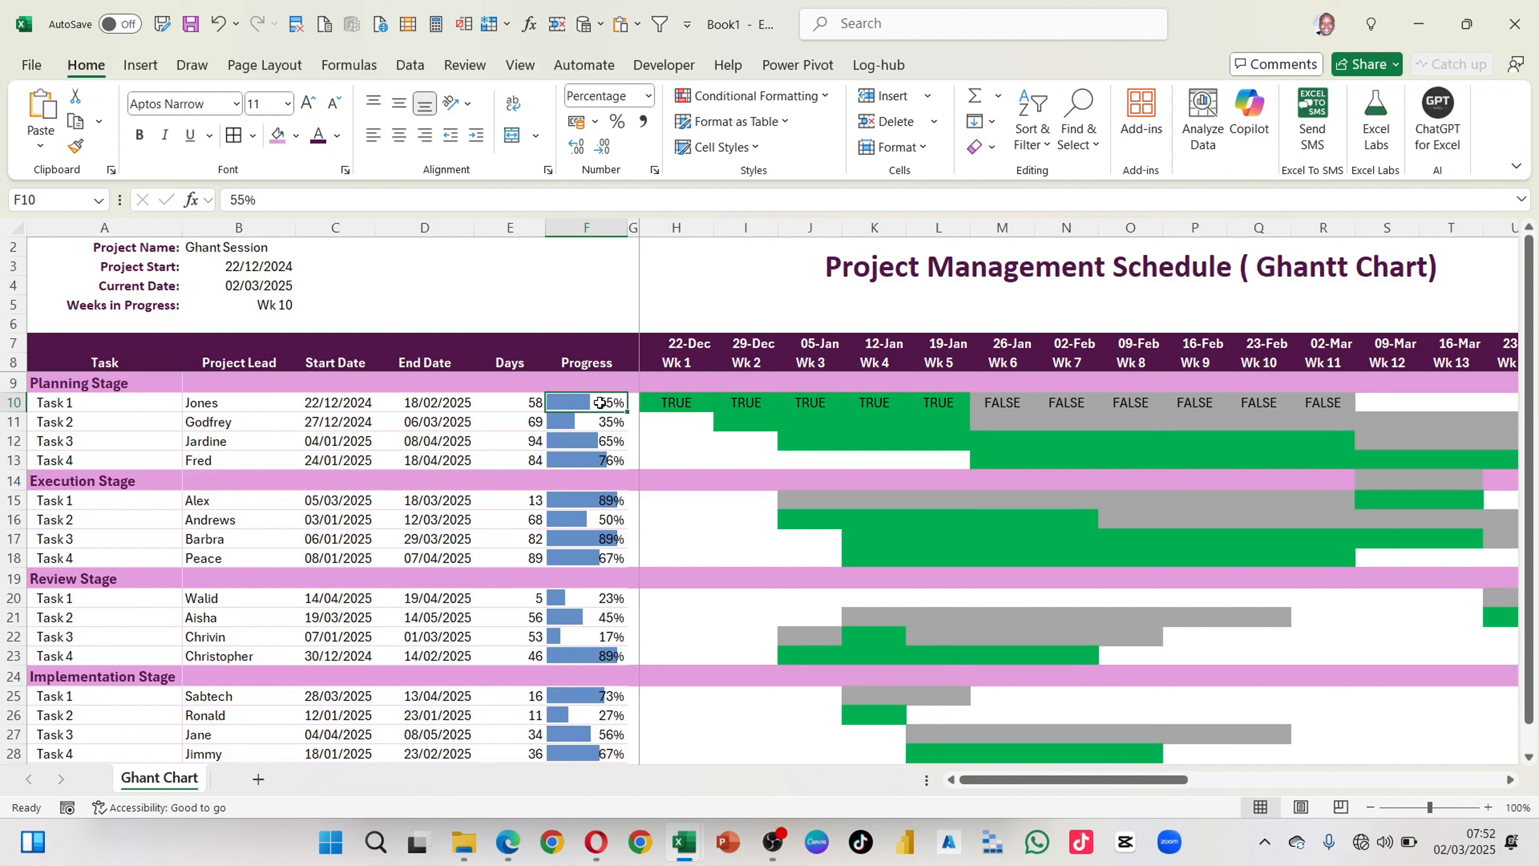
type("90")
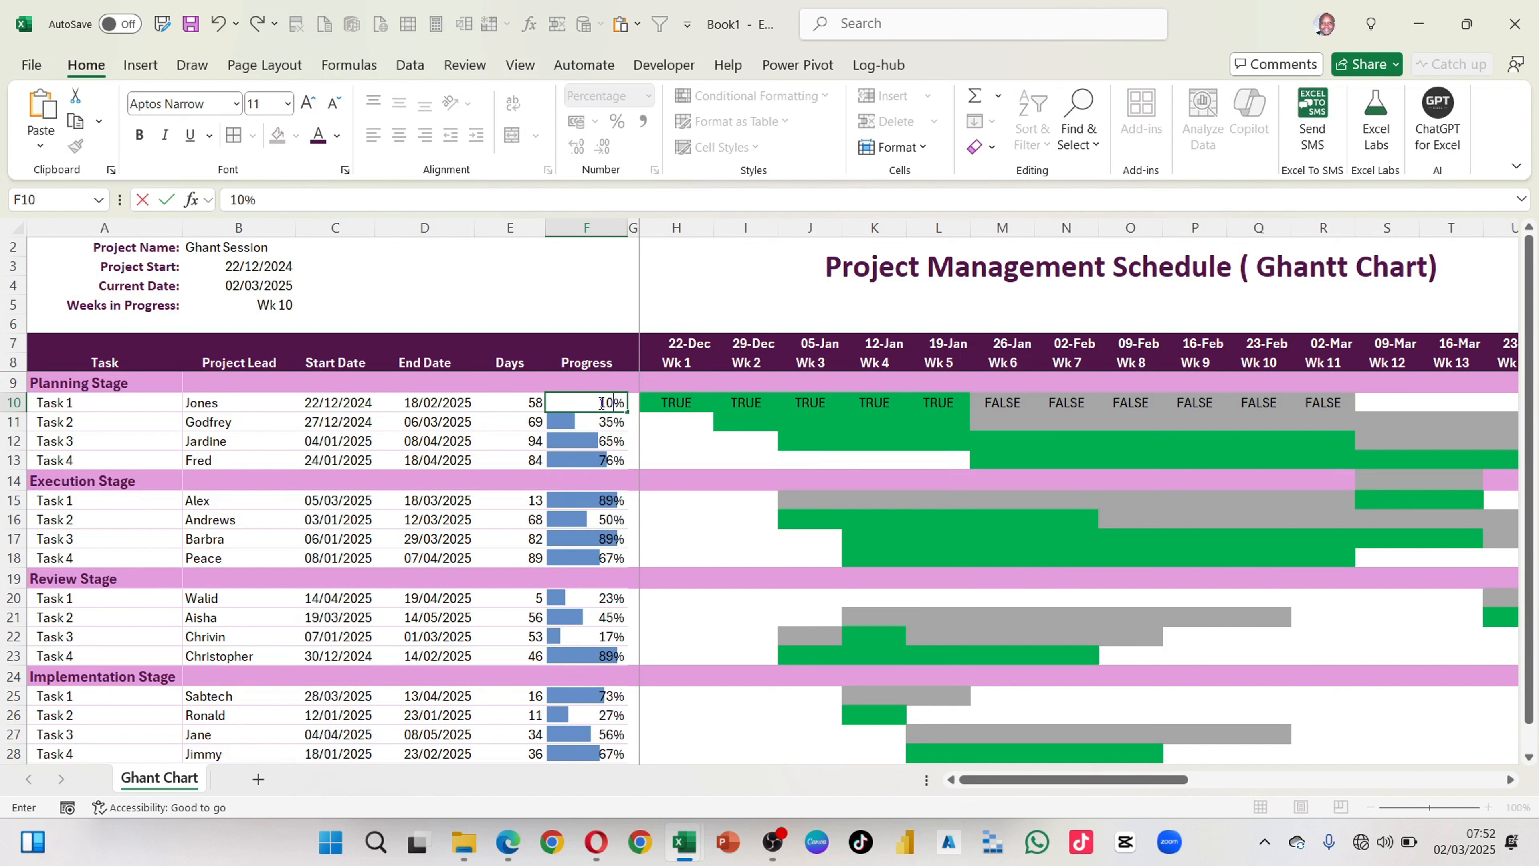
key("Return")
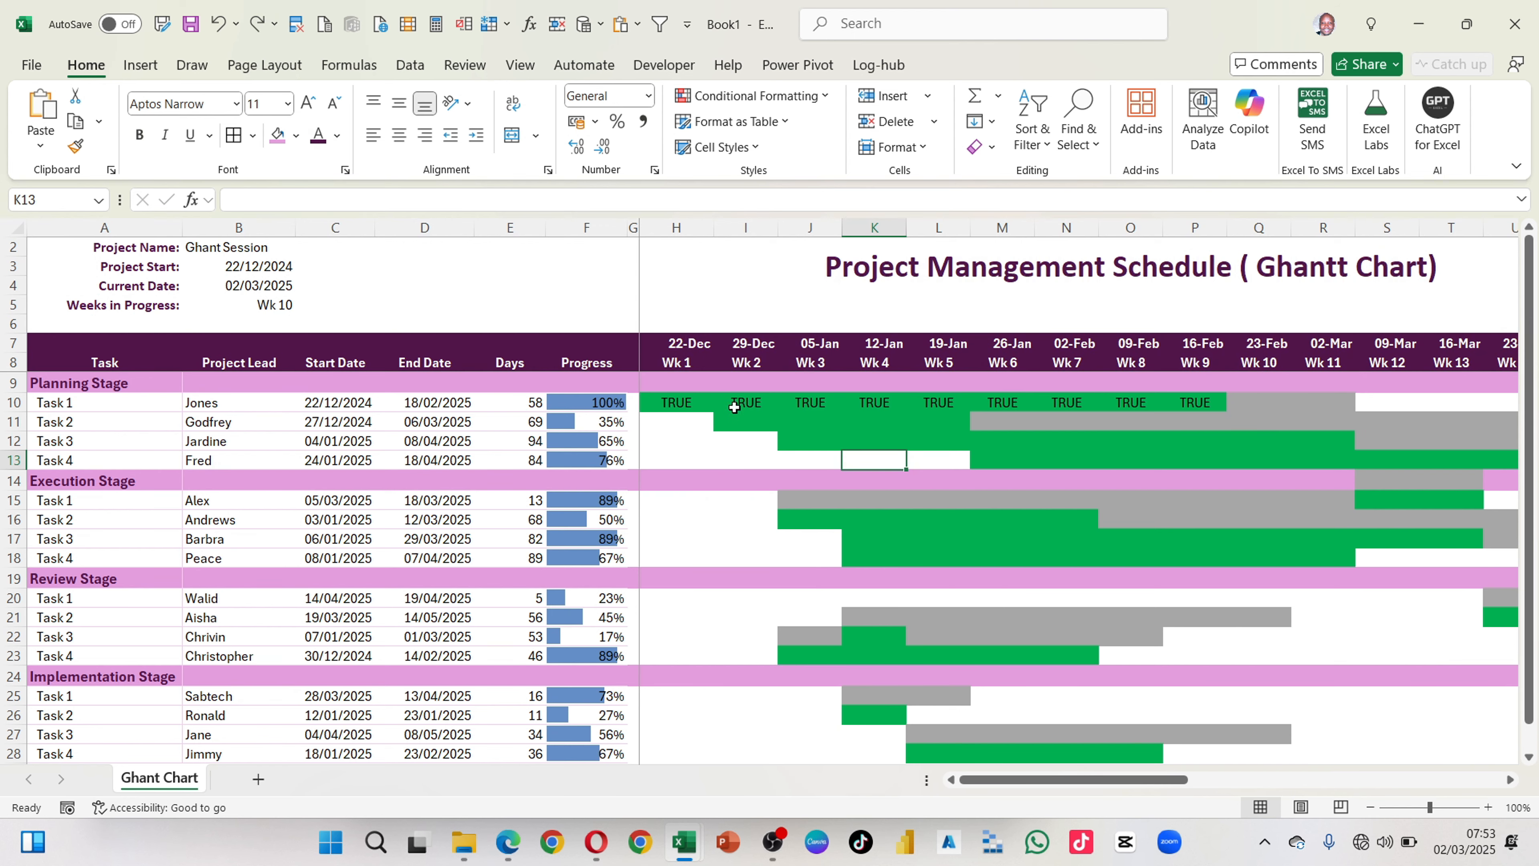
Step: Clear the TRUE/FALSE test formulas from the Planning Stage Task 1 timeline row, leaving its conditional formatting in place
left_click_drag(685, 404, 1189, 407)
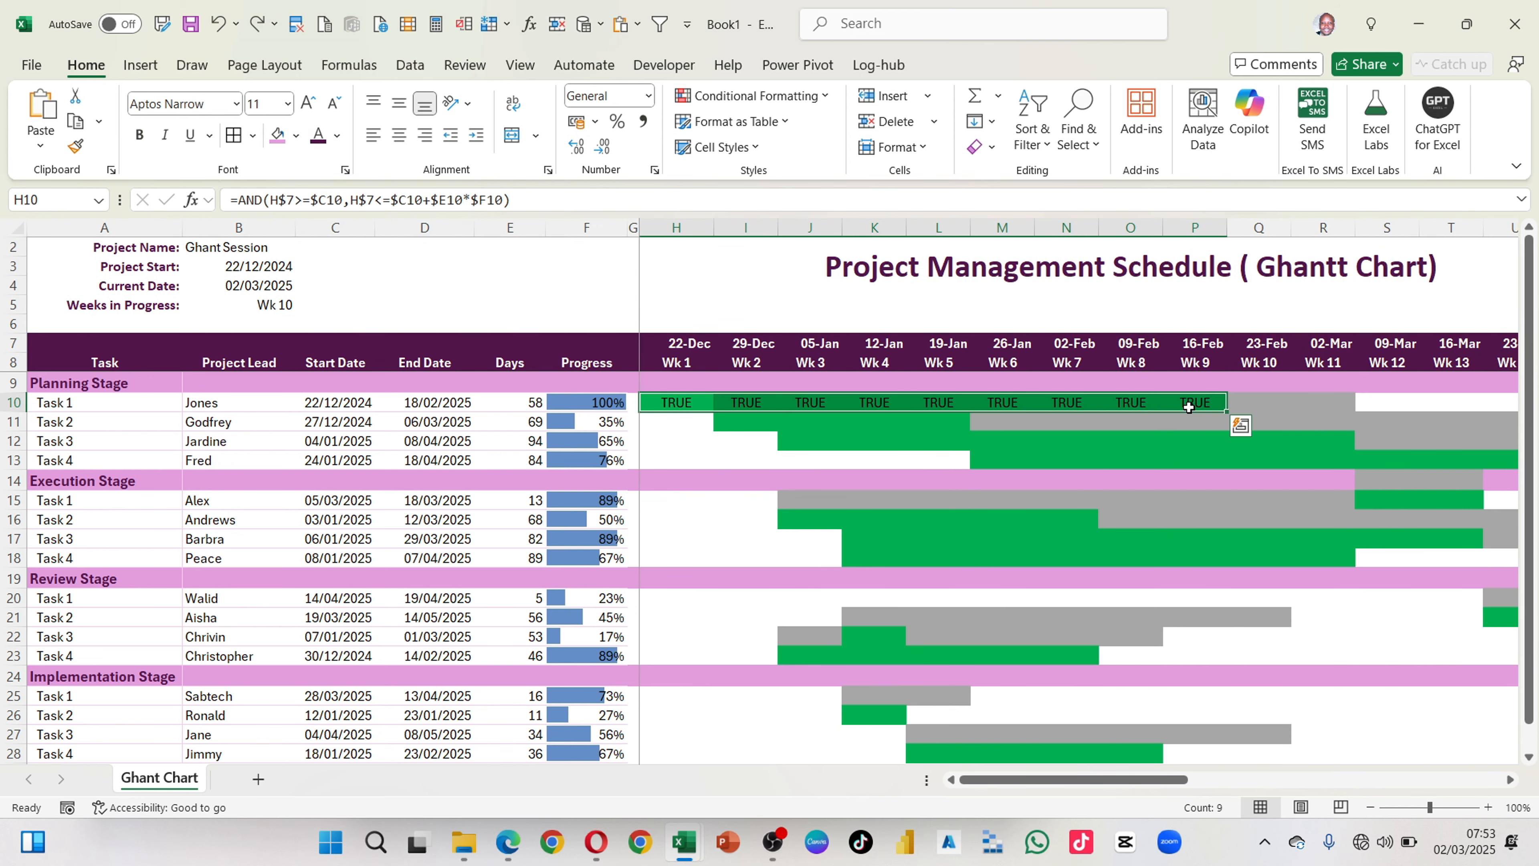
key("Delete")
left_click(1084, 580)
Step: Examine the green progress bars against the grey task bars across all four stages and the timeline weeks
scroll(1085, 581, "down", 4)
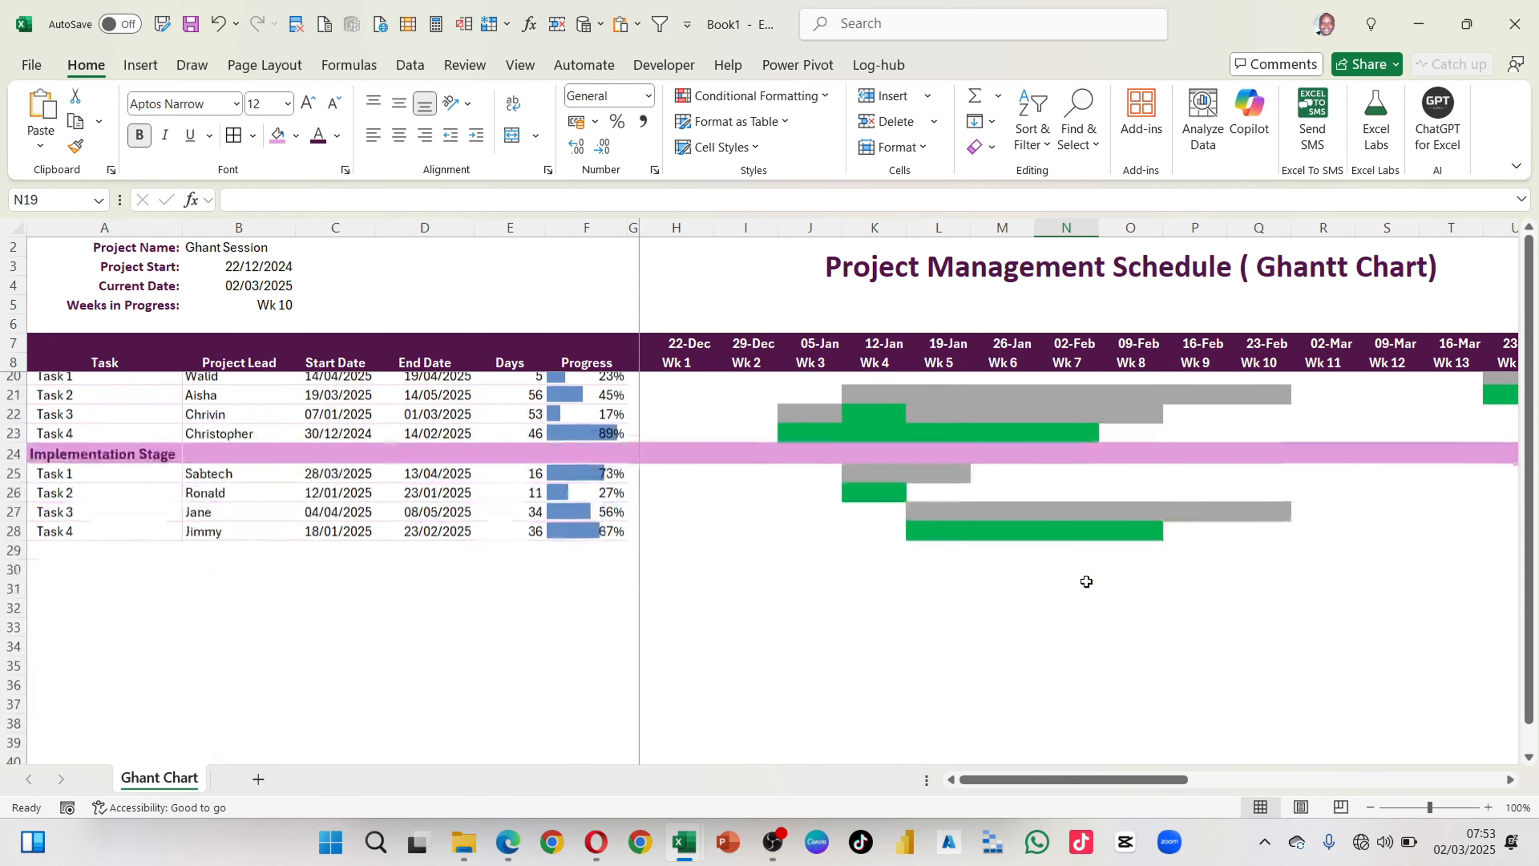
scroll(1085, 581, "up", 3)
scroll(1085, 580, "up", 1)
scroll(1085, 581, "right", 3)
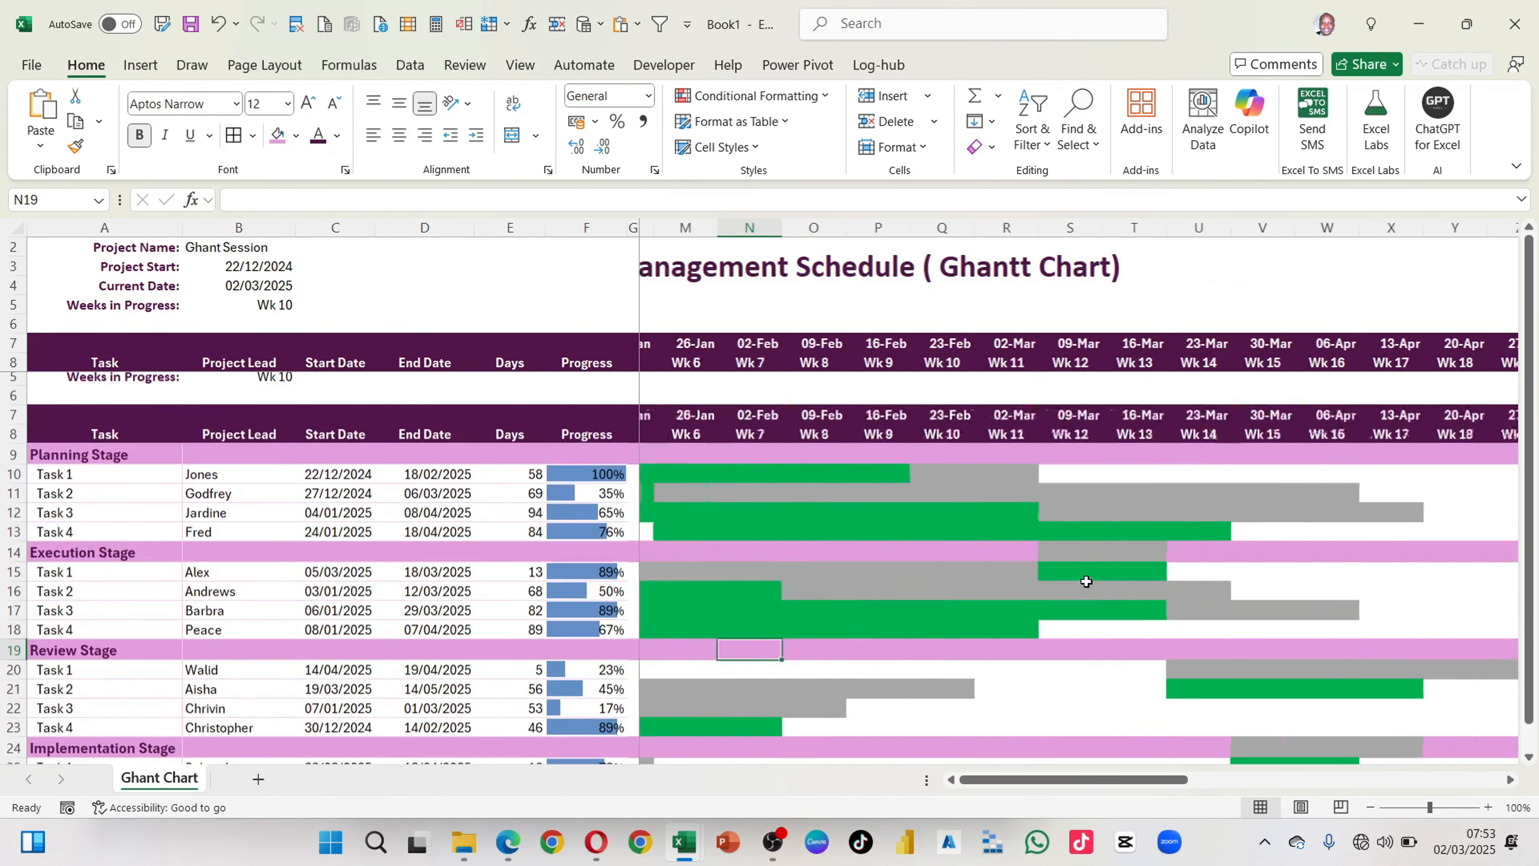
scroll(1086, 581, "down", 3)
scroll(1085, 580, "up", 1)
scroll(969, 515, "left", 4)
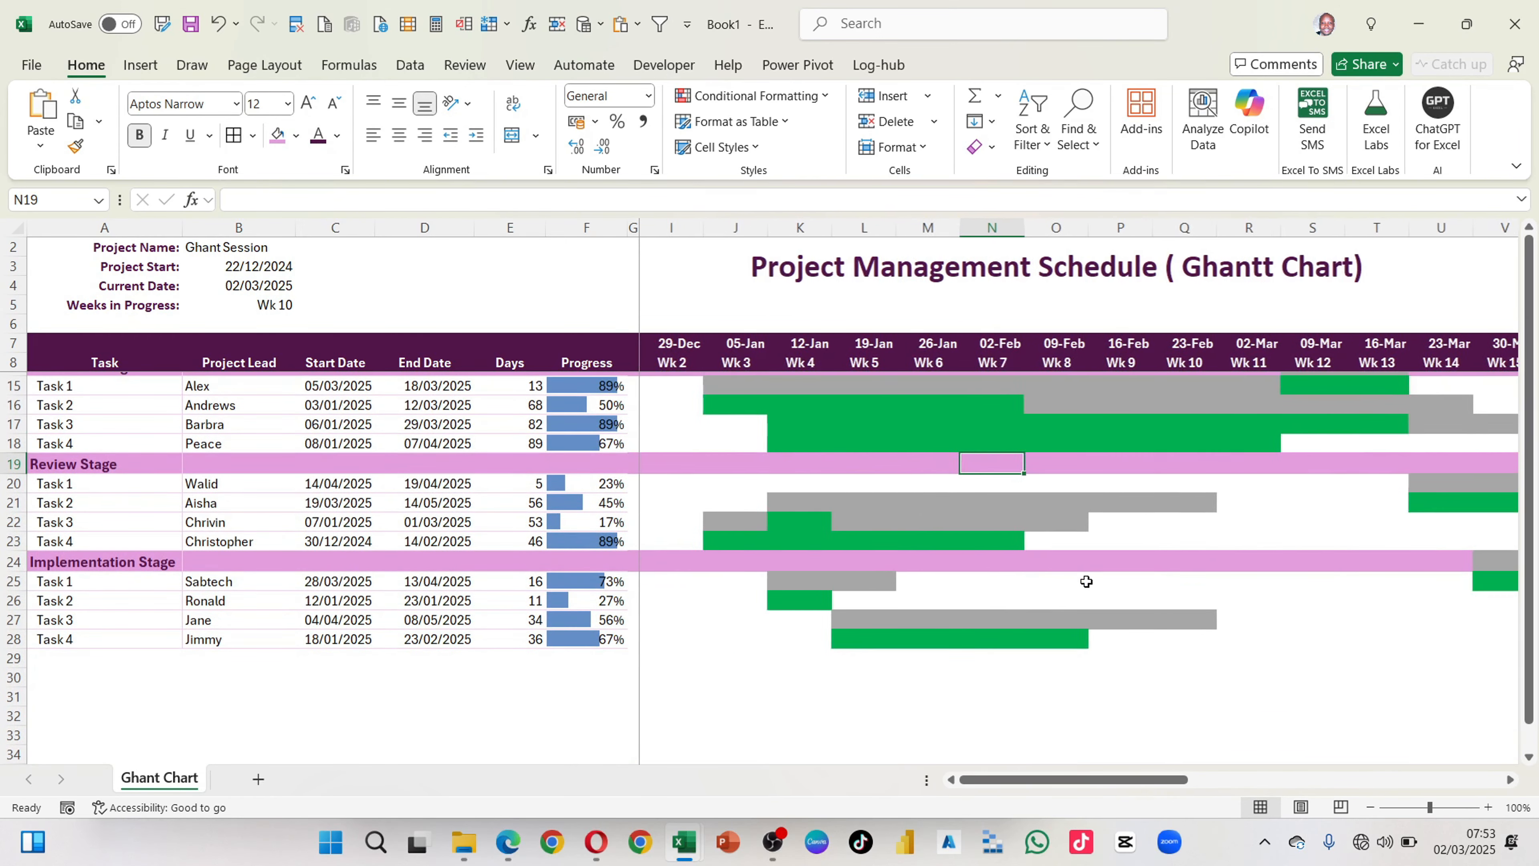
scroll(847, 431, "right", 1)
scroll(855, 511, "up", 2)
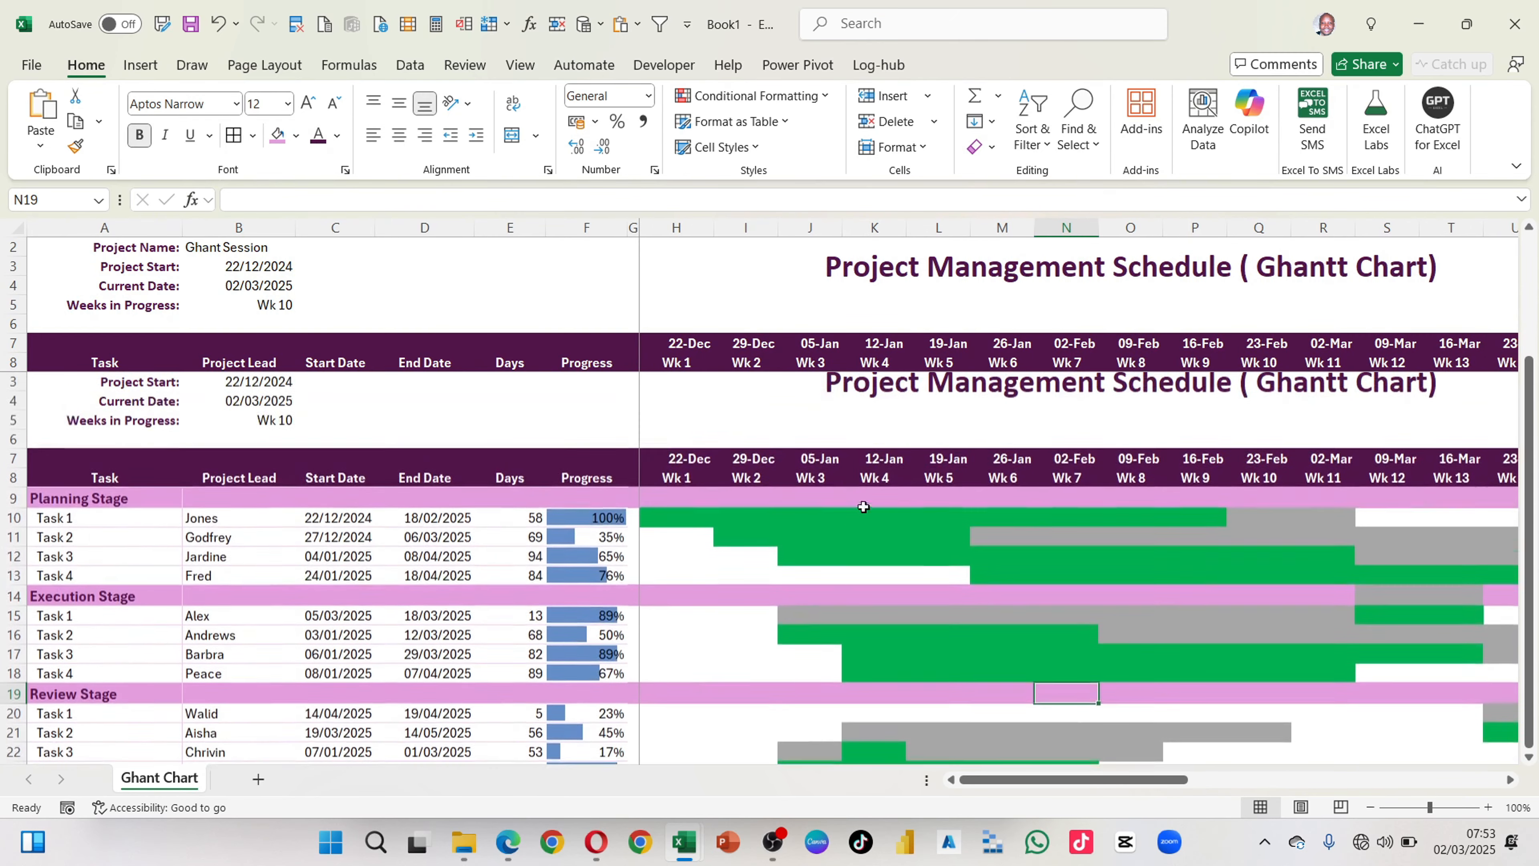
left_click(677, 558)
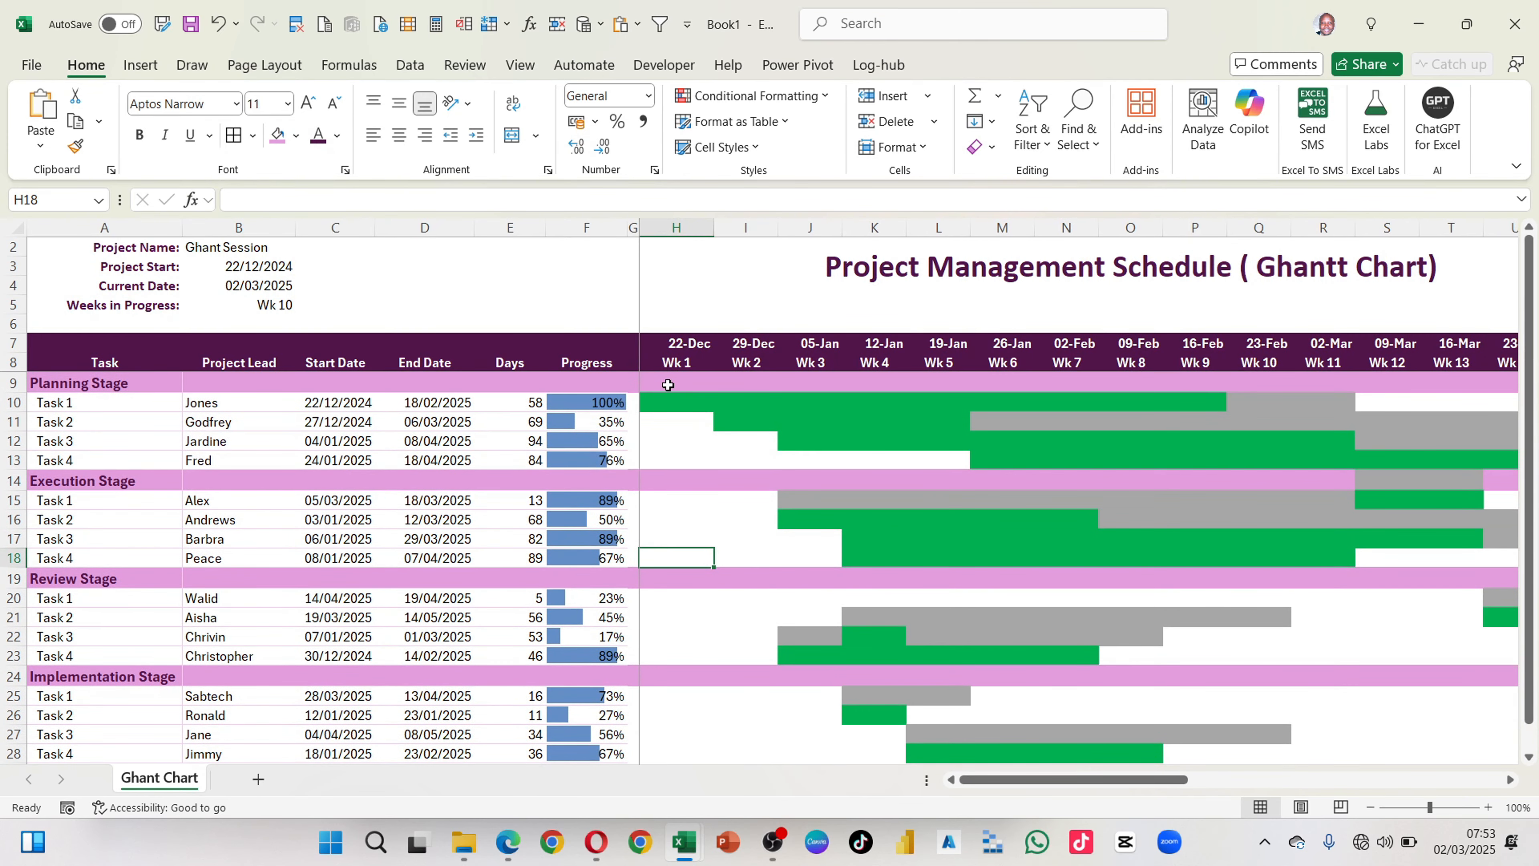
left_click(669, 400)
left_click(661, 378)
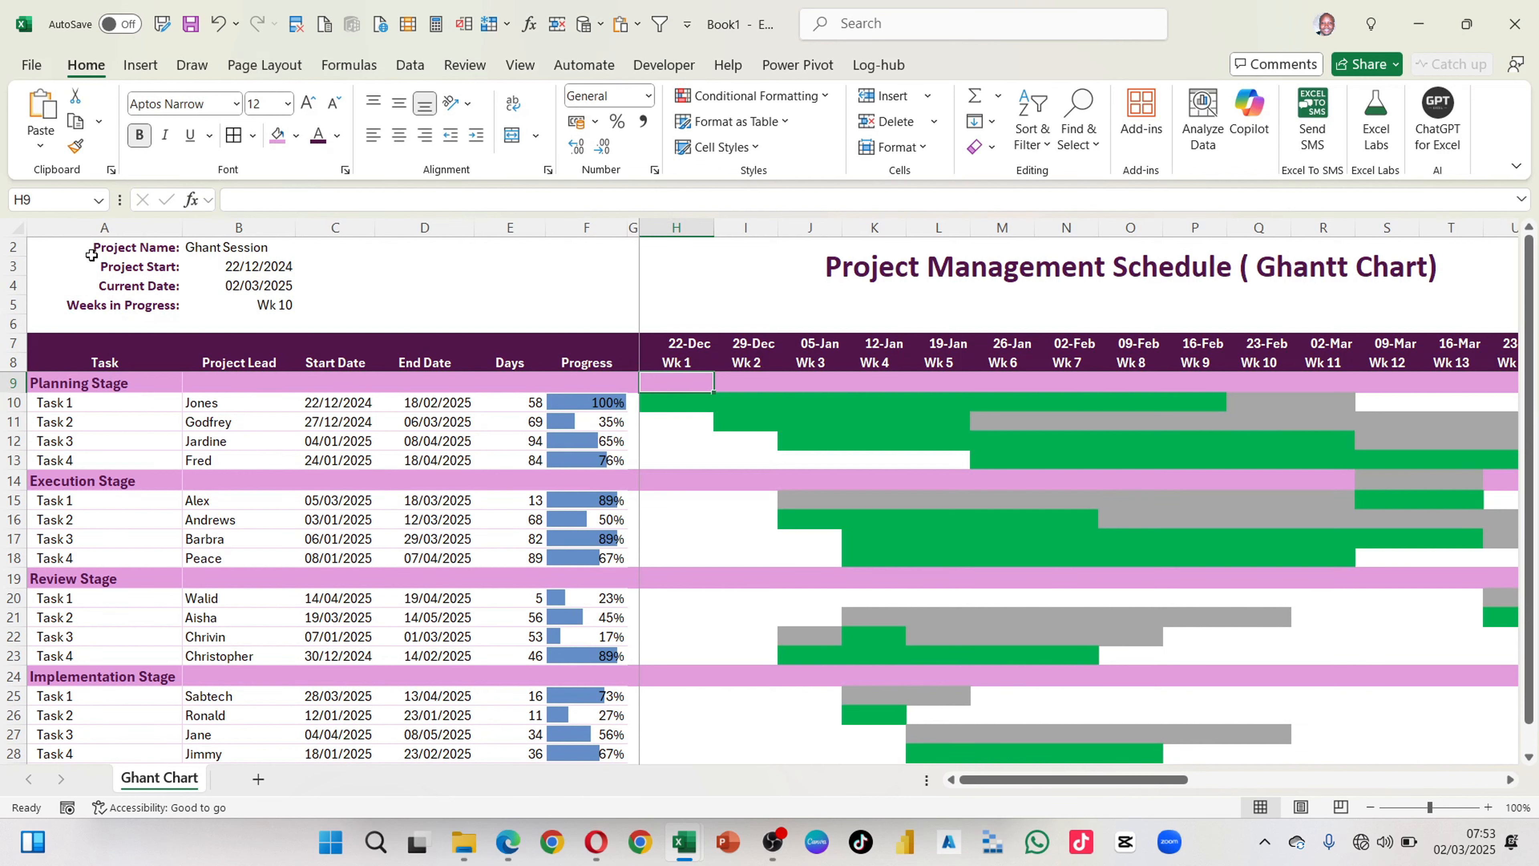
Step: Examine the conditional formatting rules for the whole sheet, checking which ranges the green, grey and data bar rules apply to
left_click(18, 227)
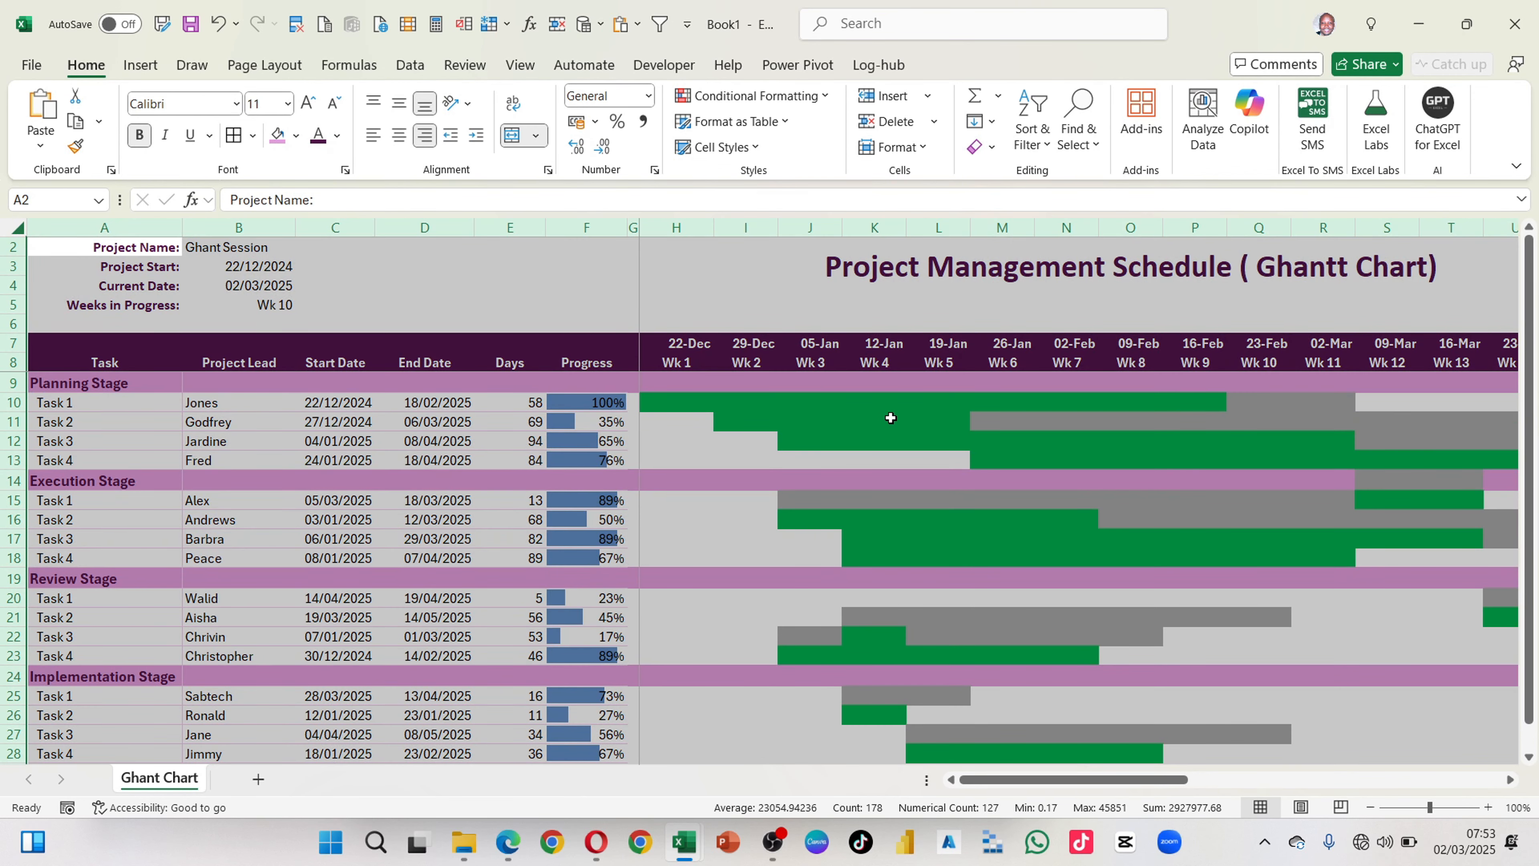
left_click(824, 97)
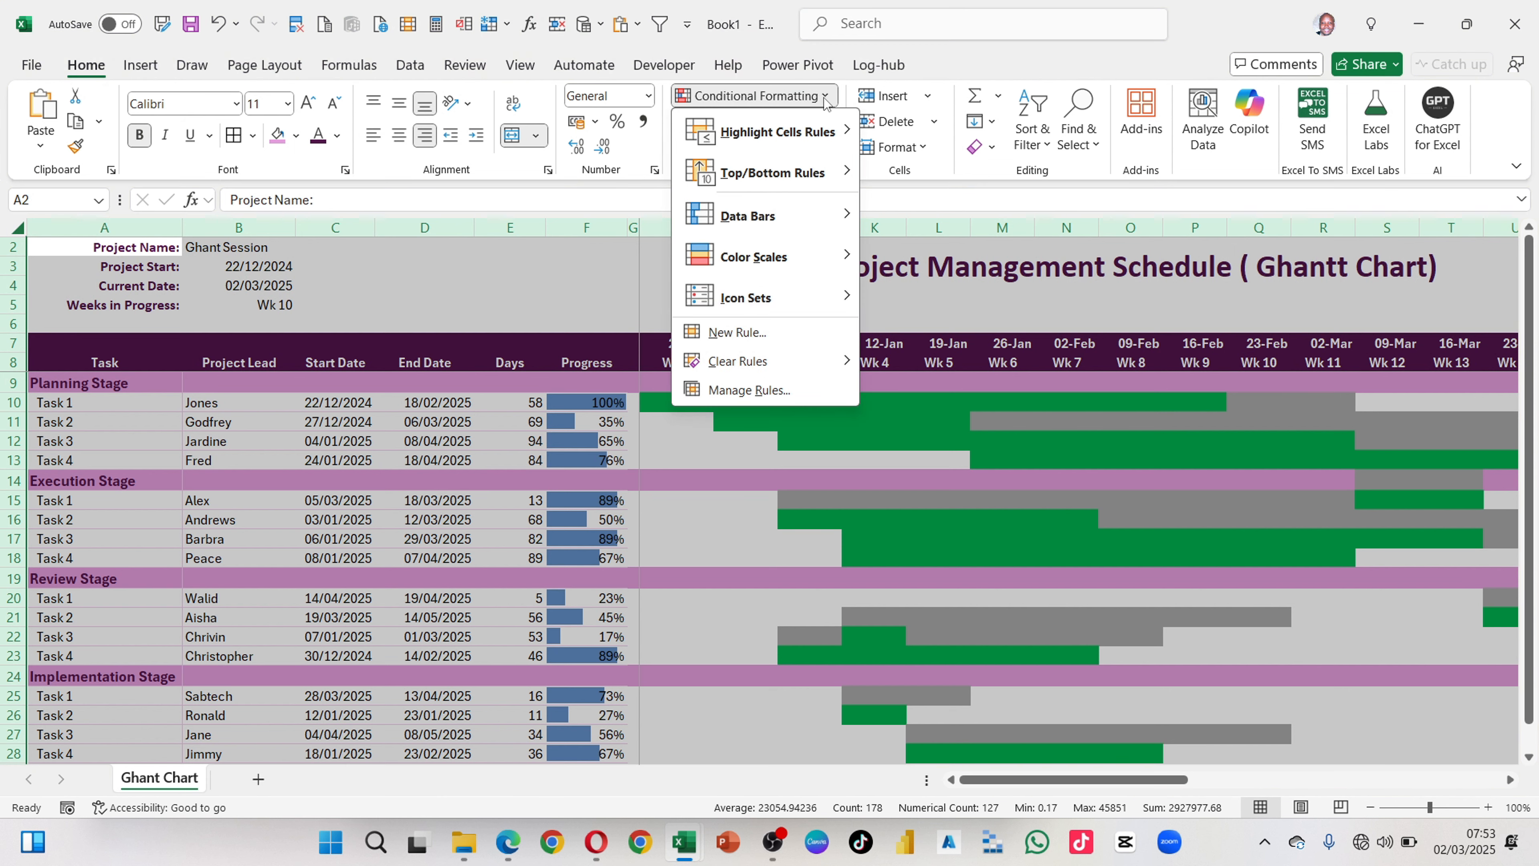
left_click(752, 390)
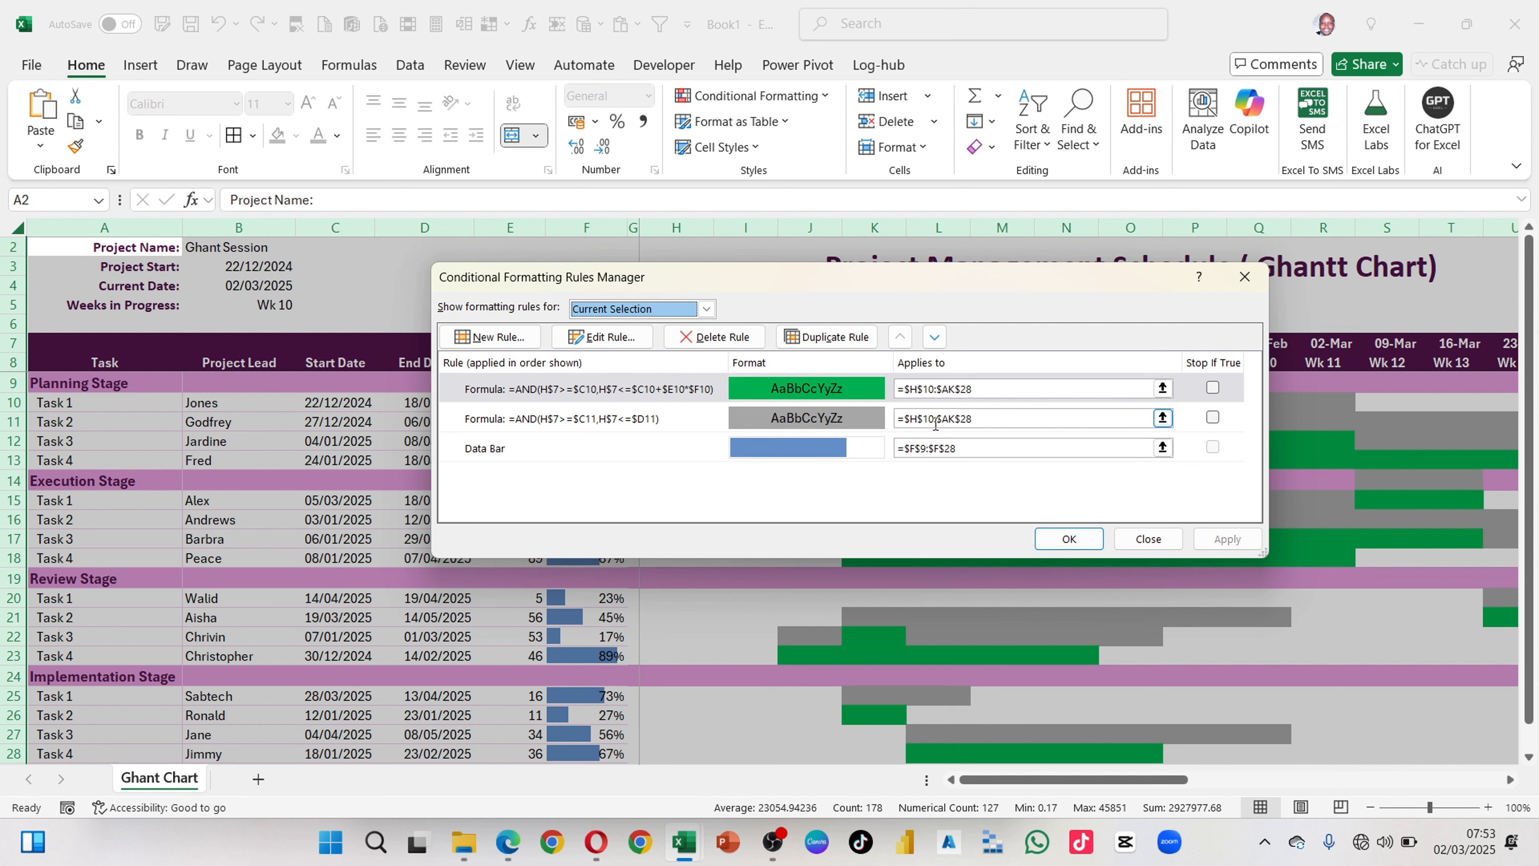
left_click_drag(893, 279, 984, 459)
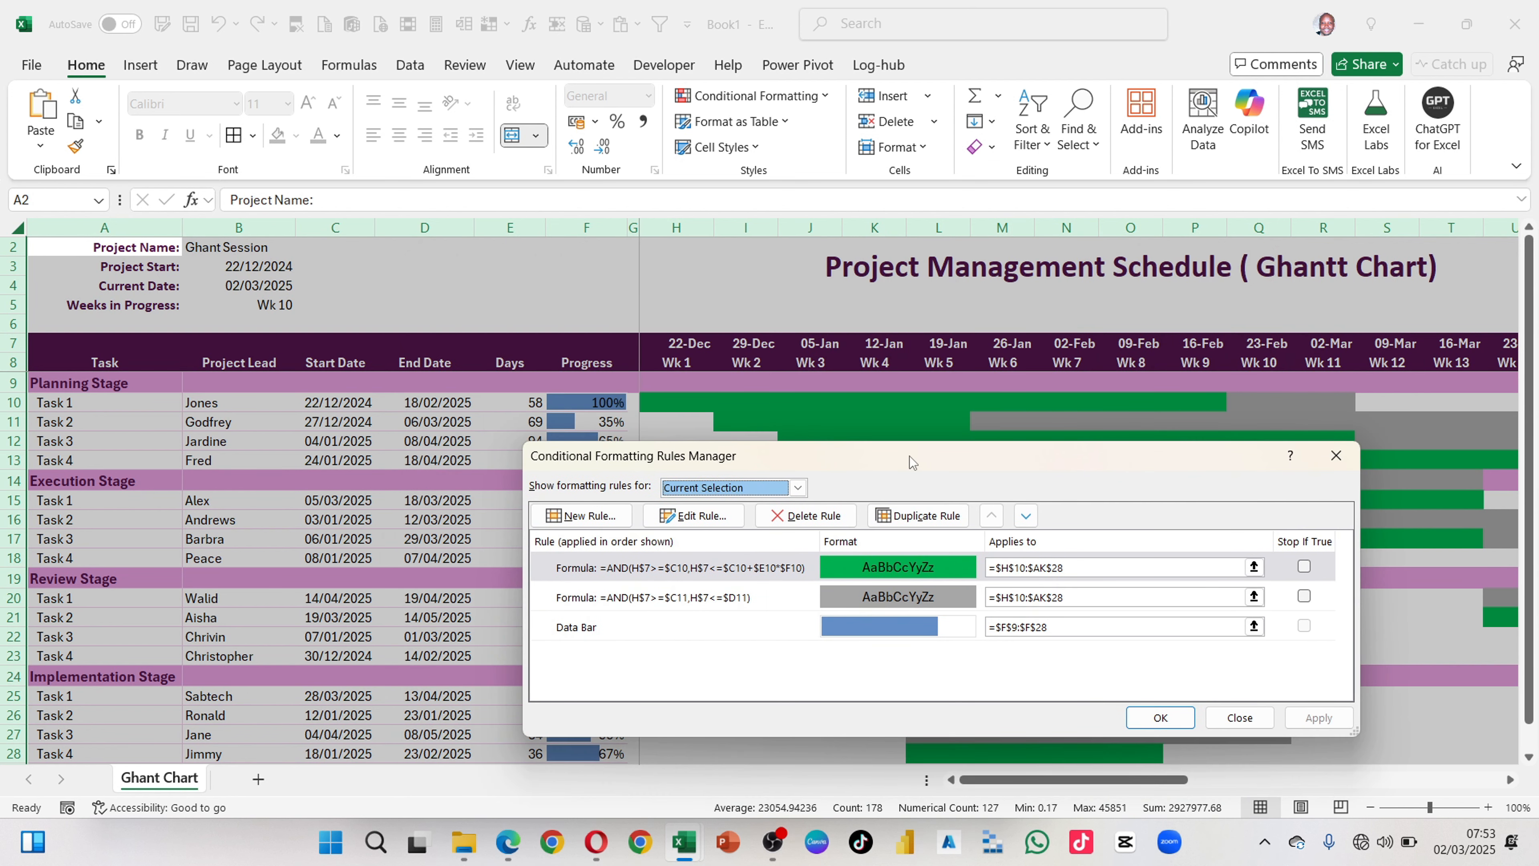
left_click_drag(879, 452, 899, 322)
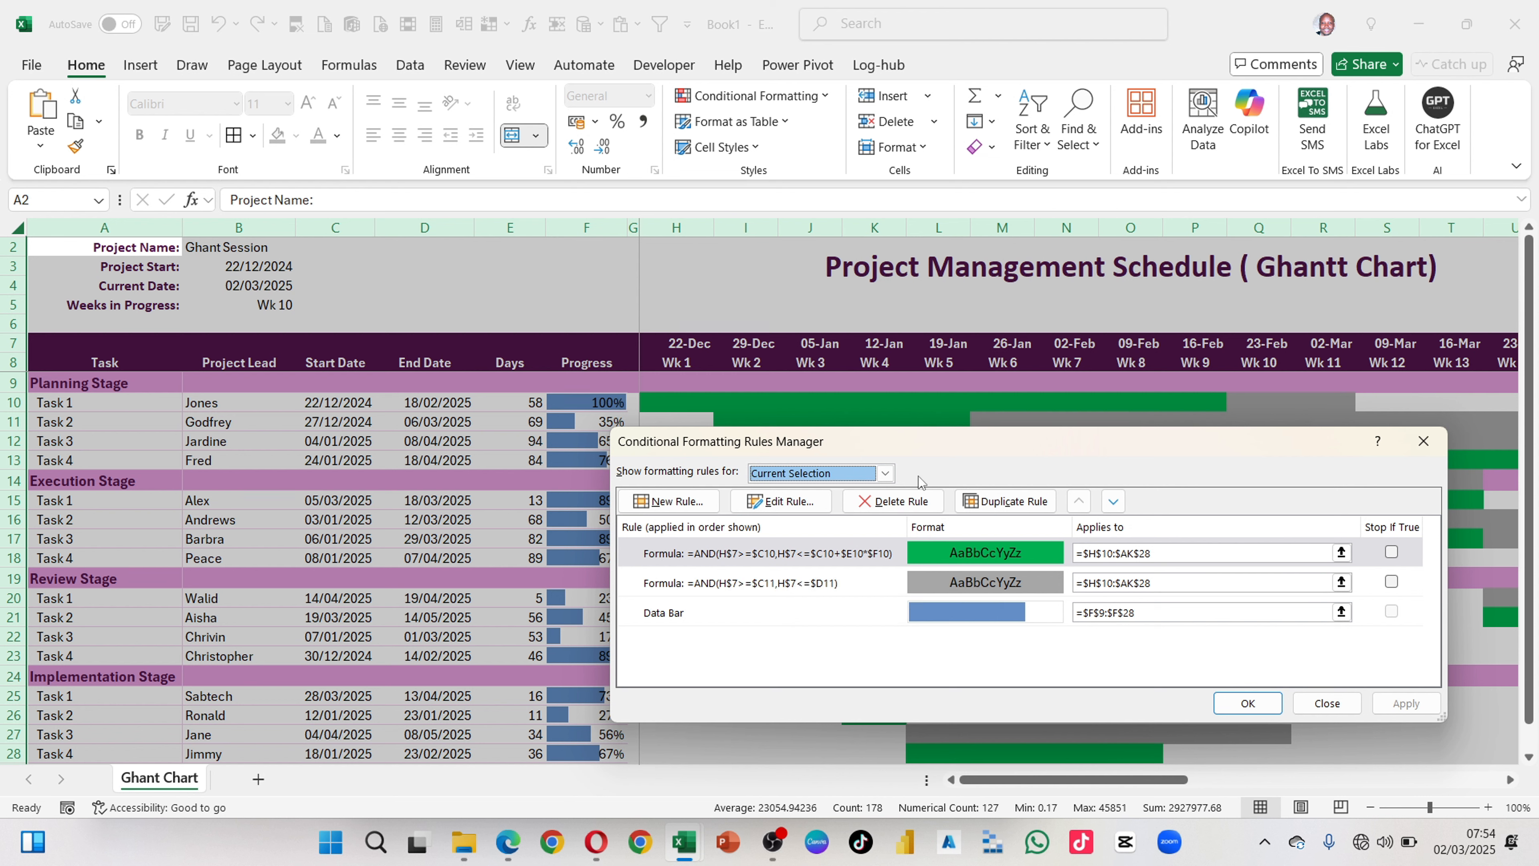
left_click(1152, 573)
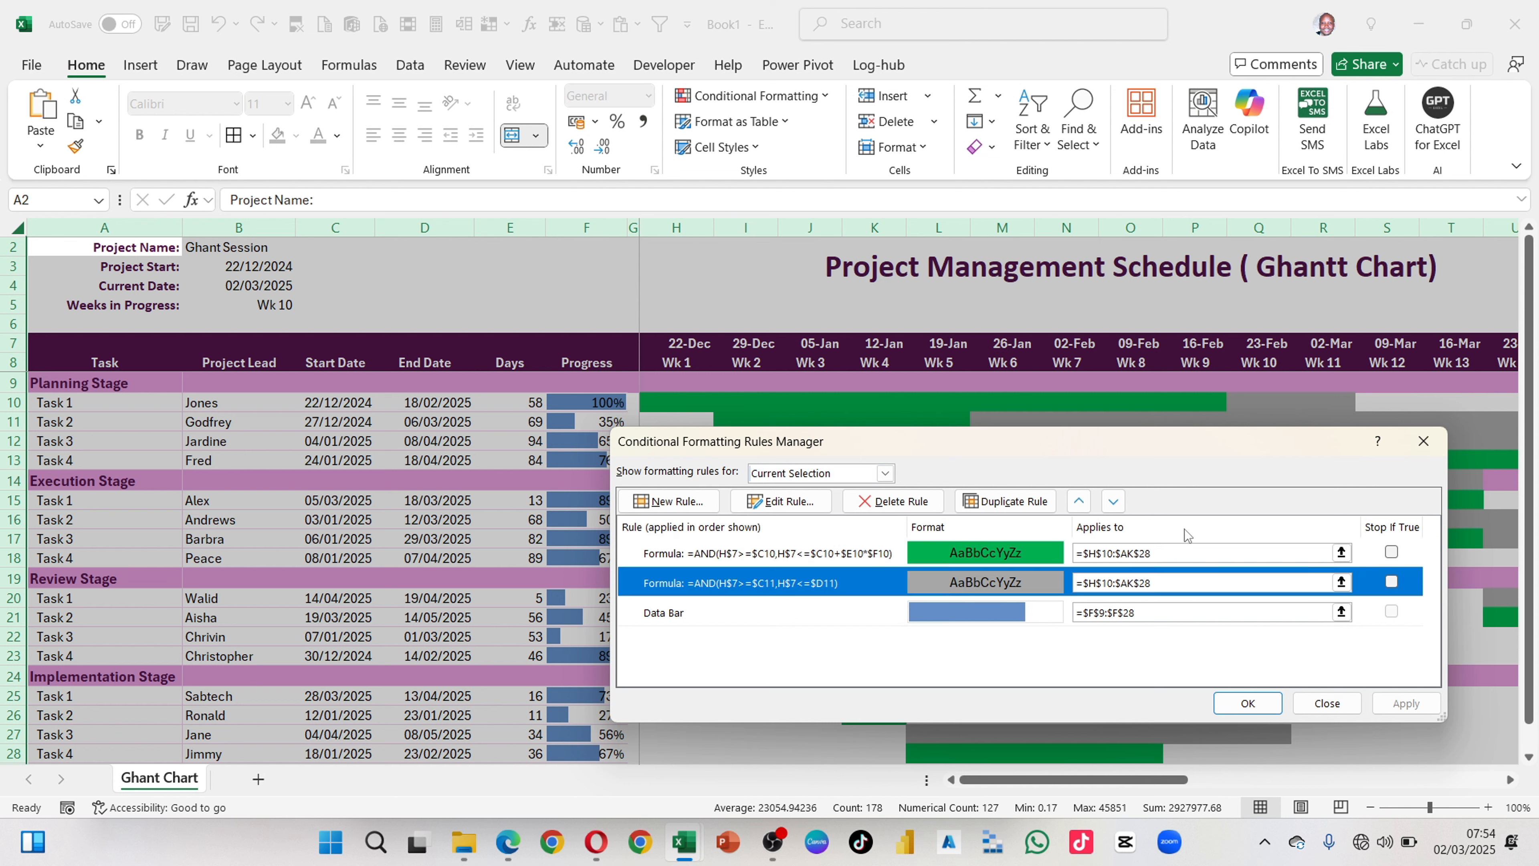
left_click(1170, 553)
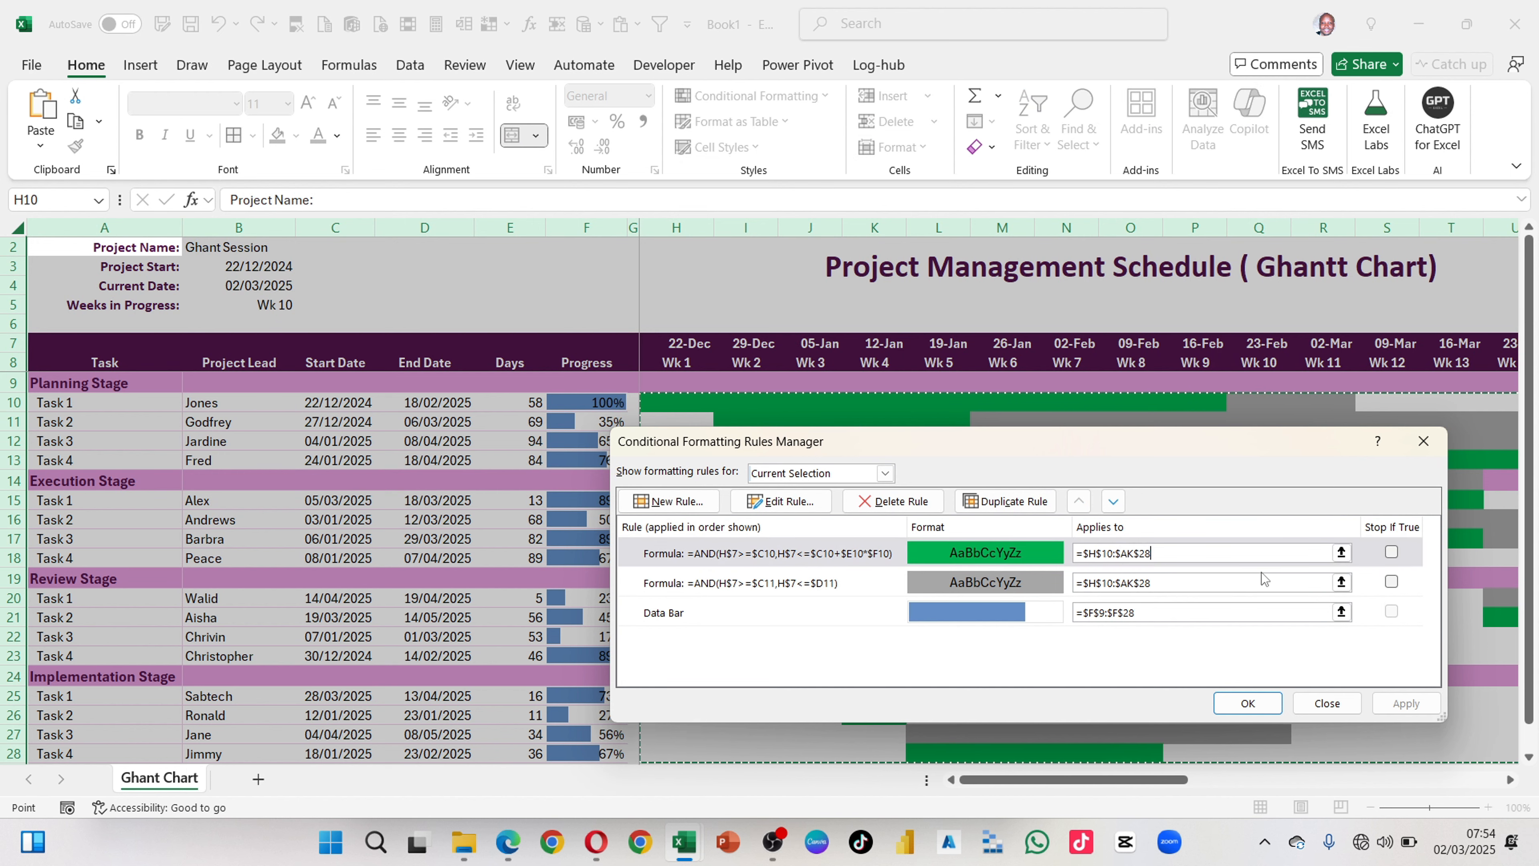
left_click(1414, 452)
left_click(879, 480)
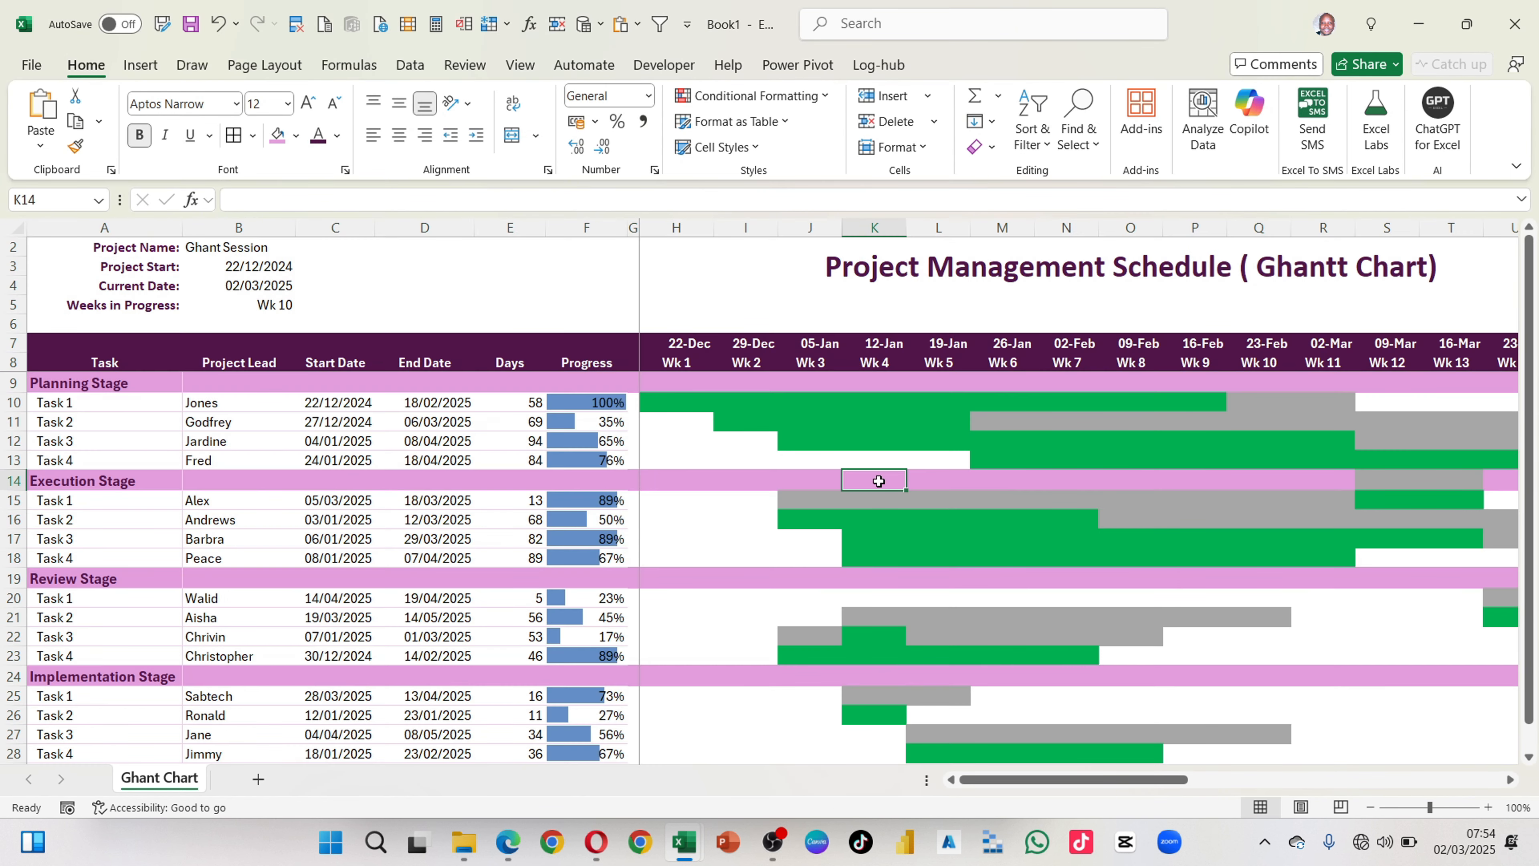
scroll(756, 420, "down", 2)
scroll(704, 408, "up", 2)
Step: Add outline and inside borders in the lightest grey theme colour to the timeline range H10:AK28
left_click(672, 402)
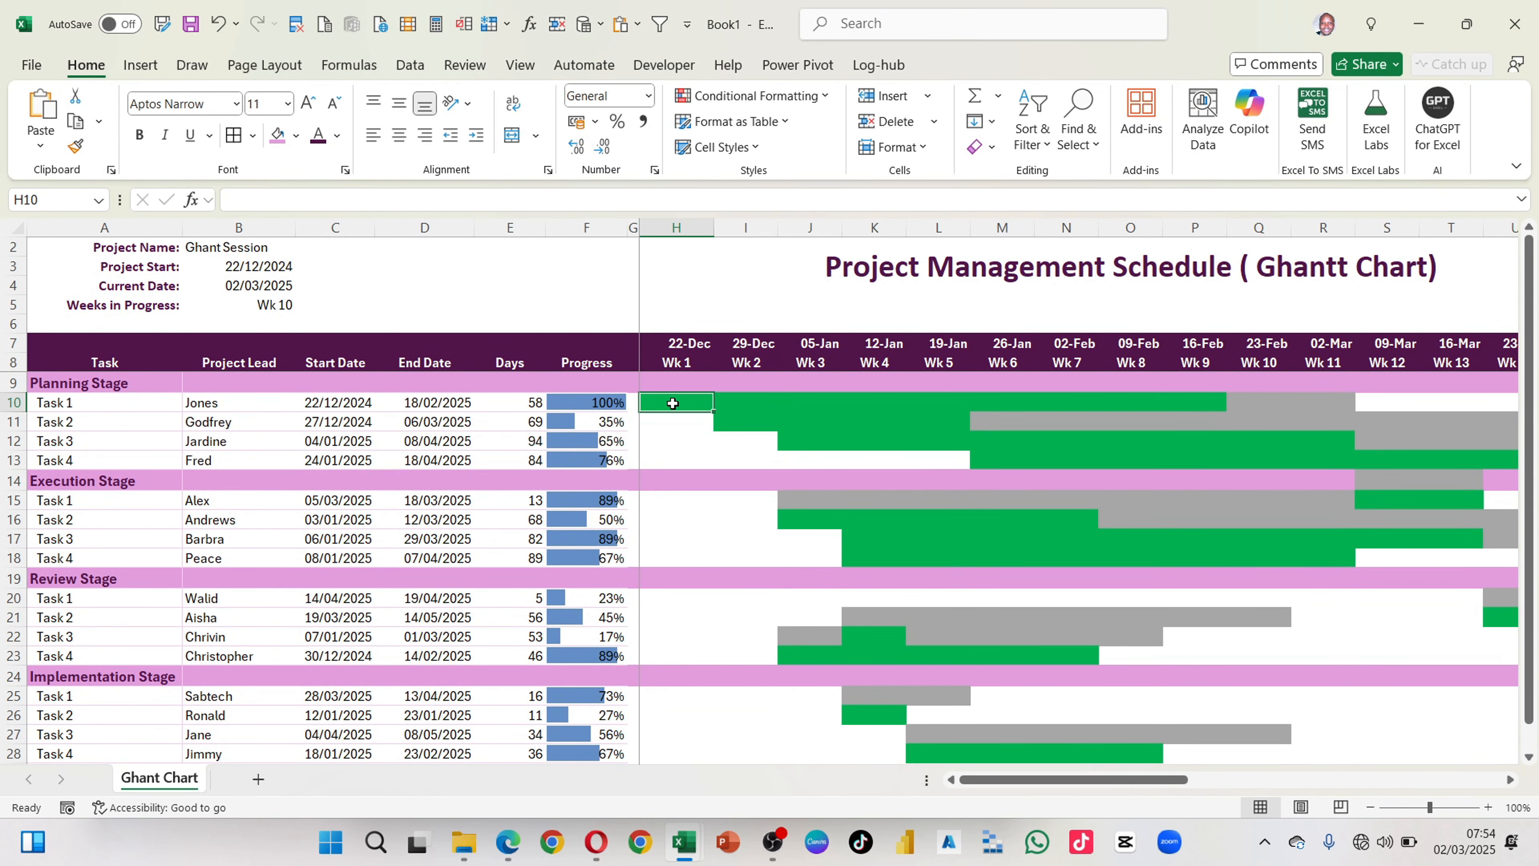
scroll(672, 403, "right", 10)
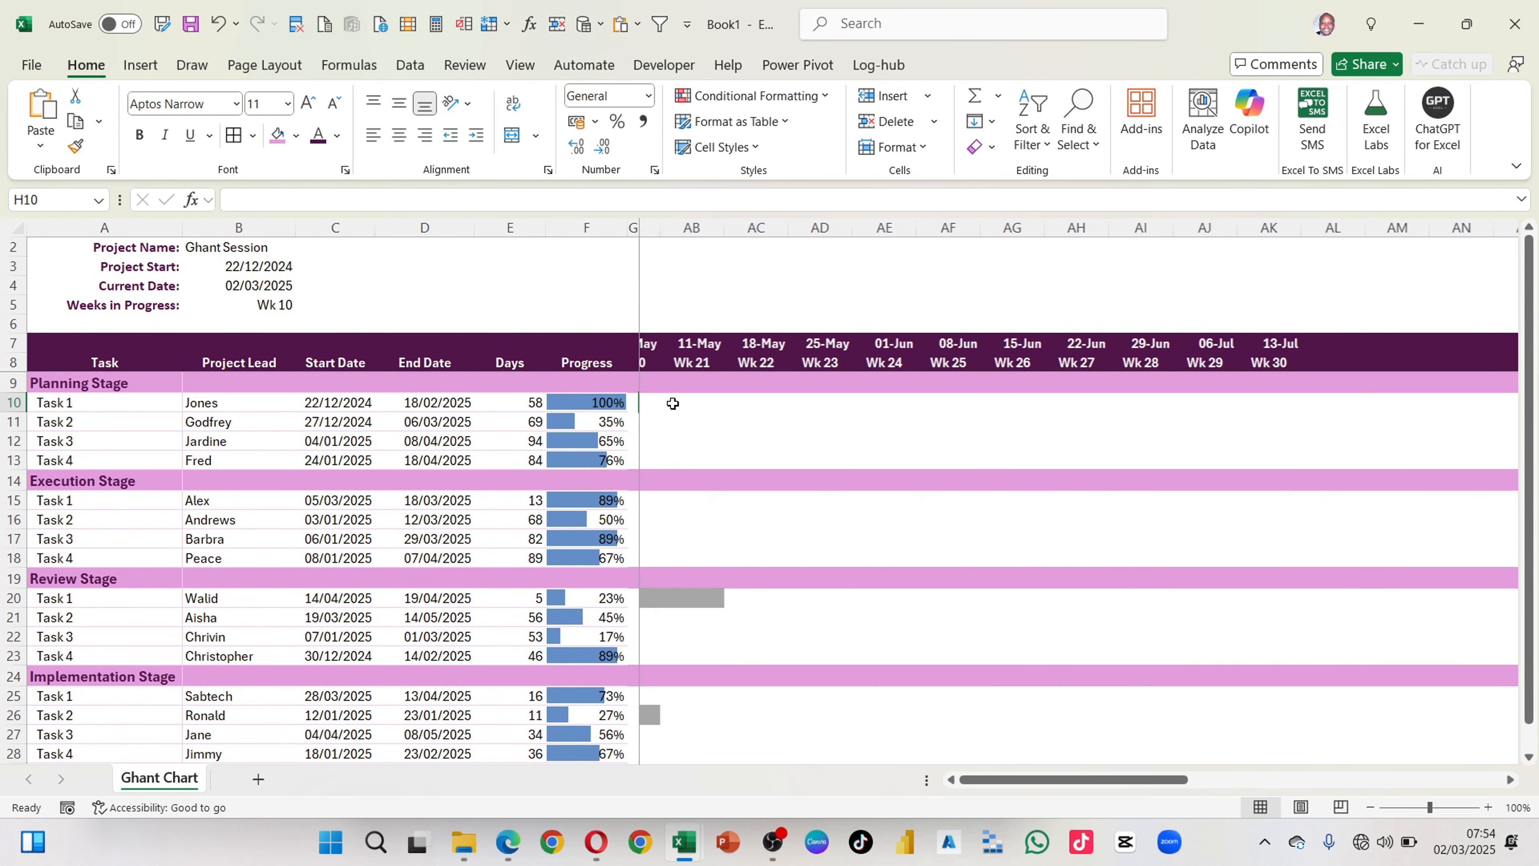
left_click(1076, 397)
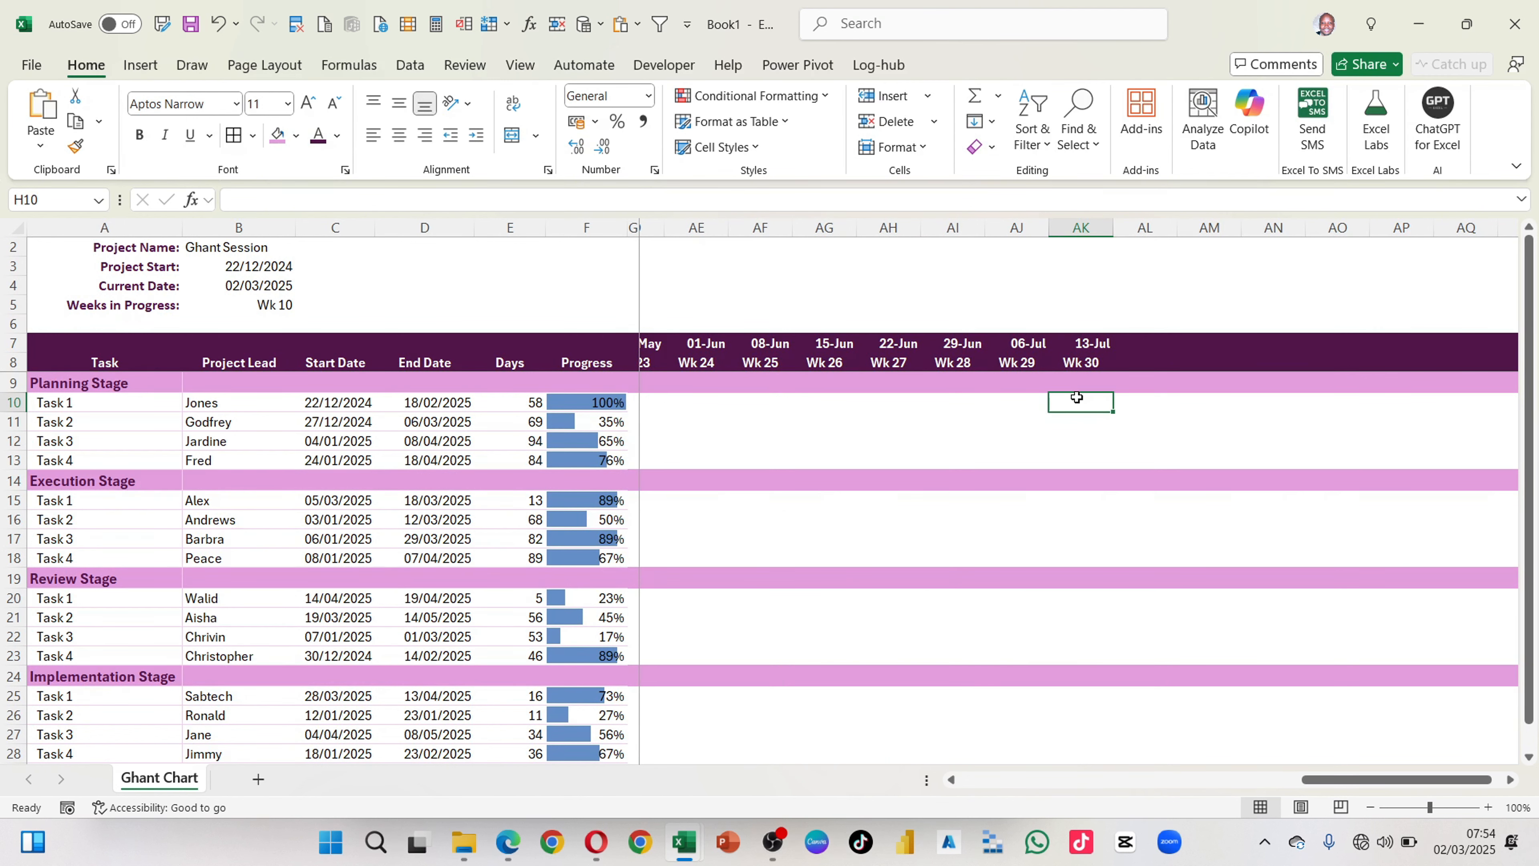
key("ctrl+shift+Left")
key("Right")
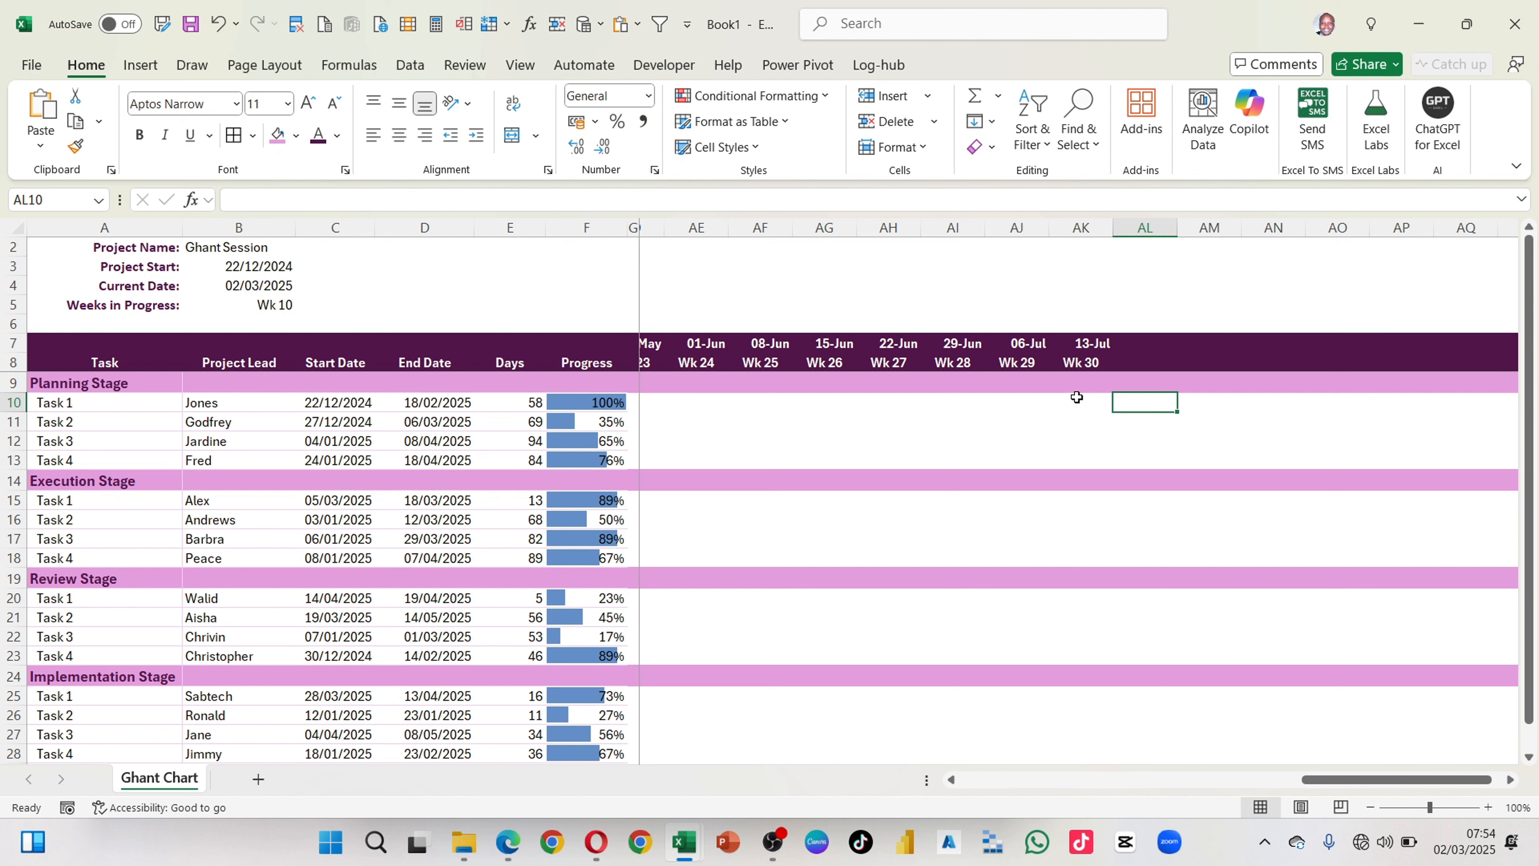
key("Left")
key("ctrl+shift+Left")
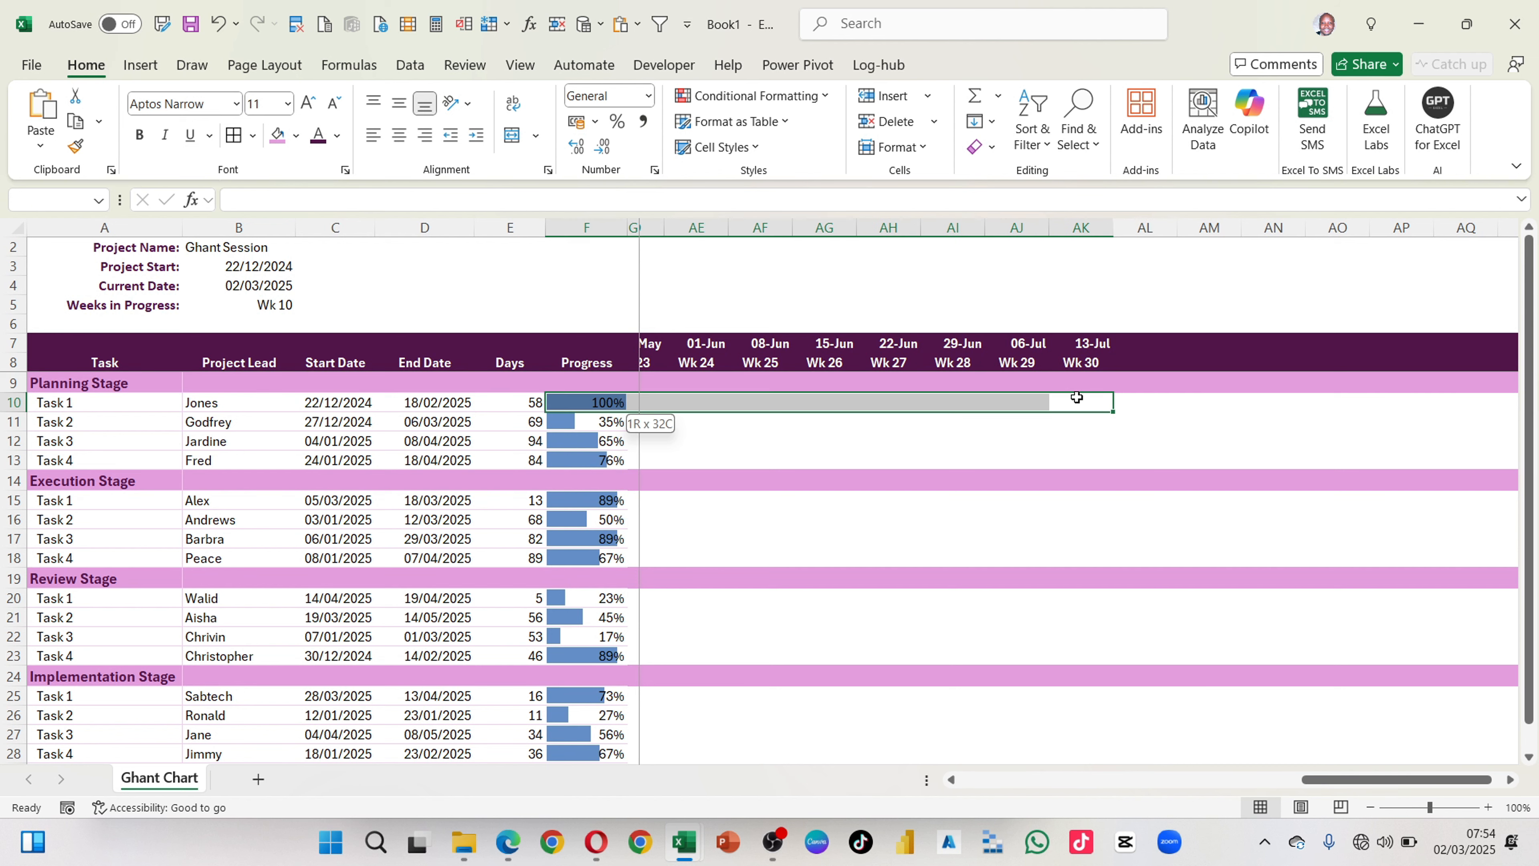
key("shift+Right")
key("shift+Right")
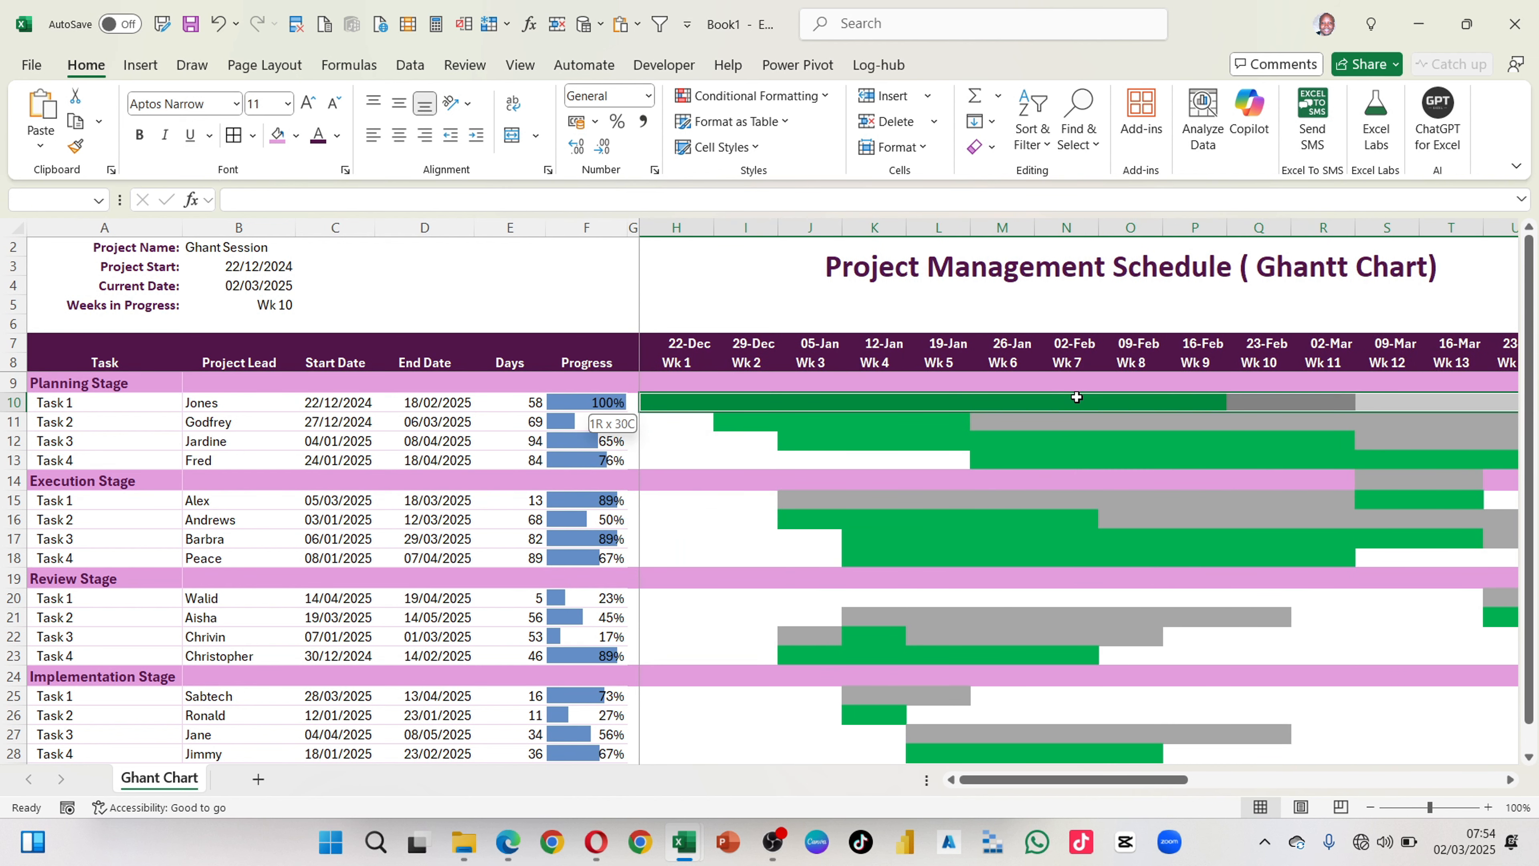
key("shift+Down")
key("shift+Down")
key("shift+Down")
key("shift+Down")
key("shift+Down")
key("shift+Down")
key("shift+Down")
key("shift+Down")
key("shift+Down")
key("shift+Down")
key("shift+Down")
key("shift+Down")
key("shift+Down")
key("shift+Down")
key("shift+Down")
key("shift+Down")
key("shift+Down")
key("shift+Down")
key("shift+Down")
key("shift+Down")
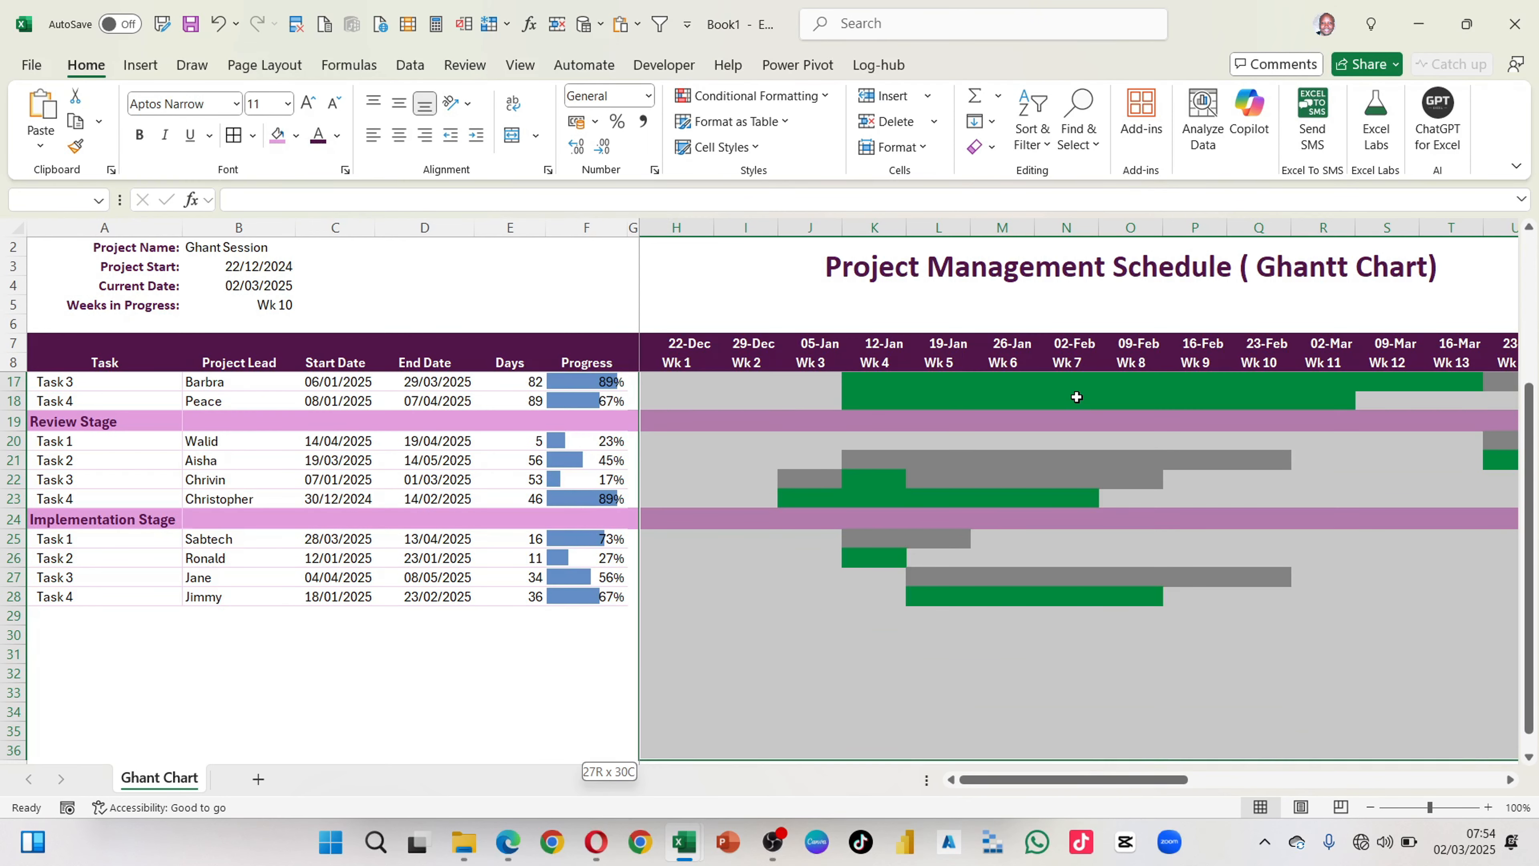
key("shift+Up")
key("shift+Up")
key("shift+Up")
key("shift+Up")
key("shift+Up")
key("shift+Up")
key("shift+Up")
key("shift+Up")
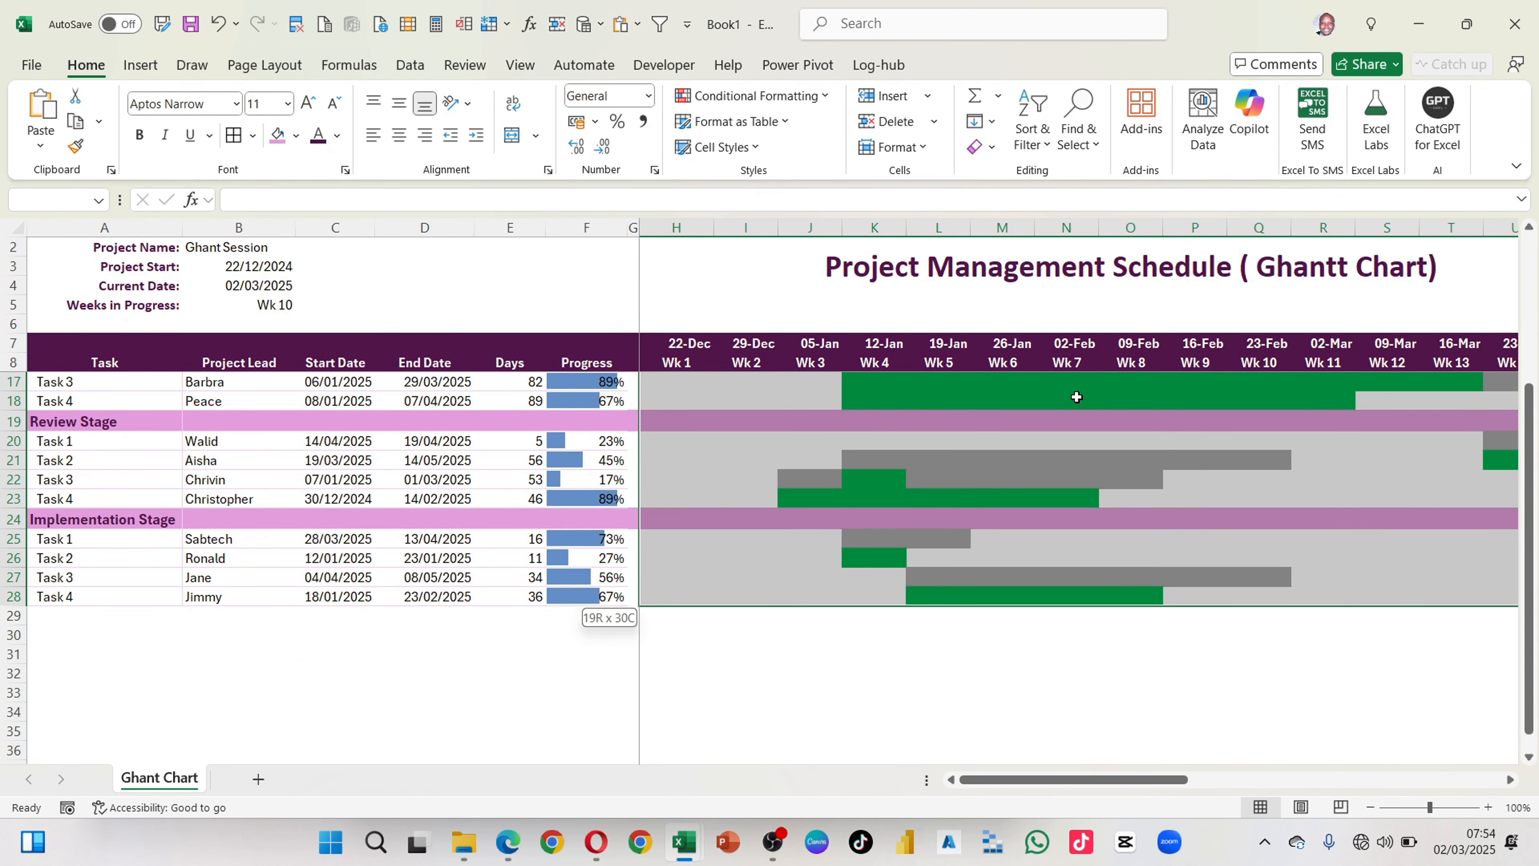
scroll(1076, 397, "up", 3)
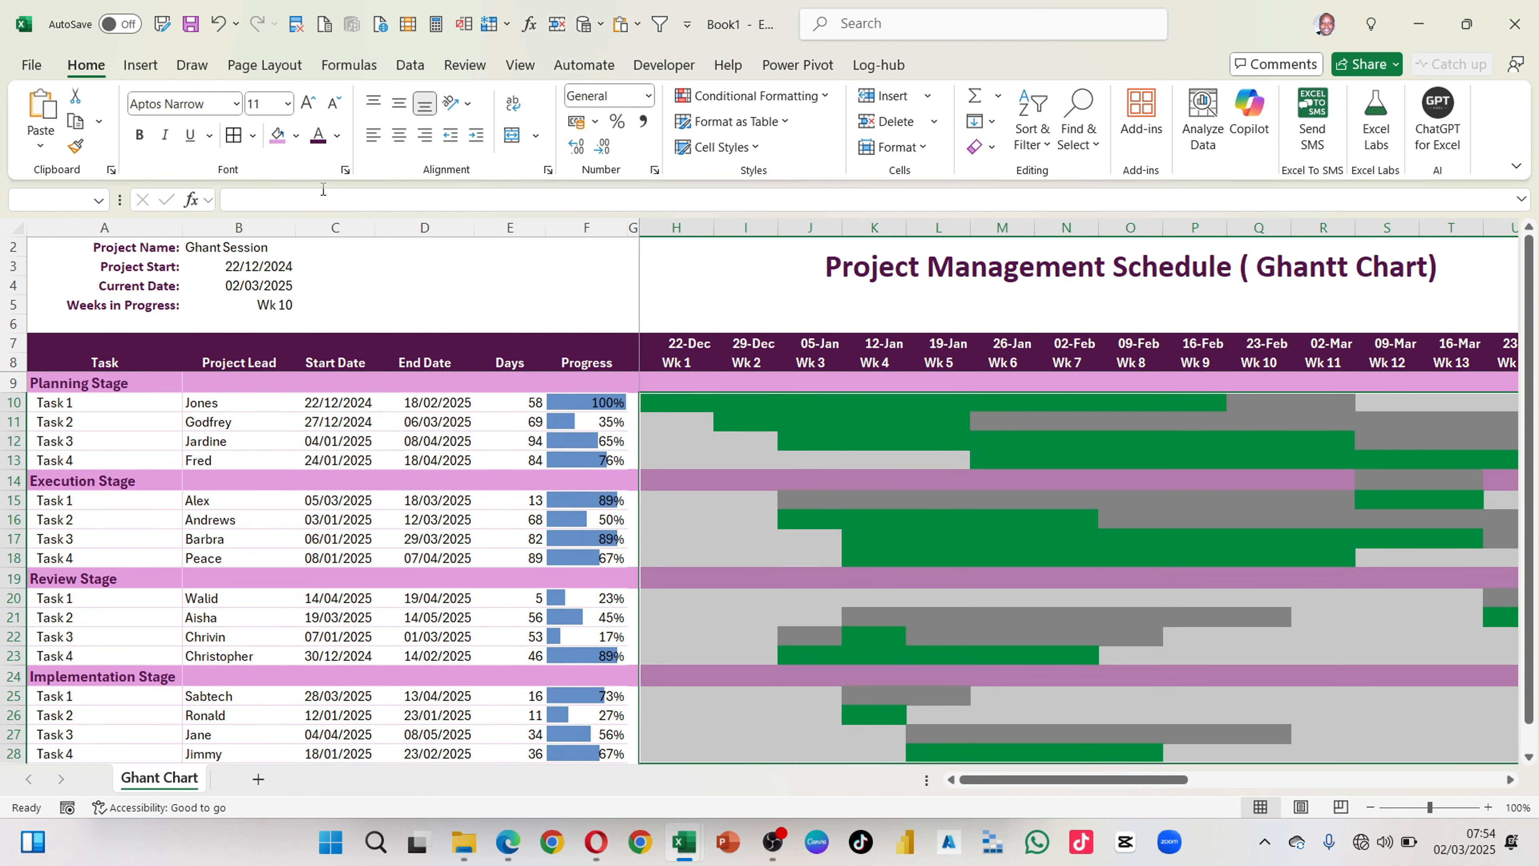
left_click(253, 135)
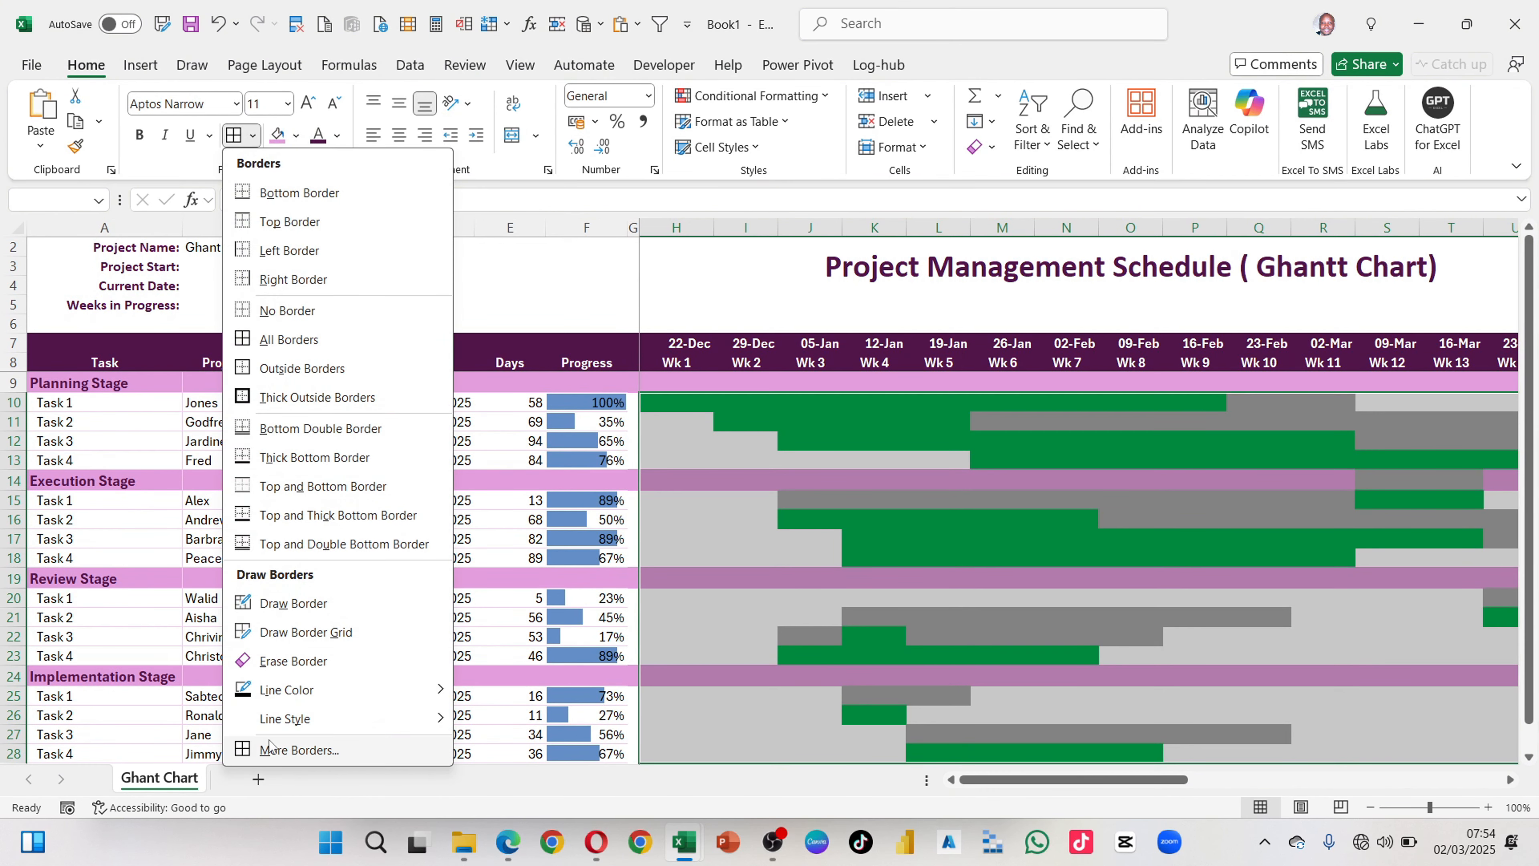
left_click(276, 750)
left_click_drag(957, 314, 283, 141)
left_click(232, 387)
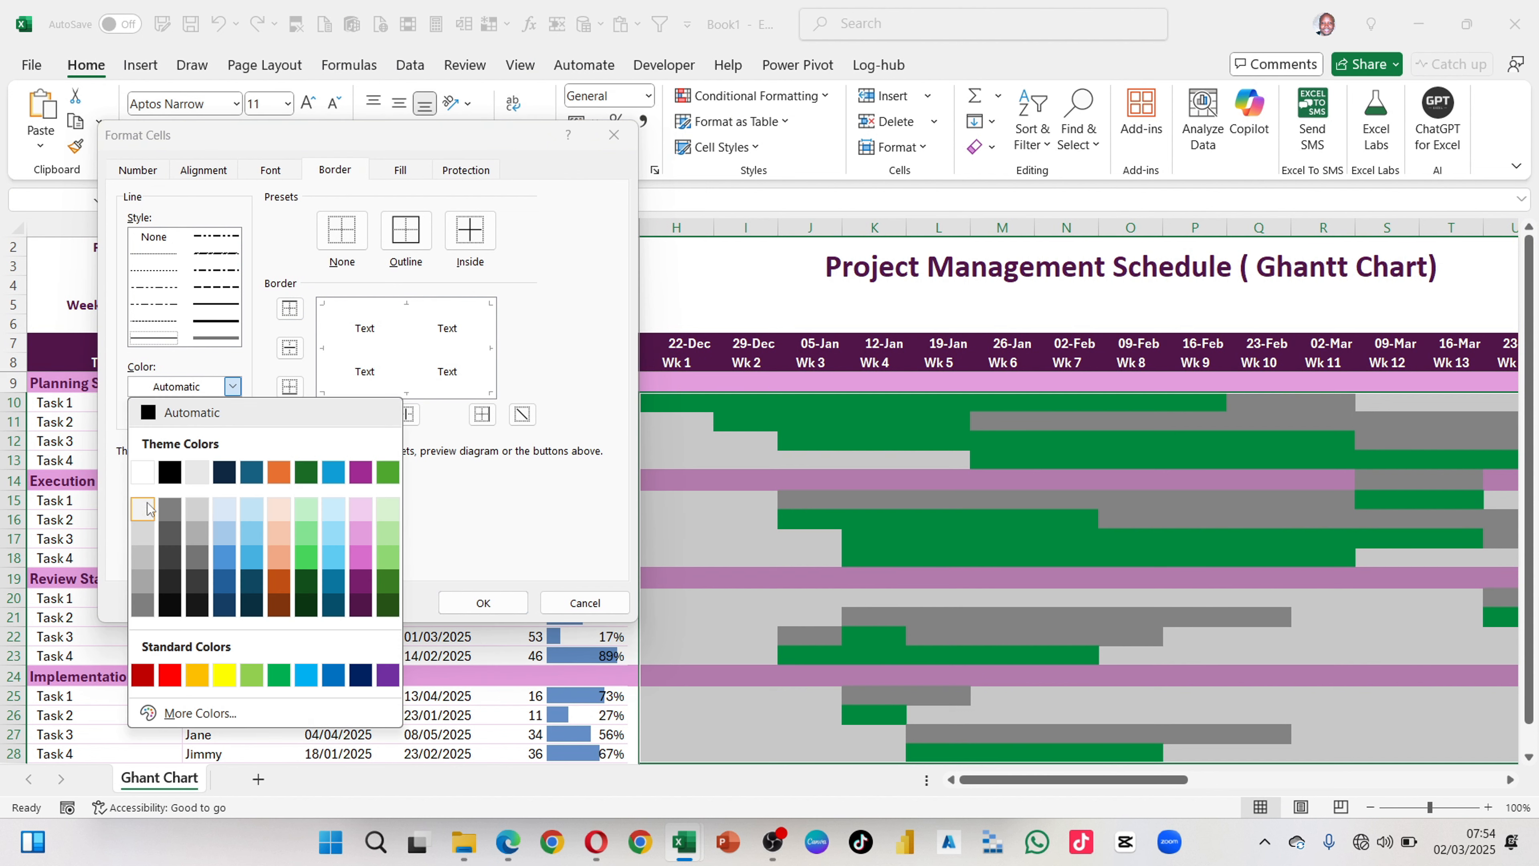
left_click(144, 516)
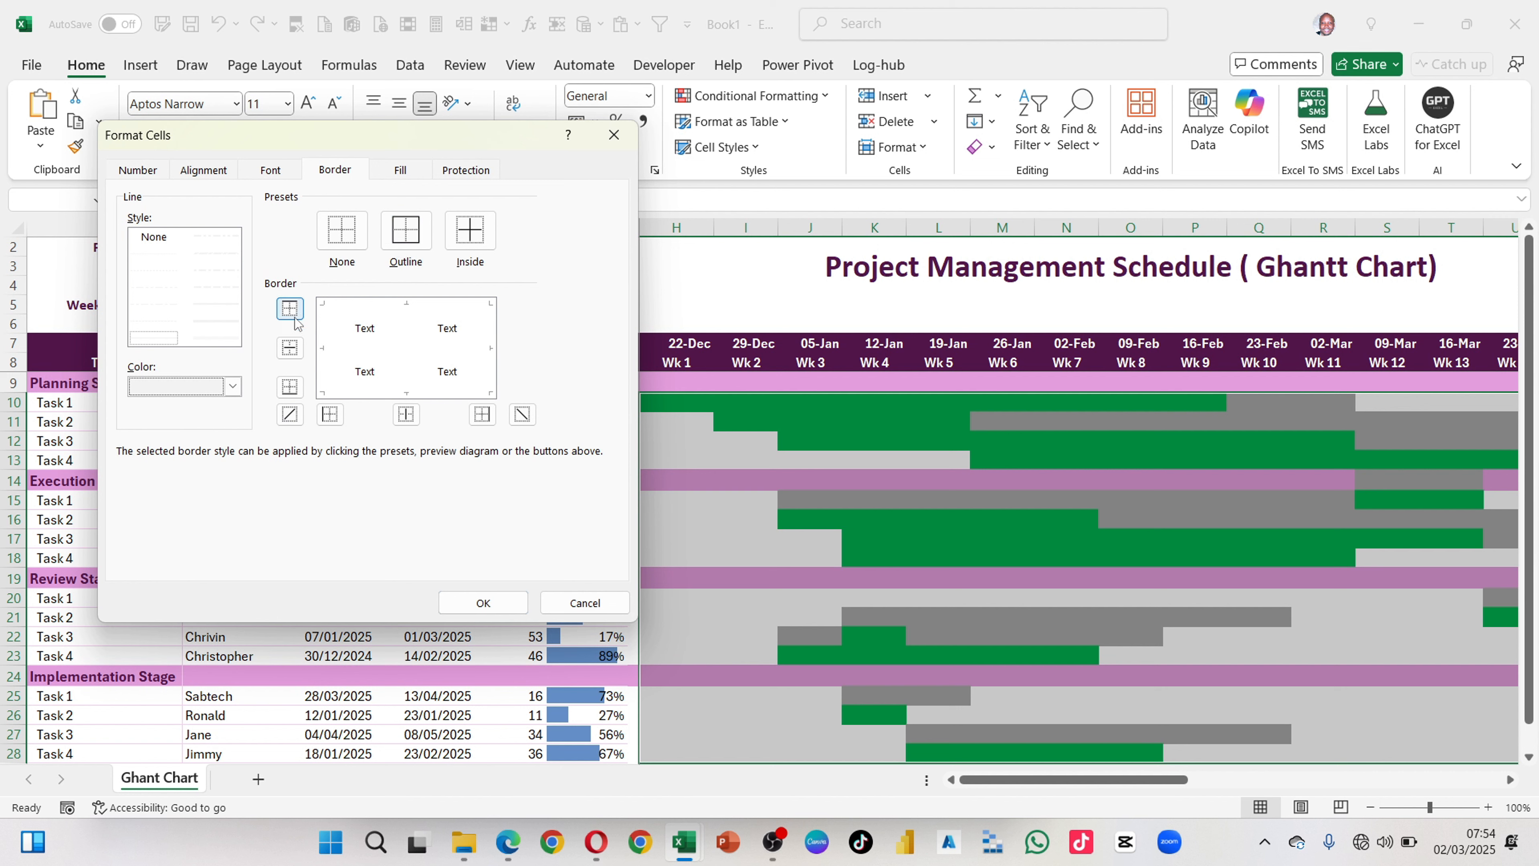
left_click(407, 233)
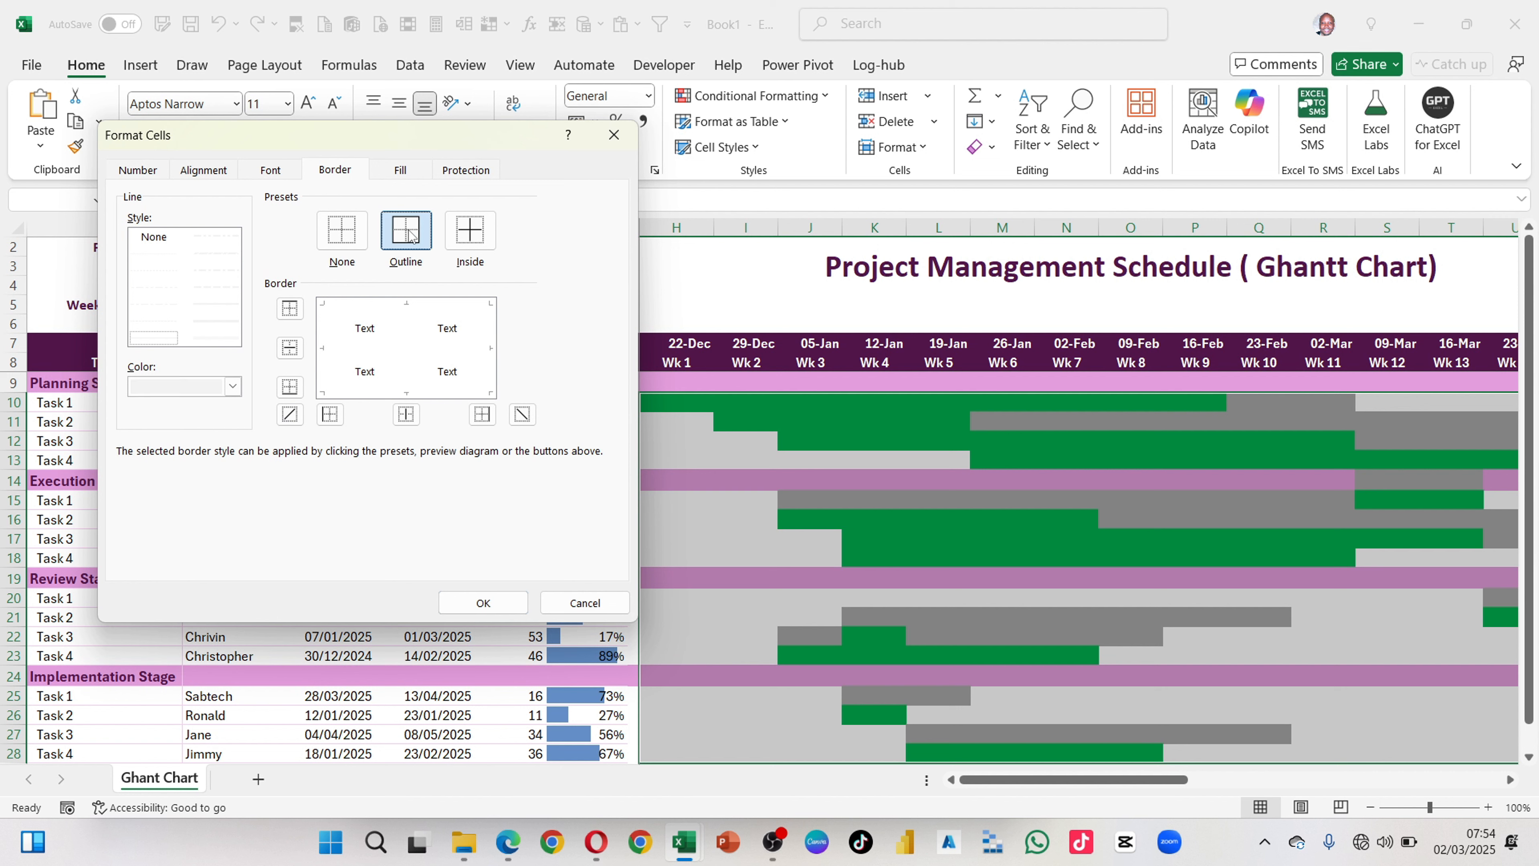
left_click(477, 237)
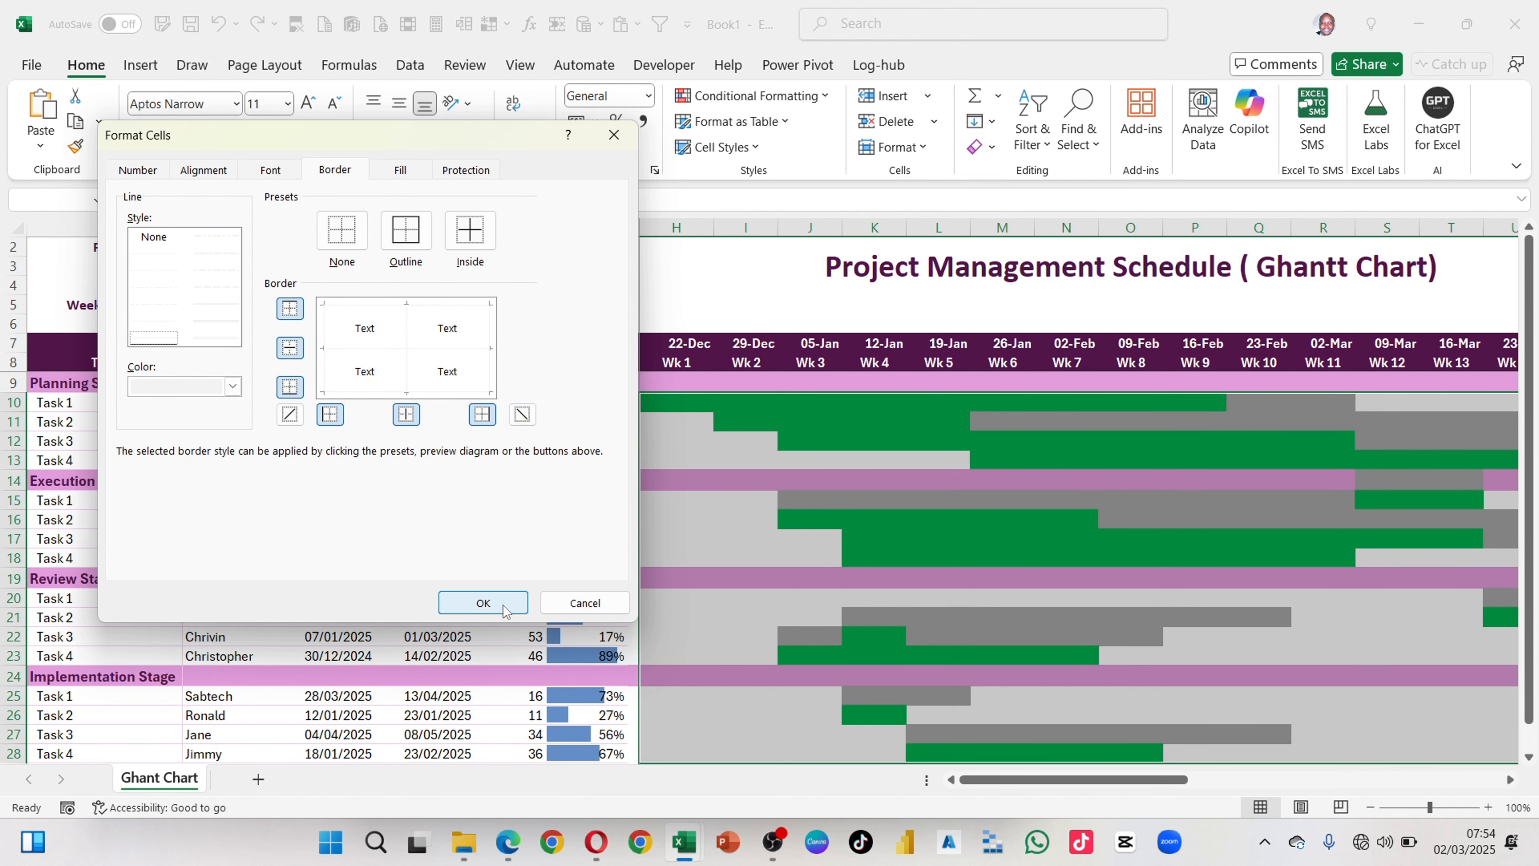
left_click(483, 601)
Step: Examine the cell borders across the task bars of all four stages and the timeline weeks
scroll(962, 640, "right", 2)
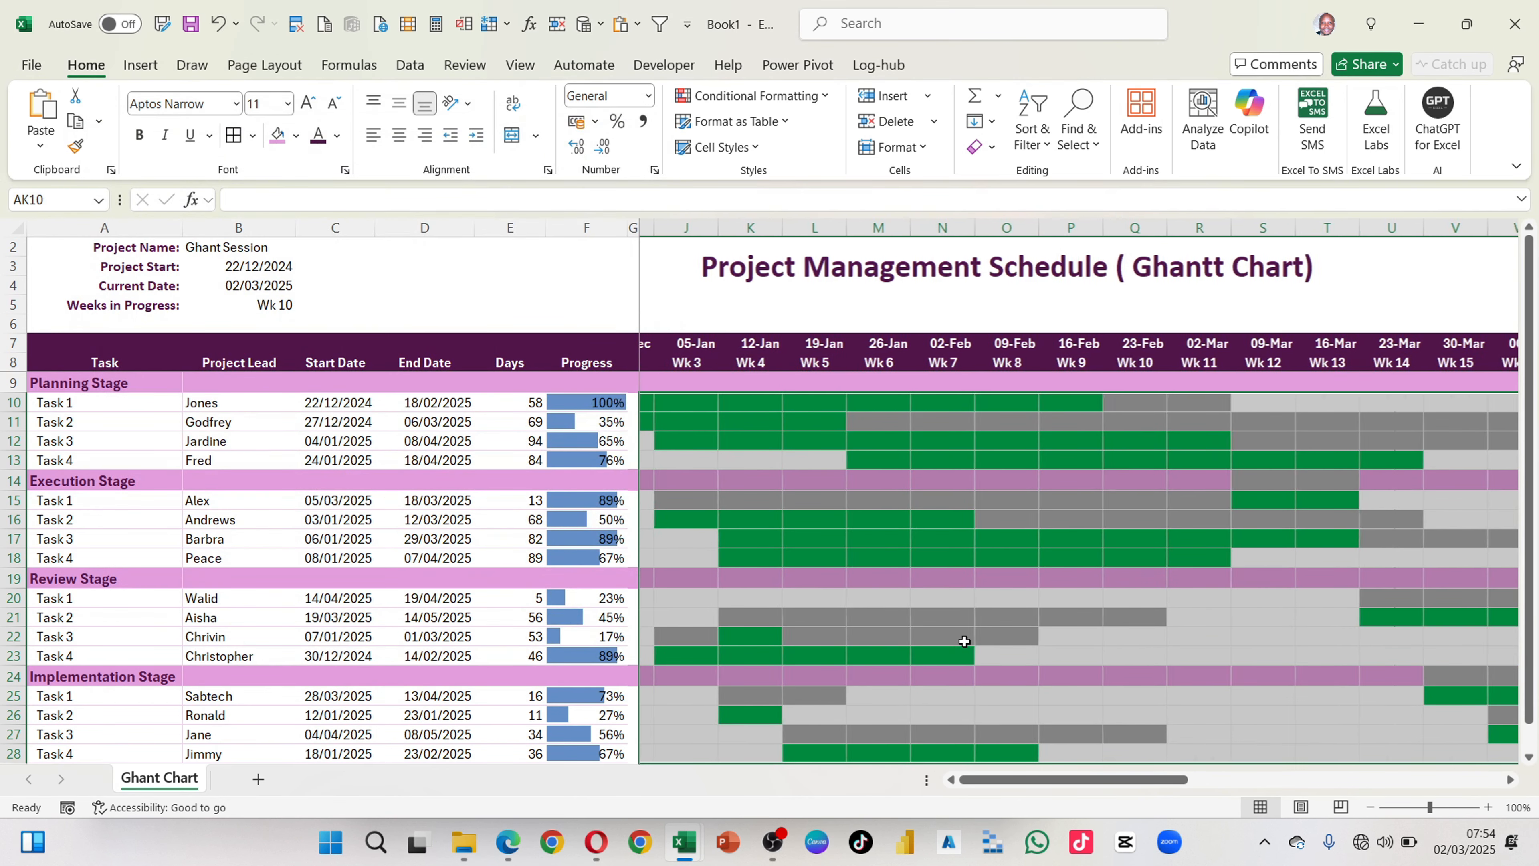
left_click(1132, 582)
scroll(1250, 602, "right", 3)
scroll(1256, 605, "down", 2)
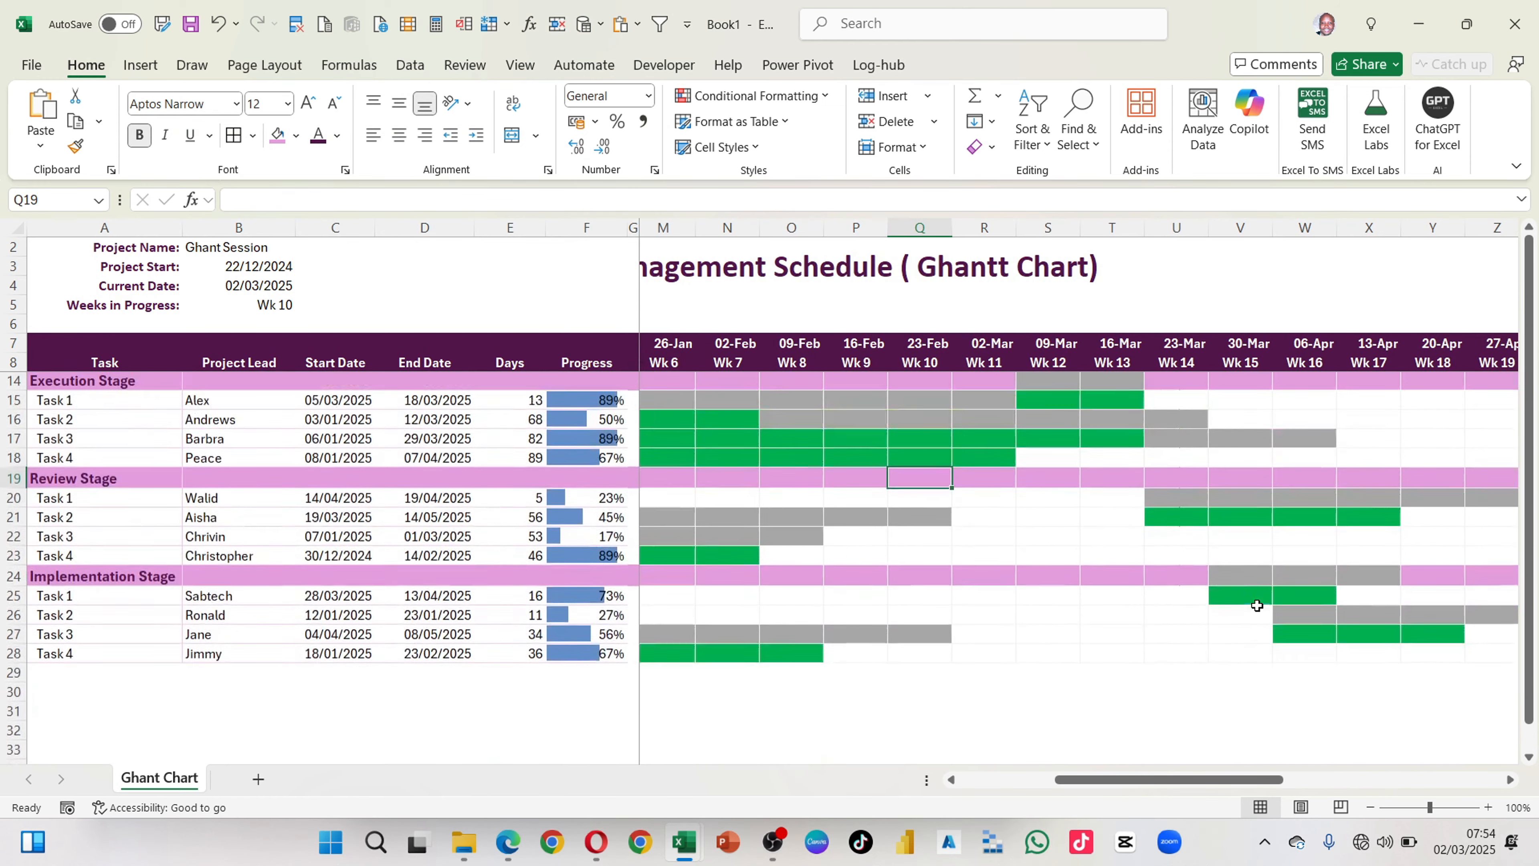
scroll(1256, 605, "up", 1)
scroll(1256, 606, "left", 6)
scroll(1256, 605, "right", 8)
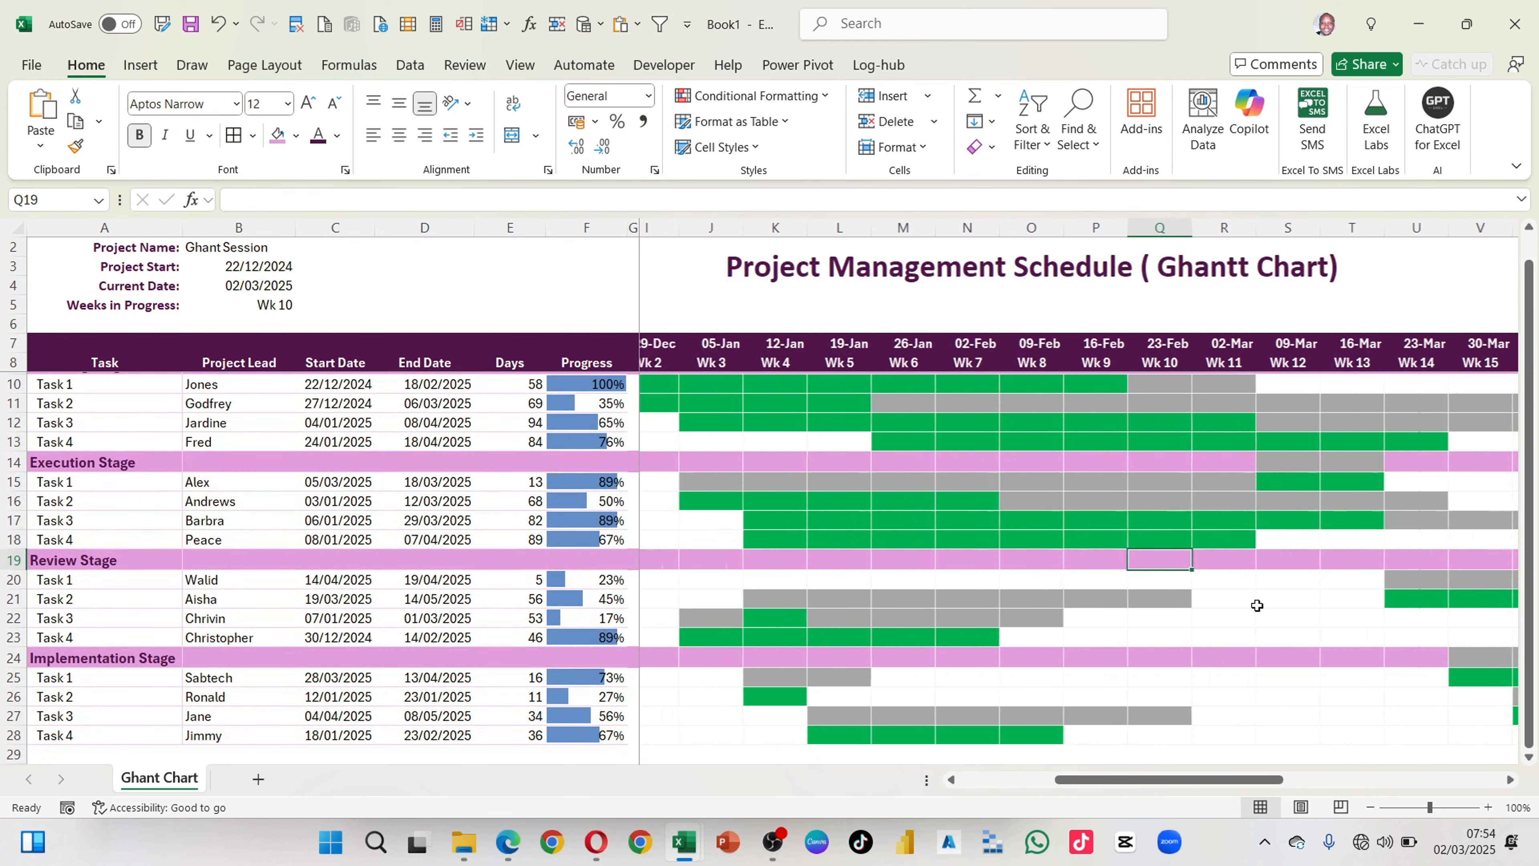
scroll(1256, 606, "right", 3)
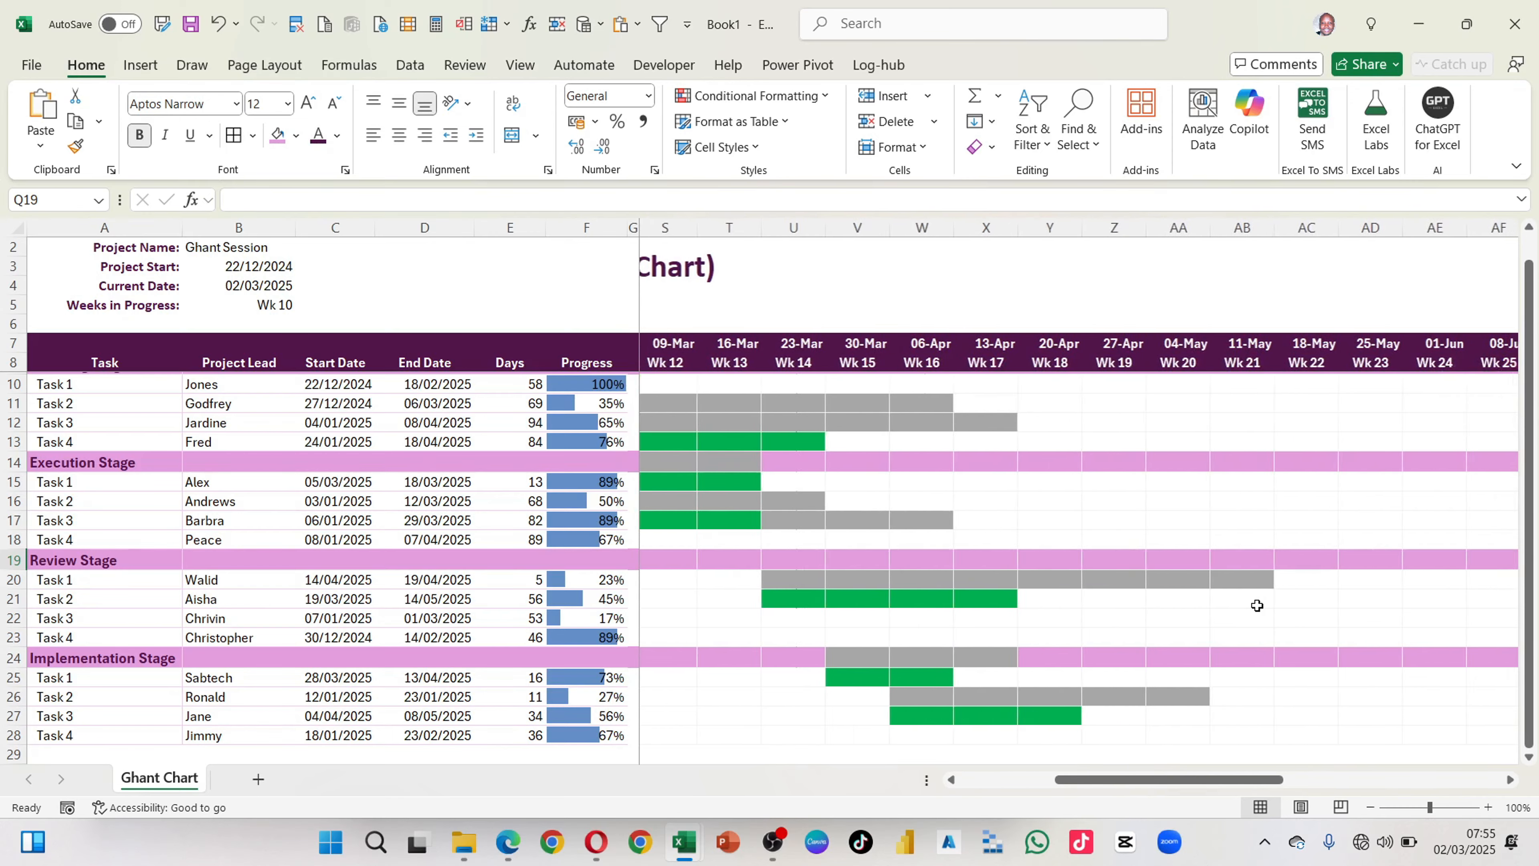
scroll(1256, 605, "left", 11)
scroll(1257, 605, "right", 10)
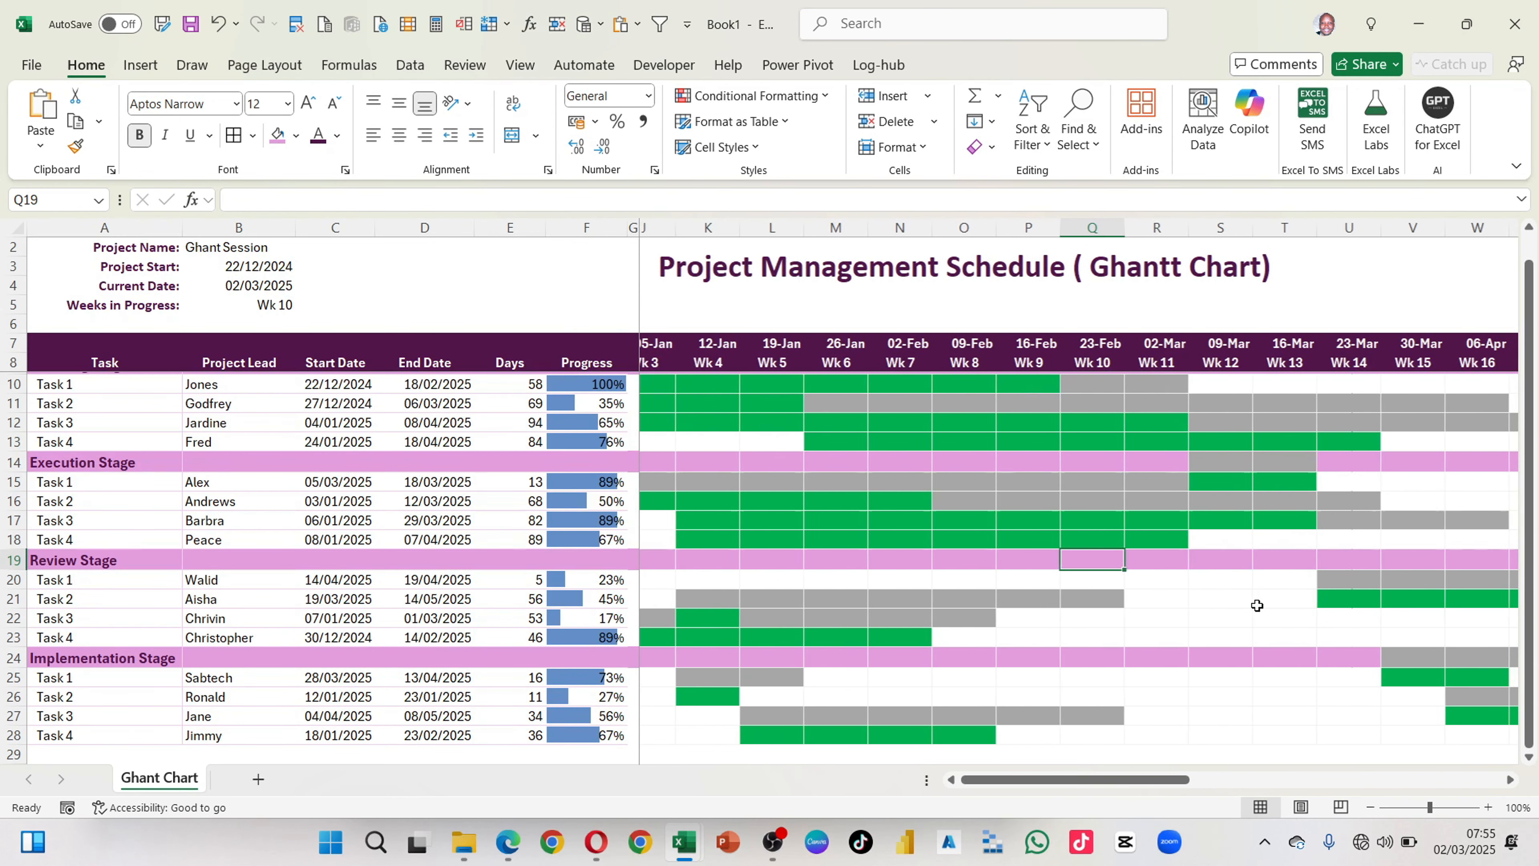
scroll(1256, 605, "left", 9)
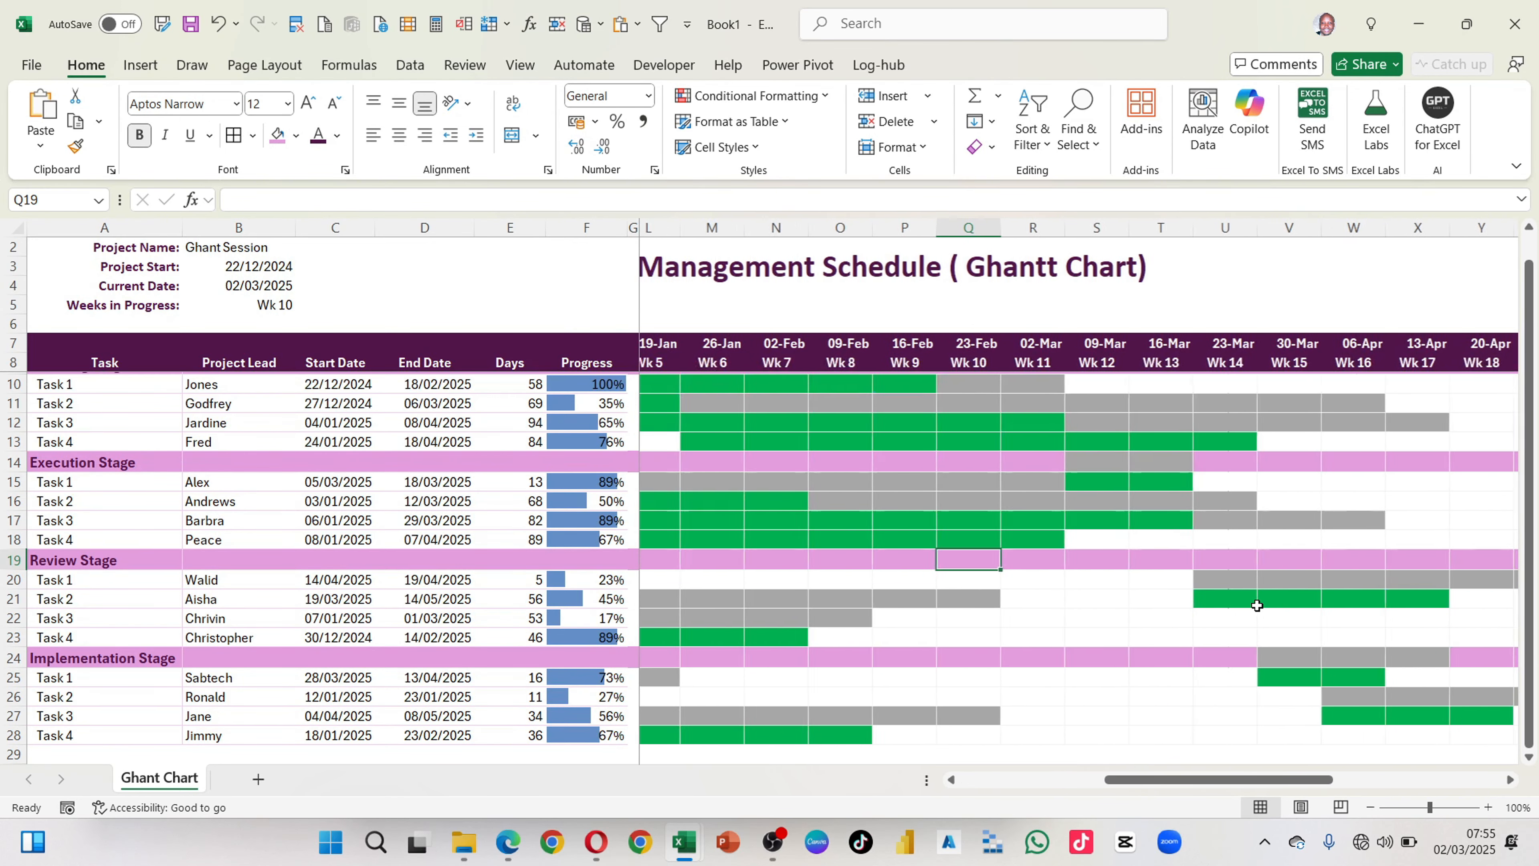
scroll(1256, 606, "up", 1)
scroll(1256, 606, "right", 2)
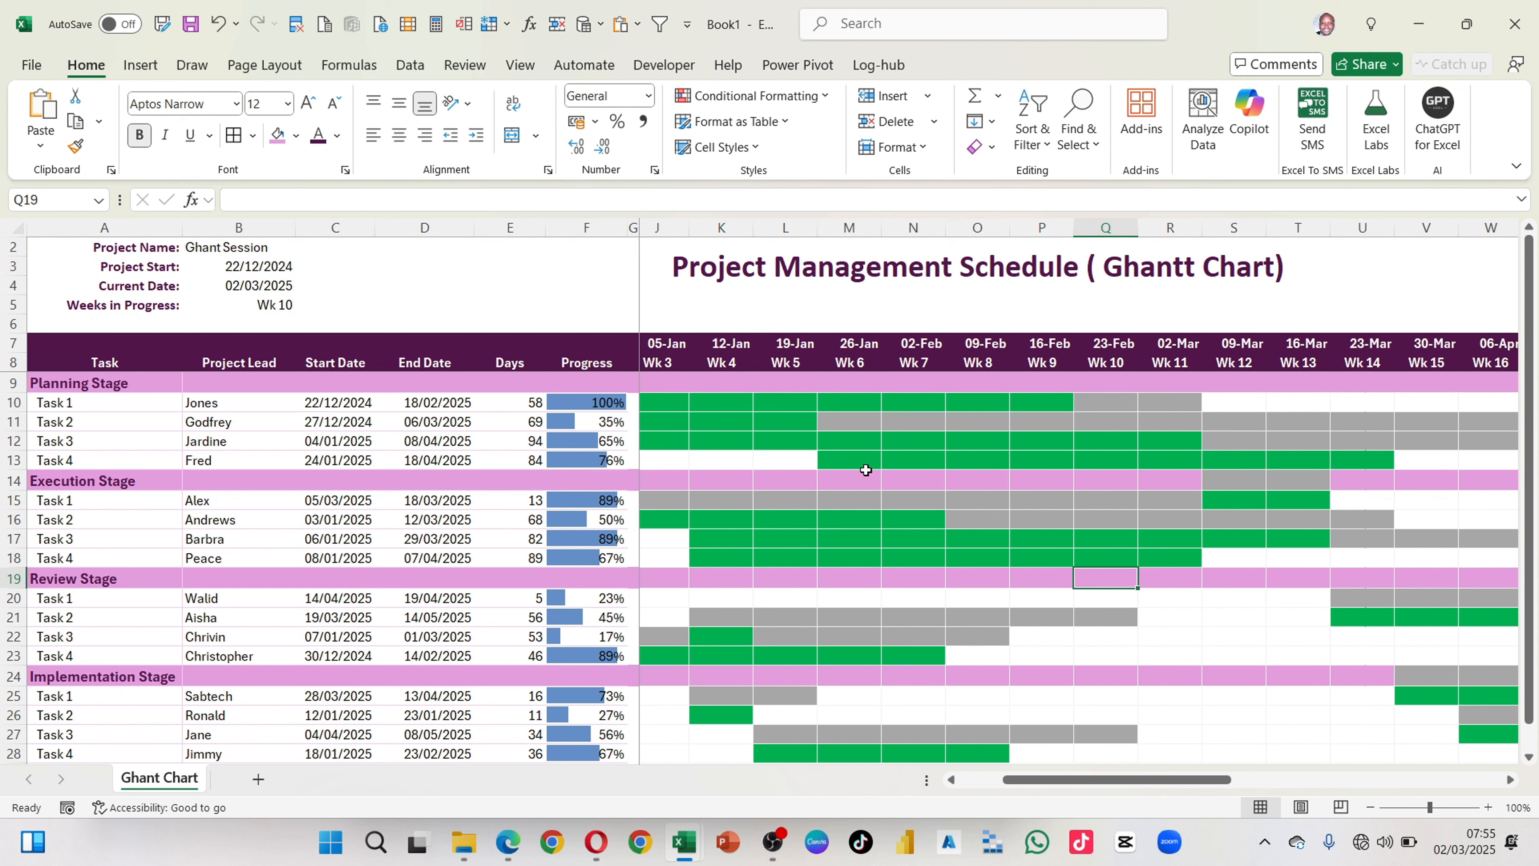
scroll(865, 470, "left", 3)
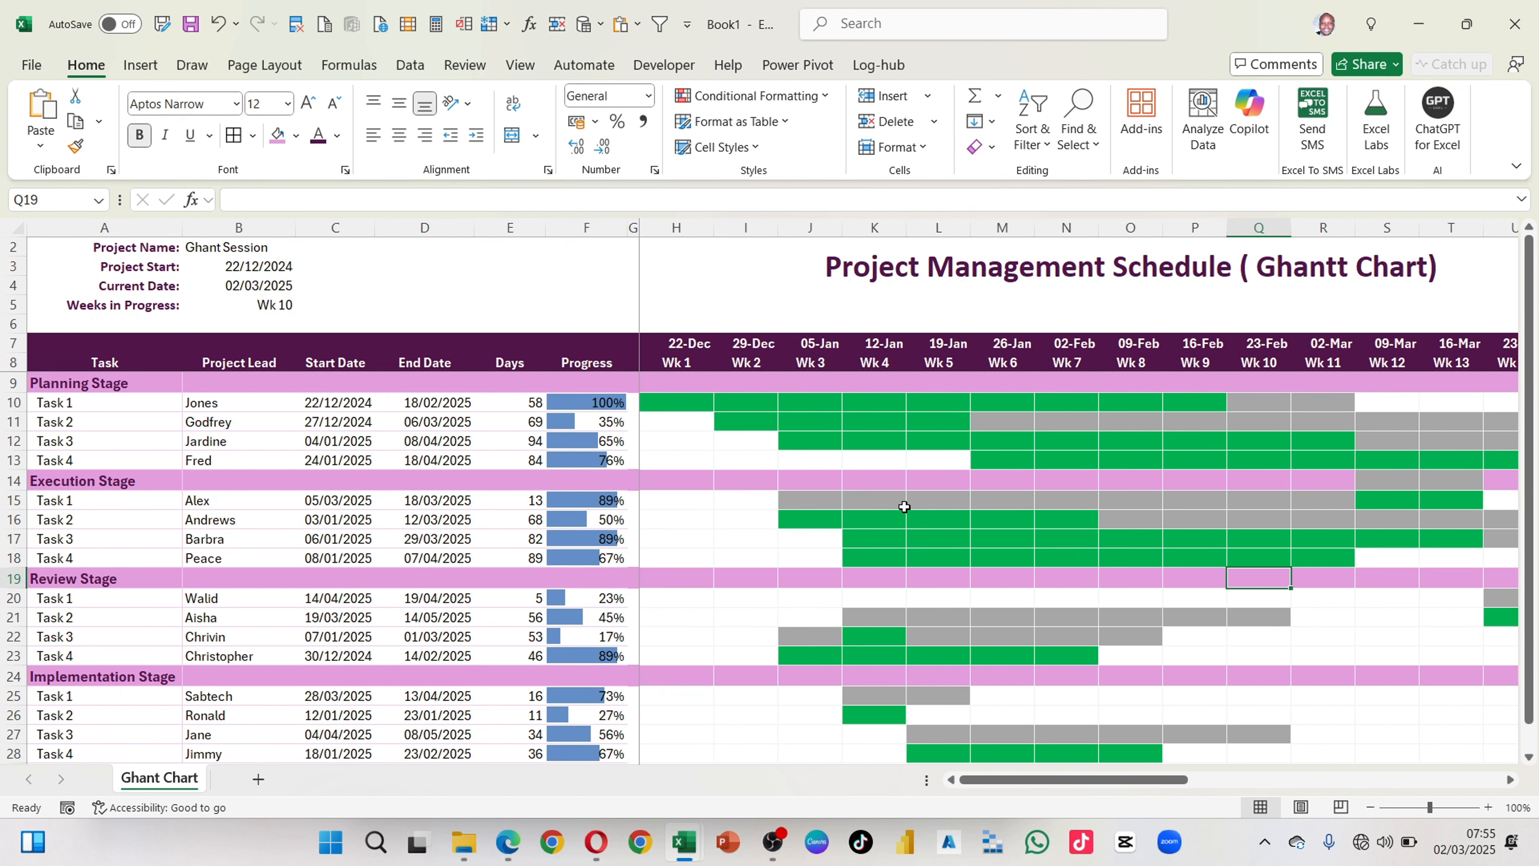
scroll(926, 544, "down", 2)
scroll(969, 540, "up", 2)
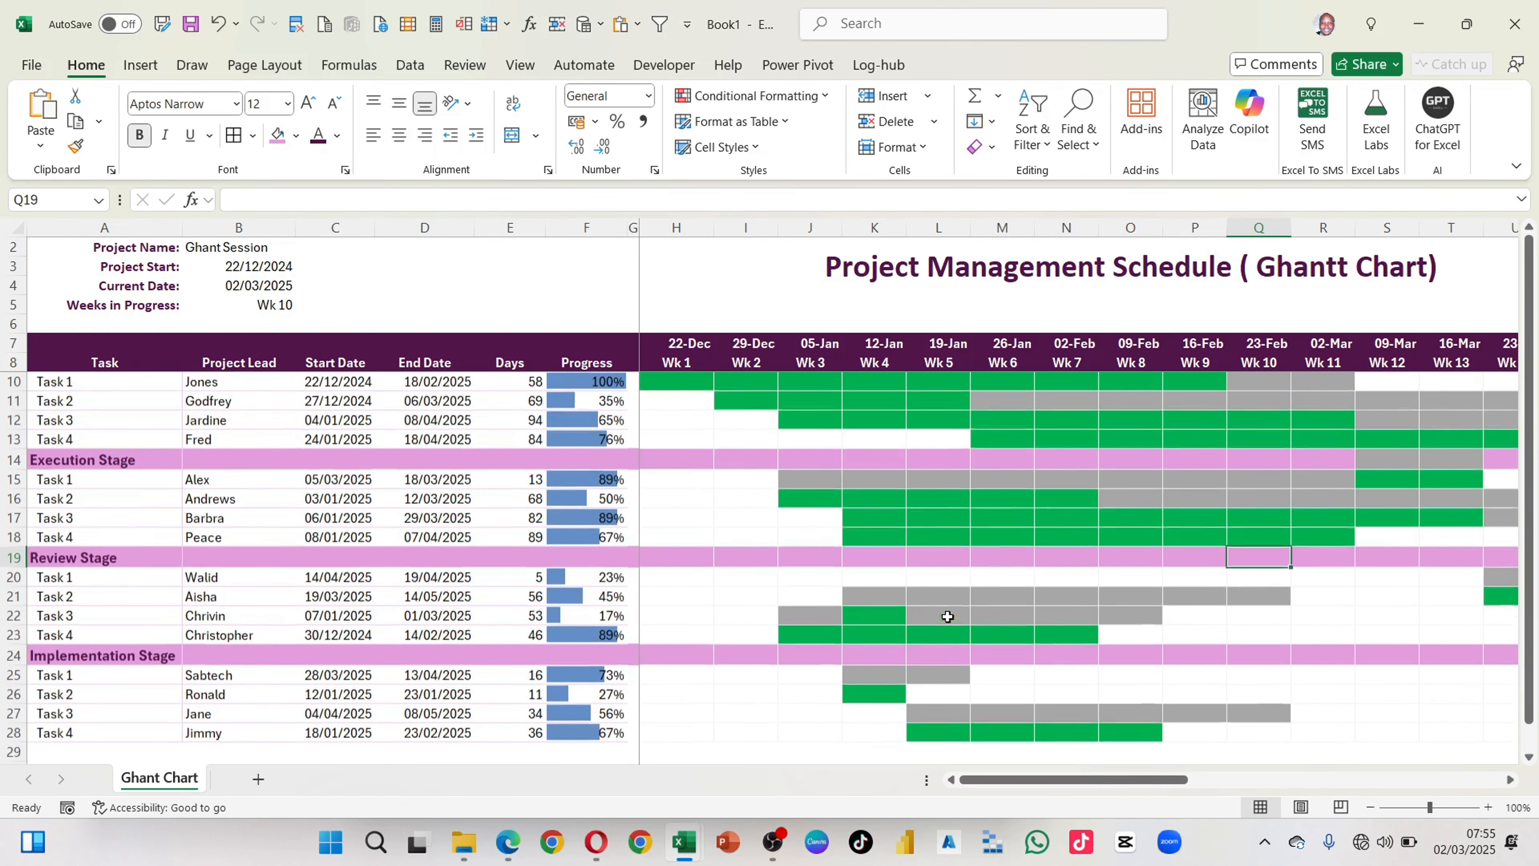
scroll(1005, 532, "up", 1)
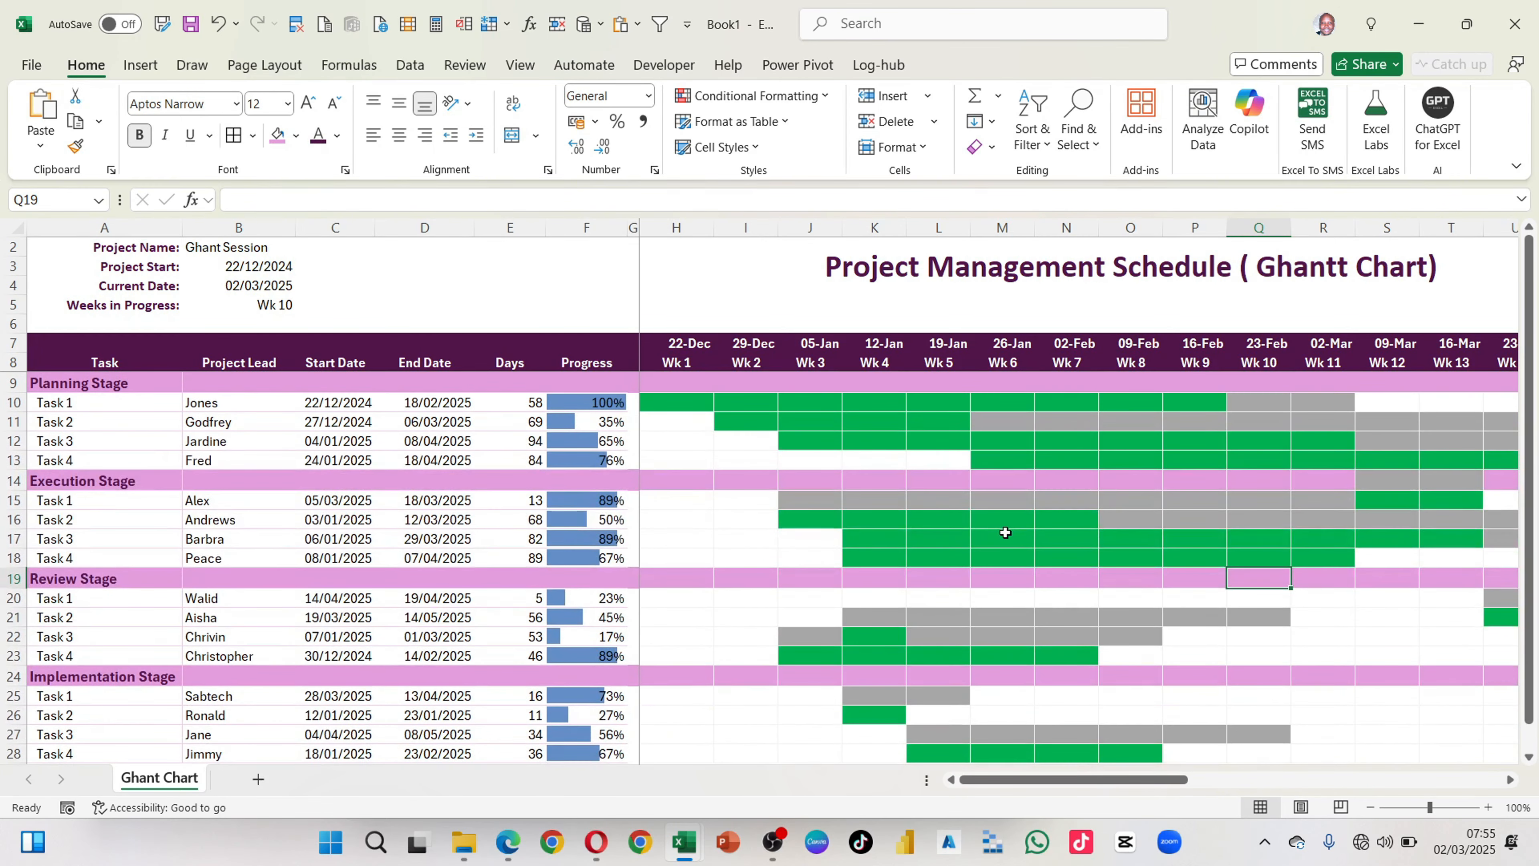
Step: Narrow the week columns H to AK to one equal width that still shows every date in full
left_click(676, 230)
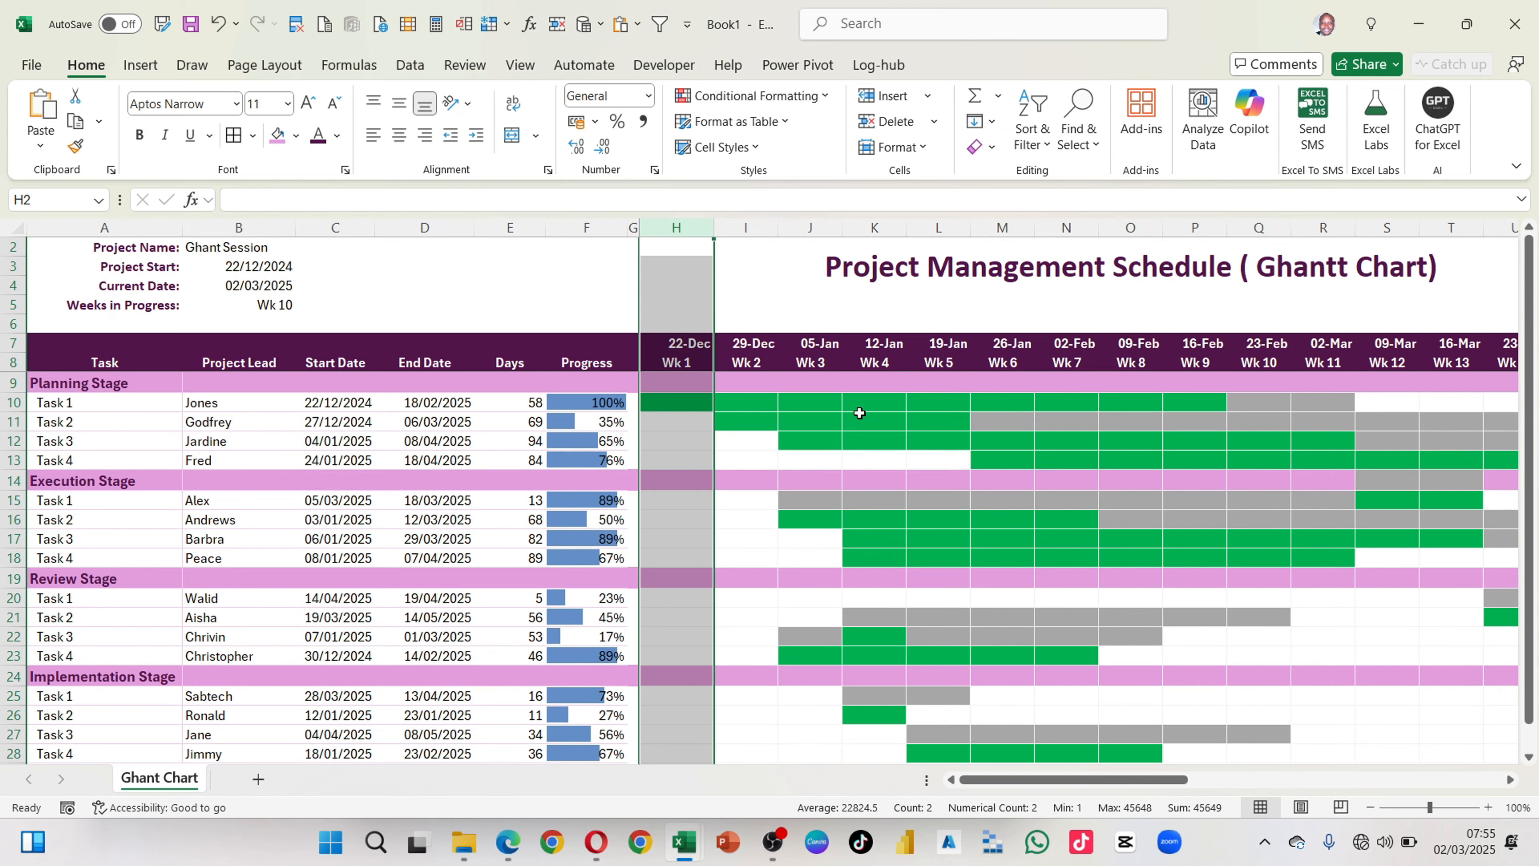
scroll(859, 413, "right", 6)
scroll(860, 413, "right", 3)
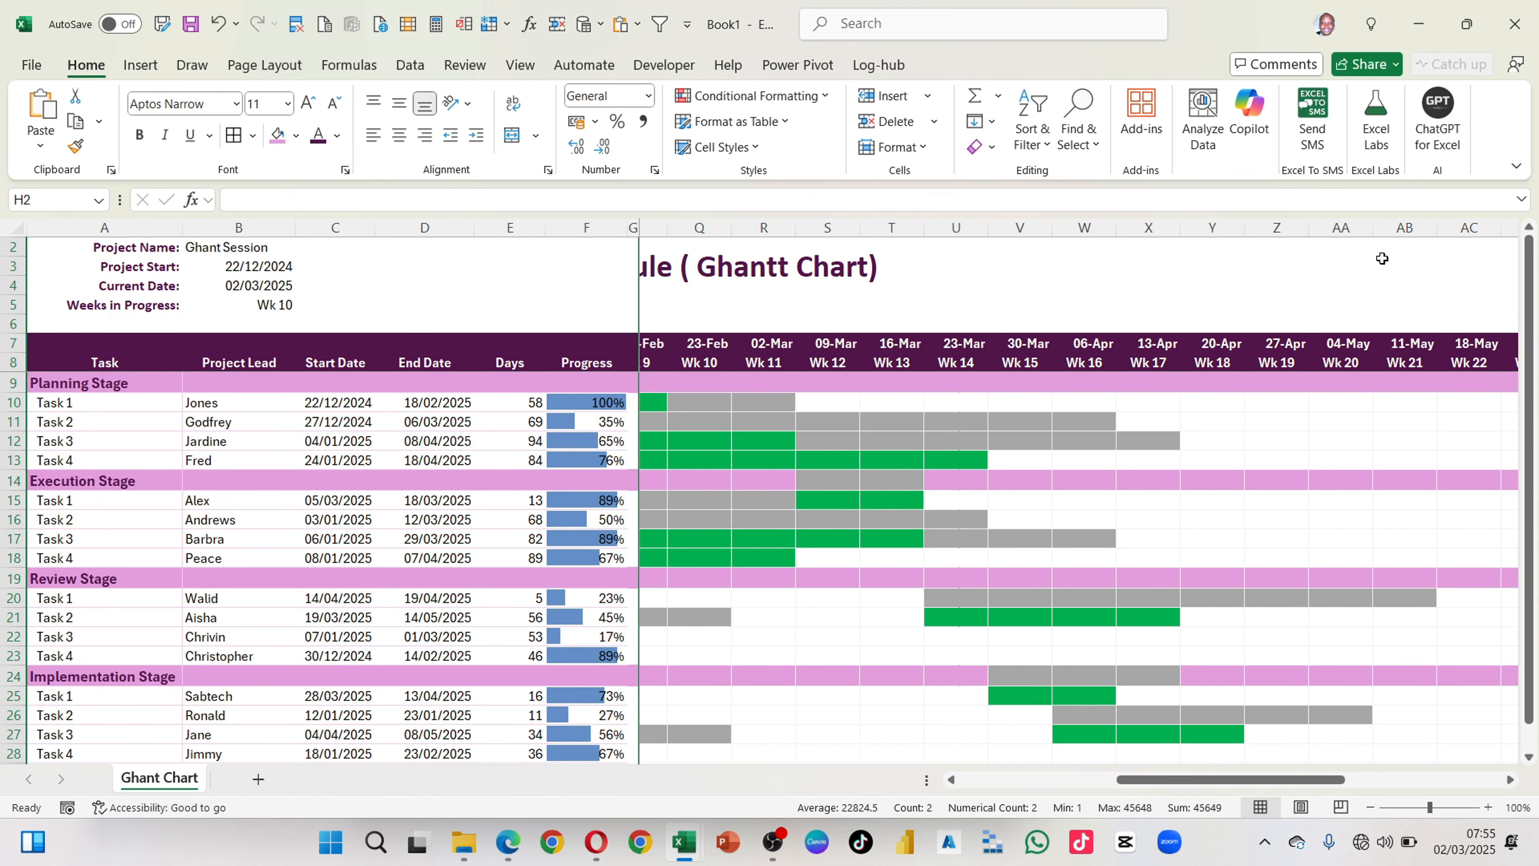
scroll(1381, 258, "right", 7)
scroll(1381, 257, "right", 2)
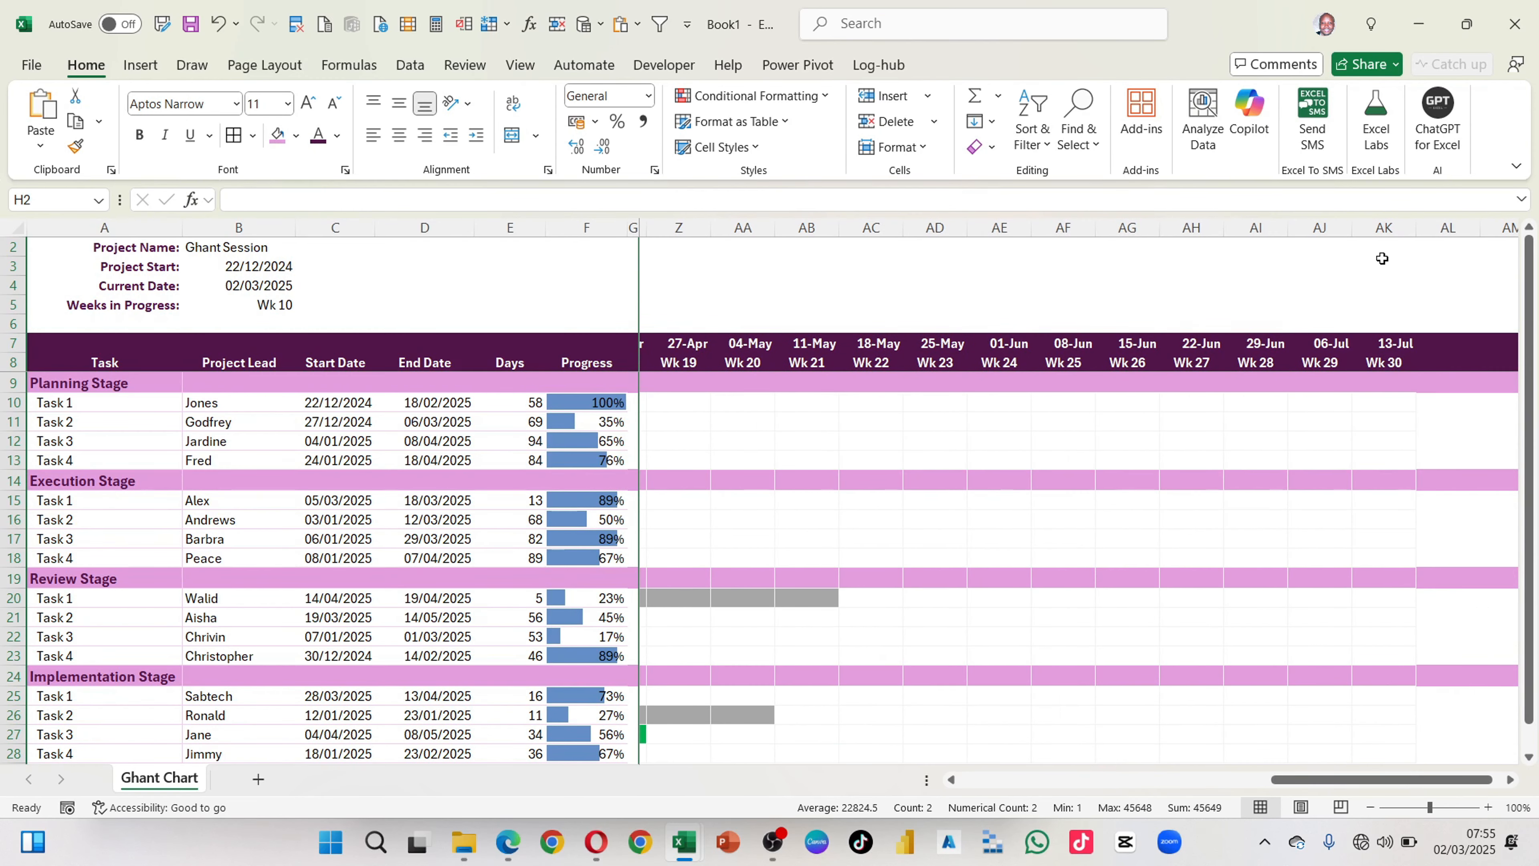
left_click(1393, 226, "shift")
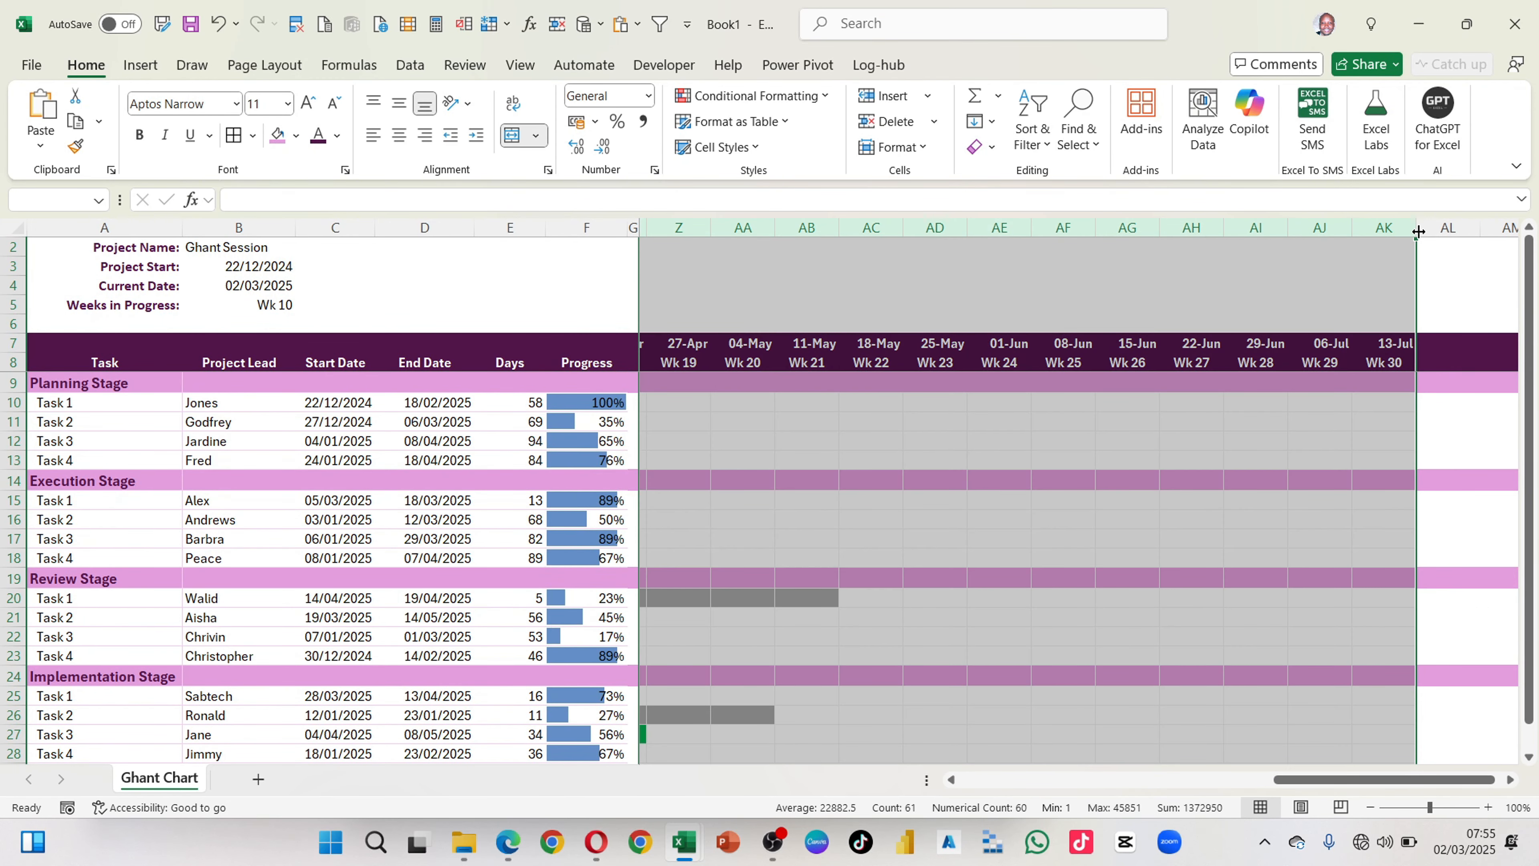
left_click_drag(1418, 231, 1395, 234)
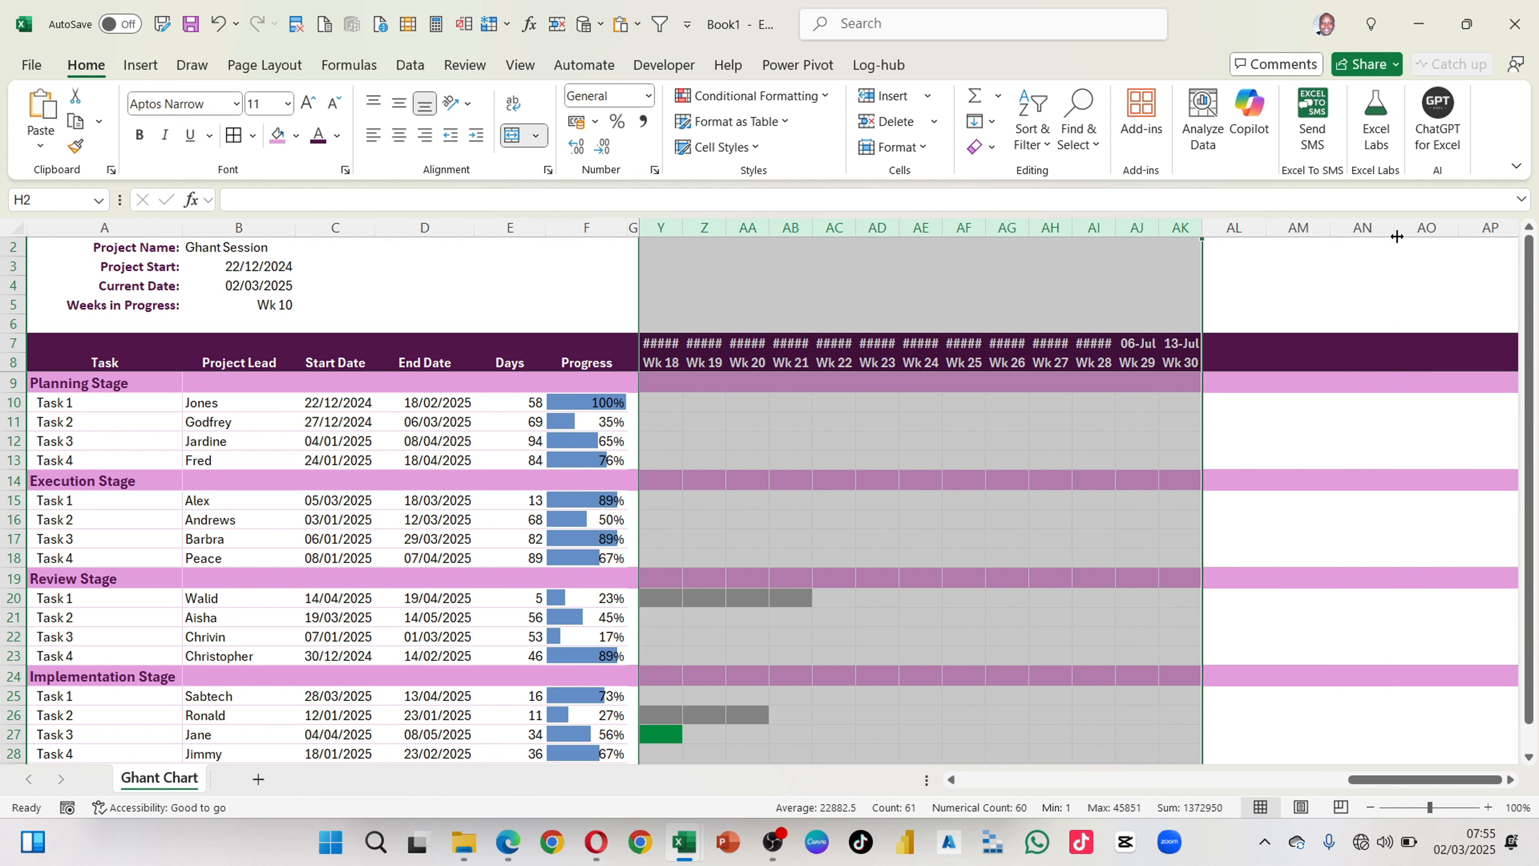
left_click_drag(1203, 226, 1220, 224)
scroll(1039, 507, "left", 8)
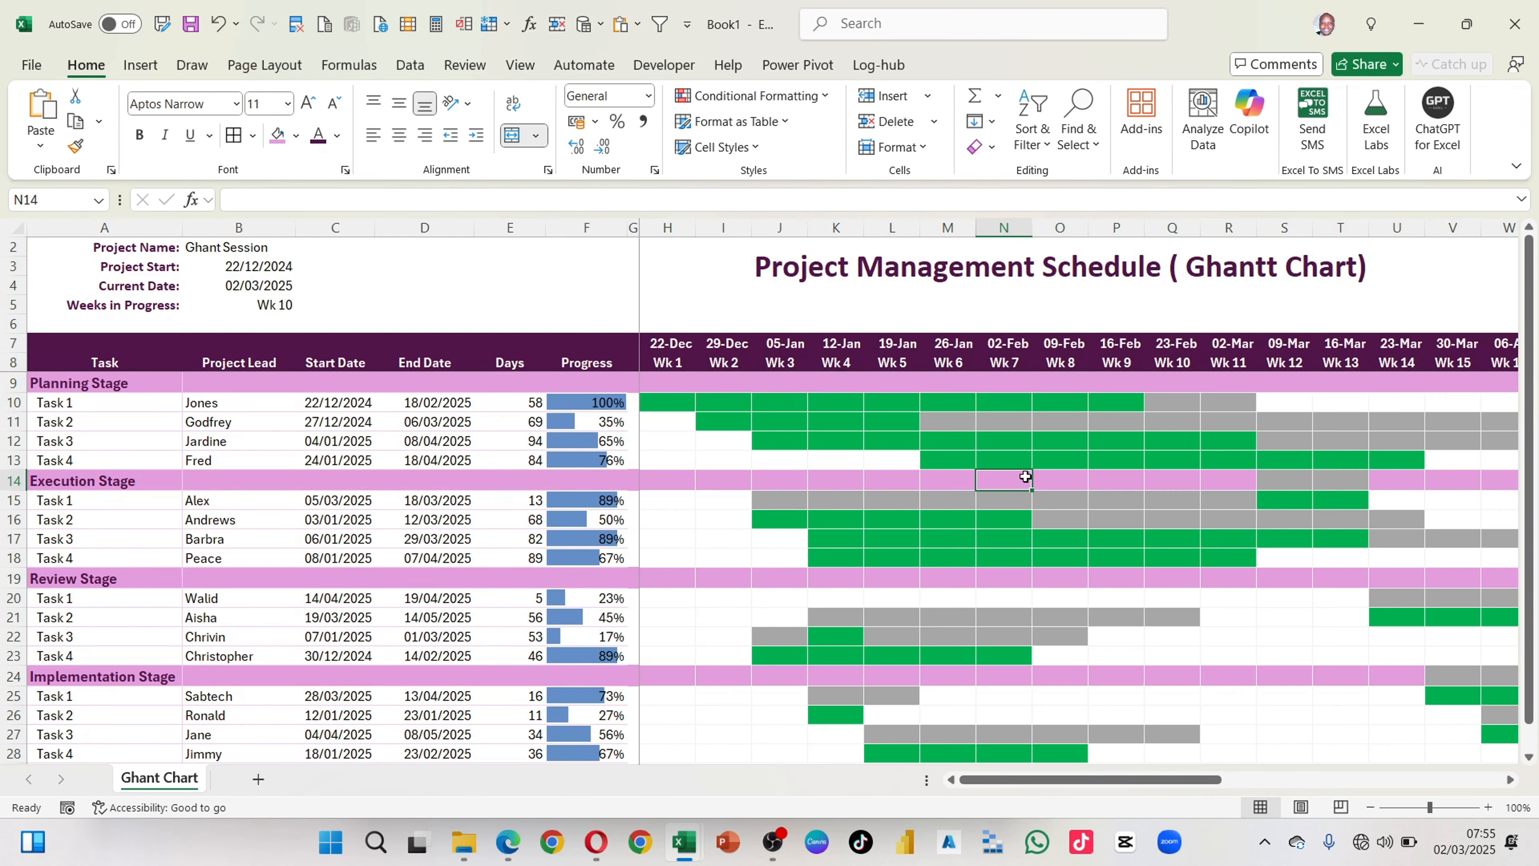
left_click(1024, 477)
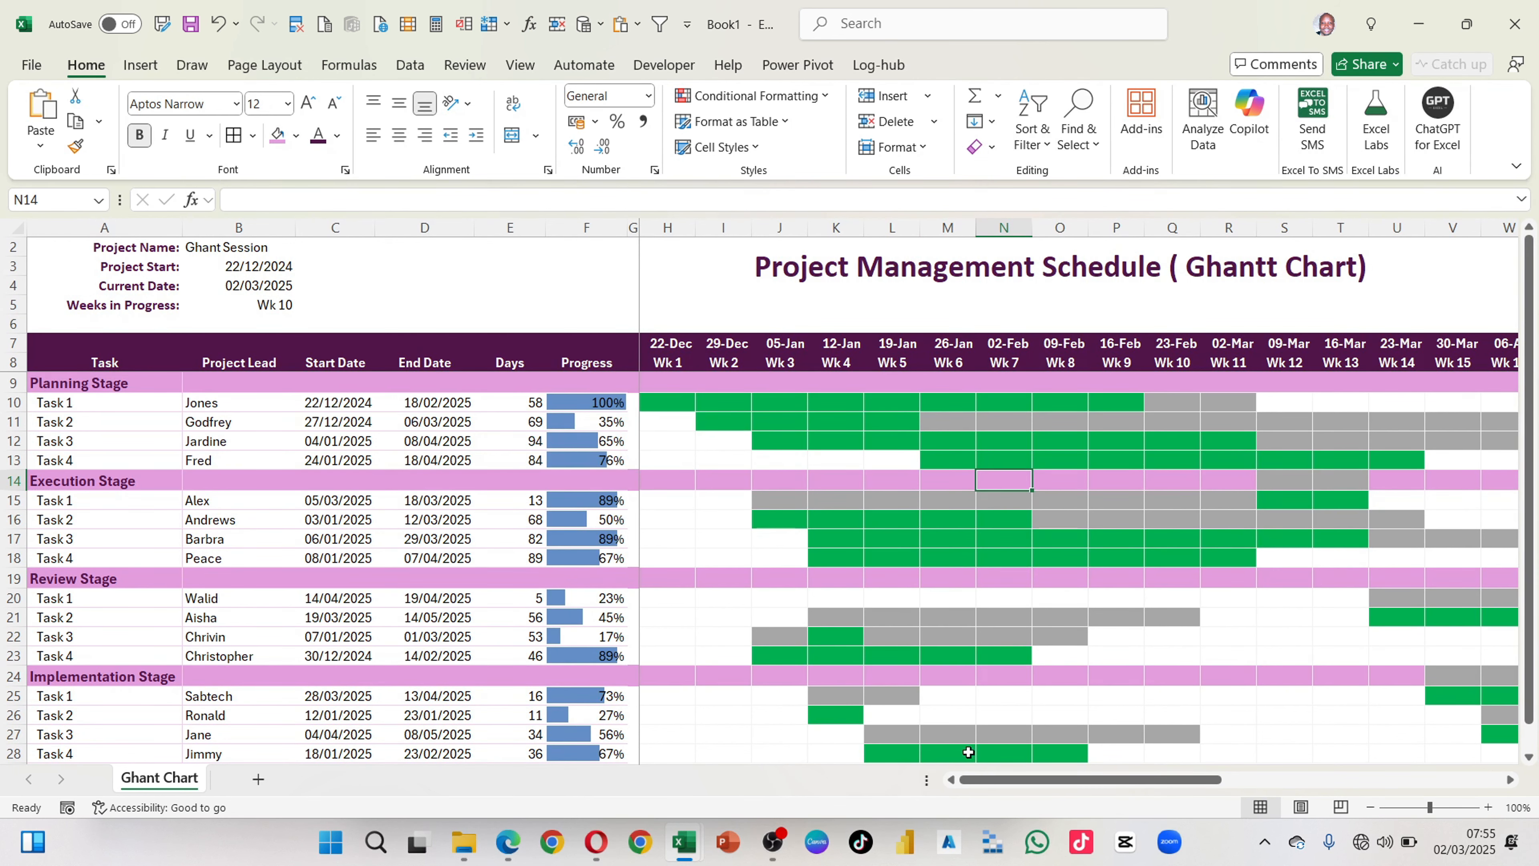
Step: Start a new conditional formatting rule for the timeline range H10:AK28 that uses a formula to determine which cells to format
left_click(659, 398)
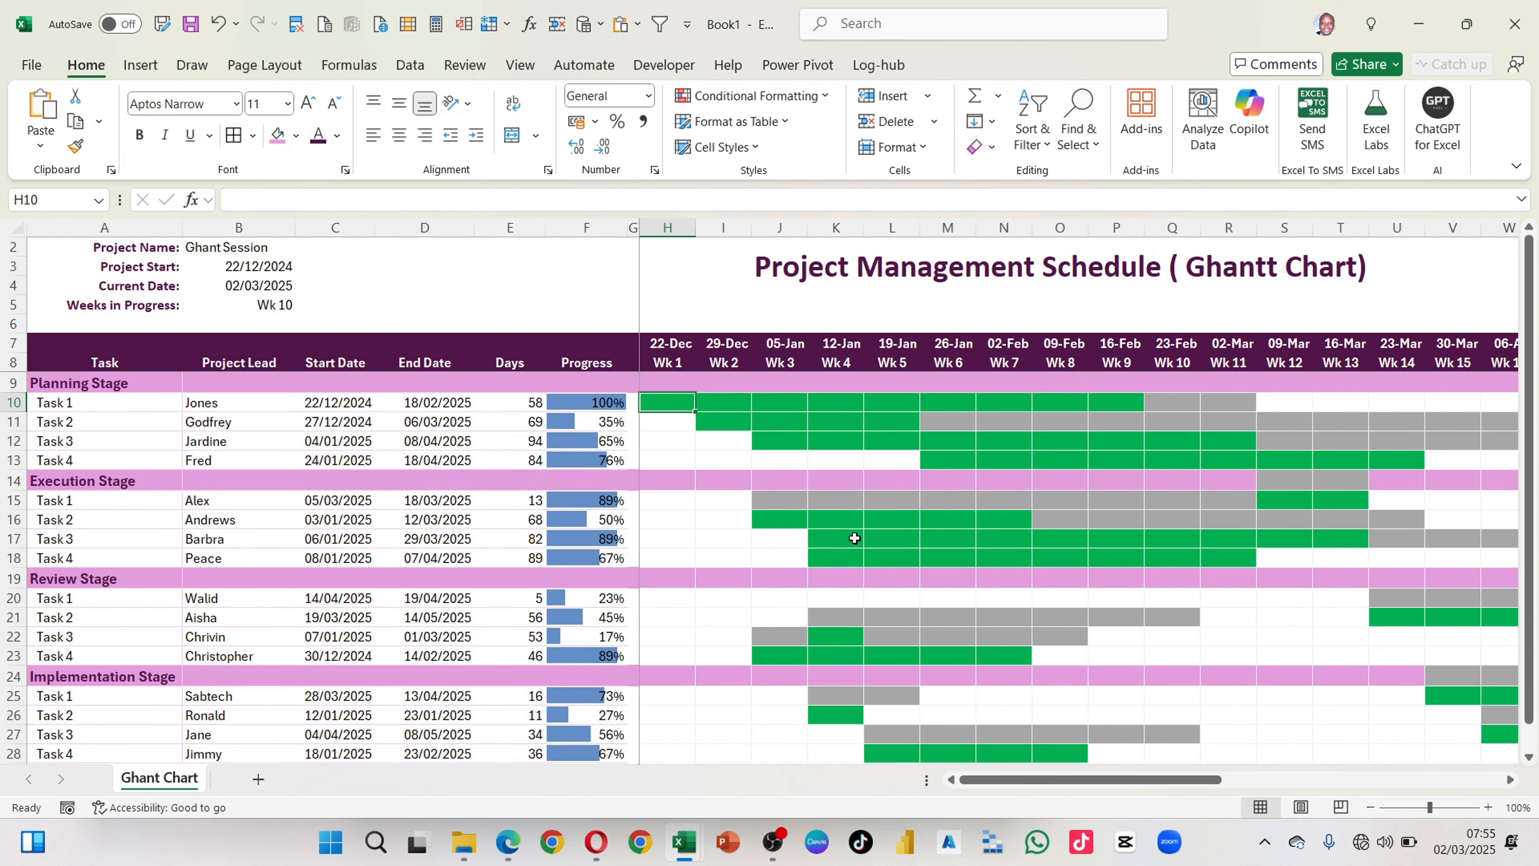
scroll(852, 539, "right", 7)
scroll(855, 539, "right", 1)
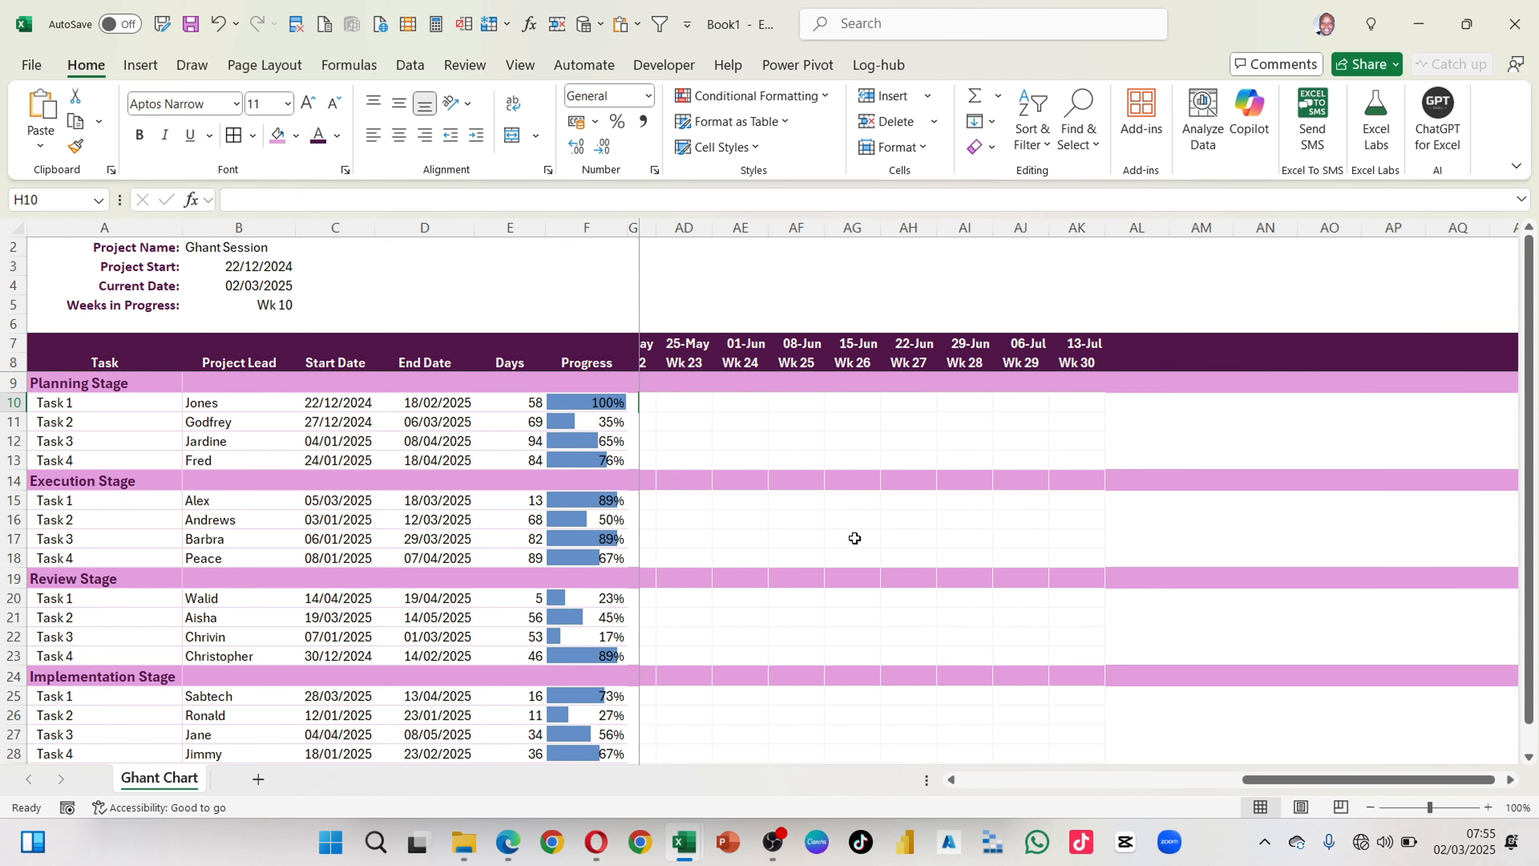
scroll(854, 538, "down", 5)
scroll(853, 537, "up", 1)
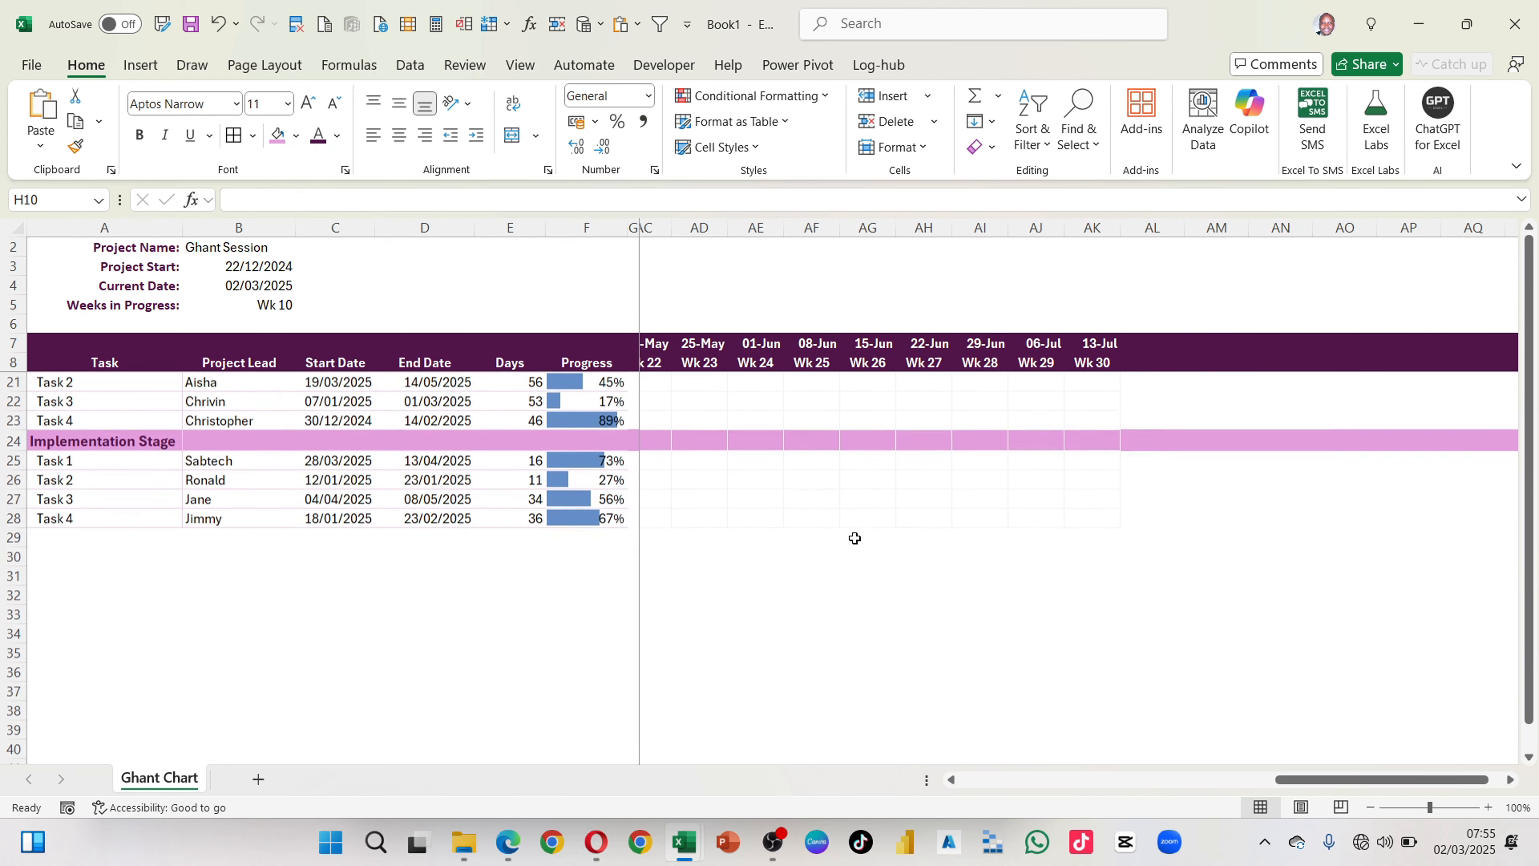
scroll(852, 536, "right", 1)
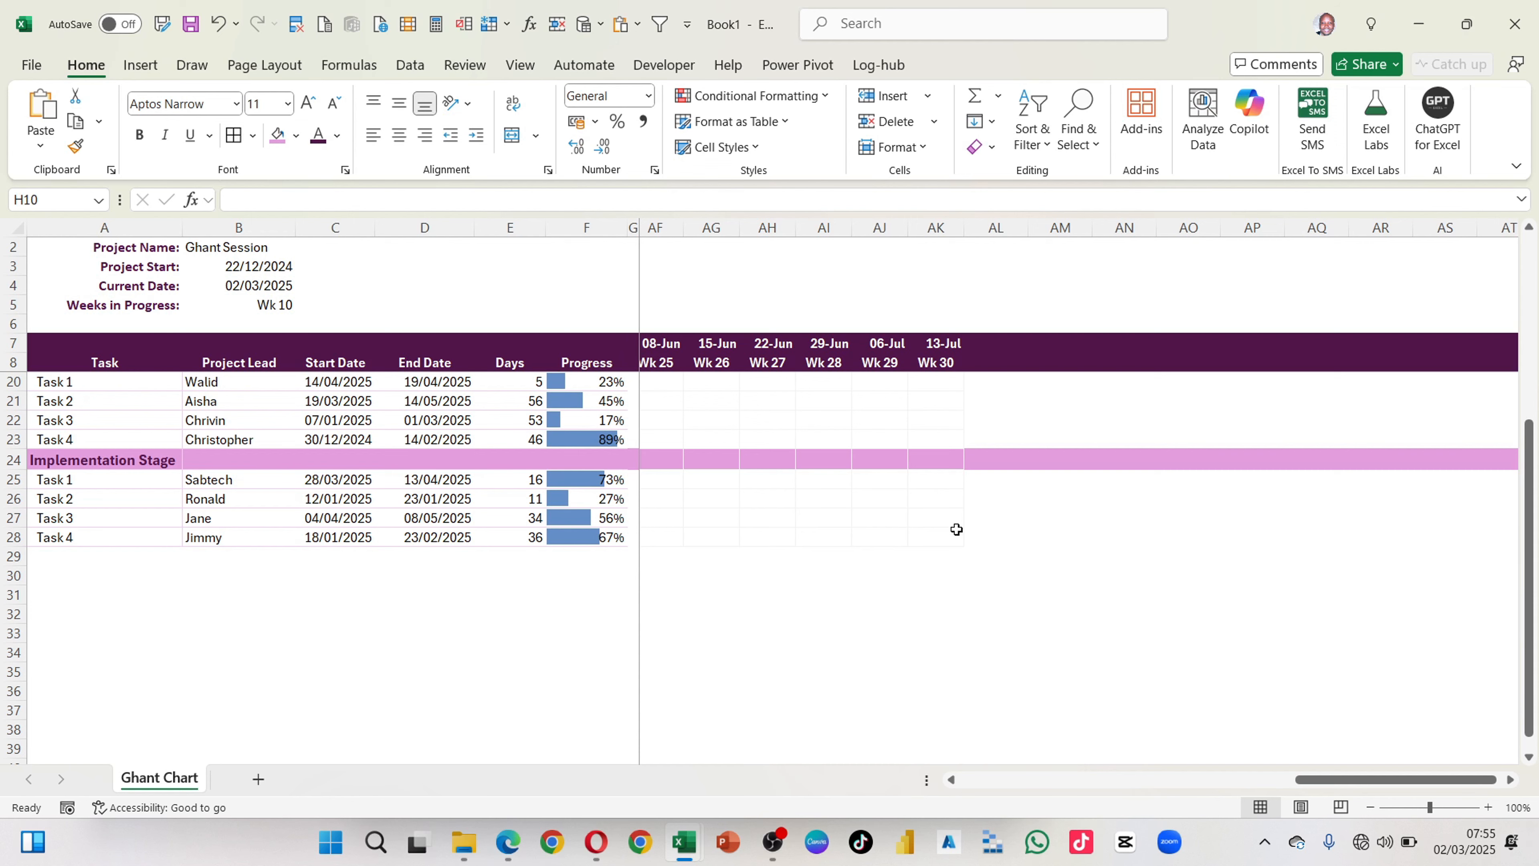
left_click(943, 535, "shift")
scroll(943, 534, "left", 3)
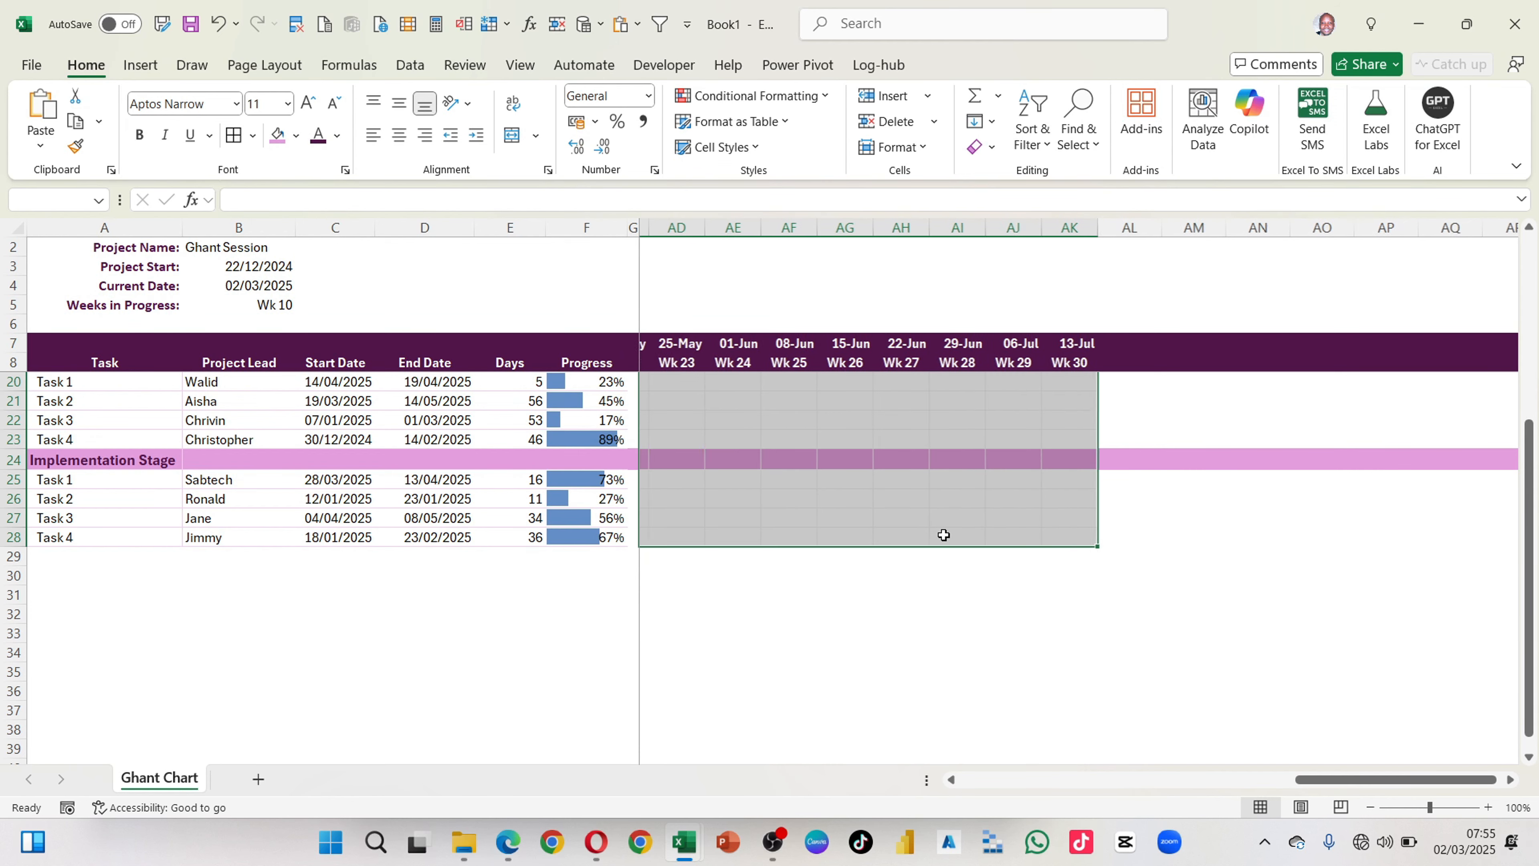
scroll(944, 535, "up", 3)
scroll(943, 534, "up", 1)
scroll(943, 535, "left", 5)
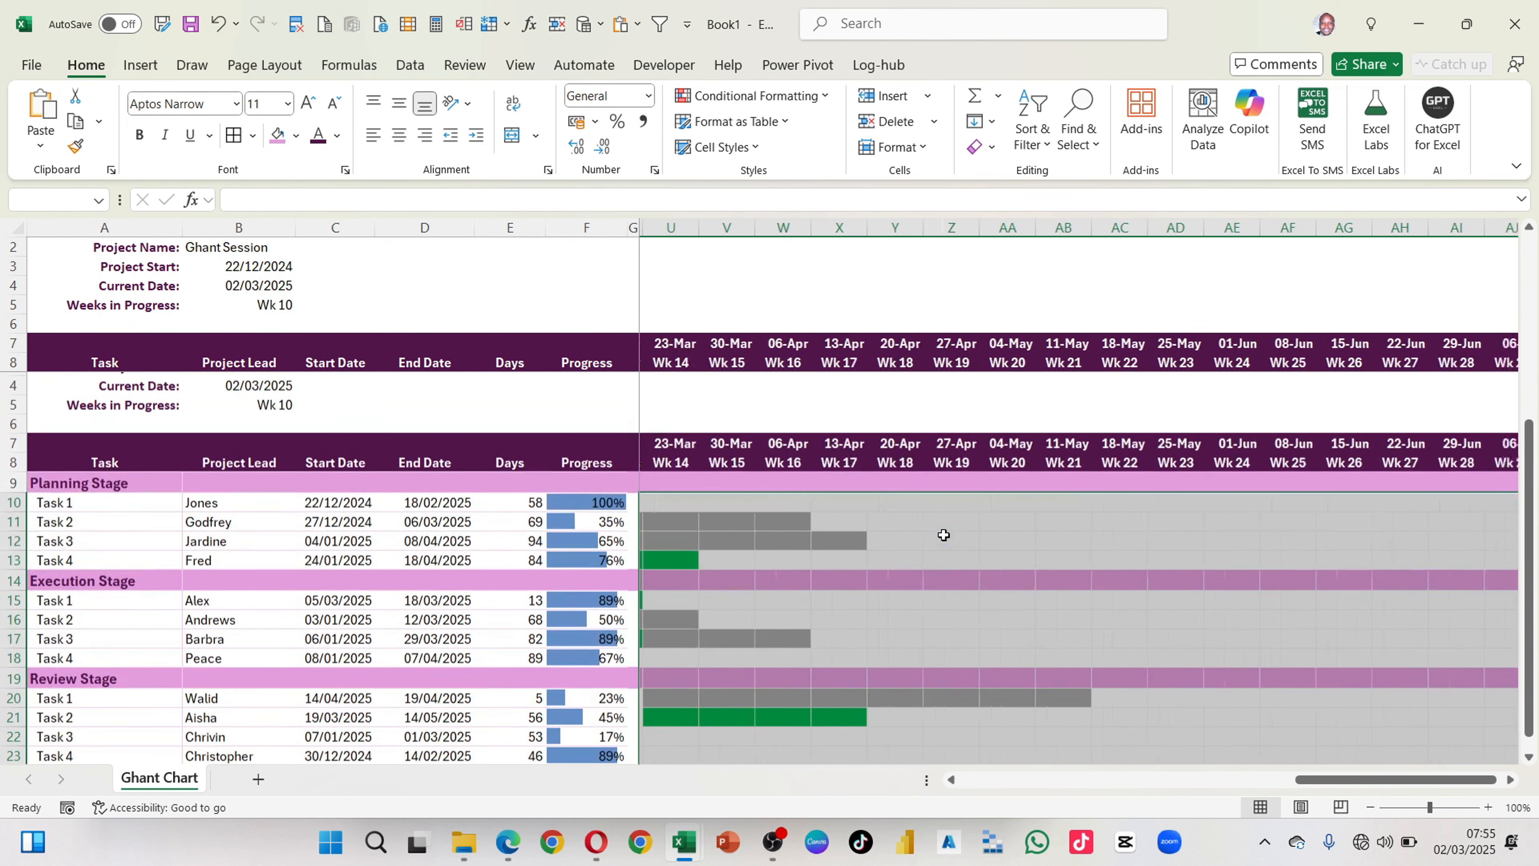
scroll(943, 535, "left", 2)
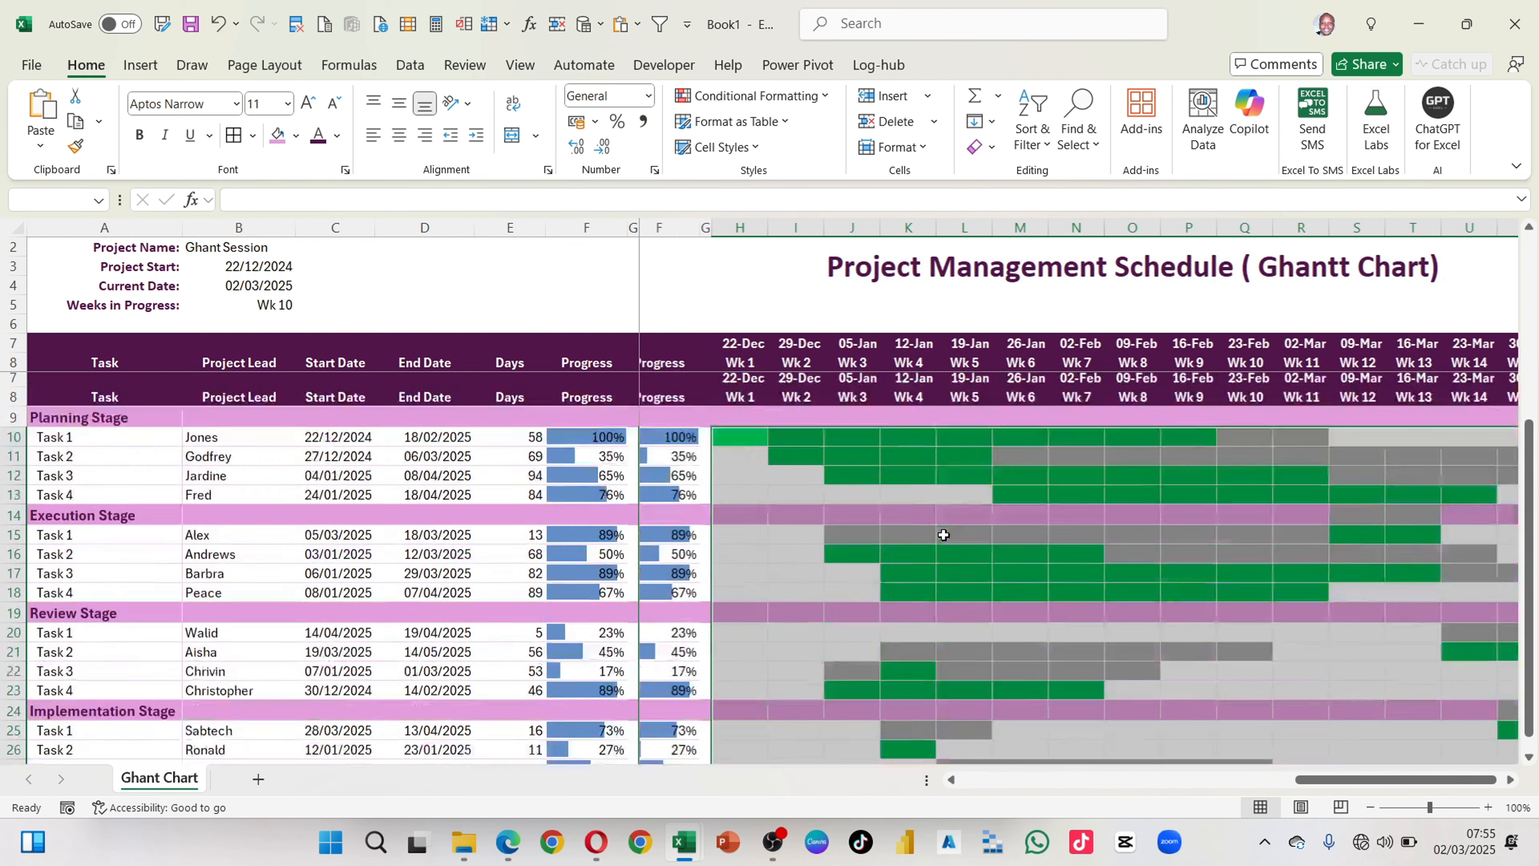
scroll(943, 535, "down", 1)
scroll(943, 535, "up", 1)
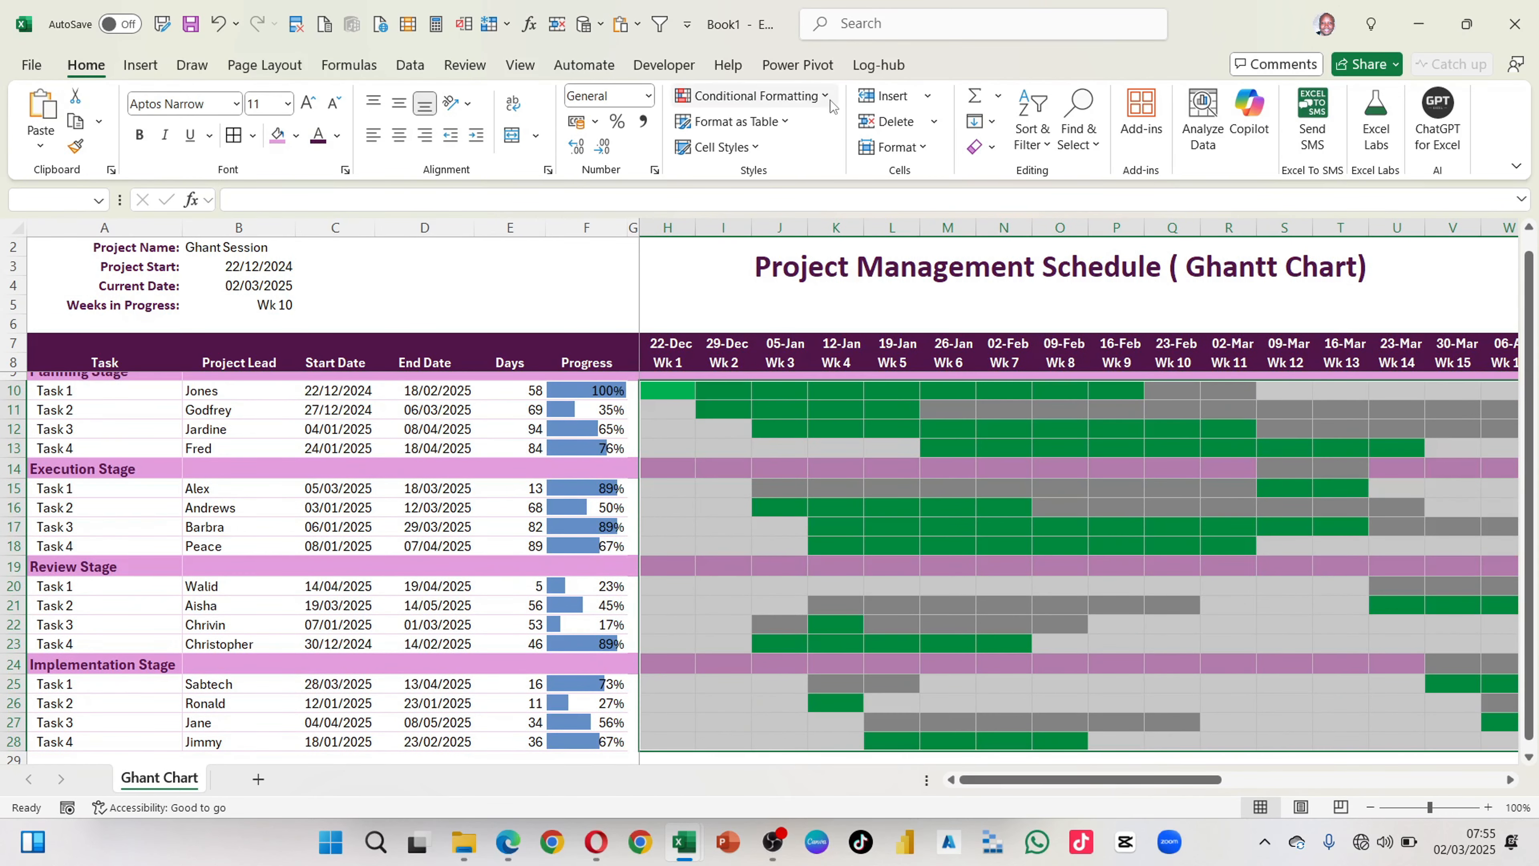
left_click(751, 96)
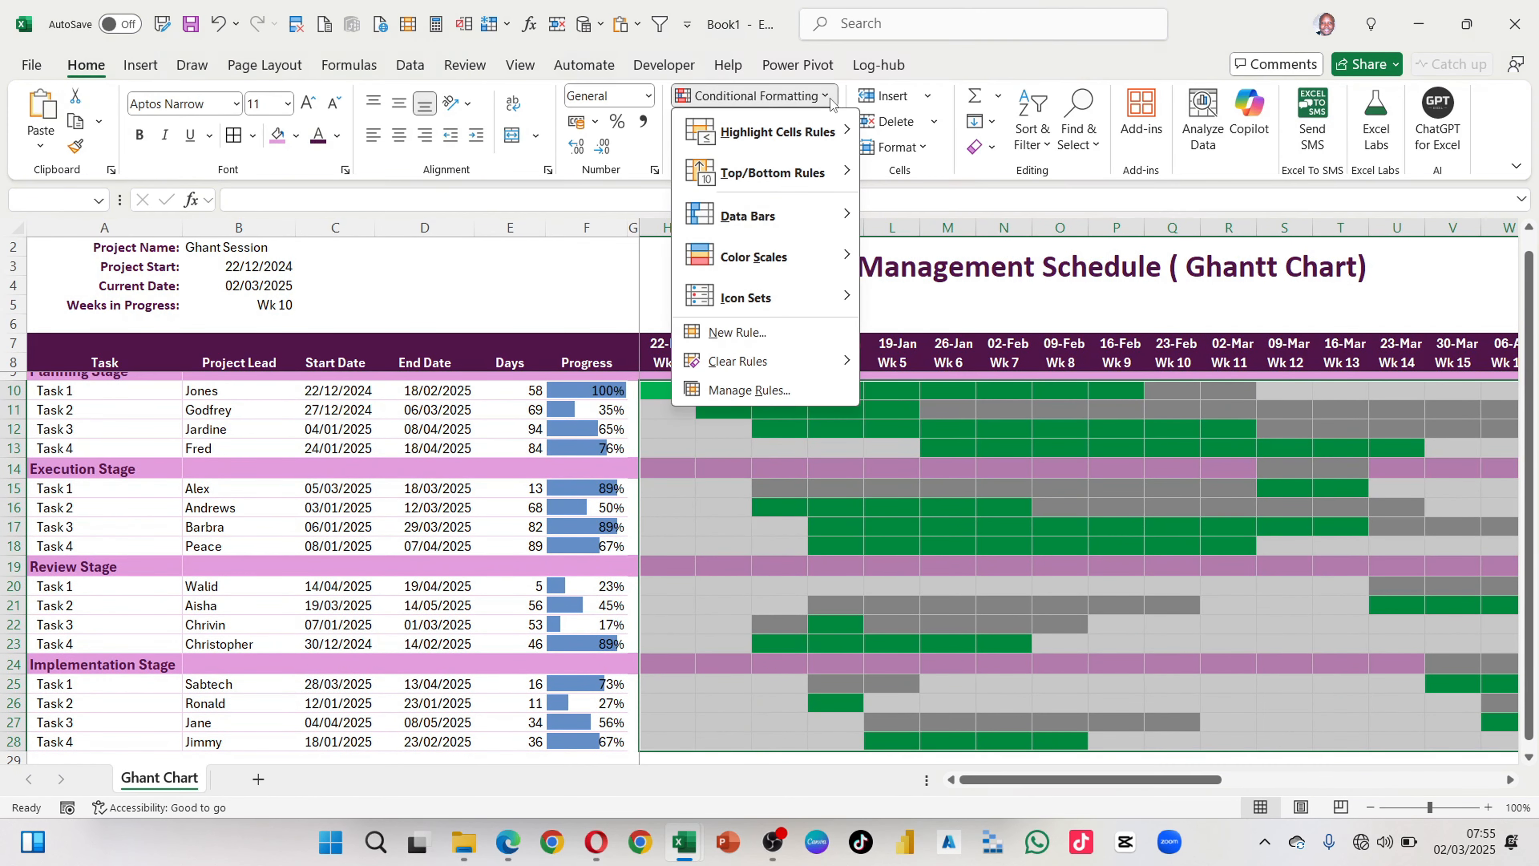
left_click(752, 391)
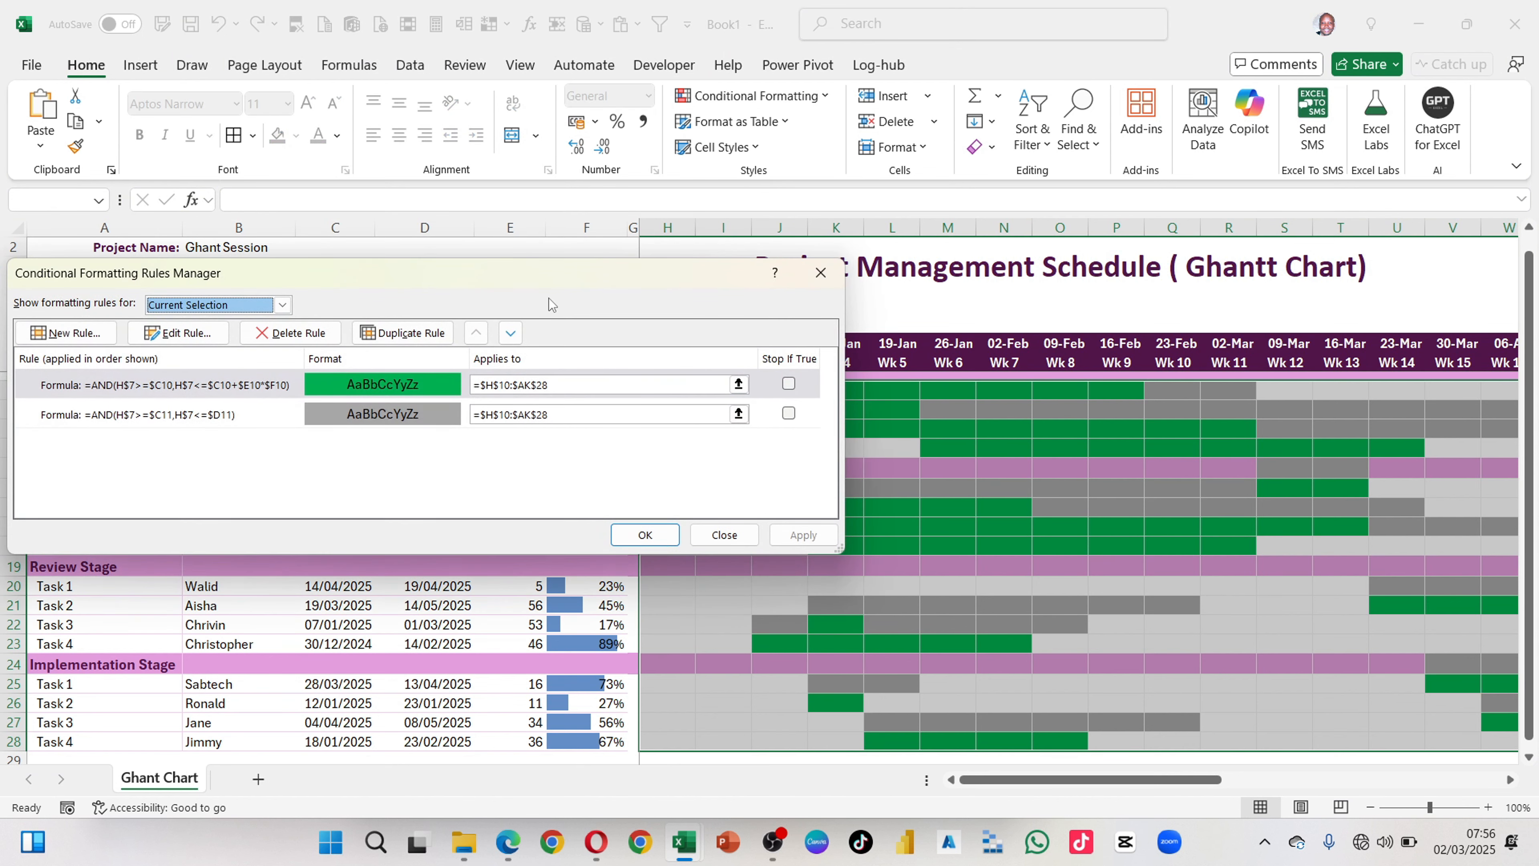
left_click_drag(501, 286, 842, 299)
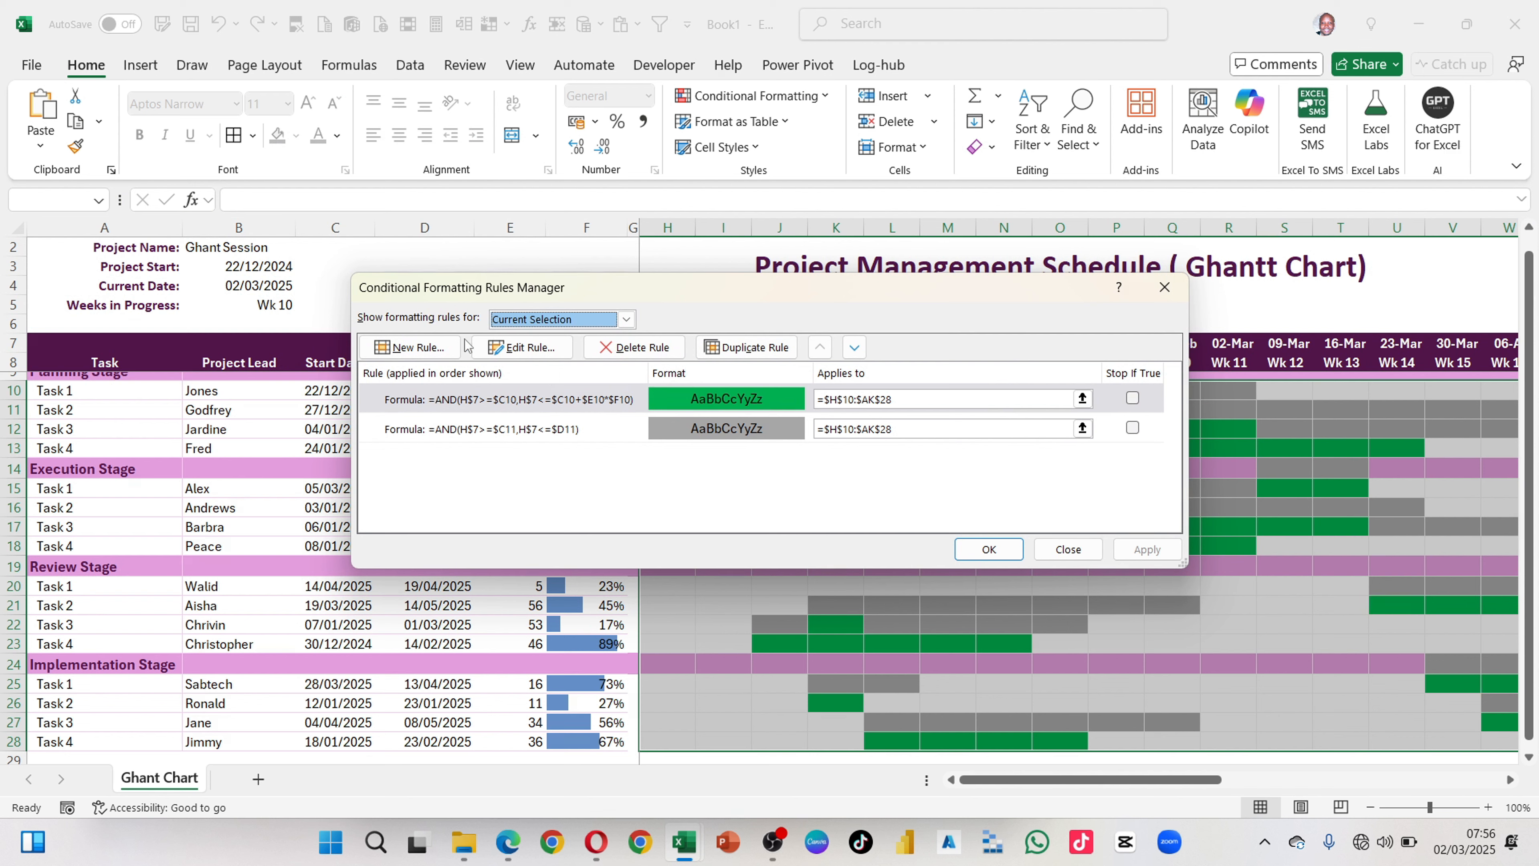
left_click(434, 345)
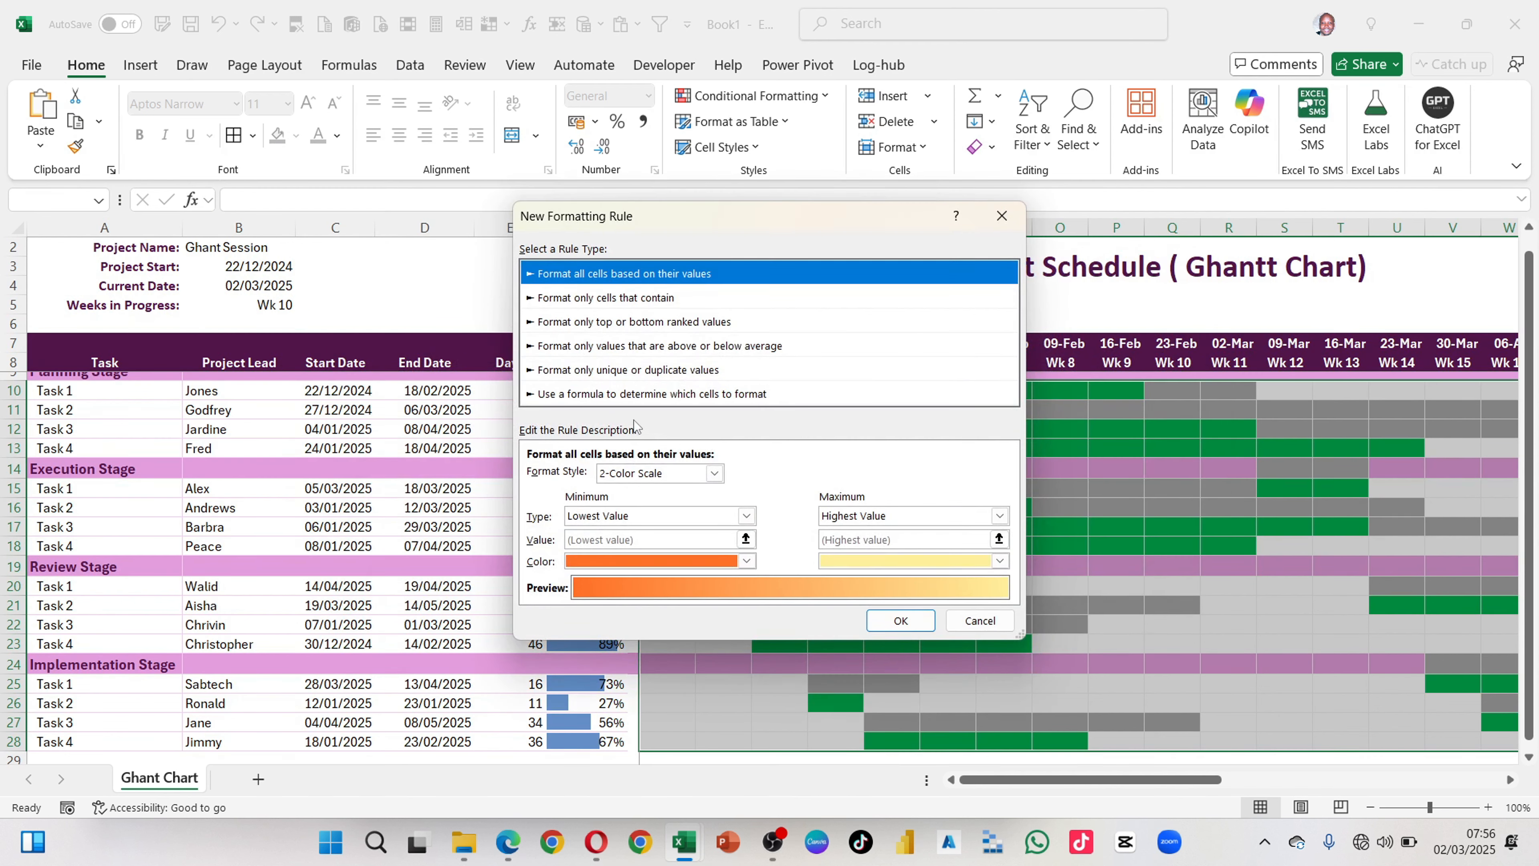
left_click(612, 395)
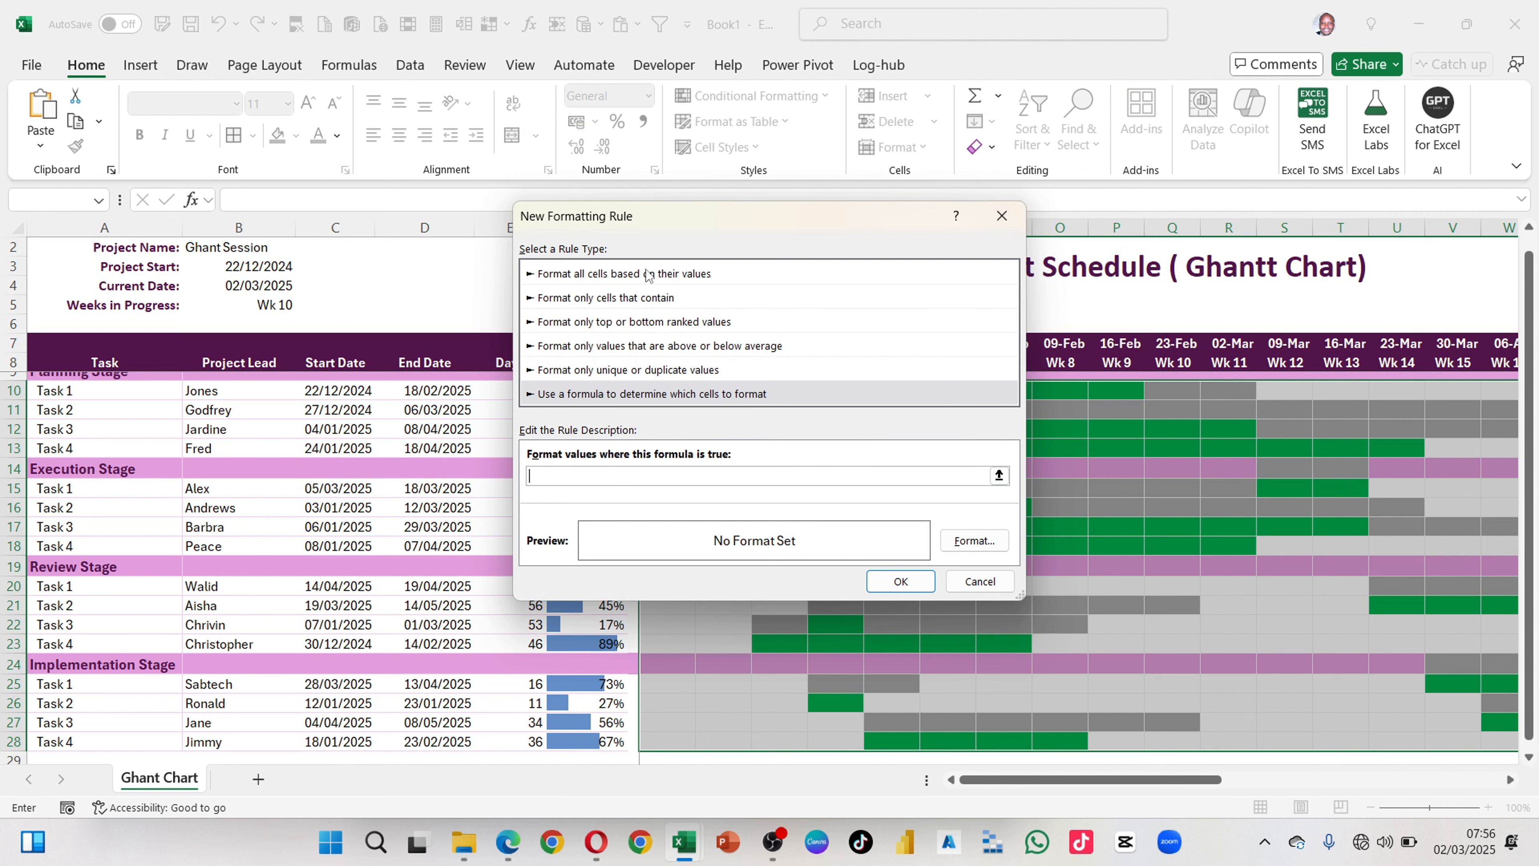
left_click_drag(639, 222, 936, 255)
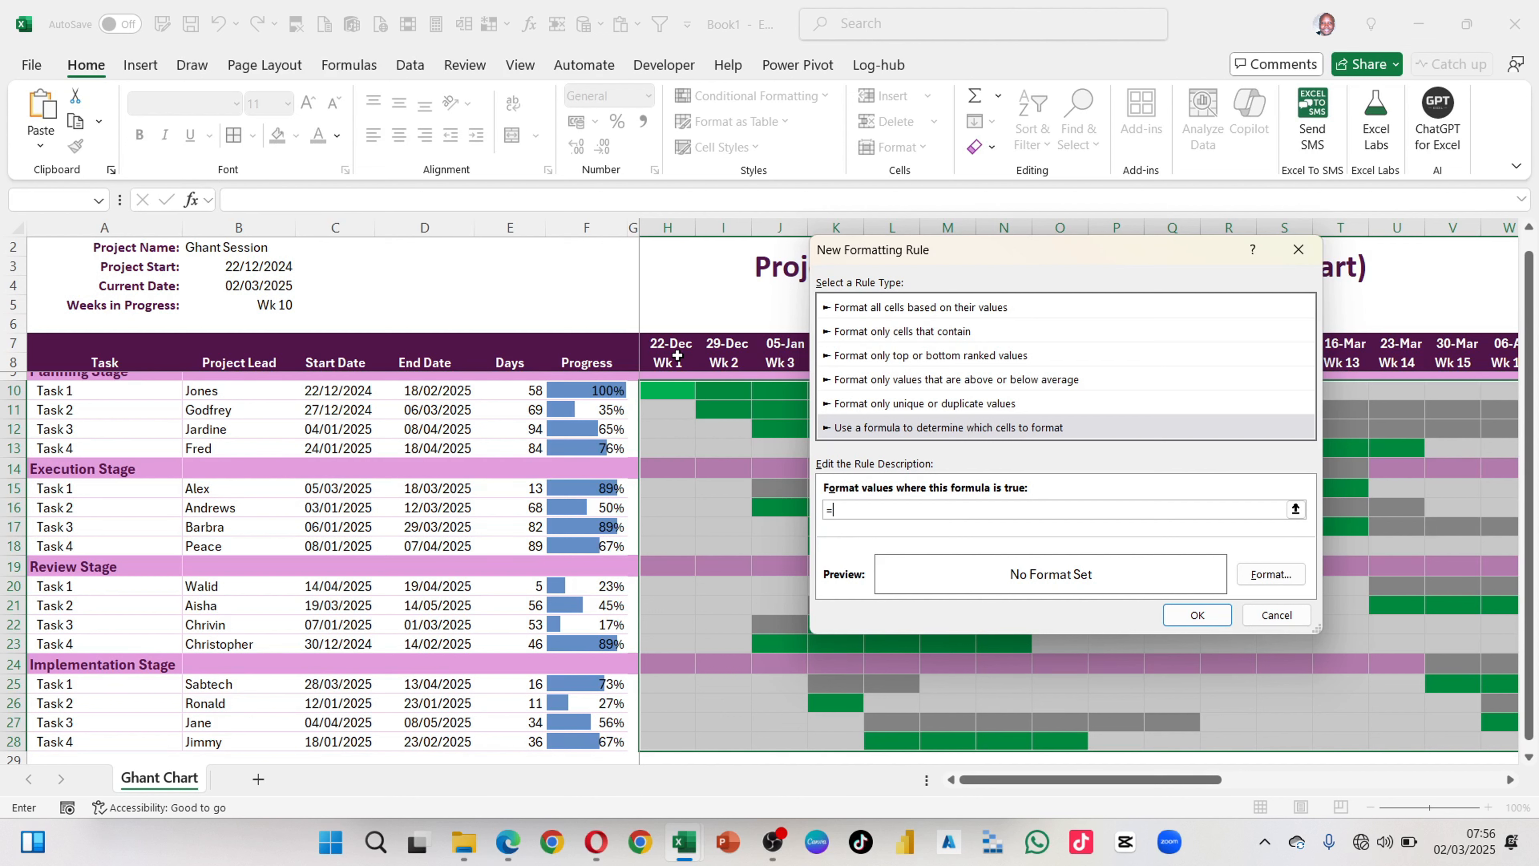
left_click(671, 343)
type("=")
left_click(264, 285)
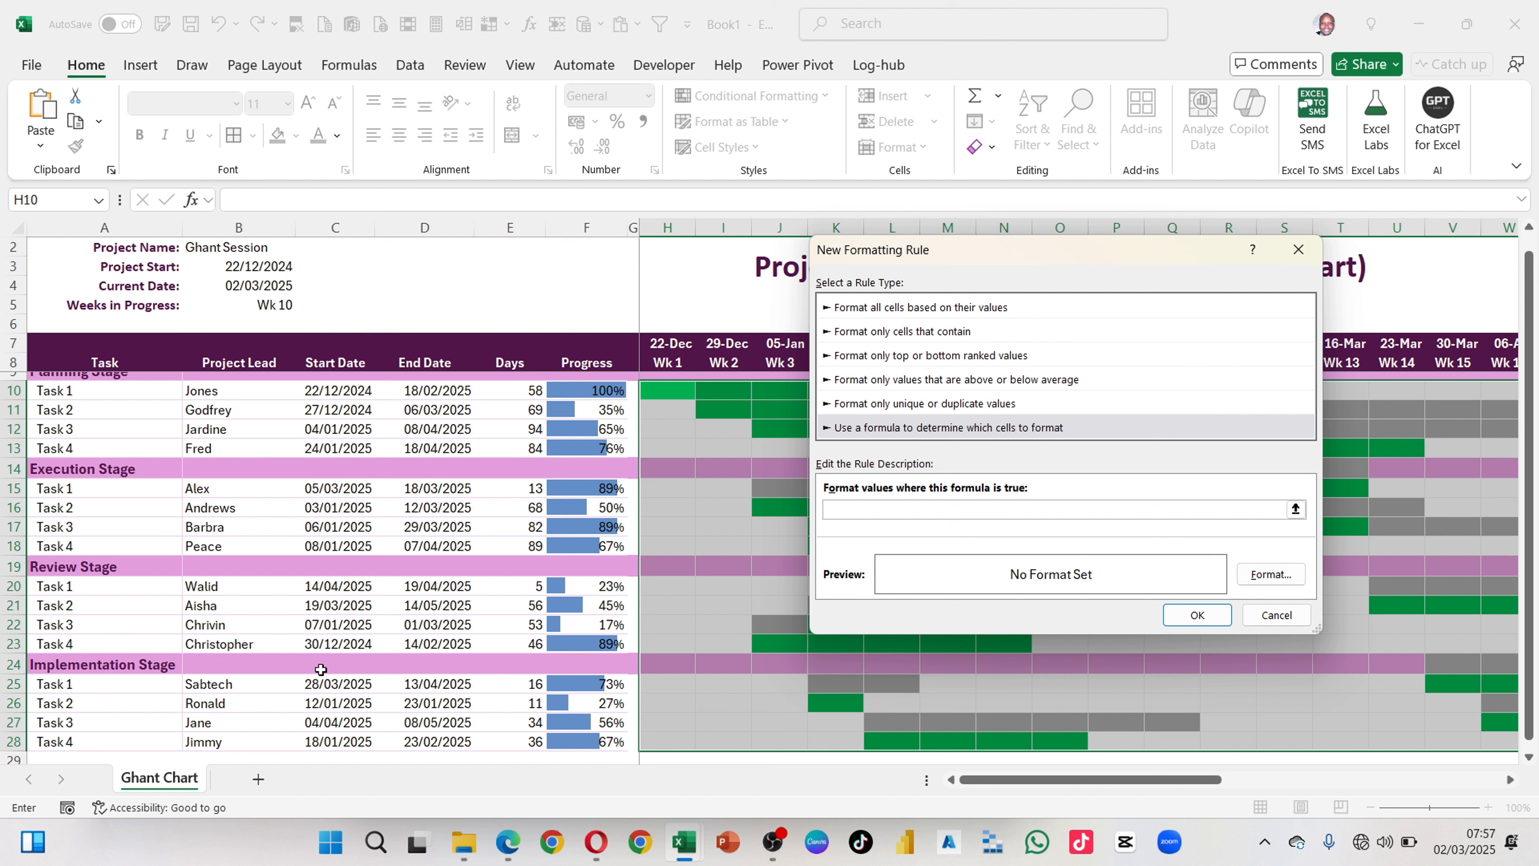
Step: Create the rule with the formula =$B$4=H$7, comparing the current date with each week's date, without setting a format
type("=")
left_click(249, 289)
type("=")
left_click(664, 341)
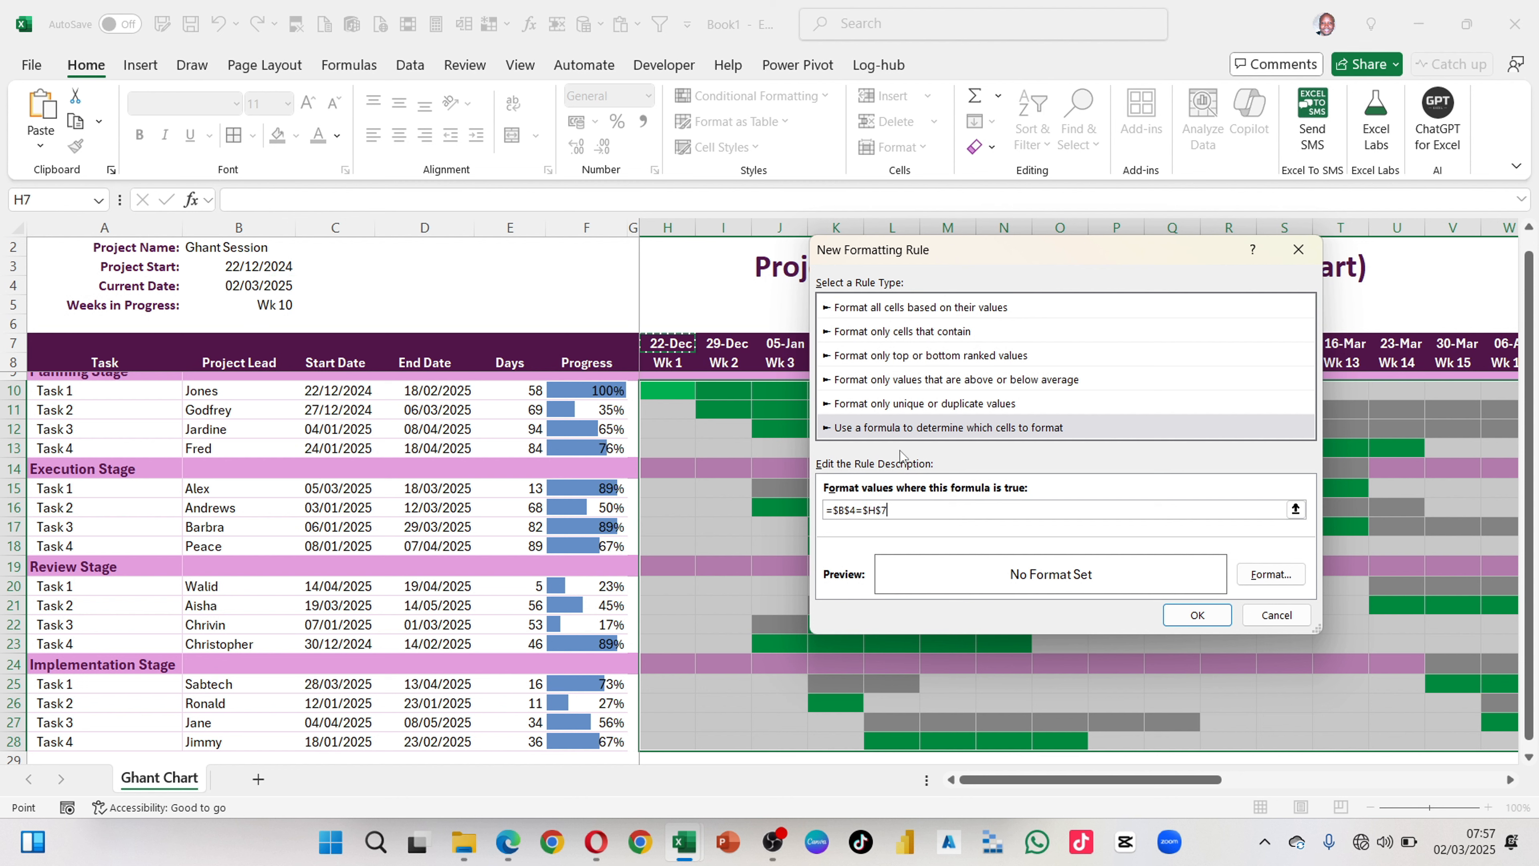
left_click(869, 508)
key("BackSpace")
left_click(1210, 618)
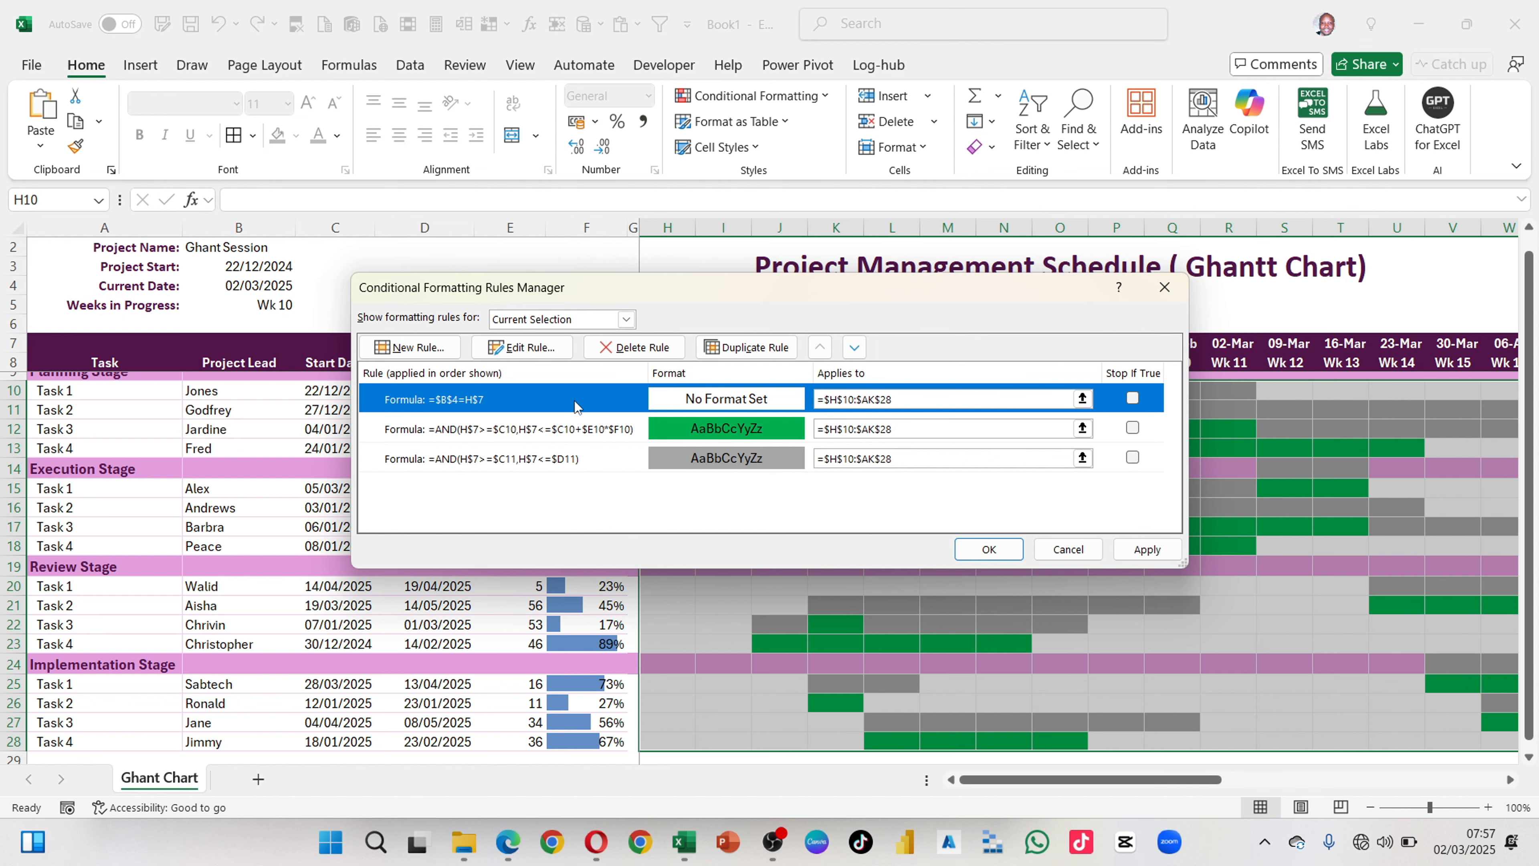
Step: Edit the current-date rule to draw red left and right borders, and apply it to the timeline
left_click(522, 346)
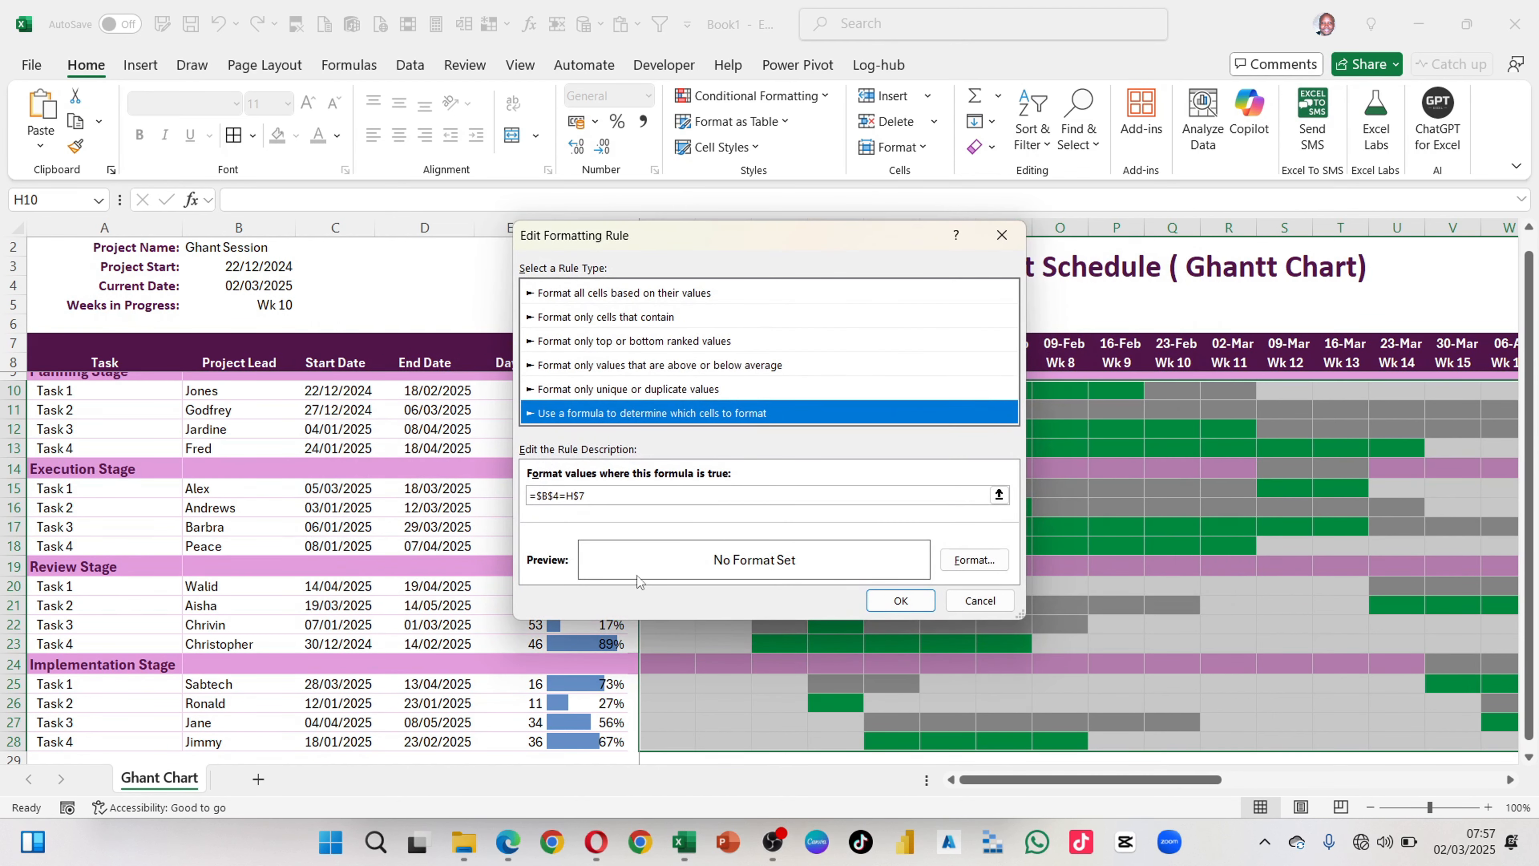
left_click(974, 559)
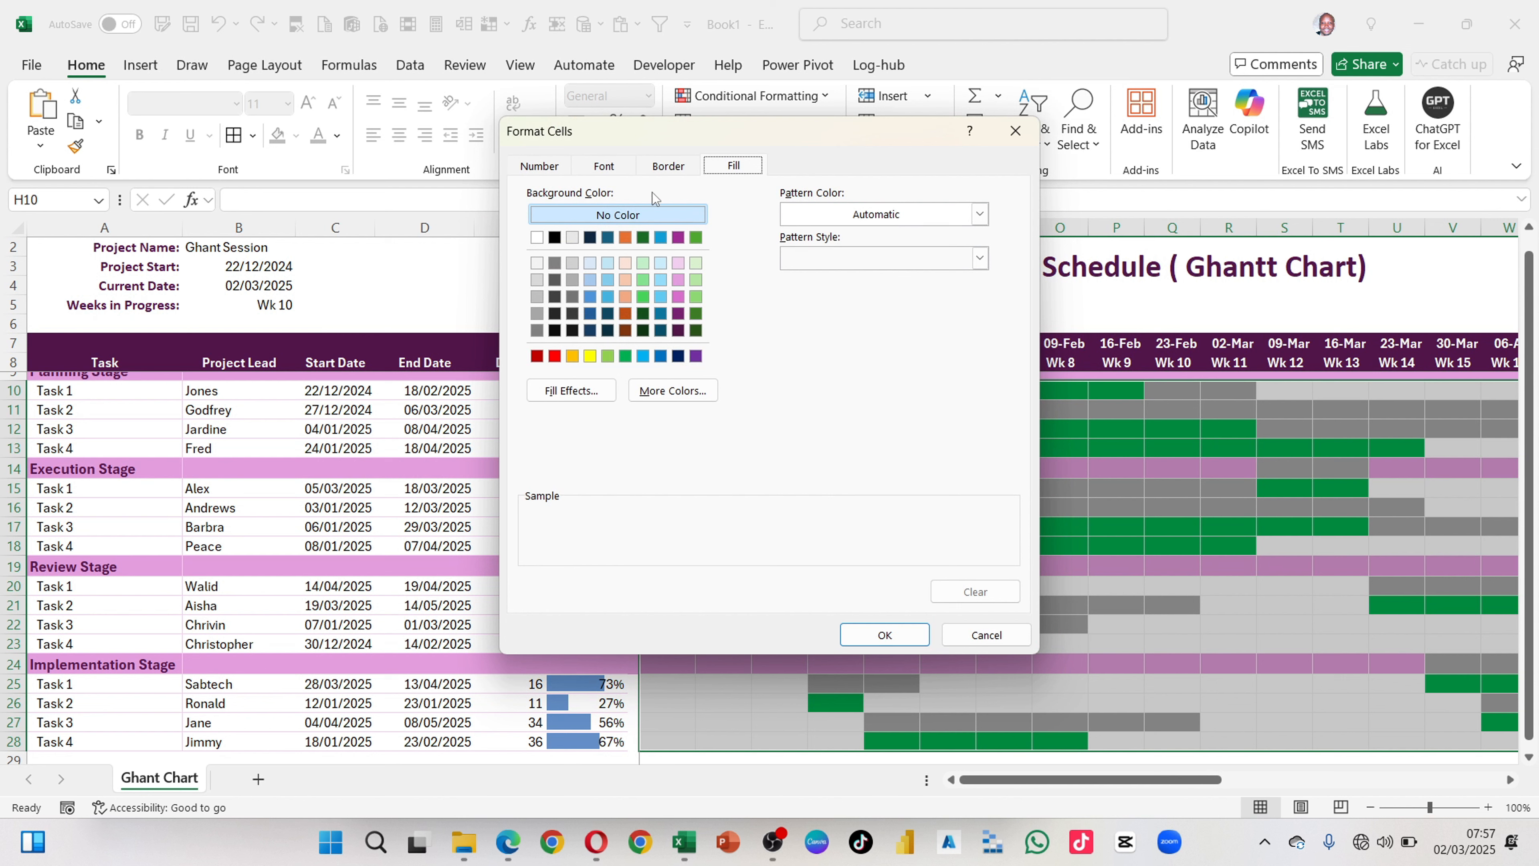
left_click(665, 170)
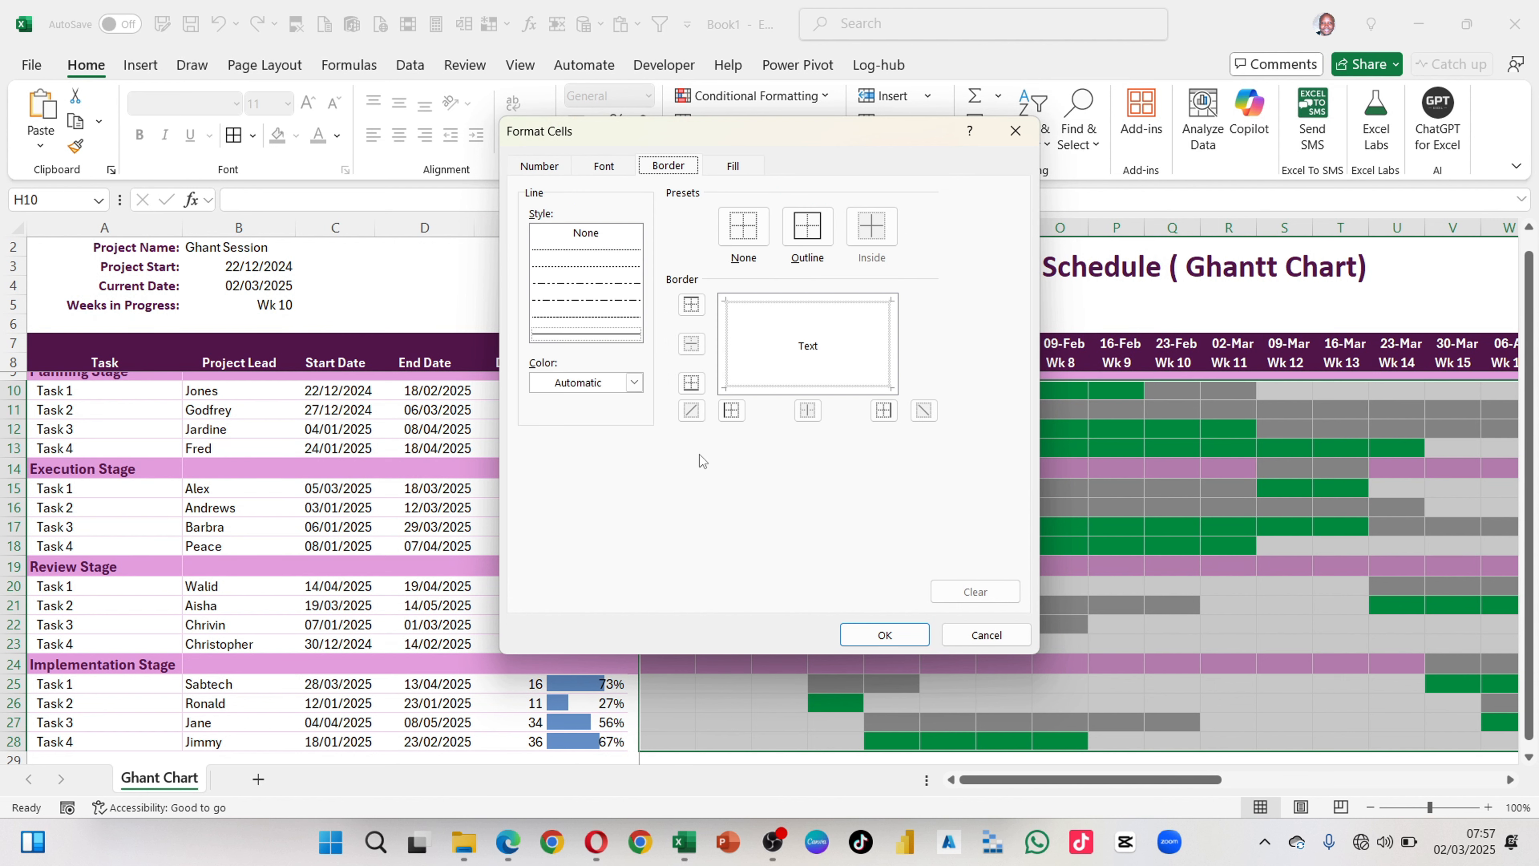
left_click_drag(830, 136, 642, 132)
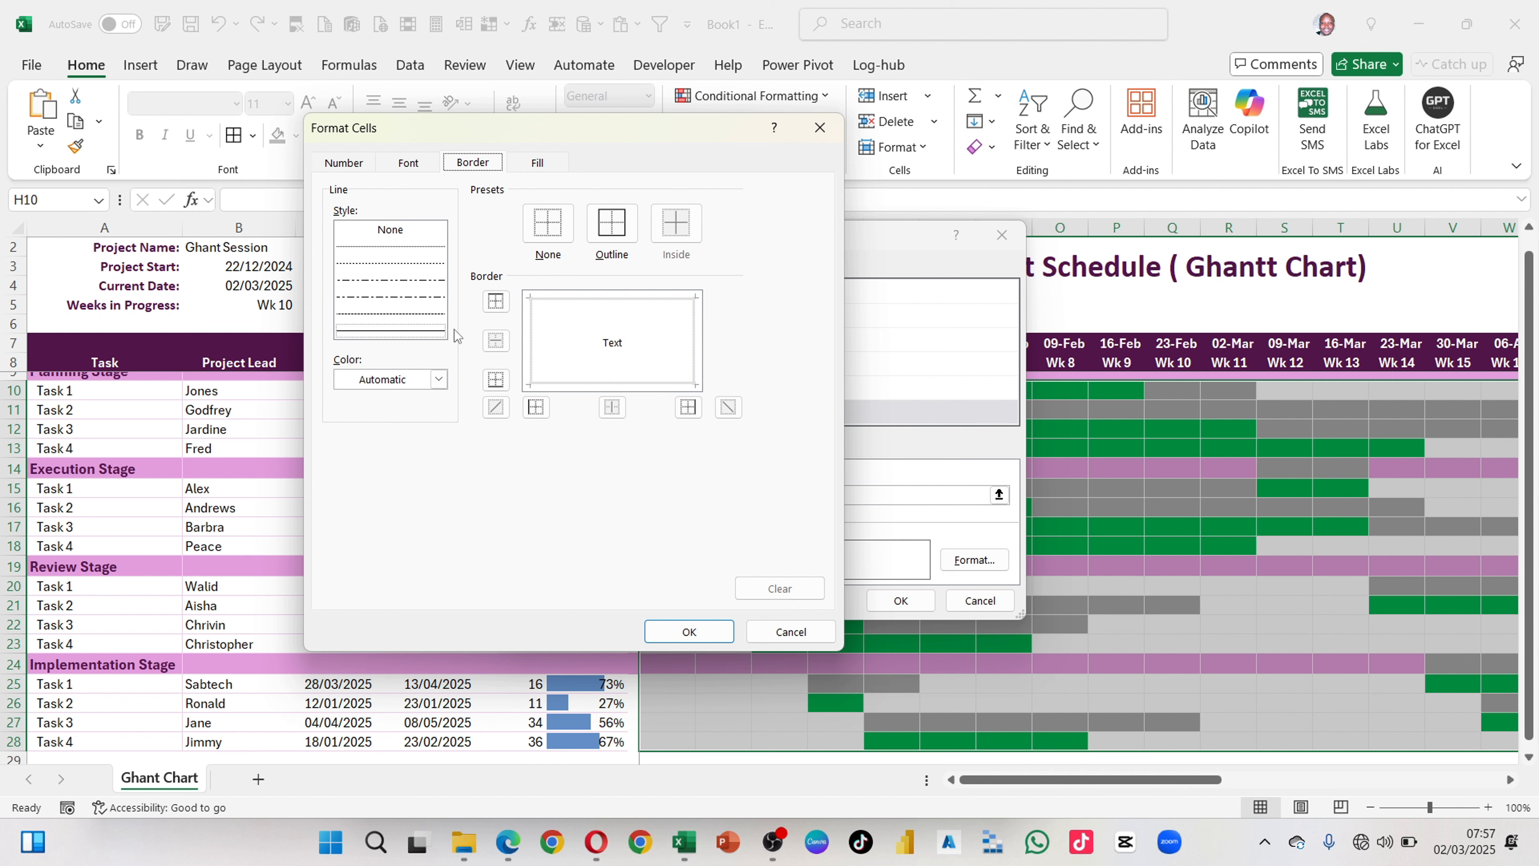
left_click(439, 379)
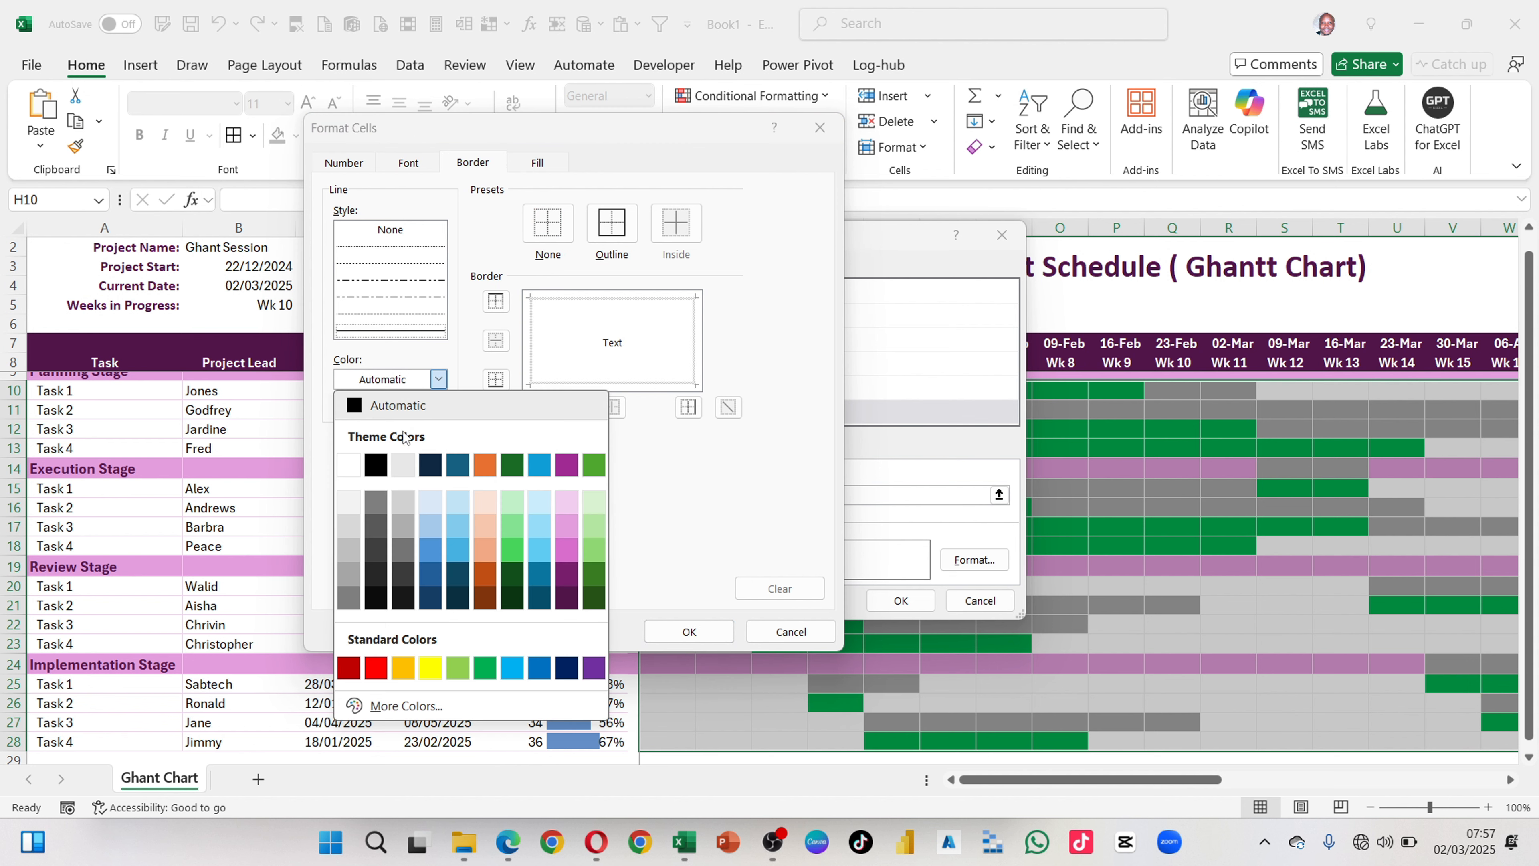
left_click(377, 667)
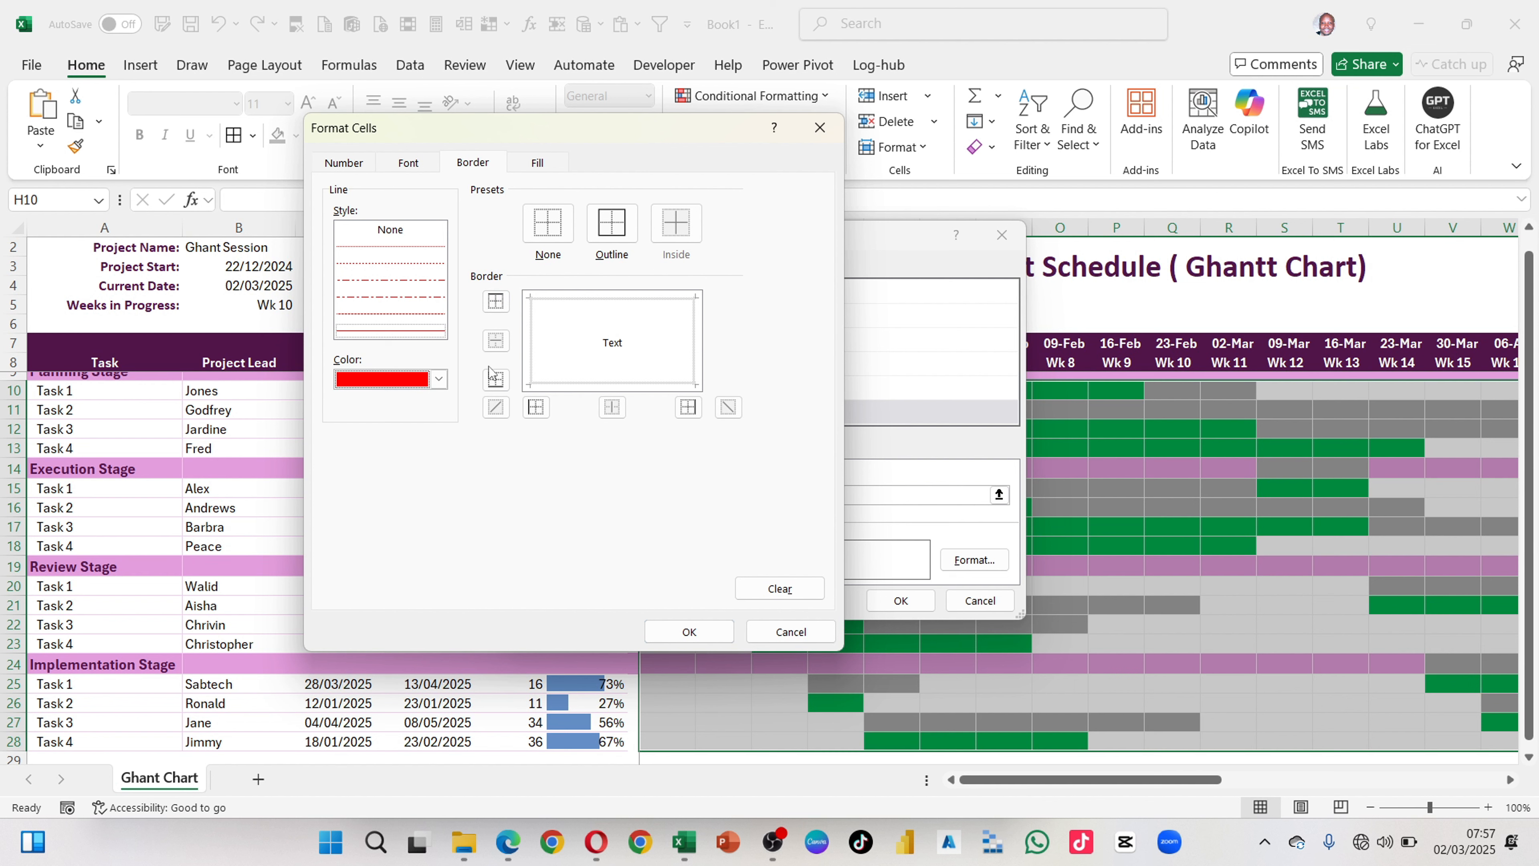
left_click(535, 407)
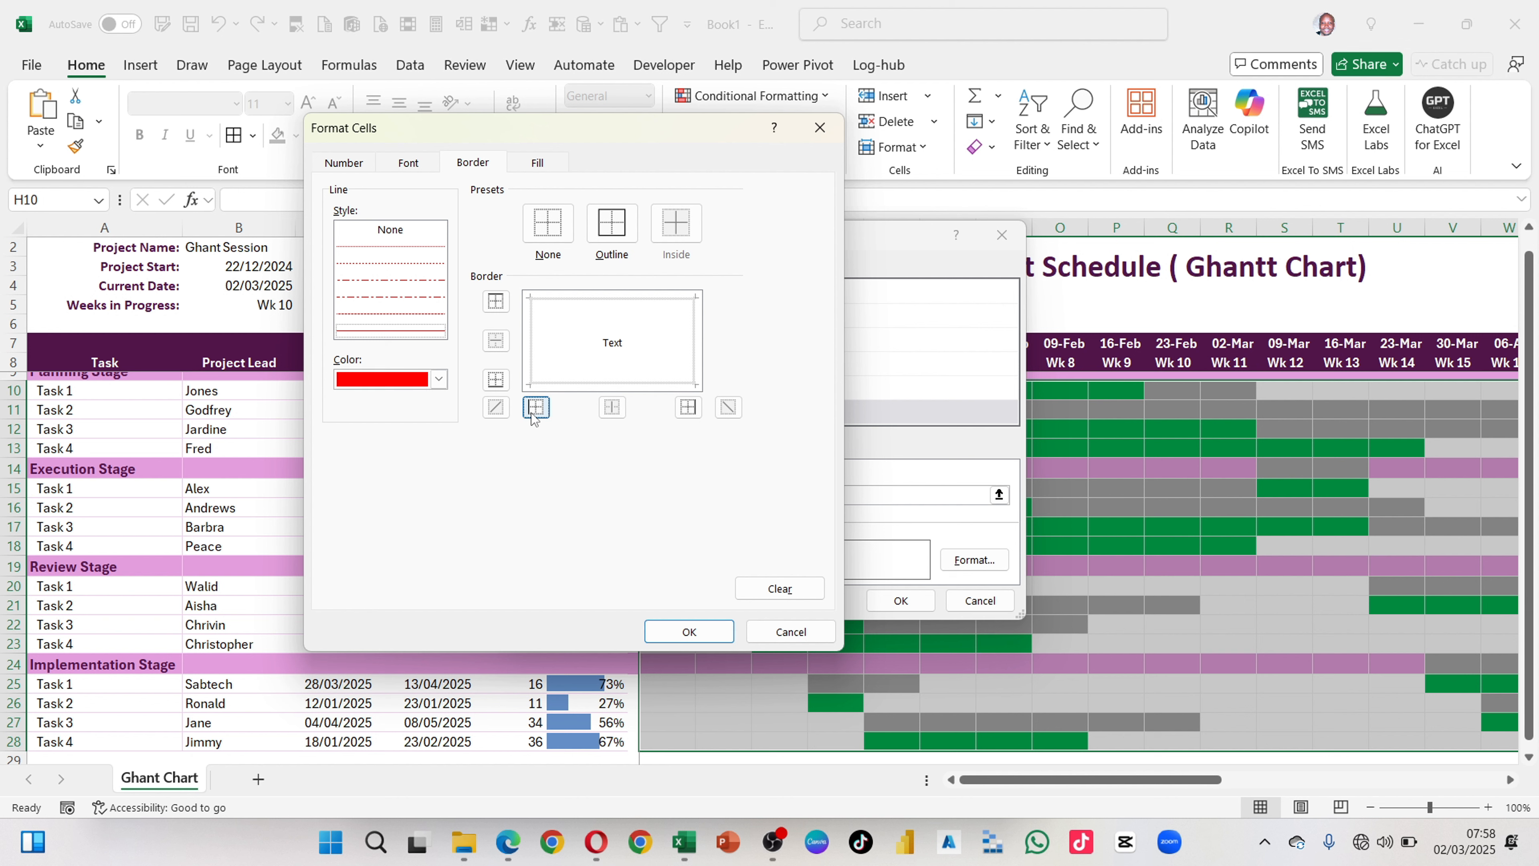
left_click(697, 415)
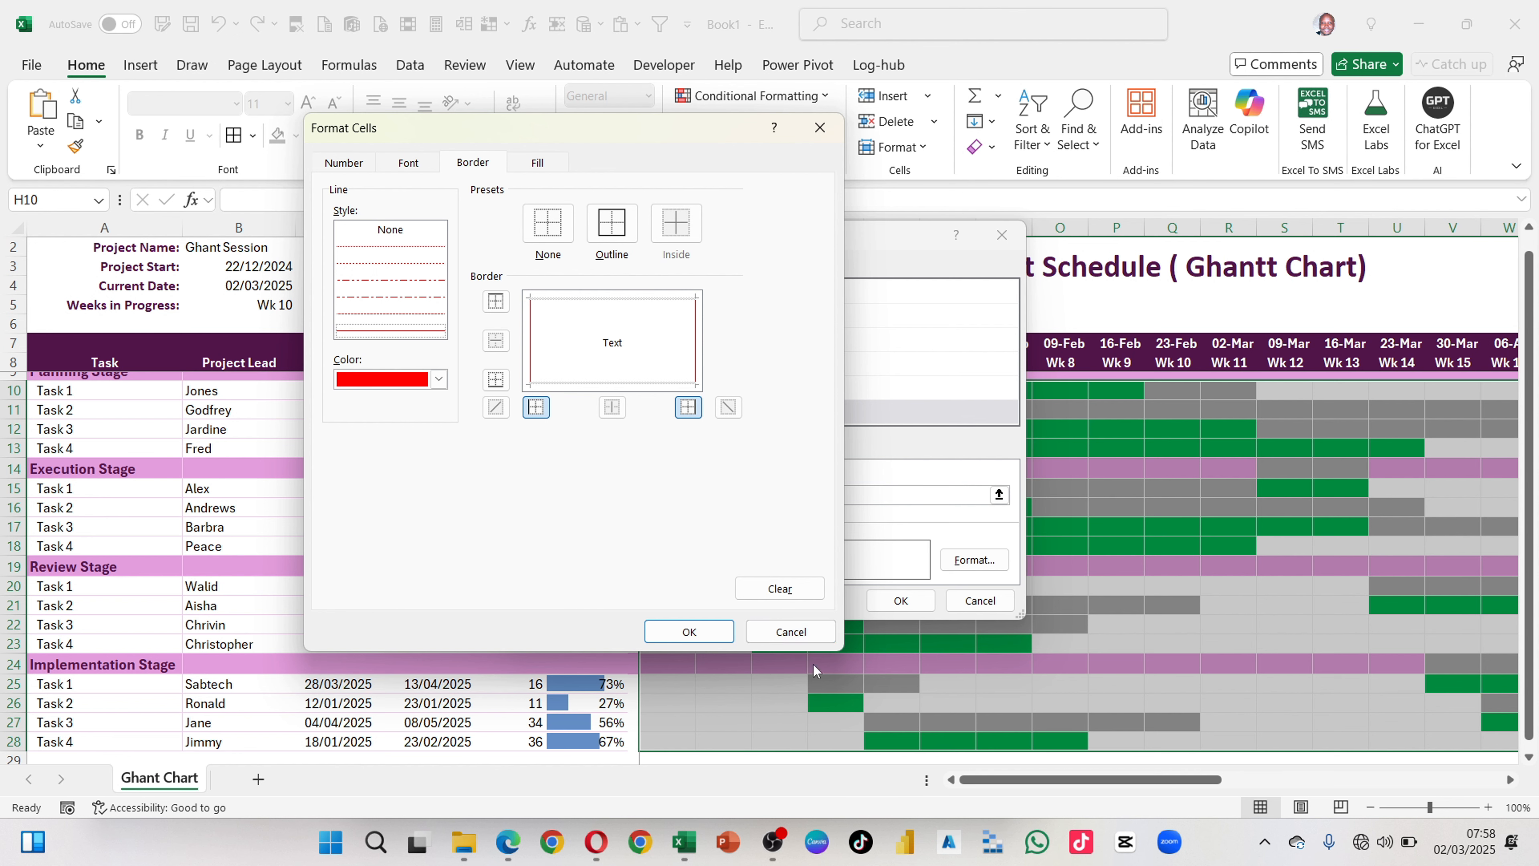
left_click(689, 631)
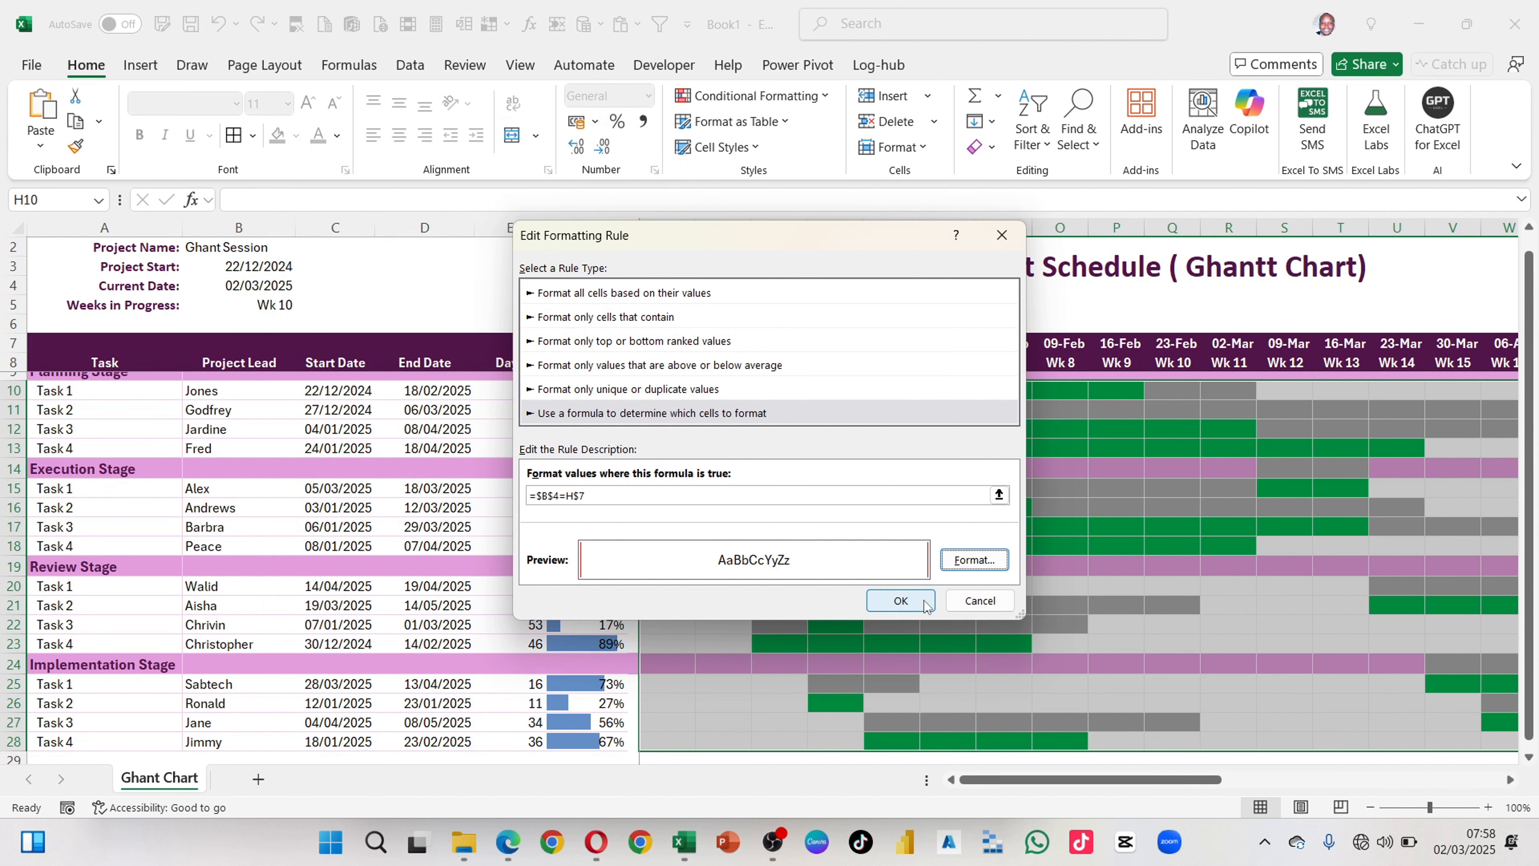
left_click(901, 600)
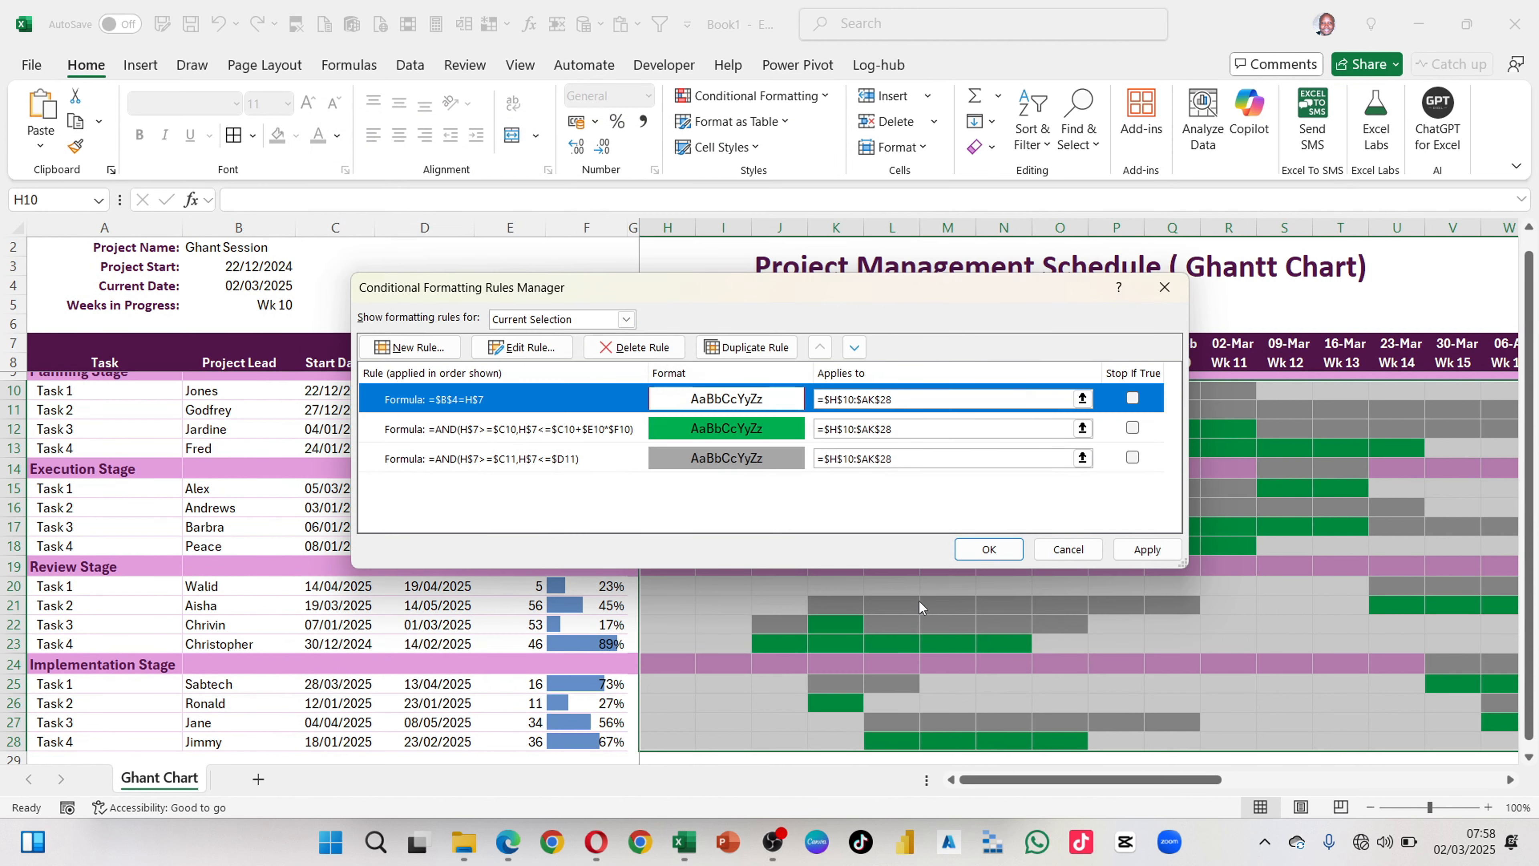
left_click(1121, 553)
left_click(989, 549)
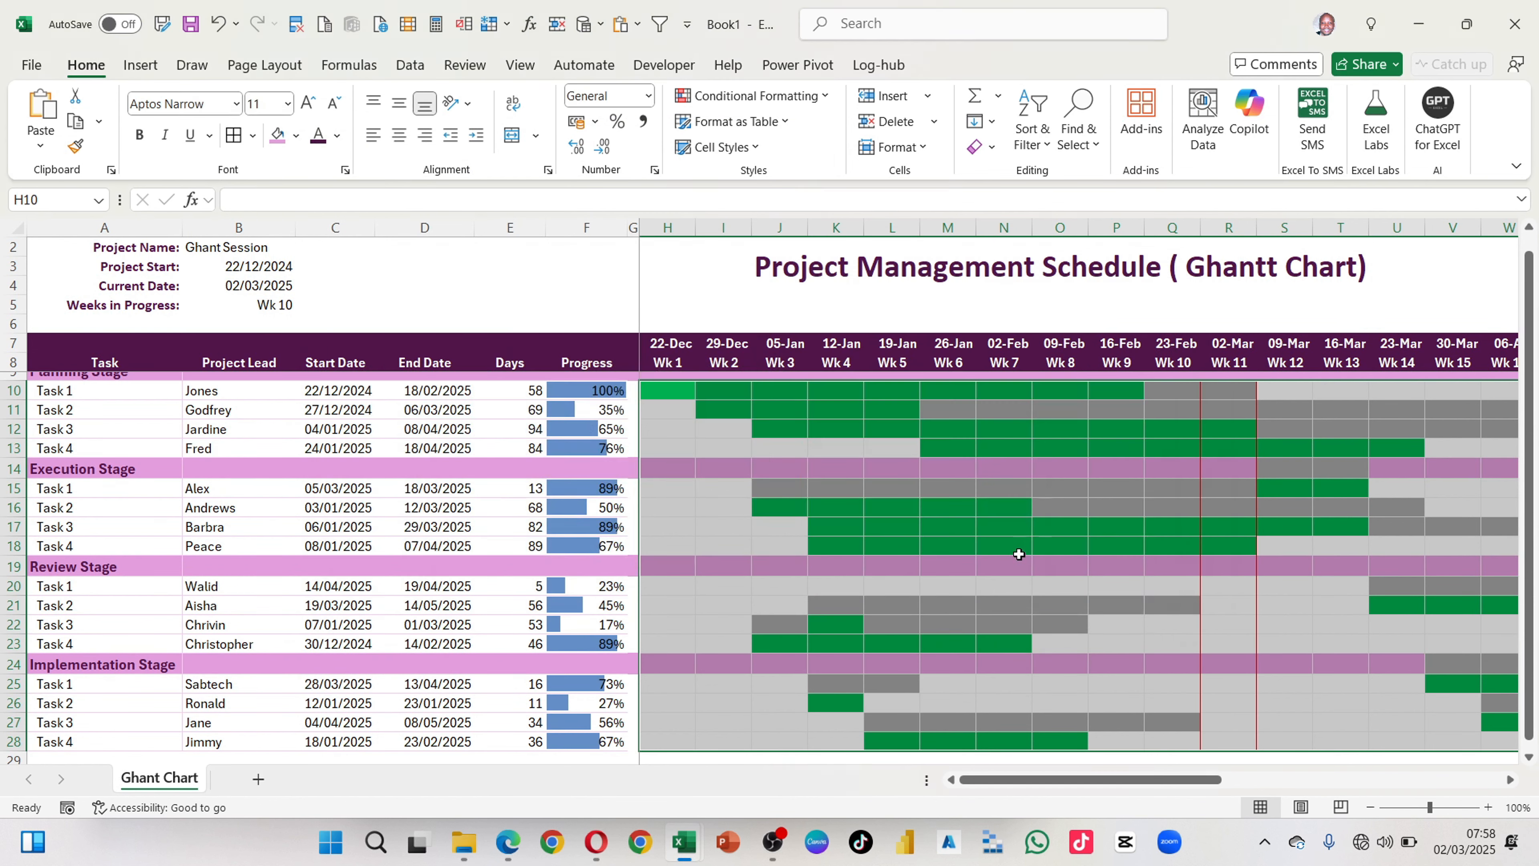
Step: Inspect the red current-date borders down the timeline through the Implementation Stage and compare their week with the current date in B4
scroll(1254, 509, "down", 5)
left_click(1280, 525)
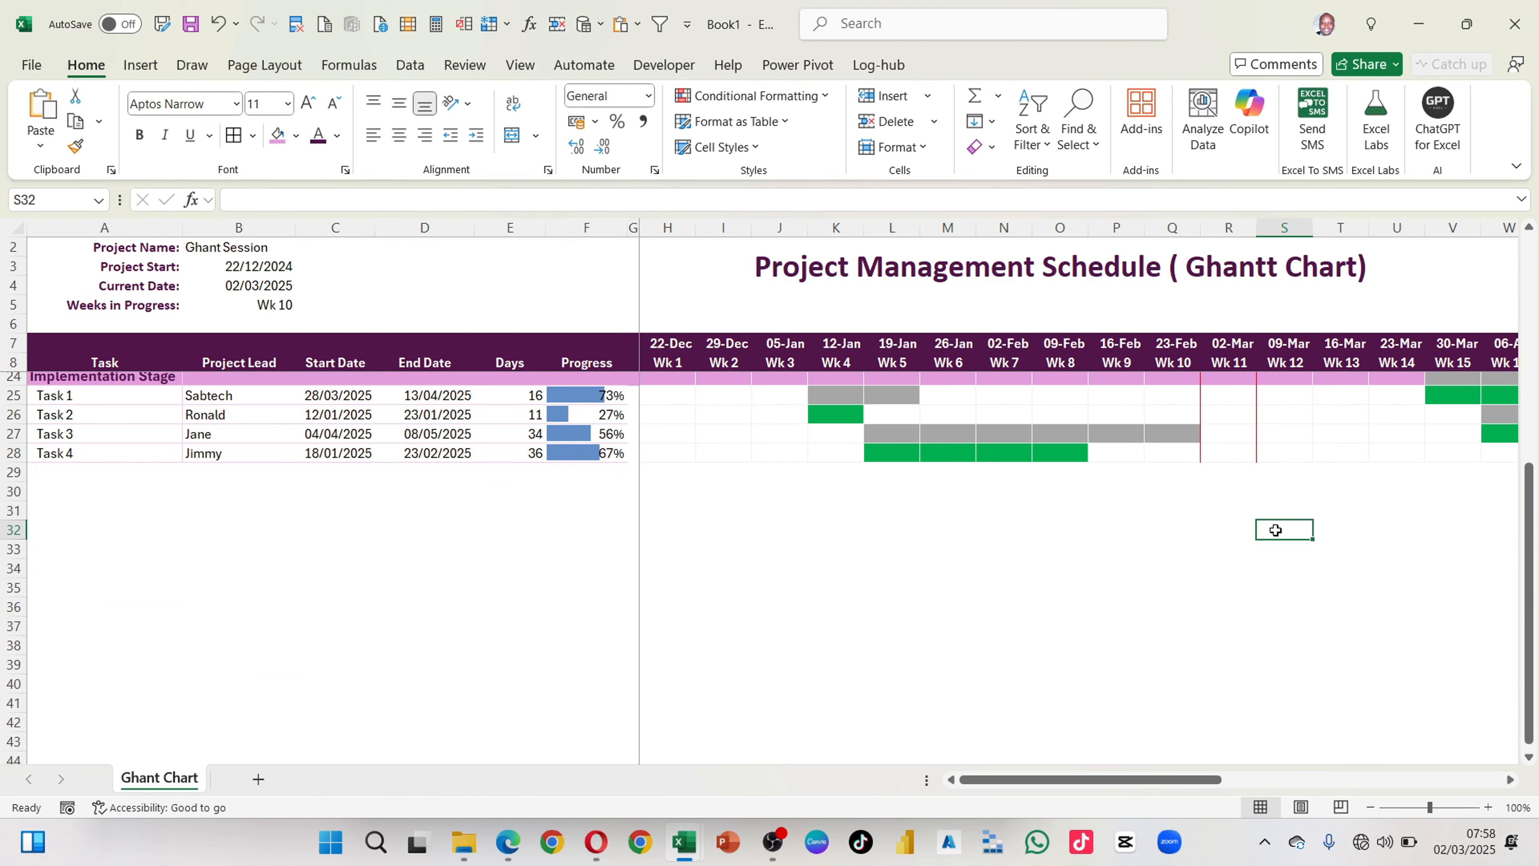
scroll(1269, 520, "up", 2)
scroll(1266, 516, "up", 3)
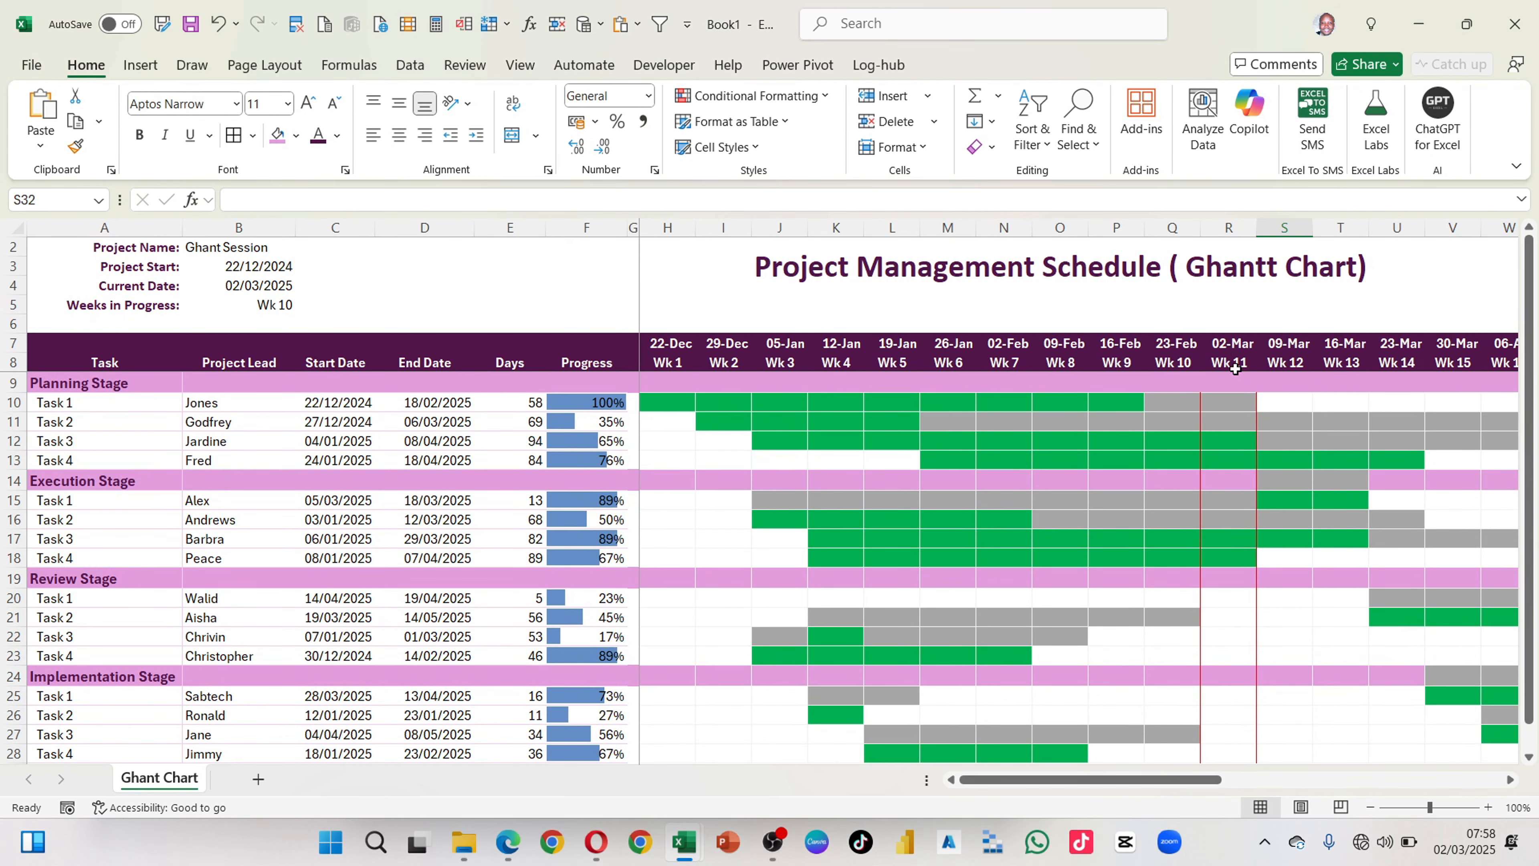
scroll(1205, 667, "down", 3)
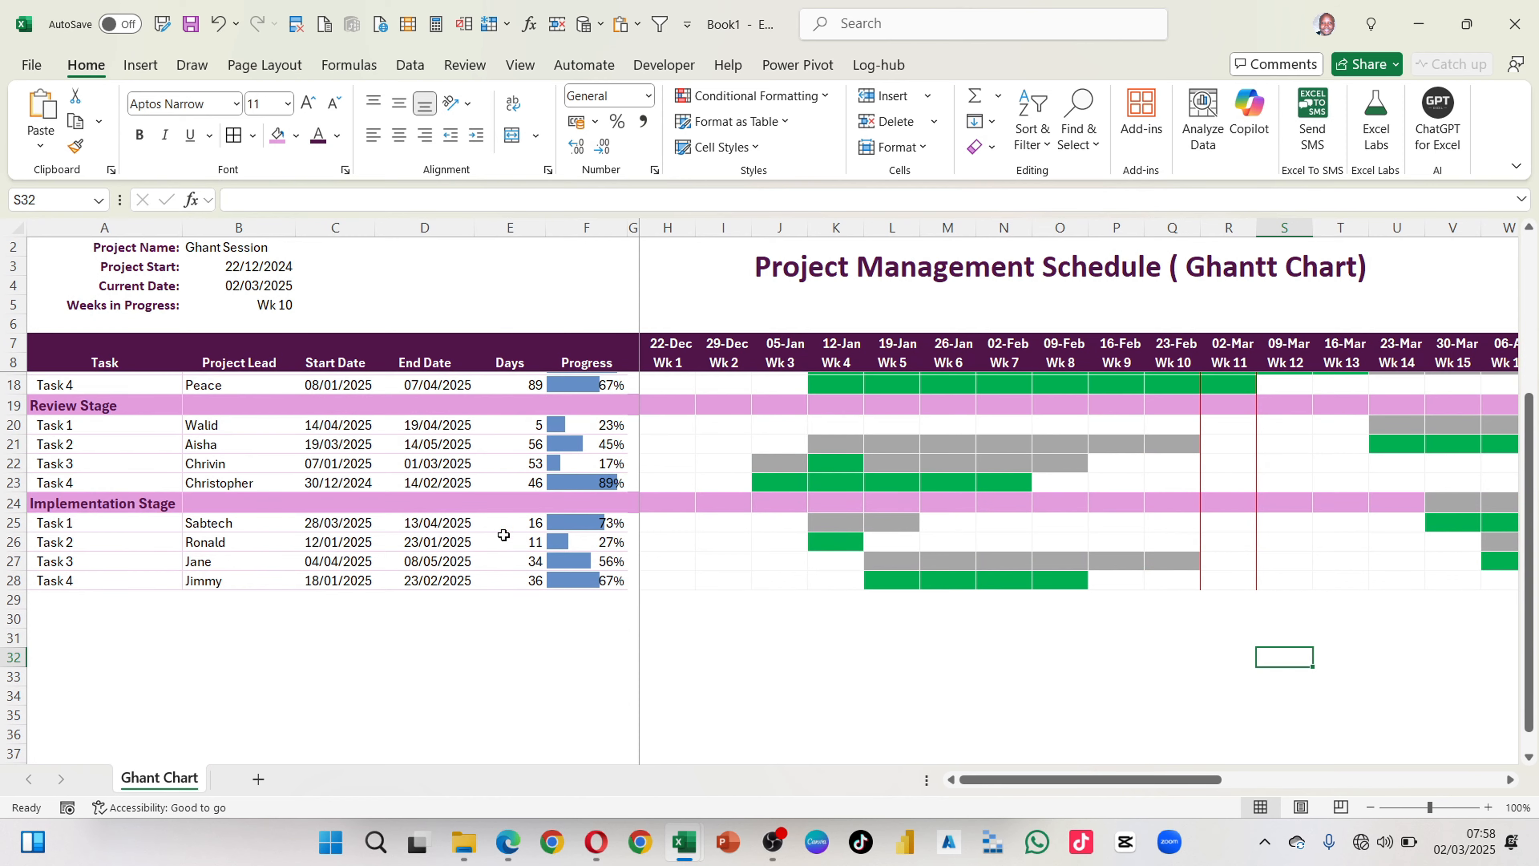
scroll(1301, 473, "up", 1)
scroll(1301, 472, "up", 3)
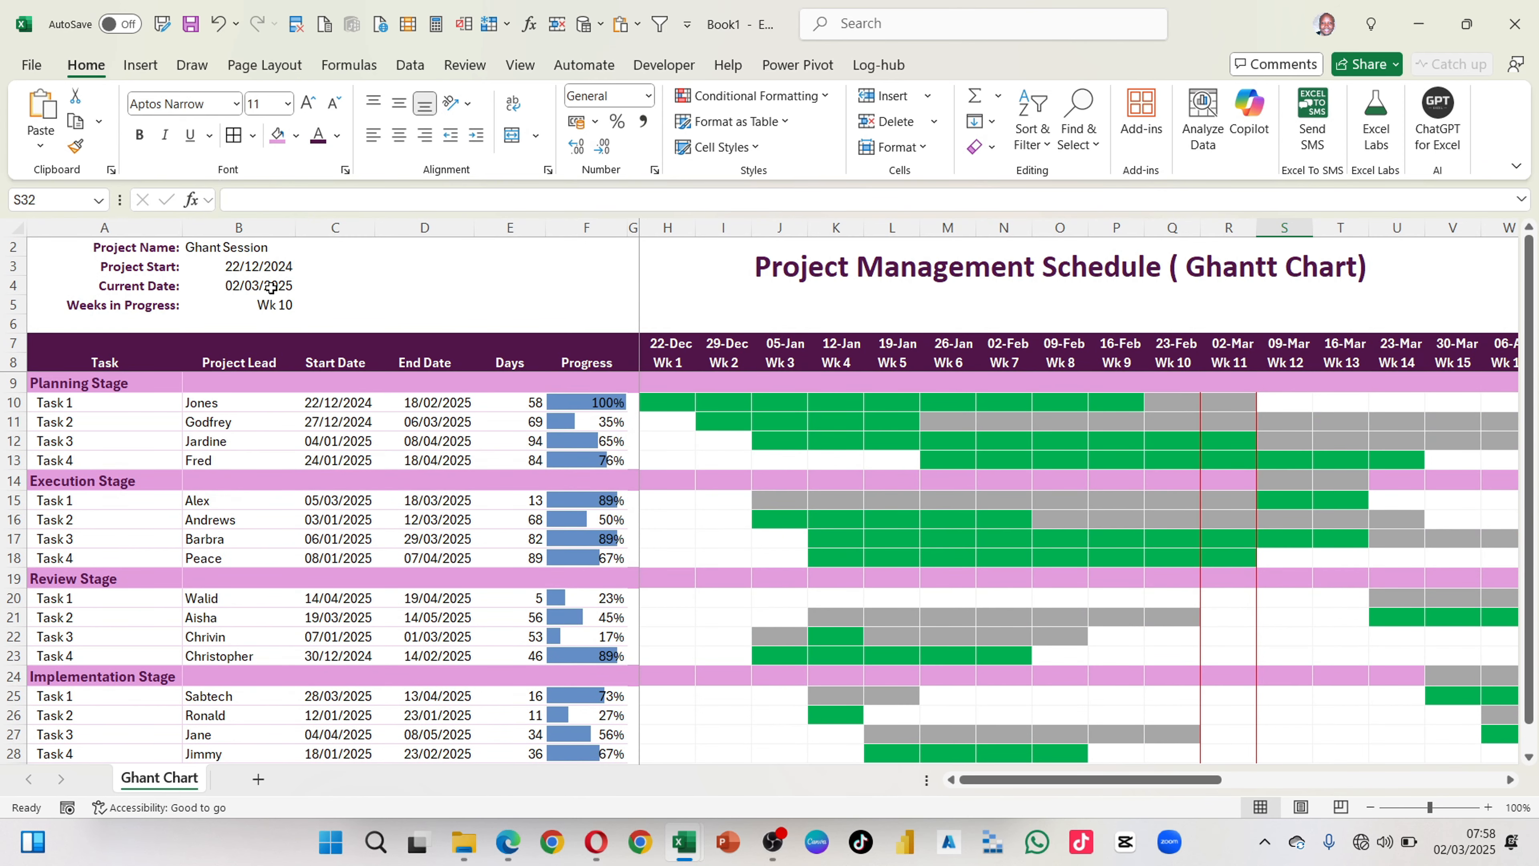
left_click_drag(1230, 345, 1232, 518)
left_click(1304, 498)
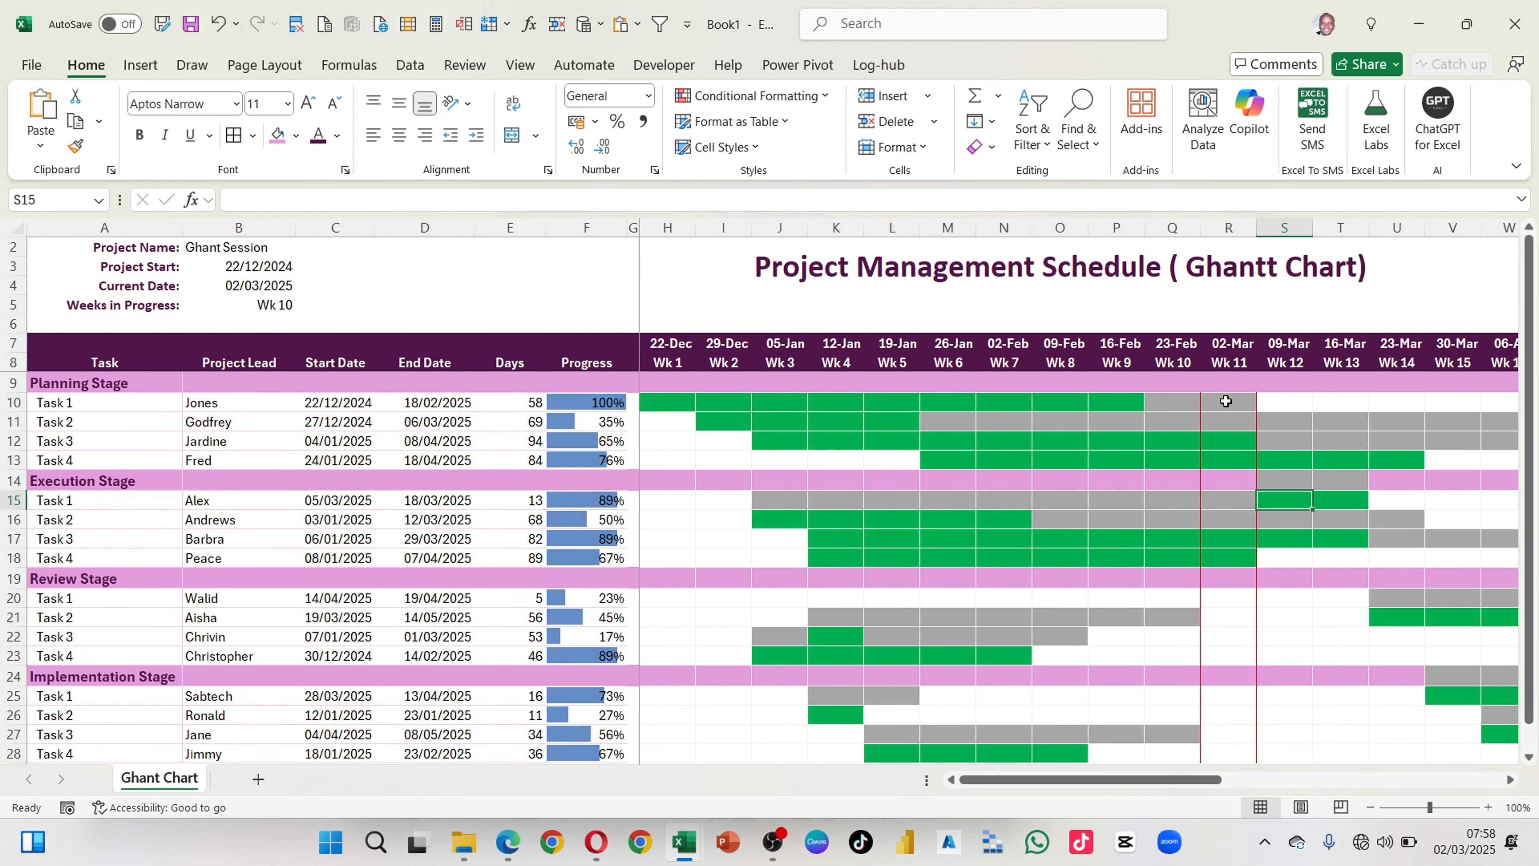
Step: Examine the 02-Mar week column from its header through the task rows, along with the empty row 6 above the timeline dates
scroll(1212, 418, "down", 4)
scroll(1218, 467, "up", 4)
scroll(1215, 631, "down", 4)
scroll(1221, 600, "up", 4)
left_click(1227, 383)
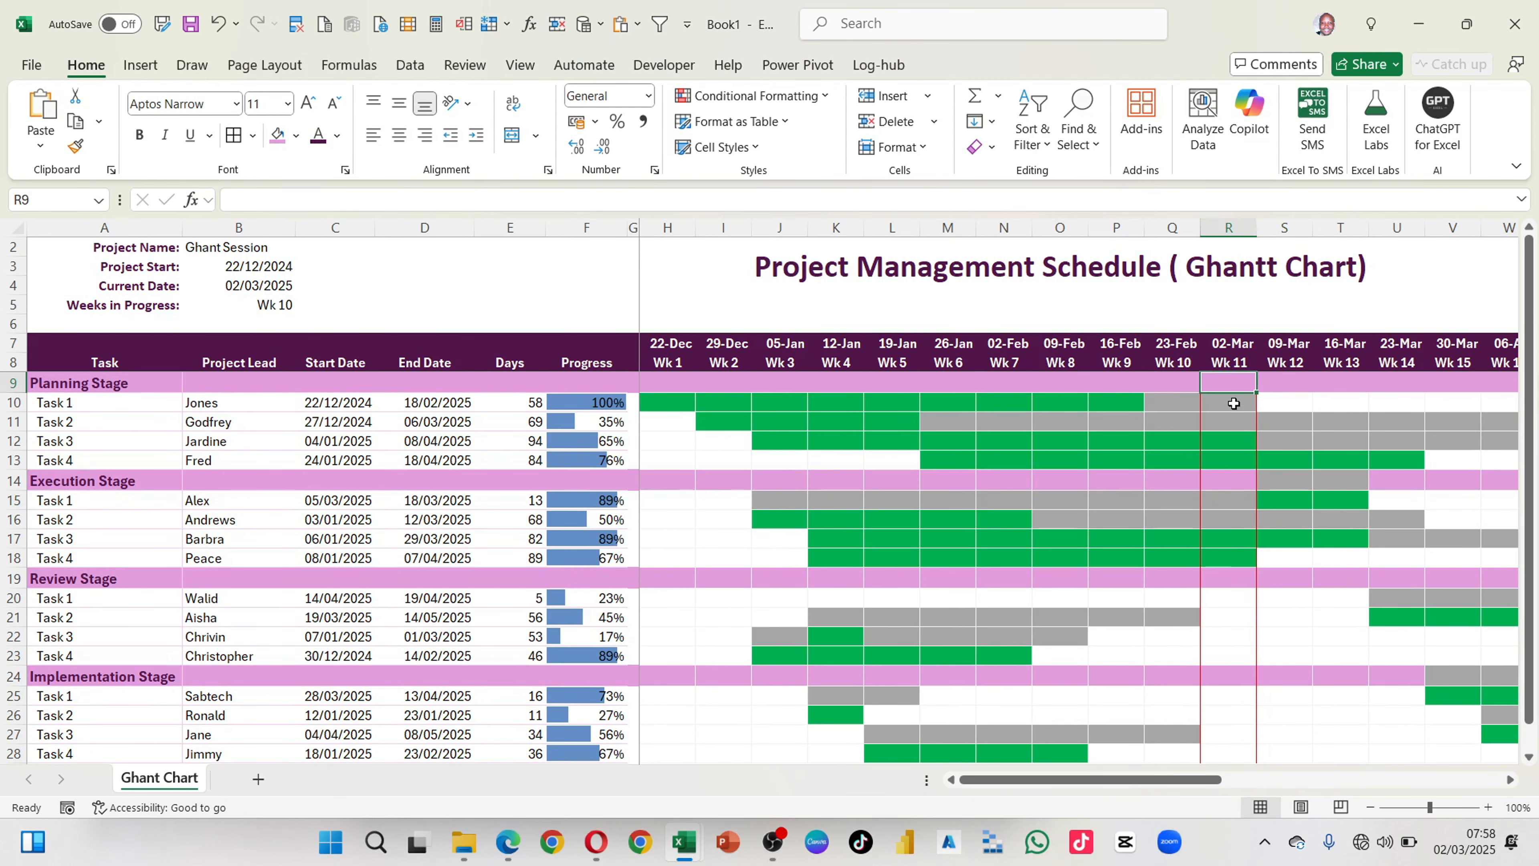
left_click_drag(1233, 404, 1223, 730)
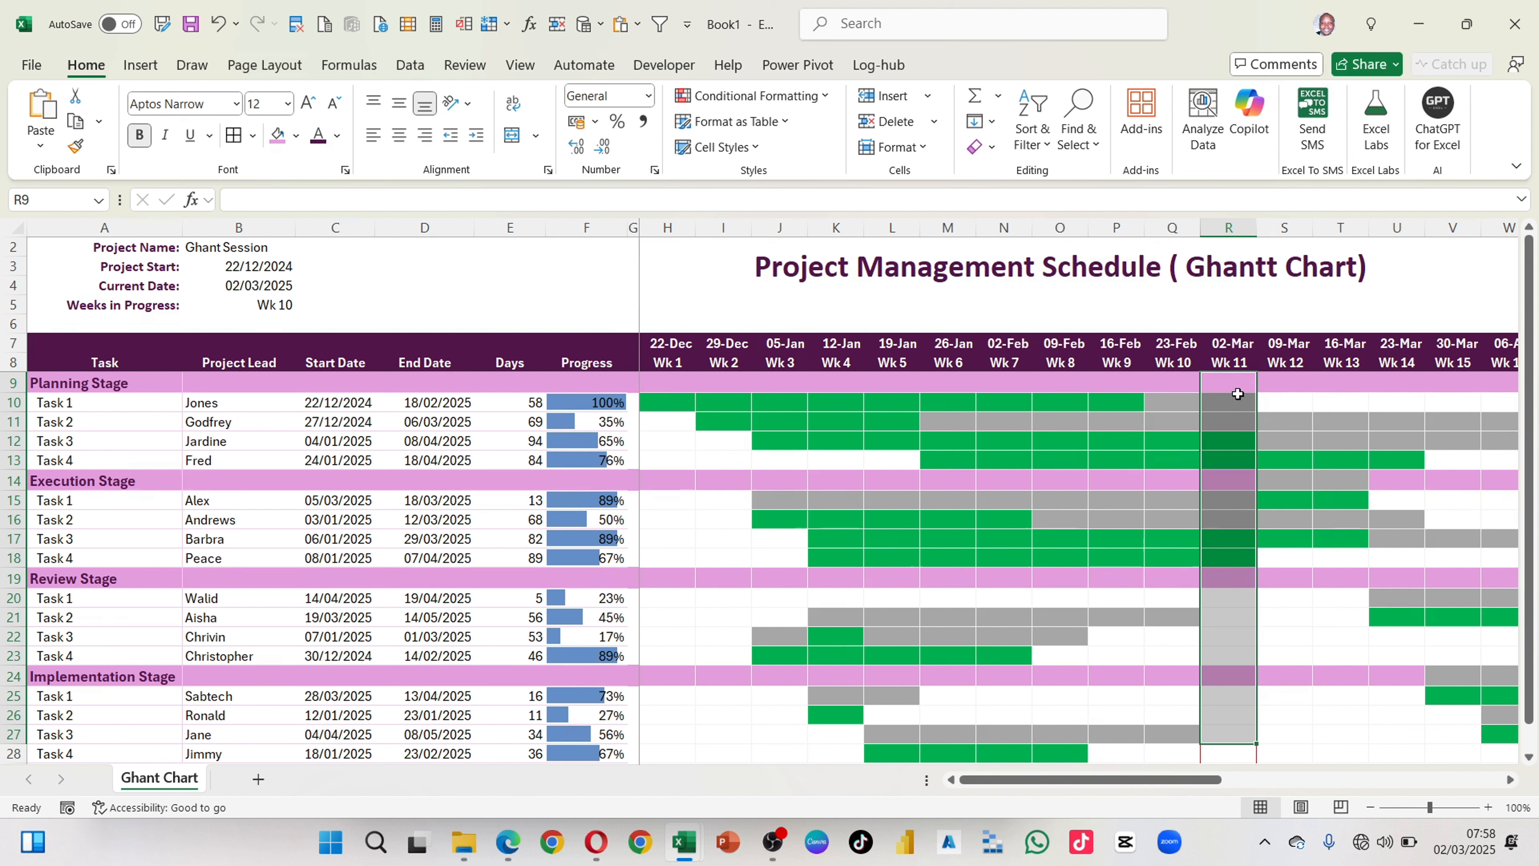
left_click_drag(1230, 343, 1230, 363)
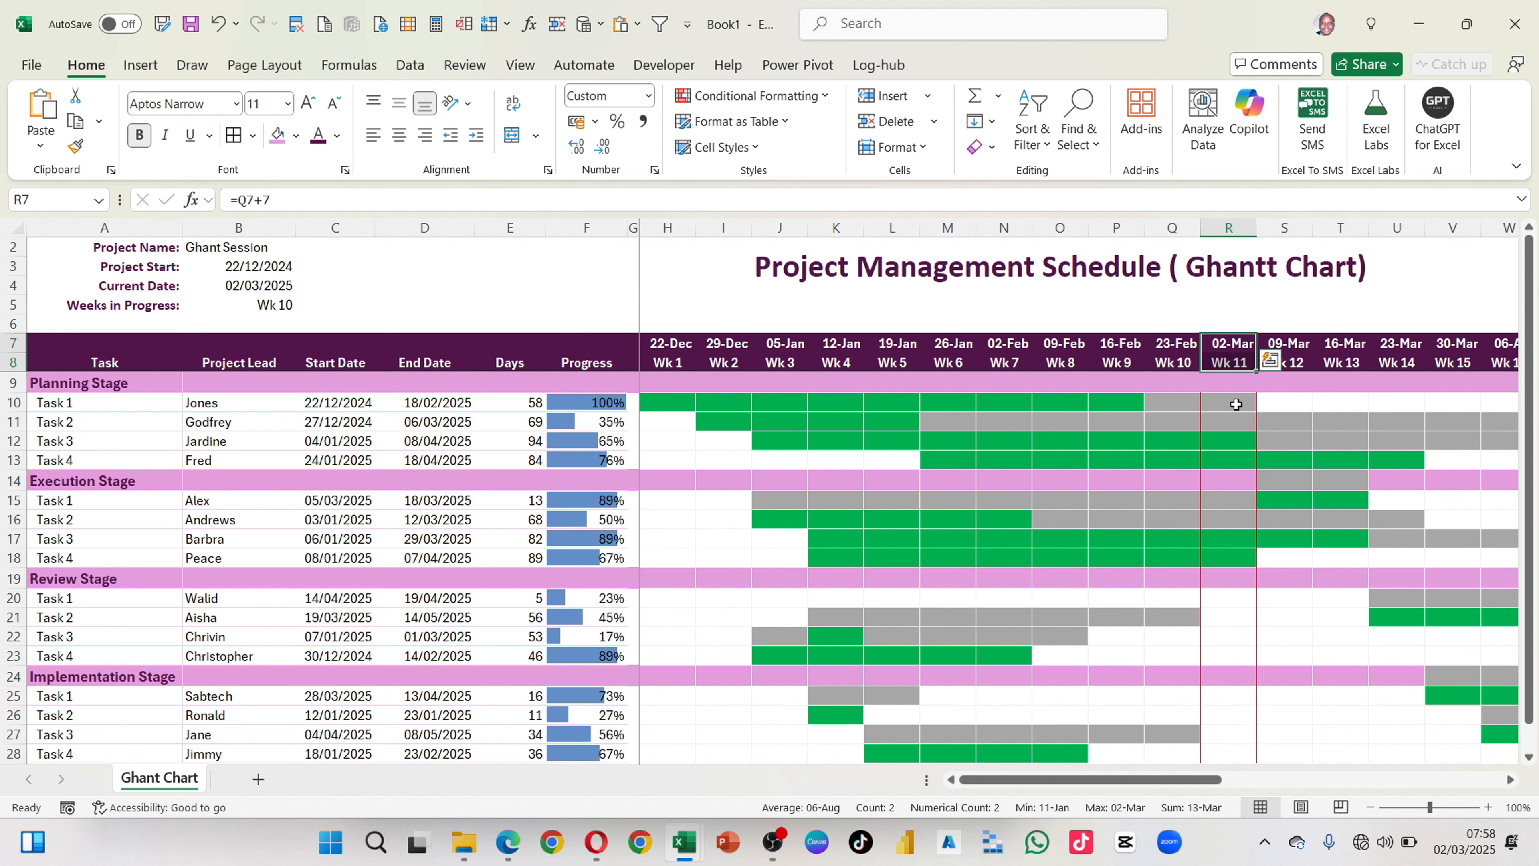
left_click(1227, 309)
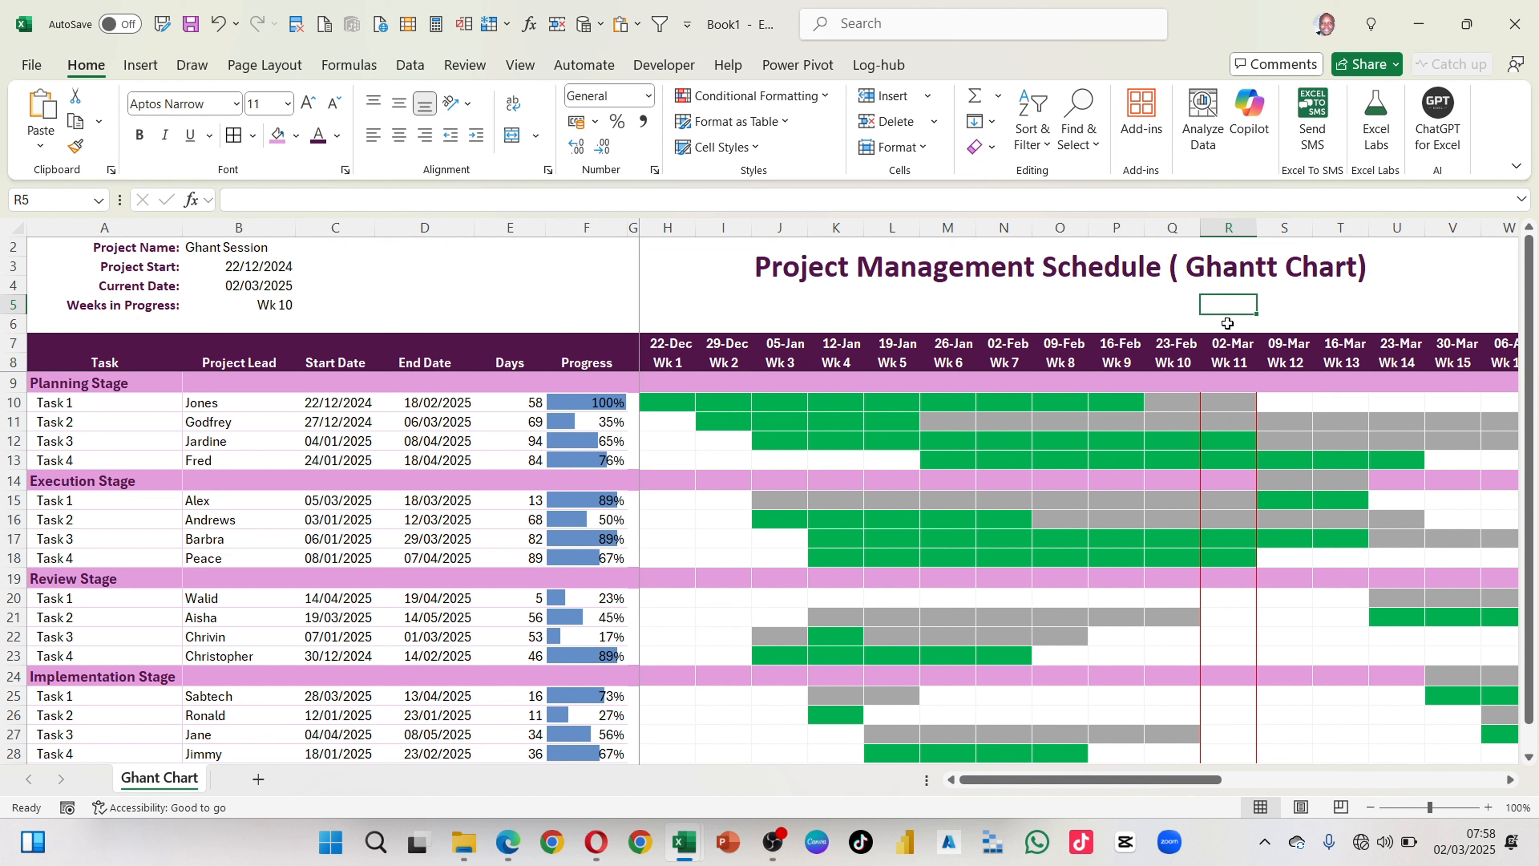
left_click_drag(667, 325, 1472, 325)
left_click(1225, 323)
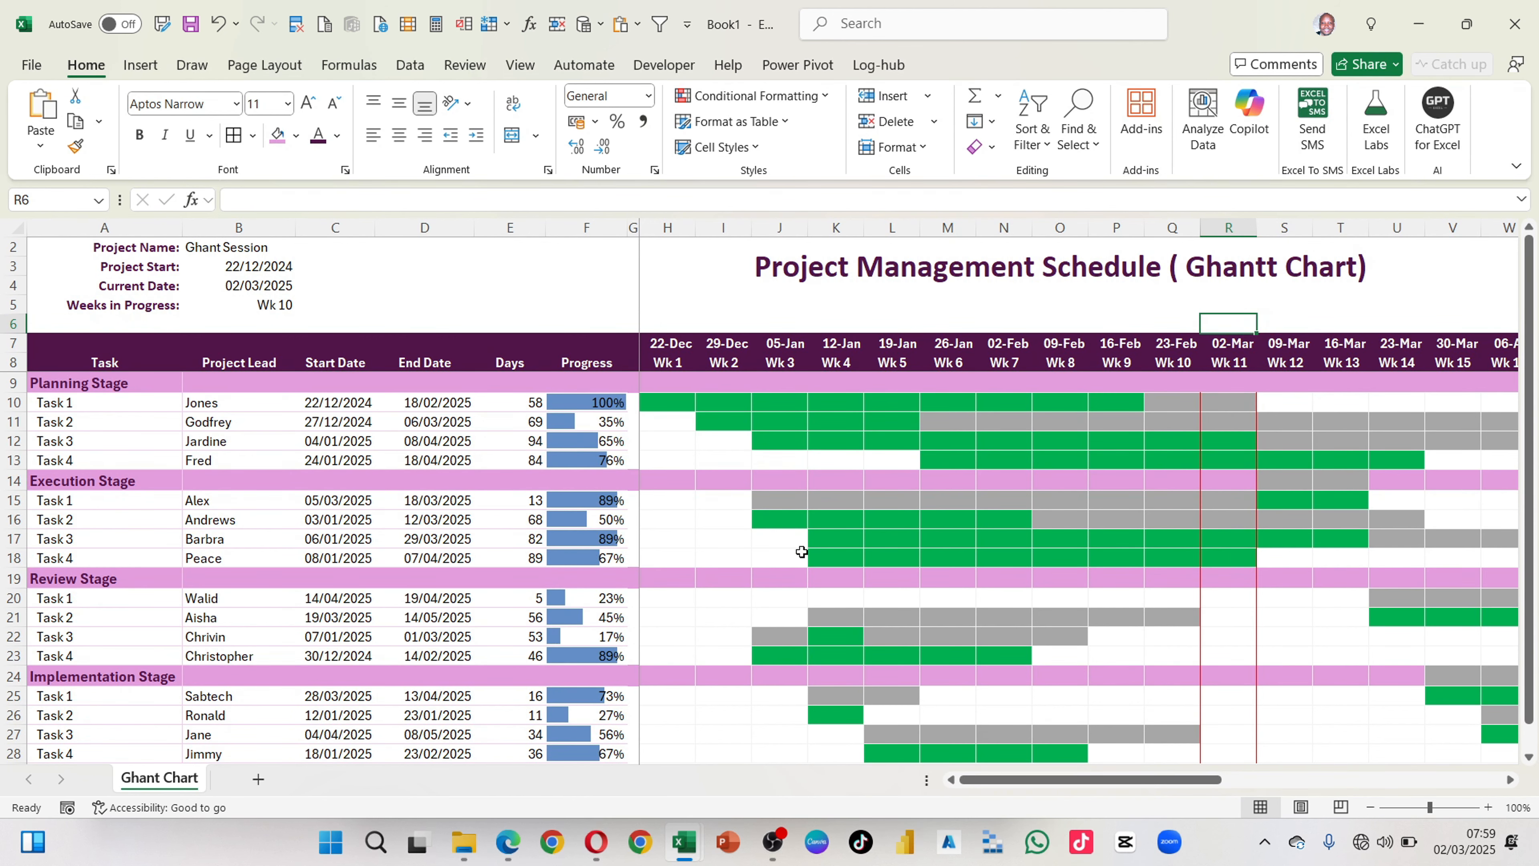
scroll(788, 522, "down", 6)
scroll(760, 445, "up", 6)
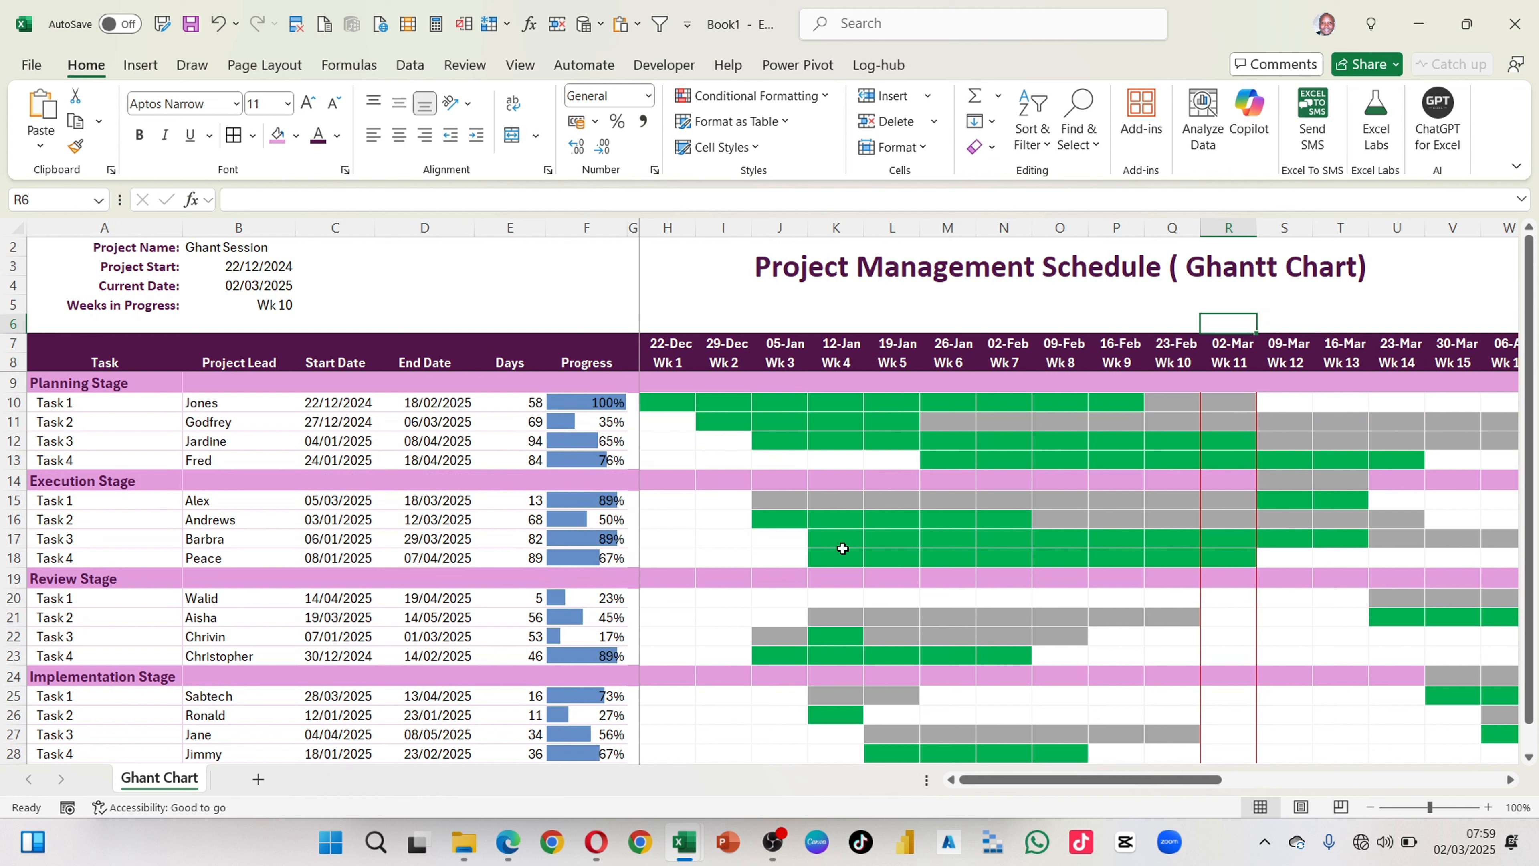